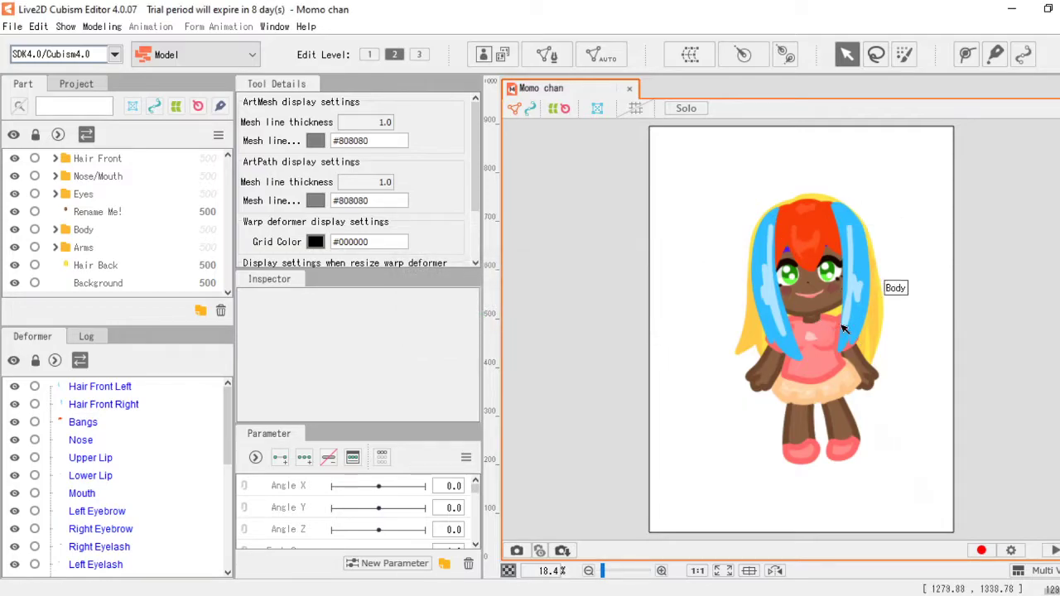
Step: Inspect the Hair Front group by briefly hiding and reshowing its left, right and bangs layers one at a time
{"action": "scroll", "coordinate": [880, 258], "scroll_direction": "up", "scroll_amount": 2}
{"action": "scroll", "coordinate": [760, 242], "scroll_direction": "down", "scroll_amount": 2}
{"action": "scroll", "coordinate": [877, 284], "scroll_direction": "up", "scroll_amount": 2}
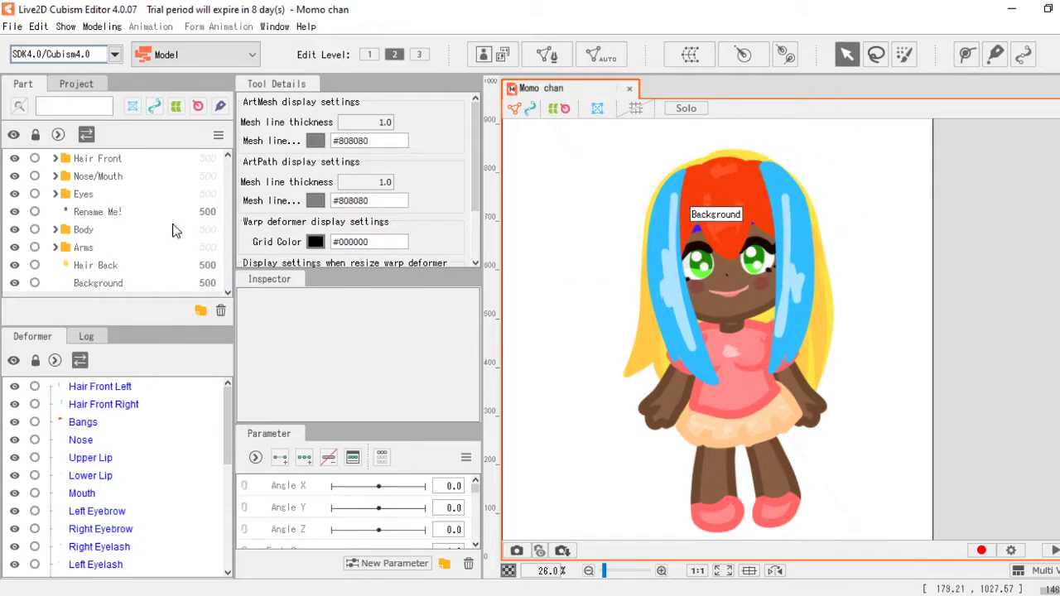
{"action": "left_click", "coordinate": [95, 160]}
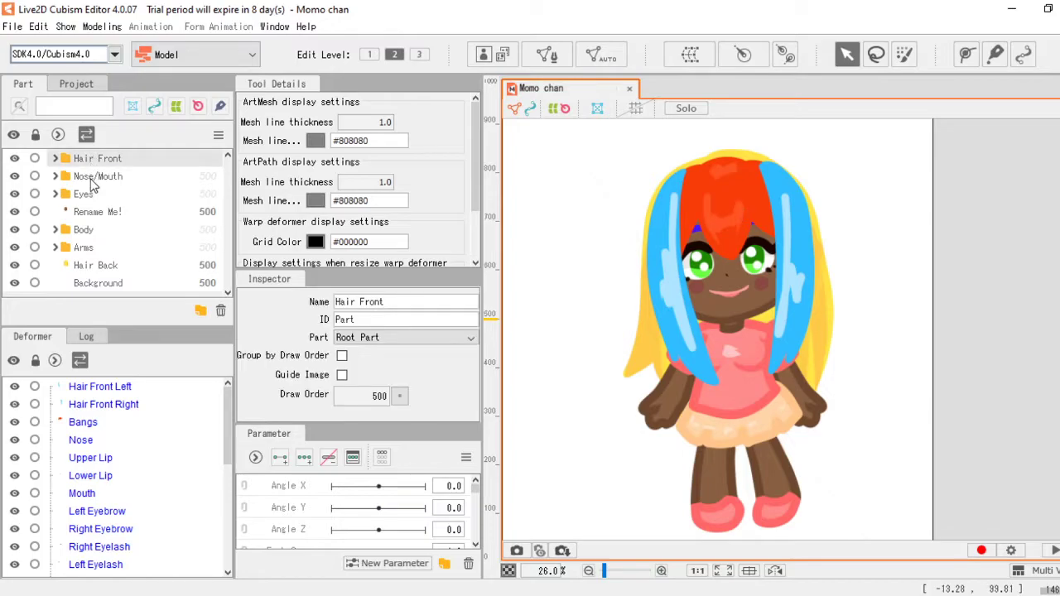
{"action": "left_click", "coordinate": [56, 159]}
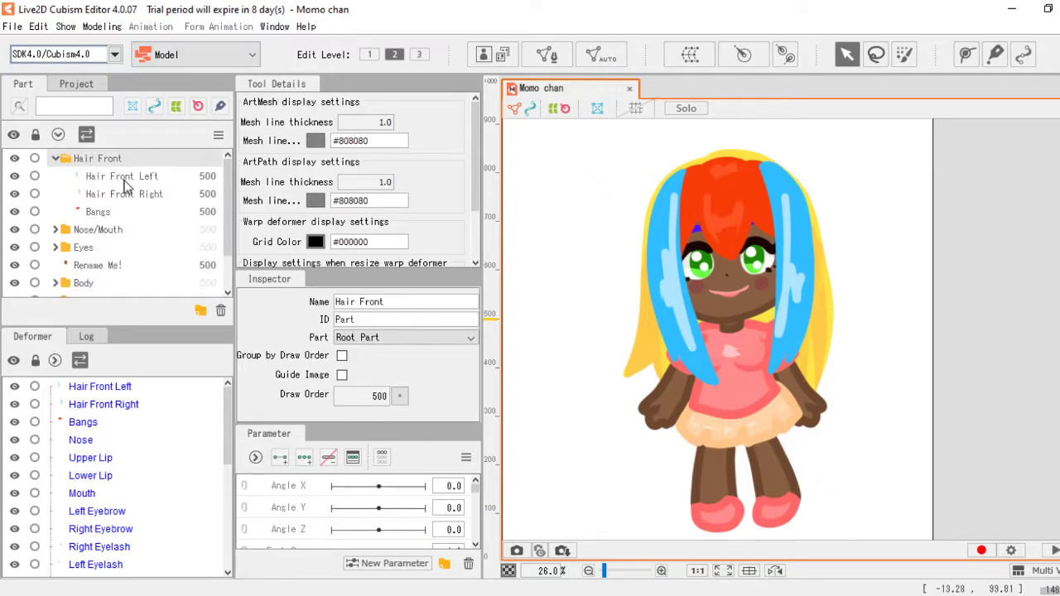
{"action": "left_click", "coordinate": [123, 177]}
{"action": "left_click", "coordinate": [14, 177]}
{"action": "left_click", "coordinate": [14, 177]}
{"action": "left_click", "coordinate": [14, 194]}
{"action": "left_click", "coordinate": [14, 195]}
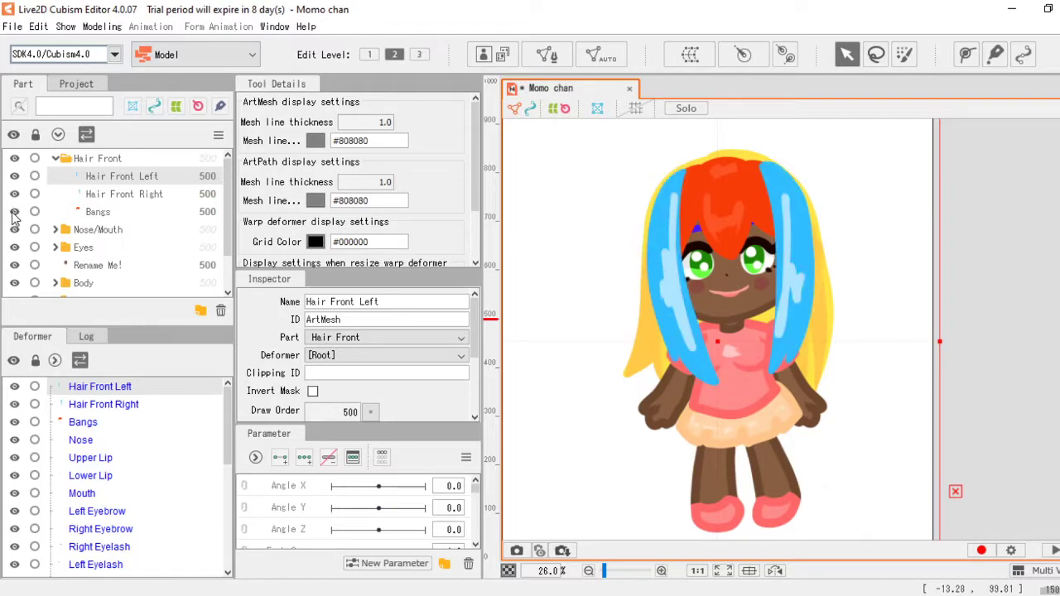
{"action": "left_click", "coordinate": [15, 212]}
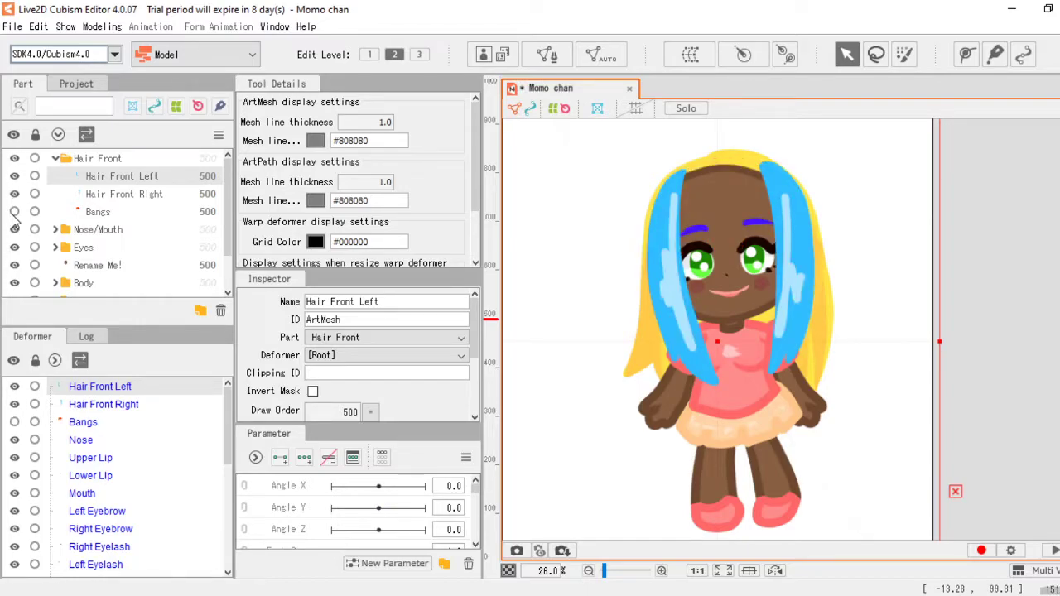
{"action": "left_click", "coordinate": [14, 212]}
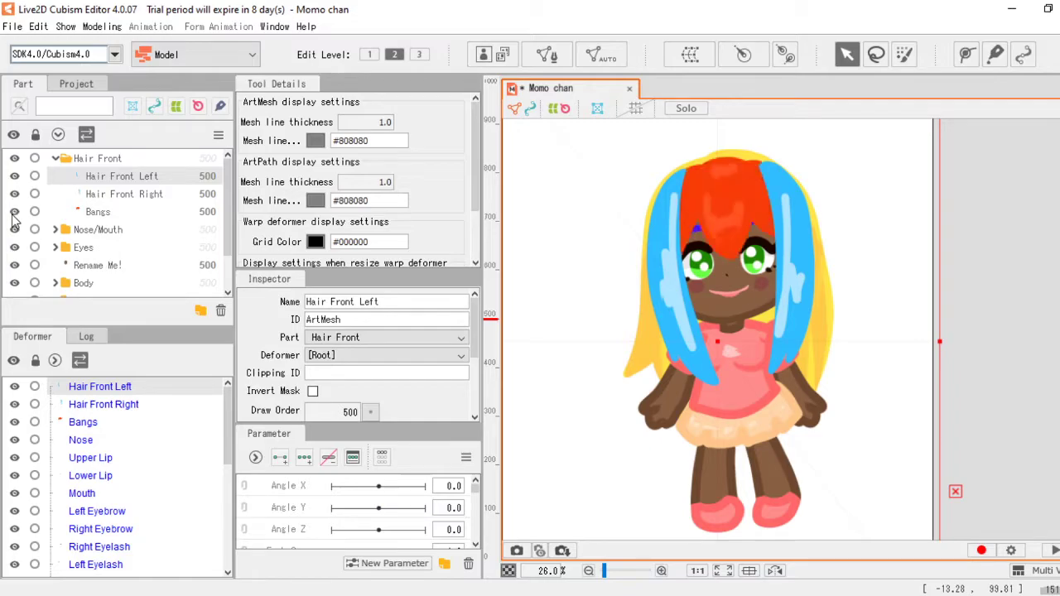
{"action": "left_click", "coordinate": [55, 160]}
Step: Inspect the Nose/Mouth group, briefly hiding and reshowing its lip and mouth layers to identify them
{"action": "left_click", "coordinate": [74, 177]}
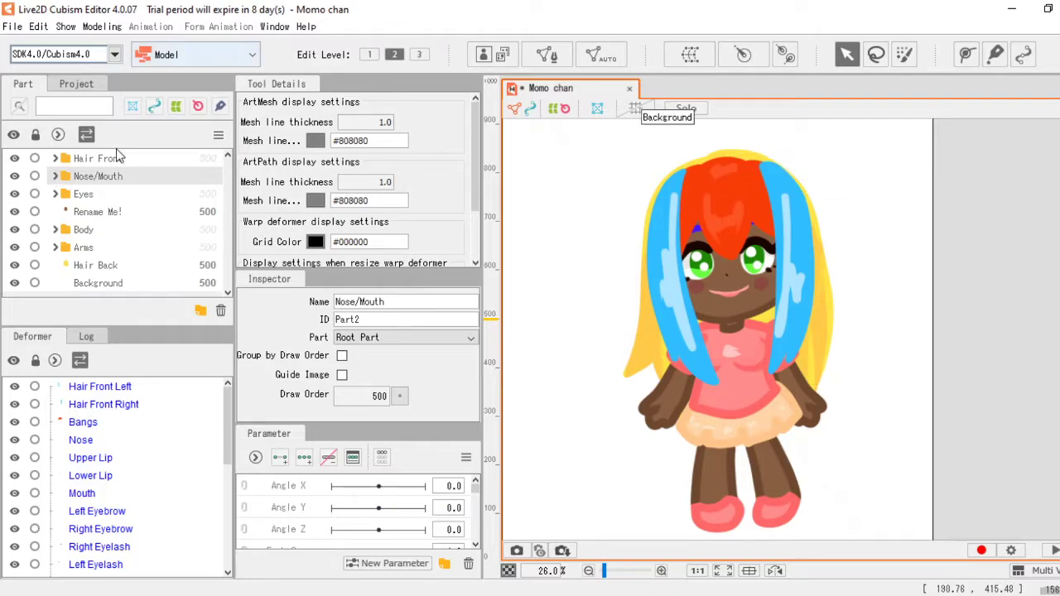
{"action": "left_click", "coordinate": [55, 177]}
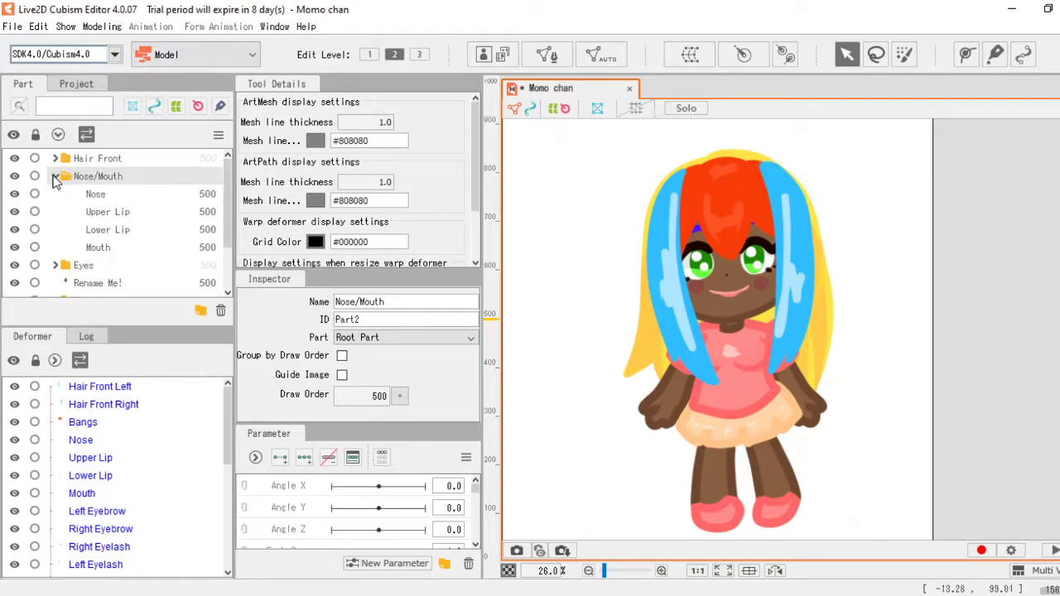
{"action": "left_click", "coordinate": [107, 214]}
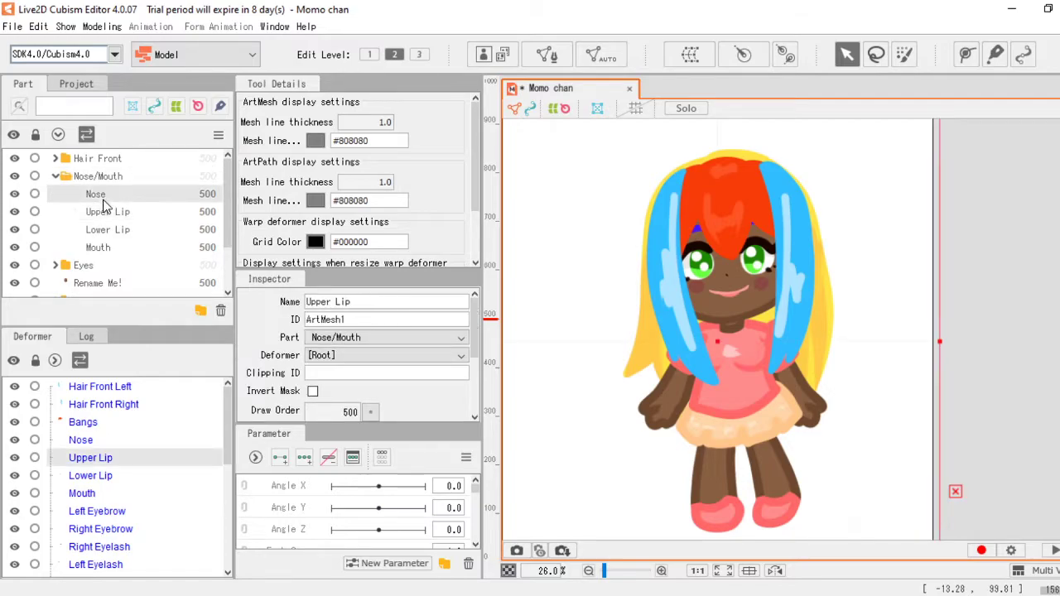
{"action": "left_click", "coordinate": [94, 196]}
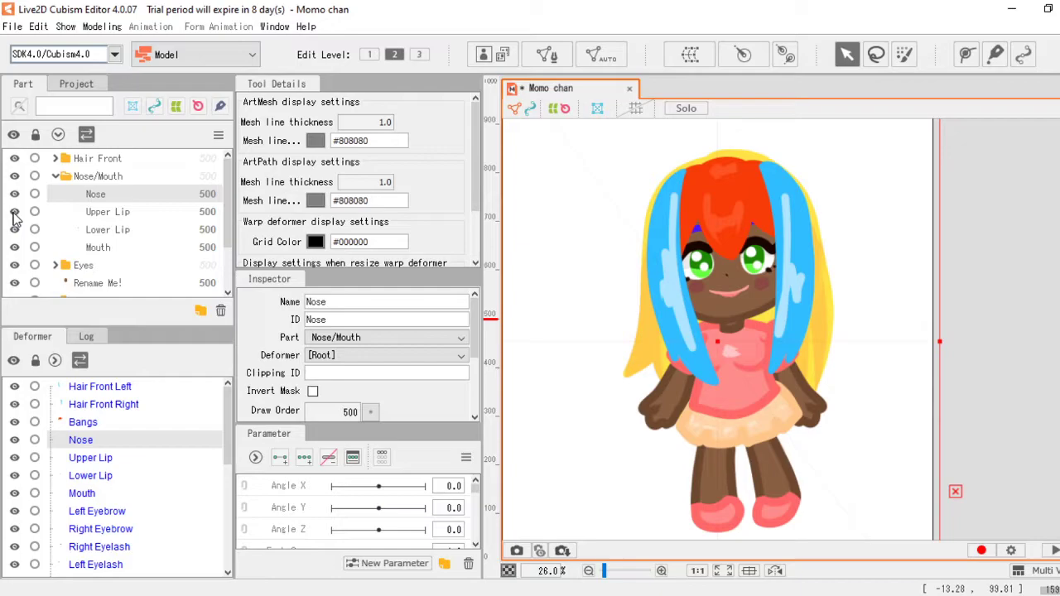
{"action": "left_click", "coordinate": [14, 212]}
{"action": "left_click", "coordinate": [14, 212]}
{"action": "left_click", "coordinate": [15, 230]}
{"action": "left_click", "coordinate": [15, 230]}
{"action": "left_click", "coordinate": [14, 248]}
{"action": "left_click", "coordinate": [14, 212]}
{"action": "left_click", "coordinate": [14, 212]}
{"action": "left_click", "coordinate": [14, 230]}
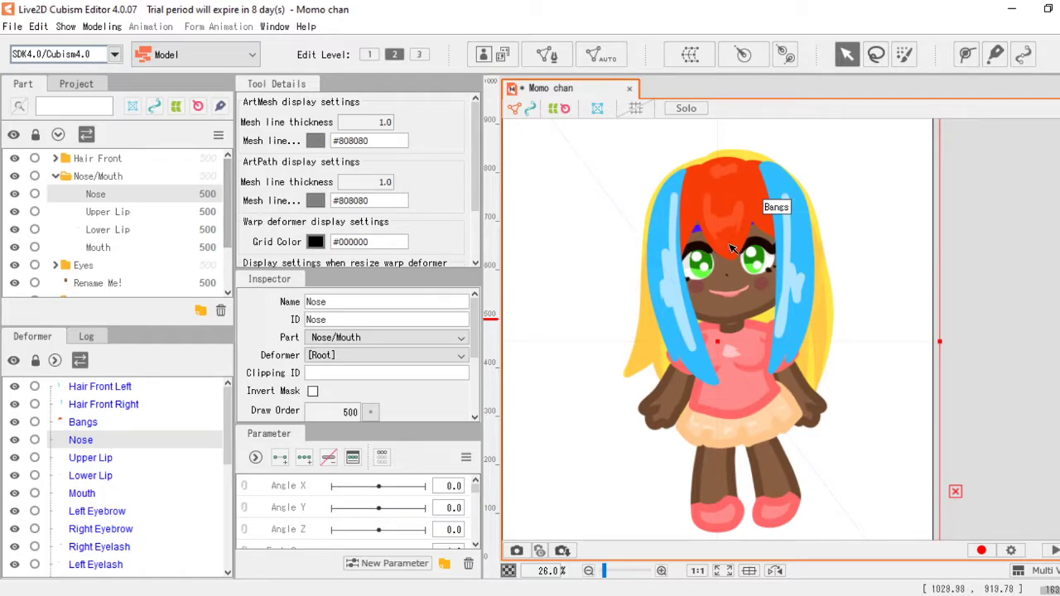
Step: Hide the Upper Lip and Lower Lip layers to view the open mouth up close, and show both again
{"action": "scroll", "coordinate": [748, 279], "scroll_direction": "up", "scroll_amount": 5}
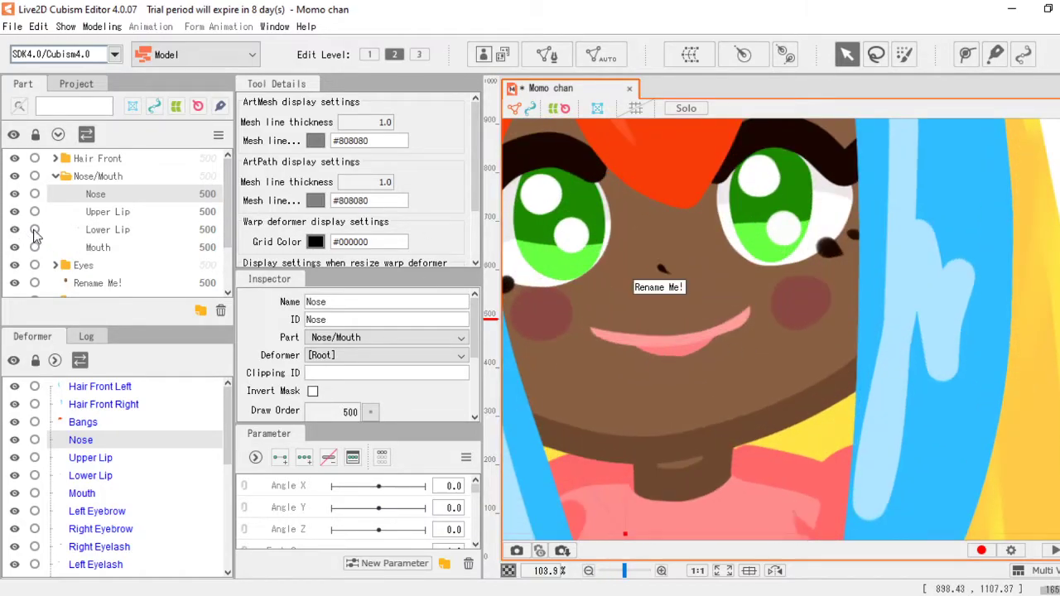
{"action": "left_click", "coordinate": [15, 229]}
{"action": "left_click", "coordinate": [14, 212]}
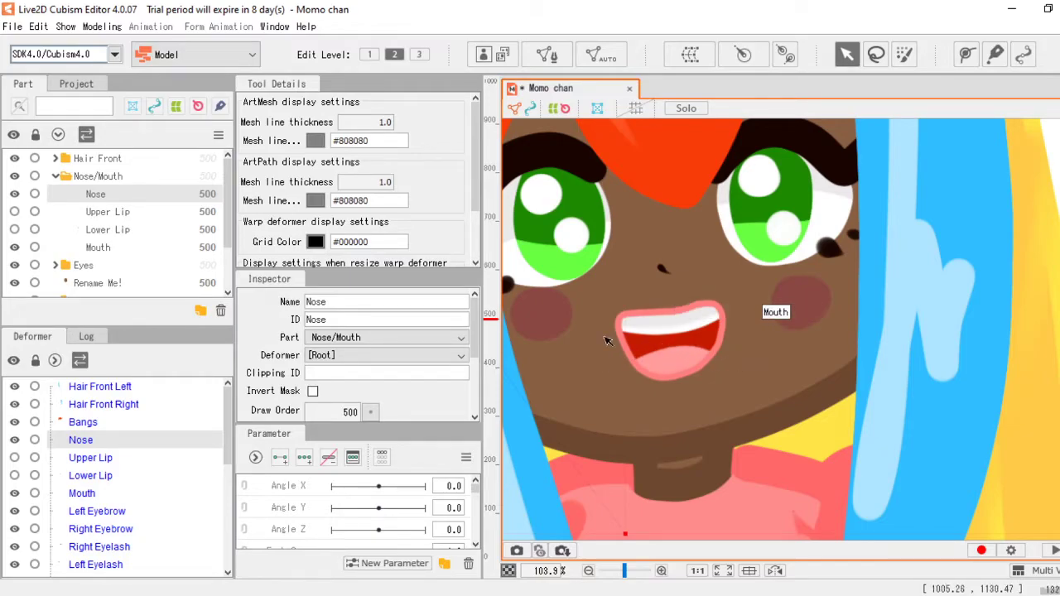
{"action": "scroll", "coordinate": [696, 313], "scroll_direction": "down", "scroll_amount": 3}
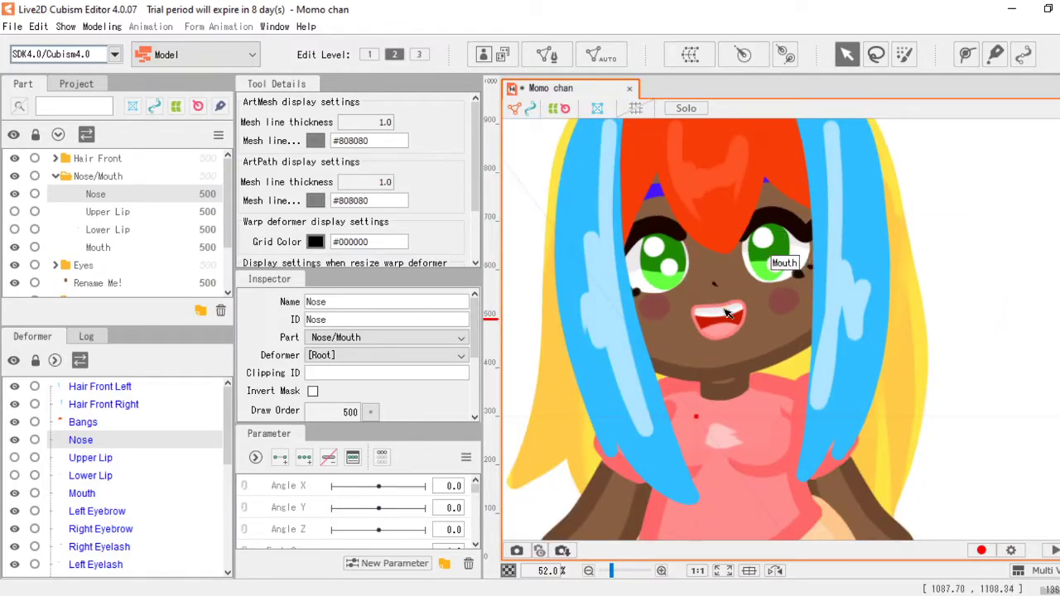
{"action": "left_click", "coordinate": [14, 211]}
{"action": "left_click", "coordinate": [14, 230]}
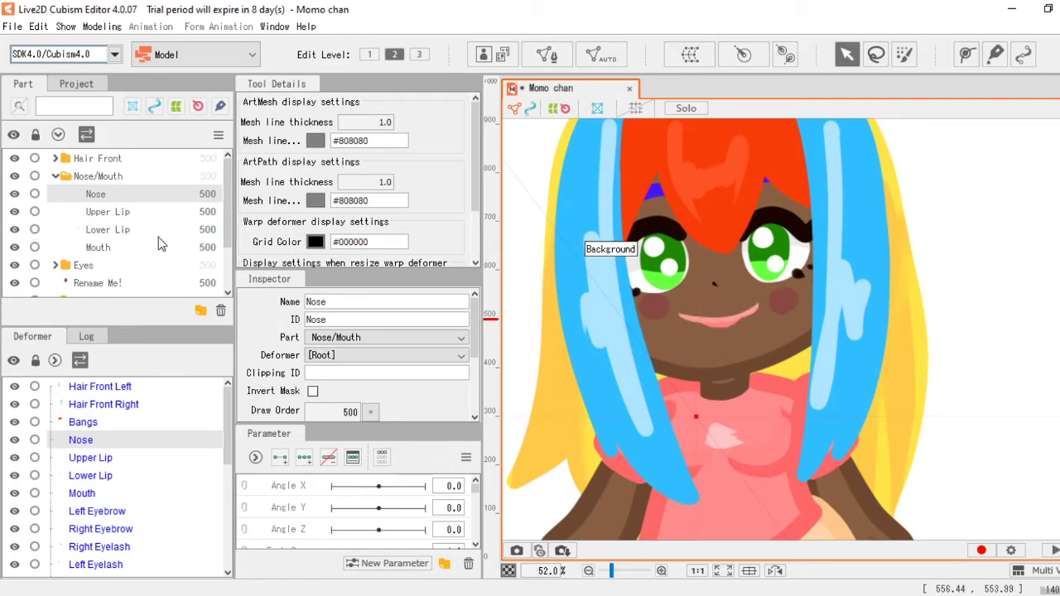
Step: Expand the Eyes group and check the Right Eyelash and Left Eyelash layers by hiding and reshowing each
{"action": "scroll", "coordinate": [163, 244], "scroll_direction": "down", "scroll_amount": 2}
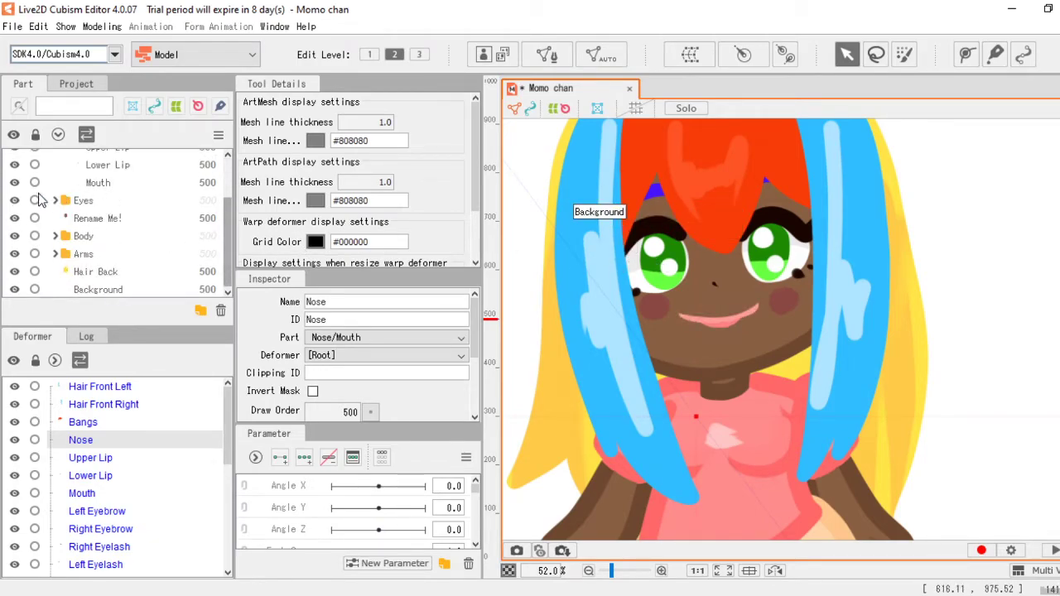
{"action": "scroll", "coordinate": [110, 221], "scroll_direction": "up", "scroll_amount": 2}
{"action": "scroll", "coordinate": [98, 229], "scroll_direction": "down", "scroll_amount": 2}
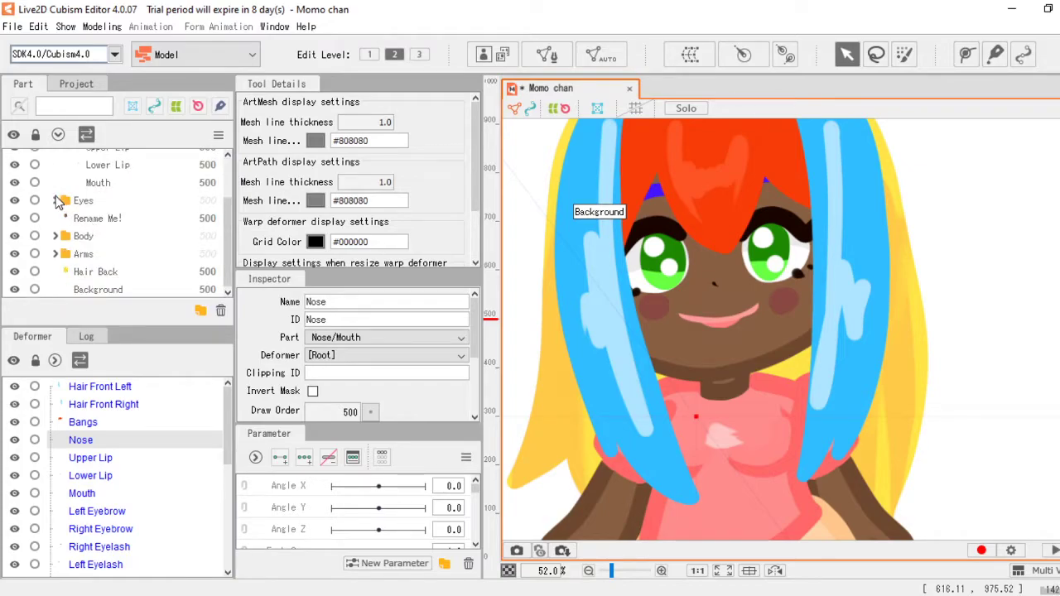
{"action": "left_click", "coordinate": [56, 200]}
{"action": "scroll", "coordinate": [143, 209], "scroll_direction": "down", "scroll_amount": 3}
{"action": "scroll", "coordinate": [143, 208], "scroll_direction": "up", "scroll_amount": 1}
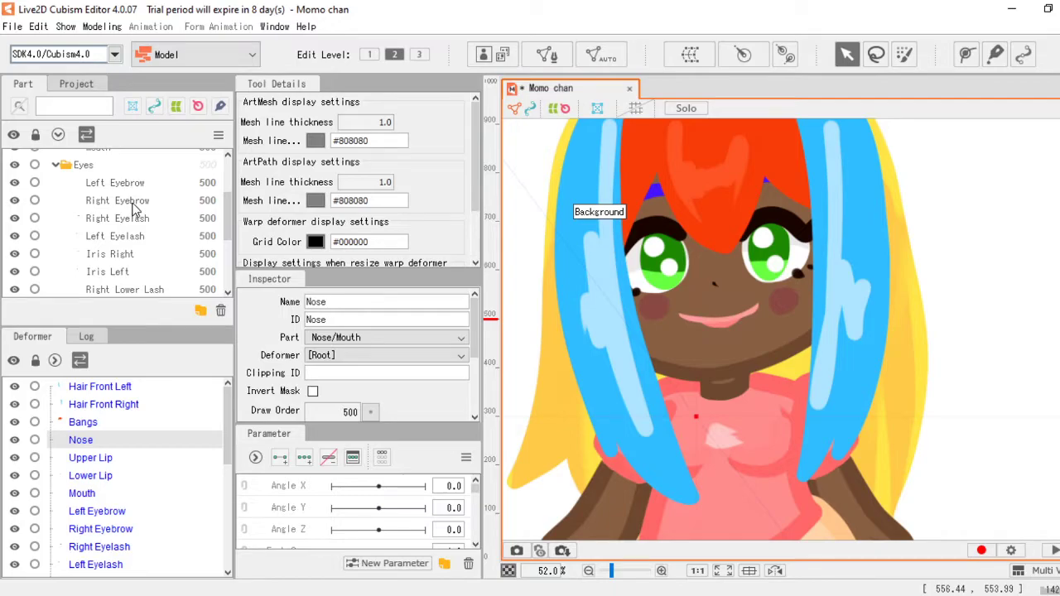
{"action": "scroll", "coordinate": [135, 209], "scroll_direction": "down", "scroll_amount": 2}
{"action": "left_click", "coordinate": [14, 156]}
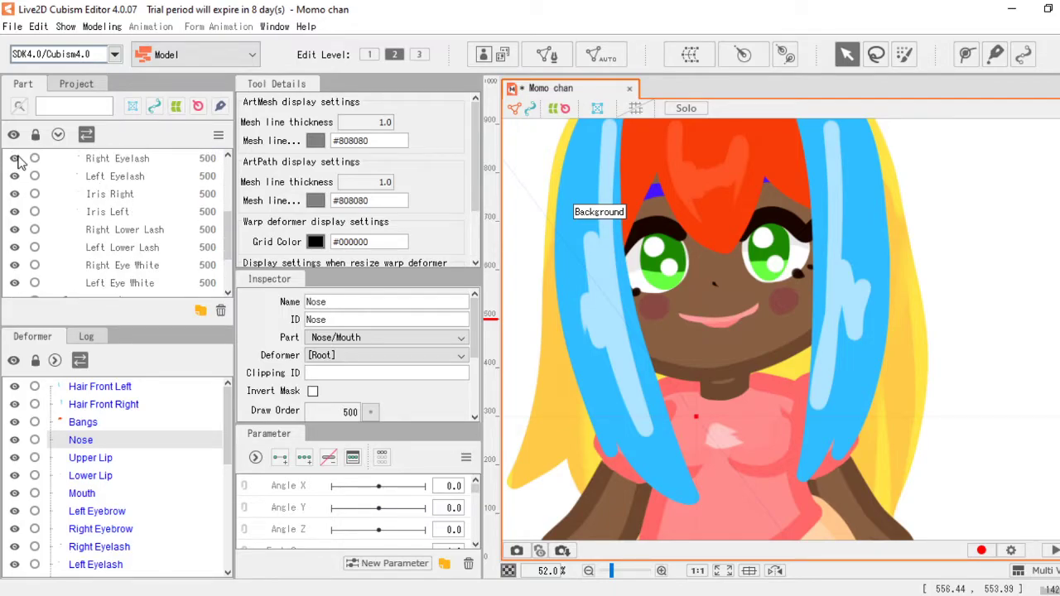
{"action": "left_click", "coordinate": [15, 157]}
{"action": "left_click", "coordinate": [14, 173]}
{"action": "left_click", "coordinate": [15, 176]}
Step: Check the Iris Right, Right Lower Lash and Right Eye White layers by hiding and reshowing each
{"action": "left_click", "coordinate": [14, 194]}
{"action": "left_click", "coordinate": [14, 195]}
{"action": "left_click", "coordinate": [14, 231]}
{"action": "left_click", "coordinate": [14, 231]}
{"action": "scroll", "coordinate": [24, 269], "scroll_direction": "down", "scroll_amount": 1}
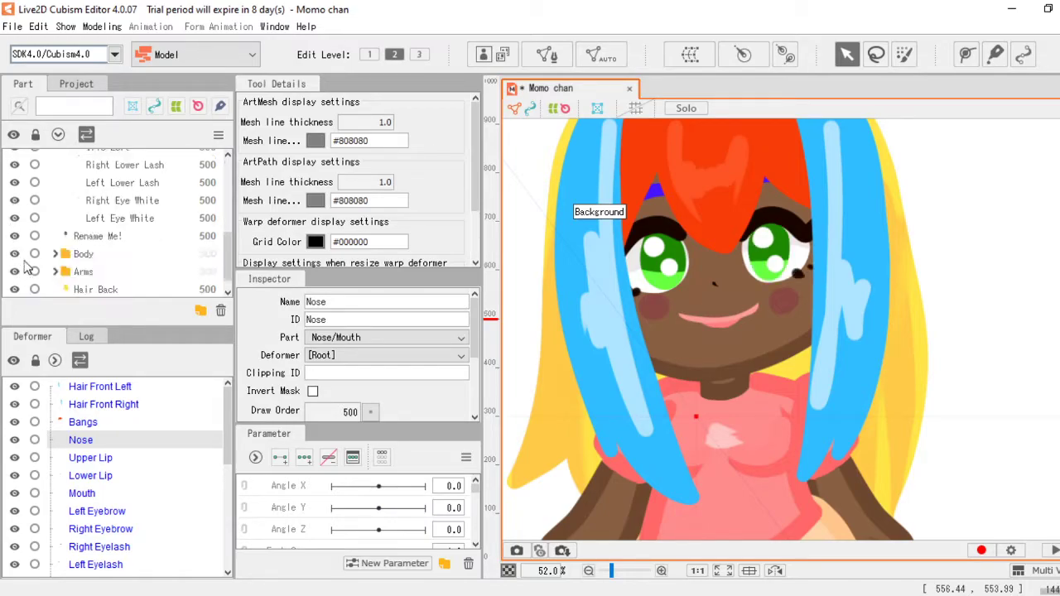
{"action": "left_click", "coordinate": [14, 202]}
{"action": "left_click", "coordinate": [15, 202]}
Step: Identify the "Rename Me!" layer by toggling its visibility and rename it to Head
{"action": "left_click", "coordinate": [83, 224]}
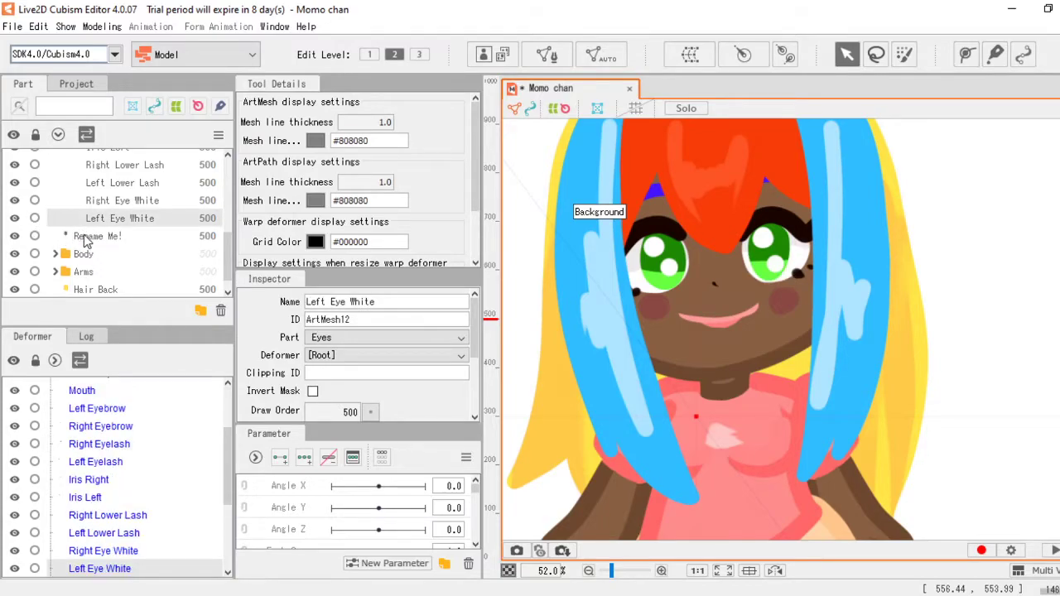
{"action": "left_click", "coordinate": [85, 238]}
{"action": "left_click", "coordinate": [15, 237]}
{"action": "left_click", "coordinate": [15, 237]}
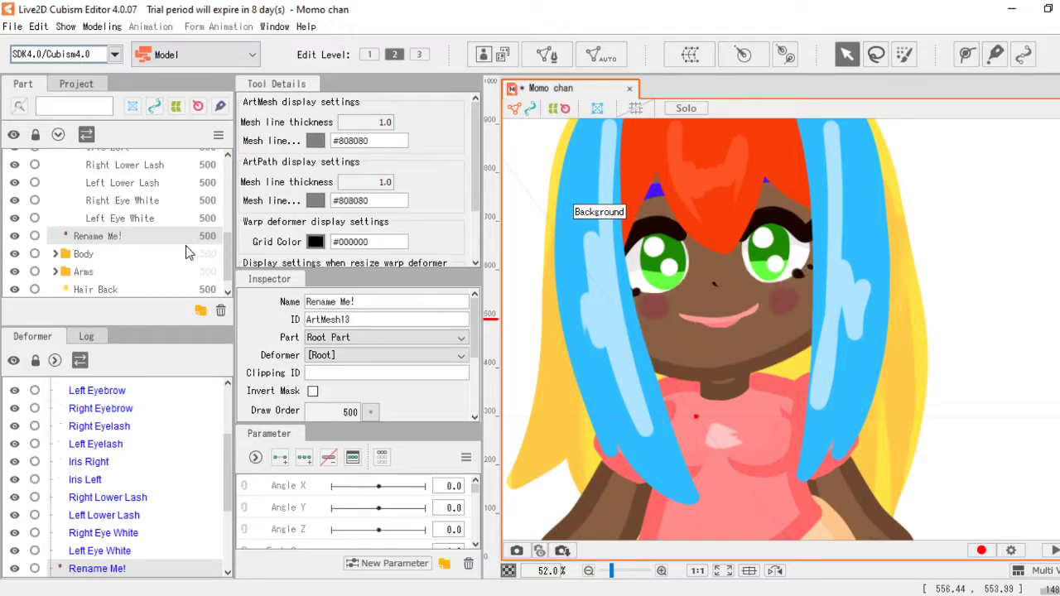
{"action": "right_click", "coordinate": [108, 238]}
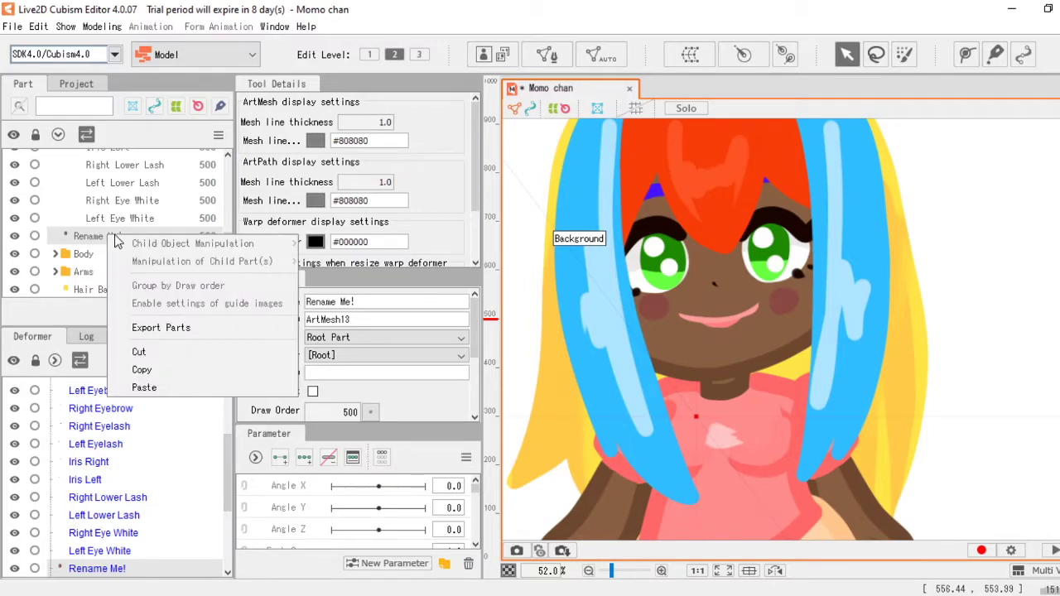
{"action": "left_click", "coordinate": [100, 237]}
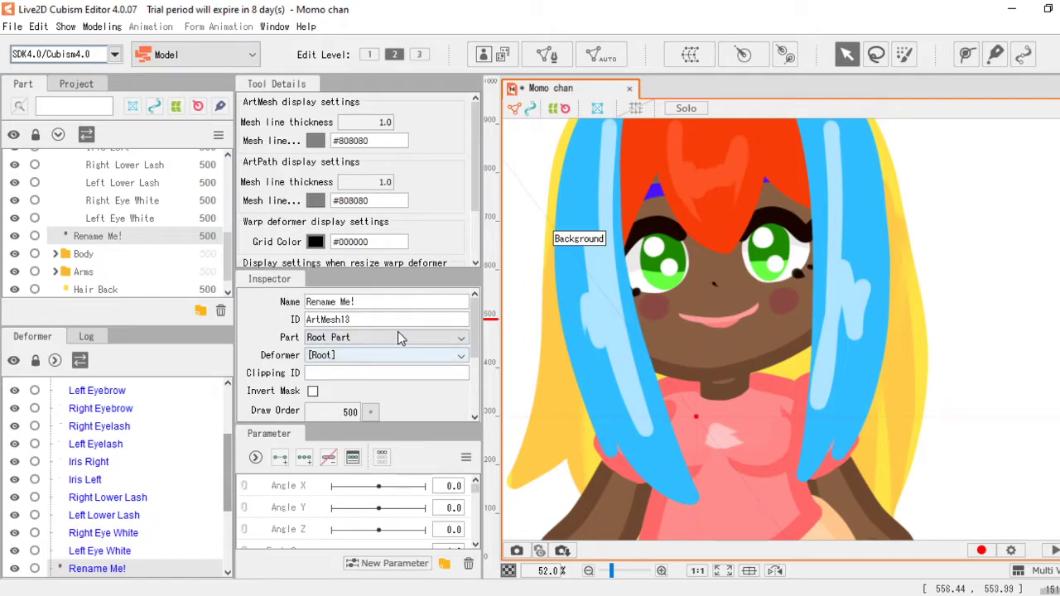
{"action": "left_click_drag", "start_coordinate": [381, 302], "coordinate": [283, 301]}
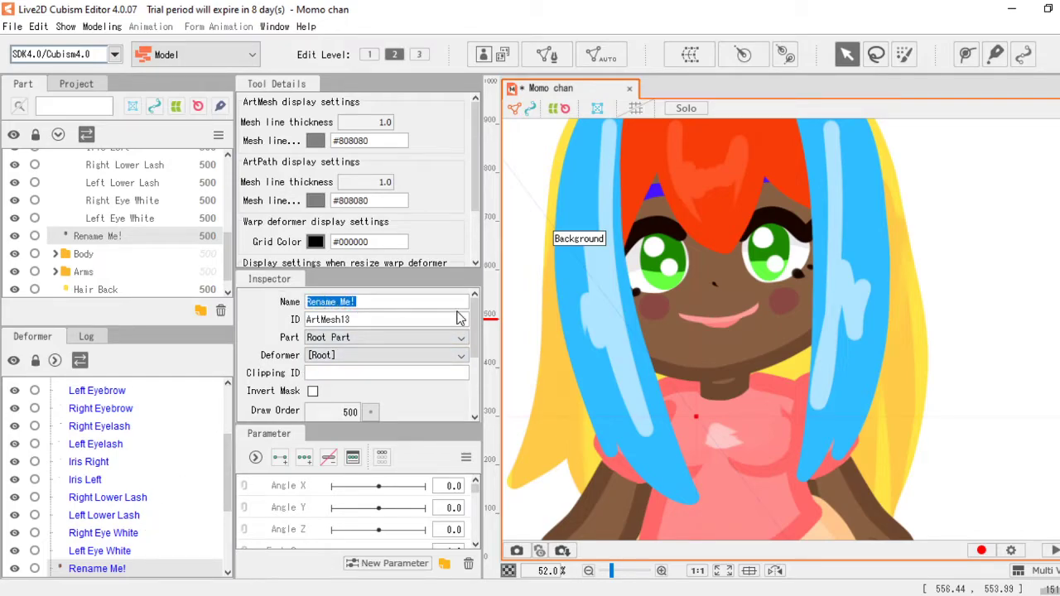
{"action": "type", "text": "Head"}
{"action": "key", "text": "Return"}
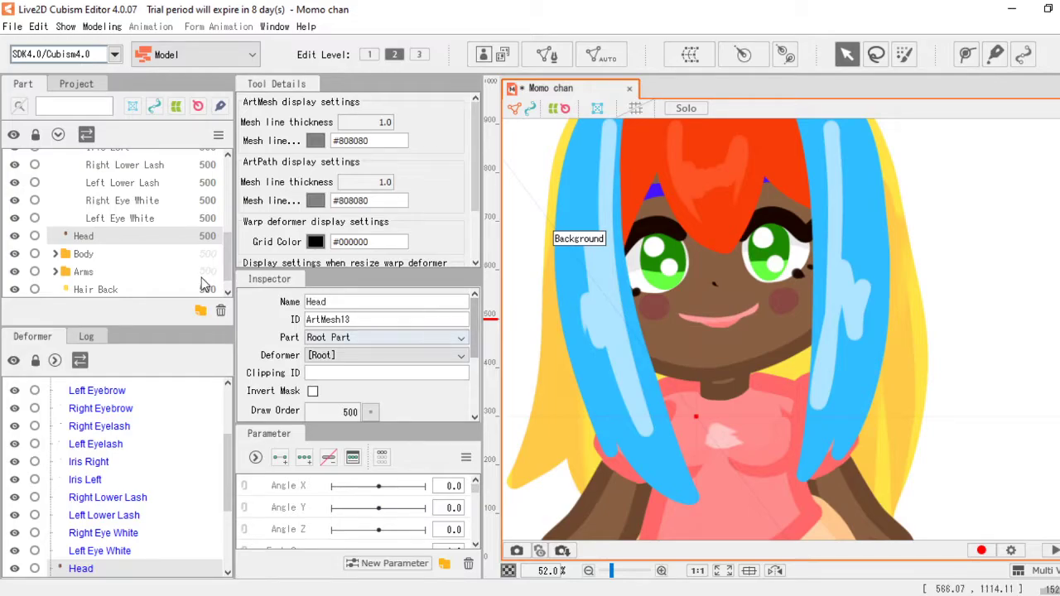
Step: Expand the Body group and examine its torso, skirt and leg layers against the character's lower half
{"action": "left_click", "coordinate": [55, 254]}
{"action": "left_click", "coordinate": [125, 208]}
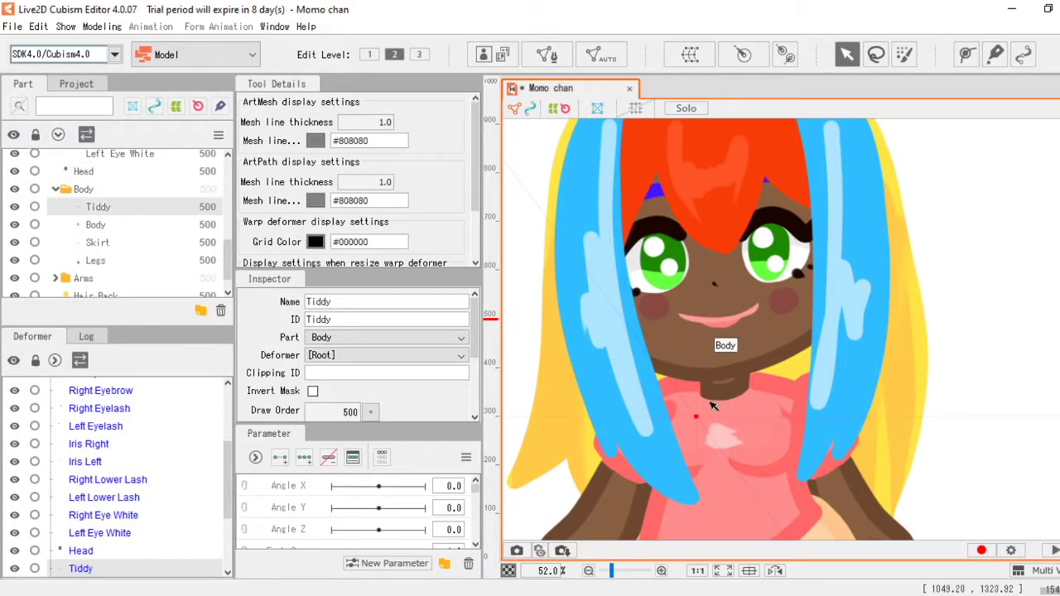
{"action": "scroll", "coordinate": [741, 427], "scroll_direction": "down", "scroll_amount": 2}
{"action": "scroll", "coordinate": [708, 433], "scroll_direction": "up", "scroll_amount": 2}
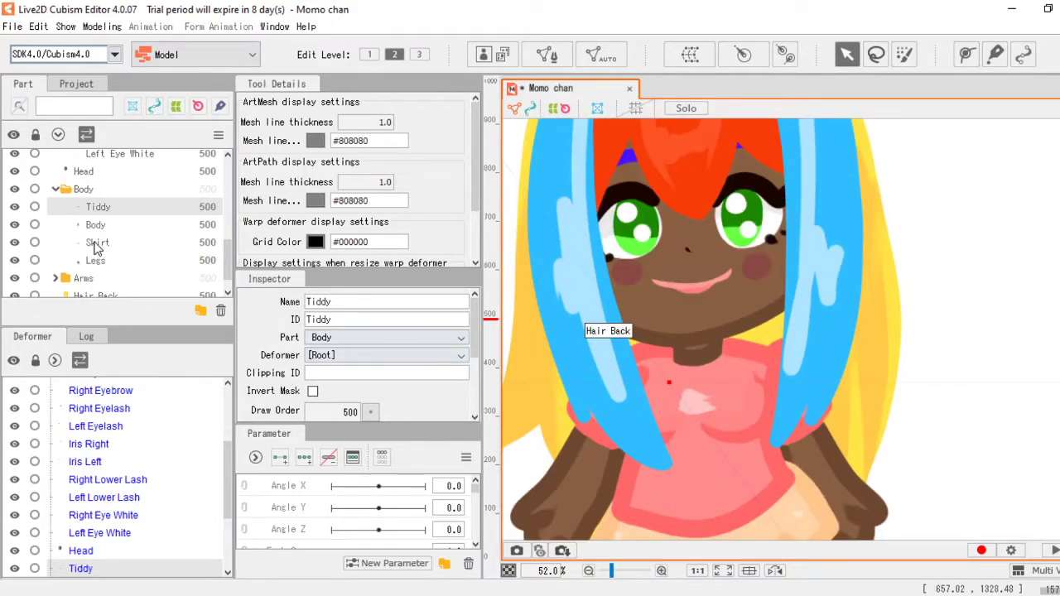
{"action": "left_click", "coordinate": [60, 225]}
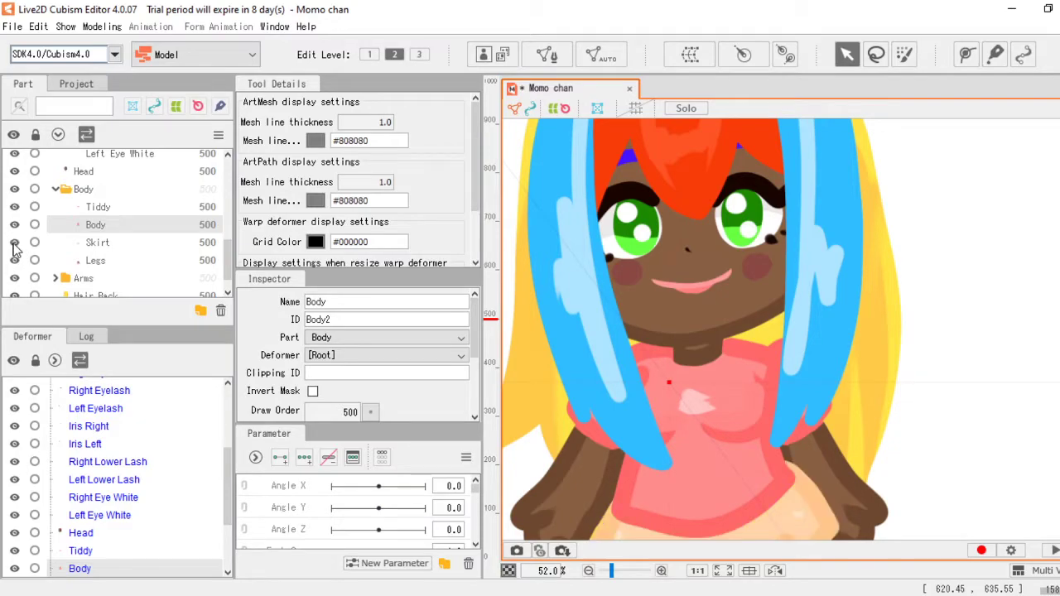
{"action": "scroll", "coordinate": [606, 445], "scroll_direction": "down", "scroll_amount": 2}
{"action": "scroll", "coordinate": [605, 445], "scroll_direction": "up", "scroll_amount": 2}
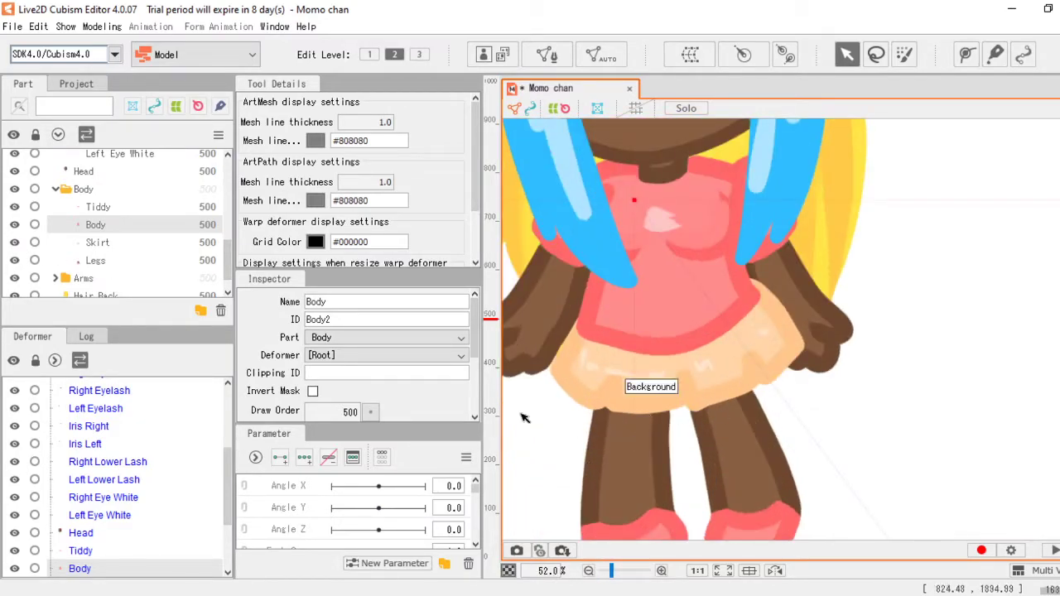
{"action": "scroll", "coordinate": [700, 368], "scroll_direction": "down", "scroll_amount": 2}
{"action": "scroll", "coordinate": [700, 368], "scroll_direction": "up", "scroll_amount": 1}
{"action": "scroll", "coordinate": [91, 257], "scroll_direction": "down", "scroll_amount": 1}
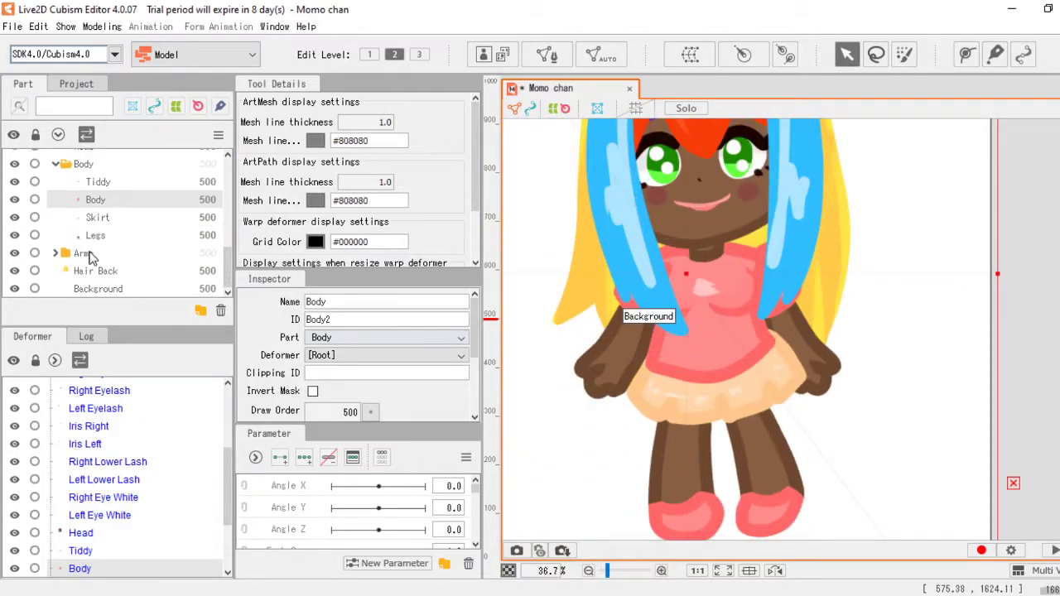
Step: Expand the Arms group and check the Right Arm and Hair Back layers by hiding and reshowing each
{"action": "left_click", "coordinate": [54, 254]}
{"action": "scroll", "coordinate": [63, 262], "scroll_direction": "down", "scroll_amount": 1}
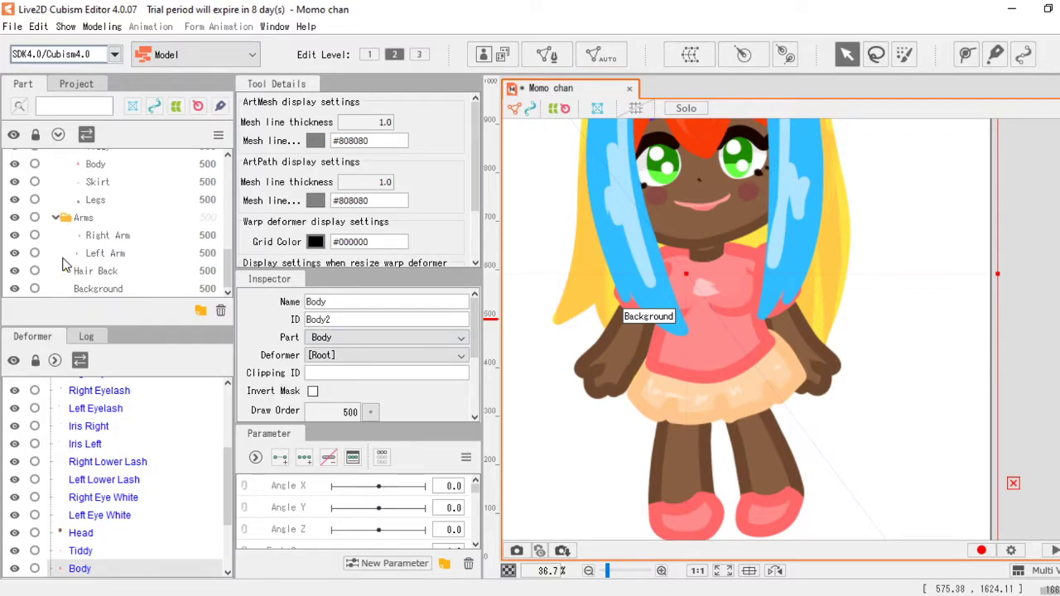
{"action": "left_click", "coordinate": [15, 235]}
{"action": "left_click", "coordinate": [15, 236]}
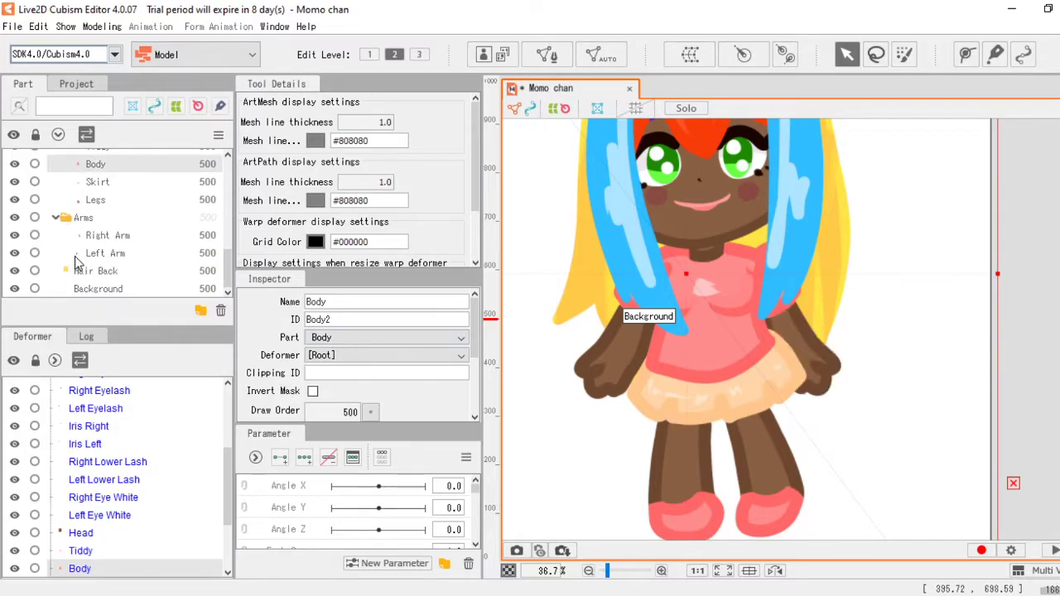
{"action": "left_click", "coordinate": [15, 271]}
{"action": "left_click", "coordinate": [15, 271]}
{"action": "scroll", "coordinate": [795, 344], "scroll_direction": "down", "scroll_amount": 1}
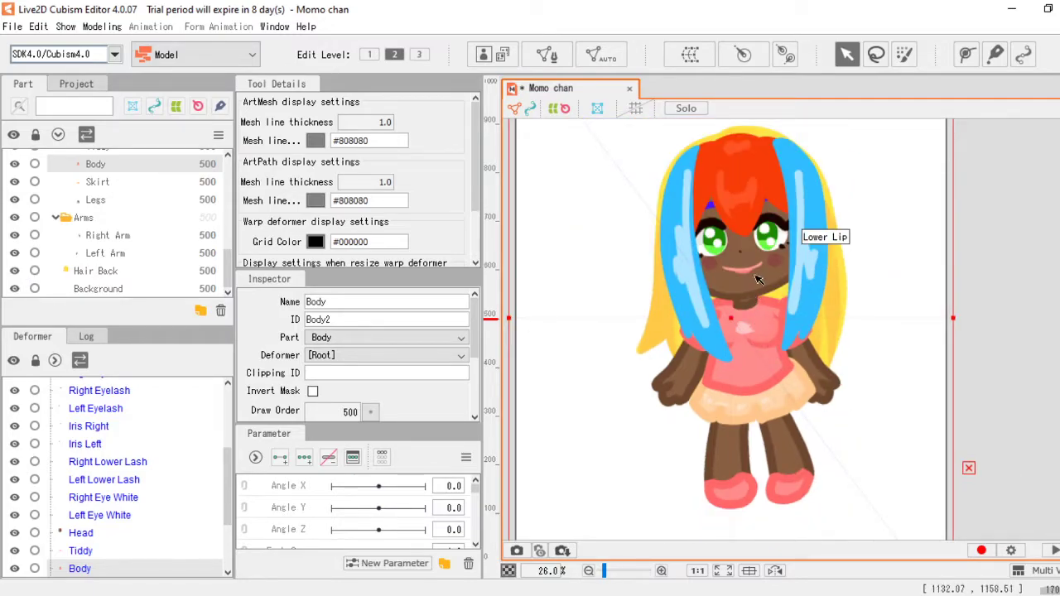
{"action": "scroll", "coordinate": [91, 247], "scroll_direction": "up", "scroll_amount": 6}
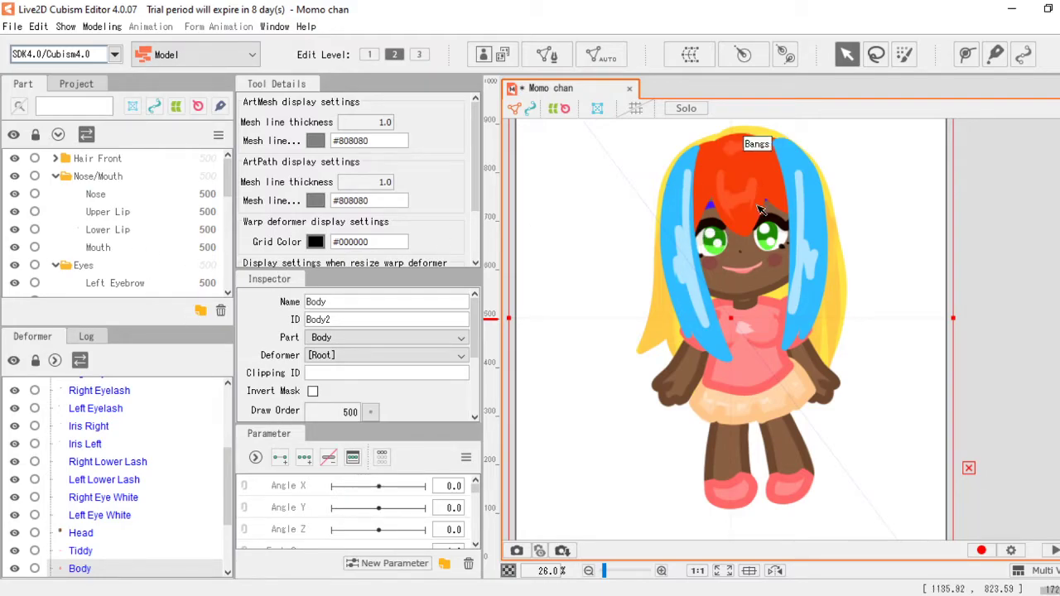
Step: Generate an automatic mesh for the Body layer using the Deformation (Little) preset
{"action": "scroll", "coordinate": [745, 166], "scroll_direction": "down", "scroll_amount": 1}
{"action": "scroll", "coordinate": [731, 227], "scroll_direction": "up", "scroll_amount": 1}
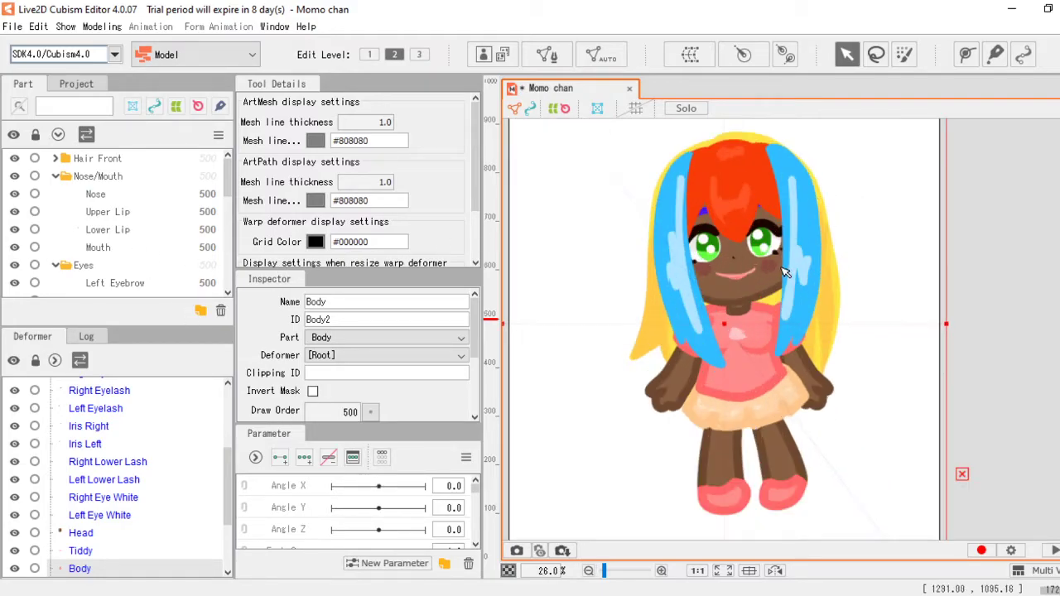
{"action": "left_click", "coordinate": [553, 109]}
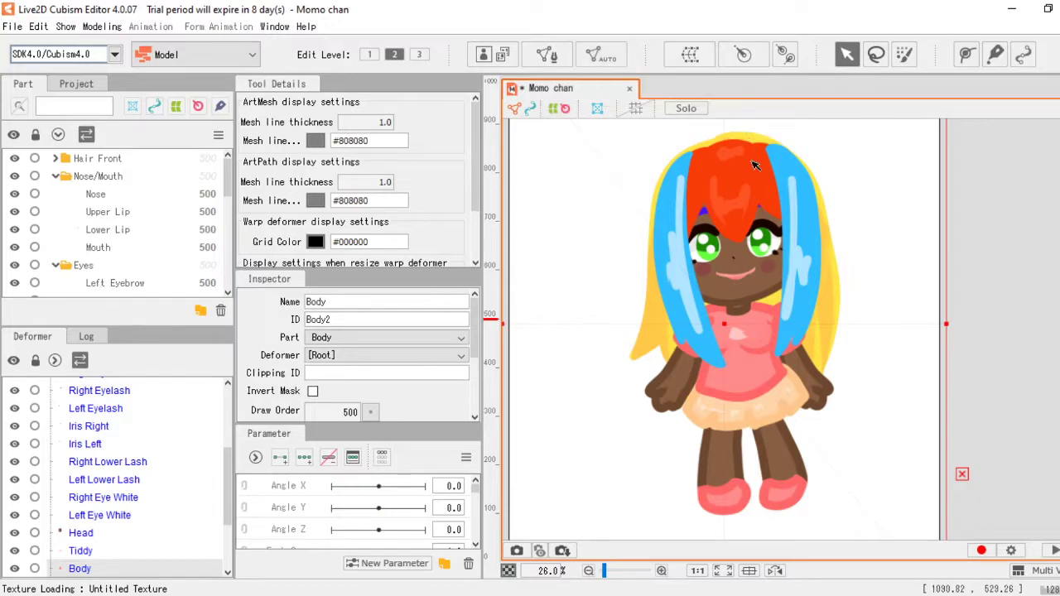
{"action": "left_click", "coordinate": [610, 56]}
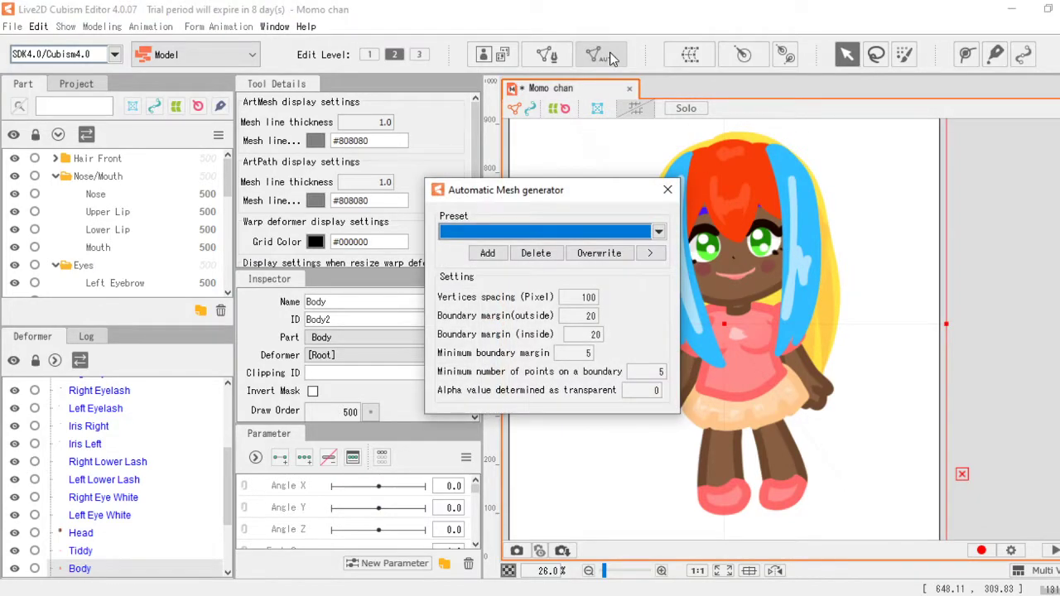
{"action": "left_click", "coordinate": [668, 192]}
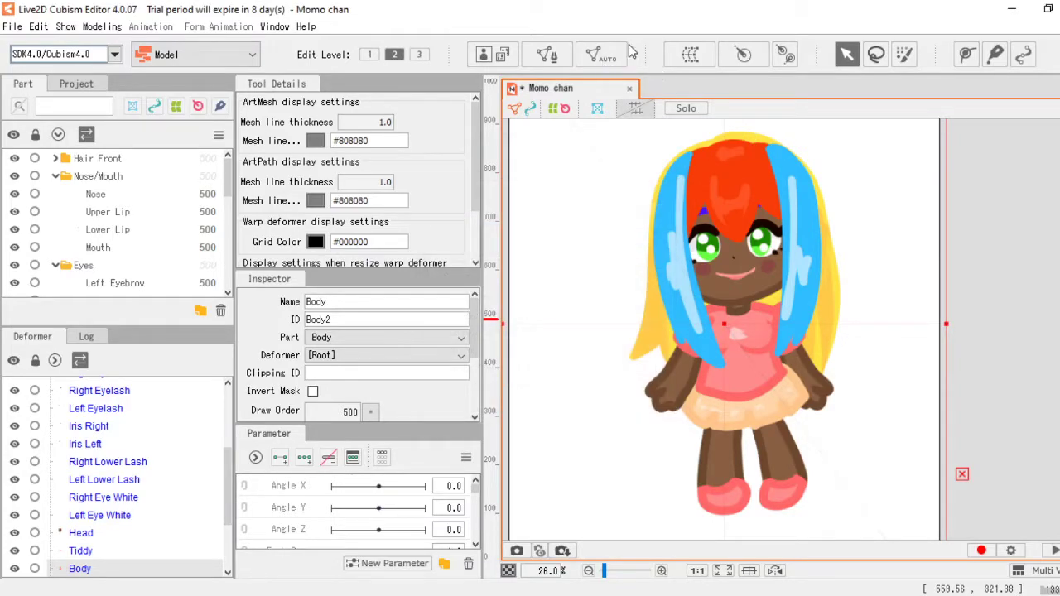
{"action": "left_click", "coordinate": [605, 55]}
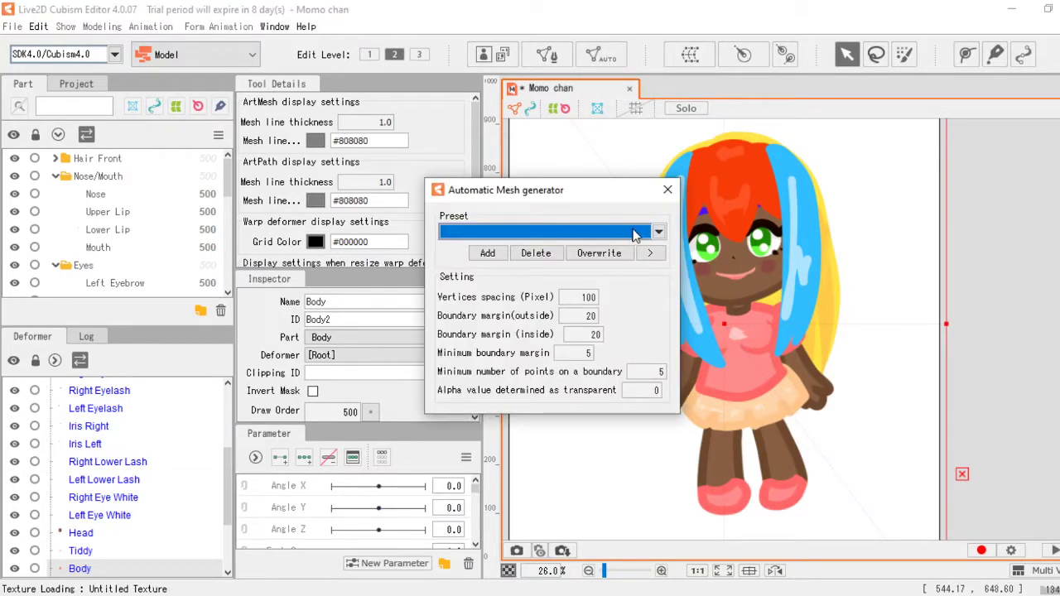
{"action": "left_click", "coordinate": [651, 233]}
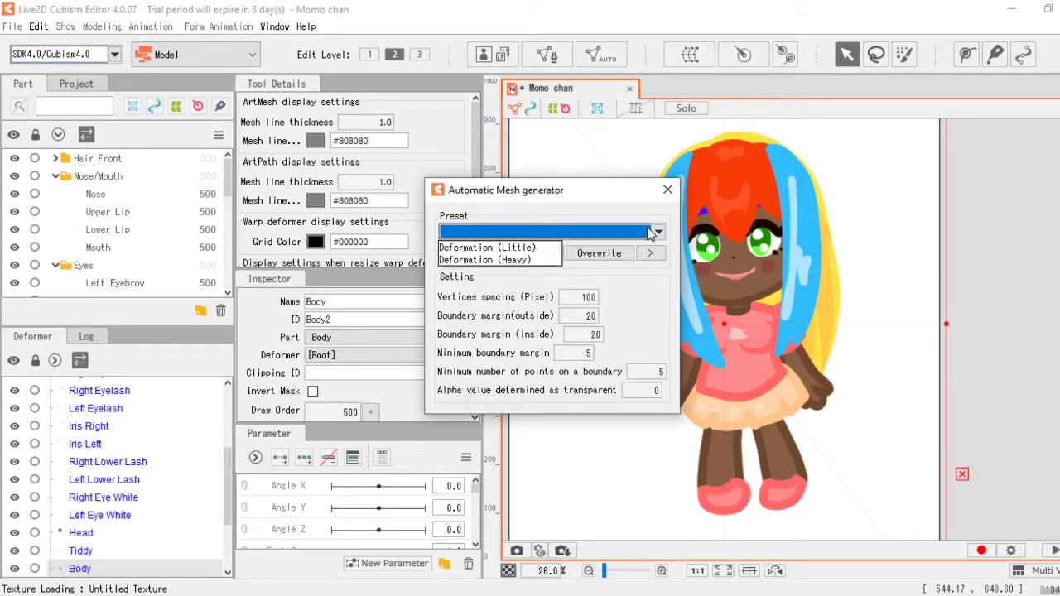
{"action": "left_click", "coordinate": [526, 248]}
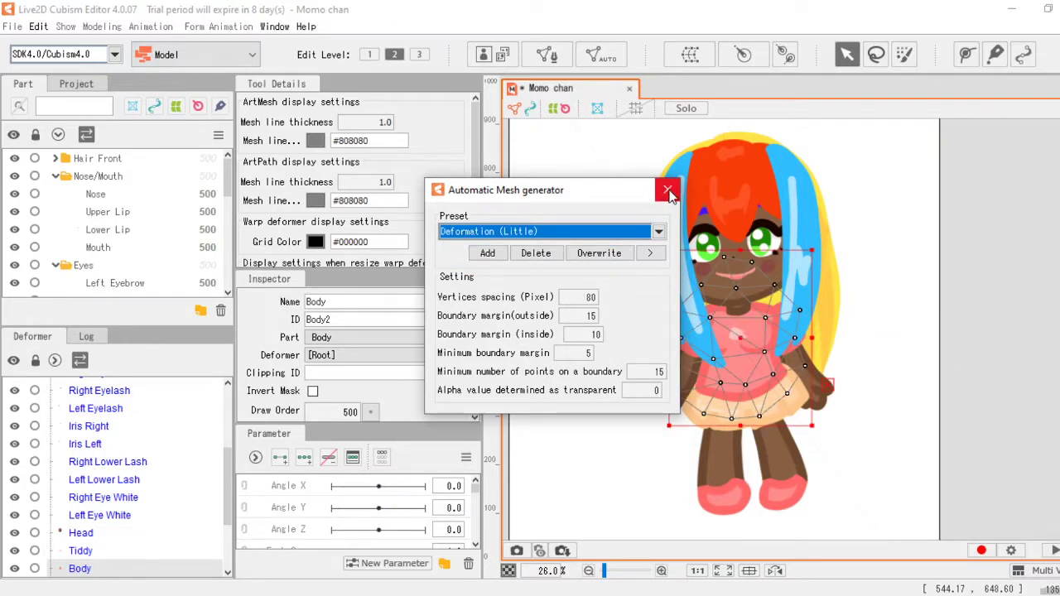
{"action": "left_click", "coordinate": [668, 191]}
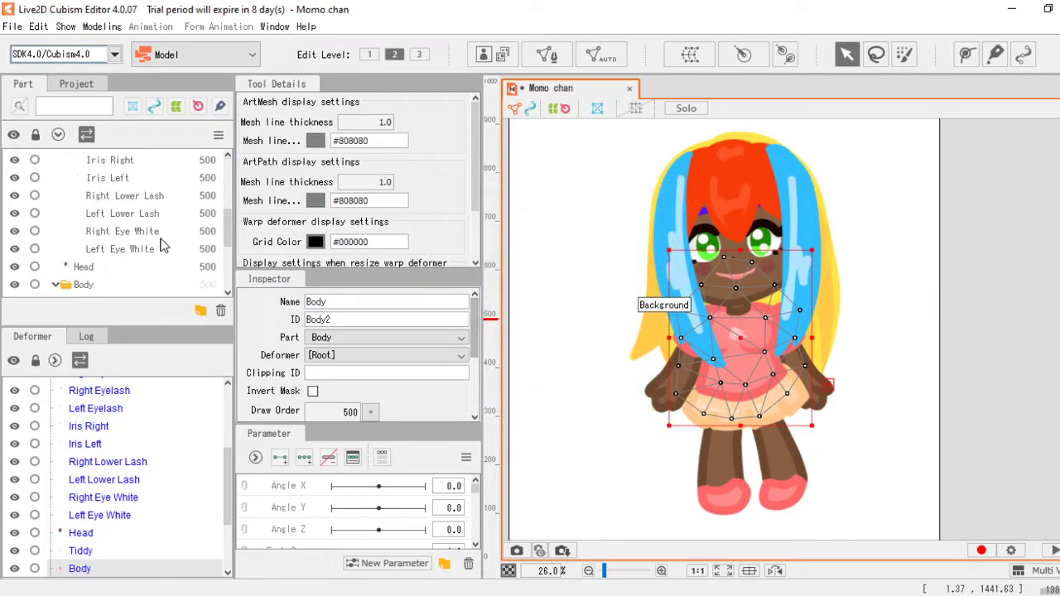
Step: Move the meshed Body layer away from the character, and undo both the move and the layer's generated mesh
{"action": "left_click_drag", "start_coordinate": [756, 349], "coordinate": [590, 322]}
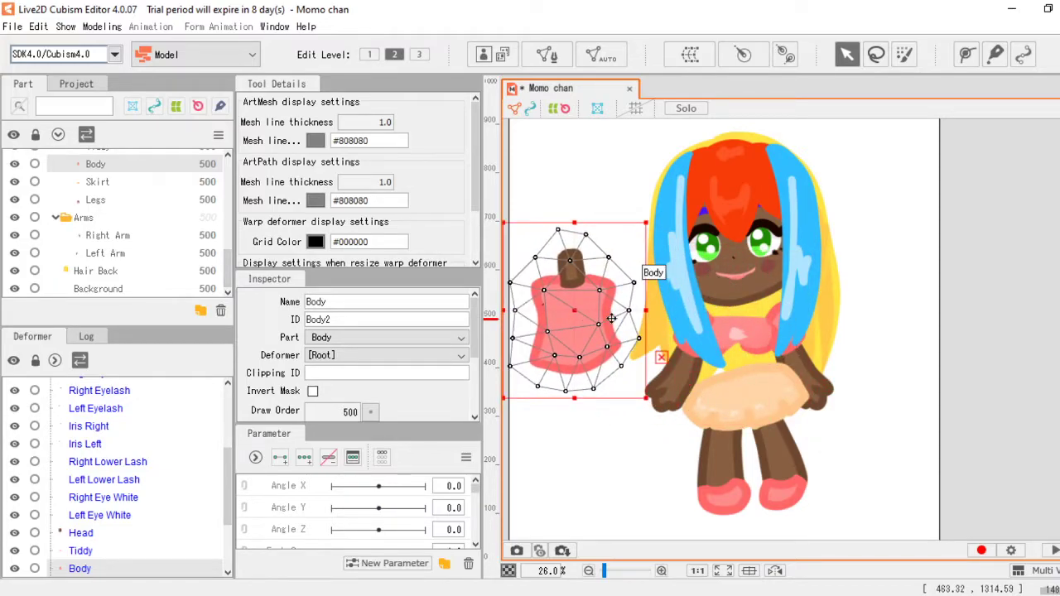
{"action": "key", "text": "ctrl+z"}
{"action": "left_click", "coordinate": [610, 318]}
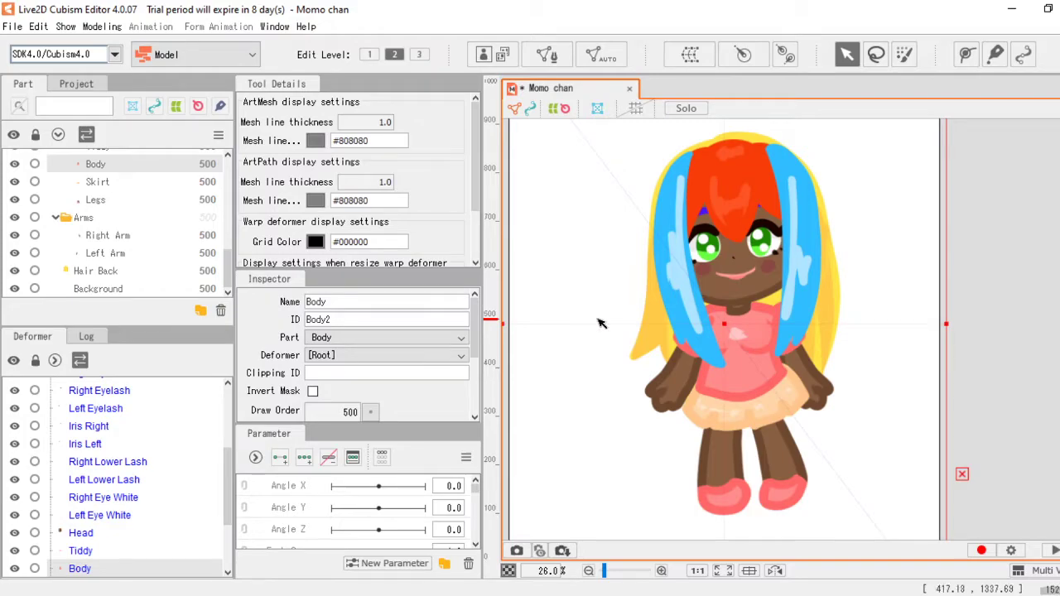
Step: Select all layers of the model and generate automatic meshes for them with the Deformation (Little) preset
{"action": "key", "text": "ctrl+a"}
{"action": "scroll", "coordinate": [796, 277], "scroll_direction": "down", "scroll_amount": 2}
{"action": "scroll", "coordinate": [796, 277], "scroll_direction": "up", "scroll_amount": 1}
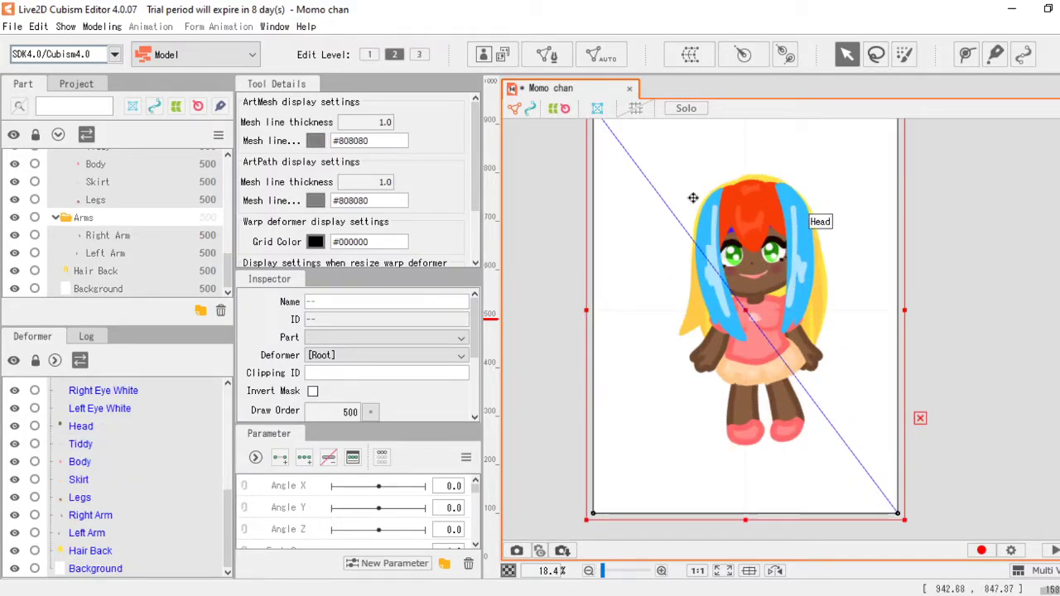
{"action": "left_click", "coordinate": [602, 55]}
{"action": "left_click", "coordinate": [596, 231]}
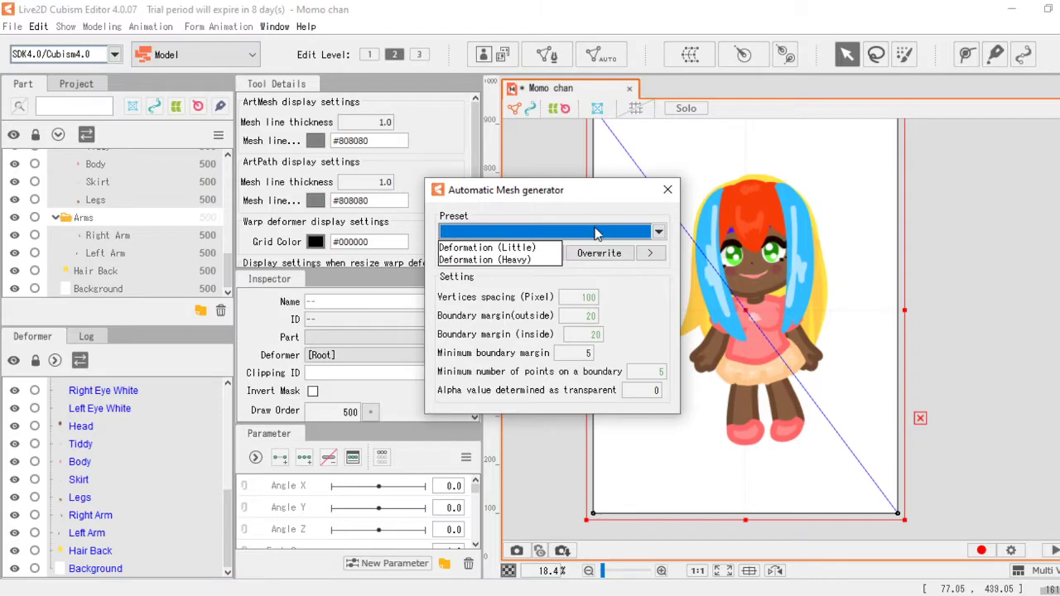
{"action": "left_click", "coordinate": [539, 247]}
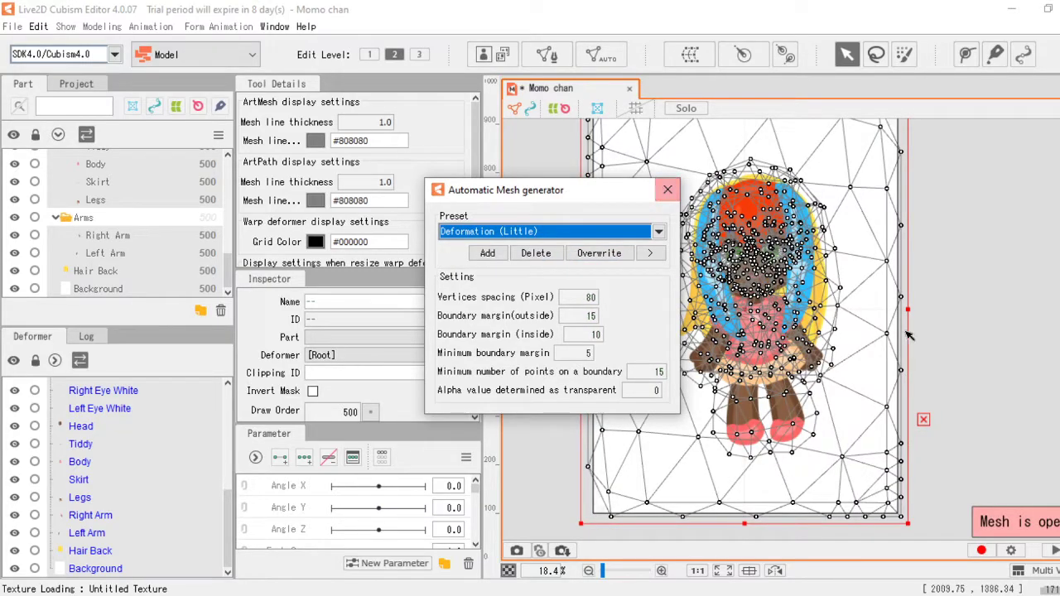
{"action": "scroll", "coordinate": [1016, 482], "scroll_direction": "up", "scroll_amount": 1}
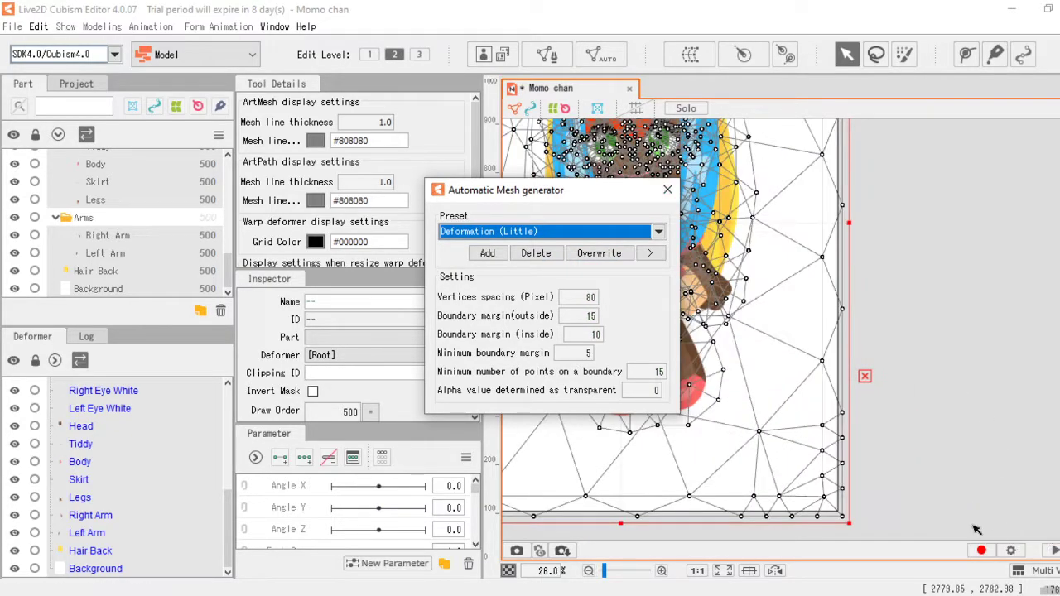
{"action": "left_click", "coordinate": [668, 192]}
Step: Inspect the generated meshes over the character's face and body, and undo the mesh generation on all layers
{"action": "scroll", "coordinate": [802, 285], "scroll_direction": "down", "scroll_amount": 2}
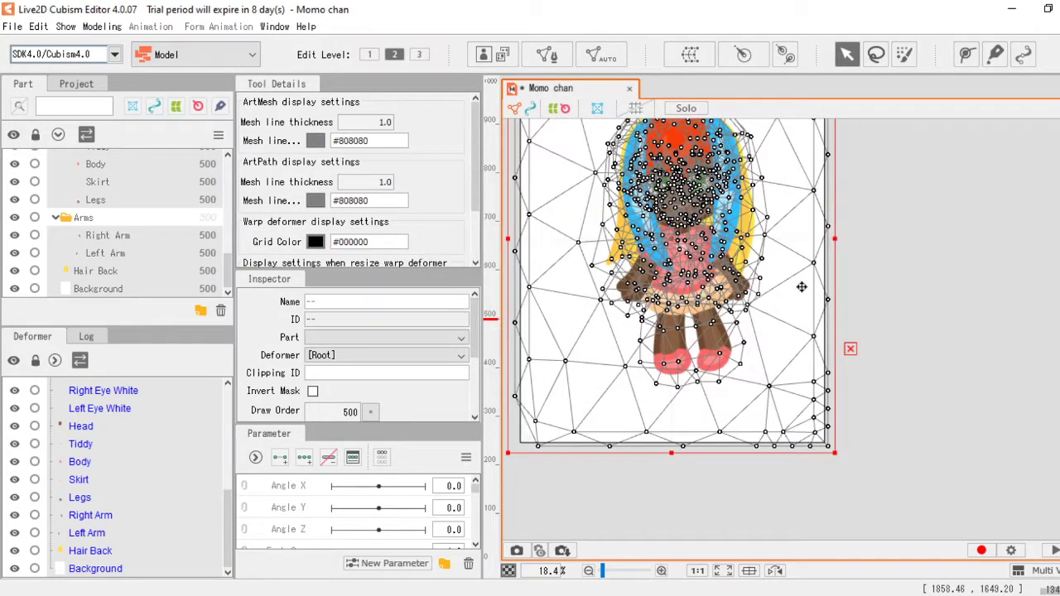
{"action": "scroll", "coordinate": [743, 250], "scroll_direction": "up", "scroll_amount": 4}
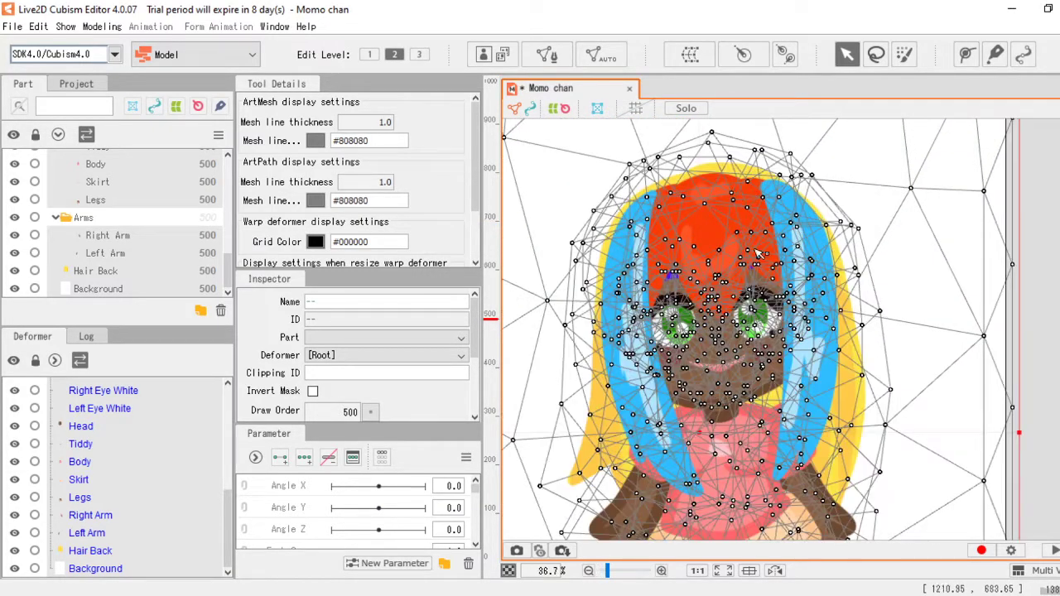
{"action": "scroll", "coordinate": [739, 307], "scroll_direction": "down", "scroll_amount": 1}
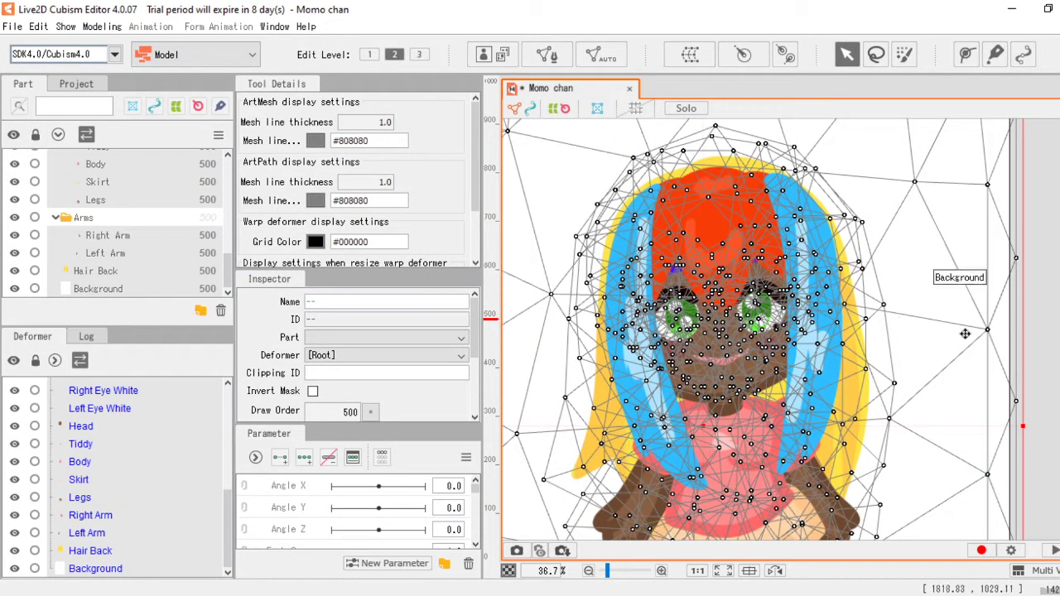
{"action": "left_click", "coordinate": [1046, 311]}
{"action": "scroll", "coordinate": [725, 343], "scroll_direction": "up", "scroll_amount": 2}
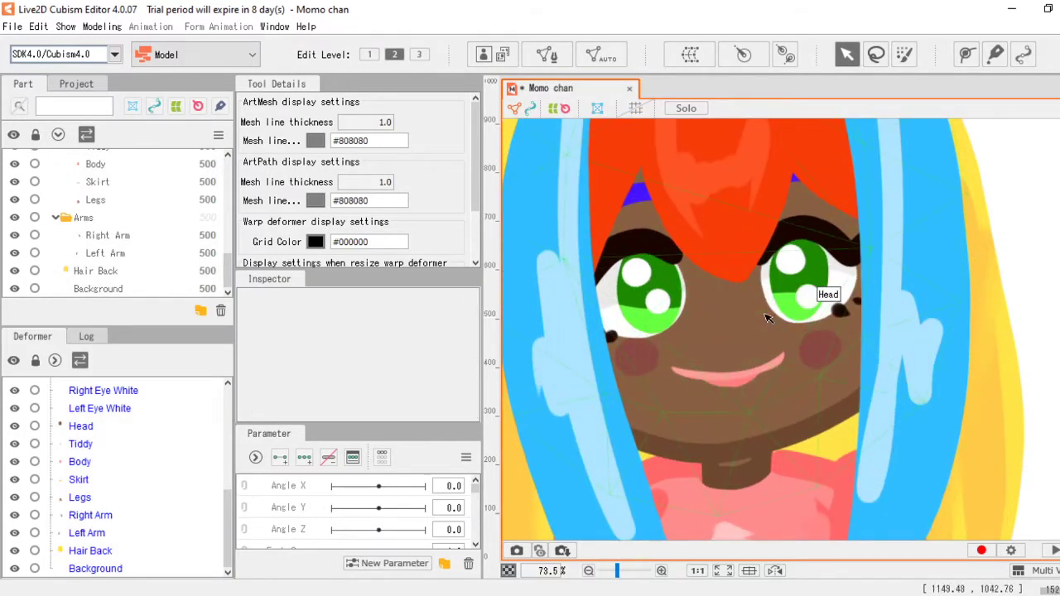
{"action": "scroll", "coordinate": [742, 333], "scroll_direction": "down", "scroll_amount": 3}
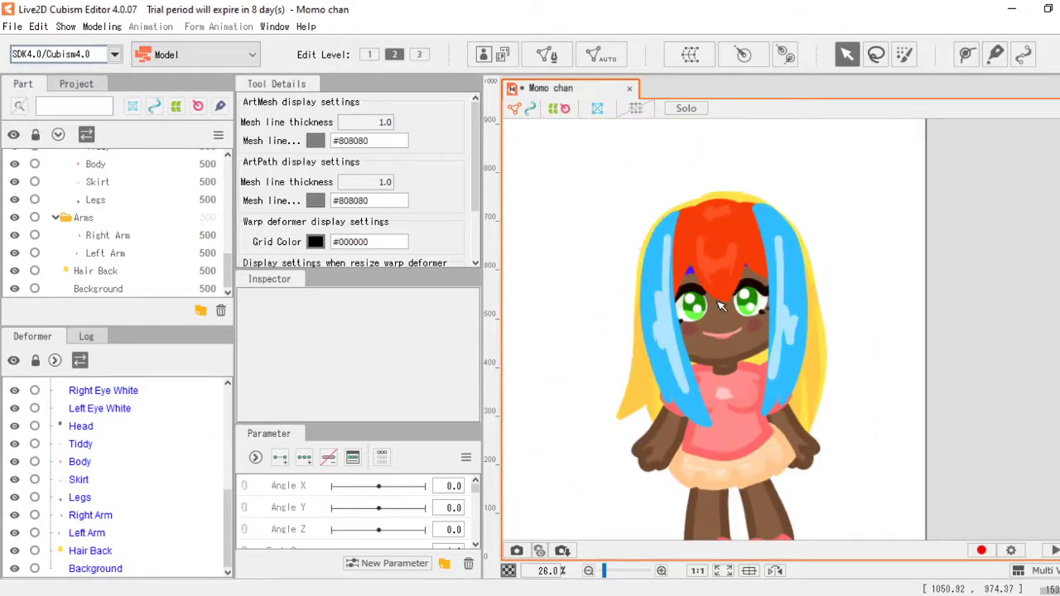
{"action": "scroll", "coordinate": [738, 321], "scroll_direction": "up", "scroll_amount": 2}
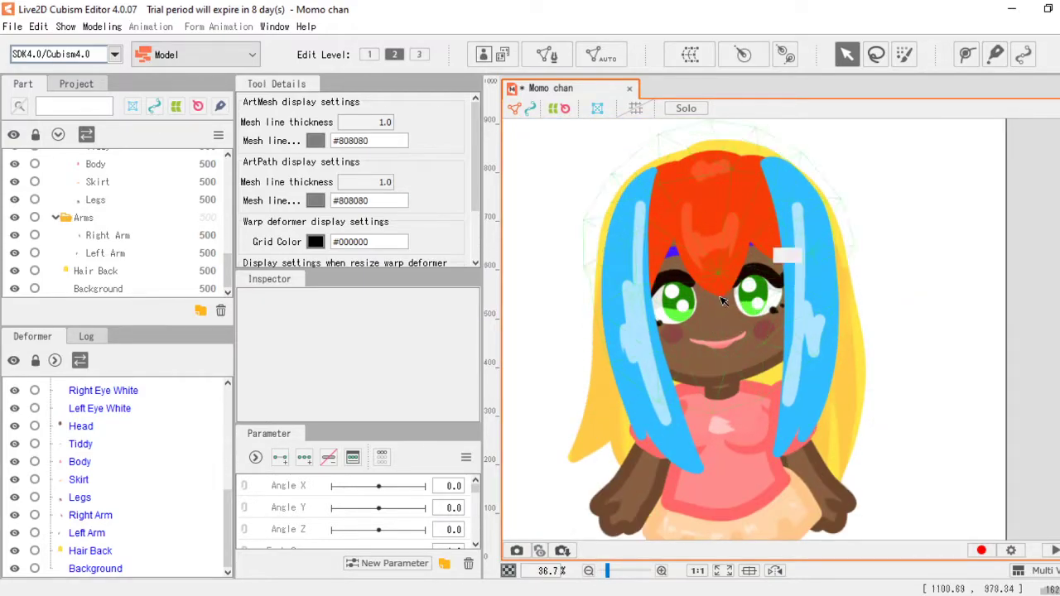
{"action": "key", "text": "ctrl+a"}
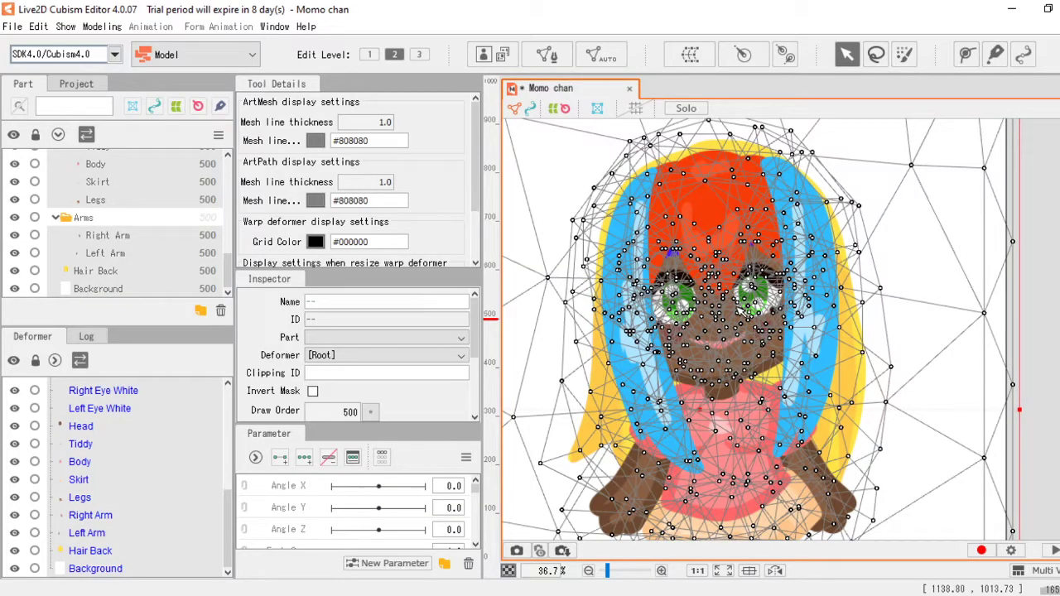
{"action": "key", "text": "ctrl+z"}
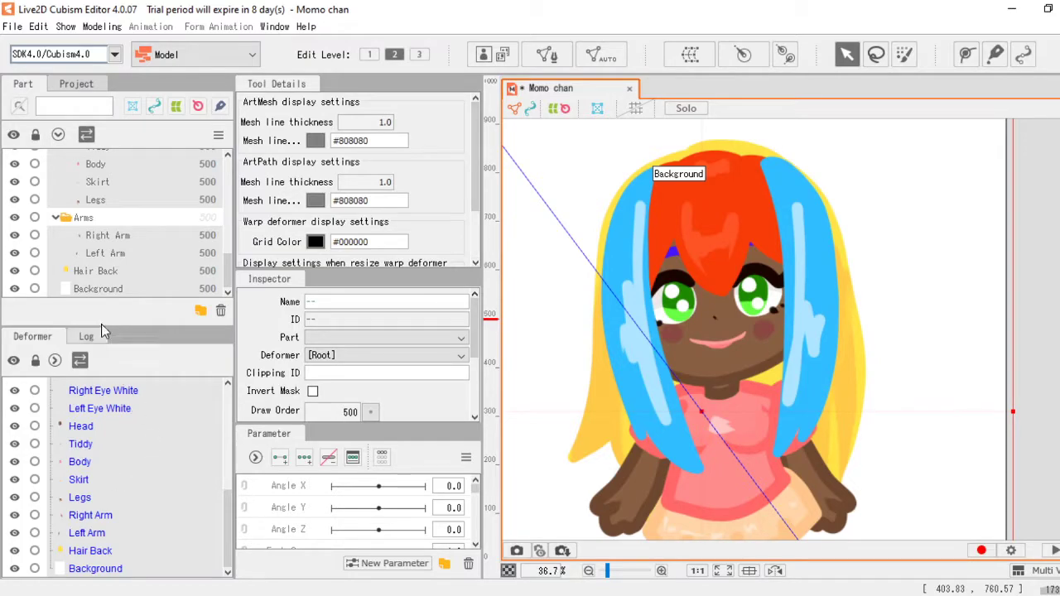
Step: Regenerate the meshes of all selected layers with the Deformation (Little) preset and clear the selection
{"action": "scroll", "coordinate": [700, 274], "scroll_direction": "up", "scroll_amount": 2}
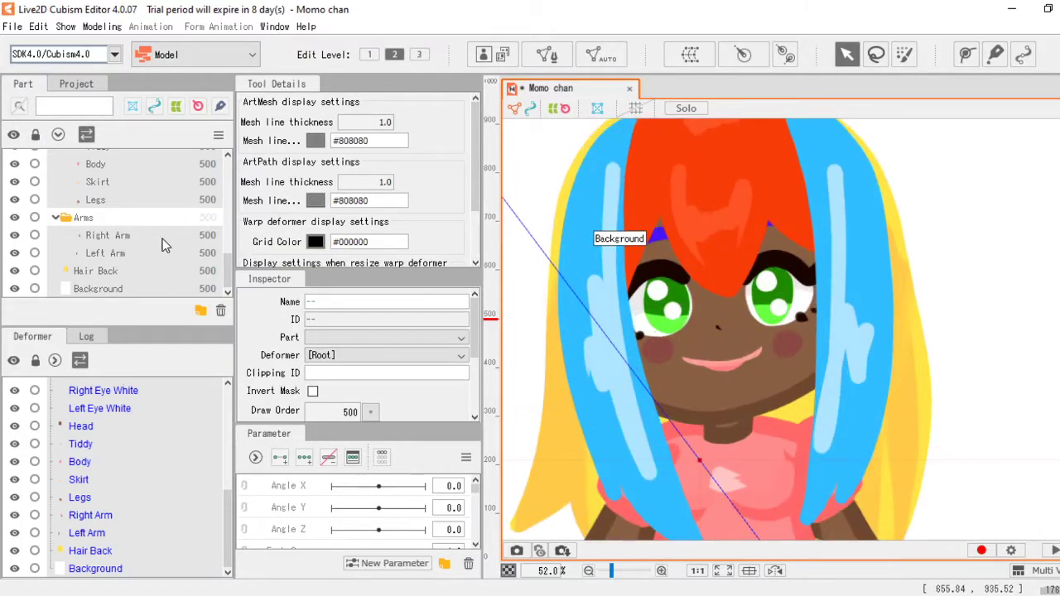
{"action": "scroll", "coordinate": [139, 232], "scroll_direction": "up", "scroll_amount": 2}
{"action": "scroll", "coordinate": [120, 237], "scroll_direction": "up", "scroll_amount": 4}
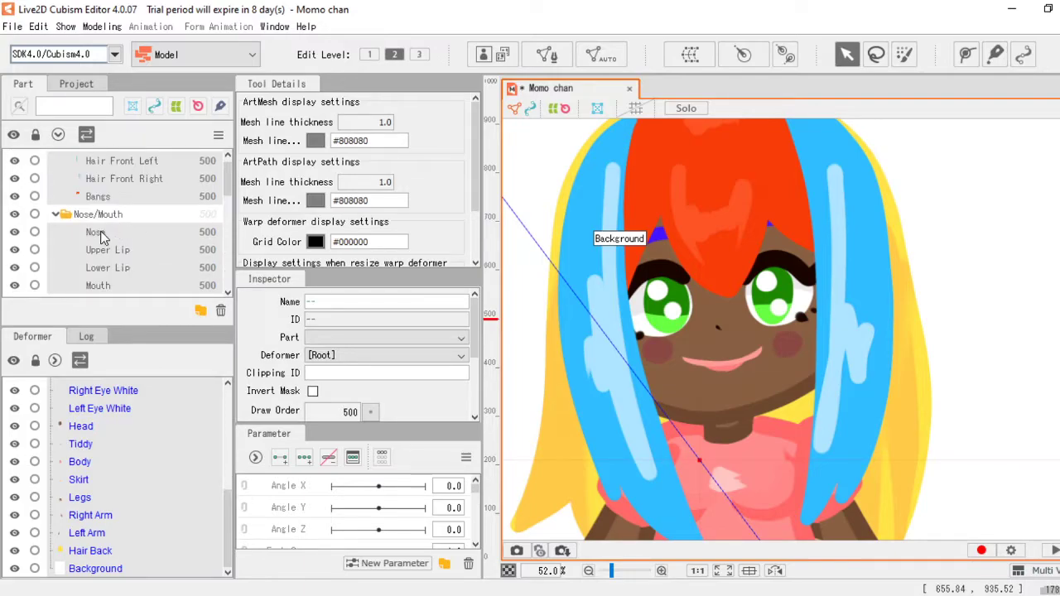
{"action": "scroll", "coordinate": [757, 239], "scroll_direction": "down", "scroll_amount": 2}
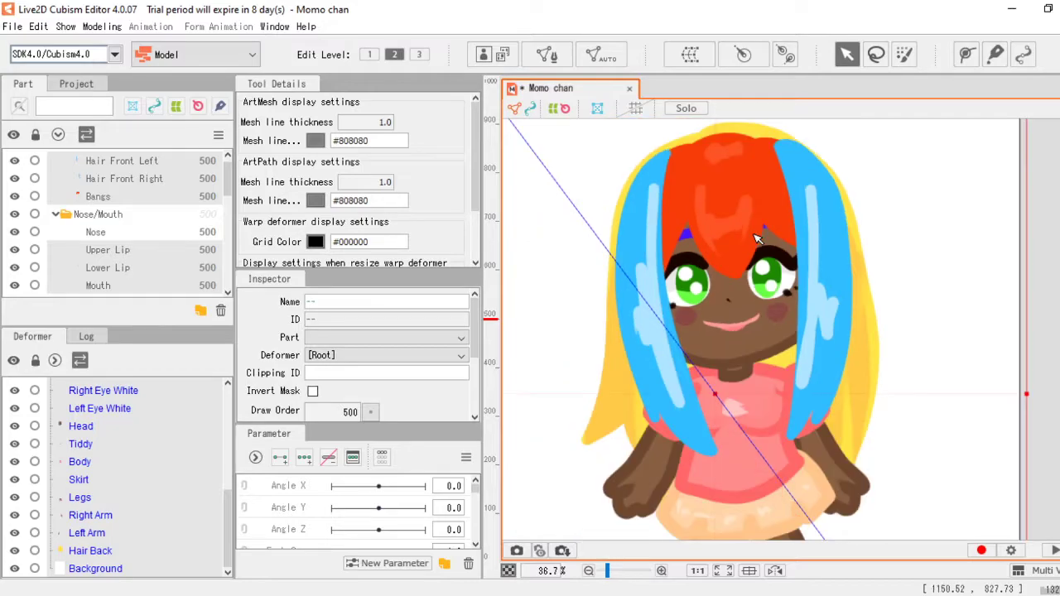
{"action": "scroll", "coordinate": [775, 257], "scroll_direction": "down", "scroll_amount": 1}
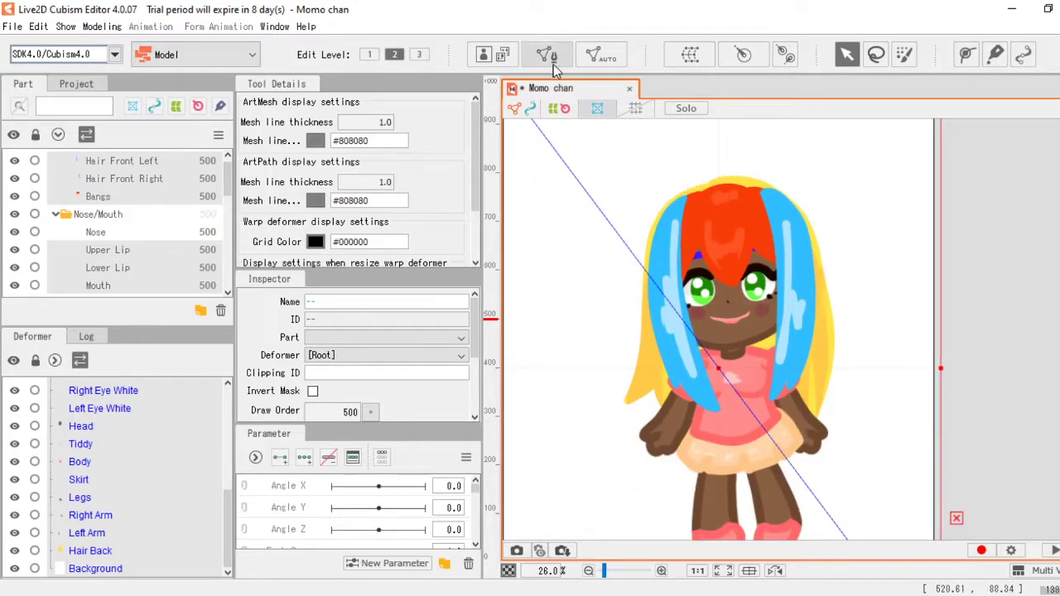
{"action": "left_click", "coordinate": [604, 58]}
{"action": "left_click", "coordinate": [630, 234]}
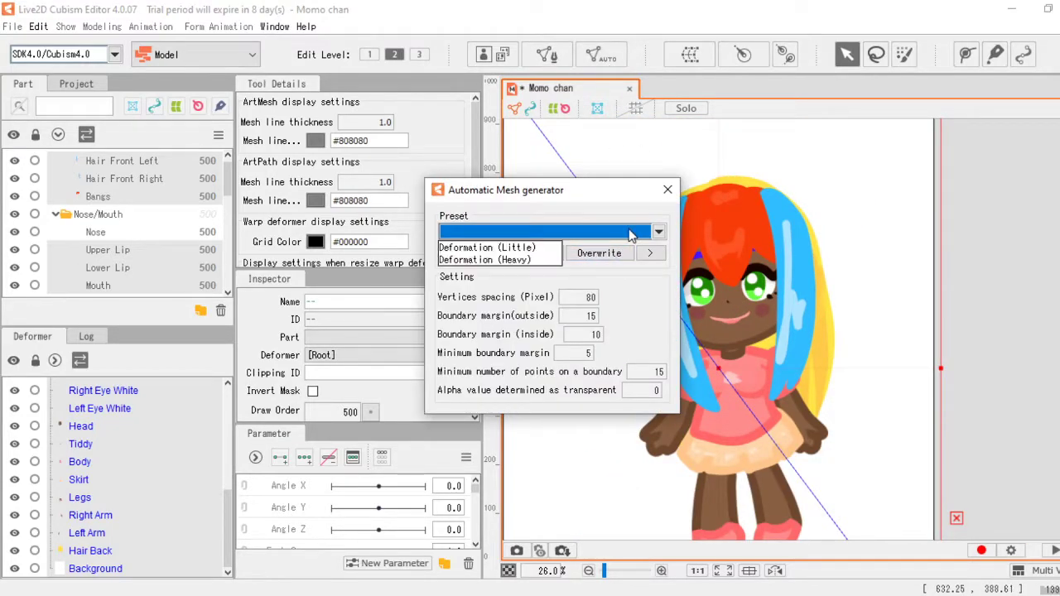
{"action": "left_click", "coordinate": [498, 247]}
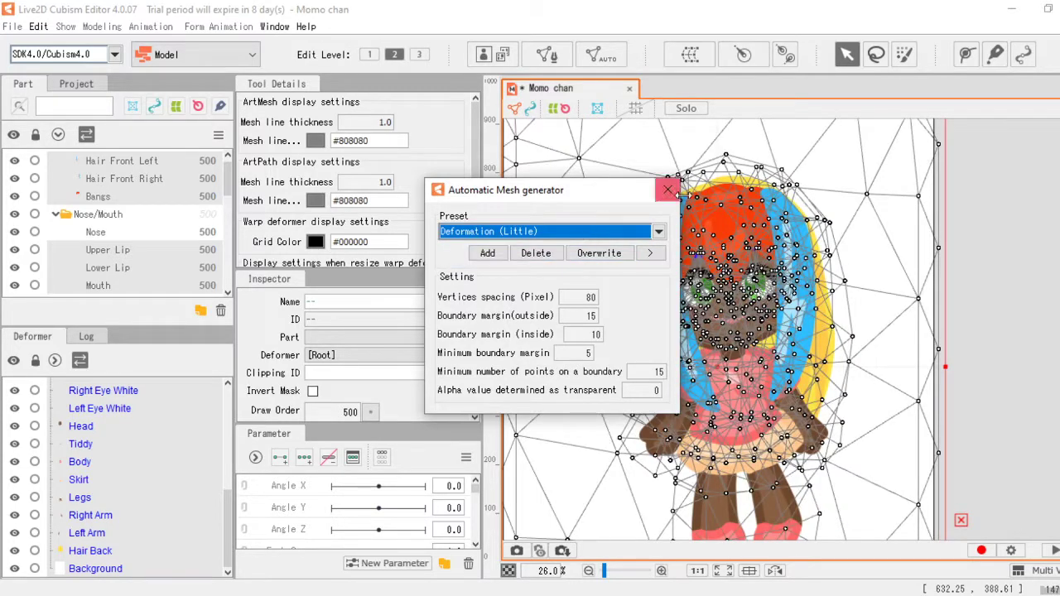
{"action": "left_click", "coordinate": [669, 191]}
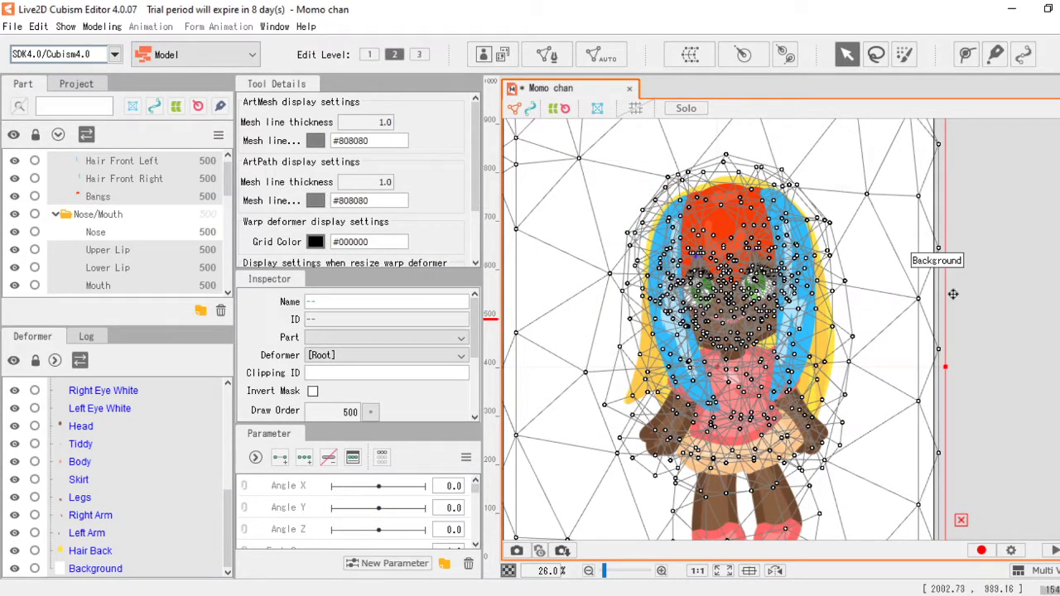
{"action": "left_click", "coordinate": [988, 271]}
Step: Select the Nose layer and open its mesh for manual editing
{"action": "scroll", "coordinate": [713, 284], "scroll_direction": "up", "scroll_amount": 5}
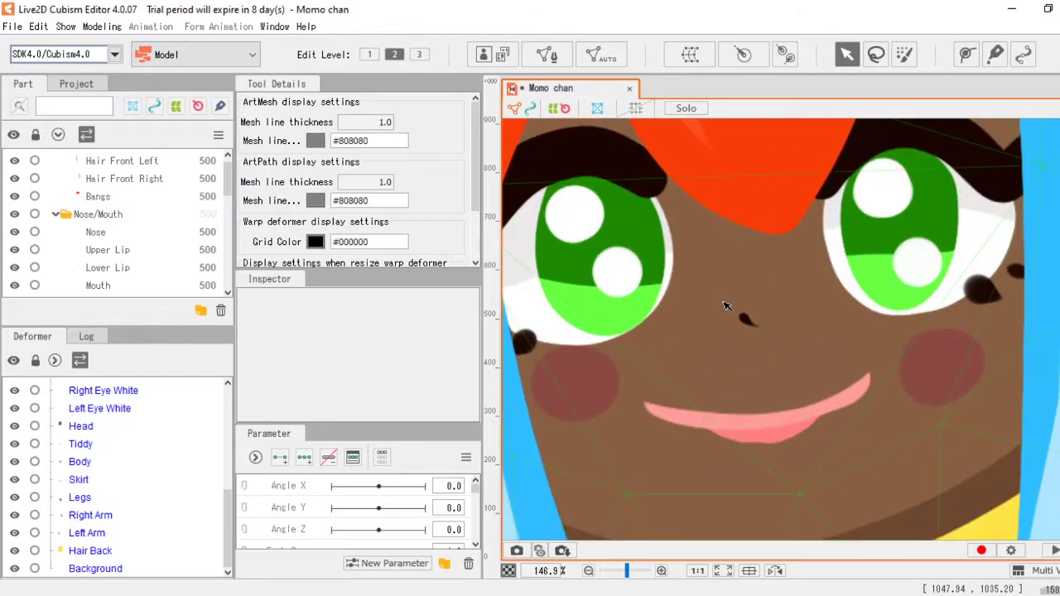
{"action": "scroll", "coordinate": [725, 307], "scroll_direction": "up", "scroll_amount": 1}
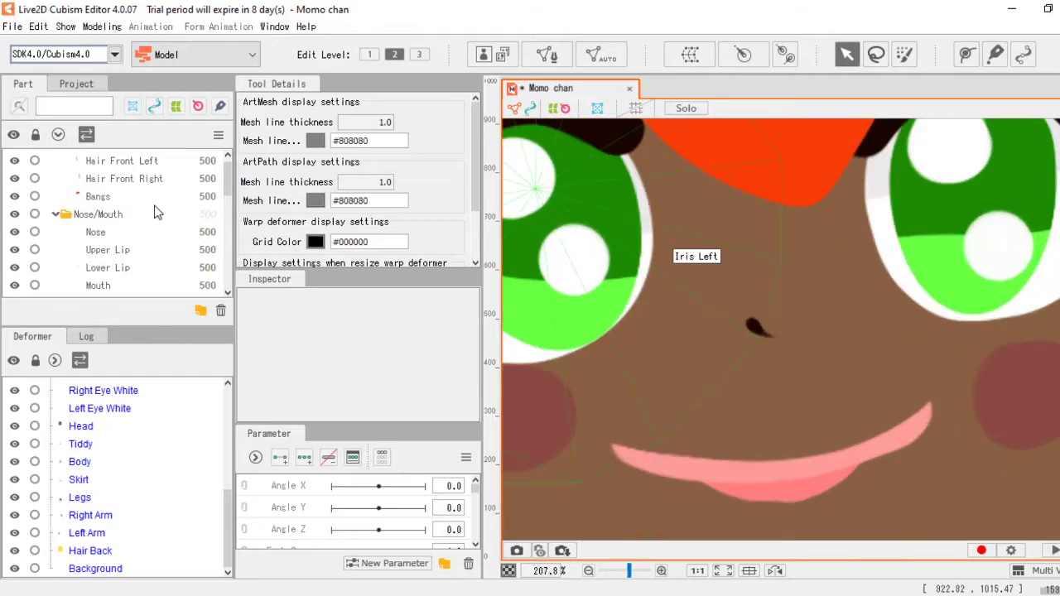
{"action": "left_click", "coordinate": [106, 234]}
{"action": "scroll", "coordinate": [835, 338], "scroll_direction": "down", "scroll_amount": 4}
{"action": "scroll", "coordinate": [835, 338], "scroll_direction": "up", "scroll_amount": 1}
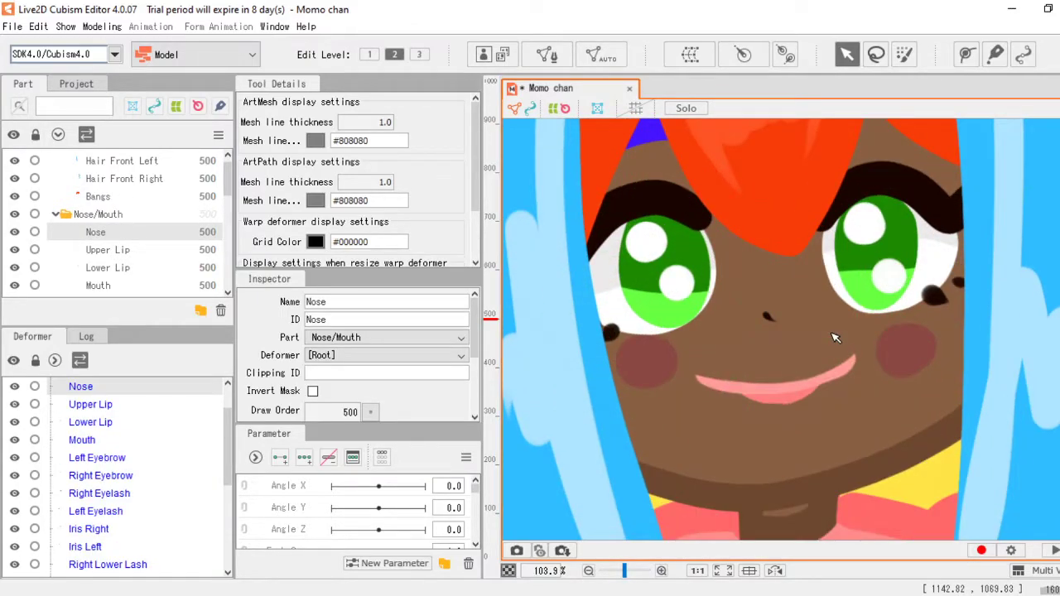
{"action": "left_click", "coordinate": [606, 58]}
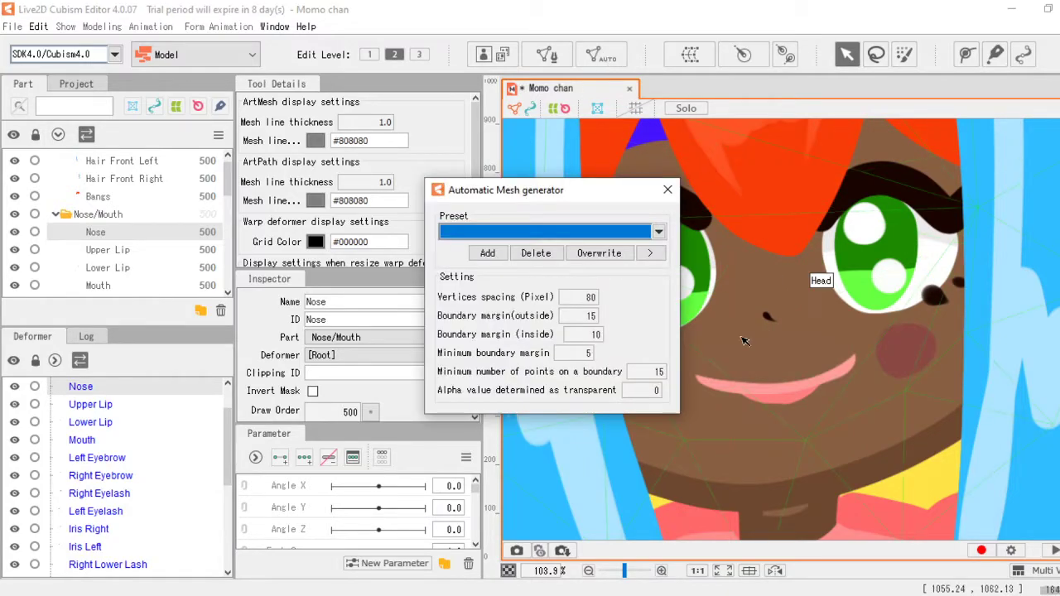
{"action": "left_click", "coordinate": [669, 191]}
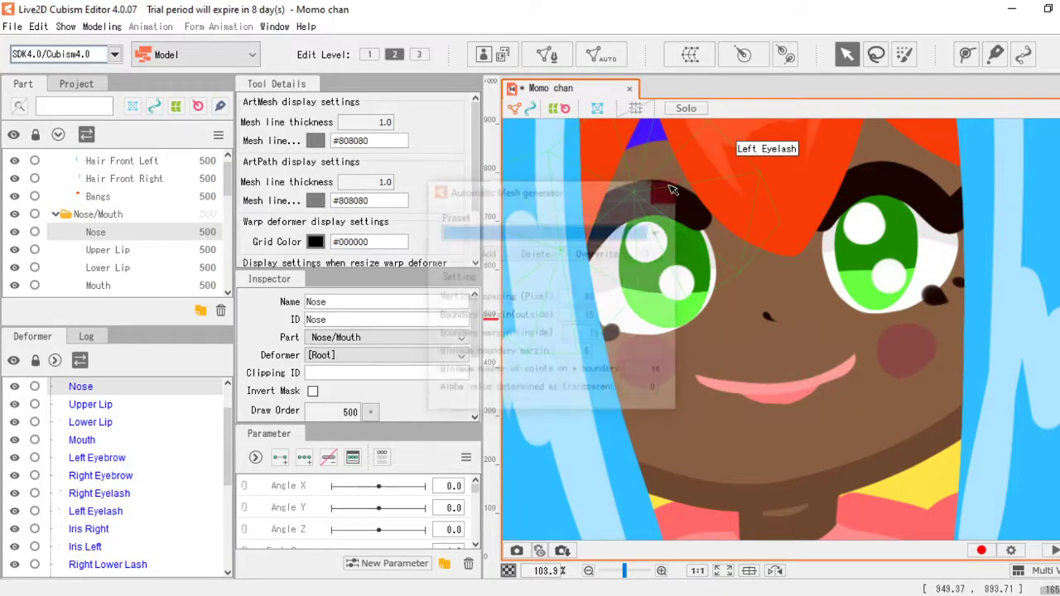
{"action": "left_click", "coordinate": [554, 62]}
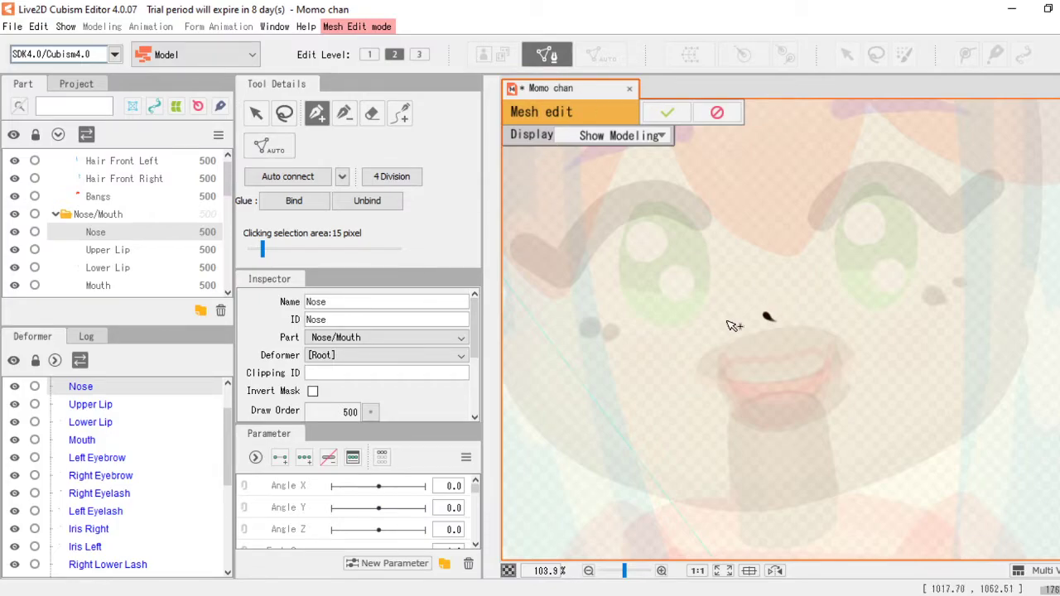
Step: Place six mesh vertices in a tight ring around the nose
{"action": "left_click", "coordinate": [786, 317]}
{"action": "left_click", "coordinate": [773, 337]}
{"action": "left_click", "coordinate": [751, 322]}
{"action": "left_click", "coordinate": [738, 294]}
{"action": "left_click", "coordinate": [773, 304]}
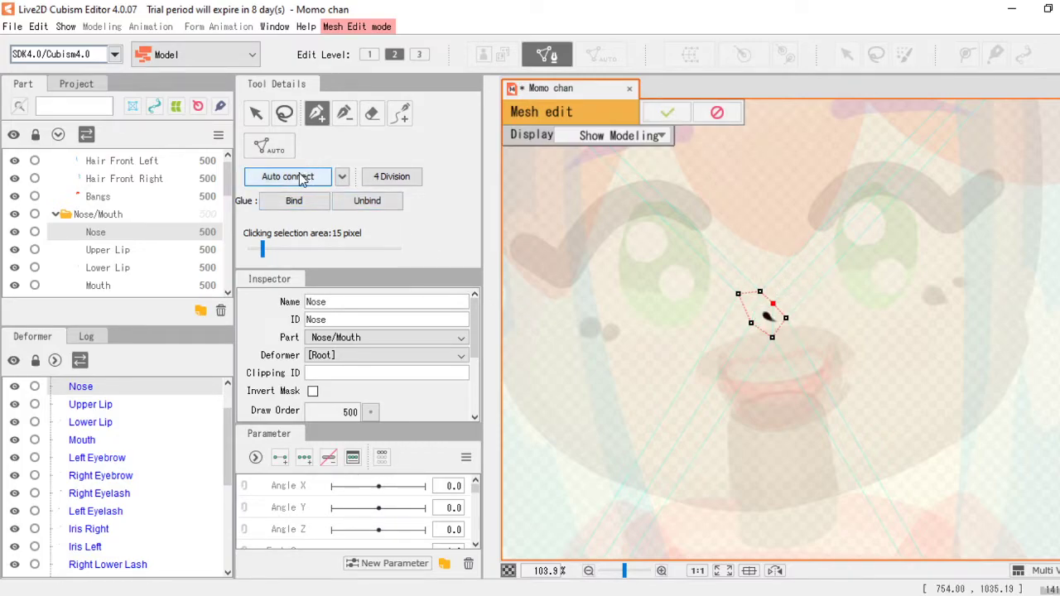
Step: Move the Nose mesh's four outer vertices from the canvas corners in to the area around the nose
{"action": "scroll", "coordinate": [696, 302], "scroll_direction": "down", "scroll_amount": 10}
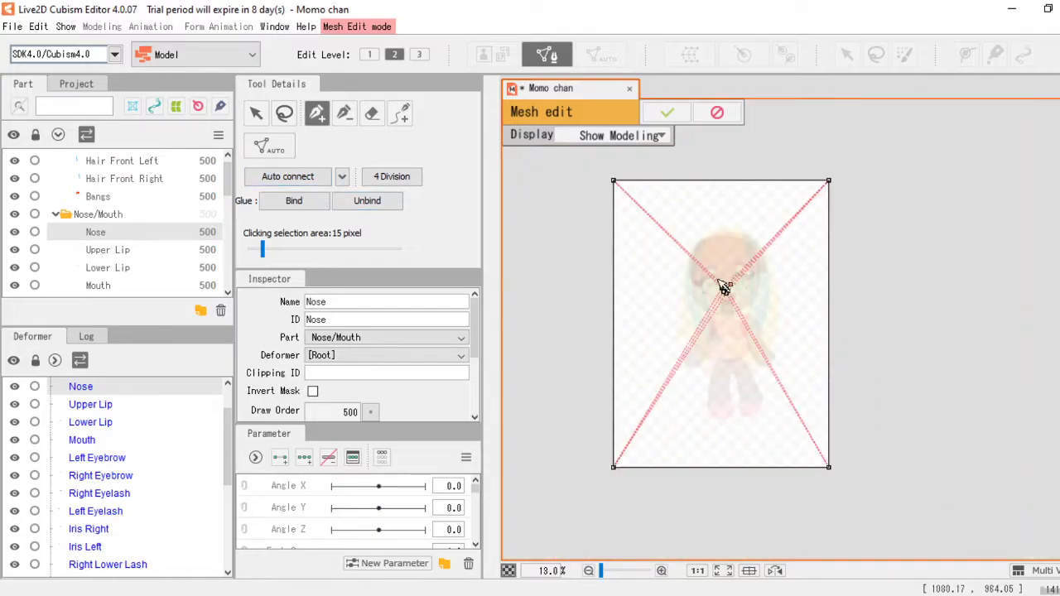
{"action": "left_click_drag", "start_coordinate": [614, 182], "coordinate": [714, 283]}
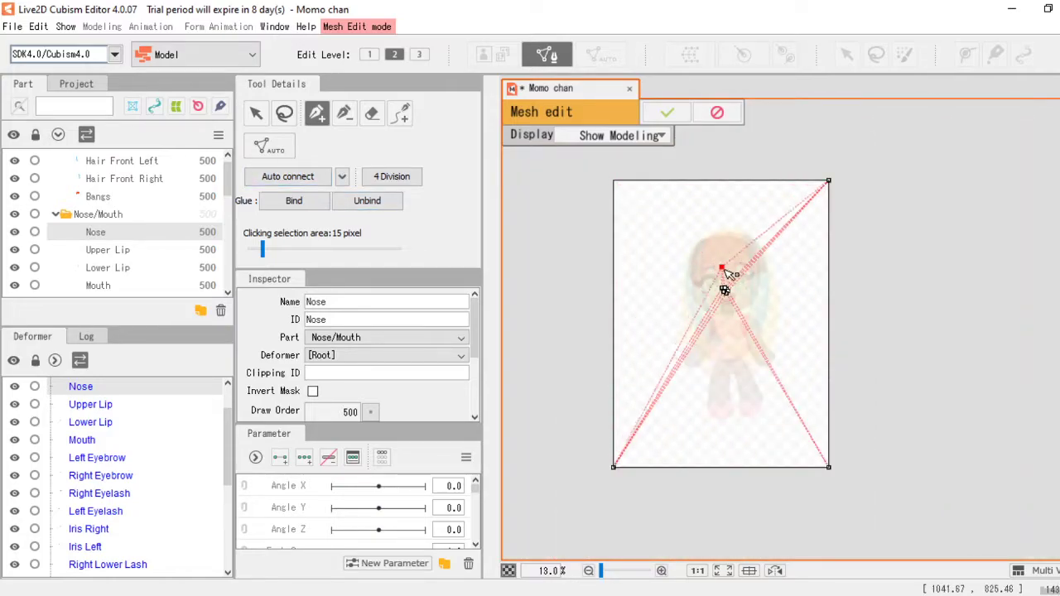
{"action": "left_click_drag", "start_coordinate": [829, 182], "coordinate": [734, 283]}
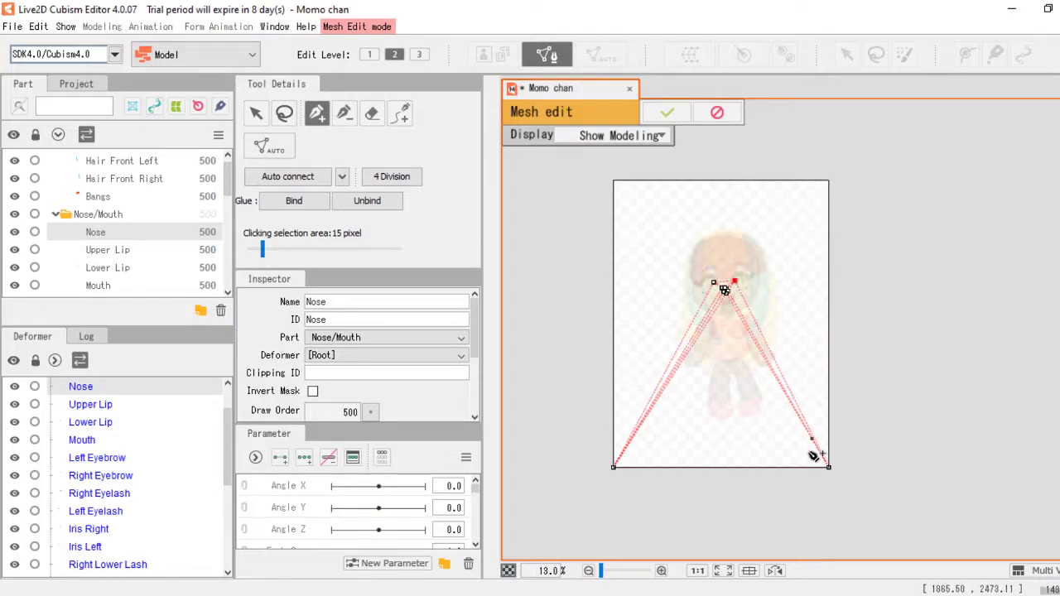
{"action": "left_click_drag", "start_coordinate": [829, 467], "coordinate": [732, 306]}
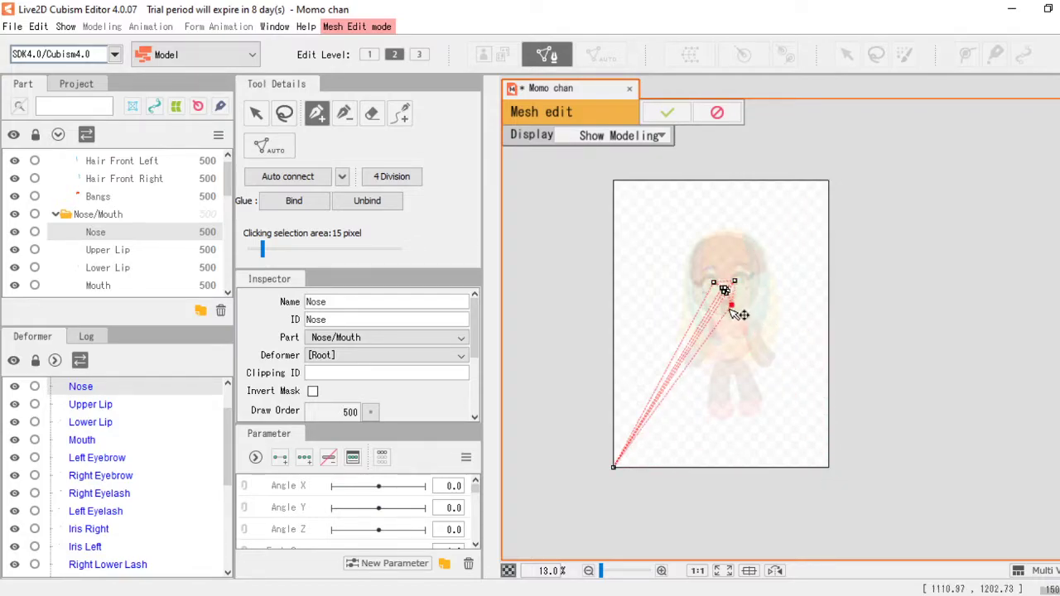
{"action": "left_click_drag", "start_coordinate": [614, 468], "coordinate": [714, 301]}
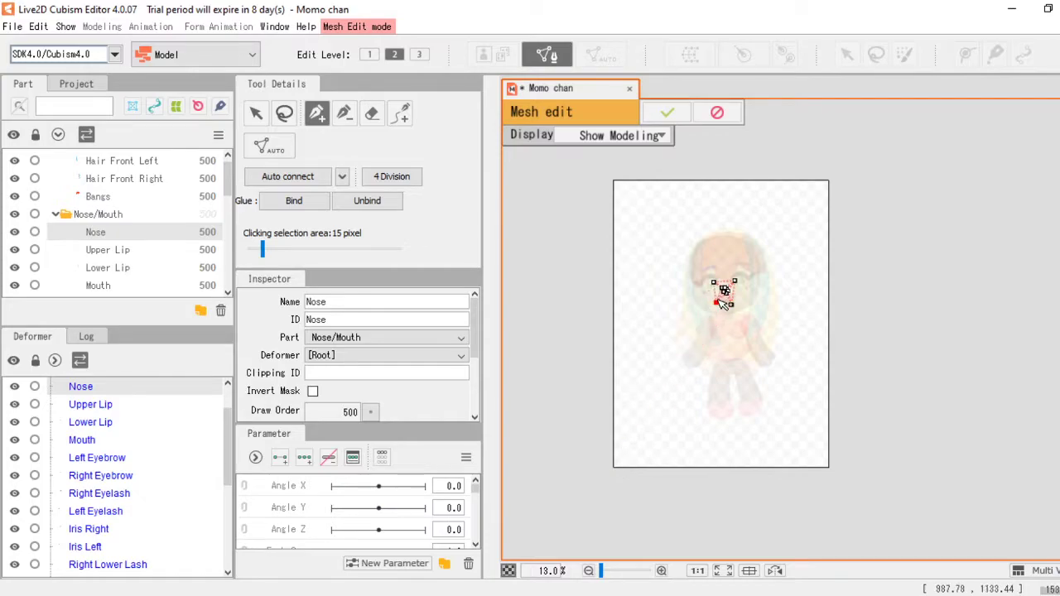
Step: Pull the four outer vertices closer around the nose and apply the mesh edit
{"action": "scroll", "coordinate": [729, 300], "scroll_direction": "up", "scroll_amount": 5}
{"action": "left_click_drag", "start_coordinate": [729, 366], "coordinate": [725, 312]}
{"action": "left_click_drag", "start_coordinate": [628, 351], "coordinate": [642, 324]}
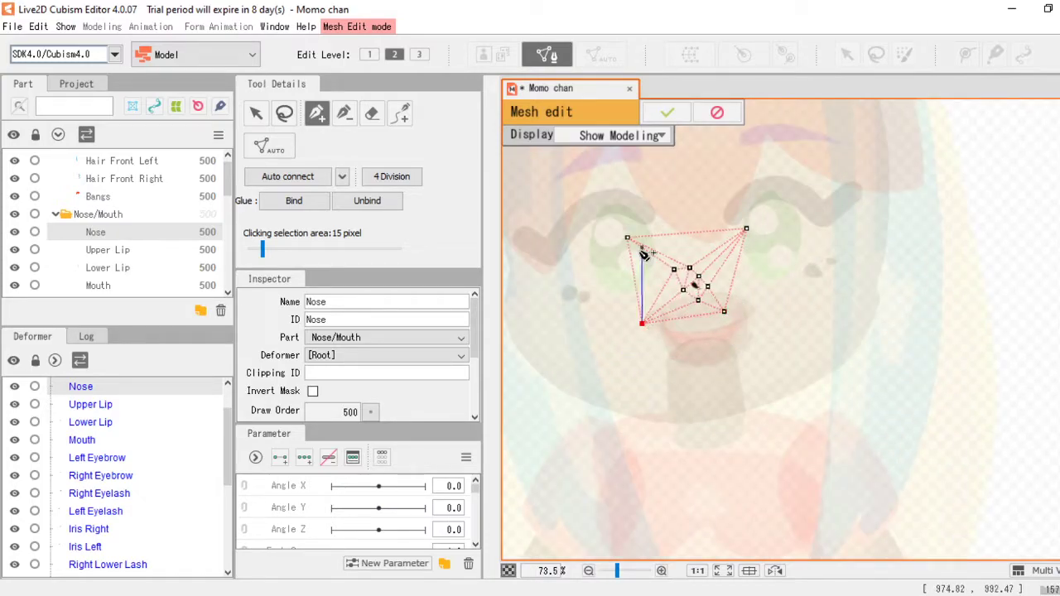
{"action": "left_click_drag", "start_coordinate": [628, 239], "coordinate": [665, 248]}
{"action": "left_click_drag", "start_coordinate": [747, 232], "coordinate": [722, 259]}
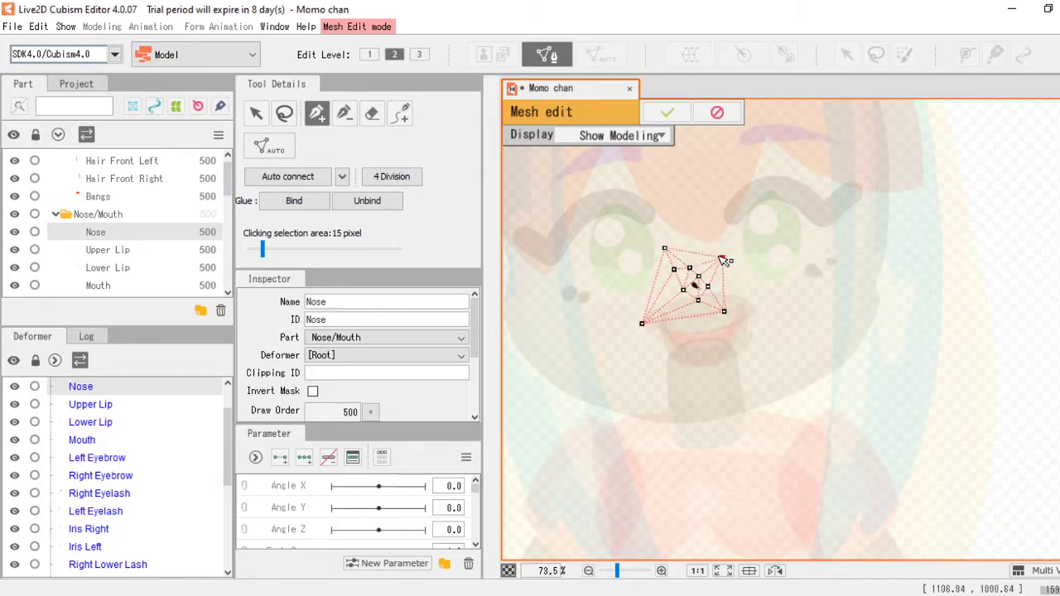
{"action": "left_click", "coordinate": [671, 116]}
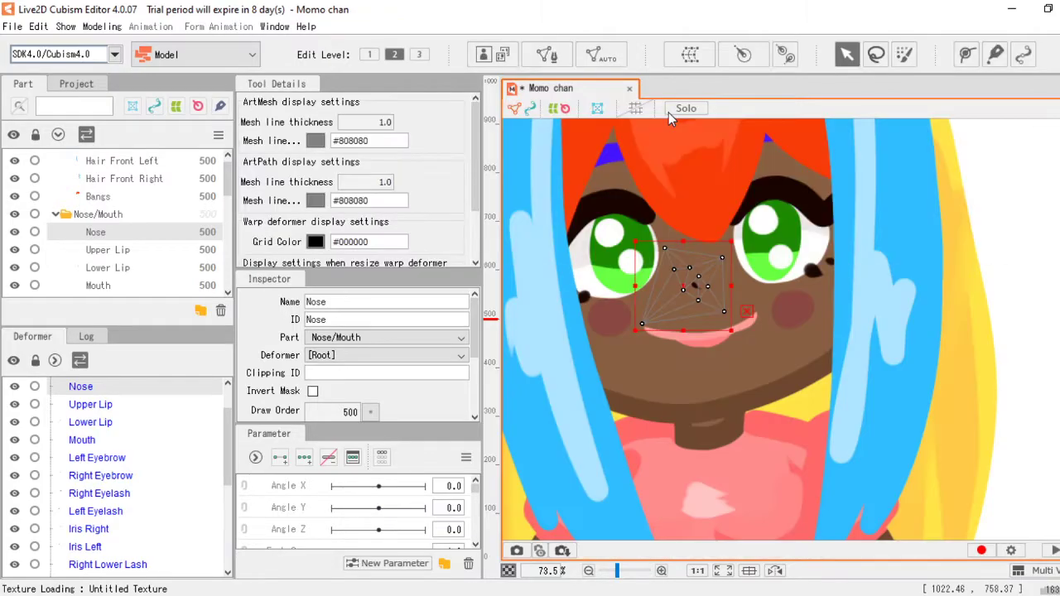
Step: Select all layers and create a new texture atlas with width and height of 8192 px
{"action": "scroll", "coordinate": [702, 297], "scroll_direction": "up", "scroll_amount": 3}
{"action": "scroll", "coordinate": [703, 297], "scroll_direction": "down", "scroll_amount": 5}
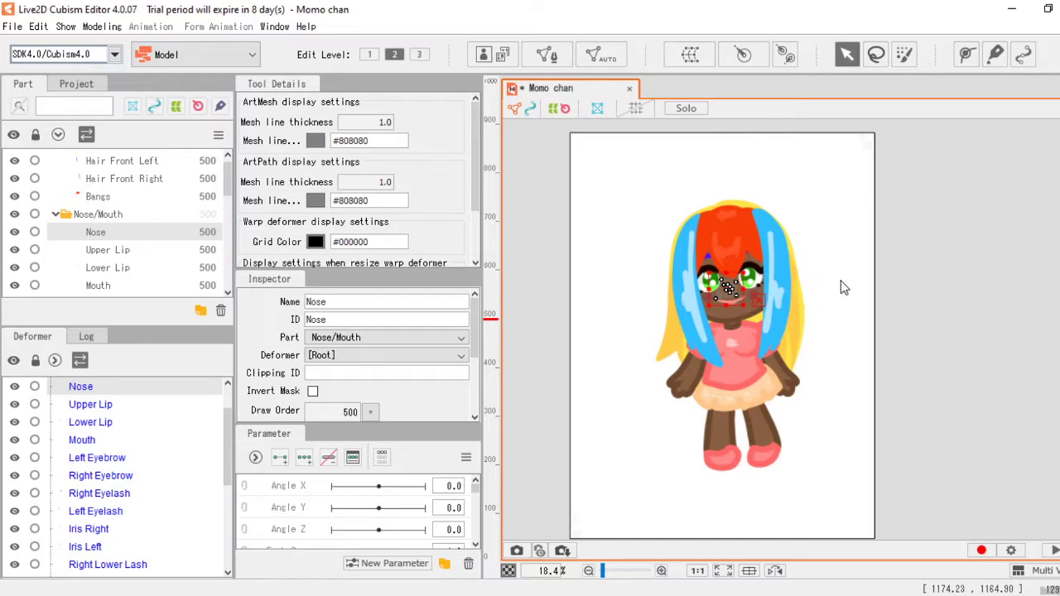
{"action": "key", "text": "ctrl+a"}
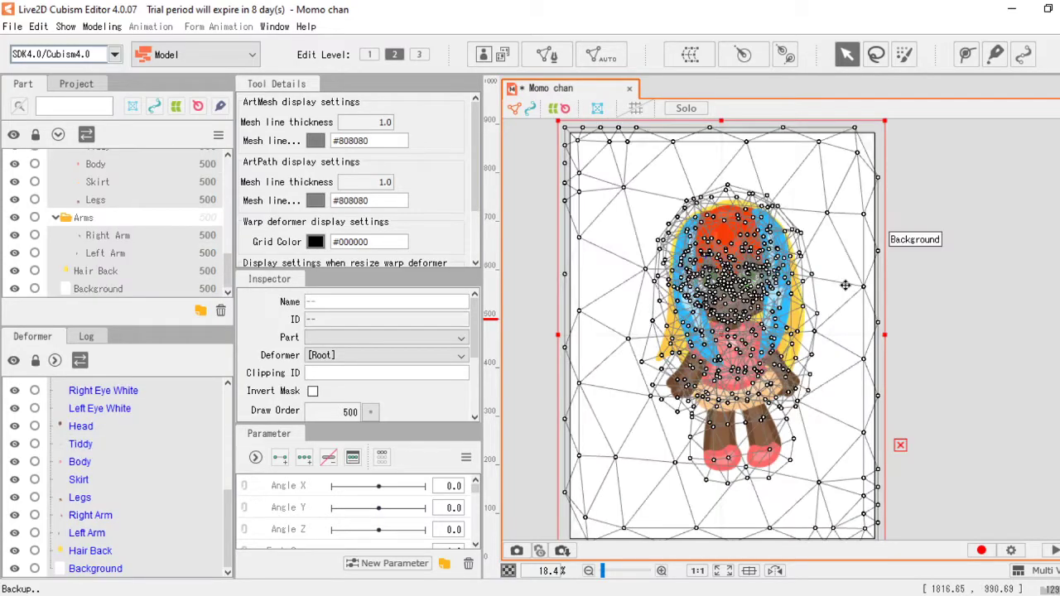
{"action": "left_click", "coordinate": [502, 56]}
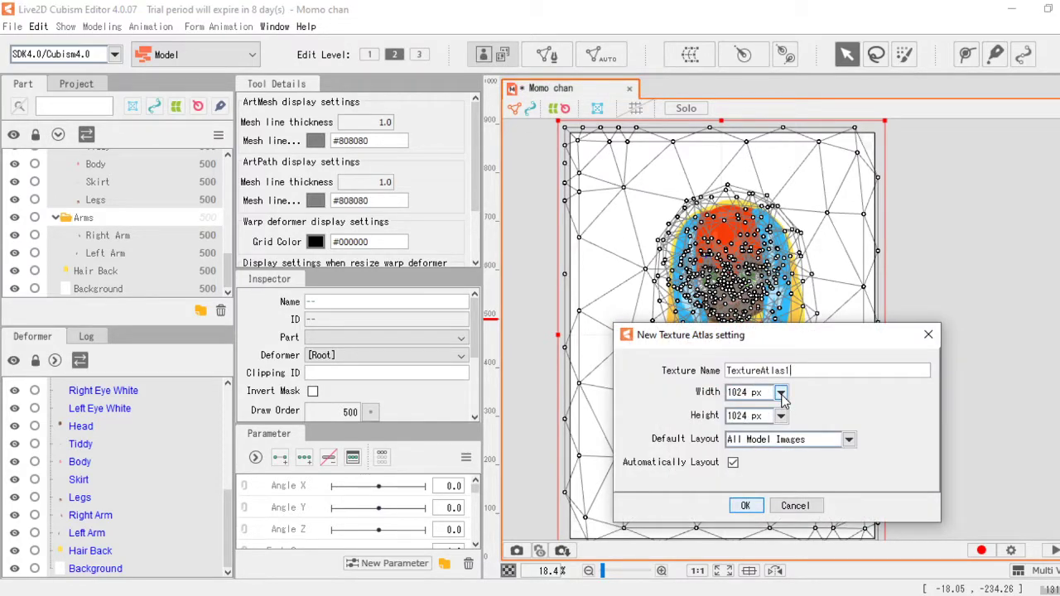
{"action": "left_click", "coordinate": [781, 394]}
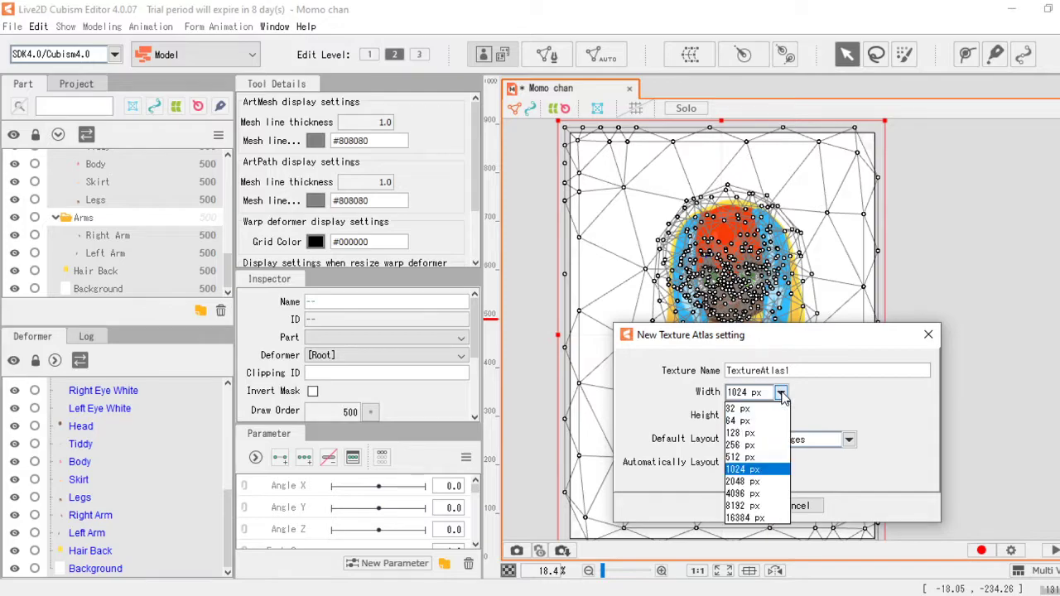
{"action": "left_click", "coordinate": [754, 507]}
{"action": "left_click", "coordinate": [781, 415]}
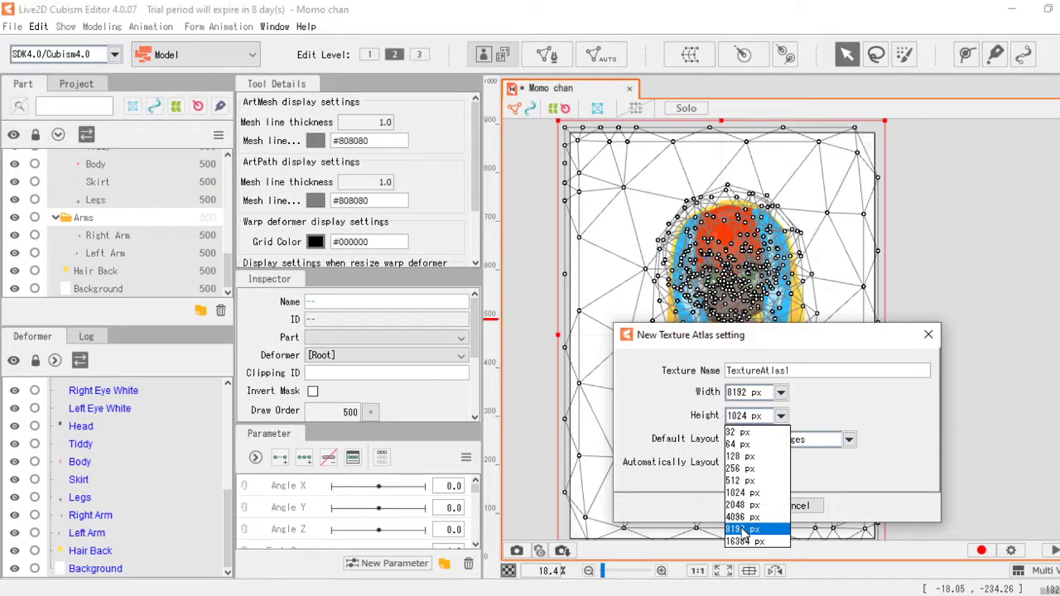
{"action": "left_click", "coordinate": [743, 530]}
{"action": "left_click", "coordinate": [743, 503]}
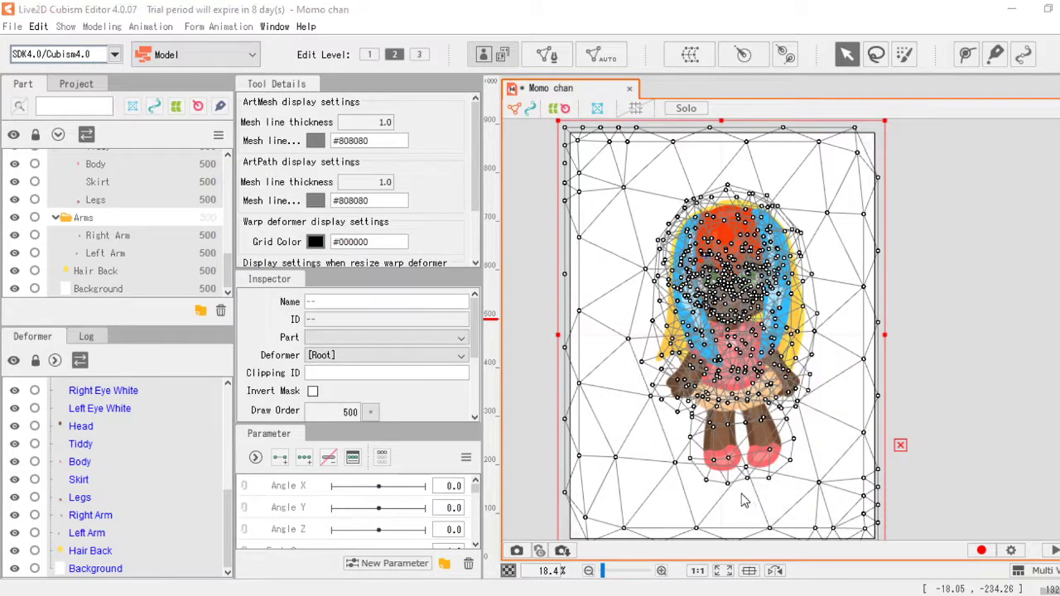
Step: Examine the Background image in the texture atlas layout, and cancel the atlas edit
{"action": "left_click", "coordinate": [421, 146]}
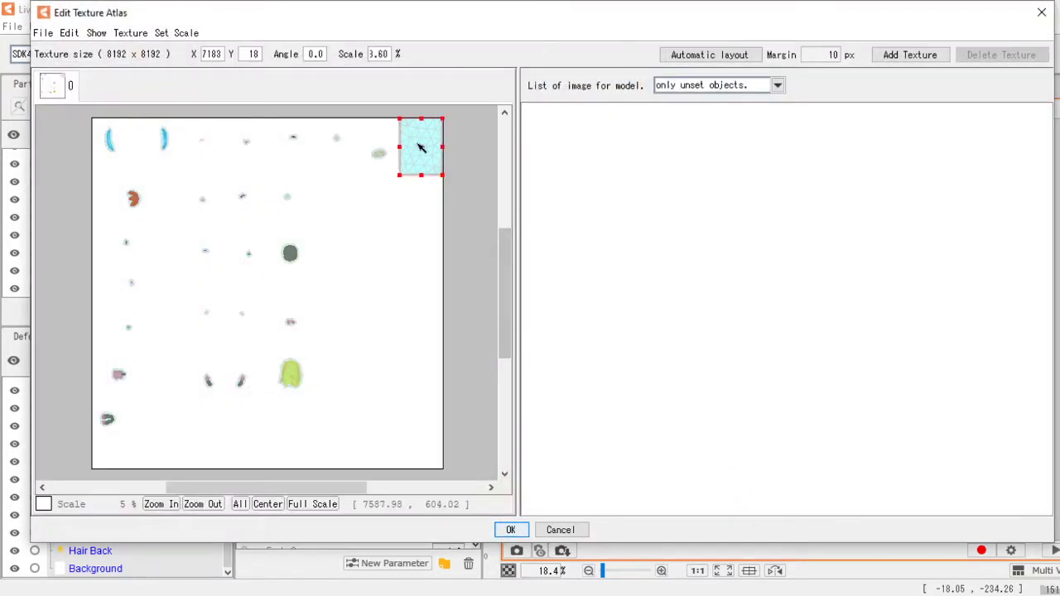
{"action": "scroll", "coordinate": [421, 139], "scroll_direction": "up", "scroll_amount": 8}
{"action": "scroll", "coordinate": [414, 166], "scroll_direction": "down", "scroll_amount": 7}
{"action": "scroll", "coordinate": [398, 190], "scroll_direction": "up", "scroll_amount": 3}
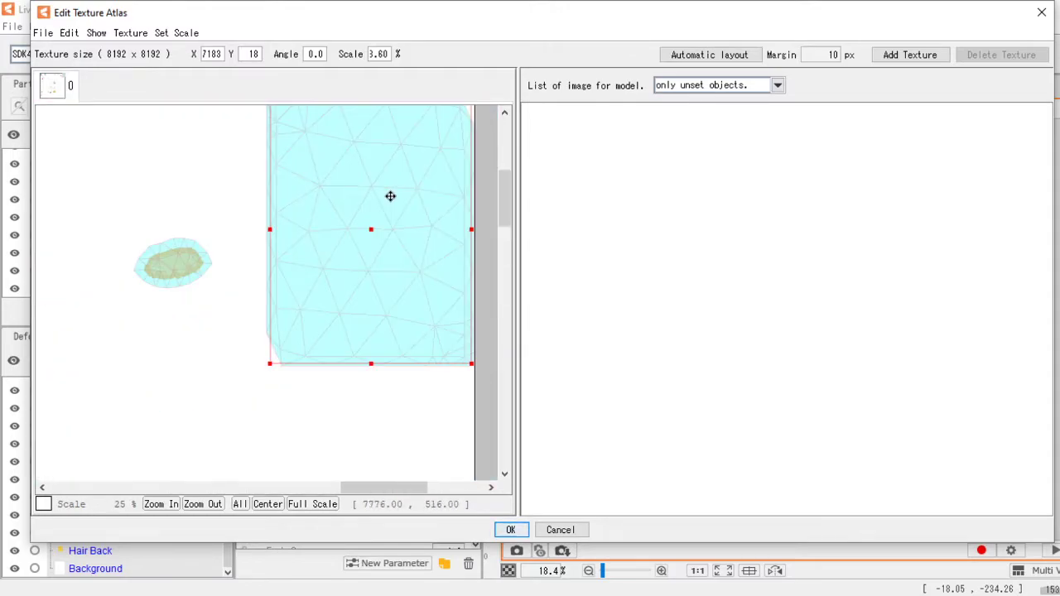
{"action": "scroll", "coordinate": [395, 193], "scroll_direction": "down", "scroll_amount": 3}
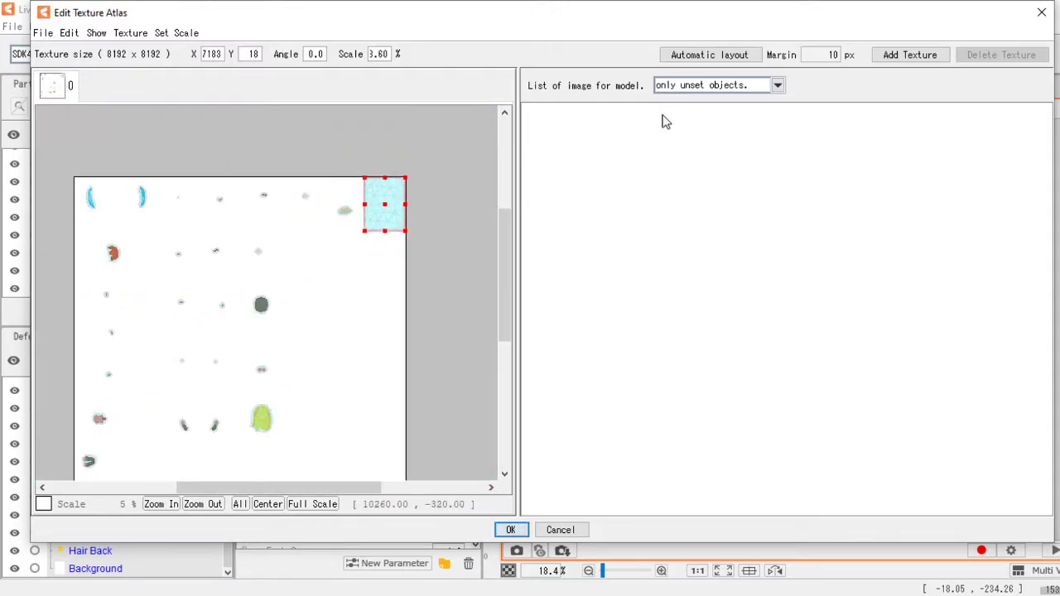
{"action": "left_click", "coordinate": [1042, 14]}
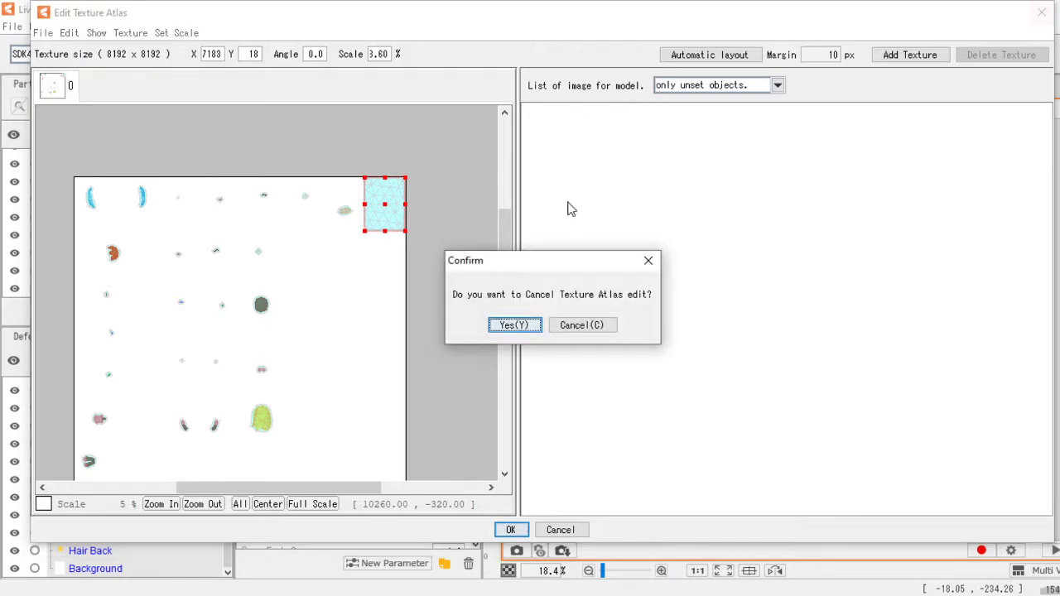
{"action": "left_click", "coordinate": [515, 325]}
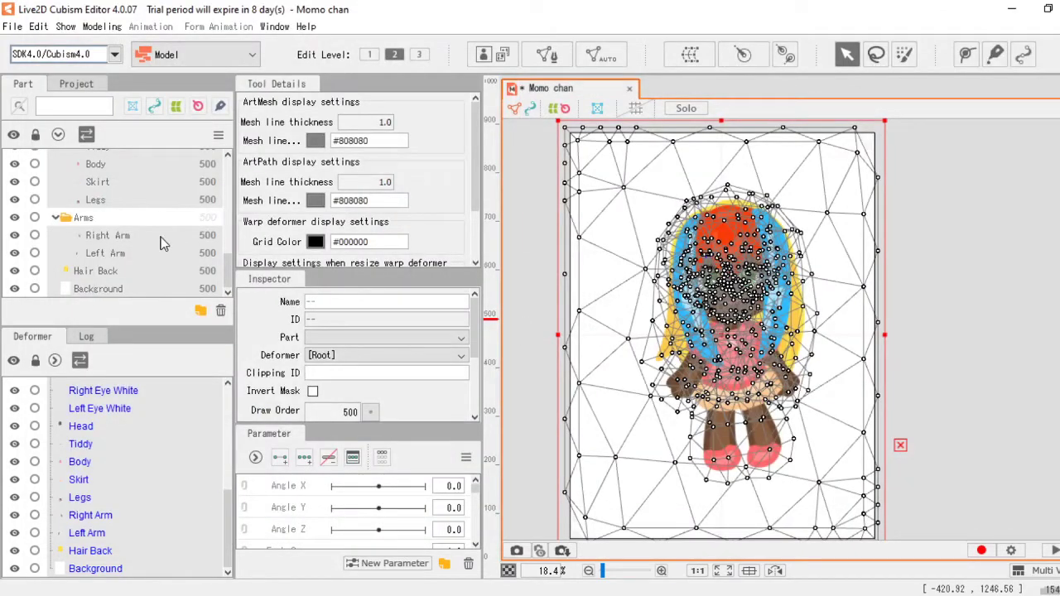
Step: Delete the Background layer from the model
{"action": "left_click", "coordinate": [133, 292]}
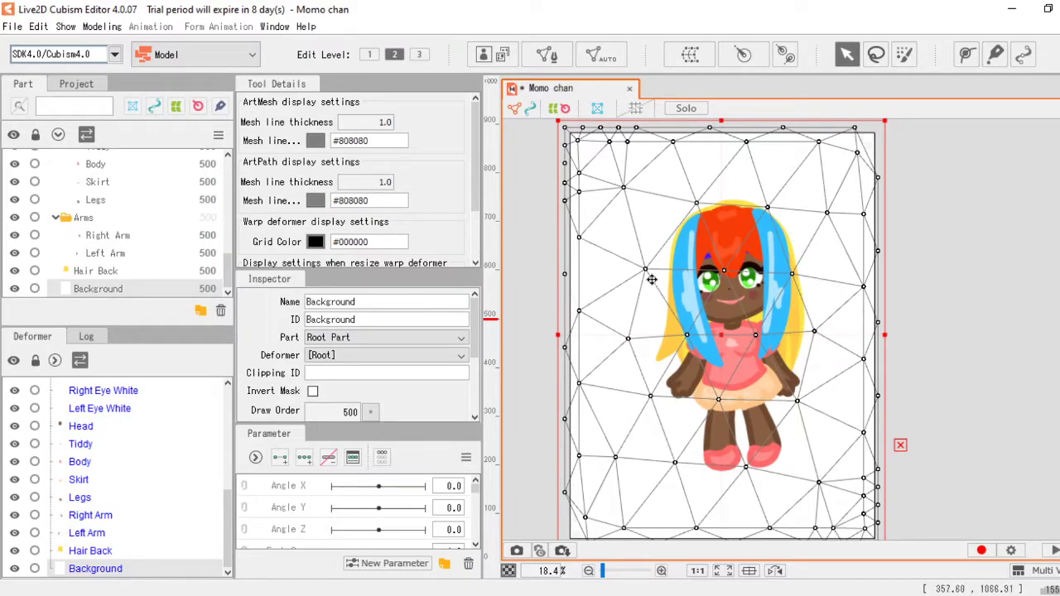
{"action": "scroll", "coordinate": [749, 256], "scroll_direction": "up", "scroll_amount": 2}
{"action": "scroll", "coordinate": [750, 257], "scroll_direction": "down", "scroll_amount": 2}
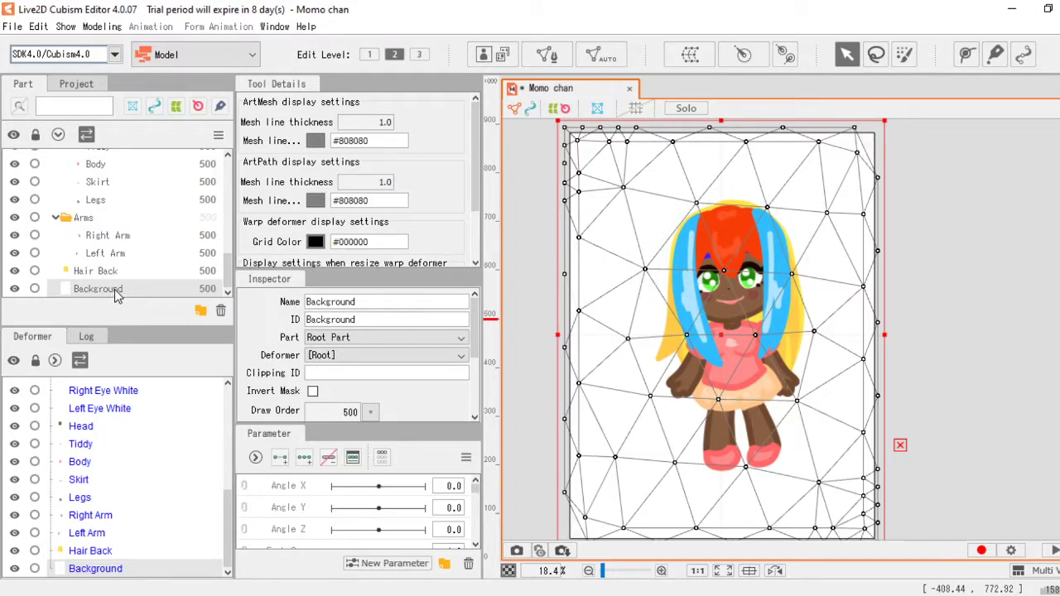
{"action": "left_click", "coordinate": [149, 254]}
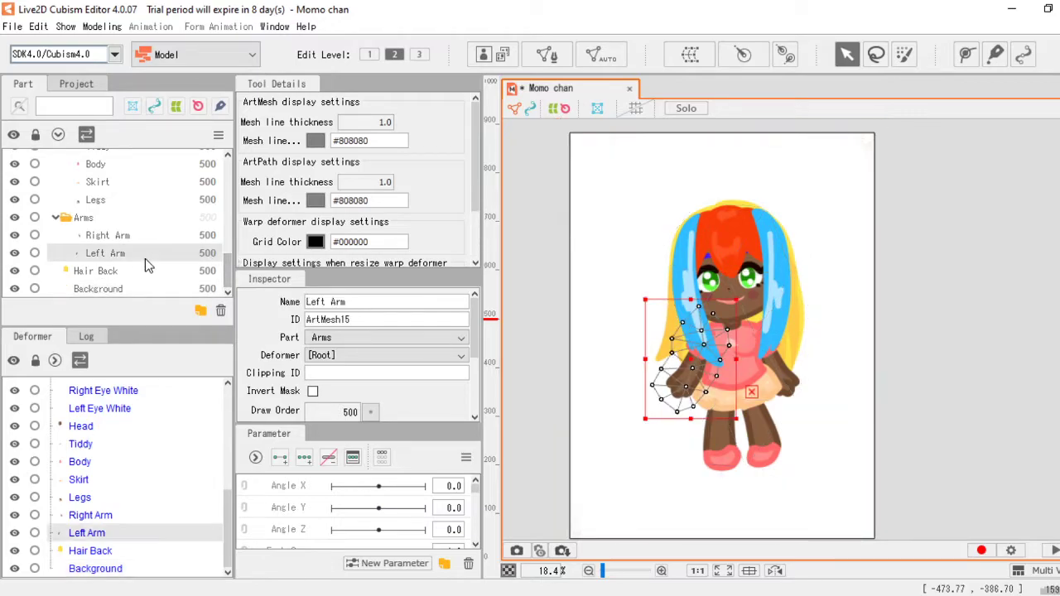
{"action": "left_click", "coordinate": [129, 289]}
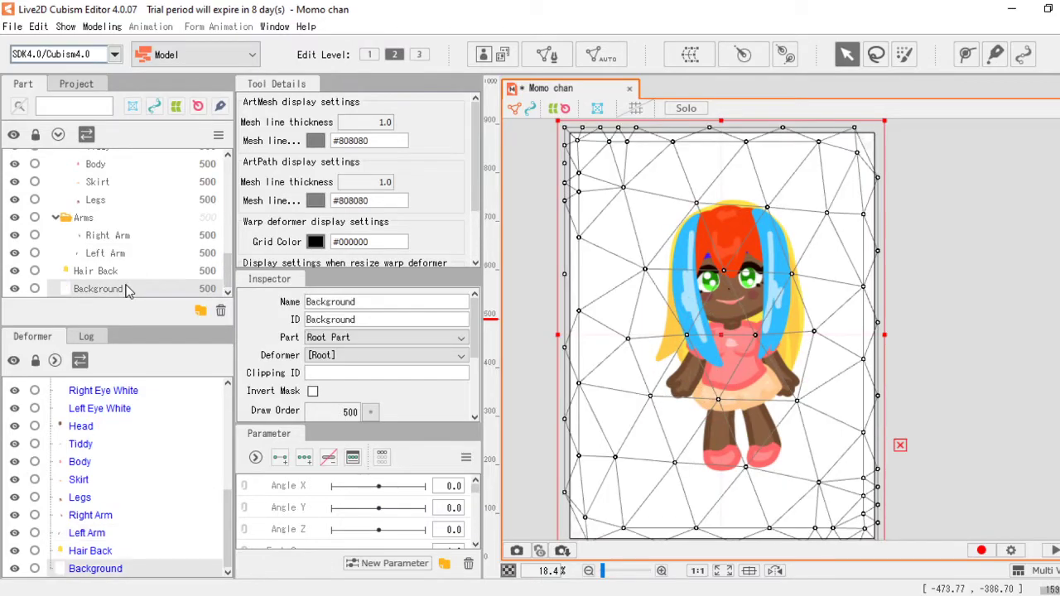
{"action": "left_click", "coordinate": [222, 312]}
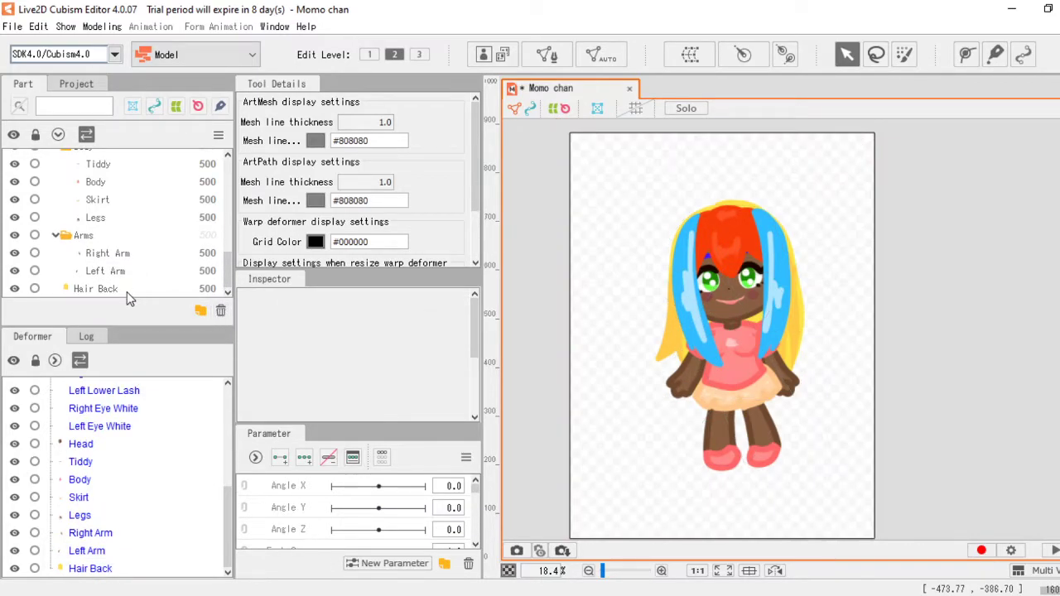
Step: Set up a new texture atlas with width and height of 8192 px for the remaining layers
{"action": "left_click", "coordinate": [502, 56]}
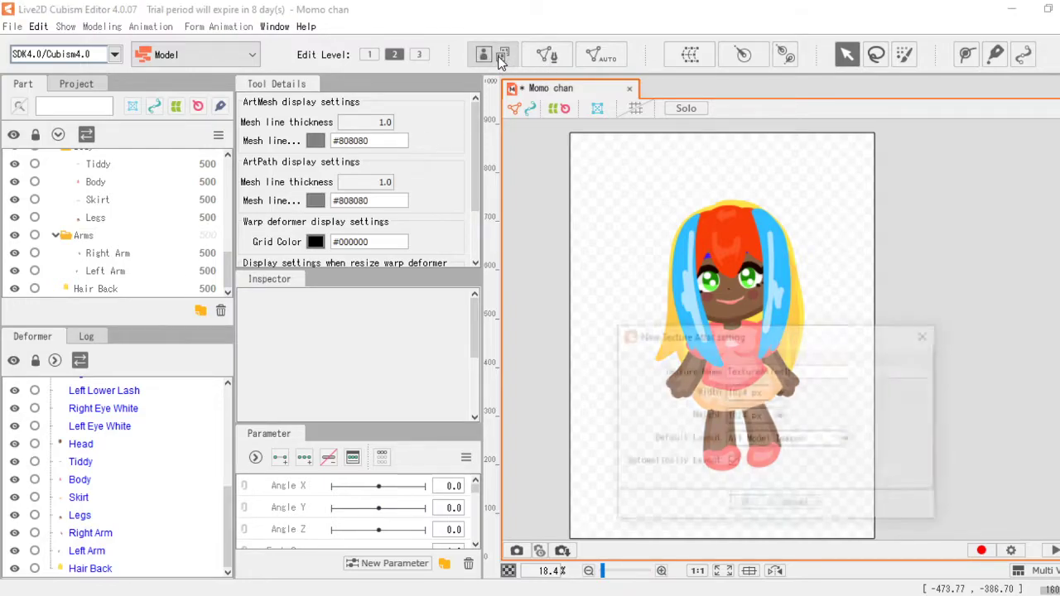
{"action": "left_click", "coordinate": [768, 395]}
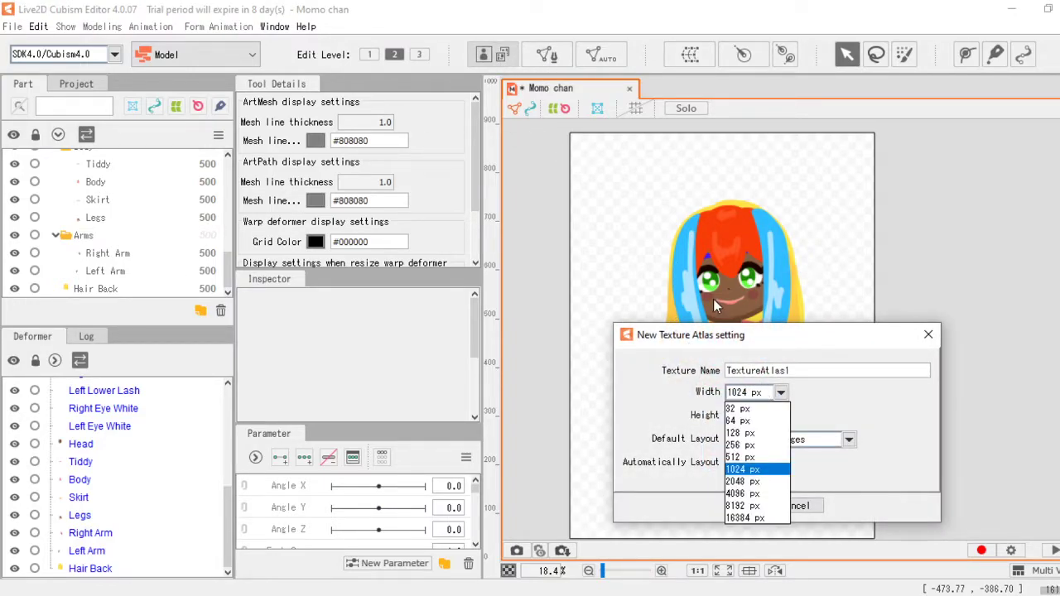
{"action": "left_click", "coordinate": [750, 506]}
{"action": "left_click", "coordinate": [778, 416]}
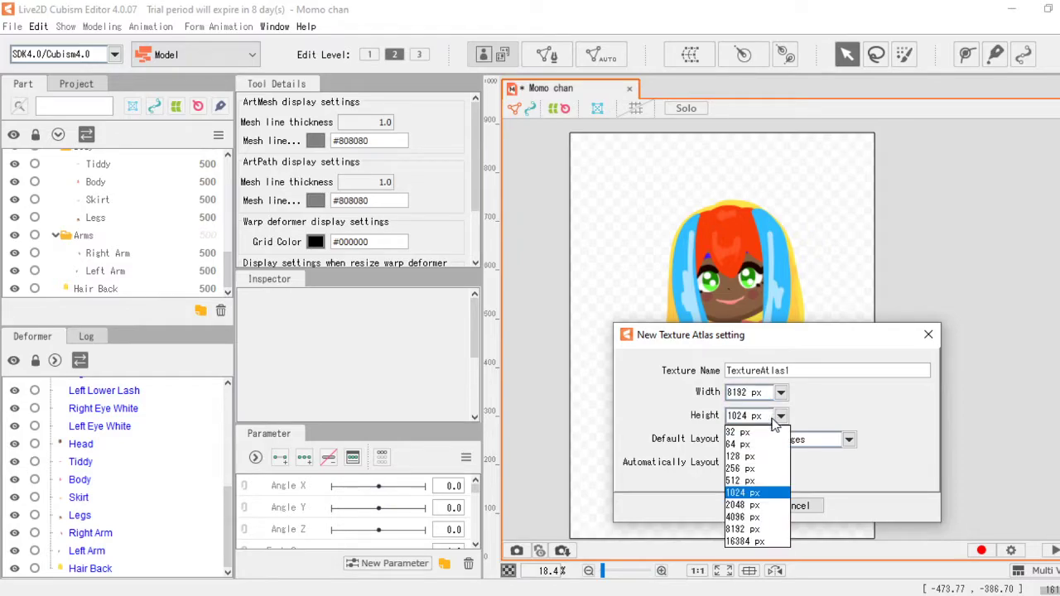
{"action": "left_click", "coordinate": [745, 530]}
{"action": "left_click", "coordinate": [744, 506]}
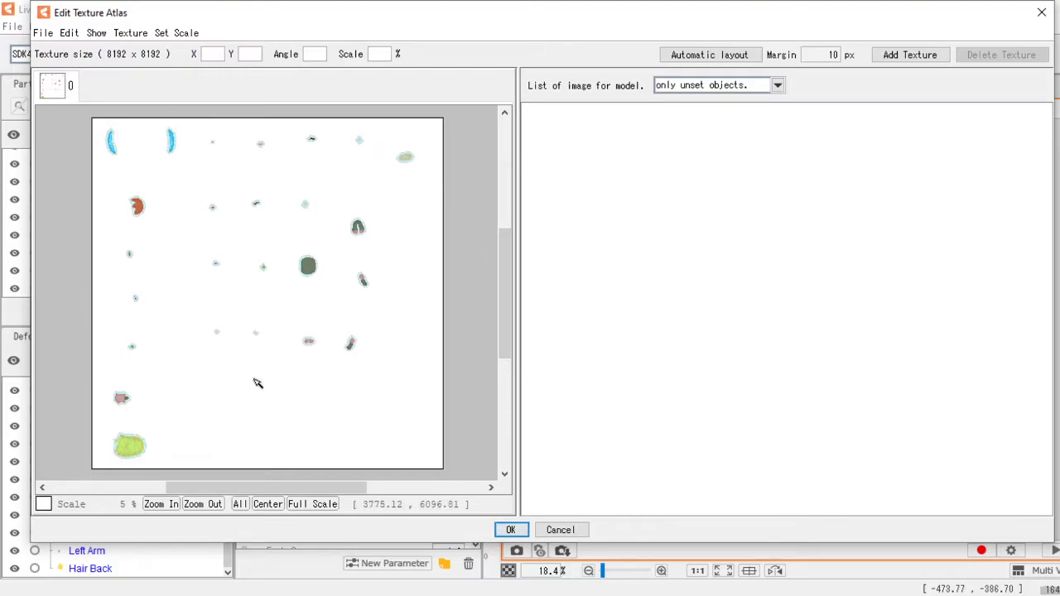
Step: Inspect how the character's parts are arranged in the texture atlas and accept the layout
{"action": "scroll", "coordinate": [146, 190], "scroll_direction": "up", "scroll_amount": 5}
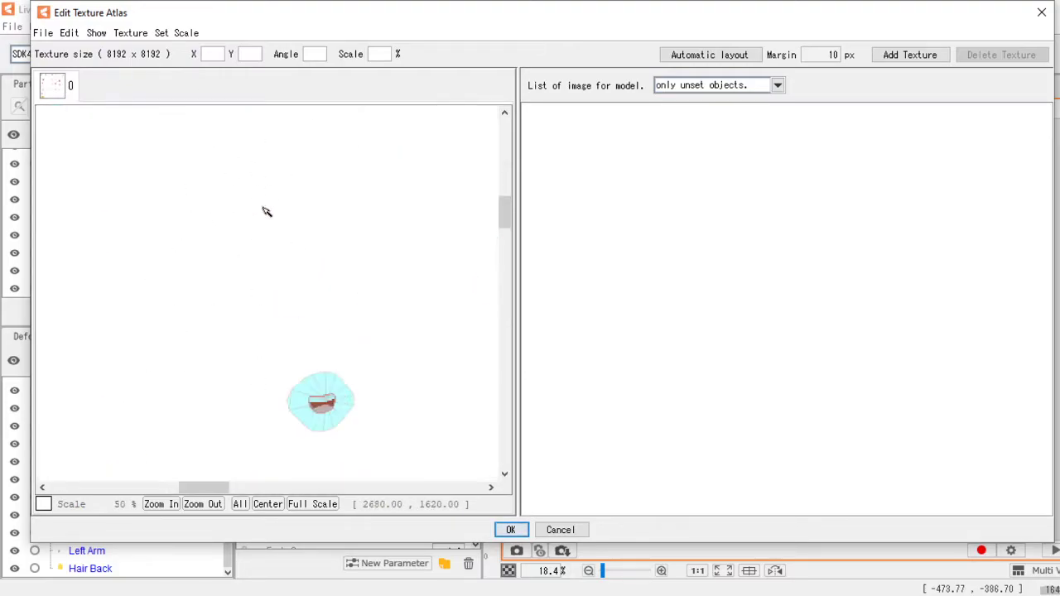
{"action": "scroll", "coordinate": [302, 361], "scroll_direction": "down", "scroll_amount": 6}
{"action": "scroll", "coordinate": [266, 362], "scroll_direction": "up", "scroll_amount": 3}
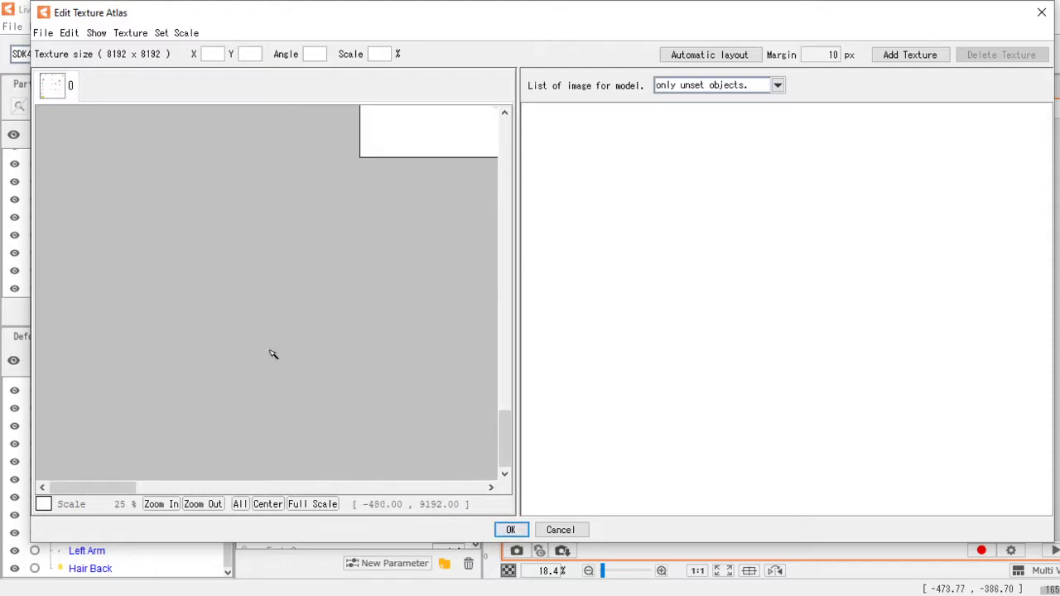
{"action": "scroll", "coordinate": [381, 269], "scroll_direction": "down", "scroll_amount": 3}
{"action": "scroll", "coordinate": [381, 270], "scroll_direction": "up", "scroll_amount": 4}
{"action": "scroll", "coordinate": [348, 277], "scroll_direction": "down", "scroll_amount": 5}
{"action": "scroll", "coordinate": [270, 291], "scroll_direction": "up", "scroll_amount": 3}
{"action": "scroll", "coordinate": [325, 237], "scroll_direction": "down", "scroll_amount": 2}
{"action": "scroll", "coordinate": [327, 237], "scroll_direction": "up", "scroll_amount": 2}
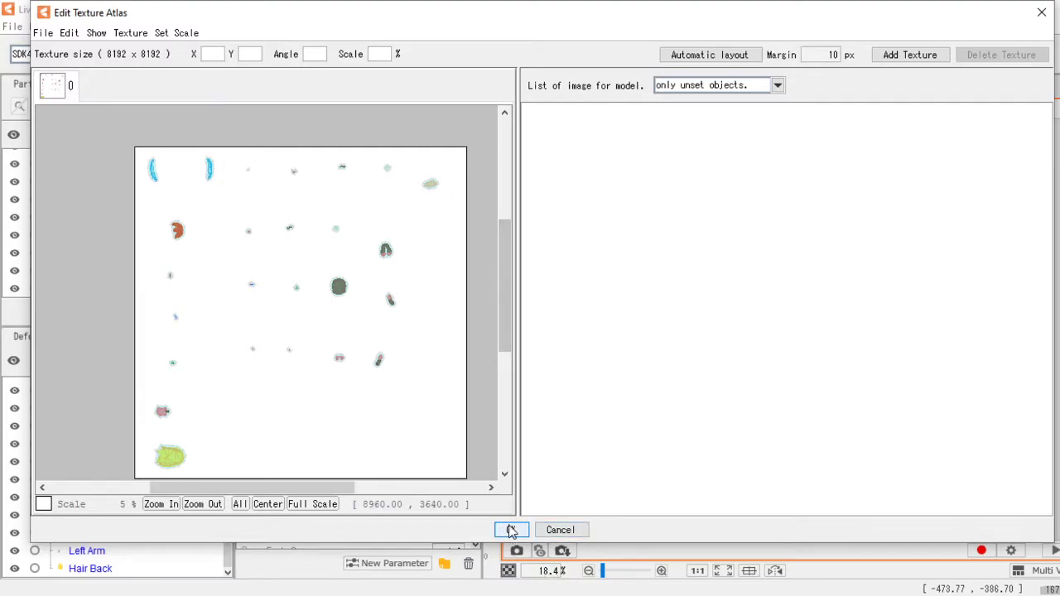
{"action": "left_click_drag", "start_coordinate": [506, 270], "coordinate": [504, 274]}
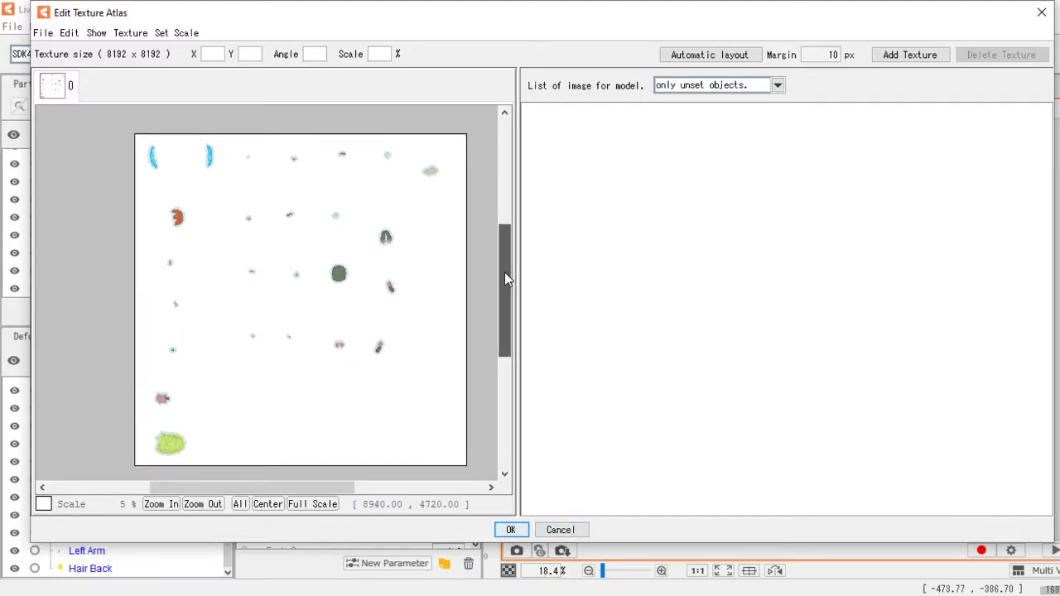
{"action": "left_click", "coordinate": [513, 530]}
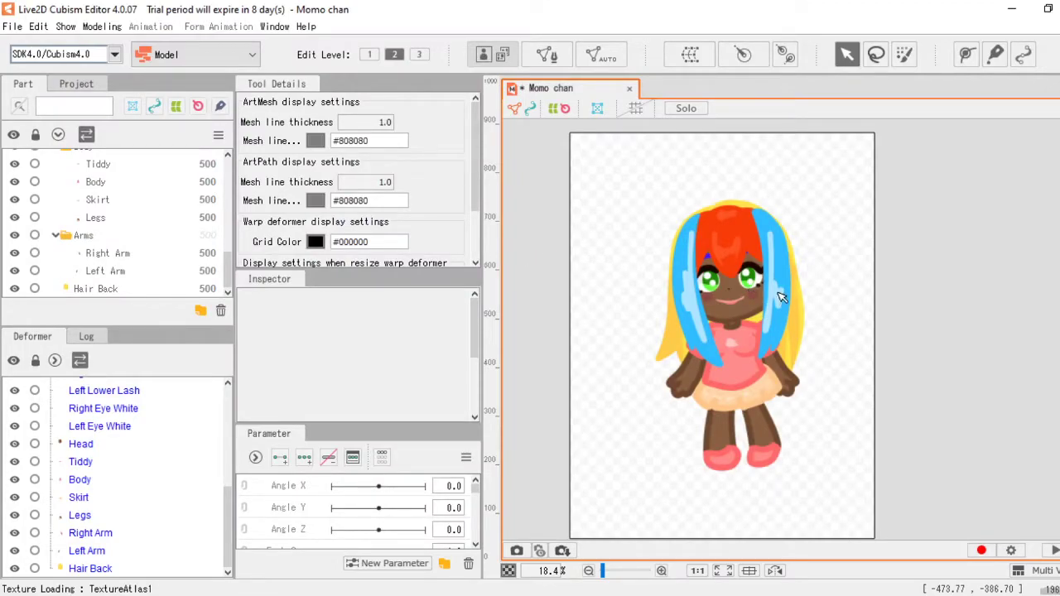
Step: Examine the character's face, hair and body on the canvas at close range for rendering quality
{"action": "scroll", "coordinate": [748, 267], "scroll_direction": "up", "scroll_amount": 3}
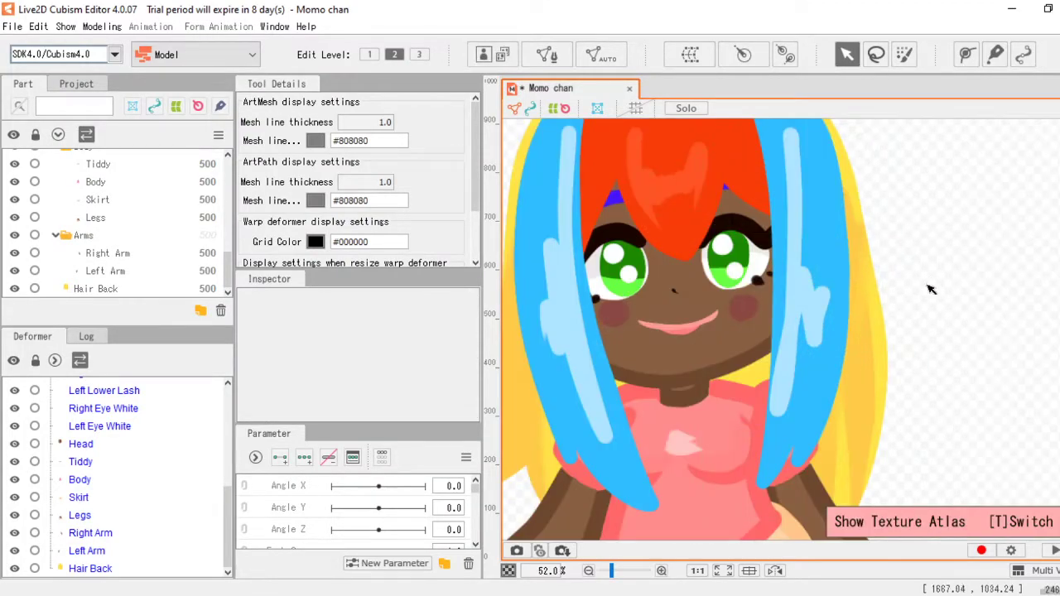
{"action": "scroll", "coordinate": [748, 267], "scroll_direction": "down", "scroll_amount": 1}
{"action": "scroll", "coordinate": [748, 268], "scroll_direction": "up", "scroll_amount": 1}
{"action": "scroll", "coordinate": [732, 338], "scroll_direction": "up", "scroll_amount": 3}
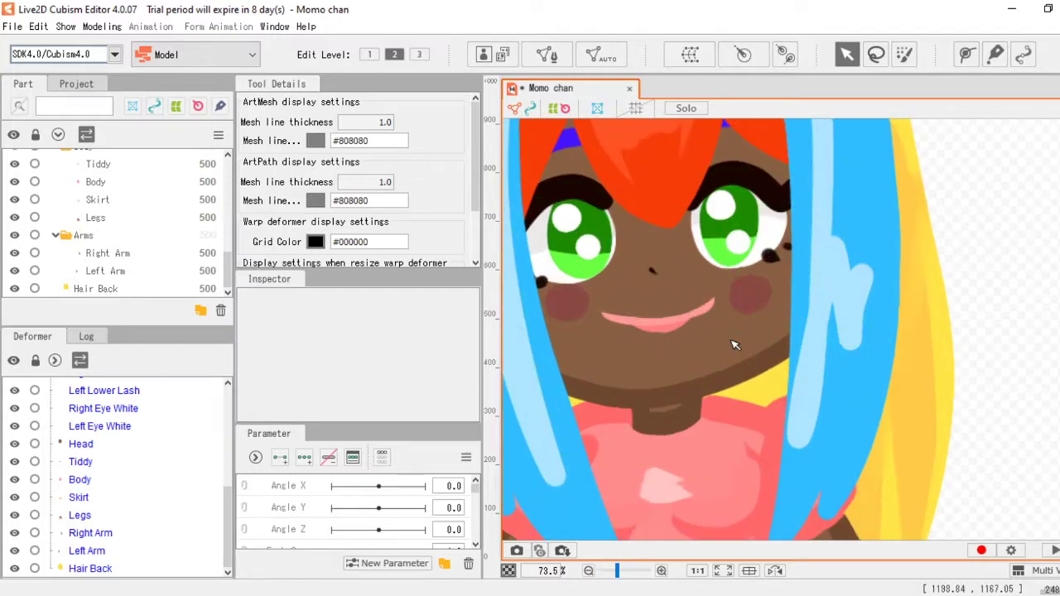
{"action": "scroll", "coordinate": [696, 336], "scroll_direction": "down", "scroll_amount": 4}
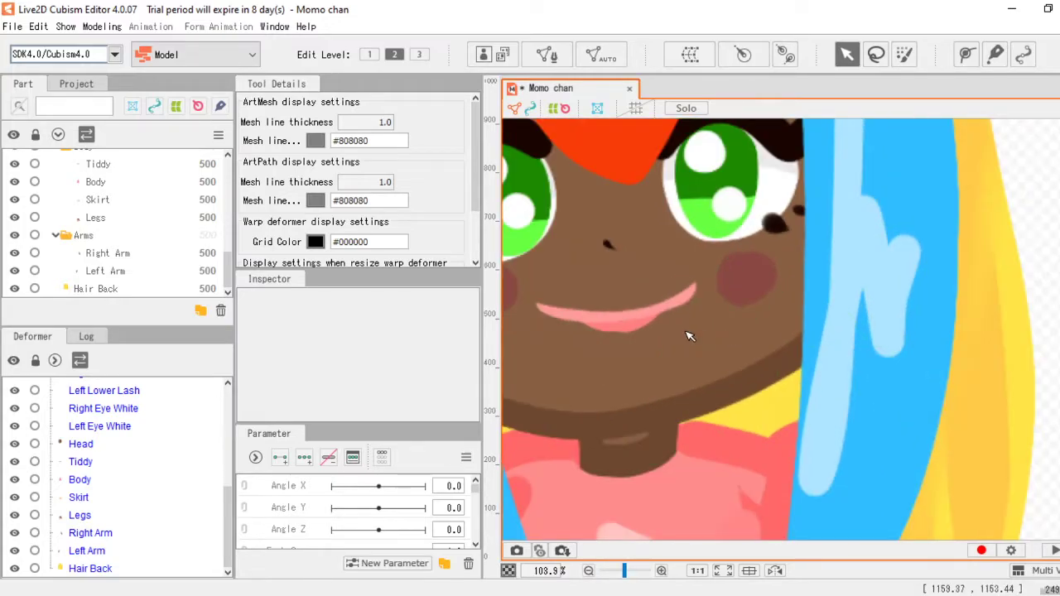
{"action": "scroll", "coordinate": [654, 338], "scroll_direction": "down", "scroll_amount": 2}
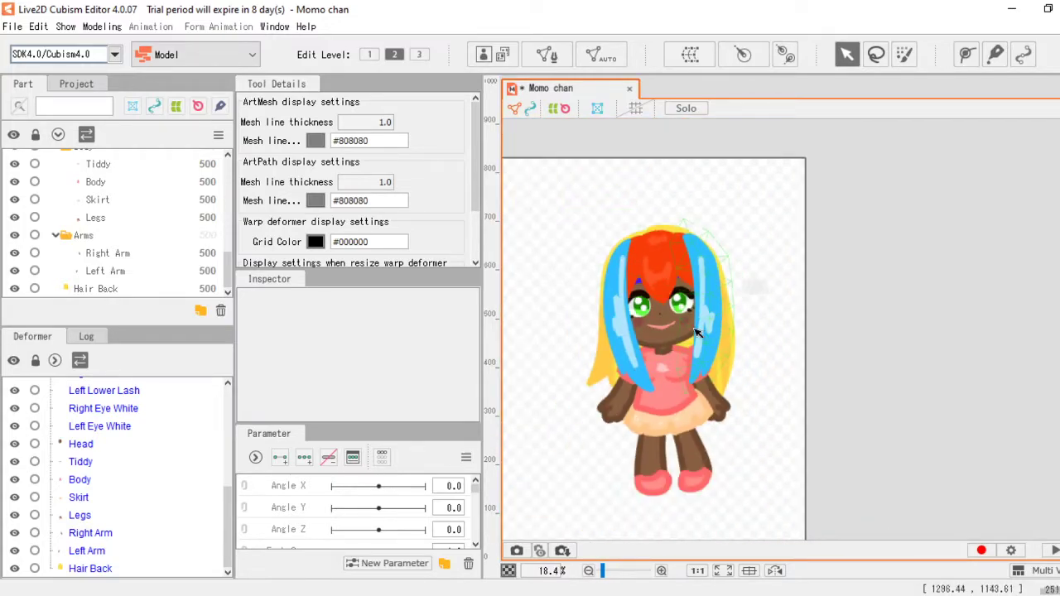
{"action": "scroll", "coordinate": [733, 335], "scroll_direction": "up", "scroll_amount": 1}
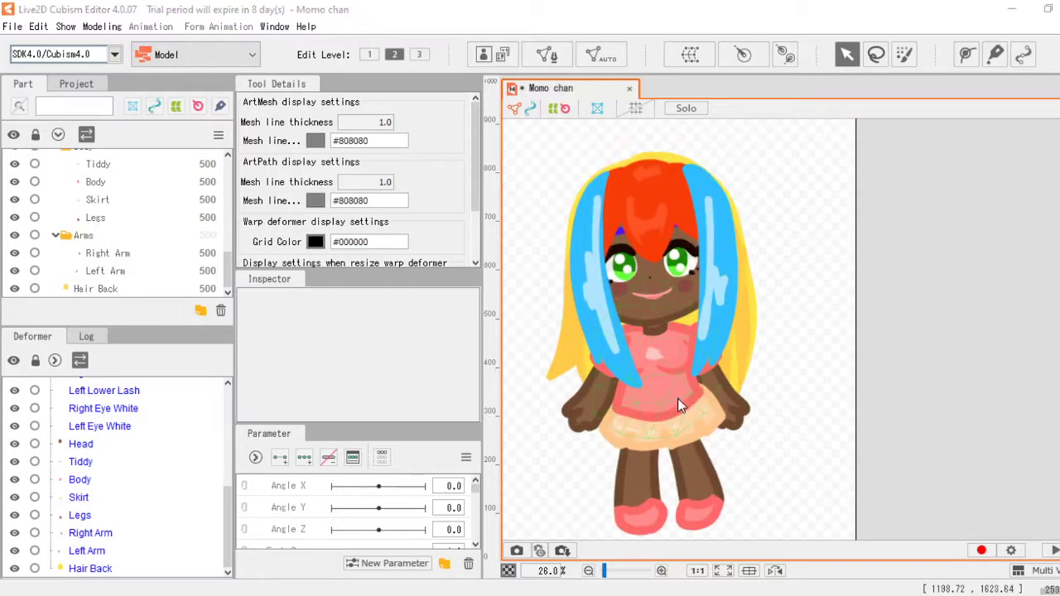
Step: Create a new texture atlas with width and height of 8192 px
{"action": "left_click", "coordinate": [489, 55]}
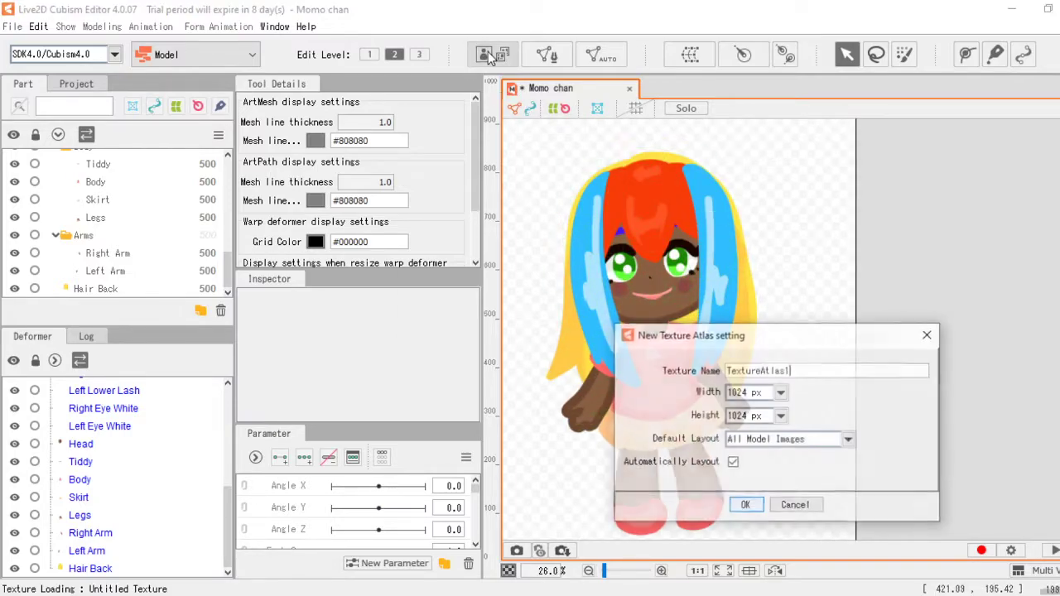
{"action": "left_click", "coordinate": [780, 392]}
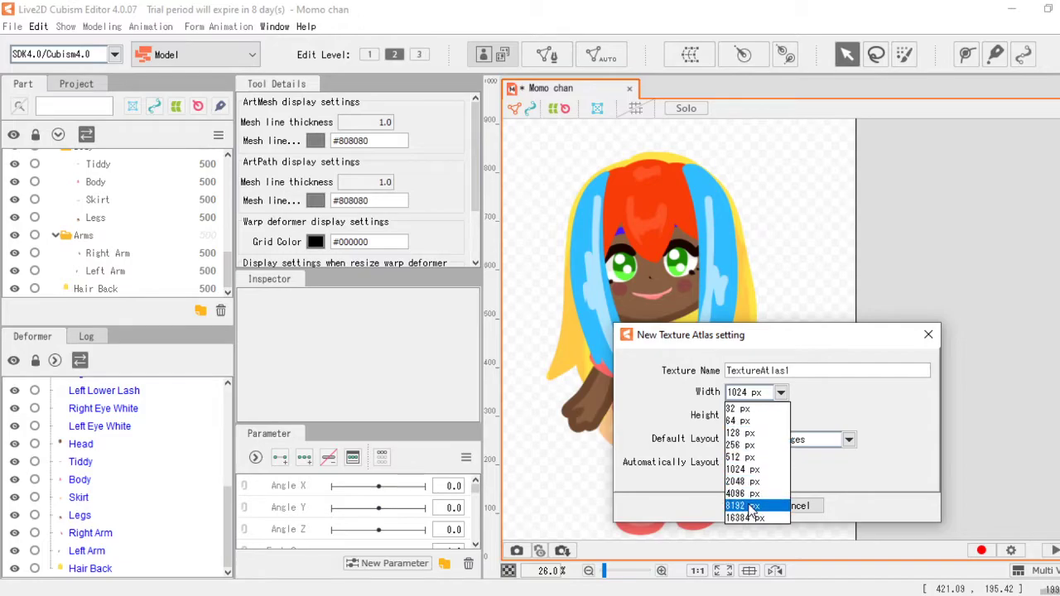
{"action": "left_click", "coordinate": [748, 505]}
{"action": "left_click", "coordinate": [769, 416]}
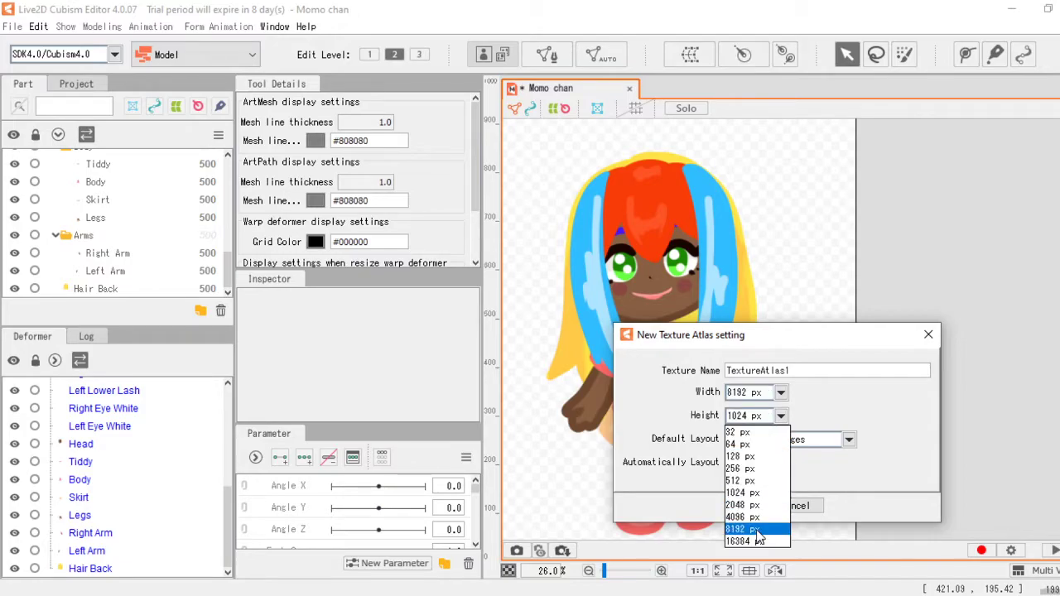
{"action": "left_click", "coordinate": [761, 529]}
{"action": "left_click", "coordinate": [748, 505]}
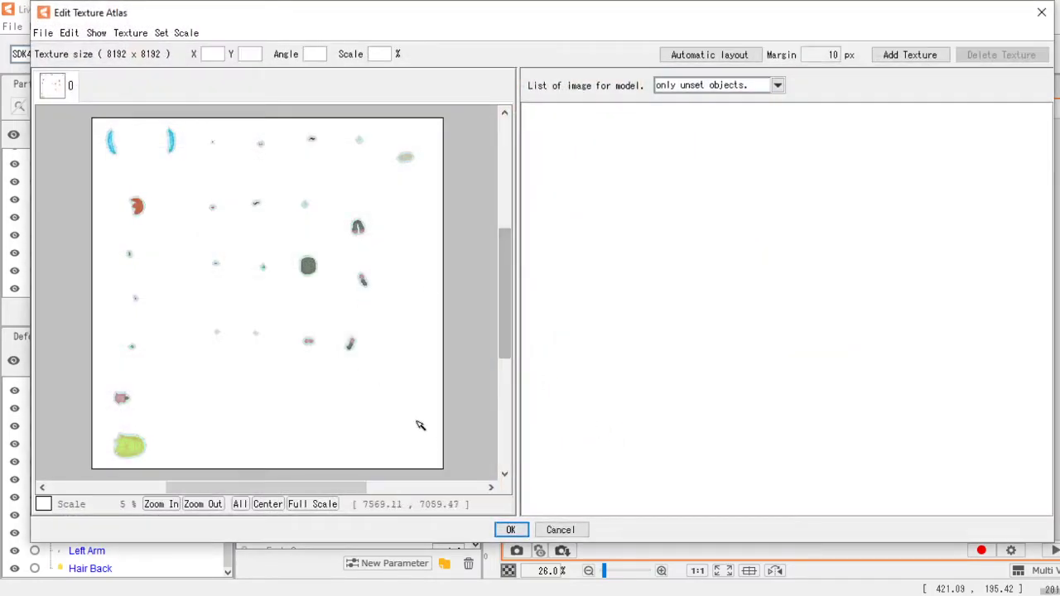
Step: Scale all the images in the texture atlas to 100%
{"action": "left_click_drag", "start_coordinate": [440, 460], "coordinate": [73, 114]}
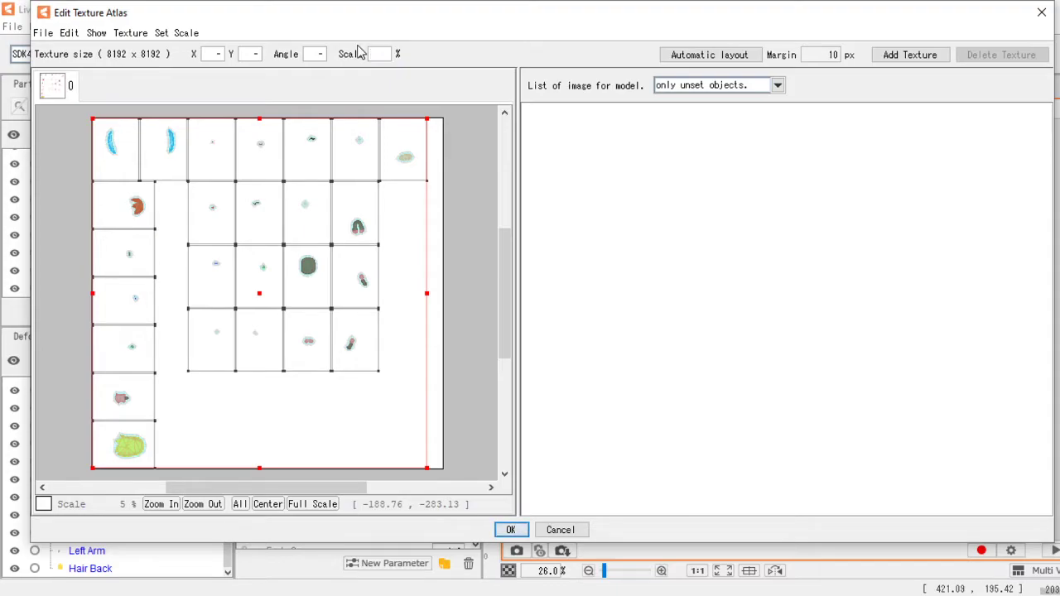
{"action": "key", "text": "Return"}
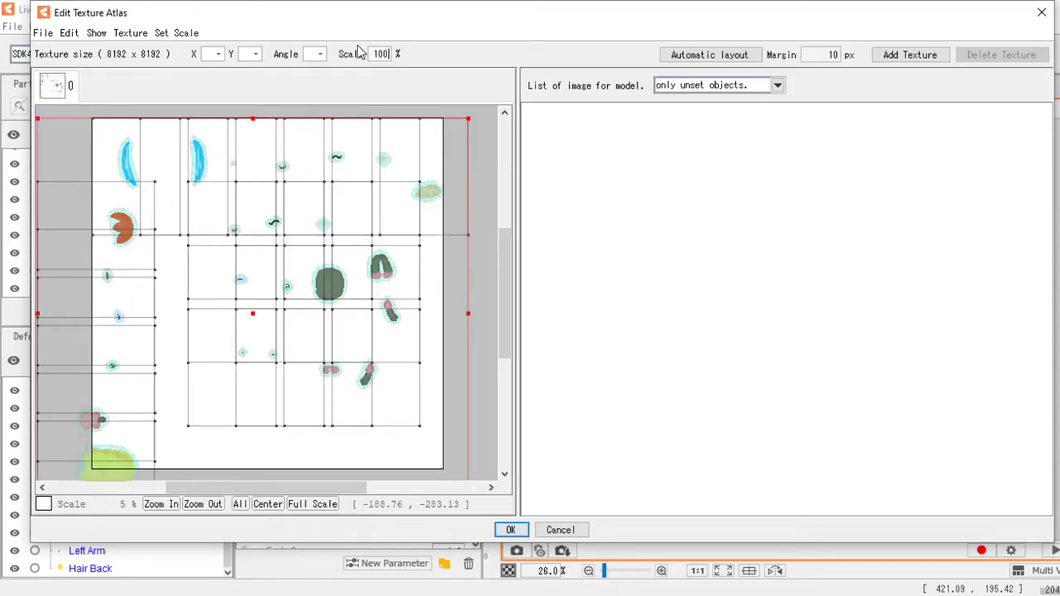
{"action": "left_click", "coordinate": [484, 214]}
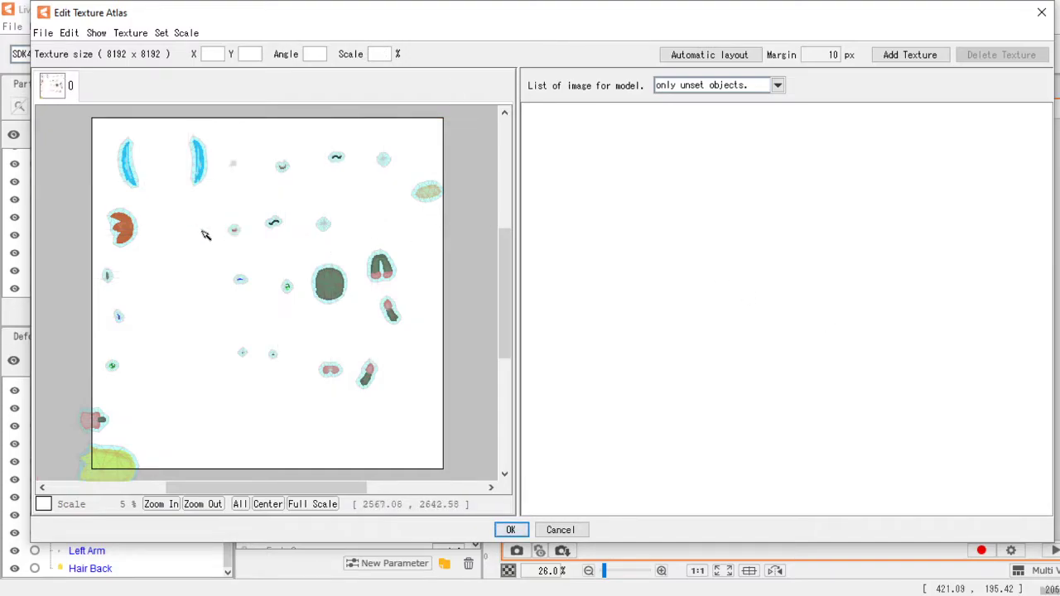
Step: Reposition the back hair, body, skirt, legs and lower arm images inside the atlas borders without overlaps, and accept the layout
{"action": "left_click_drag", "start_coordinate": [115, 468], "coordinate": [234, 411]}
{"action": "left_click_drag", "start_coordinate": [101, 420], "coordinate": [138, 399]}
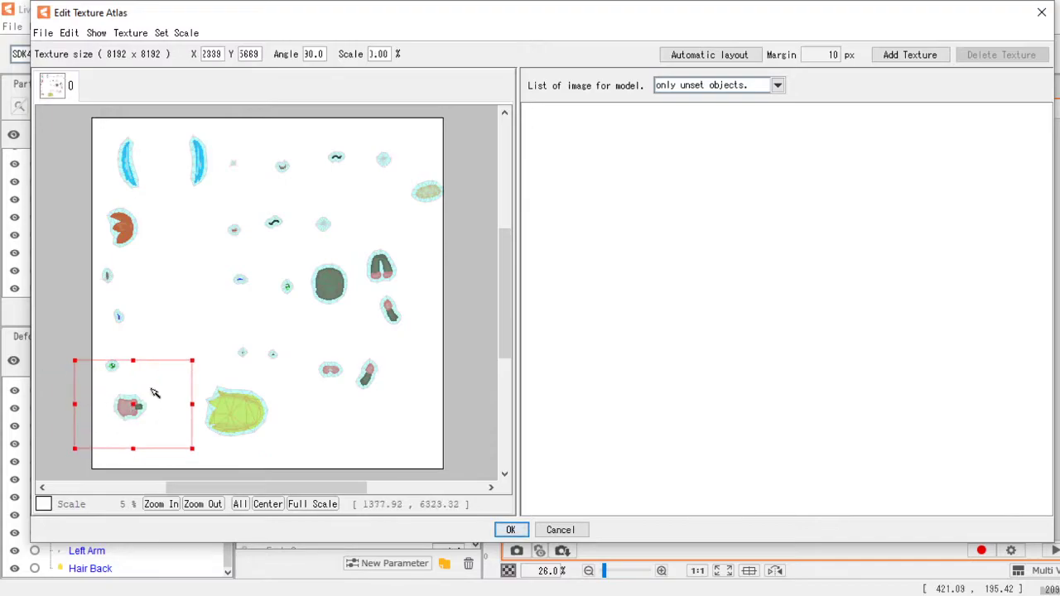
{"action": "left_click_drag", "start_coordinate": [424, 192], "coordinate": [375, 212]}
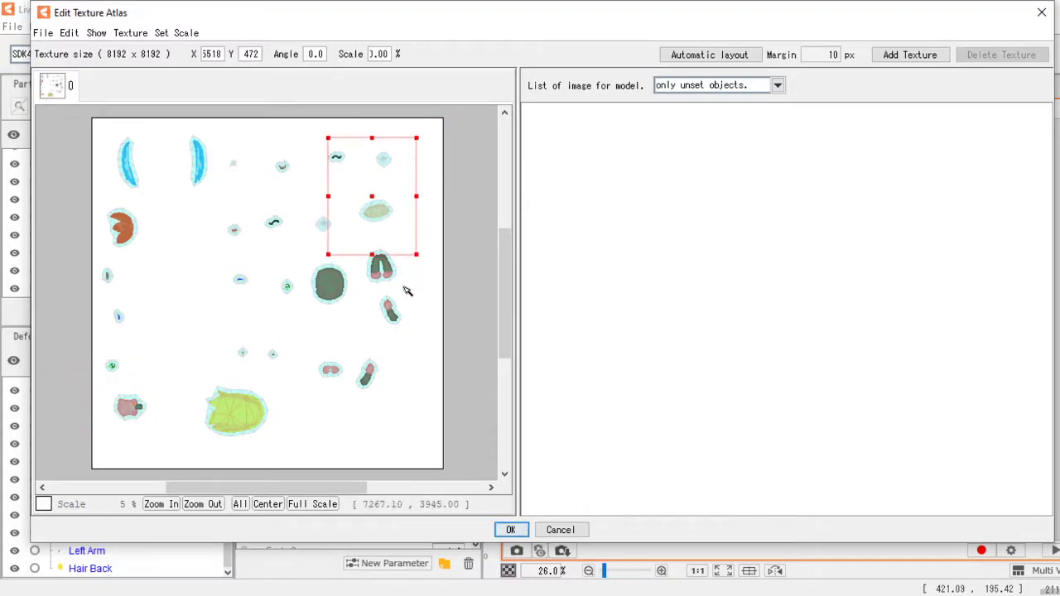
{"action": "mouse_move", "coordinate": [380, 265]}
{"action": "left_mouse_down"}
{"action": "mouse_move", "coordinate": [346, 303]}
{"action": "mouse_move", "coordinate": [381, 265]}
{"action": "left_mouse_up"}
{"action": "left_click_drag", "start_coordinate": [368, 386], "coordinate": [381, 394]}
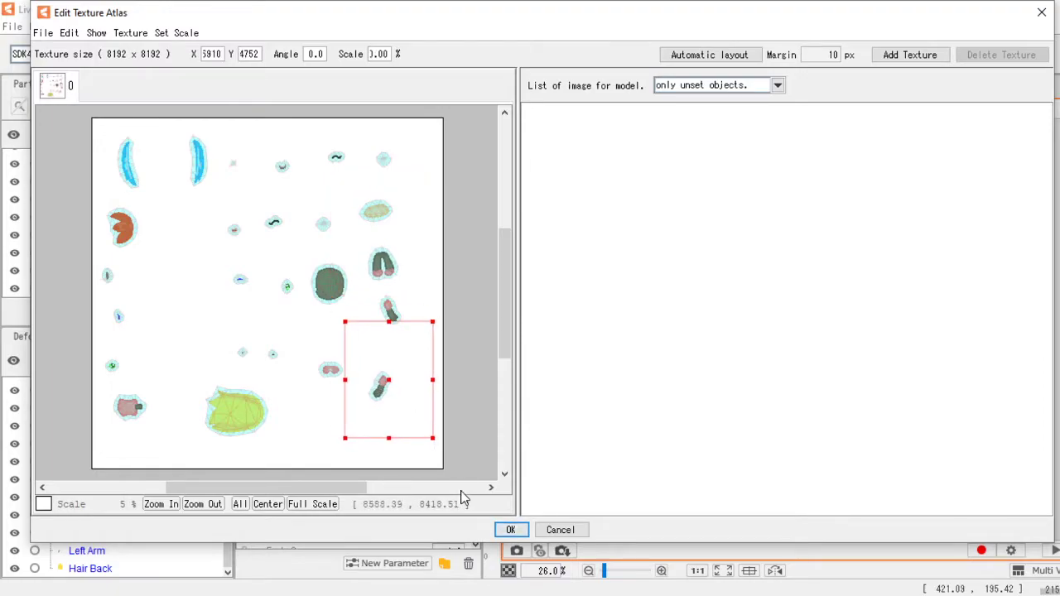
{"action": "left_click", "coordinate": [511, 530]}
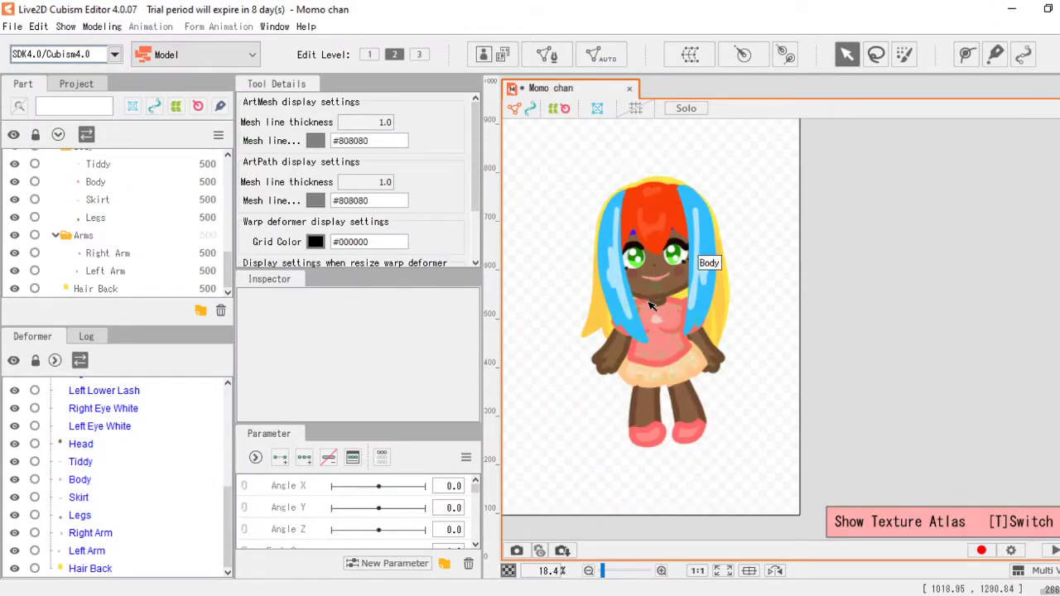
Step: Look over the model, check the rigging step list in Guide.txt in Notepad, and return to Live2D Cubism Editor
{"action": "scroll", "coordinate": [650, 314], "scroll_direction": "down", "scroll_amount": 3}
{"action": "scroll", "coordinate": [704, 336], "scroll_direction": "up", "scroll_amount": 3}
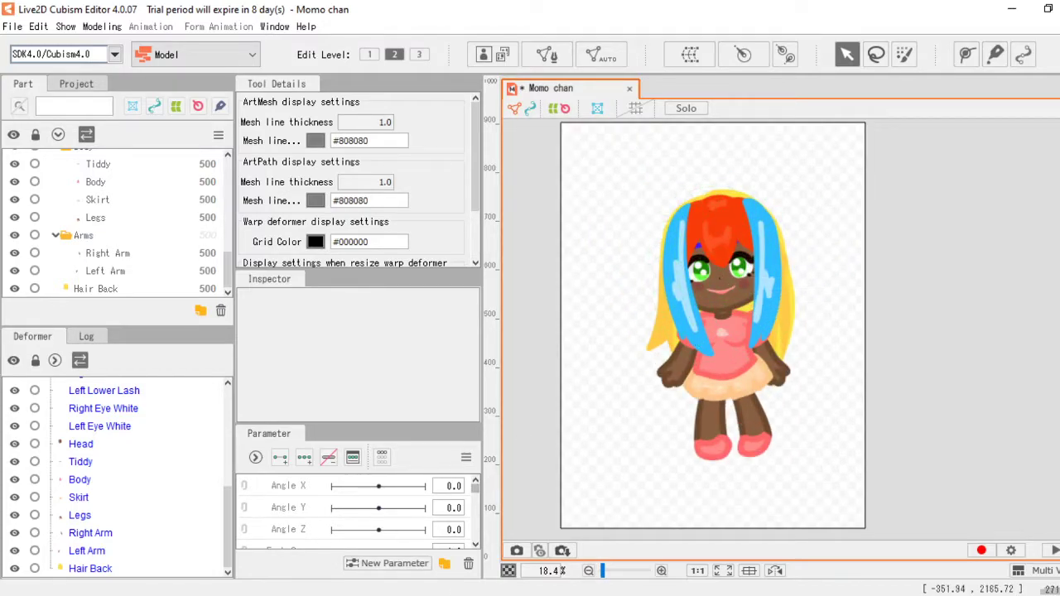
{"action": "left_click", "coordinate": [508, 593]}
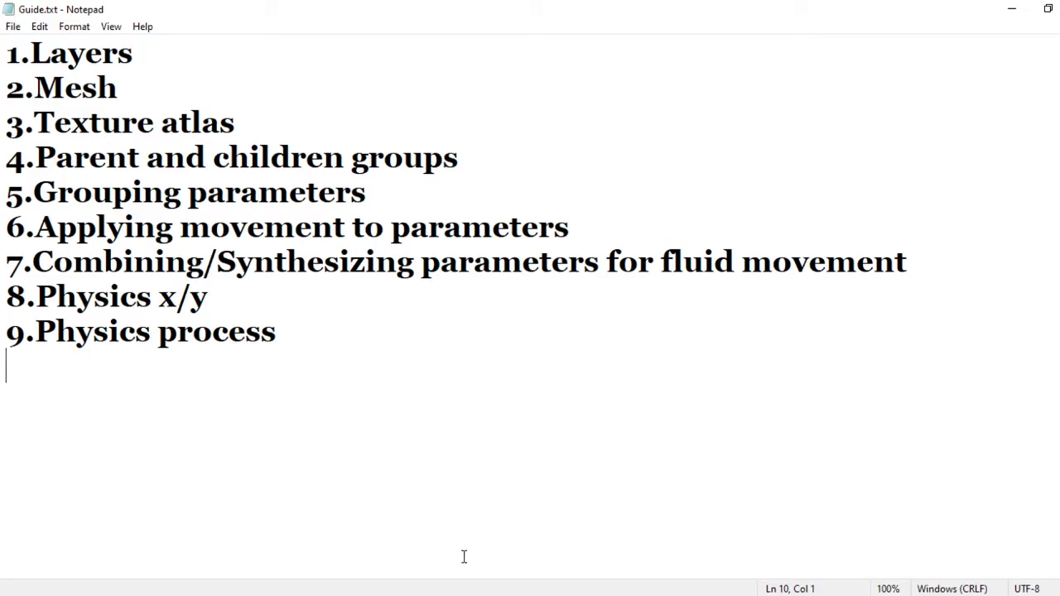
{"action": "key", "text": "alt+Tab"}
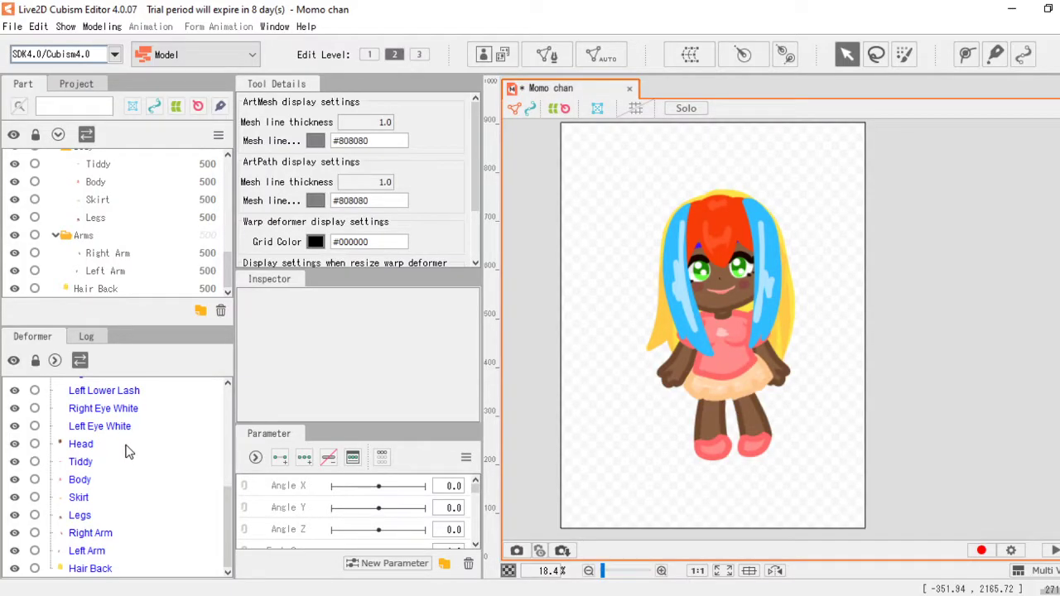
Step: Select the Bangs mesh in the Hair Front part
{"action": "scroll", "coordinate": [125, 447], "scroll_direction": "up", "scroll_amount": 4}
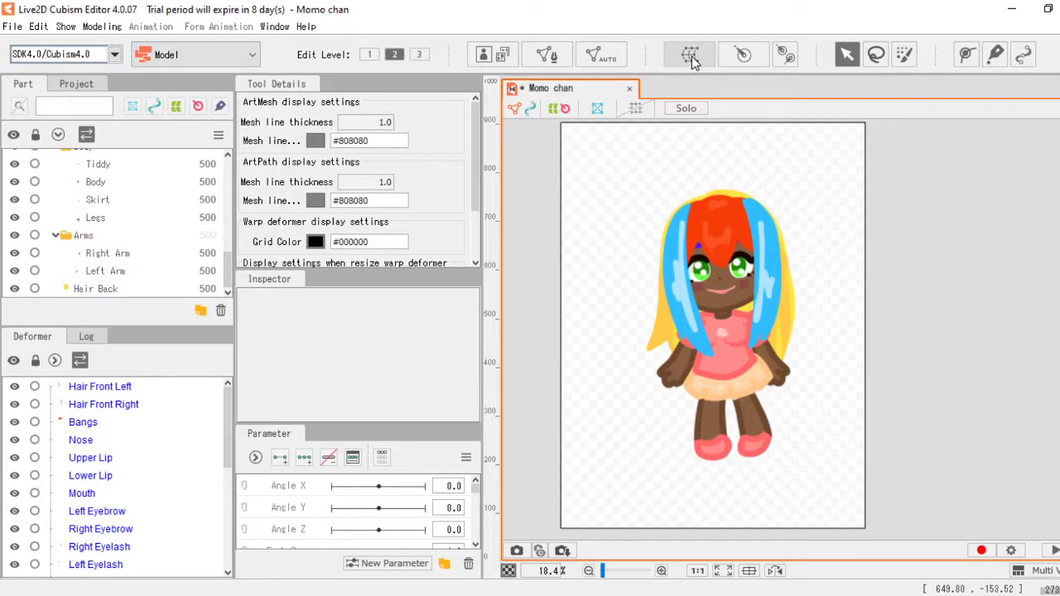
{"action": "scroll", "coordinate": [145, 237], "scroll_direction": "up", "scroll_amount": 3}
{"action": "scroll", "coordinate": [133, 248], "scroll_direction": "down", "scroll_amount": 1}
{"action": "scroll", "coordinate": [129, 258], "scroll_direction": "down", "scroll_amount": 2}
{"action": "scroll", "coordinate": [130, 244], "scroll_direction": "up", "scroll_amount": 7}
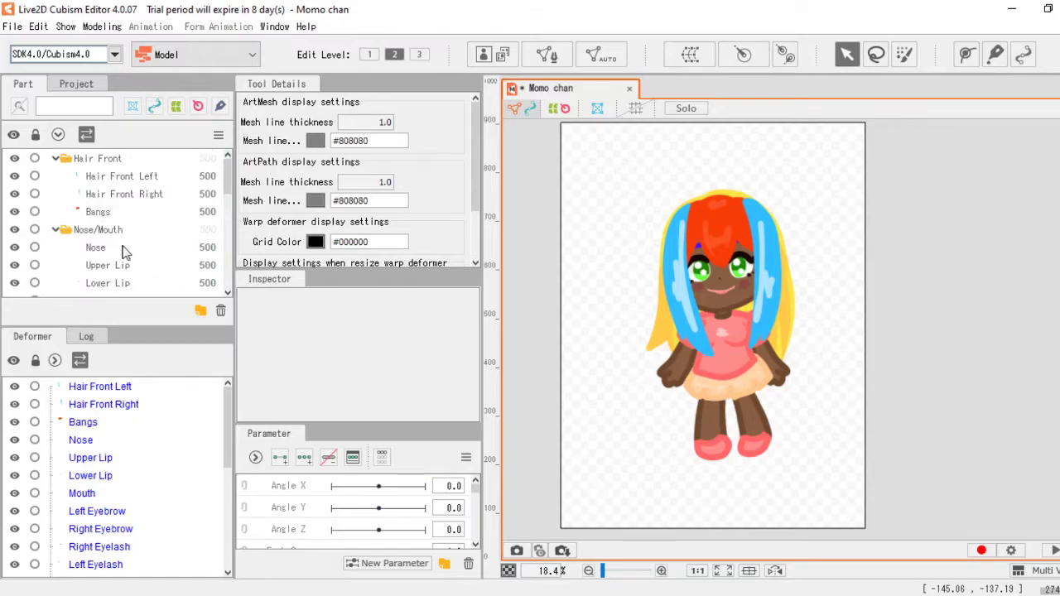
{"action": "left_click", "coordinate": [108, 213]}
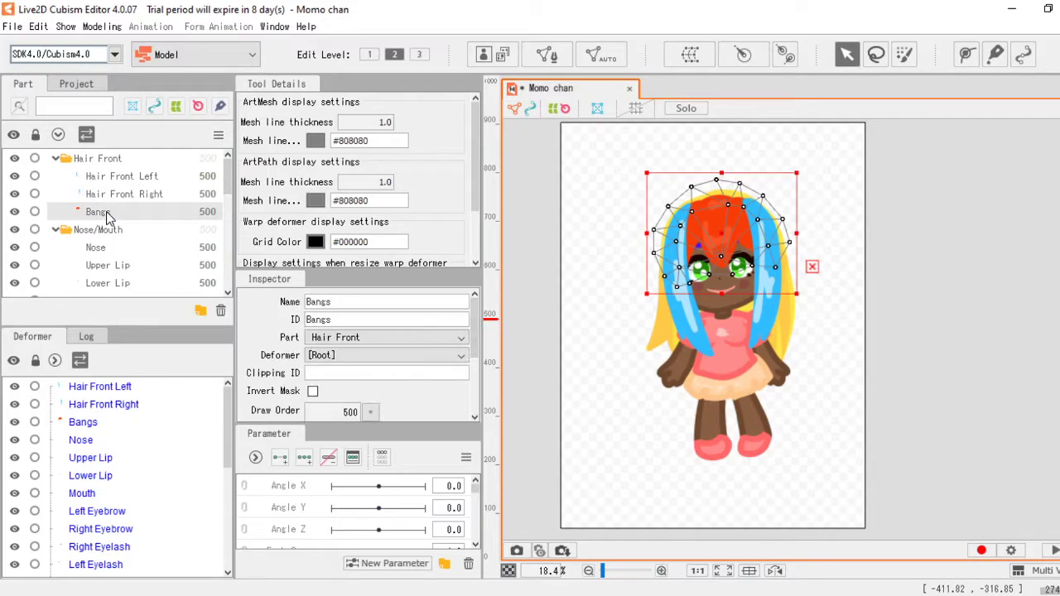
{"action": "scroll", "coordinate": [744, 211], "scroll_direction": "up", "scroll_amount": 2}
{"action": "scroll", "coordinate": [753, 203], "scroll_direction": "up", "scroll_amount": 1}
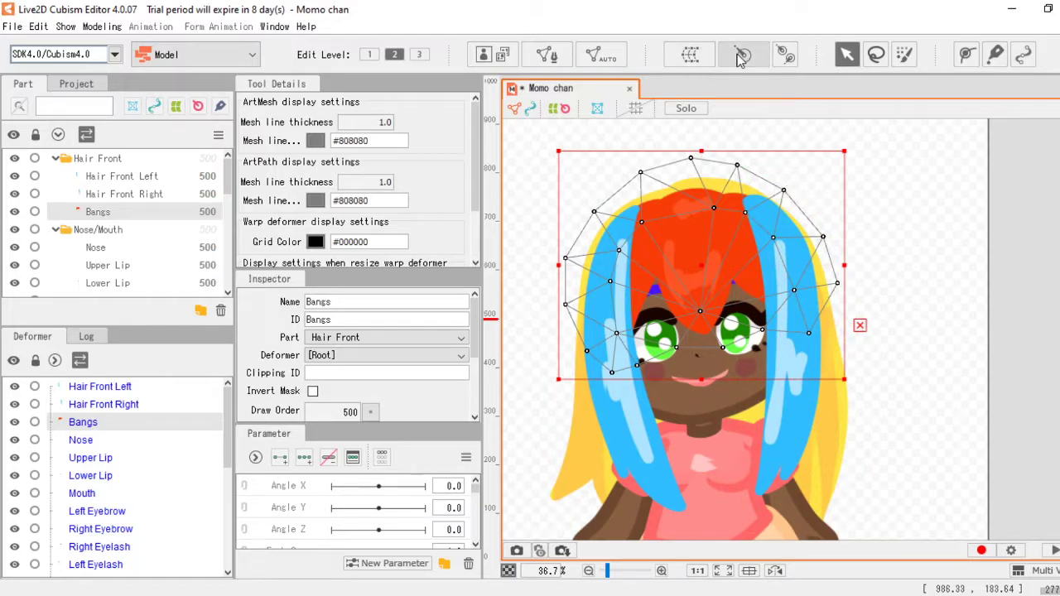
Step: Create a warp deformer as parent of the Bangs with 2 x 2 Bezier divisions and 5 x 5 conversion divisions
{"action": "left_click", "coordinate": [683, 55]}
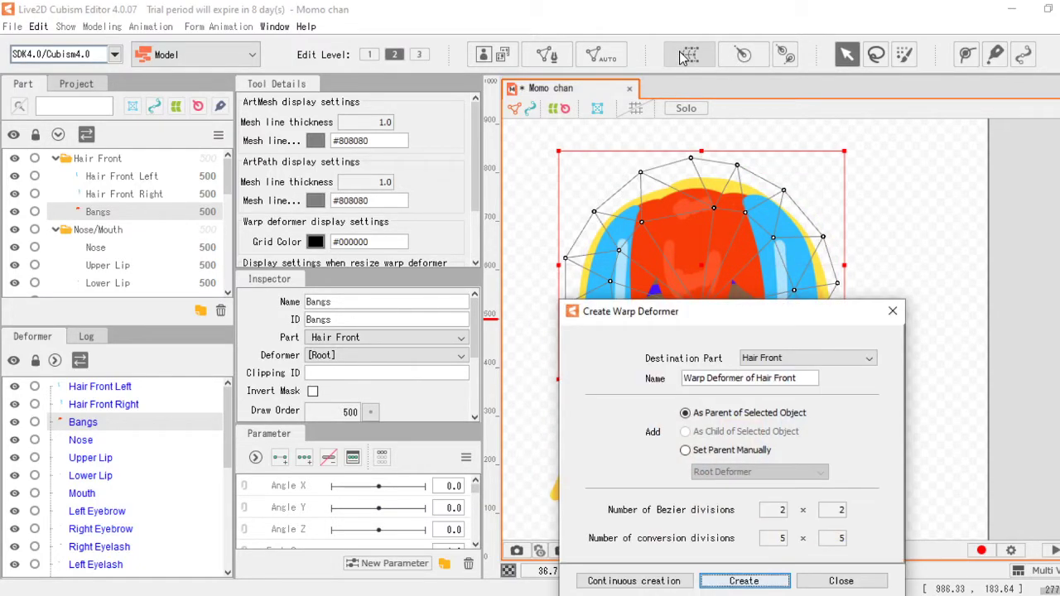
{"action": "left_click_drag", "start_coordinate": [754, 312], "coordinate": [398, 188]}
{"action": "left_click", "coordinate": [391, 460]}
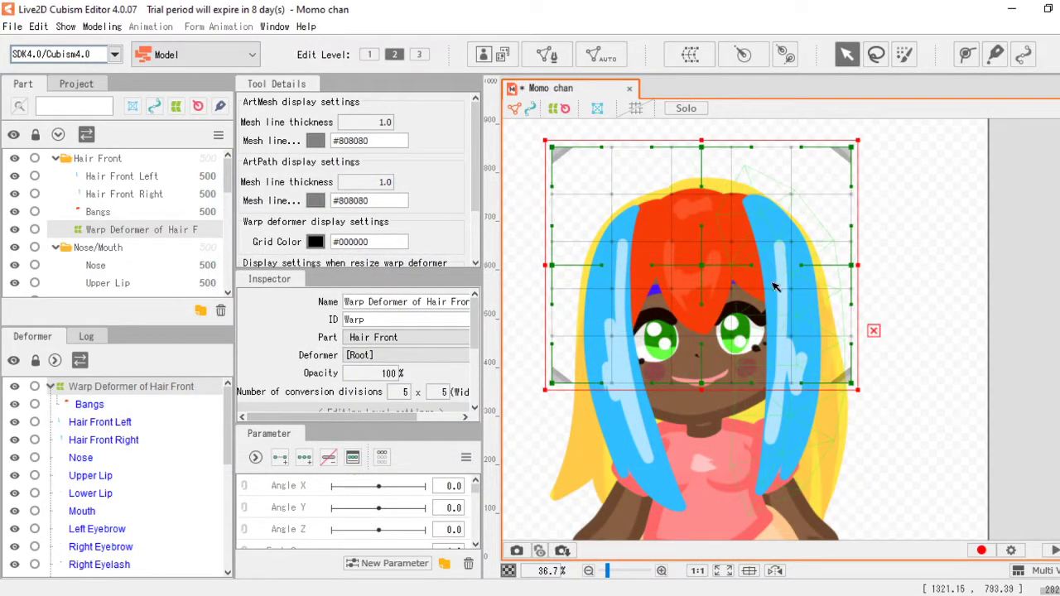
Step: Try bending the bangs with the warp deformer's control points, and undo both the bends and the deformer's creation
{"action": "left_click_drag", "start_coordinate": [764, 230], "coordinate": [785, 319]}
{"action": "left_click_drag", "start_coordinate": [705, 303], "coordinate": [694, 263]}
{"action": "key", "text": "ctrl+z"}
{"action": "key", "text": "ctrl+z"}
{"action": "key", "text": "ctrl+z"}
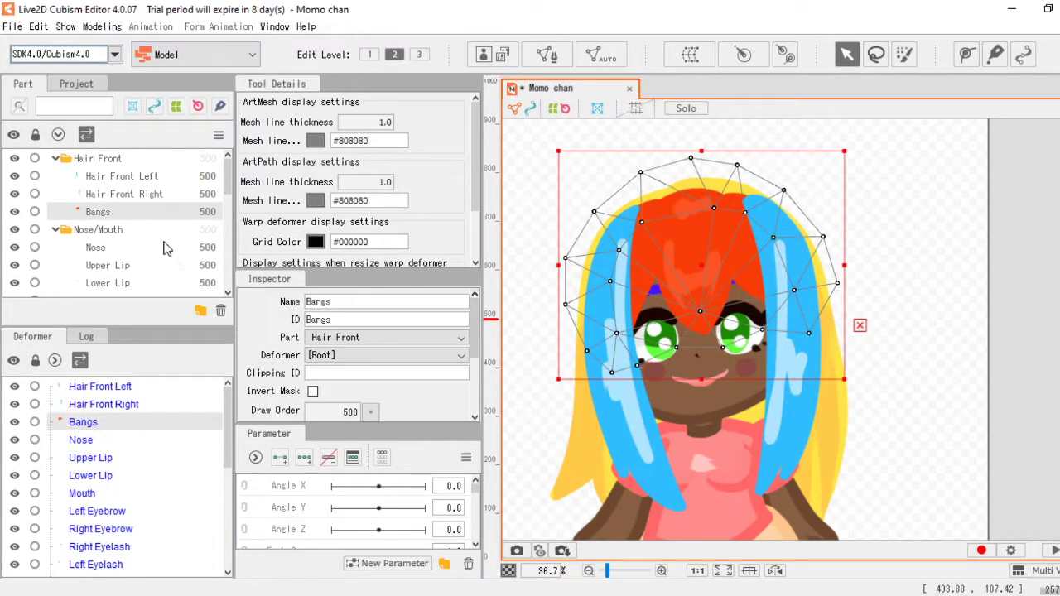
Step: Create a rotation deformer named Hair Front Rotation in the Hair Front part as parent of the Bangs
{"action": "left_click", "coordinate": [743, 54]}
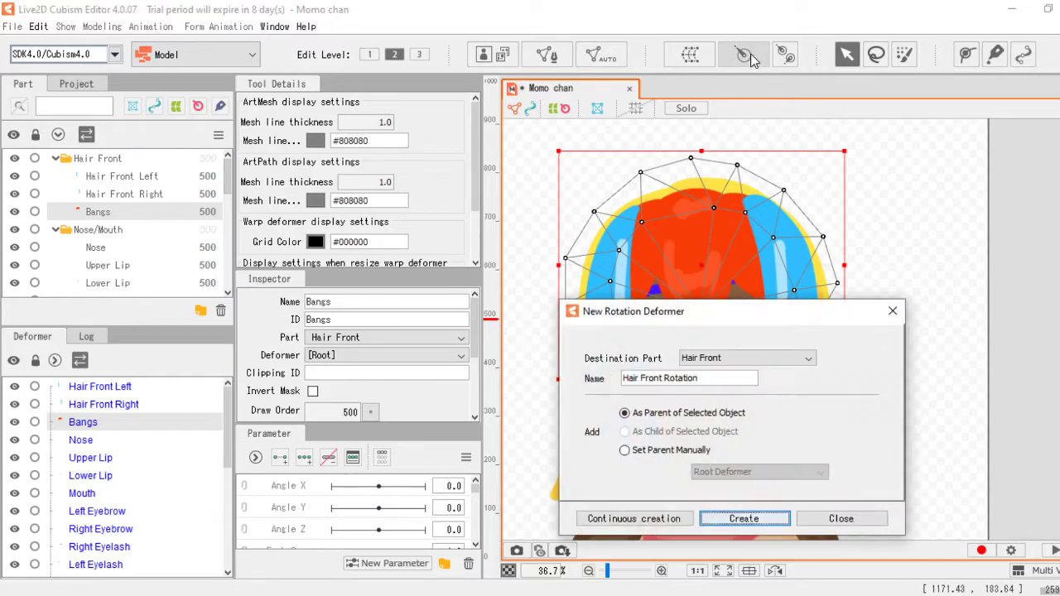
{"action": "left_click_drag", "start_coordinate": [729, 323], "coordinate": [742, 313]}
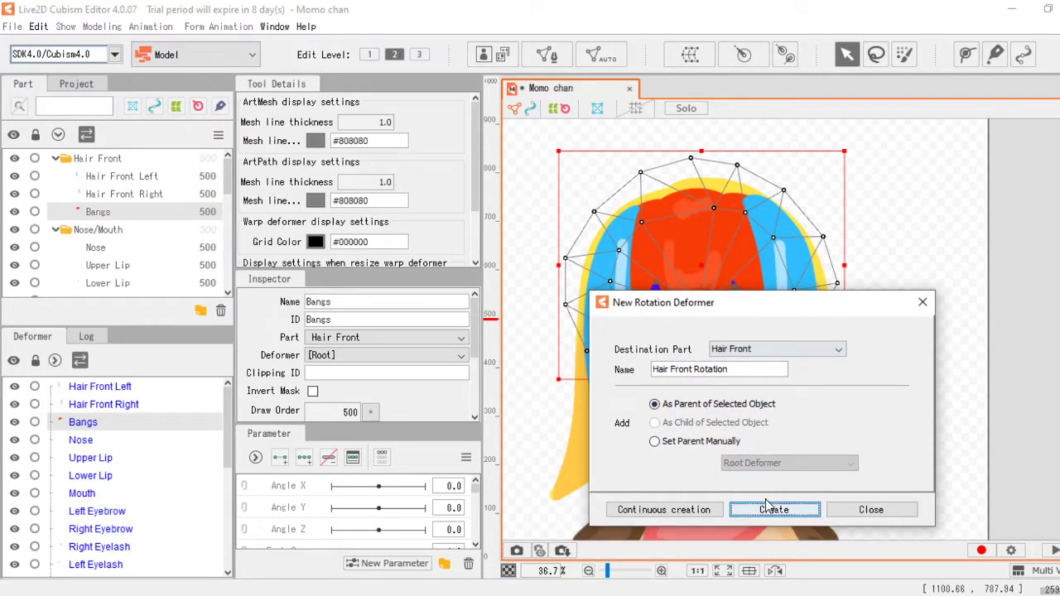
{"action": "left_click", "coordinate": [772, 508]}
Step: Move the Hair Front Rotation pivot to the top of the bangs and rotate the deformer to about 105 degrees
{"action": "scroll", "coordinate": [771, 387], "scroll_direction": "down", "scroll_amount": 1}
{"action": "scroll", "coordinate": [744, 341], "scroll_direction": "up", "scroll_amount": 1}
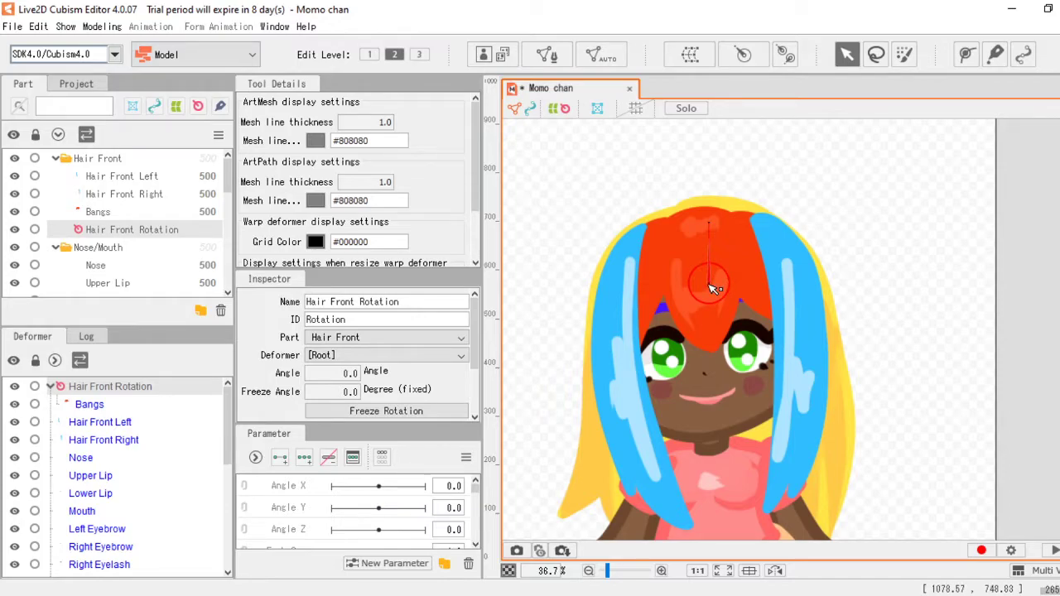
{"action": "left_click_drag", "start_coordinate": [714, 286], "coordinate": [711, 213]}
{"action": "left_click_drag", "start_coordinate": [705, 147], "coordinate": [886, 398]}
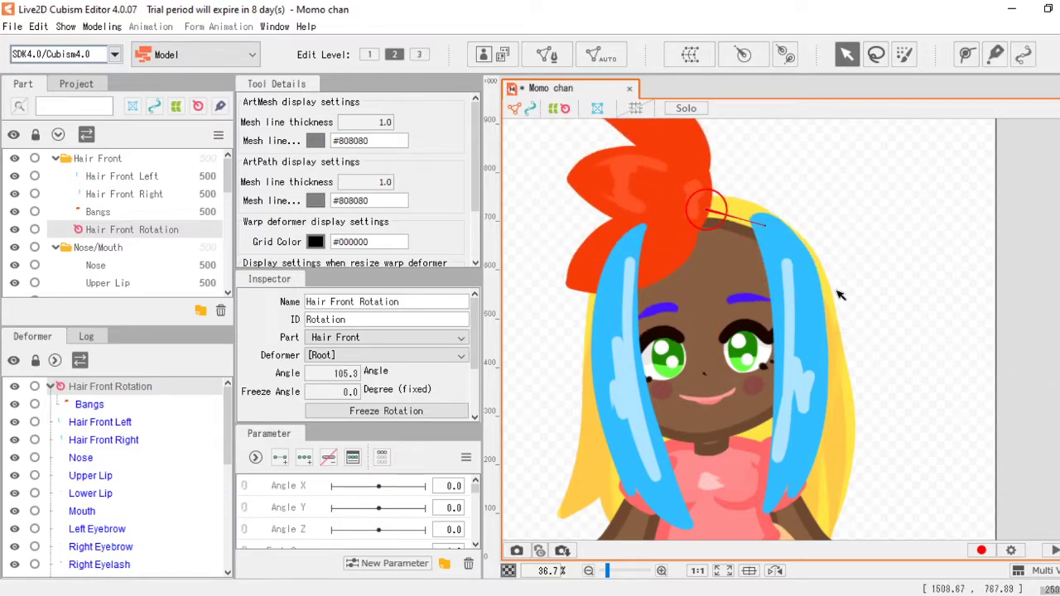
Step: Try the Hair Front Rotation deformer with its pivot at the middle and top of the bangs, and undo the attempts and the deformer
{"action": "key", "text": "ctrl+z"}
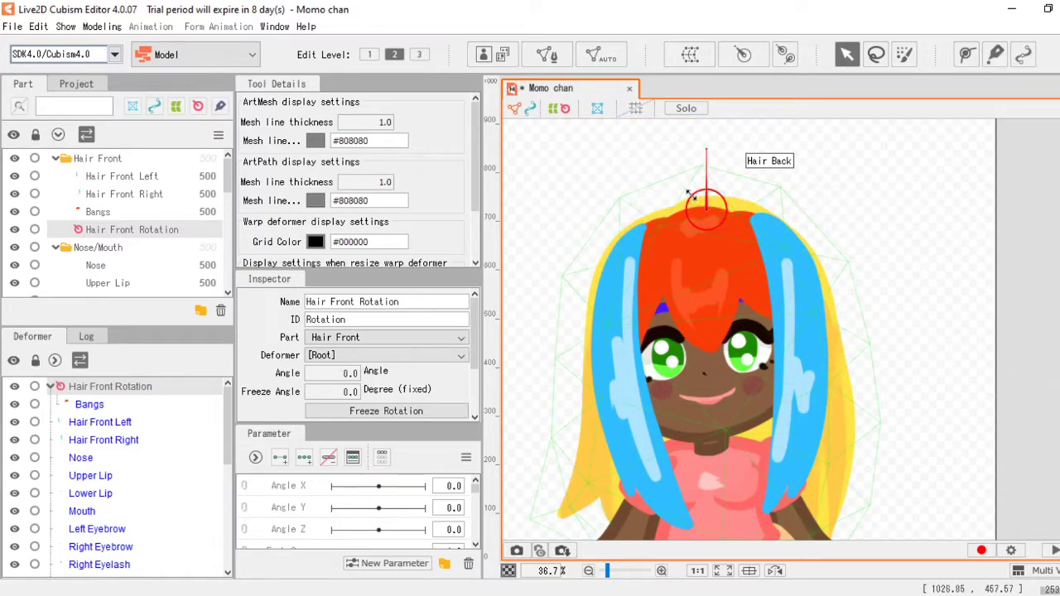
{"action": "left_click_drag", "start_coordinate": [709, 223], "coordinate": [713, 277]}
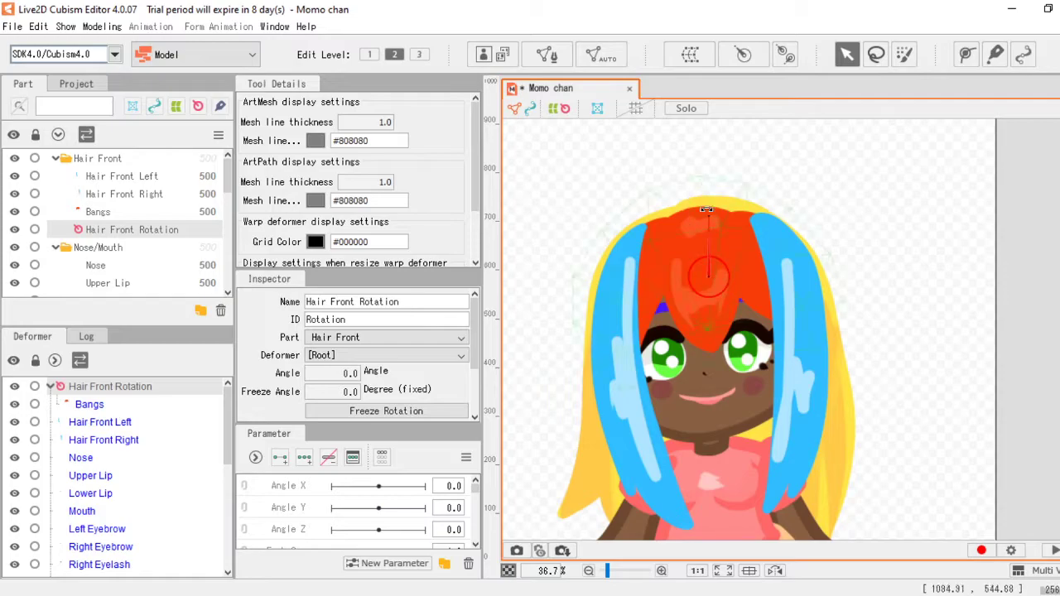
{"action": "mouse_move", "coordinate": [702, 212]}
{"action": "left_mouse_down"}
{"action": "mouse_move", "coordinate": [737, 231]}
{"action": "mouse_move", "coordinate": [663, 248]}
{"action": "mouse_move", "coordinate": [681, 231]}
{"action": "mouse_move", "coordinate": [796, 219]}
{"action": "mouse_move", "coordinate": [714, 225]}
{"action": "mouse_move", "coordinate": [624, 299]}
{"action": "mouse_move", "coordinate": [752, 271]}
{"action": "mouse_move", "coordinate": [735, 283]}
{"action": "mouse_move", "coordinate": [696, 217]}
{"action": "left_mouse_up"}
{"action": "key", "text": "ctrl+z"}
{"action": "mouse_move", "coordinate": [694, 163]}
{"action": "left_mouse_down"}
{"action": "mouse_move", "coordinate": [729, 166]}
{"action": "mouse_move", "coordinate": [692, 162]}
{"action": "mouse_move", "coordinate": [663, 200]}
{"action": "mouse_move", "coordinate": [816, 88]}
{"action": "mouse_move", "coordinate": [683, 82]}
{"action": "mouse_move", "coordinate": [715, 155]}
{"action": "mouse_move", "coordinate": [697, 159]}
{"action": "left_mouse_up"}
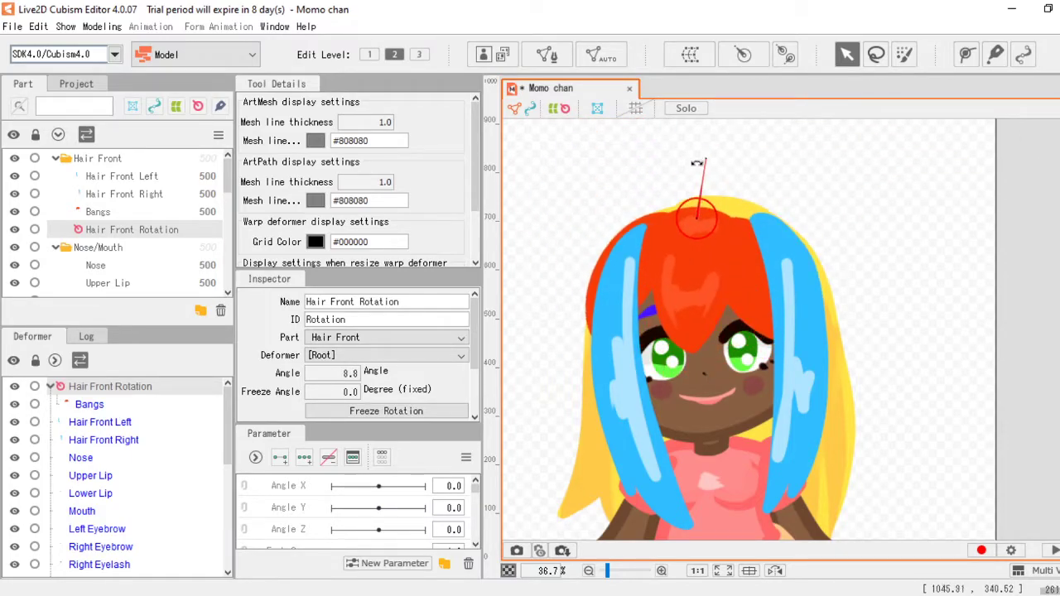
{"action": "key", "text": "ctrl+z"}
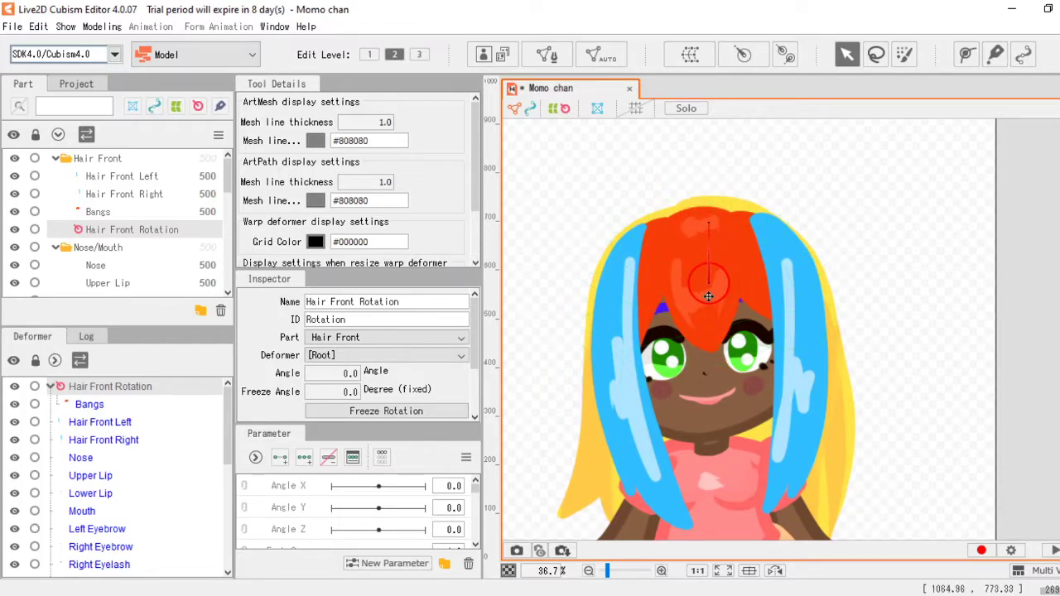
{"action": "left_click", "coordinate": [708, 296]}
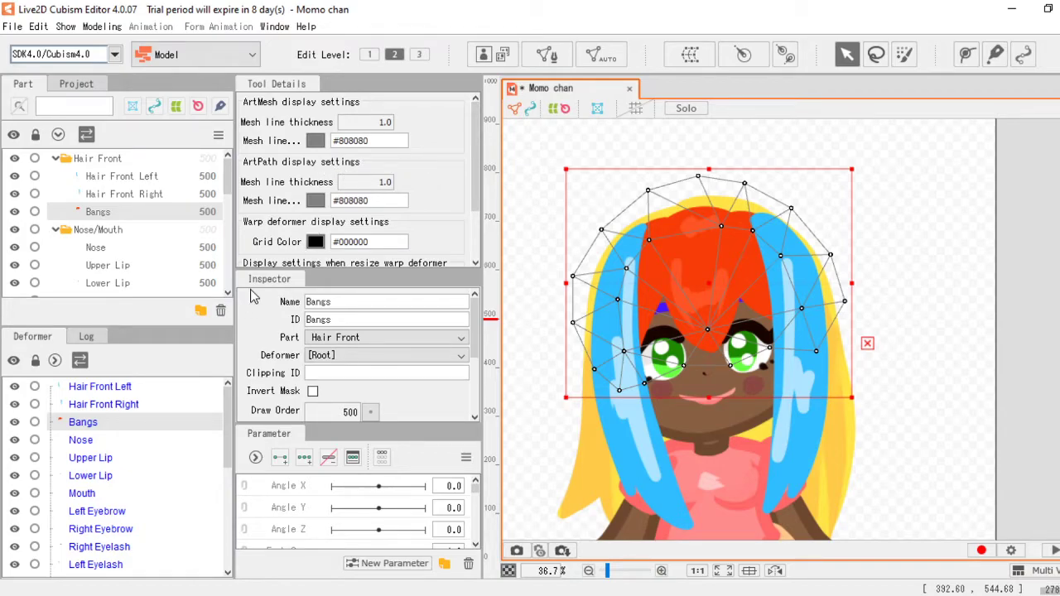
Step: Try adding three-point keys for the Bangs to the Angle X, Angle Y, Angle Z and EyeL Open parameters
{"action": "left_click", "coordinate": [307, 489]}
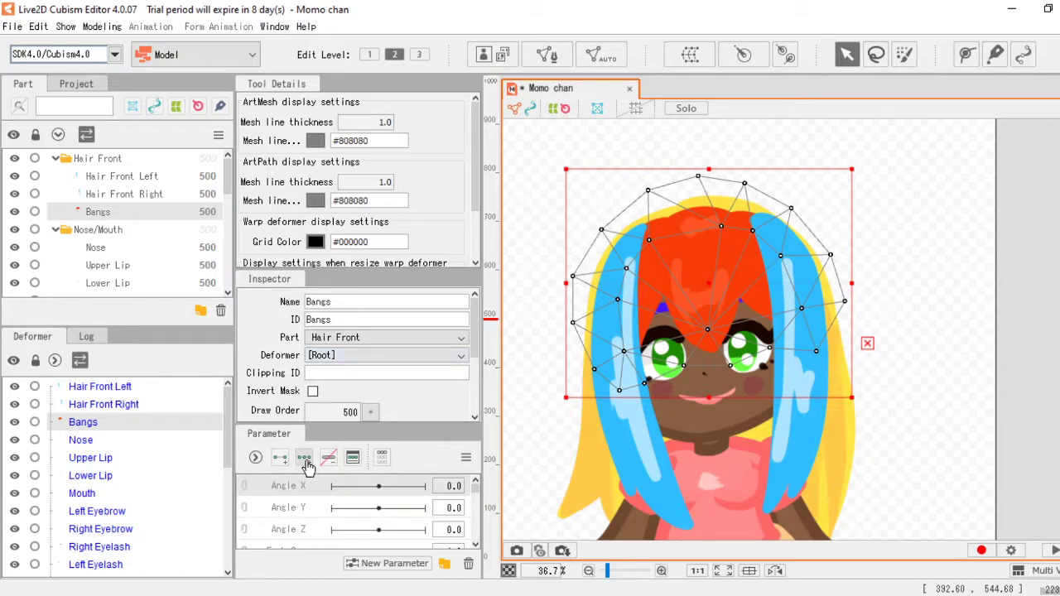
{"action": "left_click", "coordinate": [303, 512]}
{"action": "scroll", "coordinate": [313, 539], "scroll_direction": "down", "scroll_amount": 1}
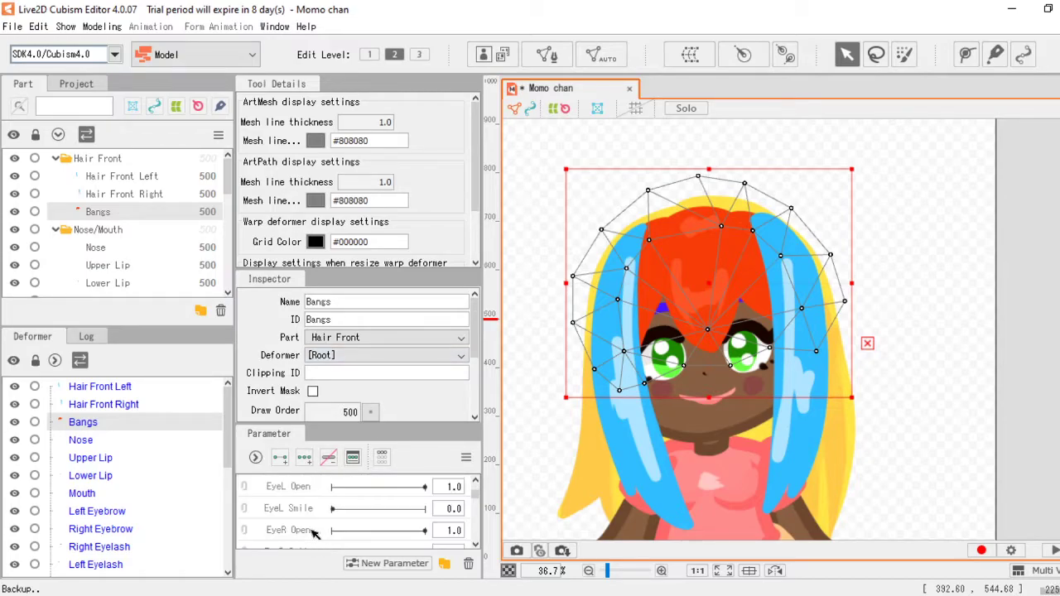
{"action": "left_click", "coordinate": [308, 491]}
{"action": "left_click", "coordinate": [304, 457]}
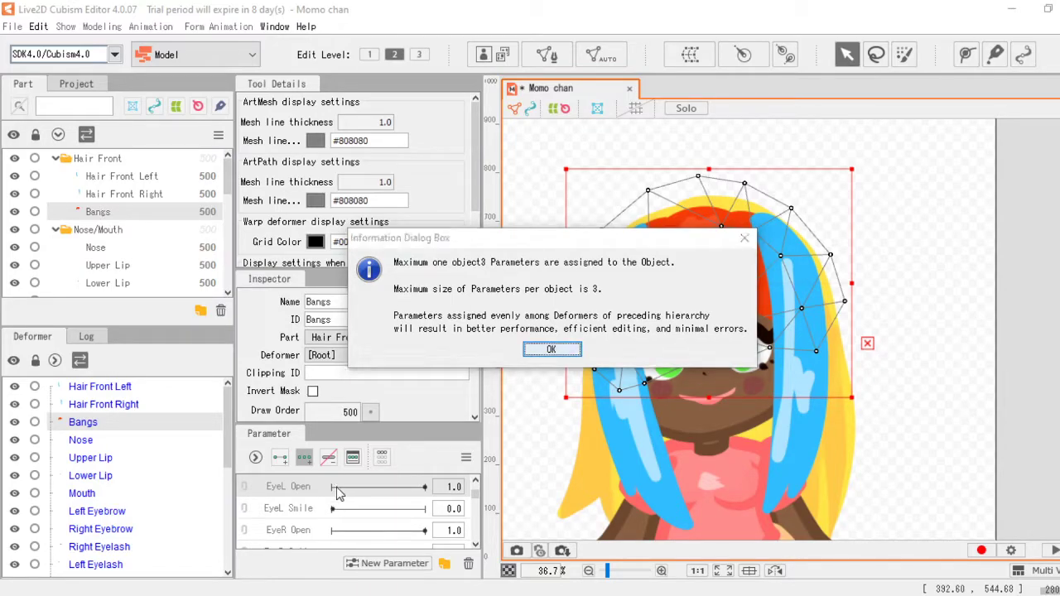
{"action": "left_click", "coordinate": [552, 349]}
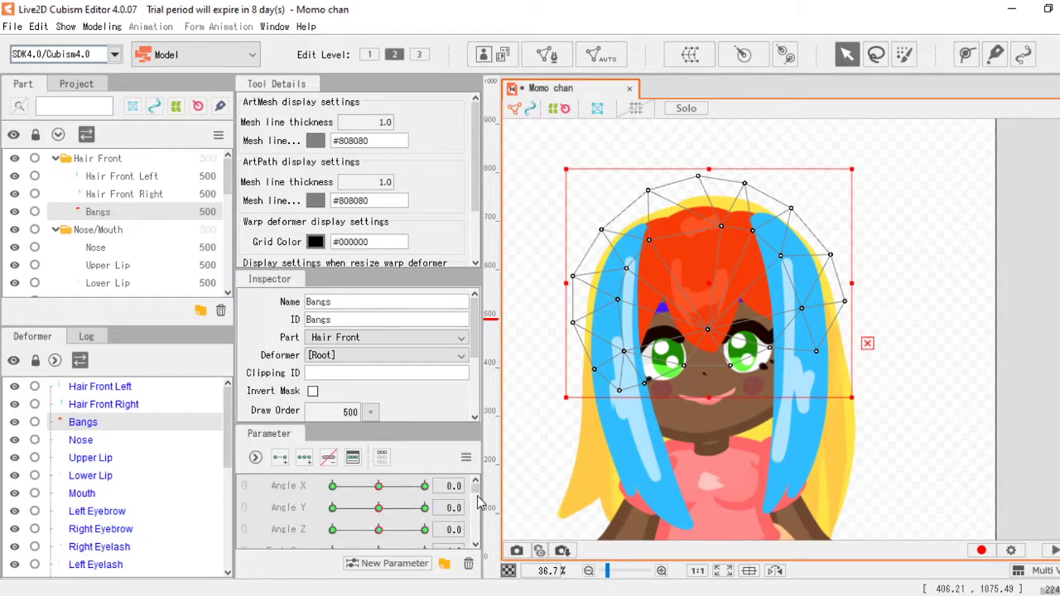
{"action": "left_click_drag", "start_coordinate": [477, 490], "coordinate": [476, 492]}
{"action": "scroll", "coordinate": [476, 490], "scroll_direction": "up", "scroll_amount": 1}
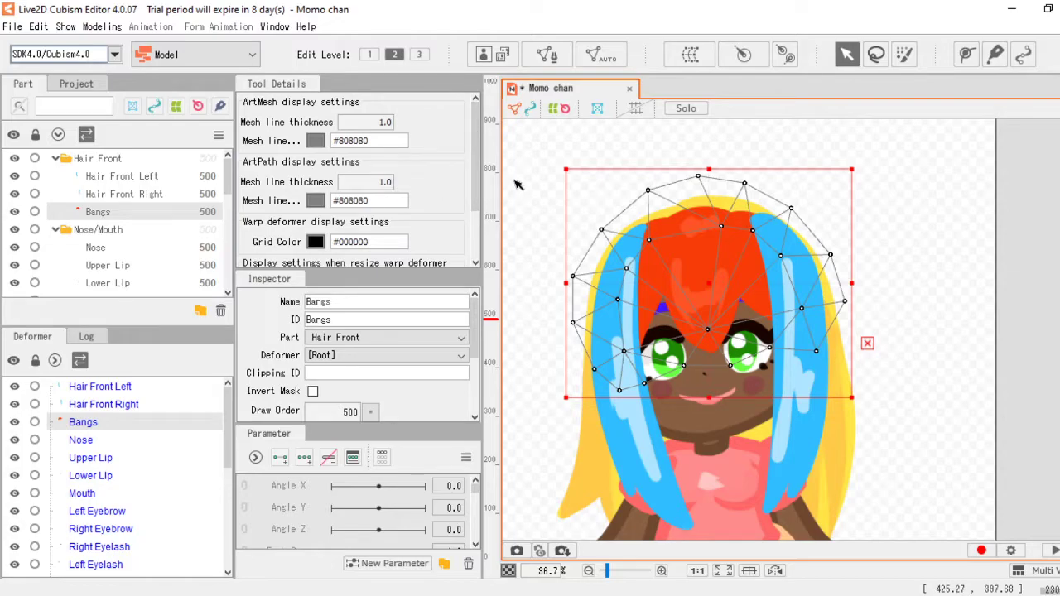
Step: Create a warp deformer named Head in the Root Part as parent of the Head mesh, with 2 x 2 Bezier and 5 x 5 conversion divisions
{"action": "scroll", "coordinate": [137, 228], "scroll_direction": "down", "scroll_amount": 5}
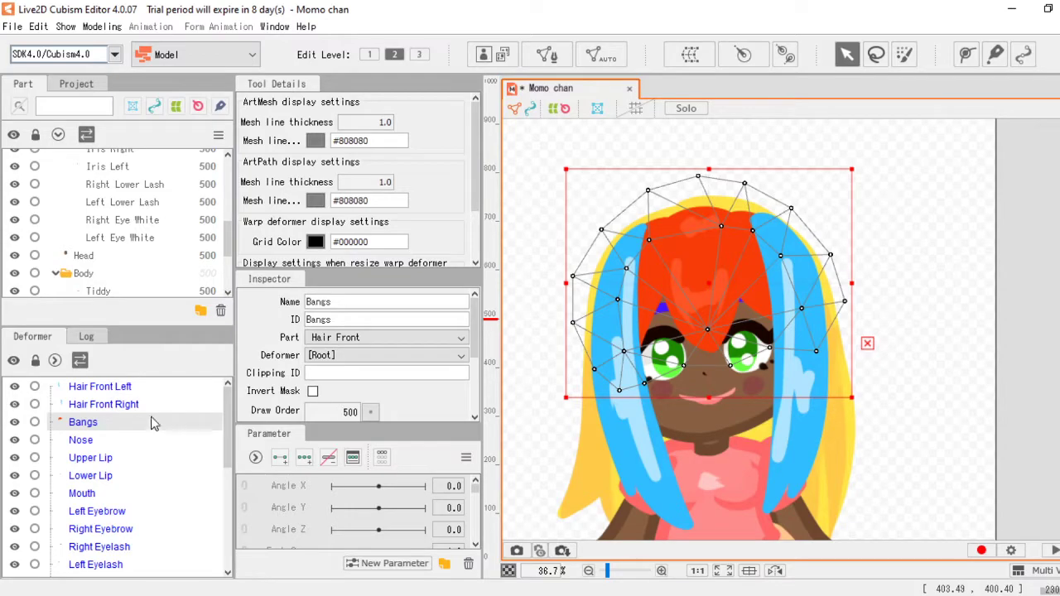
{"action": "scroll", "coordinate": [111, 464], "scroll_direction": "down", "scroll_amount": 5}
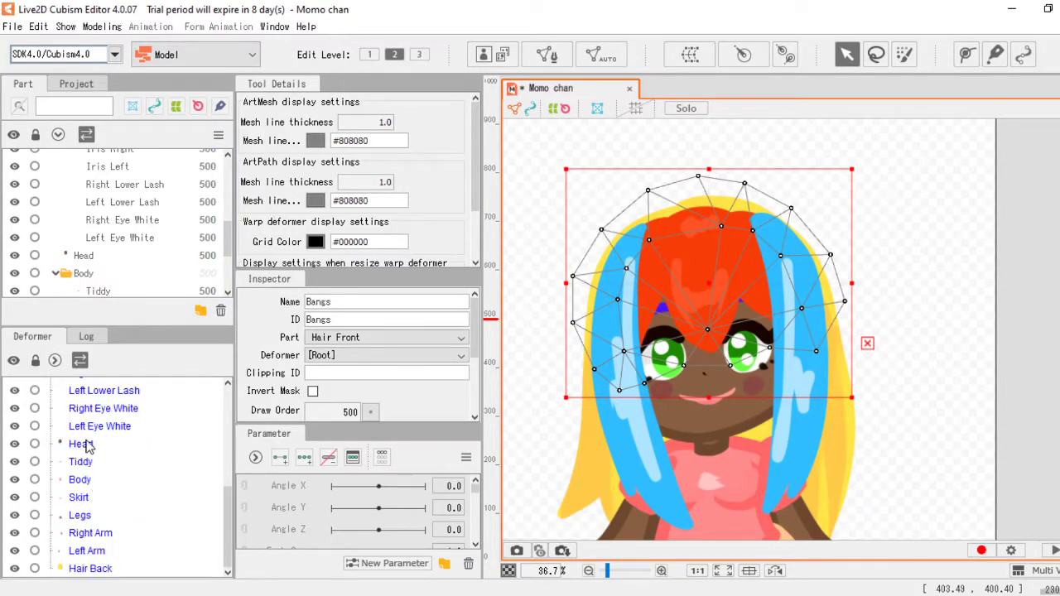
{"action": "left_click", "coordinate": [81, 444]}
{"action": "scroll", "coordinate": [878, 332], "scroll_direction": "down", "scroll_amount": 3}
{"action": "scroll", "coordinate": [882, 381], "scroll_direction": "up", "scroll_amount": 2}
{"action": "scroll", "coordinate": [885, 401], "scroll_direction": "down", "scroll_amount": 1}
{"action": "scroll", "coordinate": [885, 401], "scroll_direction": "up", "scroll_amount": 1}
{"action": "scroll", "coordinate": [885, 397], "scroll_direction": "up", "scroll_amount": 1}
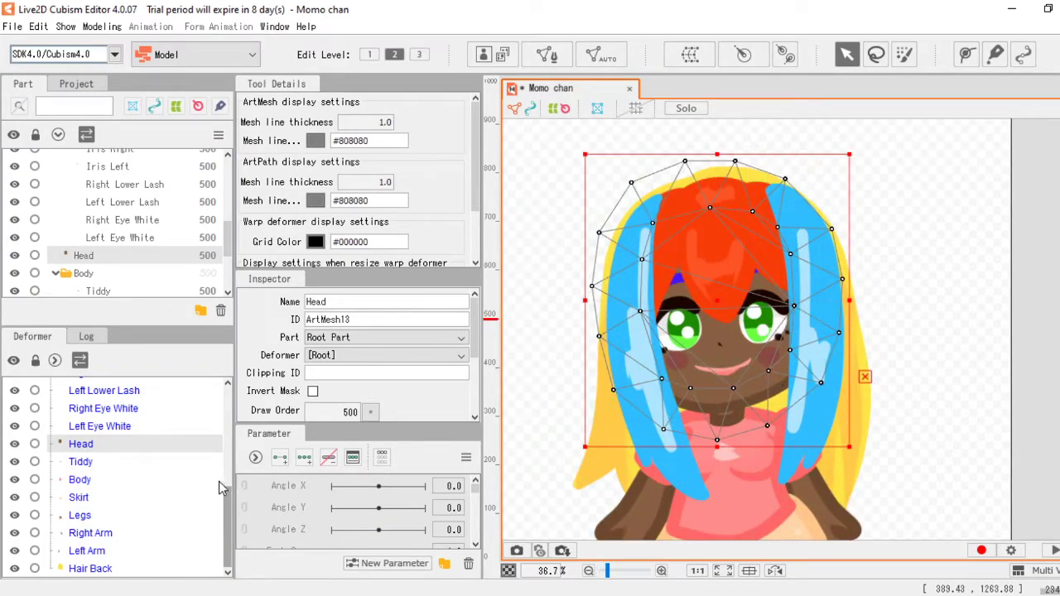
{"action": "left_click", "coordinate": [687, 54]}
{"action": "left_click_drag", "start_coordinate": [399, 260], "coordinate": [313, 260]}
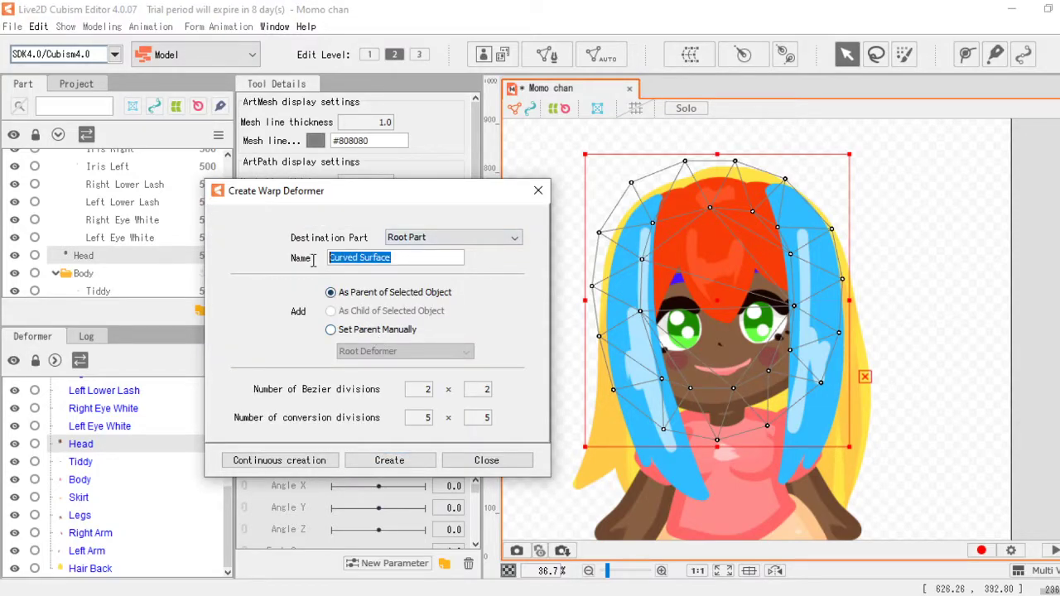
{"action": "type", "text": "Head"}
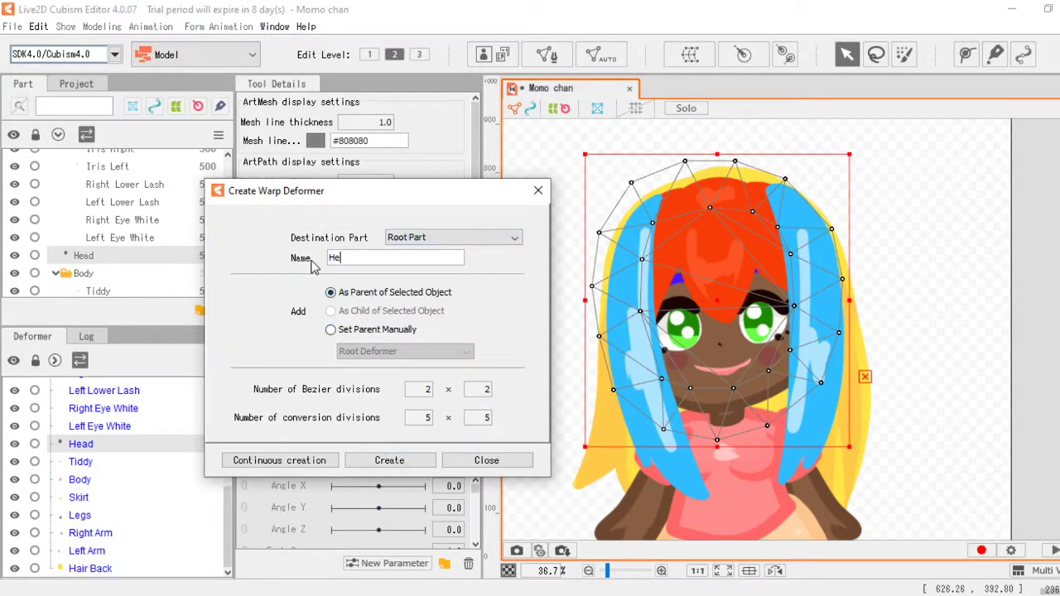
{"action": "left_click", "coordinate": [402, 461]}
Step: Examine how the Head mesh is nested under the Head warp deformer, selecting each of them in the deformer hierarchy
{"action": "left_click", "coordinate": [93, 407]}
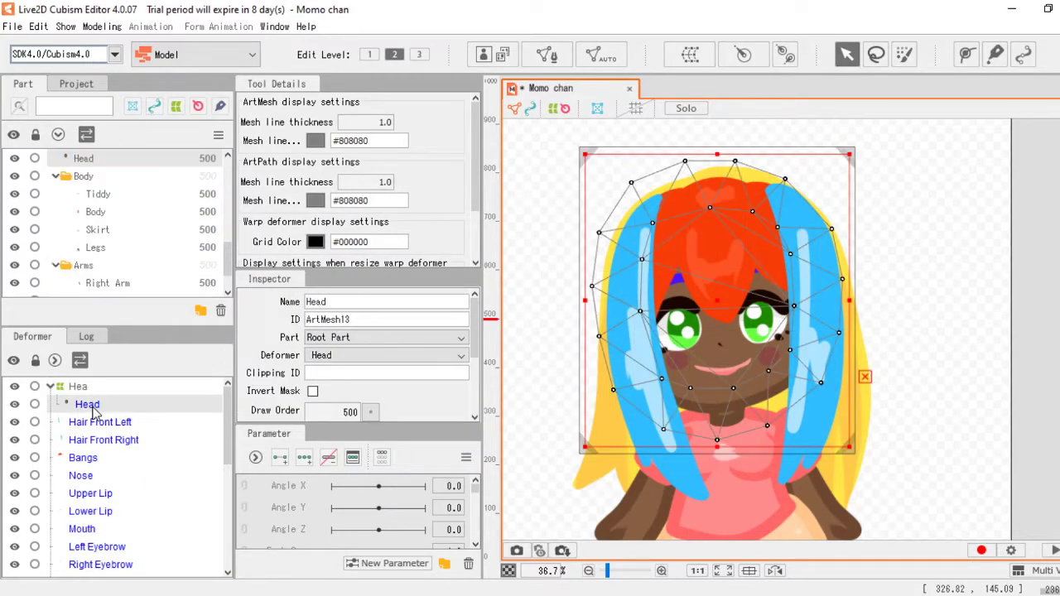
{"action": "left_click", "coordinate": [52, 387]}
{"action": "left_click", "coordinate": [51, 387]}
{"action": "left_click", "coordinate": [51, 387]}
{"action": "left_click", "coordinate": [51, 387]}
{"action": "left_click", "coordinate": [78, 389]}
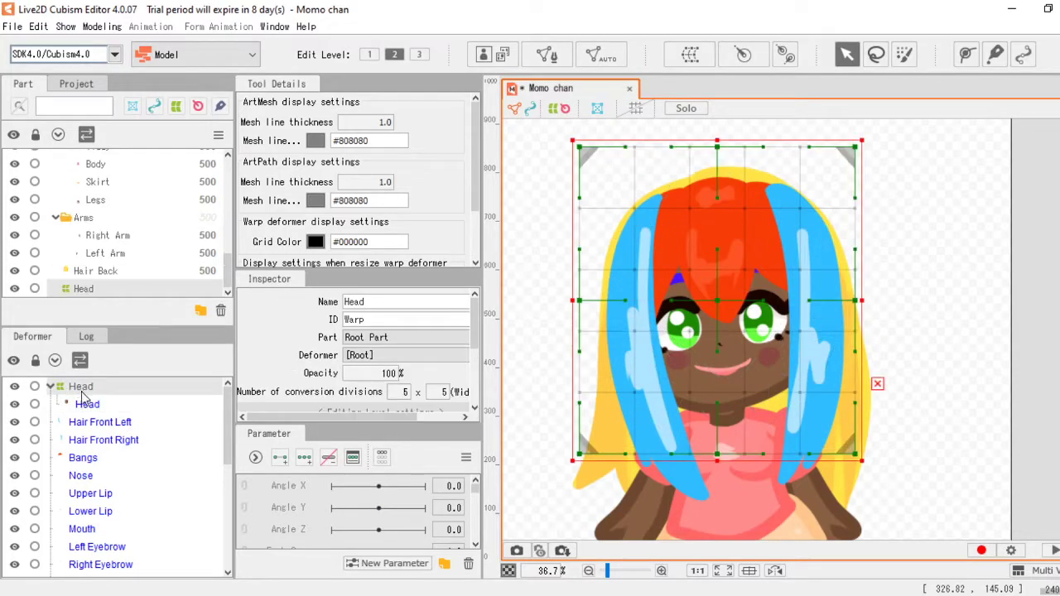
{"action": "left_click", "coordinate": [86, 405]}
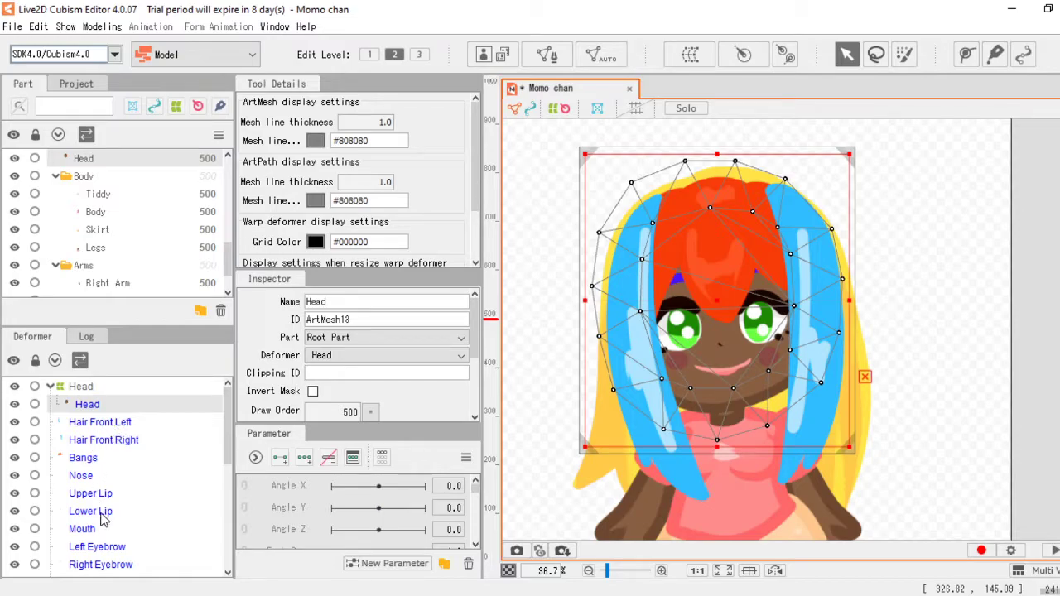
Step: Try nesting Hair Front Left under the Head warp deformer and bending it with the deformer's control points, and undo both
{"action": "left_click_drag", "start_coordinate": [115, 427], "coordinate": [81, 387]}
{"action": "scroll", "coordinate": [670, 298], "scroll_direction": "down", "scroll_amount": 2}
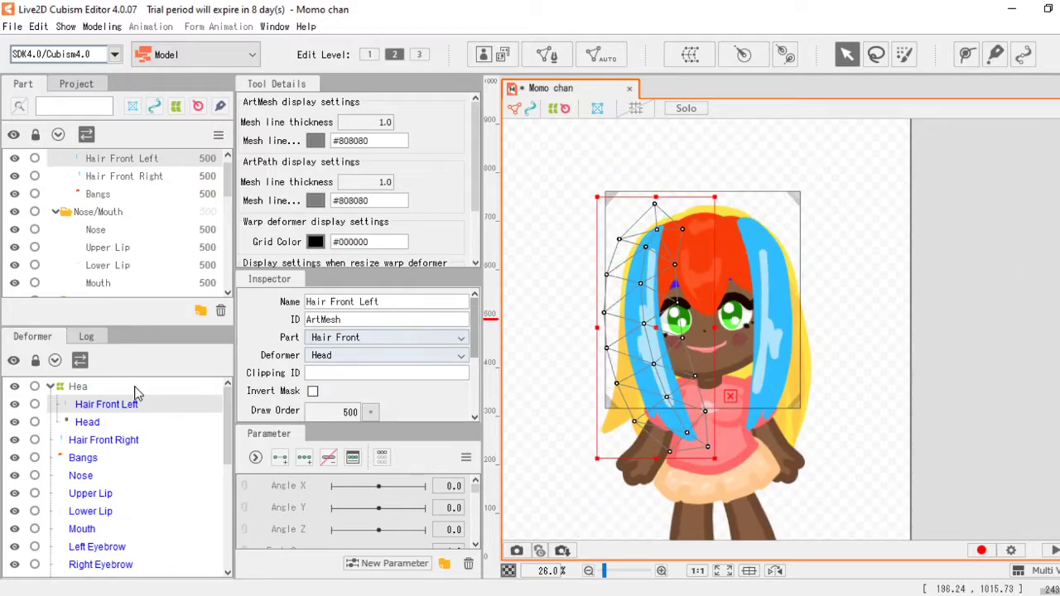
{"action": "left_click", "coordinate": [93, 389]}
{"action": "scroll", "coordinate": [717, 249], "scroll_direction": "up", "scroll_amount": 2}
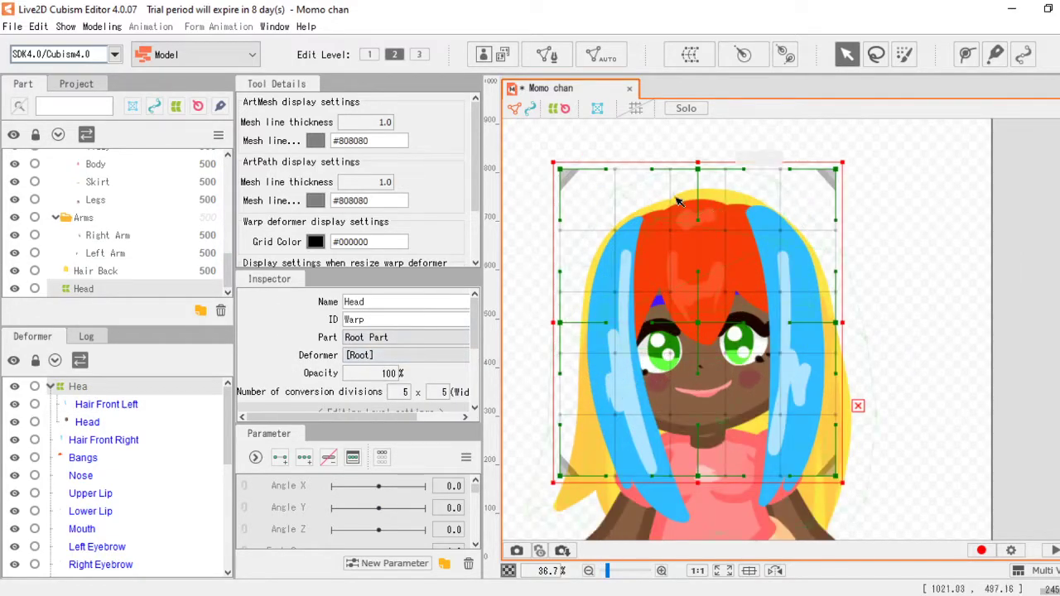
{"action": "left_click_drag", "start_coordinate": [709, 224], "coordinate": [697, 306]}
{"action": "mouse_move", "coordinate": [699, 426]}
{"action": "left_mouse_down"}
{"action": "mouse_move", "coordinate": [572, 407]}
{"action": "mouse_move", "coordinate": [473, 412]}
{"action": "mouse_move", "coordinate": [850, 450]}
{"action": "mouse_move", "coordinate": [928, 438]}
{"action": "mouse_move", "coordinate": [723, 445]}
{"action": "mouse_move", "coordinate": [712, 432]}
{"action": "left_mouse_up"}
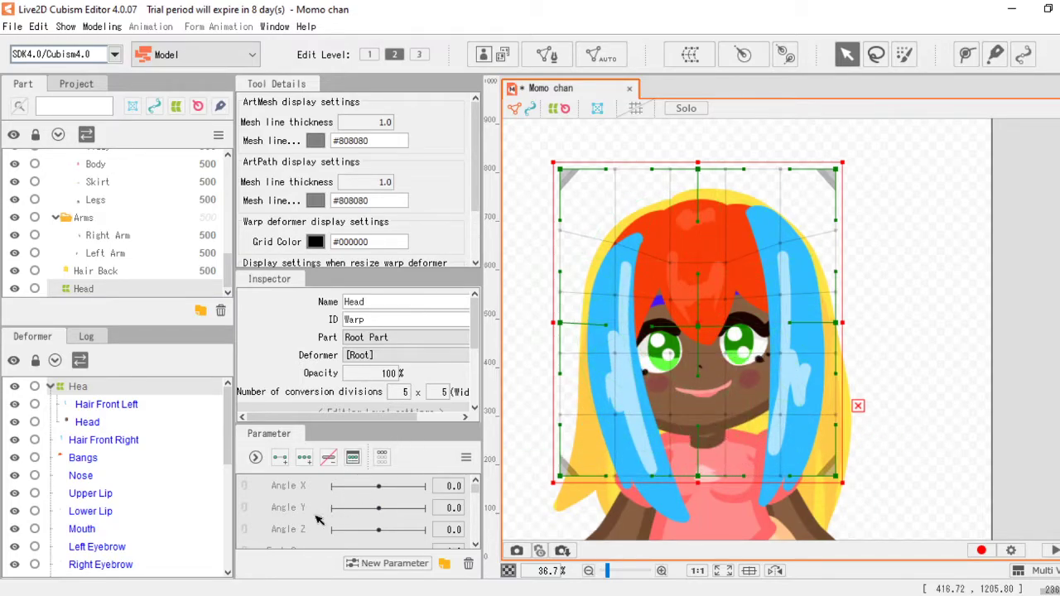
{"action": "left_click", "coordinate": [607, 442]}
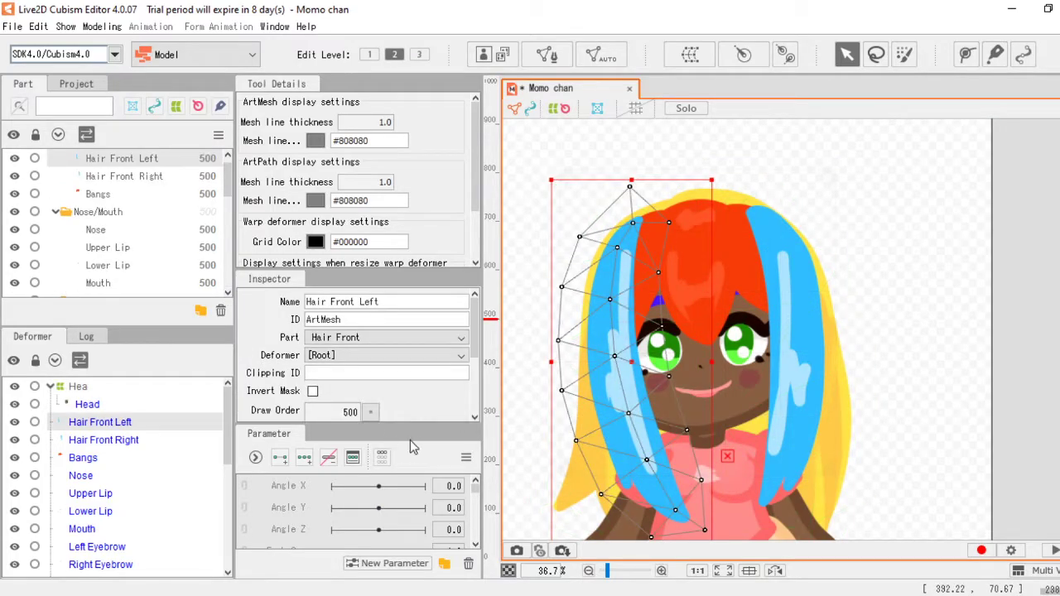
Step: Create a rotation deformer named Head rotation in the Root Part as parent of the Head mesh, inside the Head warp deformer
{"action": "left_click", "coordinate": [91, 405]}
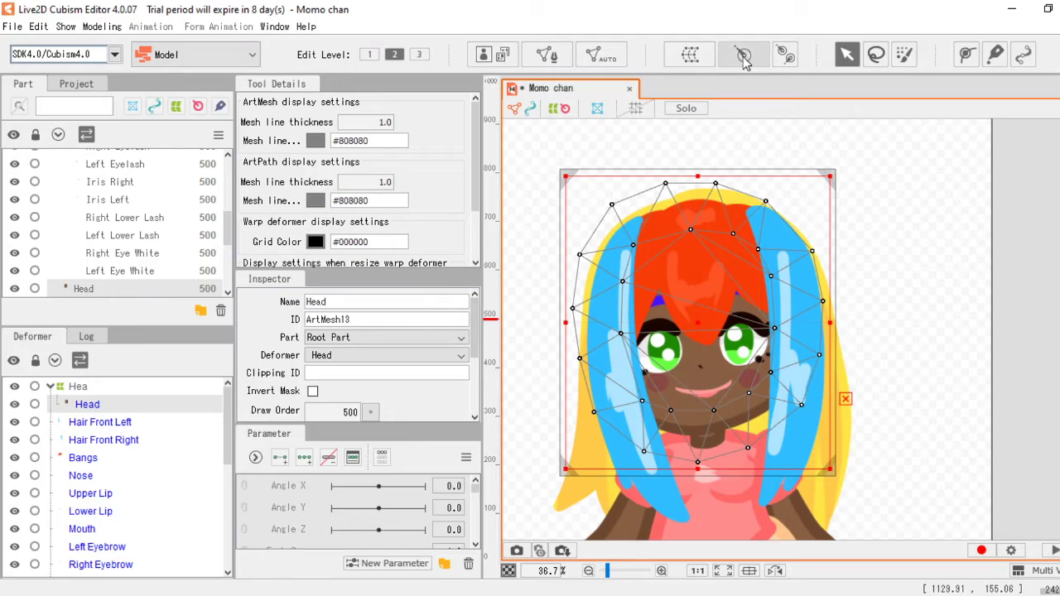
{"action": "left_click", "coordinate": [135, 390]}
{"action": "left_click", "coordinate": [88, 405]}
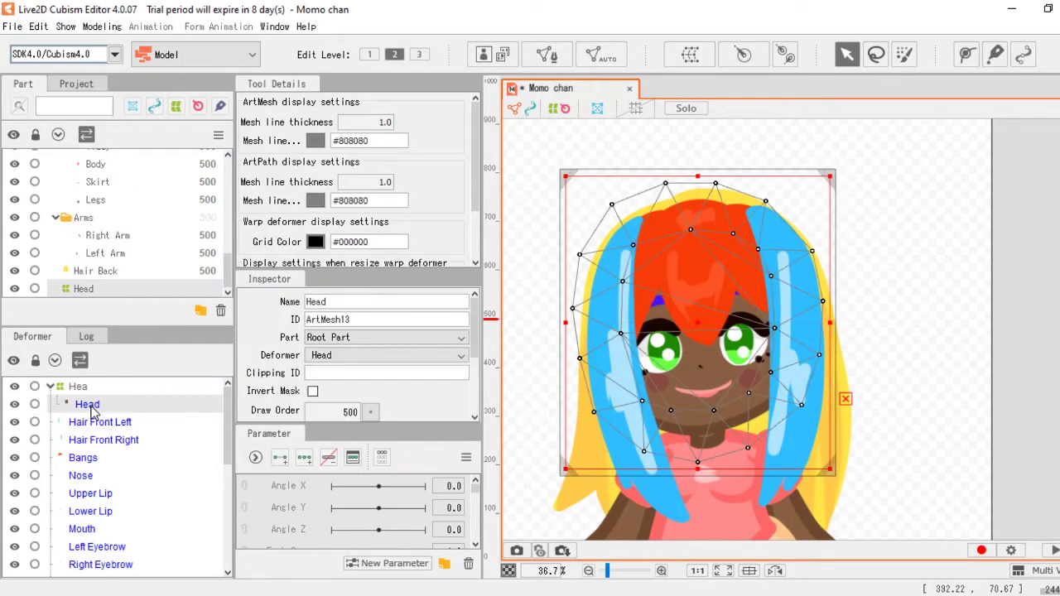
{"action": "left_click", "coordinate": [743, 54]}
{"action": "left_click_drag", "start_coordinate": [695, 371], "coordinate": [618, 377]}
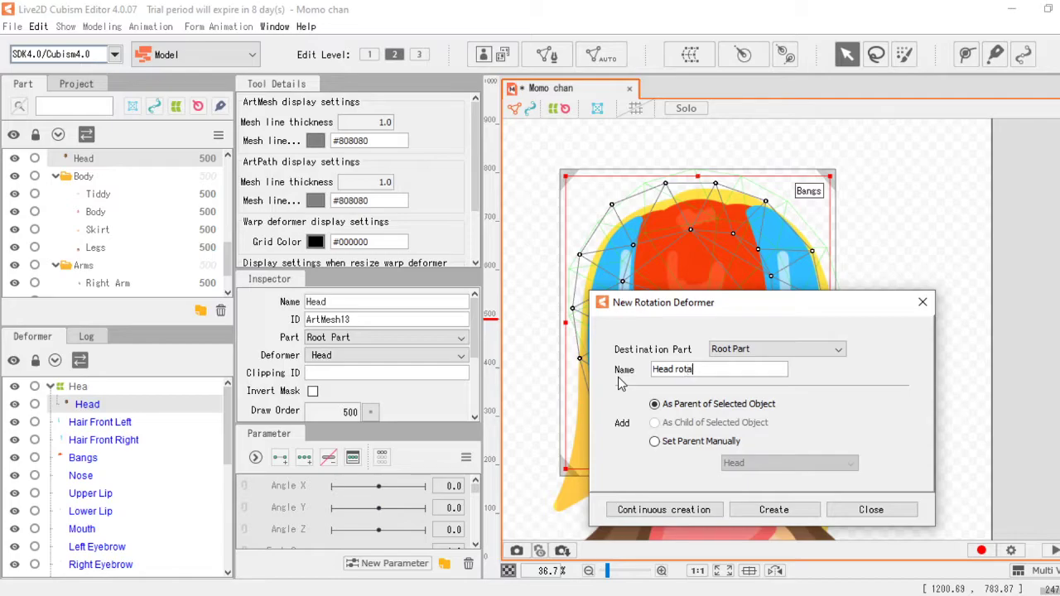
{"action": "left_click", "coordinate": [773, 510]}
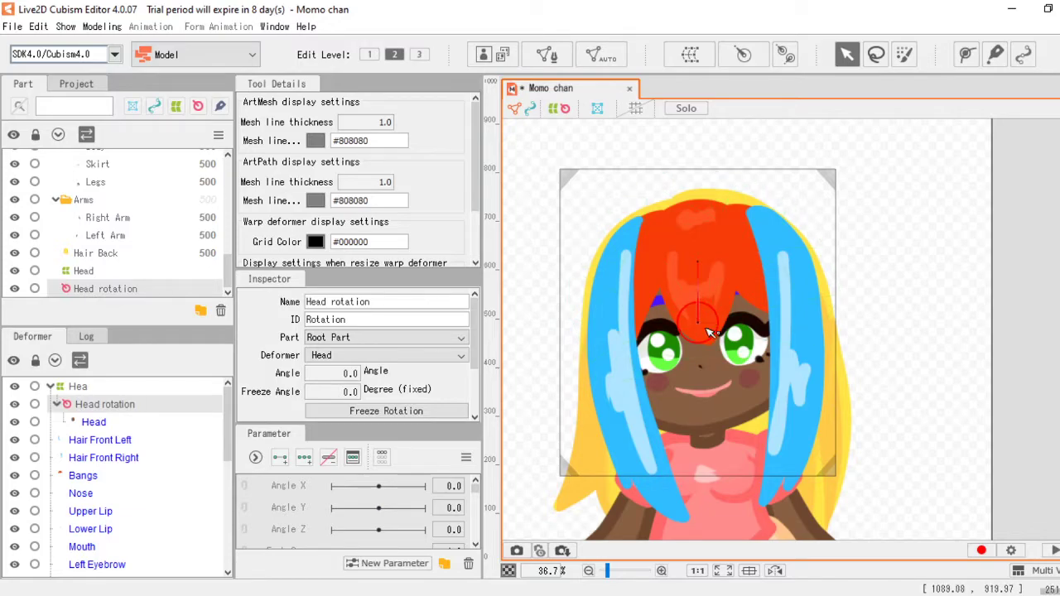
Step: Move the Head rotation pivot down to the neck, test the head's rotation and undo the test
{"action": "left_click_drag", "start_coordinate": [701, 326], "coordinate": [712, 430]}
{"action": "left_click_drag", "start_coordinate": [708, 371], "coordinate": [643, 372]}
{"action": "key", "text": "ctrl+z"}
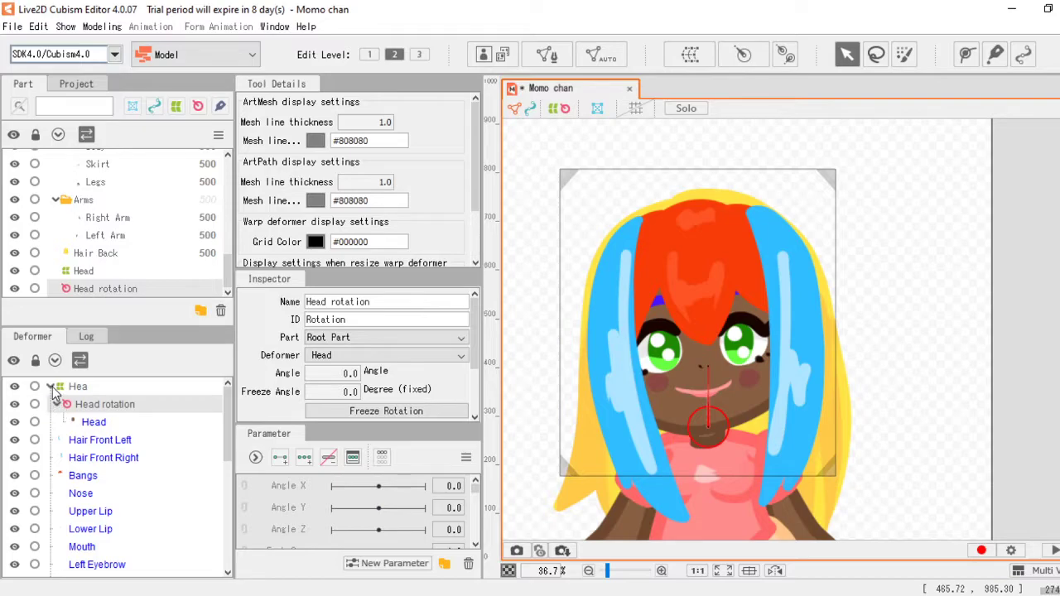
{"action": "left_click", "coordinate": [56, 405]}
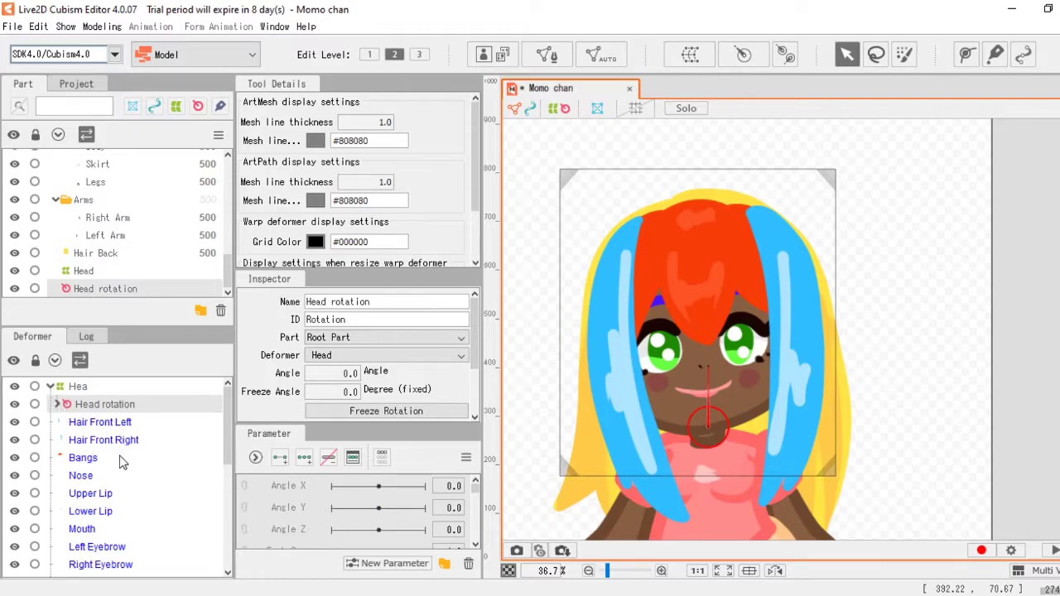
Step: Create a warp deformer named Warp Deformer of Body as parent of the Body mesh, with 2 x 2 Bezier and 5 x 5 conversion divisions
{"action": "scroll", "coordinate": [120, 481], "scroll_direction": "down", "scroll_amount": 5}
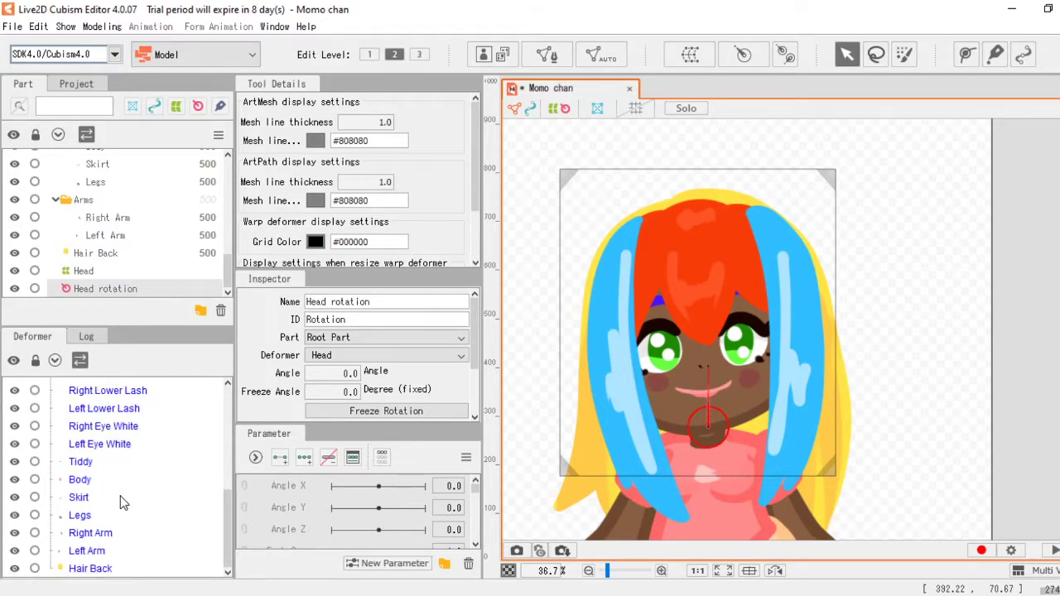
{"action": "left_click", "coordinate": [81, 481]}
{"action": "scroll", "coordinate": [705, 308], "scroll_direction": "down", "scroll_amount": 3}
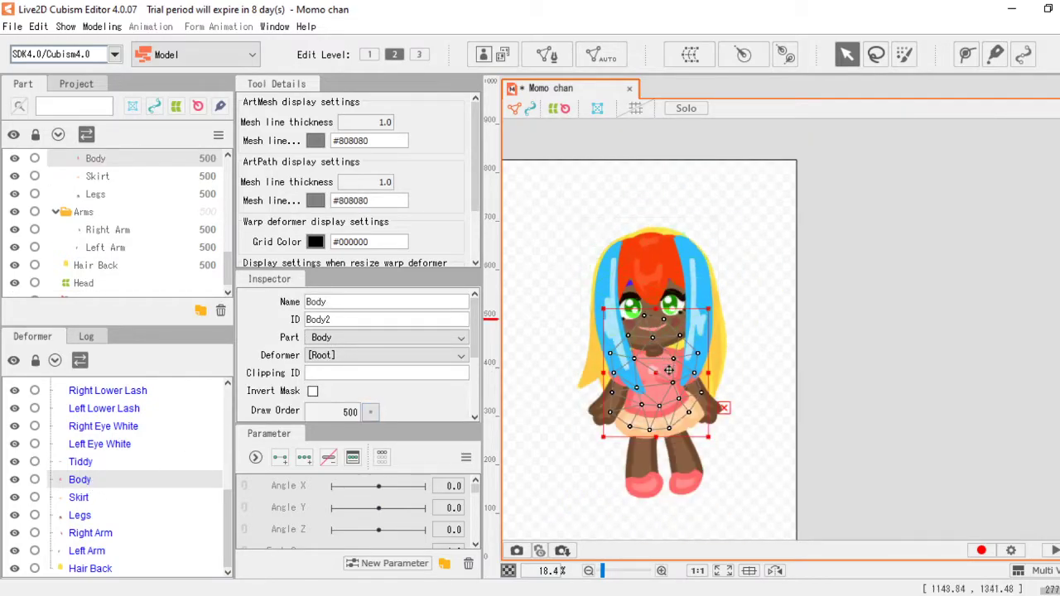
{"action": "scroll", "coordinate": [665, 372], "scroll_direction": "up", "scroll_amount": 2}
{"action": "scroll", "coordinate": [665, 373], "scroll_direction": "up", "scroll_amount": 2}
{"action": "left_click", "coordinate": [699, 57]}
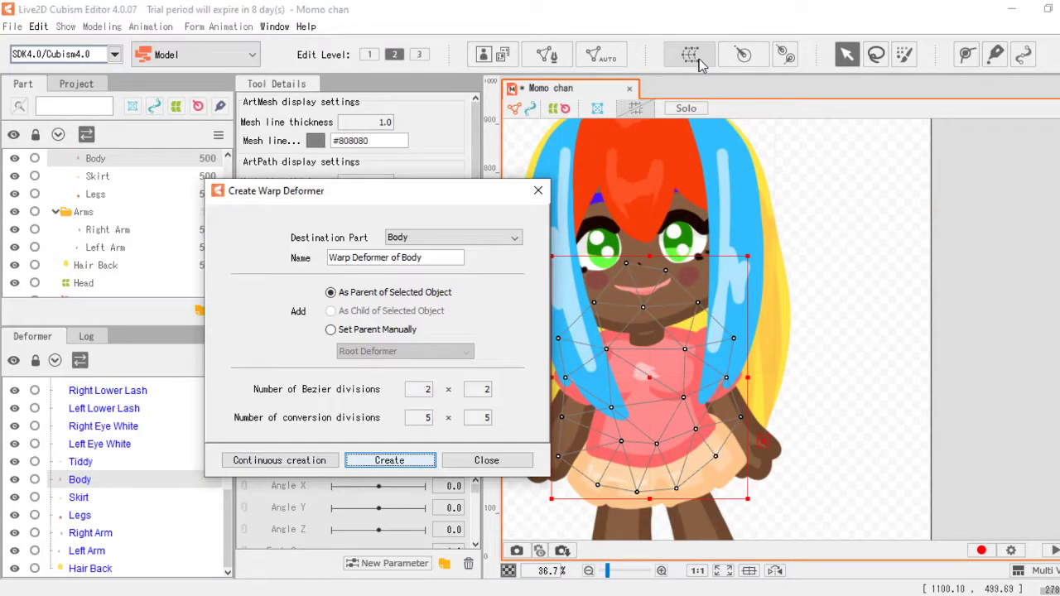
{"action": "left_click", "coordinate": [389, 460]}
Step: Create a rotation deformer named Body Rotation in the Body part as parent of the Body mesh, inside its warp deformer
{"action": "left_click", "coordinate": [86, 406]}
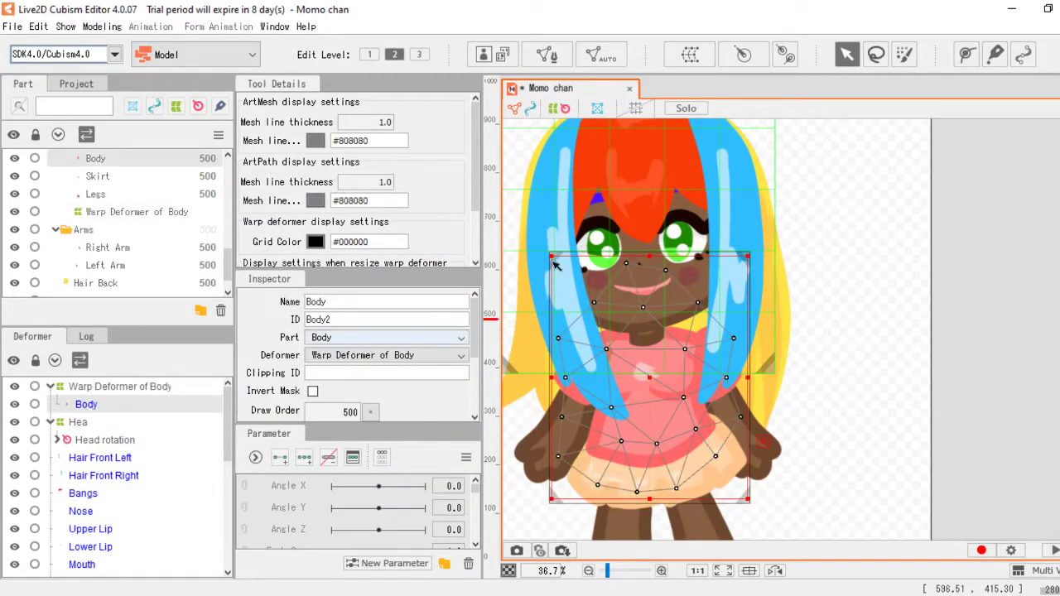
{"action": "left_click", "coordinate": [743, 55]}
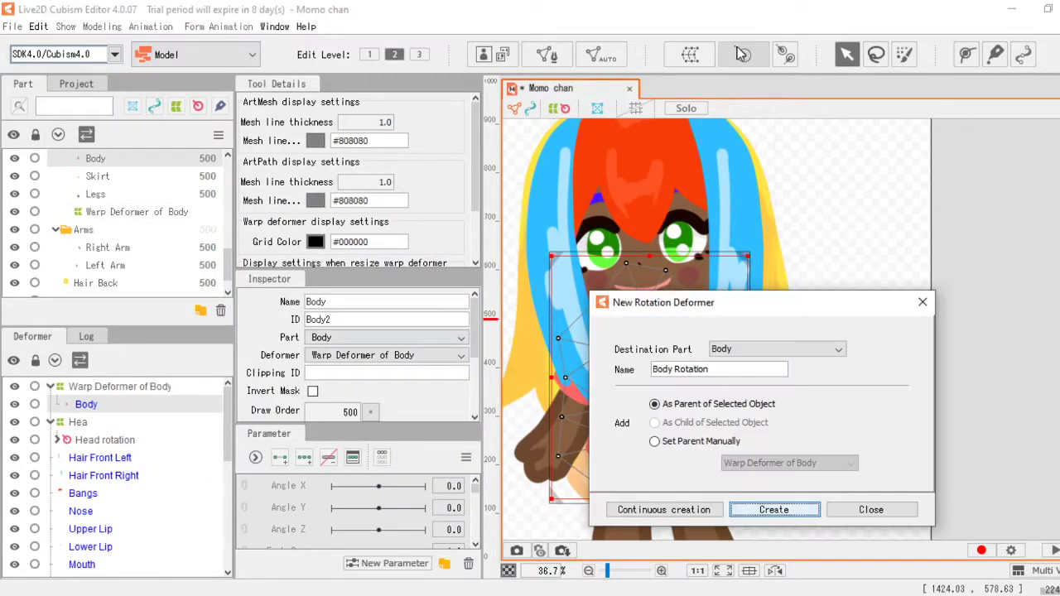
{"action": "left_click", "coordinate": [773, 510]}
Step: Move the Body Rotation pivot down to the waist, test the body's rotation and undo the test
{"action": "left_click_drag", "start_coordinate": [654, 382], "coordinate": [659, 443]}
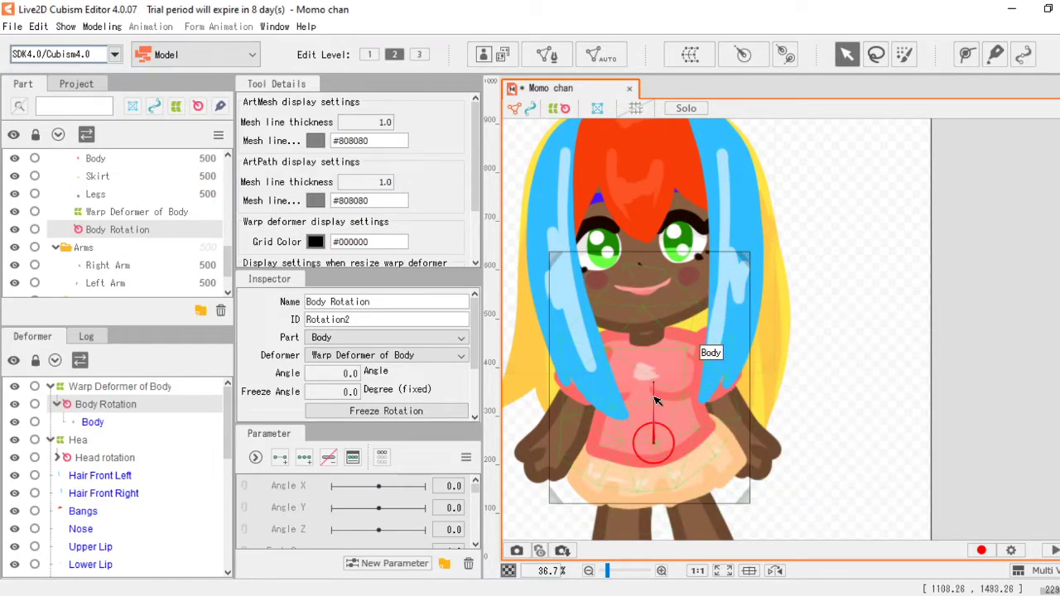
{"action": "mouse_move", "coordinate": [653, 381]}
{"action": "left_mouse_down"}
{"action": "mouse_move", "coordinate": [611, 378]}
{"action": "mouse_move", "coordinate": [601, 385]}
{"action": "mouse_move", "coordinate": [629, 373]}
{"action": "mouse_move", "coordinate": [567, 430]}
{"action": "mouse_move", "coordinate": [628, 371]}
{"action": "mouse_move", "coordinate": [698, 367]}
{"action": "mouse_move", "coordinate": [644, 377]}
{"action": "mouse_move", "coordinate": [658, 377]}
{"action": "left_mouse_up"}
{"action": "key", "text": "ctrl+z"}
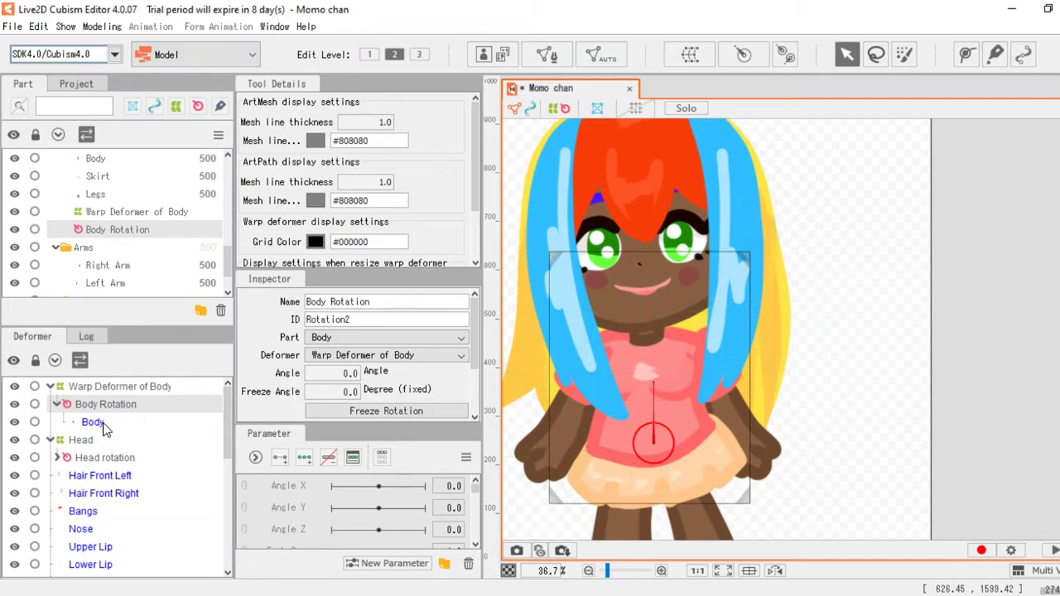
Step: Nest the Head warp deformer, with its Head rotation deformer, inside the Body Rotation deformer
{"action": "left_click", "coordinate": [91, 424]}
{"action": "left_click", "coordinate": [91, 406]}
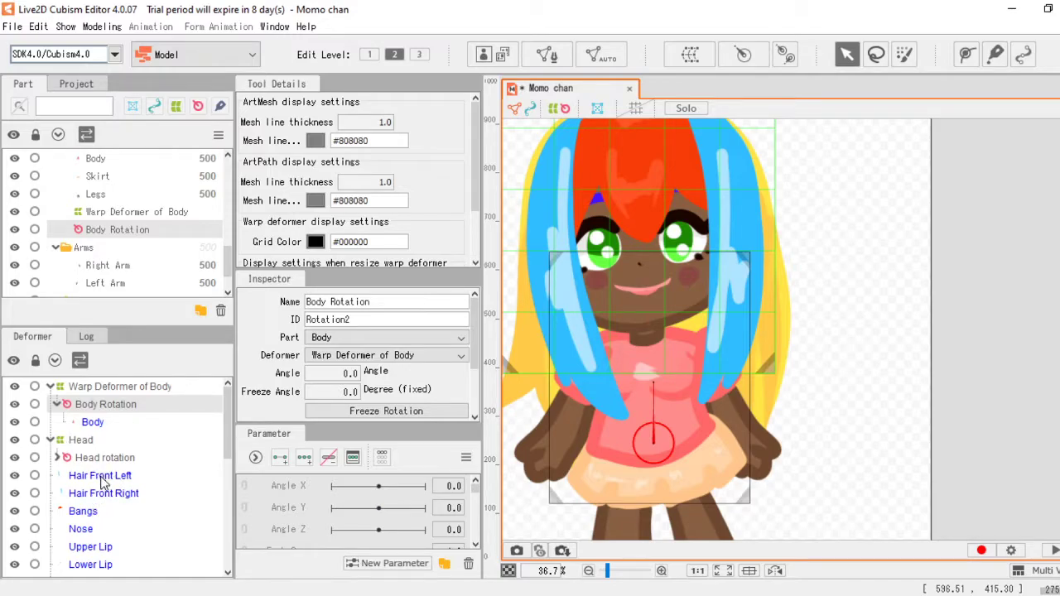
{"action": "left_click_drag", "start_coordinate": [76, 442], "coordinate": [97, 431]}
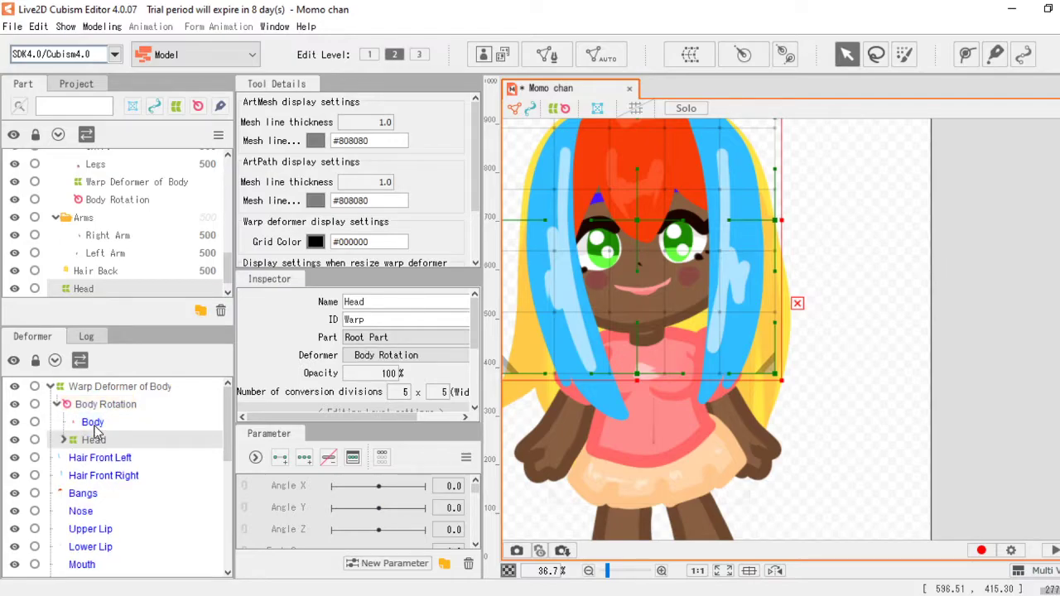
Step: Test the Body Rotation deformer with the Head deformer nested inside it, and undo the test
{"action": "scroll", "coordinate": [452, 367], "scroll_direction": "down", "scroll_amount": 2}
{"action": "scroll", "coordinate": [619, 364], "scroll_direction": "down", "scroll_amount": 2}
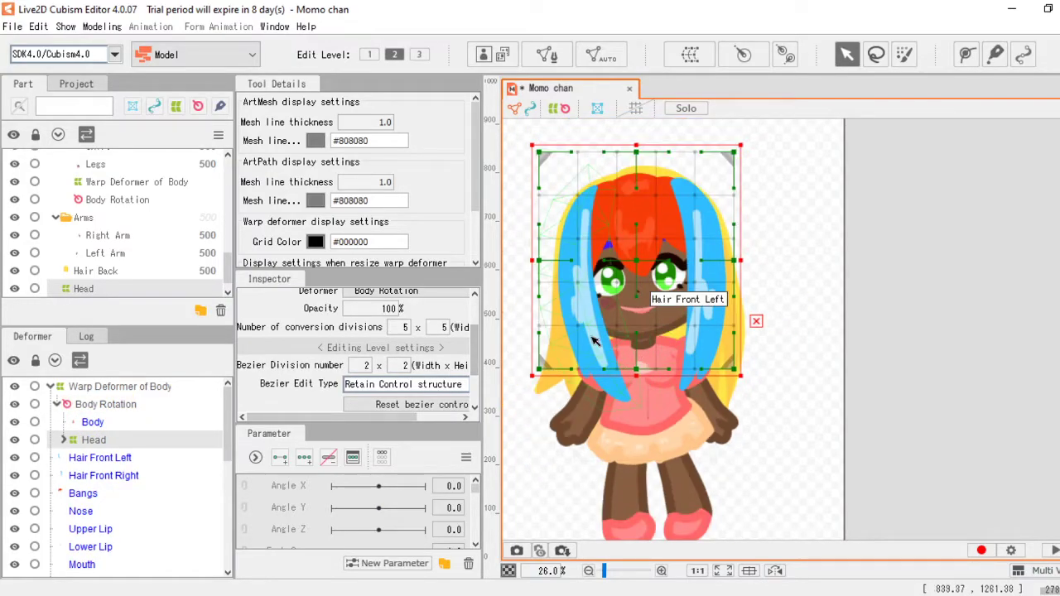
{"action": "scroll", "coordinate": [589, 336], "scroll_direction": "up", "scroll_amount": 2}
{"action": "left_click", "coordinate": [105, 405]}
{"action": "scroll", "coordinate": [638, 368], "scroll_direction": "down", "scroll_amount": 2}
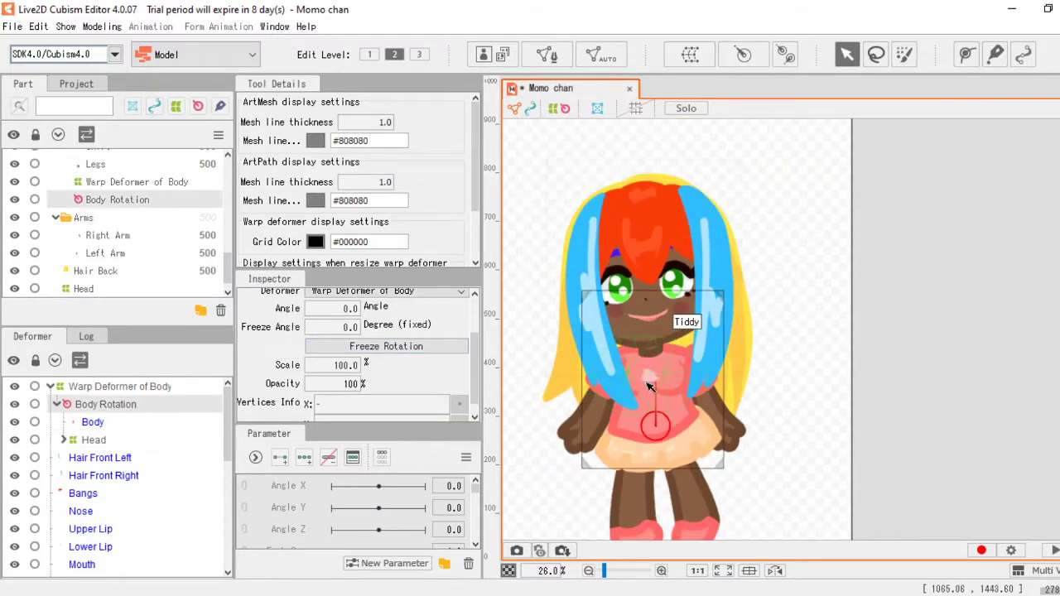
{"action": "mouse_move", "coordinate": [654, 384]}
{"action": "left_mouse_down"}
{"action": "mouse_move", "coordinate": [629, 366]}
{"action": "mouse_move", "coordinate": [606, 387]}
{"action": "mouse_move", "coordinate": [688, 374]}
{"action": "mouse_move", "coordinate": [651, 364]}
{"action": "left_mouse_up"}
{"action": "key", "text": "ctrl+z"}
{"action": "scroll", "coordinate": [621, 322], "scroll_direction": "up", "scroll_amount": 2}
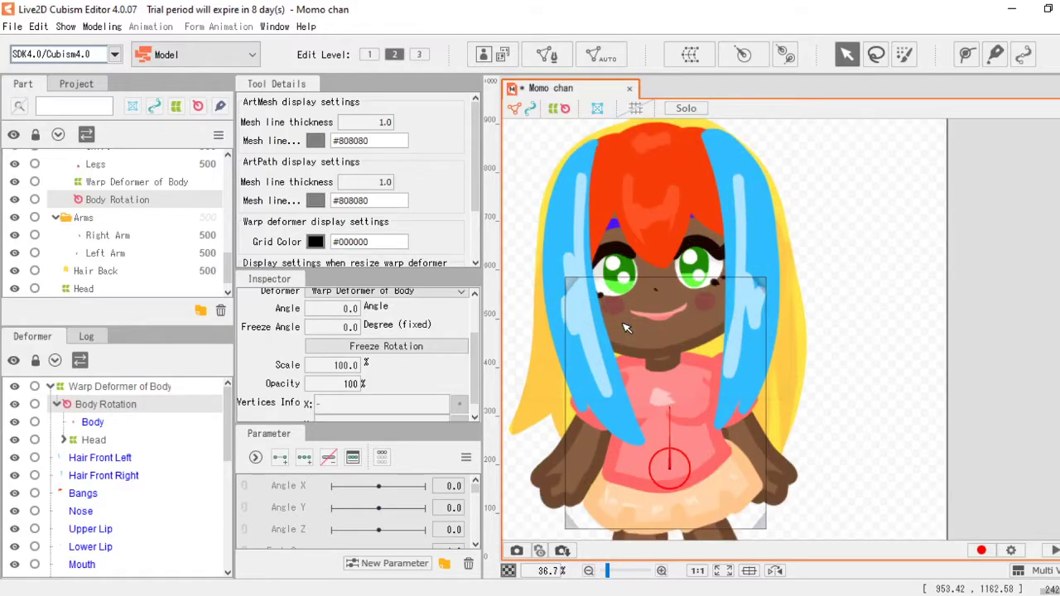
Step: Nest the front hair, bangs, nose, mouth, eyebrow, eye and Head meshes inside the Head rotation deformer
{"action": "left_click", "coordinate": [100, 458]}
{"action": "left_click", "coordinate": [64, 440]}
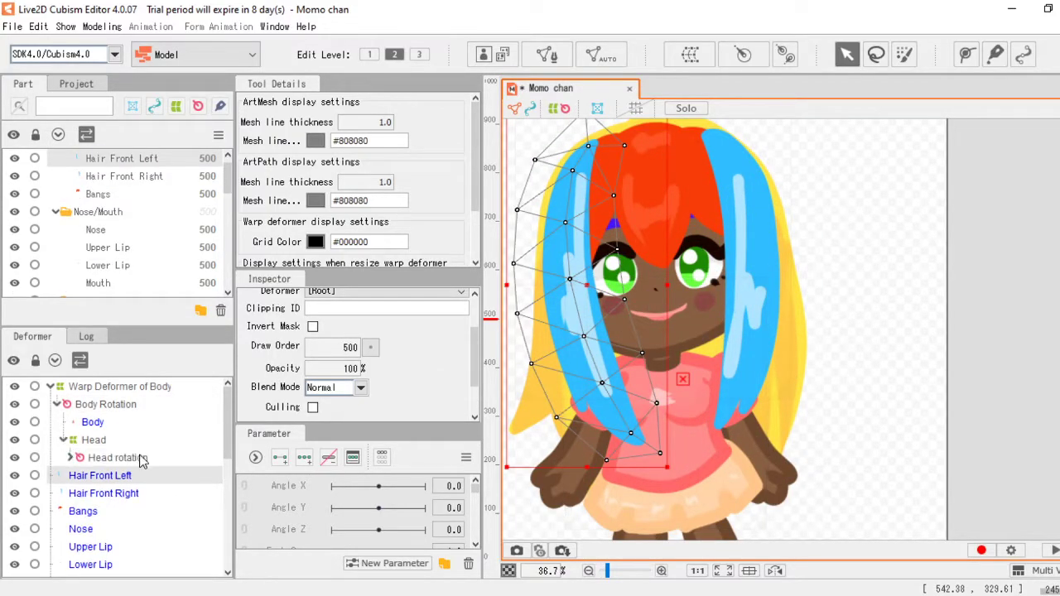
{"action": "scroll", "coordinate": [141, 461], "scroll_direction": "down", "scroll_amount": 2}
{"action": "scroll", "coordinate": [229, 424], "scroll_direction": "up", "scroll_amount": 1}
{"action": "scroll", "coordinate": [230, 424], "scroll_direction": "up", "scroll_amount": 1}
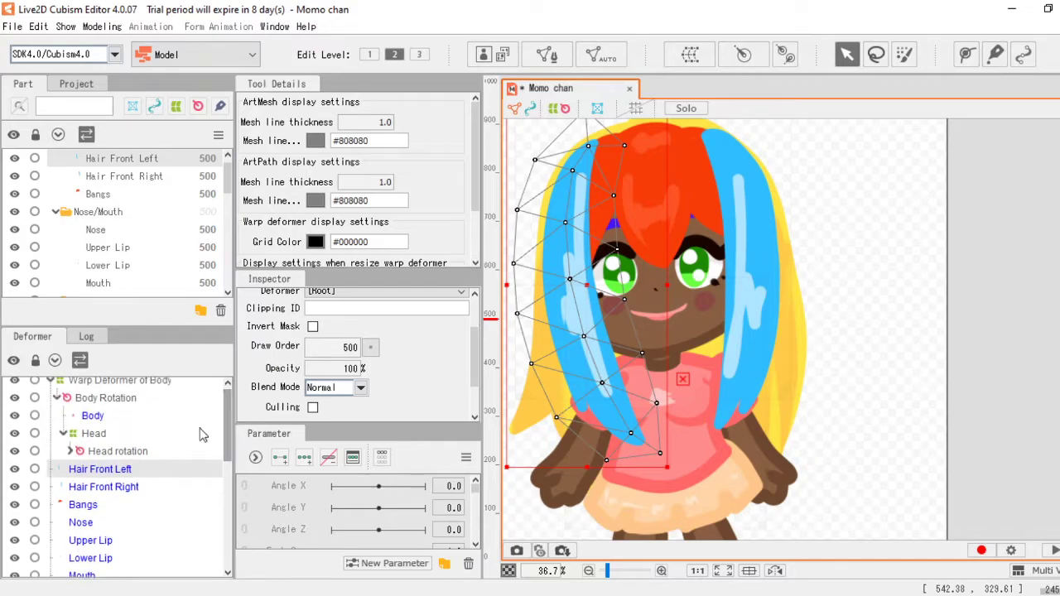
{"action": "mouse_move", "coordinate": [118, 474]}
{"action": "left_mouse_down"}
{"action": "mouse_move", "coordinate": [120, 458]}
{"action": "mouse_move", "coordinate": [114, 474]}
{"action": "mouse_move", "coordinate": [129, 469]}
{"action": "mouse_move", "coordinate": [121, 460]}
{"action": "mouse_move", "coordinate": [93, 470]}
{"action": "mouse_move", "coordinate": [108, 454]}
{"action": "mouse_move", "coordinate": [120, 470]}
{"action": "left_mouse_up"}
{"action": "left_click_drag", "start_coordinate": [116, 474], "coordinate": [114, 461]}
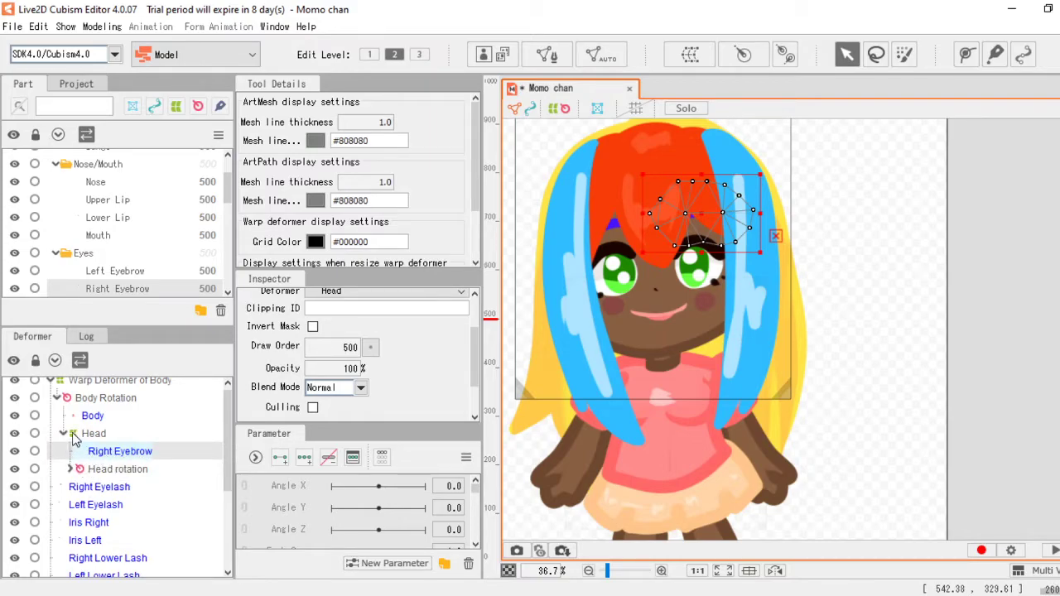
{"action": "left_click_drag", "start_coordinate": [106, 460], "coordinate": [101, 417]}
{"action": "left_click", "coordinate": [104, 472]}
{"action": "left_click", "coordinate": [112, 473]}
{"action": "left_click", "coordinate": [113, 478]}
Step: Nest the Tiddy, Skirt, Legs, Right Arm and Left Arm meshes inside Body Rotation, and the Hair Back mesh inside Head rotation
{"action": "left_click", "coordinate": [92, 479]}
{"action": "left_click_drag", "start_coordinate": [81, 497], "coordinate": [97, 425]}
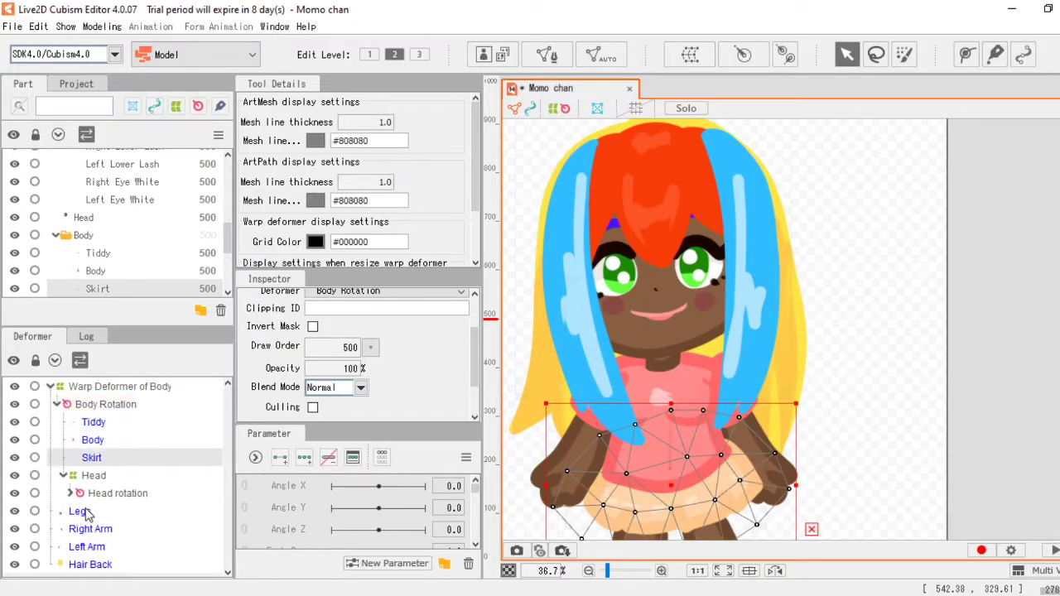
{"action": "left_click_drag", "start_coordinate": [83, 516], "coordinate": [106, 417]}
{"action": "left_click_drag", "start_coordinate": [87, 537], "coordinate": [88, 503]}
{"action": "left_click_drag", "start_coordinate": [83, 557], "coordinate": [99, 513]}
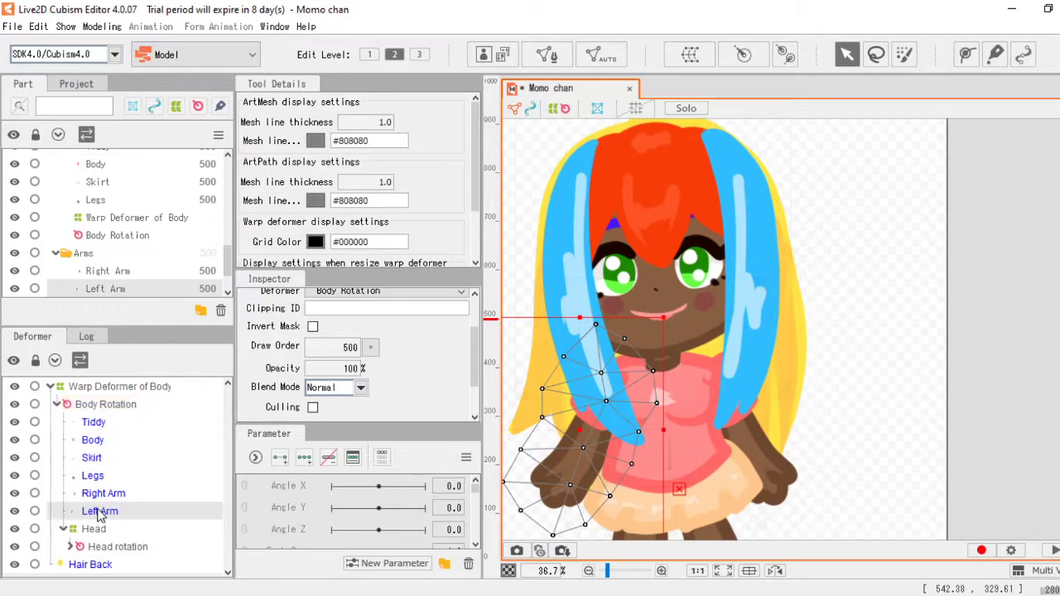
{"action": "left_click_drag", "start_coordinate": [93, 570], "coordinate": [98, 549]}
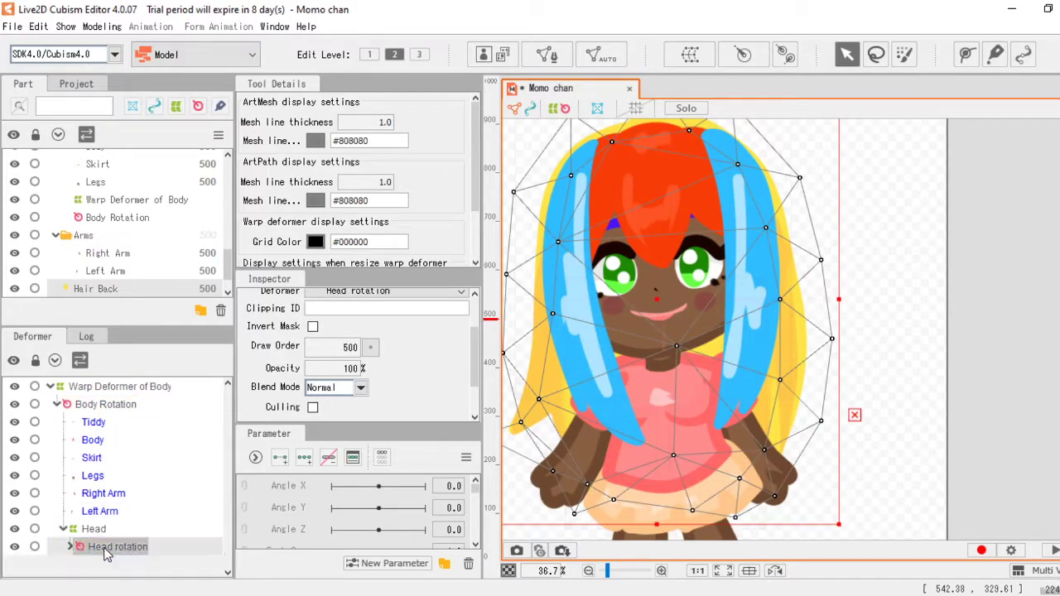
Step: Test the body by pulling a control point of its warp deformer and turning Body Rotation, undoing each test
{"action": "left_click", "coordinate": [56, 405]}
{"action": "left_click", "coordinate": [96, 388]}
{"action": "scroll", "coordinate": [696, 315], "scroll_direction": "down", "scroll_amount": 2}
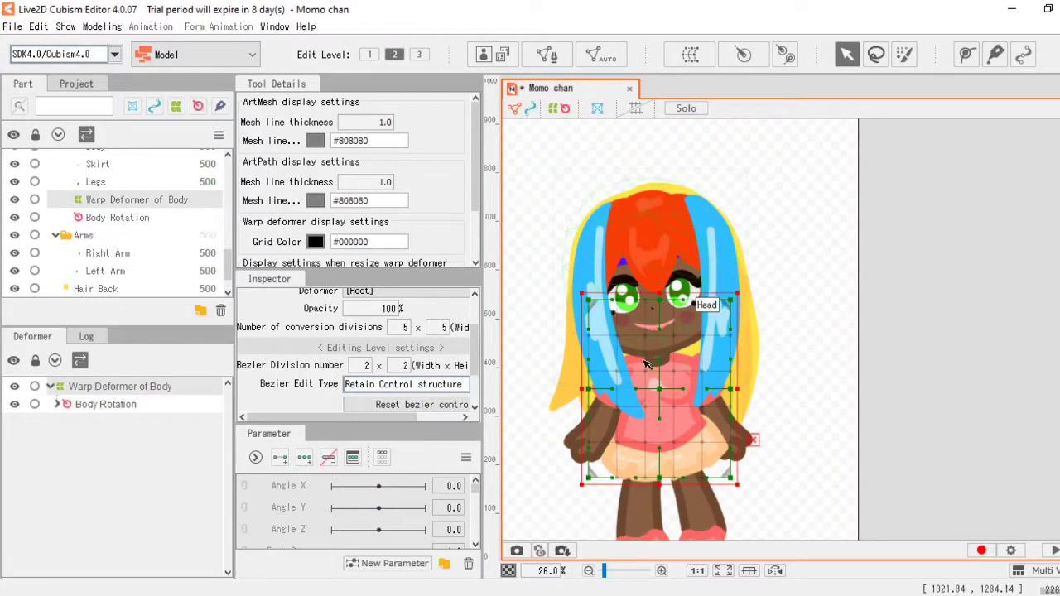
{"action": "left_click_drag", "start_coordinate": [591, 388], "coordinate": [563, 354]}
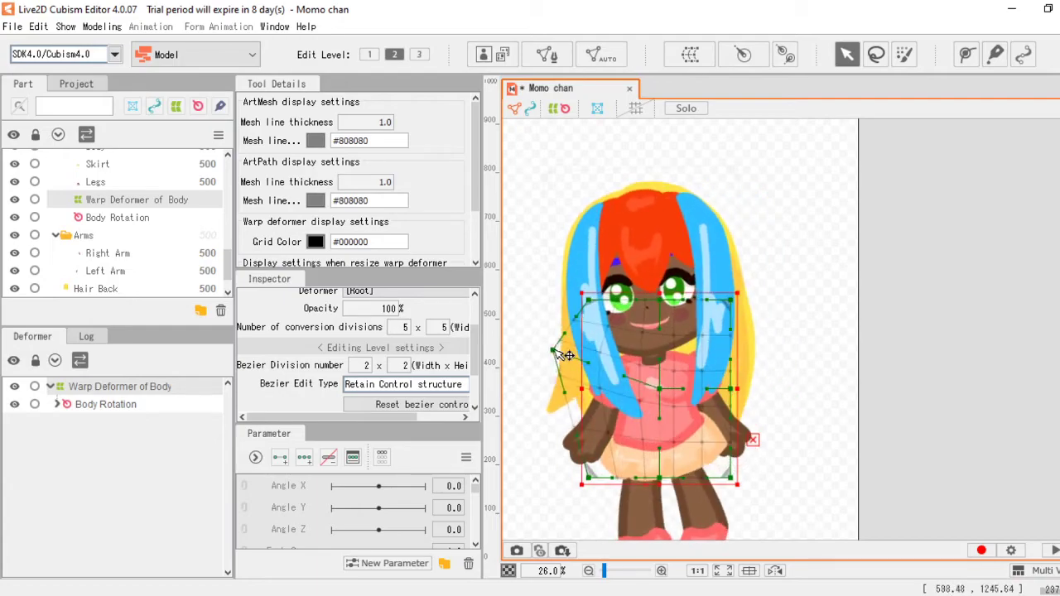
{"action": "key", "text": "ctrl+z"}
{"action": "left_click", "coordinate": [77, 406]}
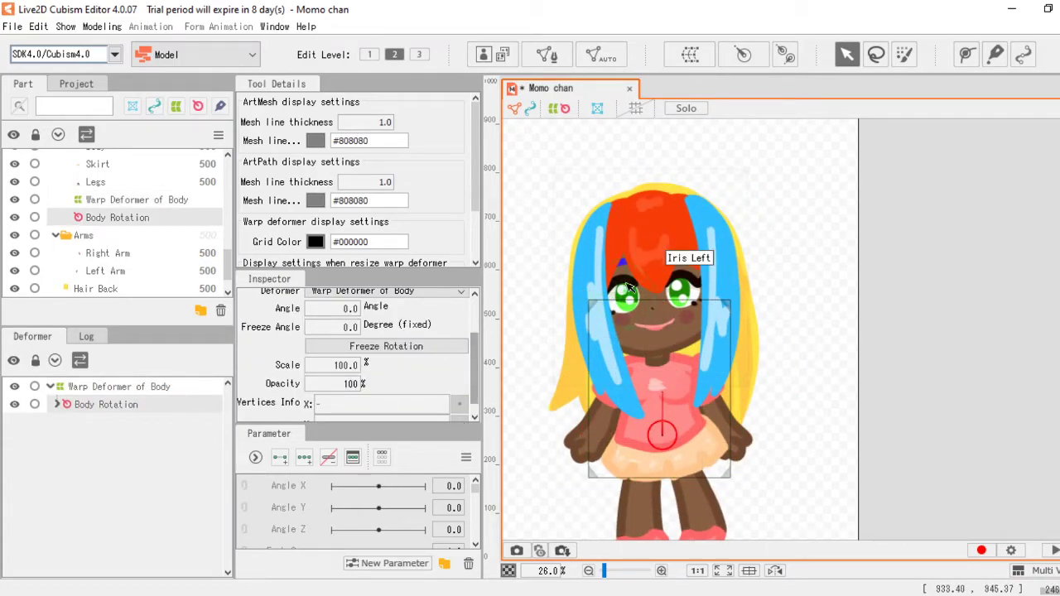
{"action": "left_click_drag", "start_coordinate": [659, 385], "coordinate": [700, 378]}
{"action": "key", "text": "ctrl+z"}
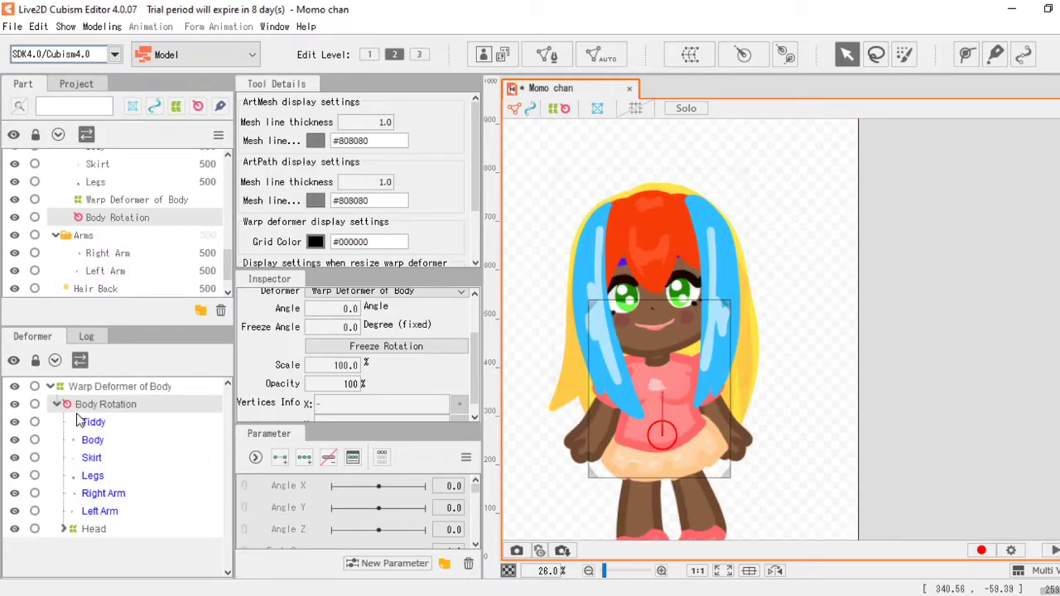
Step: Test the head by turning Head rotation and pulling control points of the Head warp deformer, undoing each test
{"action": "left_click", "coordinate": [64, 529]}
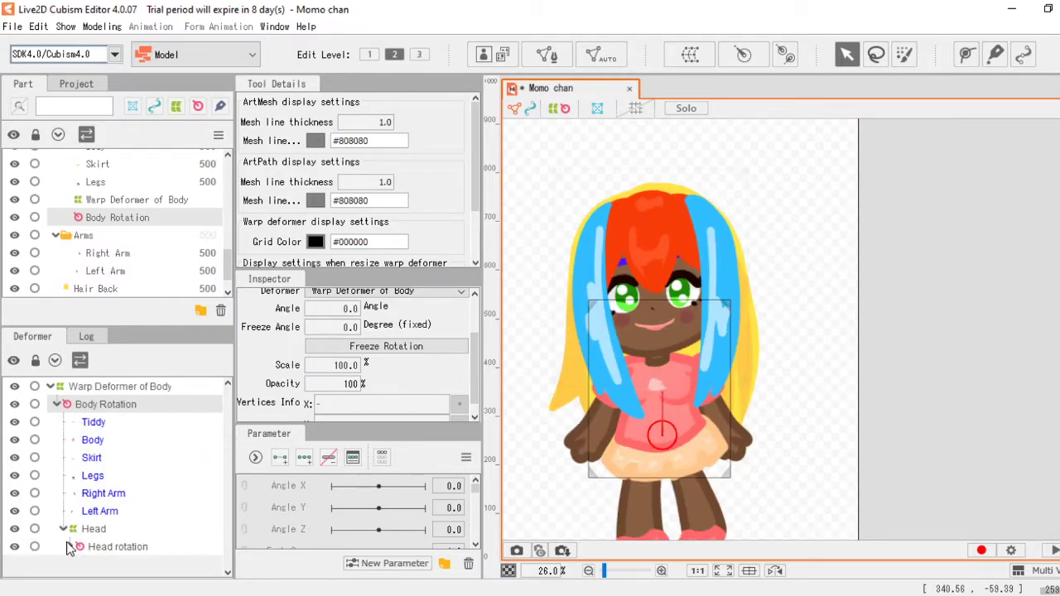
{"action": "left_click", "coordinate": [70, 548]}
{"action": "left_click_drag", "start_coordinate": [652, 308], "coordinate": [654, 387]}
{"action": "key", "text": "ctrl+z"}
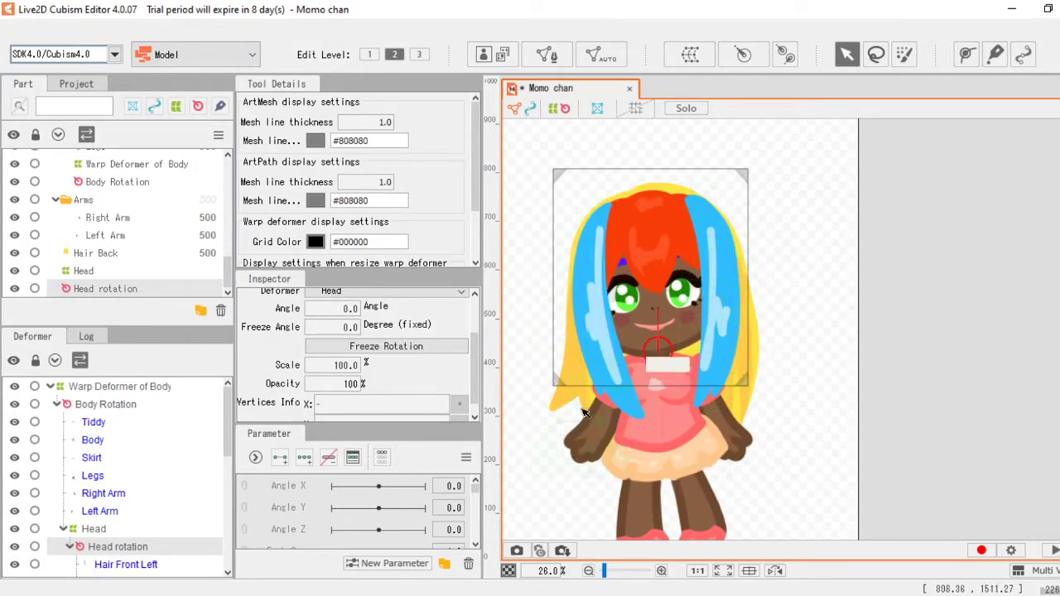
{"action": "scroll", "coordinate": [152, 533], "scroll_direction": "down", "scroll_amount": 1}
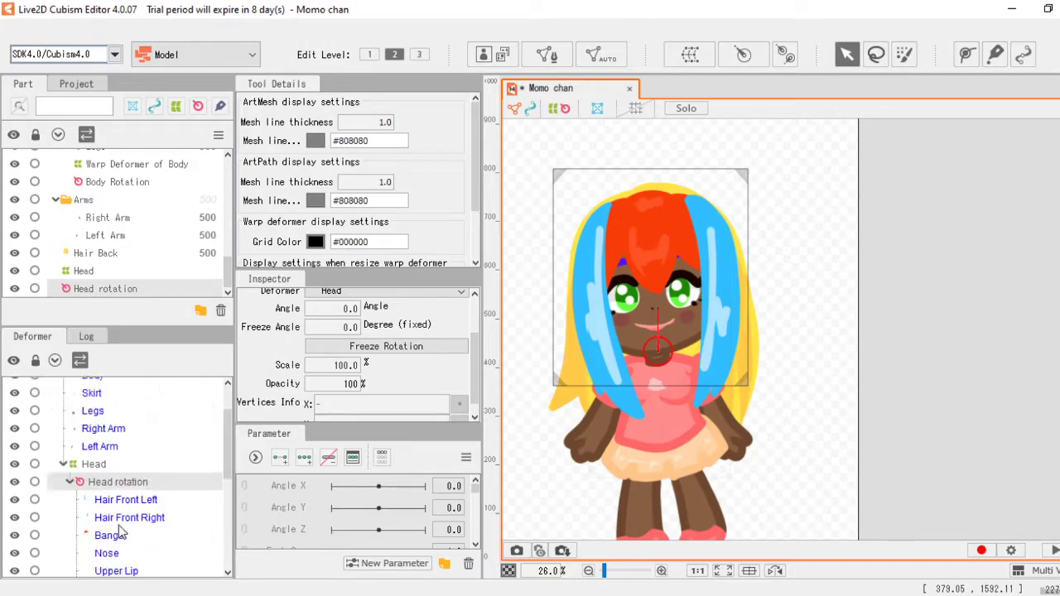
{"action": "left_click", "coordinate": [93, 465]}
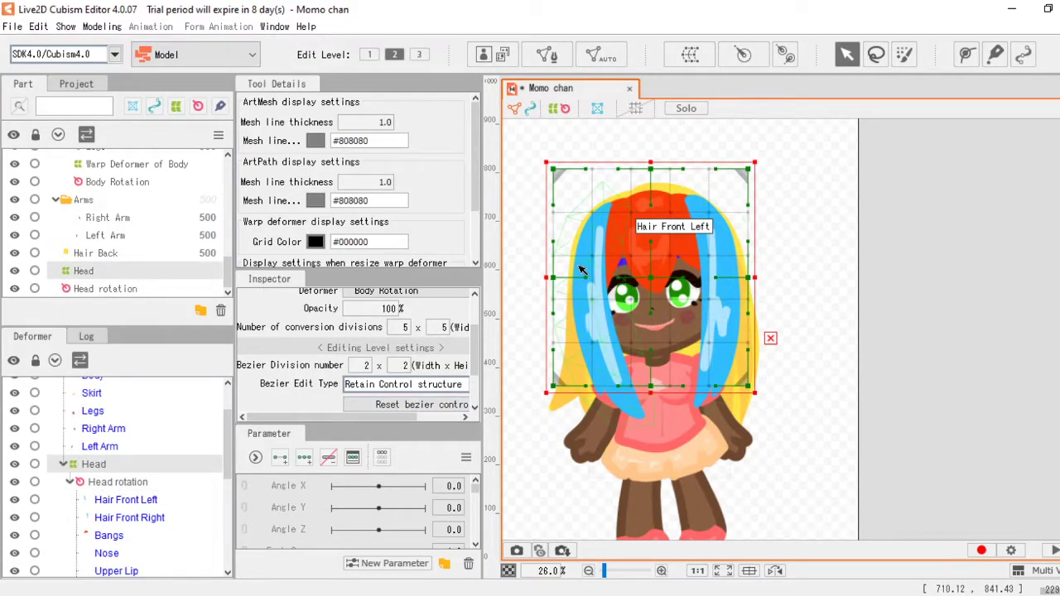
{"action": "left_click_drag", "start_coordinate": [609, 295], "coordinate": [944, 324]}
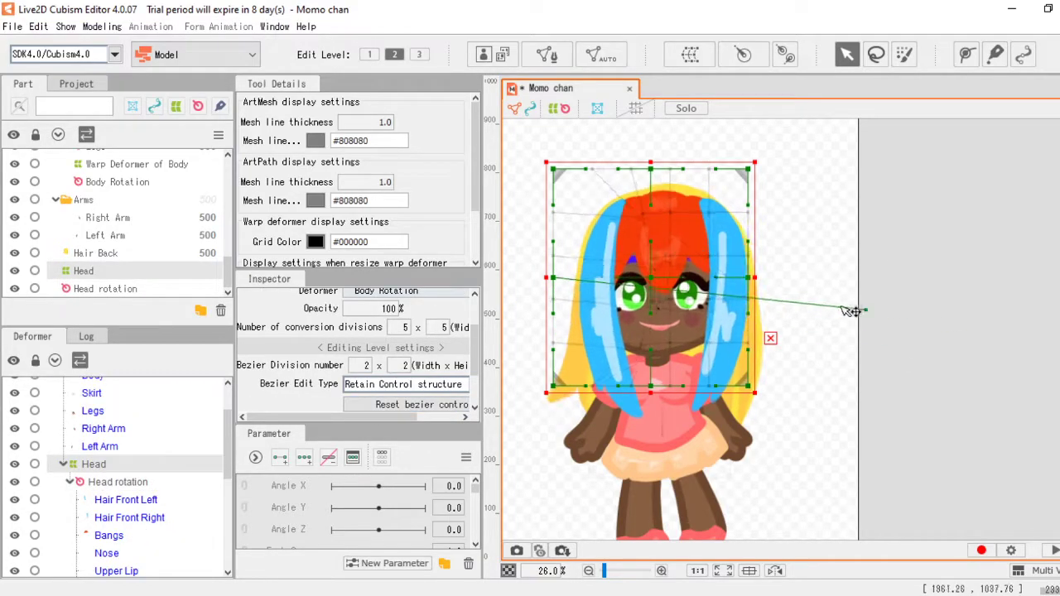
{"action": "mouse_move", "coordinate": [650, 349]}
{"action": "left_mouse_down"}
{"action": "mouse_move", "coordinate": [625, 348]}
{"action": "mouse_move", "coordinate": [634, 352]}
{"action": "left_mouse_up"}
{"action": "key", "text": "ctrl+z"}
{"action": "key", "text": "ctrl+z"}
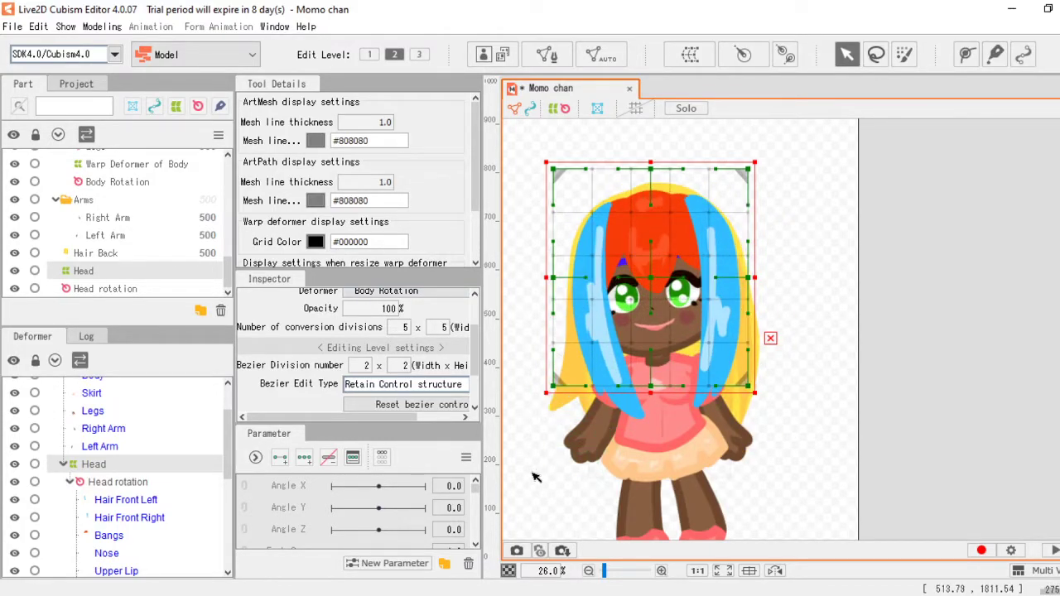
Step: Create a warp deformer in the Hair Front part as parent of Hair Front Left, with 2 x 2 Bezier and 5 x 5 conversion divisions
{"action": "scroll", "coordinate": [134, 472], "scroll_direction": "up", "scroll_amount": 2}
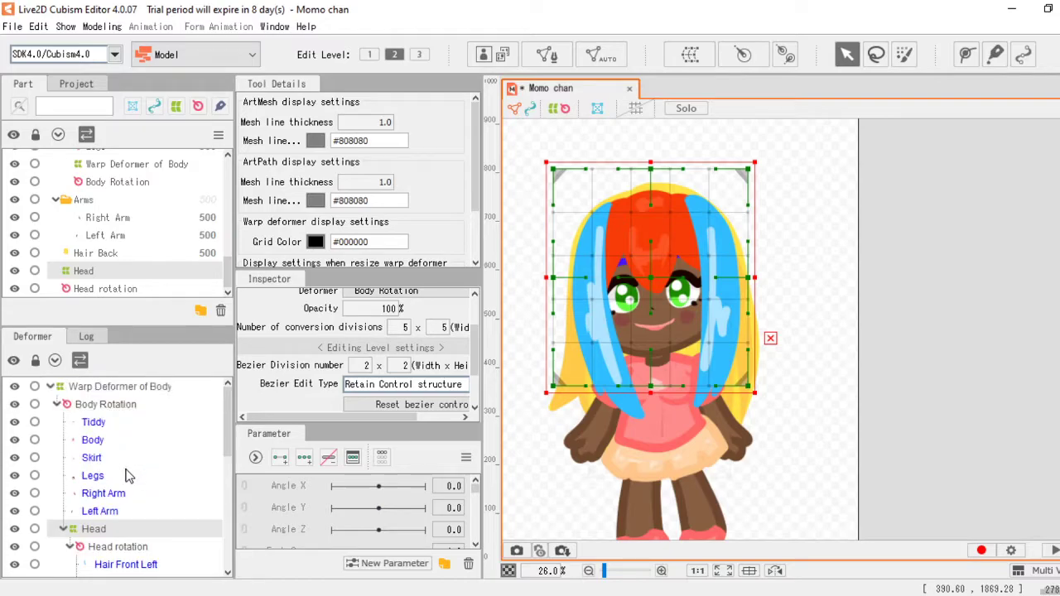
{"action": "scroll", "coordinate": [149, 236], "scroll_direction": "down", "scroll_amount": 6}
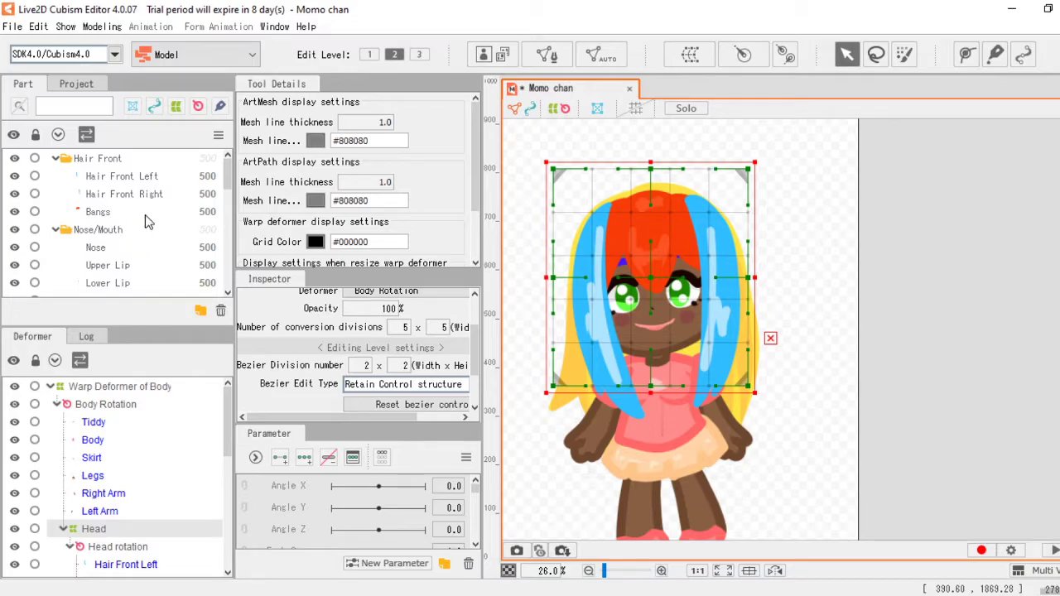
{"action": "left_click", "coordinate": [145, 180]}
{"action": "scroll", "coordinate": [591, 226], "scroll_direction": "up", "scroll_amount": 1}
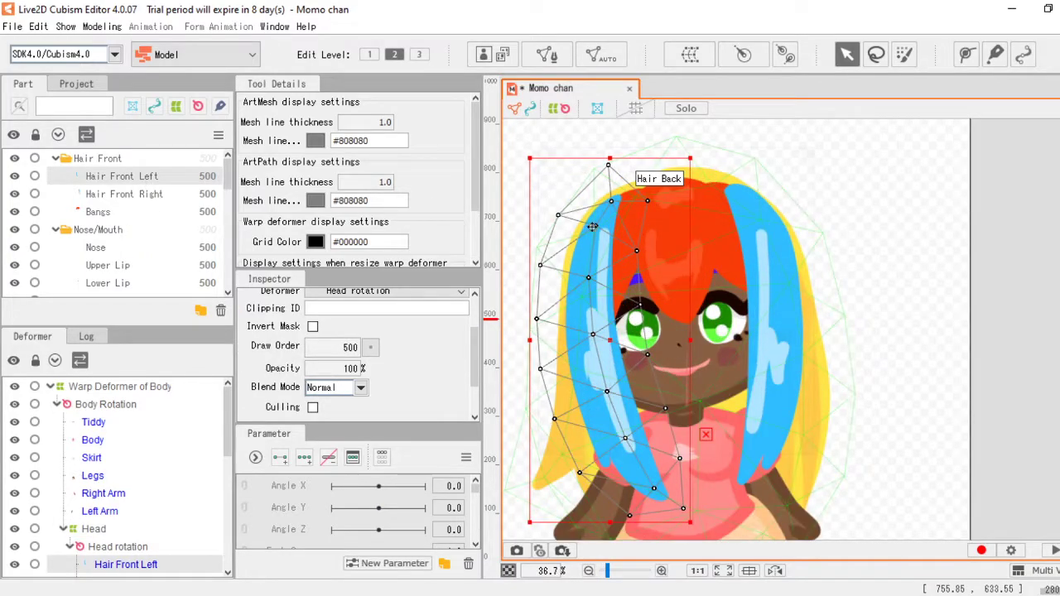
{"action": "scroll", "coordinate": [626, 296], "scroll_direction": "down", "scroll_amount": 1}
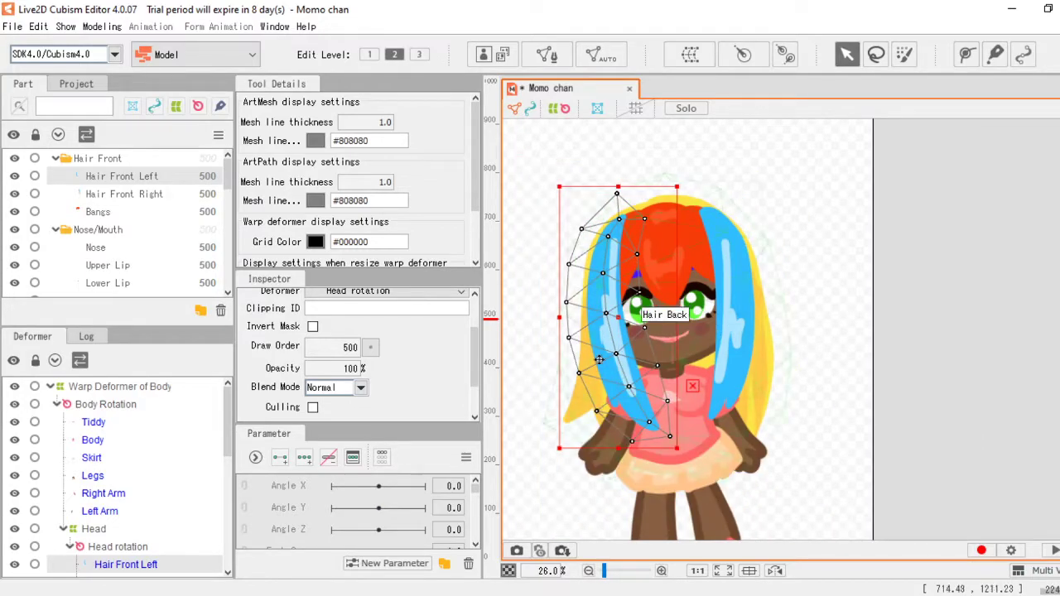
{"action": "scroll", "coordinate": [617, 328], "scroll_direction": "up", "scroll_amount": 1}
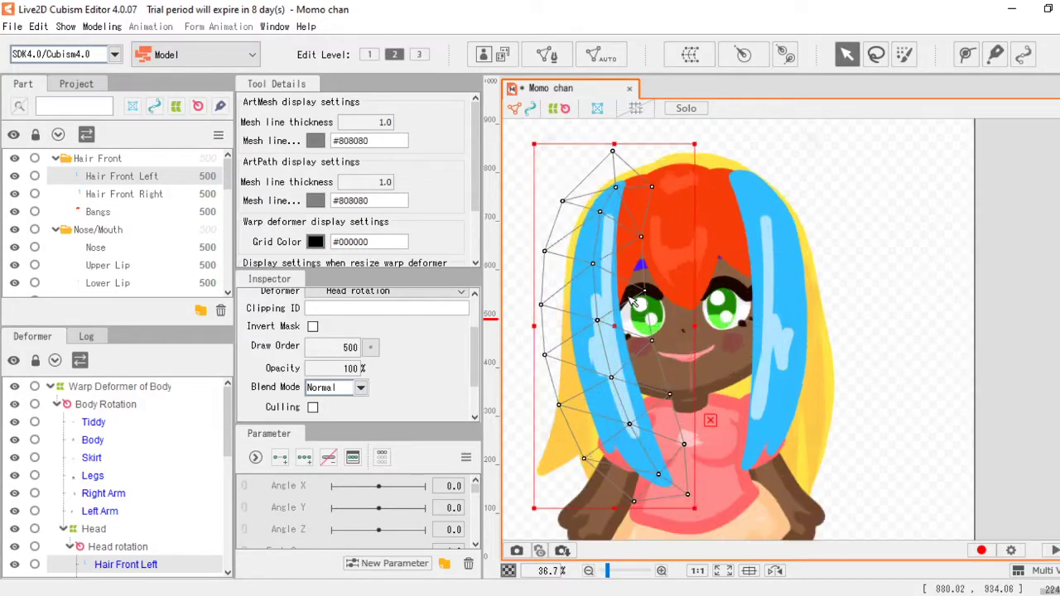
{"action": "left_click", "coordinate": [690, 55]}
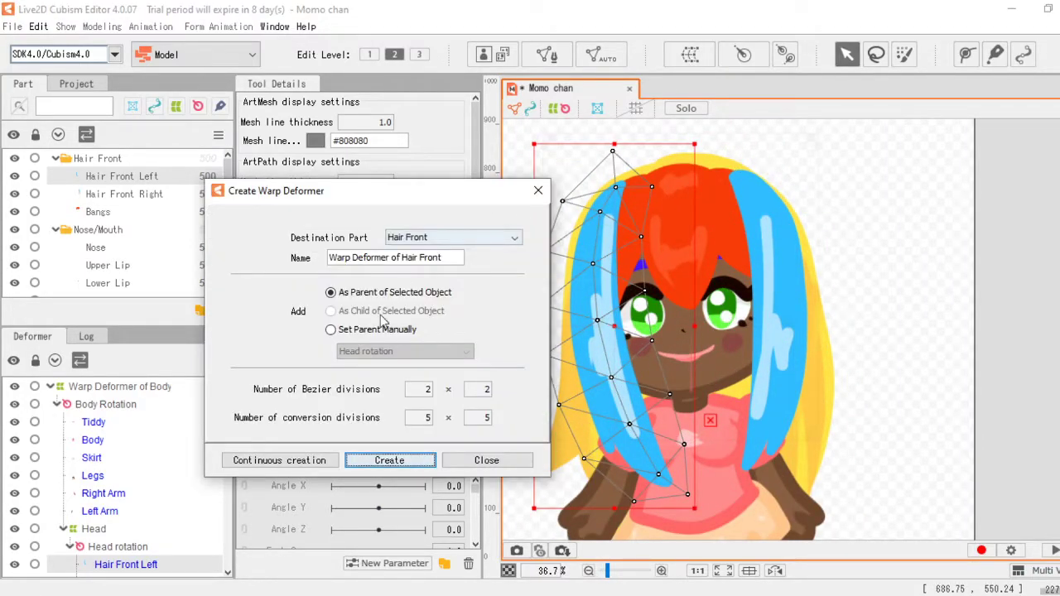
{"action": "left_click", "coordinate": [387, 462]}
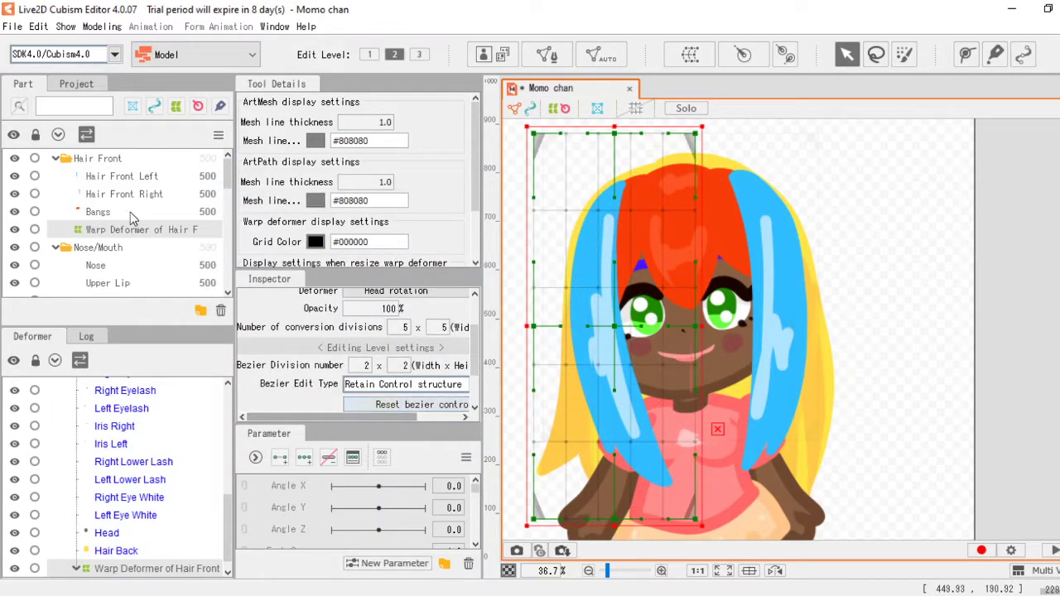
Step: Create a warp deformer in the Hair Front part as parent of Hair Front Right, with 2 x 2 Bezier and 5 x 5 conversion divisions
{"action": "left_click", "coordinate": [135, 195]}
{"action": "left_click", "coordinate": [696, 55]}
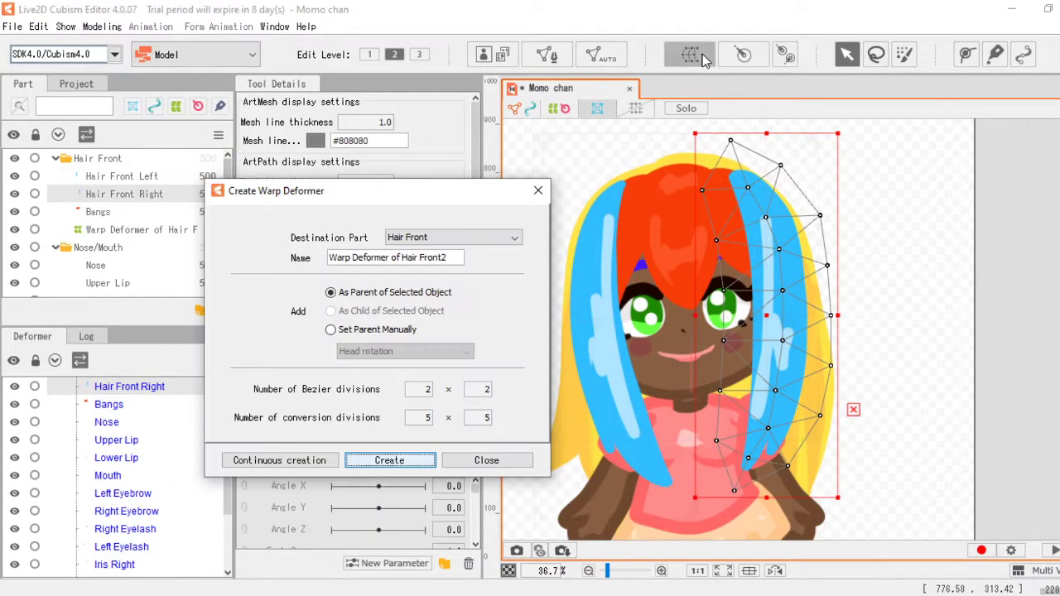
{"action": "left_click", "coordinate": [391, 461]}
Step: Create a warp deformer in the Hair Front part as parent of Bangs, with 2 x 2 Bezier and 5 x 5 conversion divisions
{"action": "left_click", "coordinate": [121, 213]}
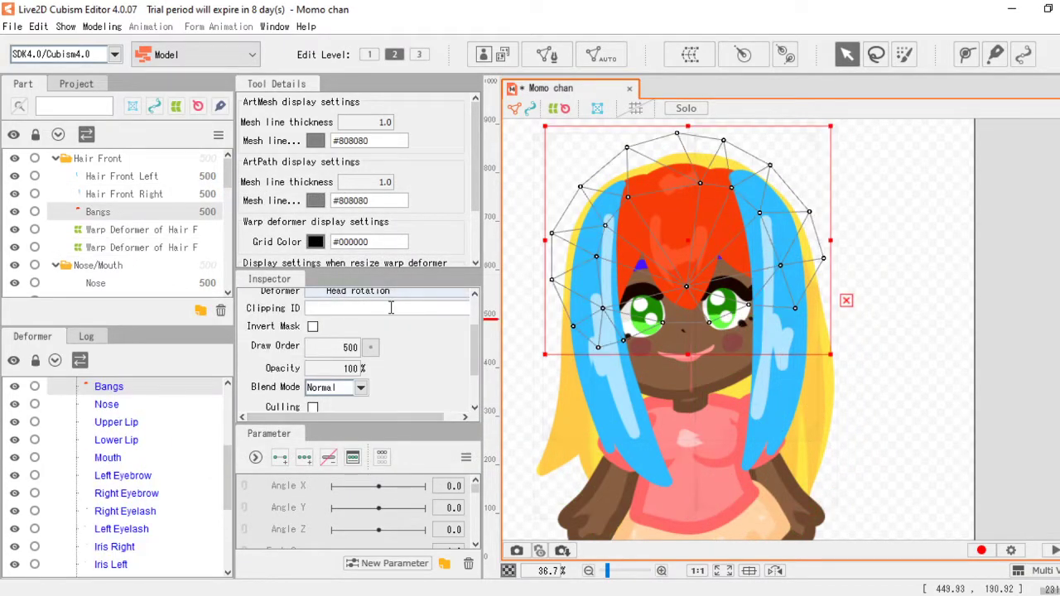
{"action": "left_click", "coordinate": [696, 54]}
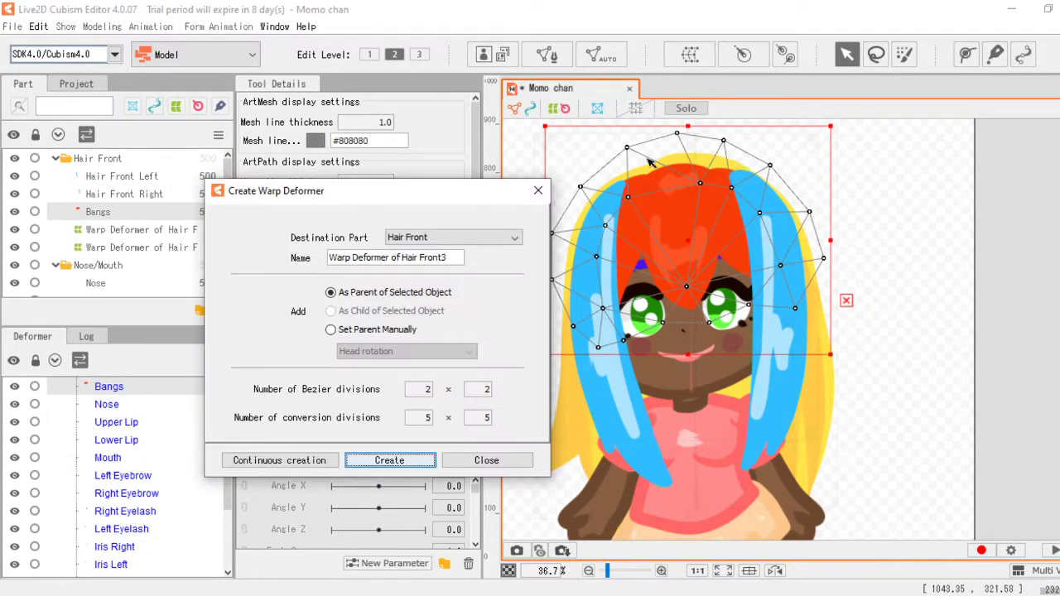
{"action": "left_click", "coordinate": [386, 463]}
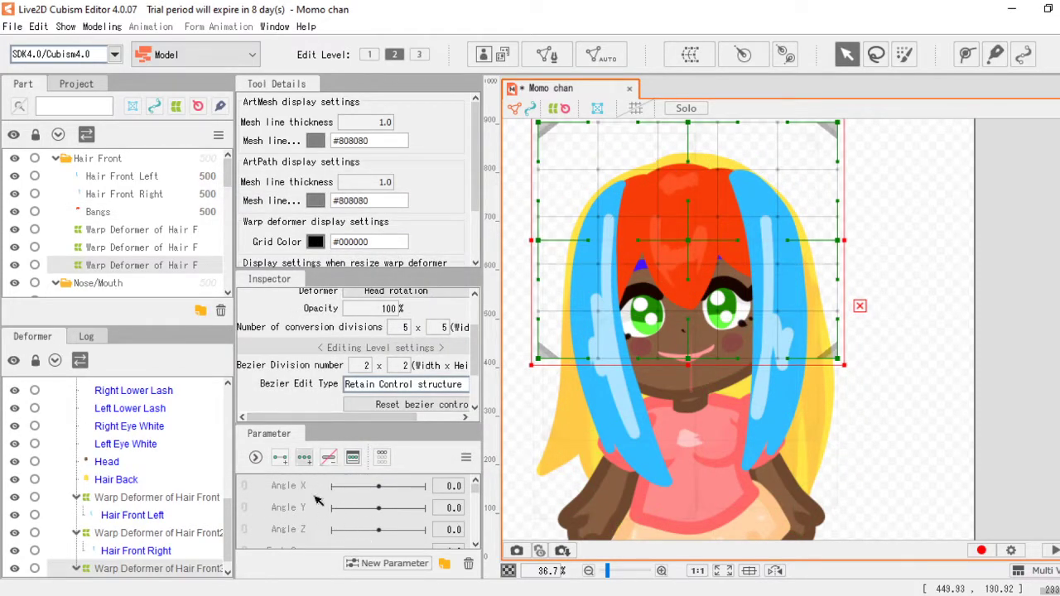
Step: Create a warp deformer named Warp Deformer of Nose in the Nose/Mouth part as parent of Nose, with 2 x 2 Bezier and 5 x 5 conversion divisions
{"action": "scroll", "coordinate": [141, 258], "scroll_direction": "down", "scroll_amount": 1}
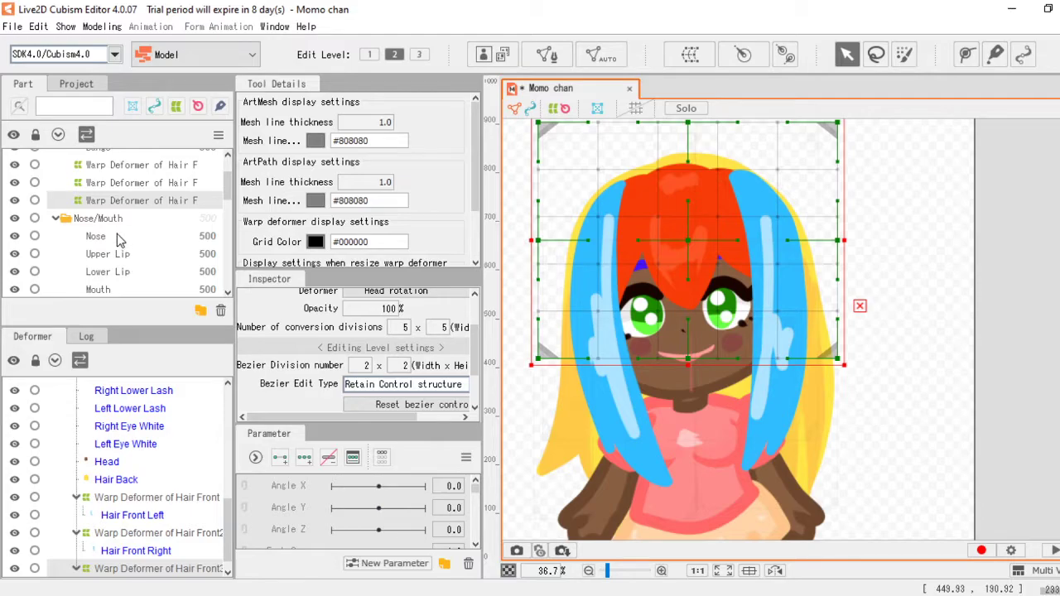
{"action": "left_click", "coordinate": [117, 238]}
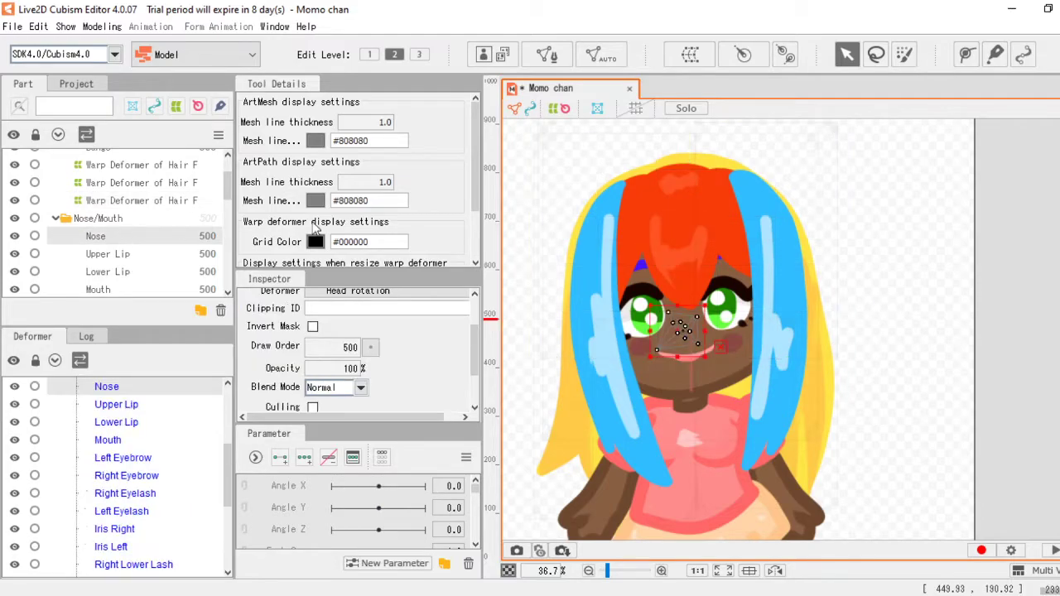
{"action": "left_click", "coordinate": [691, 55]}
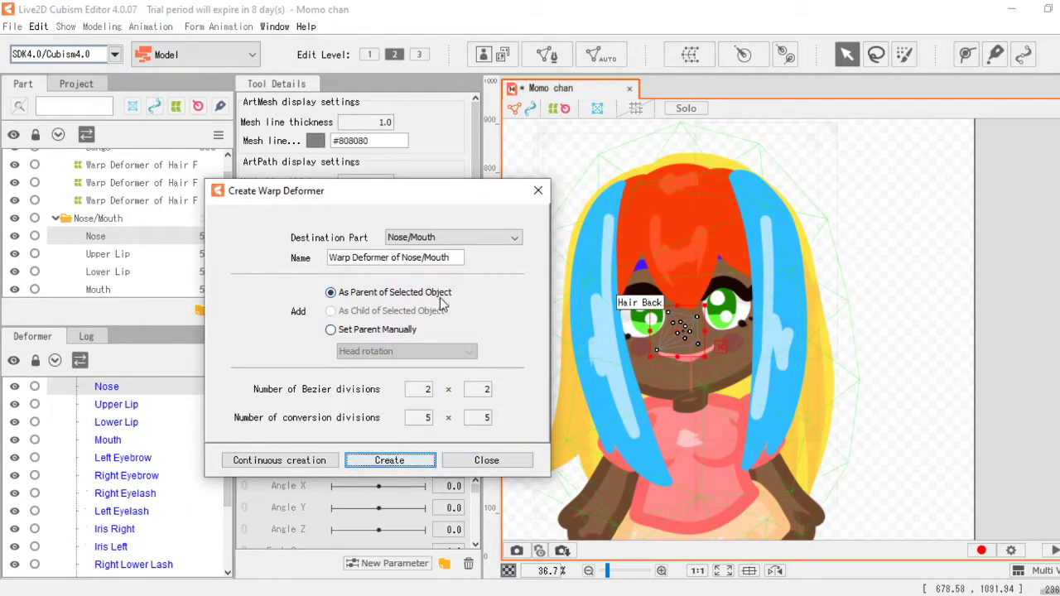
{"action": "left_click", "coordinate": [457, 258]}
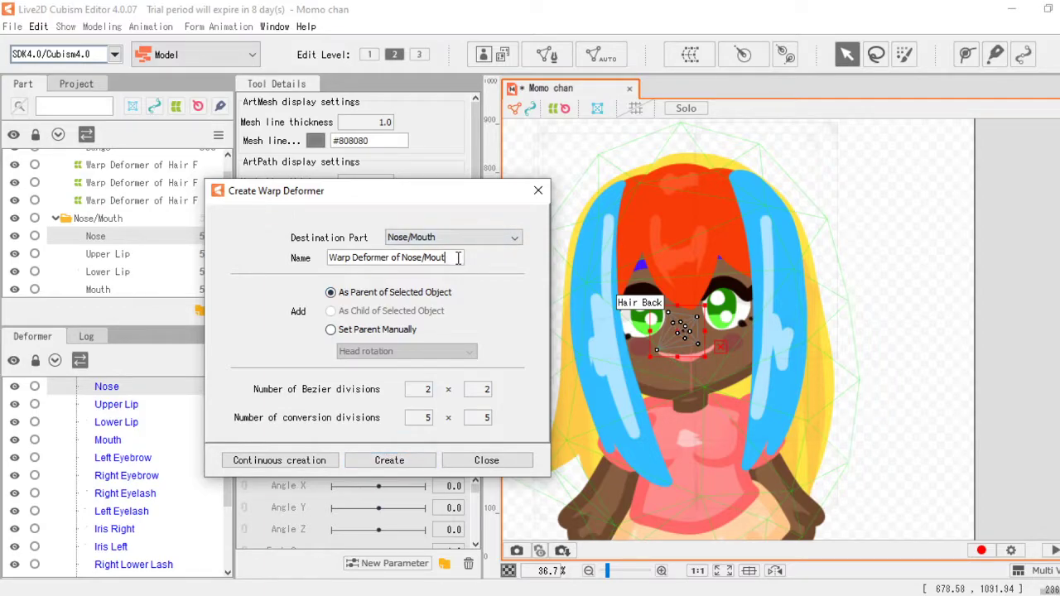
{"action": "left_click", "coordinate": [386, 462]}
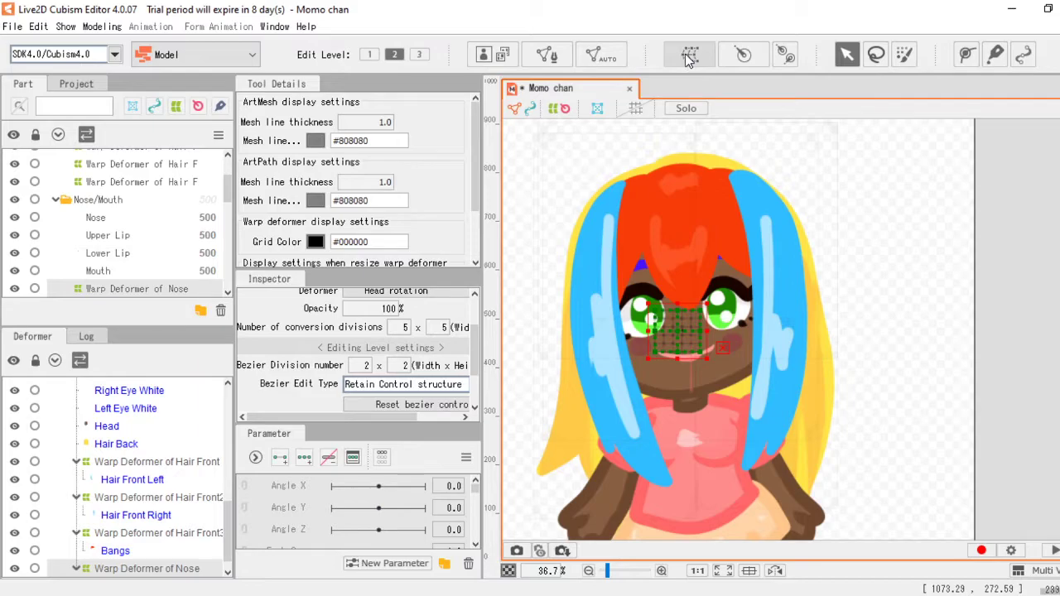
Step: Look through the hair, nose/mouth, eye and body parts for meshes that still need their own deformer
{"action": "scroll", "coordinate": [153, 253], "scroll_direction": "down", "scroll_amount": 2}
{"action": "scroll", "coordinate": [149, 253], "scroll_direction": "up", "scroll_amount": 2}
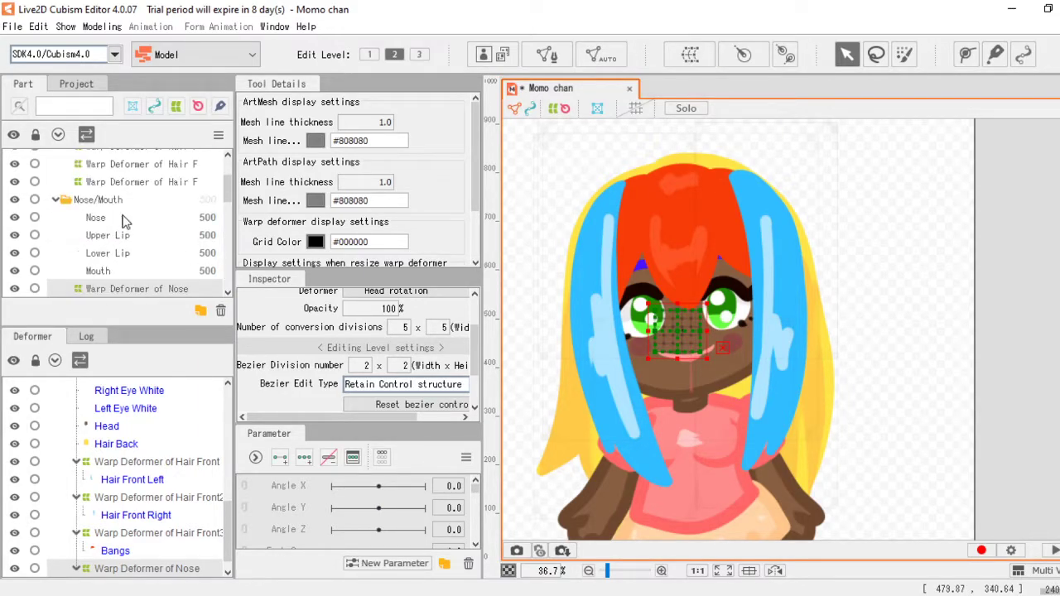
{"action": "scroll", "coordinate": [132, 248], "scroll_direction": "down", "scroll_amount": 2}
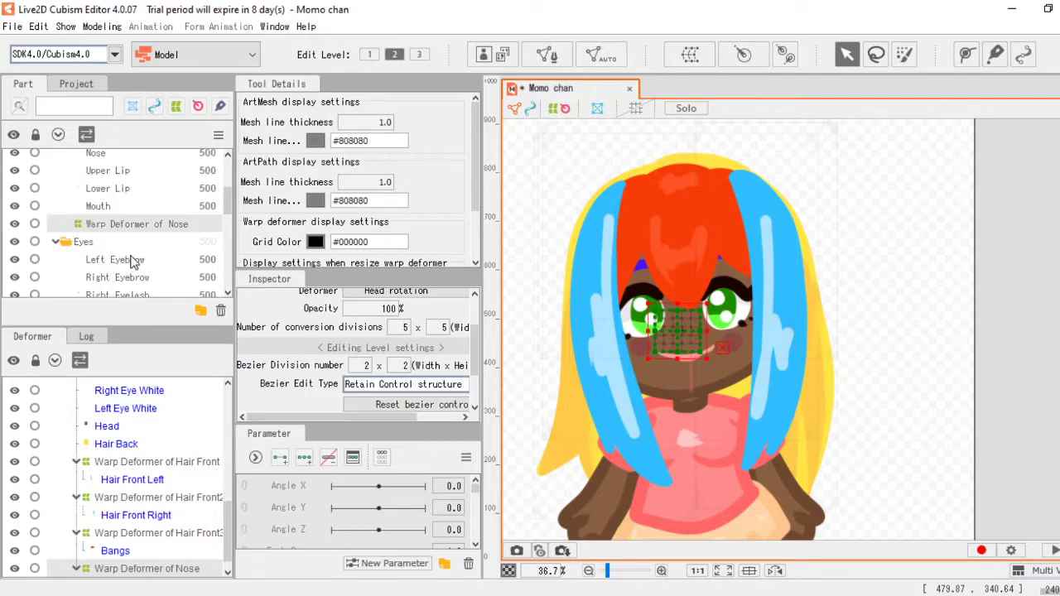
{"action": "scroll", "coordinate": [133, 260], "scroll_direction": "down", "scroll_amount": 2}
{"action": "scroll", "coordinate": [132, 205], "scroll_direction": "down", "scroll_amount": 2}
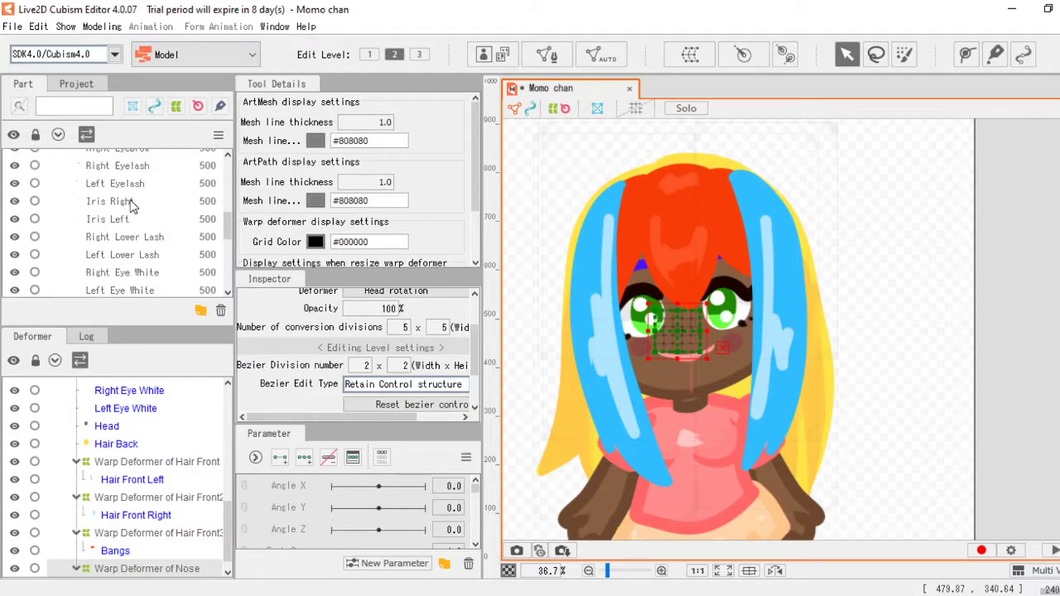
{"action": "scroll", "coordinate": [142, 216], "scroll_direction": "up", "scroll_amount": 2}
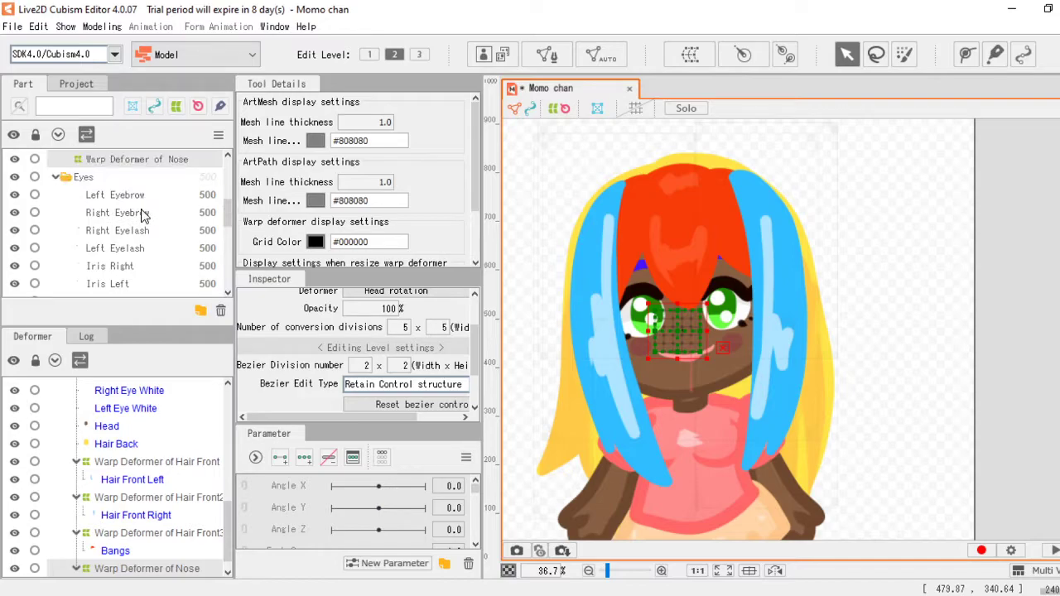
{"action": "scroll", "coordinate": [138, 217], "scroll_direction": "up", "scroll_amount": 2}
{"action": "scroll", "coordinate": [138, 217], "scroll_direction": "up", "scroll_amount": 2}
{"action": "scroll", "coordinate": [138, 219], "scroll_direction": "up", "scroll_amount": 2}
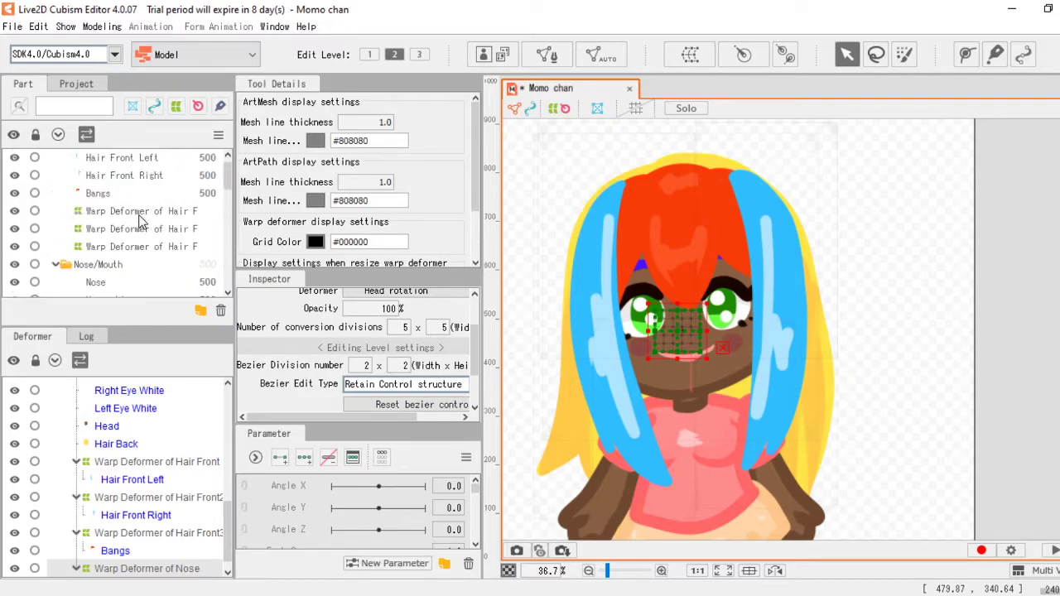
{"action": "scroll", "coordinate": [138, 219], "scroll_direction": "down", "scroll_amount": 7}
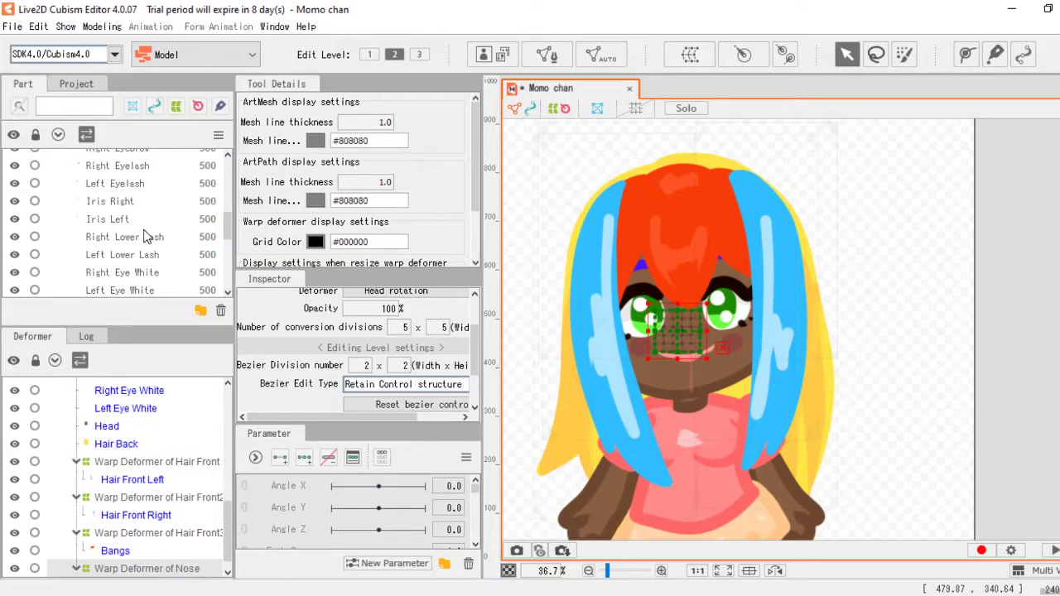
{"action": "scroll", "coordinate": [145, 235], "scroll_direction": "down", "scroll_amount": 2}
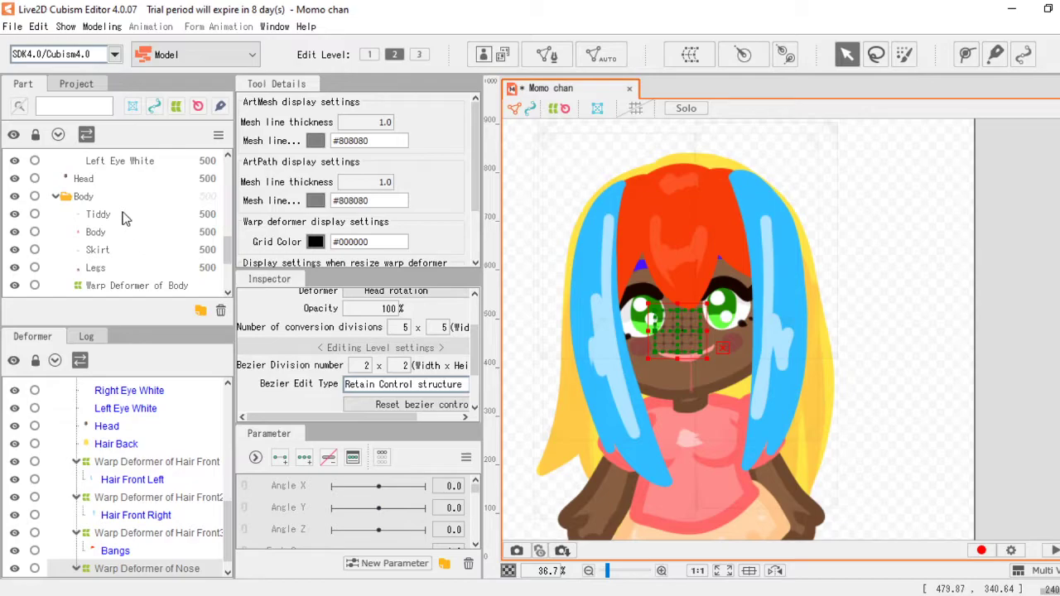
Step: Create Warp Deformer of Booby in the Body part as parent of the Tiddy mesh, with 2 x 2 Bezier and 5 x 5 conversion divisions
{"action": "left_click", "coordinate": [106, 180]}
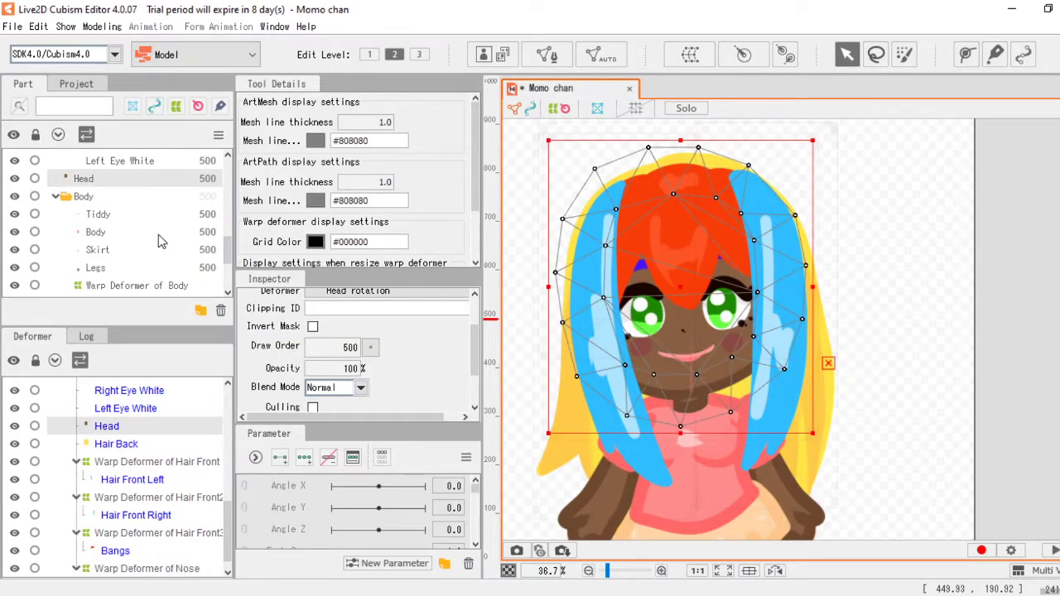
{"action": "scroll", "coordinate": [116, 222], "scroll_direction": "down", "scroll_amount": 1}
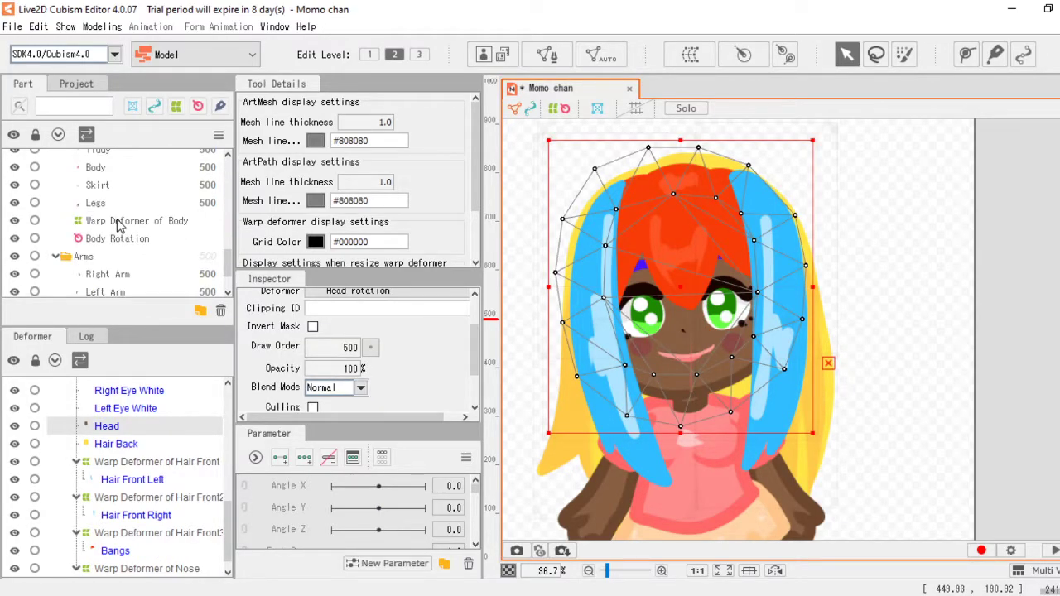
{"action": "scroll", "coordinate": [110, 182], "scroll_direction": "up", "scroll_amount": 1}
{"action": "left_click", "coordinate": [101, 214]}
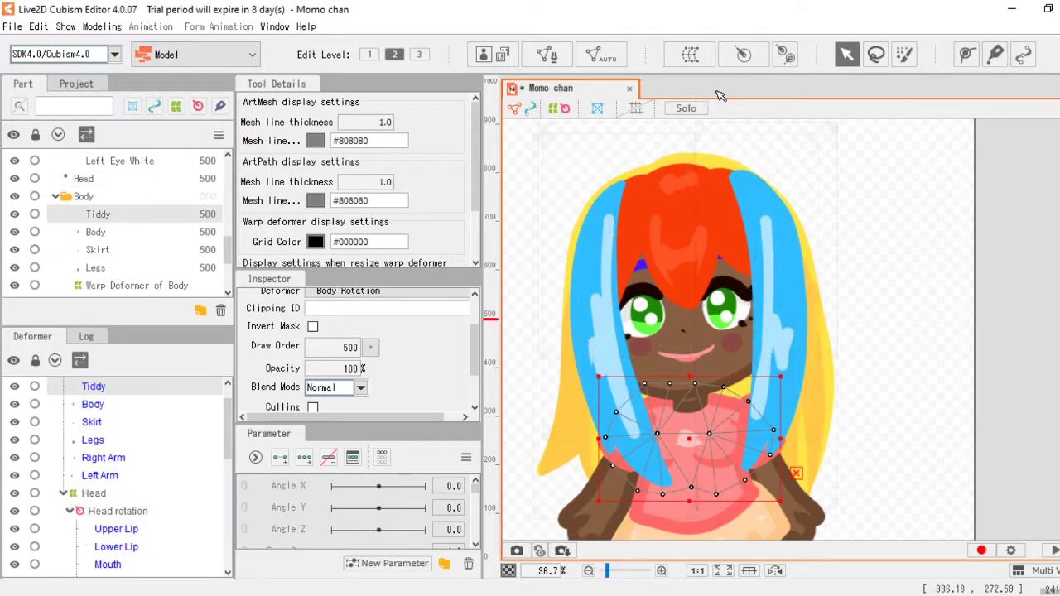
{"action": "left_click", "coordinate": [679, 62]}
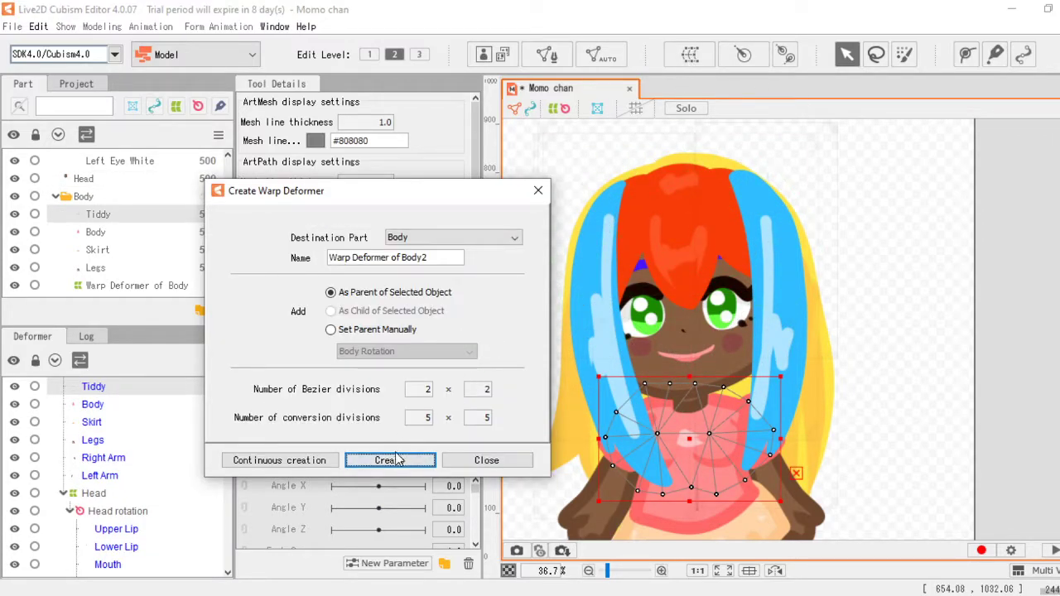
{"action": "left_click", "coordinate": [438, 263]}
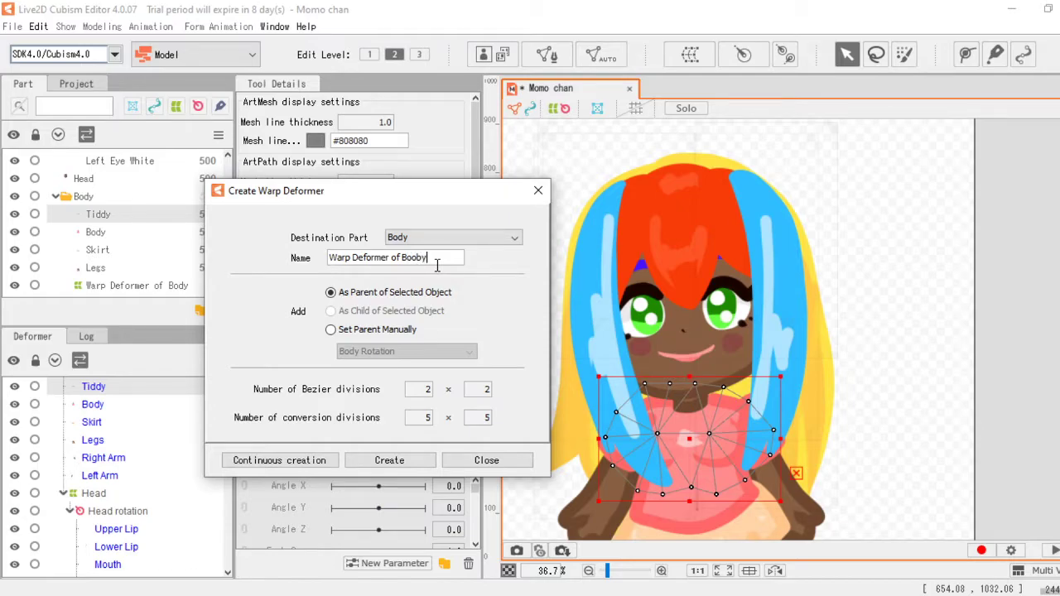
{"action": "left_click", "coordinate": [396, 462]}
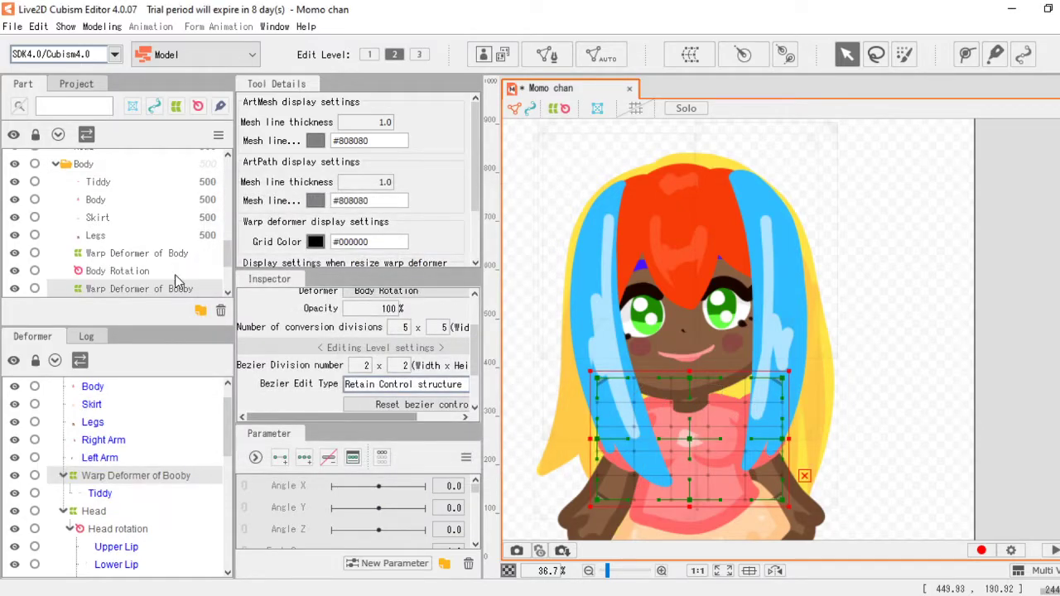
Step: Create a rotation deformer named Right arm Rotation in the Arms part as parent of Right Arm
{"action": "scroll", "coordinate": [158, 272], "scroll_direction": "down", "scroll_amount": 2}
{"action": "left_click", "coordinate": [116, 218]}
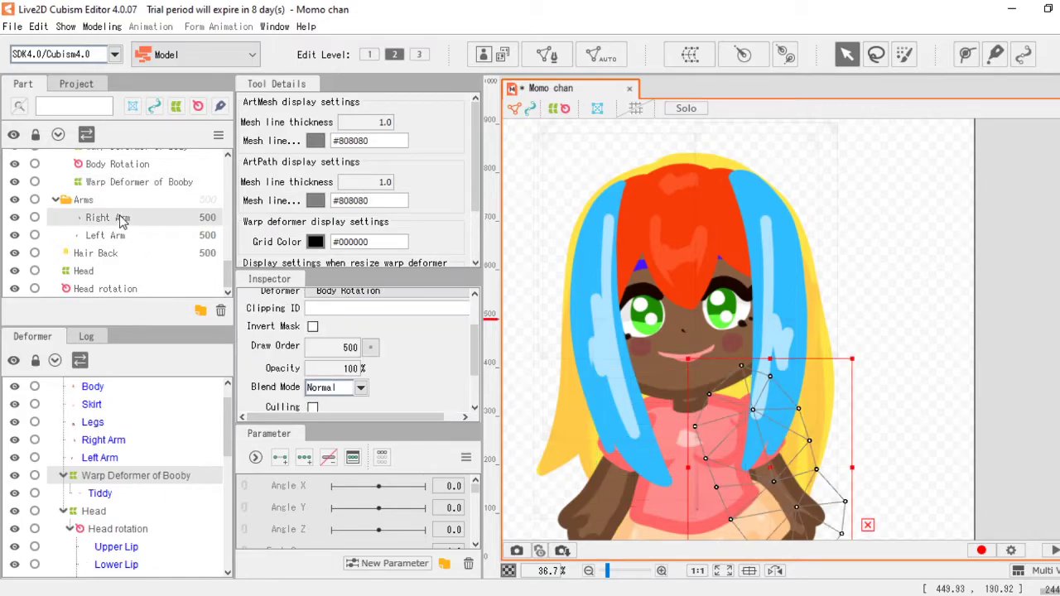
{"action": "scroll", "coordinate": [718, 263], "scroll_direction": "down", "scroll_amount": 2}
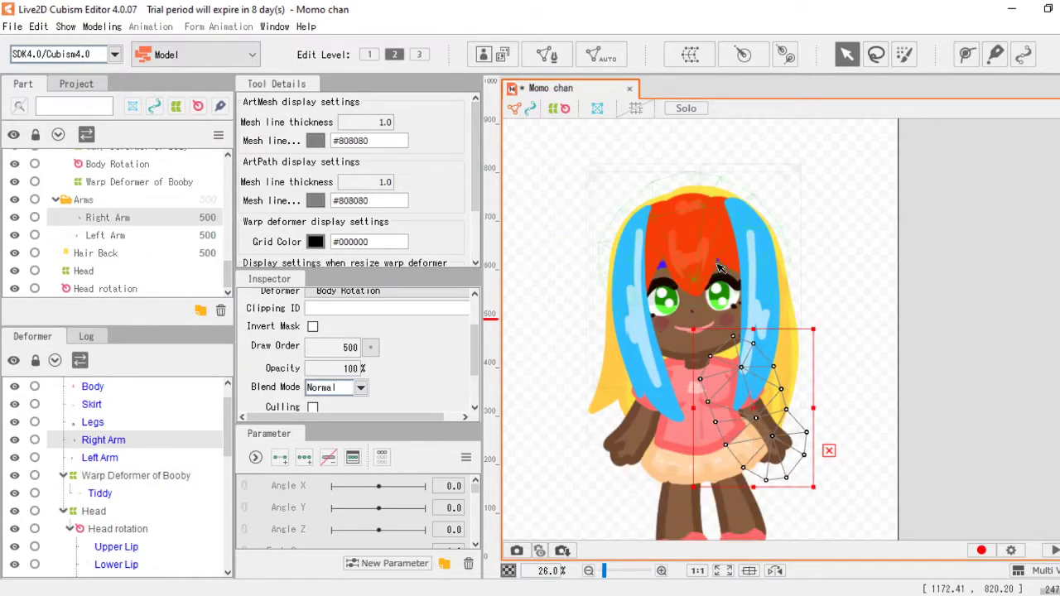
{"action": "scroll", "coordinate": [721, 382], "scroll_direction": "up", "scroll_amount": 2}
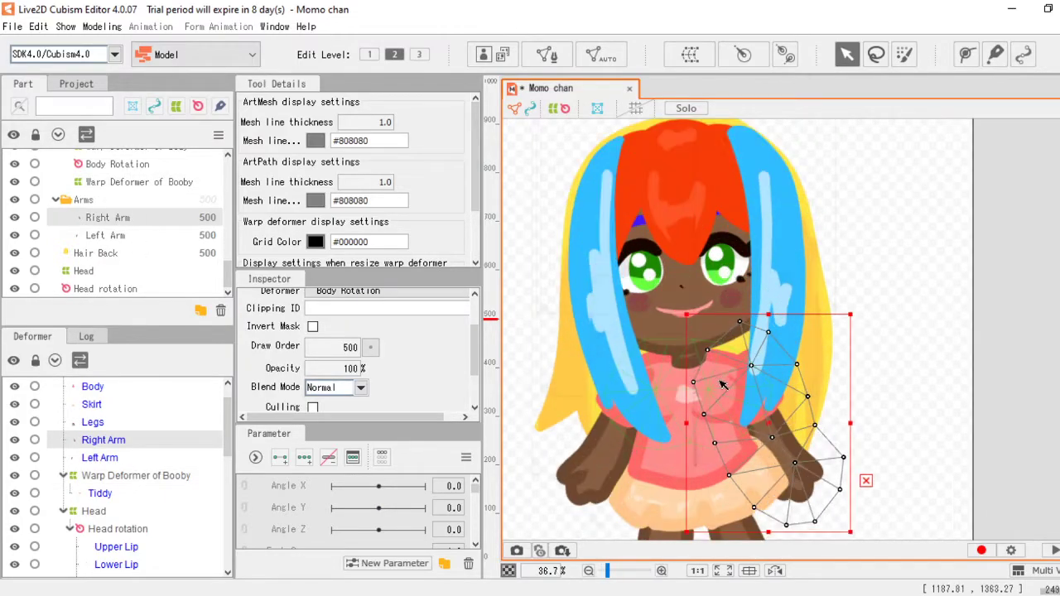
{"action": "left_click", "coordinate": [733, 55]}
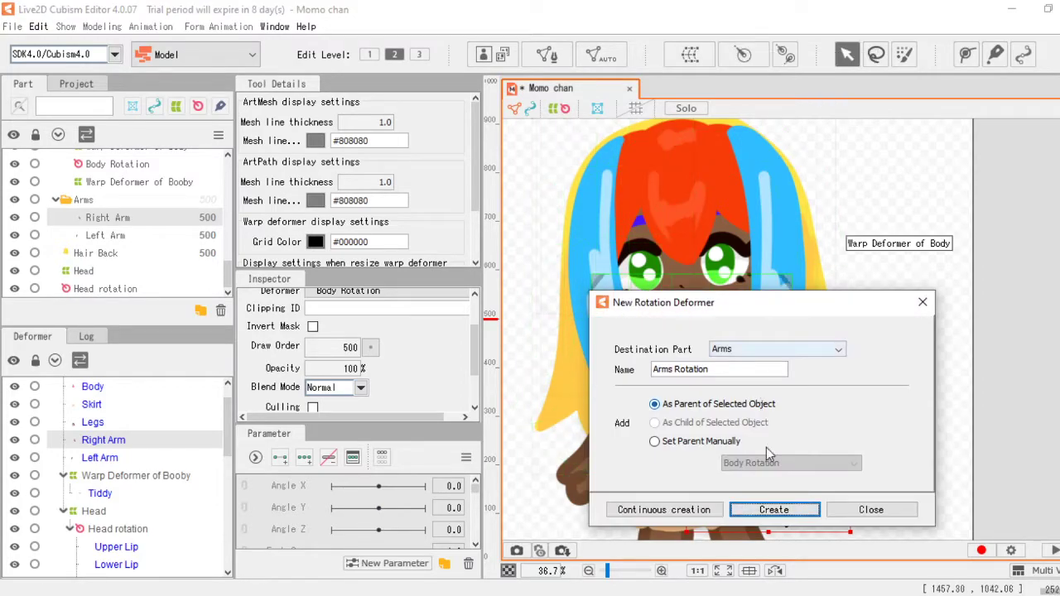
{"action": "left_click_drag", "start_coordinate": [674, 369], "coordinate": [636, 370]}
{"action": "type", "text": "Right ar"}
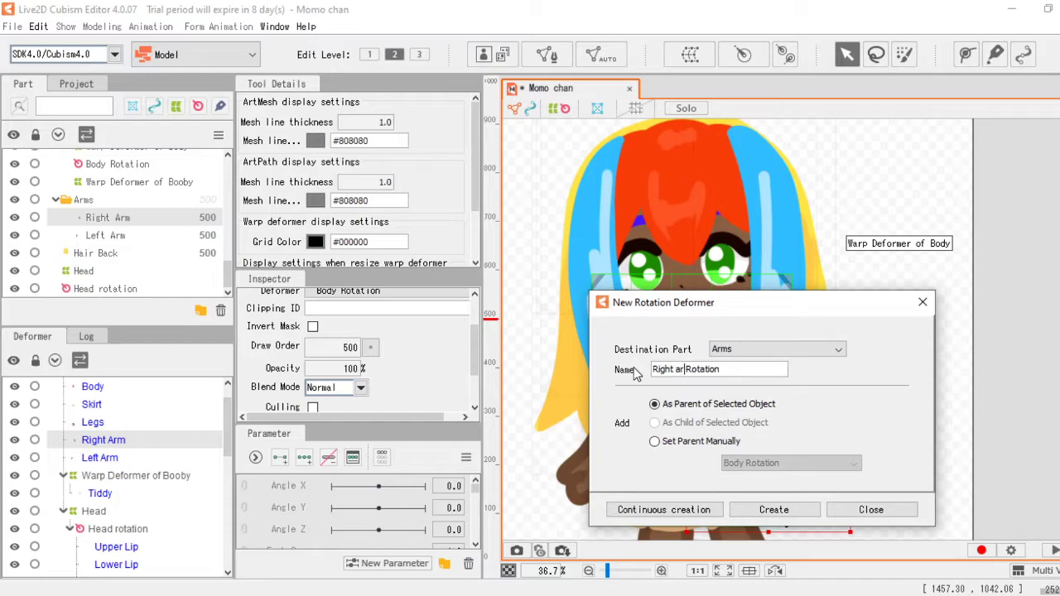
{"action": "type", "text": "m"}
{"action": "left_click", "coordinate": [809, 512]}
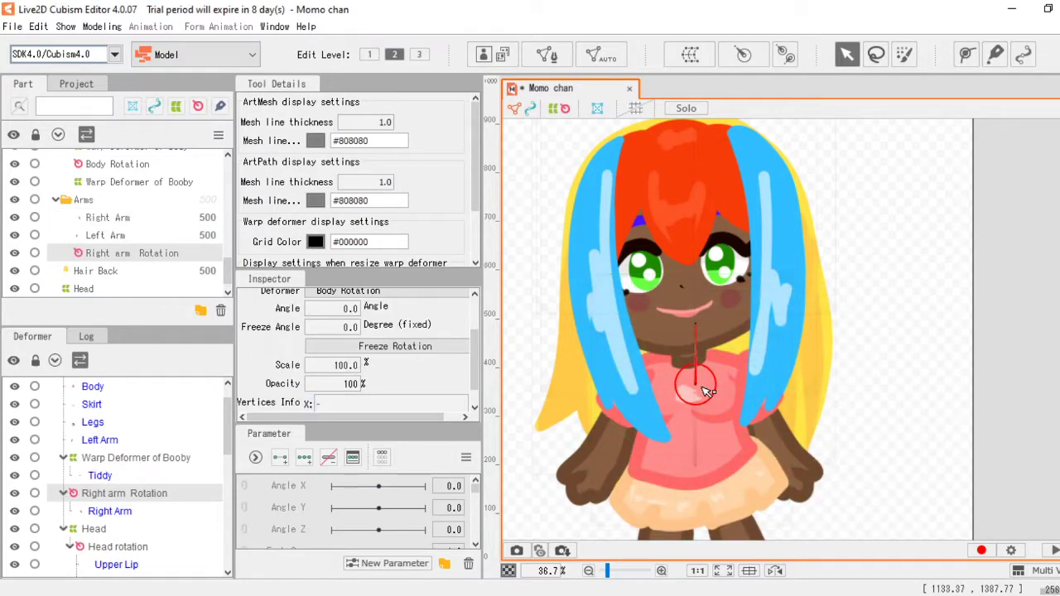
Step: Move the Right arm Rotation pivot to the Right Arm's shoulder at about X 1286, test turning the arm and undo the turn
{"action": "left_click_drag", "start_coordinate": [701, 389], "coordinate": [751, 369]}
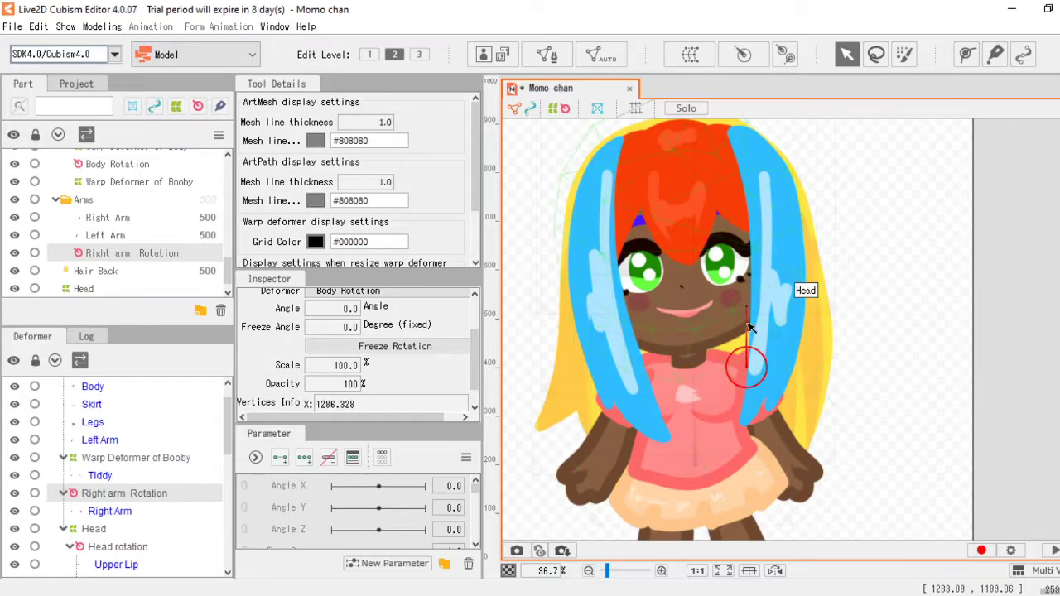
{"action": "left_click_drag", "start_coordinate": [748, 300], "coordinate": [782, 320]}
{"action": "key", "text": "ctrl+z"}
Step: Create a rotation deformer named Left arm Rotation in the Arms part as parent of Left Arm
{"action": "left_click", "coordinate": [134, 238]}
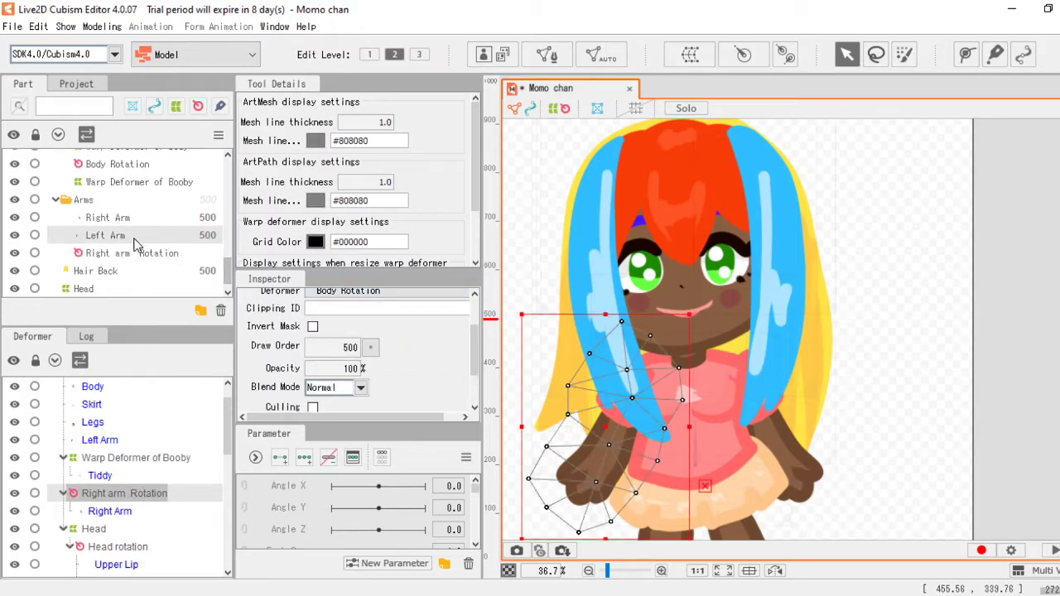
{"action": "left_click", "coordinate": [743, 53]}
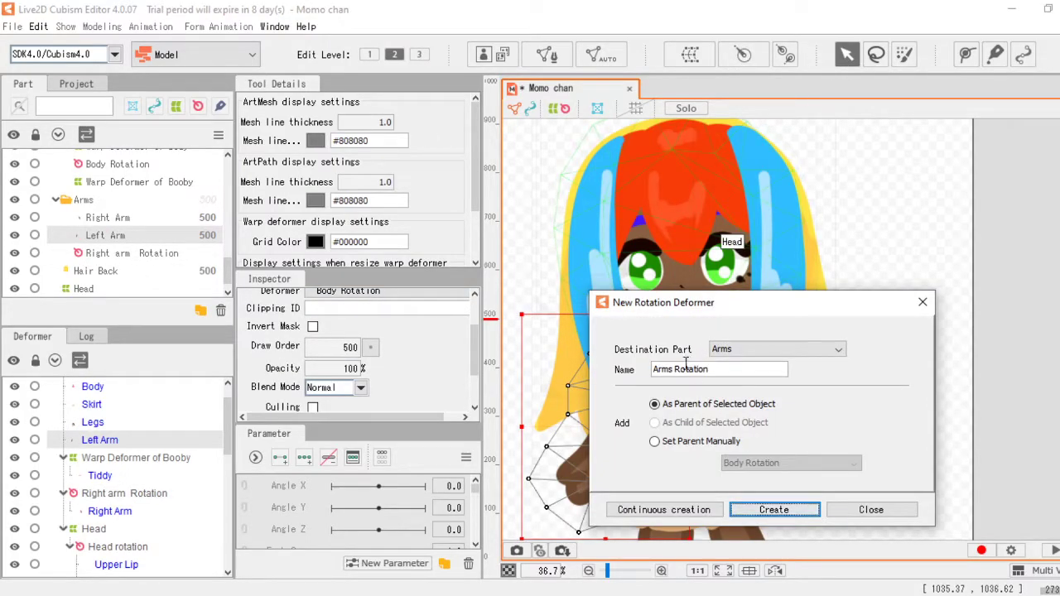
{"action": "left_click_drag", "start_coordinate": [675, 365], "coordinate": [618, 368]}
{"action": "type", "text": "Left arm"}
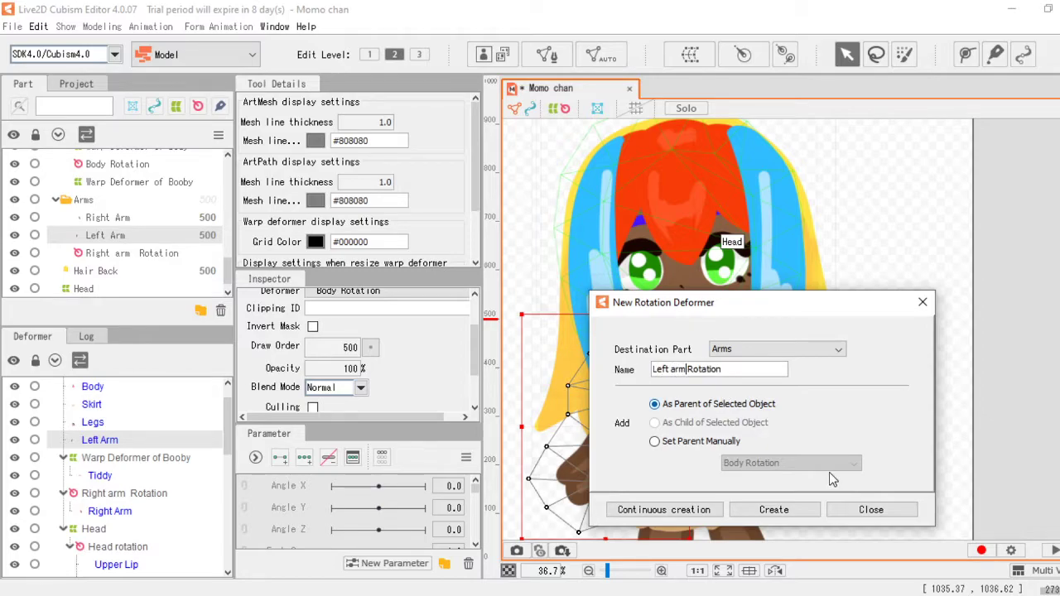
{"action": "left_click", "coordinate": [776, 513]}
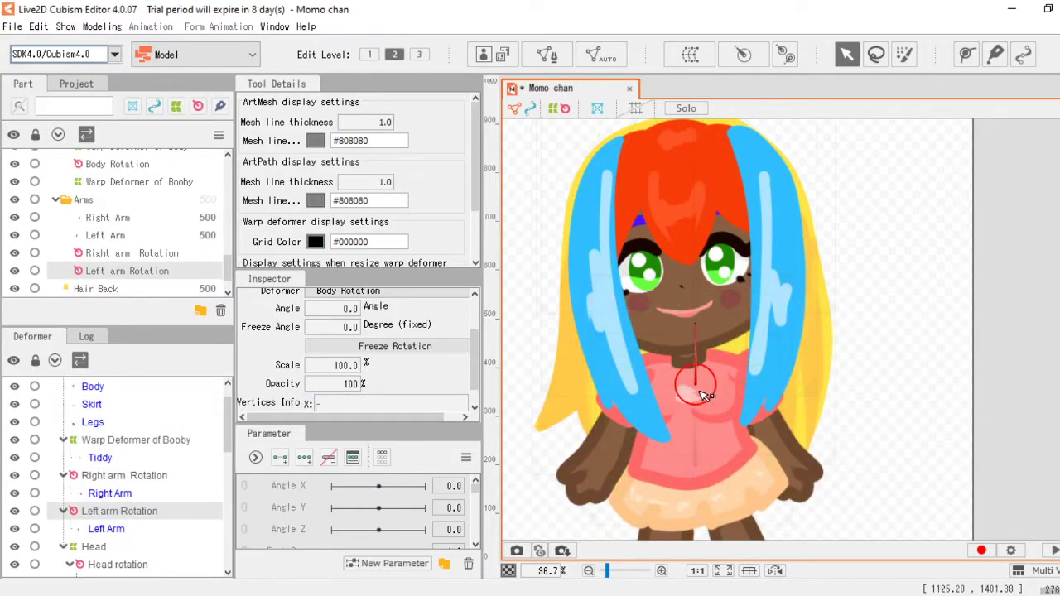
Step: Move the Left arm Rotation pivot to the Left Arm's shoulder at about X 916, test turning the arm about 55 degrees and undo the turn
{"action": "left_click_drag", "start_coordinate": [700, 387], "coordinate": [640, 363]}
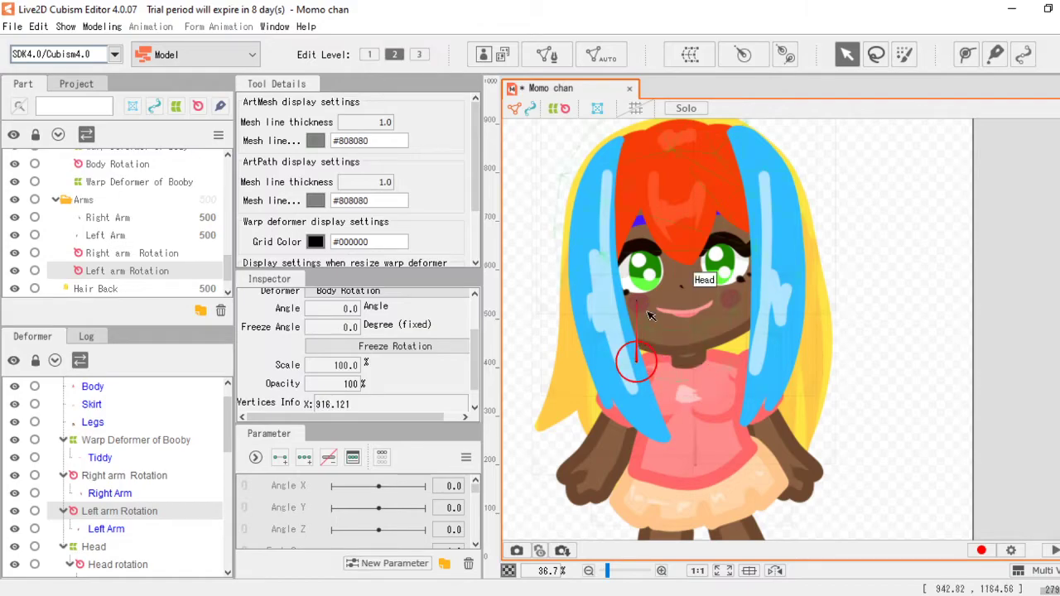
{"action": "left_click_drag", "start_coordinate": [635, 303], "coordinate": [755, 253]}
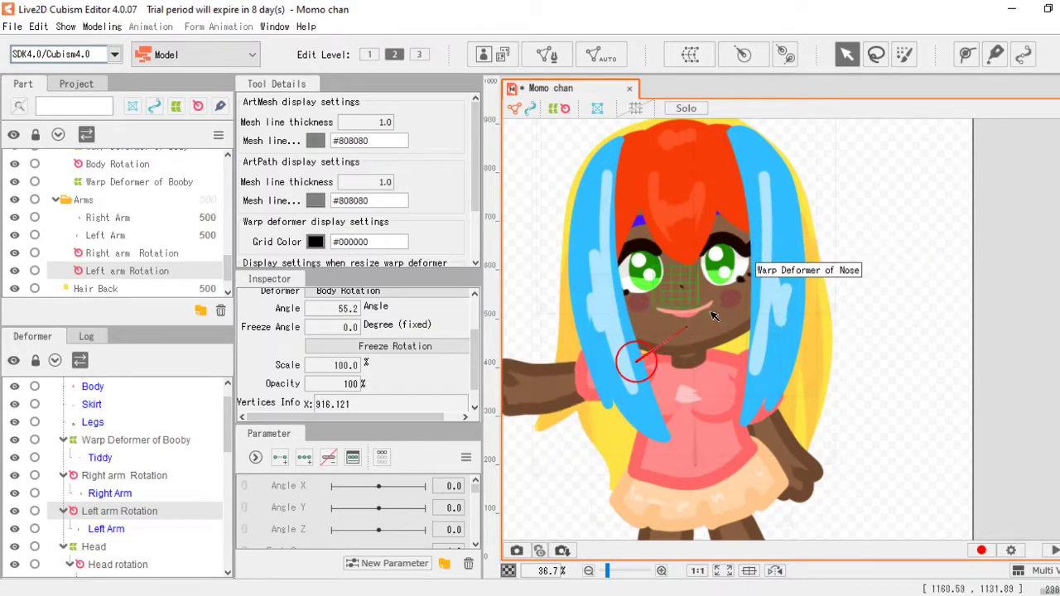
{"action": "key", "text": "ctrl+z"}
{"action": "scroll", "coordinate": [729, 315], "scroll_direction": "down", "scroll_amount": 4}
{"action": "scroll", "coordinate": [736, 290], "scroll_direction": "up", "scroll_amount": 3}
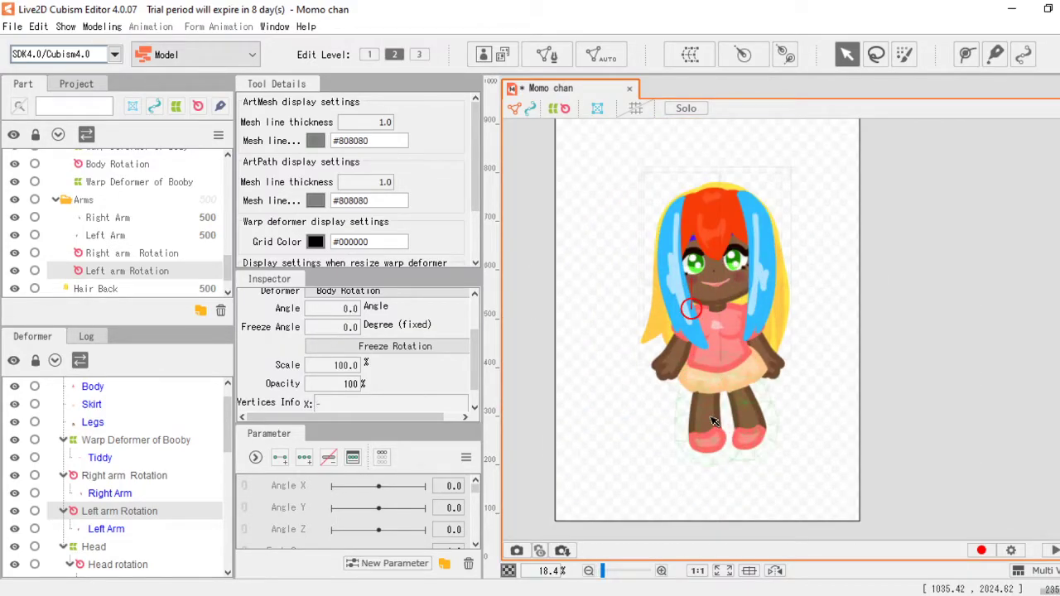
{"action": "scroll", "coordinate": [133, 253], "scroll_direction": "down", "scroll_amount": 2}
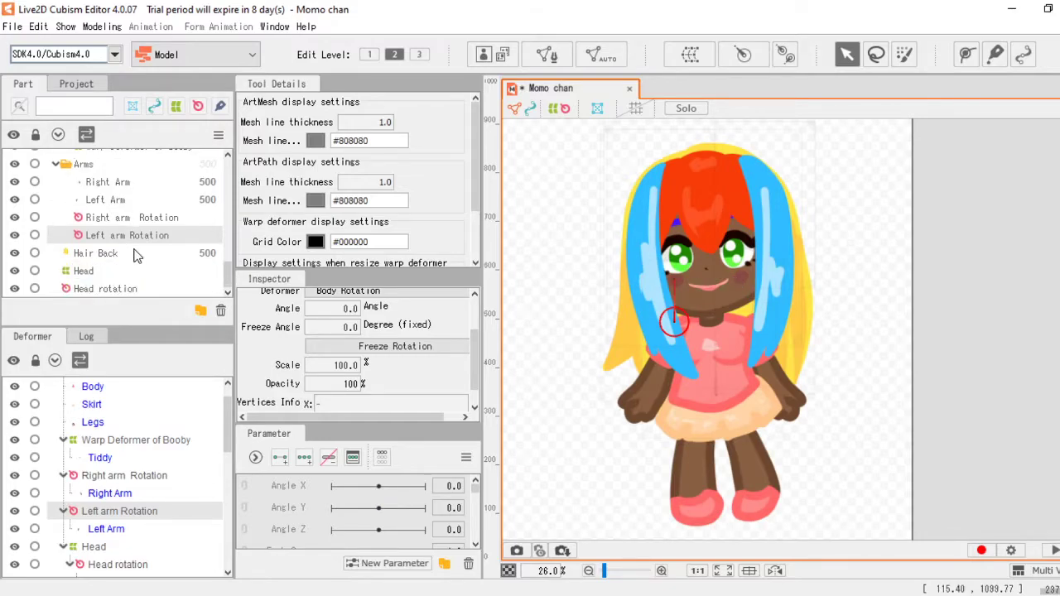
{"action": "scroll", "coordinate": [89, 479], "scroll_direction": "up", "scroll_amount": 2}
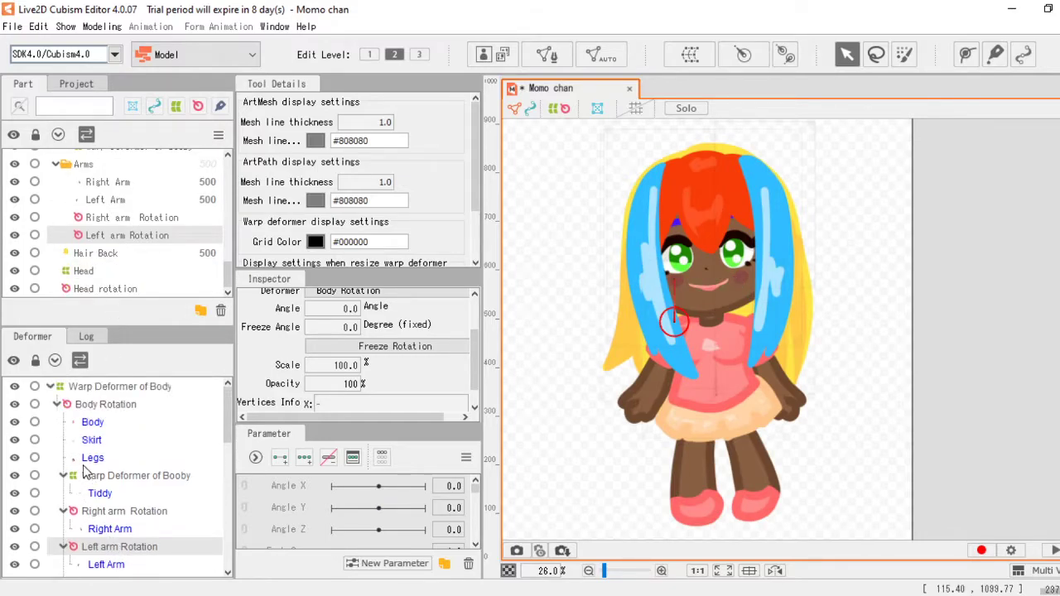
{"action": "scroll", "coordinate": [86, 473], "scroll_direction": "down", "scroll_amount": 4}
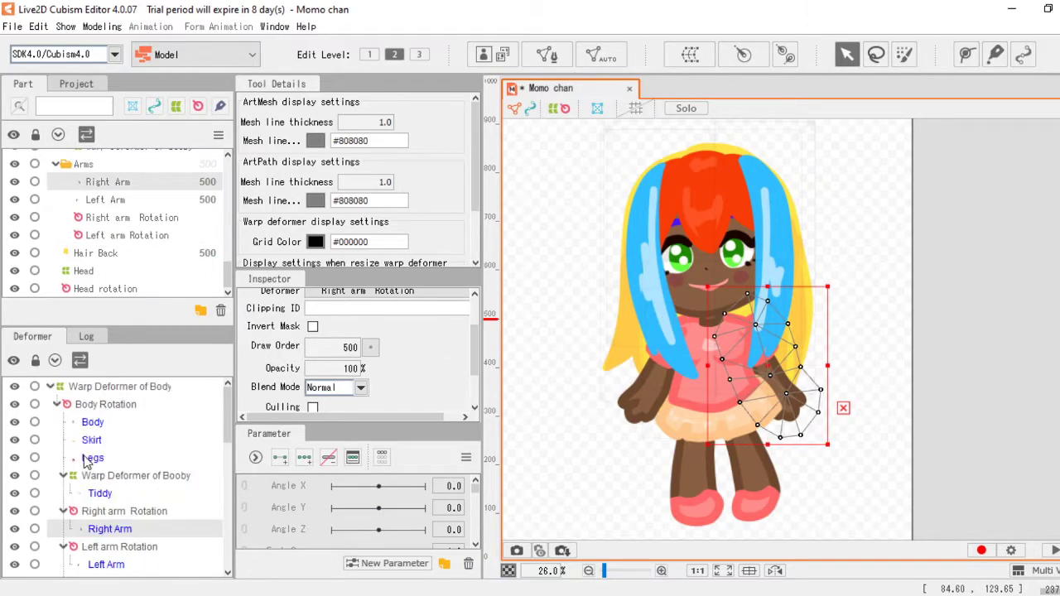
Step: Test turning the Body Rotation deformer by about -46 degrees, try swinging the Right arm Rotation deformer, and undo the turns
{"action": "left_click", "coordinate": [57, 405]}
{"action": "left_click", "coordinate": [57, 405]}
{"action": "left_click", "coordinate": [75, 517]}
{"action": "left_click", "coordinate": [98, 410]}
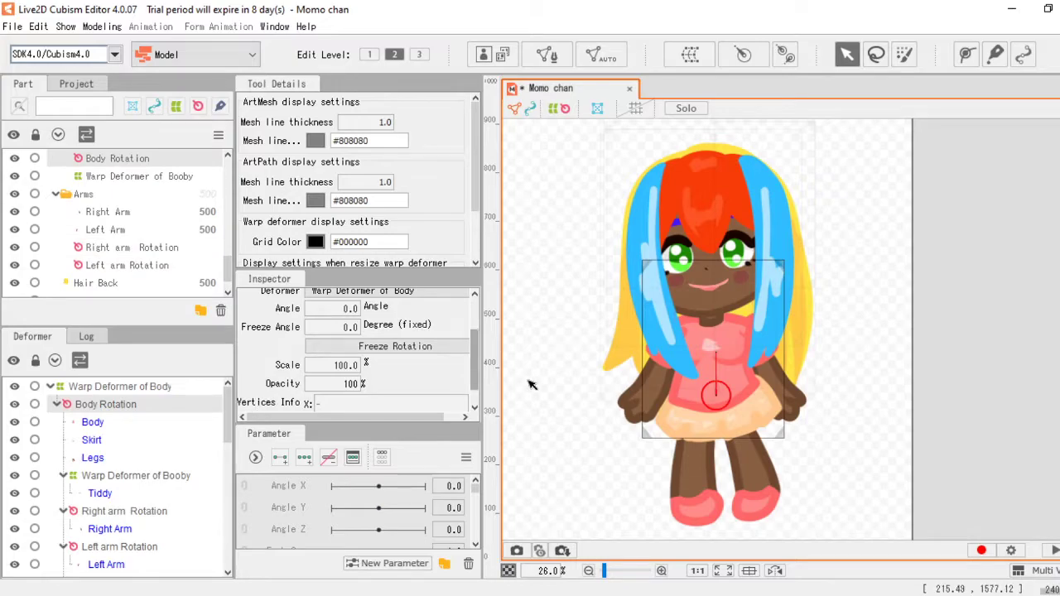
{"action": "left_click_drag", "start_coordinate": [713, 350], "coordinate": [630, 311]}
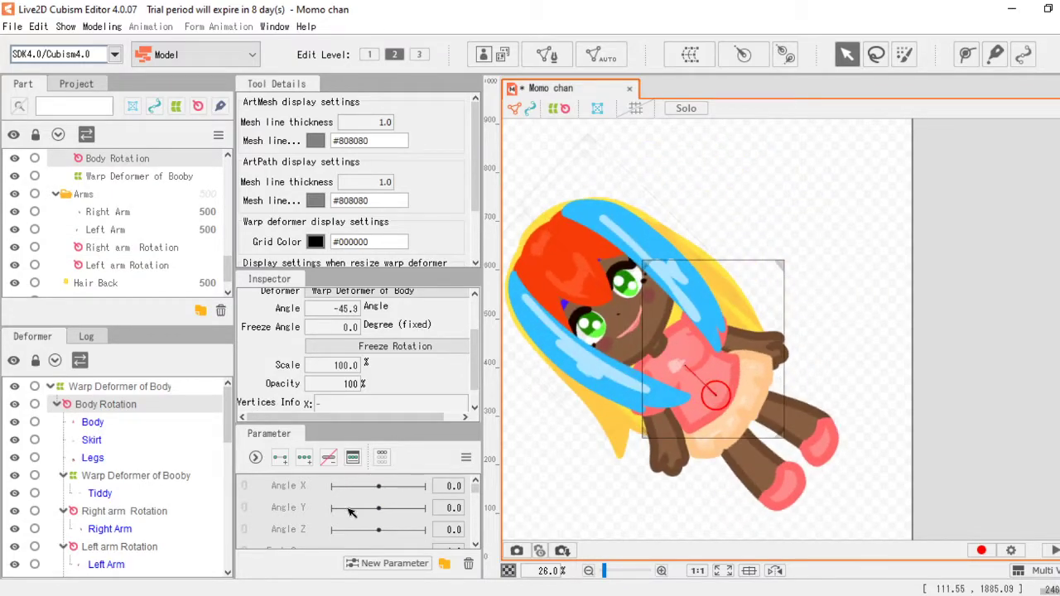
{"action": "left_click", "coordinate": [139, 512]}
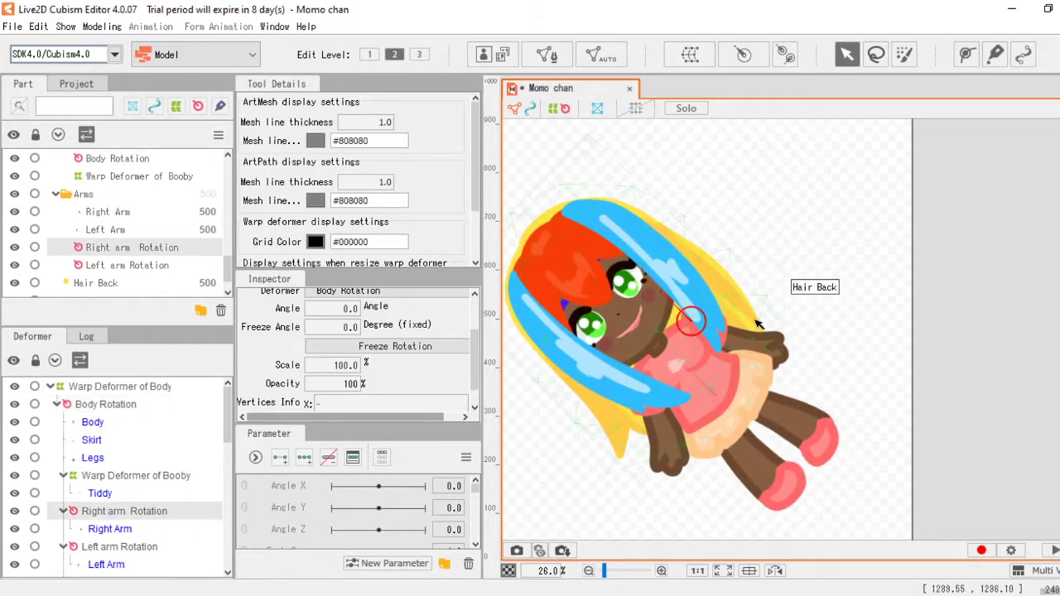
{"action": "left_click_drag", "start_coordinate": [663, 292], "coordinate": [615, 380]}
{"action": "key", "text": "ctrl+z"}
{"action": "key", "text": "ctrl+z"}
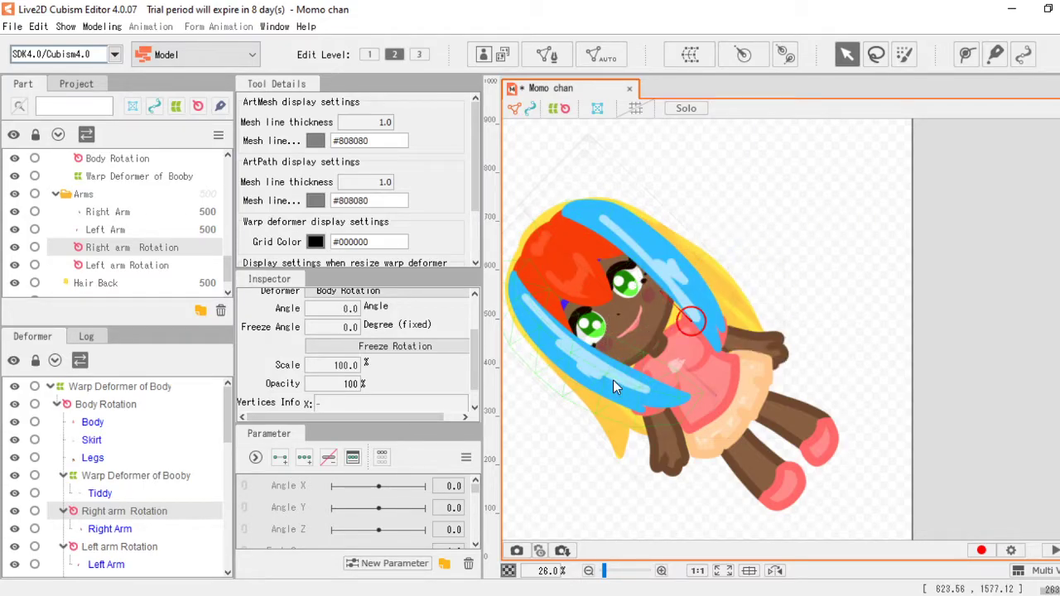
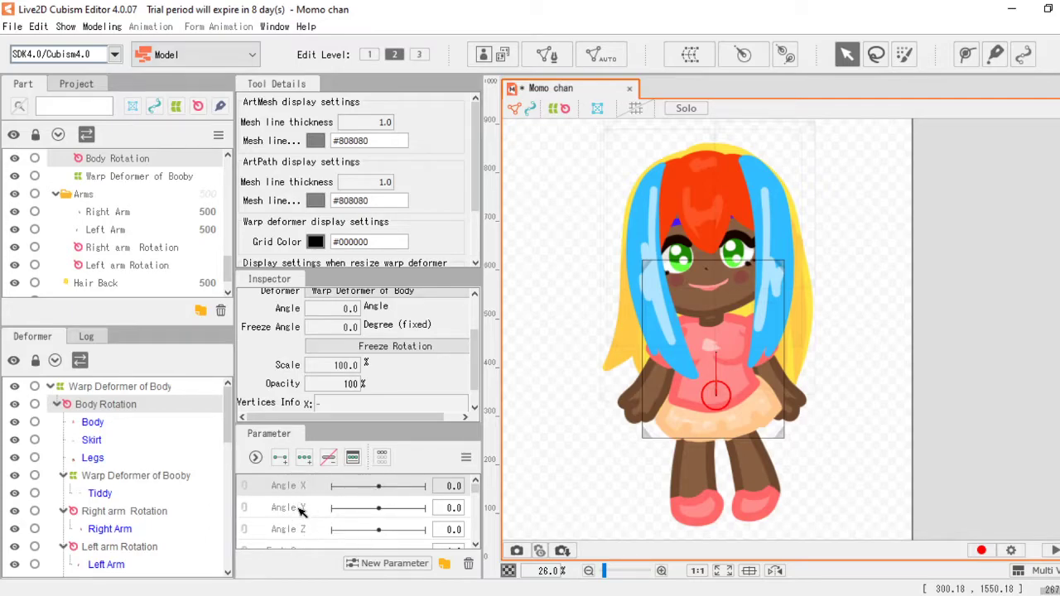
Step: Create a parameter folder named Head and move Angle X, Angle Y and Angle Z into it
{"action": "left_click", "coordinate": [443, 565]}
{"action": "double_click", "coordinate": [297, 490]}
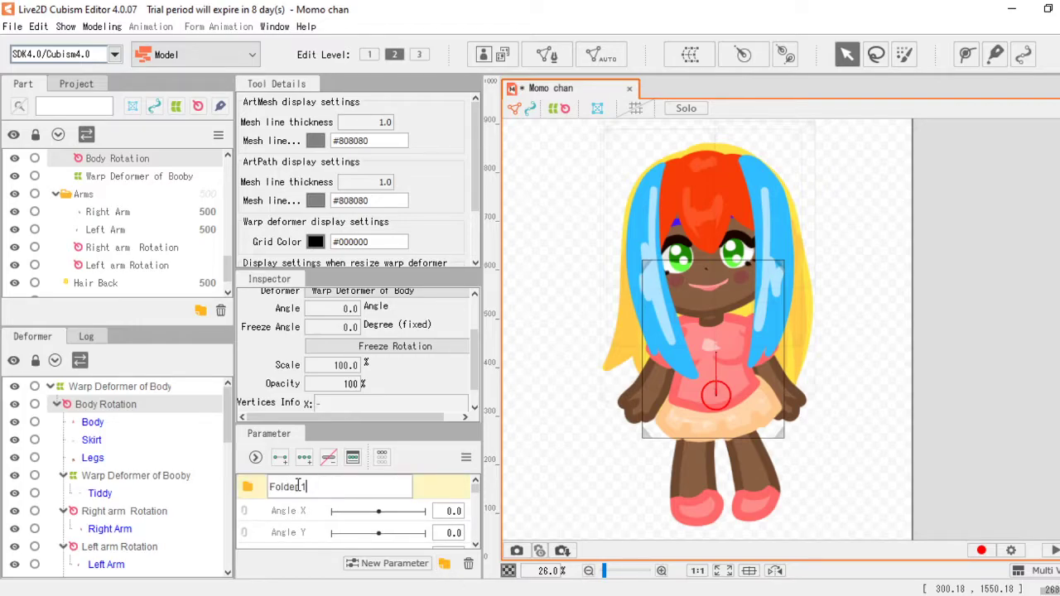
{"action": "left_click_drag", "start_coordinate": [308, 488], "coordinate": [262, 487]}
{"action": "type", "text": "Head"}
{"action": "key", "text": "Return"}
{"action": "left_click_drag", "start_coordinate": [292, 512], "coordinate": [286, 489]}
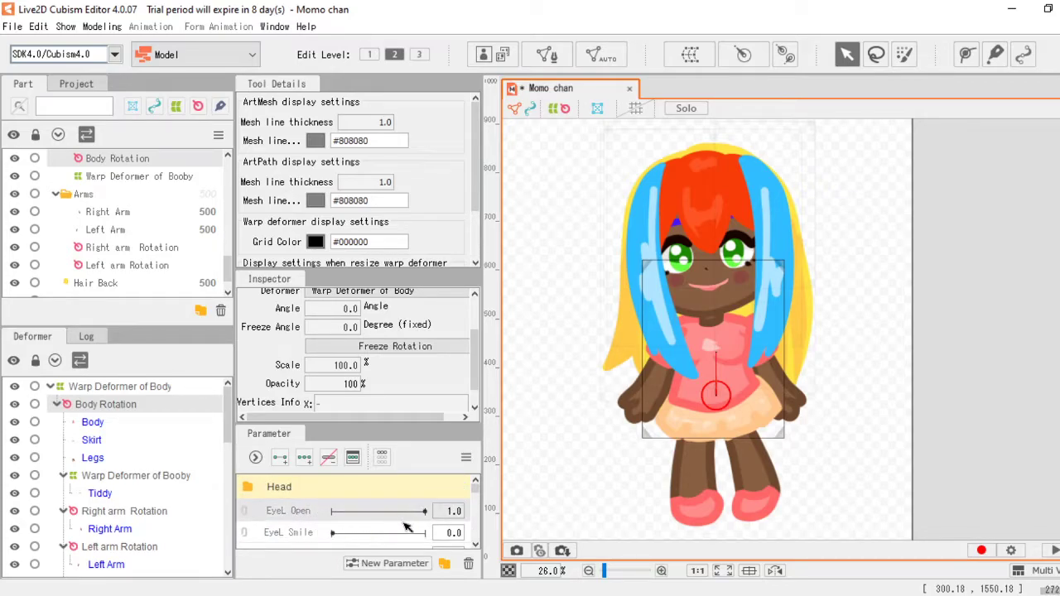
Step: Create a parameter folder named Eyes below Head and move the eye and eyeball parameters into it
{"action": "left_click", "coordinate": [444, 565]}
{"action": "double_click", "coordinate": [286, 511]}
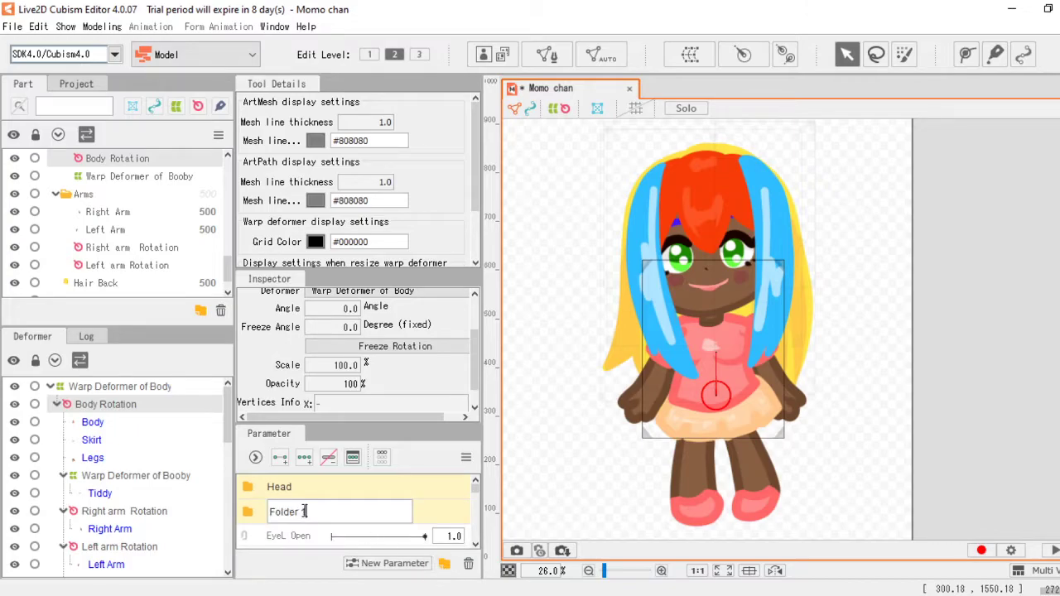
{"action": "left_click_drag", "start_coordinate": [309, 511], "coordinate": [262, 509]}
{"action": "type", "text": "Eyes"}
{"action": "key", "text": "Return"}
{"action": "left_click_drag", "start_coordinate": [296, 538], "coordinate": [295, 515]}
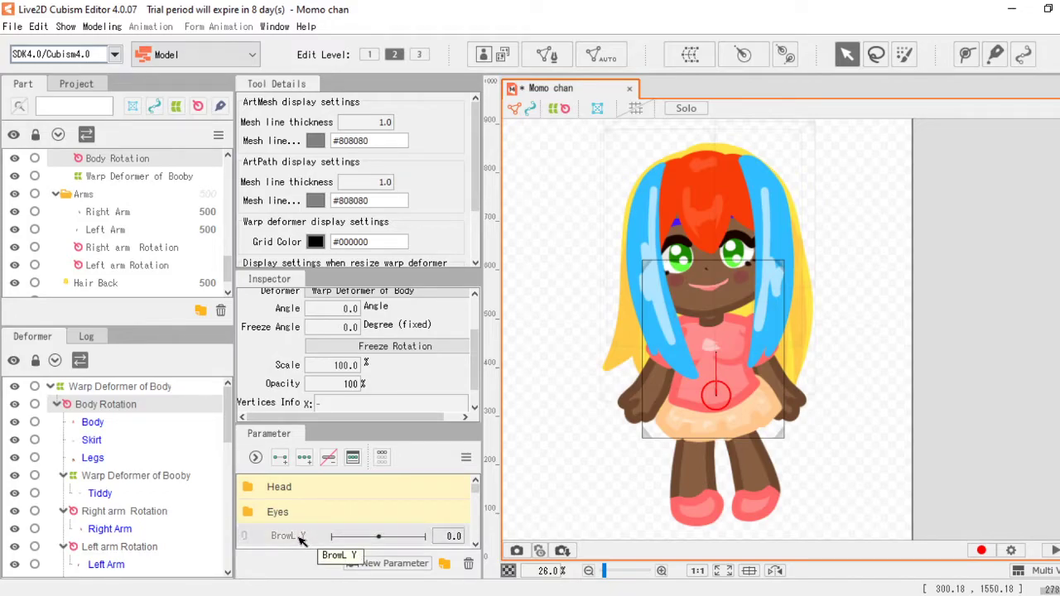
Step: Add another parameter folder below Eyes, above the brow parameters, keeping its default name
{"action": "left_click", "coordinate": [444, 563]}
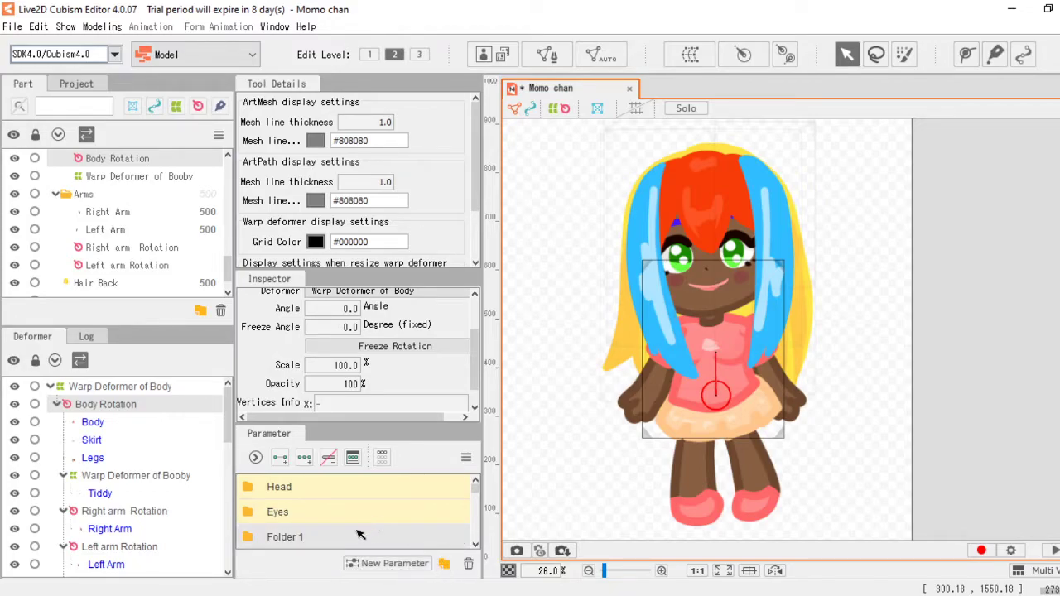
{"action": "double_click", "coordinate": [298, 538]}
{"action": "left_click_drag", "start_coordinate": [305, 542], "coordinate": [256, 543]}
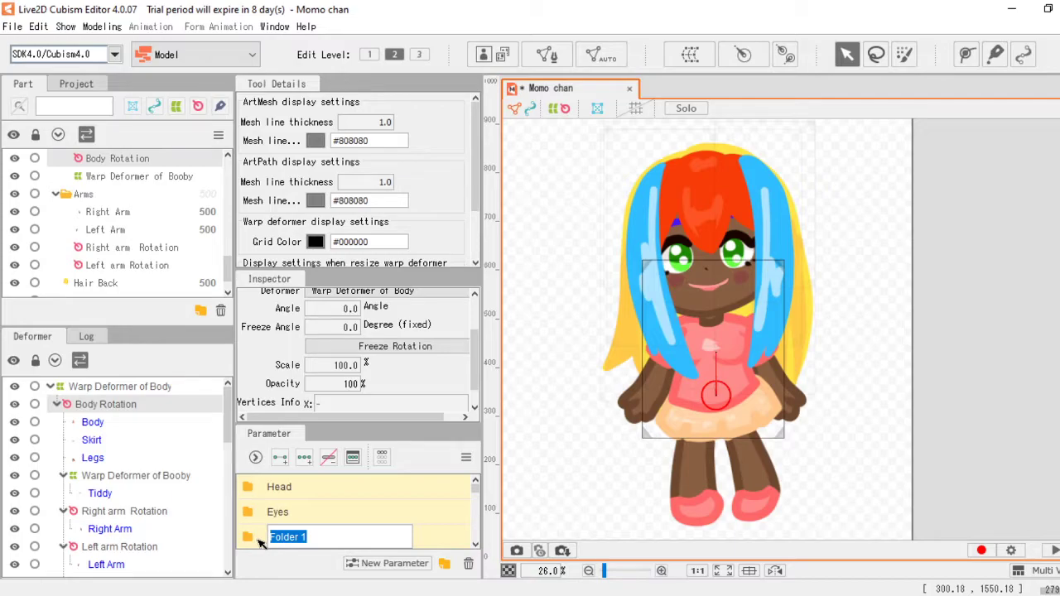
{"action": "left_click", "coordinate": [279, 514]}
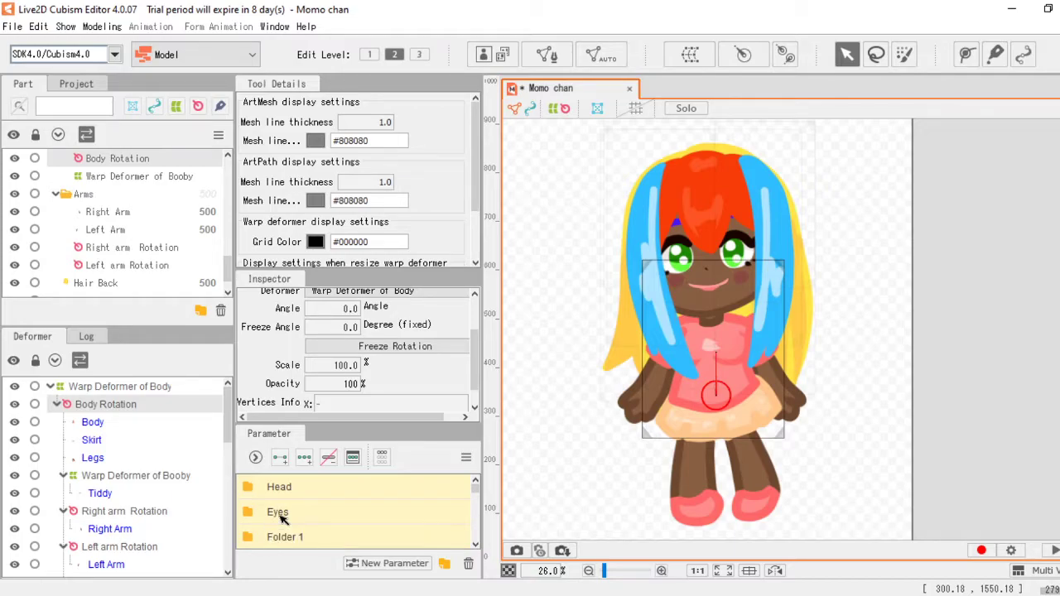
Step: Expand the Eyes folder to check the eye parameters it contains, collapse it and look over the brow parameters
{"action": "left_click", "coordinate": [251, 513]}
{"action": "scroll", "coordinate": [275, 514], "scroll_direction": "down", "scroll_amount": 2}
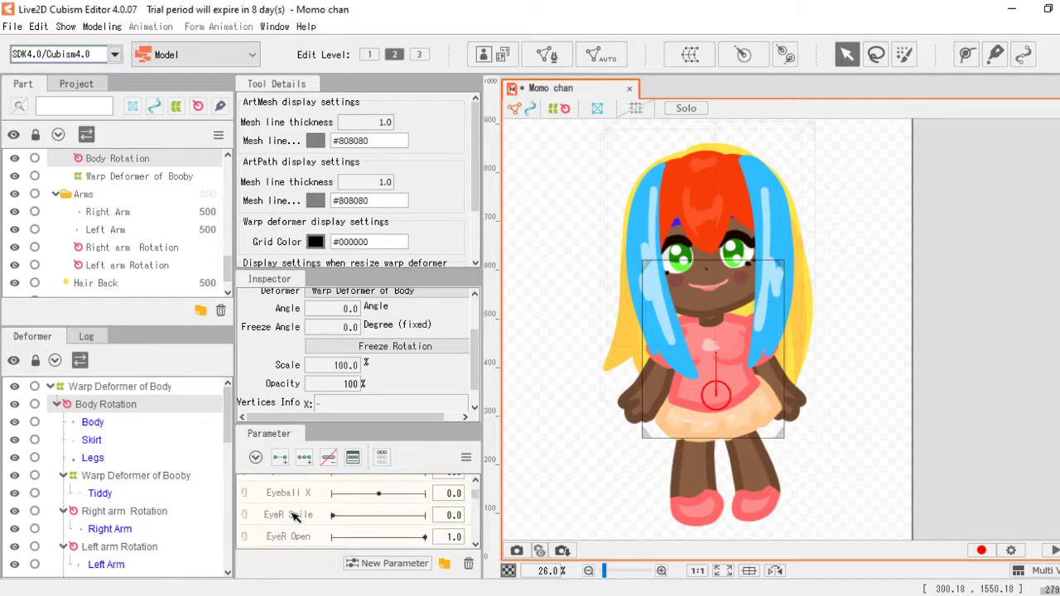
{"action": "scroll", "coordinate": [718, 240], "scroll_direction": "up", "scroll_amount": 3}
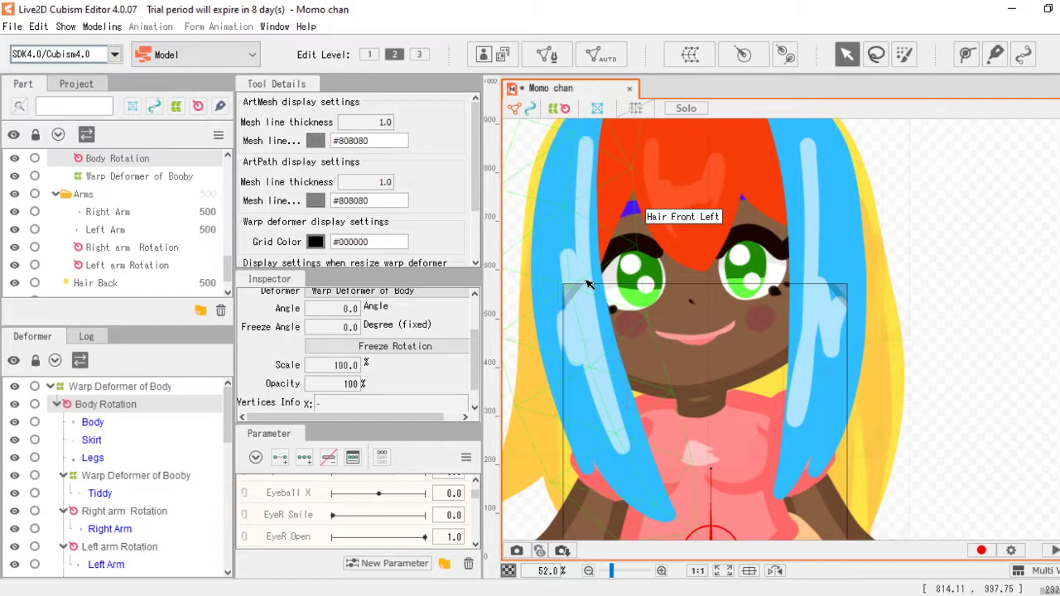
{"action": "scroll", "coordinate": [286, 518], "scroll_direction": "up", "scroll_amount": 3}
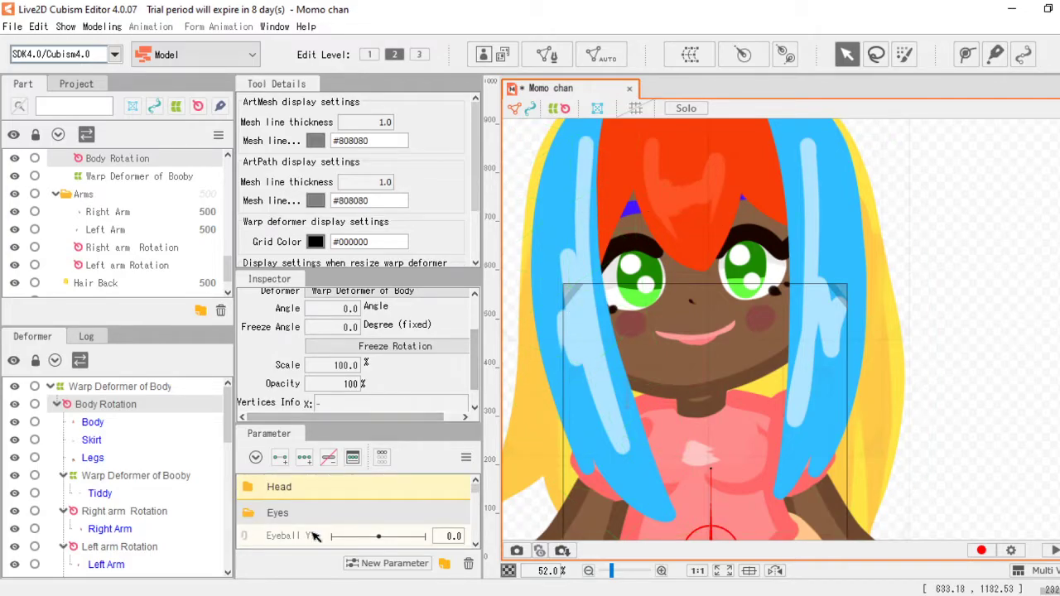
{"action": "left_click", "coordinate": [249, 514]}
{"action": "scroll", "coordinate": [338, 530], "scroll_direction": "down", "scroll_amount": 3}
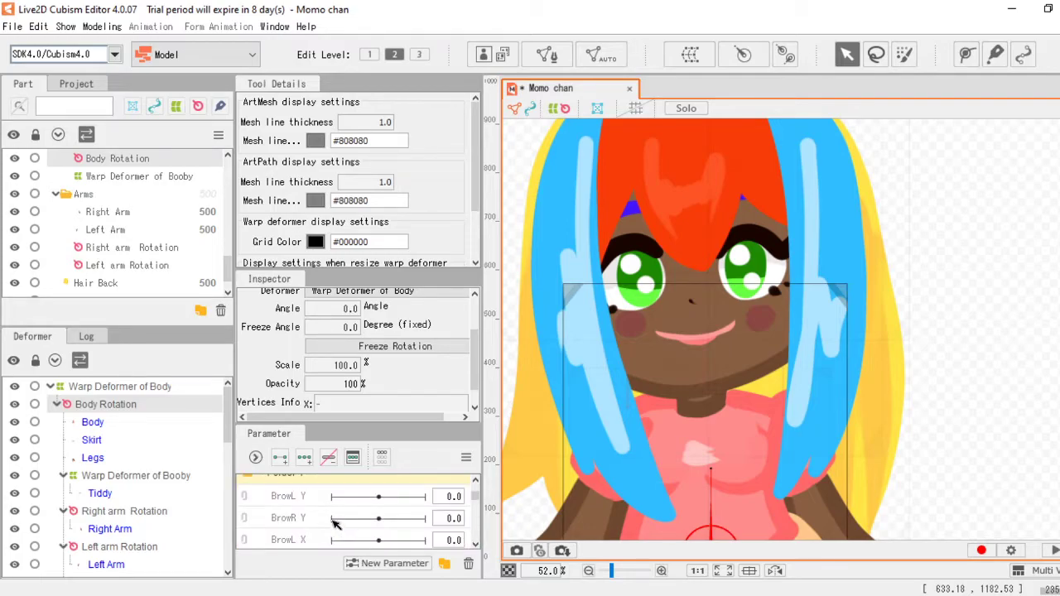
{"action": "scroll", "coordinate": [326, 515], "scroll_direction": "up", "scroll_amount": 3}
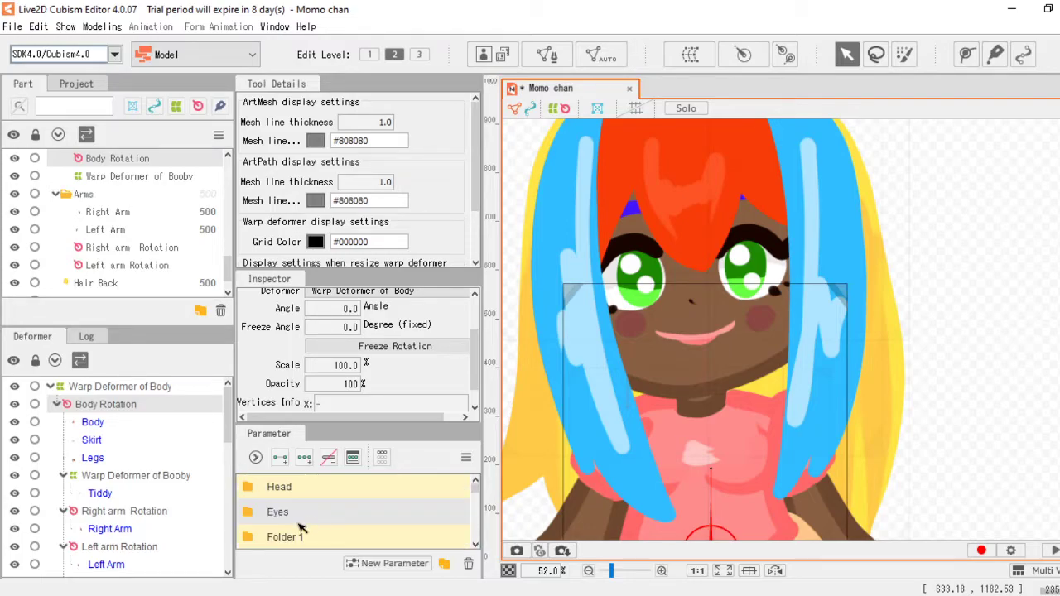
Step: Rename the new parameter folder as Eyebrows and move the brow parameters into it
{"action": "left_click", "coordinate": [475, 544]}
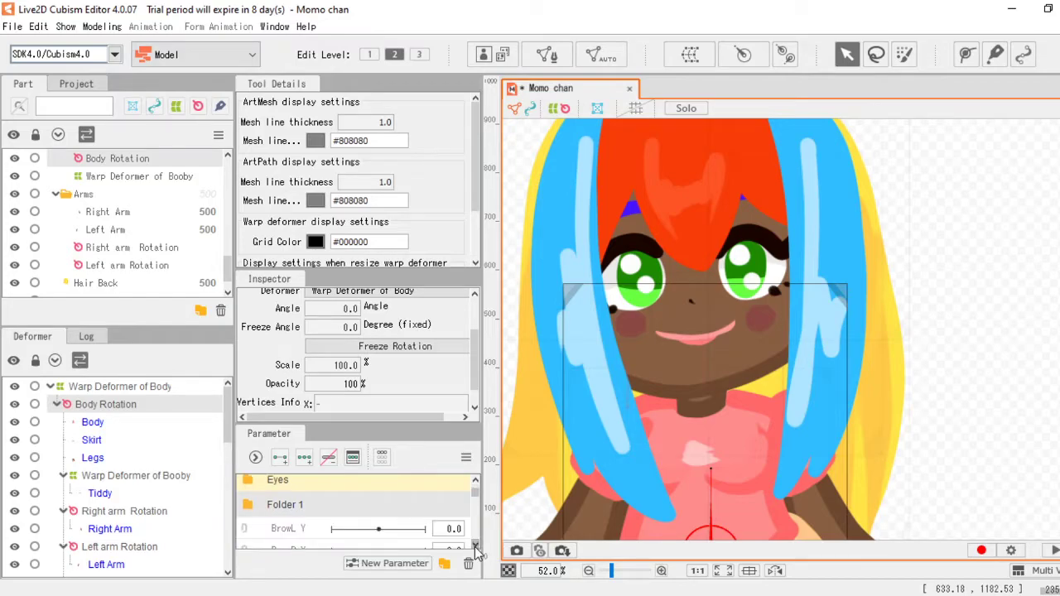
{"action": "double_click", "coordinate": [285, 508]}
{"action": "left_click_drag", "start_coordinate": [308, 504], "coordinate": [242, 507]}
{"action": "type", "text": "Ey"}
{"action": "key", "text": "Return"}
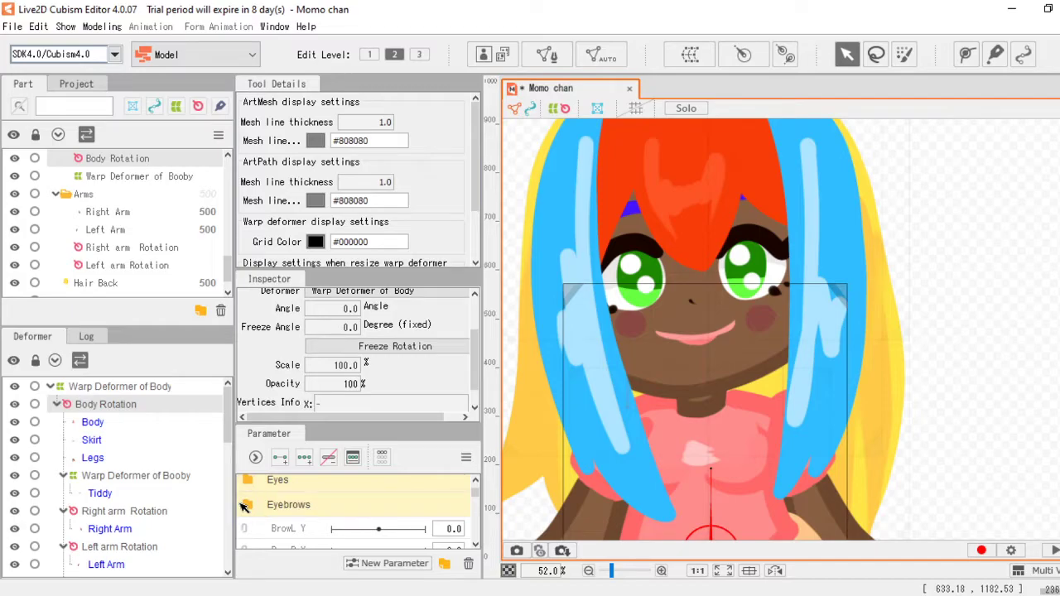
{"action": "mouse_move", "coordinate": [304, 524]}
{"action": "left_mouse_down"}
{"action": "mouse_move", "coordinate": [312, 504]}
{"action": "mouse_move", "coordinate": [296, 513]}
{"action": "mouse_move", "coordinate": [305, 505]}
{"action": "left_mouse_up"}
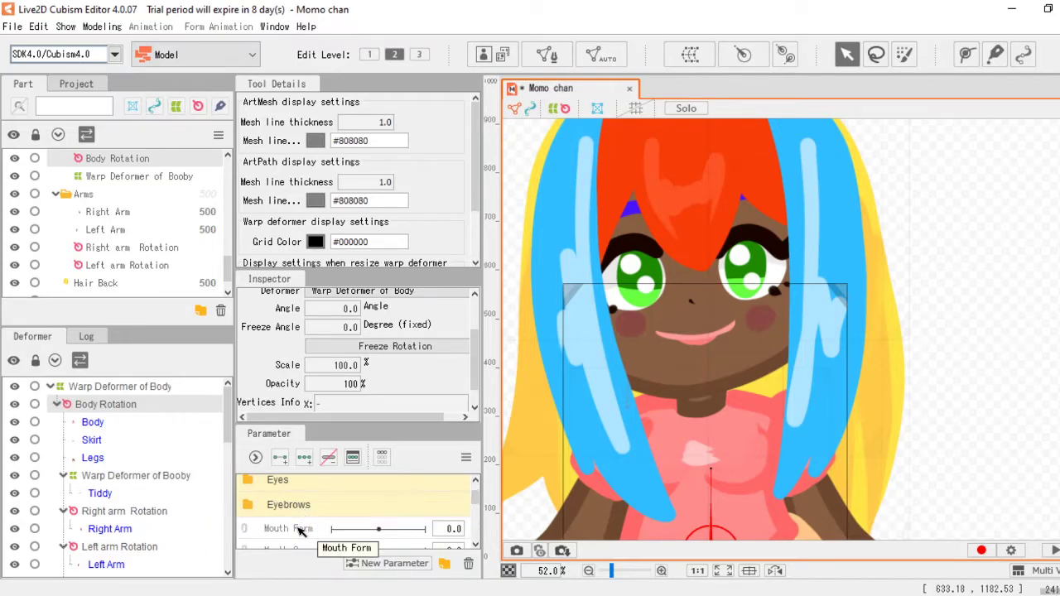
Step: Create a parameter folder named Mouth below Eyebrows and move Mouth Form, Mouth Open and Cheek into it
{"action": "left_click", "coordinate": [446, 567]}
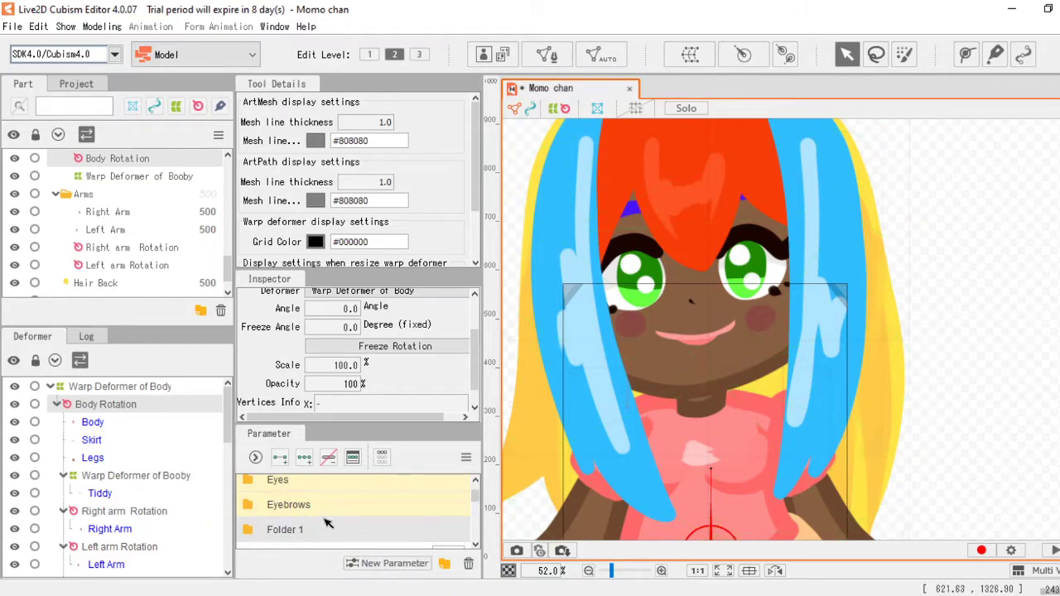
{"action": "double_click", "coordinate": [294, 530]}
{"action": "type", "text": "Mouth"}
{"action": "key", "text": "Return"}
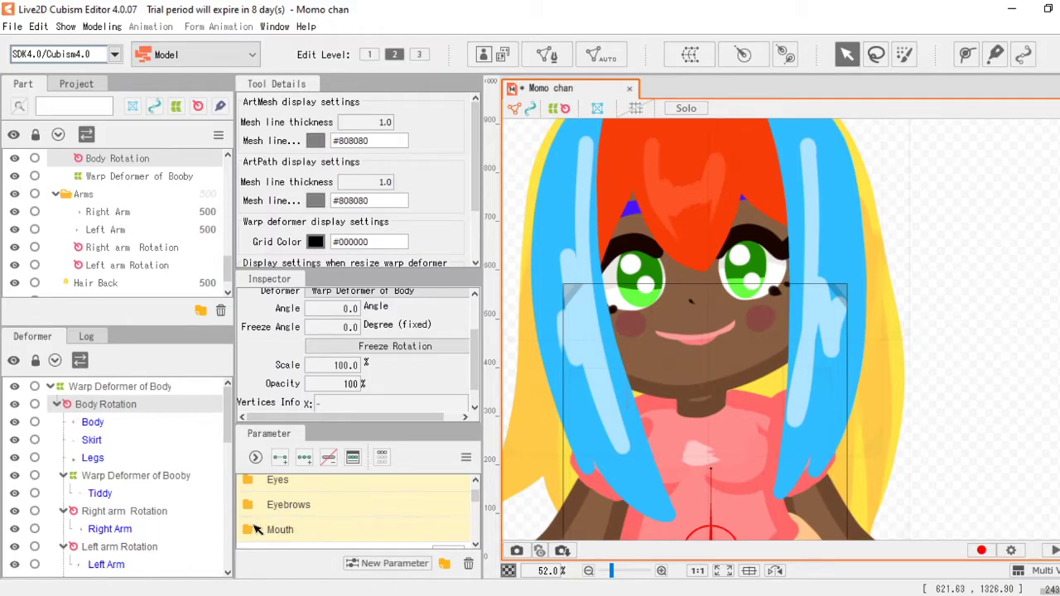
{"action": "left_click", "coordinate": [476, 547]}
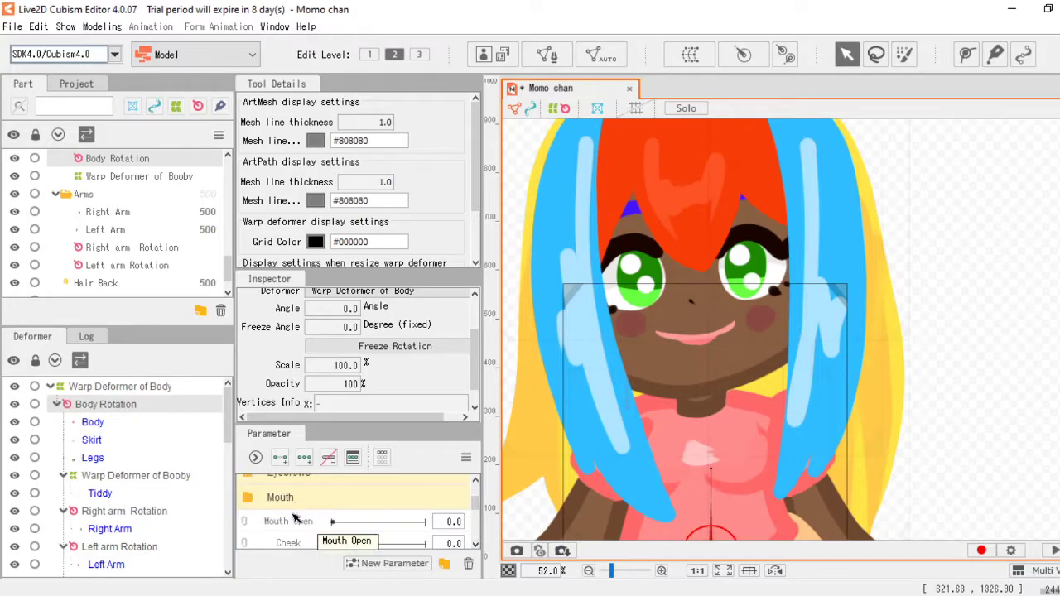
{"action": "left_click_drag", "start_coordinate": [292, 522], "coordinate": [296, 499]}
Step: Create a parameter folder named Body below Mouth and move Body X, Body Y and Body Z into it
{"action": "left_click", "coordinate": [444, 563]}
{"action": "double_click", "coordinate": [295, 524]}
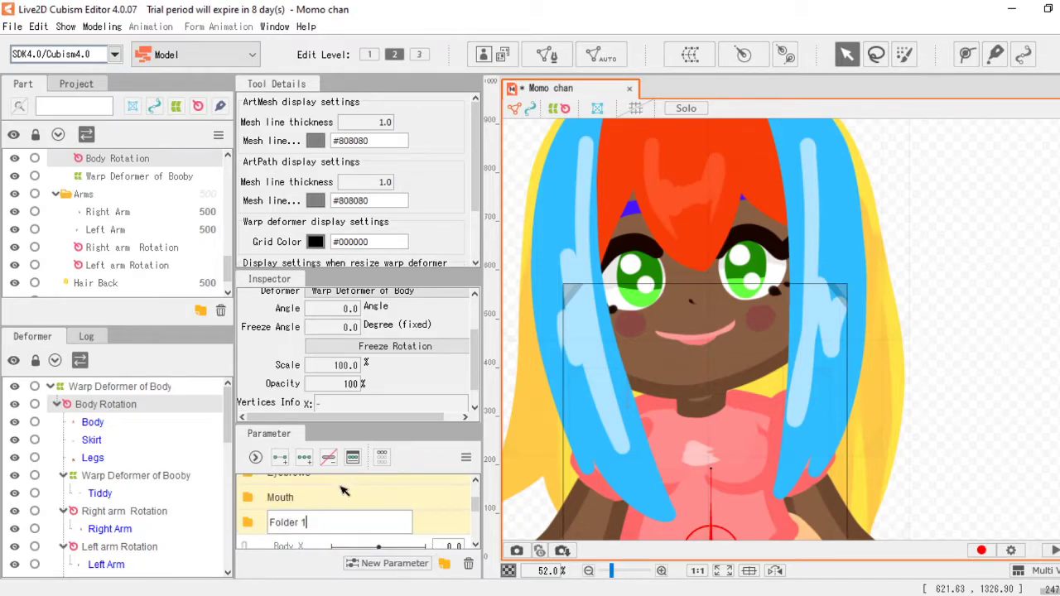
{"action": "left_click_drag", "start_coordinate": [312, 520], "coordinate": [244, 520]}
{"action": "type", "text": "Body"}
{"action": "key", "text": "Return"}
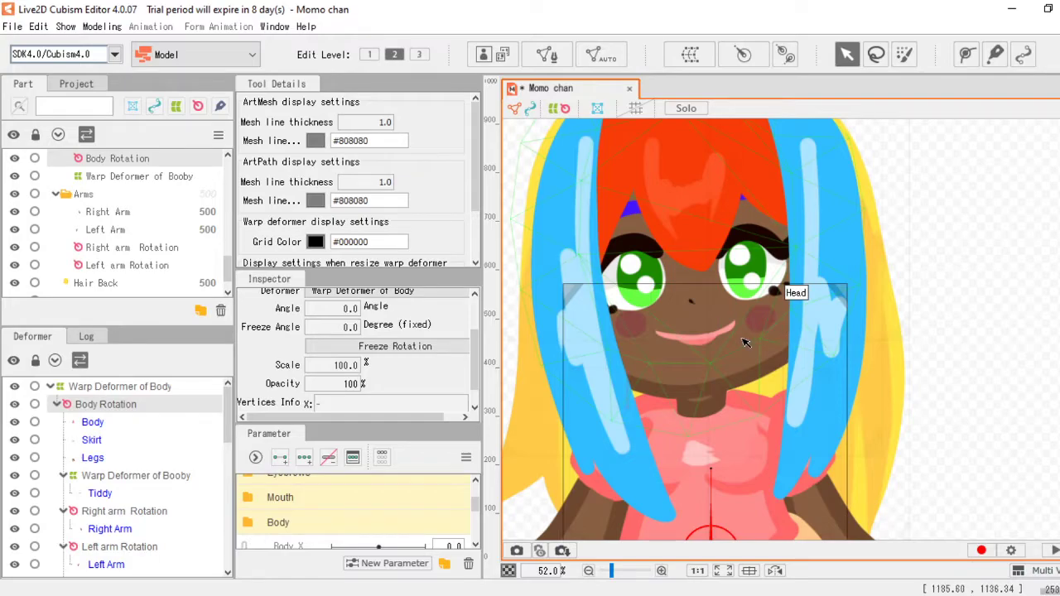
{"action": "scroll", "coordinate": [714, 335], "scroll_direction": "down", "scroll_amount": 2}
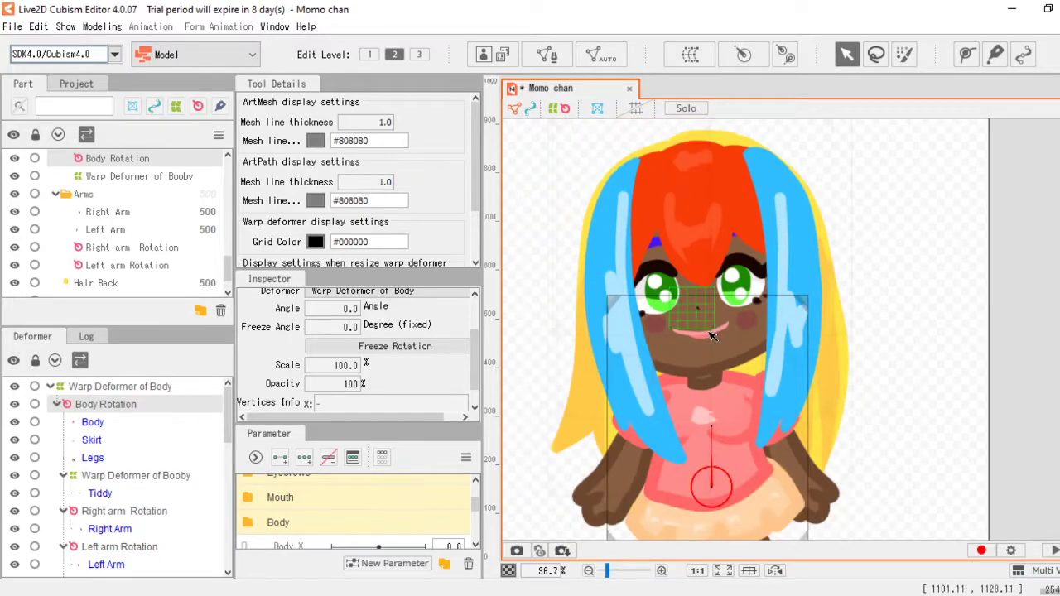
{"action": "scroll", "coordinate": [714, 336], "scroll_direction": "up", "scroll_amount": 2}
{"action": "scroll", "coordinate": [319, 530], "scroll_direction": "down", "scroll_amount": 2}
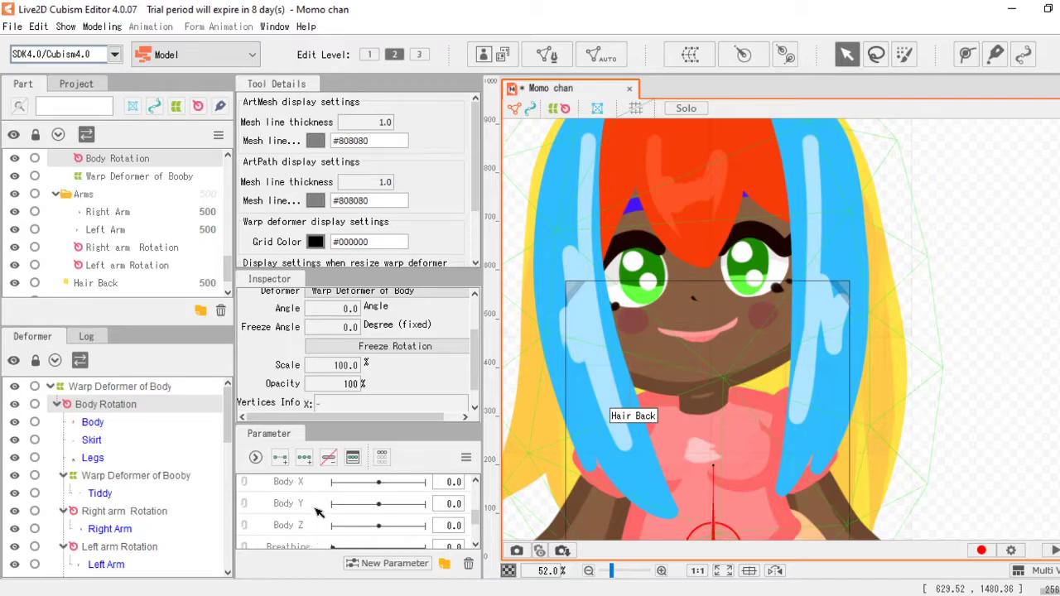
{"action": "scroll", "coordinate": [319, 512], "scroll_direction": "up", "scroll_amount": 2}
{"action": "scroll", "coordinate": [476, 547], "scroll_direction": "down", "scroll_amount": 1}
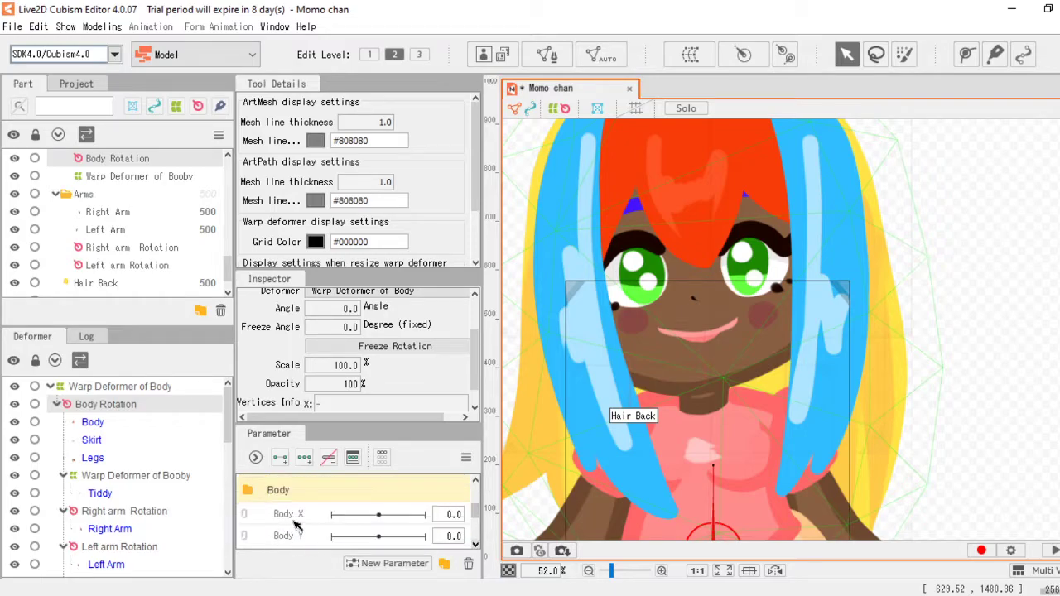
{"action": "left_click_drag", "start_coordinate": [292, 514], "coordinate": [286, 494]}
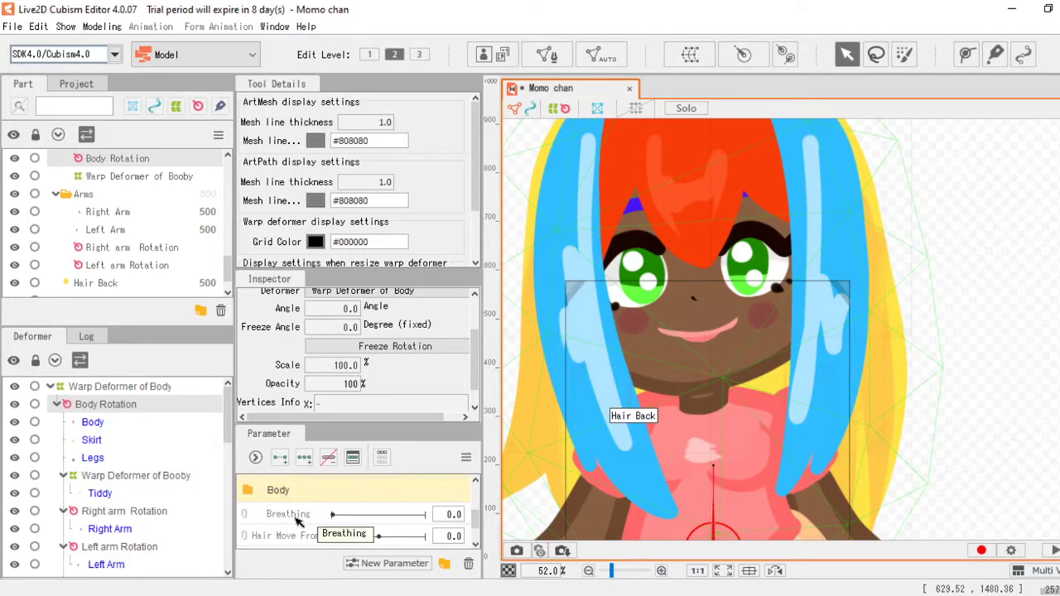
Step: Create a parameter folder named Physics below Body, above the Breathing parameter
{"action": "left_click", "coordinate": [444, 563]}
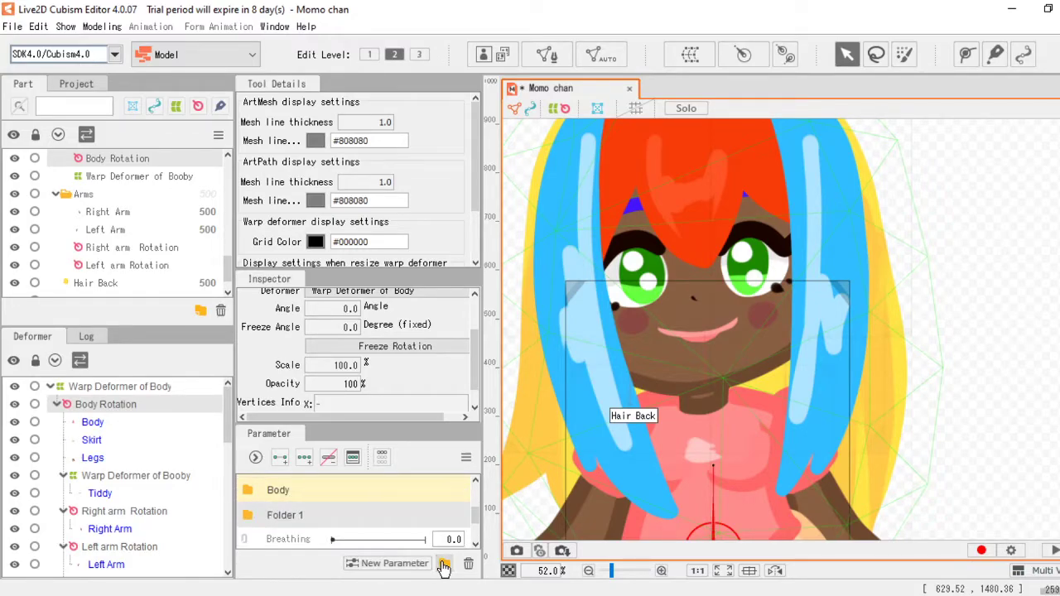
{"action": "double_click", "coordinate": [289, 516]}
{"action": "left_click_drag", "start_coordinate": [314, 516], "coordinate": [256, 511]}
{"action": "type", "text": "Physics"}
{"action": "key", "text": "Return"}
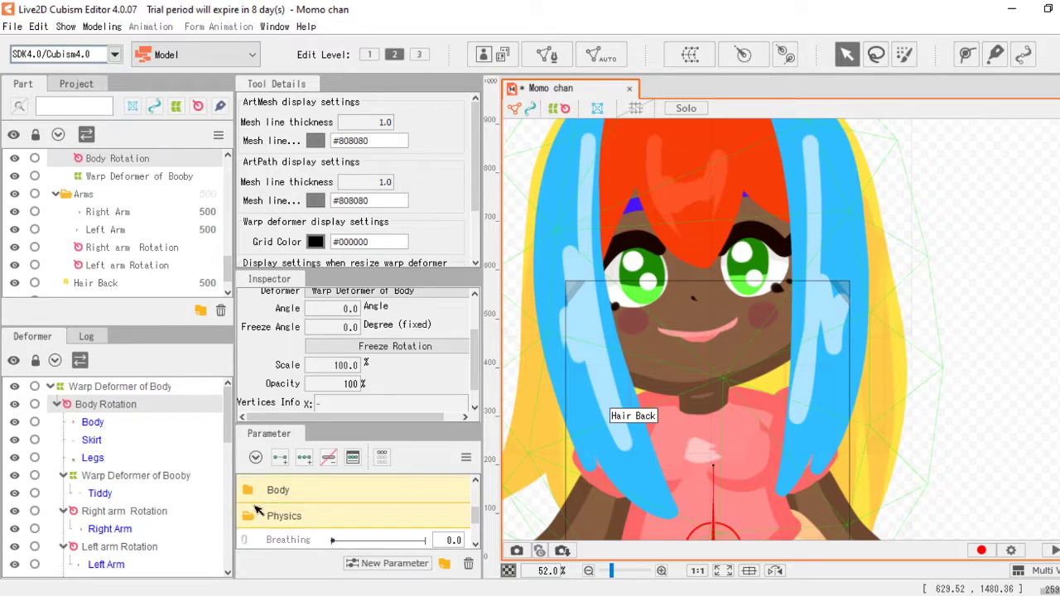
Step: Move Hair Move Front, Hair Move Side, Hair Move Back and Breathing into the Physics folder, placing Breathing below the hair parameters, and collapse it
{"action": "scroll", "coordinate": [342, 537], "scroll_direction": "down", "scroll_amount": 2}
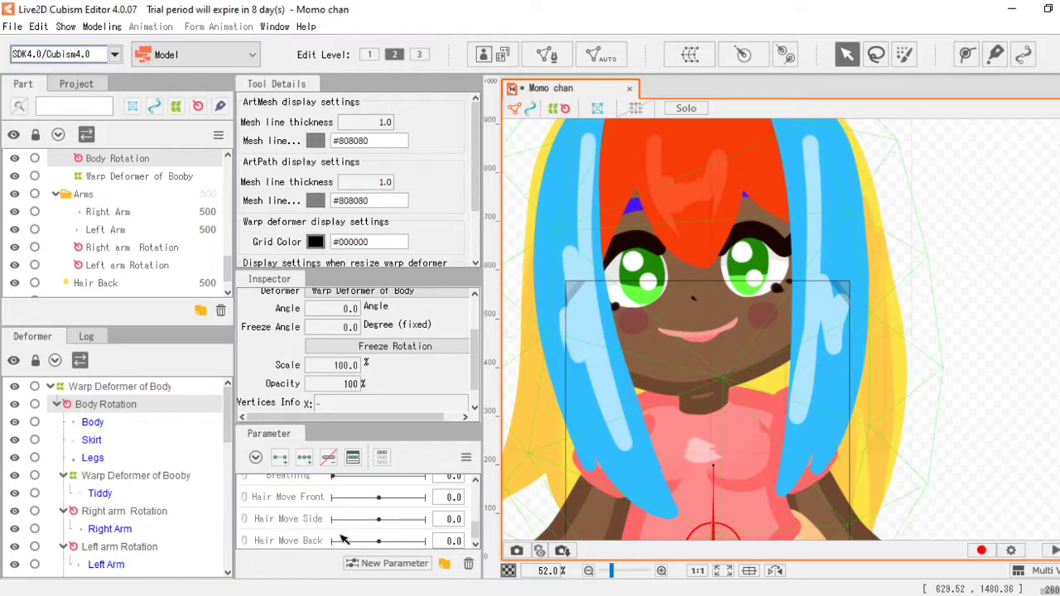
{"action": "scroll", "coordinate": [340, 543], "scroll_direction": "up", "scroll_amount": 2}
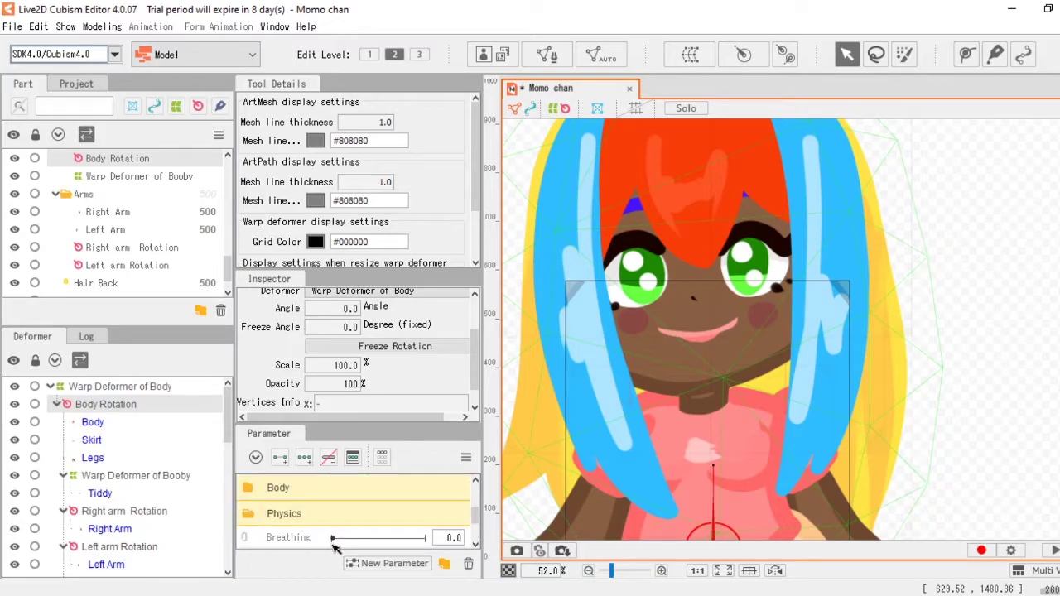
{"action": "left_click", "coordinate": [476, 545]}
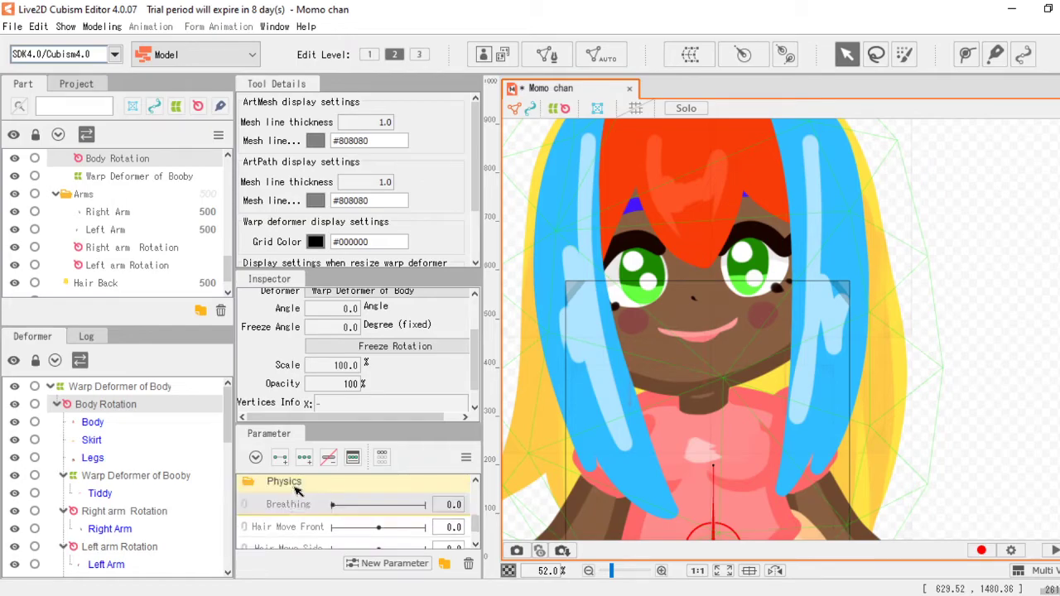
{"action": "left_click_drag", "start_coordinate": [310, 531], "coordinate": [303, 489]}
{"action": "left_click_drag", "start_coordinate": [303, 529], "coordinate": [314, 491]}
{"action": "scroll", "coordinate": [310, 518], "scroll_direction": "down", "scroll_amount": 2}
{"action": "scroll", "coordinate": [311, 531], "scroll_direction": "down", "scroll_amount": 2}
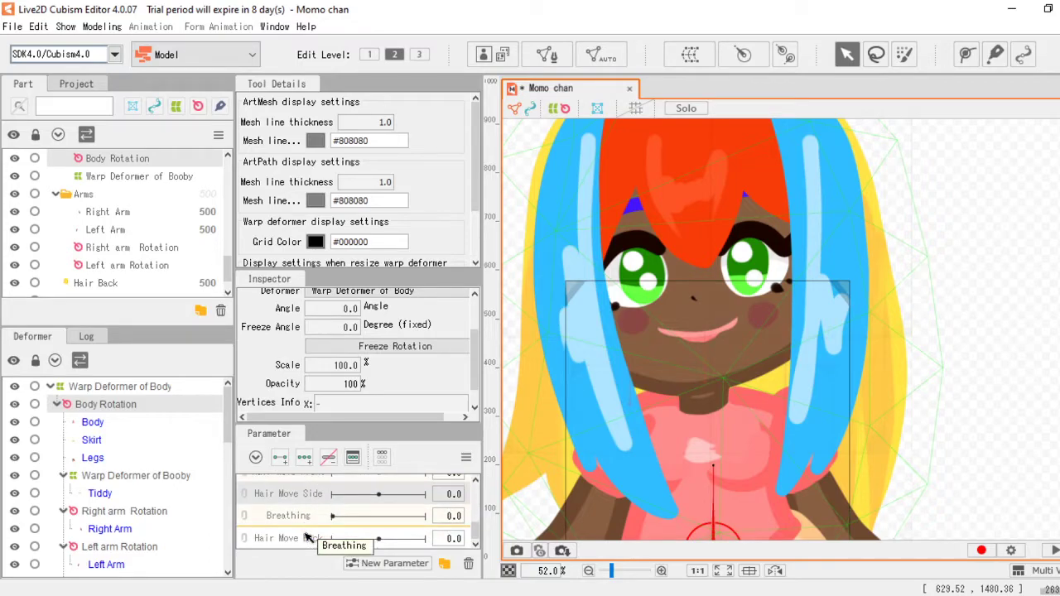
{"action": "left_click_drag", "start_coordinate": [302, 534], "coordinate": [304, 507]}
{"action": "scroll", "coordinate": [308, 517], "scroll_direction": "down", "scroll_amount": 1}
{"action": "scroll", "coordinate": [307, 518], "scroll_direction": "up", "scroll_amount": 2}
{"action": "scroll", "coordinate": [279, 521], "scroll_direction": "down", "scroll_amount": 1}
{"action": "left_click", "coordinate": [255, 516]}
Step: Expand the Head parameter folder and reorder its parameters as Angle X, Angle Y, Angle Z
{"action": "scroll", "coordinate": [332, 533], "scroll_direction": "up", "scroll_amount": 2}
{"action": "left_click", "coordinate": [250, 490]}
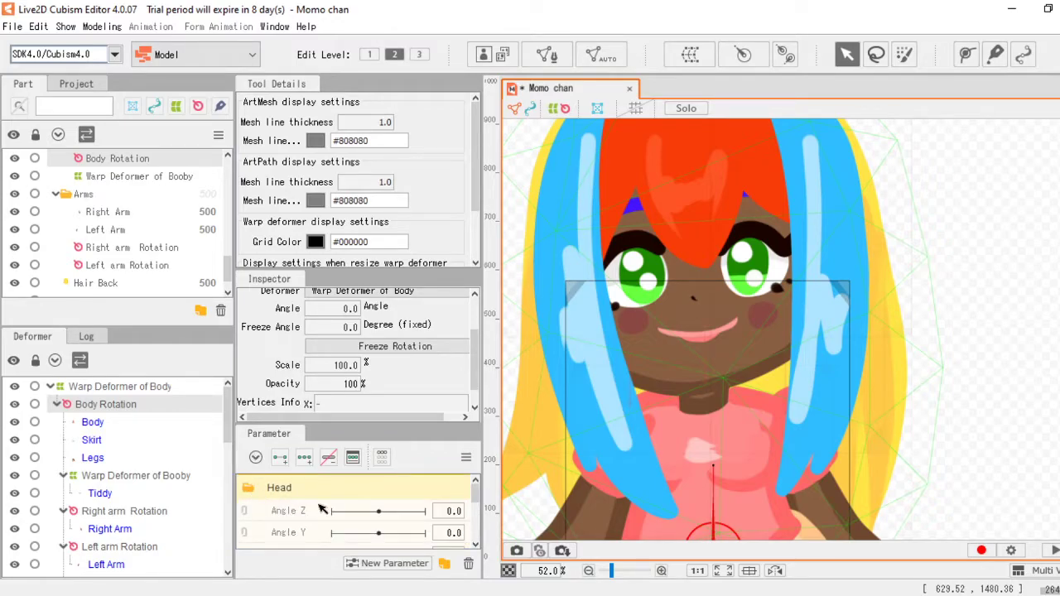
{"action": "scroll", "coordinate": [325, 522], "scroll_direction": "down", "scroll_amount": 1}
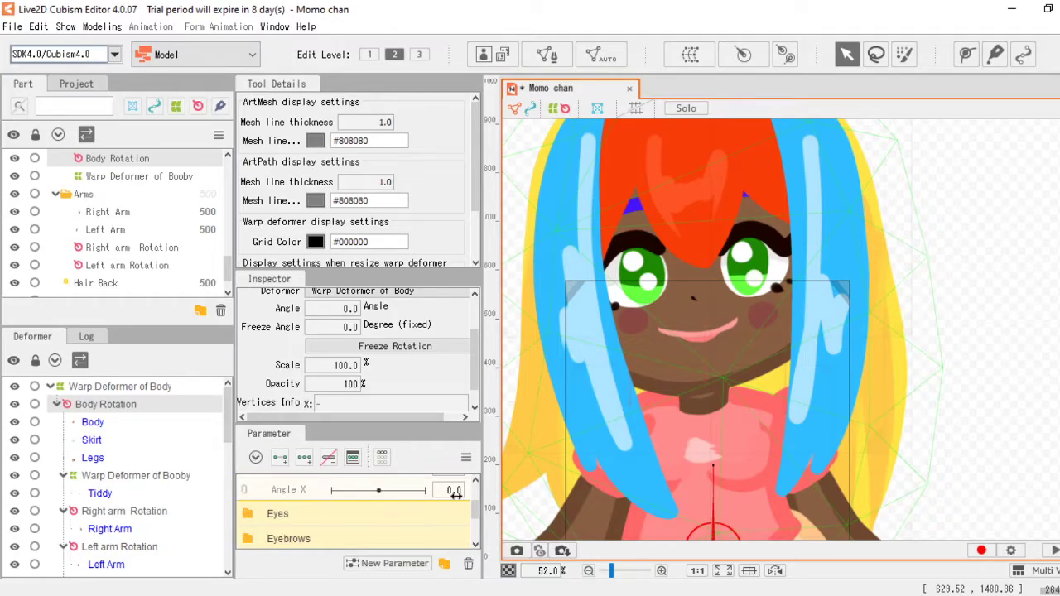
{"action": "scroll", "coordinate": [348, 500], "scroll_direction": "up", "scroll_amount": 1}
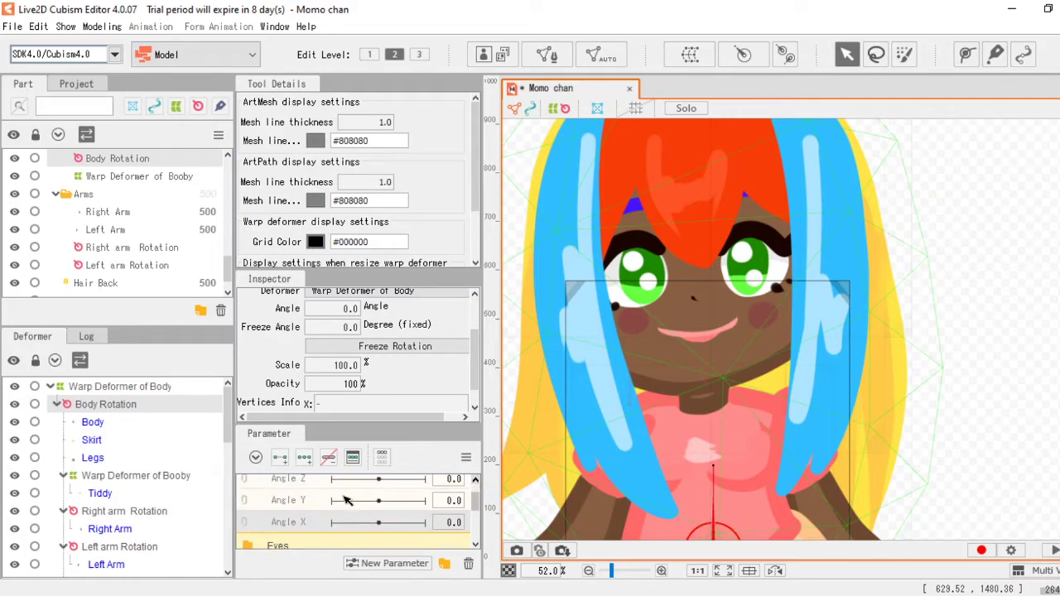
{"action": "left_click_drag", "start_coordinate": [303, 529], "coordinate": [312, 494]}
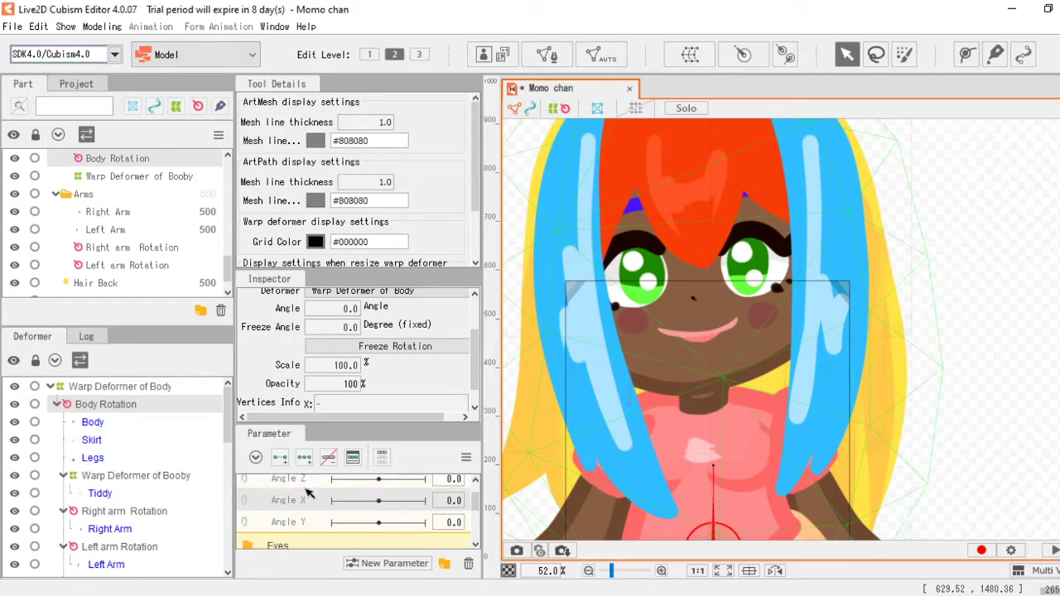
{"action": "scroll", "coordinate": [321, 522], "scroll_direction": "up", "scroll_amount": 1}
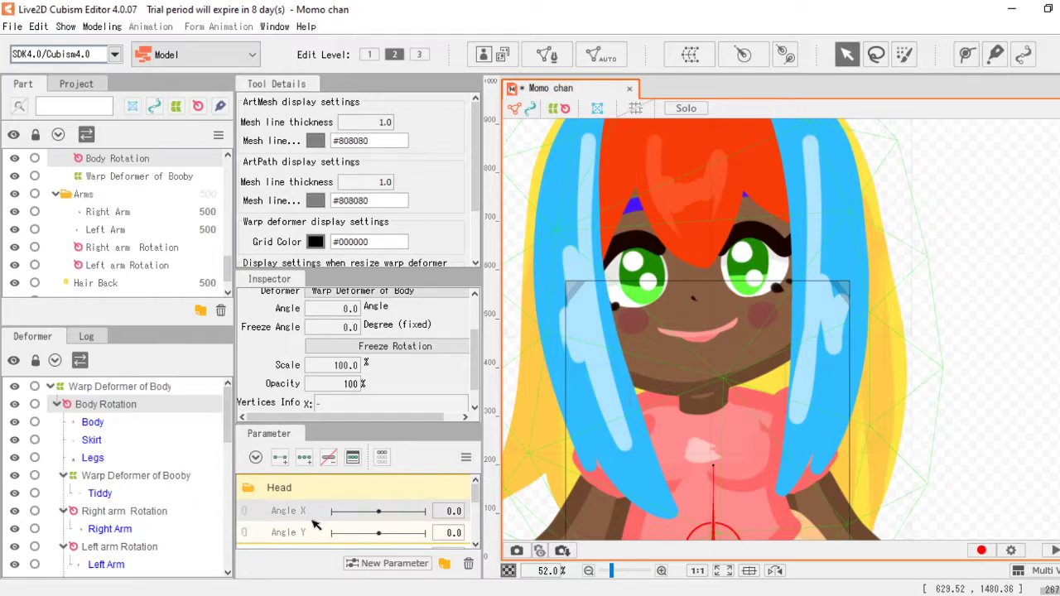
{"action": "scroll", "coordinate": [753, 355], "scroll_direction": "down", "scroll_amount": 2}
{"action": "scroll", "coordinate": [736, 301], "scroll_direction": "up", "scroll_amount": 2}
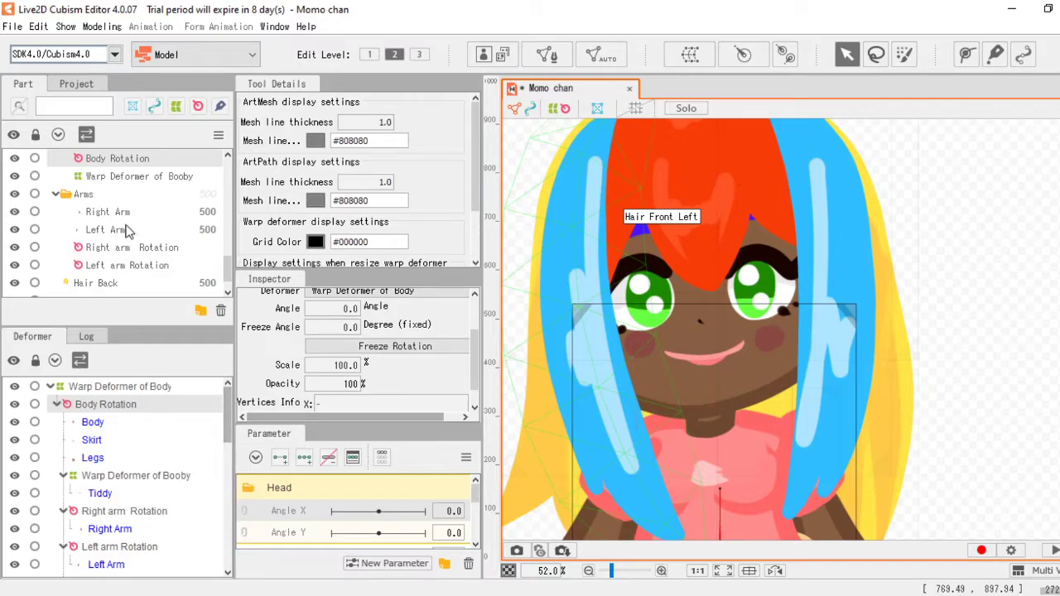
Step: Select the Head warp deformer and add three keys to it on Angle X
{"action": "scroll", "coordinate": [126, 230], "scroll_direction": "down", "scroll_amount": 1}
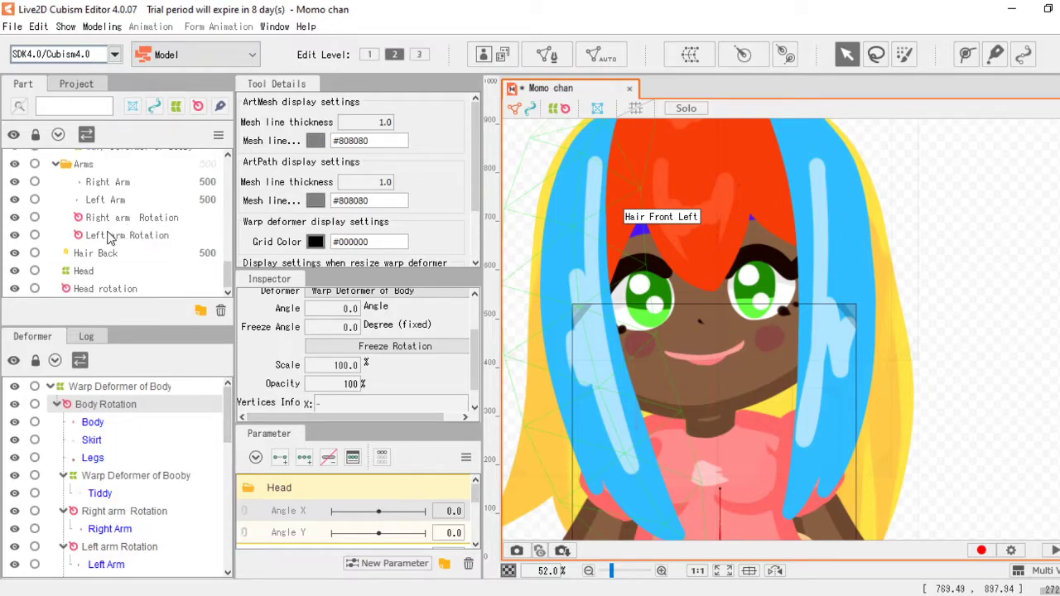
{"action": "left_click", "coordinate": [85, 274]}
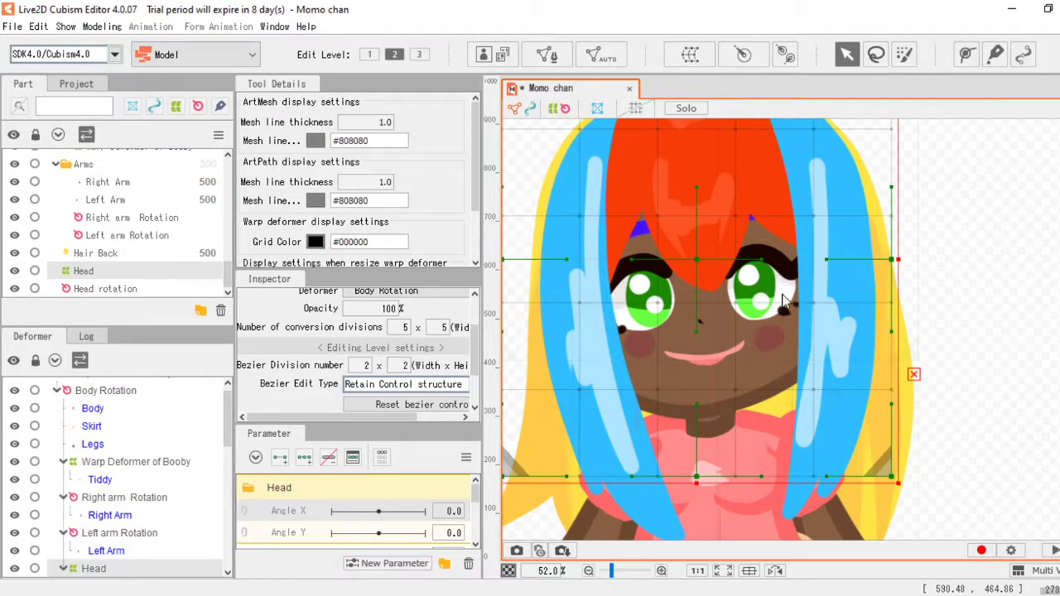
{"action": "scroll", "coordinate": [785, 303], "scroll_direction": "down", "scroll_amount": 3}
{"action": "scroll", "coordinate": [820, 284], "scroll_direction": "up", "scroll_amount": 1}
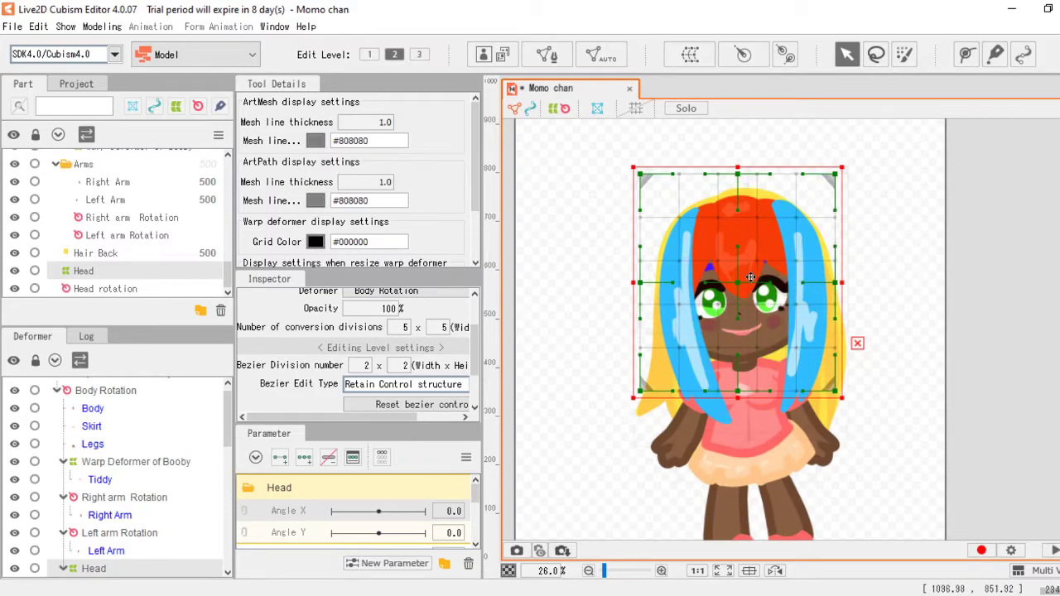
{"action": "scroll", "coordinate": [751, 278], "scroll_direction": "up", "scroll_amount": 1}
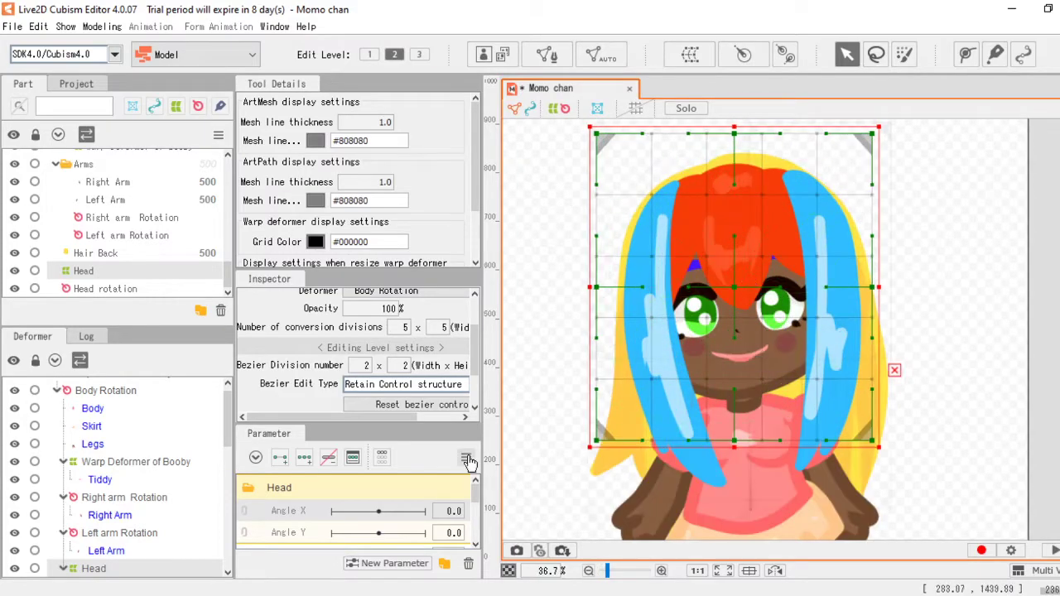
{"action": "left_click", "coordinate": [304, 468]}
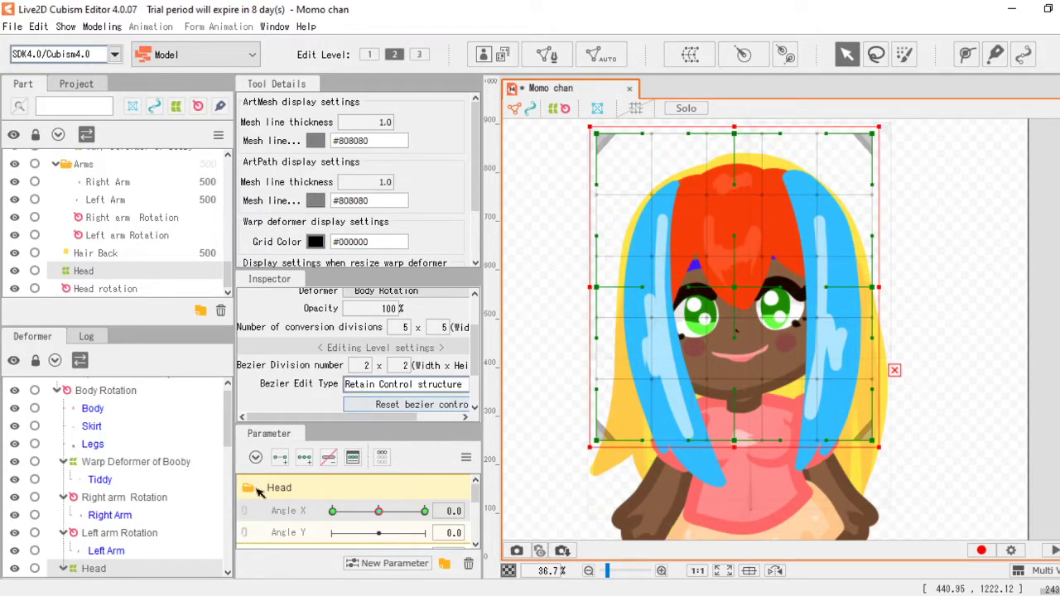
Step: At Angle X -30, bend the Head warp deformer's inner Bezier handles so the face turns toward the canvas's left side
{"action": "left_click", "coordinate": [333, 512]}
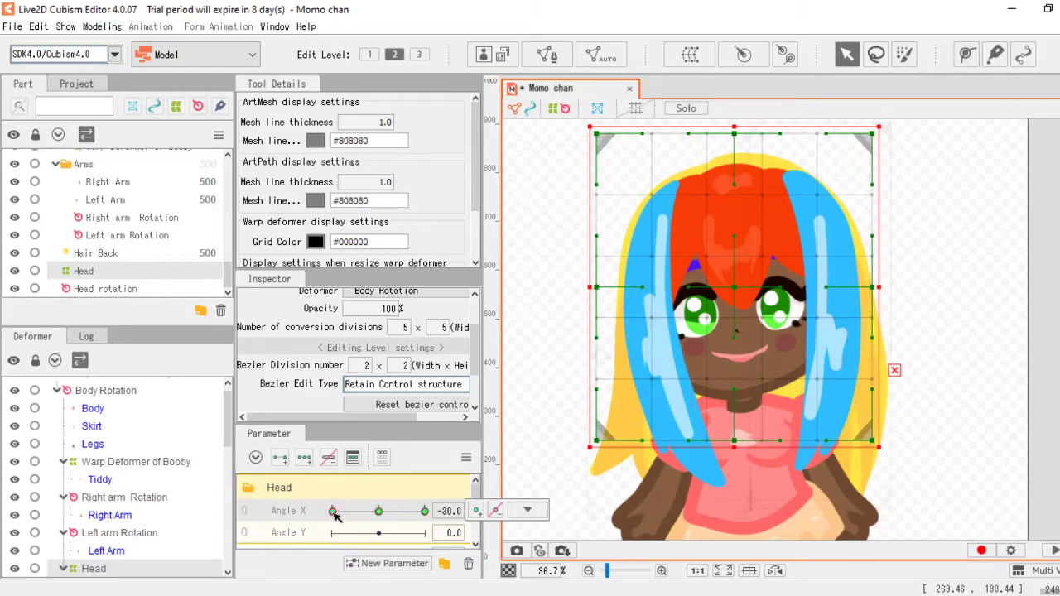
{"action": "left_click_drag", "start_coordinate": [378, 512], "coordinate": [317, 515]}
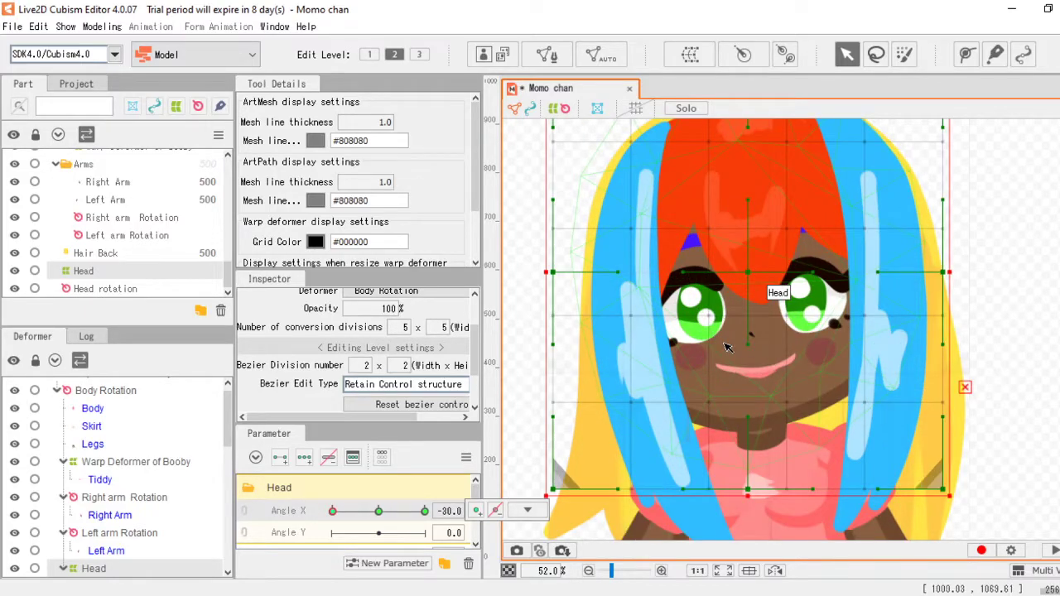
{"action": "left_click_drag", "start_coordinate": [740, 342], "coordinate": [734, 343]}
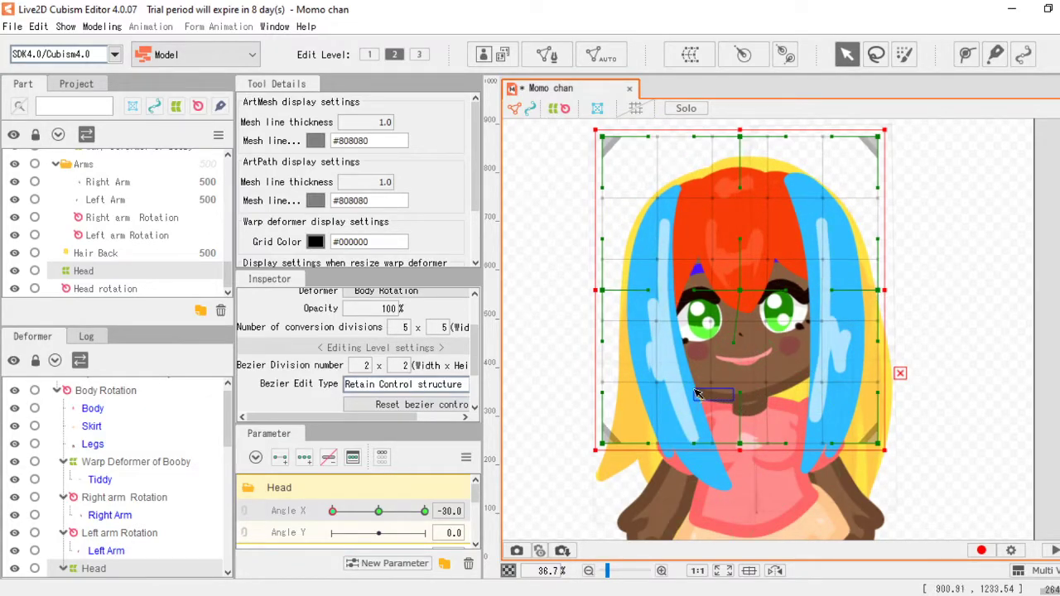
{"action": "left_click_drag", "start_coordinate": [740, 394], "coordinate": [715, 390]}
{"action": "left_click_drag", "start_coordinate": [740, 193], "coordinate": [753, 190]}
{"action": "left_click_drag", "start_coordinate": [711, 393], "coordinate": [702, 390]}
Step: At Angle X 30, bend the Head warp deformer so the face turns toward the canvas's right side, and return Angle X to 0
{"action": "left_click_drag", "start_coordinate": [333, 512], "coordinate": [452, 527]}
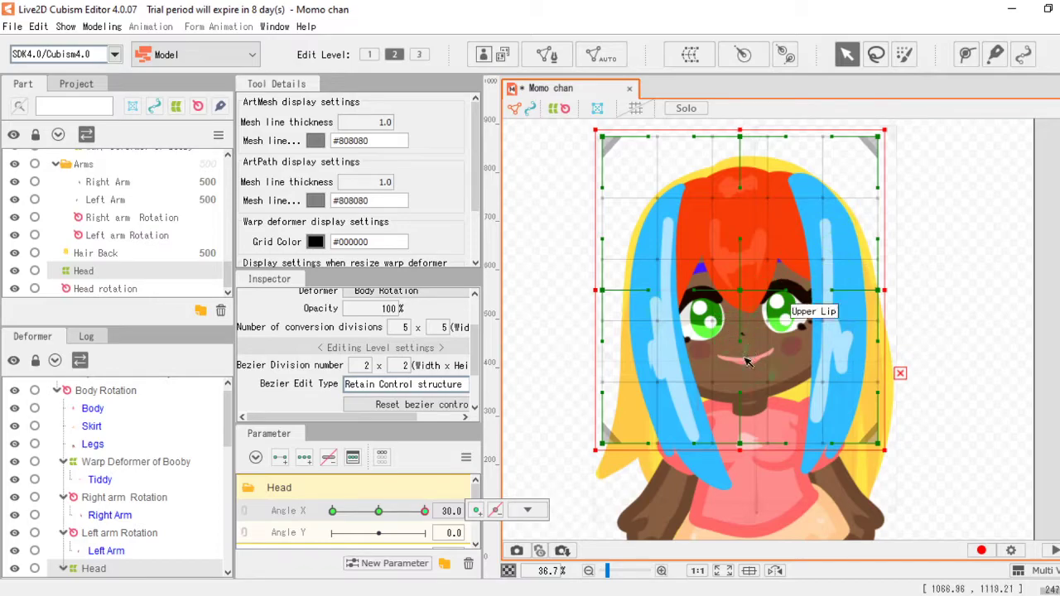
{"action": "left_click_drag", "start_coordinate": [739, 392], "coordinate": [780, 391]}
{"action": "left_click_drag", "start_coordinate": [744, 187], "coordinate": [773, 198]}
{"action": "left_click_drag", "start_coordinate": [424, 512], "coordinate": [271, 527]}
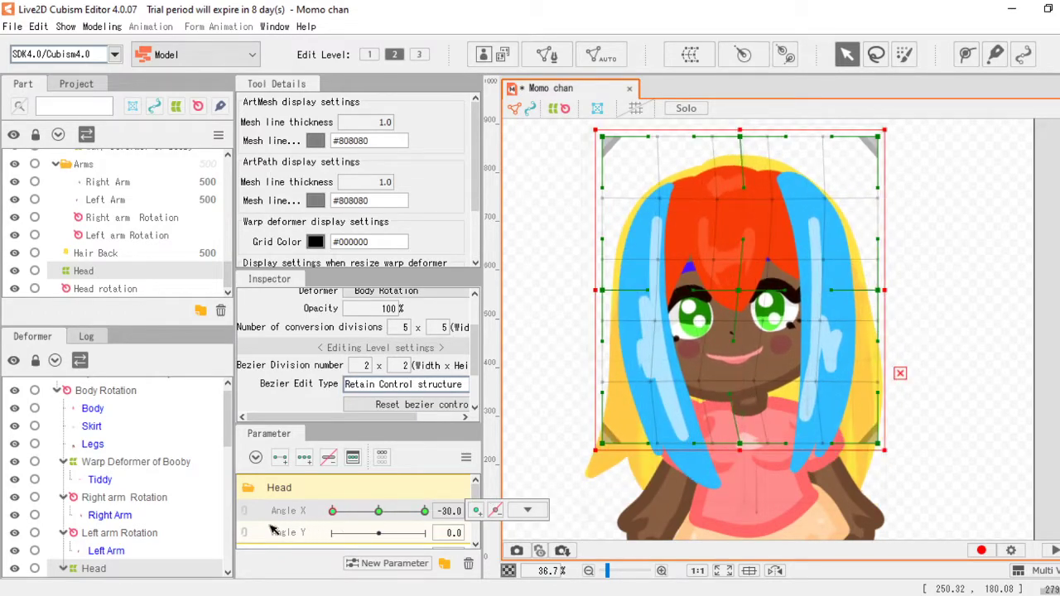
{"action": "left_click", "coordinate": [379, 511]}
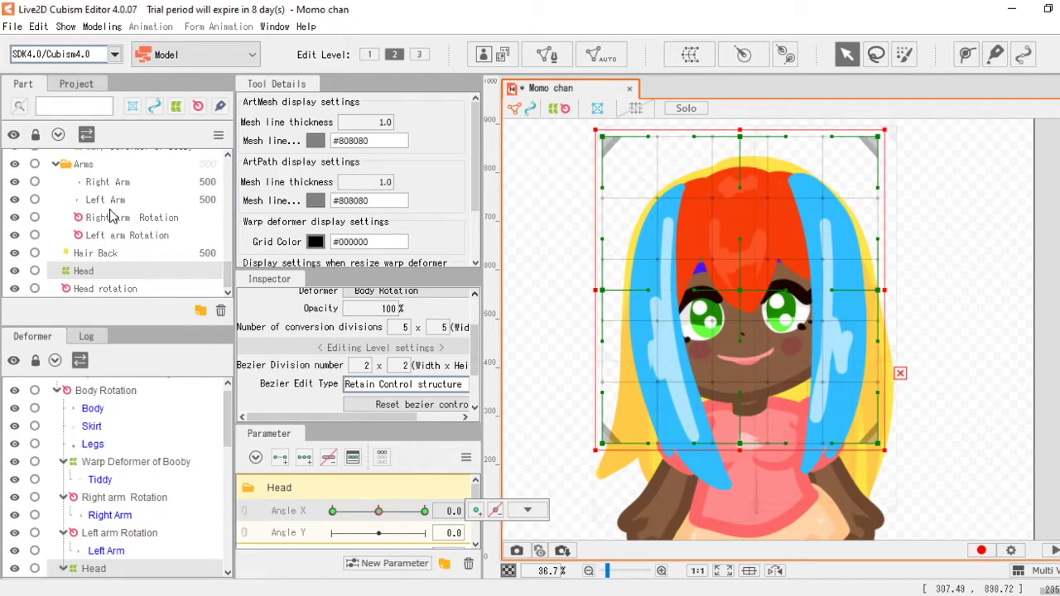
Step: Select the Warp Deformer of Nose in the Nose/Mouth part and add three keys to it on Angle X
{"action": "scroll", "coordinate": [110, 217], "scroll_direction": "down", "scroll_amount": 5}
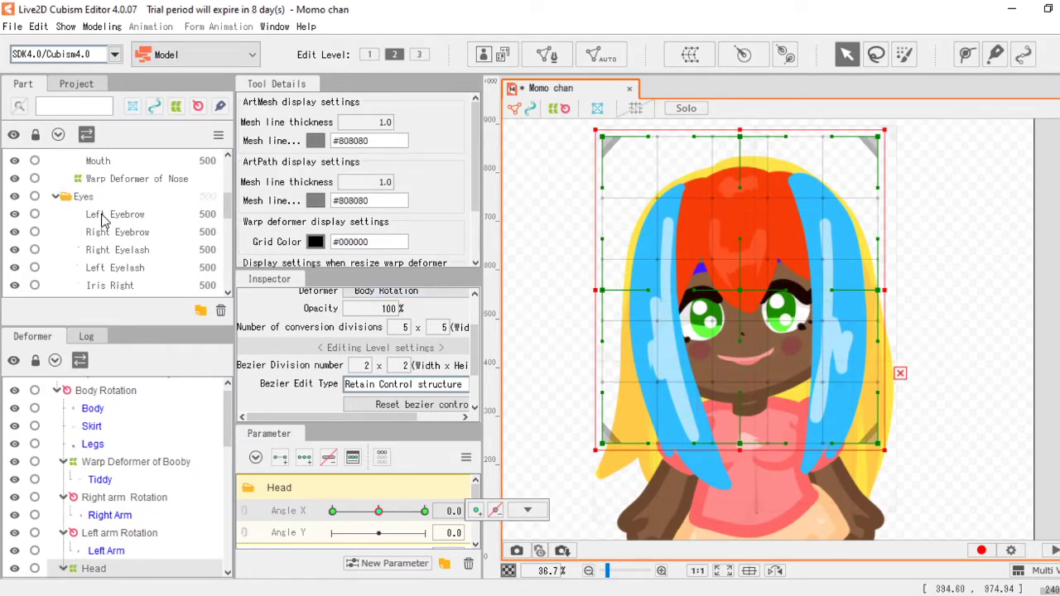
{"action": "scroll", "coordinate": [103, 218], "scroll_direction": "down", "scroll_amount": 5}
{"action": "scroll", "coordinate": [108, 217], "scroll_direction": "up", "scroll_amount": 6}
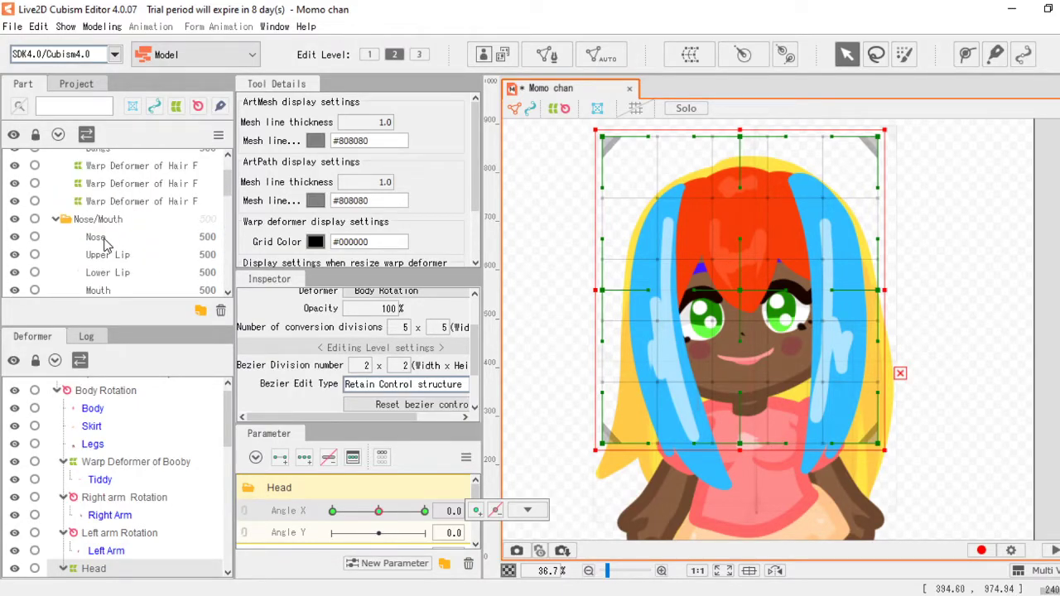
{"action": "left_click", "coordinate": [105, 240]}
{"action": "scroll", "coordinate": [123, 240], "scroll_direction": "down", "scroll_amount": 2}
{"action": "left_click", "coordinate": [123, 245]}
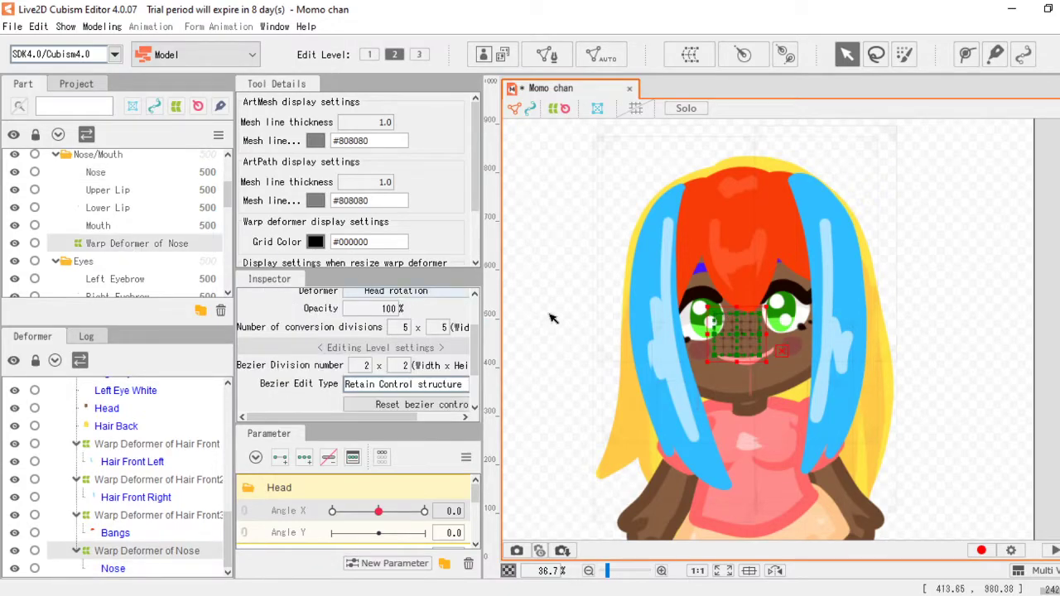
{"action": "scroll", "coordinate": [770, 365], "scroll_direction": "up", "scroll_amount": 3}
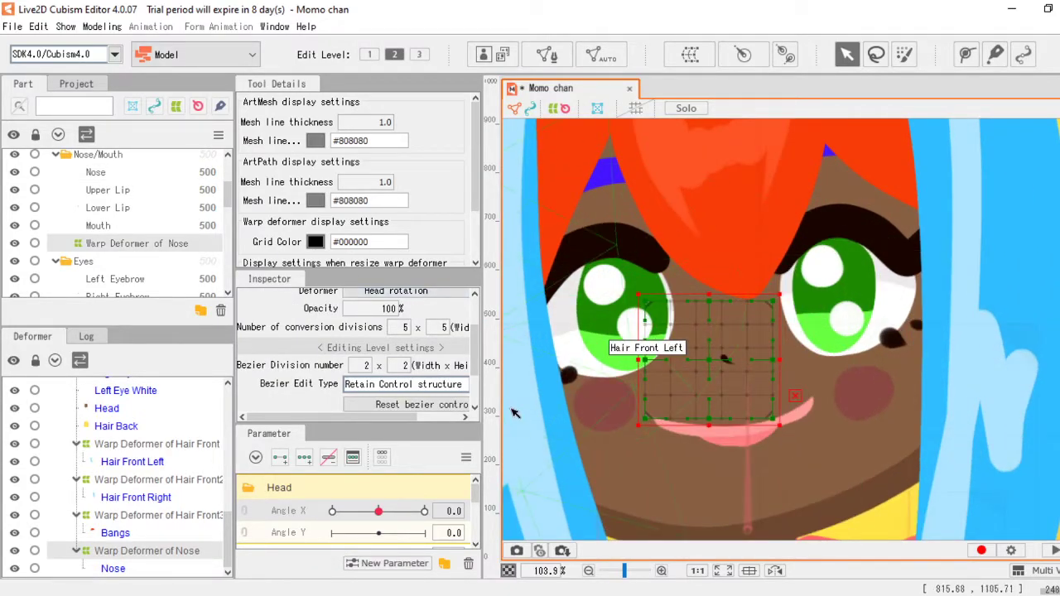
{"action": "left_click", "coordinate": [304, 462]}
Step: Shift the nose warp deformer slightly to the left at Angle X -30 and slightly to the right at Angle X 30
{"action": "left_click", "coordinate": [333, 511]}
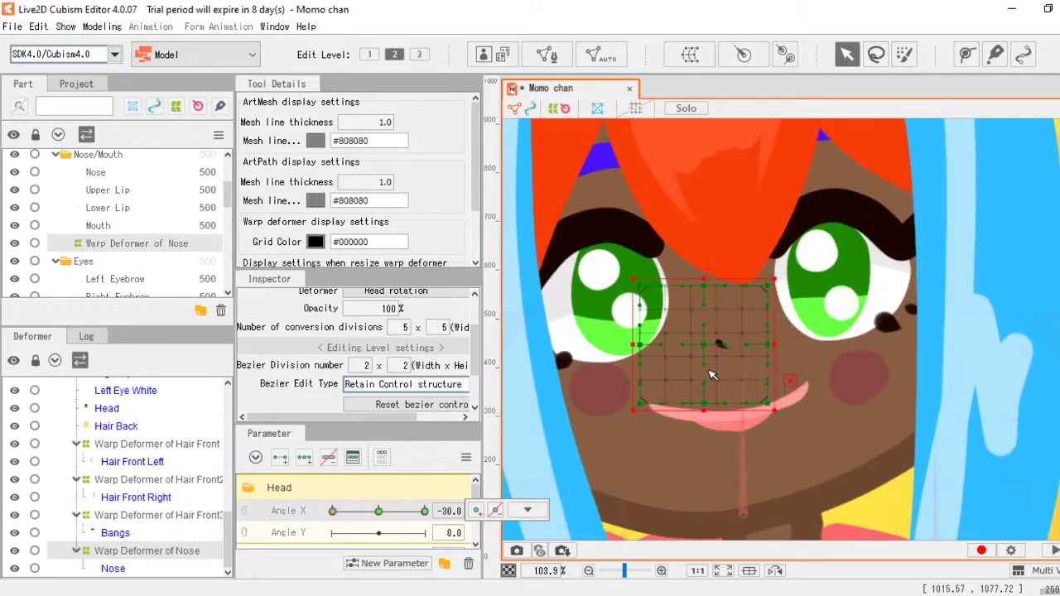
{"action": "left_click_drag", "start_coordinate": [717, 346], "coordinate": [704, 347]}
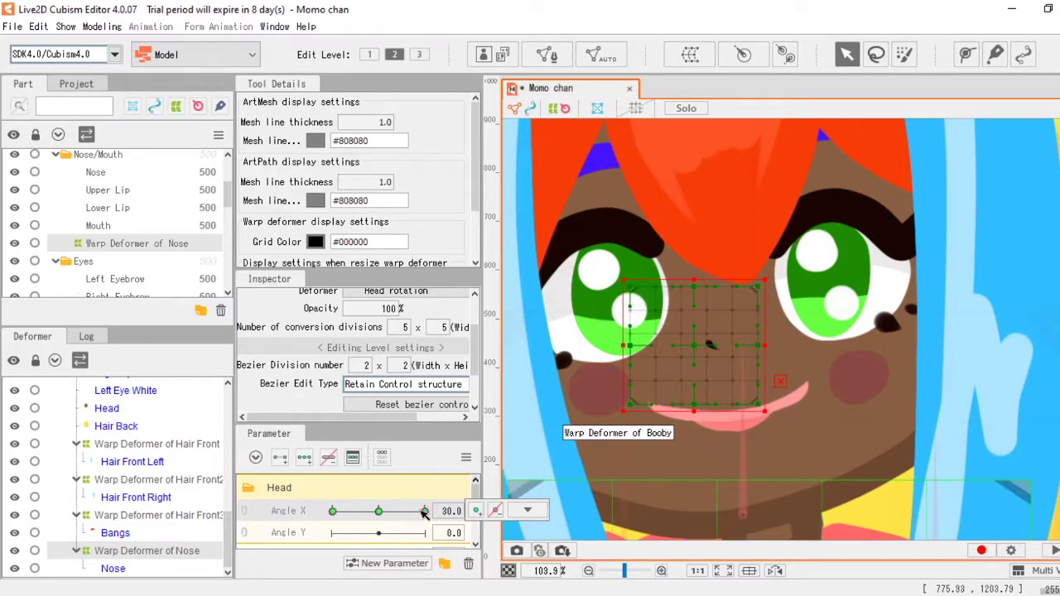
{"action": "left_click", "coordinate": [425, 512]}
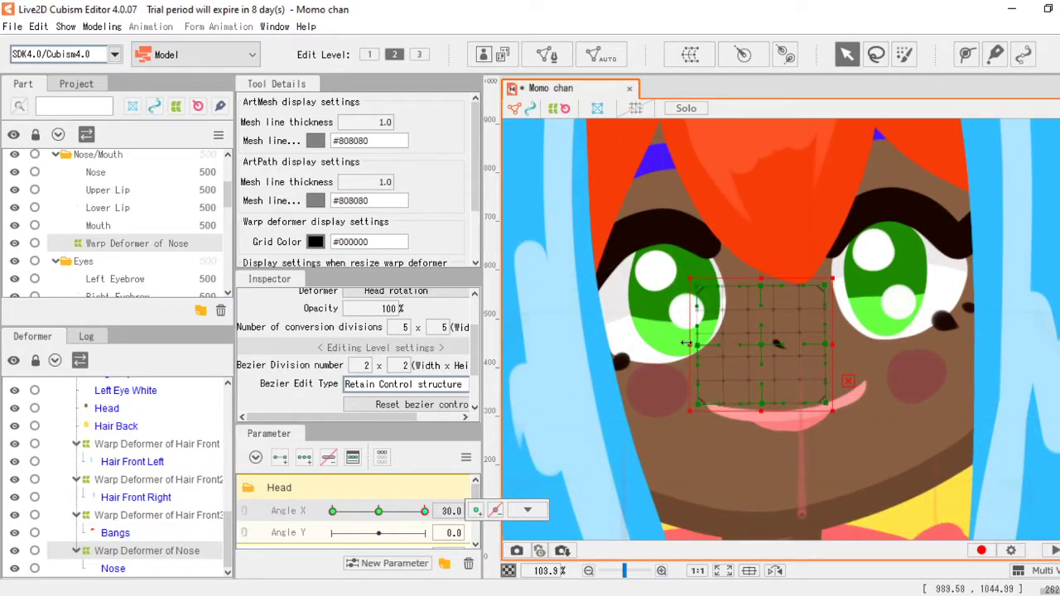
{"action": "left_click_drag", "start_coordinate": [687, 343], "coordinate": [968, 345]}
{"action": "left_click_drag", "start_coordinate": [897, 348], "coordinate": [821, 348]}
{"action": "scroll", "coordinate": [751, 348], "scroll_direction": "down", "scroll_amount": 3}
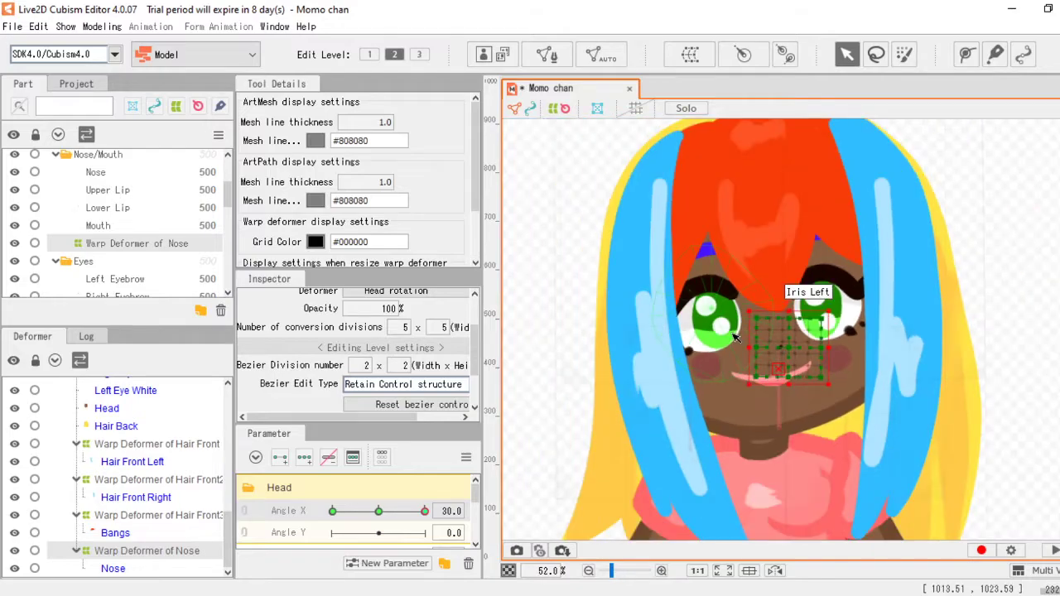
{"action": "left_click_drag", "start_coordinate": [424, 514], "coordinate": [454, 507]}
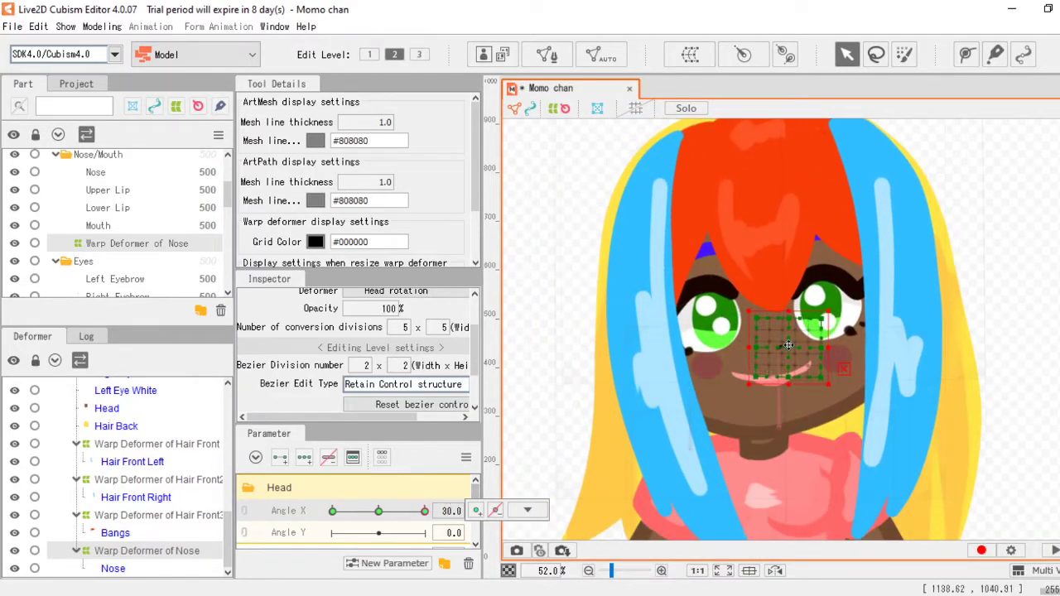
{"action": "left_click_drag", "start_coordinate": [789, 344], "coordinate": [782, 345]}
{"action": "left_click_drag", "start_coordinate": [424, 512], "coordinate": [300, 506]}
Step: Select the three warp deformers in the Hair Front part together and add three keys to them on Angle X
{"action": "left_click", "coordinate": [141, 209]}
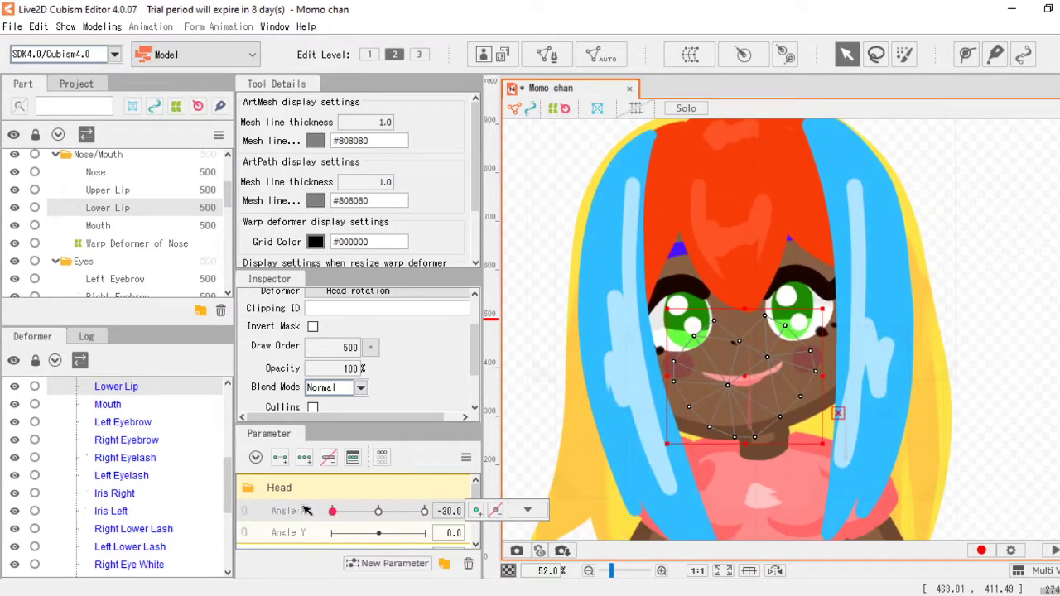
{"action": "left_click", "coordinate": [379, 512]}
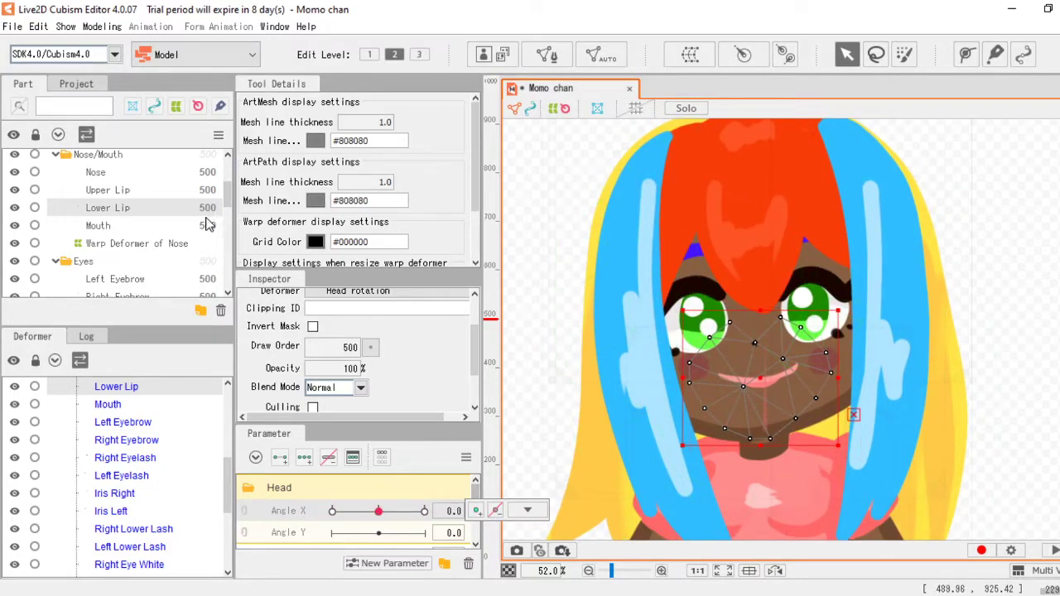
{"action": "scroll", "coordinate": [137, 236], "scroll_direction": "up", "scroll_amount": 3}
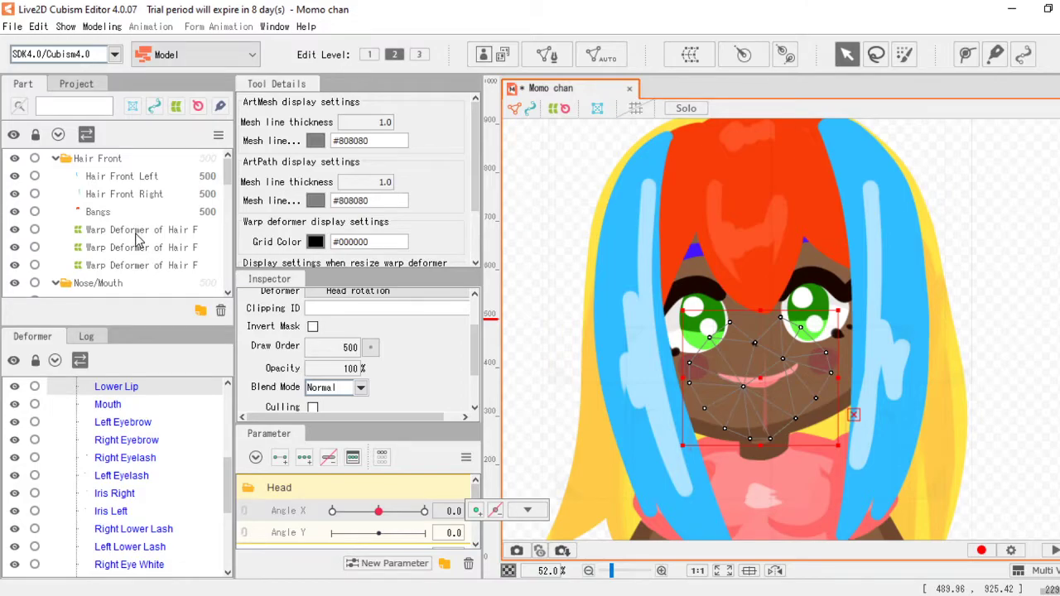
{"action": "left_click", "coordinate": [138, 232]}
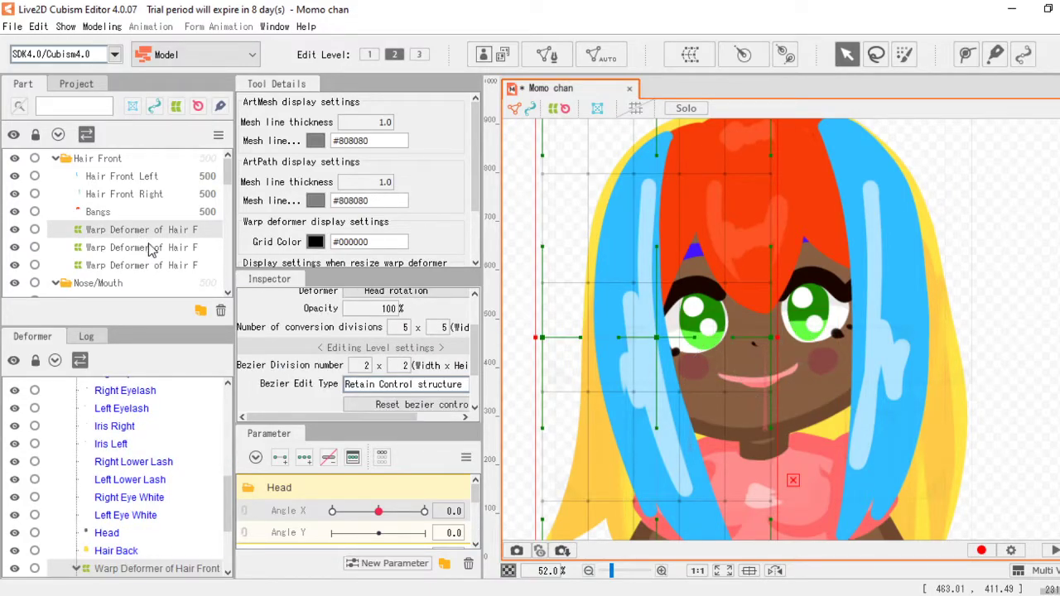
{"action": "scroll", "coordinate": [718, 284], "scroll_direction": "down", "scroll_amount": 2}
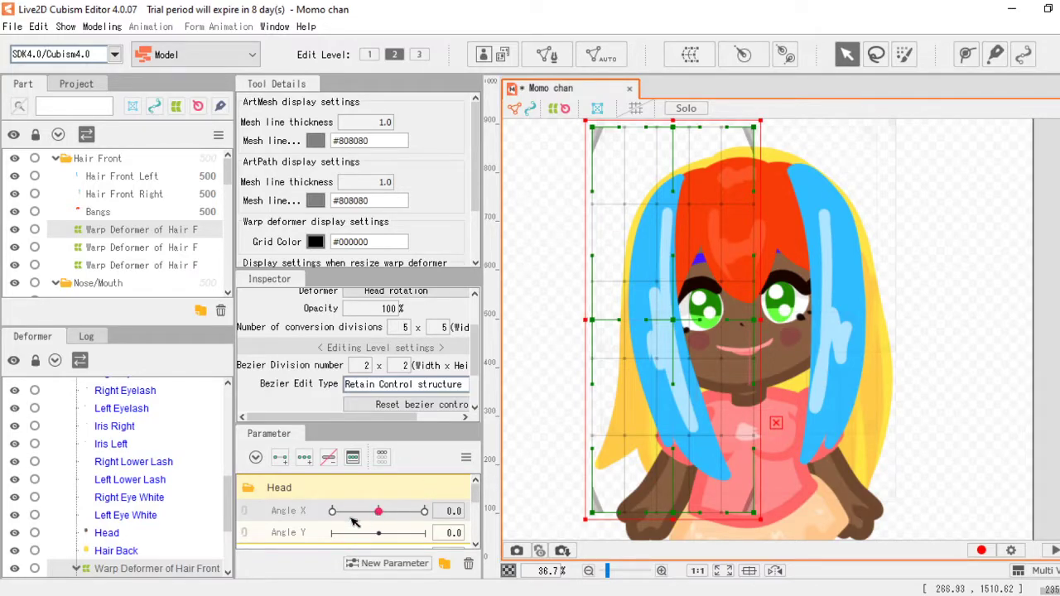
{"action": "left_click", "coordinate": [163, 249], "text": "ctrl"}
{"action": "left_click", "coordinate": [169, 266], "text": "ctrl"}
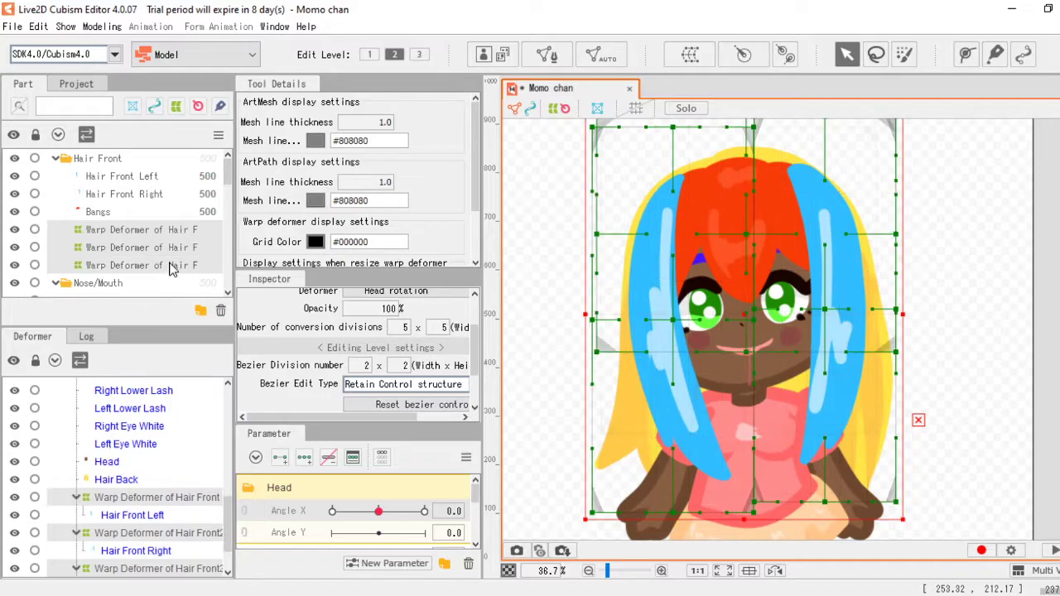
{"action": "scroll", "coordinate": [716, 326], "scroll_direction": "down", "scroll_amount": 2}
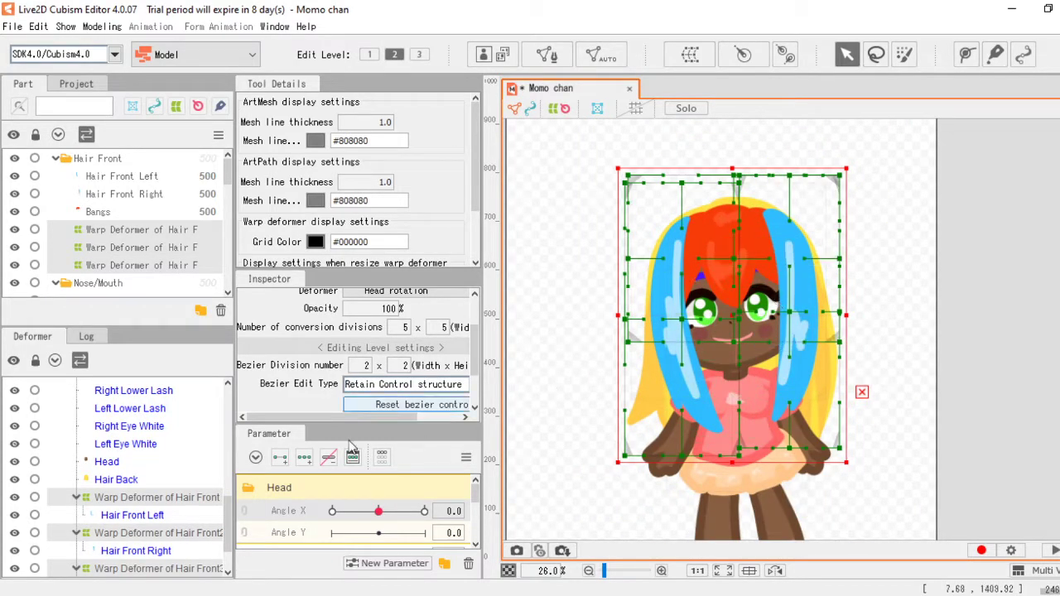
{"action": "left_click", "coordinate": [304, 460]}
Step: At Angle X -30, tilt the Hair Front Left warp deformer slightly clockwise and shift it slightly to the left
{"action": "left_click", "coordinate": [332, 512]}
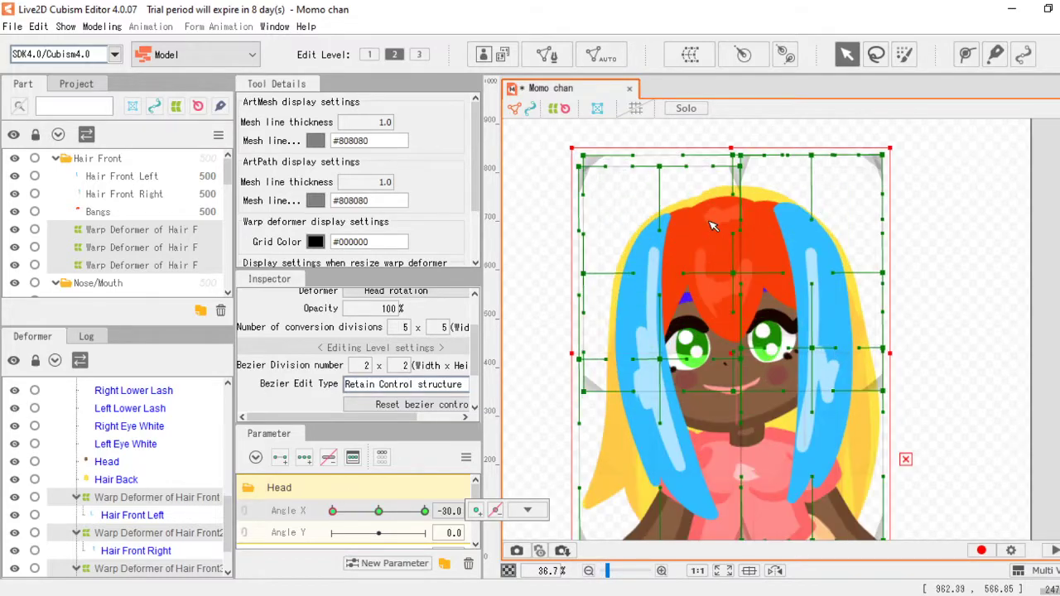
{"action": "left_click", "coordinate": [144, 230]}
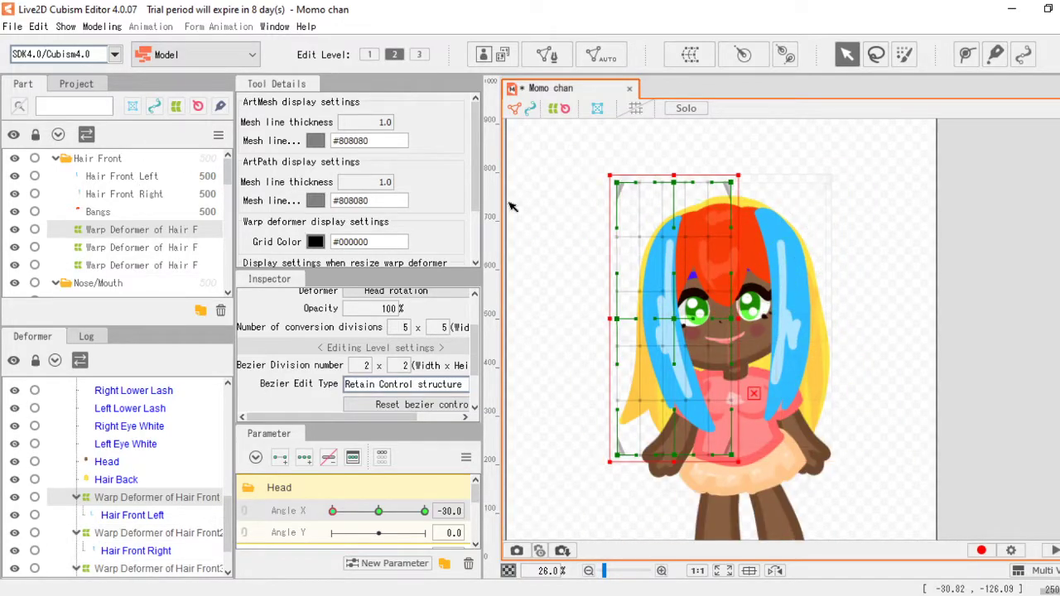
{"action": "left_click_drag", "start_coordinate": [677, 161], "coordinate": [684, 156]}
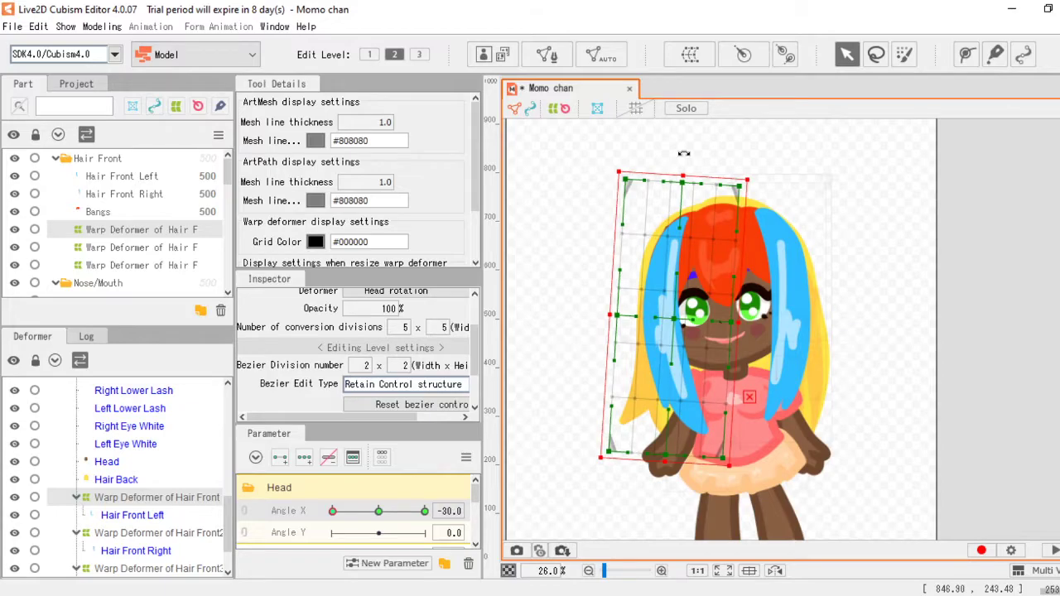
{"action": "left_click_drag", "start_coordinate": [673, 316], "coordinate": [664, 317]}
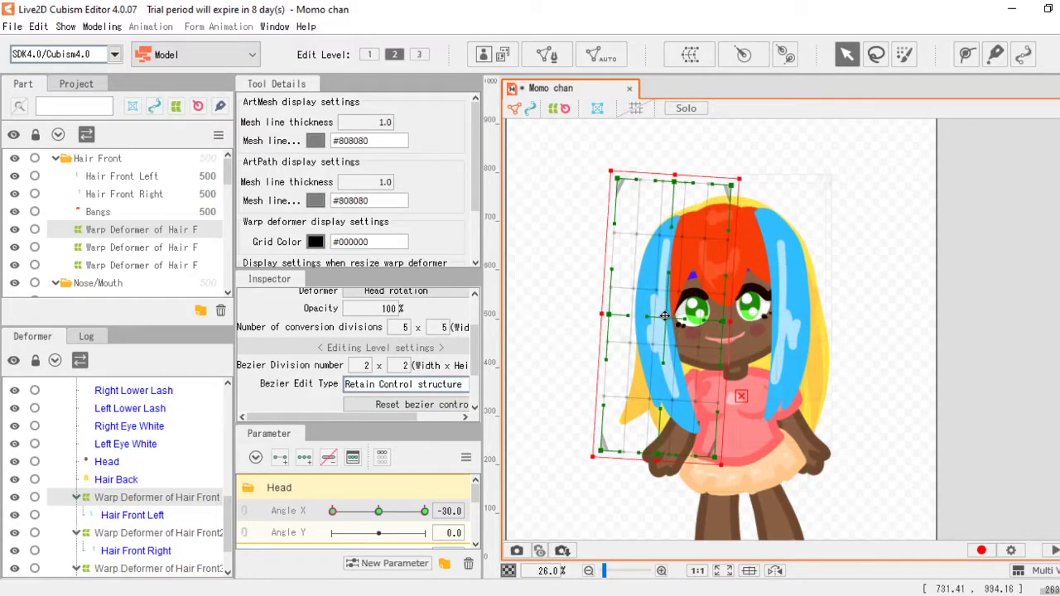
Step: At Angle X -30, tilt the Hair Front Right warp deformer clockwise and shift it slightly to the left
{"action": "left_click", "coordinate": [157, 247]}
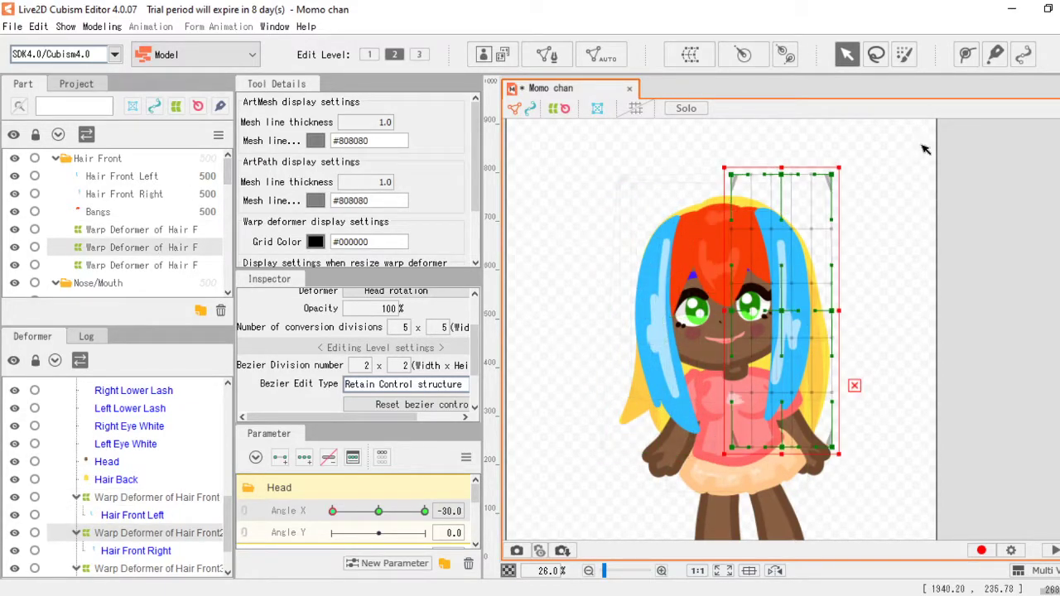
{"action": "left_click_drag", "start_coordinate": [785, 156], "coordinate": [806, 239]}
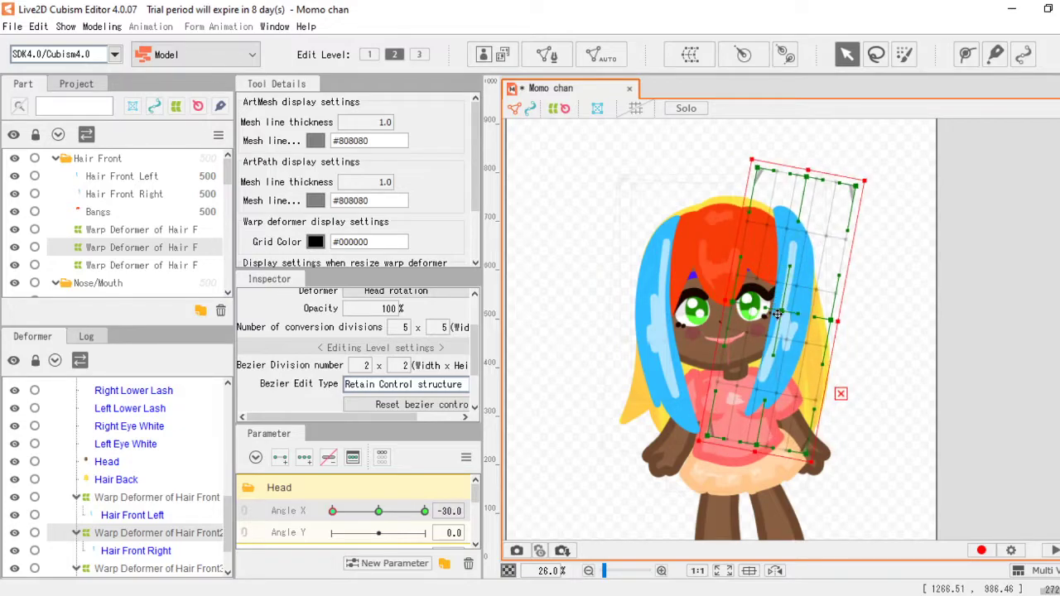
{"action": "left_click_drag", "start_coordinate": [766, 320], "coordinate": [771, 321]}
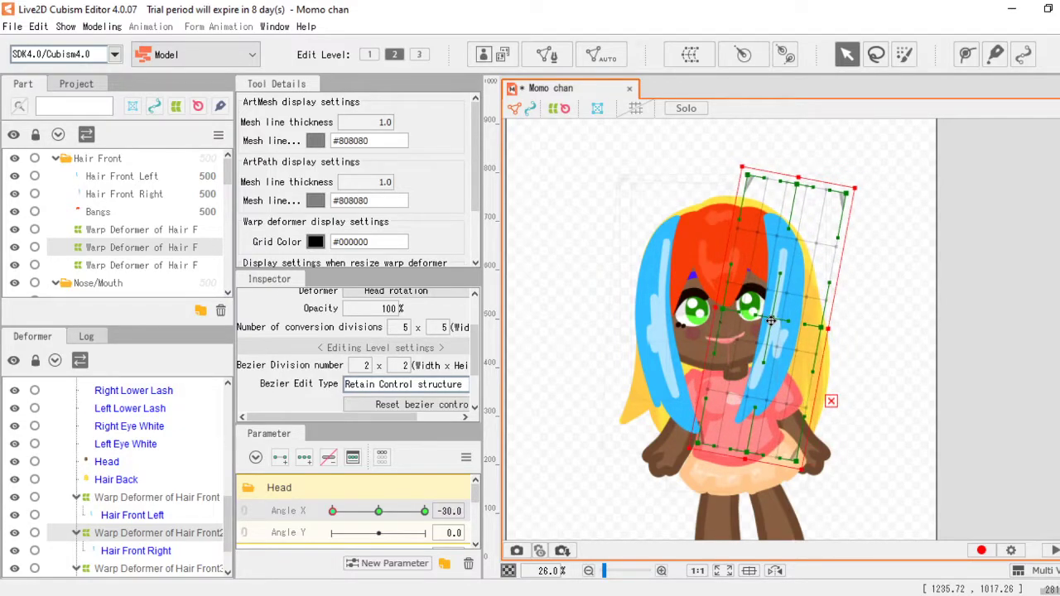
Step: Rotate the Bangs warp deformer clockwise at Angle X -30 and check the motion by scrubbing Angle X near that key
{"action": "left_click", "coordinate": [126, 265]}
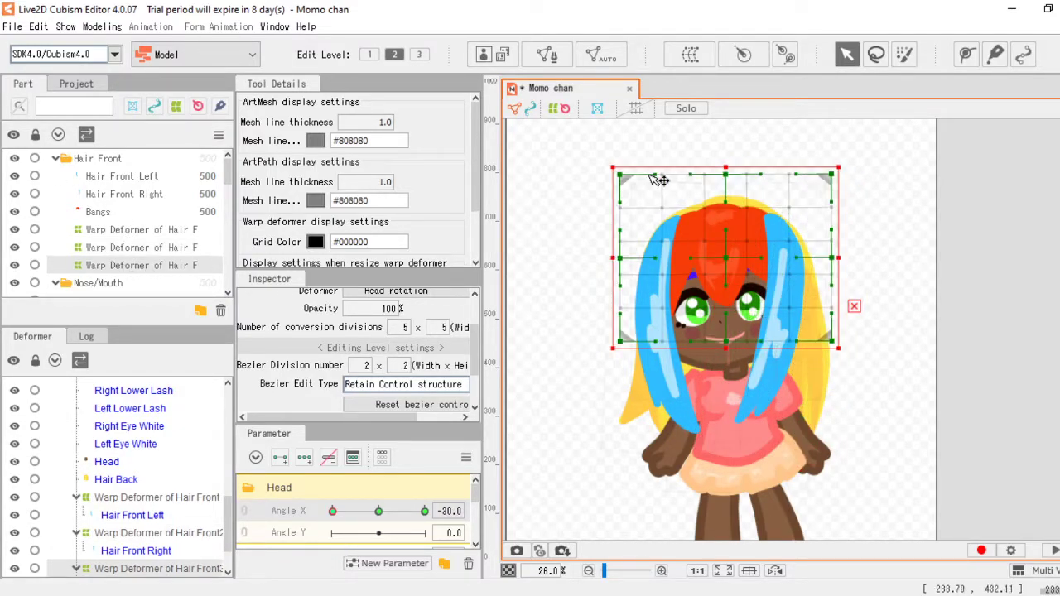
{"action": "left_click_drag", "start_coordinate": [722, 154], "coordinate": [739, 164]}
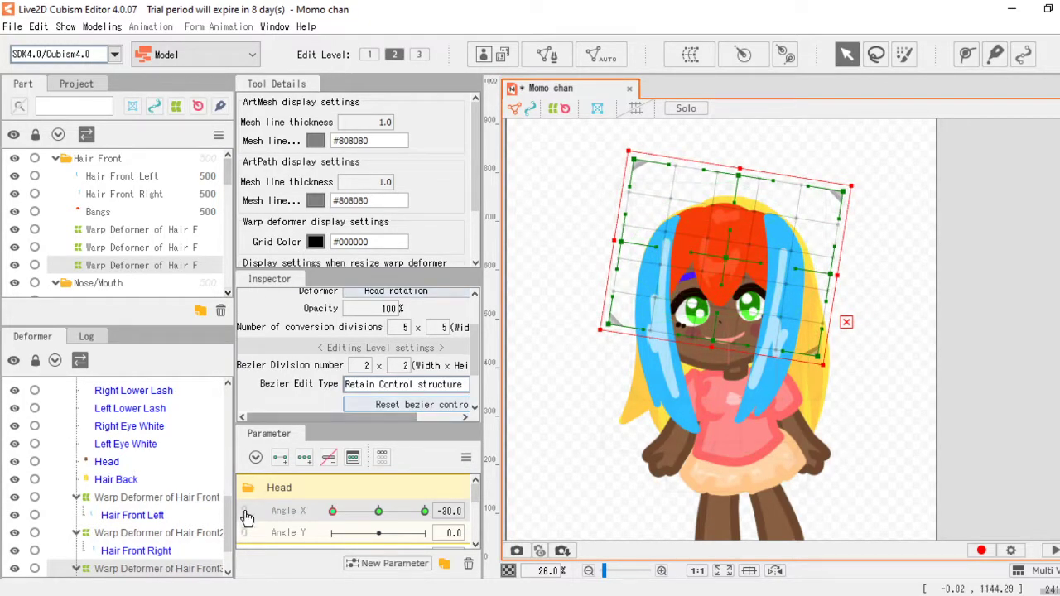
{"action": "mouse_move", "coordinate": [334, 512]}
{"action": "left_mouse_down"}
{"action": "mouse_move", "coordinate": [396, 512]}
{"action": "mouse_move", "coordinate": [319, 515]}
{"action": "left_mouse_up"}
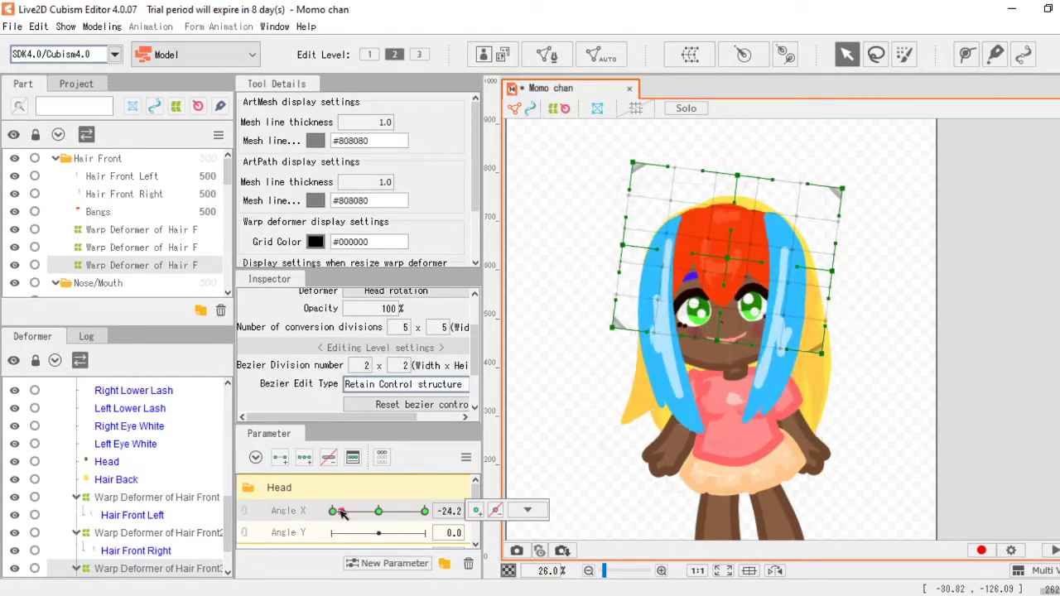
Step: Create a warp deformer named Back hair as the parent of the Hair Back mesh, with 2 × 2 Bezier and 5 × 5 conversion divisions
{"action": "scroll", "coordinate": [83, 286], "scroll_direction": "down", "scroll_amount": 10}
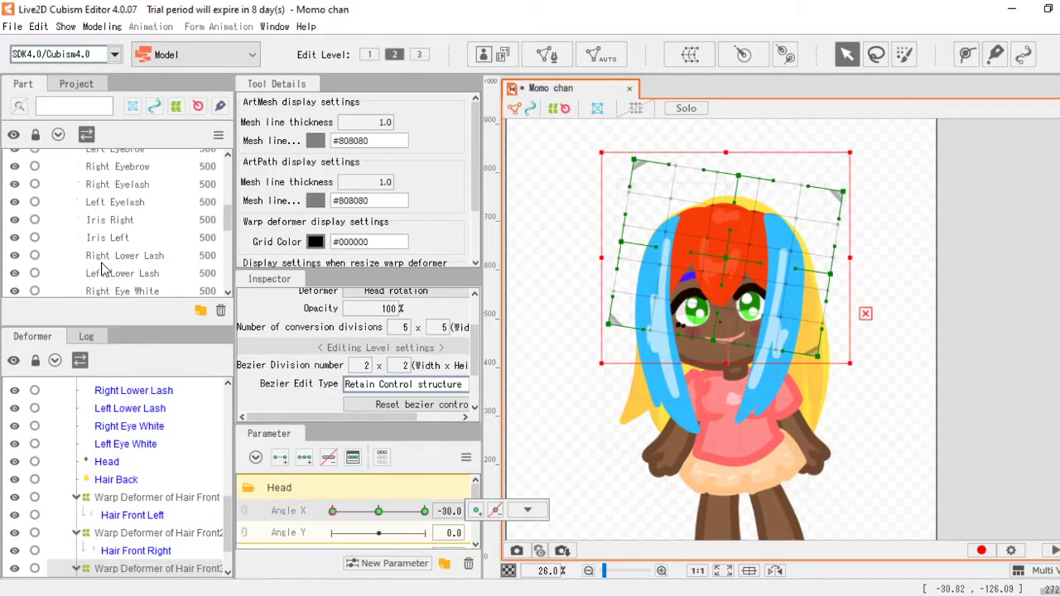
{"action": "scroll", "coordinate": [96, 282], "scroll_direction": "down", "scroll_amount": 3}
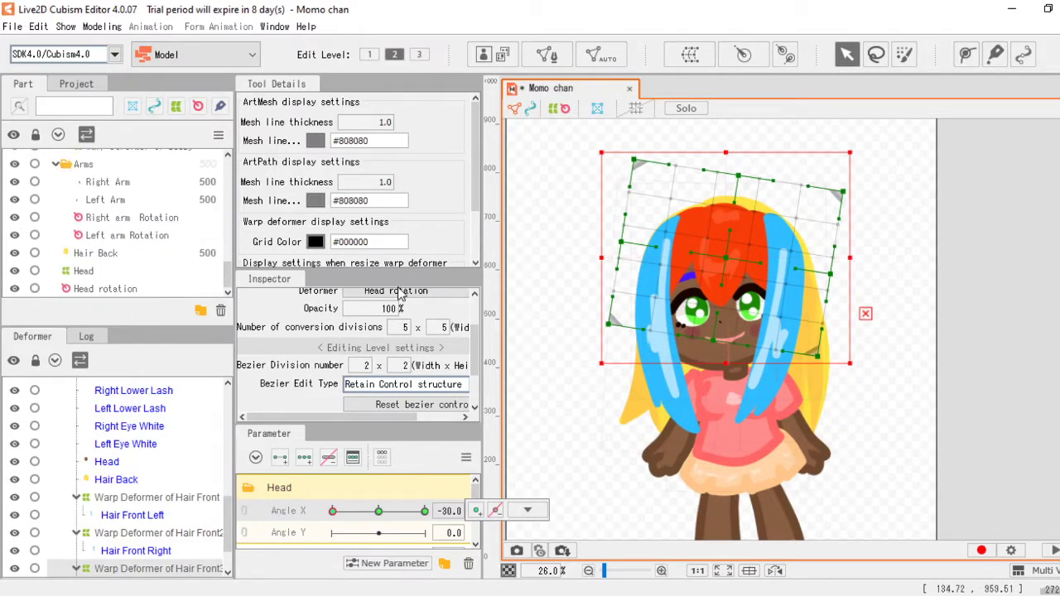
{"action": "left_click", "coordinate": [112, 258]}
{"action": "left_click", "coordinate": [690, 54]}
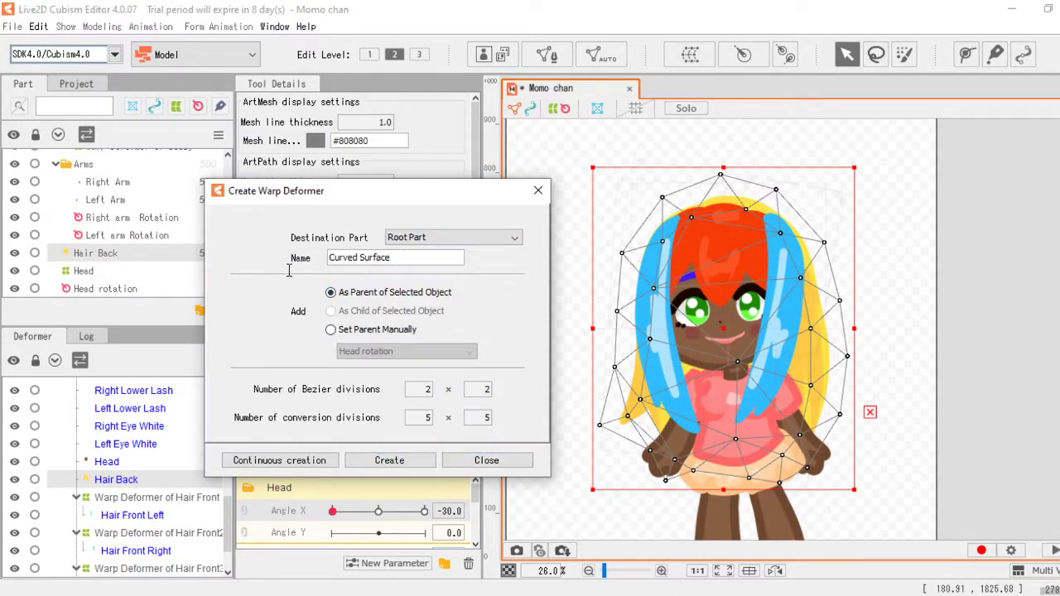
{"action": "left_click_drag", "start_coordinate": [397, 257], "coordinate": [312, 248]}
{"action": "type", "text": "Back hair"}
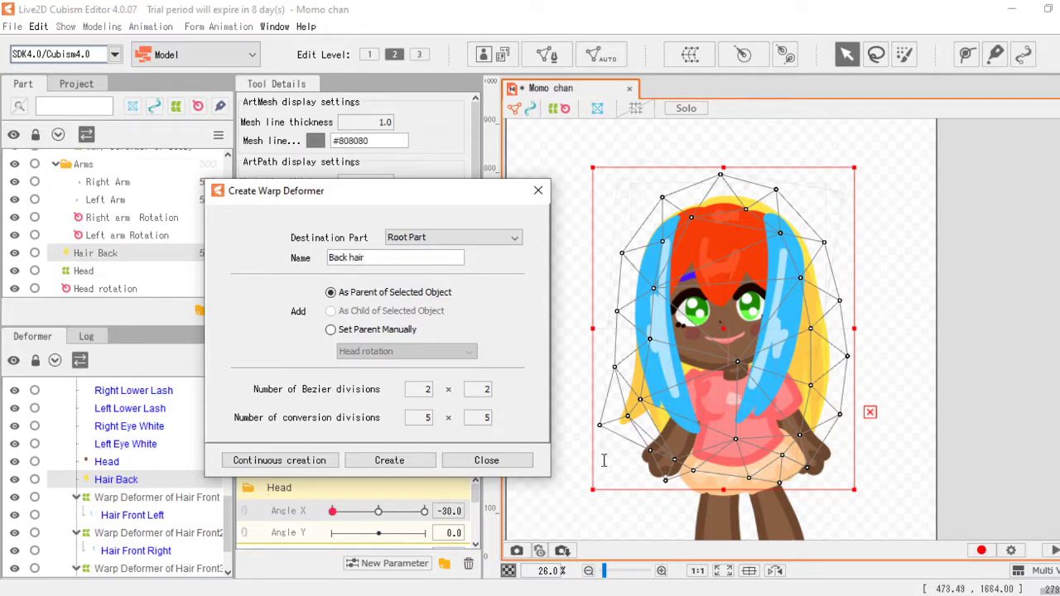
{"action": "left_click", "coordinate": [422, 462]}
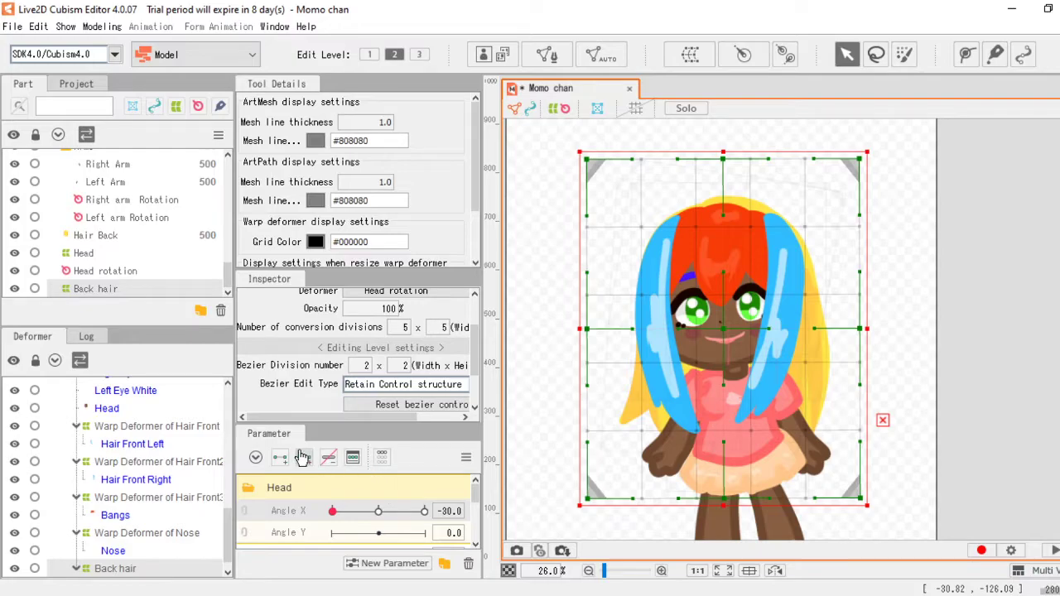
Step: Key the Back hair deformer on Angle X, tilting it counterclockwise at -30 and clockwise with a slight left shift at 30
{"action": "left_click_drag", "start_coordinate": [720, 138], "coordinate": [698, 137]}
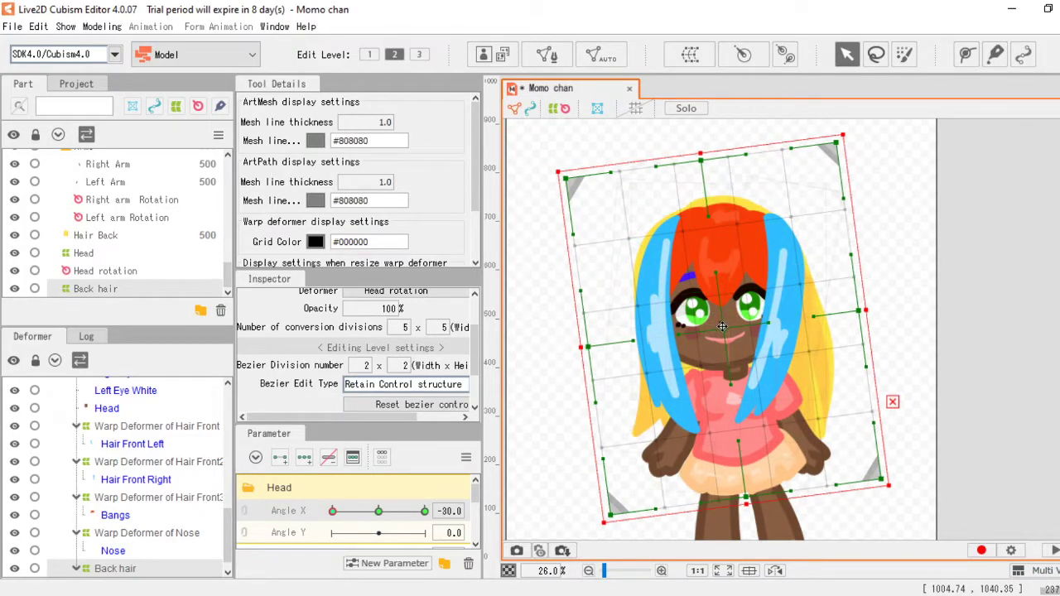
{"action": "left_click_drag", "start_coordinate": [732, 326], "coordinate": [731, 333]}
{"action": "left_click_drag", "start_coordinate": [335, 512], "coordinate": [474, 517]}
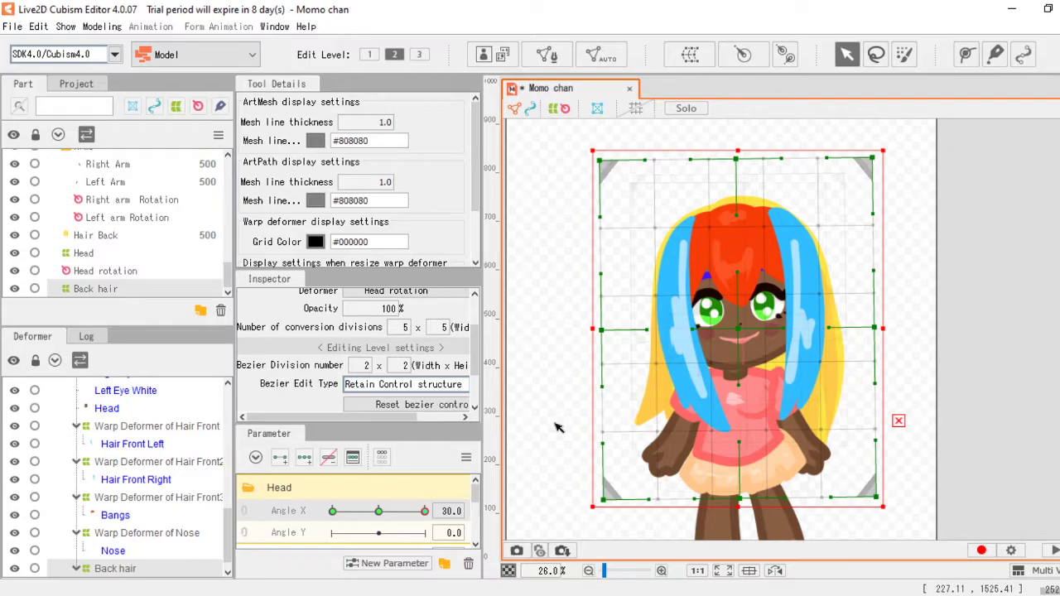
{"action": "left_click_drag", "start_coordinate": [735, 137], "coordinate": [785, 145]}
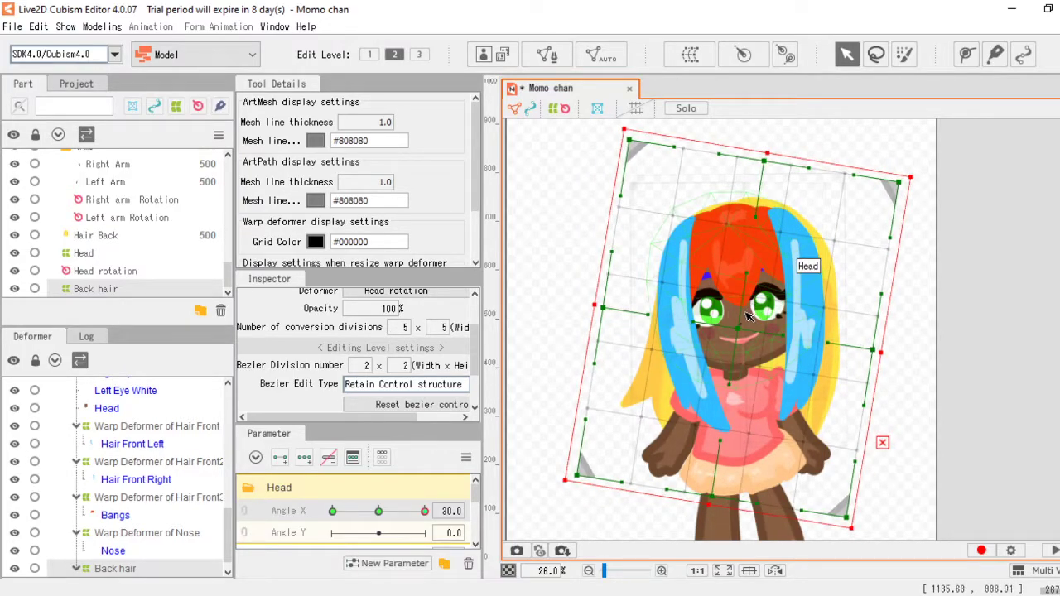
{"action": "left_click_drag", "start_coordinate": [740, 330], "coordinate": [732, 329]}
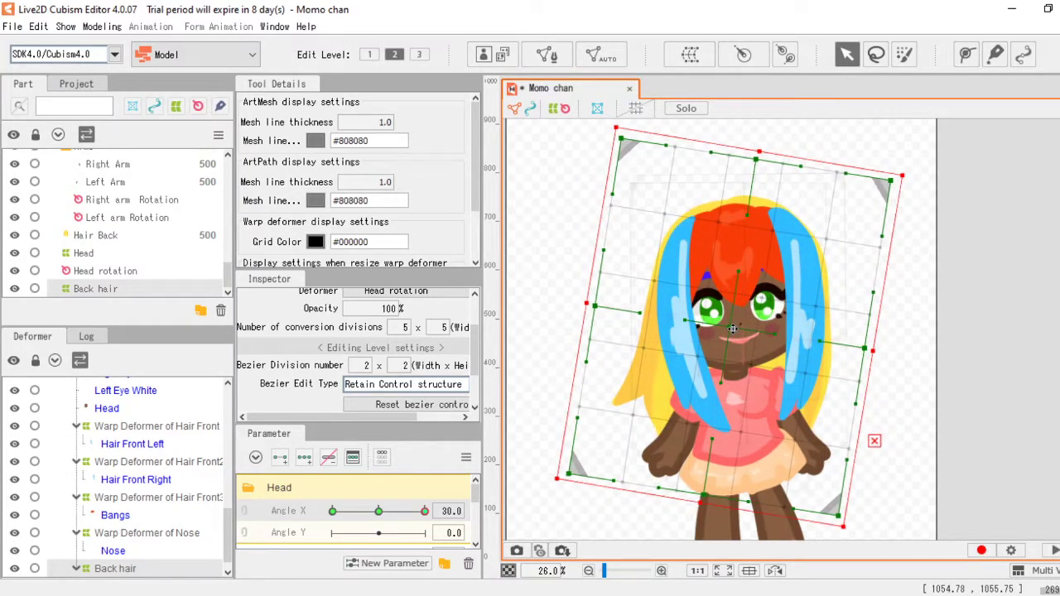
Step: At Angle X 30, tilt the Hair Front Left warp deformer slightly counterclockwise and nudge it to the right
{"action": "scroll", "coordinate": [91, 236], "scroll_direction": "down", "scroll_amount": 5}
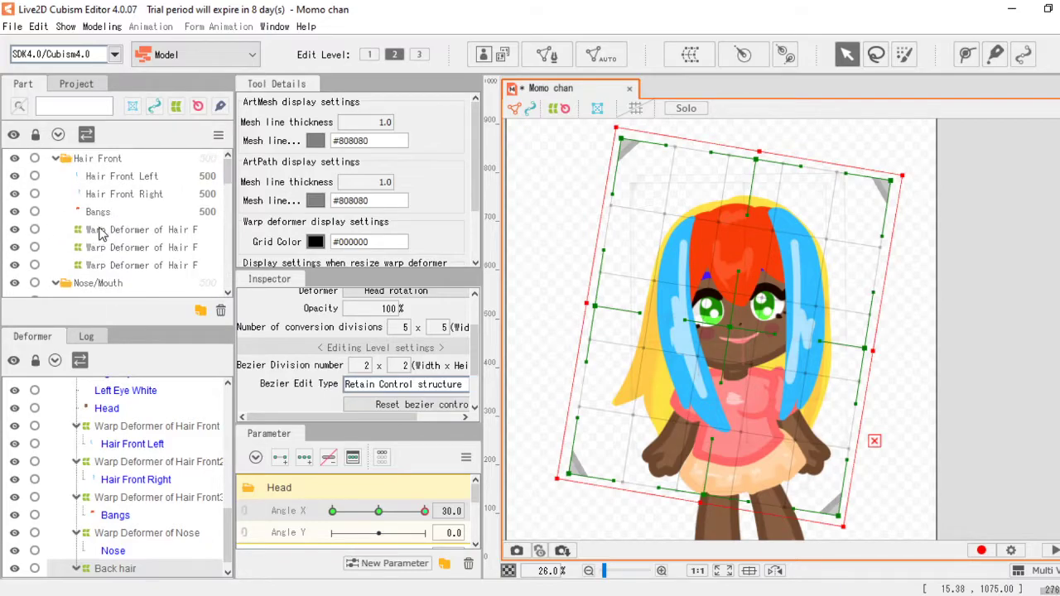
{"action": "left_click", "coordinate": [127, 229]}
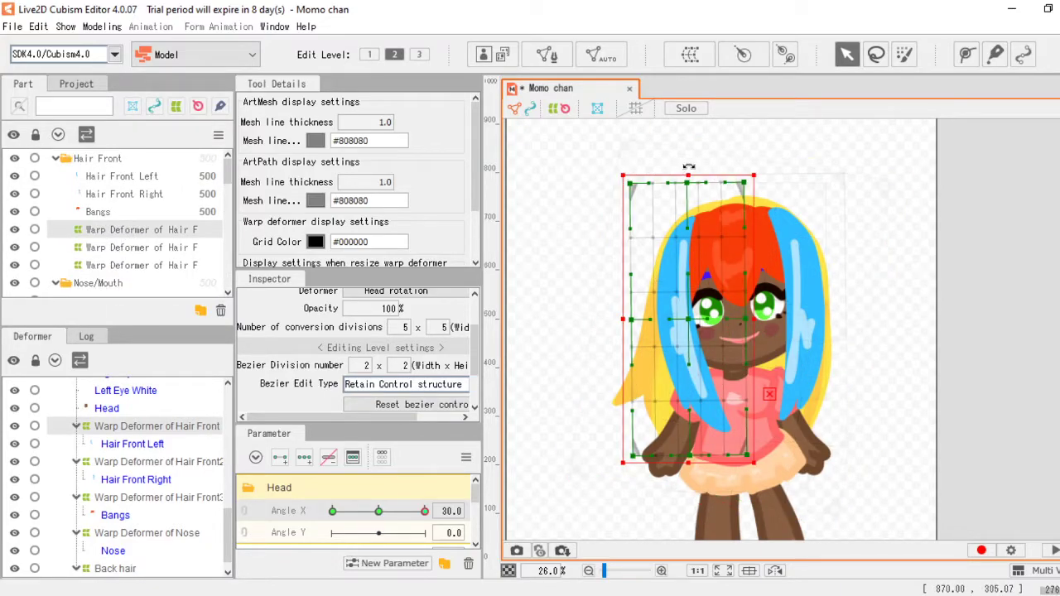
{"action": "left_click_drag", "start_coordinate": [688, 167], "coordinate": [676, 165]}
{"action": "left_click_drag", "start_coordinate": [685, 323], "coordinate": [689, 324]}
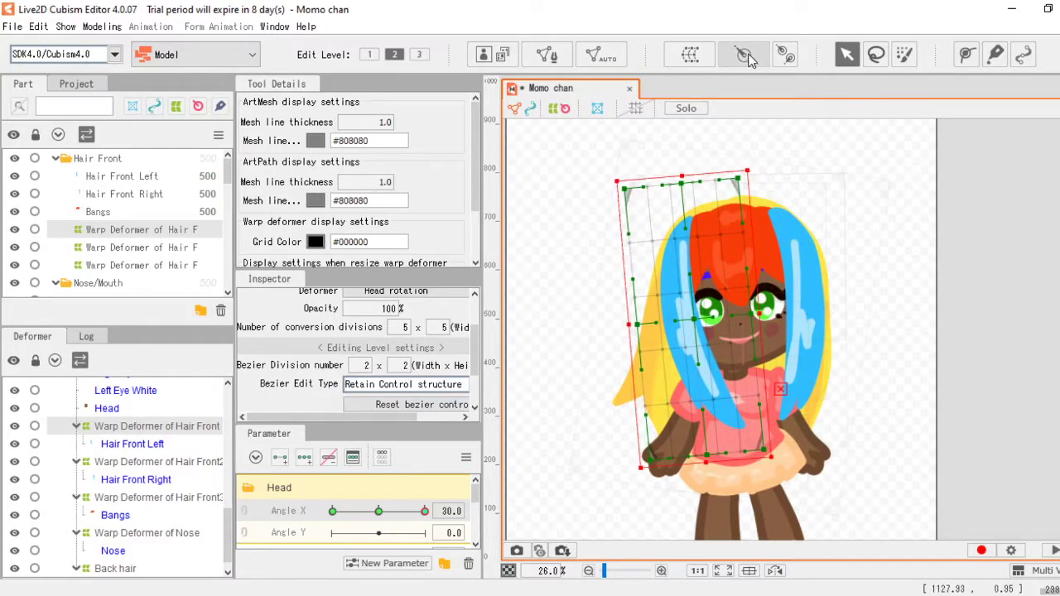
Step: At Angle X 30, tilt the Hair Front Right warp deformer clockwise and shift it slightly left and down
{"action": "left_click", "coordinate": [149, 193]}
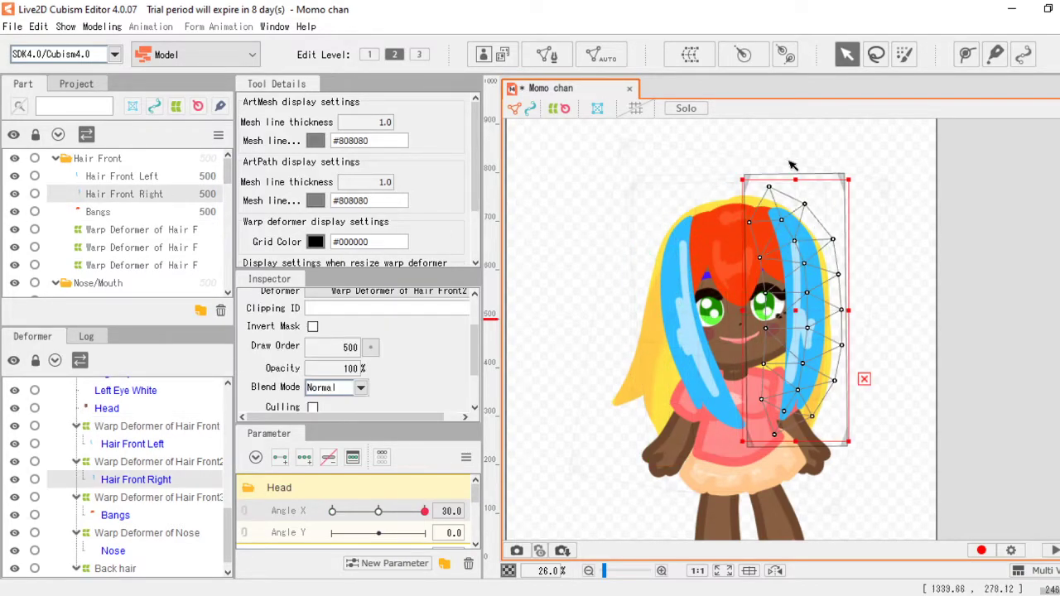
{"action": "left_click", "coordinate": [163, 247]}
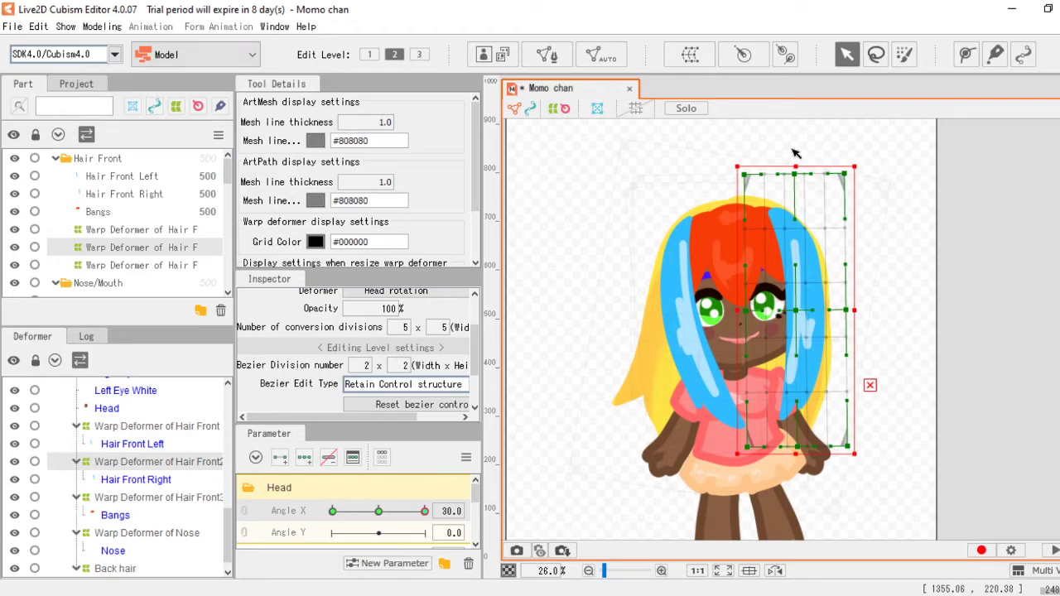
{"action": "left_click_drag", "start_coordinate": [793, 155], "coordinate": [863, 187]}
{"action": "left_click_drag", "start_coordinate": [795, 316], "coordinate": [783, 323]}
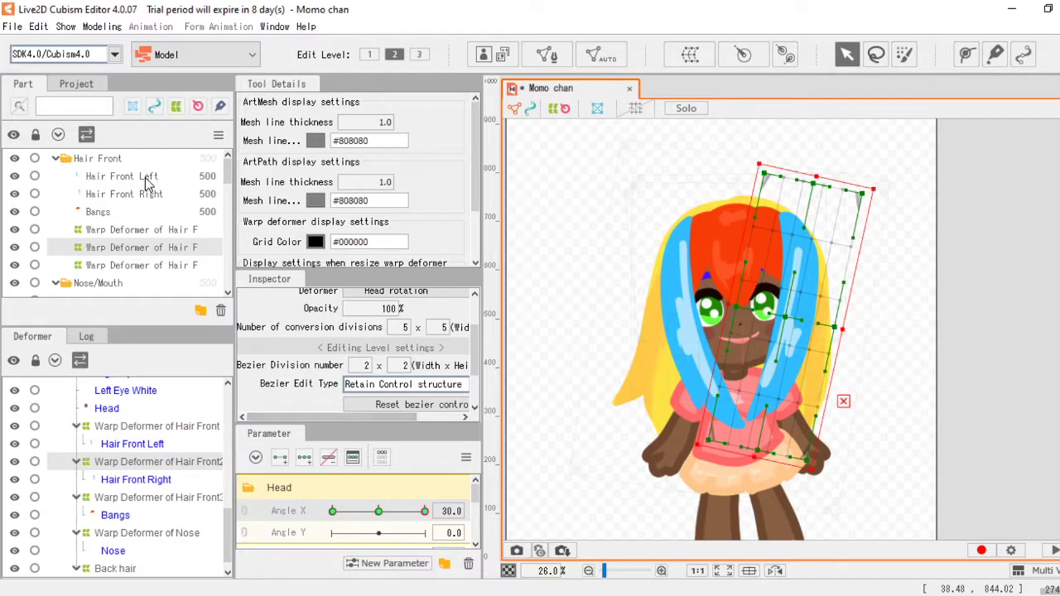
Step: Select the Bangs warp deformer and shift it to the right at Angle X 30
{"action": "left_click", "coordinate": [116, 215]}
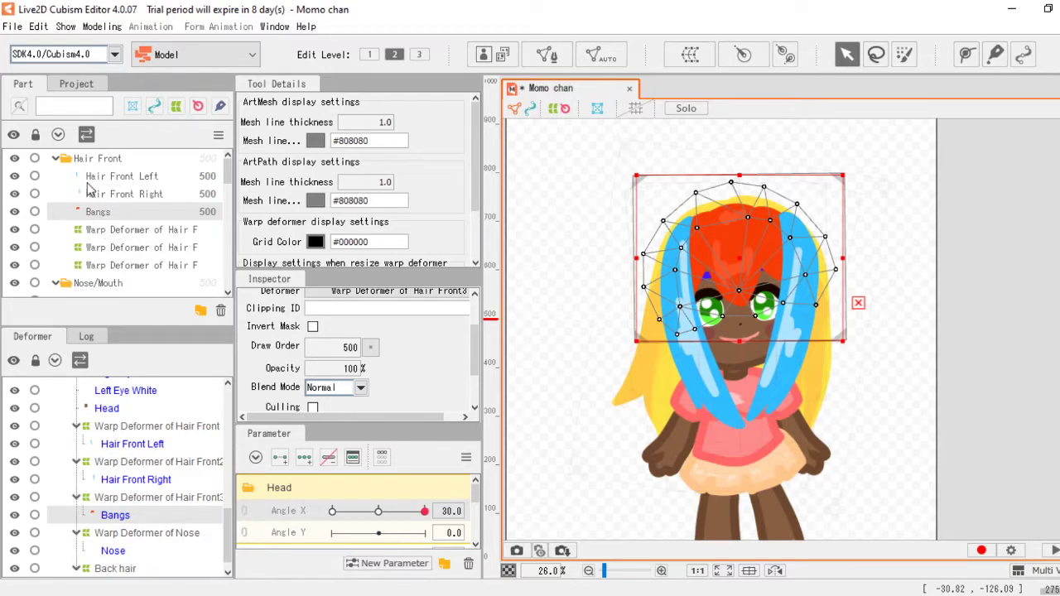
{"action": "left_click", "coordinate": [141, 267]}
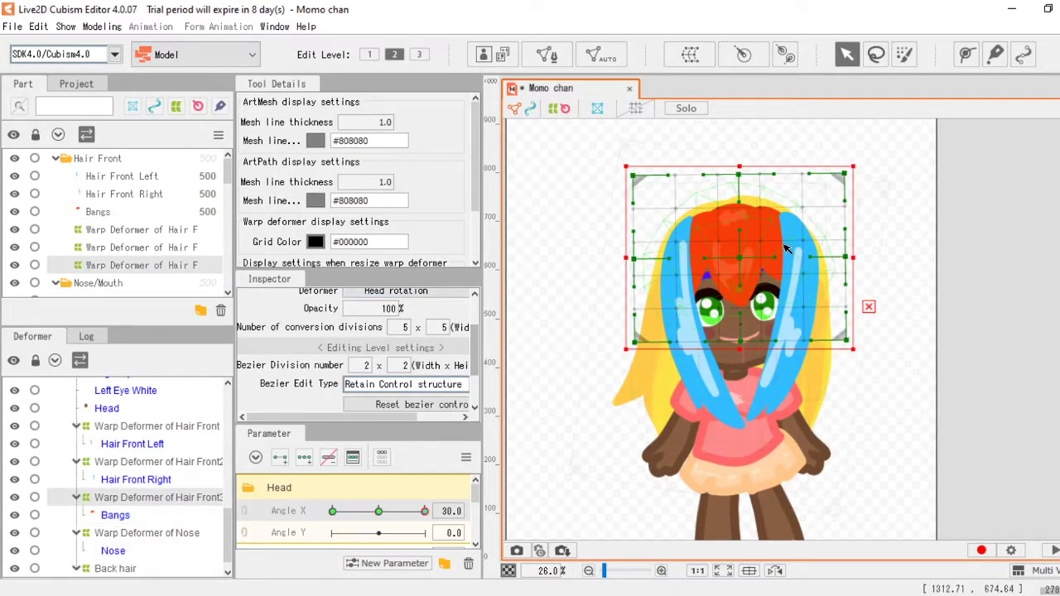
{"action": "left_click_drag", "start_coordinate": [742, 261], "coordinate": [773, 262]}
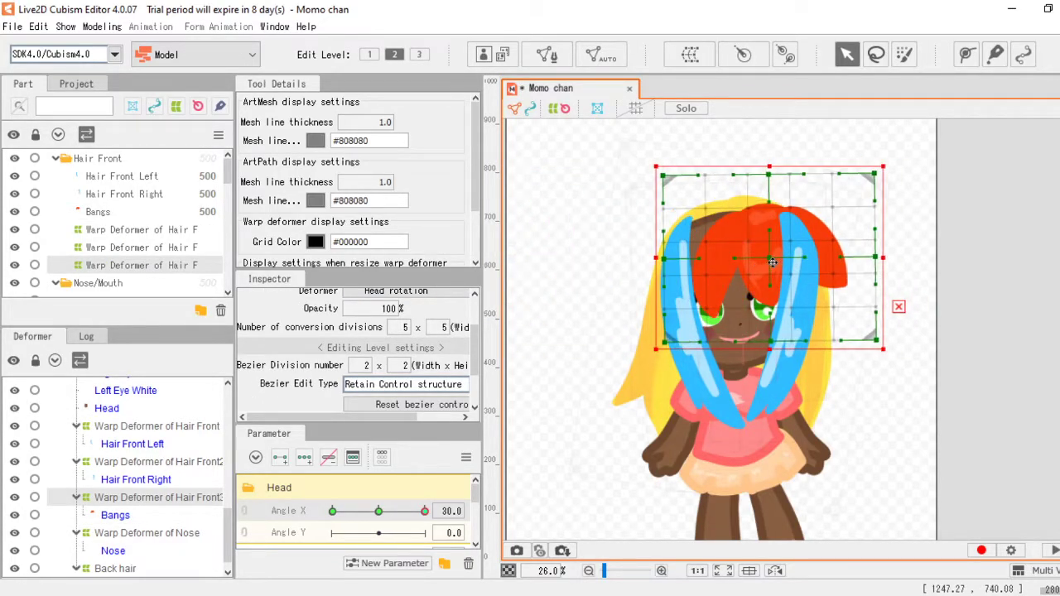
Step: Undo the last bangs shift, reselect the Bangs warp deformer and bend its lower middle slightly to the right at Angle X 30
{"action": "key", "text": "ctrl+z"}
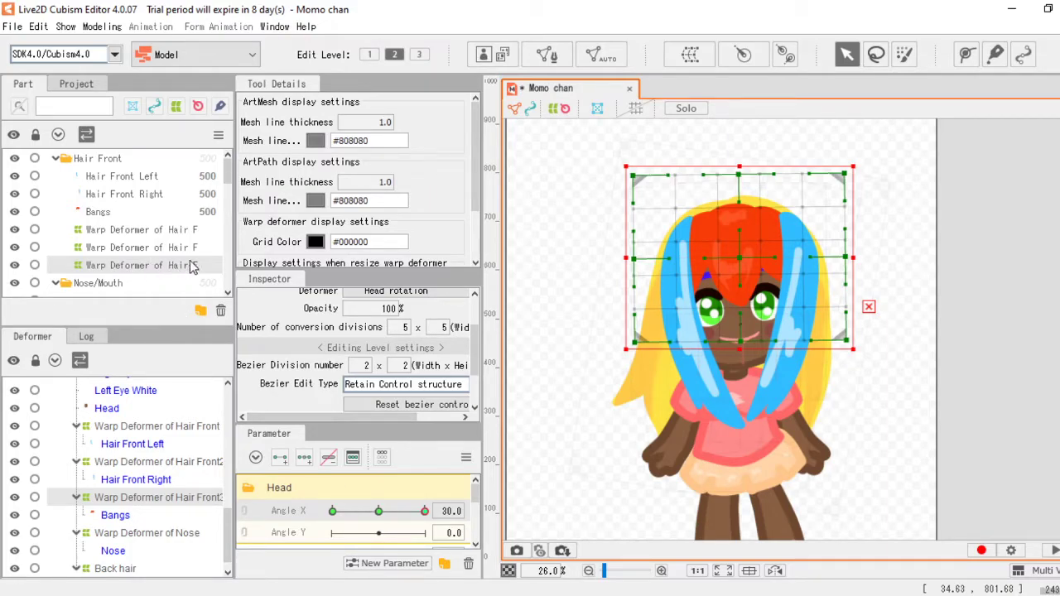
{"action": "left_click", "coordinate": [89, 213]}
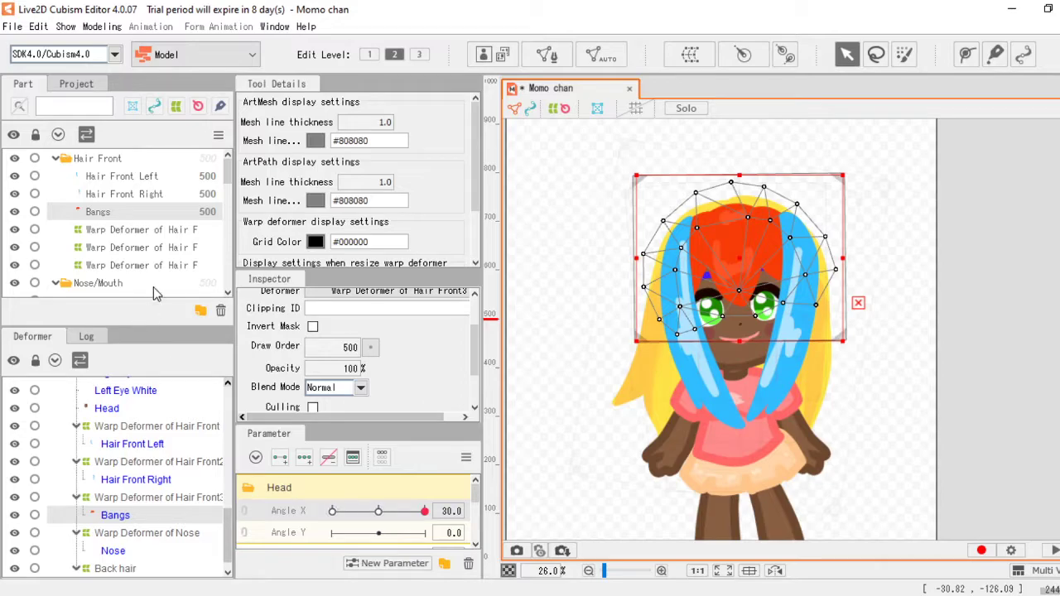
{"action": "left_click", "coordinate": [141, 265]}
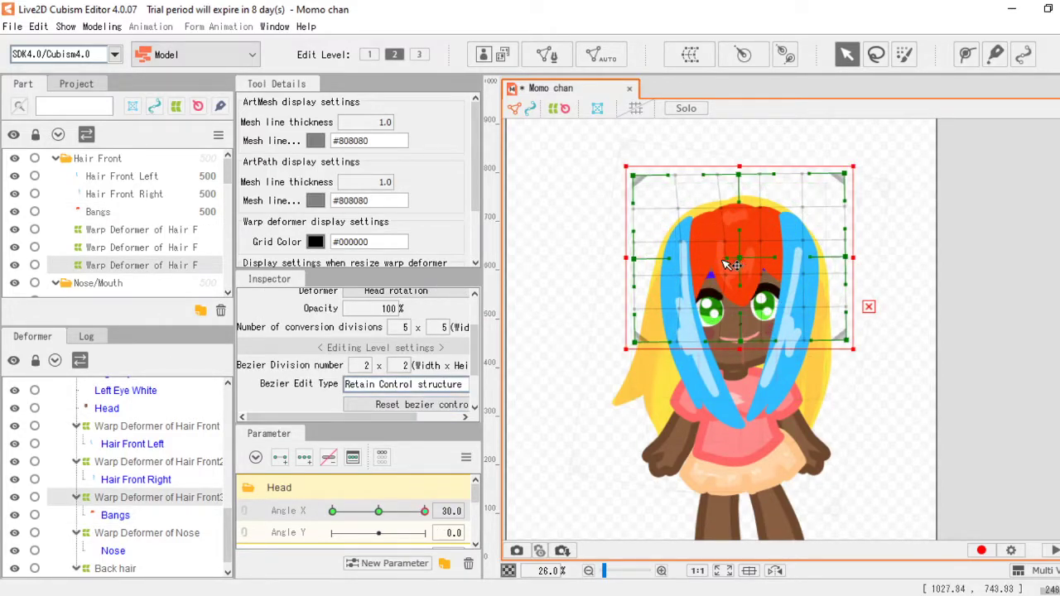
{"action": "left_click_drag", "start_coordinate": [741, 315], "coordinate": [758, 315]}
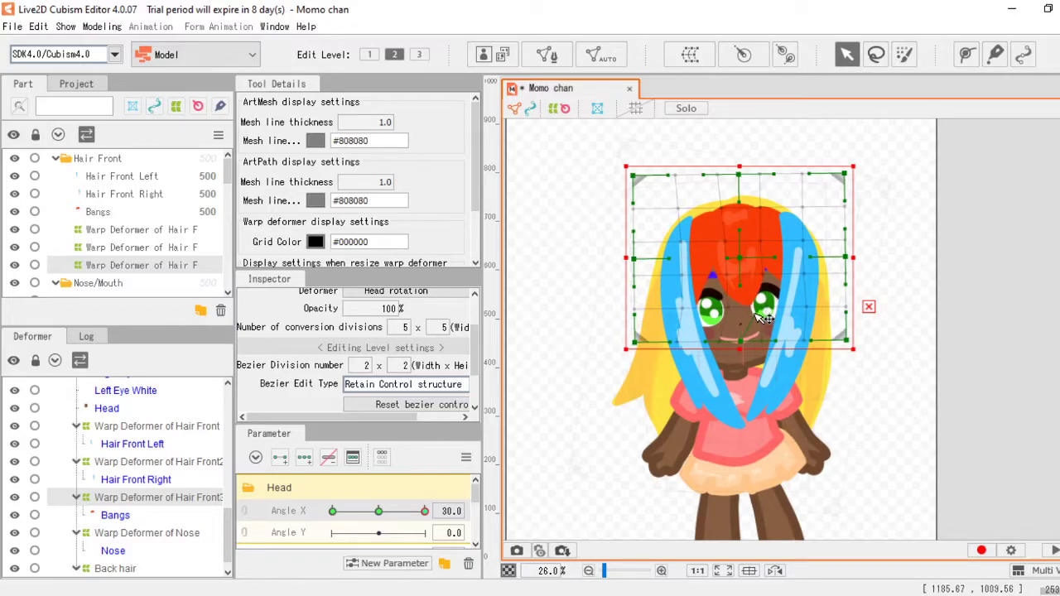
Step: At Angle X -30, pull the middle control handles of the Bangs warp deformer to the left
{"action": "left_click_drag", "start_coordinate": [424, 512], "coordinate": [311, 539]}
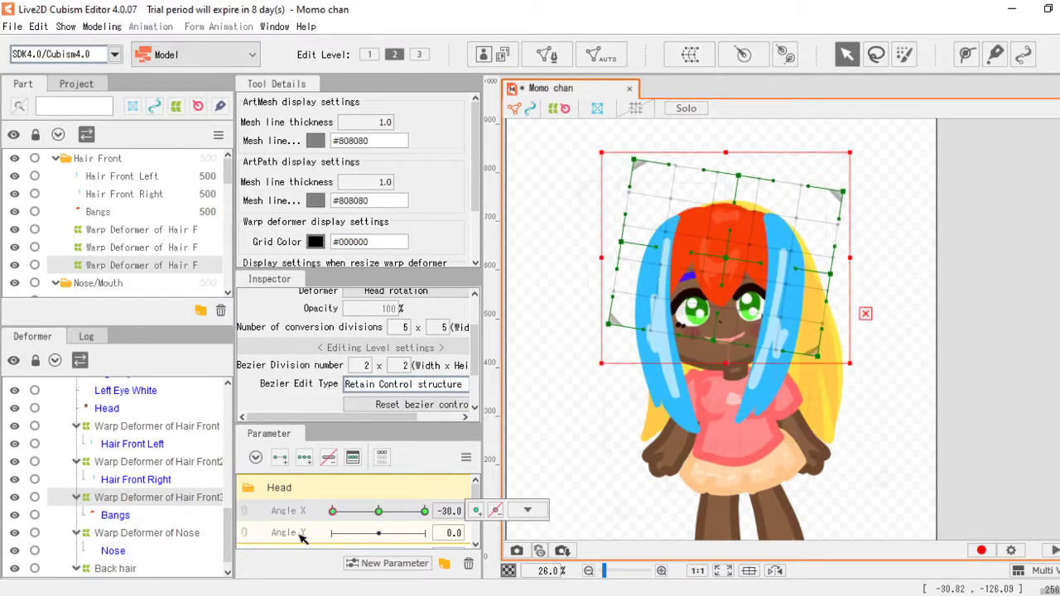
{"action": "left_click_drag", "start_coordinate": [730, 141], "coordinate": [711, 140]}
{"action": "left_click_drag", "start_coordinate": [727, 285], "coordinate": [701, 285]}
{"action": "left_click_drag", "start_coordinate": [761, 258], "coordinate": [736, 263]}
Step: At Angle X 30, rotate the Hair Front Right warp deformer counterclockwise until upright and shift it slightly to the right
{"action": "left_click_drag", "start_coordinate": [354, 520], "coordinate": [497, 509]}
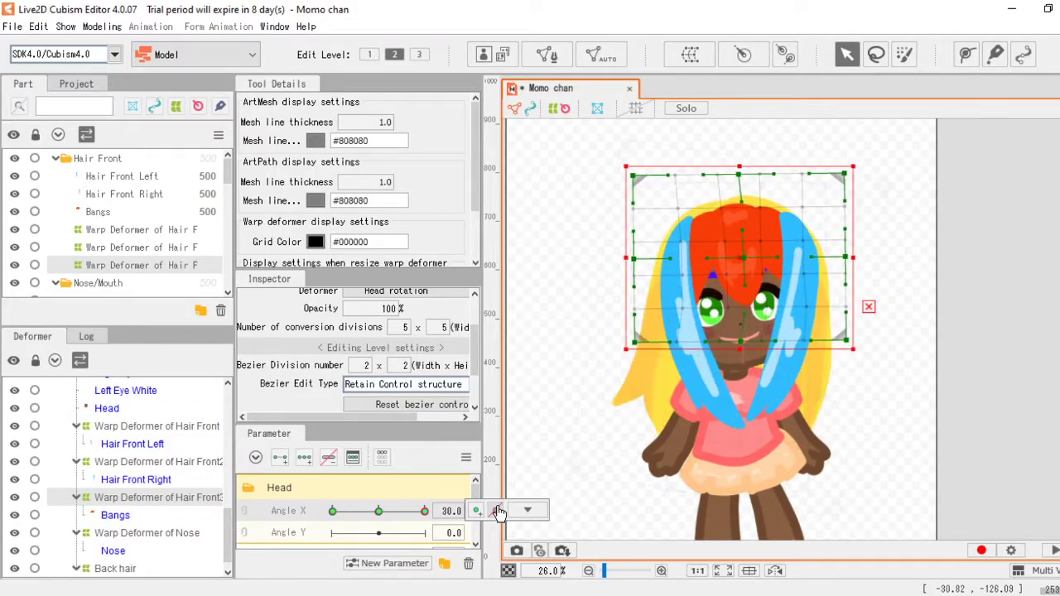
{"action": "left_click", "coordinate": [124, 229]}
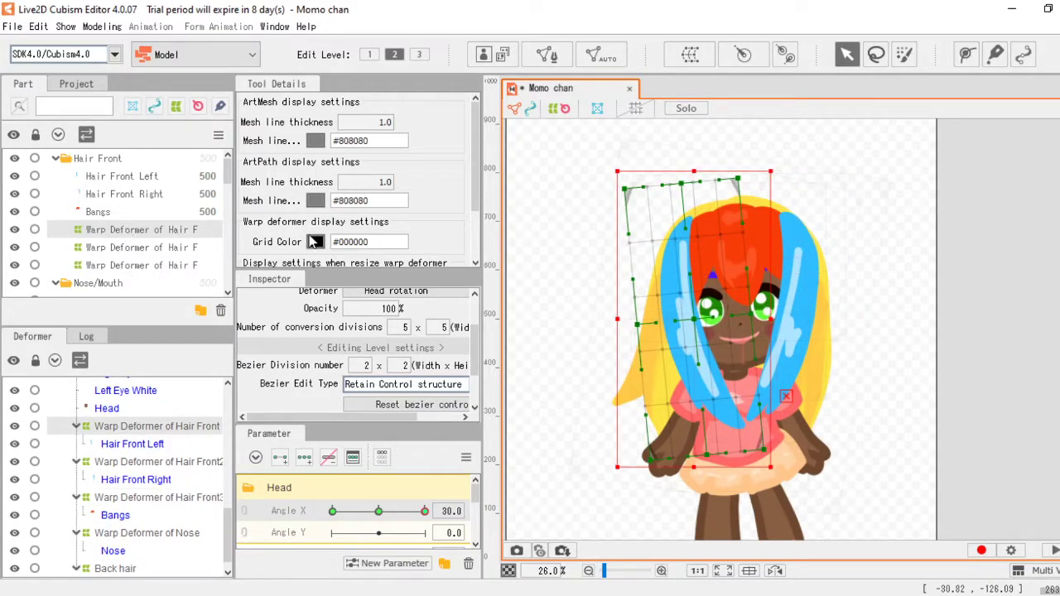
{"action": "left_click", "coordinate": [132, 247]}
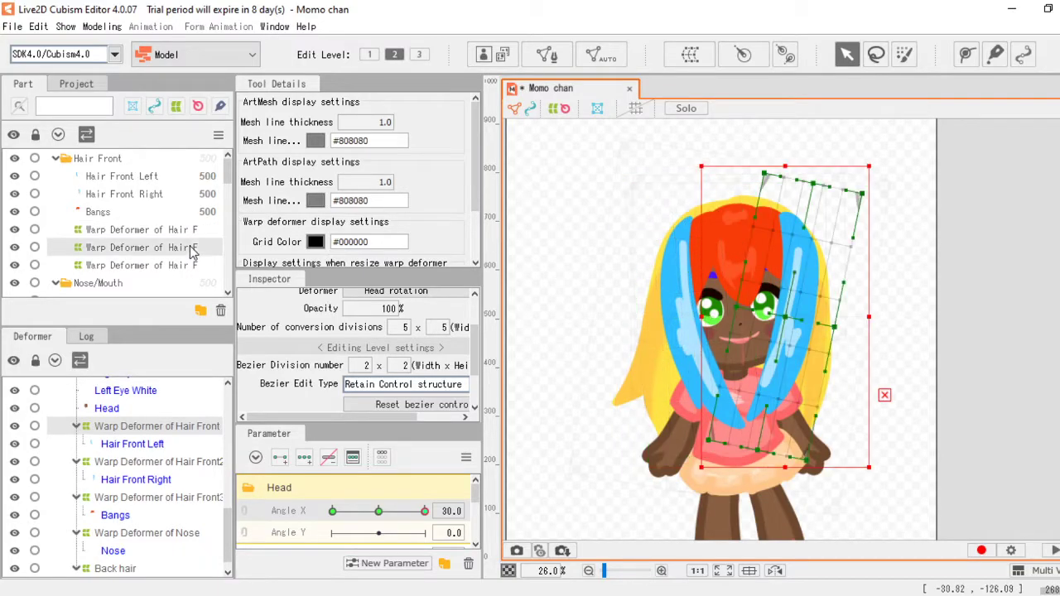
{"action": "left_click_drag", "start_coordinate": [786, 153], "coordinate": [752, 143]}
{"action": "mouse_move", "coordinate": [785, 323]}
{"action": "left_mouse_down"}
{"action": "mouse_move", "coordinate": [795, 312]}
{"action": "mouse_move", "coordinate": [795, 322]}
{"action": "left_mouse_up"}
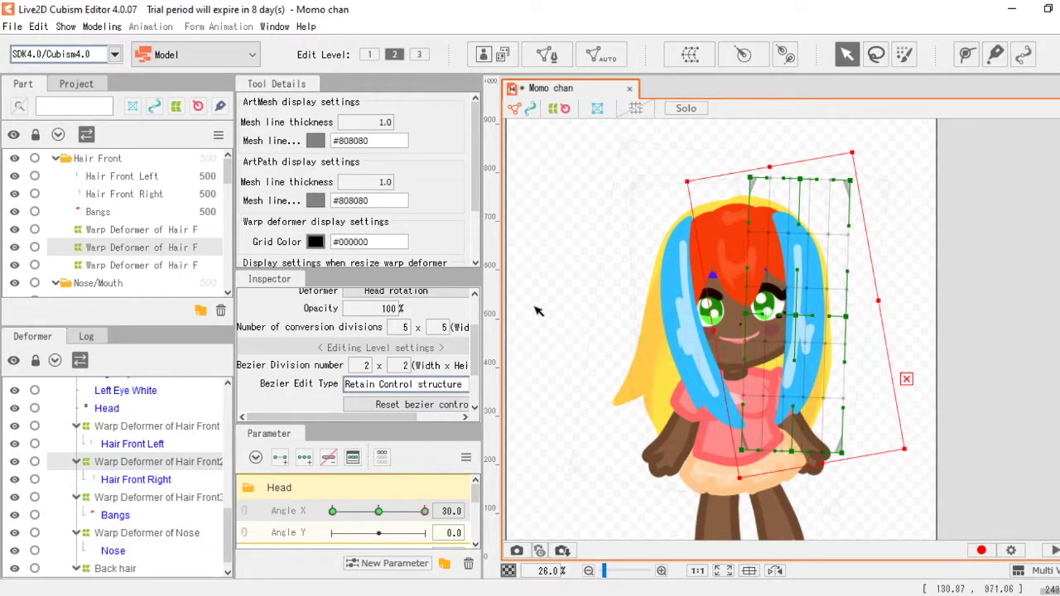
Step: At Angle X 30, tilt the Hair Front Left warp deformer clockwise and shift it slightly left and up
{"action": "left_click", "coordinate": [134, 265]}
{"action": "left_click", "coordinate": [166, 230]}
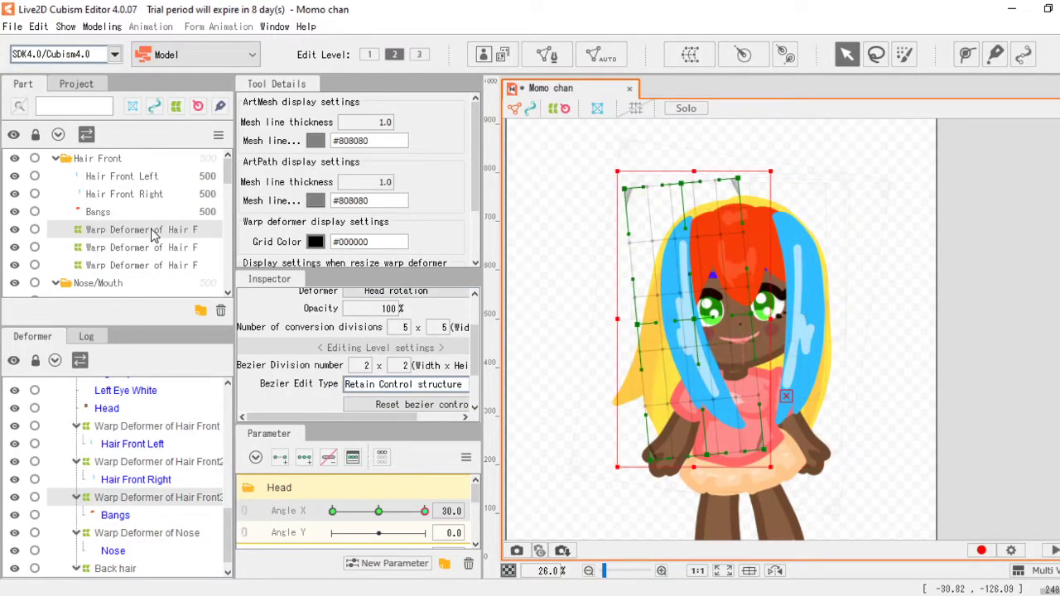
{"action": "left_click_drag", "start_coordinate": [736, 156], "coordinate": [762, 165]}
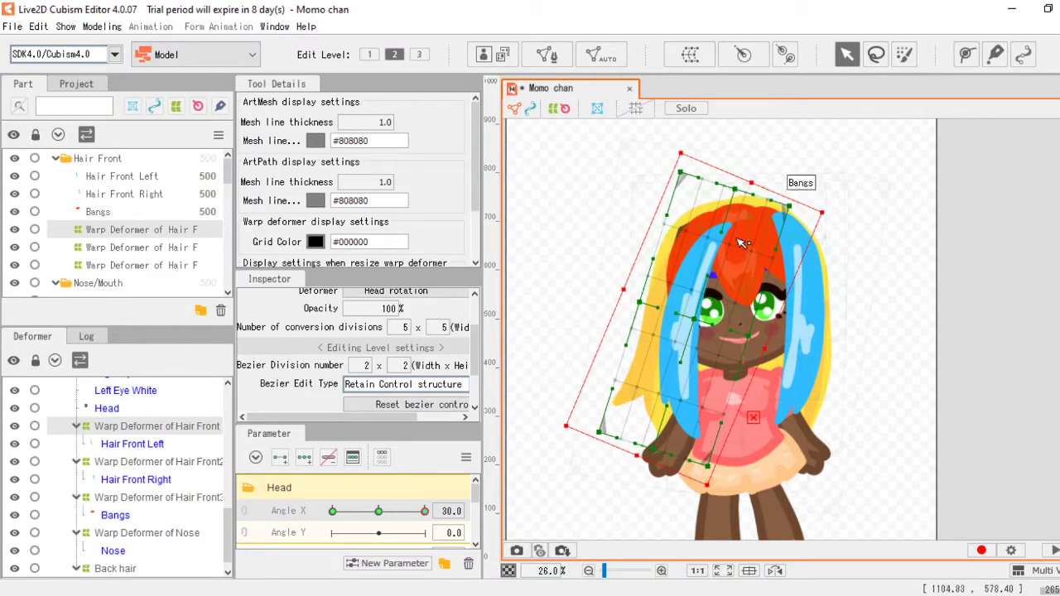
{"action": "left_click_drag", "start_coordinate": [699, 322], "coordinate": [680, 309]}
Step: Return Angle X to 0, select all objects keyed to it and add three keys to Angle Y for them
{"action": "left_click_drag", "start_coordinate": [425, 511], "coordinate": [454, 511]}
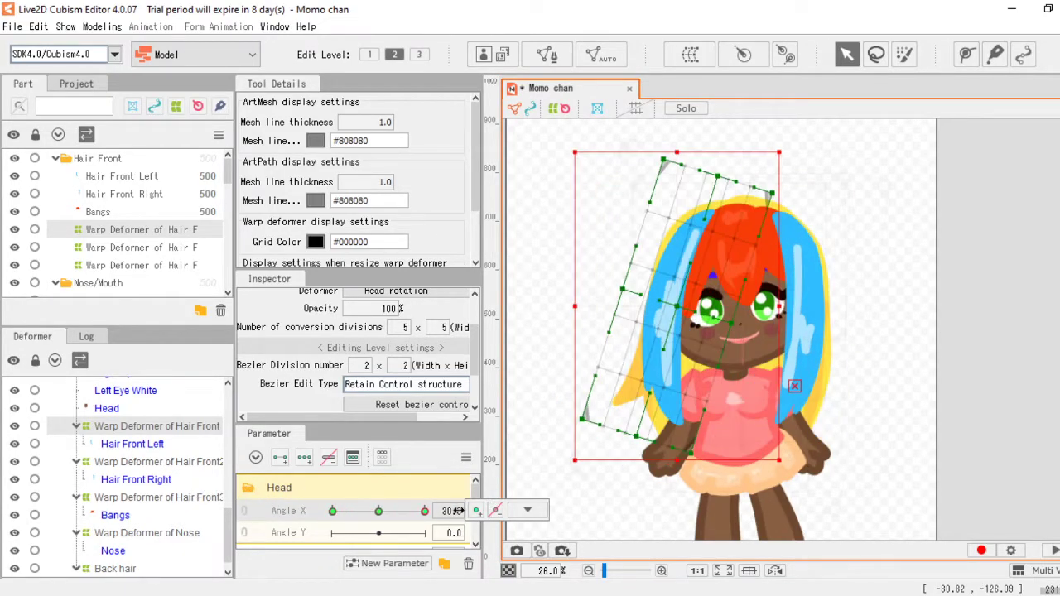
{"action": "left_click", "coordinate": [380, 541]}
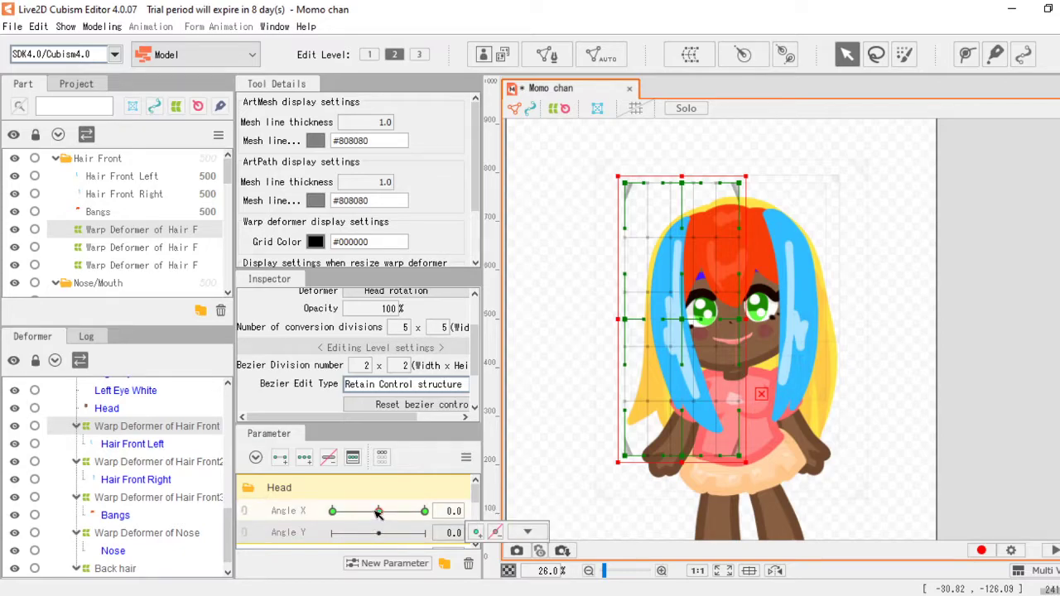
{"action": "left_click", "coordinate": [379, 513]}
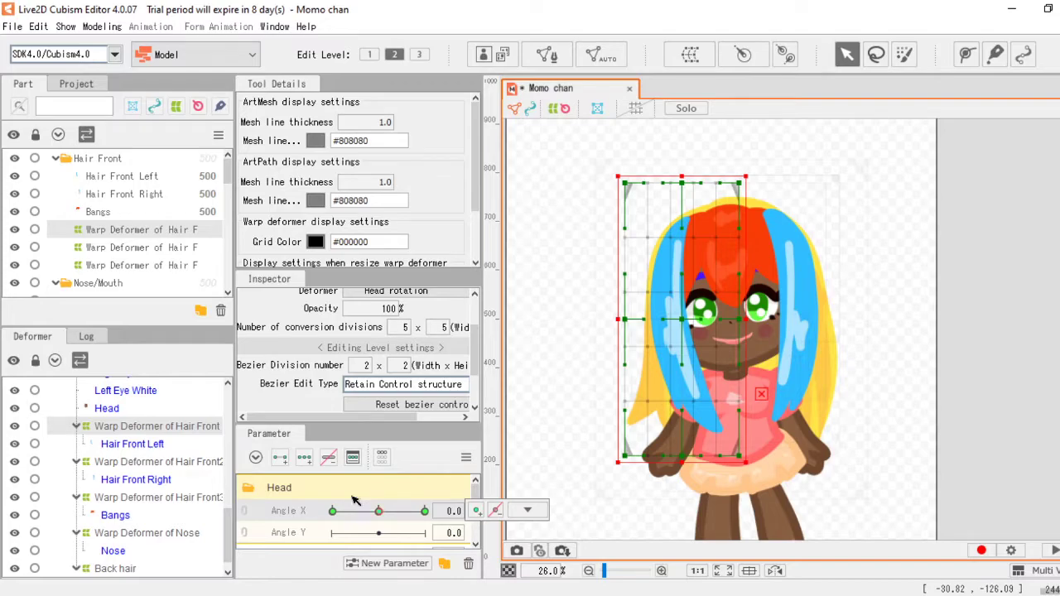
{"action": "left_click", "coordinate": [527, 510]}
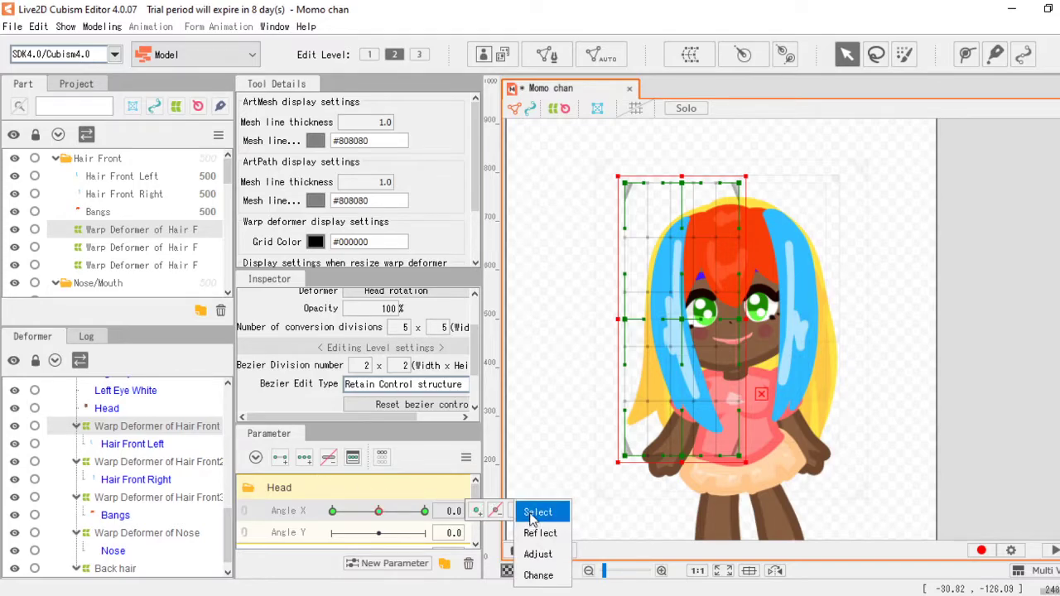
{"action": "left_click", "coordinate": [545, 513]}
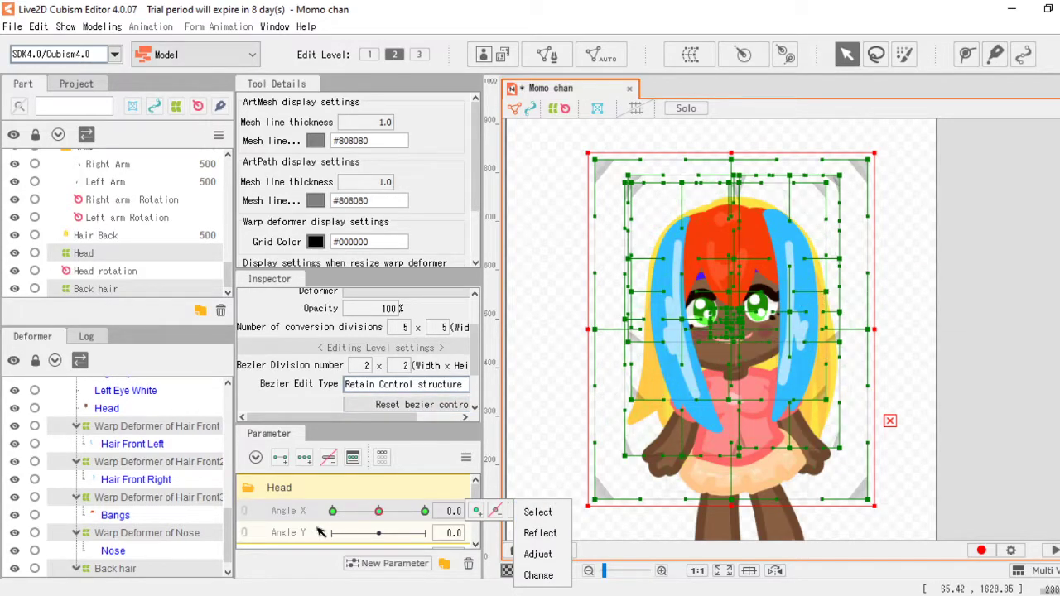
{"action": "left_click", "coordinate": [378, 534]}
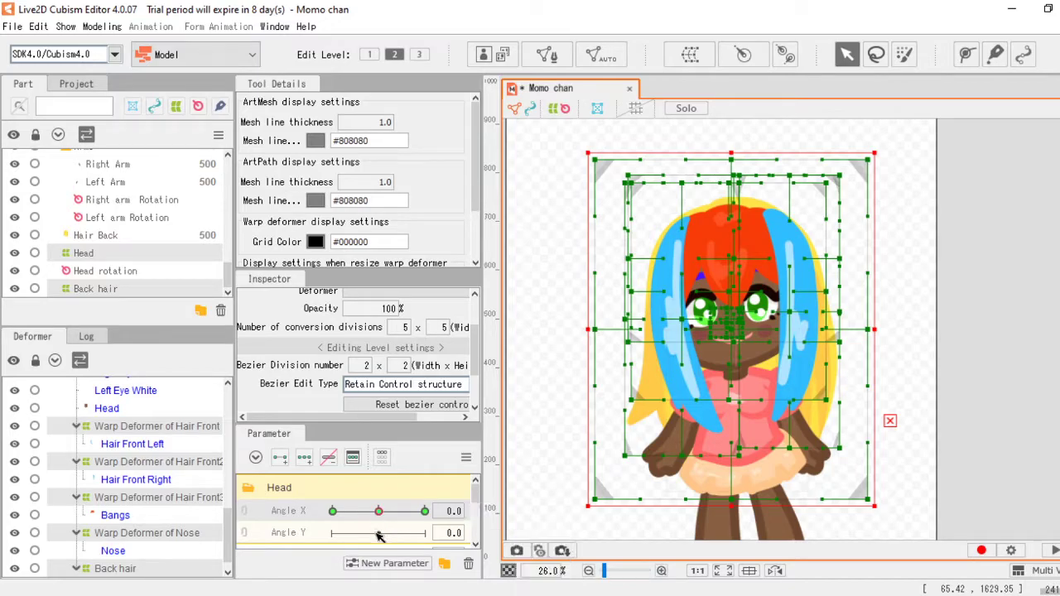
{"action": "left_click", "coordinate": [303, 461]}
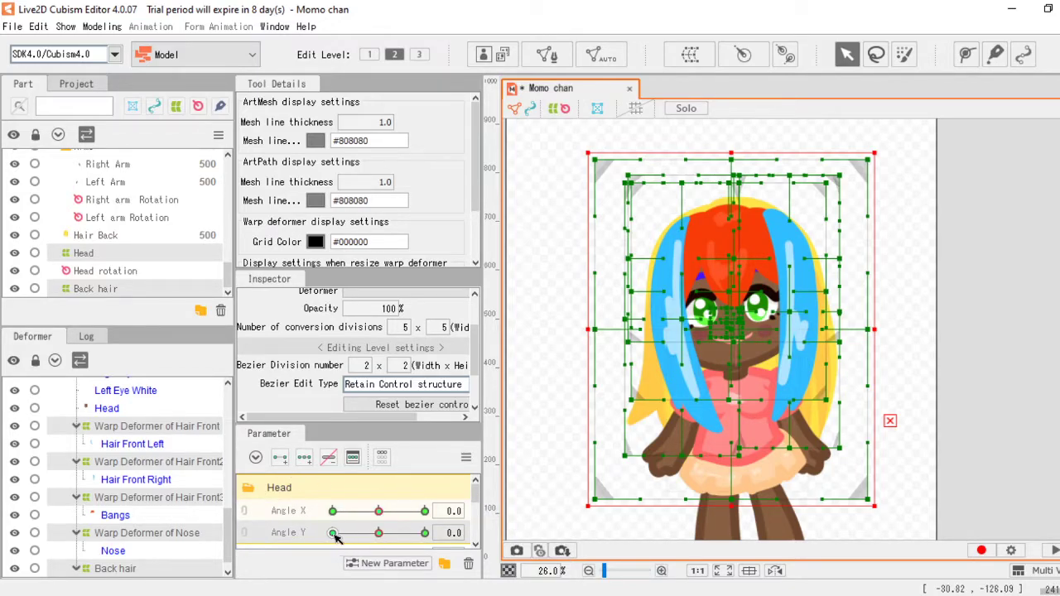
Step: Select the Head warp deformer and, at Angle Y -30, pull its lower middle handle up and its upper middle handle down
{"action": "scroll", "coordinate": [720, 278], "scroll_direction": "up", "scroll_amount": 1}
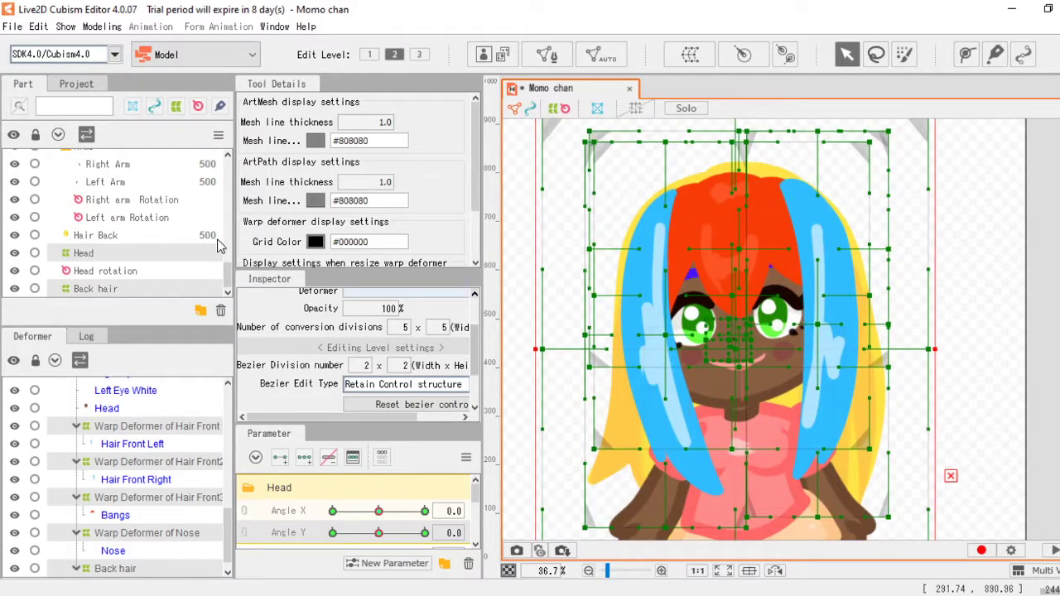
{"action": "scroll", "coordinate": [160, 217], "scroll_direction": "up", "scroll_amount": 2}
{"action": "scroll", "coordinate": [141, 228], "scroll_direction": "down", "scroll_amount": 2}
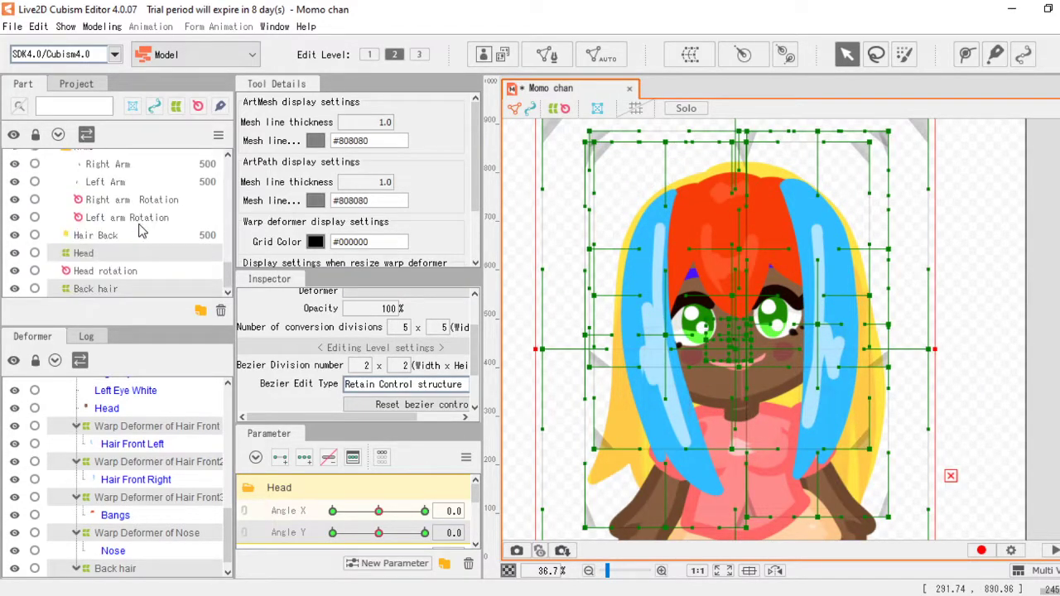
{"action": "left_click", "coordinate": [115, 255]}
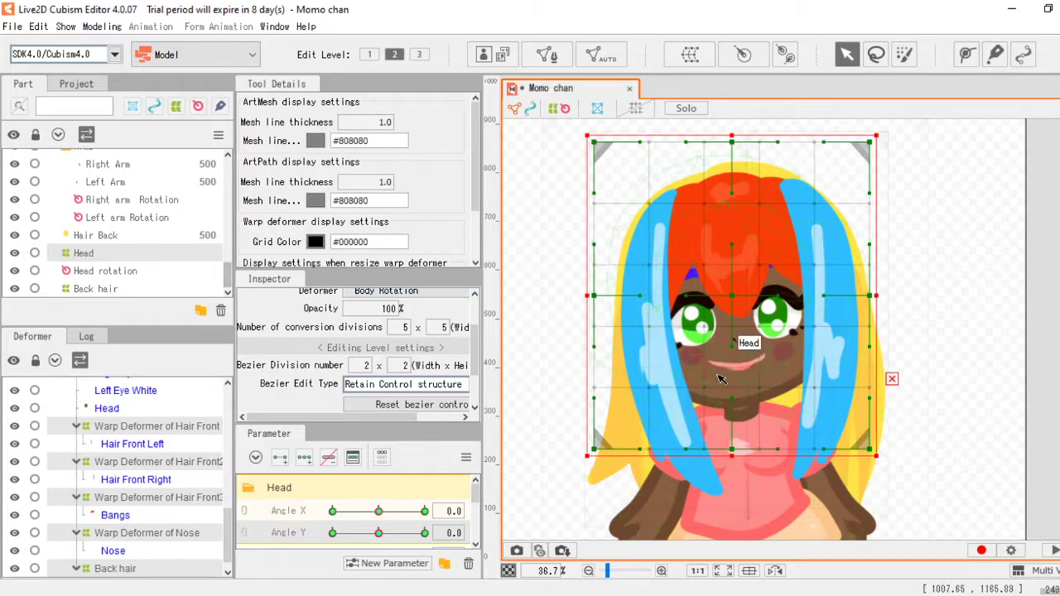
{"action": "scroll", "coordinate": [740, 318], "scroll_direction": "down", "scroll_amount": 2}
{"action": "scroll", "coordinate": [748, 290], "scroll_direction": "up", "scroll_amount": 2}
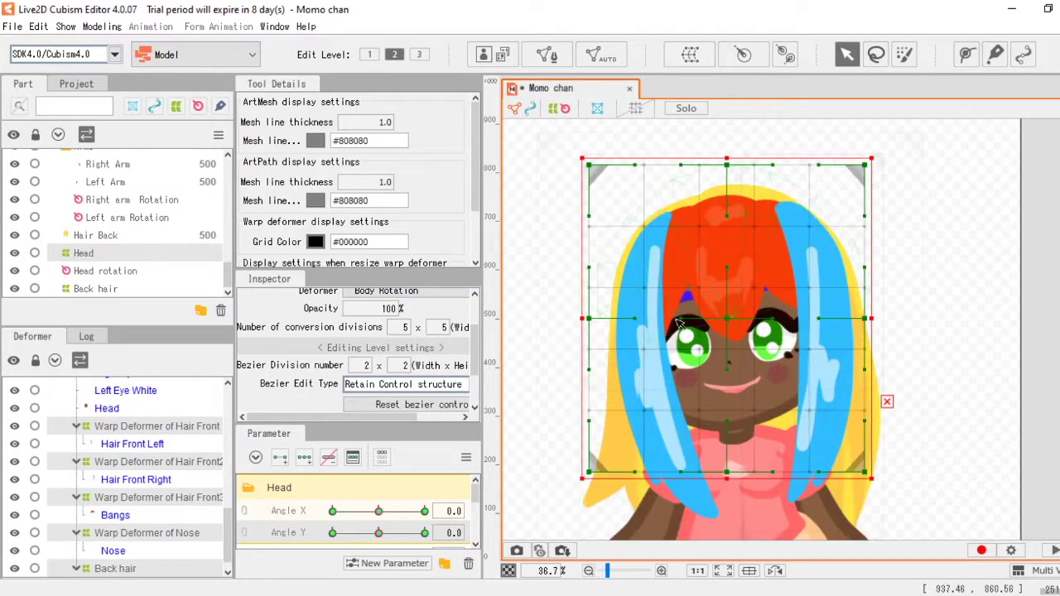
{"action": "left_click", "coordinate": [333, 534]}
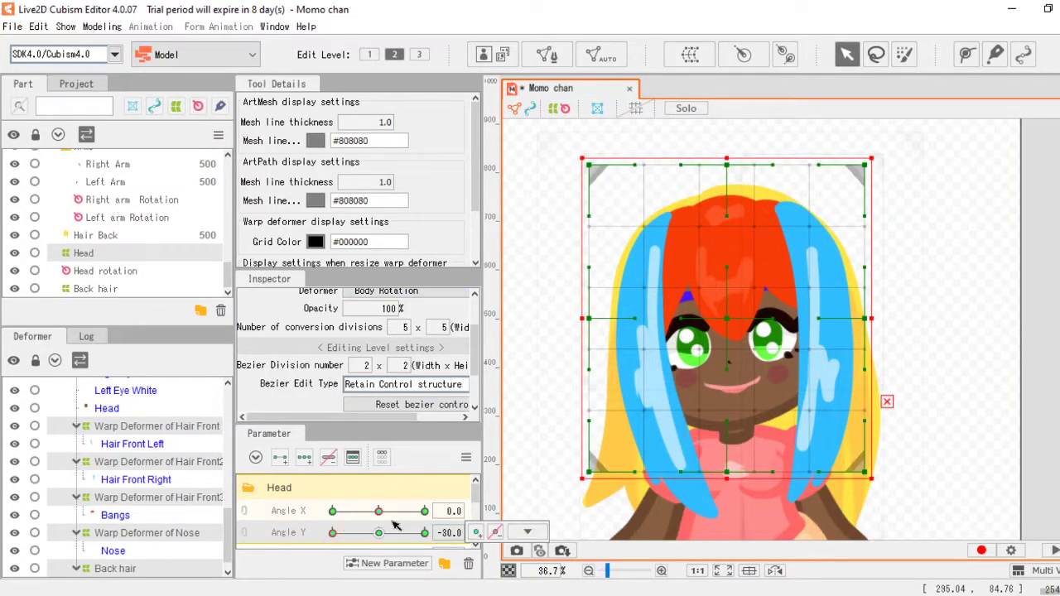
{"action": "left_click_drag", "start_coordinate": [729, 426], "coordinate": [721, 393]}
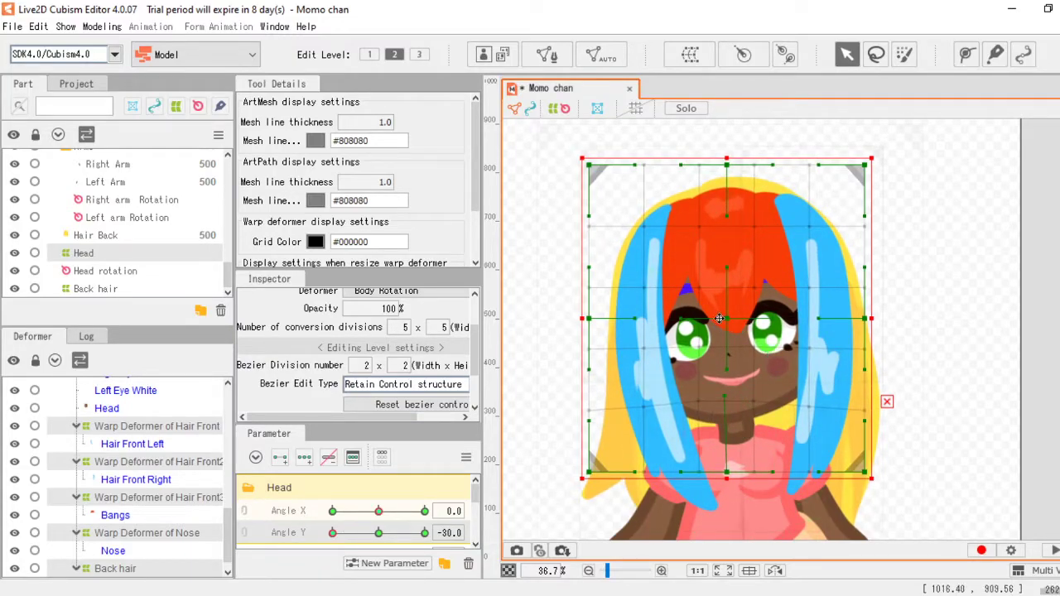
{"action": "left_click_drag", "start_coordinate": [727, 217], "coordinate": [725, 239]}
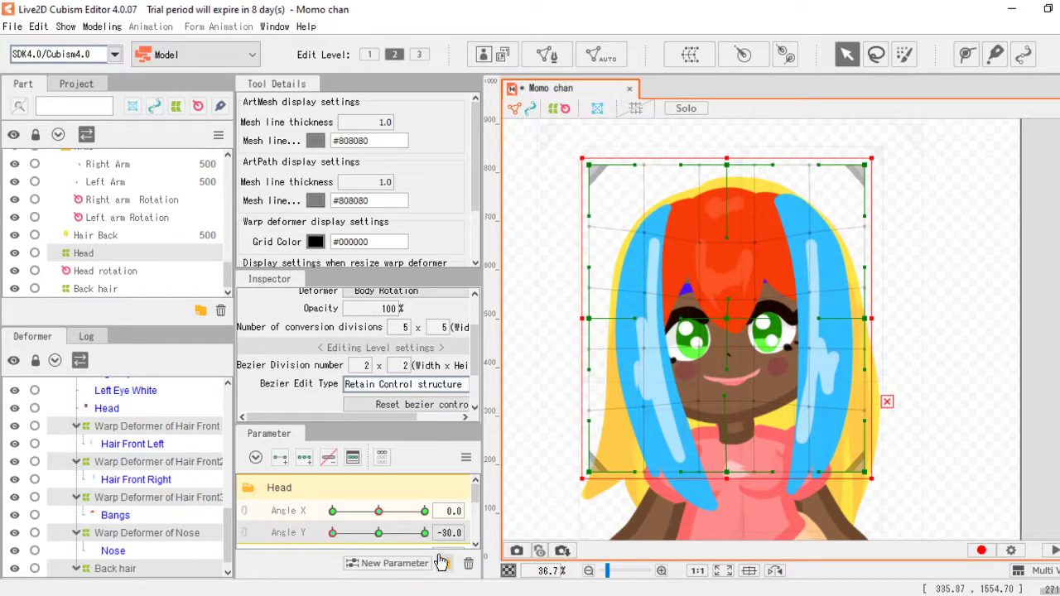
Step: At Angle Y 30, bend the middle of the Head warp deformer downward, and return Angle Y to -30
{"action": "left_click_drag", "start_coordinate": [346, 537], "coordinate": [434, 532]}
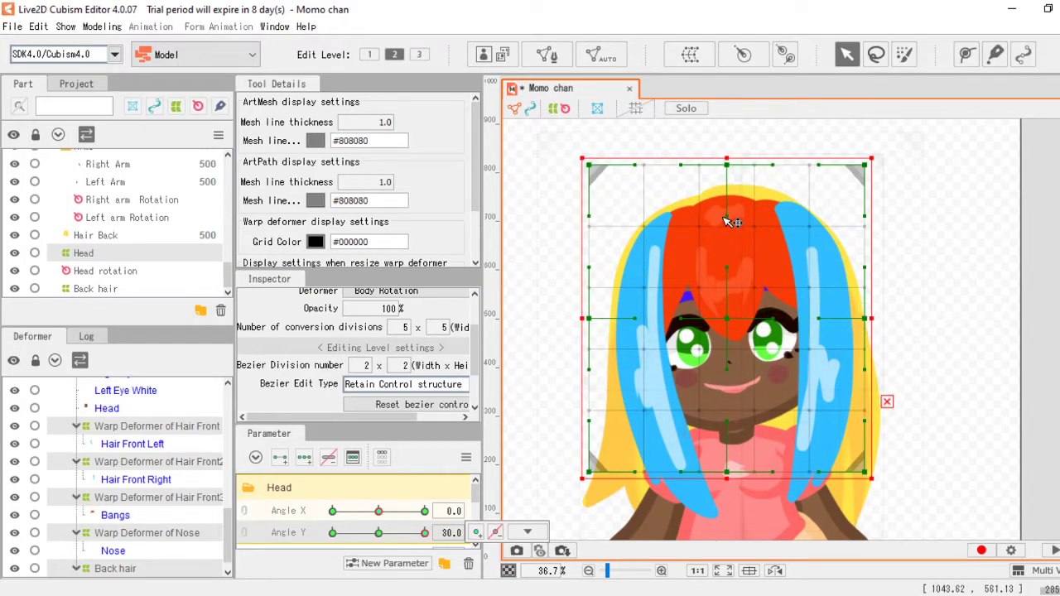
{"action": "left_click_drag", "start_coordinate": [729, 267], "coordinate": [731, 383]}
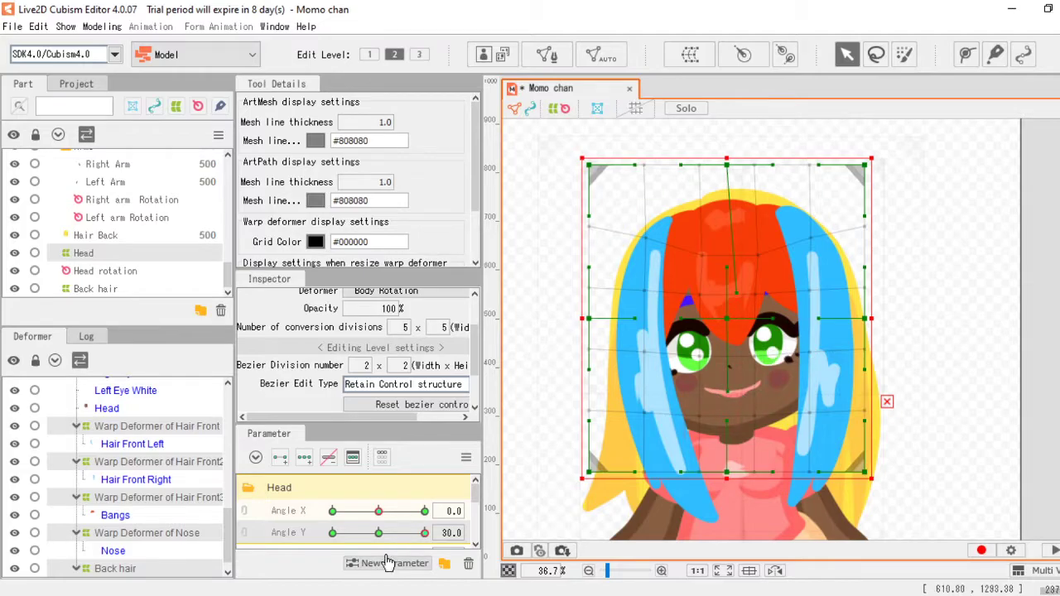
{"action": "left_click_drag", "start_coordinate": [381, 535], "coordinate": [332, 535]}
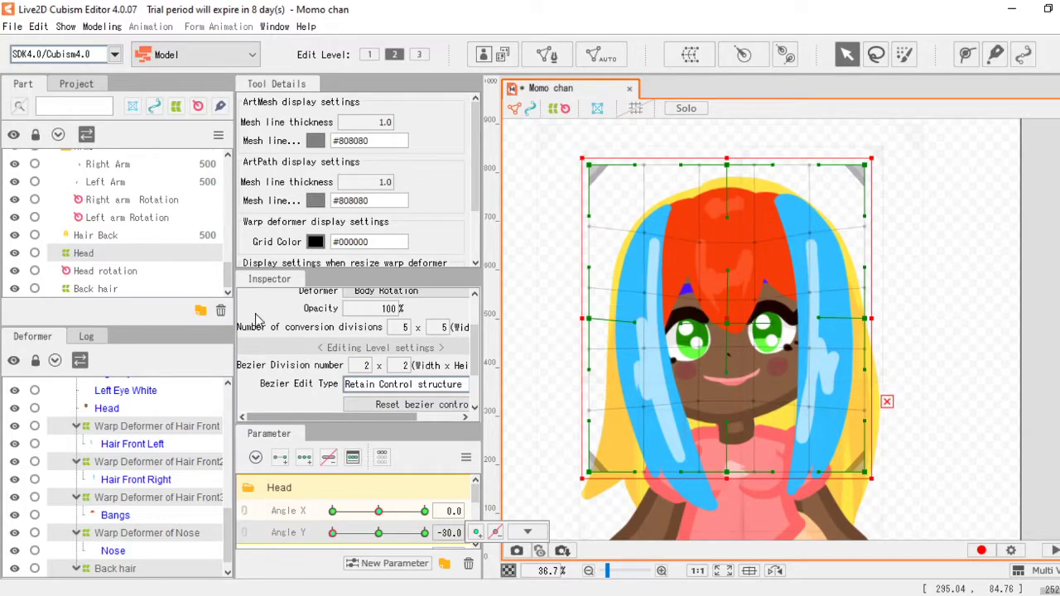
Step: Select the Nose mesh, rotate it slightly clockwise and nudge it up and to the left at Angle Y -30
{"action": "scroll", "coordinate": [139, 243], "scroll_direction": "up", "scroll_amount": 3}
{"action": "scroll", "coordinate": [100, 236], "scroll_direction": "up", "scroll_amount": 10}
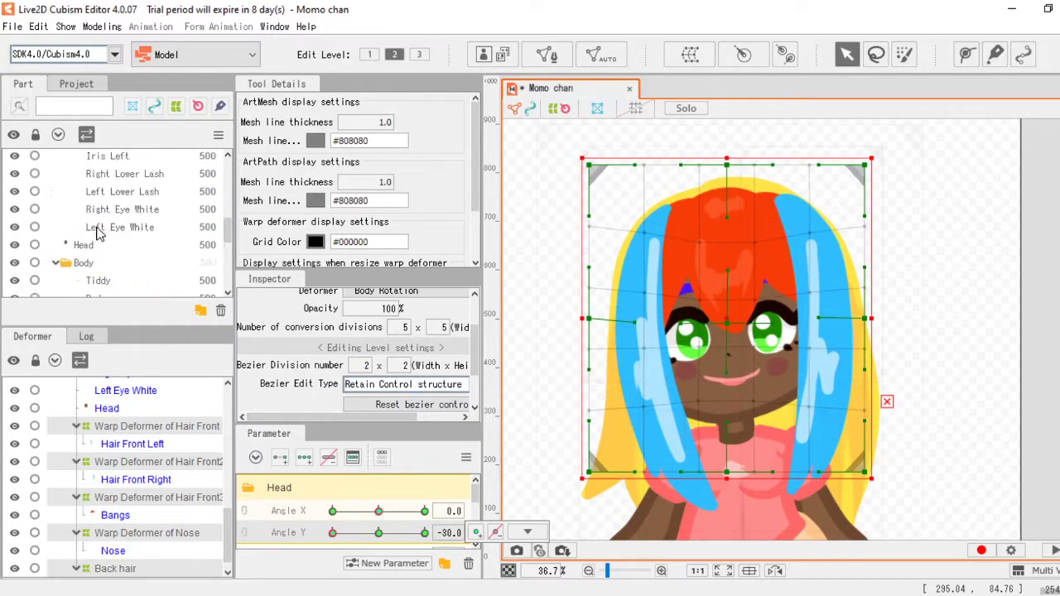
{"action": "left_click", "coordinate": [95, 219]}
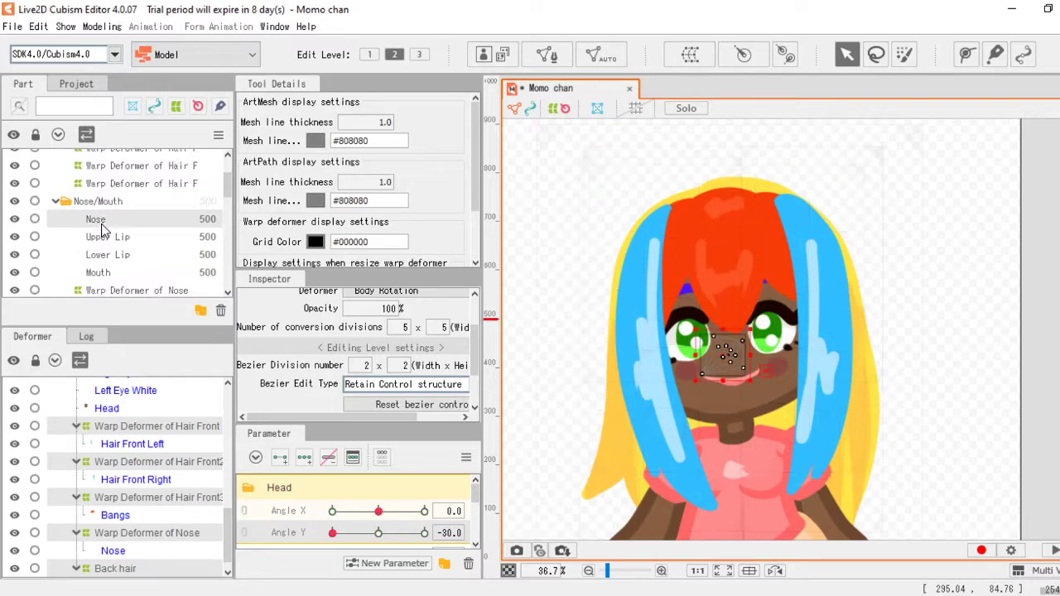
{"action": "scroll", "coordinate": [762, 375], "scroll_direction": "up", "scroll_amount": 5}
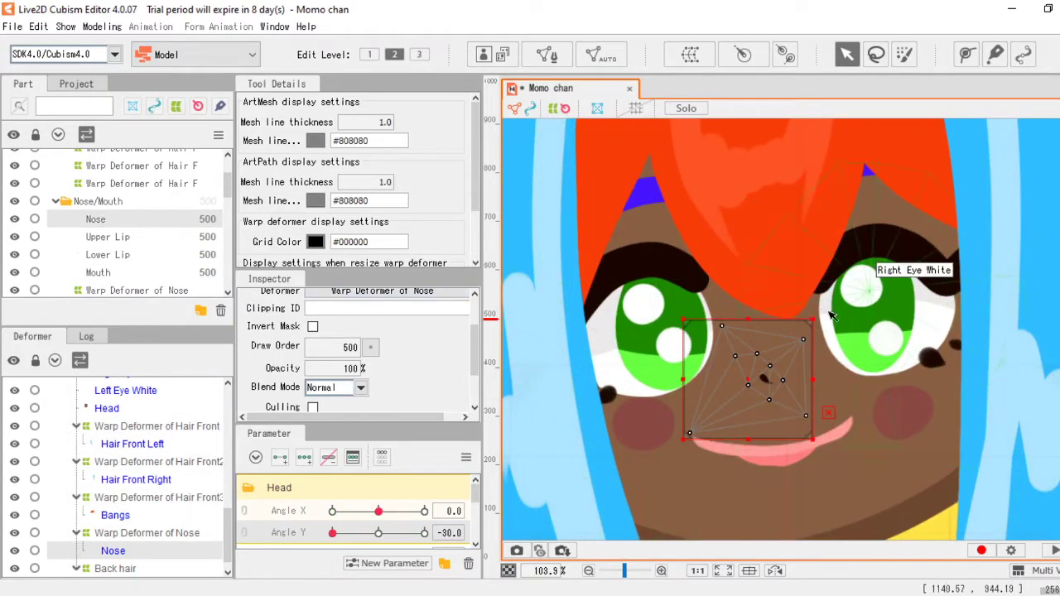
{"action": "left_click_drag", "start_coordinate": [822, 308], "coordinate": [845, 321]}
{"action": "left_click_drag", "start_coordinate": [764, 380], "coordinate": [758, 375]}
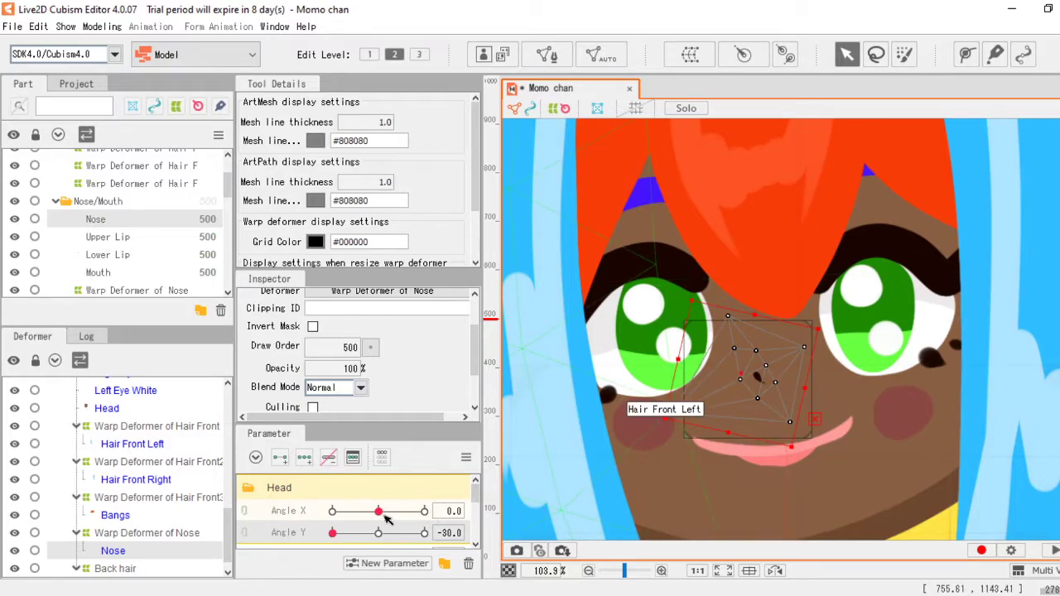
Step: Preview the nose with Angle Y at 0 and Angle X swung towards -30, and return Angle X to 0
{"action": "mouse_move", "coordinate": [382, 516]}
{"action": "left_mouse_down"}
{"action": "mouse_move", "coordinate": [421, 513]}
{"action": "mouse_move", "coordinate": [308, 513]}
{"action": "mouse_move", "coordinate": [454, 512]}
{"action": "mouse_move", "coordinate": [315, 511]}
{"action": "mouse_move", "coordinate": [368, 508]}
{"action": "left_mouse_up"}
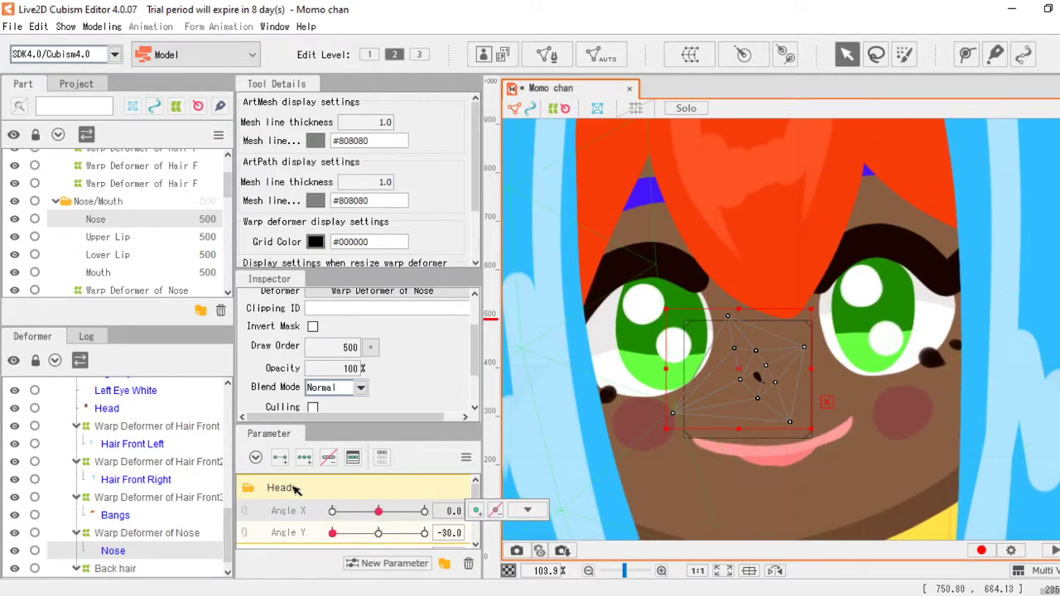
{"action": "left_click", "coordinate": [380, 534]}
{"action": "left_click_drag", "start_coordinate": [380, 514], "coordinate": [334, 513]}
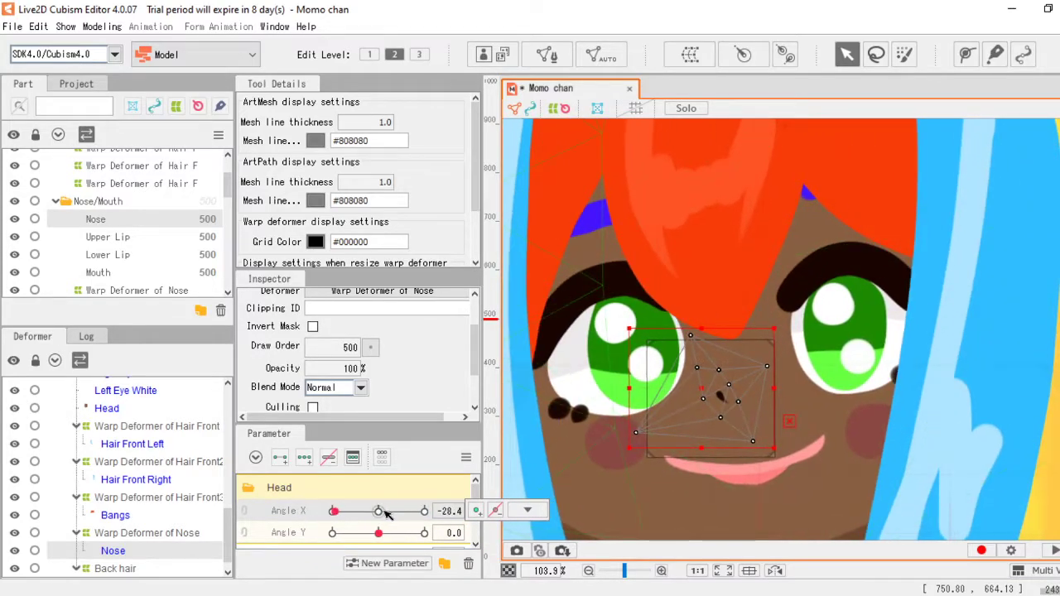
{"action": "left_click", "coordinate": [379, 513]}
Step: Select the Warp Deformer of Nose and set Angle Y to -27.9
{"action": "scroll", "coordinate": [196, 294], "scroll_direction": "down", "scroll_amount": 2}
{"action": "left_click", "coordinate": [178, 226]}
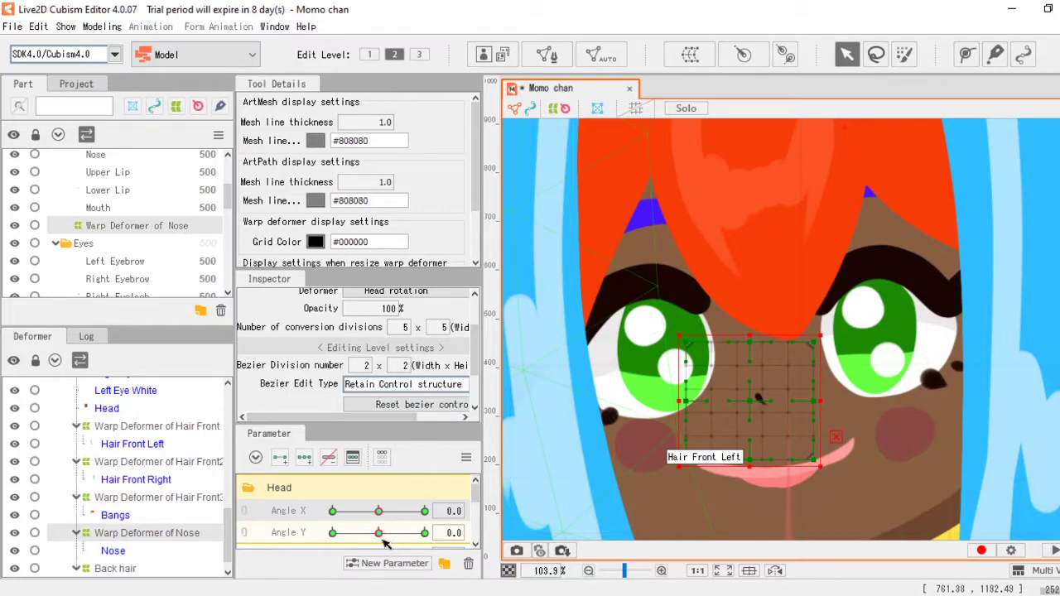
{"action": "mouse_move", "coordinate": [383, 539]}
{"action": "left_click", "coordinate": [334, 533]}
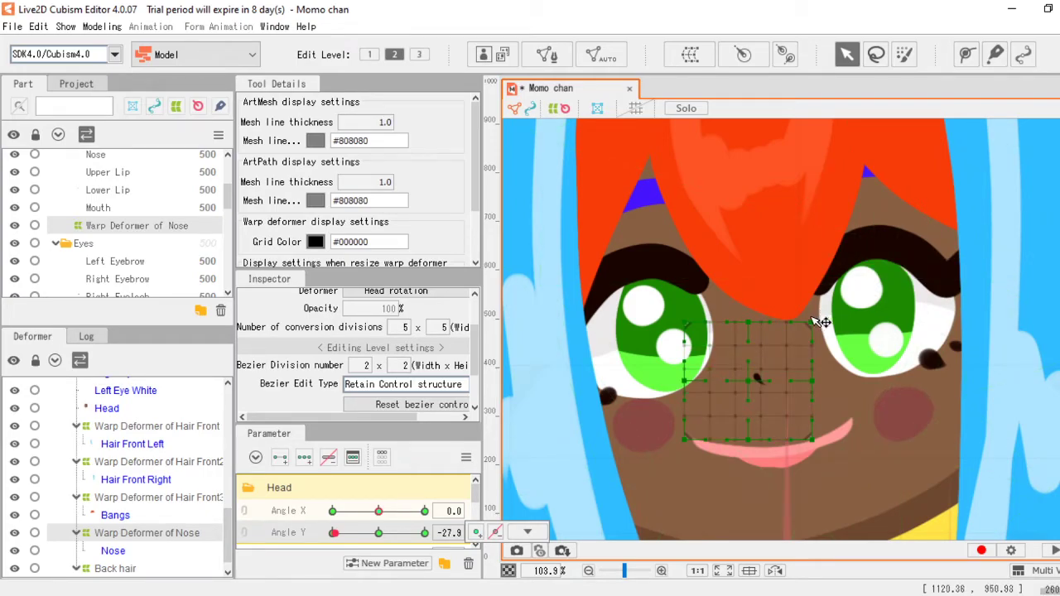
Step: Rotate the nose's warp deformer clockwise at the Angle Y -30 key
{"action": "left_click", "coordinate": [154, 208]}
{"action": "left_click", "coordinate": [154, 225]}
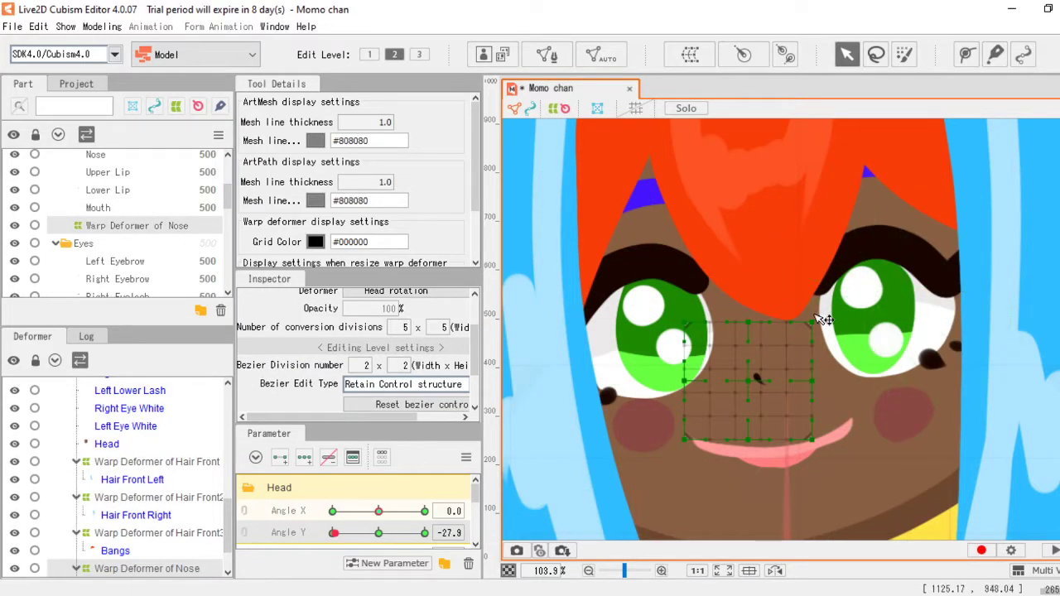
{"action": "scroll", "coordinate": [820, 325], "scroll_direction": "down", "scroll_amount": 5}
{"action": "scroll", "coordinate": [710, 386], "scroll_direction": "up", "scroll_amount": 4}
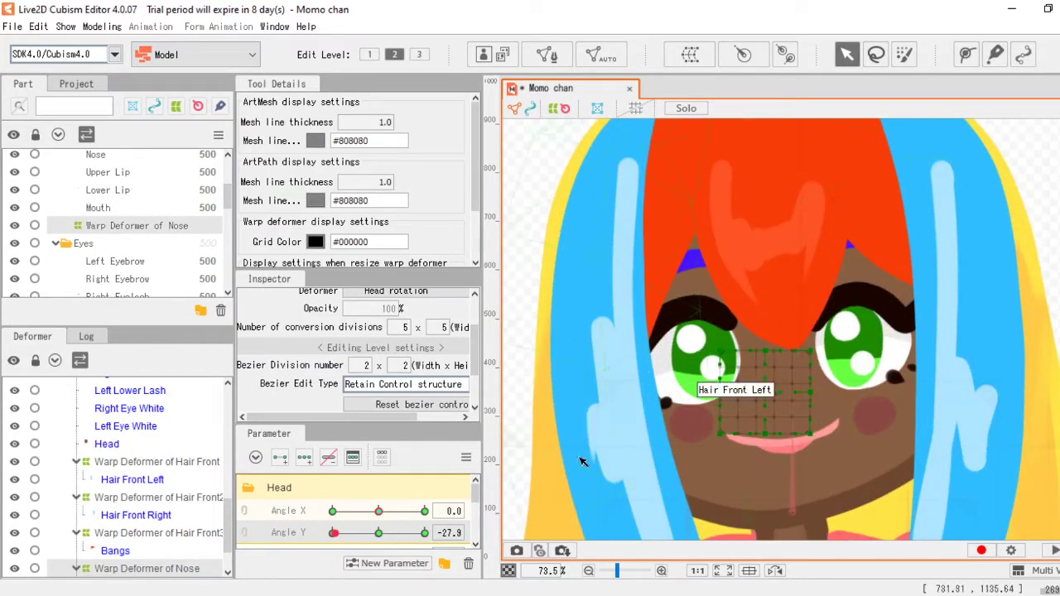
{"action": "left_click_drag", "start_coordinate": [348, 533], "coordinate": [325, 534]}
{"action": "scroll", "coordinate": [828, 373], "scroll_direction": "up", "scroll_amount": 4}
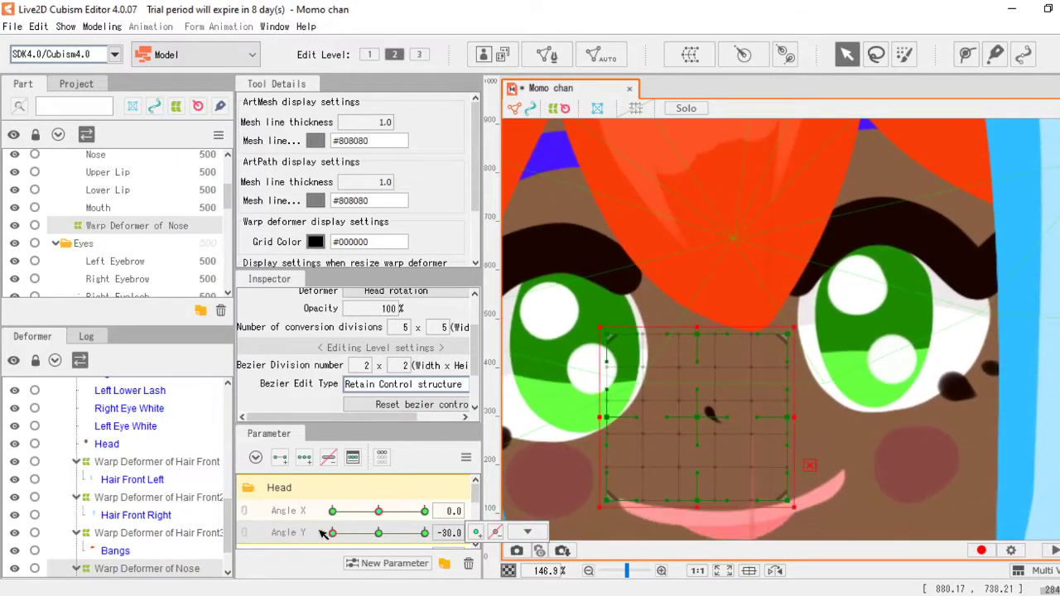
{"action": "left_click_drag", "start_coordinate": [802, 319], "coordinate": [812, 376]}
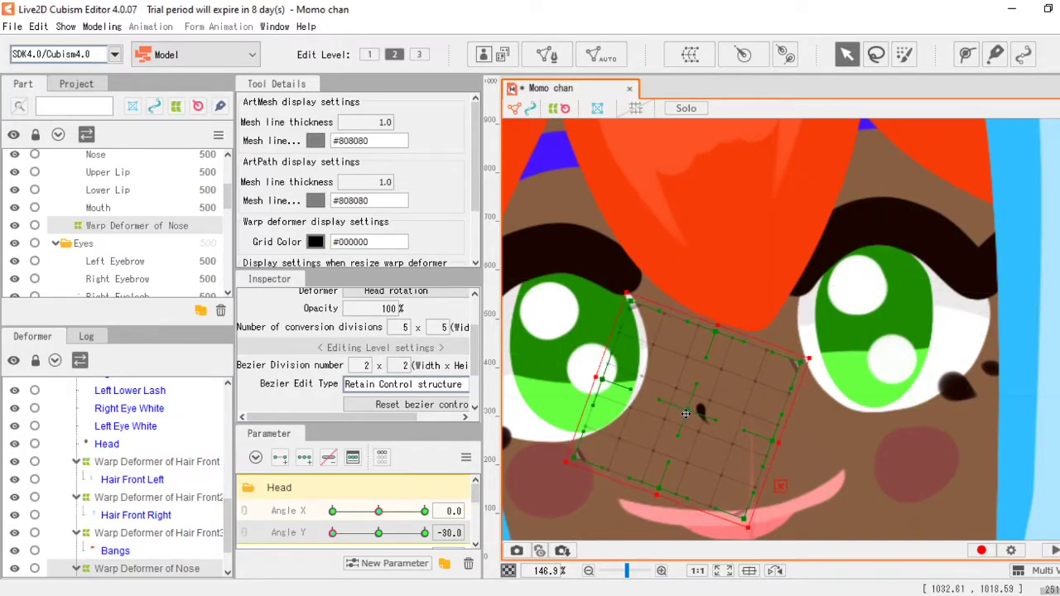
Step: Adjust the nose's warp deformer at the Angle Y 30 key and shift it slightly
{"action": "left_click", "coordinate": [422, 533]}
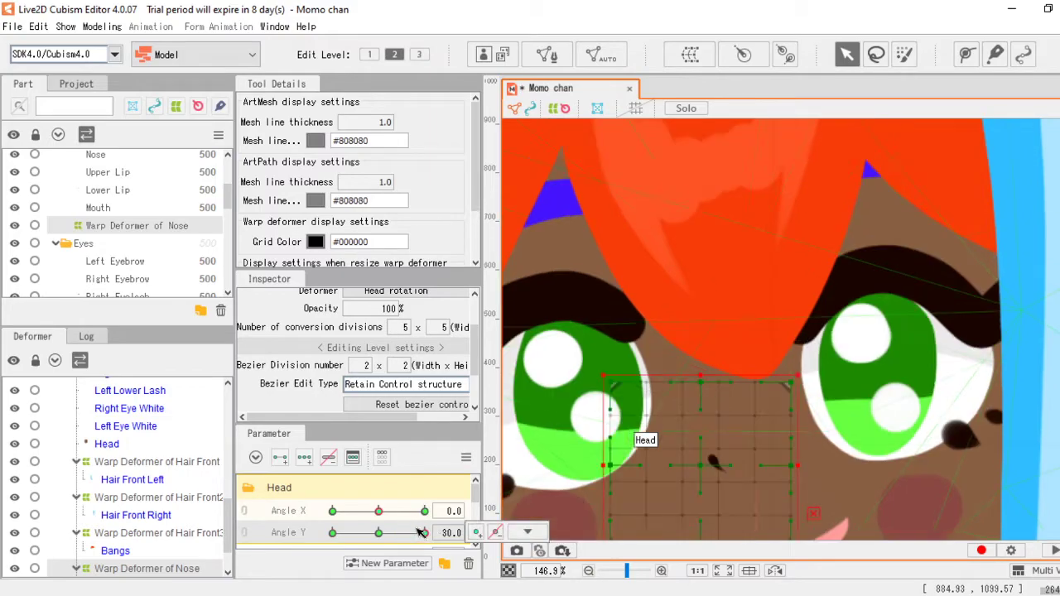
{"action": "scroll", "coordinate": [696, 332], "scroll_direction": "down", "scroll_amount": 3}
{"action": "left_click_drag", "start_coordinate": [748, 340], "coordinate": [723, 367]}
{"action": "left_click_drag", "start_coordinate": [696, 405], "coordinate": [699, 411]}
Step: At Angle Y -30, shift the Hair Front Left warp deformer slightly sideways and tilt it counterclockwise
{"action": "left_click_drag", "start_coordinate": [421, 533], "coordinate": [333, 538]}
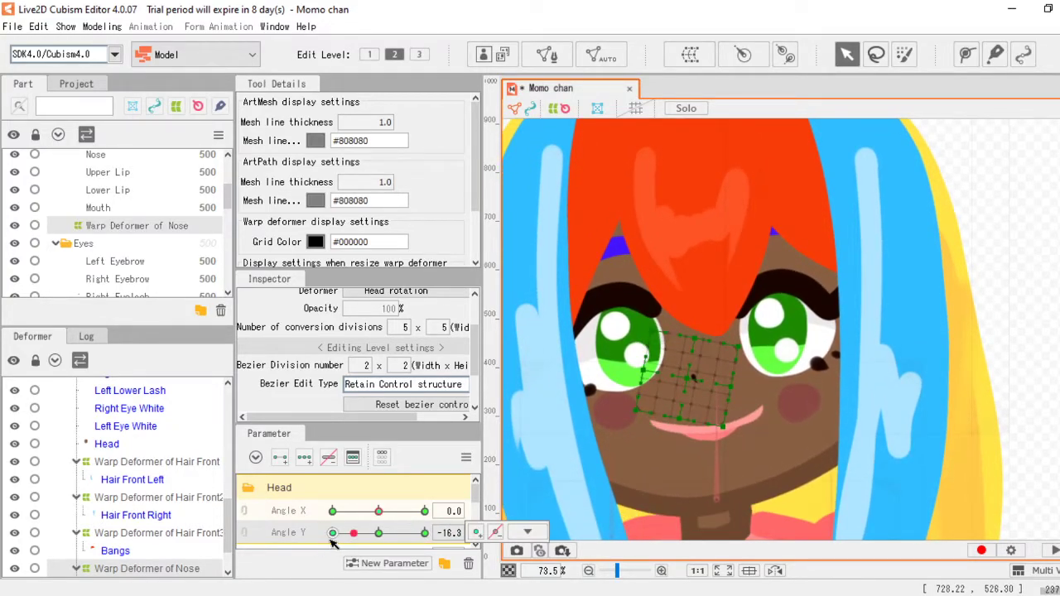
{"action": "scroll", "coordinate": [758, 305], "scroll_direction": "down", "scroll_amount": 4}
{"action": "scroll", "coordinate": [178, 239], "scroll_direction": "up", "scroll_amount": 3}
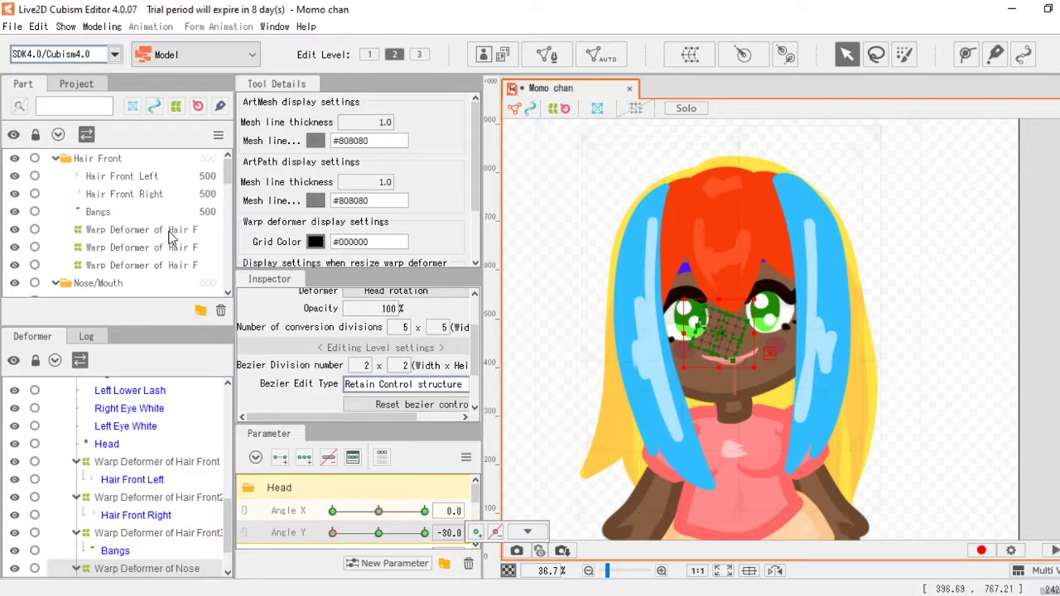
{"action": "left_click", "coordinate": [138, 229]}
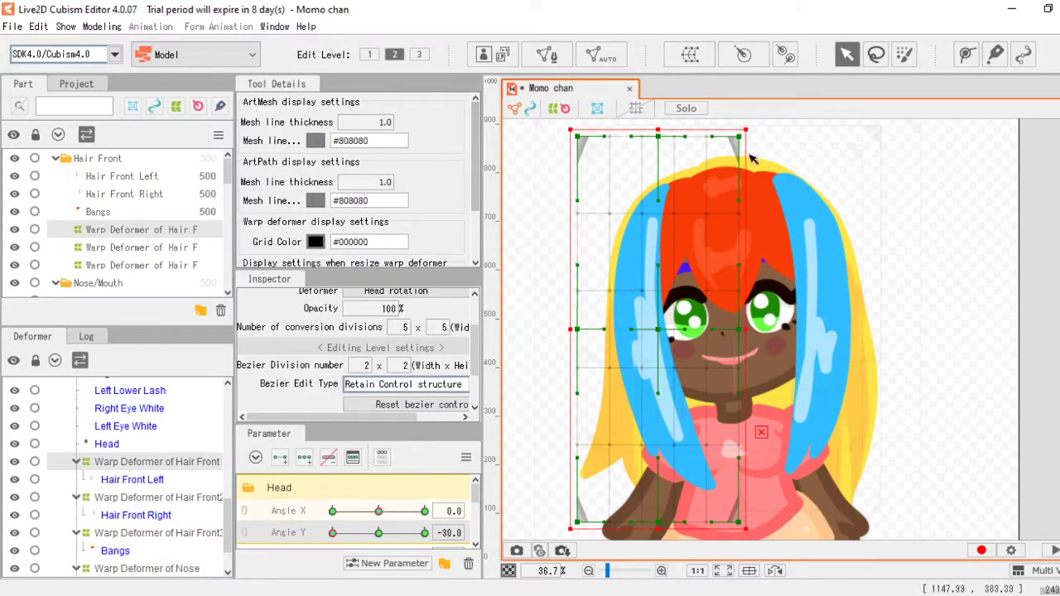
{"action": "scroll", "coordinate": [706, 138], "scroll_direction": "down", "scroll_amount": 2}
{"action": "left_click_drag", "start_coordinate": [678, 130], "coordinate": [664, 124]}
{"action": "key", "text": "ctrl+z"}
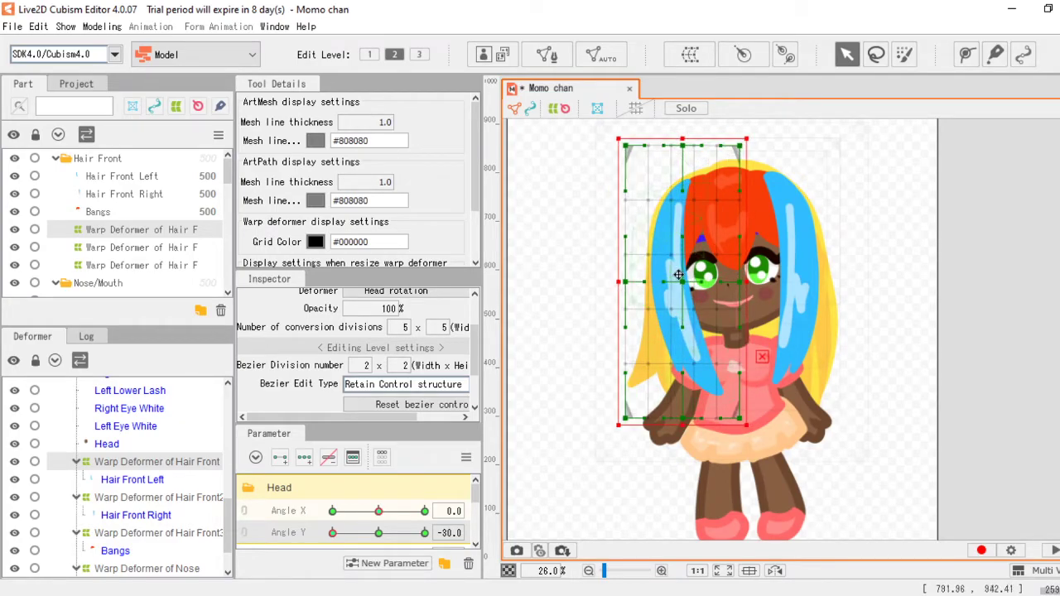
{"action": "left_click_drag", "start_coordinate": [679, 285], "coordinate": [684, 284]}
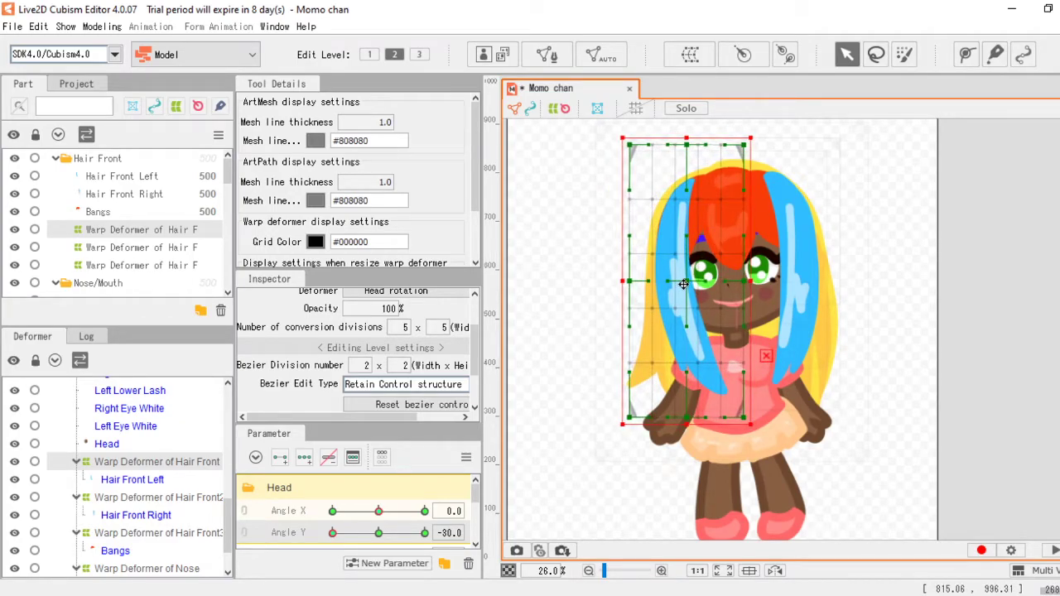
{"action": "left_click_drag", "start_coordinate": [686, 124], "coordinate": [676, 125]}
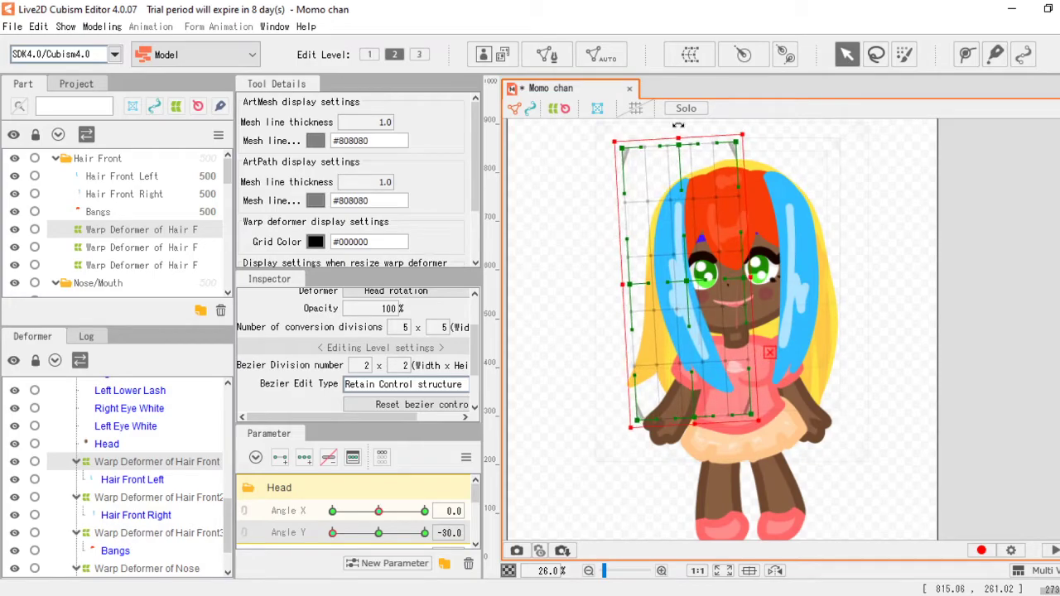
Step: At Angle Y -30, tilt the Hair Front Right warp deformer clockwise, shift it inward, and raise the middle of the bangs
{"action": "left_click", "coordinate": [156, 247]}
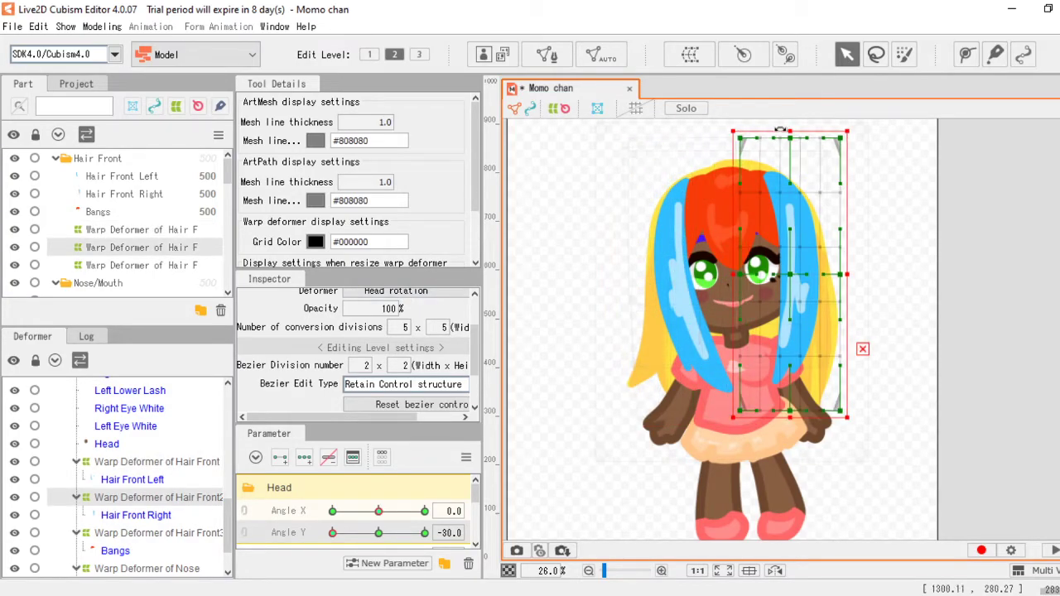
{"action": "left_click_drag", "start_coordinate": [783, 125], "coordinate": [798, 127]}
{"action": "left_click_drag", "start_coordinate": [794, 276], "coordinate": [788, 280]}
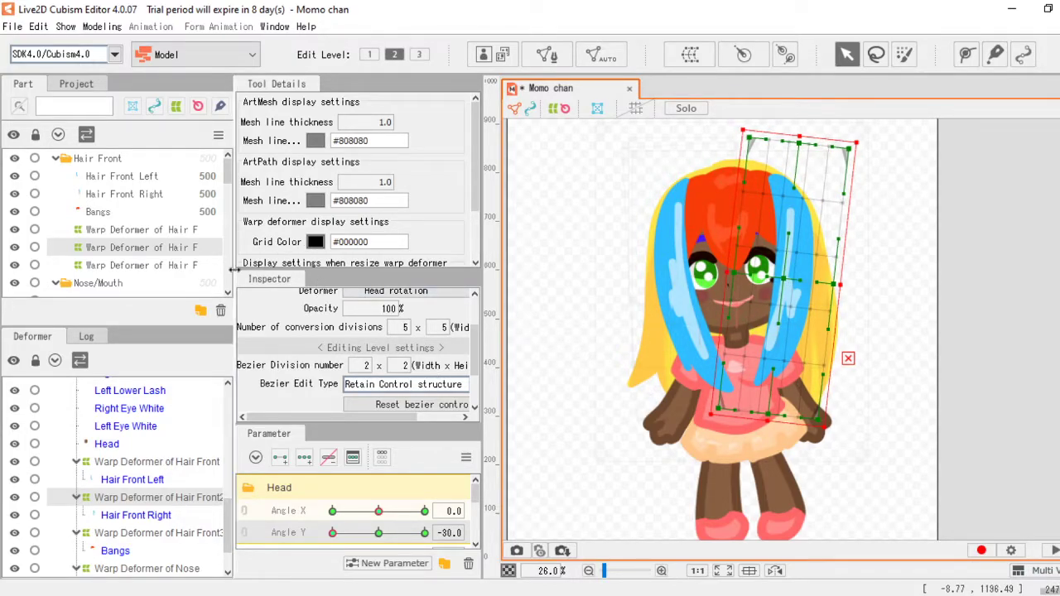
{"action": "left_click", "coordinate": [141, 266]}
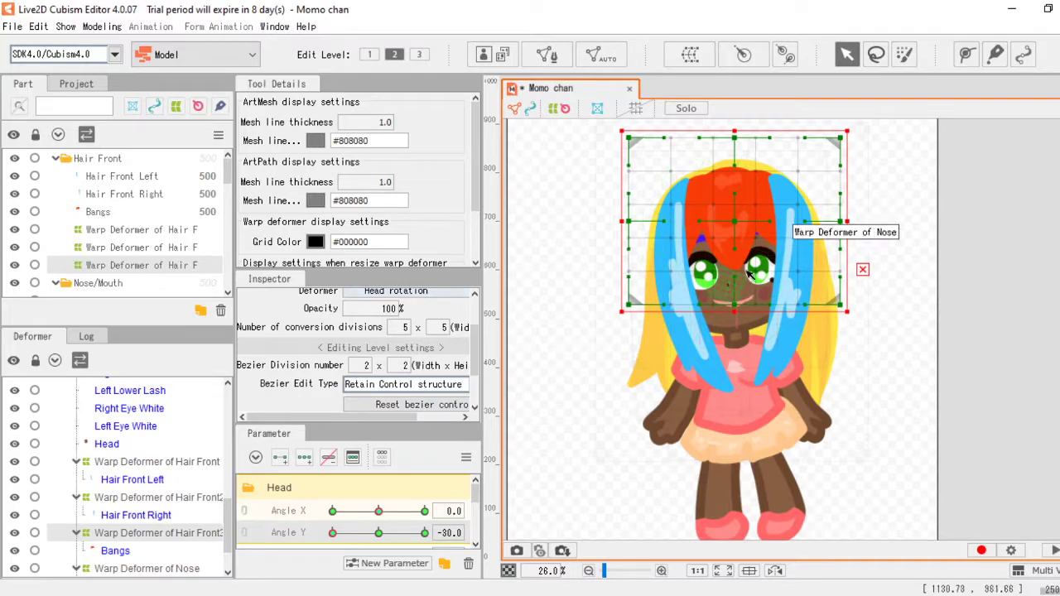
{"action": "left_click_drag", "start_coordinate": [736, 258], "coordinate": [731, 229]}
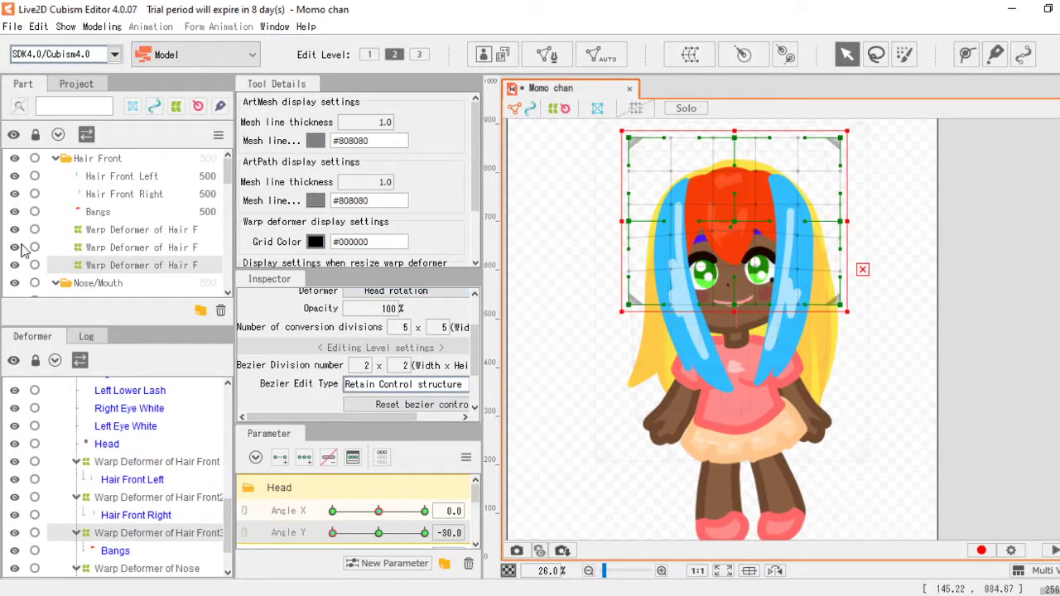
Step: Stretch the Back hair warp deformer's bottom edge downward at Angle Y -30 and pull it upward at Angle Y 30
{"action": "scroll", "coordinate": [124, 248], "scroll_direction": "down", "scroll_amount": 8}
{"action": "left_click", "coordinate": [118, 288]}
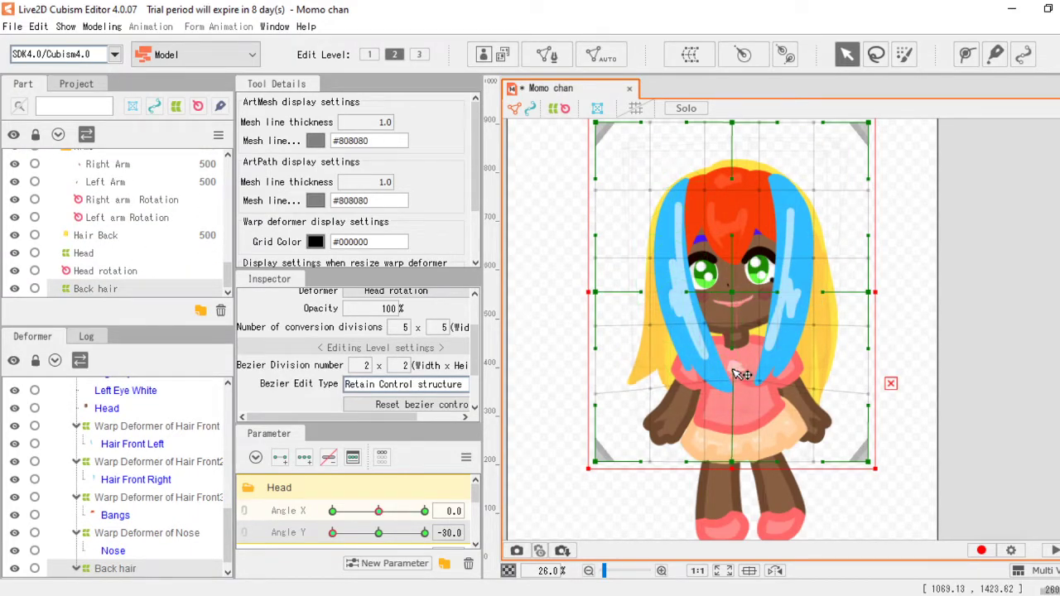
{"action": "mouse_move", "coordinate": [731, 463]}
{"action": "left_mouse_down"}
{"action": "mouse_move", "coordinate": [729, 441]}
{"action": "mouse_move", "coordinate": [731, 452]}
{"action": "left_mouse_up"}
{"action": "left_click_drag", "start_coordinate": [334, 534], "coordinate": [433, 537]}
{"action": "left_click", "coordinate": [517, 532]}
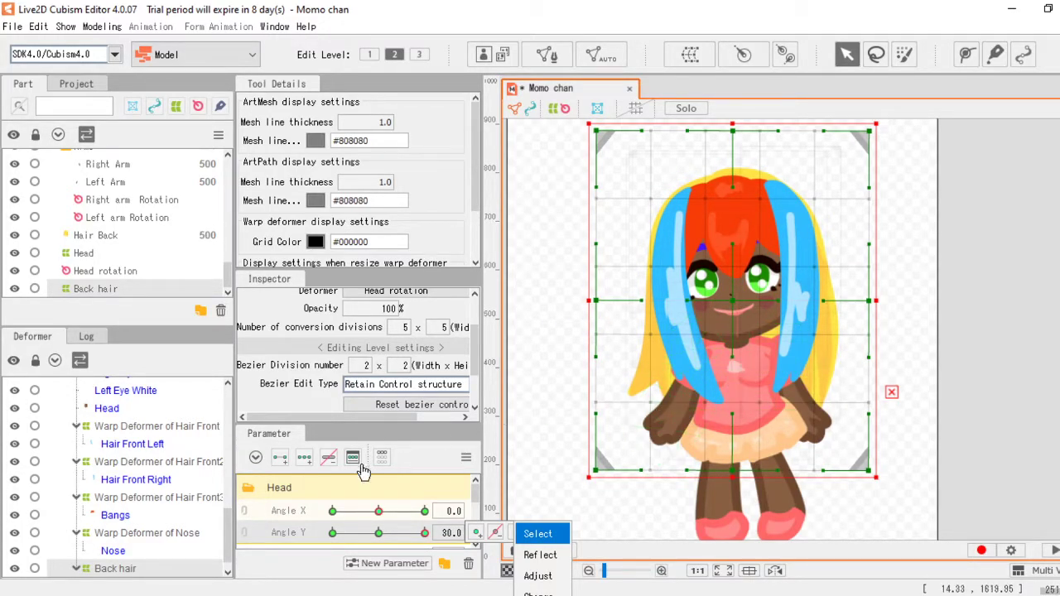
{"action": "left_click", "coordinate": [334, 532]}
{"action": "left_click", "coordinate": [332, 533]}
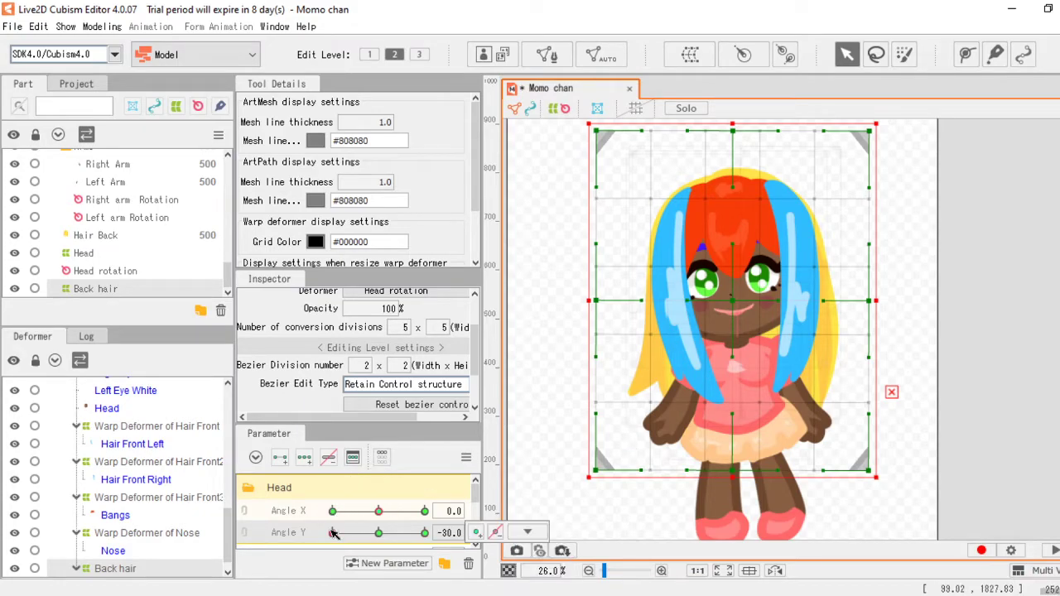
{"action": "left_click_drag", "start_coordinate": [731, 457], "coordinate": [731, 497]}
{"action": "left_click", "coordinate": [423, 533]}
{"action": "left_click_drag", "start_coordinate": [734, 474], "coordinate": [728, 446]}
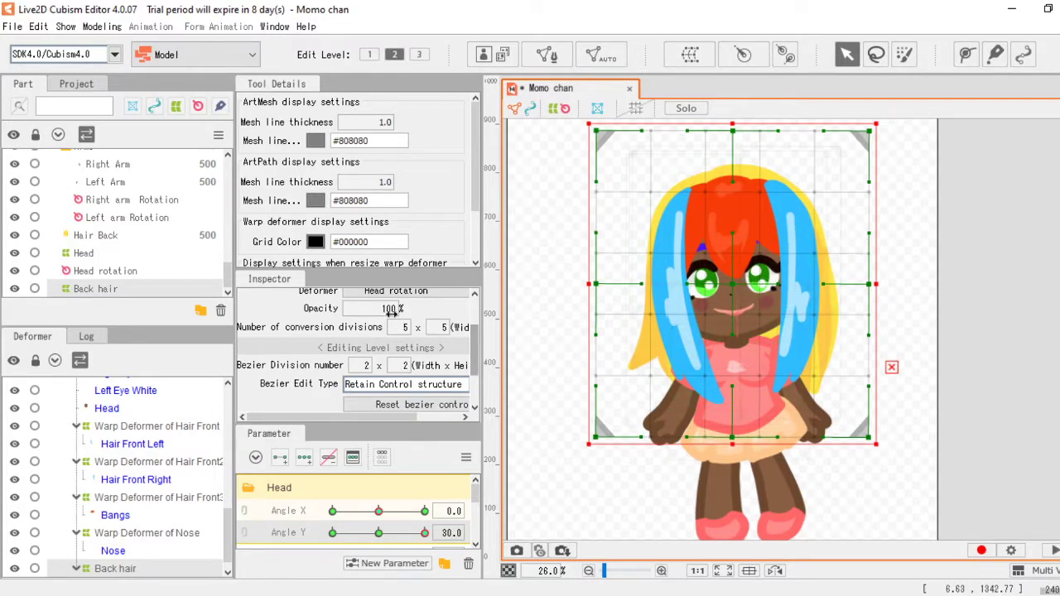
Step: At Angle Y 30, stretch the Hair Front Left warp deformer downward from its bottom edge to lengthen the strand
{"action": "scroll", "coordinate": [127, 234], "scroll_direction": "up", "scroll_amount": 1}
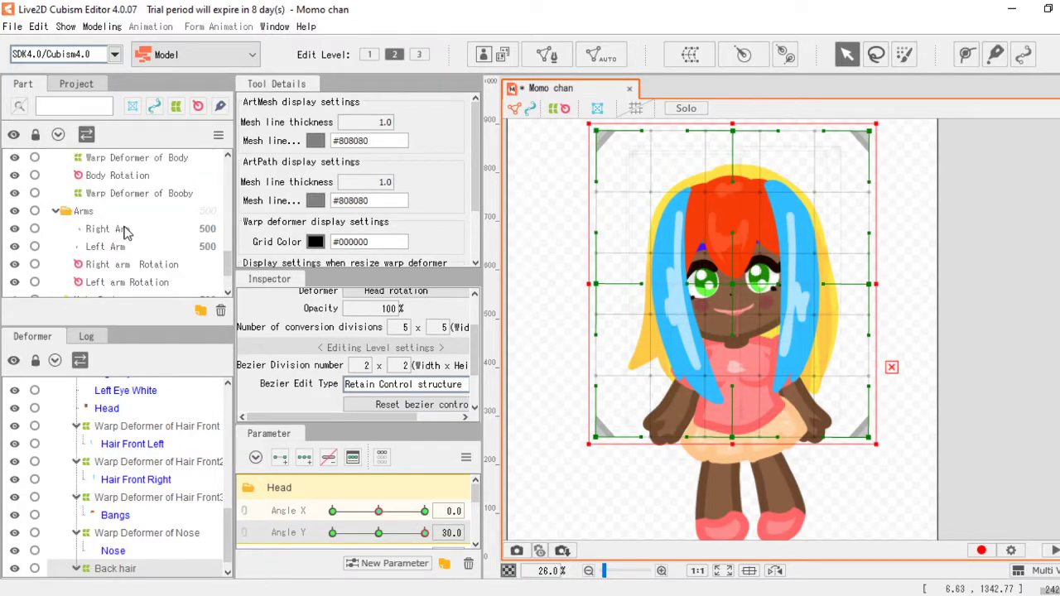
{"action": "scroll", "coordinate": [124, 232], "scroll_direction": "up", "scroll_amount": 1}
{"action": "scroll", "coordinate": [126, 230], "scroll_direction": "up", "scroll_amount": 2}
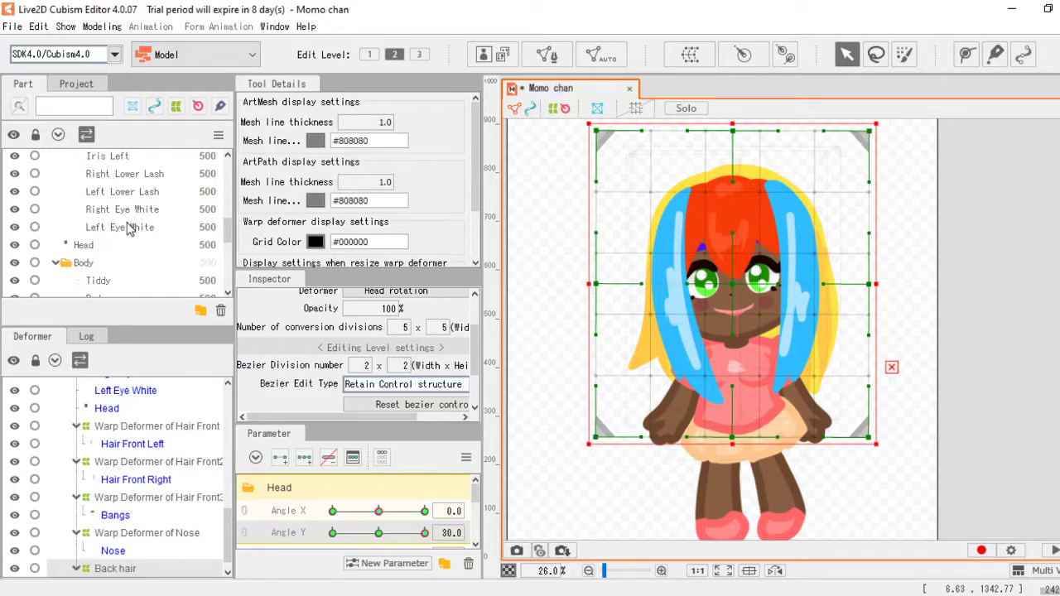
{"action": "scroll", "coordinate": [135, 235], "scroll_direction": "up", "scroll_amount": 6}
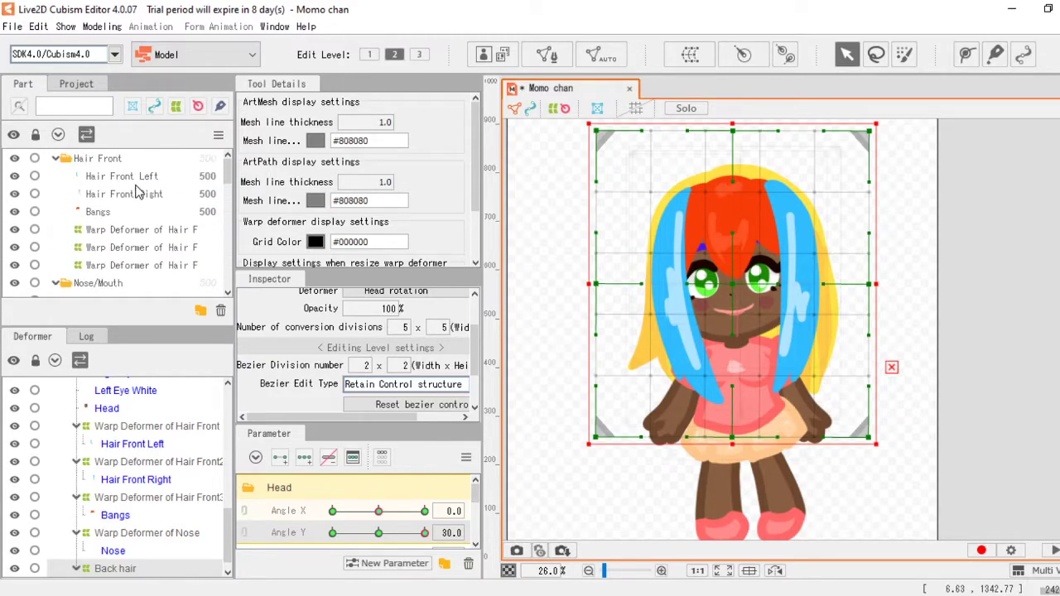
{"action": "left_click", "coordinate": [150, 229]}
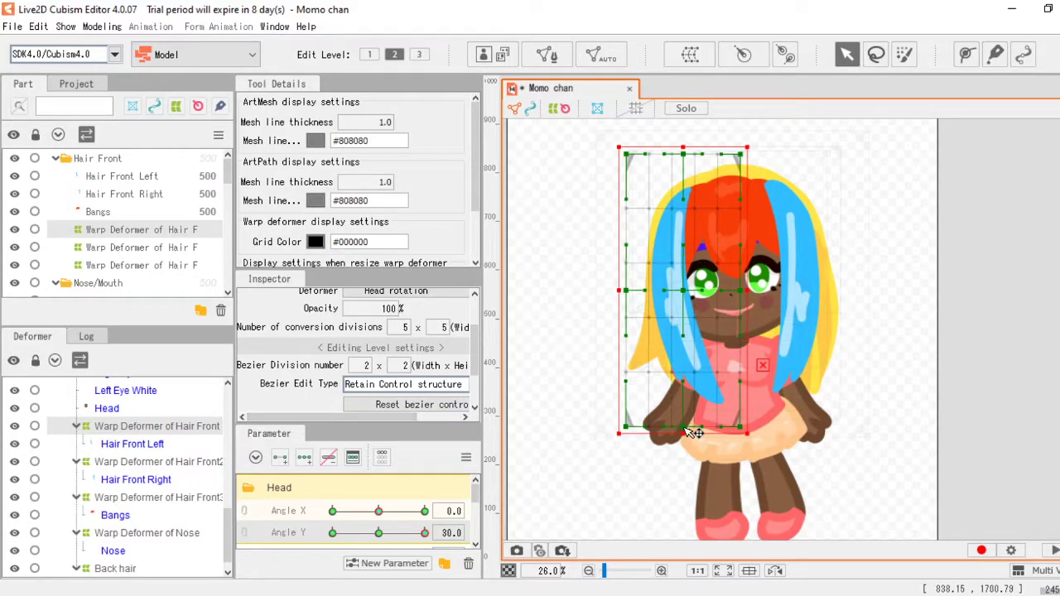
{"action": "left_click_drag", "start_coordinate": [693, 436], "coordinate": [685, 452]}
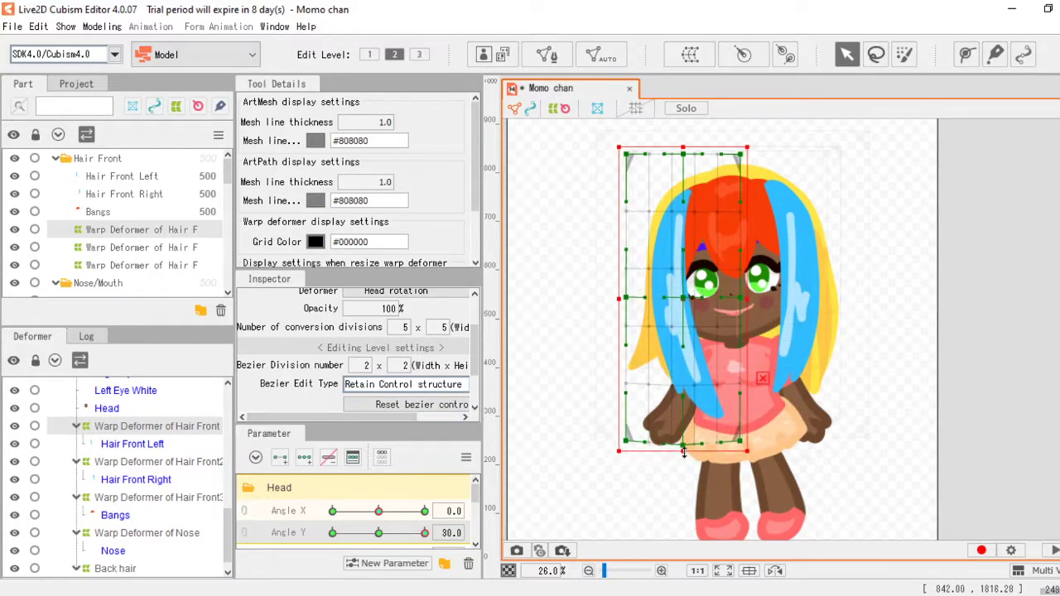
Step: At Angle Y 30, stretch the Hair Front Right and Bangs warp deformers downward from their bottom edges
{"action": "left_click", "coordinate": [178, 247]}
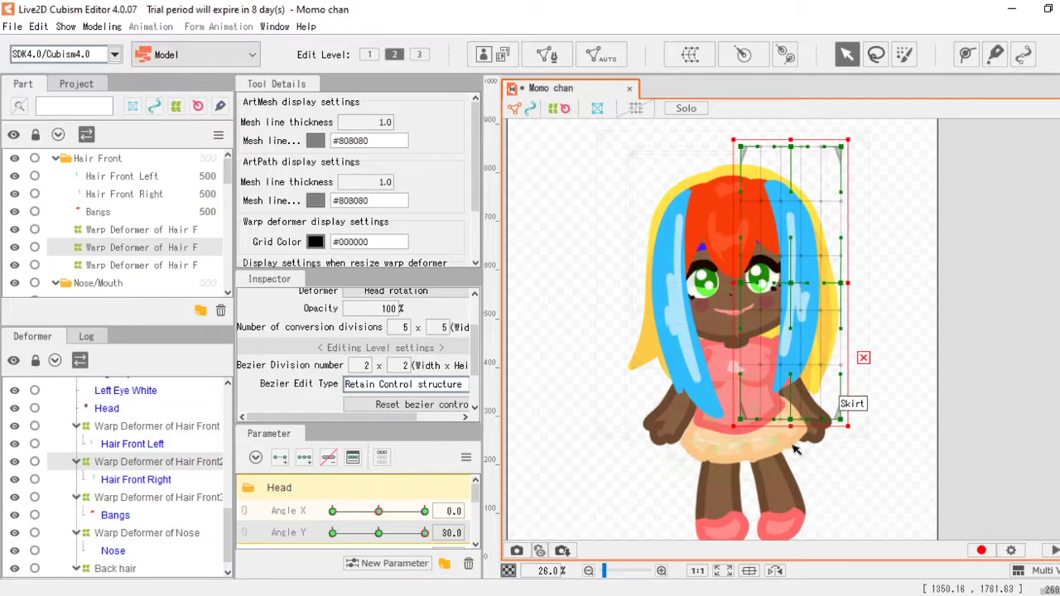
{"action": "left_click_drag", "start_coordinate": [792, 430], "coordinate": [791, 457]}
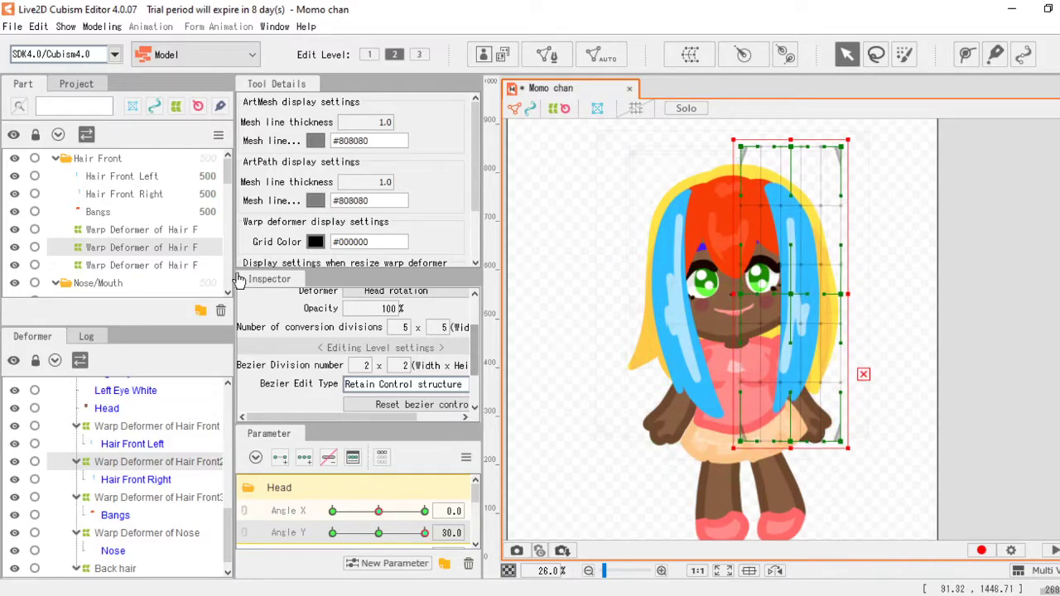
{"action": "left_click", "coordinate": [198, 265]}
{"action": "left_click_drag", "start_coordinate": [733, 319], "coordinate": [731, 334]}
Step: Preview the head movement along Angle Y and Angle X, and return both parameters to 0
{"action": "left_click_drag", "start_coordinate": [381, 531], "coordinate": [455, 533]}
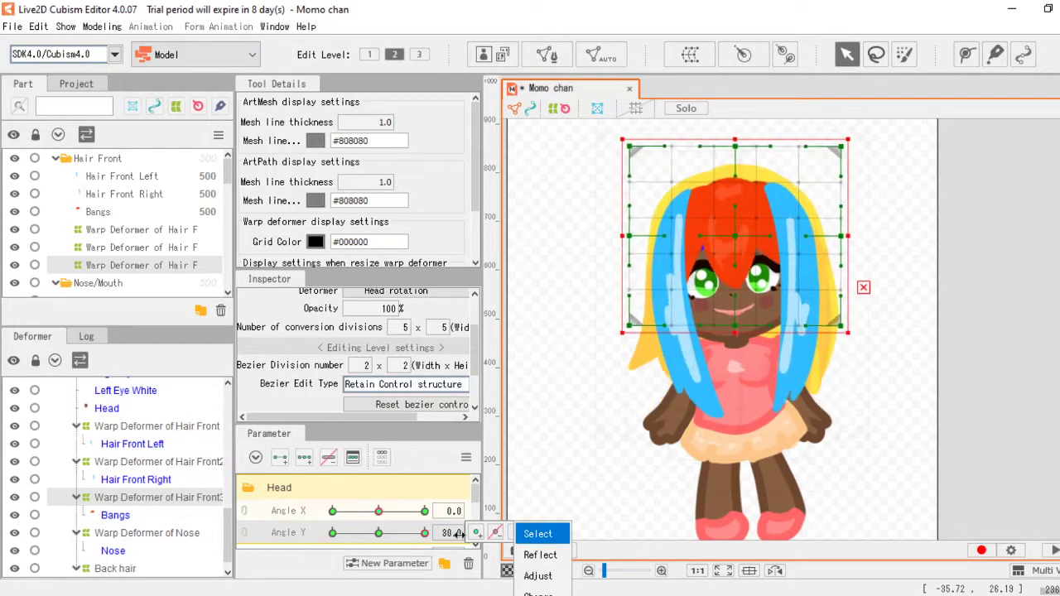
{"action": "left_click", "coordinate": [378, 532]}
{"action": "left_click_drag", "start_coordinate": [379, 513], "coordinate": [280, 522]}
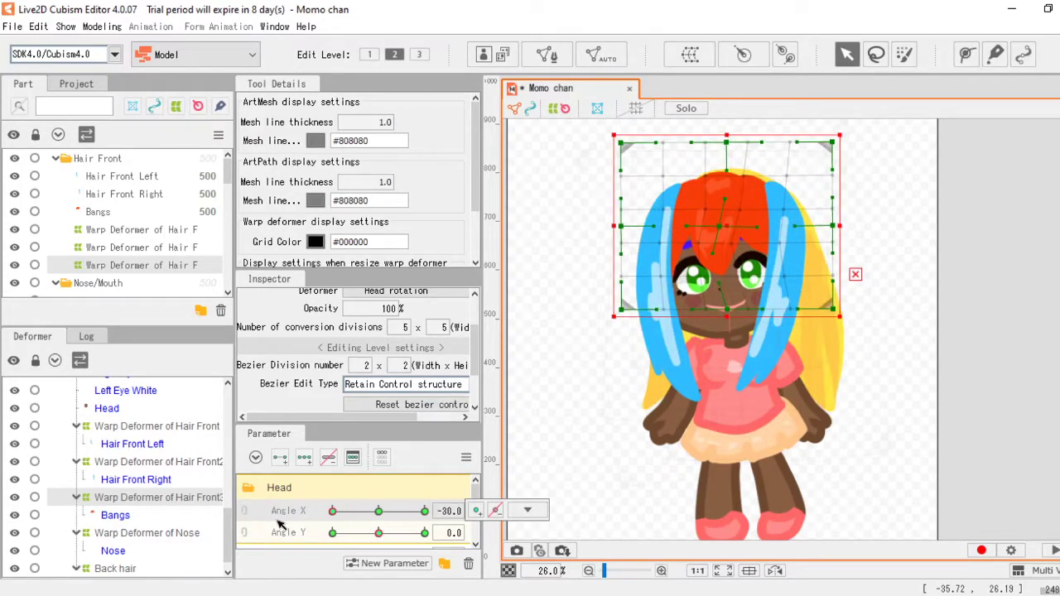
{"action": "left_click", "coordinate": [378, 512]}
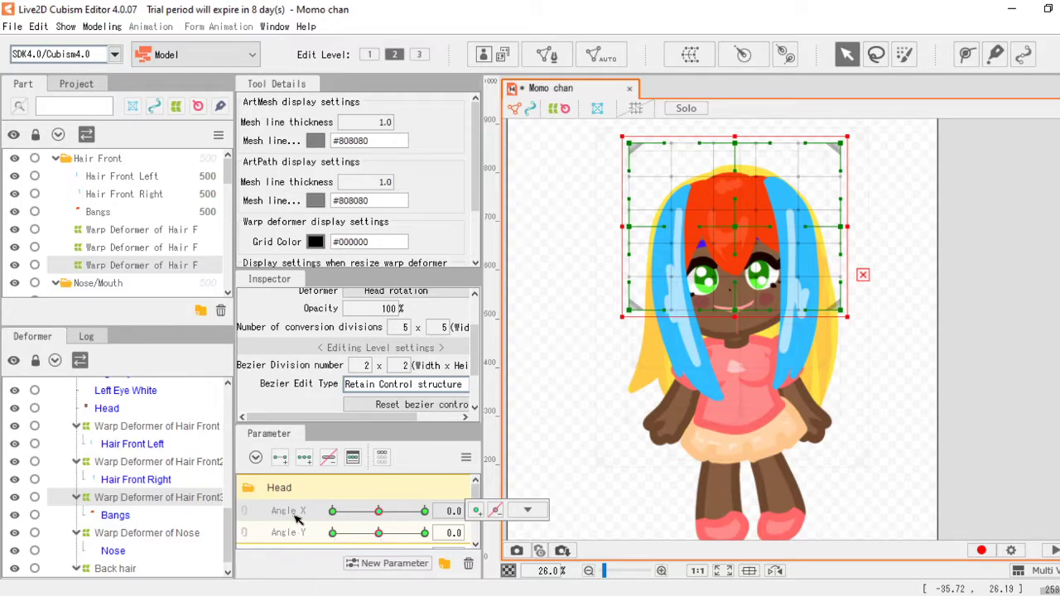
{"action": "scroll", "coordinate": [297, 522], "scroll_direction": "down", "scroll_amount": 2}
{"action": "scroll", "coordinate": [299, 522], "scroll_direction": "up", "scroll_amount": 2}
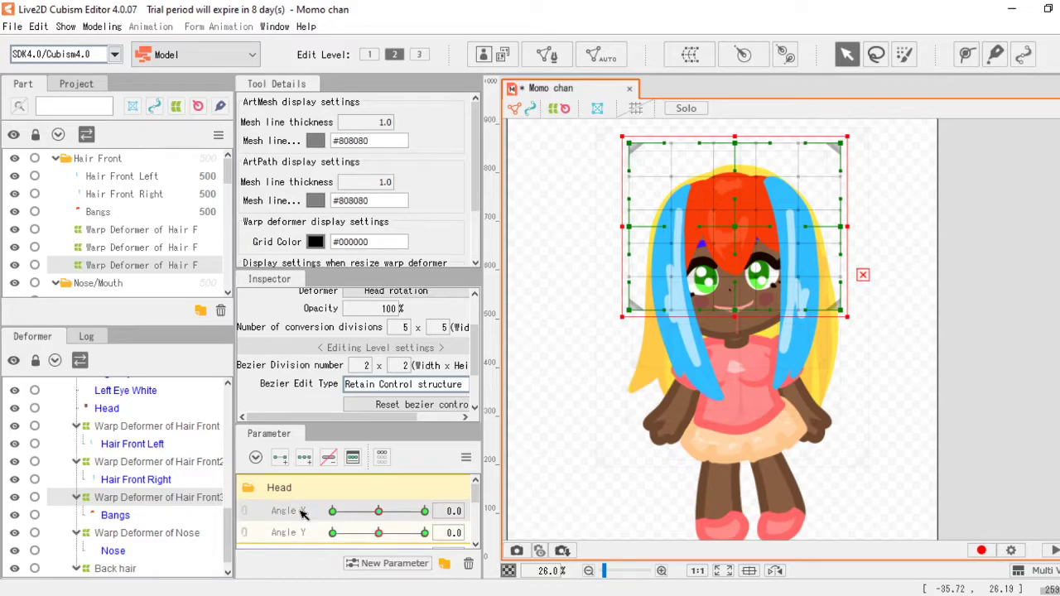
Step: Link the Angle X and Angle Y parameters into one combined grid
{"action": "left_click", "coordinate": [245, 514]}
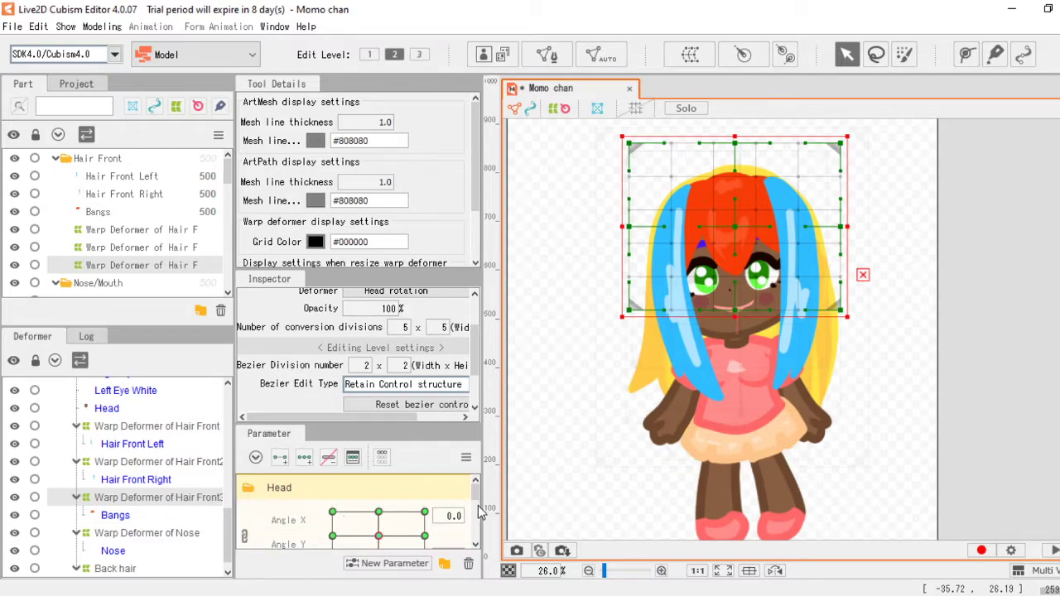
{"action": "scroll", "coordinate": [479, 501], "scroll_direction": "down", "scroll_amount": 1}
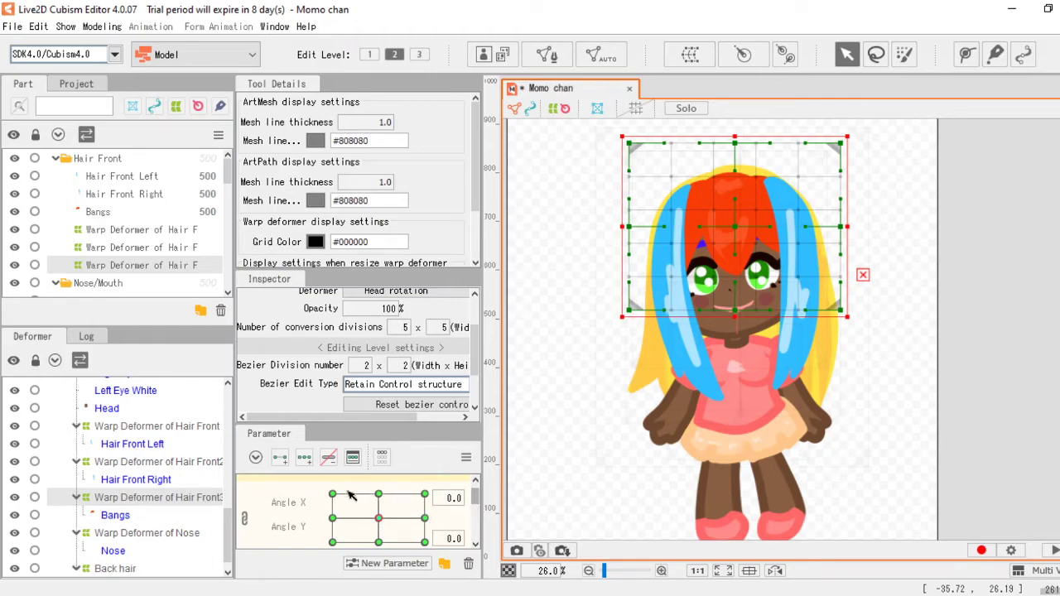
{"action": "mouse_move", "coordinate": [383, 520]}
{"action": "left_mouse_down"}
{"action": "mouse_move", "coordinate": [352, 480]}
{"action": "mouse_move", "coordinate": [380, 463]}
{"action": "mouse_move", "coordinate": [396, 467]}
{"action": "mouse_move", "coordinate": [402, 537]}
{"action": "mouse_move", "coordinate": [380, 517]}
{"action": "mouse_move", "coordinate": [467, 485]}
{"action": "mouse_move", "coordinate": [464, 497]}
{"action": "mouse_move", "coordinate": [304, 575]}
{"action": "mouse_move", "coordinate": [469, 466]}
{"action": "mouse_move", "coordinate": [306, 489]}
{"action": "mouse_move", "coordinate": [320, 538]}
{"action": "mouse_move", "coordinate": [388, 512]}
{"action": "left_mouse_up"}
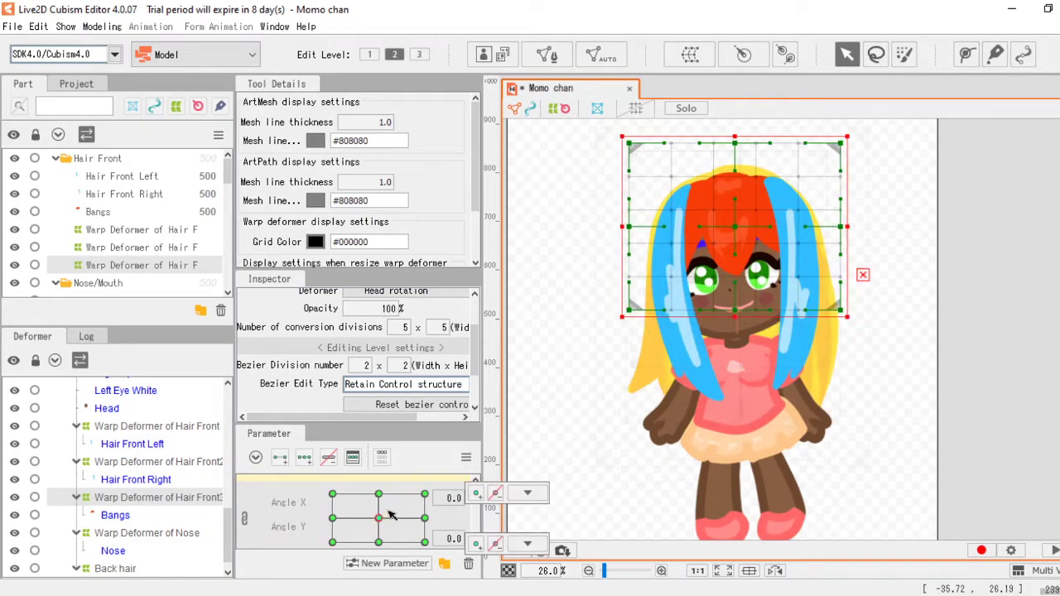
Step: Synthesize the corner shapes for Angle X and Angle Y, targeting the selected Bangs warp deformer
{"action": "left_click", "coordinate": [466, 461]}
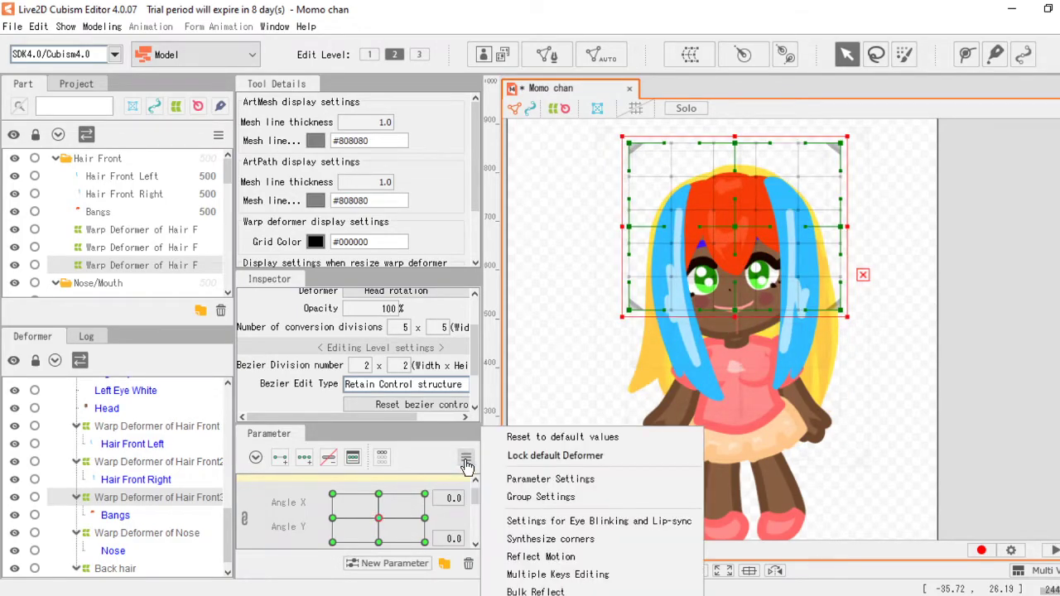
{"action": "left_click", "coordinate": [568, 539]}
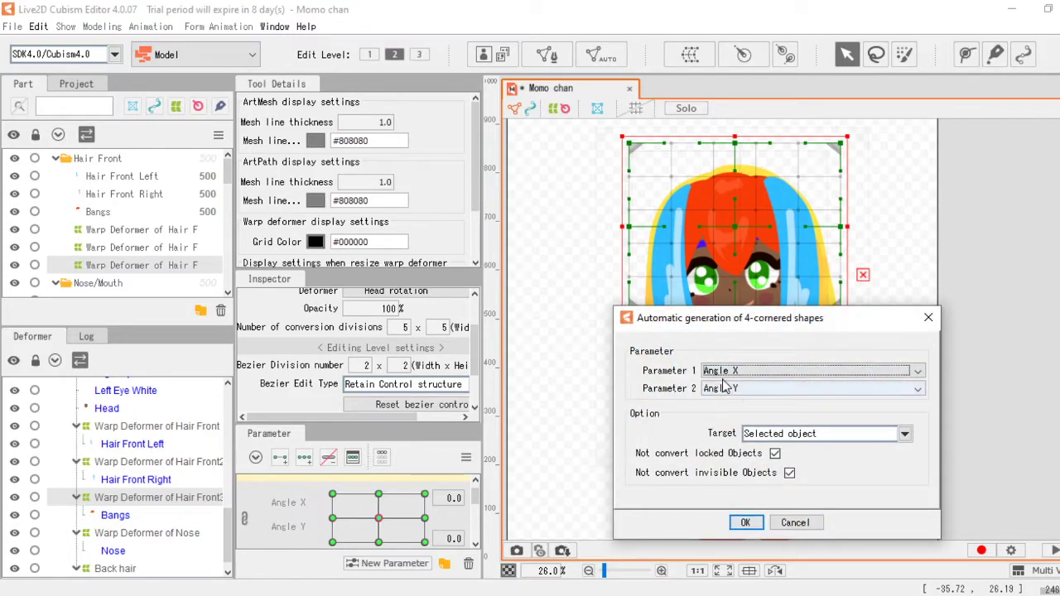
{"action": "left_click", "coordinate": [746, 522]}
Step: Examine the combined Angle X and Angle Y grid with the Bangs warp deformer and the Bangs artmesh, ending at the centre key
{"action": "left_click", "coordinate": [370, 523]}
{"action": "mouse_move", "coordinate": [369, 524]}
{"action": "left_mouse_down"}
{"action": "mouse_move", "coordinate": [440, 568]}
{"action": "mouse_move", "coordinate": [406, 555]}
{"action": "mouse_move", "coordinate": [376, 564]}
{"action": "mouse_move", "coordinate": [354, 497]}
{"action": "mouse_move", "coordinate": [379, 519]}
{"action": "mouse_move", "coordinate": [377, 507]}
{"action": "left_mouse_up"}
{"action": "scroll", "coordinate": [379, 520], "scroll_direction": "down", "scroll_amount": 2}
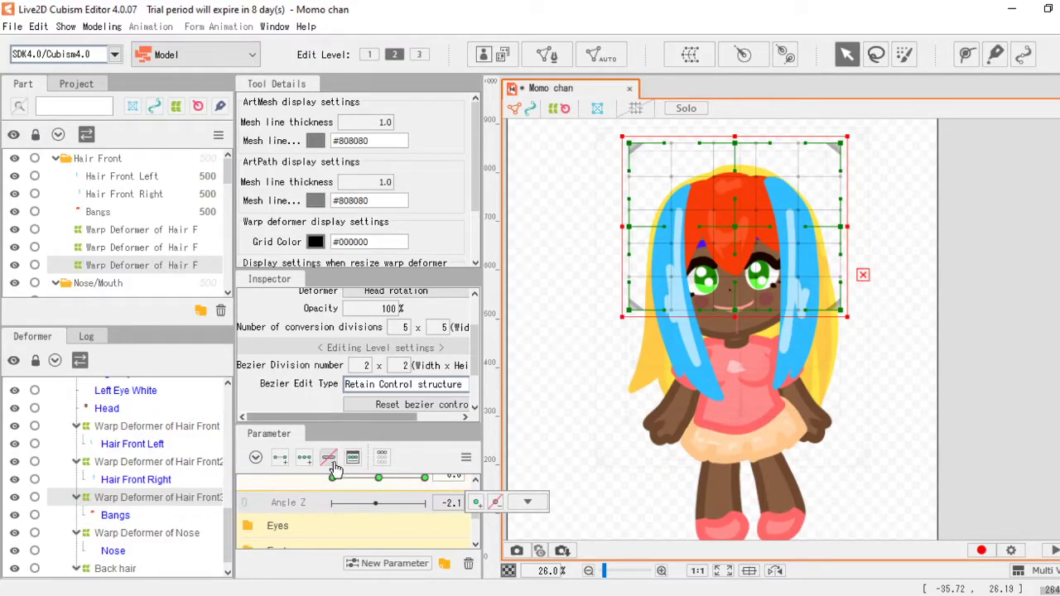
{"action": "scroll", "coordinate": [336, 509], "scroll_direction": "up", "scroll_amount": 2}
{"action": "scroll", "coordinate": [289, 512], "scroll_direction": "down", "scroll_amount": 2}
{"action": "scroll", "coordinate": [370, 511], "scroll_direction": "up", "scroll_amount": 2}
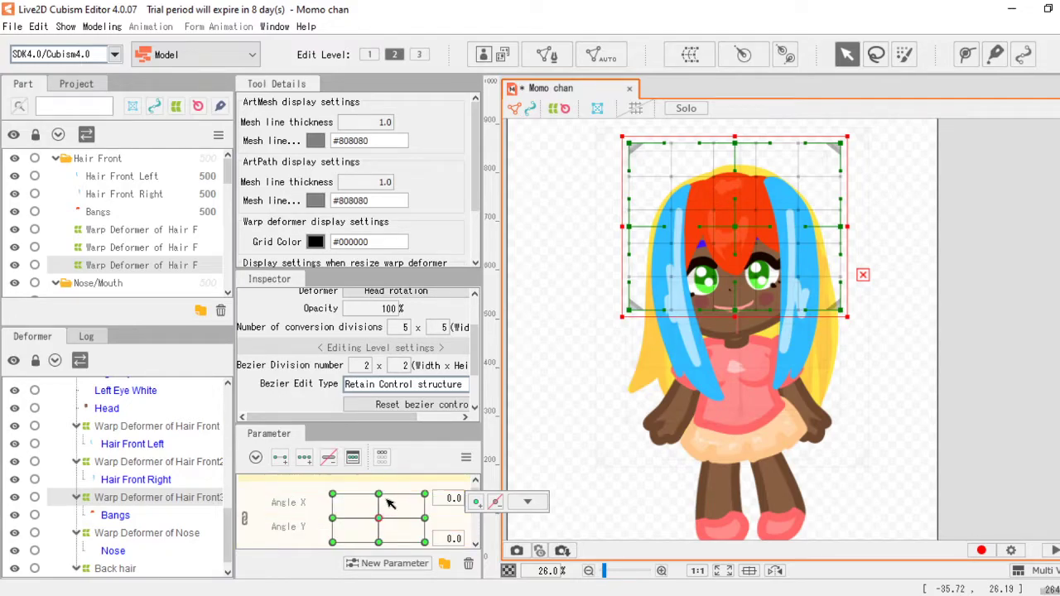
{"action": "left_click", "coordinate": [381, 519]}
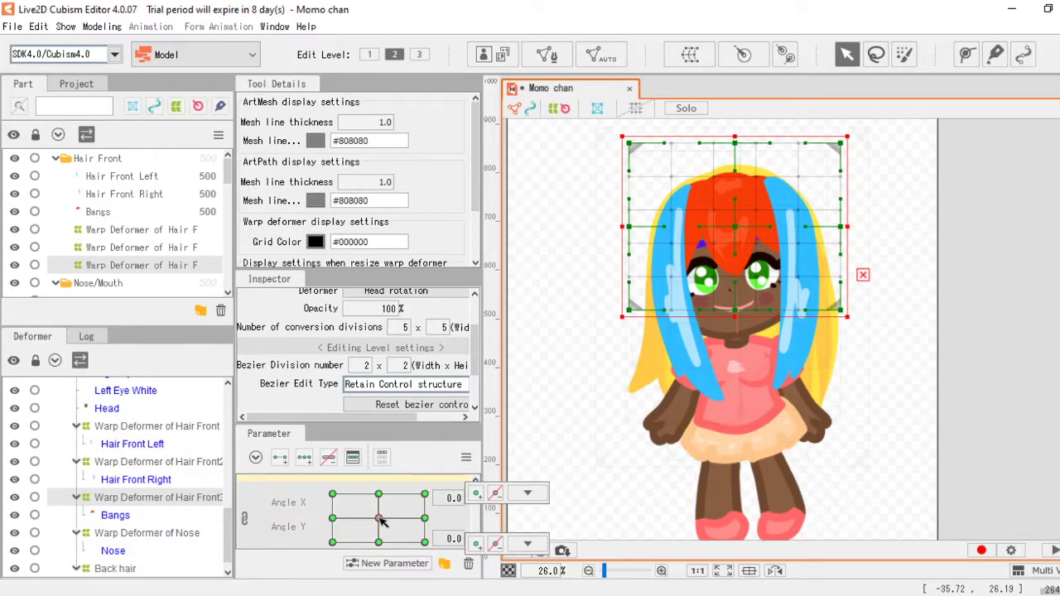
{"action": "mouse_move", "coordinate": [379, 520]}
{"action": "left_mouse_down"}
{"action": "mouse_move", "coordinate": [390, 525]}
{"action": "mouse_move", "coordinate": [380, 519]}
{"action": "left_mouse_up"}
{"action": "left_click", "coordinate": [525, 493]}
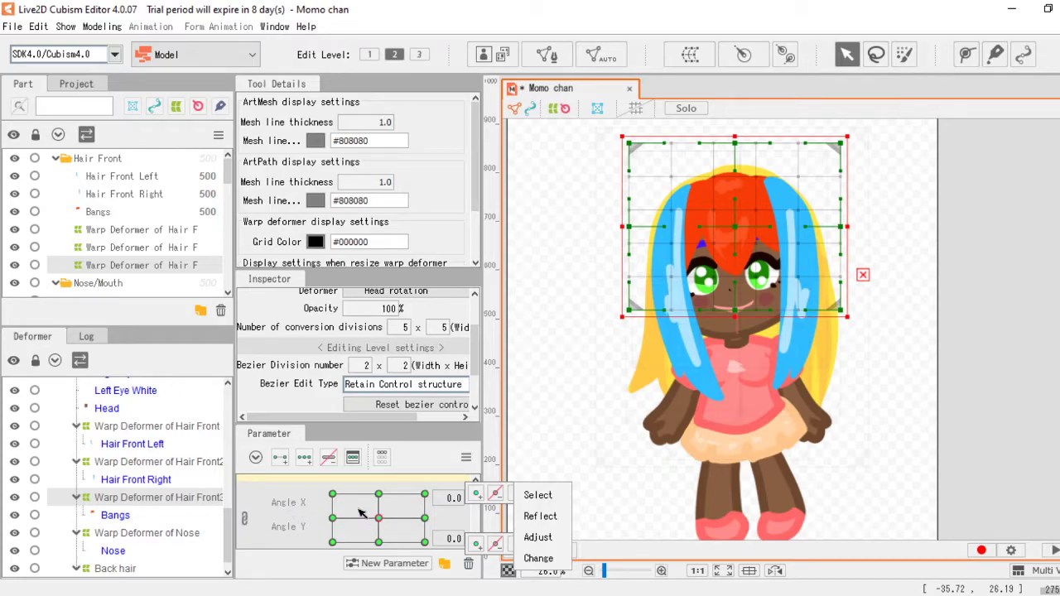
{"action": "left_click", "coordinate": [108, 218]}
{"action": "left_click", "coordinate": [87, 211]}
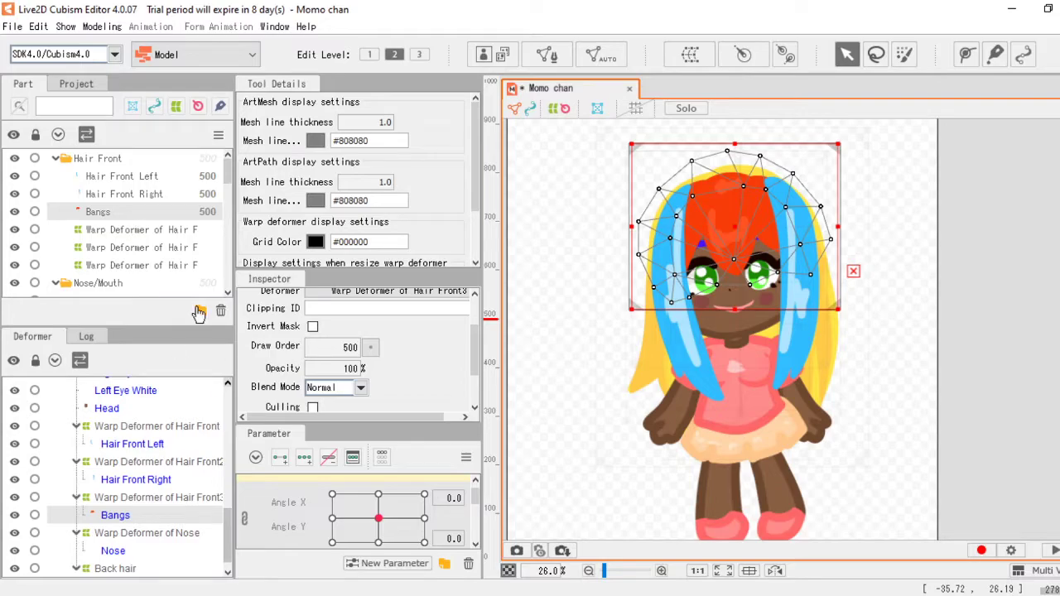
{"action": "left_click_drag", "start_coordinate": [381, 517], "coordinate": [421, 511]}
{"action": "left_click", "coordinate": [379, 520]}
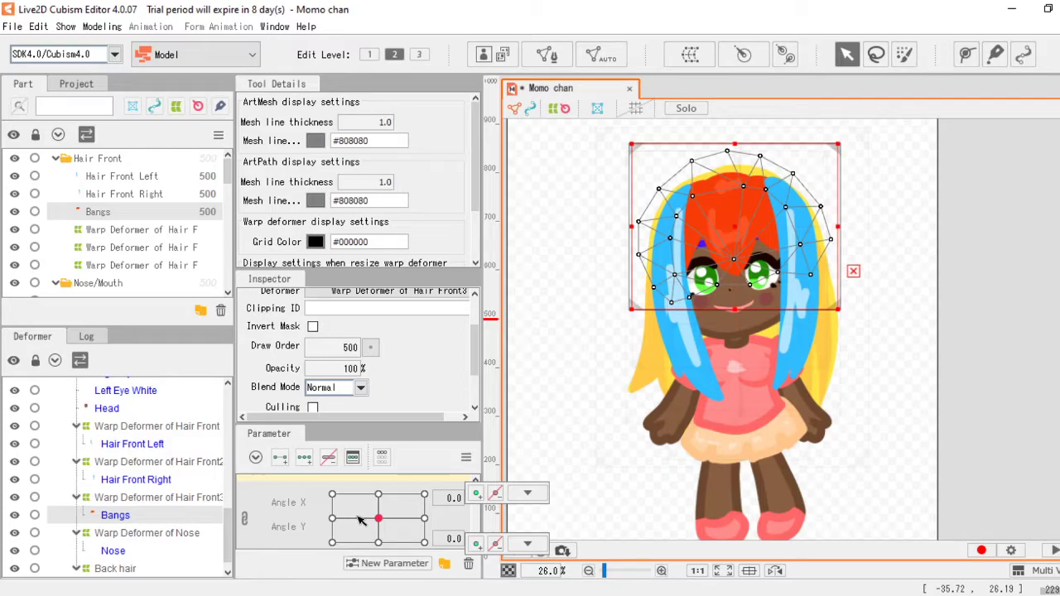
Step: Select the Head rotation deformer and add three keys to it on the Angle Z parameter
{"action": "scroll", "coordinate": [360, 520], "scroll_direction": "down", "scroll_amount": 2}
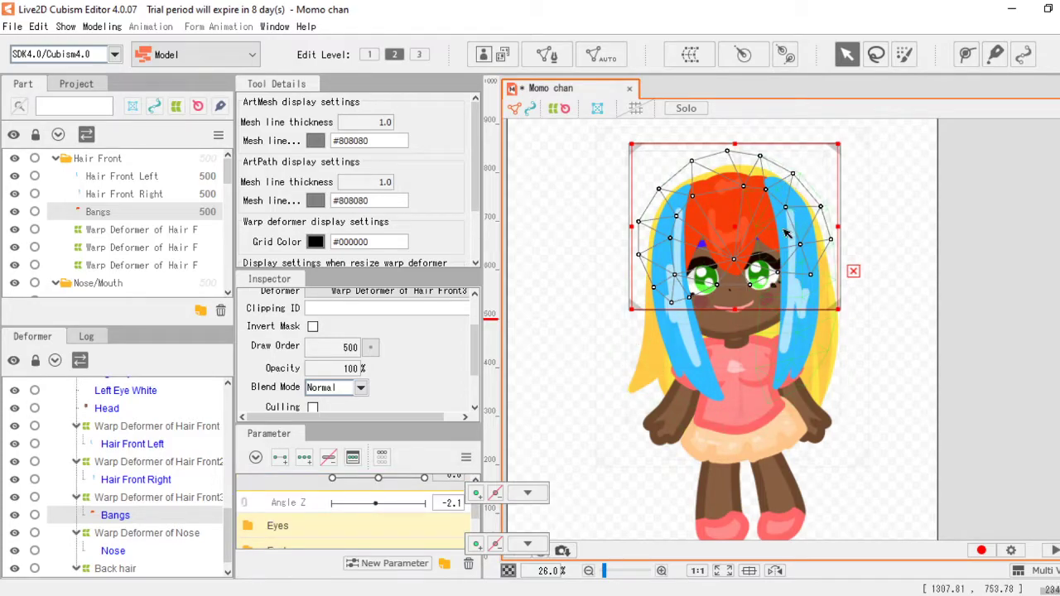
{"action": "scroll", "coordinate": [787, 235], "scroll_direction": "up", "scroll_amount": 2}
{"action": "left_click", "coordinate": [377, 506]}
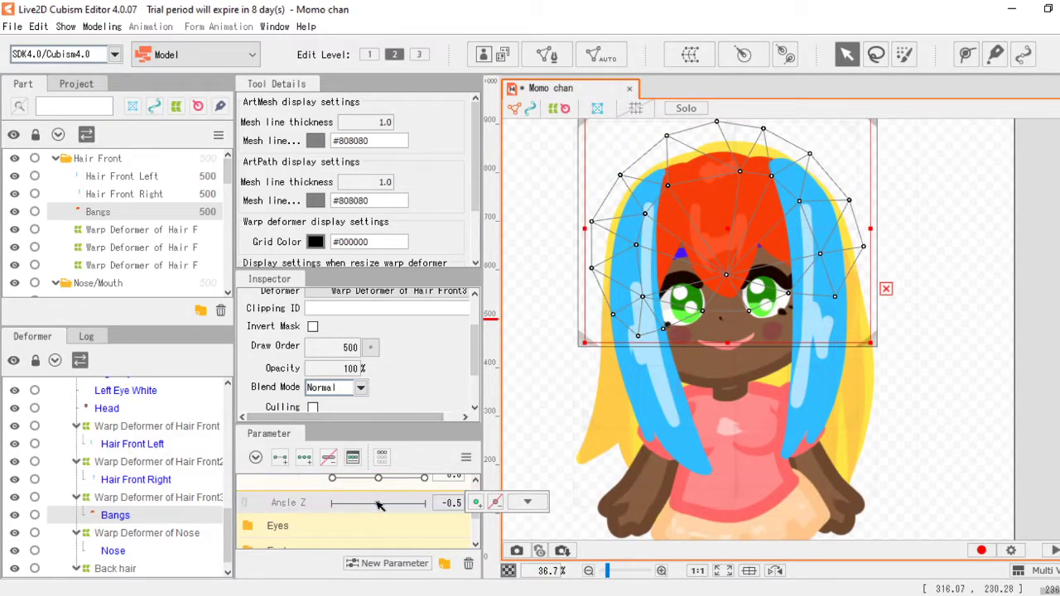
{"action": "scroll", "coordinate": [147, 237], "scroll_direction": "down", "scroll_amount": 2}
{"action": "scroll", "coordinate": [147, 232], "scroll_direction": "down", "scroll_amount": 4}
{"action": "scroll", "coordinate": [133, 463], "scroll_direction": "up", "scroll_amount": 10}
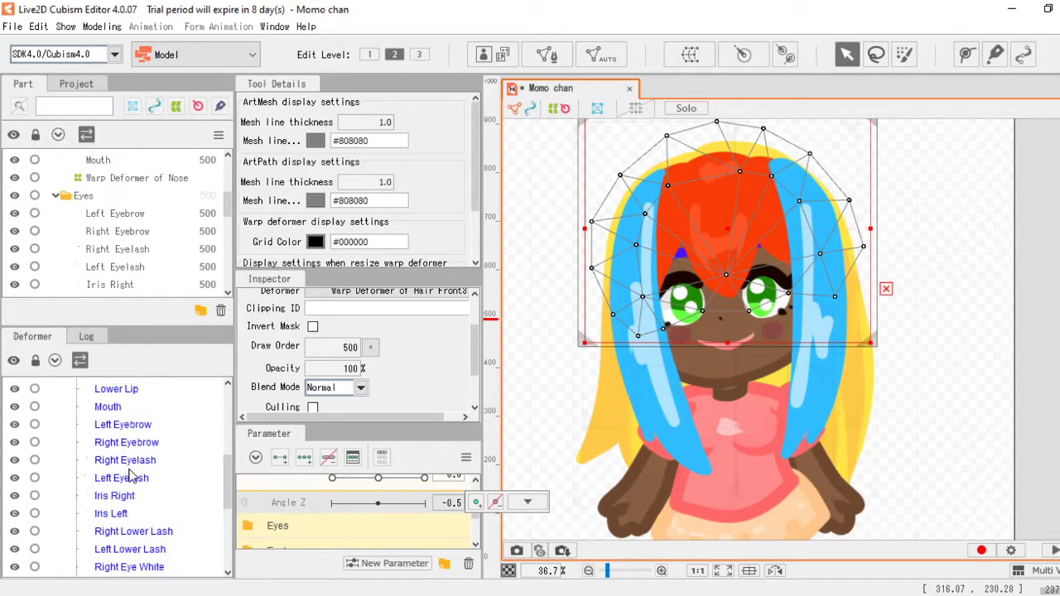
{"action": "scroll", "coordinate": [148, 539], "scroll_direction": "down", "scroll_amount": 2}
{"action": "left_click", "coordinate": [128, 484]}
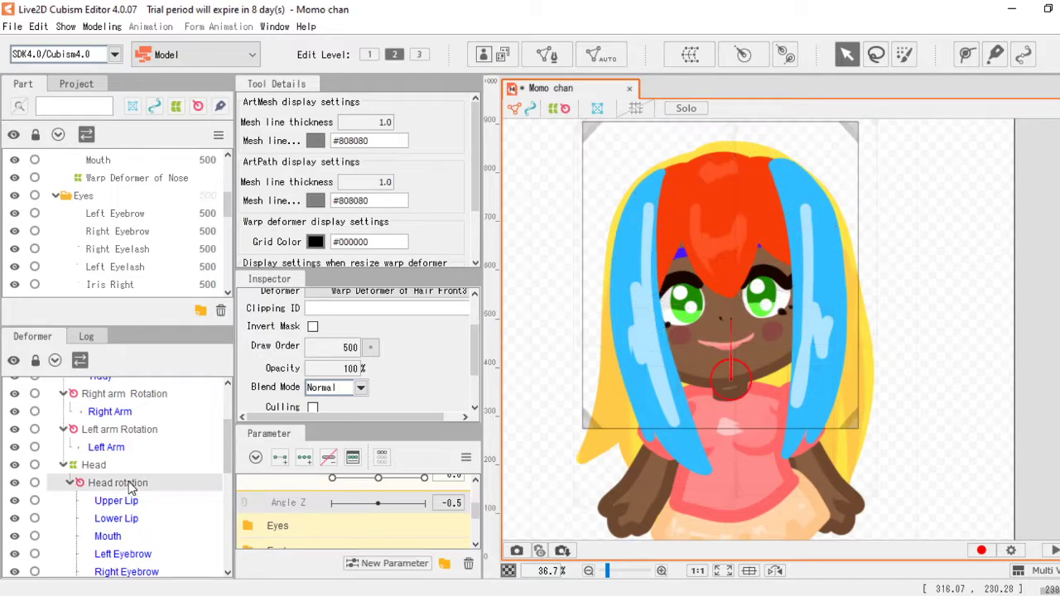
{"action": "left_click", "coordinate": [304, 461]}
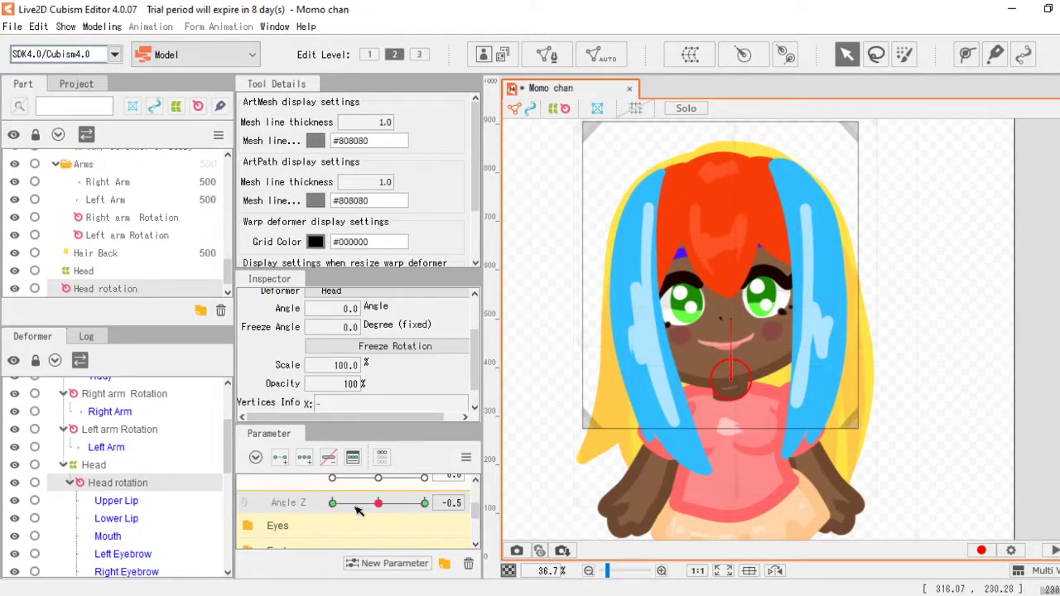
Step: Tilt the Head rotation deformer to about -31 degrees at Angle Z -30 and about 50 degrees at Angle Z 30
{"action": "left_click", "coordinate": [334, 504]}
{"action": "scroll", "coordinate": [638, 419], "scroll_direction": "down", "scroll_amount": 2}
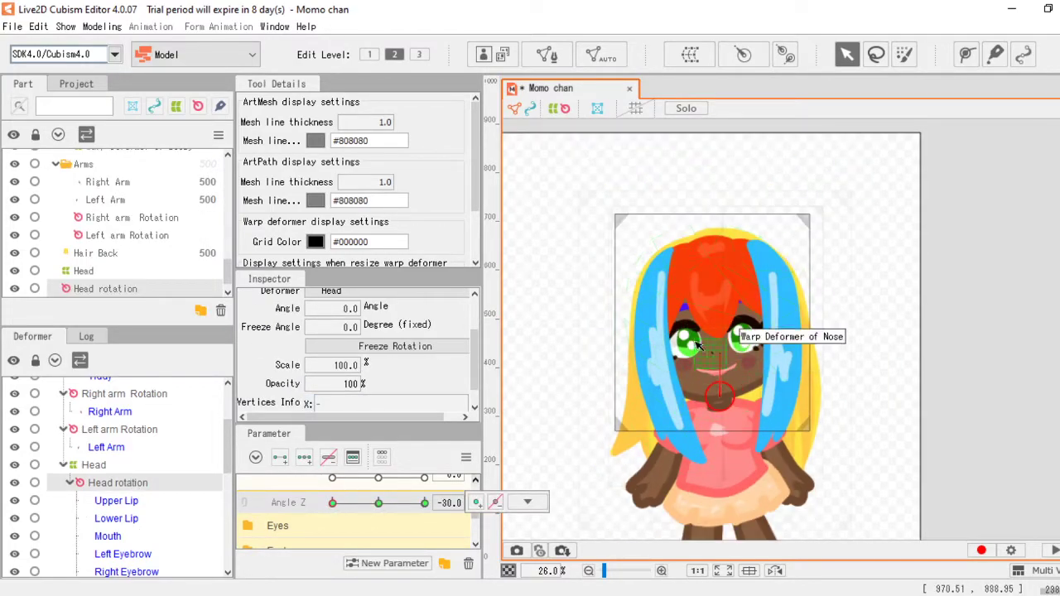
{"action": "left_click_drag", "start_coordinate": [720, 349], "coordinate": [678, 325]}
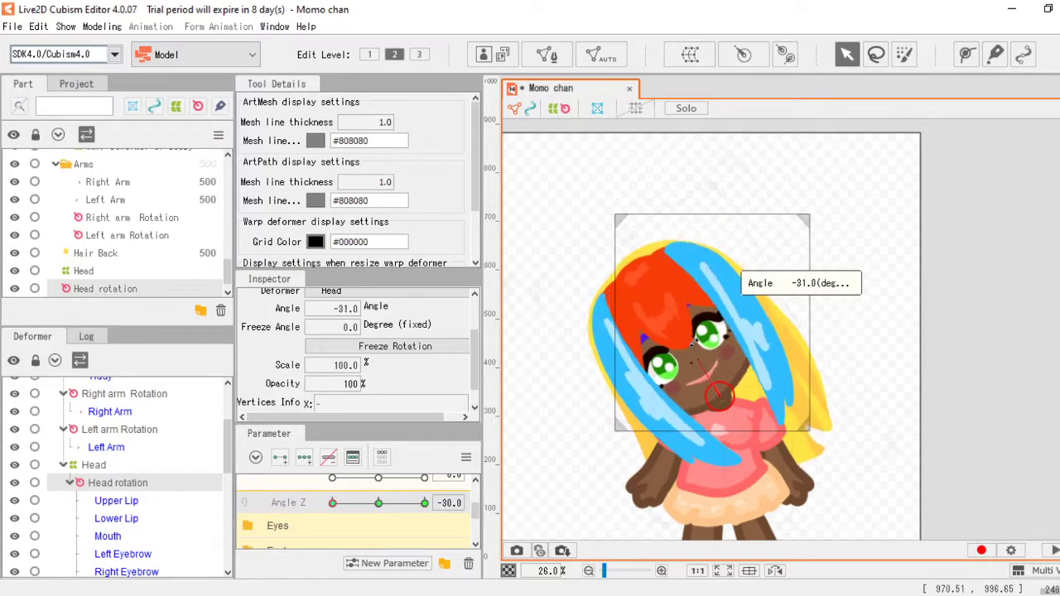
{"action": "left_click", "coordinate": [424, 503]}
{"action": "left_click_drag", "start_coordinate": [738, 345], "coordinate": [766, 360]}
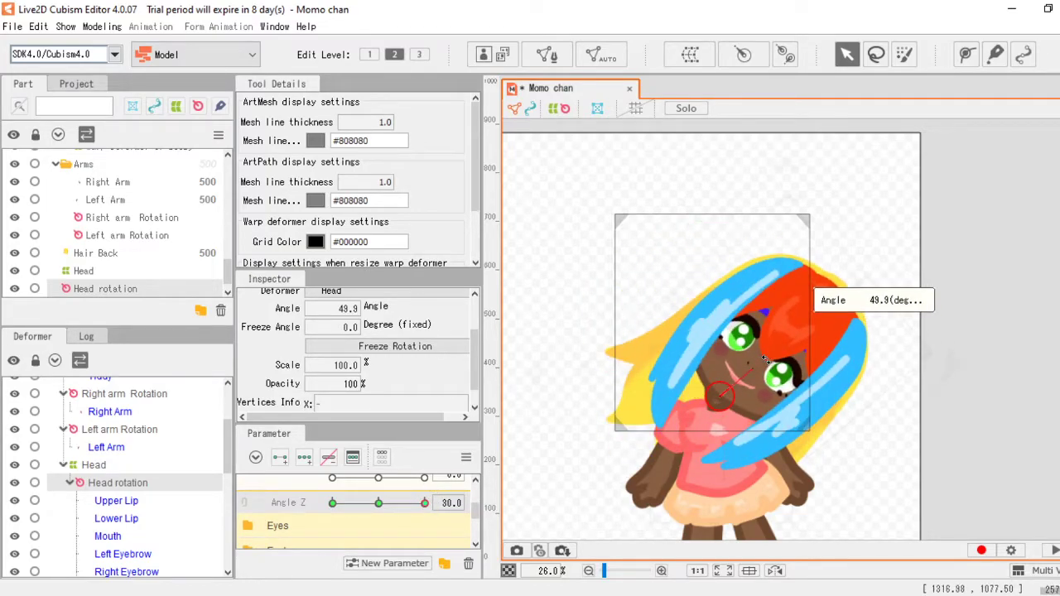
{"action": "left_click", "coordinate": [379, 503]}
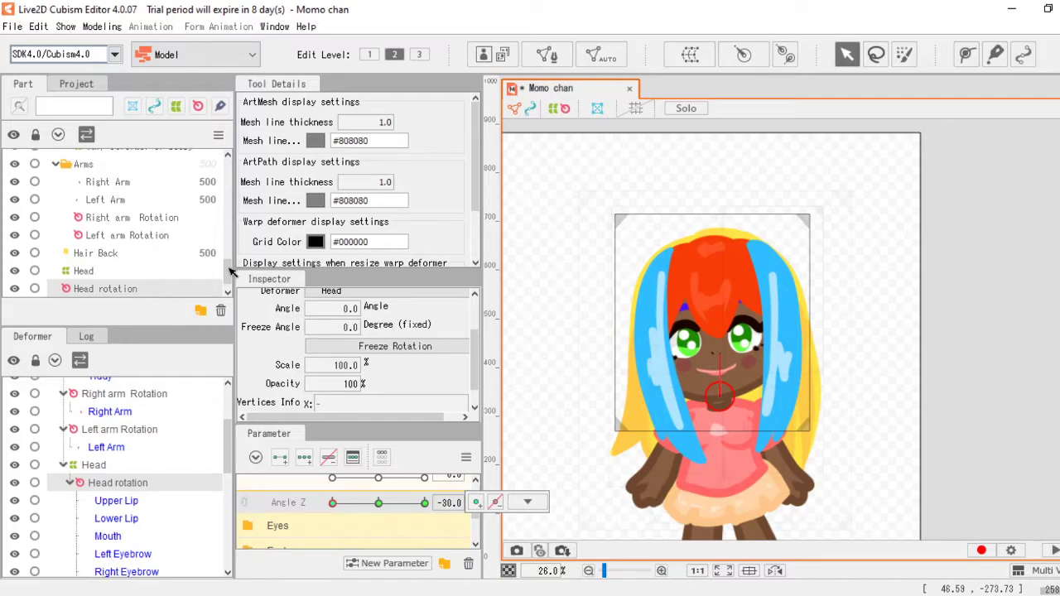
Step: Create a rotation deformer as parent of Hair Front Left and move its pivot to the top of the strand
{"action": "left_click_drag", "start_coordinate": [232, 273], "coordinate": [231, 170]}
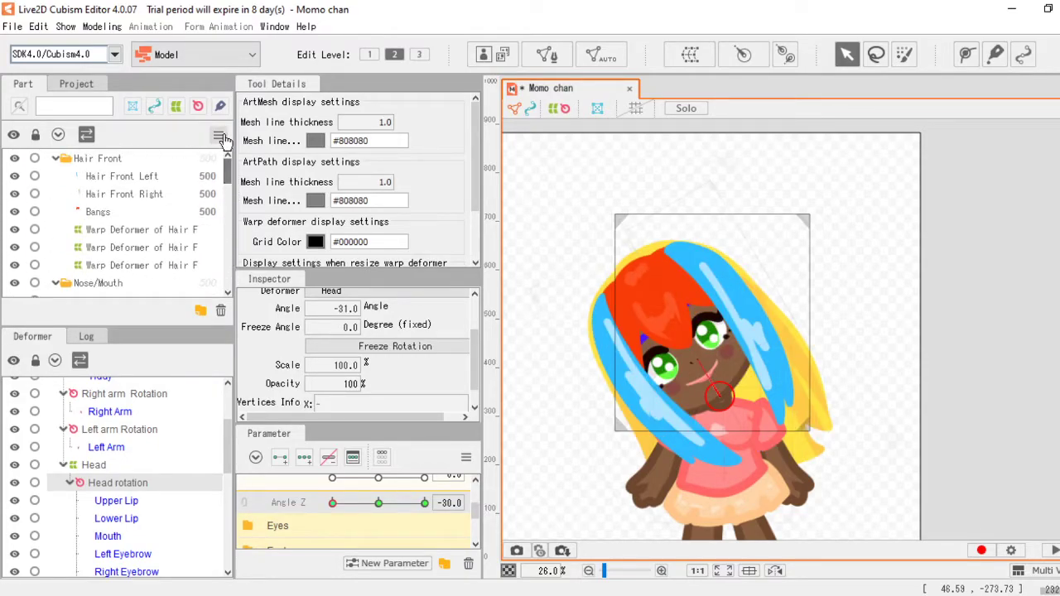
{"action": "left_click", "coordinate": [124, 178]}
{"action": "left_click", "coordinate": [743, 54]}
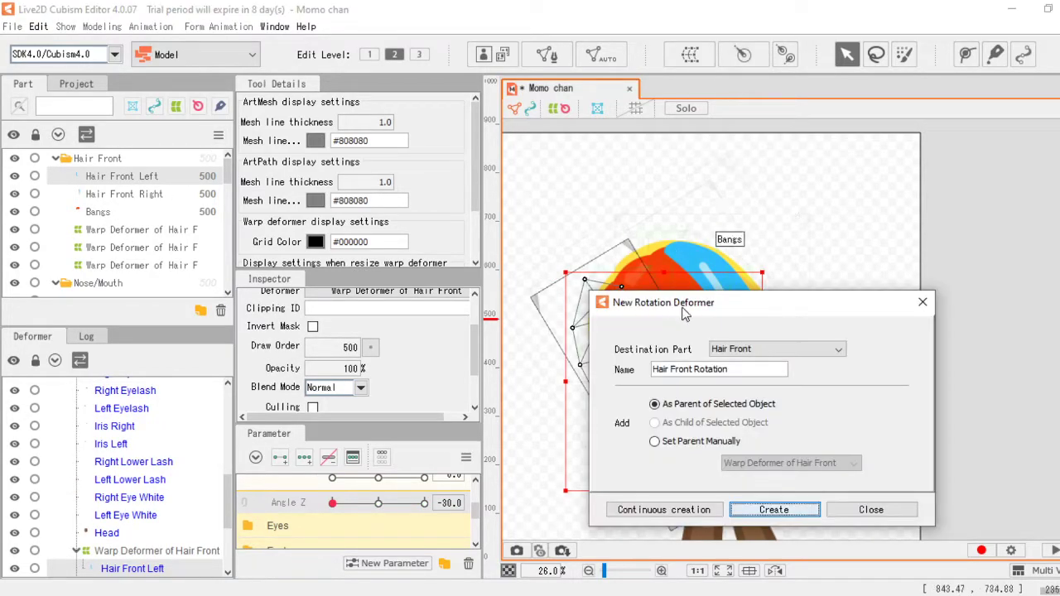
{"action": "left_click", "coordinate": [774, 511]}
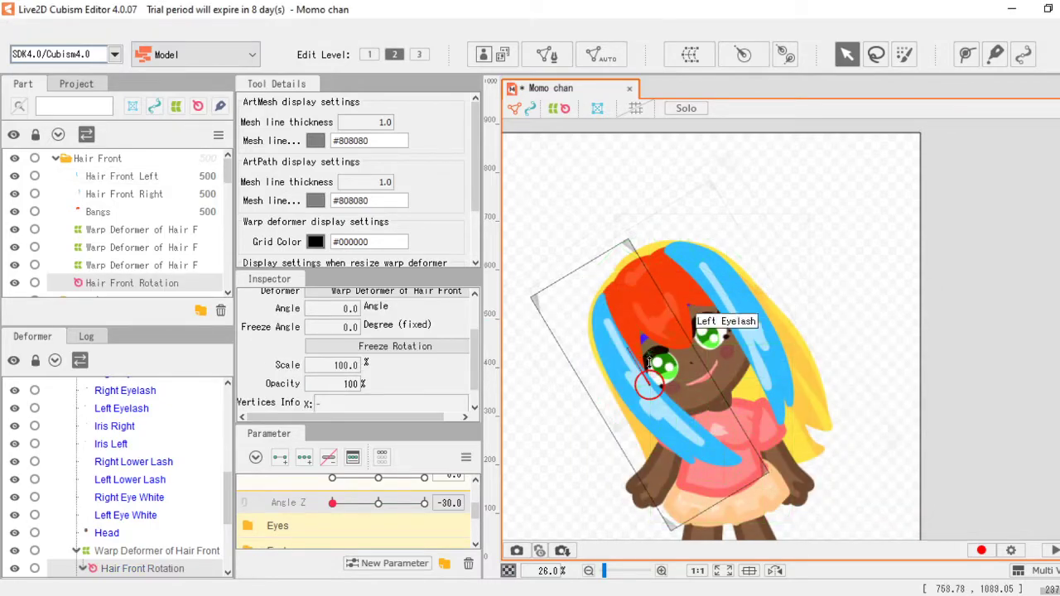
{"action": "left_click_drag", "start_coordinate": [650, 386], "coordinate": [603, 302]}
Step: Create a rotation deformer as parent of Hair Front Right and move its pivot to the top of that strand
{"action": "left_click", "coordinate": [137, 196]}
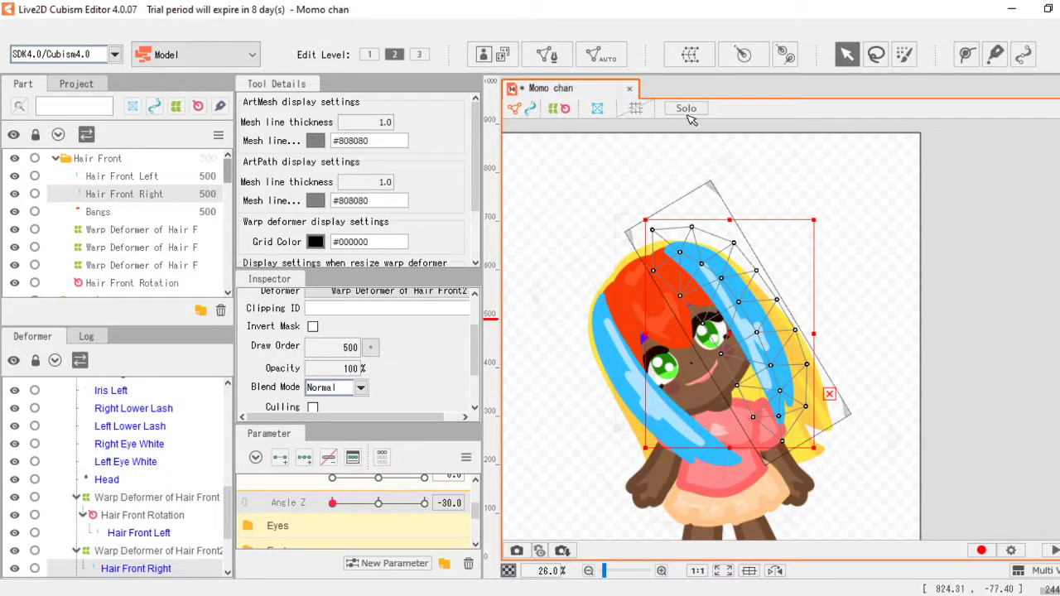
{"action": "left_click", "coordinate": [743, 53]}
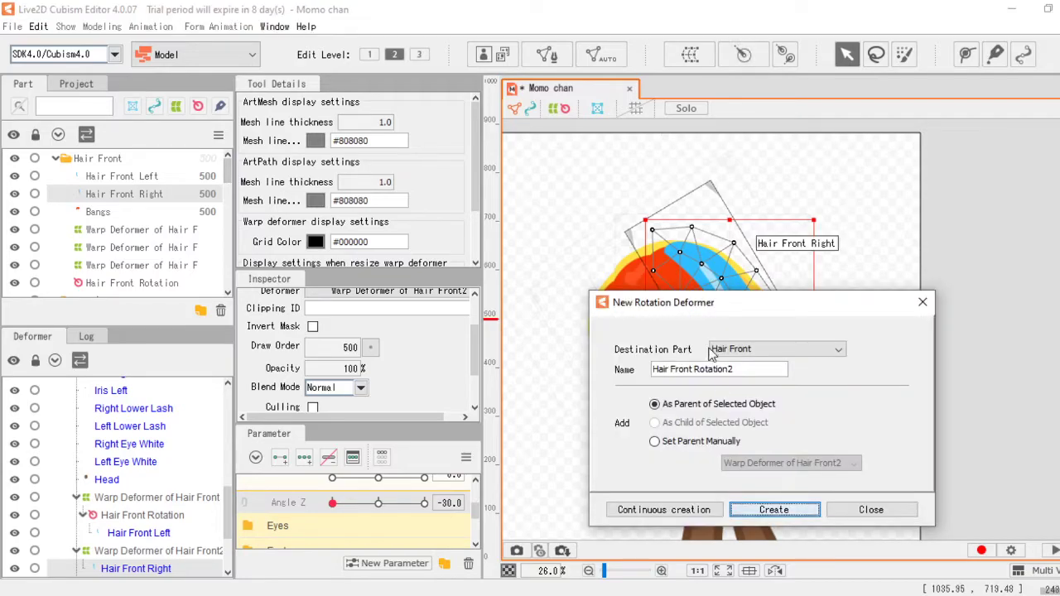
{"action": "left_click", "coordinate": [774, 510]}
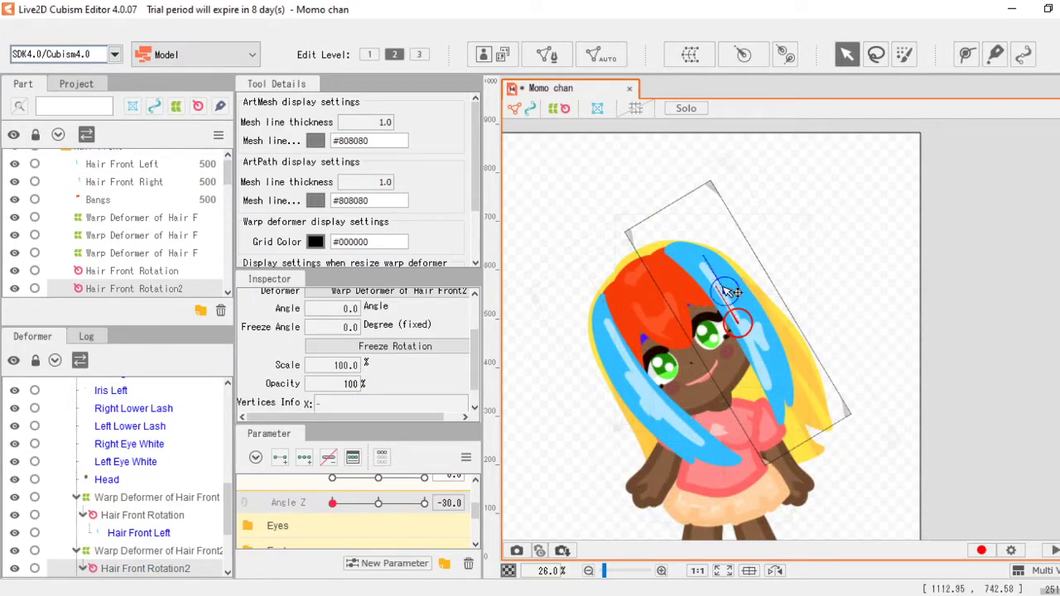
{"action": "left_click", "coordinate": [681, 247]}
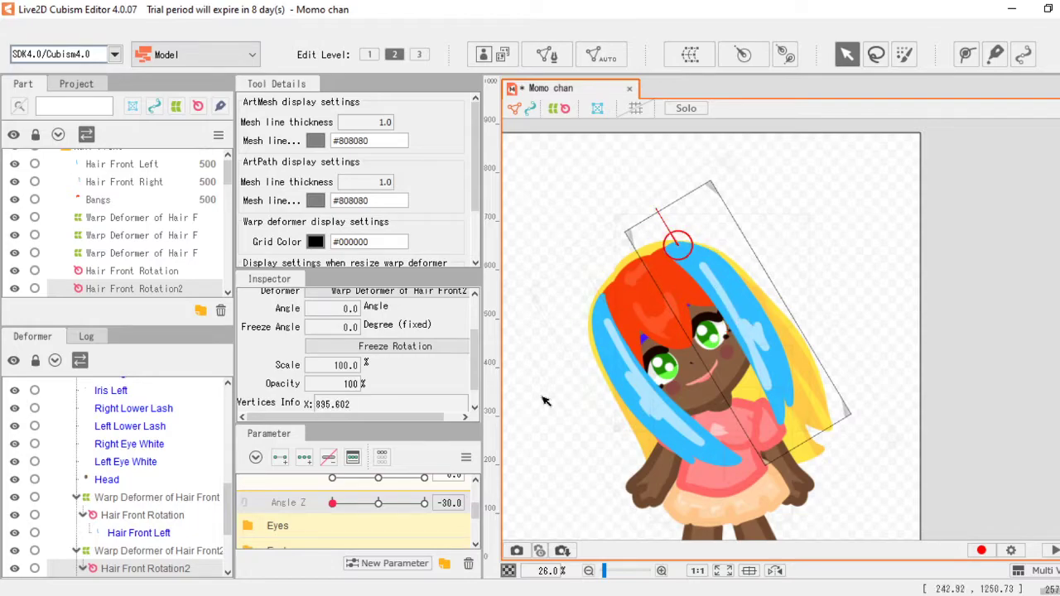
Step: Return Angle Z to 0 and add a parent rotation deformer to Bangs with its pivot at the top of the head
{"action": "left_click", "coordinate": [378, 505]}
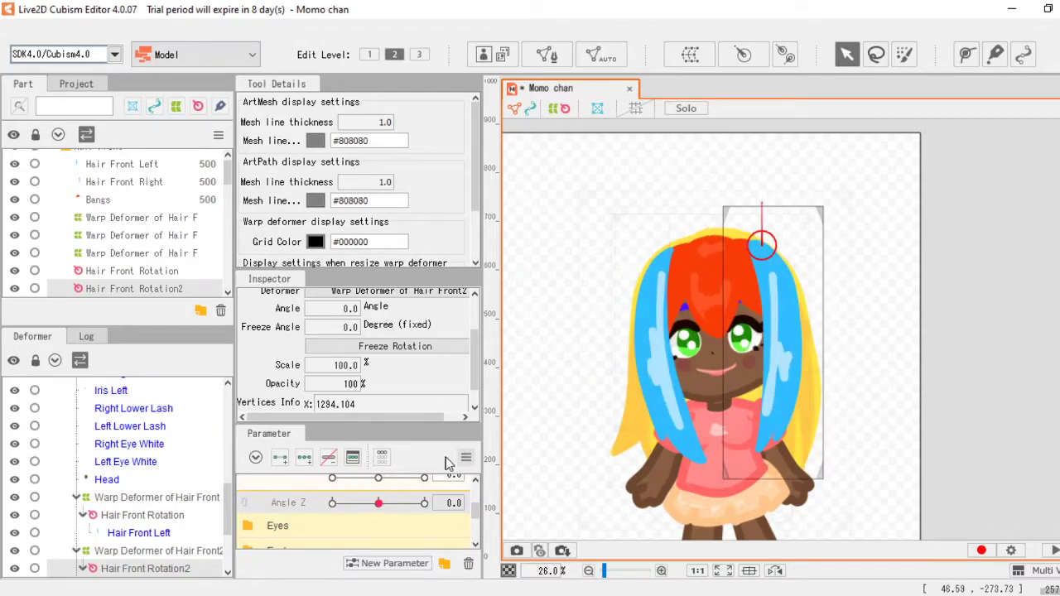
{"action": "left_click", "coordinate": [143, 272]}
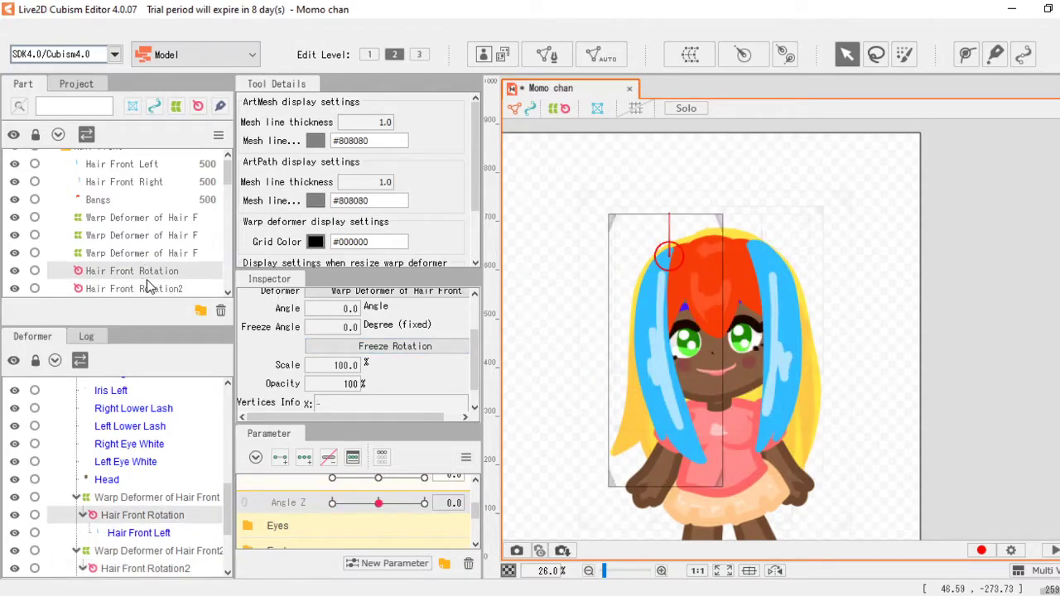
{"action": "left_click", "coordinate": [147, 285]}
{"action": "left_click", "coordinate": [152, 199]}
{"action": "left_click", "coordinate": [743, 54]}
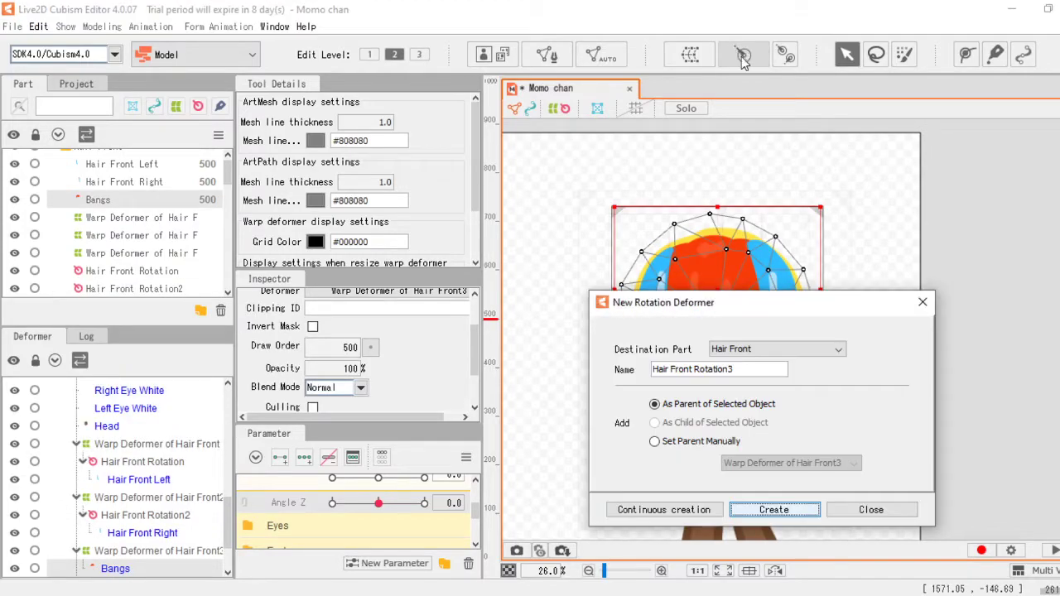
{"action": "left_click", "coordinate": [774, 508]}
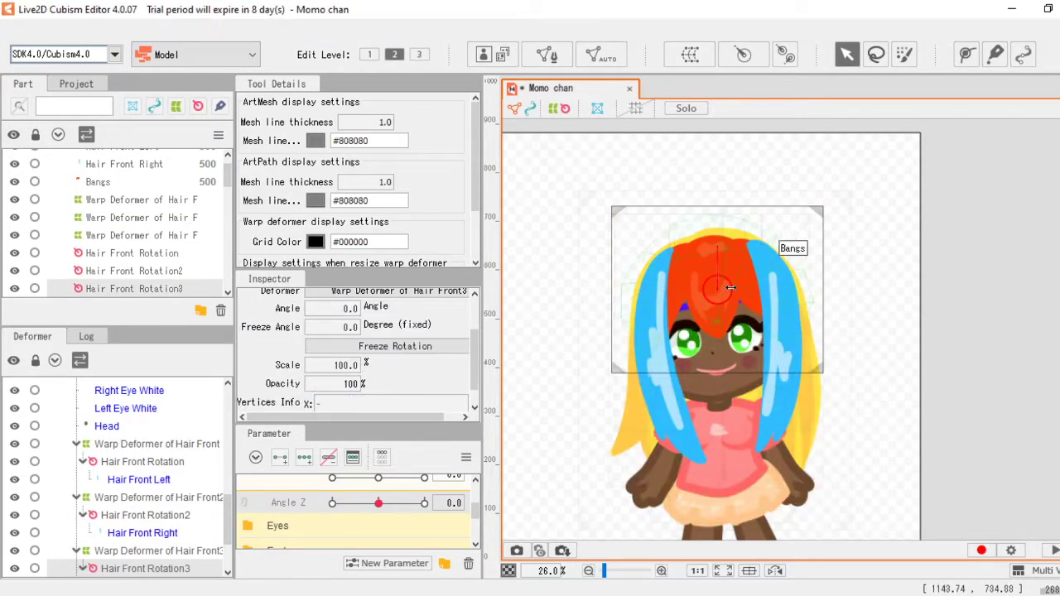
{"action": "left_click", "coordinate": [719, 236]}
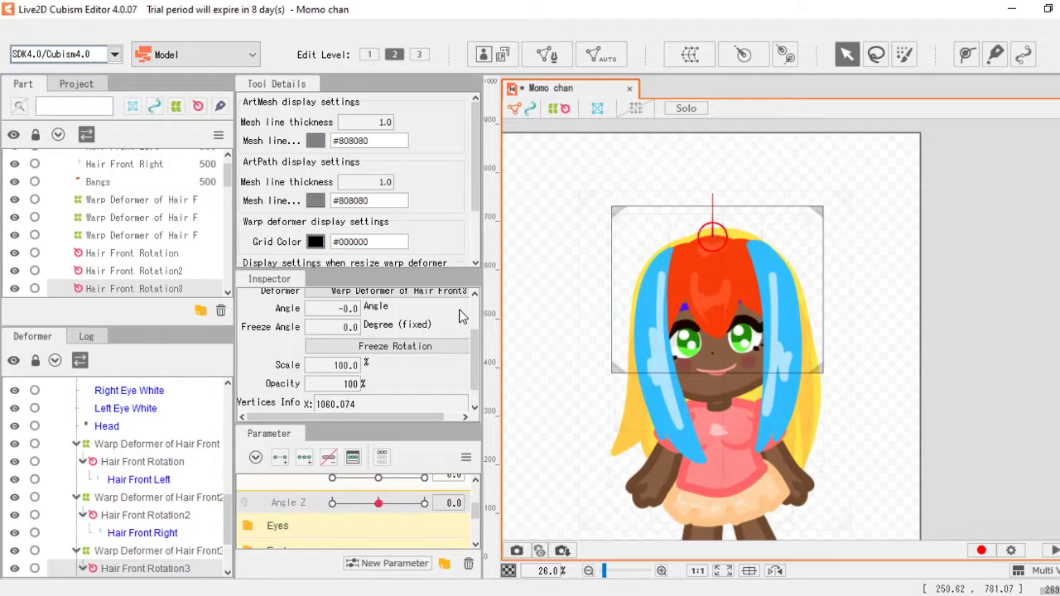
Step: Create a rotation deformer as parent of Hair Back in the Root Part and move its pivot to the top of the head
{"action": "scroll", "coordinate": [133, 249], "scroll_direction": "up", "scroll_amount": 6}
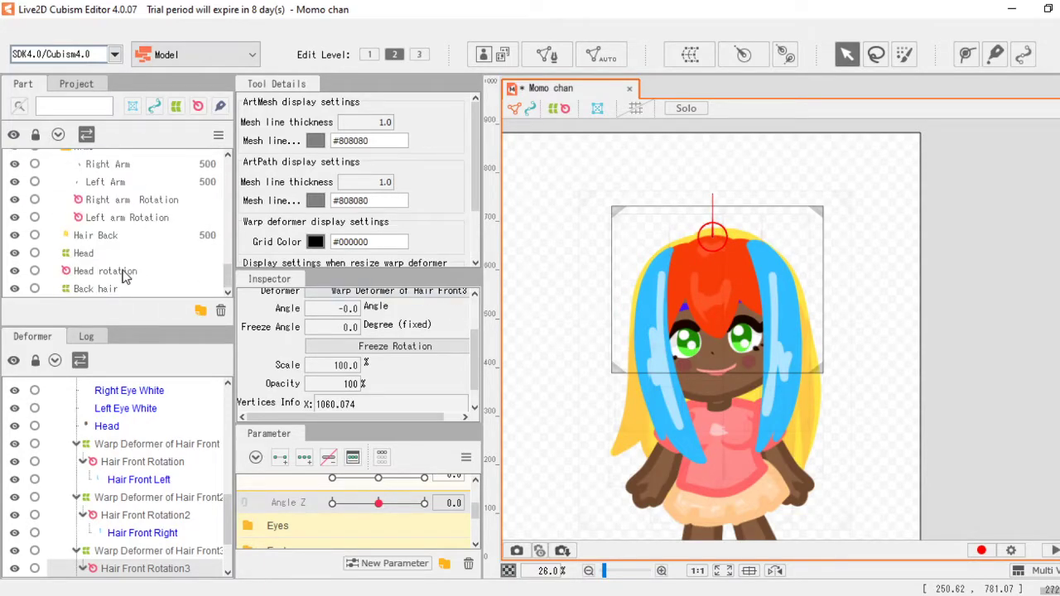
{"action": "left_click", "coordinate": [120, 239]}
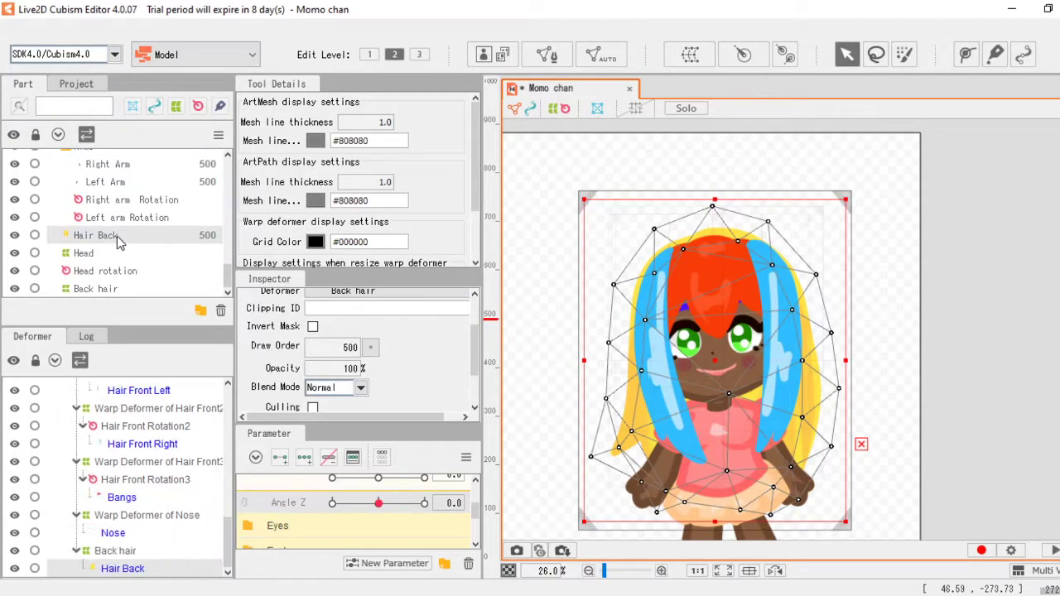
{"action": "left_click", "coordinate": [743, 54]}
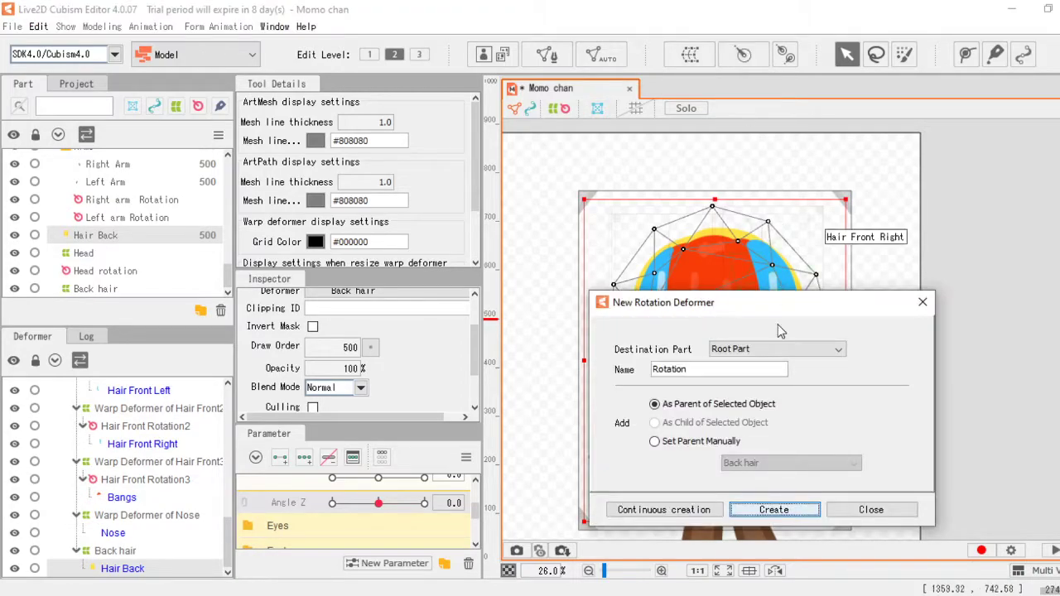
{"action": "left_click", "coordinate": [775, 510]}
{"action": "left_click_drag", "start_coordinate": [719, 366], "coordinate": [718, 243]}
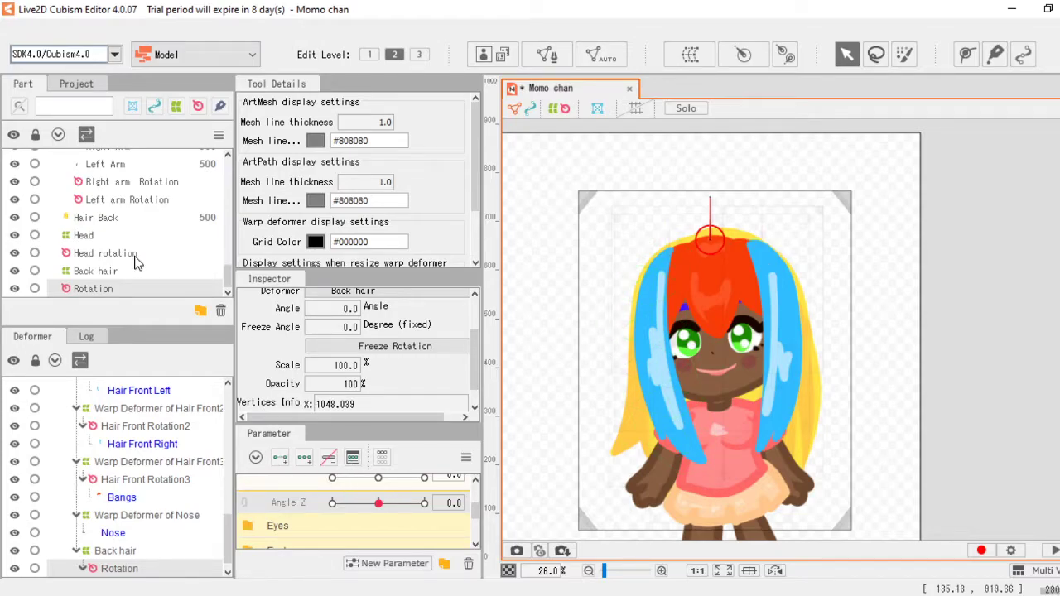
Step: Give the three Hair Front rotation deformers three keyforms on Angle Z and set Angle Z to -30
{"action": "scroll", "coordinate": [139, 265], "scroll_direction": "up", "scroll_amount": 5}
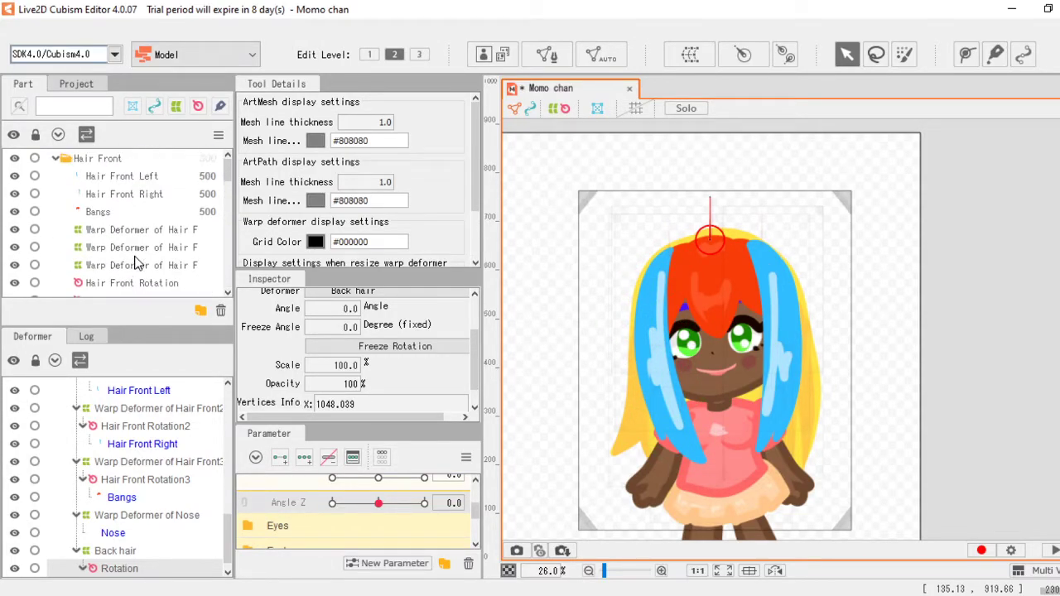
{"action": "scroll", "coordinate": [137, 265], "scroll_direction": "down", "scroll_amount": 2}
{"action": "scroll", "coordinate": [152, 255], "scroll_direction": "up", "scroll_amount": 1}
{"action": "left_click", "coordinate": [165, 219]}
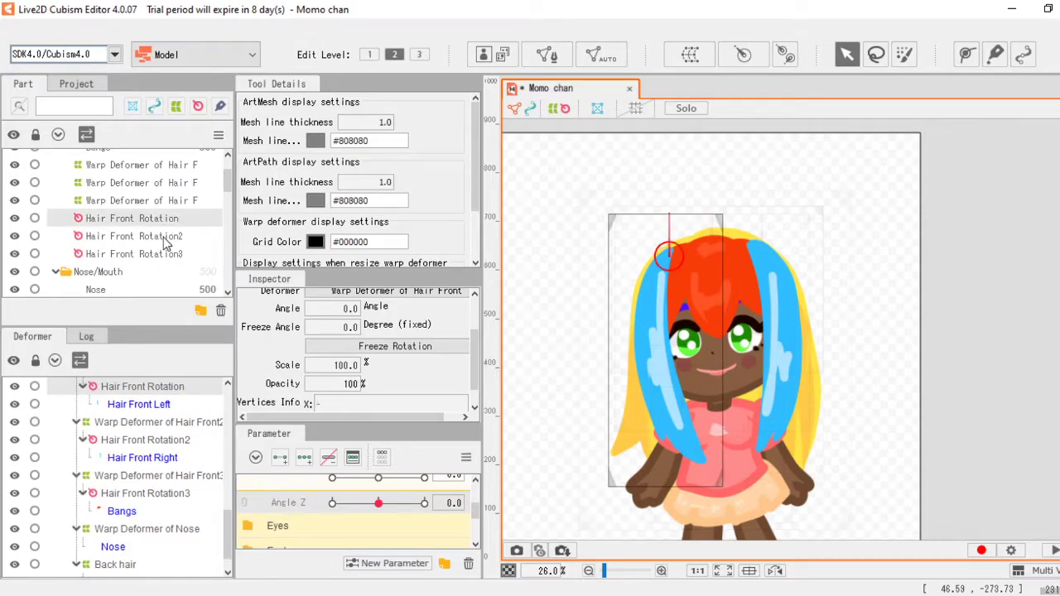
{"action": "left_click", "coordinate": [166, 254], "text": "shift"}
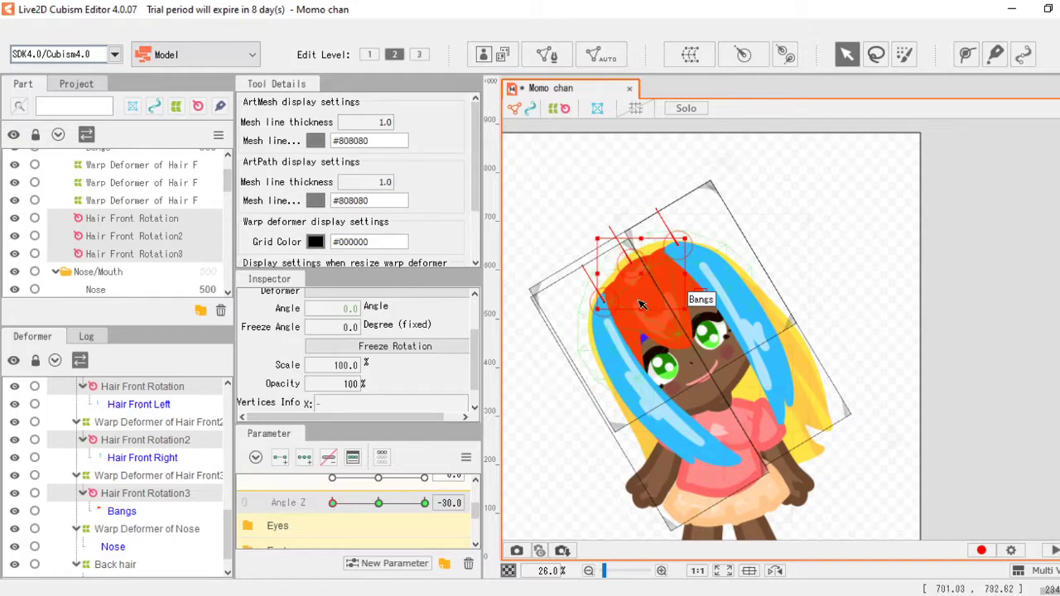
Step: At Angle Z -30, counter-rotate the two front hair strands and the bangs one by one so they hang downward, the bangs at 10.8°
{"action": "left_click", "coordinate": [182, 220]}
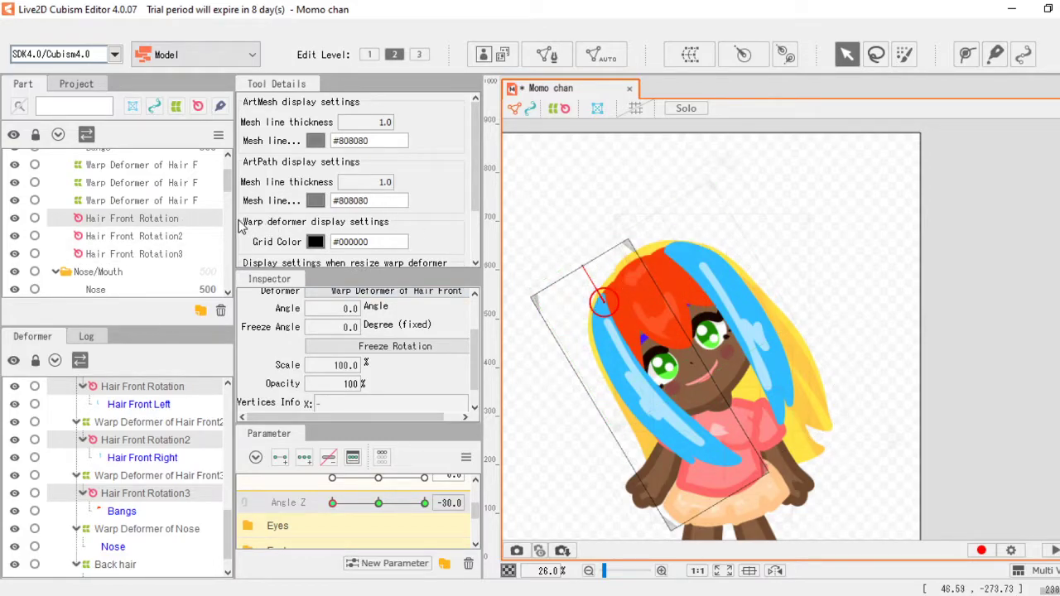
{"action": "left_click_drag", "start_coordinate": [587, 268], "coordinate": [597, 259]}
{"action": "left_click", "coordinate": [143, 236]}
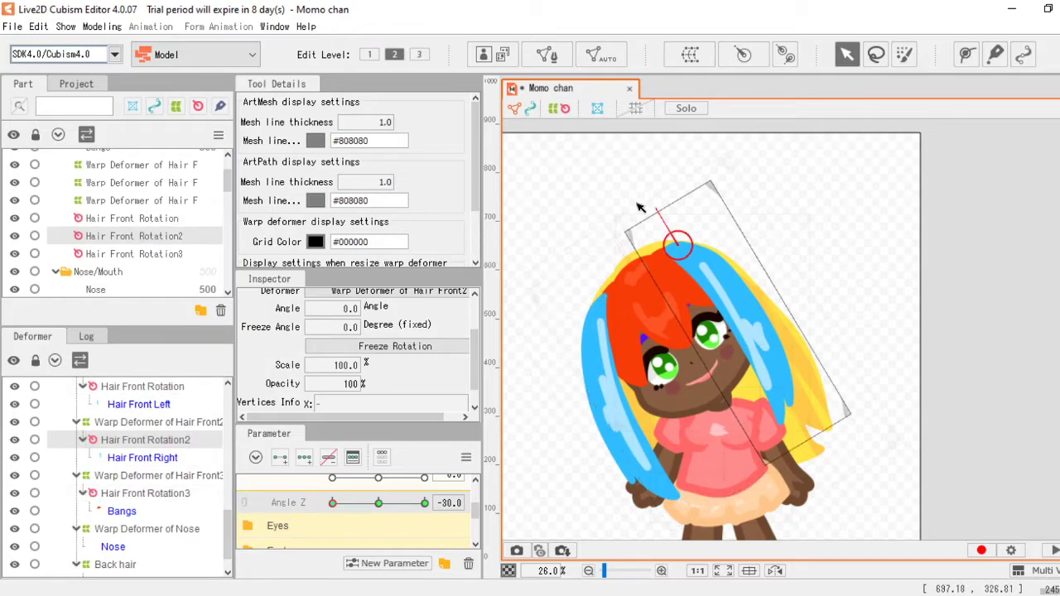
{"action": "left_click_drag", "start_coordinate": [654, 209], "coordinate": [614, 217]}
{"action": "left_click", "coordinate": [176, 253]}
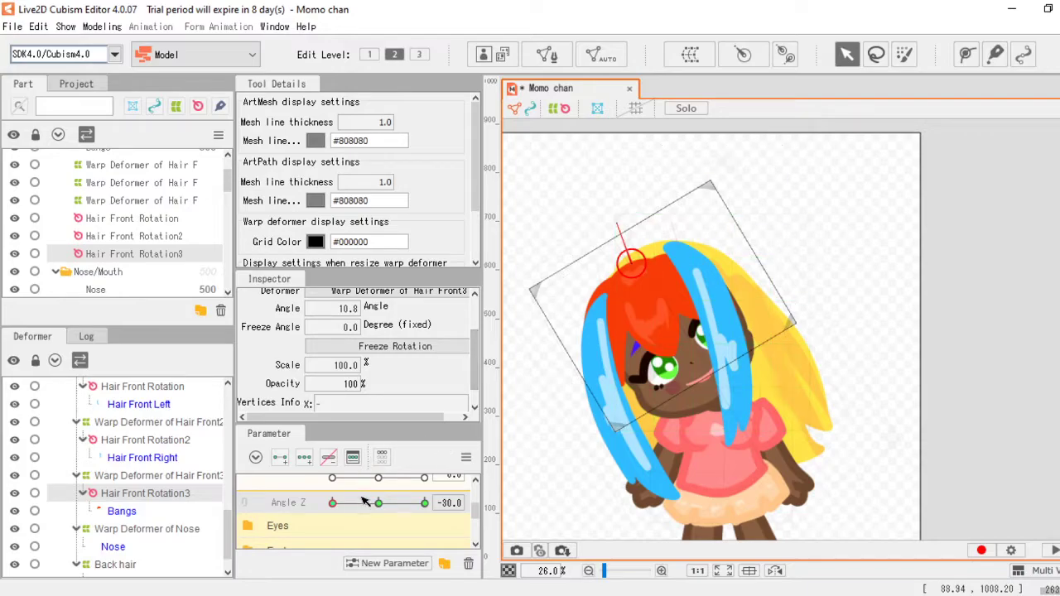
{"action": "left_click_drag", "start_coordinate": [333, 503], "coordinate": [265, 497]}
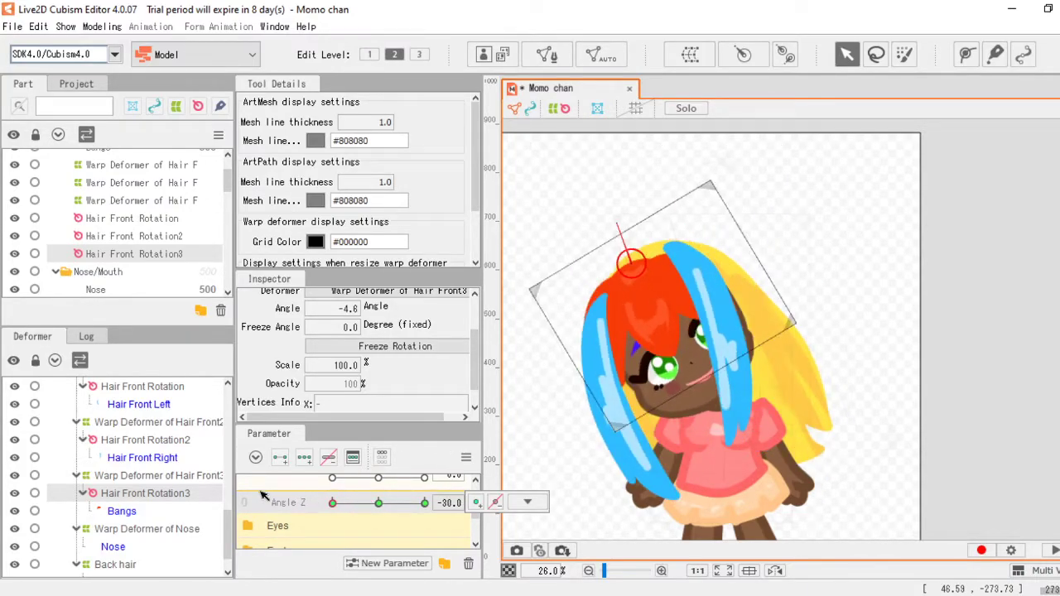
Step: Select the rotation deformer that belongs to the back hair
{"action": "scroll", "coordinate": [145, 246], "scroll_direction": "down", "scroll_amount": 5}
{"action": "scroll", "coordinate": [145, 249], "scroll_direction": "down", "scroll_amount": 10}
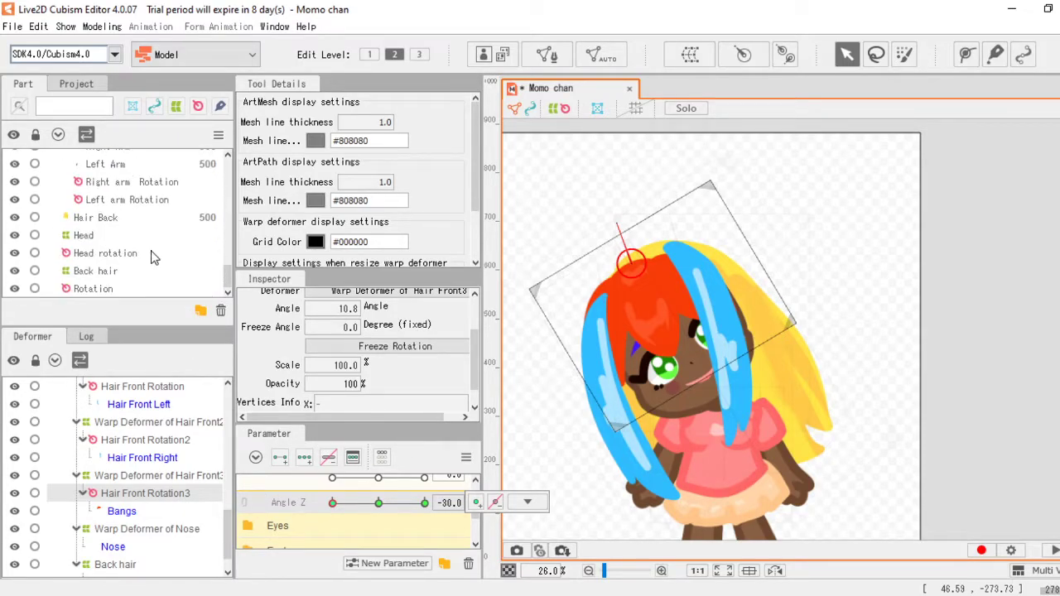
{"action": "left_click", "coordinate": [93, 288]}
{"action": "left_click_drag", "start_coordinate": [603, 225], "coordinate": [616, 213]}
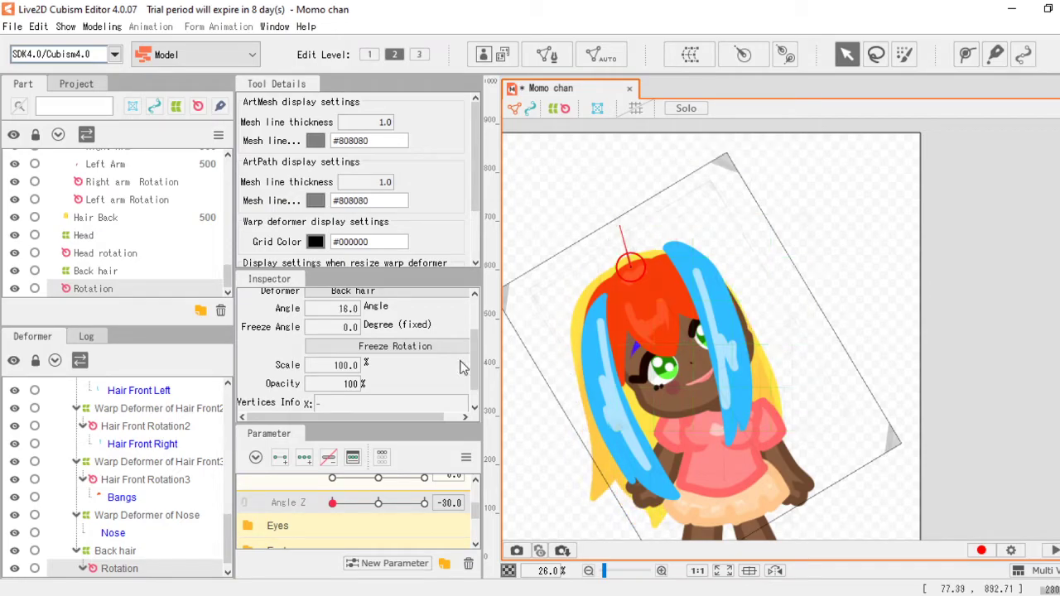
{"action": "left_click", "coordinate": [336, 464]}
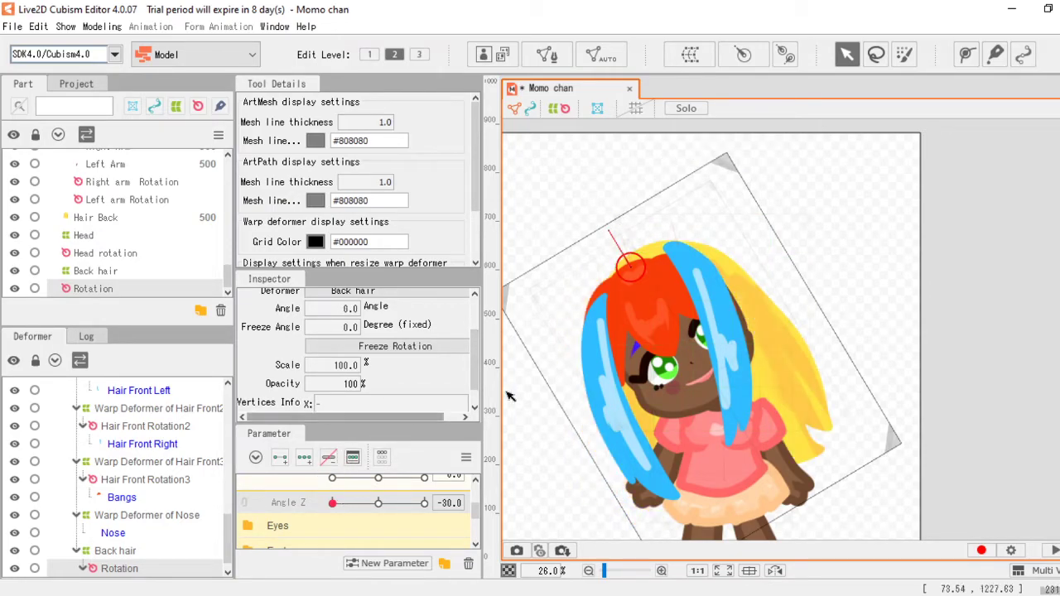
{"action": "key", "text": "ctrl+z"}
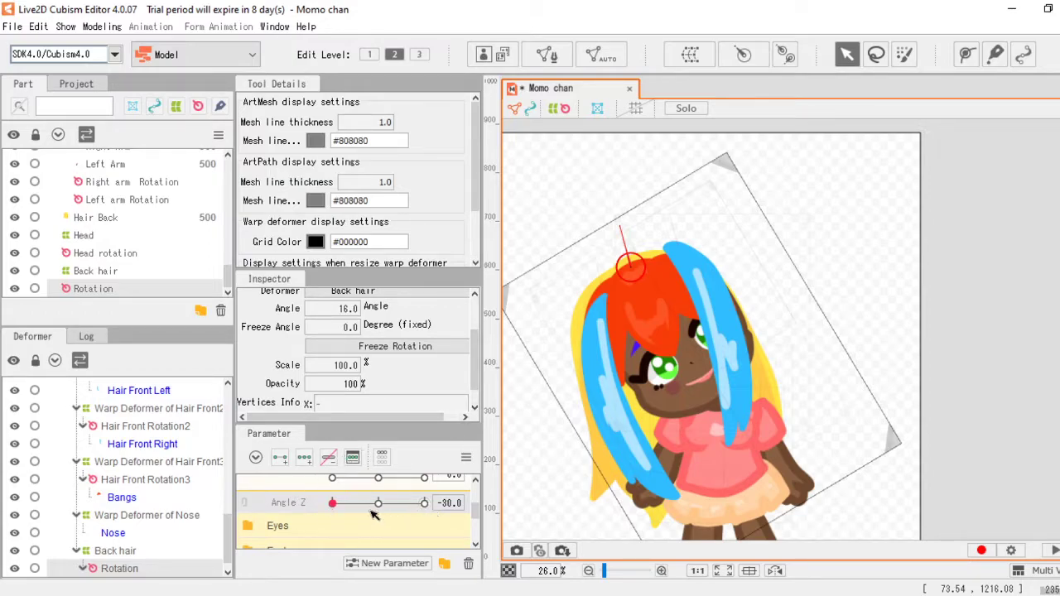
{"action": "left_click_drag", "start_coordinate": [332, 503], "coordinate": [321, 527]}
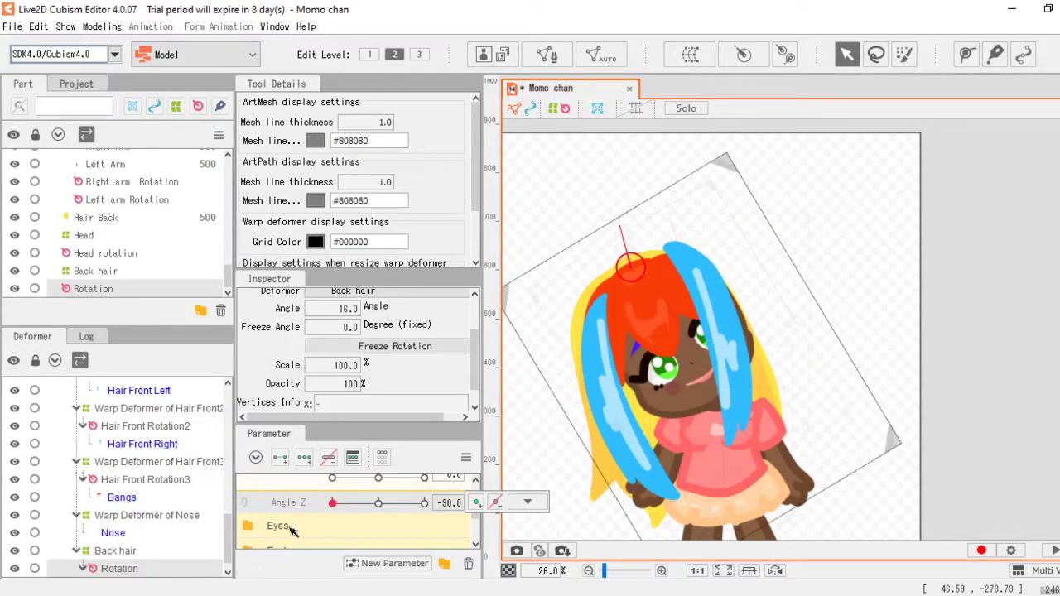
{"action": "key", "text": "ctrl+z"}
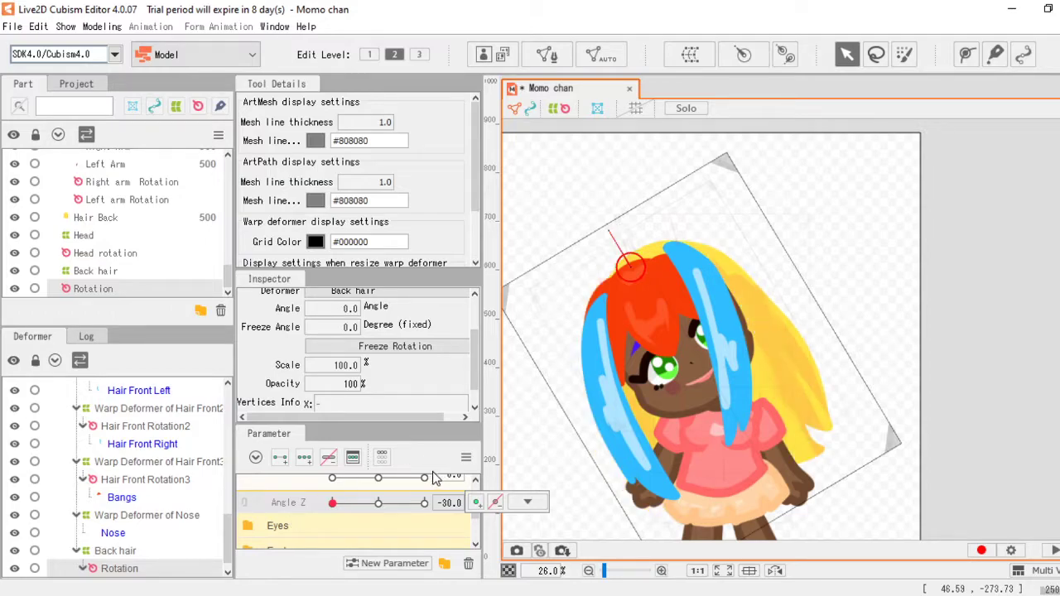
Step: Add three Angle Z keyforms to the back hair's rotation deformer and counter-rotate it at -30 so the hair hangs downward
{"action": "left_click", "coordinate": [304, 458]}
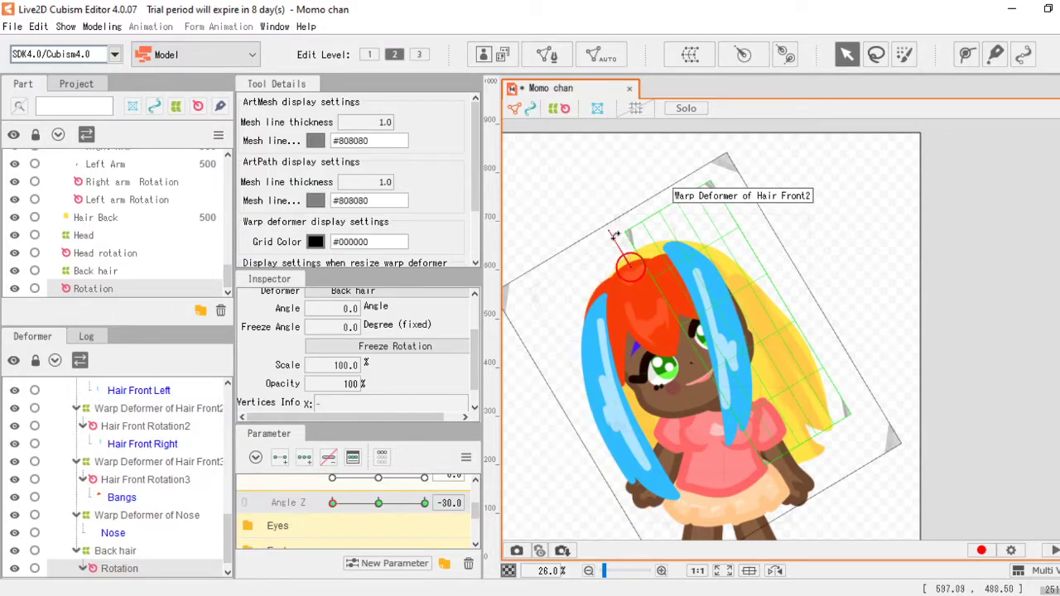
{"action": "left_click_drag", "start_coordinate": [604, 228], "coordinate": [560, 311]}
{"action": "left_click", "coordinate": [379, 503]}
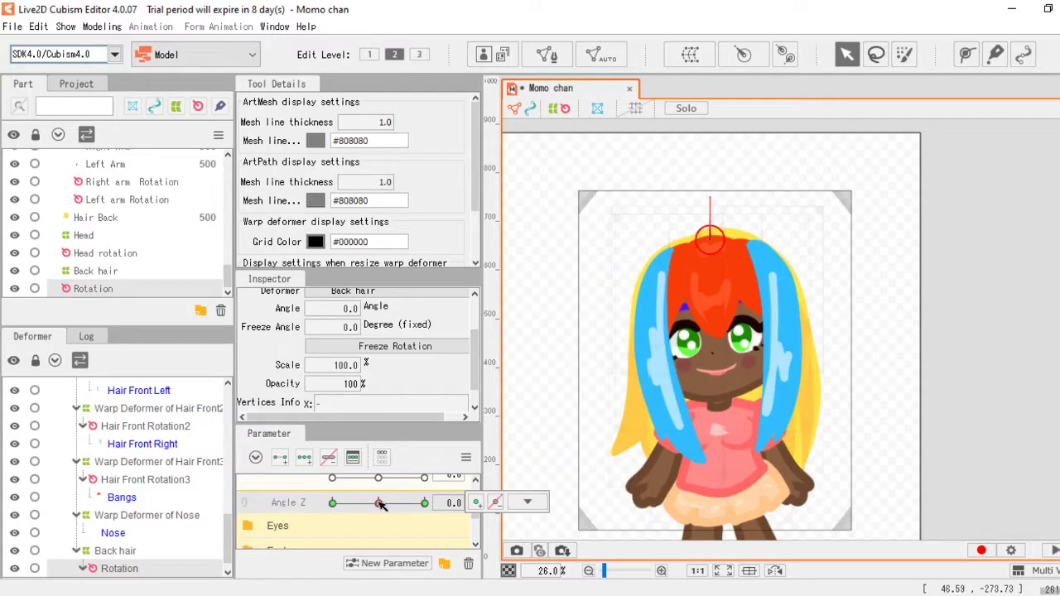
Step: At Angle Z 30, rotate the back hair's deformer to -46.6° and shift its pivot toward the head's upper-left side
{"action": "left_click", "coordinate": [424, 502]}
{"action": "mouse_move", "coordinate": [865, 263]}
{"action": "left_mouse_down"}
{"action": "mouse_move", "coordinate": [838, 242]}
{"action": "mouse_move", "coordinate": [850, 248]}
{"action": "left_mouse_up"}
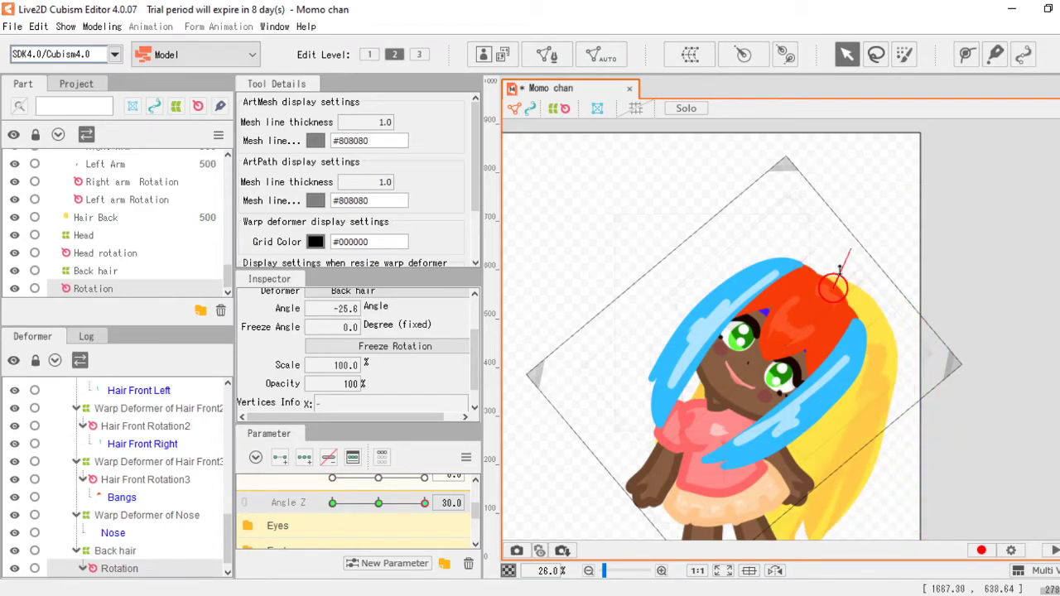
{"action": "left_click_drag", "start_coordinate": [836, 290], "coordinate": [789, 294]}
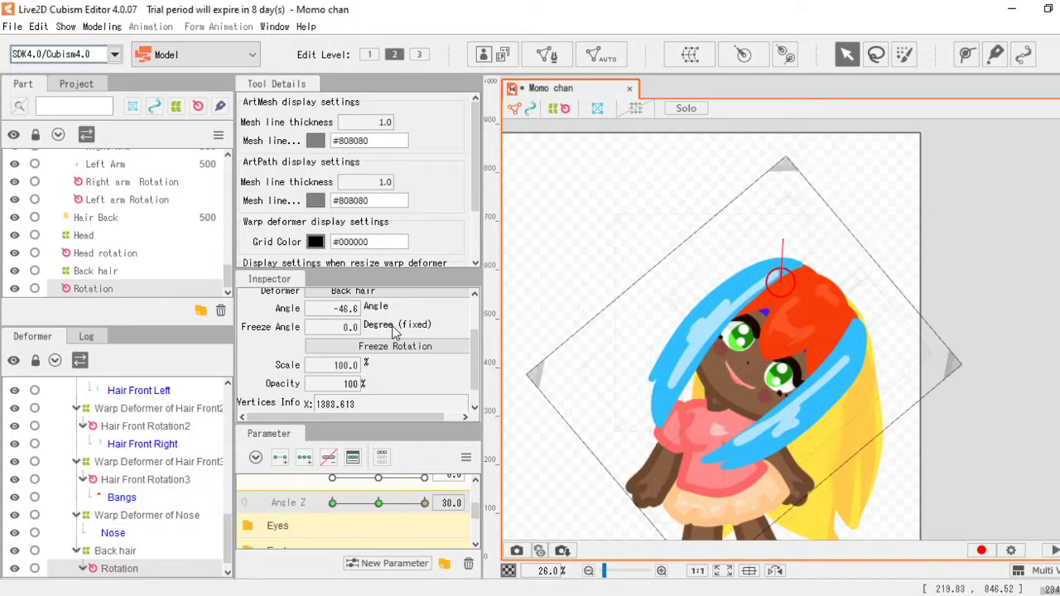
Step: At Angle Z 30, counter-rotate the two front hair strands and the bangs so they hang downward, and preview the tilt
{"action": "scroll", "coordinate": [101, 265], "scroll_direction": "up", "scroll_amount": 10}
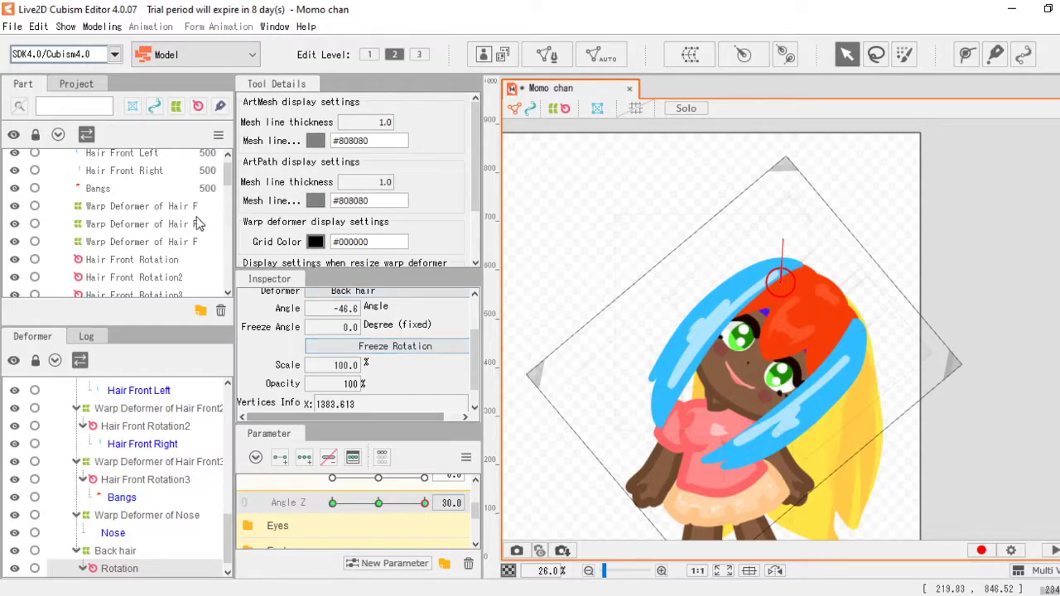
{"action": "scroll", "coordinate": [161, 237], "scroll_direction": "up", "scroll_amount": 1}
{"action": "scroll", "coordinate": [160, 240], "scroll_direction": "down", "scroll_amount": 3}
{"action": "left_click", "coordinate": [158, 218]}
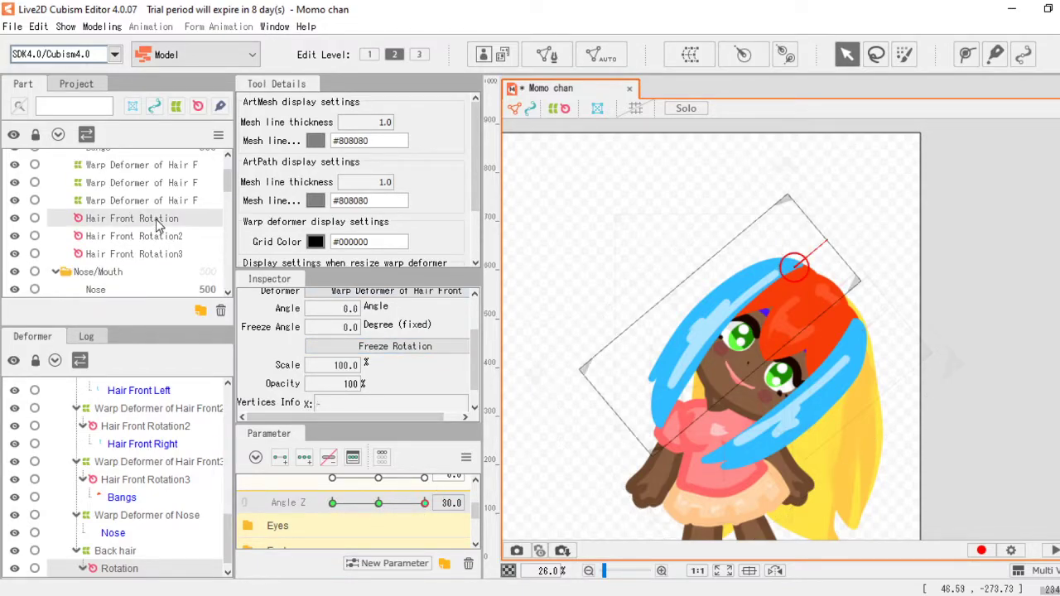
{"action": "left_click_drag", "start_coordinate": [822, 238], "coordinate": [814, 232]}
{"action": "left_click", "coordinate": [212, 238]}
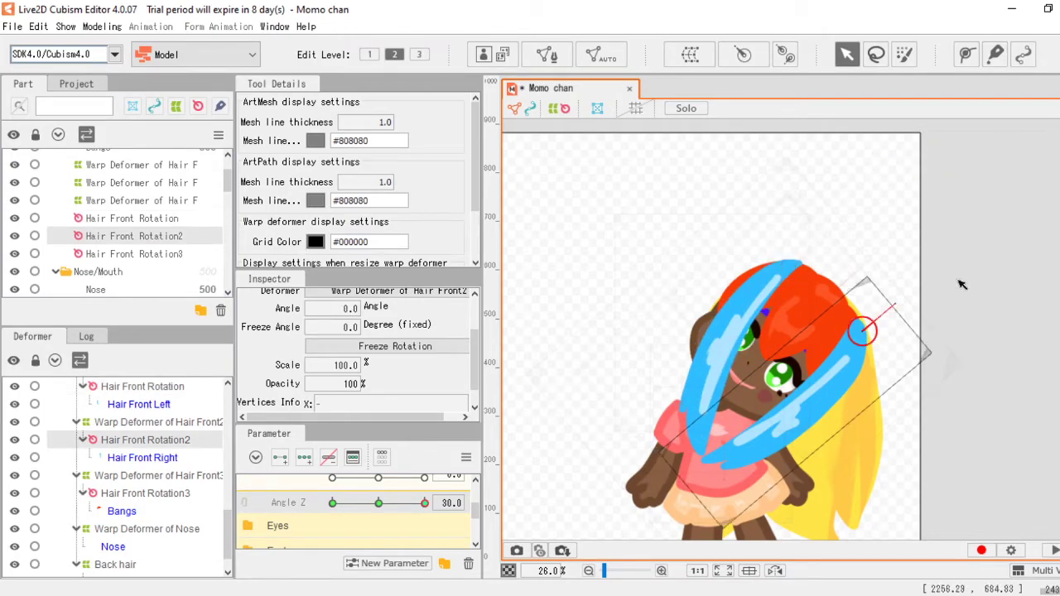
{"action": "left_click_drag", "start_coordinate": [889, 304], "coordinate": [860, 267]}
{"action": "left_click", "coordinate": [150, 253]}
{"action": "mouse_move", "coordinate": [376, 506]}
{"action": "left_mouse_down"}
{"action": "mouse_move", "coordinate": [323, 499]}
{"action": "mouse_move", "coordinate": [485, 512]}
{"action": "mouse_move", "coordinate": [442, 498]}
{"action": "mouse_move", "coordinate": [276, 485]}
{"action": "mouse_move", "coordinate": [394, 504]}
{"action": "left_mouse_up"}
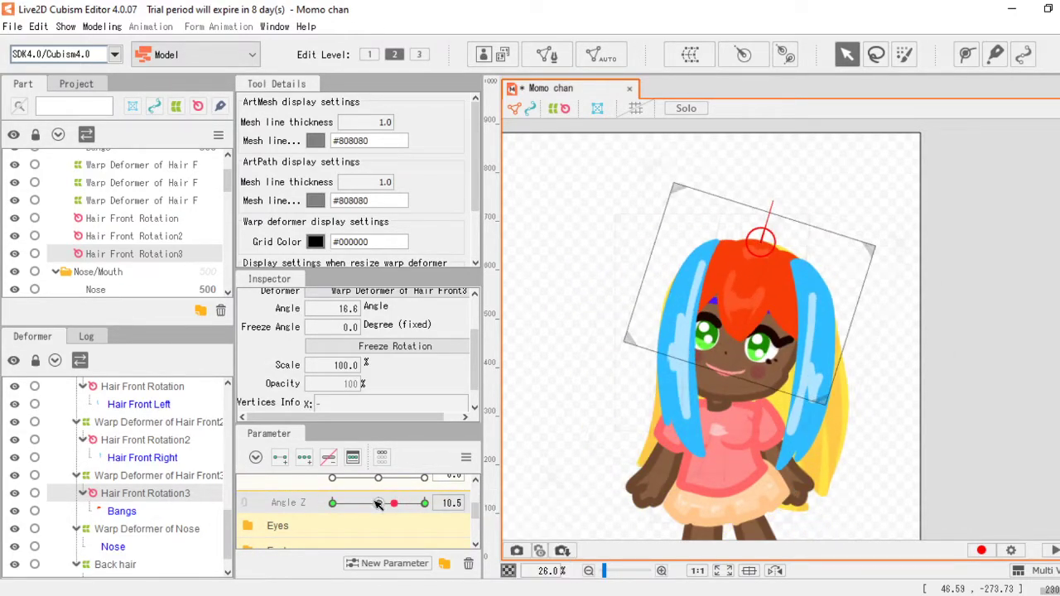
Step: Collapse the Head parameter group, expand the Eyes group, and move Eyeball X above Eyeball Y
{"action": "scroll", "coordinate": [318, 501], "scroll_direction": "up", "scroll_amount": 2}
{"action": "left_click", "coordinate": [255, 489]}
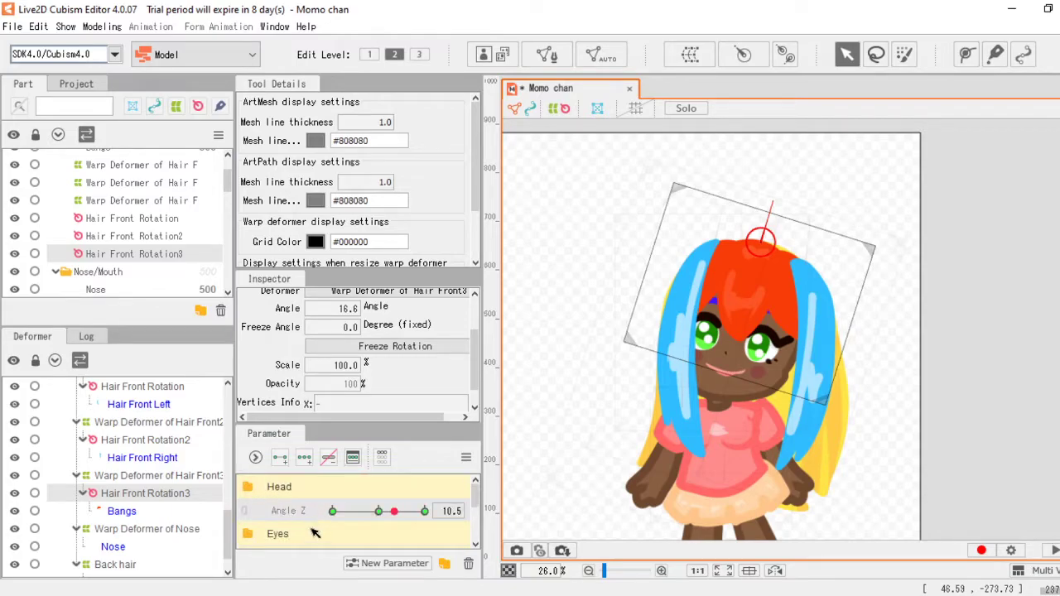
{"action": "left_click", "coordinate": [294, 491]}
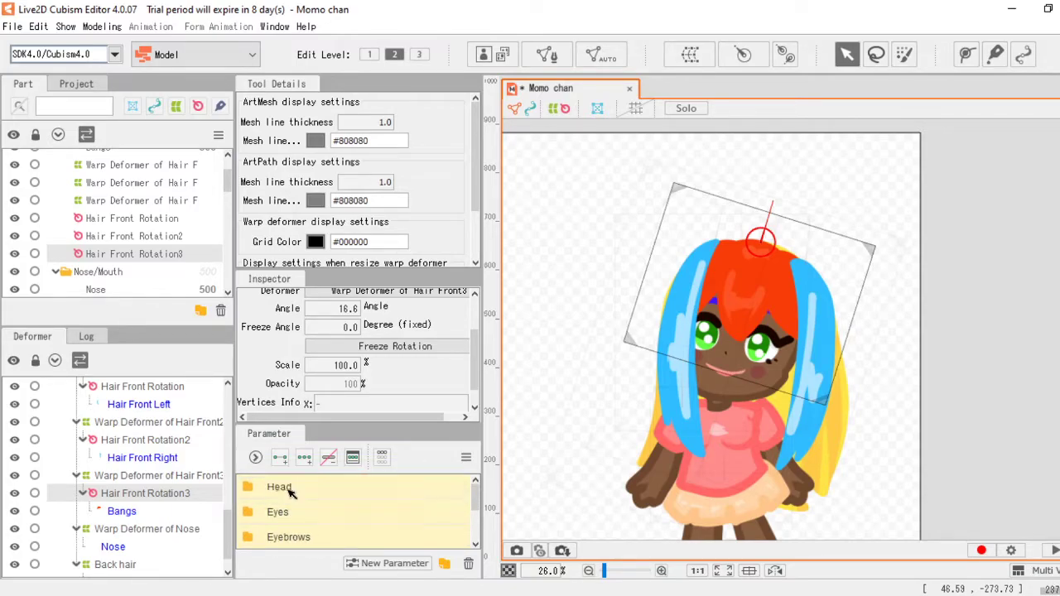
{"action": "left_click", "coordinate": [248, 512]}
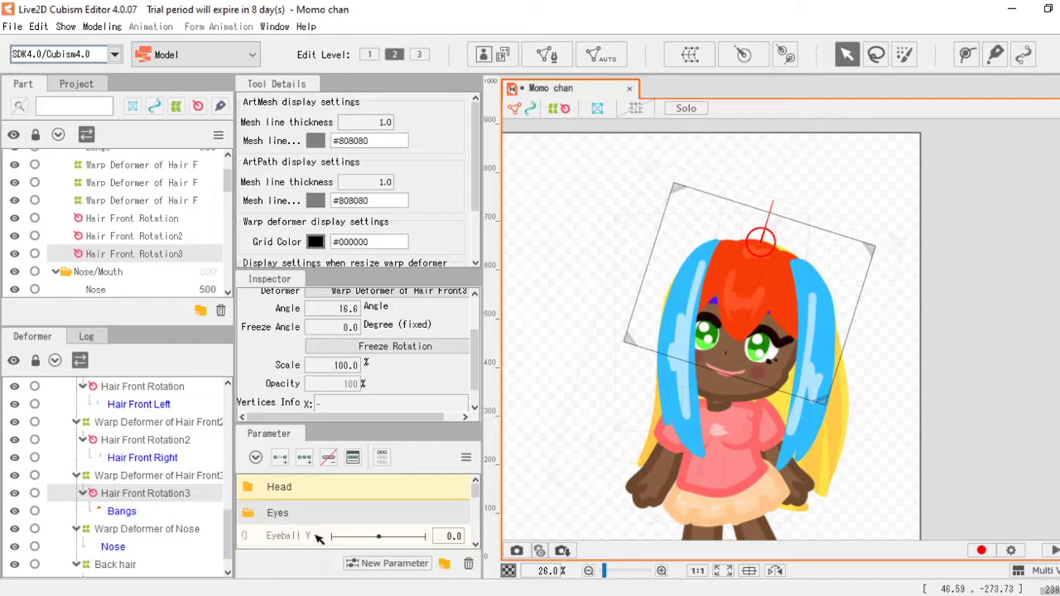
{"action": "scroll", "coordinate": [361, 528], "scroll_direction": "down", "scroll_amount": 3}
{"action": "left_click", "coordinate": [475, 482]}
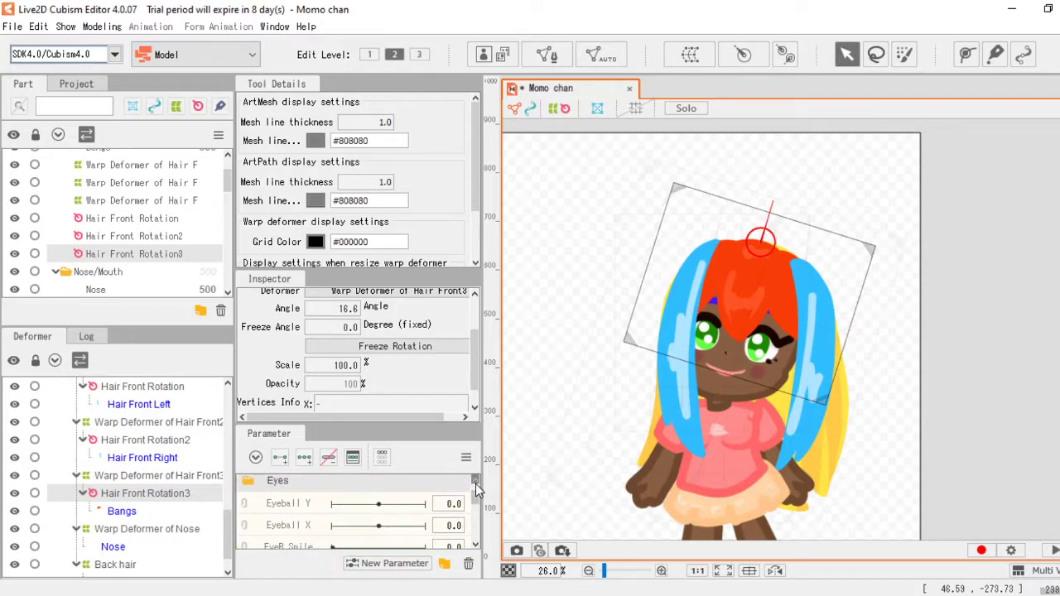
{"action": "left_click_drag", "start_coordinate": [296, 526], "coordinate": [303, 502]}
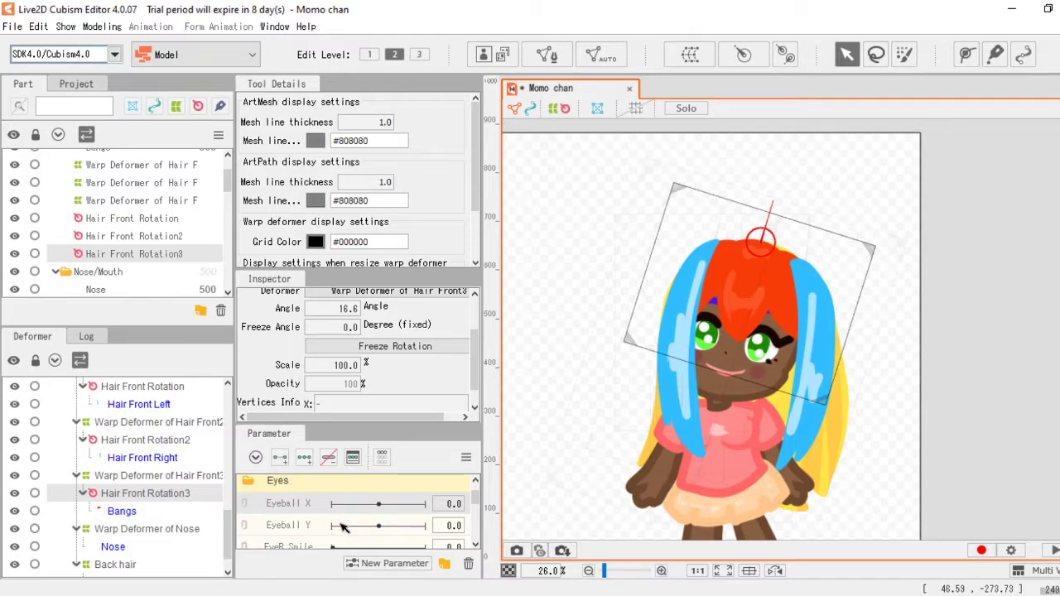
Step: Set Eyeball X to -0.5 and select the Iris Left part
{"action": "scroll", "coordinate": [344, 527], "scroll_direction": "down", "scroll_amount": 1}
{"action": "scroll", "coordinate": [348, 522], "scroll_direction": "up", "scroll_amount": 1}
{"action": "left_click", "coordinate": [354, 506]}
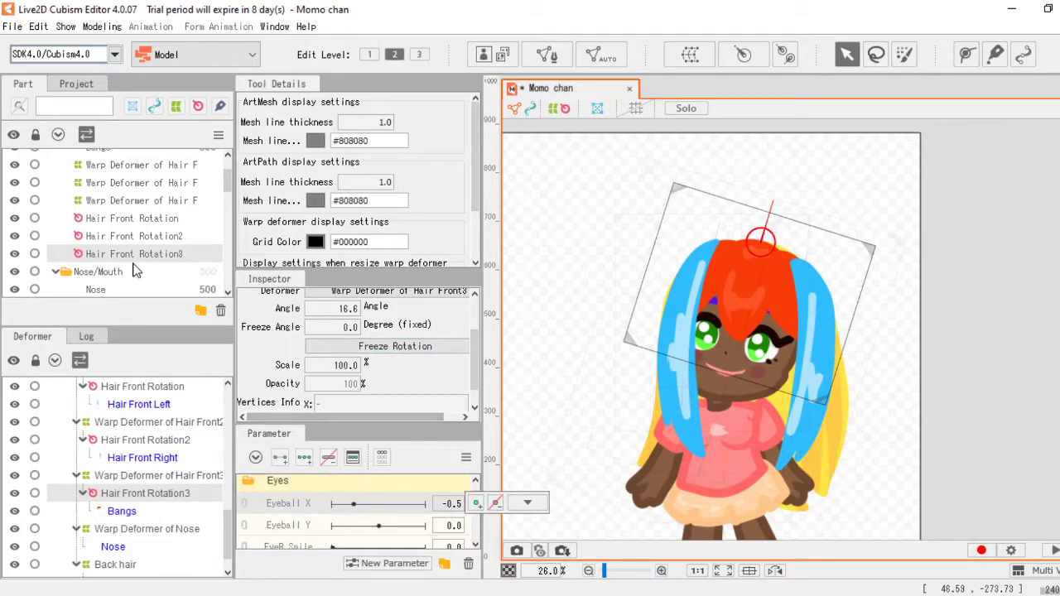
{"action": "scroll", "coordinate": [129, 267], "scroll_direction": "down", "scroll_amount": 3}
{"action": "scroll", "coordinate": [128, 267], "scroll_direction": "down", "scroll_amount": 1}
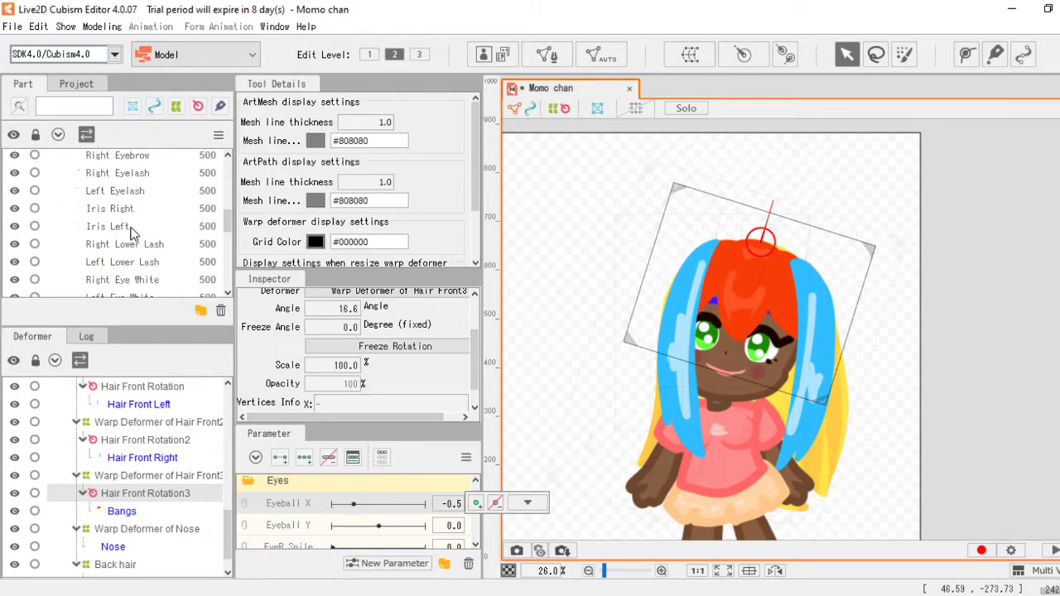
{"action": "left_click", "coordinate": [130, 229]}
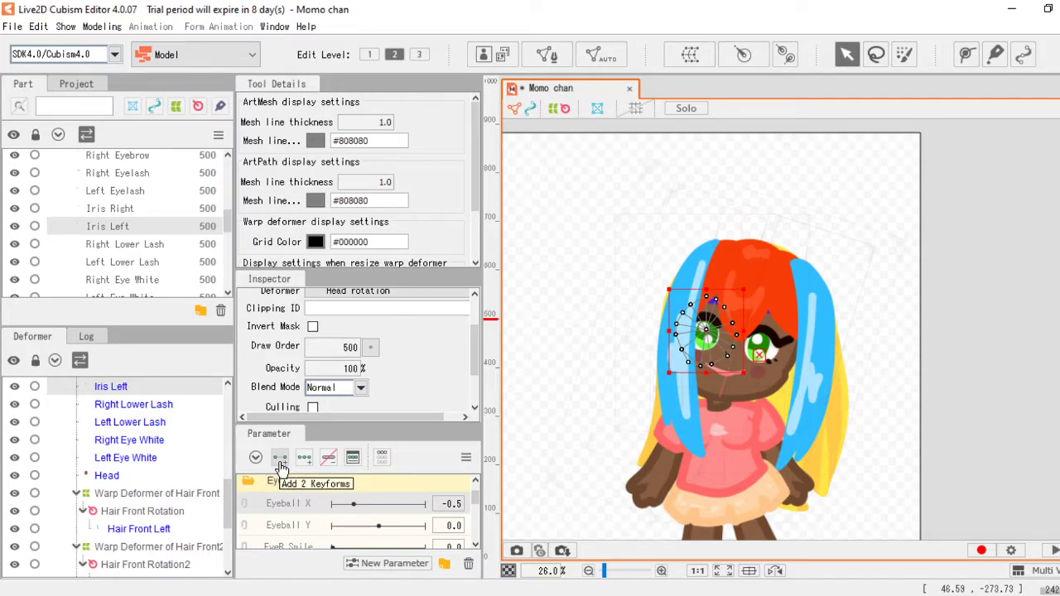
Step: Return the head's Angle Z to 0, collapse the Head group again, and go back to the Eyeball X and Y parameters
{"action": "scroll", "coordinate": [370, 539], "scroll_direction": "up", "scroll_amount": 1}
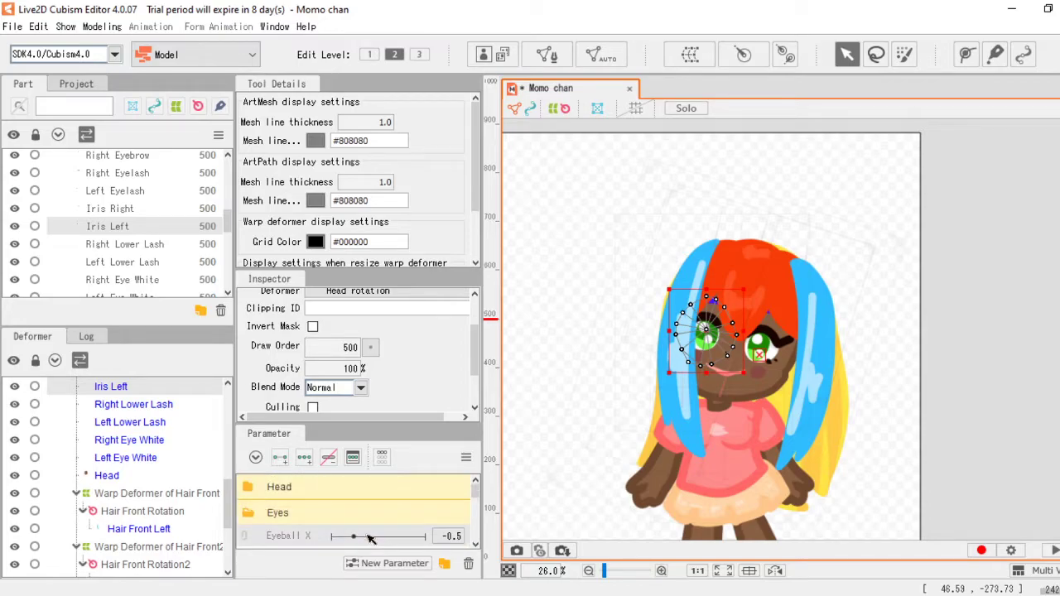
{"action": "left_click", "coordinate": [278, 488]}
{"action": "left_click_drag", "start_coordinate": [389, 512], "coordinate": [382, 512]}
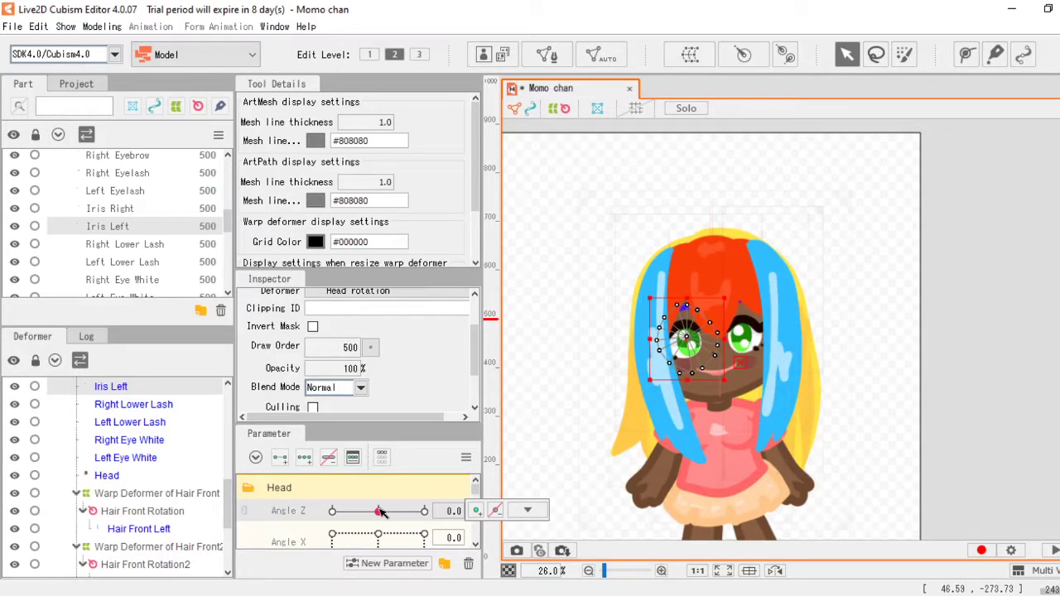
{"action": "left_click", "coordinate": [260, 488]}
{"action": "scroll", "coordinate": [328, 515], "scroll_direction": "down", "scroll_amount": 3}
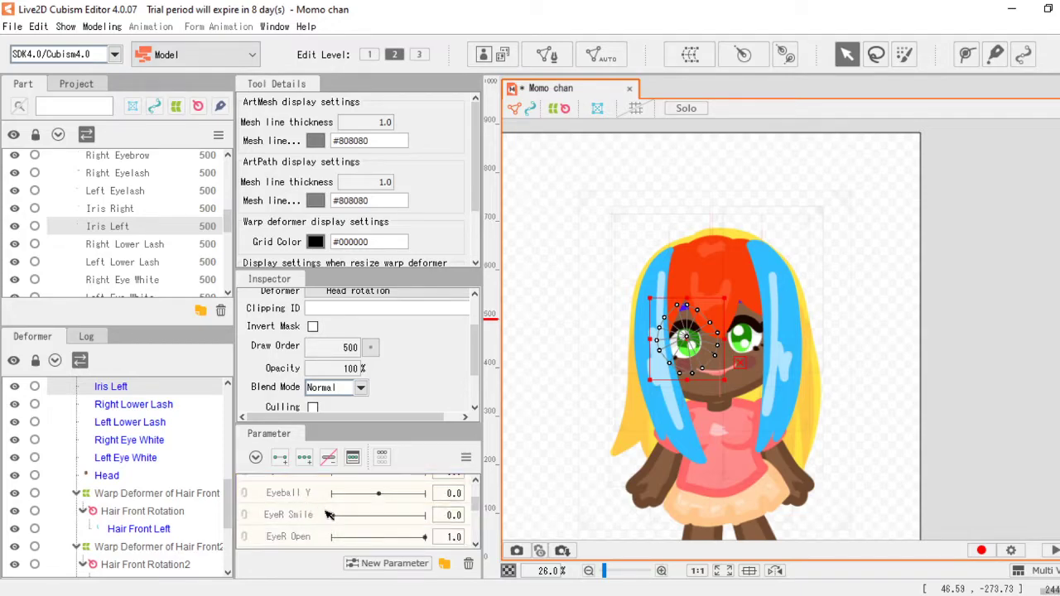
{"action": "scroll", "coordinate": [377, 511], "scroll_direction": "up", "scroll_amount": 3}
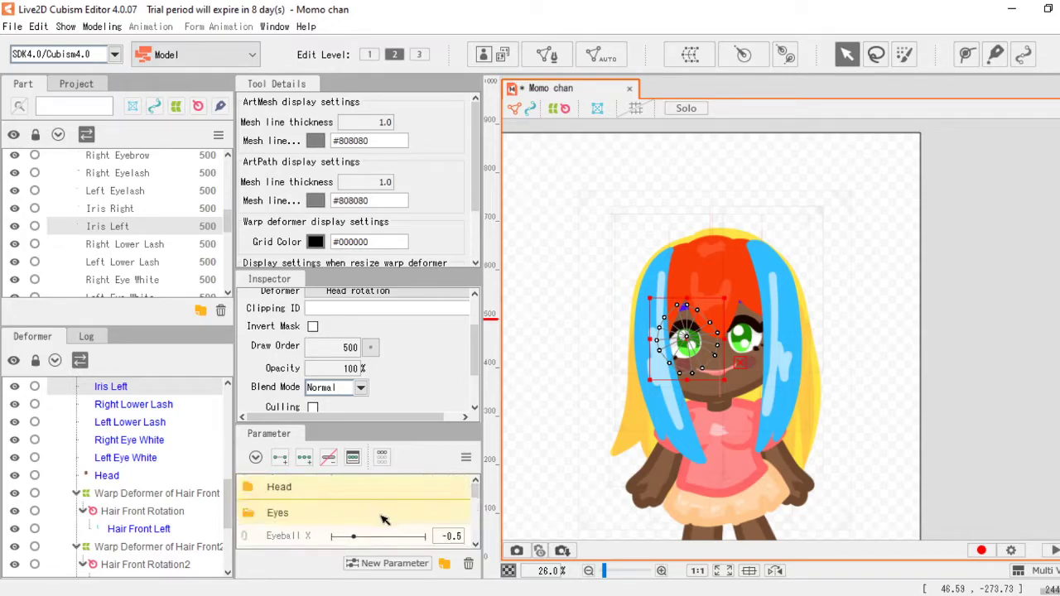
{"action": "left_click", "coordinate": [475, 546]}
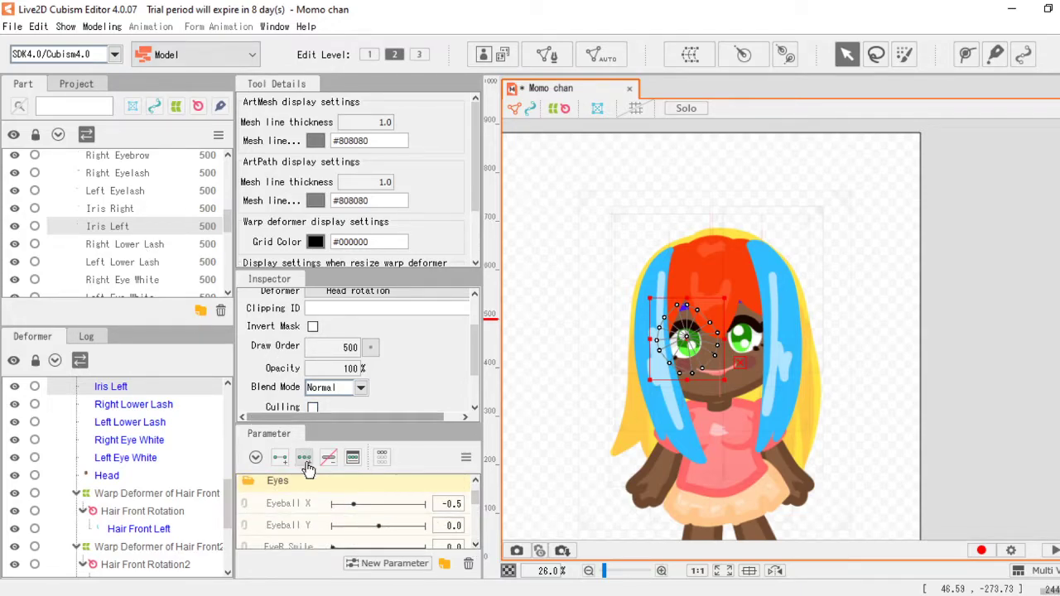
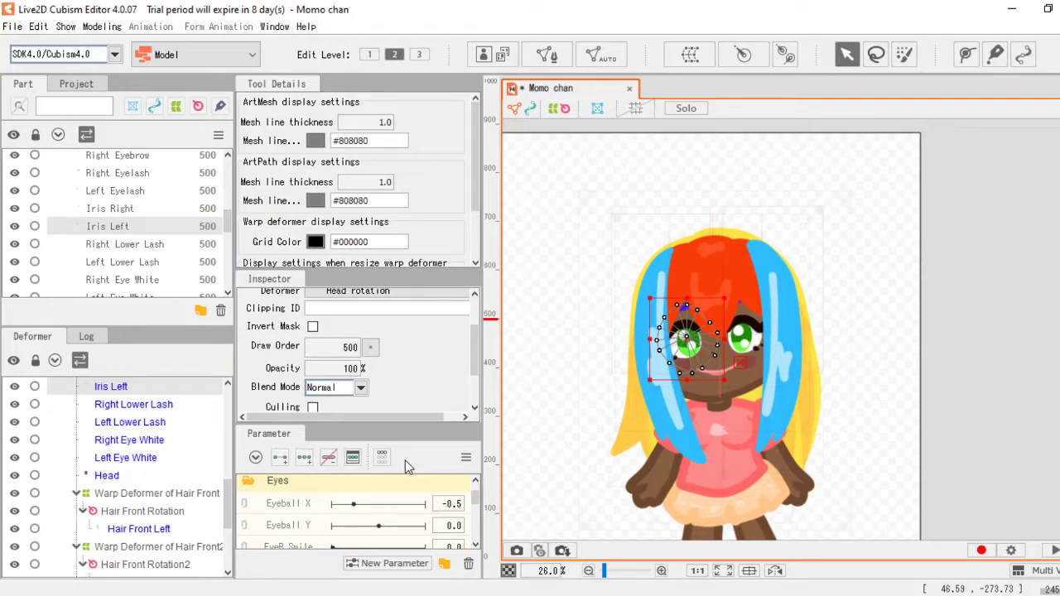
Step: Add three Eyeball X keys to Iris Left and move the iris far outside the face at -1.0
{"action": "scroll", "coordinate": [370, 502], "scroll_direction": "up", "scroll_amount": 1}
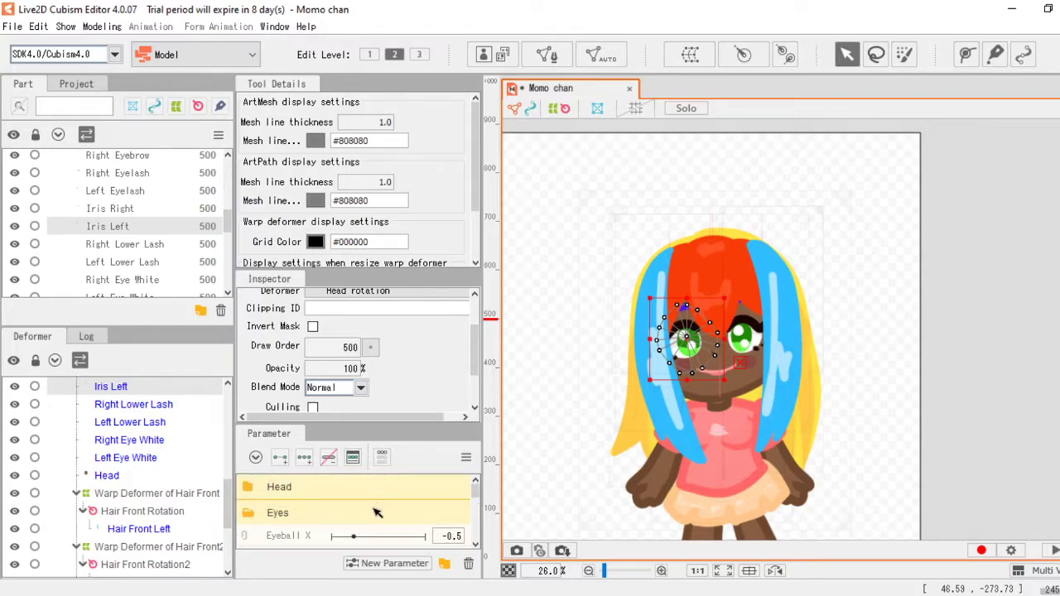
{"action": "scroll", "coordinate": [375, 515], "scroll_direction": "down", "scroll_amount": 2}
{"action": "scroll", "coordinate": [370, 505], "scroll_direction": "up", "scroll_amount": 2}
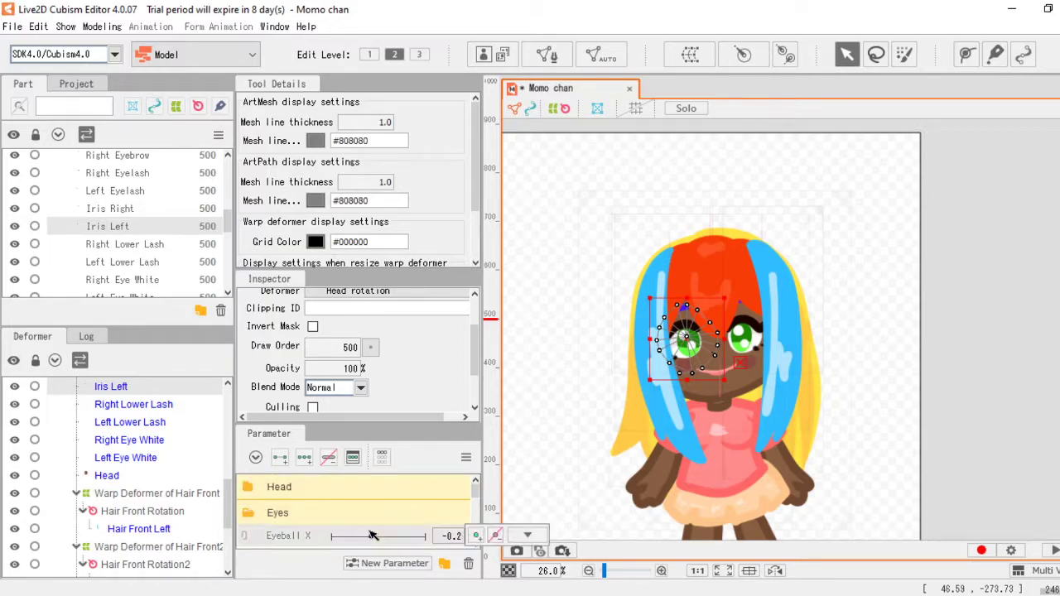
{"action": "scroll", "coordinate": [362, 500], "scroll_direction": "down", "scroll_amount": 2}
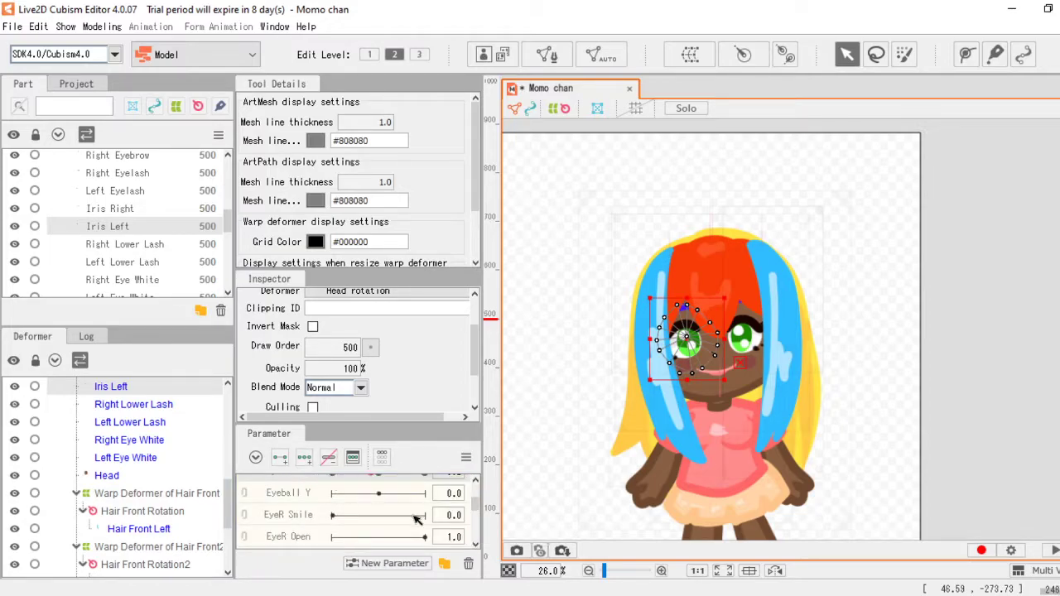
{"action": "scroll", "coordinate": [398, 530], "scroll_direction": "up", "scroll_amount": 2}
{"action": "left_click", "coordinate": [379, 540]}
{"action": "scroll", "coordinate": [800, 401], "scroll_direction": "up", "scroll_amount": 2}
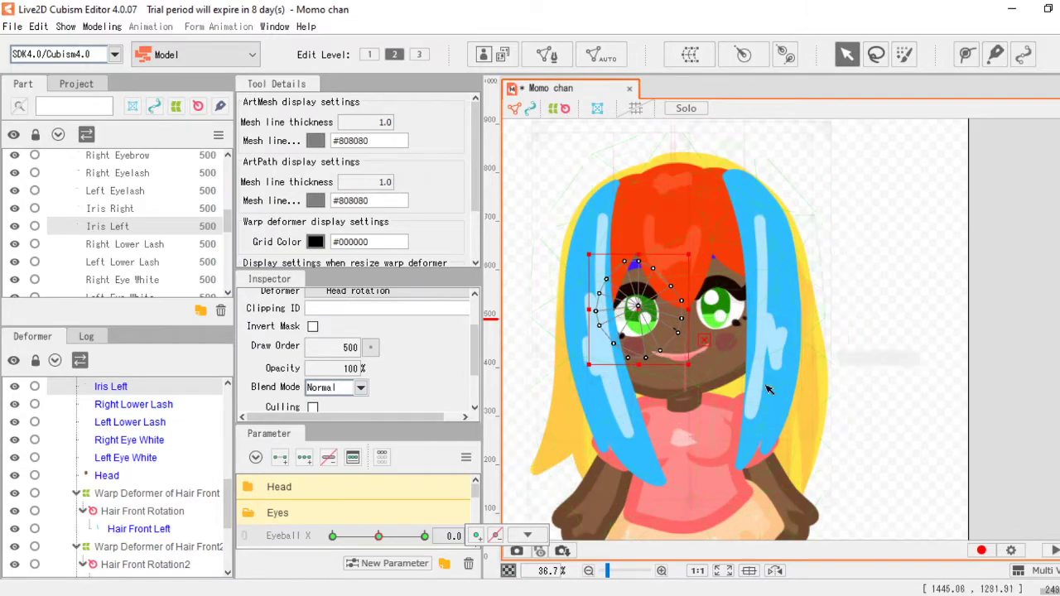
{"action": "left_click", "coordinate": [333, 536]}
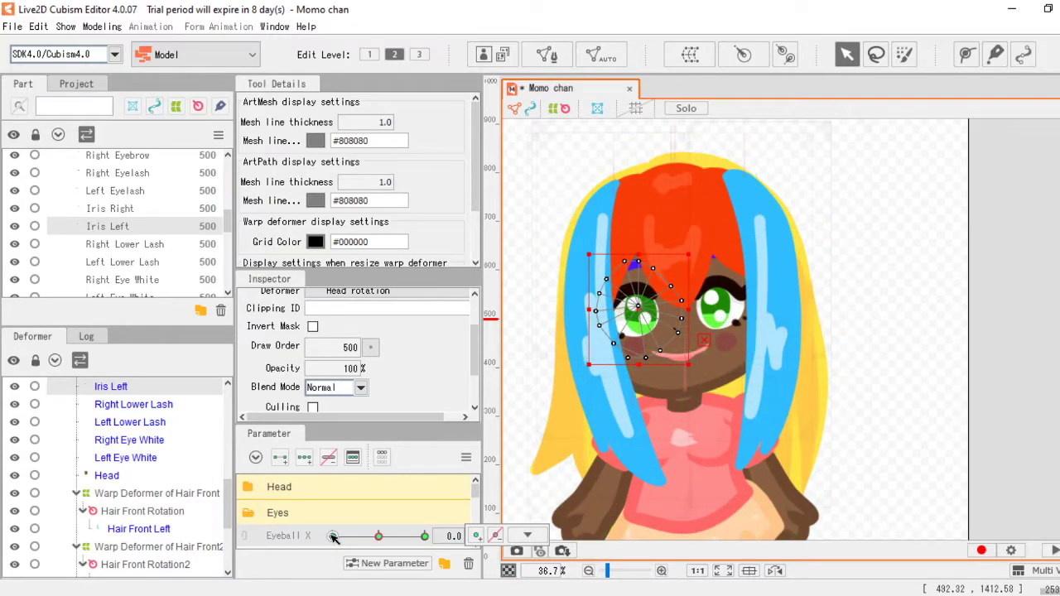
{"action": "scroll", "coordinate": [625, 352], "scroll_direction": "down", "scroll_amount": 2}
{"action": "left_click_drag", "start_coordinate": [611, 372], "coordinate": [523, 370]}
{"action": "scroll", "coordinate": [681, 381], "scroll_direction": "down", "scroll_amount": 2}
{"action": "scroll", "coordinate": [566, 346], "scroll_direction": "up", "scroll_amount": 3}
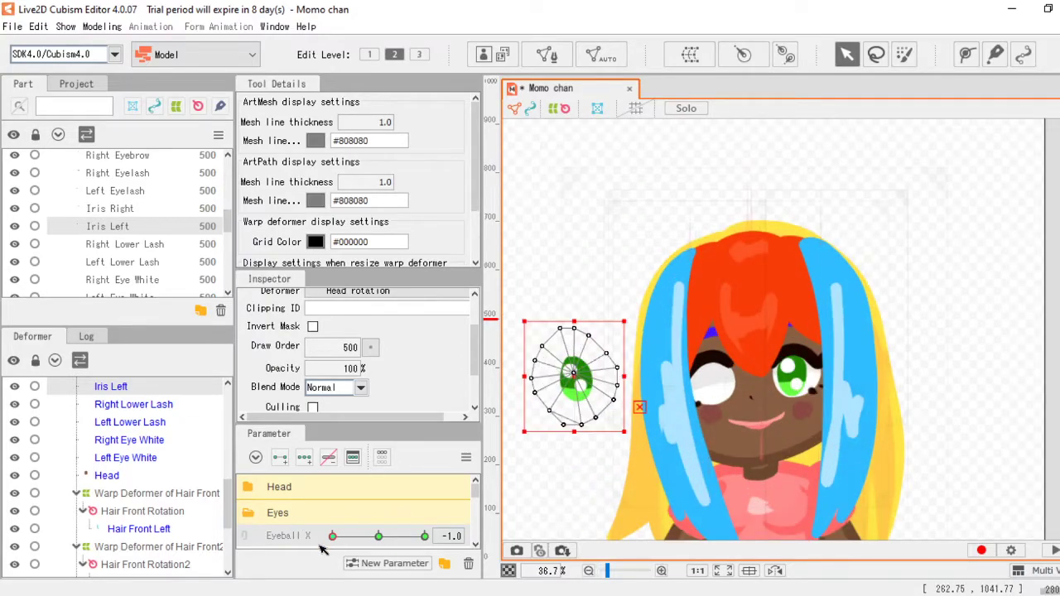
Step: Try an extra Eyeball X key at -0.5 with Iris Left shifted upward, and preview the path between the keys
{"action": "left_click_drag", "start_coordinate": [333, 538], "coordinate": [327, 516]}
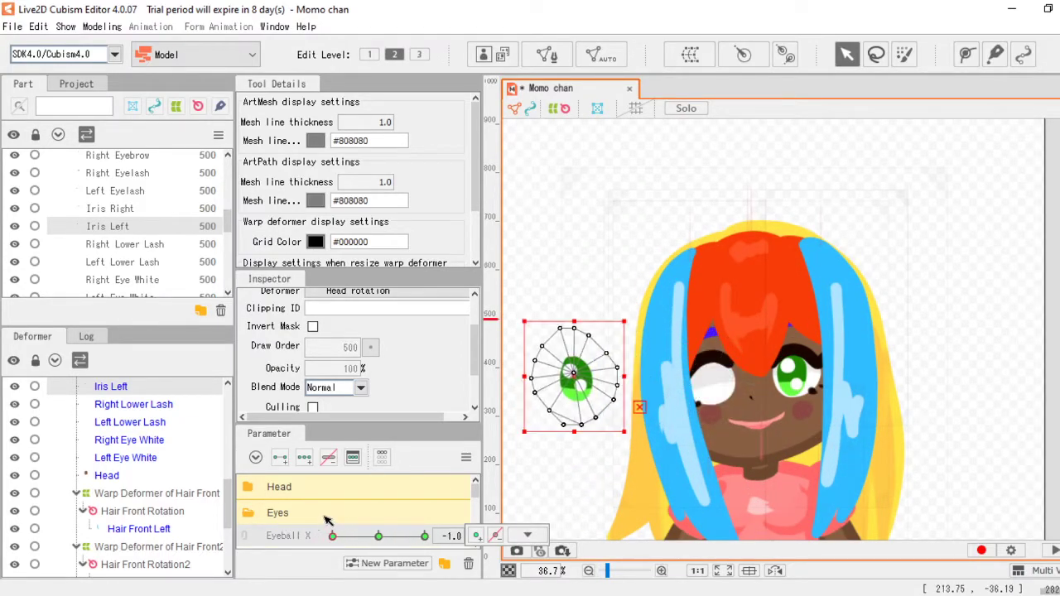
{"action": "left_click", "coordinate": [356, 538]}
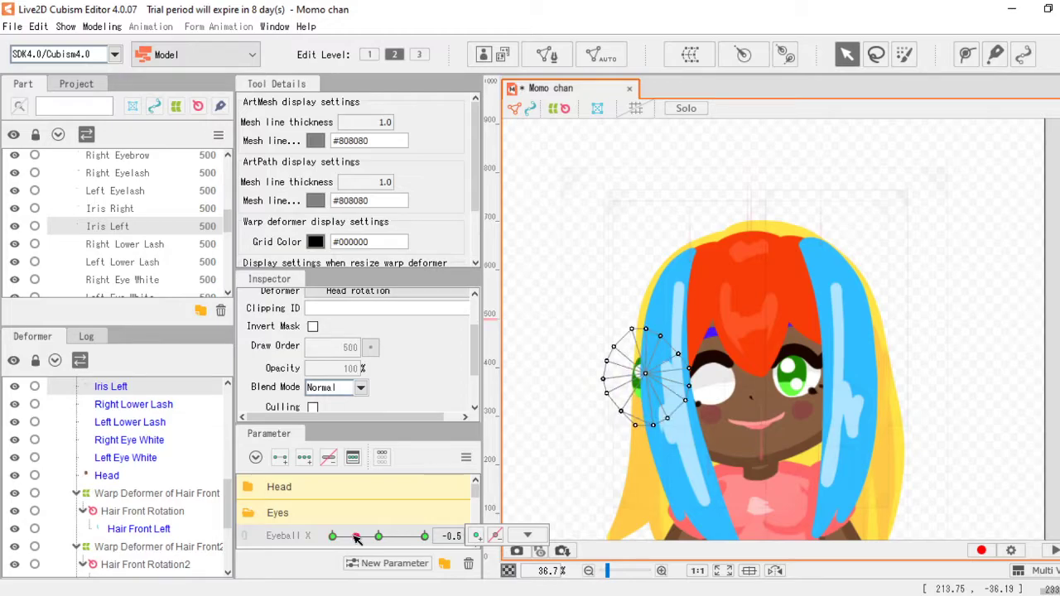
{"action": "left_click_drag", "start_coordinate": [358, 539], "coordinate": [354, 540]}
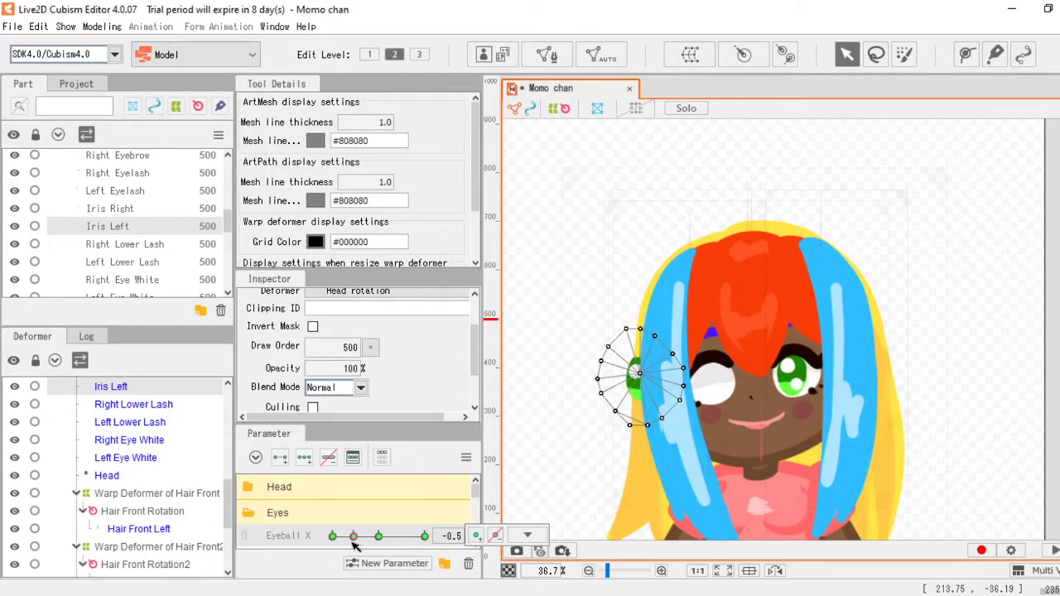
{"action": "mouse_move", "coordinate": [355, 538]}
{"action": "left_mouse_down"}
{"action": "mouse_move", "coordinate": [316, 531]}
{"action": "mouse_move", "coordinate": [355, 538]}
{"action": "left_mouse_up"}
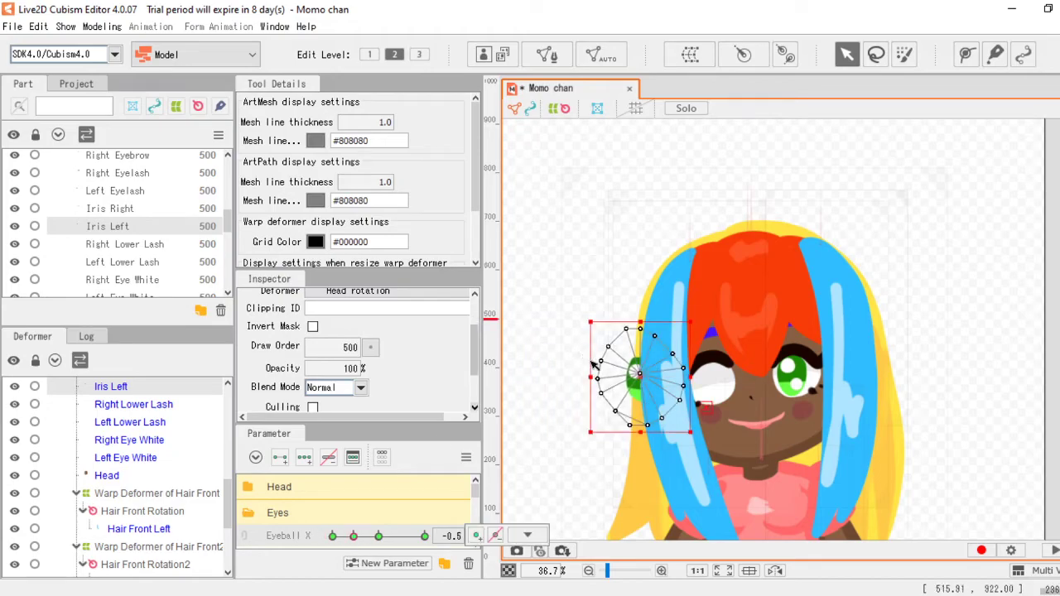
{"action": "left_click_drag", "start_coordinate": [635, 379], "coordinate": [618, 239]}
{"action": "mouse_move", "coordinate": [354, 536]}
{"action": "left_mouse_down"}
{"action": "mouse_move", "coordinate": [375, 534]}
{"action": "mouse_move", "coordinate": [325, 545]}
{"action": "mouse_move", "coordinate": [390, 538]}
{"action": "mouse_move", "coordinate": [355, 540]}
{"action": "mouse_move", "coordinate": [373, 540]}
{"action": "left_mouse_up"}
{"action": "mouse_move", "coordinate": [333, 536]}
{"action": "left_mouse_down"}
{"action": "mouse_move", "coordinate": [383, 536]}
{"action": "mouse_move", "coordinate": [332, 536]}
{"action": "left_mouse_up"}
{"action": "left_click", "coordinate": [377, 536]}
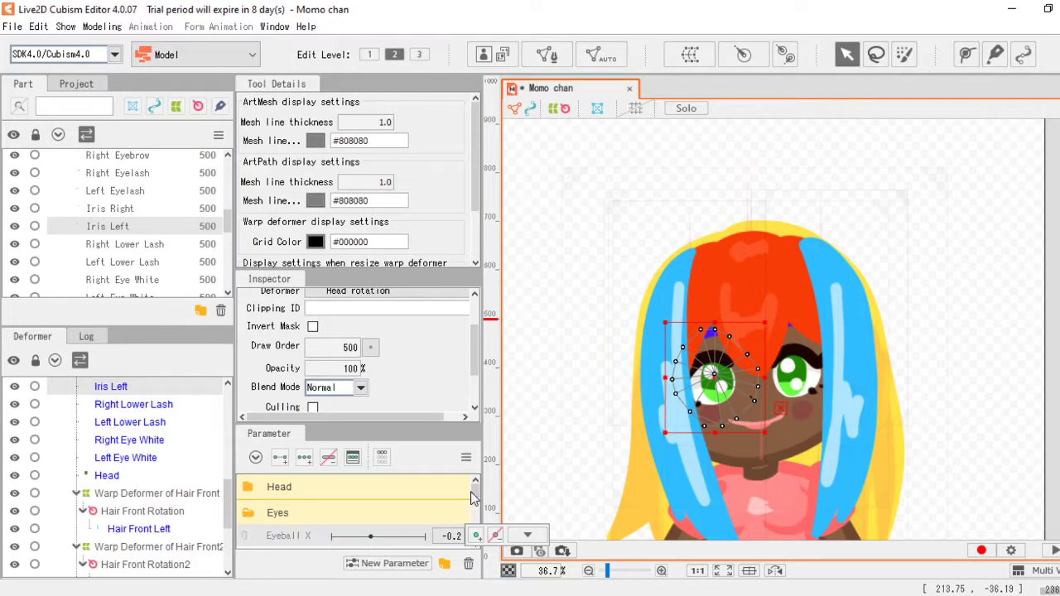
Step: Delete the EyeR Smile and EyeL Smile parameters from the Eyes group
{"action": "scroll", "coordinate": [472, 499], "scroll_direction": "down", "scroll_amount": 2}
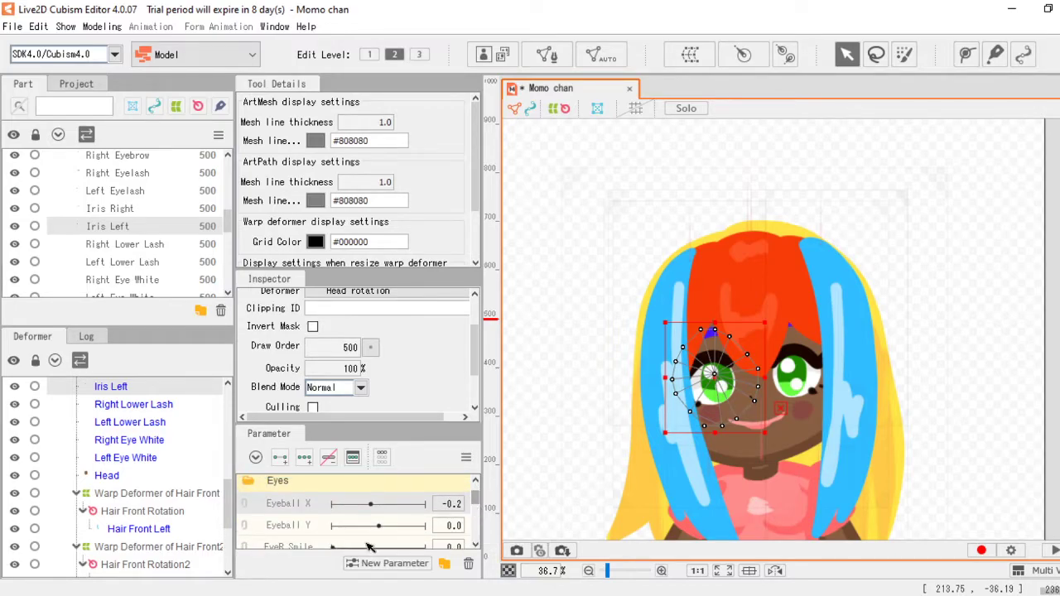
{"action": "left_click", "coordinate": [476, 545]}
{"action": "scroll", "coordinate": [317, 529], "scroll_direction": "down", "scroll_amount": 3}
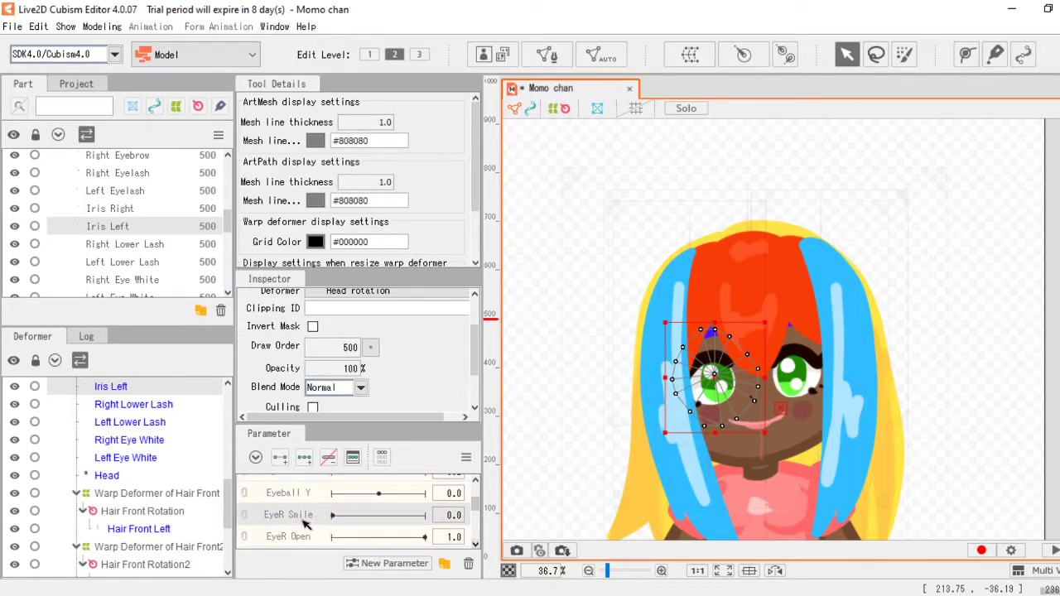
{"action": "left_click", "coordinate": [477, 544]}
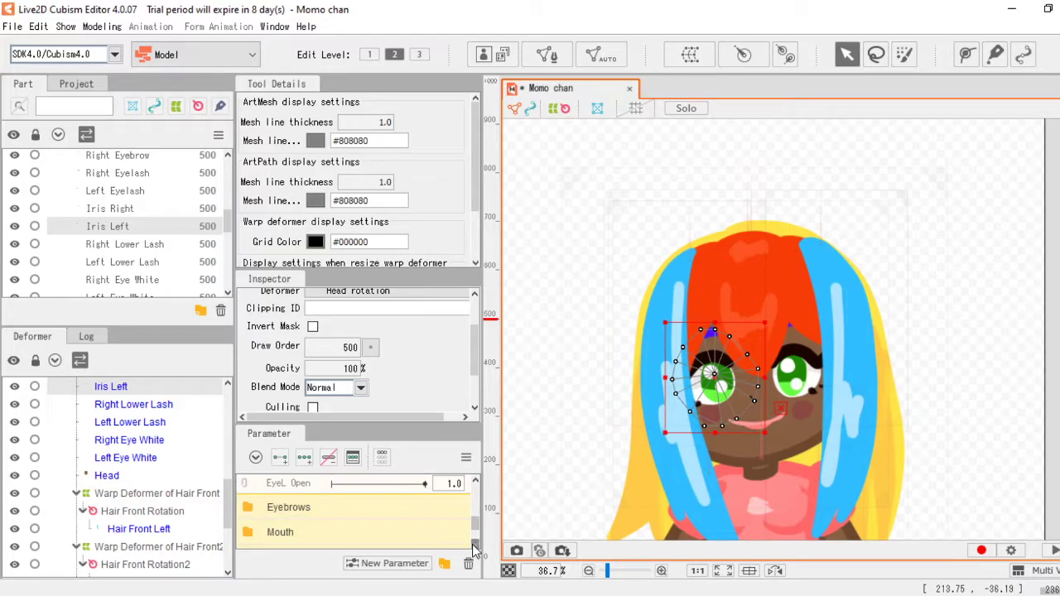
{"action": "left_click", "coordinate": [477, 484]}
{"action": "left_click", "coordinate": [476, 484]}
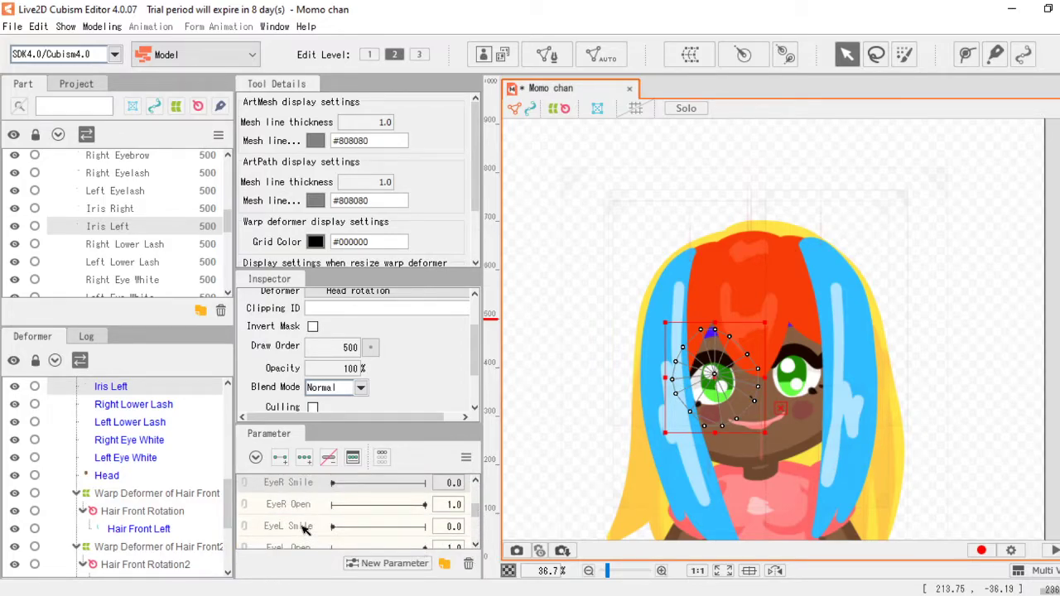
{"action": "left_click", "coordinate": [468, 572]}
{"action": "left_click", "coordinate": [507, 325]}
{"action": "scroll", "coordinate": [338, 526], "scroll_direction": "up", "scroll_amount": 1}
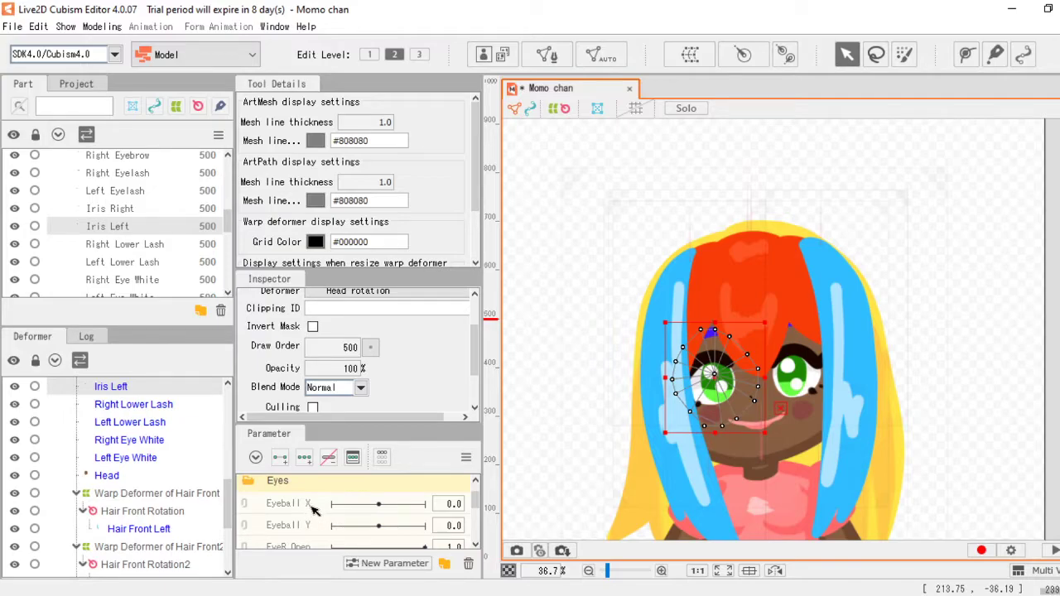
{"action": "scroll", "coordinate": [314, 510], "scroll_direction": "down", "scroll_amount": 1}
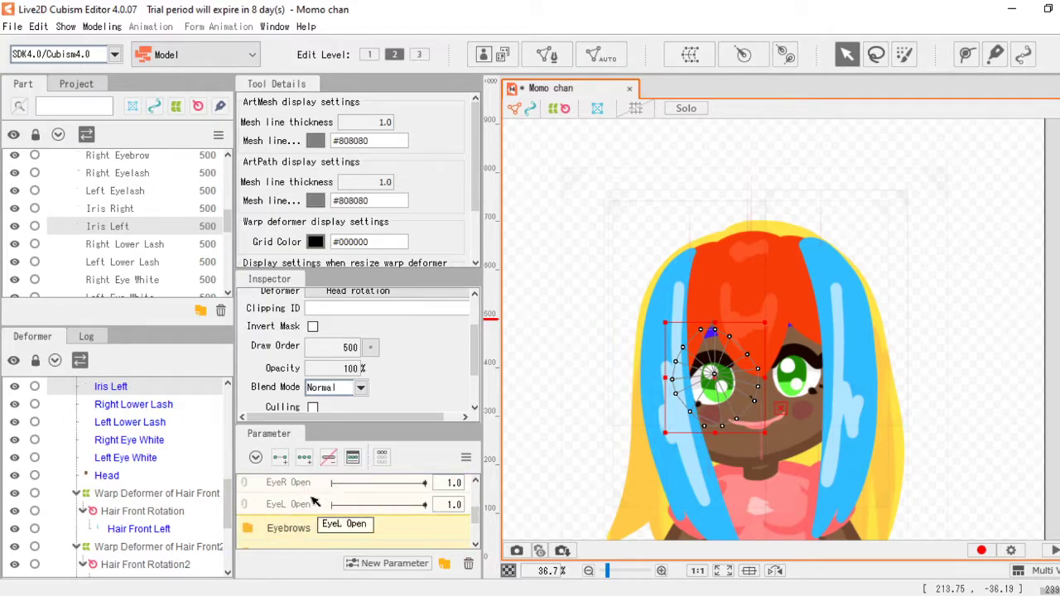
{"action": "scroll", "coordinate": [332, 509], "scroll_direction": "up", "scroll_amount": 1}
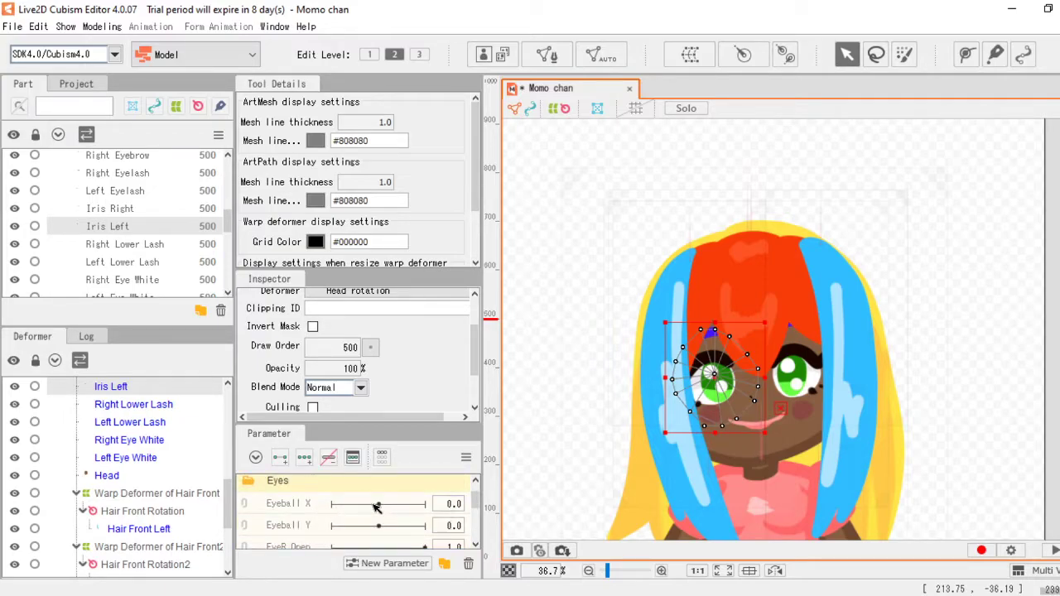
Step: Add three Eyeball X keys to Iris Right and Iris Left together
{"action": "left_click_drag", "start_coordinate": [377, 507], "coordinate": [373, 506]}
{"action": "scroll", "coordinate": [684, 372], "scroll_direction": "up", "scroll_amount": 4}
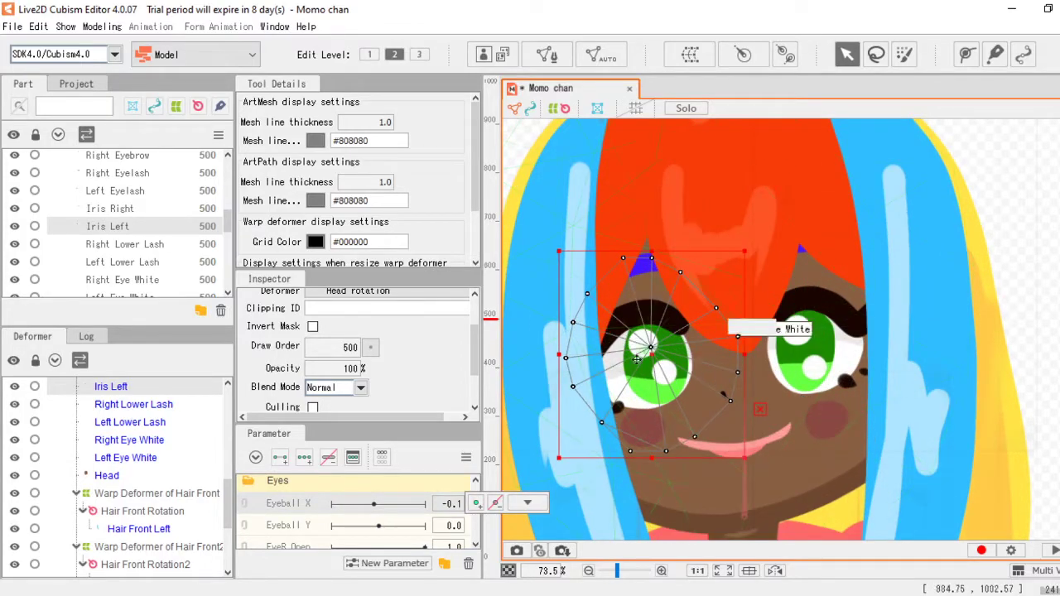
{"action": "left_click", "coordinate": [134, 214], "text": "ctrl"}
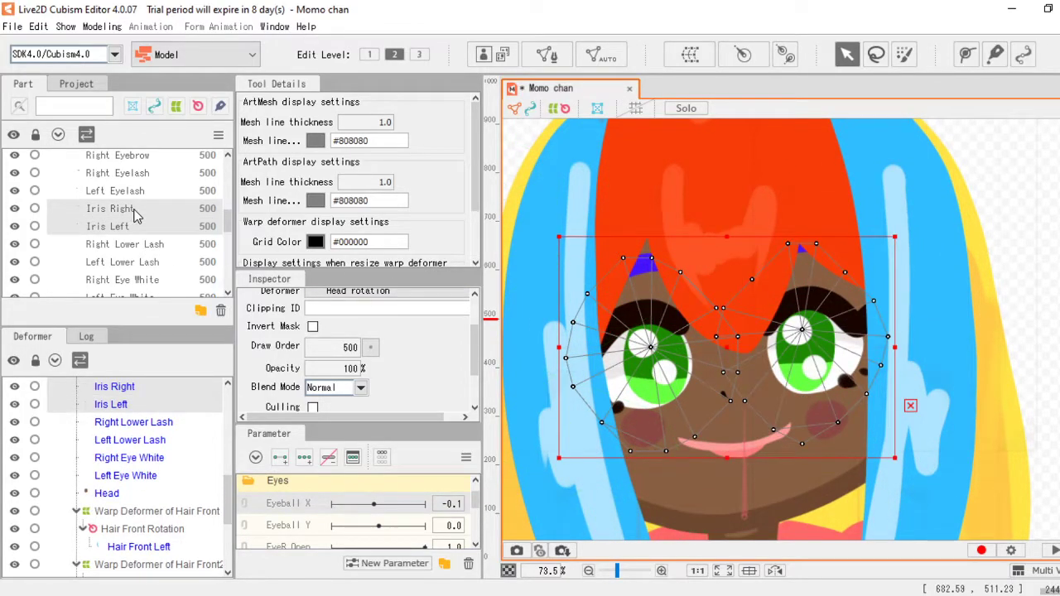
{"action": "scroll", "coordinate": [808, 424], "scroll_direction": "up", "scroll_amount": 2}
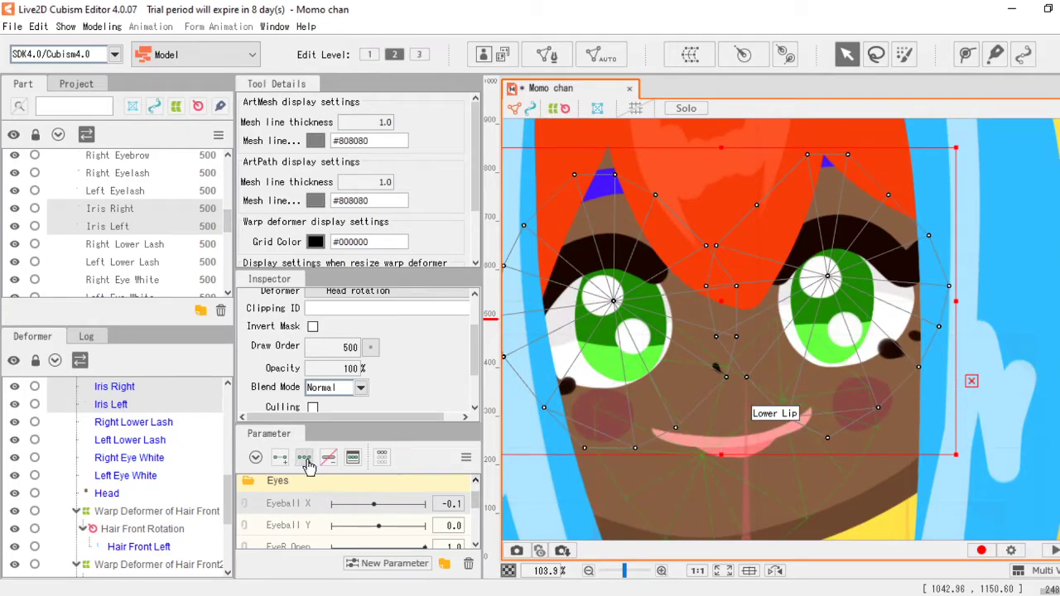
{"action": "left_click", "coordinate": [304, 462]}
Step: At Eyeball X -1.0, shift Iris Right and Iris Left individually toward the left edge of their eye whites
{"action": "left_click", "coordinate": [333, 506]}
{"action": "scroll", "coordinate": [763, 425], "scroll_direction": "down", "scroll_amount": 4}
{"action": "scroll", "coordinate": [763, 406], "scroll_direction": "up", "scroll_amount": 4}
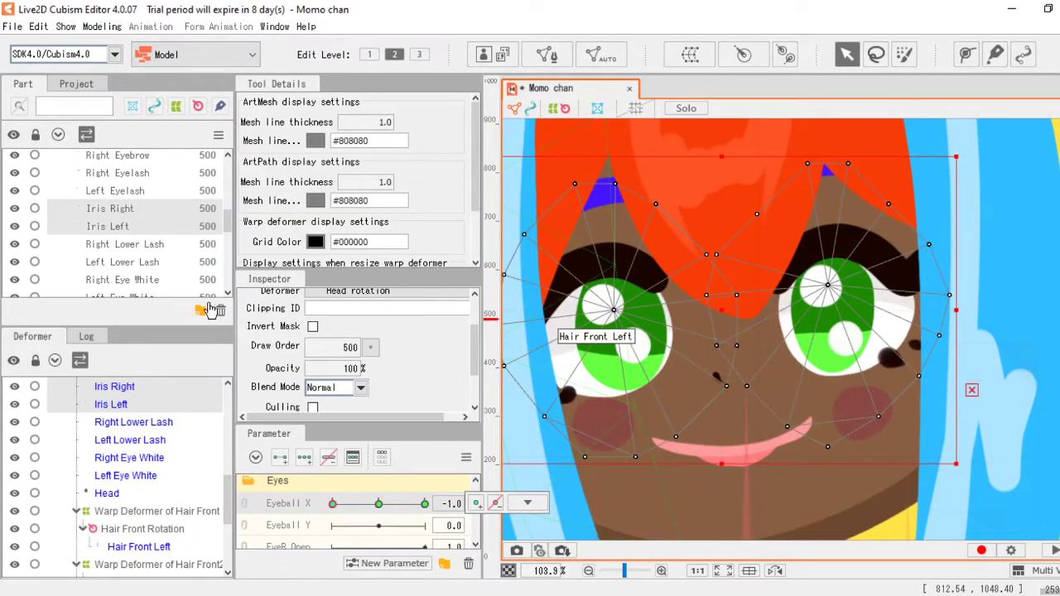
{"action": "left_click", "coordinate": [152, 214]}
{"action": "scroll", "coordinate": [862, 332], "scroll_direction": "down", "scroll_amount": 2}
{"action": "scroll", "coordinate": [866, 329], "scroll_direction": "up", "scroll_amount": 2}
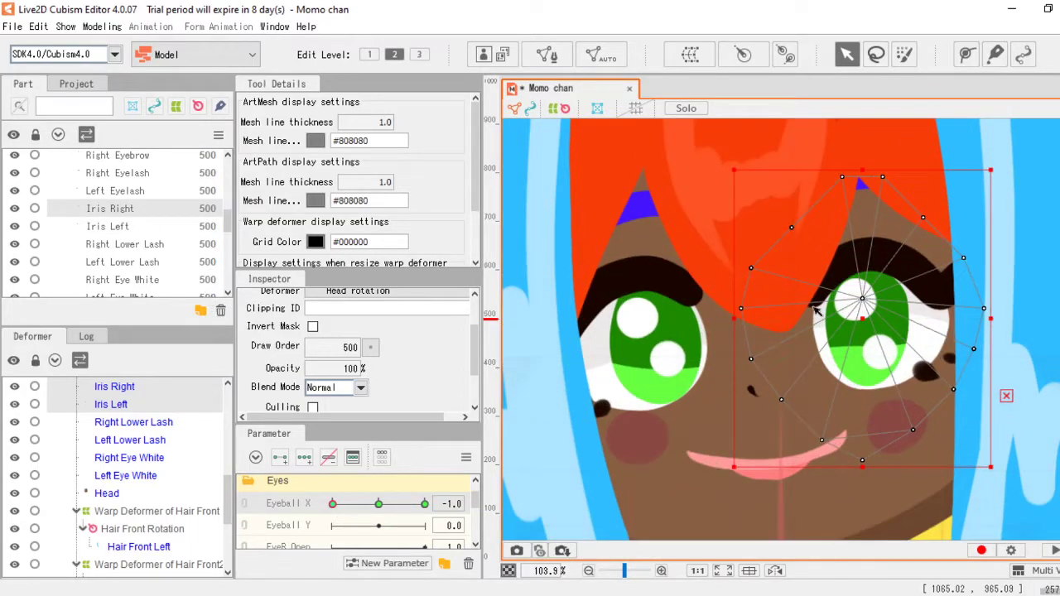
{"action": "left_click_drag", "start_coordinate": [860, 323], "coordinate": [849, 321]}
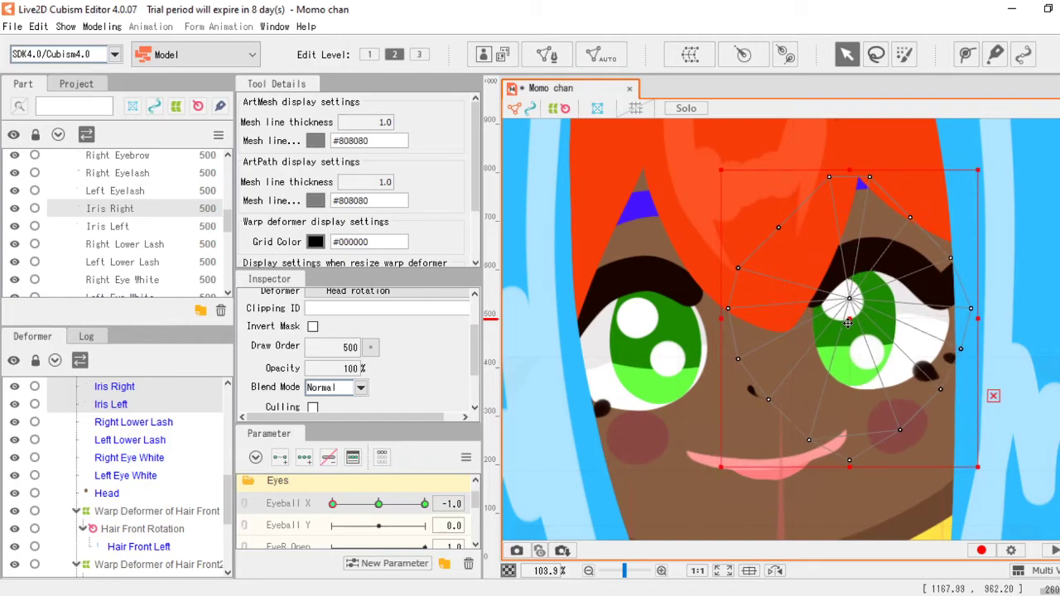
{"action": "left_click", "coordinate": [137, 231]}
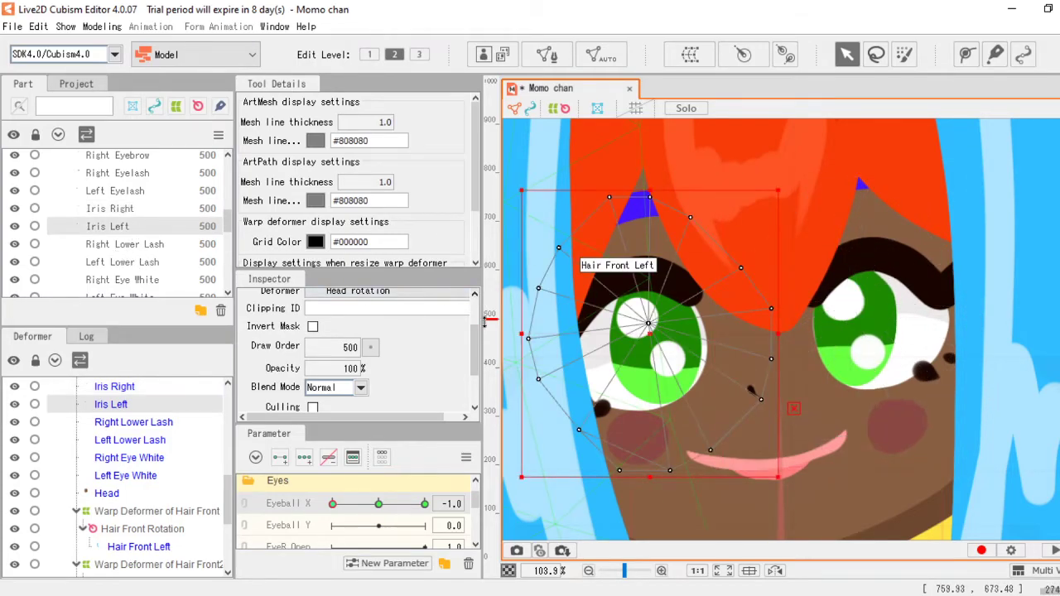
{"action": "left_click_drag", "start_coordinate": [644, 338], "coordinate": [608, 341]}
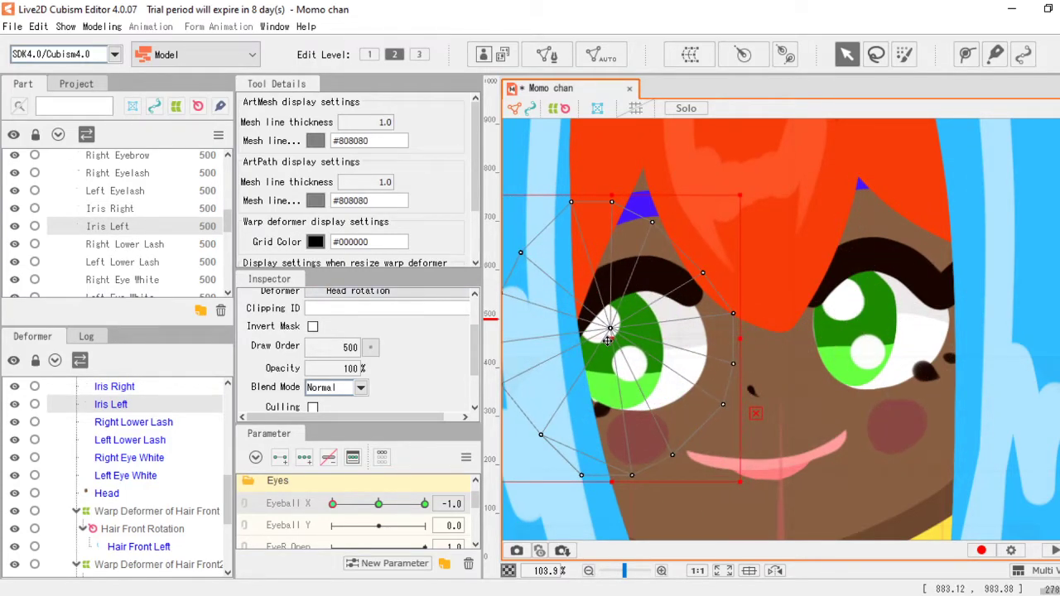
Step: At Eyeball X 1.0, shift Iris Left and Iris Right individually toward the right side of their eye whites
{"action": "left_click_drag", "start_coordinate": [342, 507], "coordinate": [486, 502]}
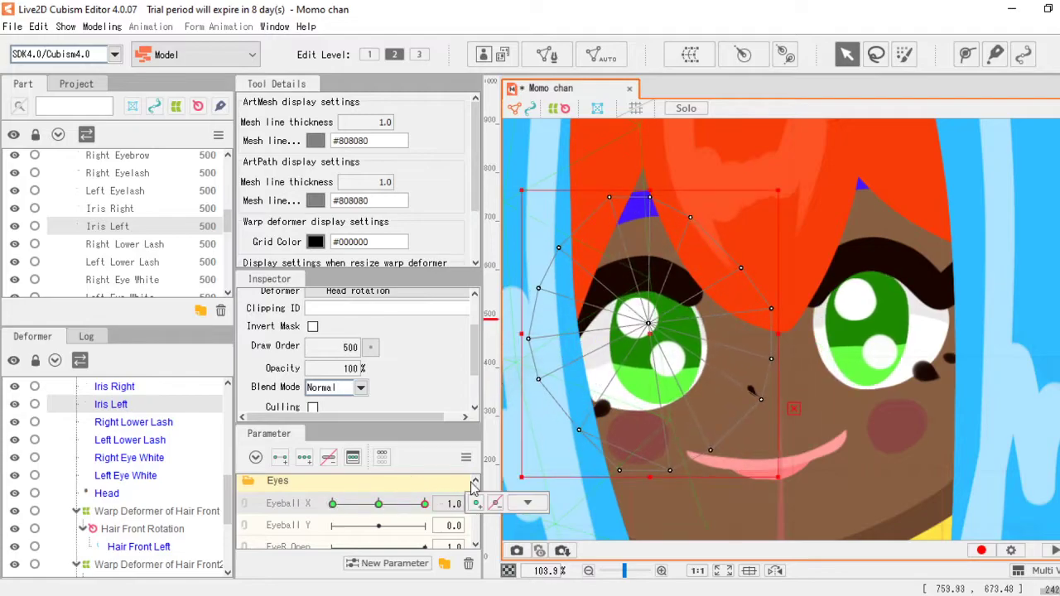
{"action": "left_click_drag", "start_coordinate": [664, 342], "coordinate": [662, 345]}
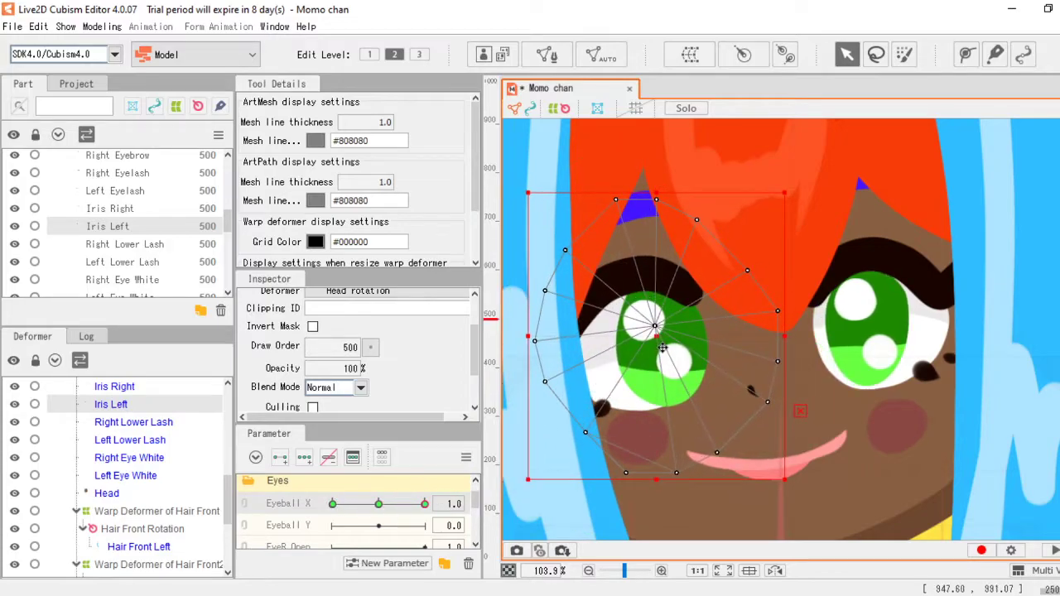
{"action": "left_click", "coordinate": [111, 208]}
{"action": "left_click_drag", "start_coordinate": [878, 328], "coordinate": [910, 329]}
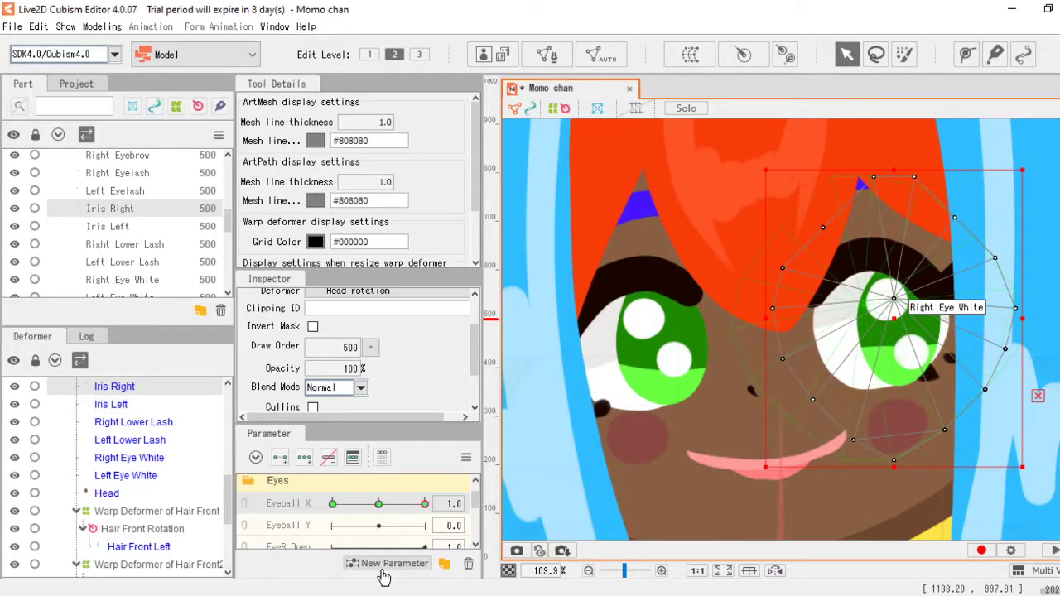
Step: With Eyeball X at 0.0, add three Eyeball Y keys to both irises and move them up at Eyeball Y -1.0
{"action": "left_click_drag", "start_coordinate": [459, 526], "coordinate": [378, 505]}
{"action": "left_click", "coordinate": [375, 531]}
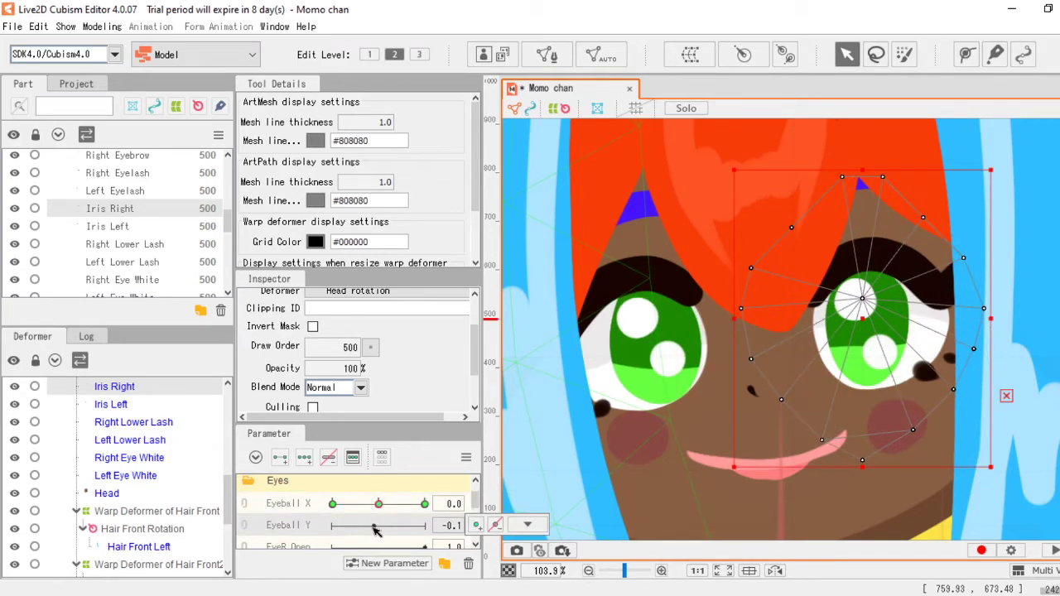
{"action": "left_click", "coordinate": [150, 227], "text": "ctrl"}
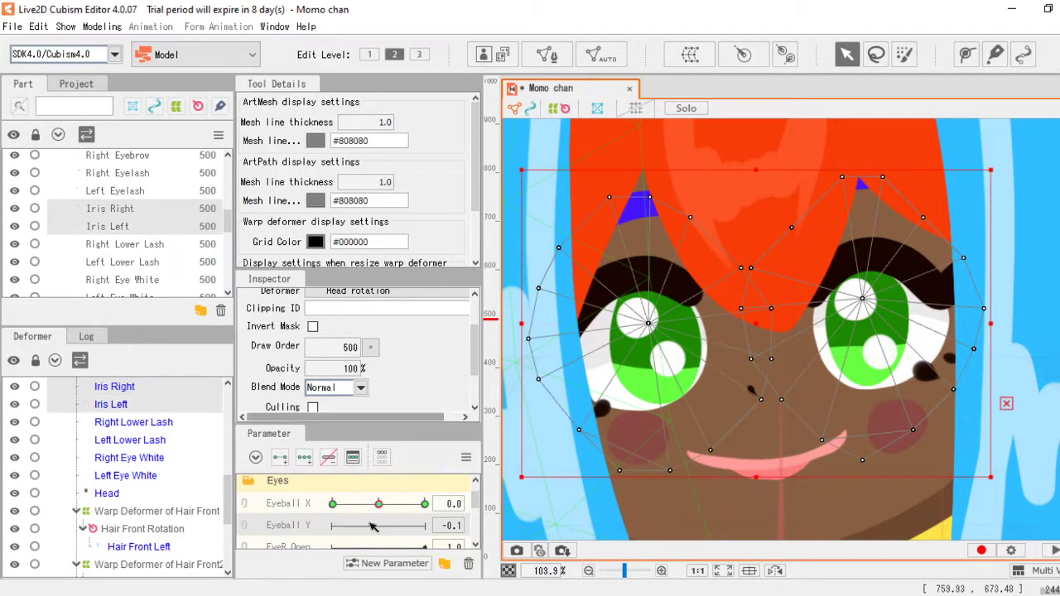
{"action": "scroll", "coordinate": [710, 435], "scroll_direction": "down", "scroll_amount": 3}
{"action": "left_click", "coordinate": [333, 525]}
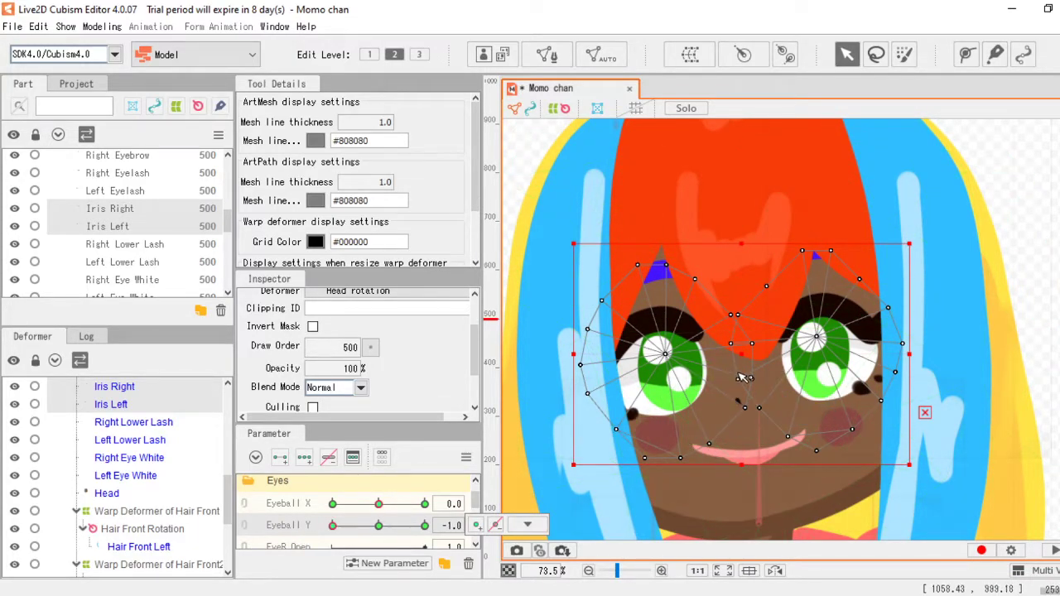
{"action": "left_click_drag", "start_coordinate": [748, 364], "coordinate": [745, 351]}
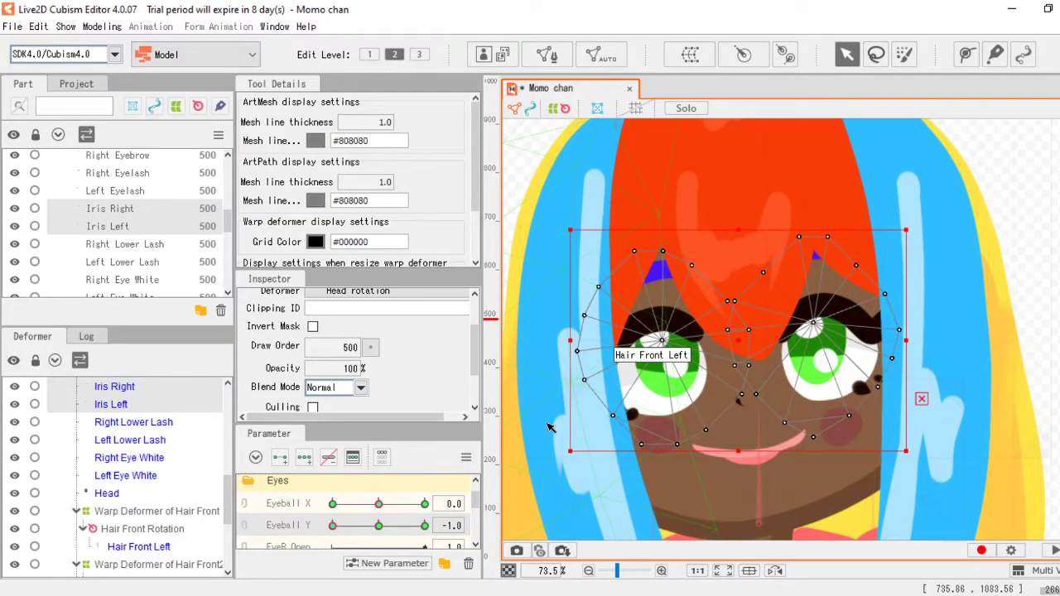
Step: At Eyeball Y 1.0, squash both irises vertically from their upper edge and place them slightly lower in the eyes
{"action": "left_click", "coordinate": [424, 525]}
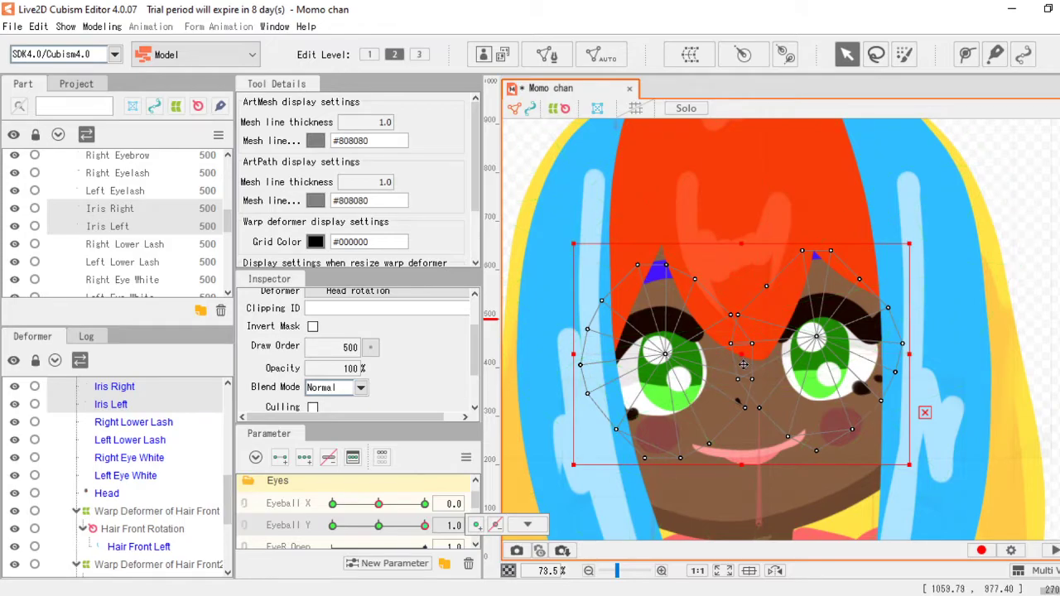
{"action": "left_click_drag", "start_coordinate": [735, 357], "coordinate": [740, 378]}
{"action": "key", "text": "ctrl+z"}
{"action": "left_click_drag", "start_coordinate": [744, 239], "coordinate": [756, 292]}
{"action": "left_click_drag", "start_coordinate": [741, 382], "coordinate": [742, 370]}
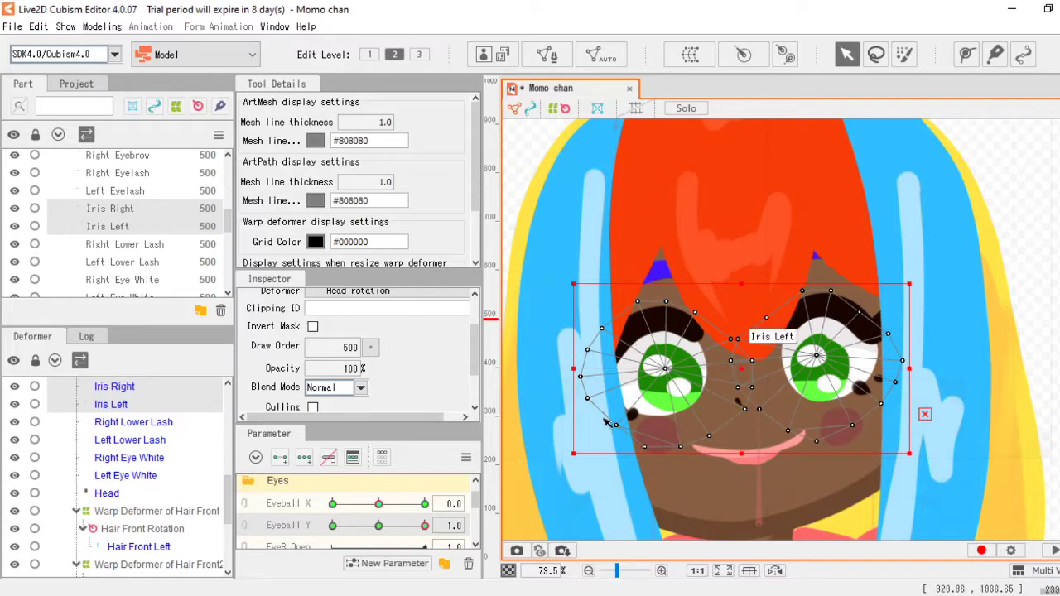
Step: Return Eyeball Y to 0.0, combine Eyeball X and Eyeball Y into one linked grid, and test it around the centre
{"action": "left_click_drag", "start_coordinate": [424, 527], "coordinate": [379, 526]}
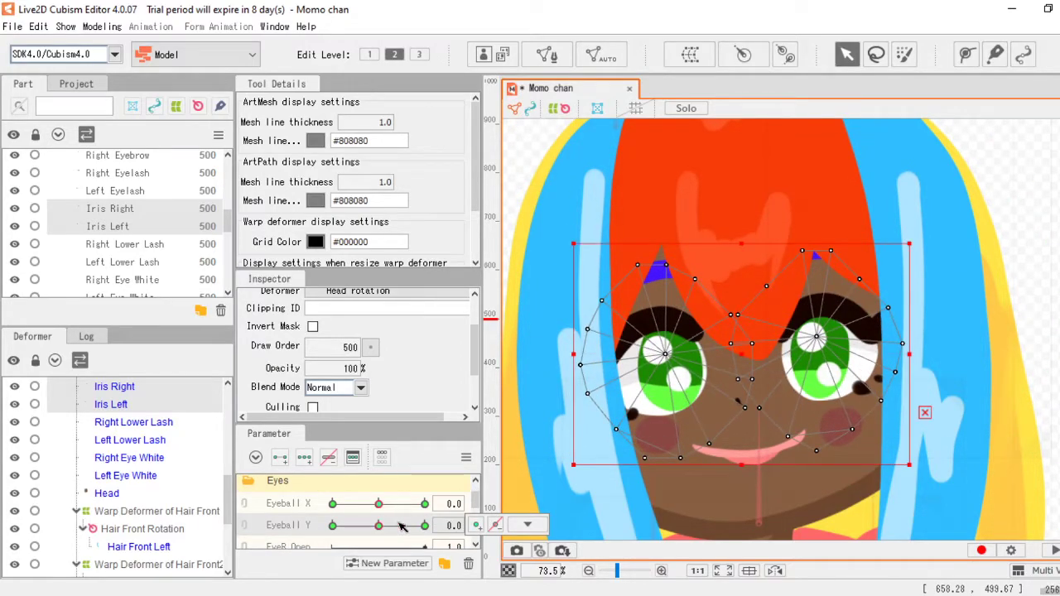
{"action": "left_click", "coordinate": [314, 510]}
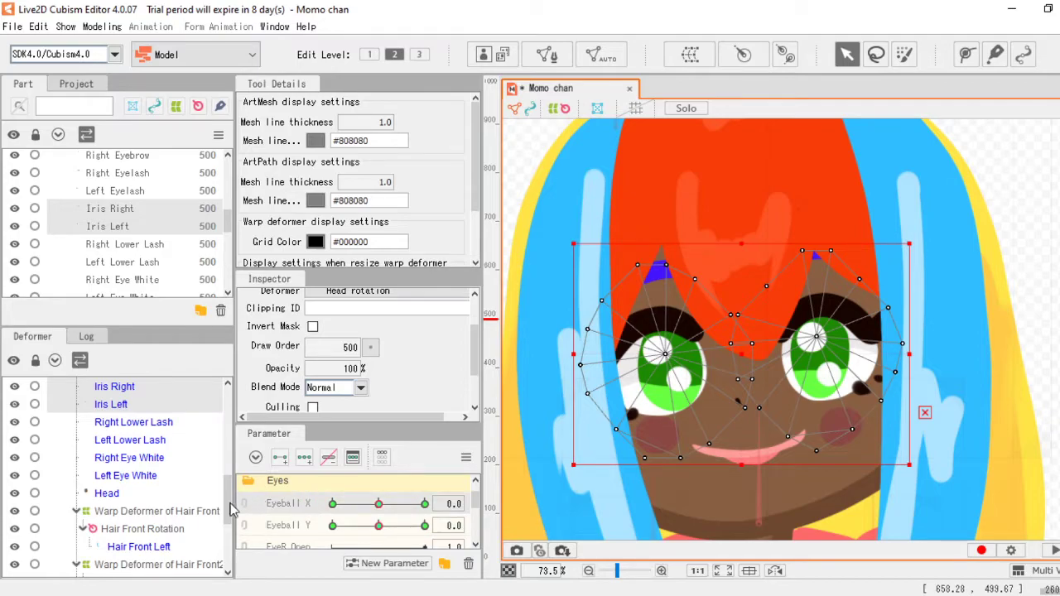
{"action": "left_click", "coordinate": [245, 507]}
{"action": "left_click", "coordinate": [417, 522]}
{"action": "left_click", "coordinate": [425, 528]}
{"action": "left_click_drag", "start_coordinate": [390, 529], "coordinate": [379, 527]}
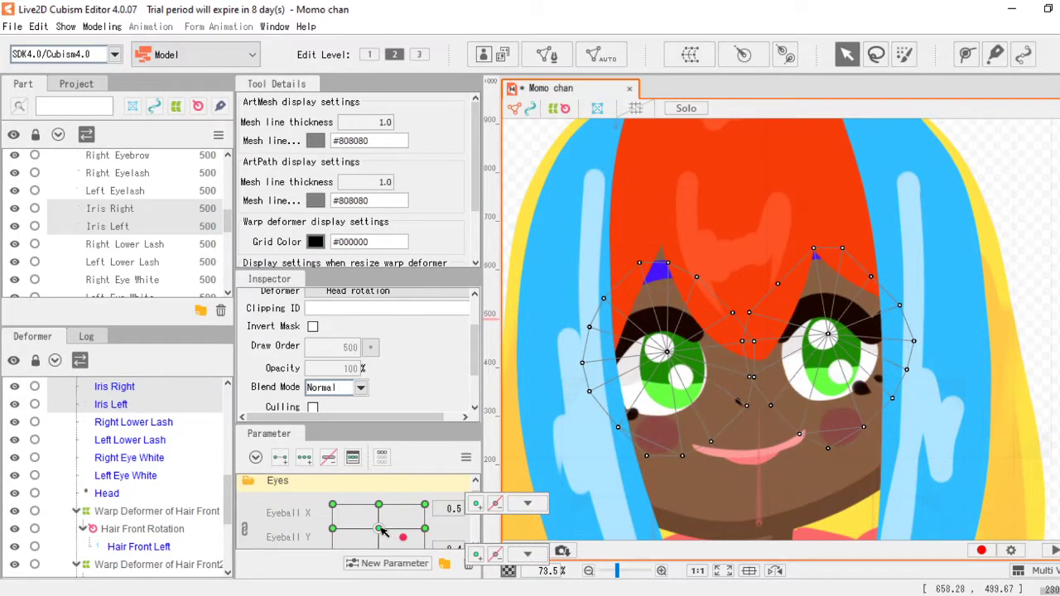
Step: Synthesize the four corner shapes of the selected irises for Eyeball X and Eyeball Y, with Selected object as the target
{"action": "left_click", "coordinate": [466, 457]}
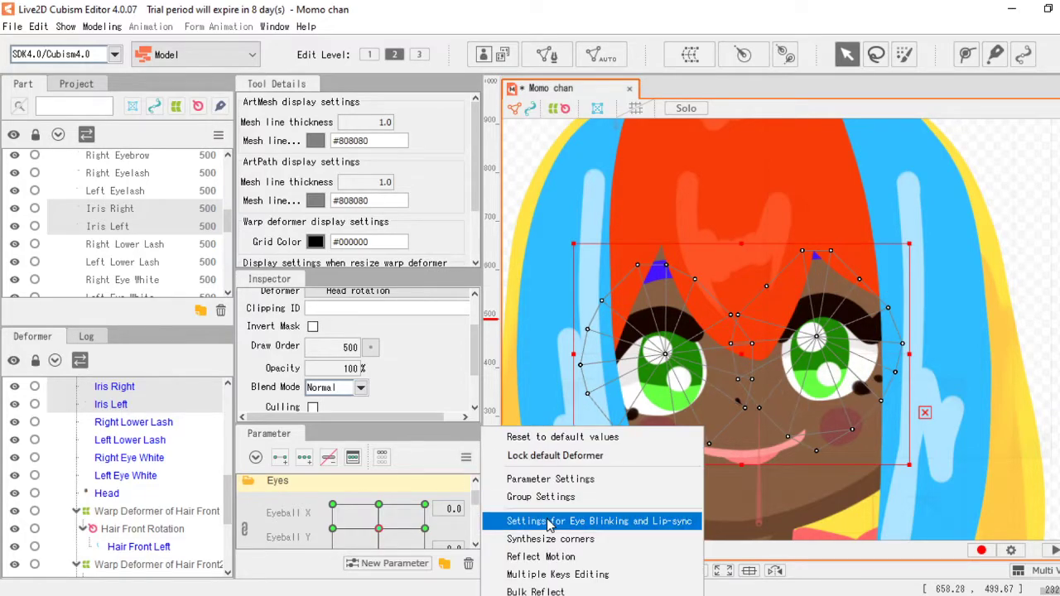
{"action": "left_click", "coordinate": [673, 539]}
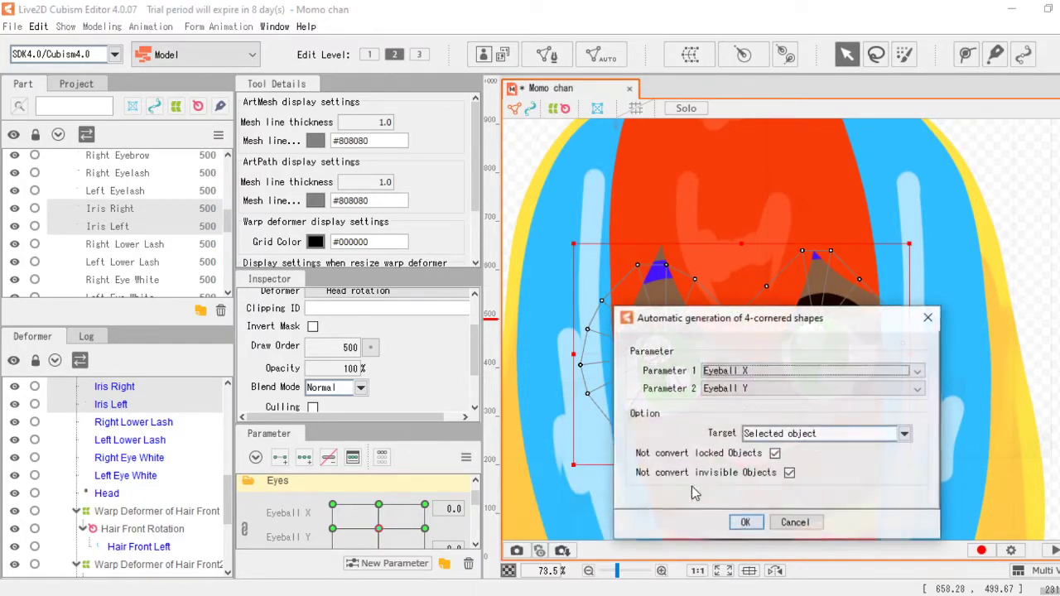
{"action": "left_click", "coordinate": [745, 523]}
Step: Add two EyeR Open keys to Right Eyelash, Iris Right, Right Lower Lash and Right Eye White together
{"action": "scroll", "coordinate": [331, 520], "scroll_direction": "down", "scroll_amount": 2}
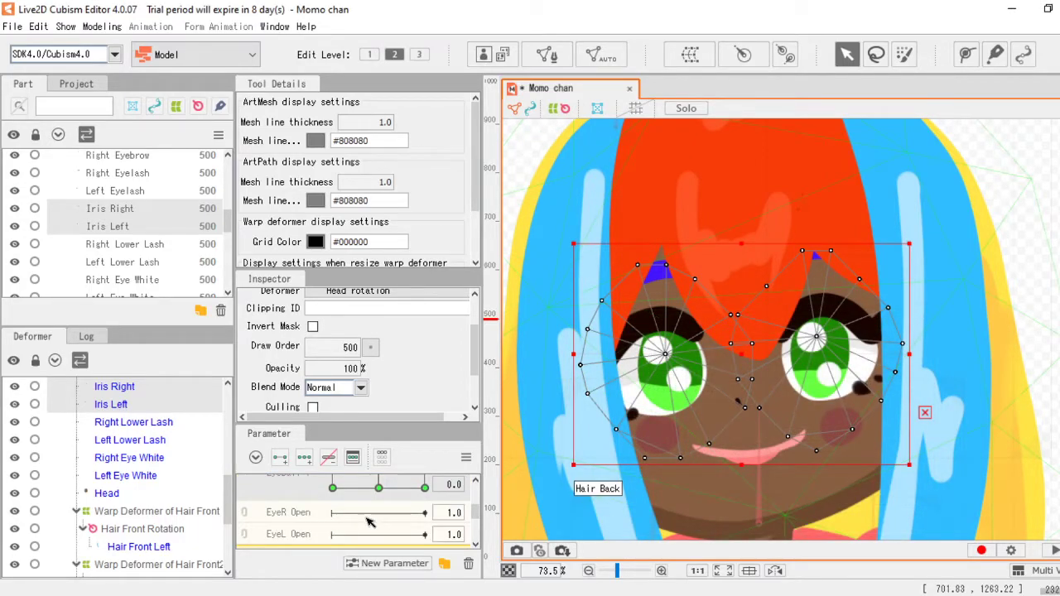
{"action": "left_click", "coordinate": [368, 517]}
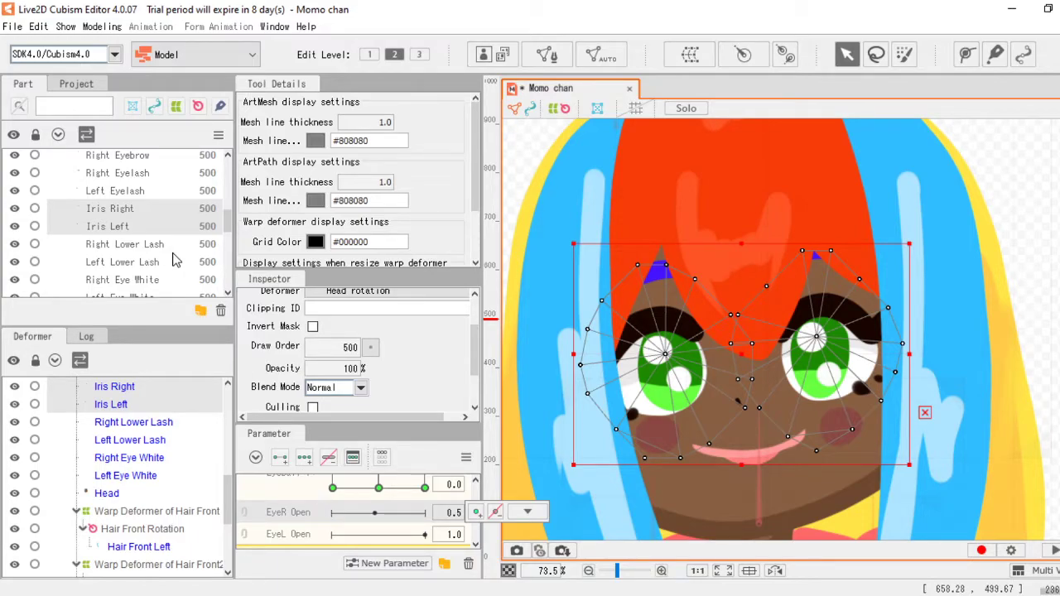
{"action": "scroll", "coordinate": [160, 232], "scroll_direction": "up", "scroll_amount": 1}
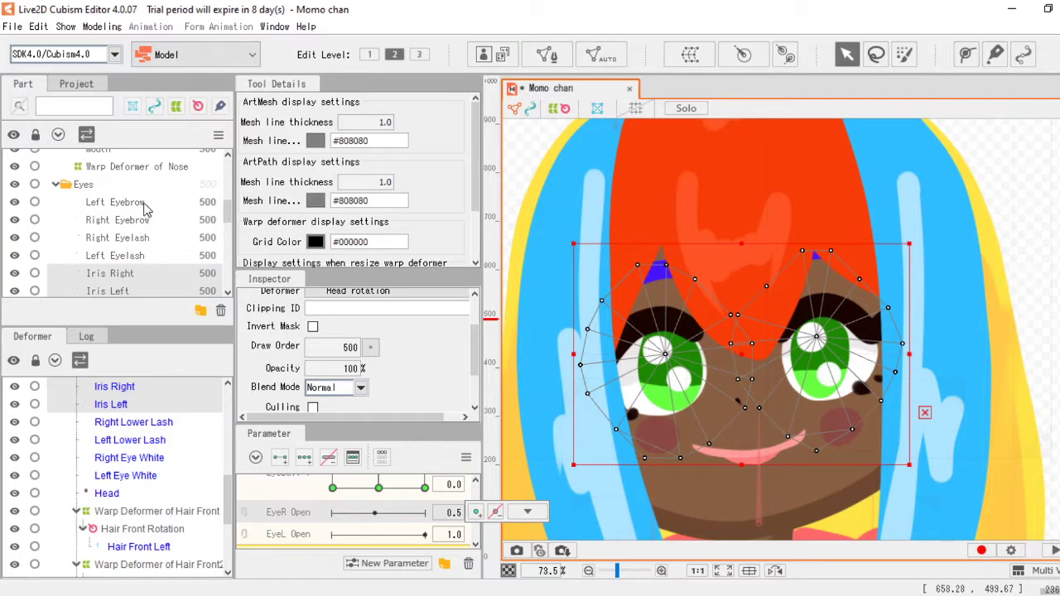
{"action": "left_click", "coordinate": [132, 239]}
{"action": "scroll", "coordinate": [162, 258], "scroll_direction": "down", "scroll_amount": 1}
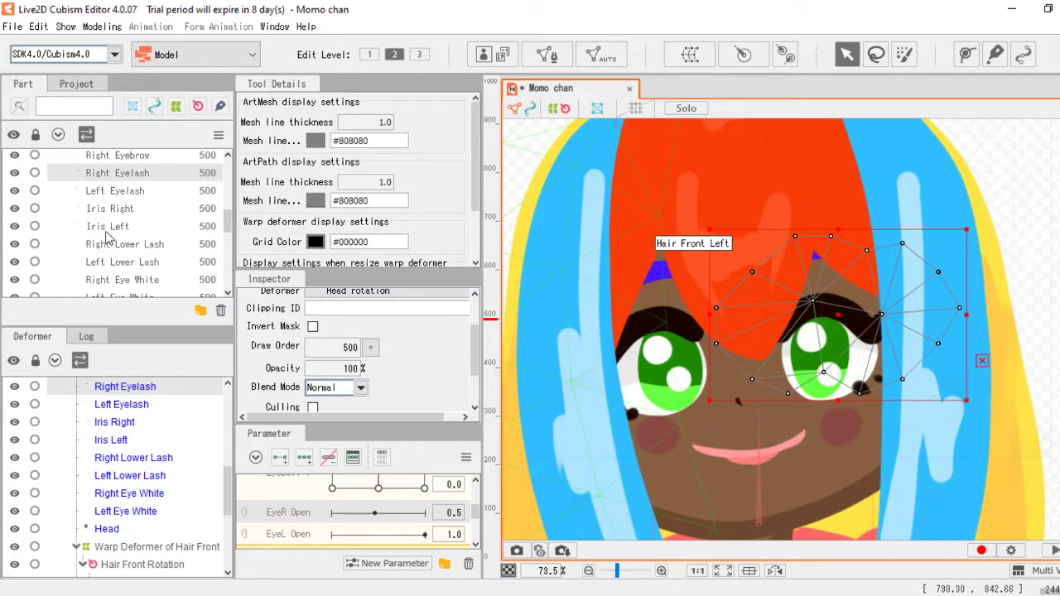
{"action": "left_click", "coordinate": [116, 208]}
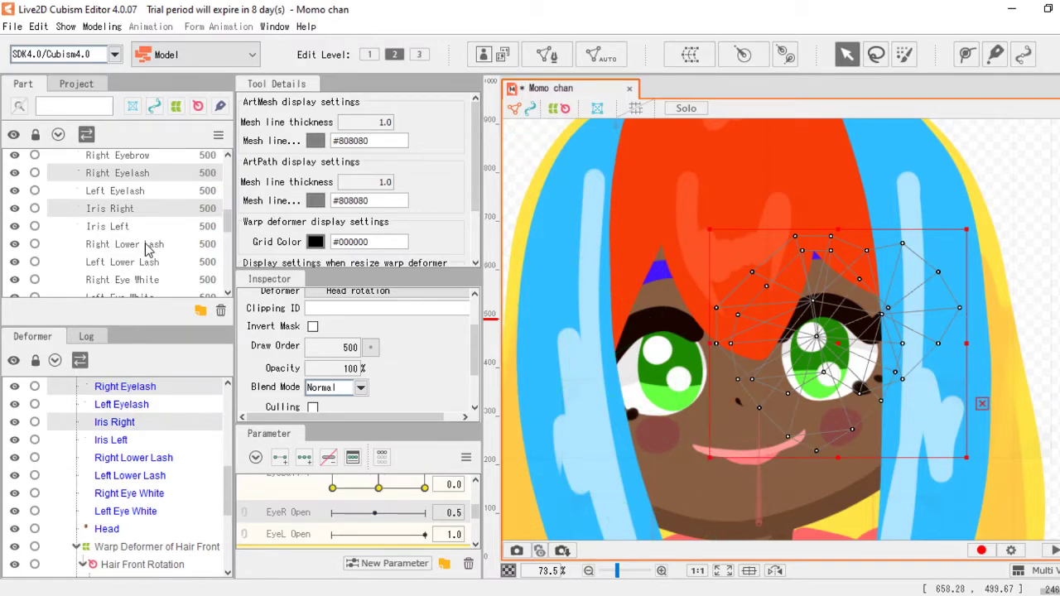
{"action": "left_click", "coordinate": [146, 245]}
{"action": "scroll", "coordinate": [146, 249], "scroll_direction": "down", "scroll_amount": 1}
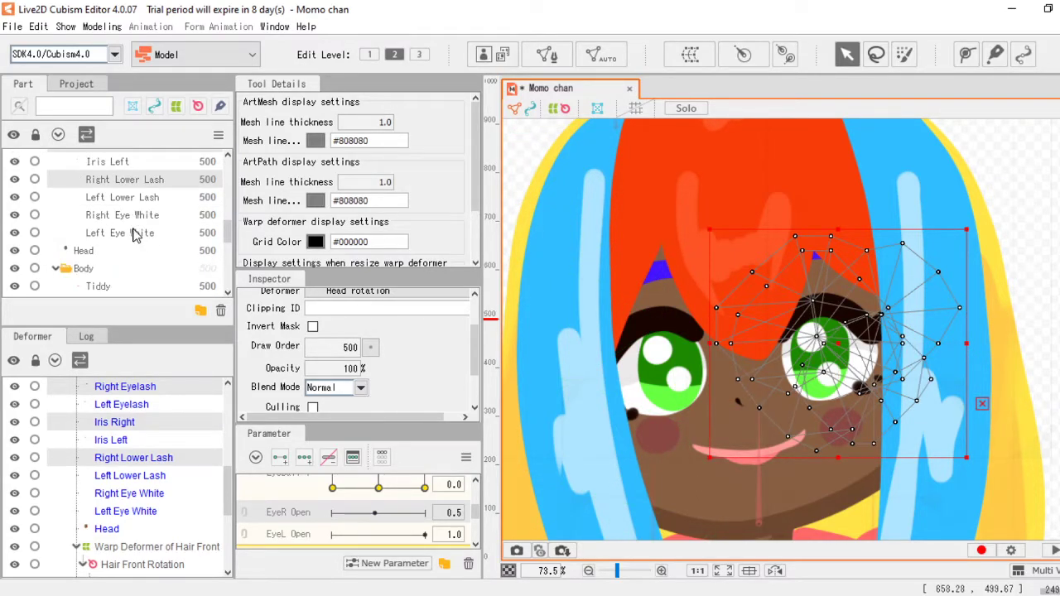
{"action": "left_click", "coordinate": [140, 217], "text": "ctrl"}
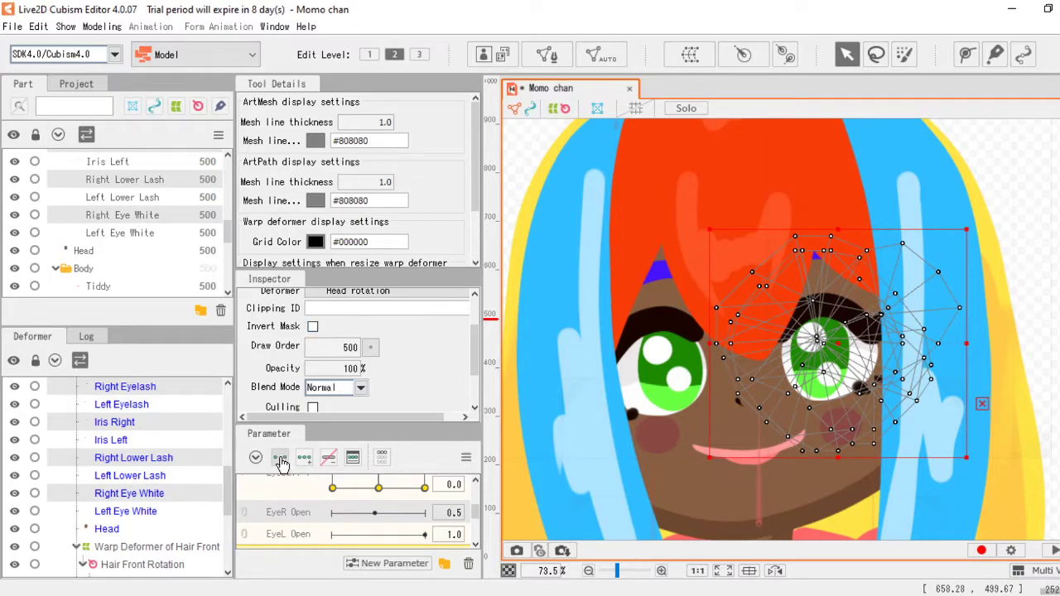
{"action": "left_click", "coordinate": [333, 514]}
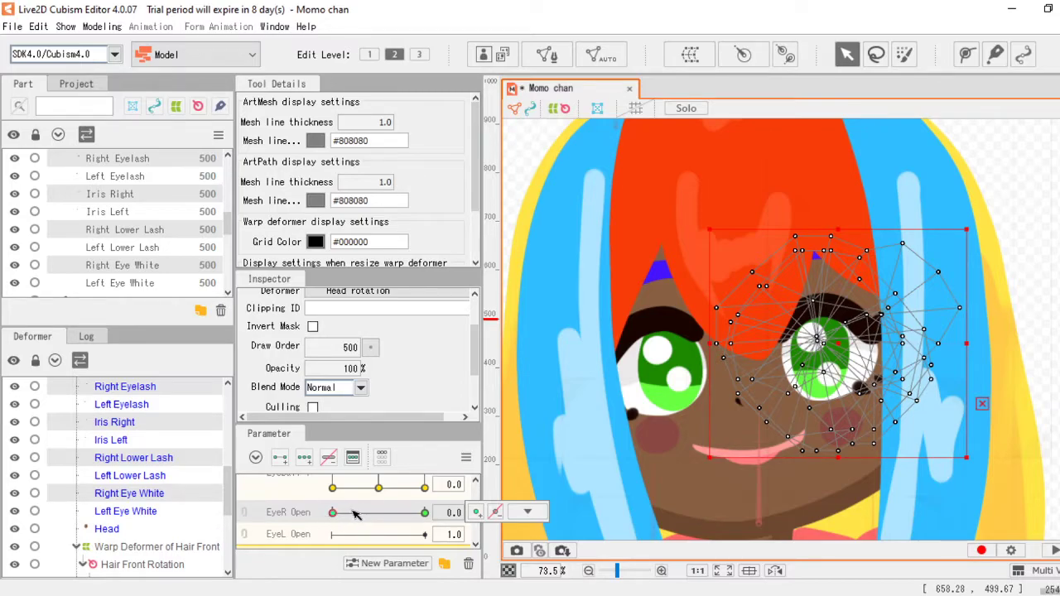
Step: At EyeR Open 0.0, lower Right Eyelash to the middle of the eye
{"action": "left_click_drag", "start_coordinate": [332, 514], "coordinate": [286, 515]}
{"action": "scroll", "coordinate": [891, 359], "scroll_direction": "up", "scroll_amount": 2}
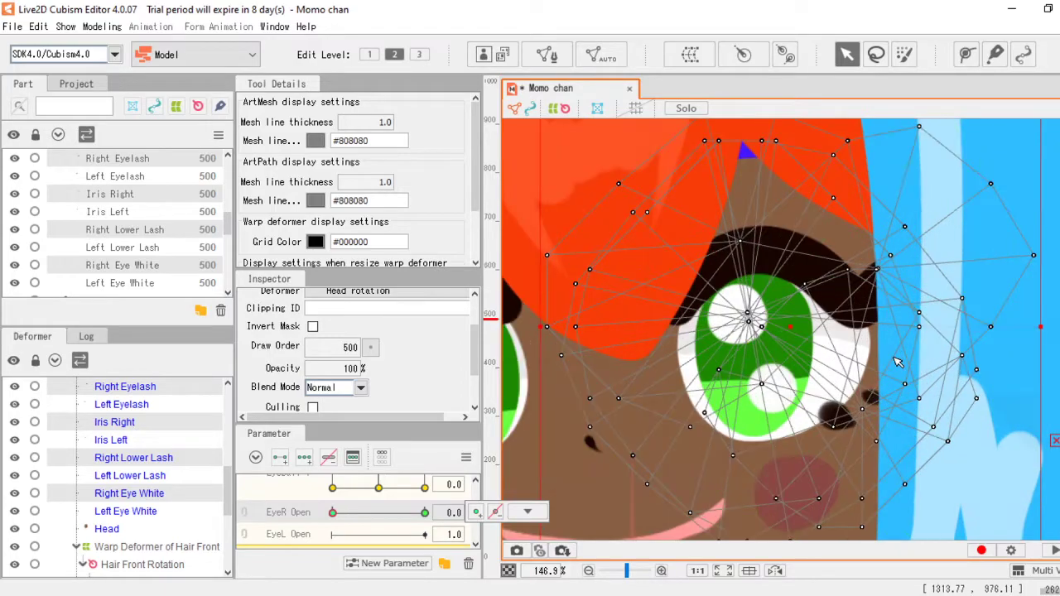
{"action": "left_click", "coordinate": [139, 160]}
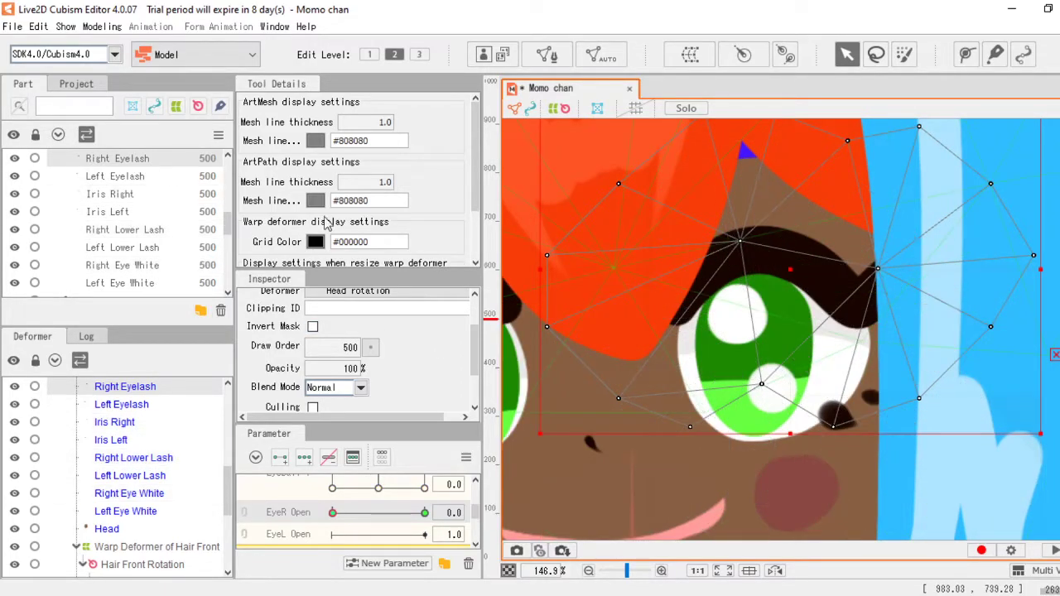
{"action": "left_click_drag", "start_coordinate": [780, 268], "coordinate": [787, 351]}
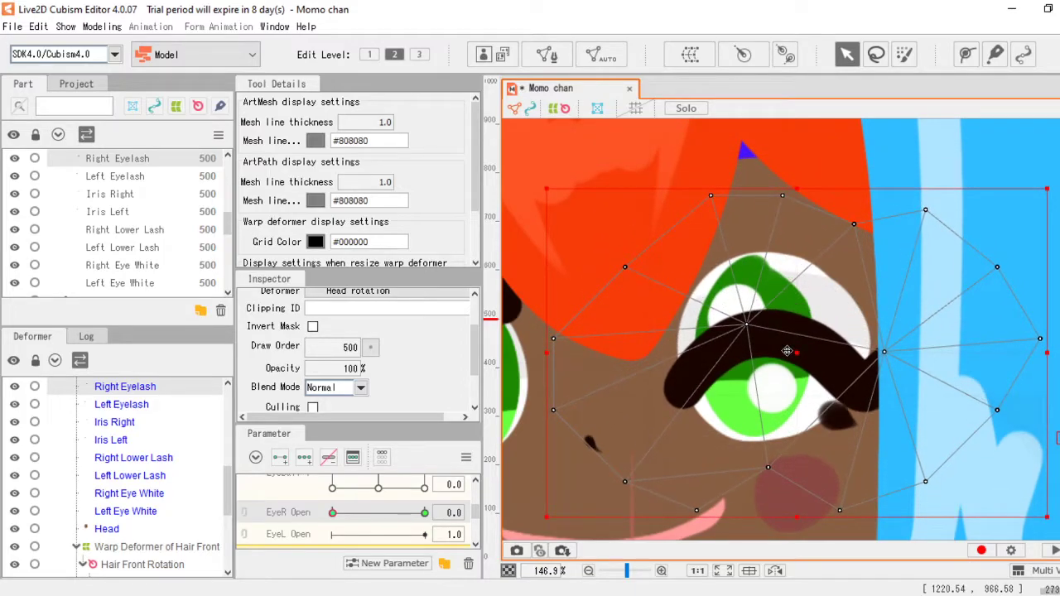
Step: Squash Iris Right vertically and horizontally into a small sliver and hide it behind the lowered right eyelash
{"action": "left_click", "coordinate": [106, 196]}
{"action": "scroll", "coordinate": [700, 335], "scroll_direction": "down", "scroll_amount": 3}
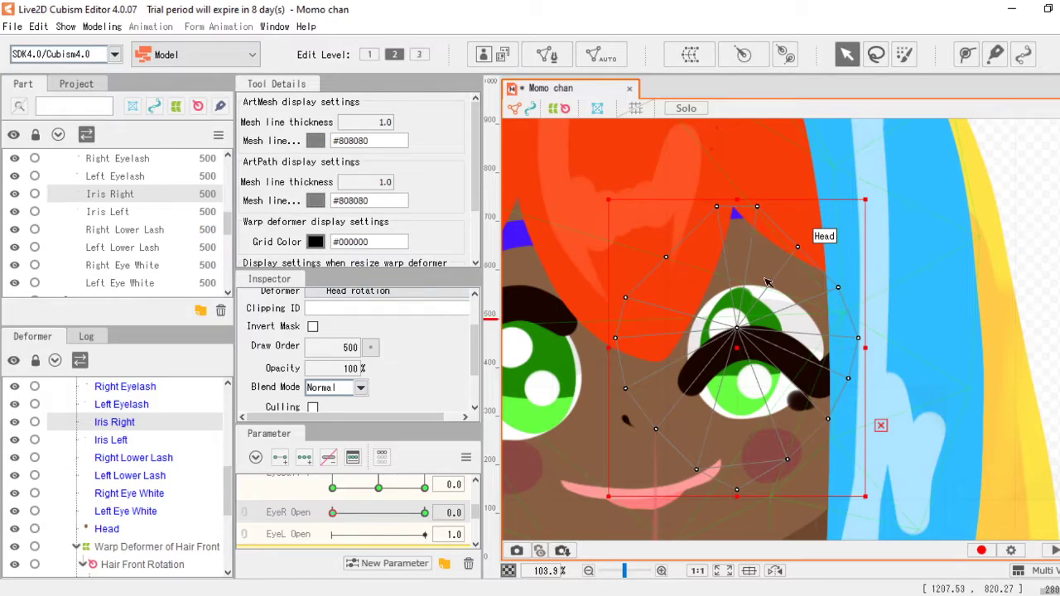
{"action": "left_click_drag", "start_coordinate": [733, 195], "coordinate": [734, 390]}
{"action": "left_click_drag", "start_coordinate": [867, 445], "coordinate": [701, 444]}
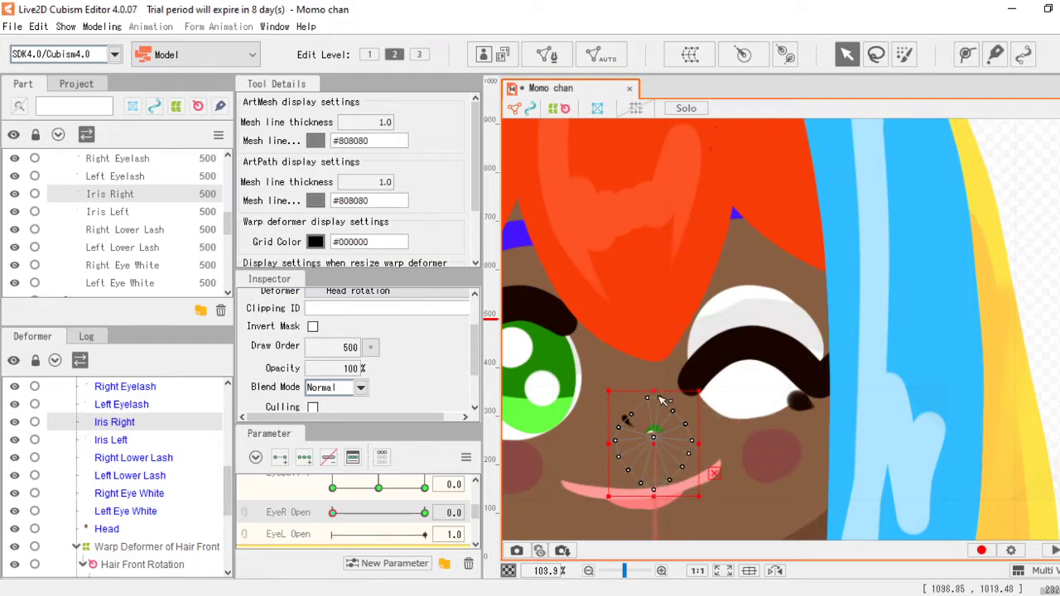
{"action": "left_click_drag", "start_coordinate": [656, 396], "coordinate": [754, 346]}
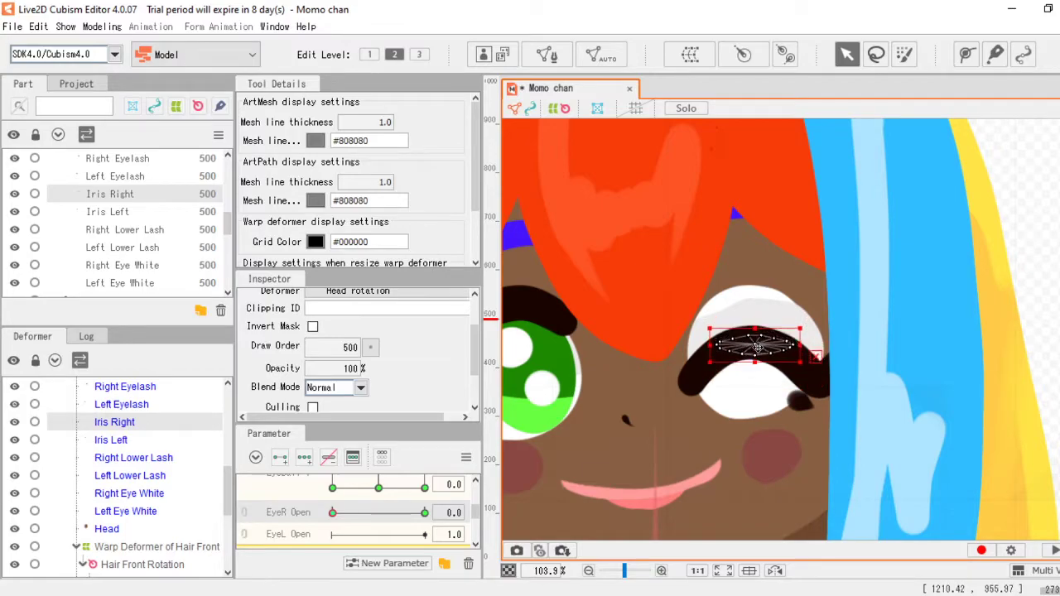
Step: Rotate Right Lower Lash clockwise and place it at the outer end of the lowered eyelash
{"action": "left_click", "coordinate": [141, 232]}
{"action": "left_click_drag", "start_coordinate": [809, 400], "coordinate": [771, 374]}
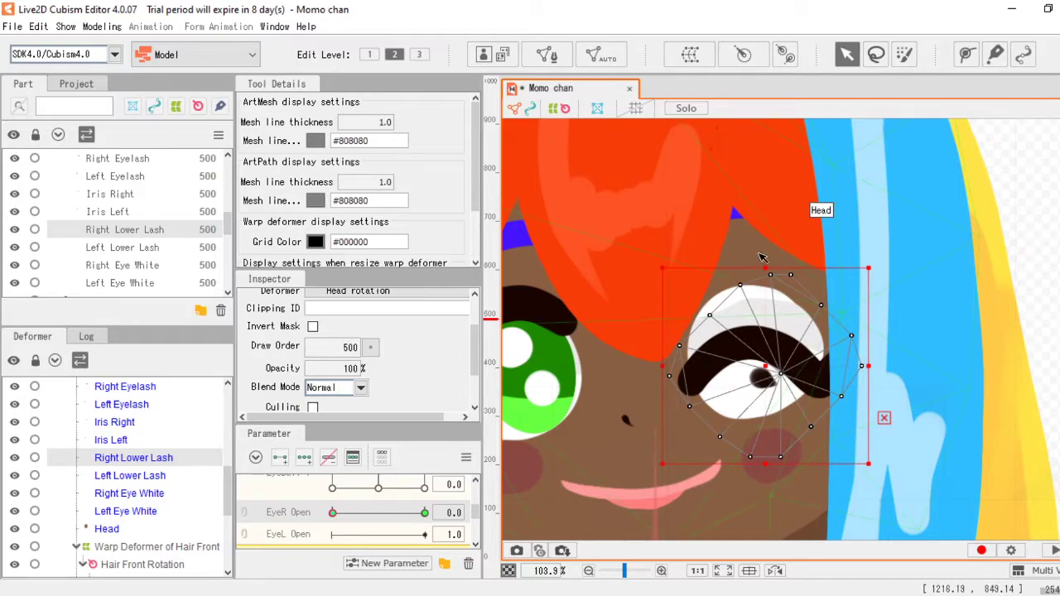
{"action": "left_click_drag", "start_coordinate": [764, 257], "coordinate": [915, 198]}
{"action": "left_click_drag", "start_coordinate": [790, 381], "coordinate": [812, 391]}
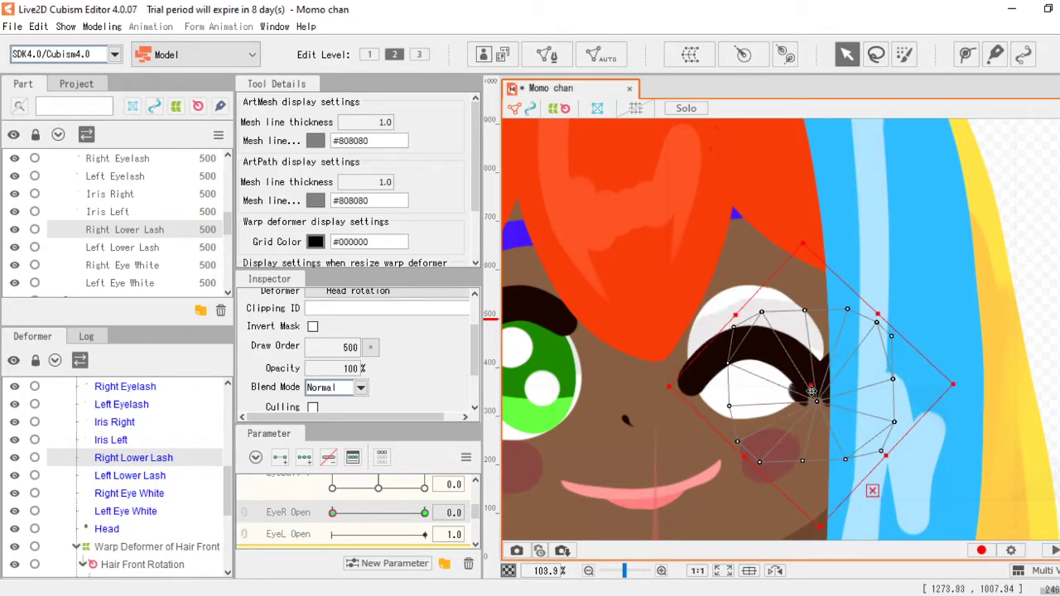
Step: Squash Right Eye White in height and width and hide it behind the lowered right eyelash
{"action": "left_click", "coordinate": [171, 265]}
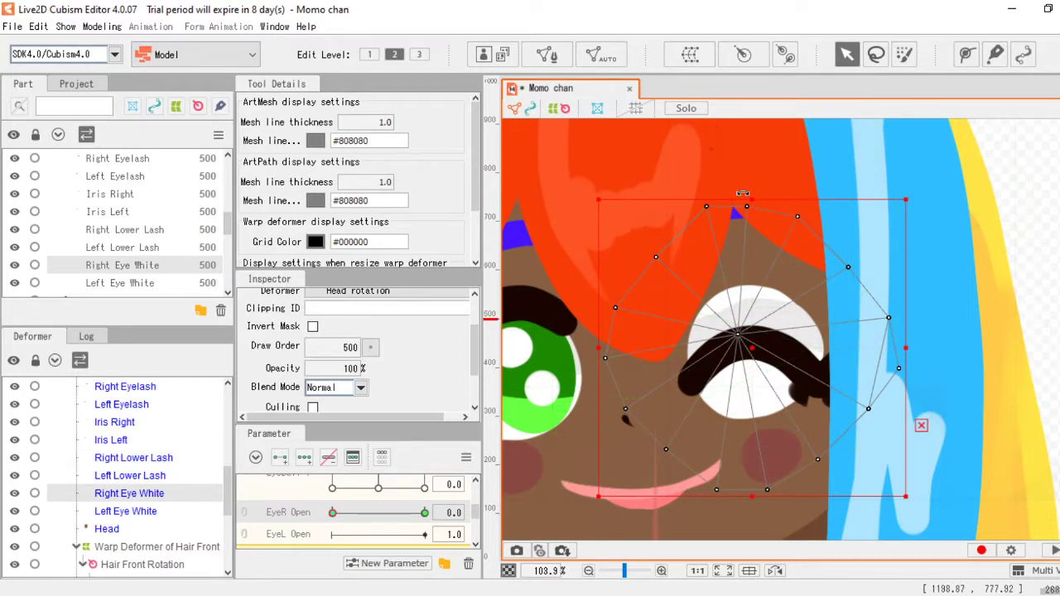
{"action": "left_click_drag", "start_coordinate": [748, 199], "coordinate": [750, 428]}
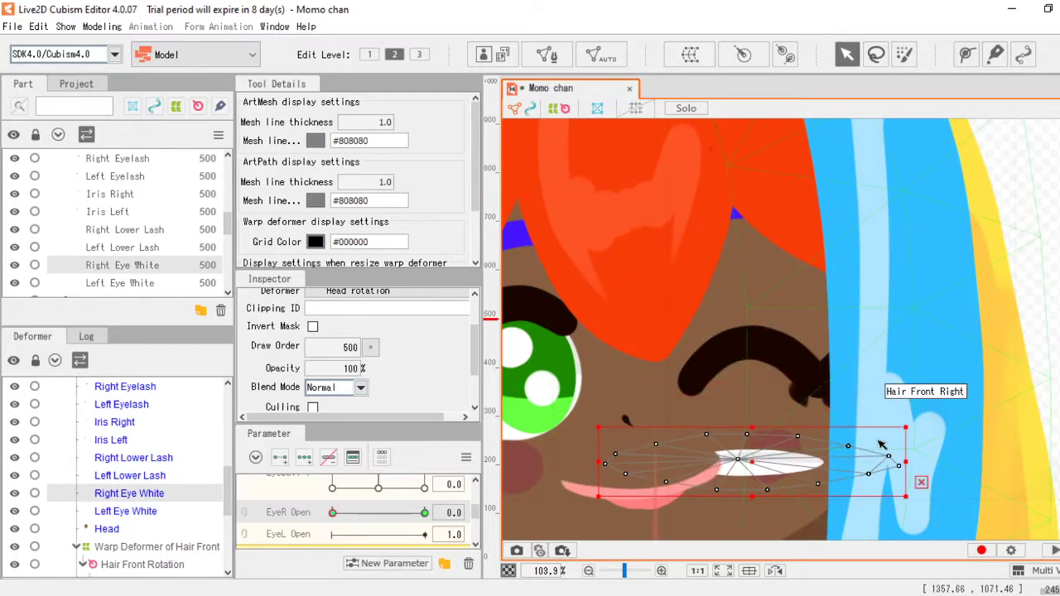
{"action": "left_click_drag", "start_coordinate": [903, 462], "coordinate": [689, 462]}
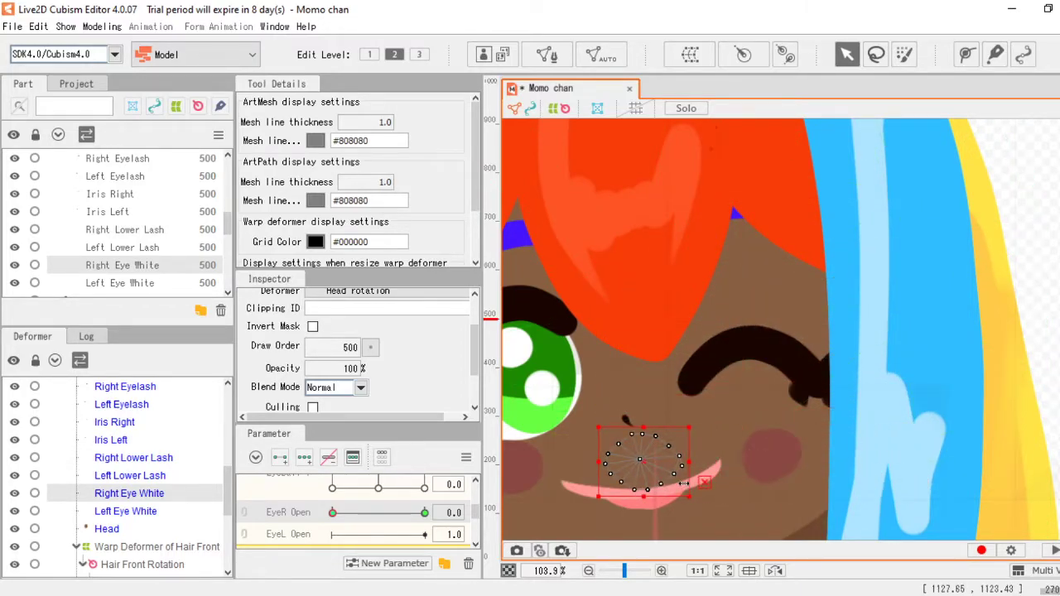
{"action": "left_click_drag", "start_coordinate": [643, 431], "coordinate": [760, 339]}
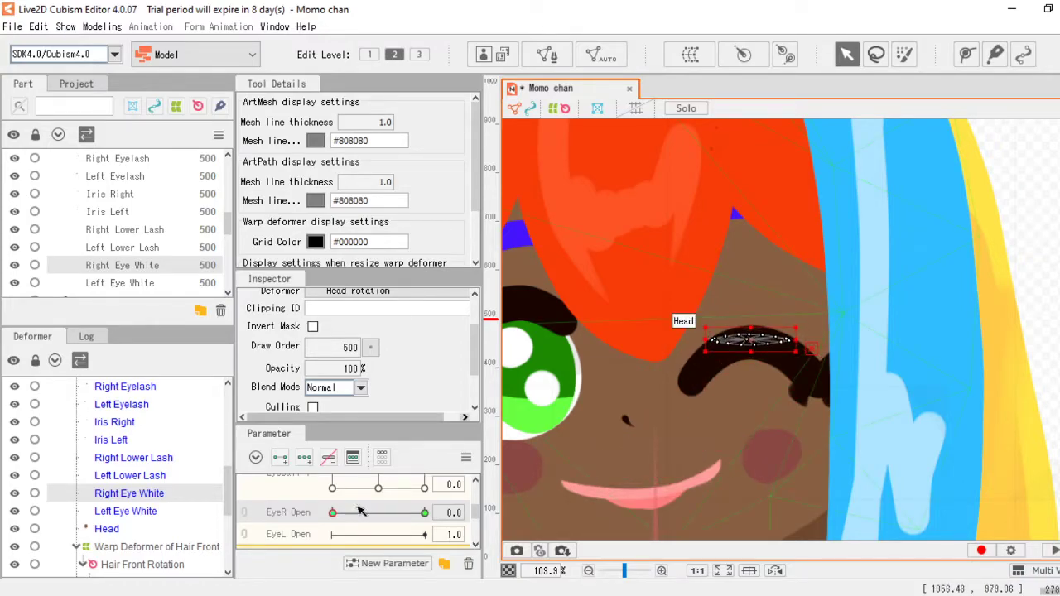
Step: Check the right eye's closing motion and shift Right Lower Lash inward and up beneath the closed eyelash
{"action": "left_click_drag", "start_coordinate": [334, 512], "coordinate": [431, 510]}
{"action": "left_click_drag", "start_coordinate": [475, 480], "coordinate": [280, 471]}
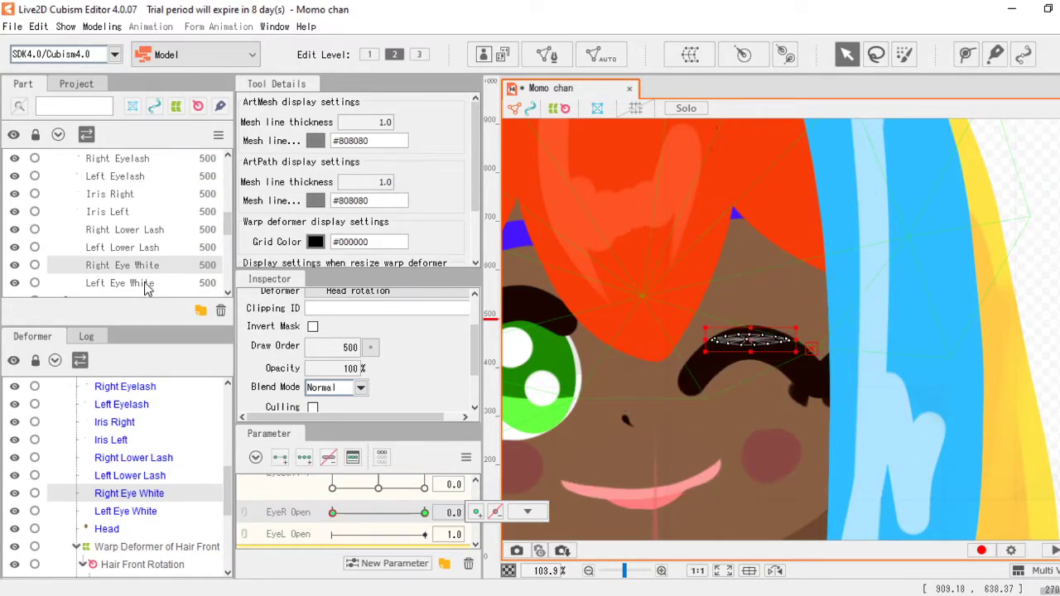
{"action": "left_click", "coordinate": [150, 234]}
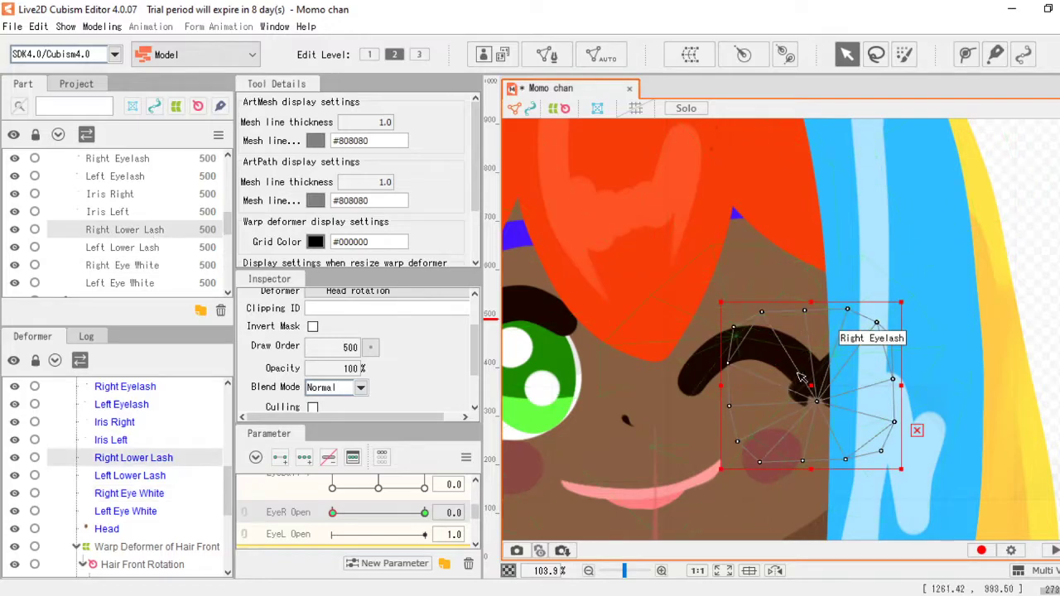
{"action": "left_click_drag", "start_coordinate": [808, 390], "coordinate": [777, 367]}
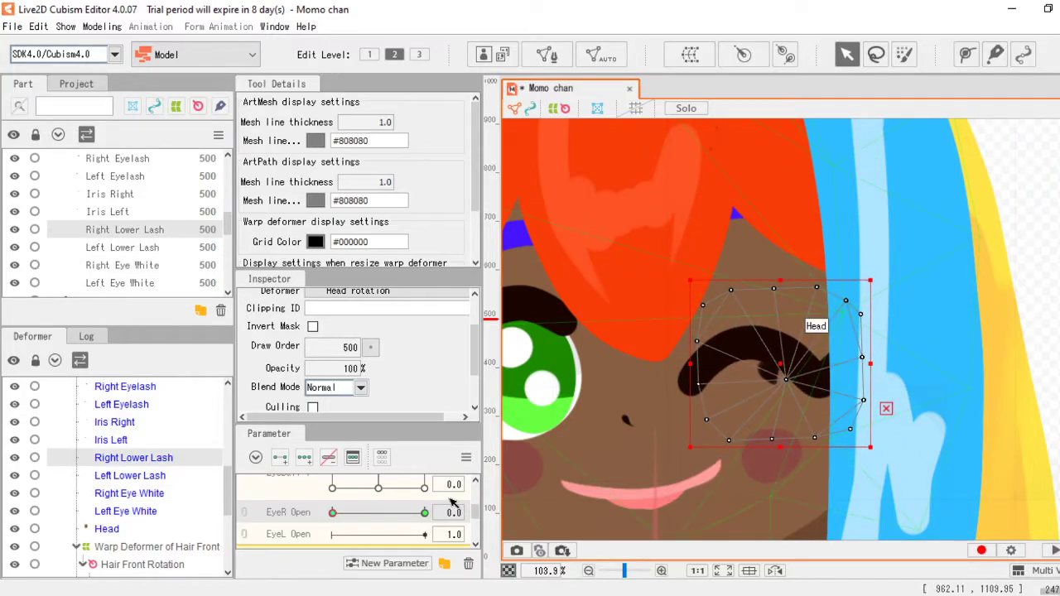
Step: Preview the right eye's blink by running EyeR Open to 1.0 and back to 0.0
{"action": "left_click_drag", "start_coordinate": [333, 513], "coordinate": [487, 513]}
{"action": "left_click", "coordinate": [525, 513]}
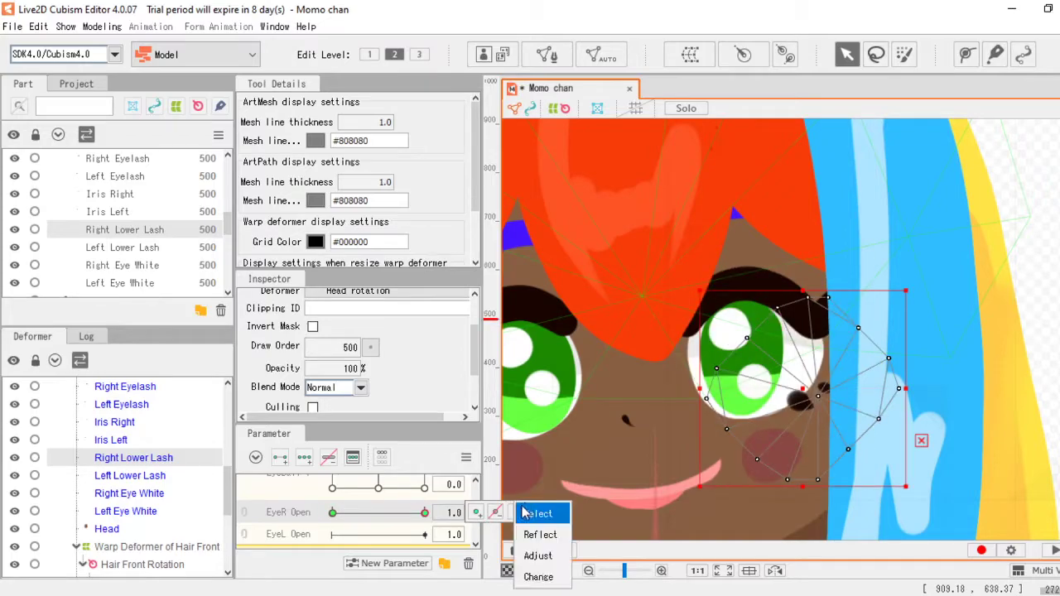
{"action": "left_click", "coordinate": [537, 513]}
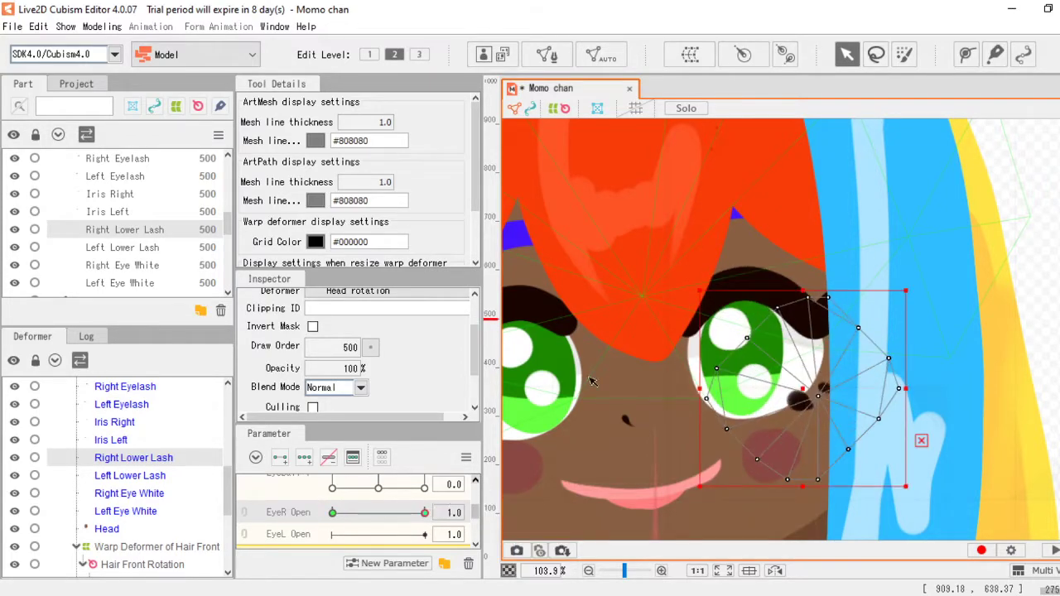
{"action": "scroll", "coordinate": [787, 244], "scroll_direction": "down", "scroll_amount": 2}
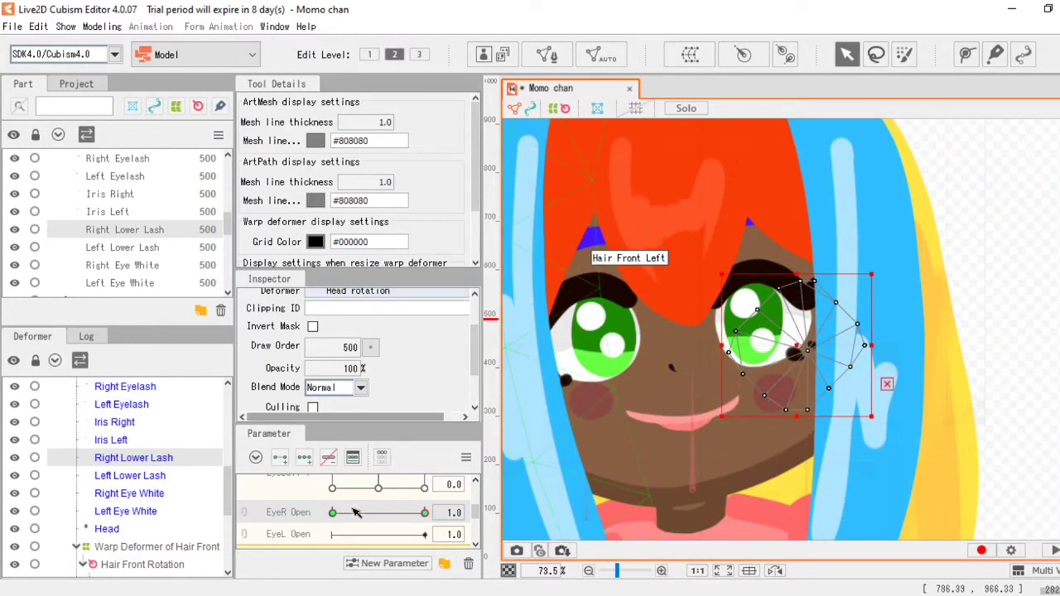
{"action": "left_click_drag", "start_coordinate": [422, 512], "coordinate": [335, 524]}
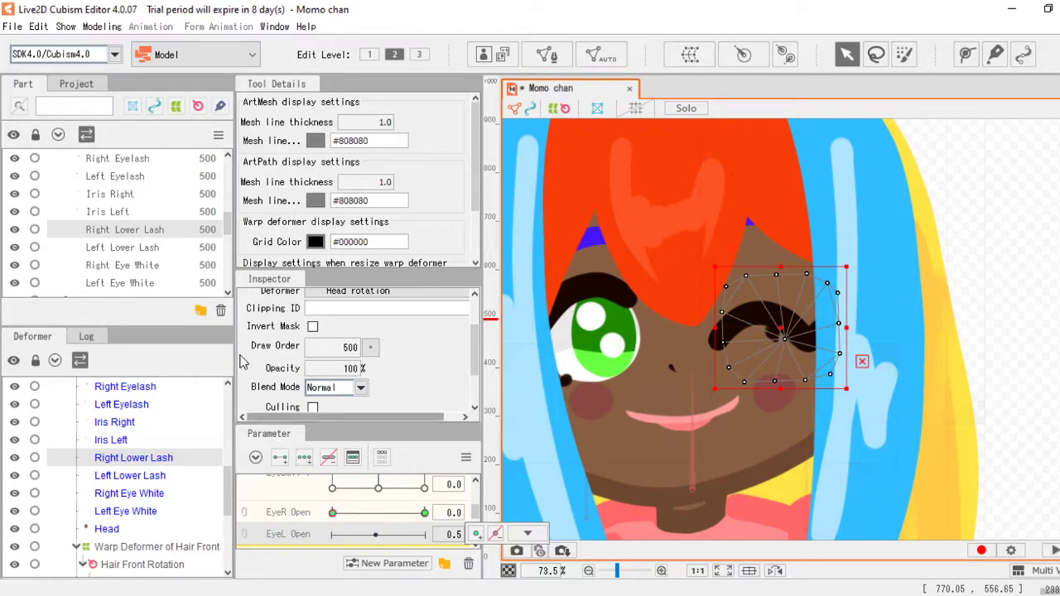
Step: Add two keys on EyeL Open for Left Eyelash, Iris Left, Left Lower Lash and Left Eye White, and set EyeL Open to 0.0
{"action": "scroll", "coordinate": [132, 203], "scroll_direction": "up", "scroll_amount": 1}
{"action": "left_click", "coordinate": [133, 242]}
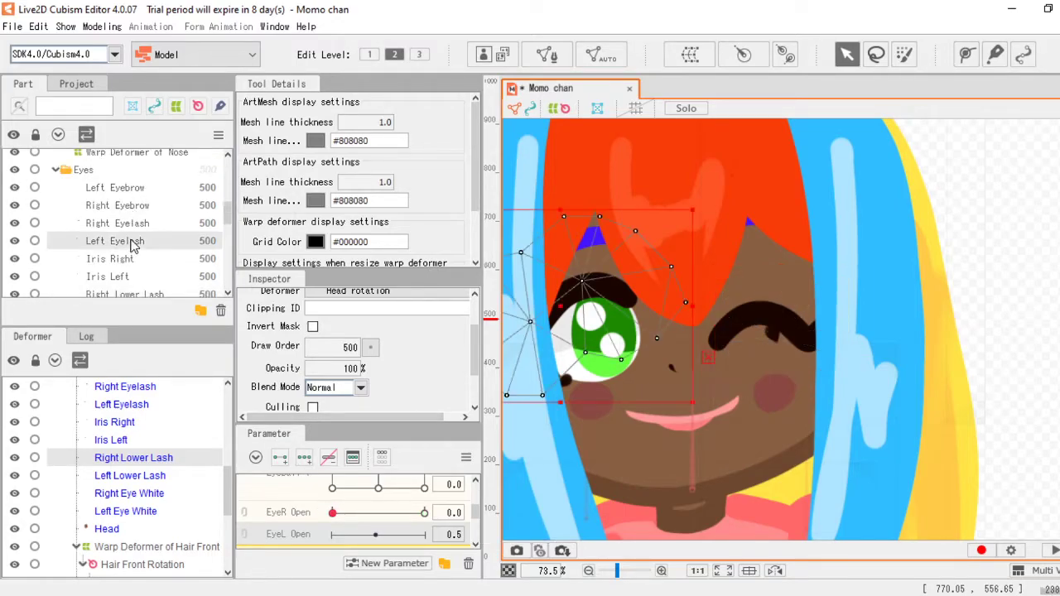
{"action": "scroll", "coordinate": [132, 247], "scroll_direction": "down", "scroll_amount": 1}
{"action": "left_click", "coordinate": [122, 214], "text": "ctrl"}
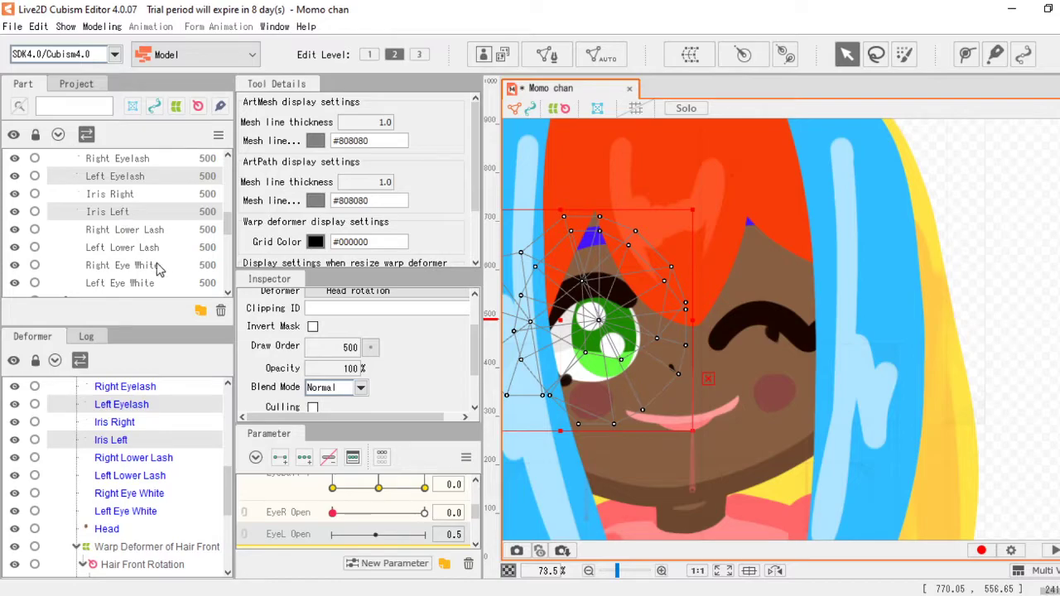
{"action": "left_click", "coordinate": [139, 283], "text": "ctrl"}
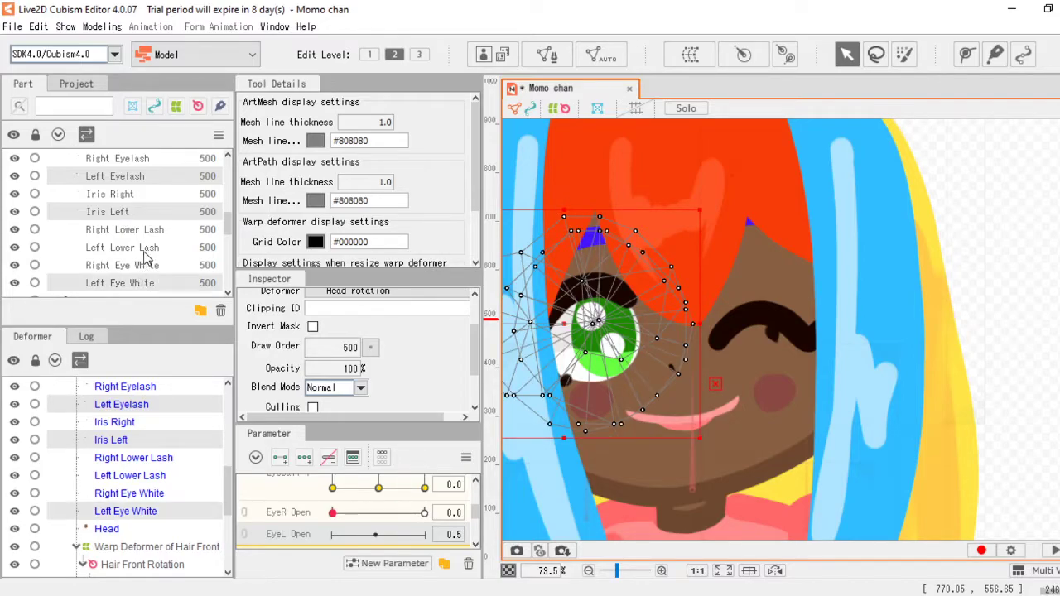
{"action": "left_click", "coordinate": [144, 250], "text": "ctrl"}
{"action": "scroll", "coordinate": [165, 265], "scroll_direction": "down", "scroll_amount": 1}
{"action": "scroll", "coordinate": [170, 298], "scroll_direction": "up", "scroll_amount": 1}
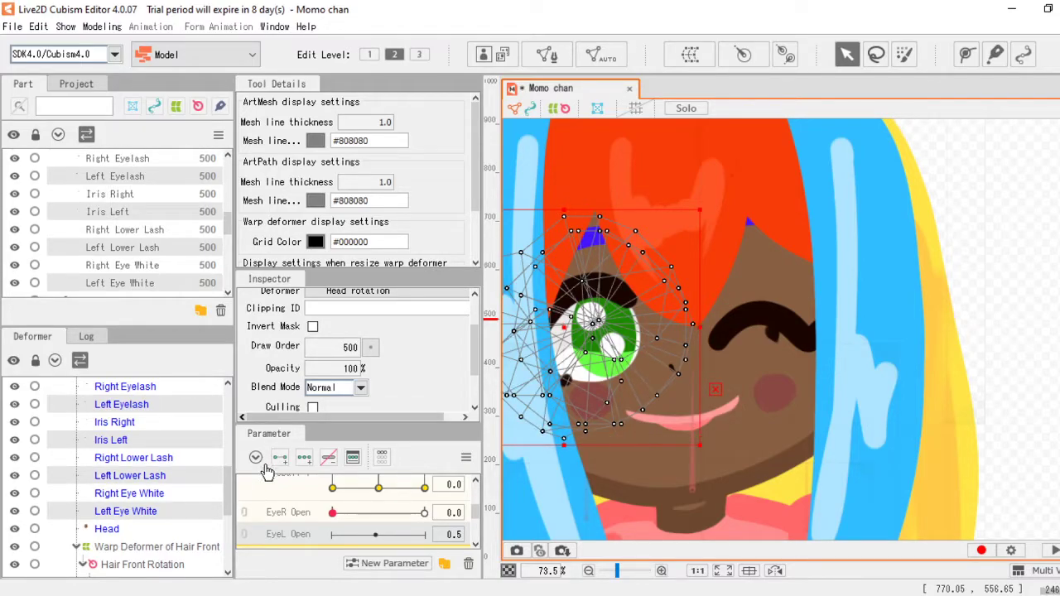
{"action": "left_click_drag", "start_coordinate": [375, 534], "coordinate": [334, 547]}
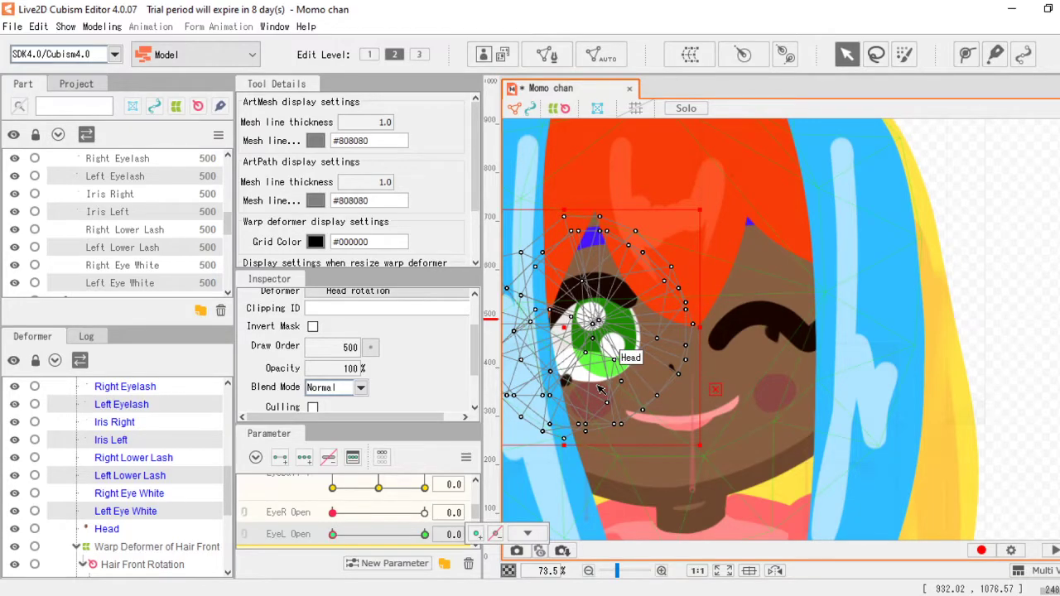
Step: Lower Left Eyelash across the middle of the left eye and rotate it slightly clockwise for the closed pose
{"action": "scroll", "coordinate": [601, 390], "scroll_direction": "up", "scroll_amount": 2}
{"action": "left_click", "coordinate": [124, 176]}
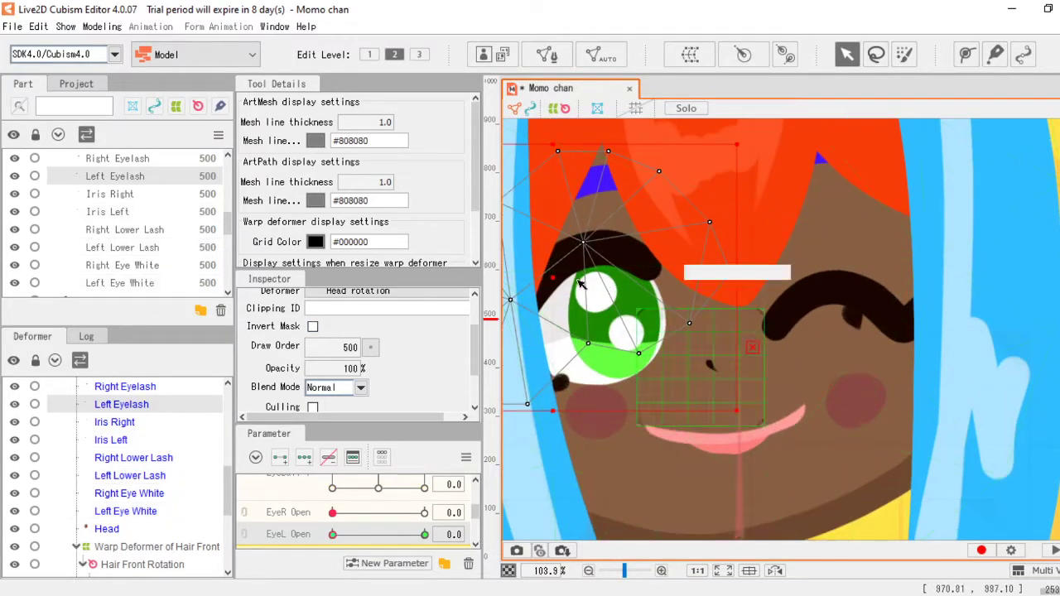
{"action": "left_click_drag", "start_coordinate": [578, 245], "coordinate": [581, 307]}
{"action": "scroll", "coordinate": [703, 226], "scroll_direction": "down", "scroll_amount": 2}
{"action": "left_click_drag", "start_coordinate": [731, 219], "coordinate": [748, 247]}
{"action": "left_click_drag", "start_coordinate": [594, 324], "coordinate": [590, 308]}
Step: Shrink Iris Left in height and width and hide it behind the lowered left eyelash
{"action": "left_click", "coordinate": [138, 195]}
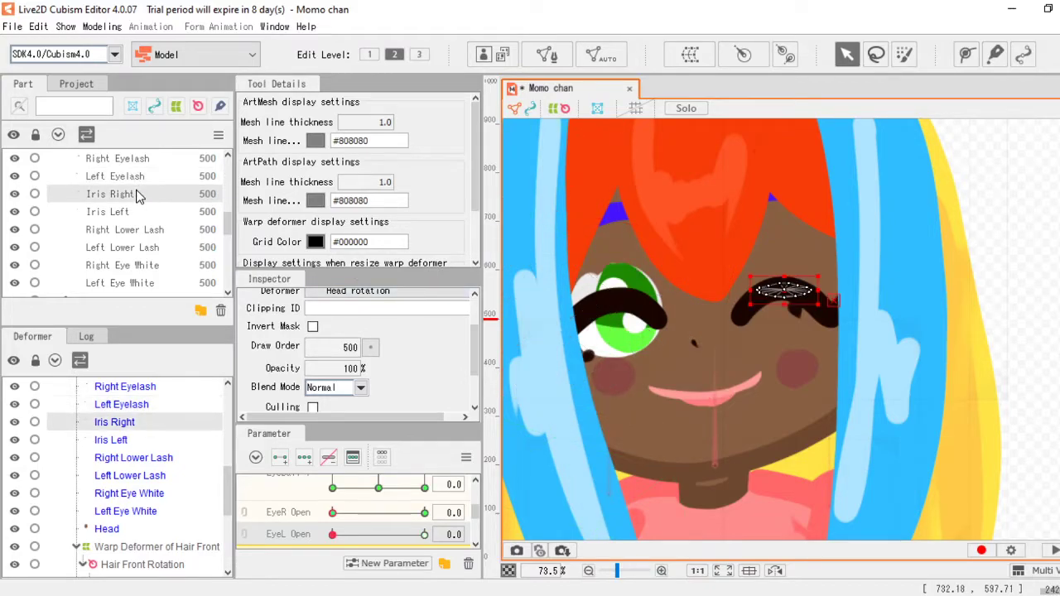
{"action": "left_click", "coordinate": [128, 214]}
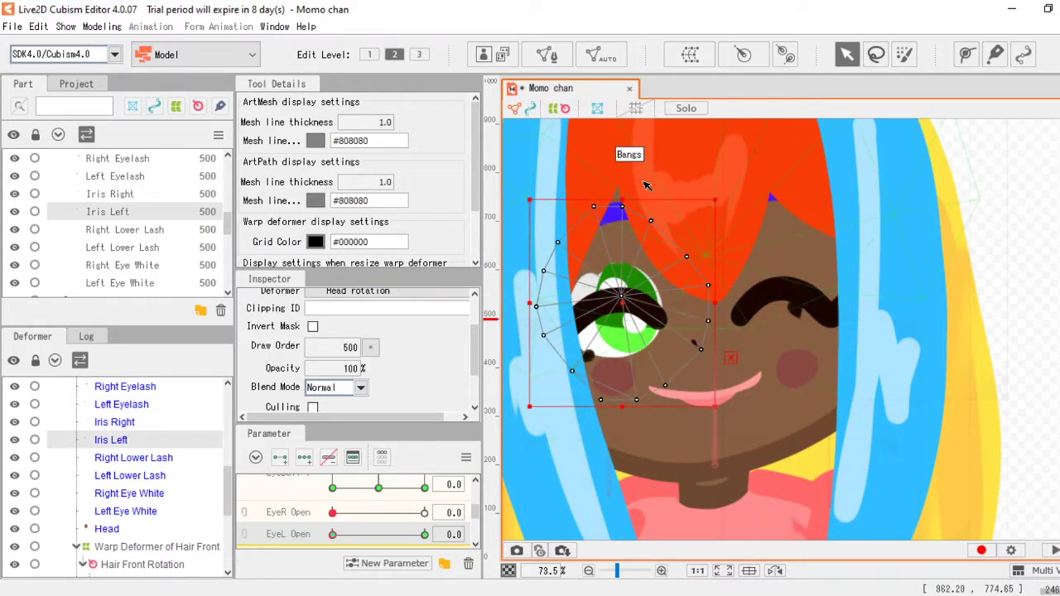
{"action": "left_click_drag", "start_coordinate": [714, 196], "coordinate": [612, 306]}
Step: Rotate Left Lower Lash counterclockwise and move it up beneath the lowered left eyelash
{"action": "left_click", "coordinate": [184, 230]}
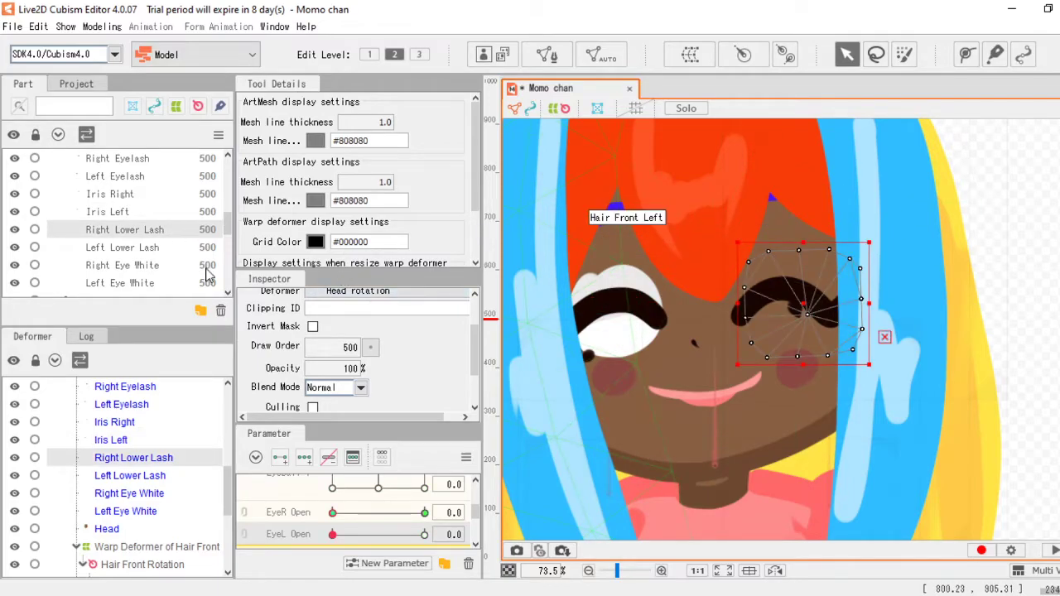
{"action": "left_click", "coordinate": [175, 248]}
{"action": "left_click_drag", "start_coordinate": [587, 349], "coordinate": [600, 318]}
{"action": "left_click_drag", "start_coordinate": [674, 241], "coordinate": [637, 212]}
{"action": "left_click_drag", "start_coordinate": [598, 321], "coordinate": [595, 319]}
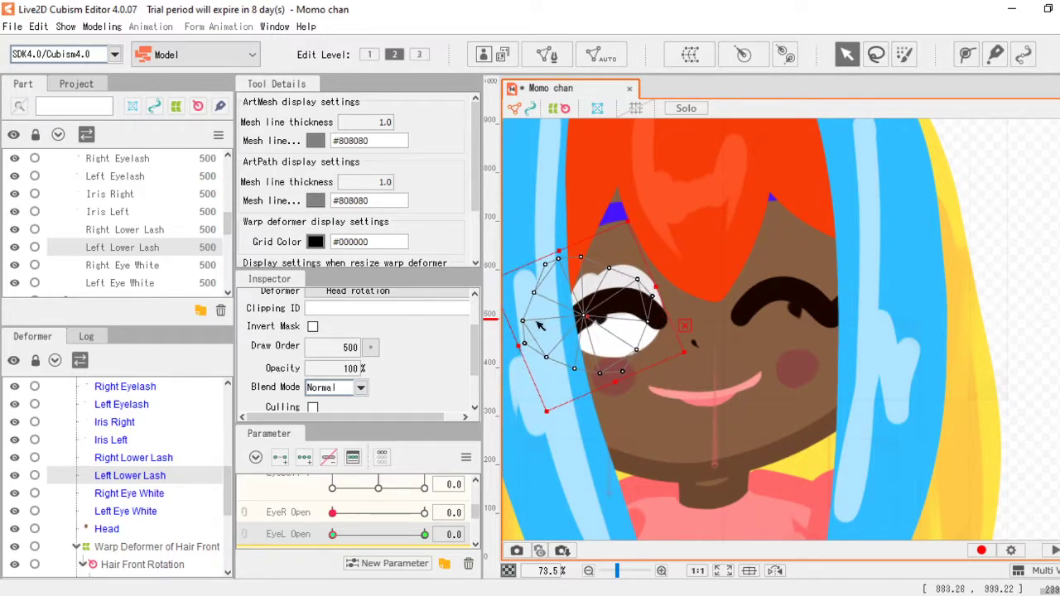
Step: Squash Left Eye White in height and width and hide it behind the lowered left eyelash
{"action": "left_click", "coordinate": [153, 266]}
{"action": "left_click", "coordinate": [153, 282]}
{"action": "left_click_drag", "start_coordinate": [723, 201], "coordinate": [621, 301]}
Step: Set EyeL Open and EyeR Open to 1.0 to check both eyes' opening motion
{"action": "left_click_drag", "start_coordinate": [334, 536], "coordinate": [470, 540]}
{"action": "left_click_drag", "start_coordinate": [336, 513], "coordinate": [535, 500]}
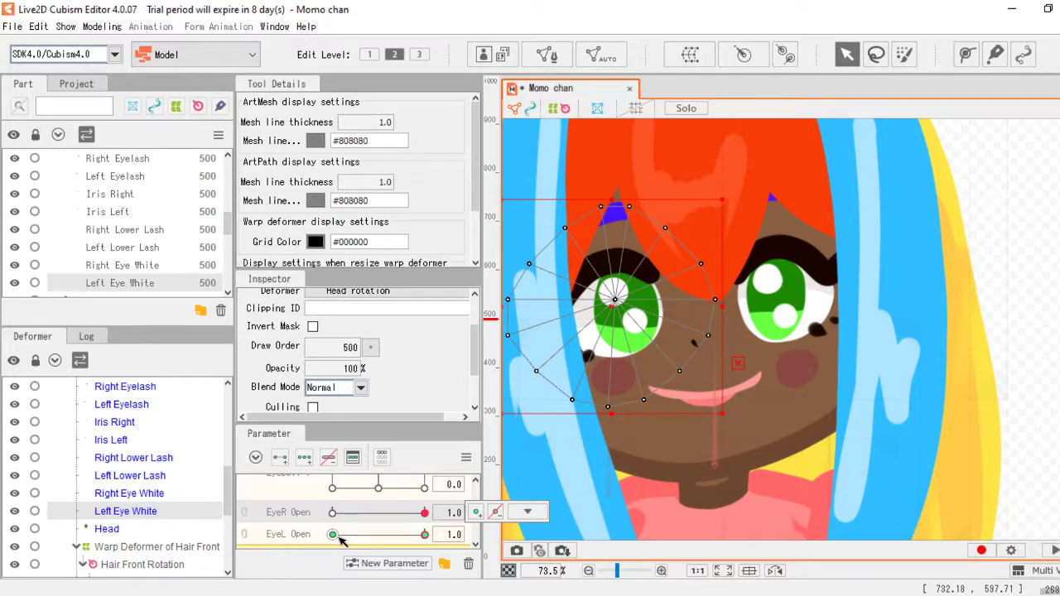
{"action": "left_click_drag", "start_coordinate": [340, 539], "coordinate": [443, 519]}
Step: Collapse the parameter groups and expand only the Eyebrows group
{"action": "scroll", "coordinate": [286, 526], "scroll_direction": "down", "scroll_amount": 2}
{"action": "scroll", "coordinate": [294, 520], "scroll_direction": "up", "scroll_amount": 4}
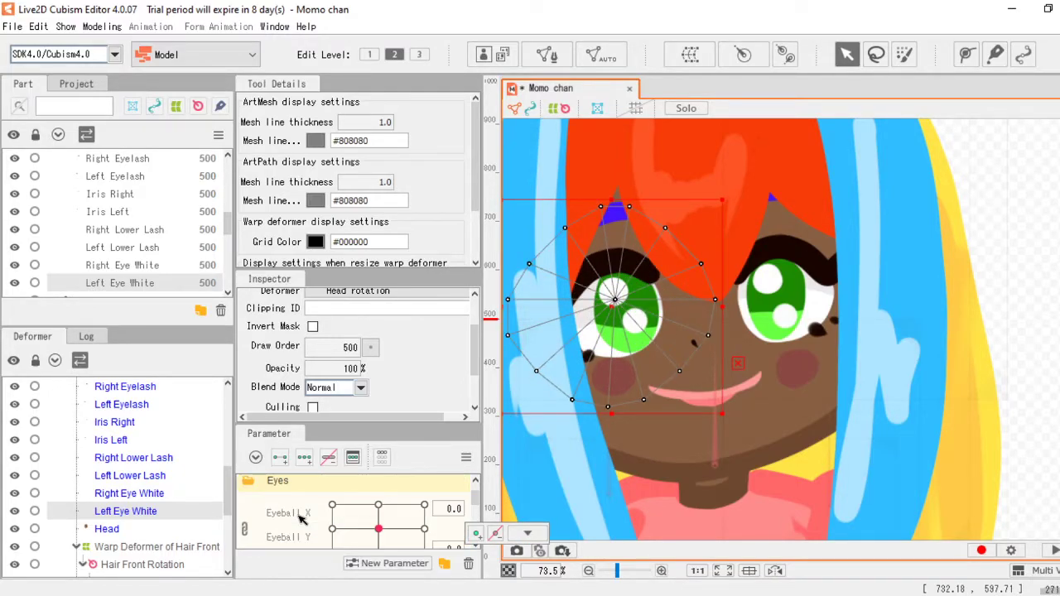
{"action": "left_click", "coordinate": [257, 485]}
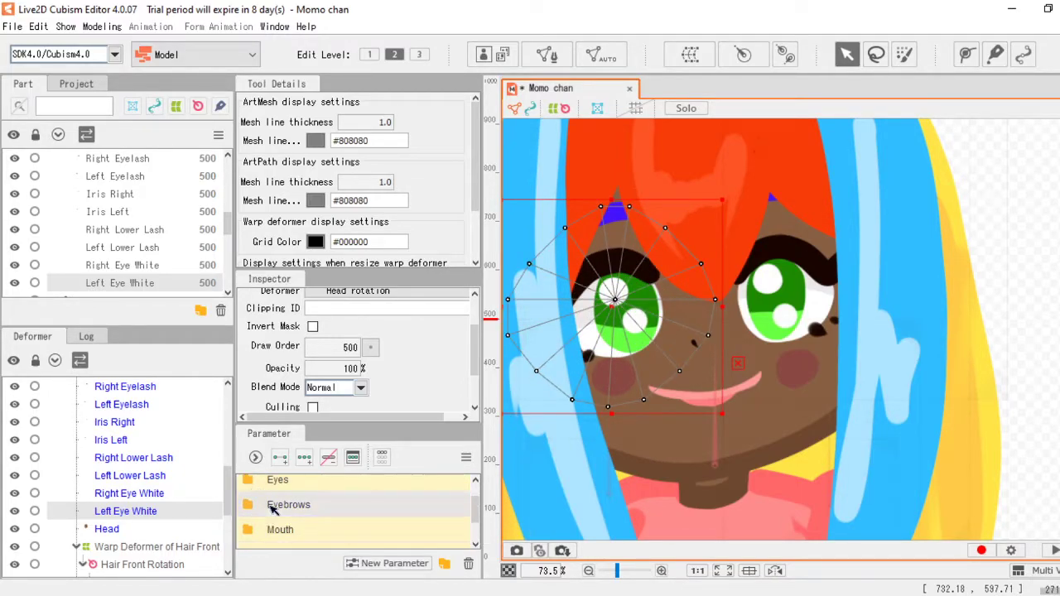
{"action": "left_click", "coordinate": [247, 507]}
Step: Hide Bangs, Hair Front Left and Hair Front Right to expose both eyebrows
{"action": "scroll", "coordinate": [641, 268], "scroll_direction": "down", "scroll_amount": 4}
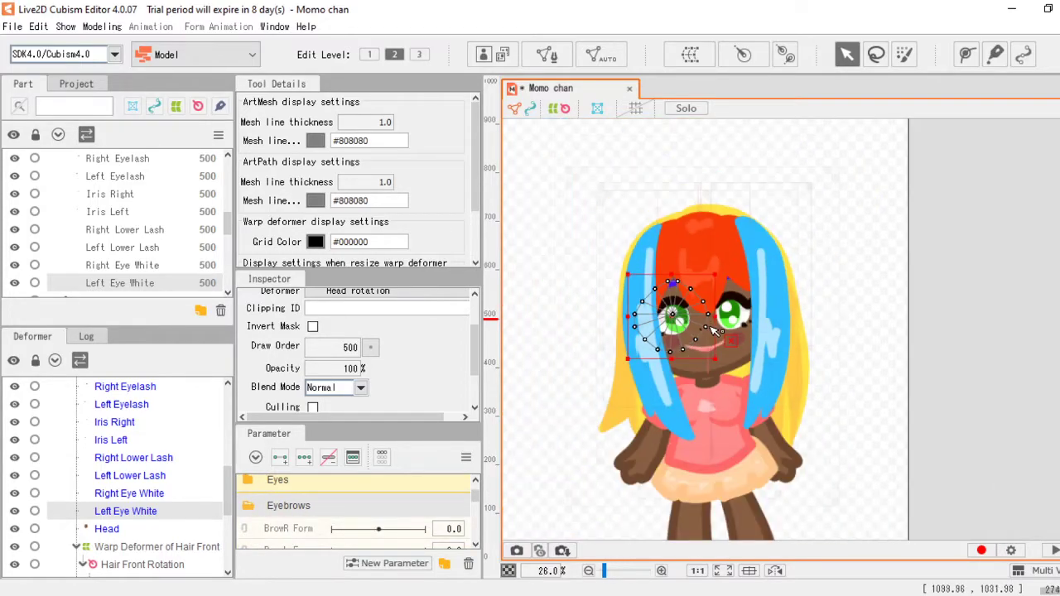
{"action": "scroll", "coordinate": [640, 268], "scroll_direction": "up", "scroll_amount": 1}
{"action": "scroll", "coordinate": [30, 214], "scroll_direction": "up", "scroll_amount": 5}
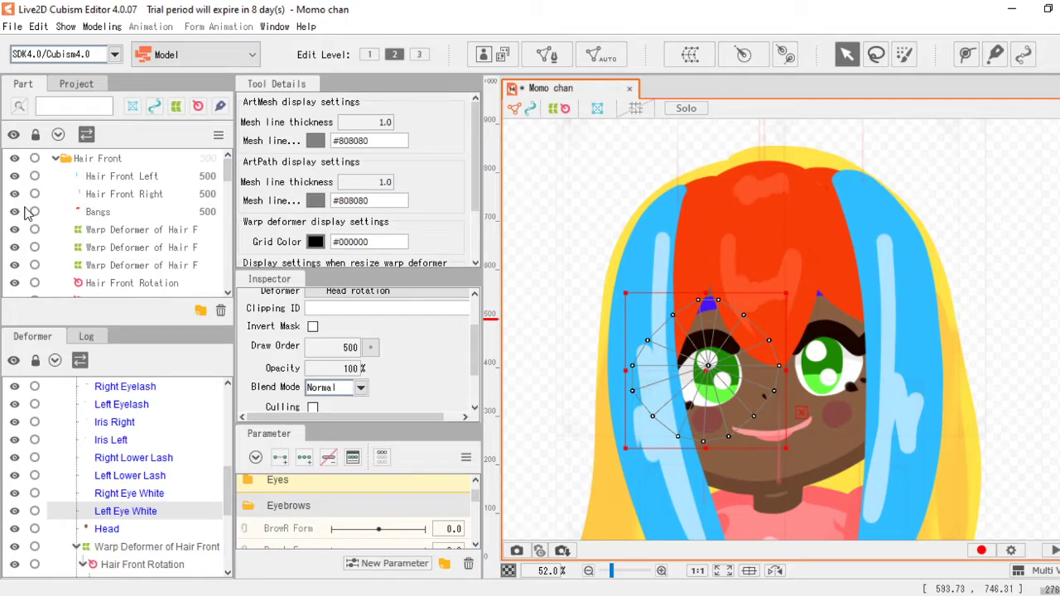
{"action": "left_click", "coordinate": [15, 212]}
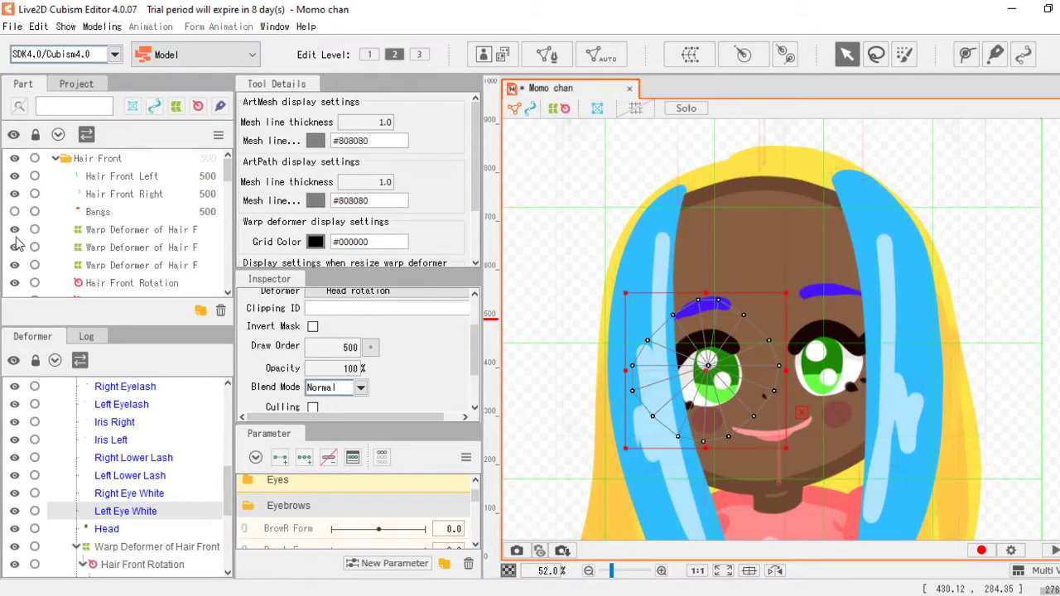
{"action": "left_click", "coordinate": [14, 176]}
{"action": "left_click", "coordinate": [14, 194]}
{"action": "scroll", "coordinate": [837, 346], "scroll_direction": "up", "scroll_amount": 1}
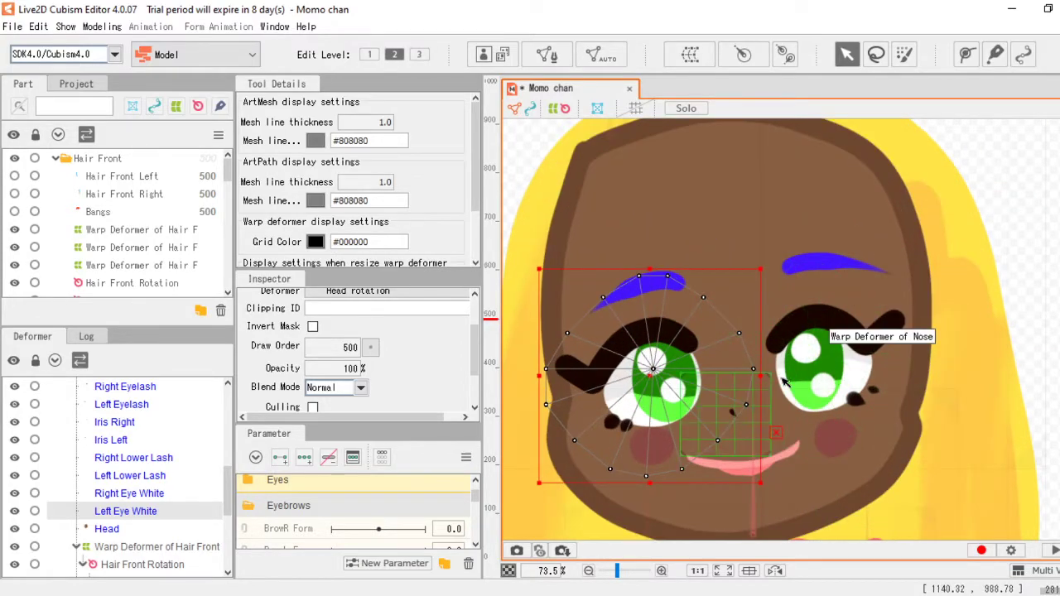
Step: Delete the brow Form, Angle and X parameters from the Eyebrows group, keeping only BrowR Y and BrowL Y
{"action": "scroll", "coordinate": [332, 522], "scroll_direction": "down", "scroll_amount": 3}
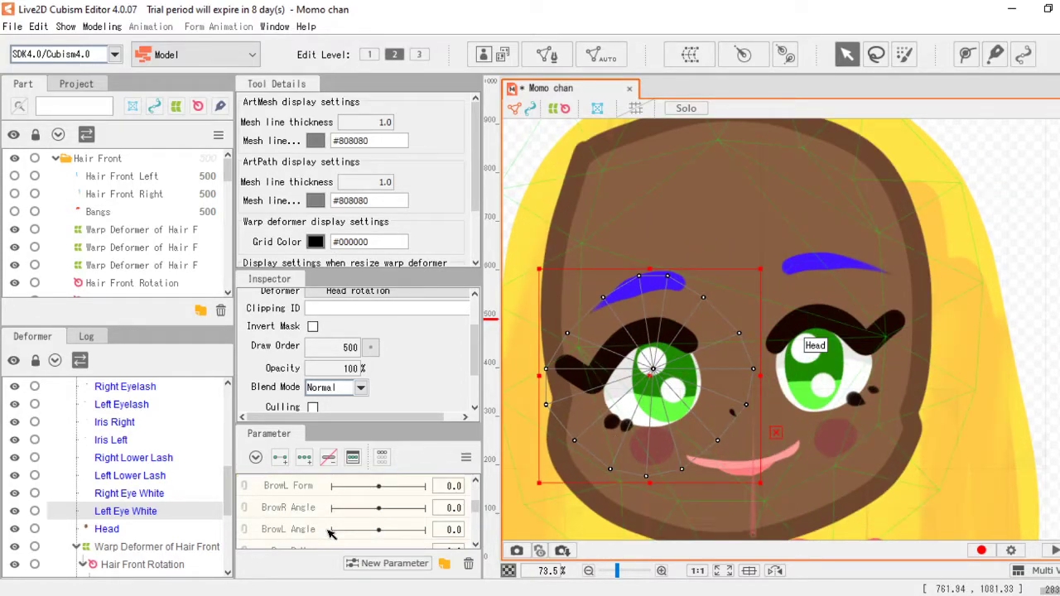
{"action": "scroll", "coordinate": [325, 519], "scroll_direction": "down", "scroll_amount": 2}
{"action": "scroll", "coordinate": [308, 503], "scroll_direction": "up", "scroll_amount": 1}
{"action": "scroll", "coordinate": [310, 509], "scroll_direction": "down", "scroll_amount": 1}
{"action": "scroll", "coordinate": [302, 528], "scroll_direction": "up", "scroll_amount": 1}
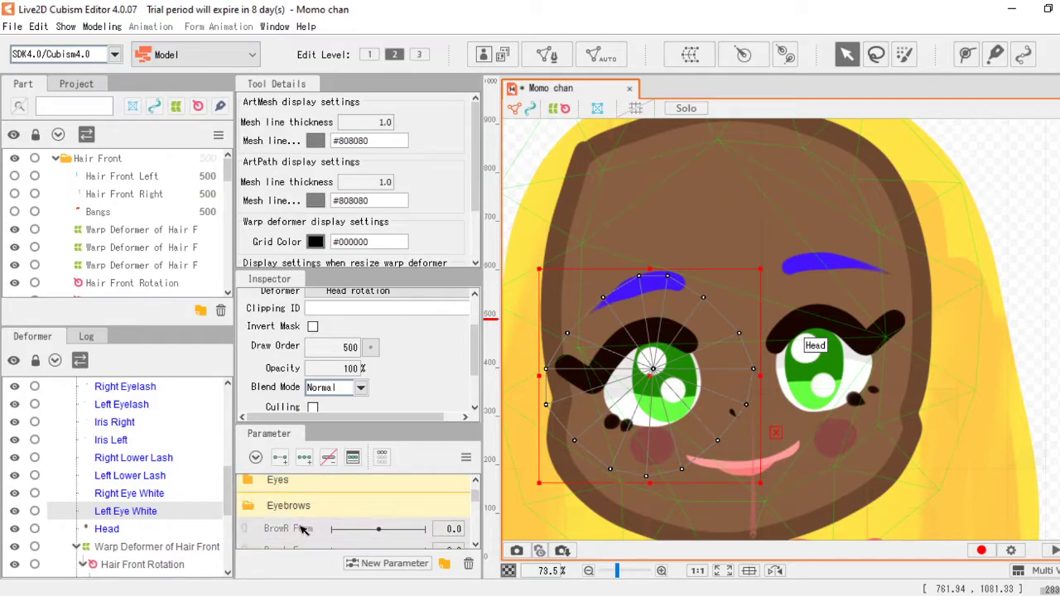
{"action": "scroll", "coordinate": [303, 530], "scroll_direction": "down", "scroll_amount": 1}
{"action": "scroll", "coordinate": [302, 532], "scroll_direction": "down", "scroll_amount": 1}
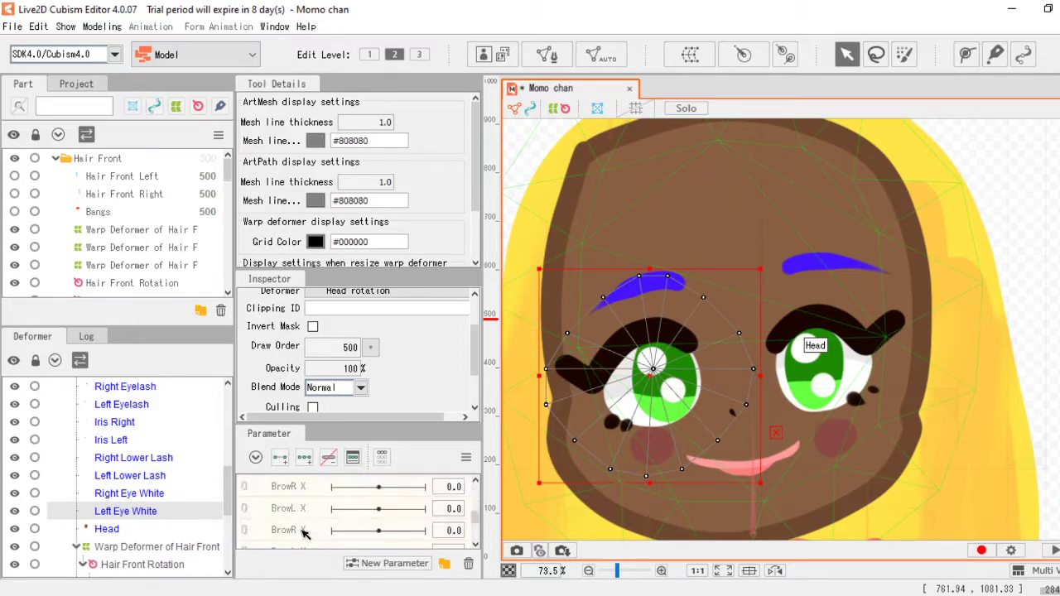
{"action": "scroll", "coordinate": [308, 507], "scroll_direction": "down", "scroll_amount": 1}
{"action": "scroll", "coordinate": [304, 522], "scroll_direction": "up", "scroll_amount": 1}
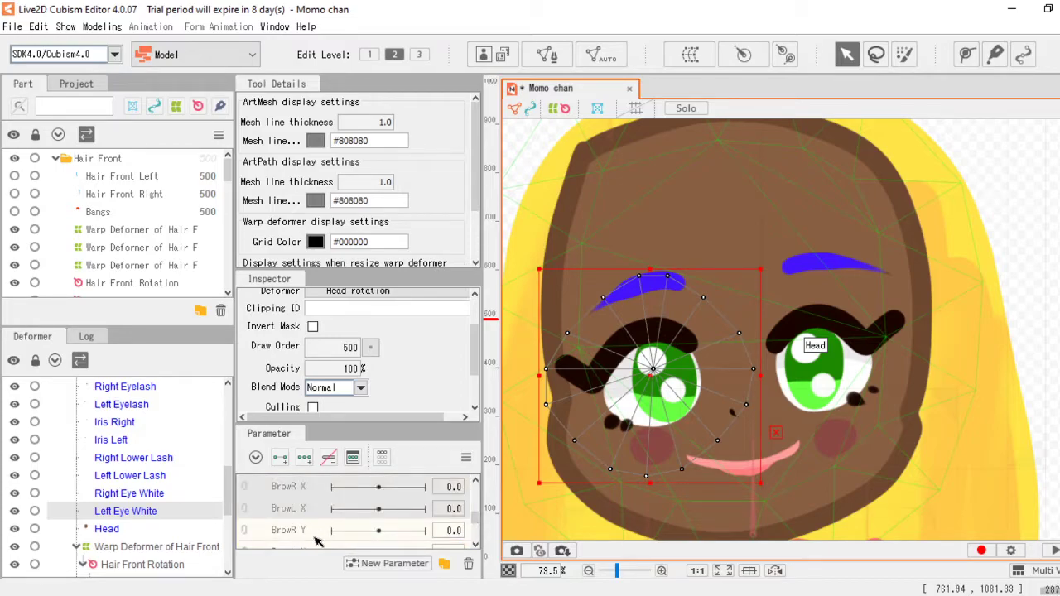
{"action": "scroll", "coordinate": [322, 531], "scroll_direction": "down", "scroll_amount": 1}
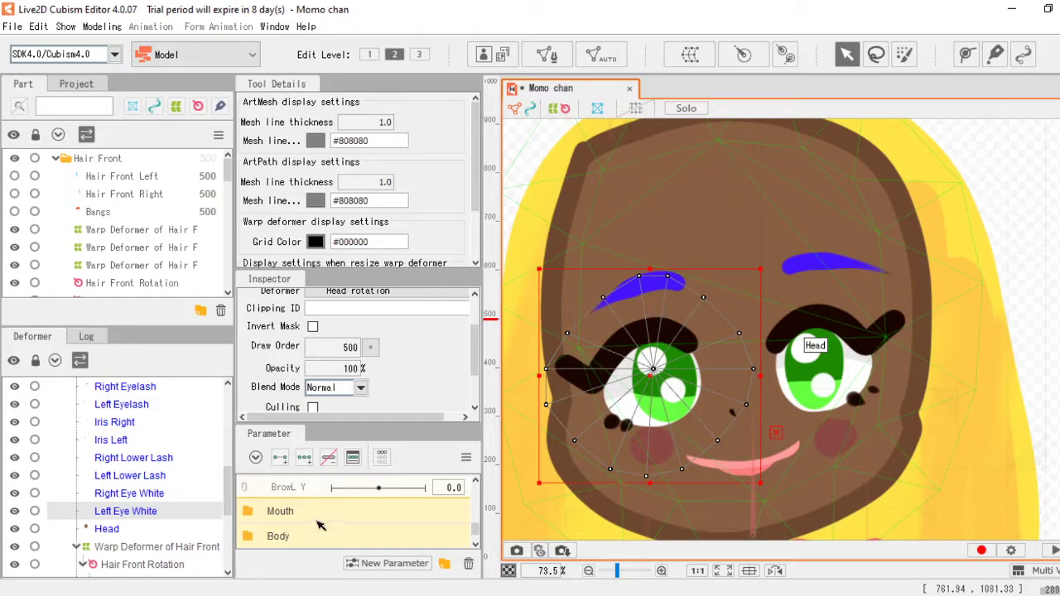
{"action": "left_click", "coordinate": [475, 481]}
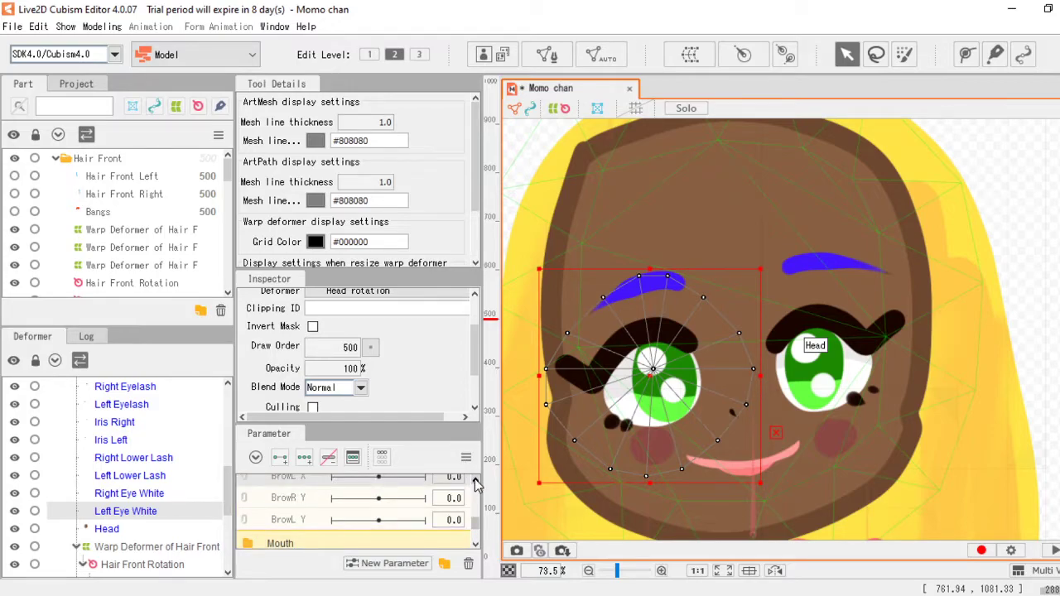
{"action": "left_click", "coordinate": [468, 563]}
{"action": "left_click", "coordinate": [514, 325]}
{"action": "scroll", "coordinate": [360, 497], "scroll_direction": "up", "scroll_amount": 1}
{"action": "scroll", "coordinate": [346, 527], "scroll_direction": "down", "scroll_amount": 1}
Step: Add three keys on BrowR Y for Right Eyebrow and set BrowR Y to -1.0
{"action": "left_click", "coordinate": [307, 505]}
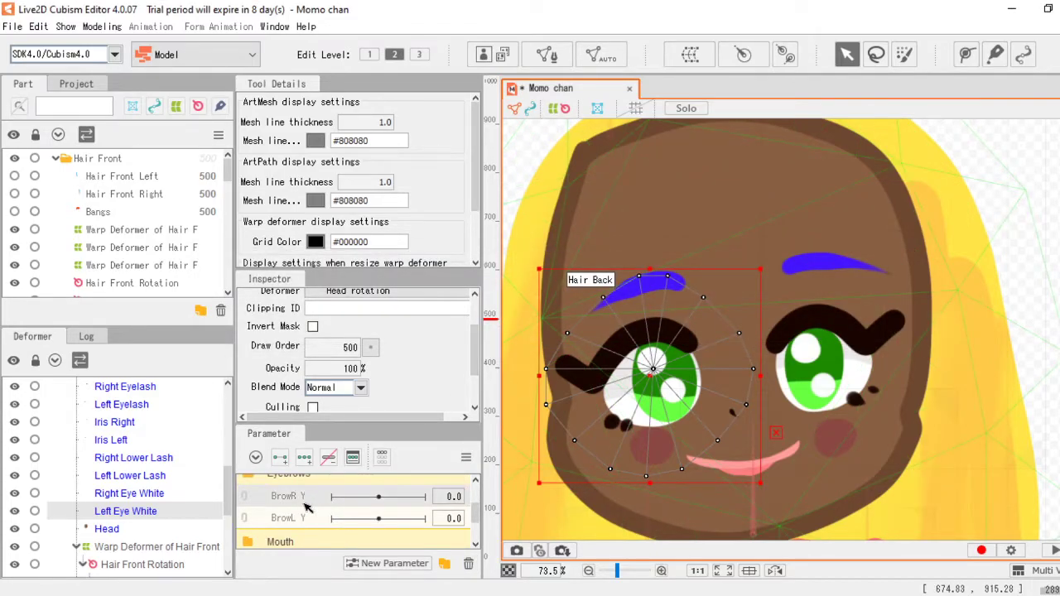
{"action": "left_click", "coordinate": [312, 519]}
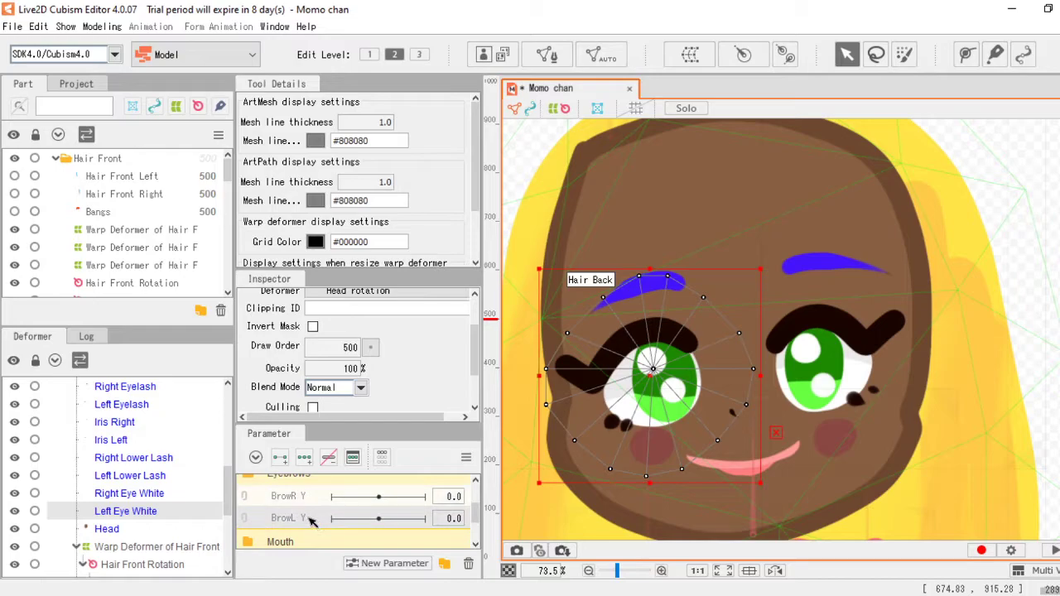
{"action": "left_click", "coordinate": [299, 495]}
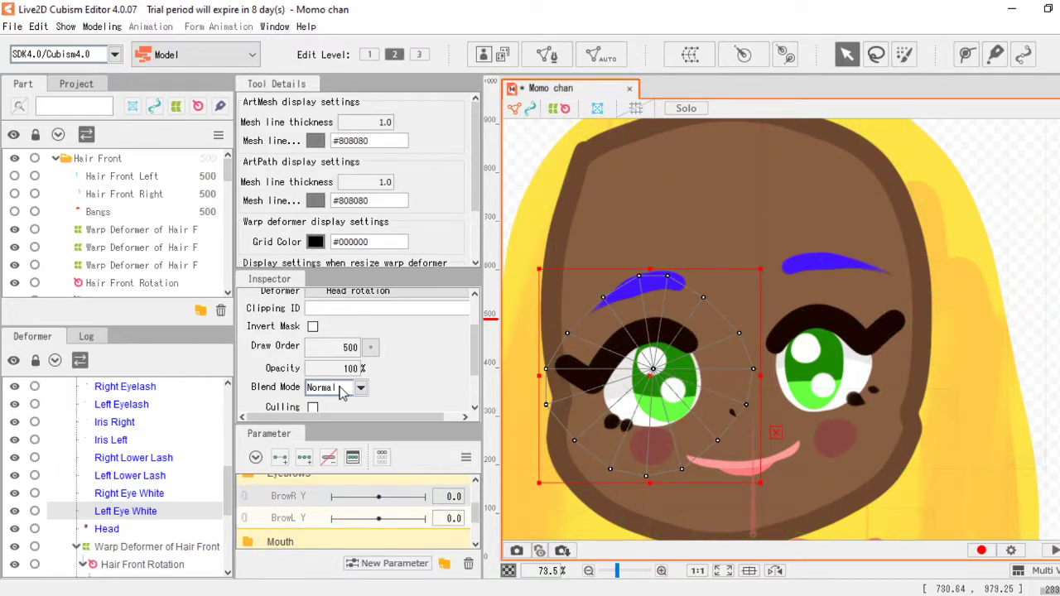
{"action": "scroll", "coordinate": [129, 258], "scroll_direction": "down", "scroll_amount": 5}
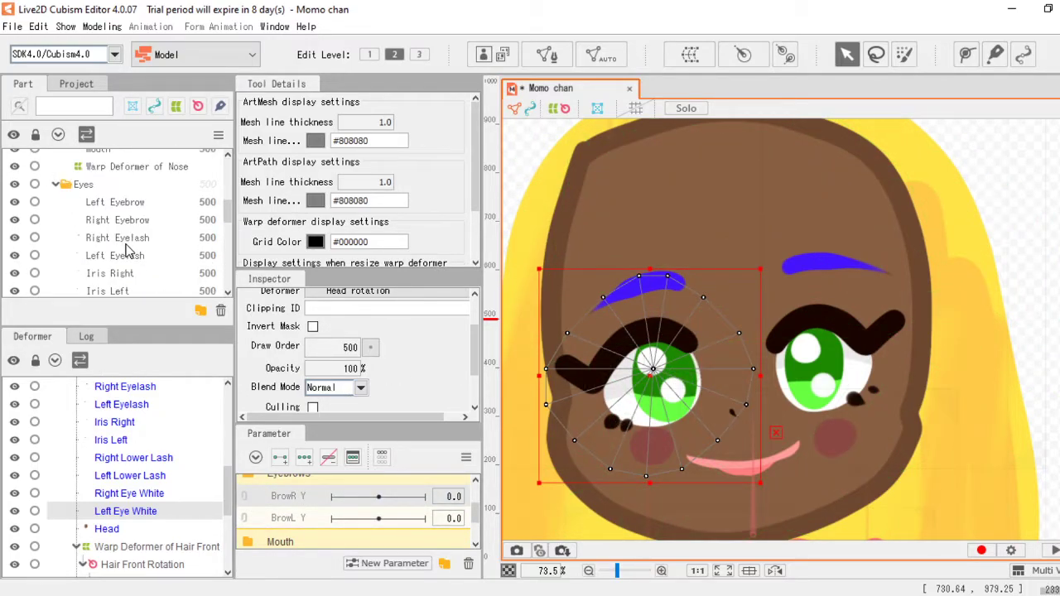
{"action": "left_click", "coordinate": [120, 203]}
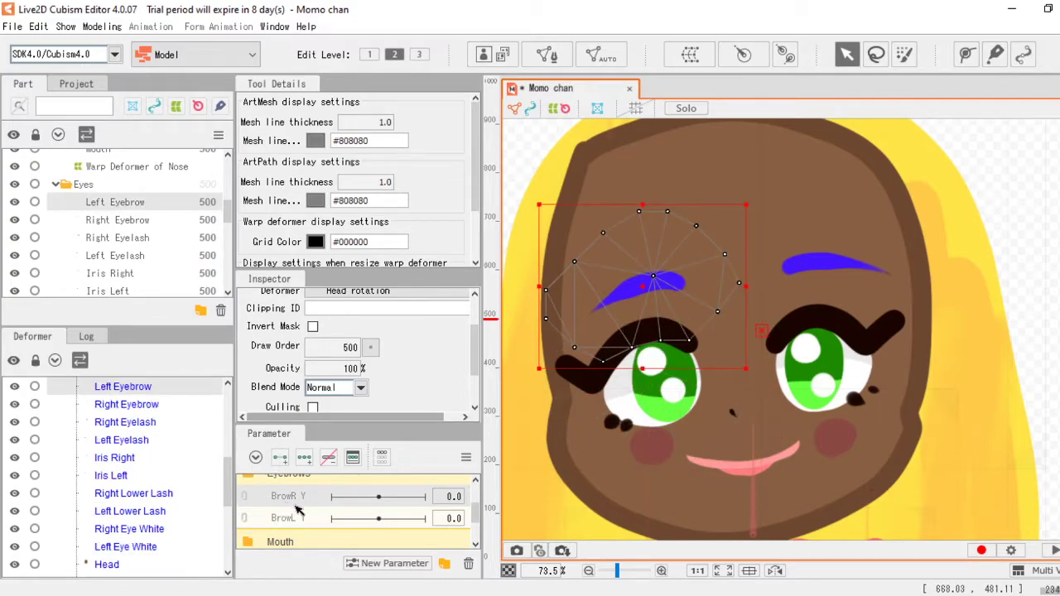
{"action": "left_click", "coordinate": [144, 225]}
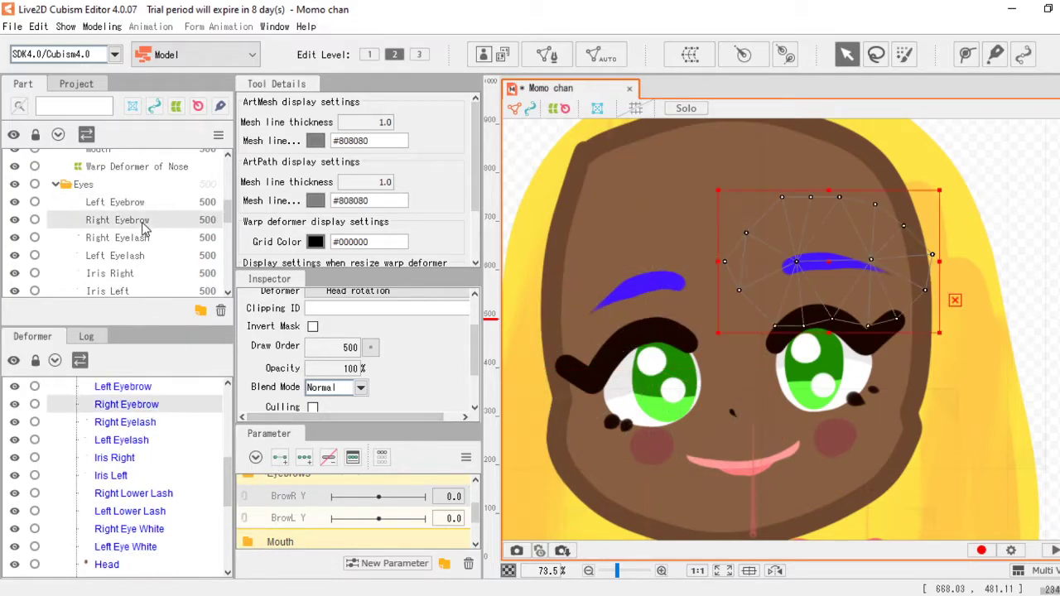
{"action": "left_click", "coordinate": [305, 466]}
{"action": "left_click", "coordinate": [332, 496]}
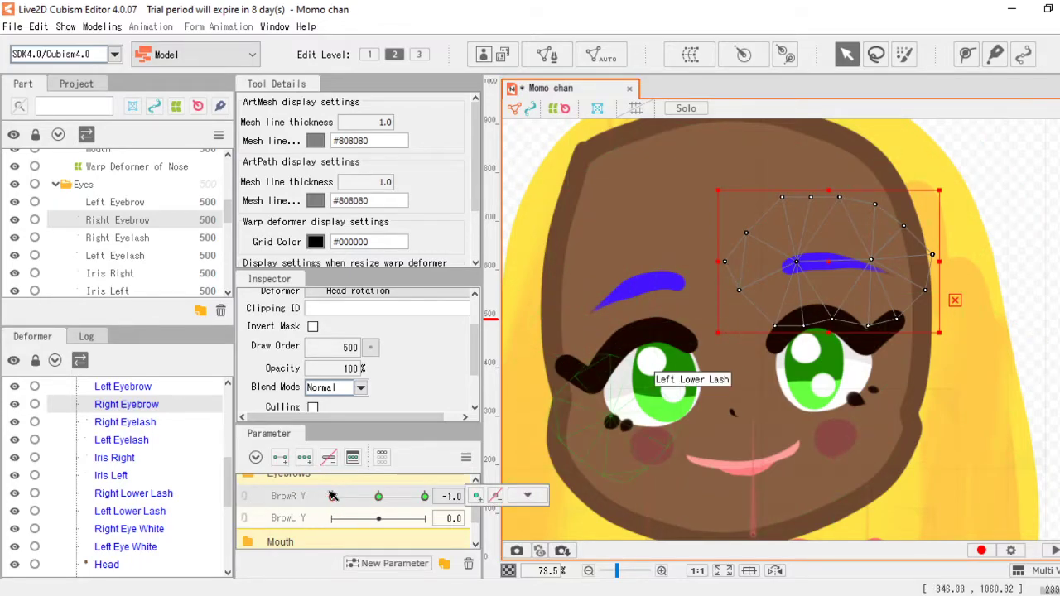
Step: Raise Right Eyebrow at BrowR Y -1.0, lower it toward the eye at 1.0, and return BrowR Y to 0.0
{"action": "left_click_drag", "start_coordinate": [831, 264], "coordinate": [829, 237]}
{"action": "left_click", "coordinate": [424, 495]}
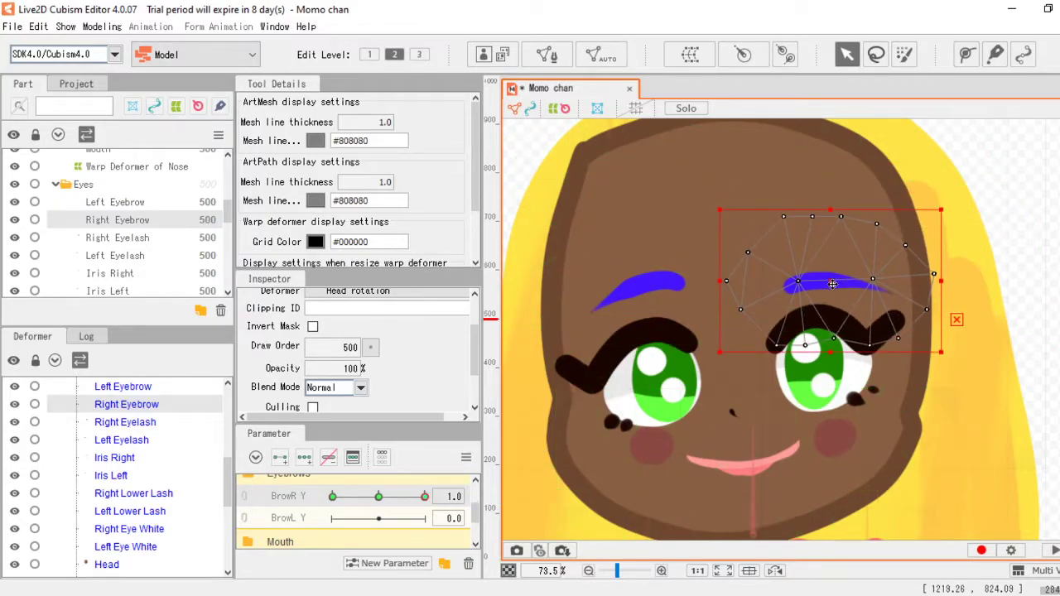
{"action": "left_click", "coordinate": [379, 496]}
Step: Add three keys on BrowL Y for Left Eyebrow and set both BrowL Y and BrowR Y to -1.0
{"action": "left_click", "coordinate": [377, 518]}
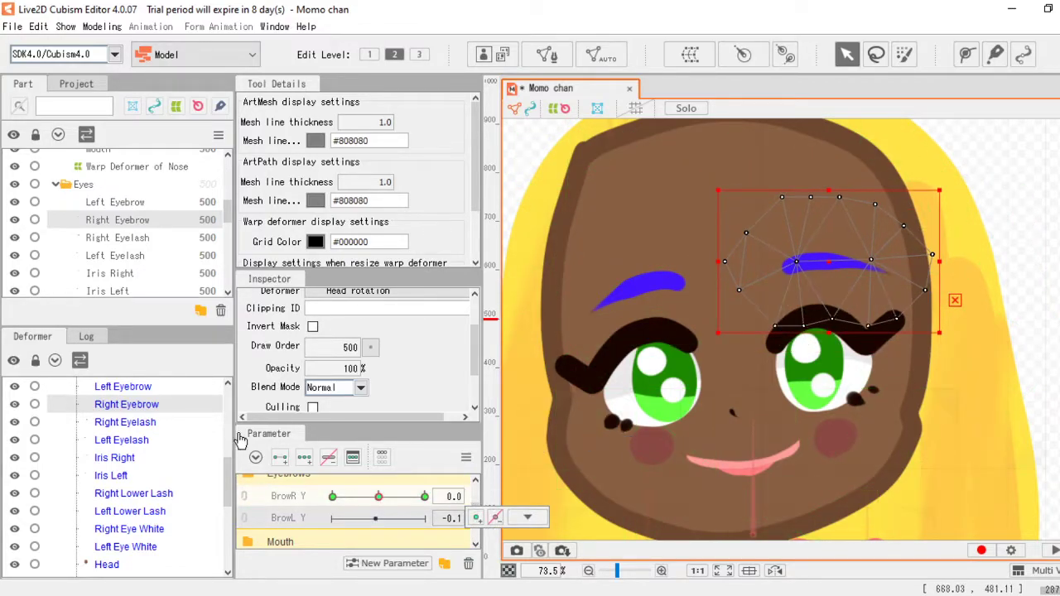
{"action": "left_click", "coordinate": [129, 203]}
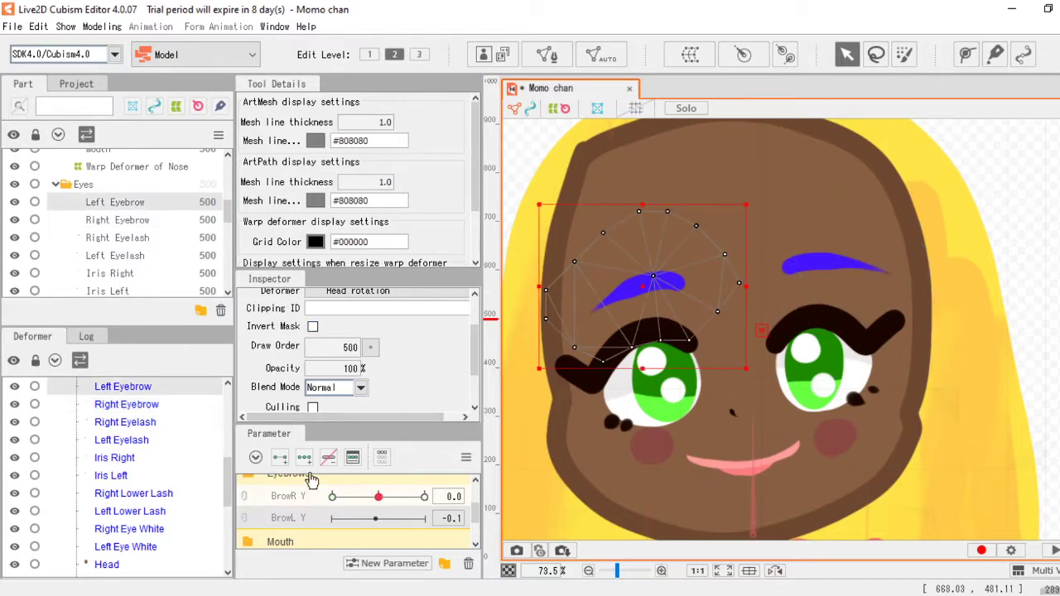
{"action": "left_click", "coordinate": [333, 518]}
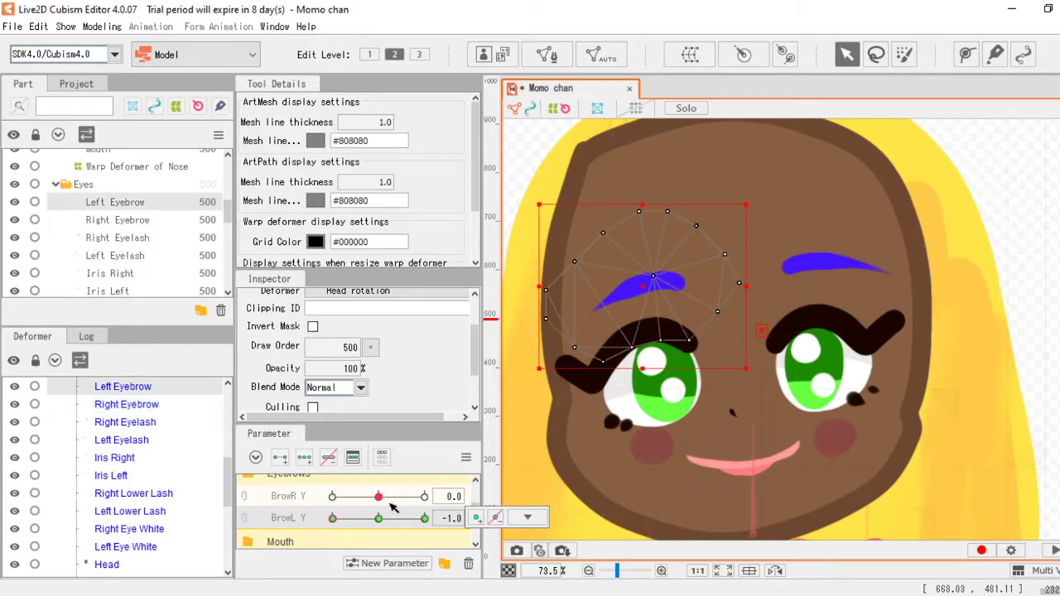
{"action": "left_click", "coordinate": [332, 496]}
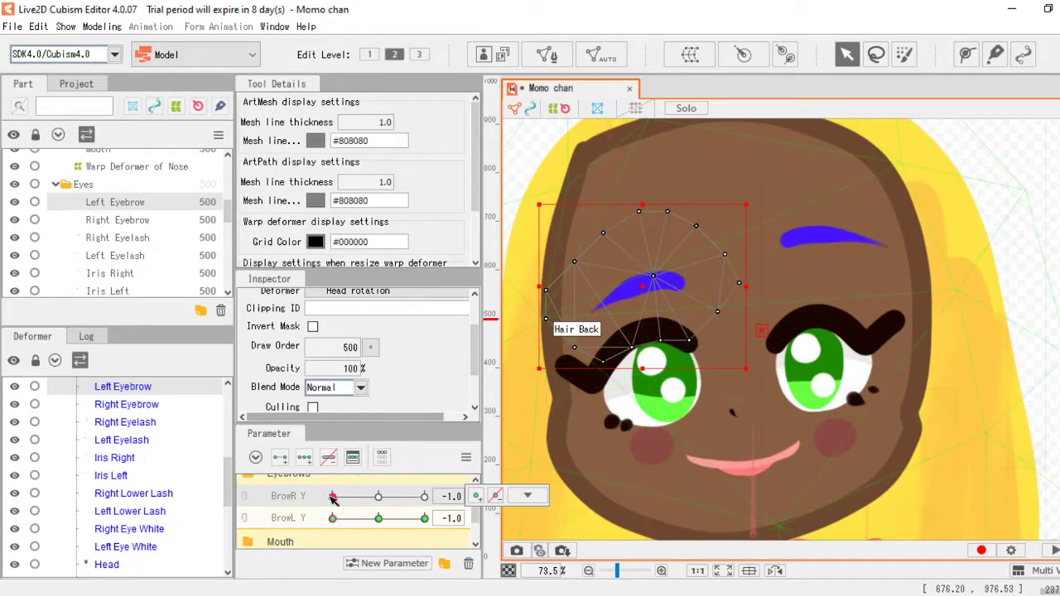
Step: Try raising Left Eyebrow with BrowR Y and BrowL Y at -1.0, lowering it at 1.0, and returning both to 0.0
{"action": "left_click_drag", "start_coordinate": [641, 289], "coordinate": [639, 243]}
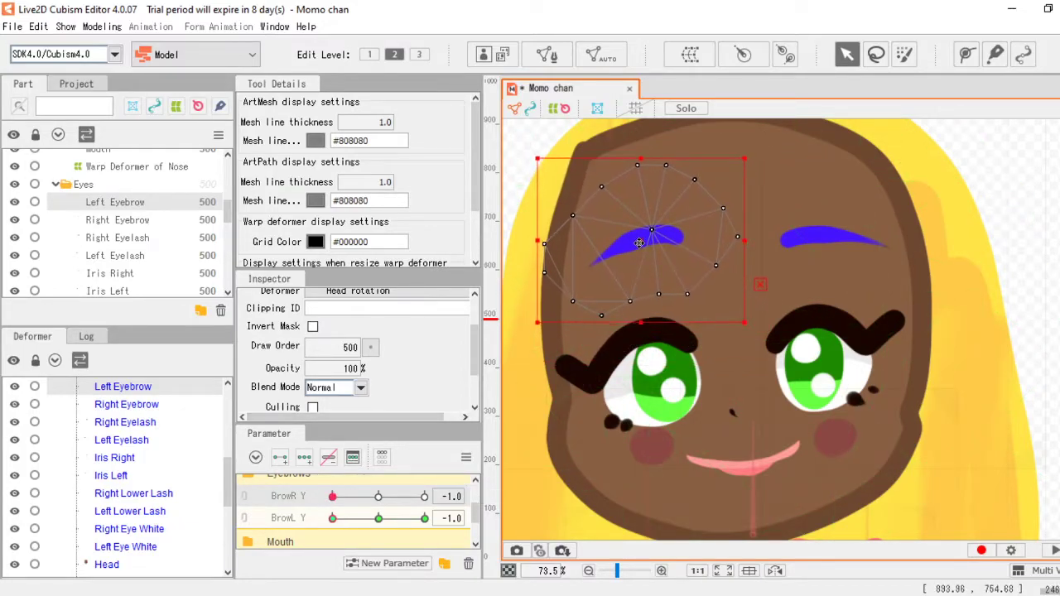
{"action": "left_click", "coordinate": [424, 496]}
{"action": "left_click", "coordinate": [425, 520]}
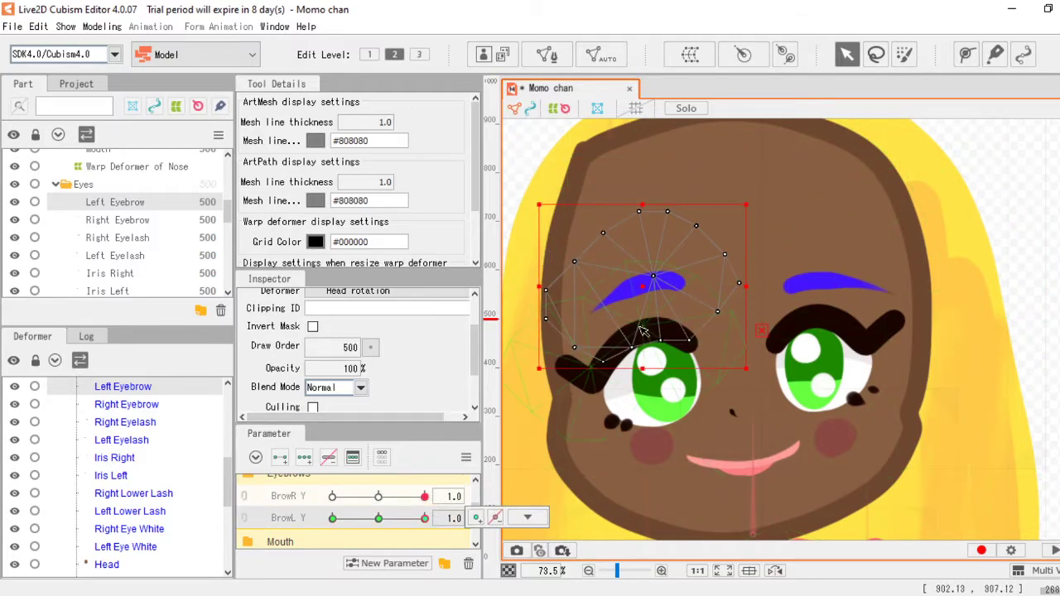
{"action": "left_click_drag", "start_coordinate": [652, 294], "coordinate": [651, 296]}
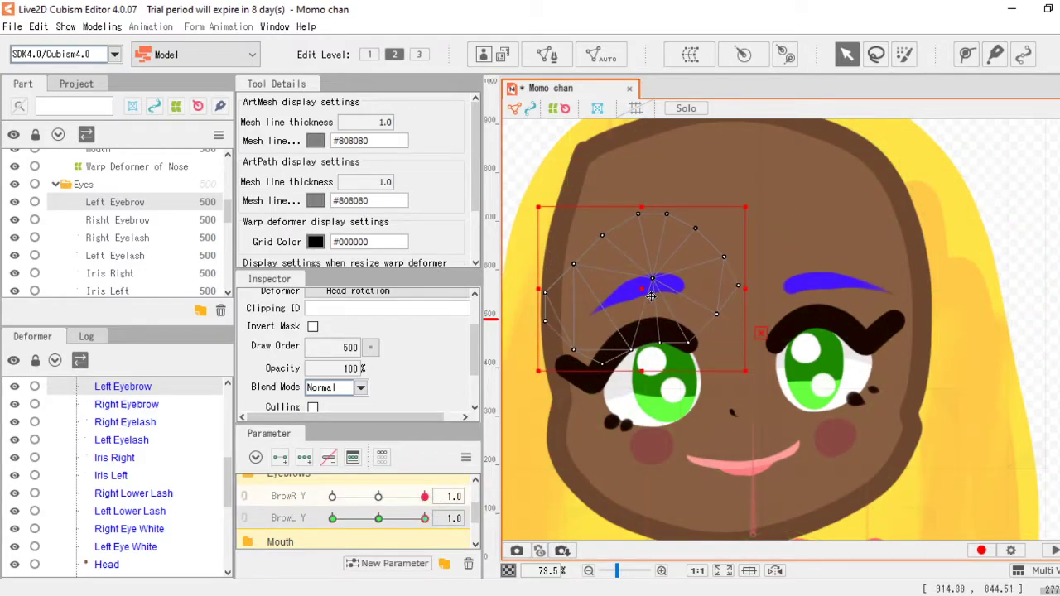
{"action": "left_click_drag", "start_coordinate": [412, 503], "coordinate": [379, 526]}
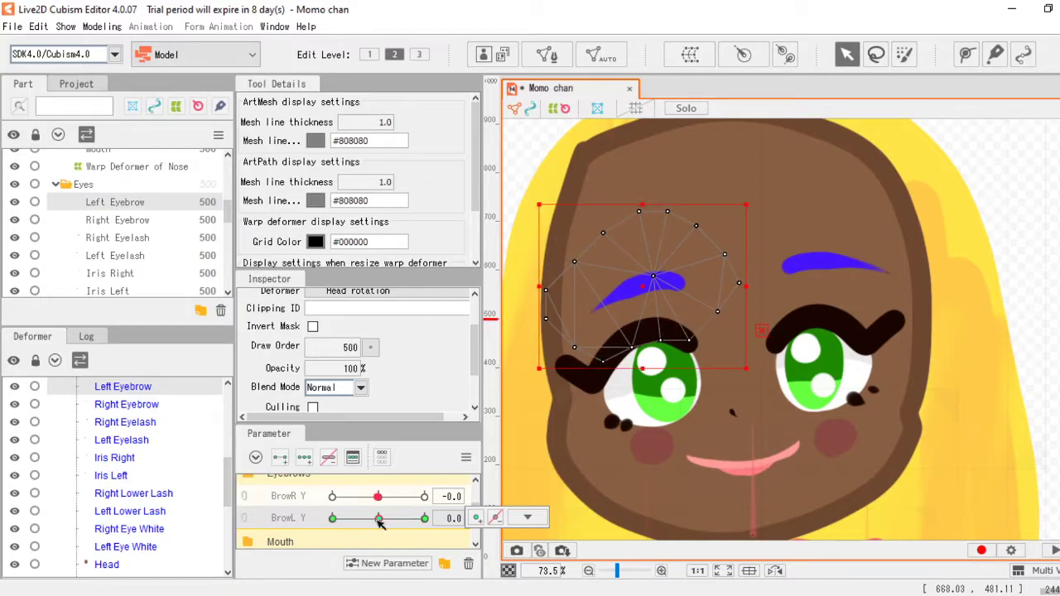
{"action": "left_click", "coordinate": [381, 500]}
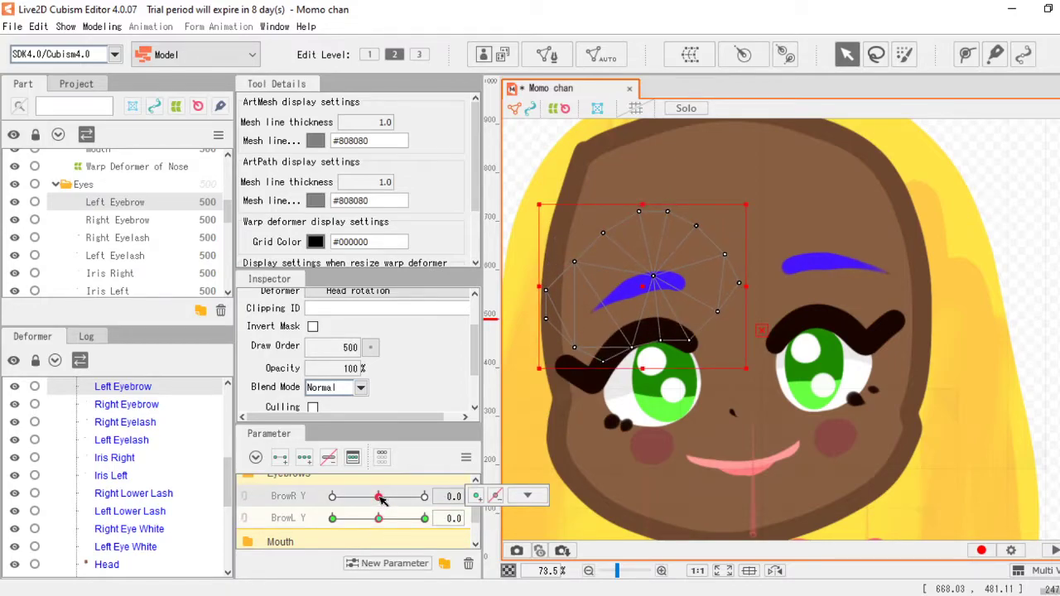
Step: Undo the Left Eyebrow poses and the keys added on BrowL Y
{"action": "mouse_move", "coordinate": [378, 494]}
{"action": "left_mouse_down"}
{"action": "mouse_move", "coordinate": [425, 496]}
{"action": "mouse_move", "coordinate": [332, 496]}
{"action": "mouse_move", "coordinate": [378, 495]}
{"action": "left_mouse_up"}
{"action": "key", "text": "ctrl+z"}
{"action": "key", "text": "ctrl+z"}
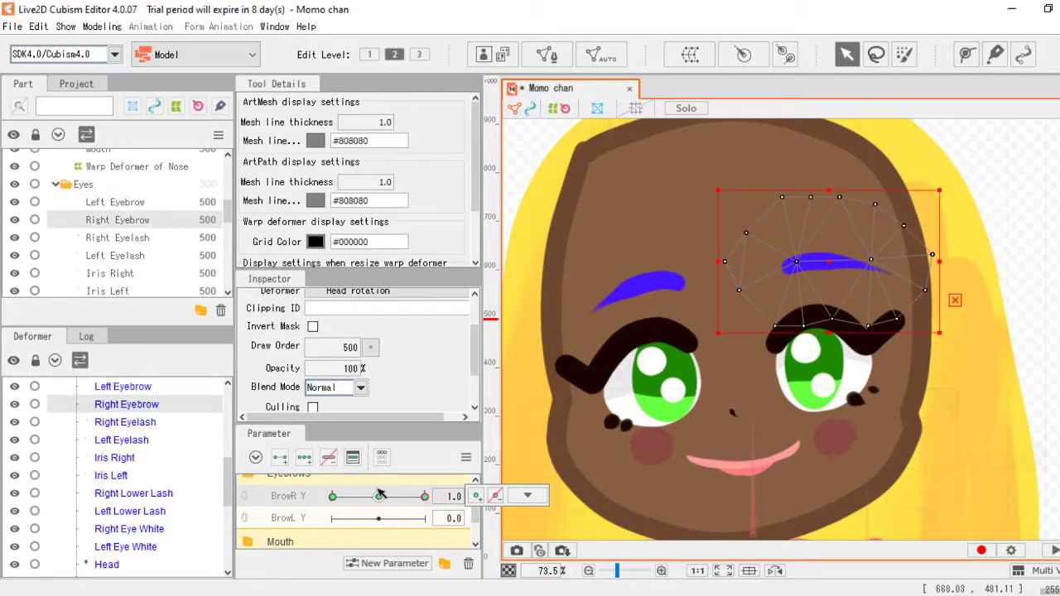
Step: Try lowering Right Eyebrow slightly with BrowR Y set to 0.0
{"action": "left_click_drag", "start_coordinate": [425, 495], "coordinate": [370, 511]}
{"action": "left_click", "coordinate": [379, 497]}
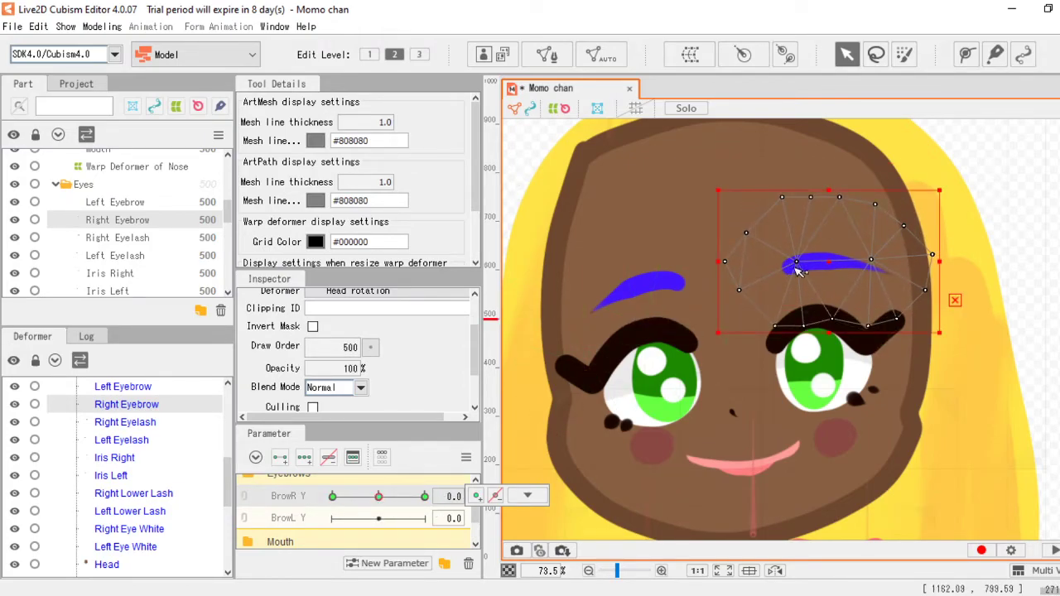
{"action": "left_click_drag", "start_coordinate": [824, 265], "coordinate": [826, 273]}
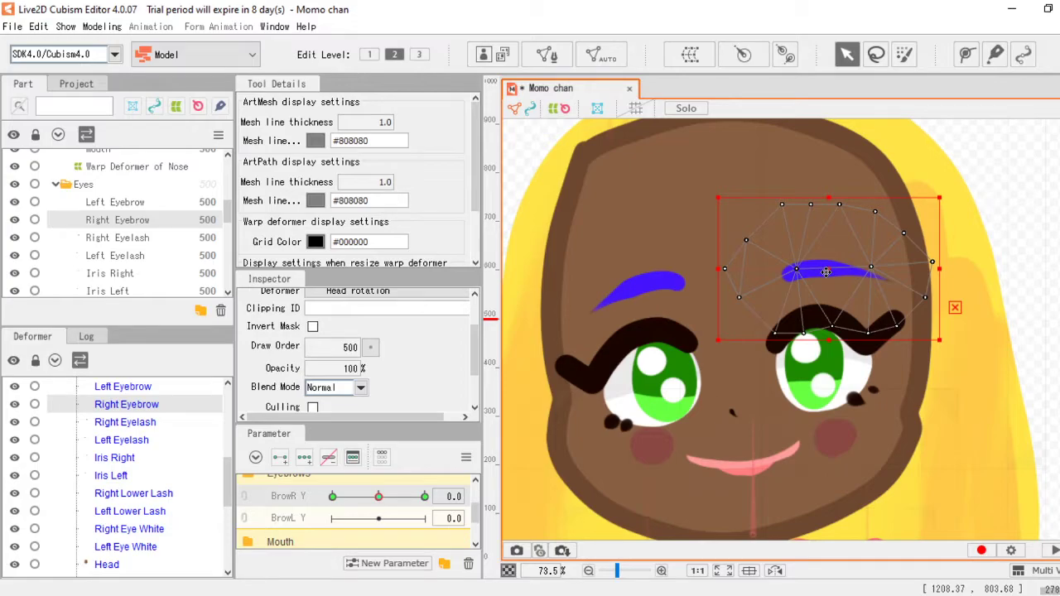
Step: Lower Right Eyebrow toward the eye at BrowR Y 1.0 and return BrowR Y to 0.0
{"action": "left_click_drag", "start_coordinate": [375, 501], "coordinate": [469, 496]}
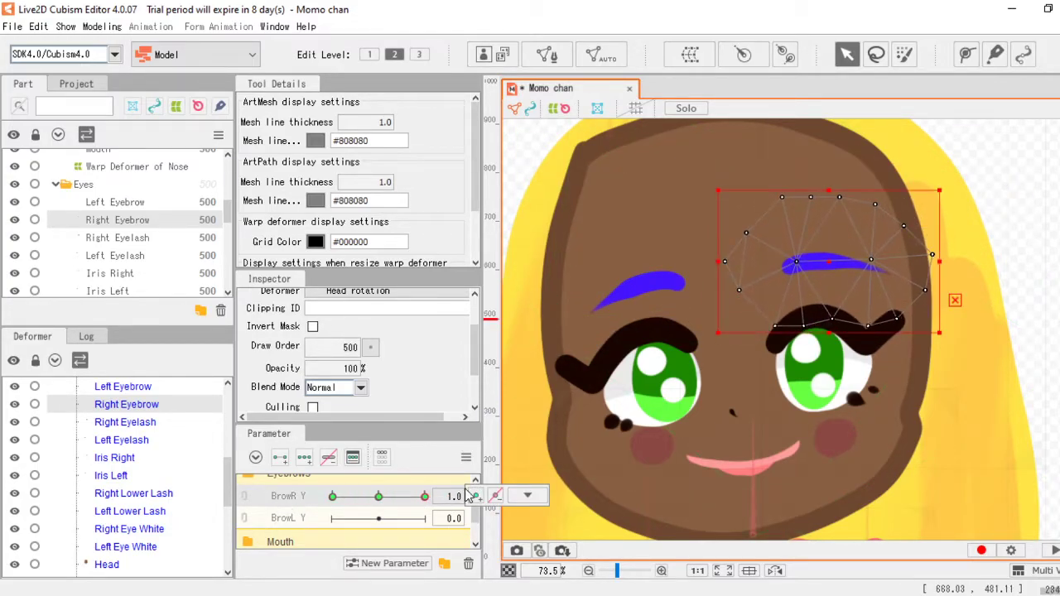
{"action": "left_click_drag", "start_coordinate": [392, 503], "coordinate": [471, 497]}
{"action": "left_click_drag", "start_coordinate": [832, 261], "coordinate": [829, 280]}
{"action": "mouse_move", "coordinate": [379, 500]}
{"action": "left_mouse_down"}
{"action": "mouse_move", "coordinate": [477, 493]}
{"action": "mouse_move", "coordinate": [305, 498]}
{"action": "mouse_move", "coordinate": [398, 494]}
{"action": "mouse_move", "coordinate": [380, 497]}
{"action": "left_mouse_up"}
{"action": "left_click", "coordinate": [379, 498]}
Step: Add three keys on BrowL Y for Left Eyebrow and raise the eyebrow with BrowL Y and BrowR Y at -1.0
{"action": "left_click", "coordinate": [131, 204]}
{"action": "left_click", "coordinate": [334, 520]}
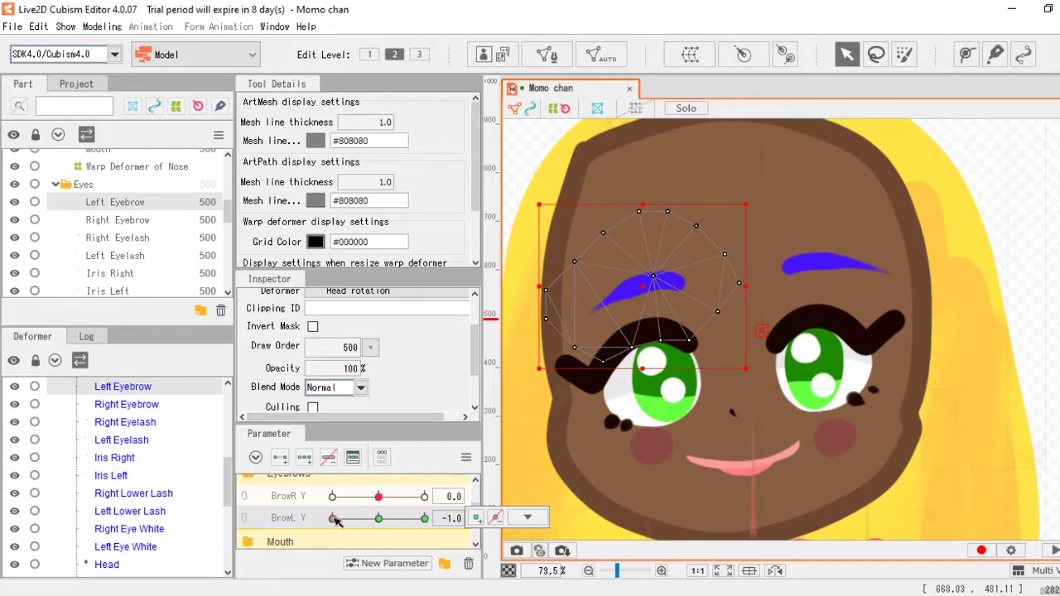
{"action": "left_click_drag", "start_coordinate": [380, 497], "coordinate": [332, 497]}
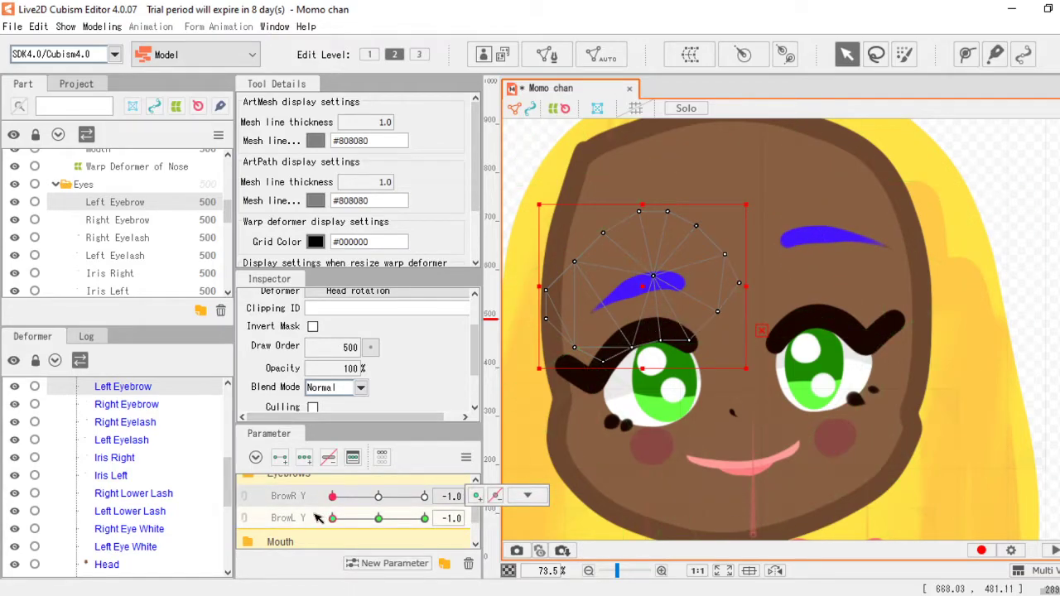
{"action": "left_click_drag", "start_coordinate": [647, 272], "coordinate": [649, 214]}
Step: Lower Left Eyebrow slightly with BrowR Y and BrowL Y at 1.0, and return both parameters to 0.0
{"action": "left_click", "coordinate": [424, 496]}
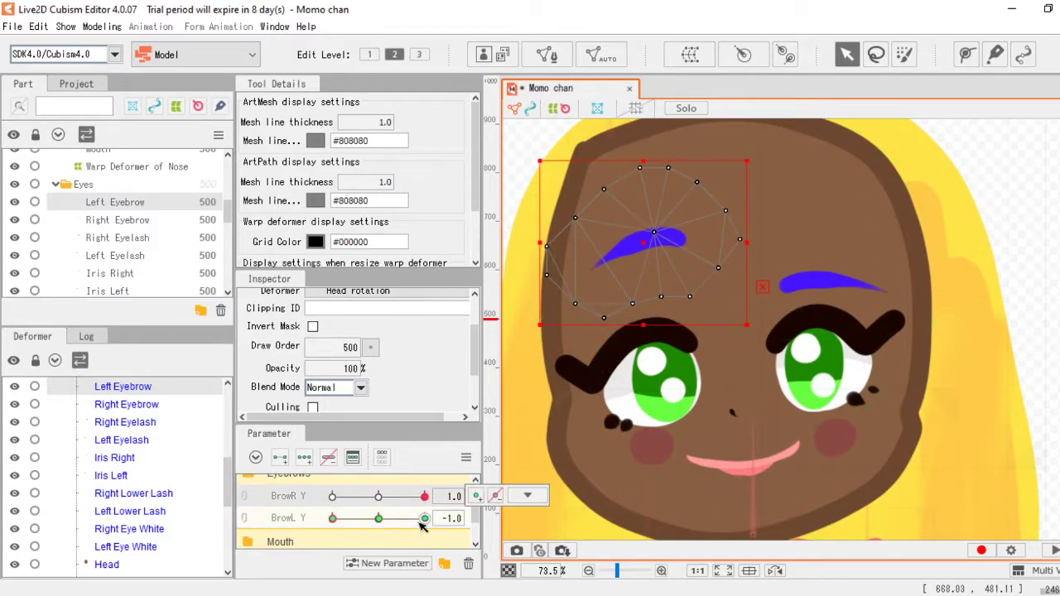
{"action": "left_click", "coordinate": [424, 517]}
{"action": "left_click_drag", "start_coordinate": [653, 285], "coordinate": [653, 291]}
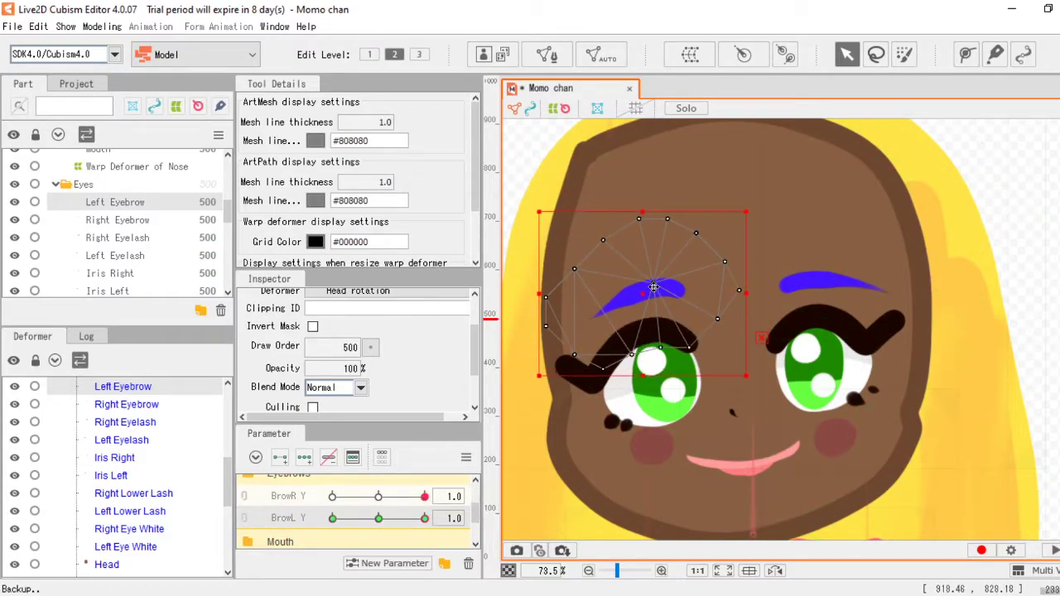
{"action": "left_click", "coordinate": [379, 517]}
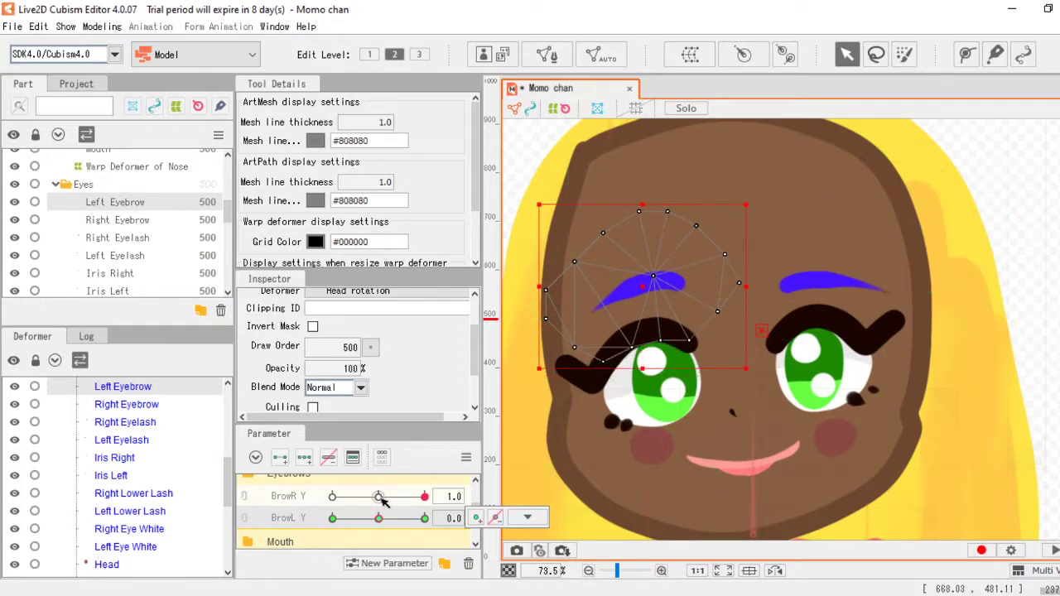
{"action": "left_click", "coordinate": [379, 497]}
{"action": "scroll", "coordinate": [731, 338], "scroll_direction": "down", "scroll_amount": 3}
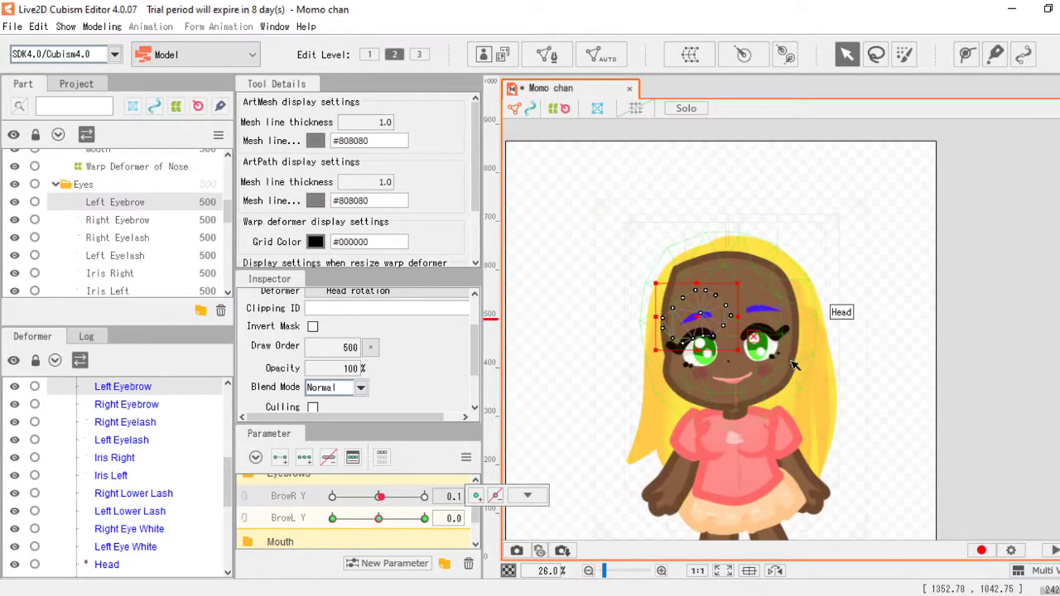
{"action": "scroll", "coordinate": [817, 298], "scroll_direction": "up", "scroll_amount": 1}
{"action": "left_click_drag", "start_coordinate": [383, 491], "coordinate": [378, 496]}
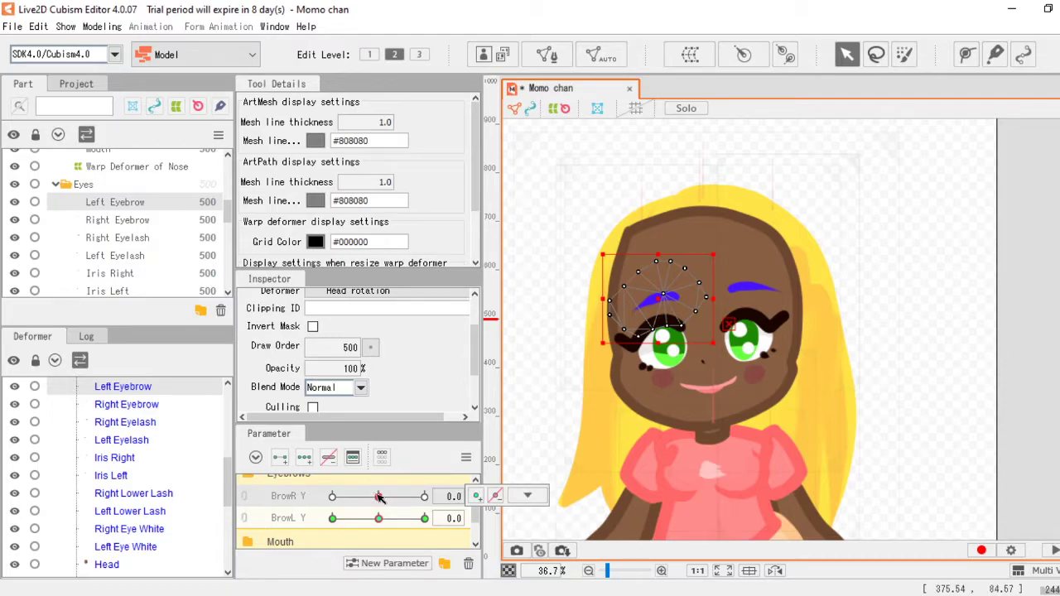
Step: Collapse the Eyebrows parameter group
{"action": "scroll", "coordinate": [304, 504], "scroll_direction": "up", "scroll_amount": 3}
{"action": "left_click", "coordinate": [253, 539]}
{"action": "scroll", "coordinate": [300, 520], "scroll_direction": "down", "scroll_amount": 2}
{"action": "scroll", "coordinate": [332, 505], "scroll_direction": "up", "scroll_amount": 2}
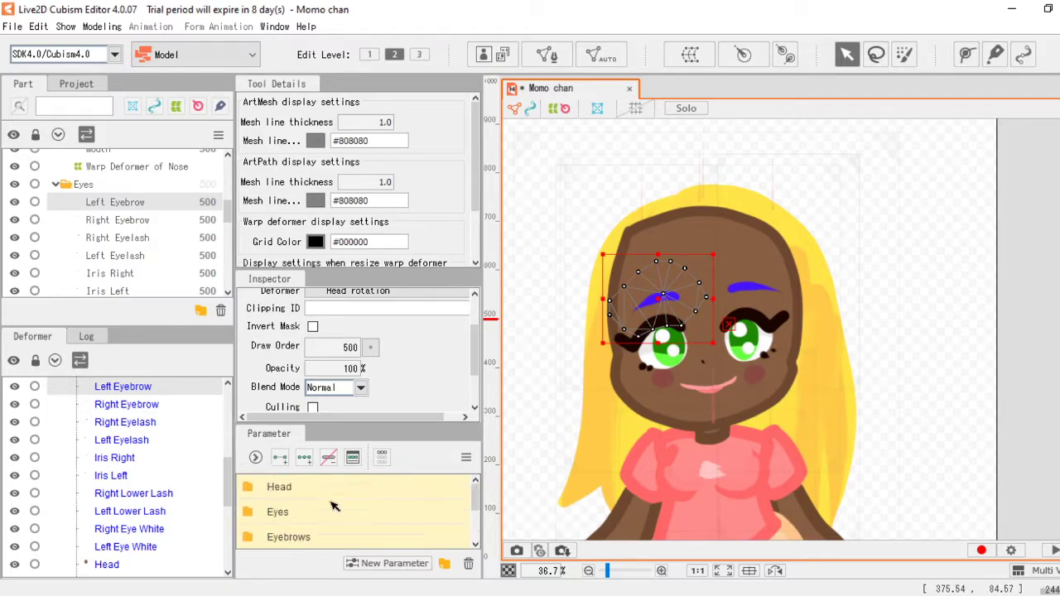
{"action": "scroll", "coordinate": [328, 515], "scroll_direction": "down", "scroll_amount": 2}
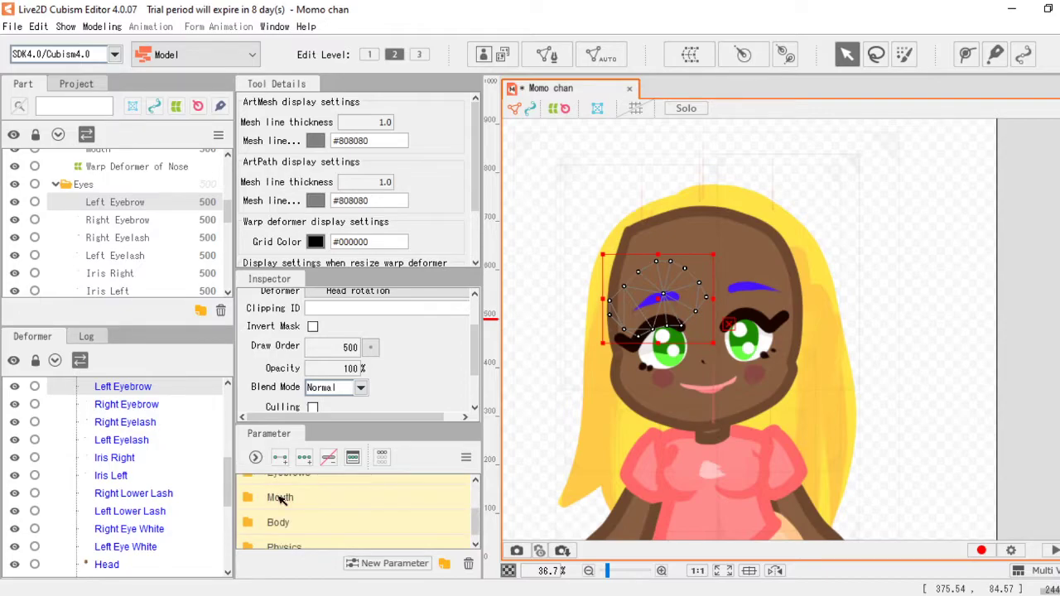
{"action": "scroll", "coordinate": [280, 499], "scroll_direction": "up", "scroll_amount": 2}
{"action": "scroll", "coordinate": [45, 225], "scroll_direction": "up", "scroll_amount": 5}
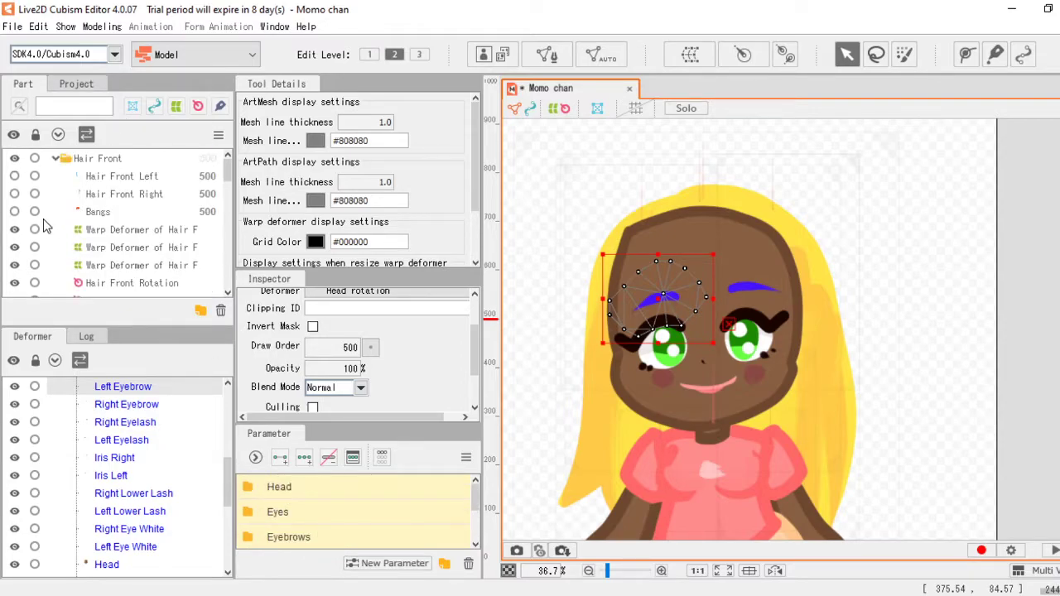
Step: Make Hair Front Left, Hair Front Right and Bangs visible and expand the Mouth parameter group
{"action": "left_click", "coordinate": [14, 177]}
{"action": "left_click", "coordinate": [14, 194]}
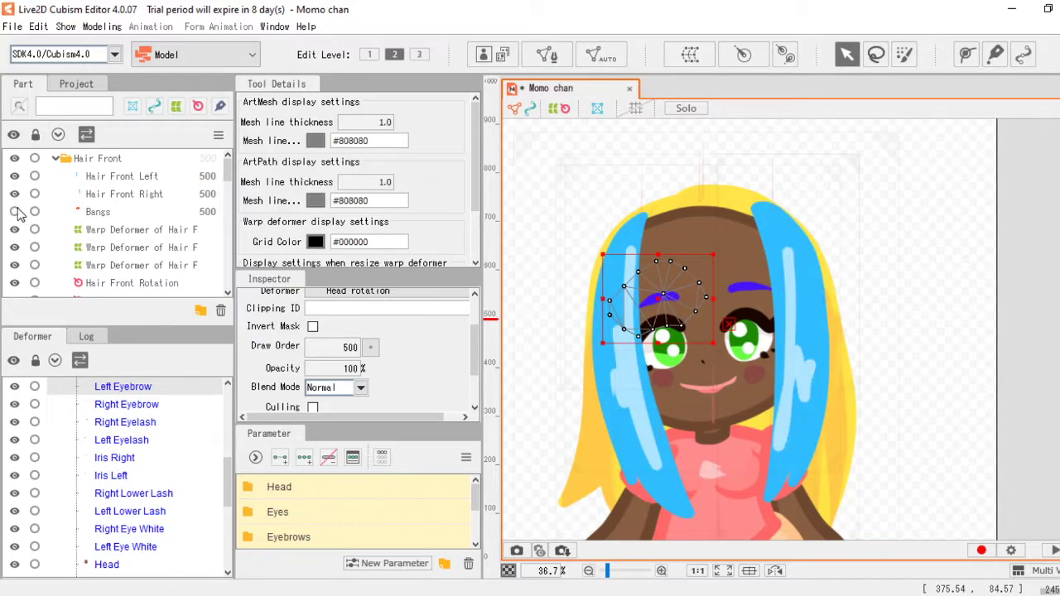
{"action": "left_click", "coordinate": [14, 211]}
{"action": "scroll", "coordinate": [319, 538], "scroll_direction": "down", "scroll_amount": 2}
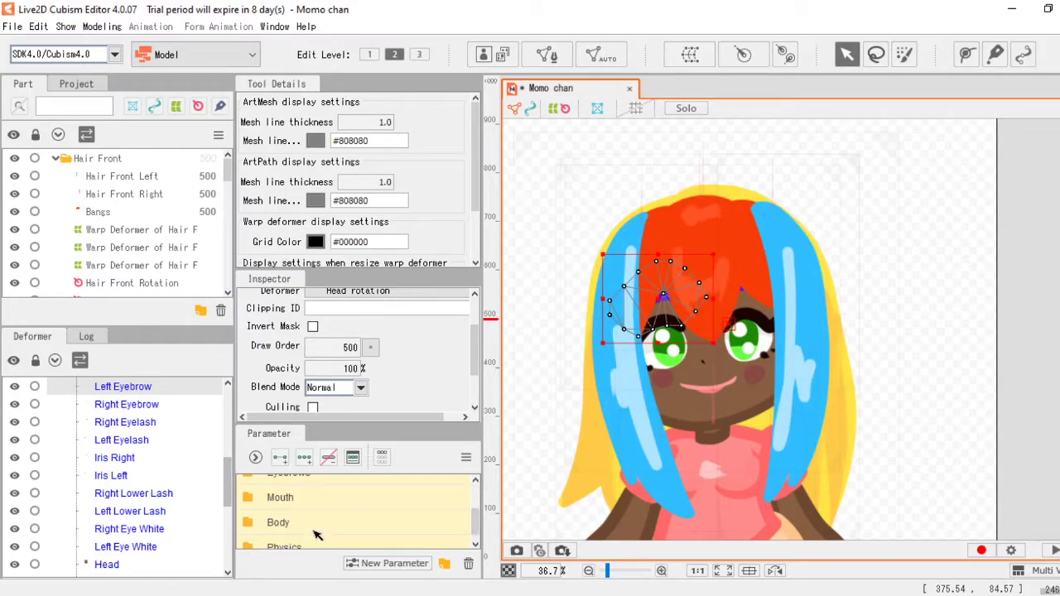
{"action": "left_click", "coordinate": [250, 499]}
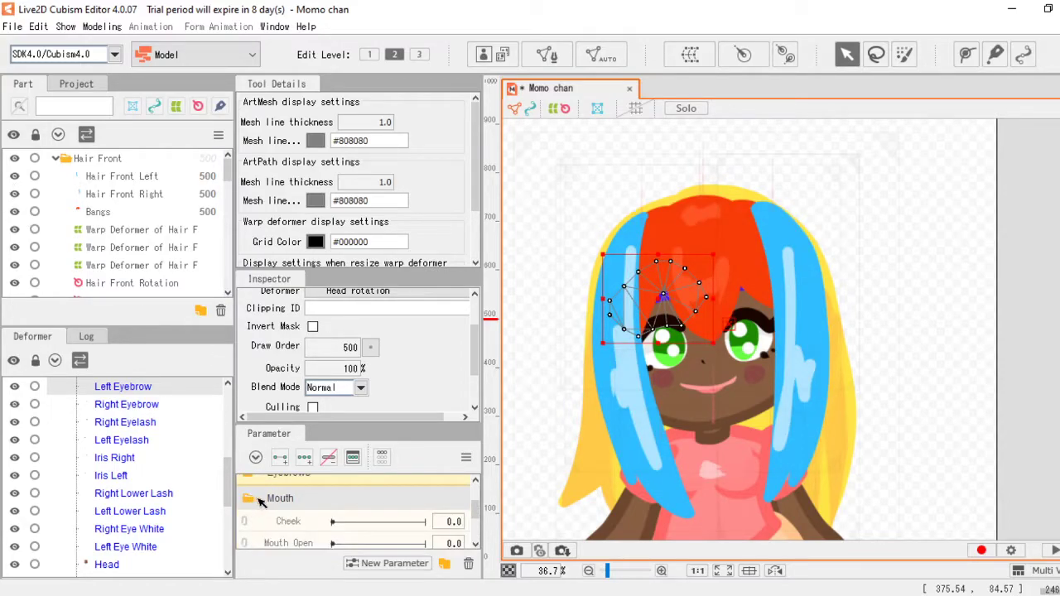
Step: Hide Lower Lip and Mouth in the Nose/Mouth part, keeping Upper Lip visible
{"action": "scroll", "coordinate": [811, 362], "scroll_direction": "up", "scroll_amount": 2}
{"action": "scroll", "coordinate": [812, 362], "scroll_direction": "up", "scroll_amount": 2}
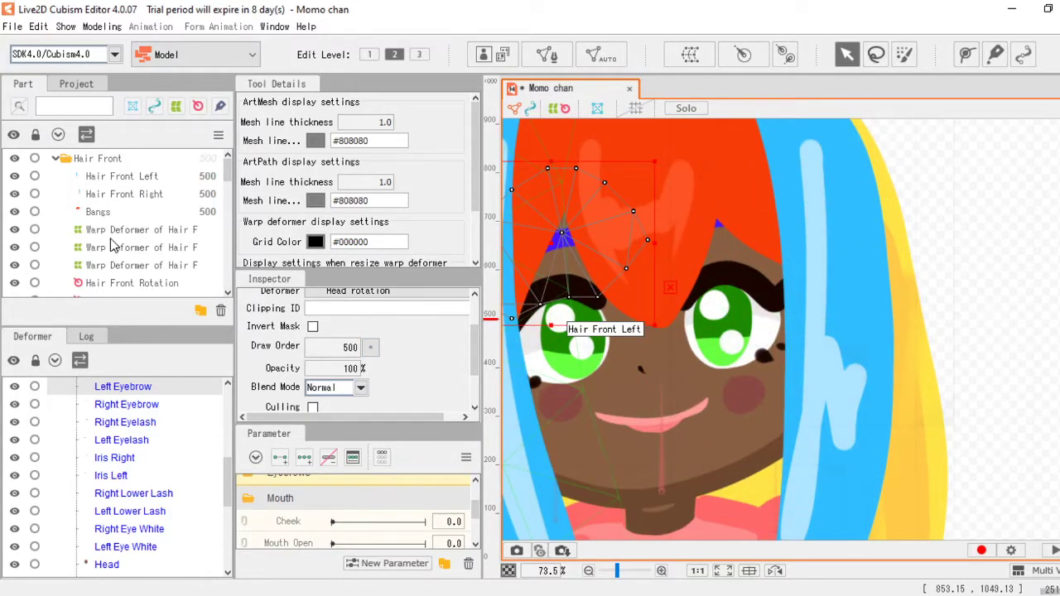
{"action": "scroll", "coordinate": [114, 245], "scroll_direction": "down", "scroll_amount": 4}
{"action": "scroll", "coordinate": [96, 224], "scroll_direction": "up", "scroll_amount": 1}
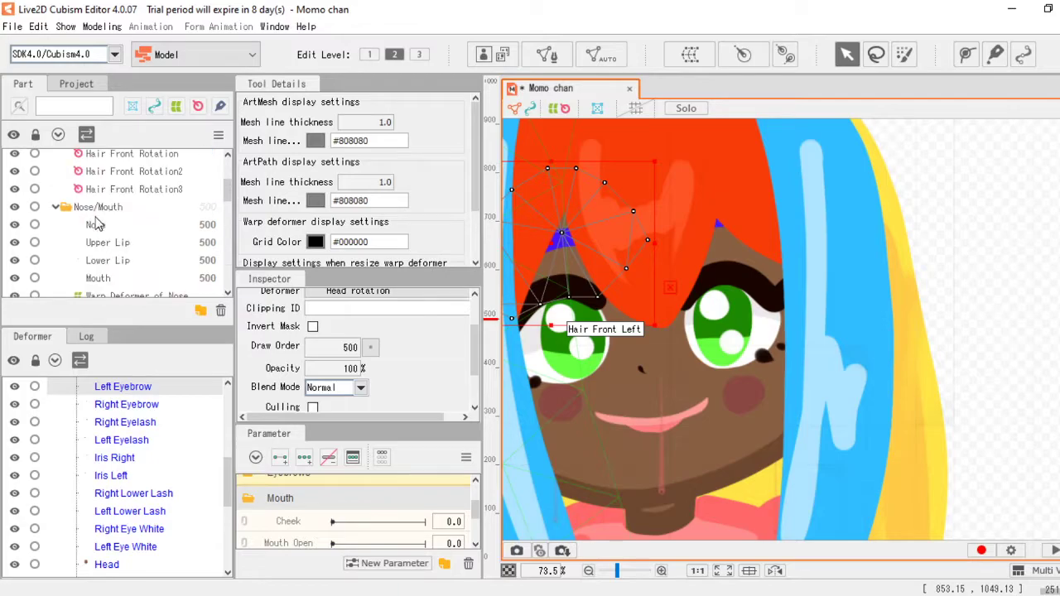
{"action": "left_click", "coordinate": [15, 243]}
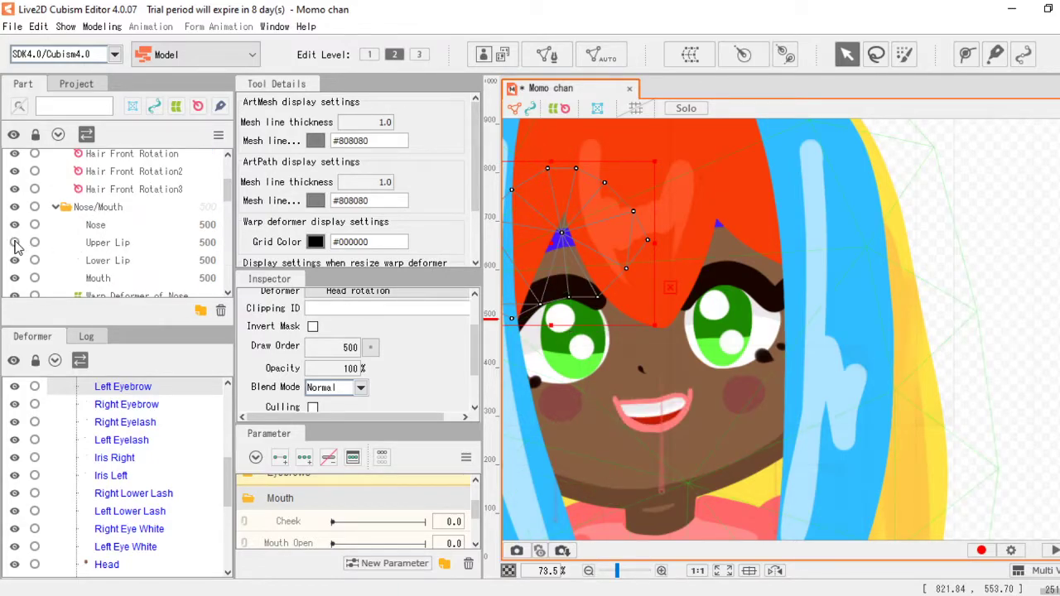
{"action": "left_click", "coordinate": [14, 261]}
{"action": "left_click", "coordinate": [14, 278]}
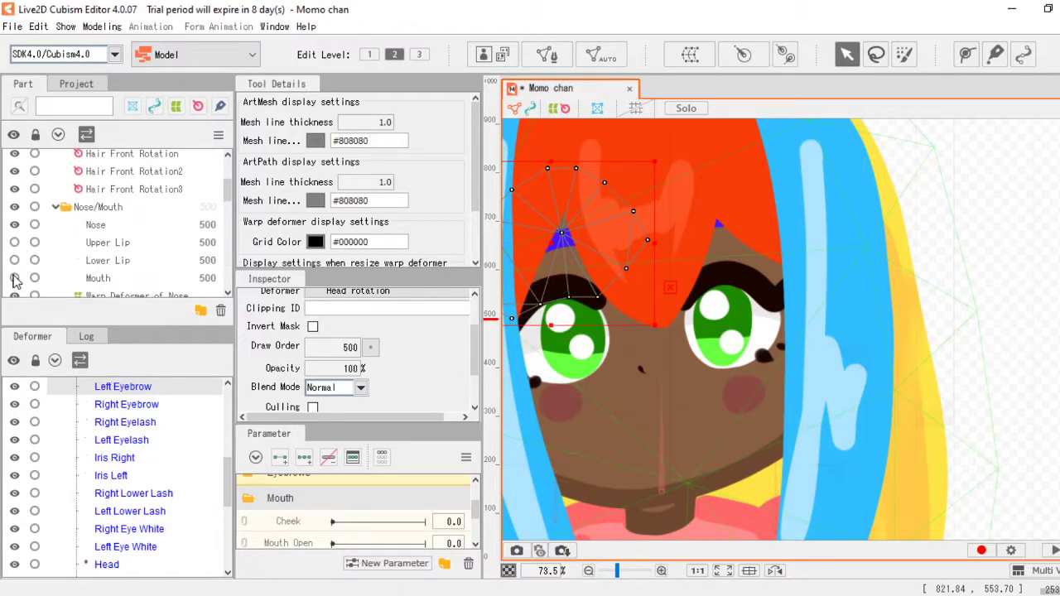
{"action": "left_click", "coordinate": [14, 243]}
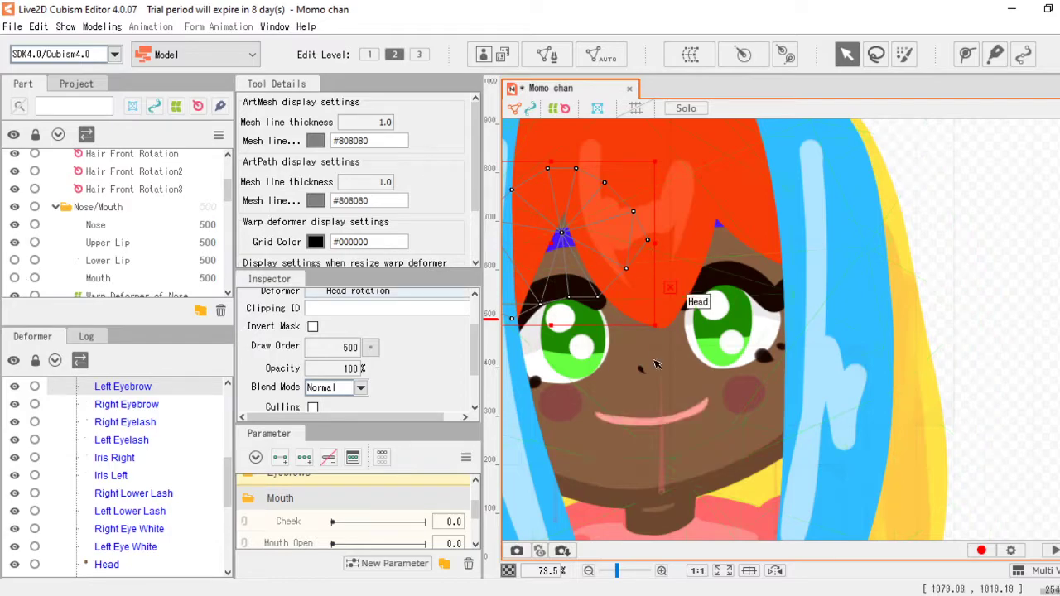
Step: Move Upper Lip out beside the head to inspect its shape, and undo the move
{"action": "left_click", "coordinate": [107, 242]}
{"action": "left_click_drag", "start_coordinate": [650, 408], "coordinate": [994, 368]}
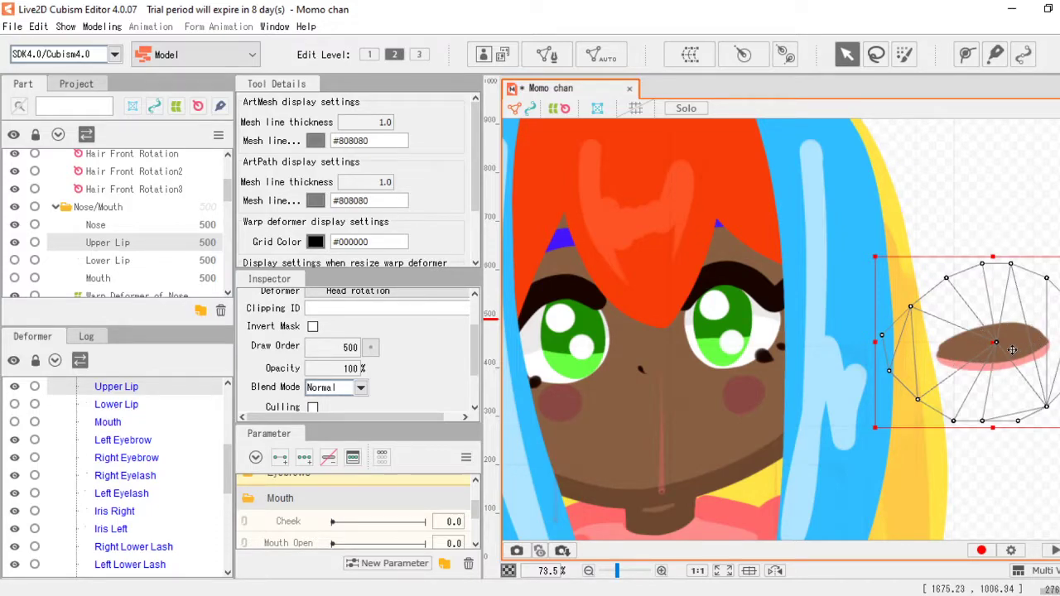
{"action": "key", "text": "ctrl+z"}
Step: Show Lower Lip, move it out beside the head to inspect its shape, and undo the move
{"action": "left_click", "coordinate": [203, 260]}
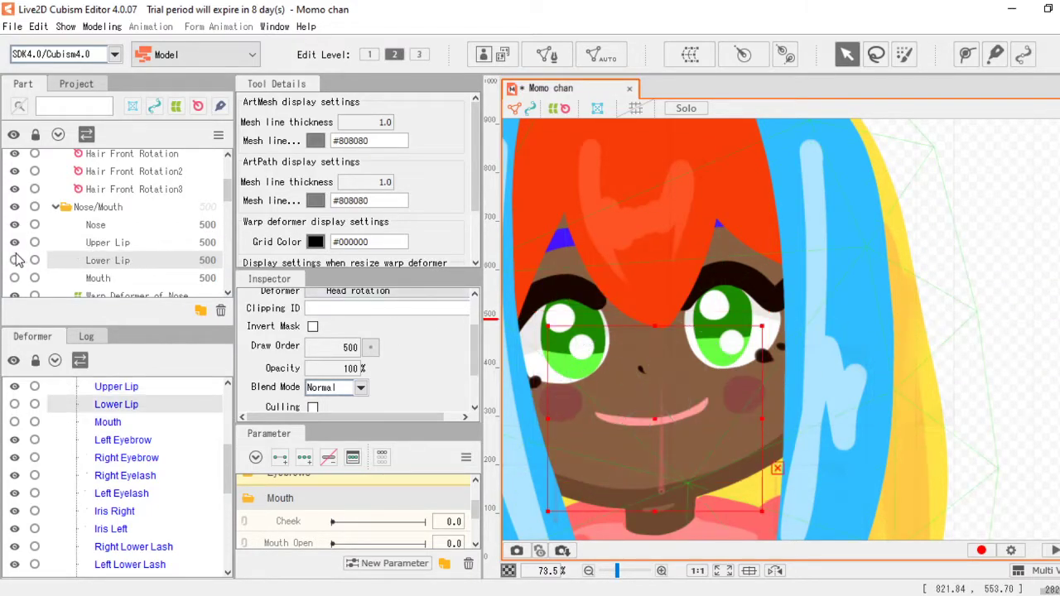
{"action": "left_click_drag", "start_coordinate": [622, 489], "coordinate": [988, 464]}
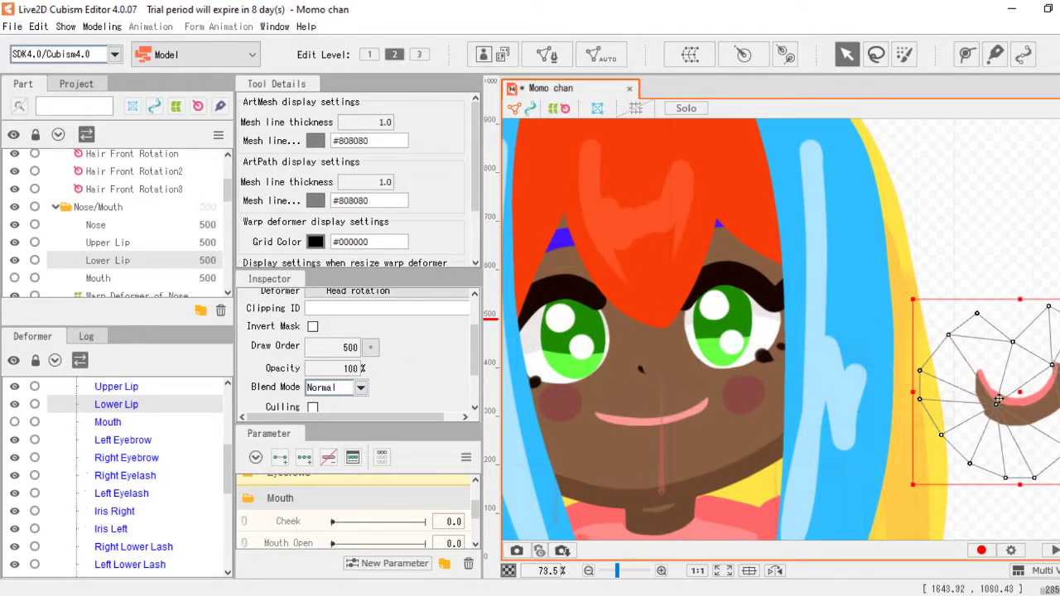
{"action": "key", "text": "ctrl+z"}
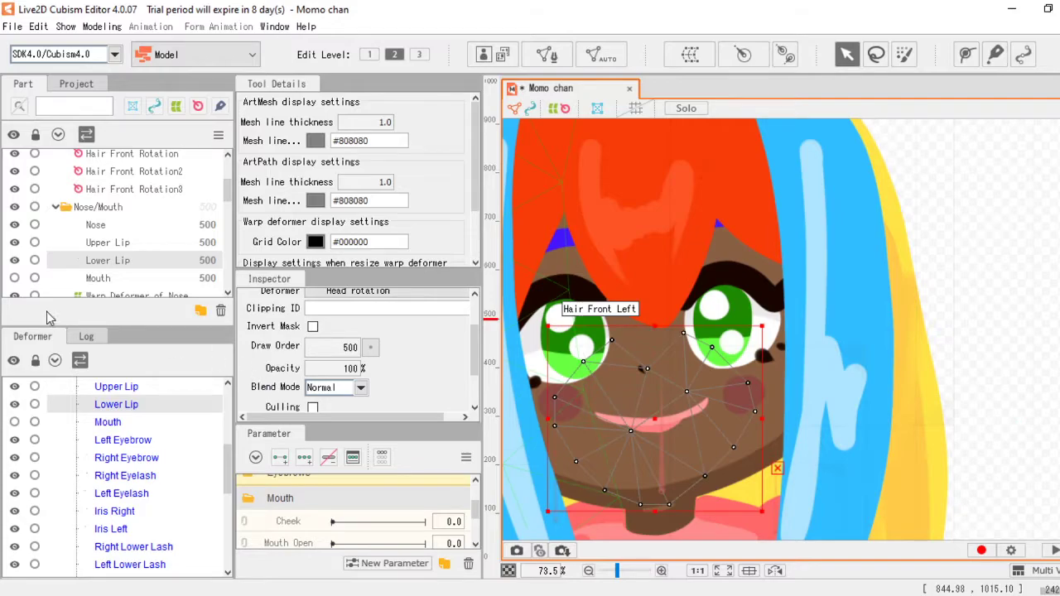
Step: Show the Mouth mesh and move it out beside the head to examine the teeth and tongue artwork
{"action": "left_click", "coordinate": [83, 279]}
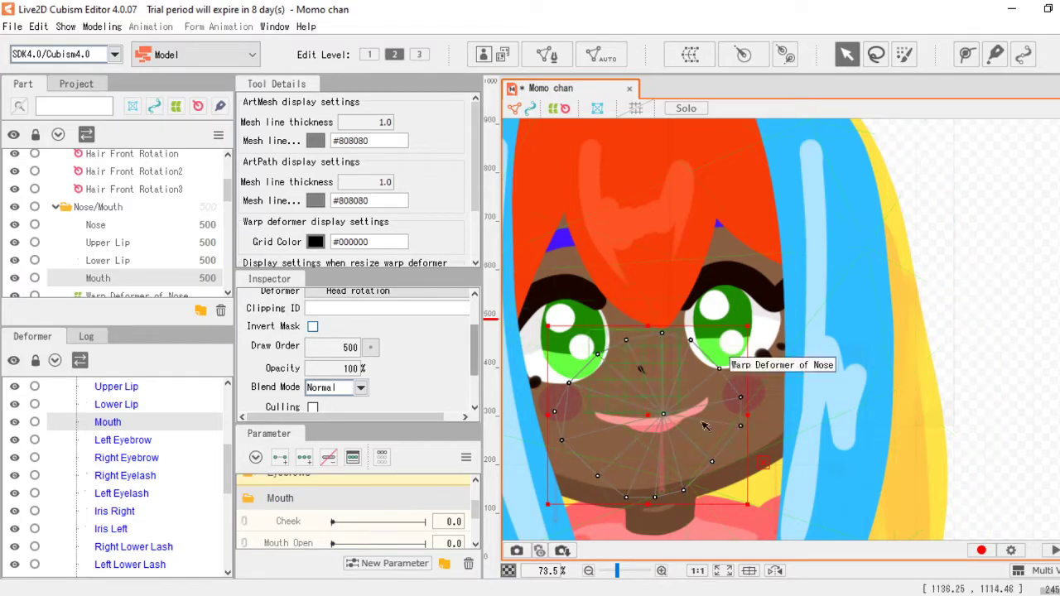
{"action": "left_click_drag", "start_coordinate": [651, 434], "coordinate": [996, 391]}
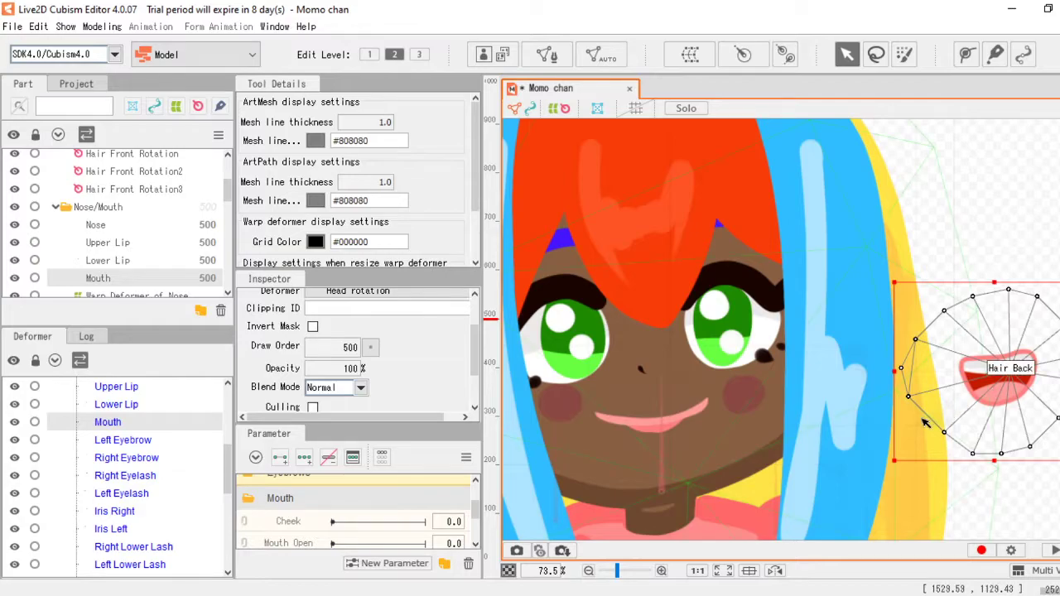
{"action": "scroll", "coordinate": [997, 391], "scroll_direction": "up", "scroll_amount": 2}
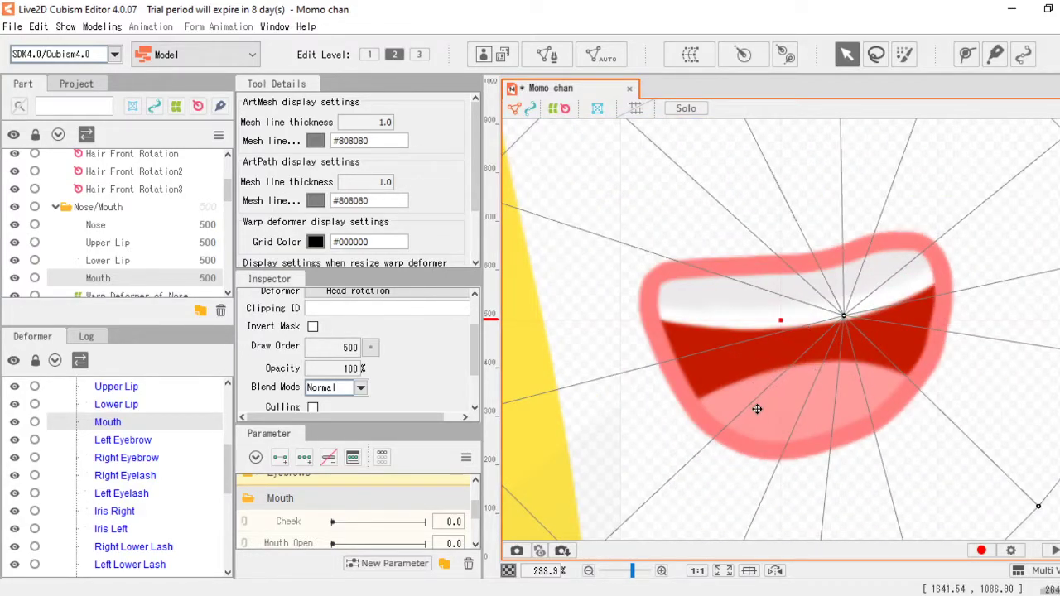
{"action": "scroll", "coordinate": [767, 406], "scroll_direction": "down", "scroll_amount": 4}
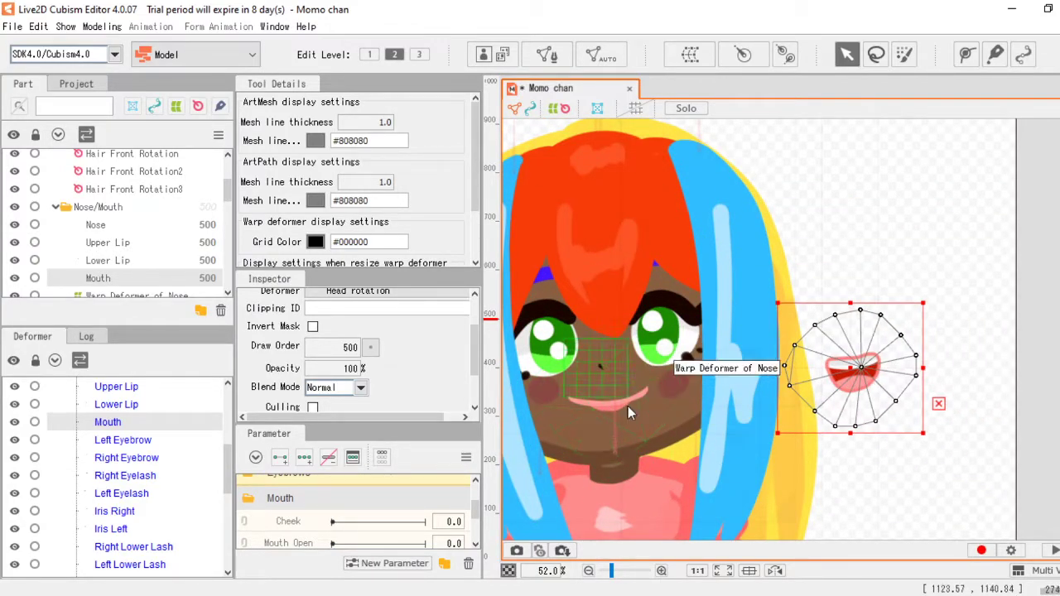
Step: Undo the Mouth mesh's move so it sits back on the face
{"action": "key", "text": "ctrl+z"}
{"action": "scroll", "coordinate": [744, 388], "scroll_direction": "up", "scroll_amount": 2}
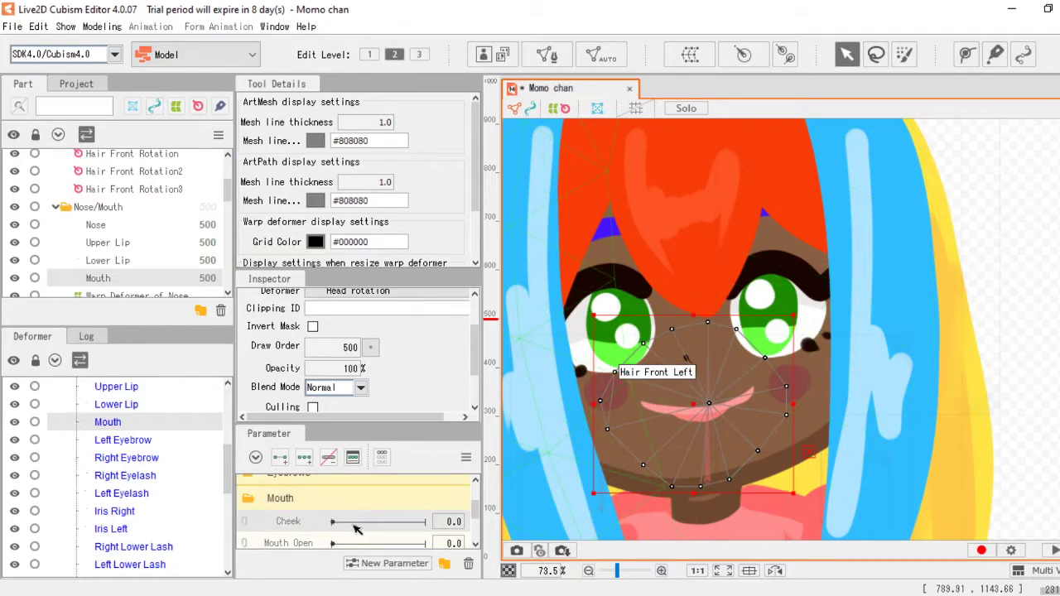
Step: Add two keys to the Cheek parameter for the Mouth mesh and set Cheek to 1.0
{"action": "left_click", "coordinate": [347, 523]}
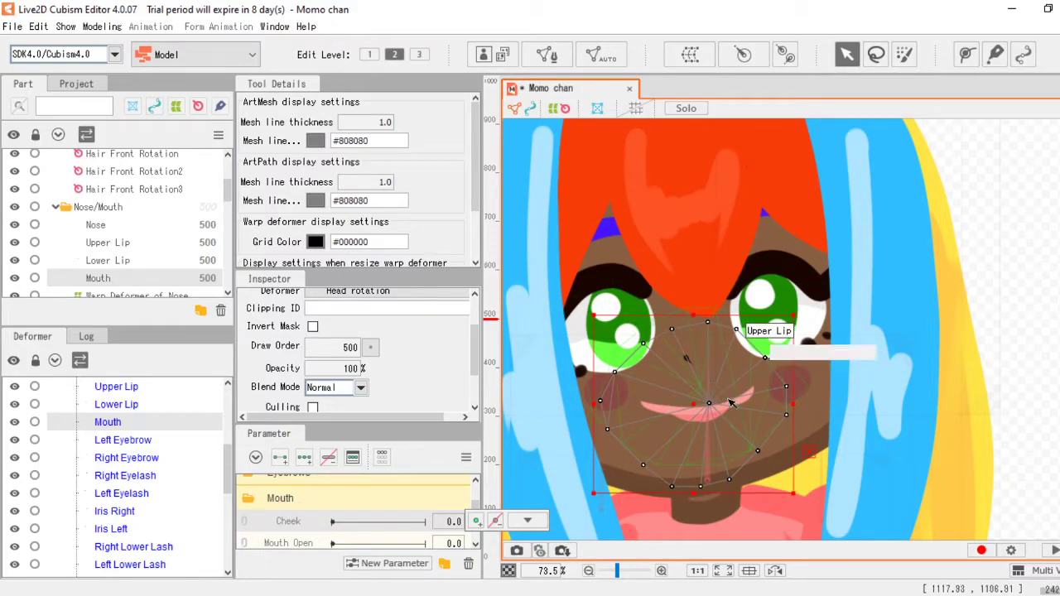
{"action": "scroll", "coordinate": [710, 403], "scroll_direction": "up", "scroll_amount": 2}
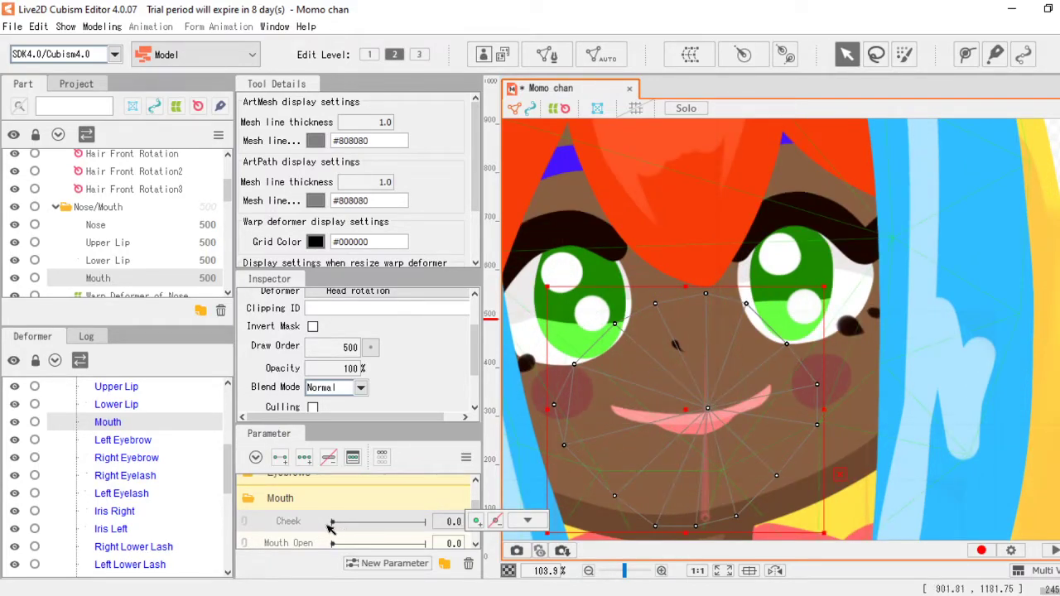
{"action": "left_click", "coordinate": [280, 464]}
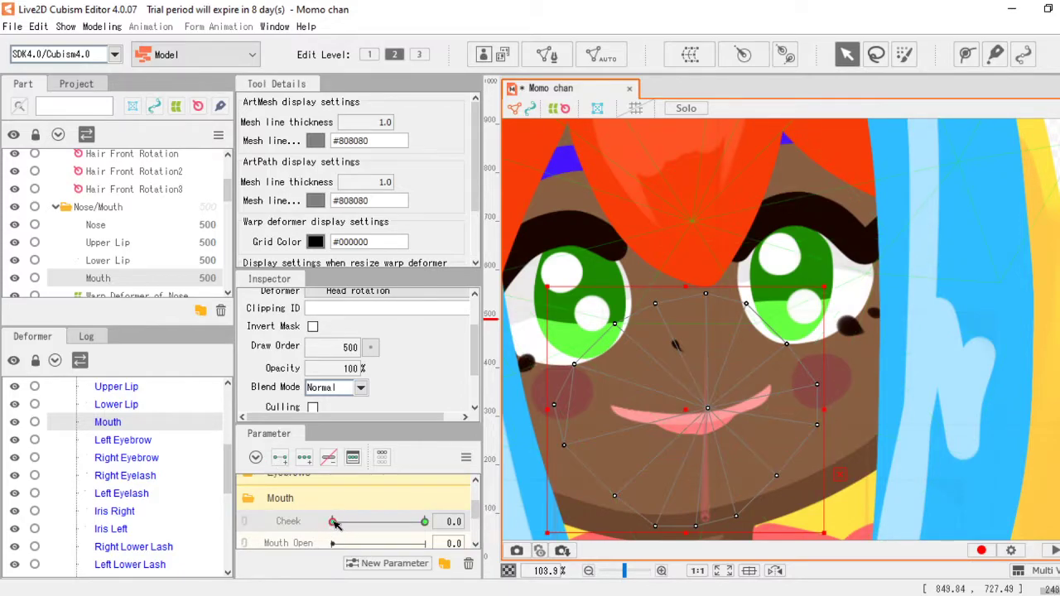
{"action": "left_click", "coordinate": [424, 522]}
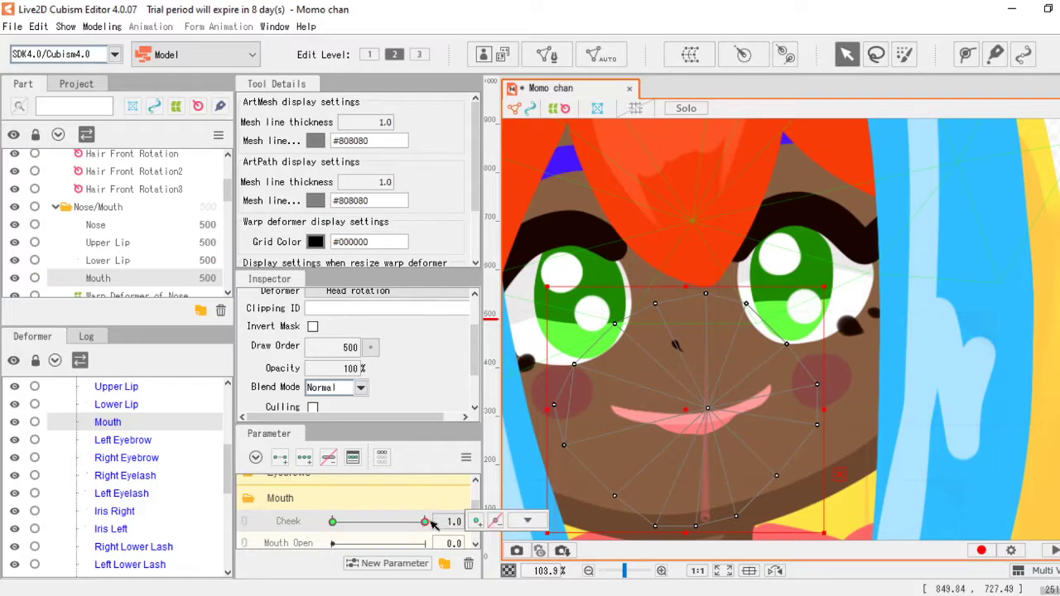
{"action": "scroll", "coordinate": [827, 365], "scroll_direction": "down", "scroll_amount": 3}
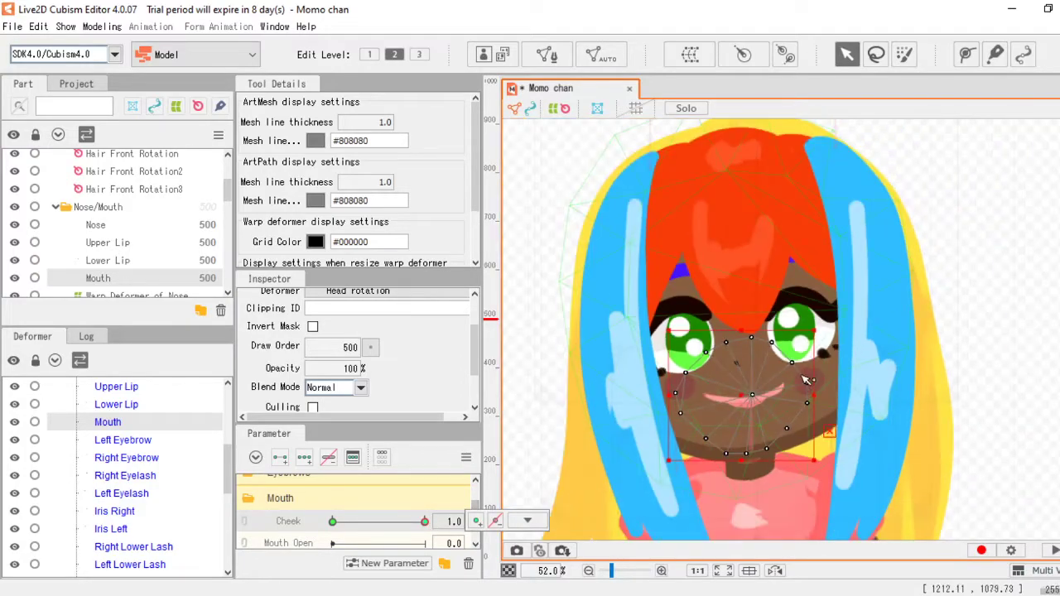
{"action": "scroll", "coordinate": [795, 373], "scroll_direction": "up", "scroll_amount": 2}
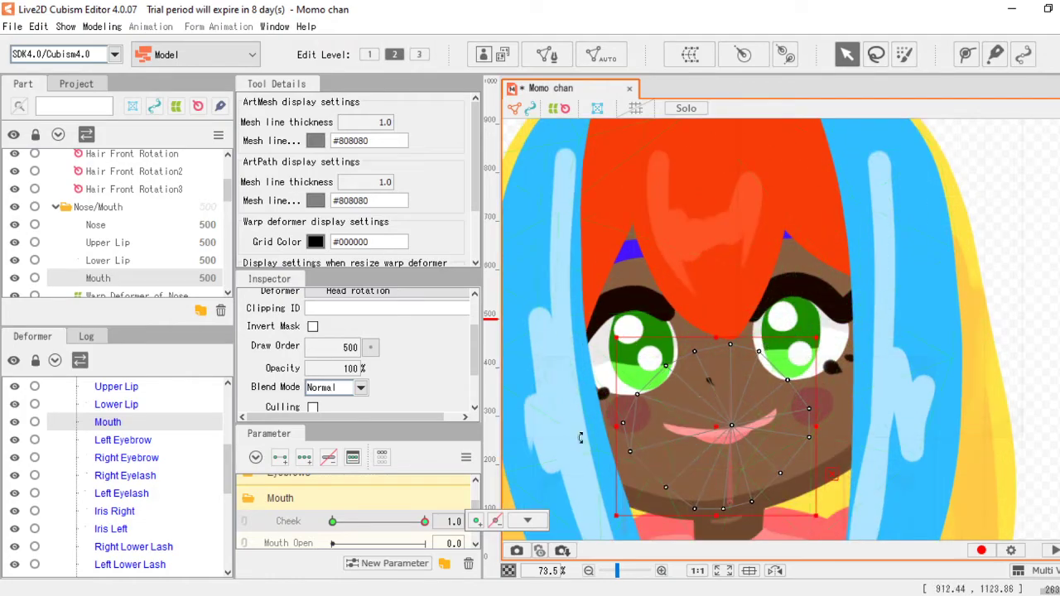
Step: Edit the Cheek keyforms, trying keys at 0.2, 0.5 and 0.8, and leave only the key at 1.0
{"action": "double_click", "coordinate": [299, 523]}
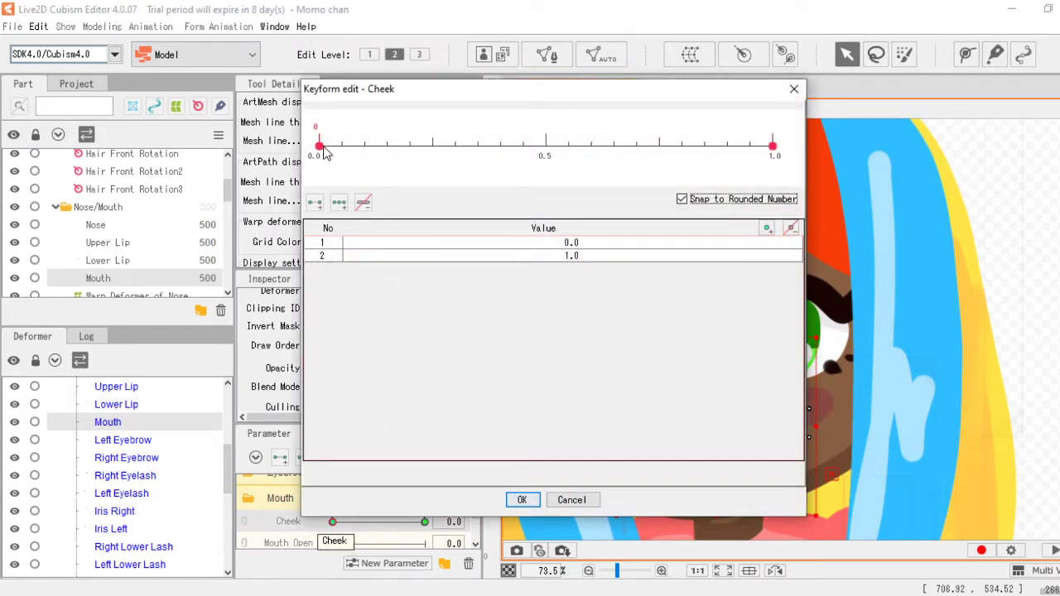
{"action": "left_click", "coordinate": [410, 146]}
{"action": "left_click", "coordinate": [522, 146]}
{"action": "left_click", "coordinate": [682, 146]}
{"action": "left_click", "coordinate": [546, 146]}
{"action": "left_click", "coordinate": [523, 146]}
{"action": "left_click", "coordinate": [546, 146]}
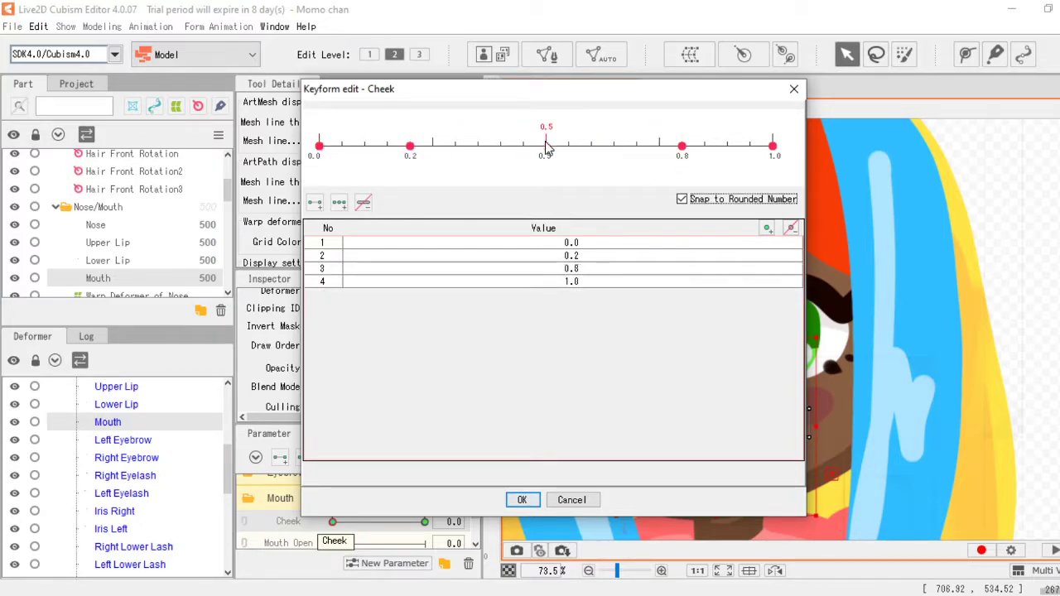
{"action": "left_click", "coordinate": [682, 146]}
{"action": "left_click", "coordinate": [410, 146]}
{"action": "left_click", "coordinate": [320, 146]}
{"action": "left_click", "coordinate": [516, 500]}
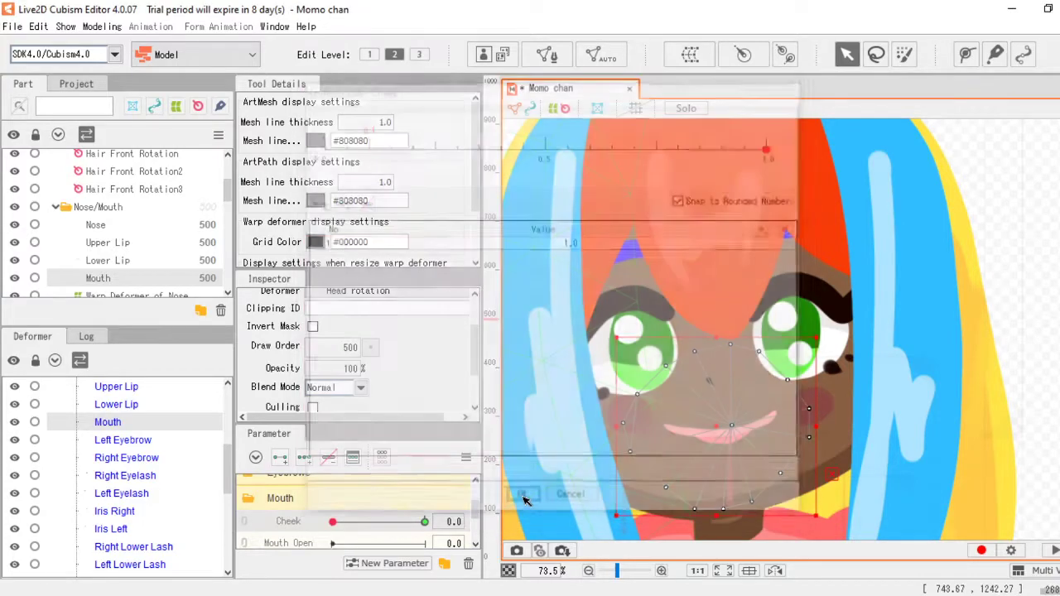
Step: Try moving the Mouth mesh out beside the head, test it with the Cheek slider, and undo the move and the Cheek keys
{"action": "scroll", "coordinate": [742, 323], "scroll_direction": "down", "scroll_amount": 3}
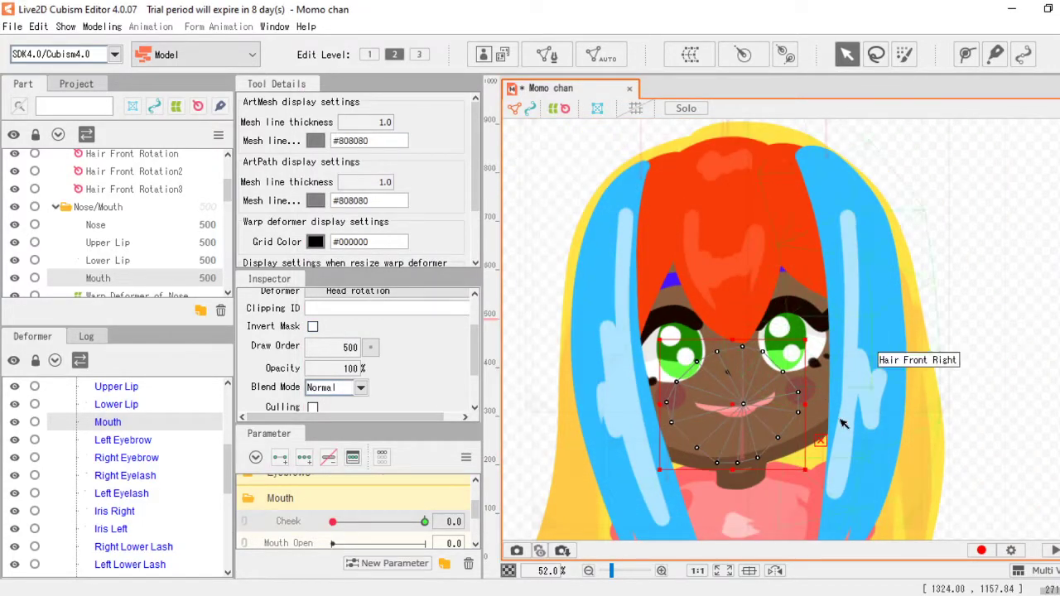
{"action": "scroll", "coordinate": [838, 414], "scroll_direction": "up", "scroll_amount": 3}
{"action": "mouse_move", "coordinate": [698, 402]}
{"action": "left_mouse_down"}
{"action": "mouse_move", "coordinate": [920, 394]}
{"action": "mouse_move", "coordinate": [852, 392]}
{"action": "left_mouse_up"}
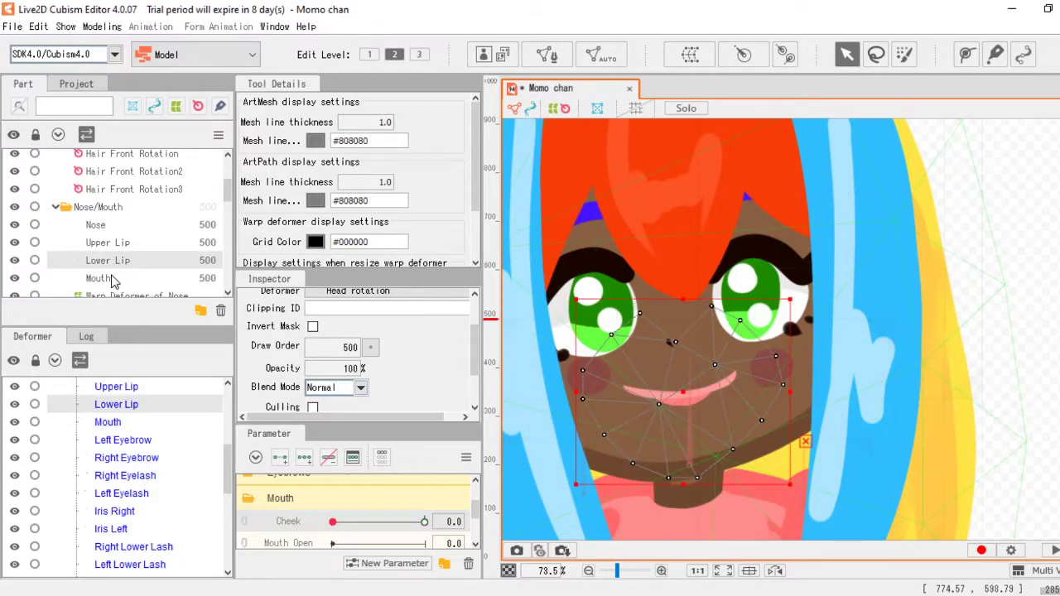
{"action": "scroll", "coordinate": [696, 414], "scroll_direction": "down", "scroll_amount": 2}
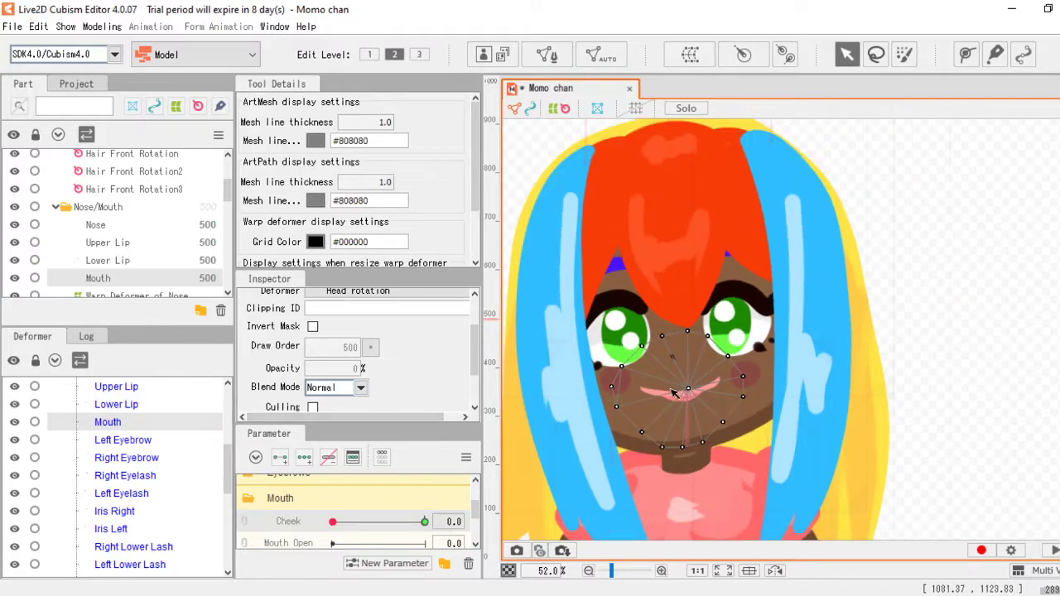
{"action": "left_click", "coordinate": [424, 521]}
{"action": "left_click_drag", "start_coordinate": [673, 401], "coordinate": [976, 387]}
{"action": "left_click_drag", "start_coordinate": [424, 521], "coordinate": [362, 522]}
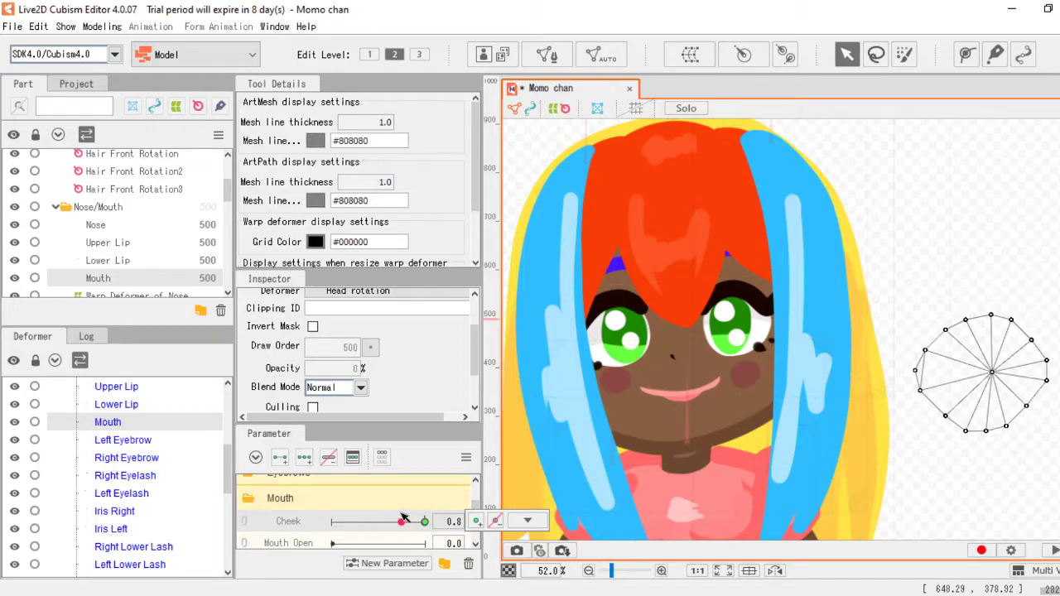
{"action": "left_click_drag", "start_coordinate": [415, 520], "coordinate": [494, 501]}
{"action": "key", "text": "ctrl+z"}
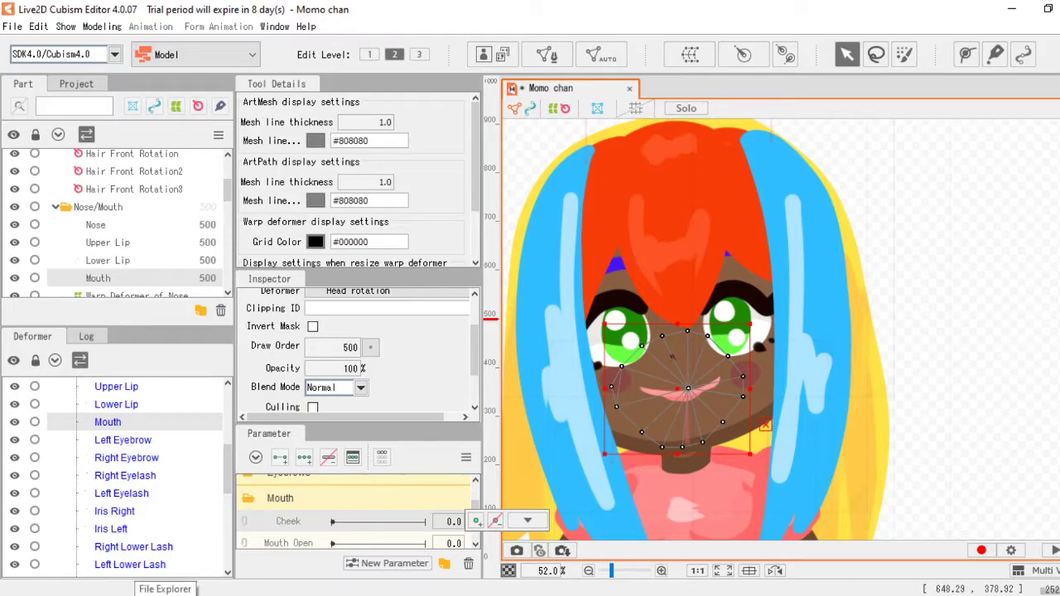
Step: Delete the Cheek parameter and reorder the Mouth group so Mouth Form comes above Mouth Open
{"action": "left_click", "coordinate": [468, 563]}
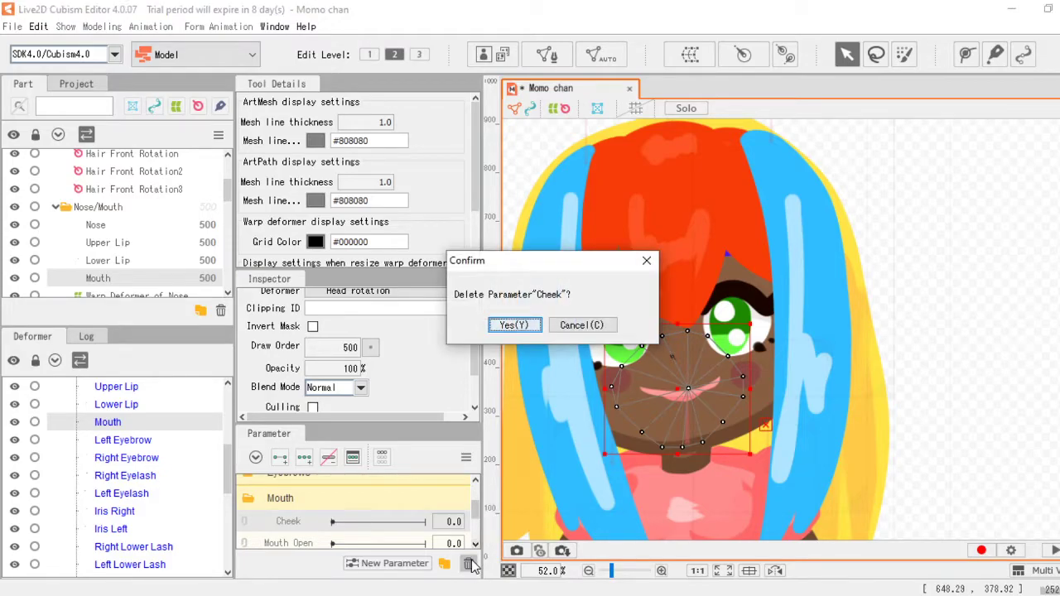
{"action": "left_click", "coordinate": [525, 326]}
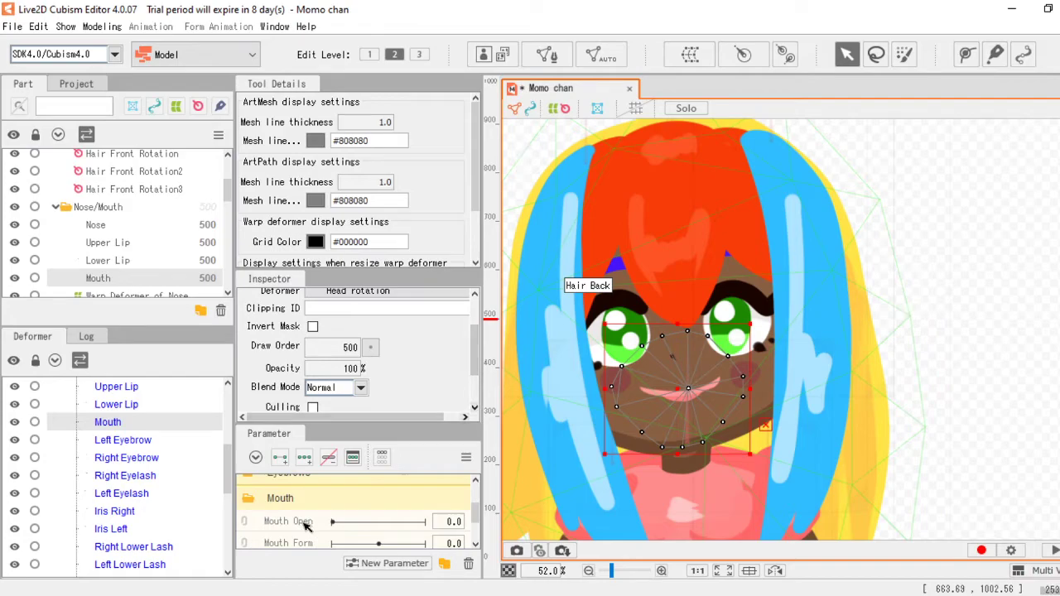
{"action": "scroll", "coordinate": [704, 372], "scroll_direction": "up", "scroll_amount": 2}
{"action": "scroll", "coordinate": [705, 372], "scroll_direction": "down", "scroll_amount": 2}
{"action": "scroll", "coordinate": [672, 387], "scroll_direction": "up", "scroll_amount": 4}
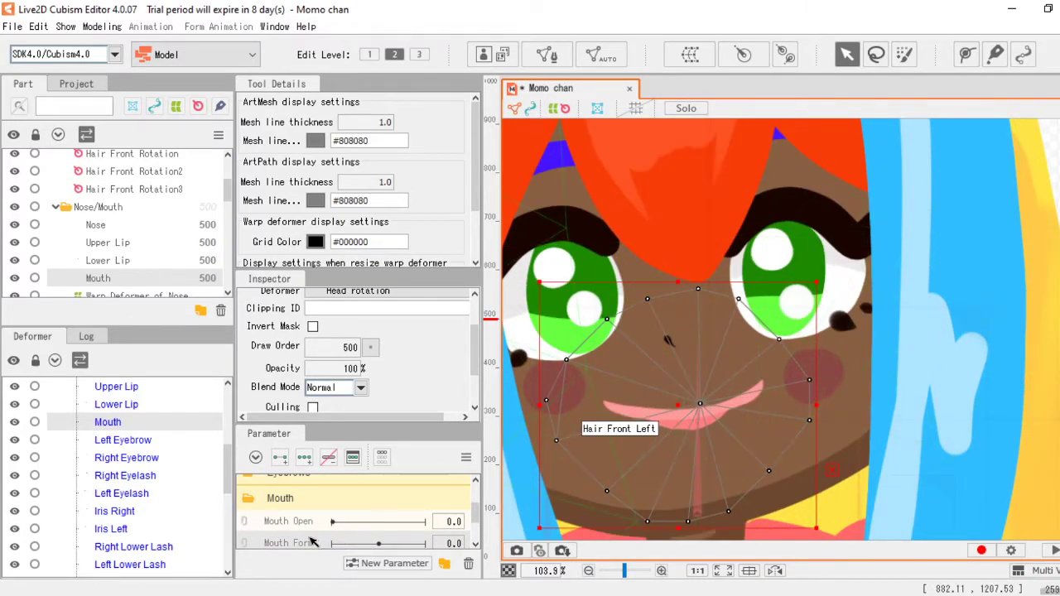
{"action": "left_click_drag", "start_coordinate": [300, 549], "coordinate": [308, 524]}
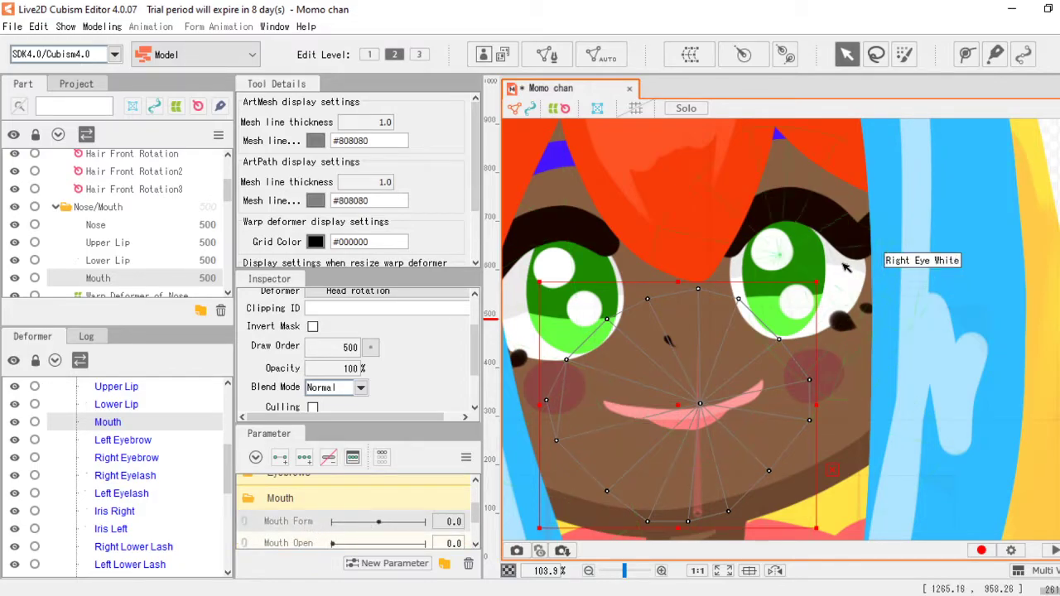
Step: Draw a seven-point deform path on Upper Lip, following the lip from one mouth corner to the other
{"action": "left_click", "coordinate": [967, 53]}
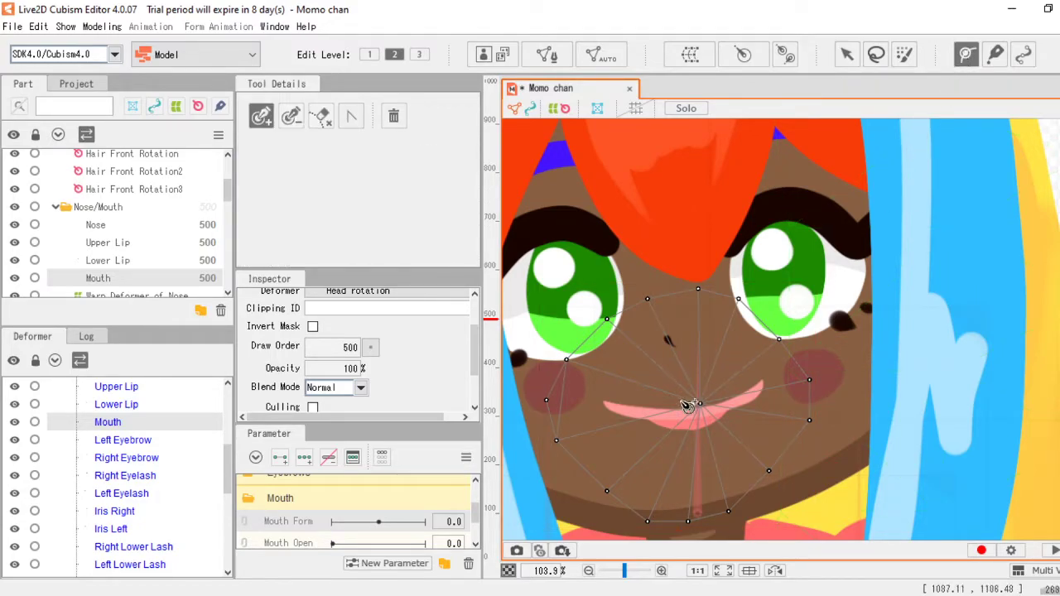
{"action": "scroll", "coordinate": [666, 425], "scroll_direction": "up", "scroll_amount": 2}
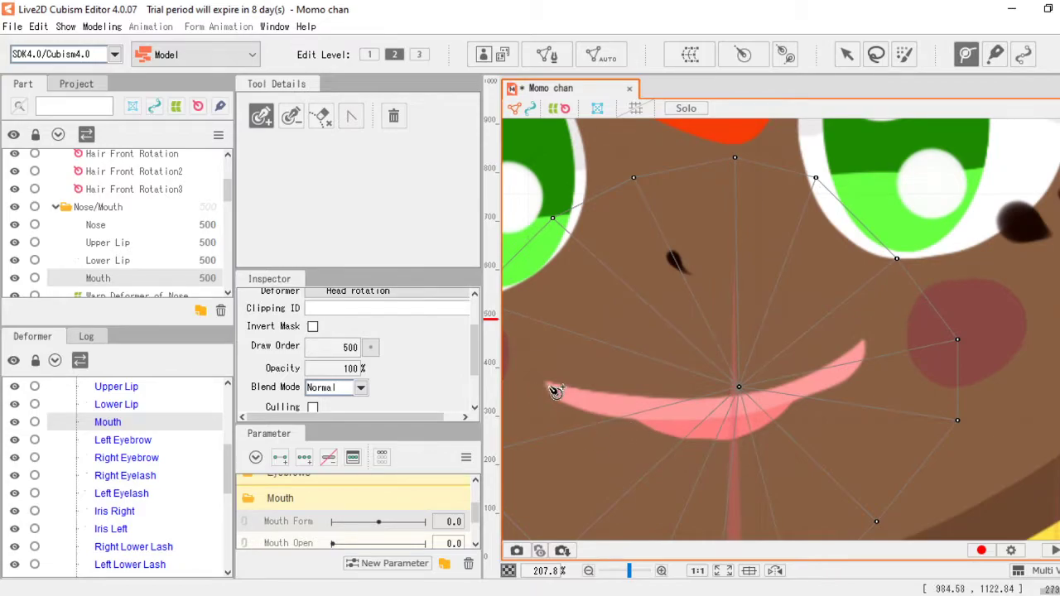
{"action": "left_click", "coordinate": [116, 242]}
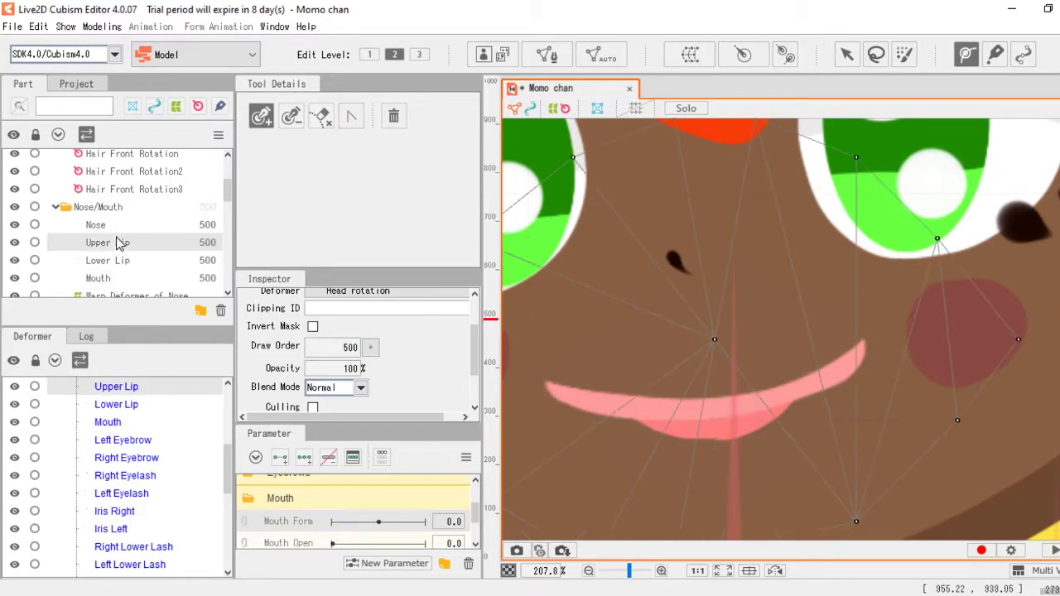
{"action": "left_click", "coordinate": [558, 387]}
{"action": "left_click", "coordinate": [593, 401]}
{"action": "left_click", "coordinate": [634, 409]}
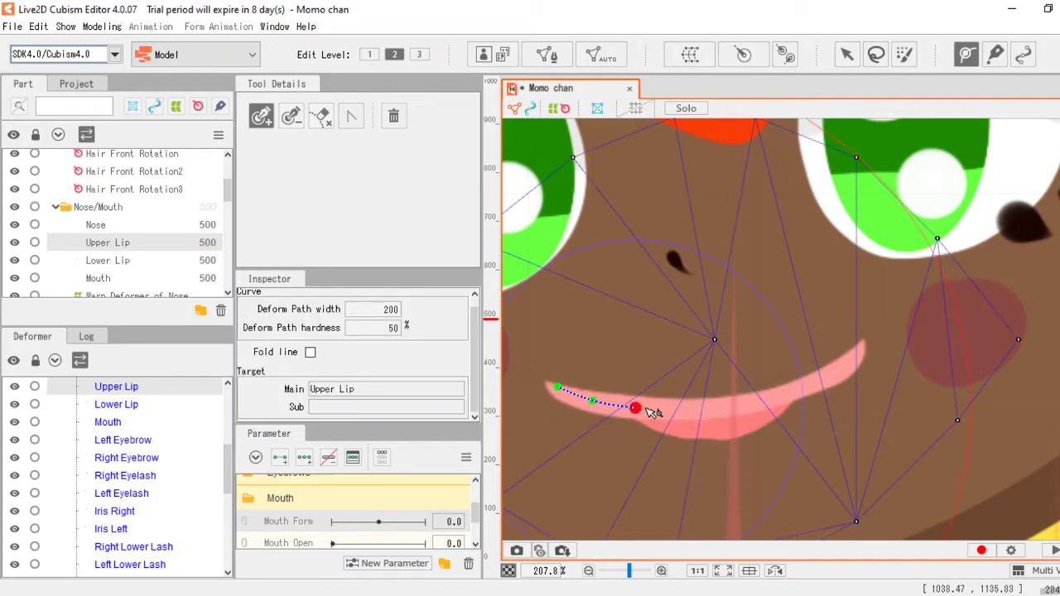
{"action": "left_click", "coordinate": [694, 410]}
{"action": "left_click", "coordinate": [750, 398]}
{"action": "left_click", "coordinate": [810, 386]}
{"action": "left_click", "coordinate": [849, 362]}
{"action": "scroll", "coordinate": [754, 348], "scroll_direction": "down", "scroll_amount": 2}
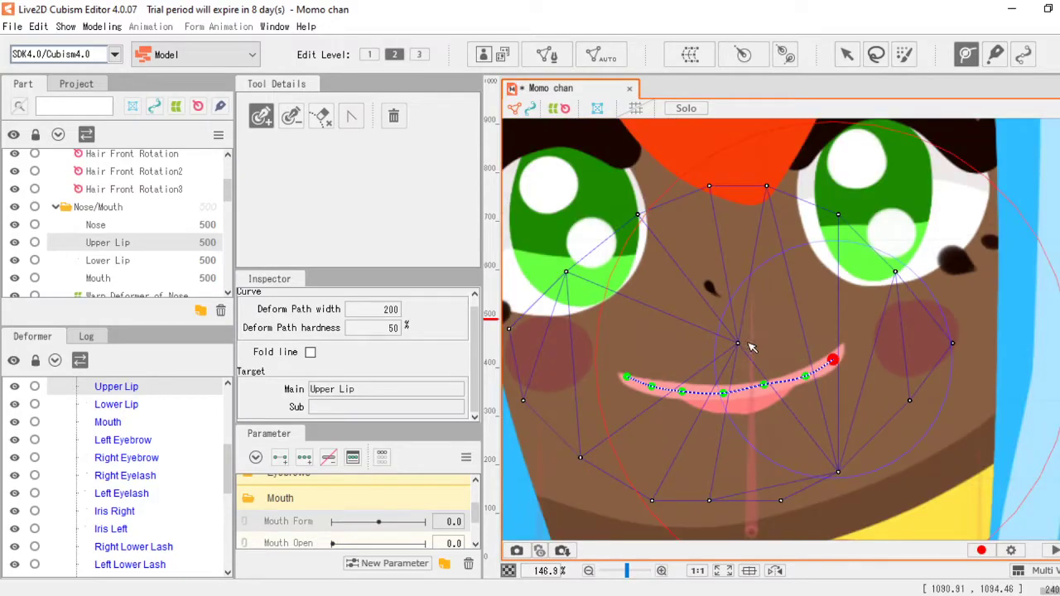
Step: Add three Mouth Form keys for Upper Lip, set Mouth Form to -1.0, and try raising the path's middle point
{"action": "left_click", "coordinate": [305, 459]}
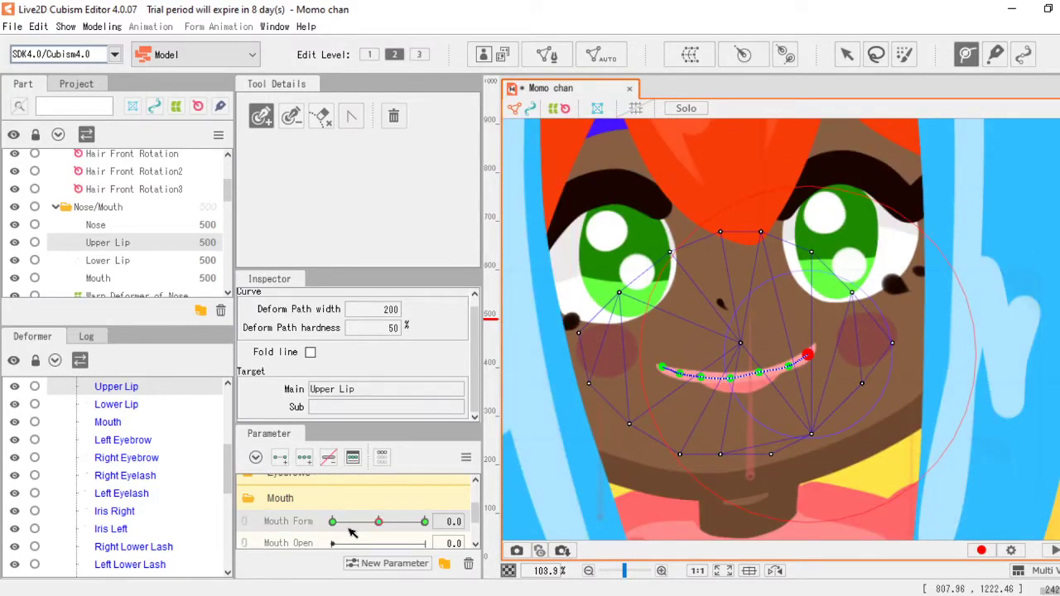
{"action": "left_click", "coordinate": [335, 521]}
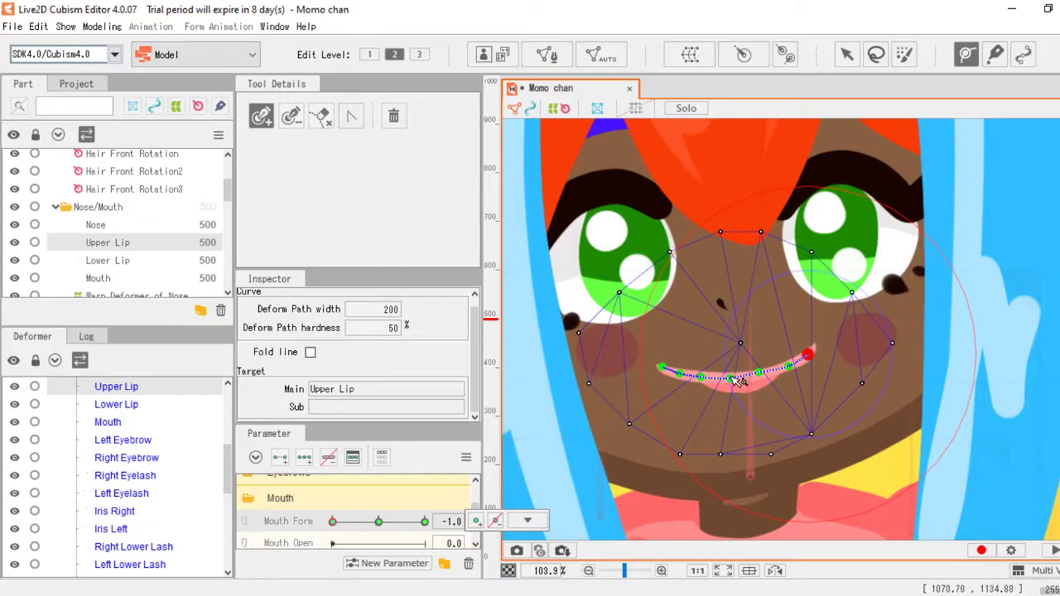
{"action": "left_click_drag", "start_coordinate": [732, 381], "coordinate": [740, 347]}
{"action": "key", "text": "ctrl+z"}
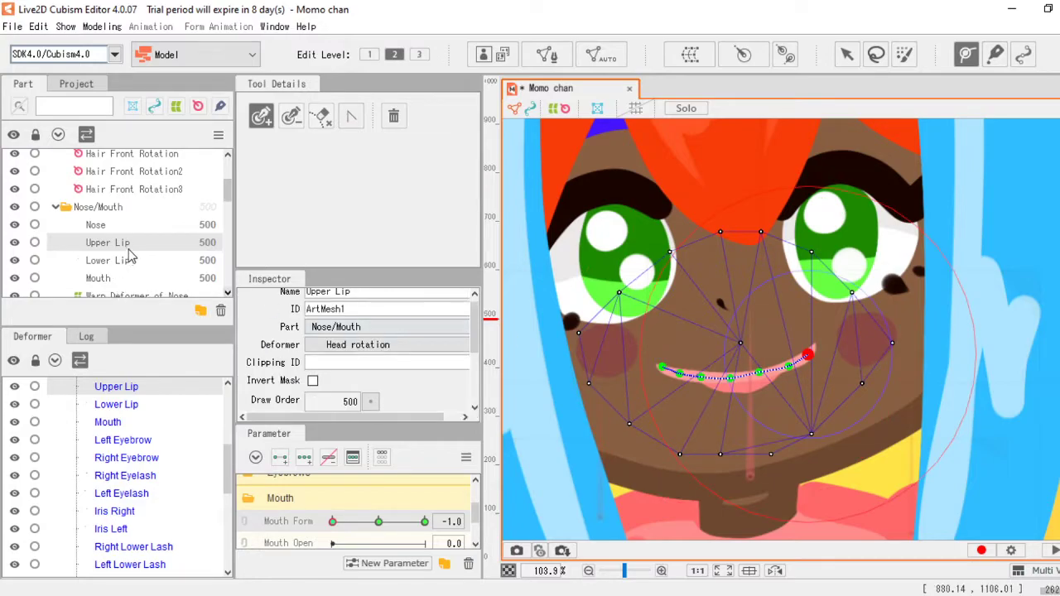
{"action": "scroll", "coordinate": [717, 336], "scroll_direction": "down", "scroll_amount": 2}
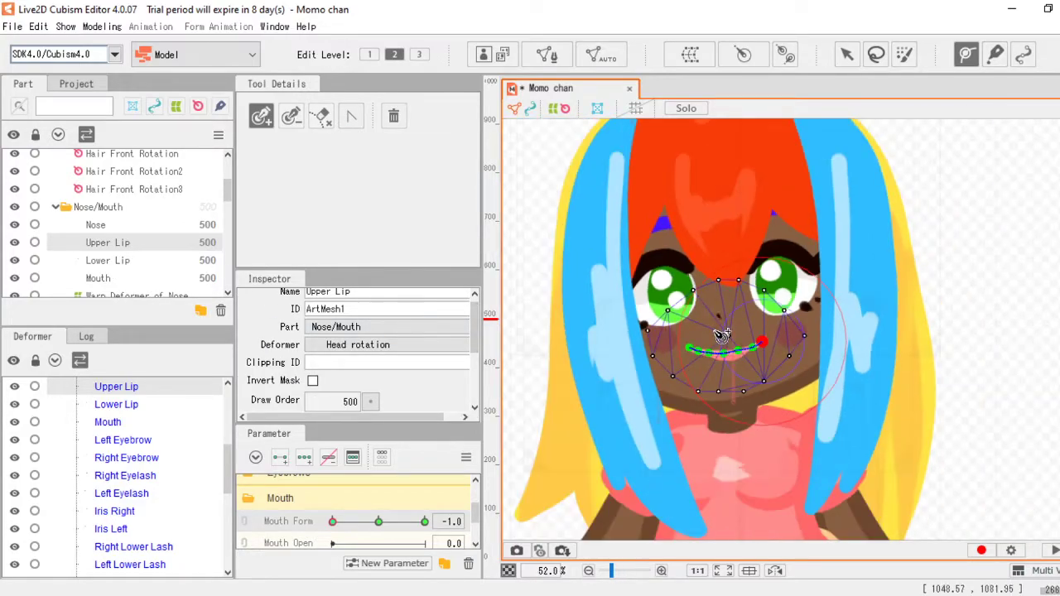
{"action": "scroll", "coordinate": [719, 335], "scroll_direction": "up", "scroll_amount": 1}
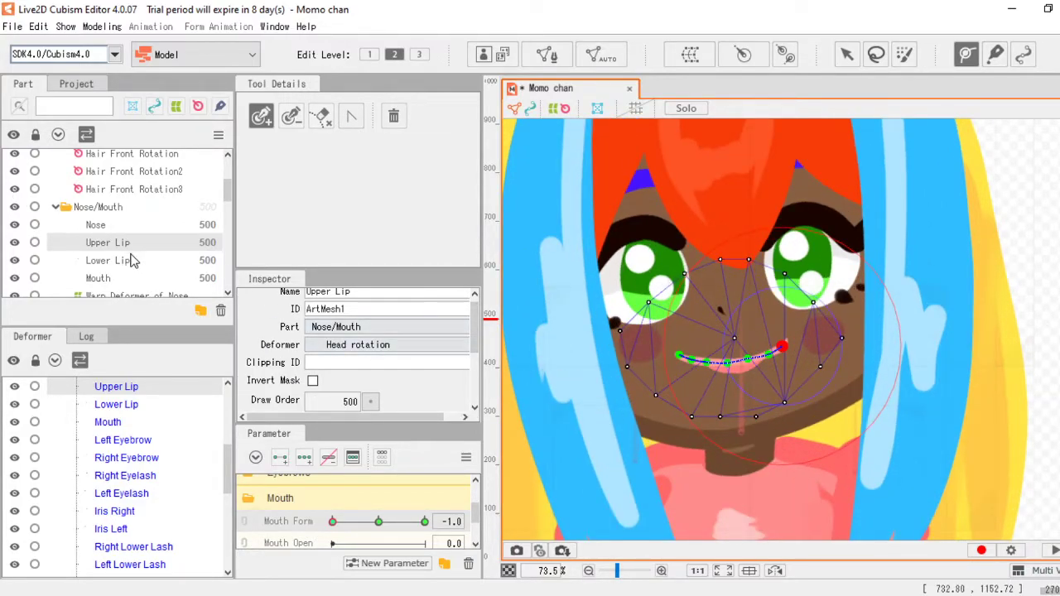
{"action": "left_click", "coordinate": [124, 262]}
{"action": "left_click", "coordinate": [121, 278]}
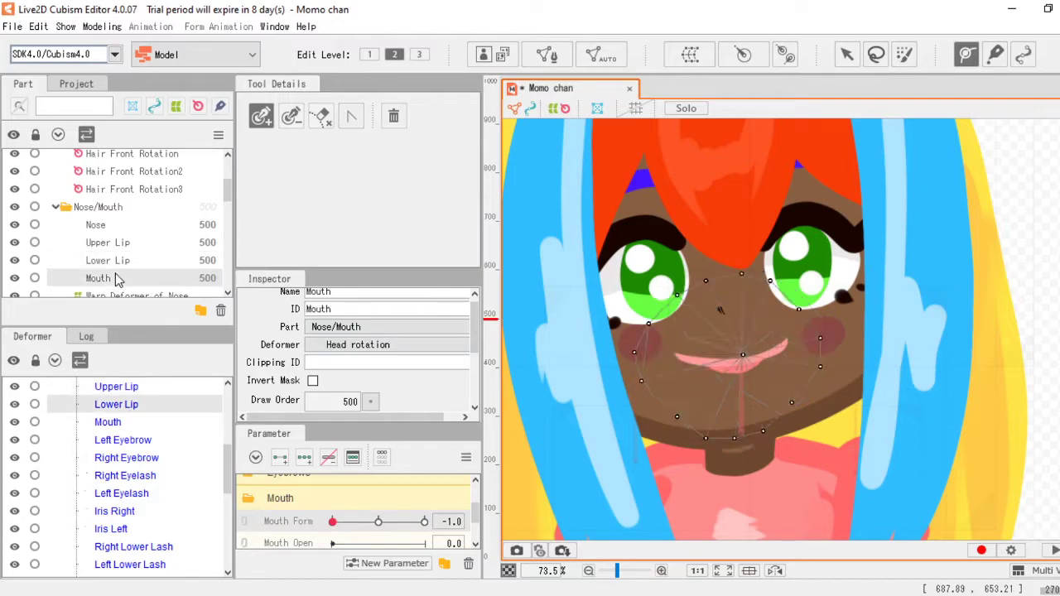
{"action": "left_click", "coordinate": [734, 335]}
{"action": "key", "text": "ctrl+z"}
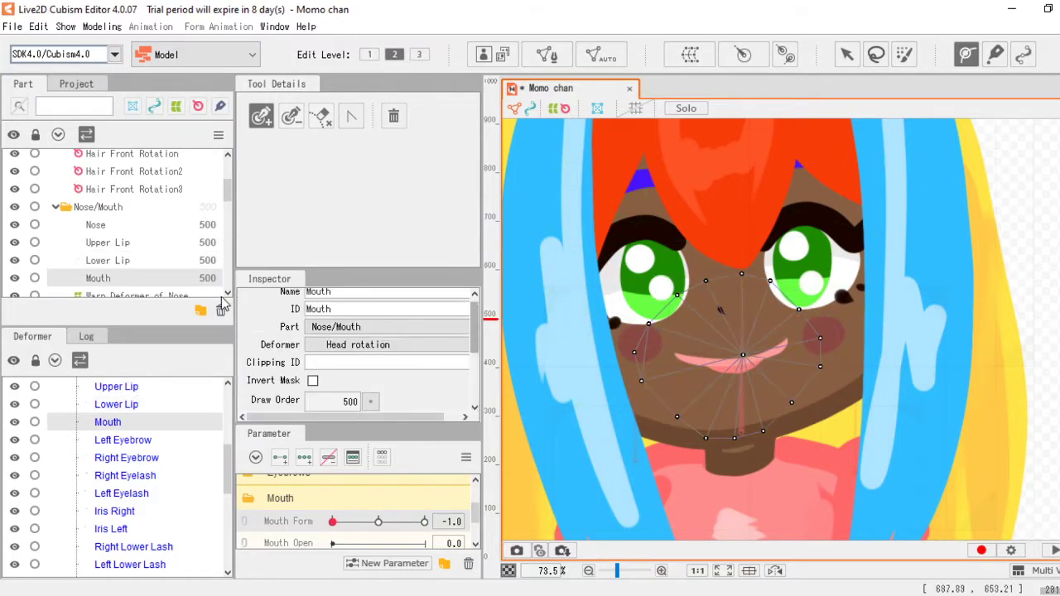
{"action": "left_click", "coordinate": [142, 229]}
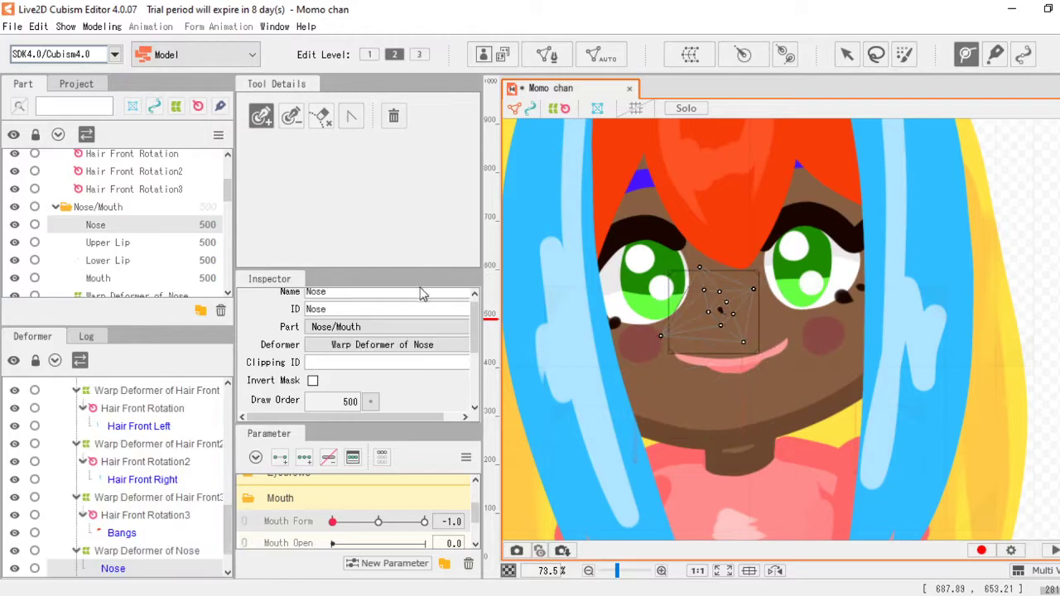
Step: Try pulling the points of Upper Lip's deform path into a new mouth shape at Mouth Form -1.0
{"action": "left_click", "coordinate": [169, 242]}
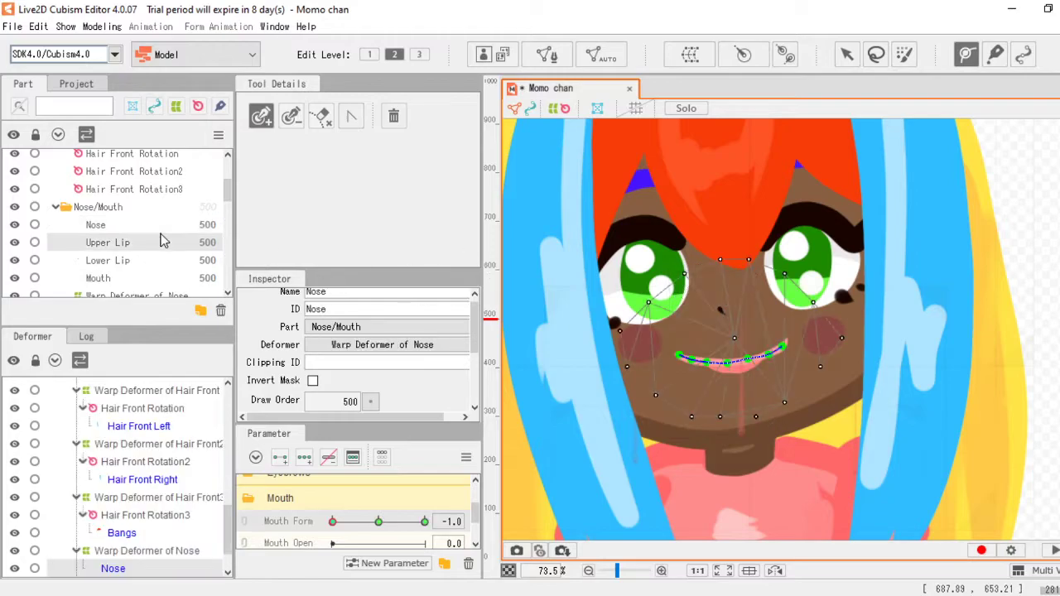
{"action": "left_click", "coordinate": [846, 55]}
{"action": "scroll", "coordinate": [754, 332], "scroll_direction": "up", "scroll_amount": 4}
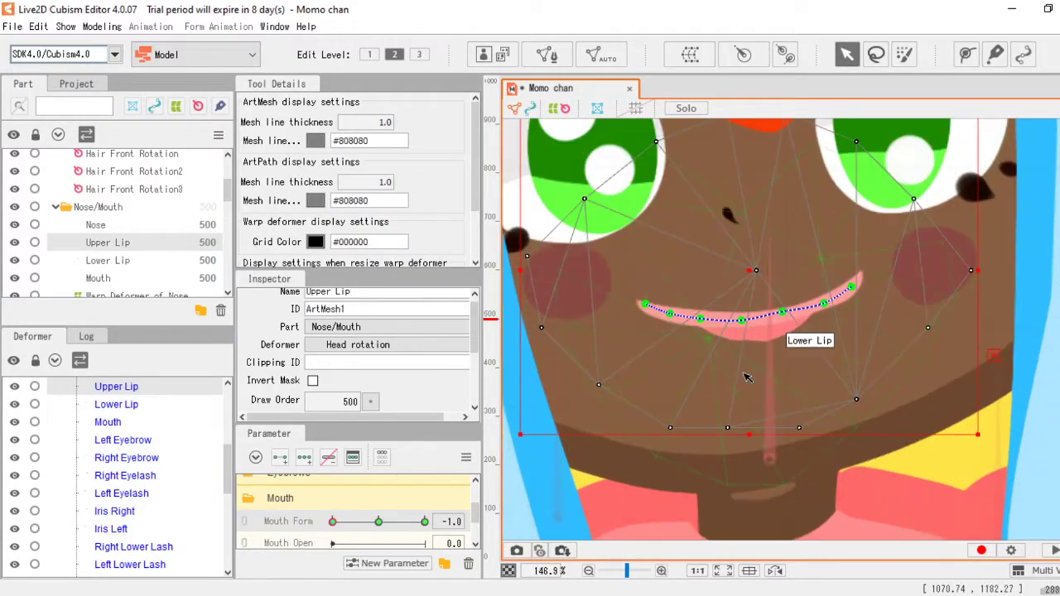
{"action": "left_click", "coordinate": [763, 315]}
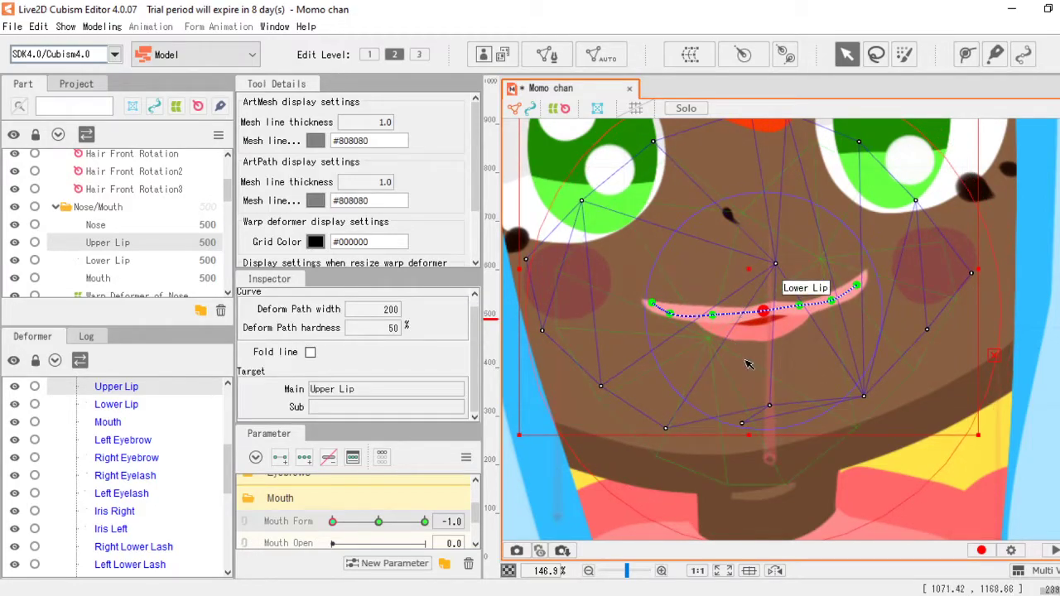
{"action": "scroll", "coordinate": [756, 299], "scroll_direction": "down", "scroll_amount": 2}
{"action": "left_click_drag", "start_coordinate": [751, 185], "coordinate": [691, 161]}
{"action": "left_click_drag", "start_coordinate": [682, 324], "coordinate": [690, 284]}
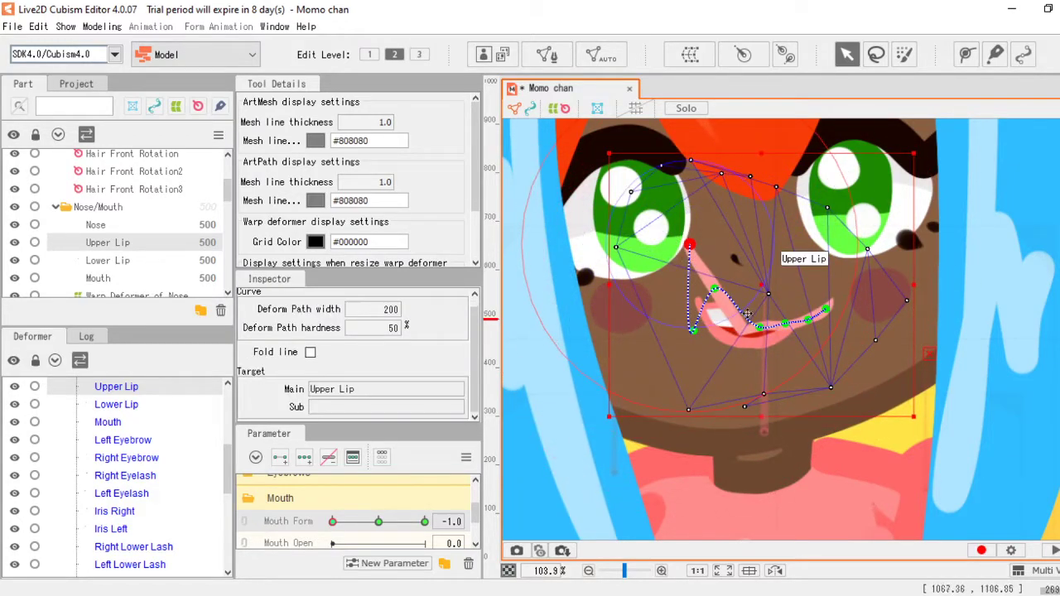
{"action": "key", "text": "ctrl+z"}
{"action": "left_click_drag", "start_coordinate": [784, 323], "coordinate": [760, 320]}
{"action": "left_click_drag", "start_coordinate": [335, 515], "coordinate": [274, 520]}
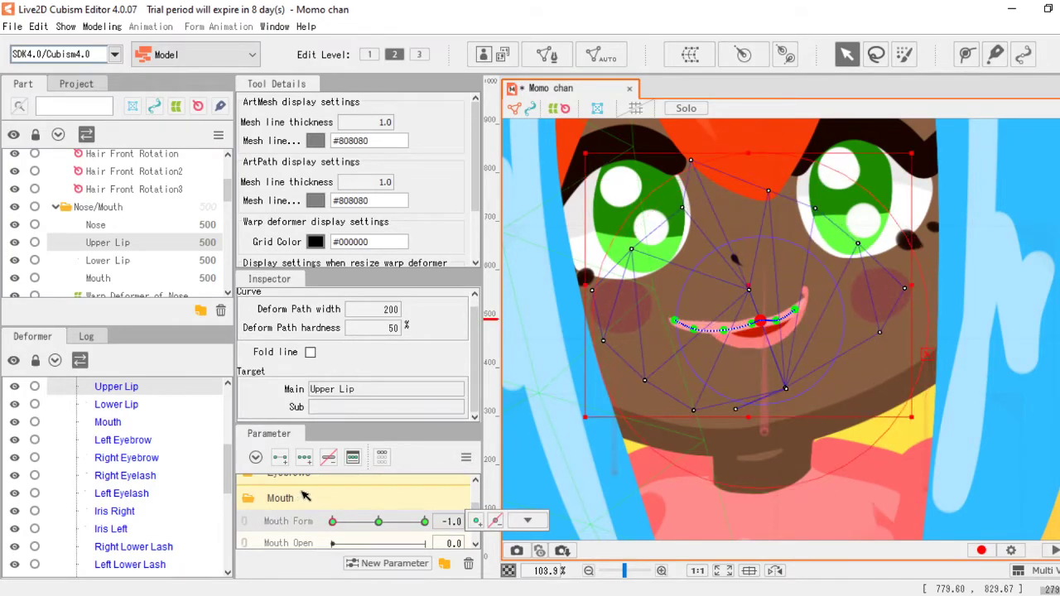
Step: Undo the Upper Lip path changes together with the Mouth Form keys
{"action": "key", "text": "ctrl+z"}
{"action": "key", "text": "ctrl+z"}
{"action": "key", "text": "ctrl+z"}
{"action": "key", "text": "ctrl+z"}
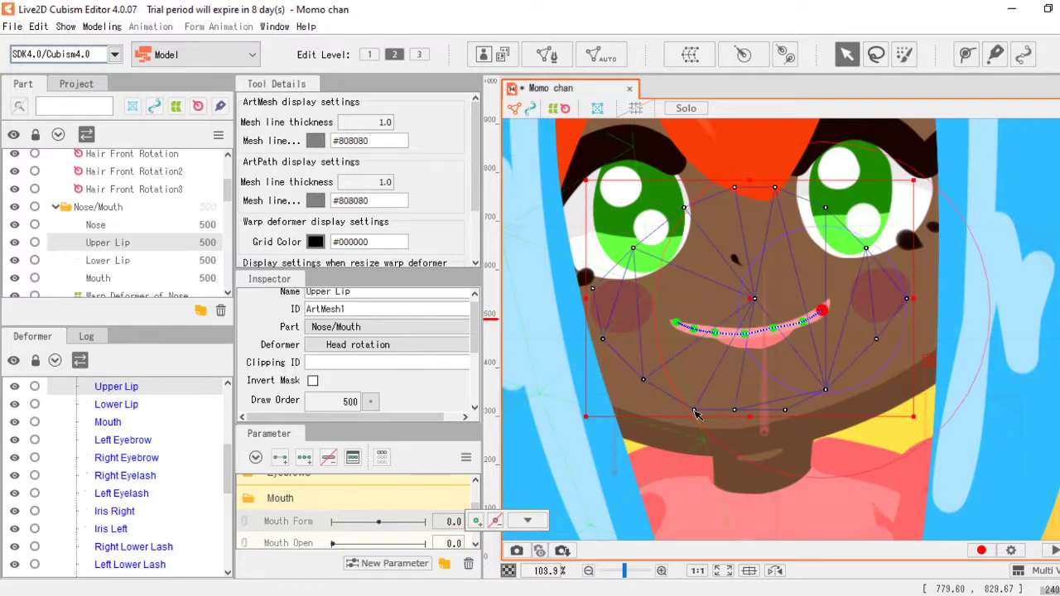
Step: Delete the Mouth Form parameter from the Mouth group
{"action": "left_click", "coordinate": [520, 521]}
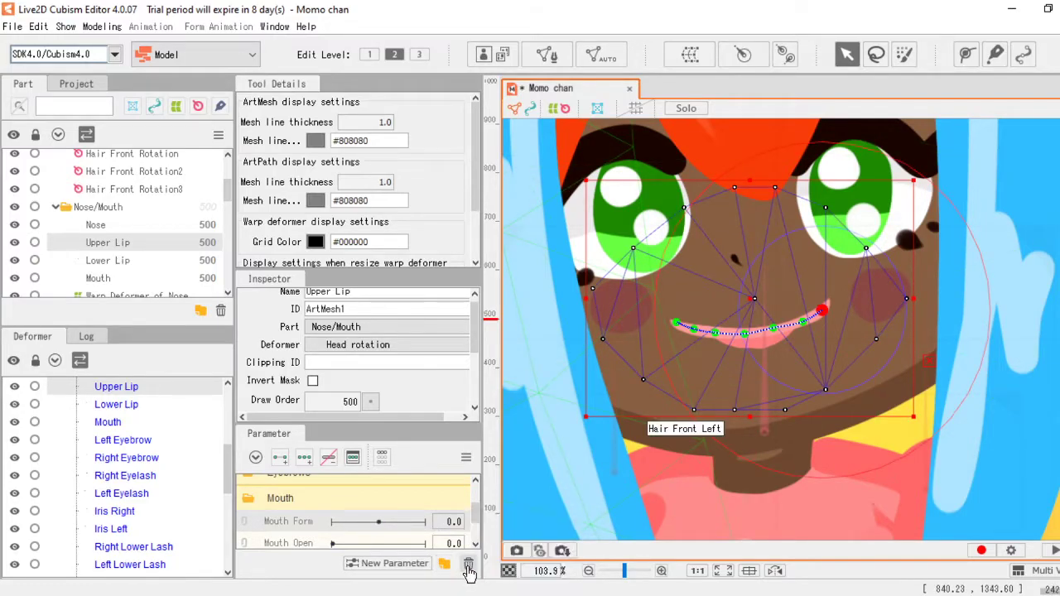
{"action": "left_click", "coordinate": [308, 528]}
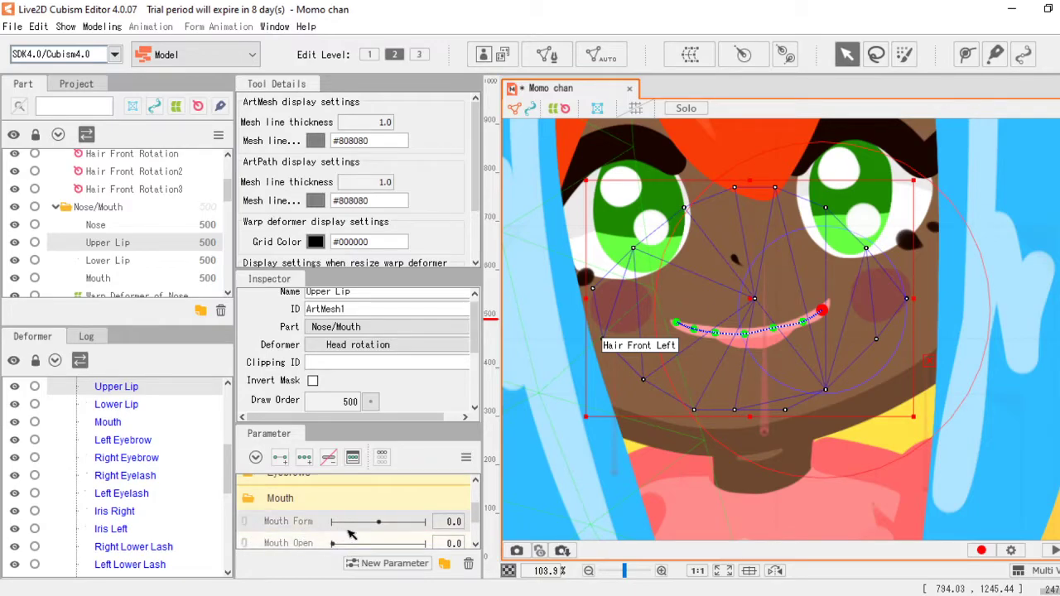
{"action": "left_click", "coordinate": [469, 563]}
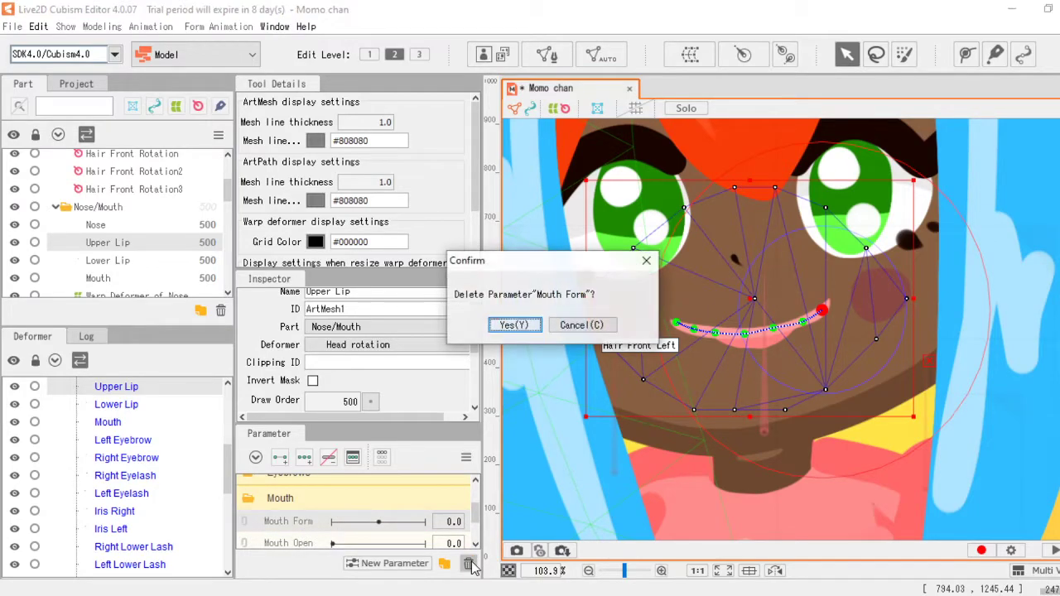
{"action": "left_click", "coordinate": [514, 326]}
Step: Set Mouth Open to 0.0 and add two Mouth Open keys for Upper Lip
{"action": "left_click", "coordinate": [366, 523]}
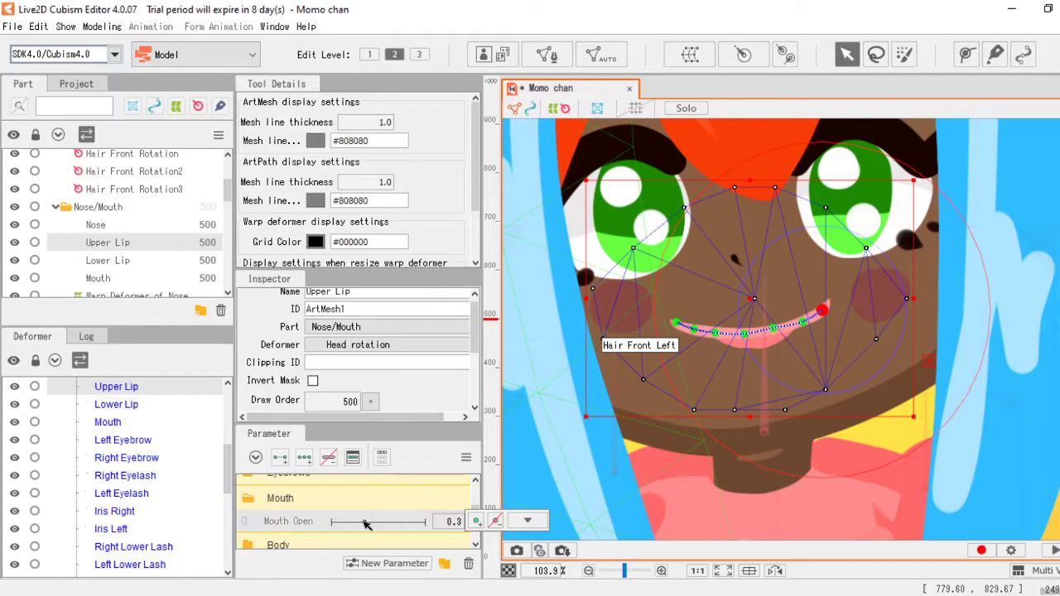
{"action": "left_click_drag", "start_coordinate": [340, 527], "coordinate": [312, 524]}
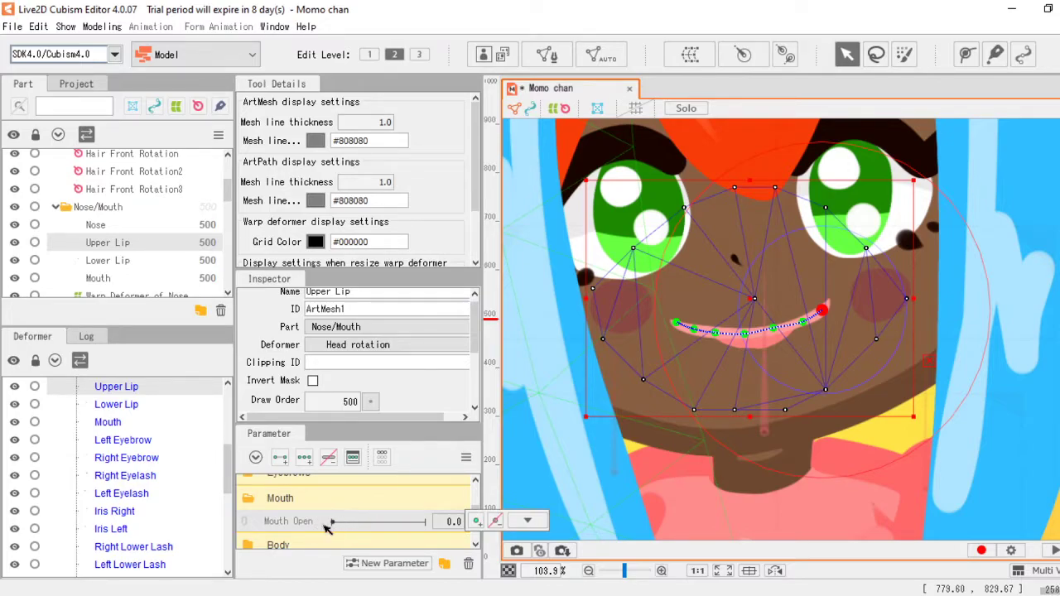
{"action": "left_click", "coordinate": [281, 460]}
Step: Shape the open mouth at Mouth Open 1.0 by moving the Lower Lip mesh down and the Upper Lip mesh up
{"action": "scroll", "coordinate": [763, 314], "scroll_direction": "up", "scroll_amount": 4}
{"action": "left_click_drag", "start_coordinate": [730, 299], "coordinate": [730, 268]}
{"action": "left_click", "coordinate": [171, 263]}
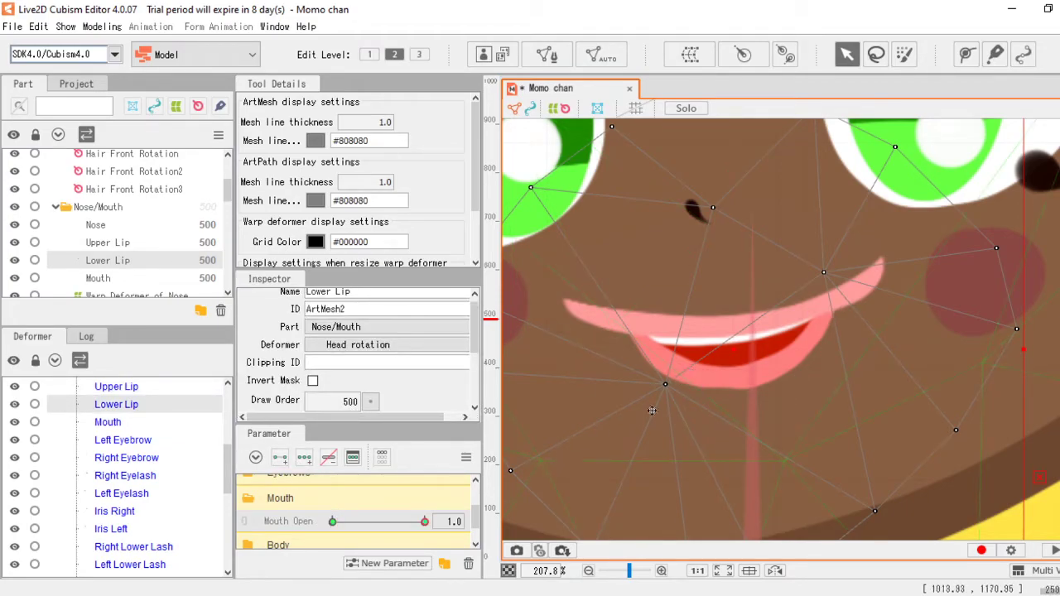
{"action": "left_click_drag", "start_coordinate": [707, 384], "coordinate": [704, 429]}
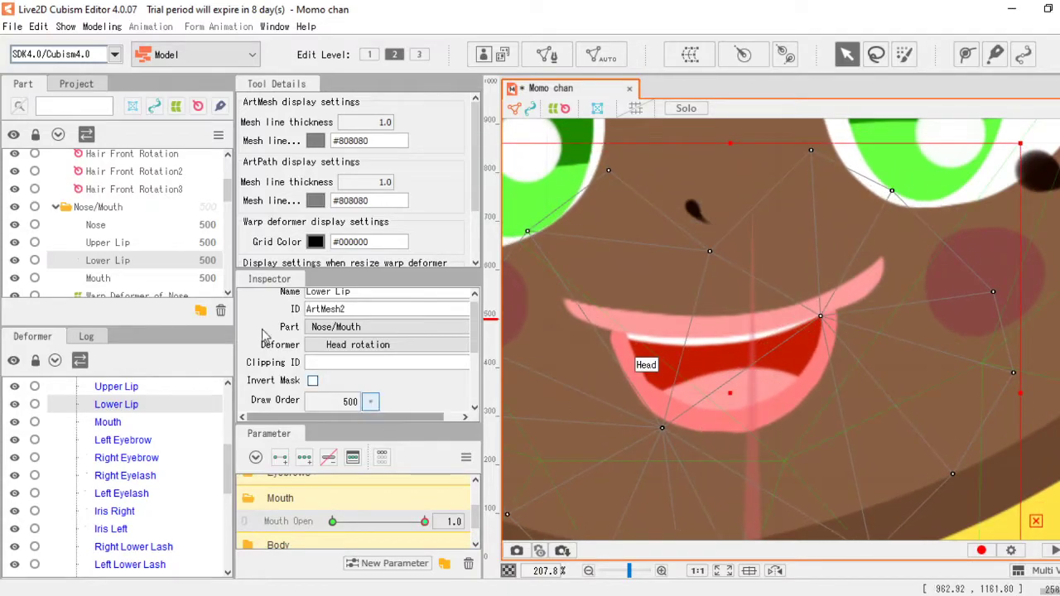
{"action": "left_click", "coordinate": [103, 241]}
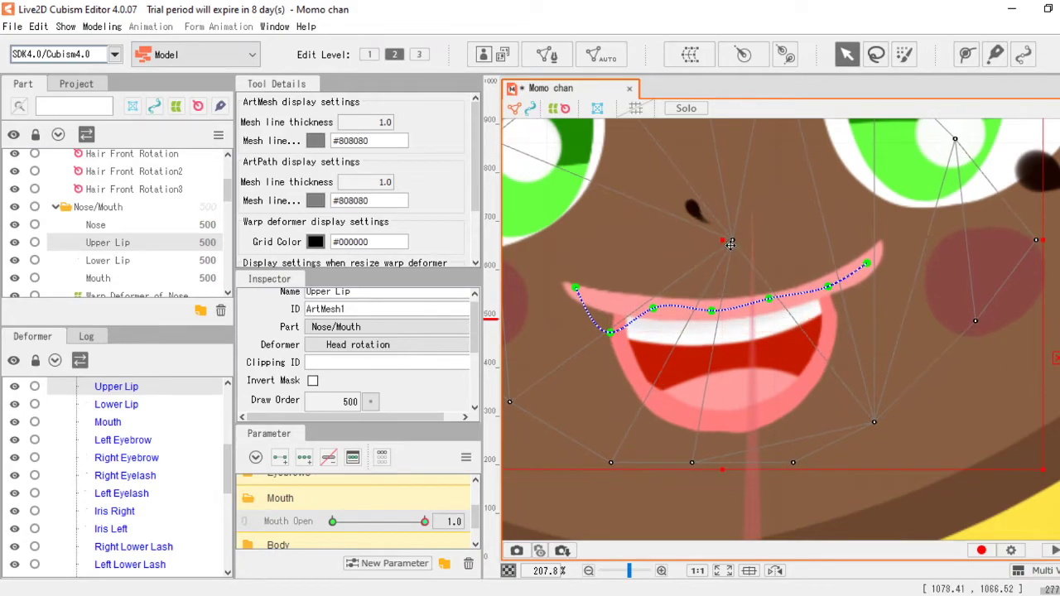
{"action": "scroll", "coordinate": [746, 394], "scroll_direction": "down", "scroll_amount": 8}
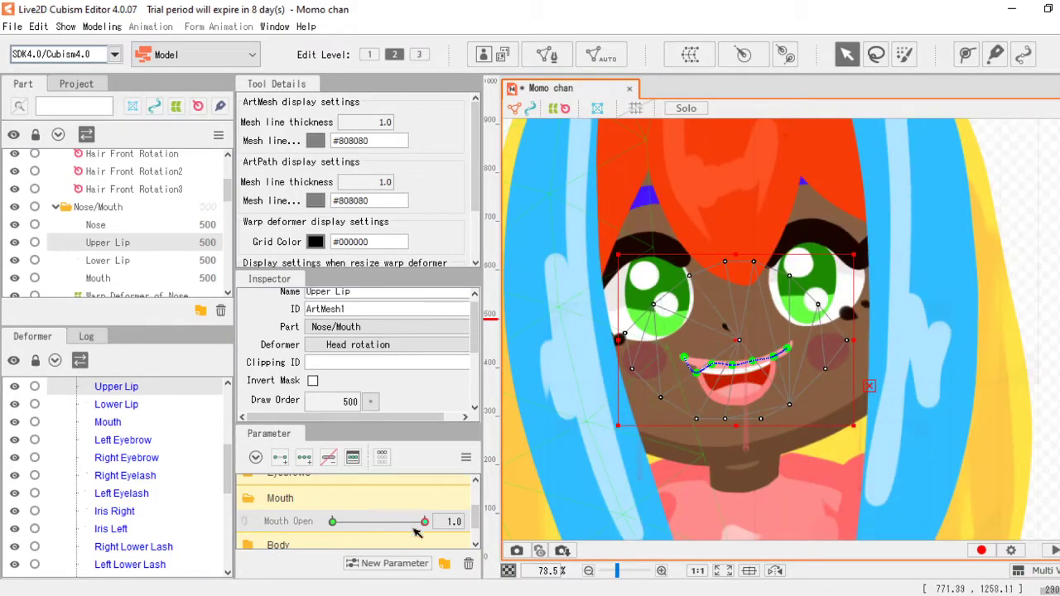
Step: At Mouth Open 1.0, raise Upper Lip's path point at one mouth corner and try lowering the one at the opposite corner
{"action": "left_click_drag", "start_coordinate": [409, 521], "coordinate": [454, 520]}
{"action": "scroll", "coordinate": [668, 396], "scroll_direction": "up", "scroll_amount": 5}
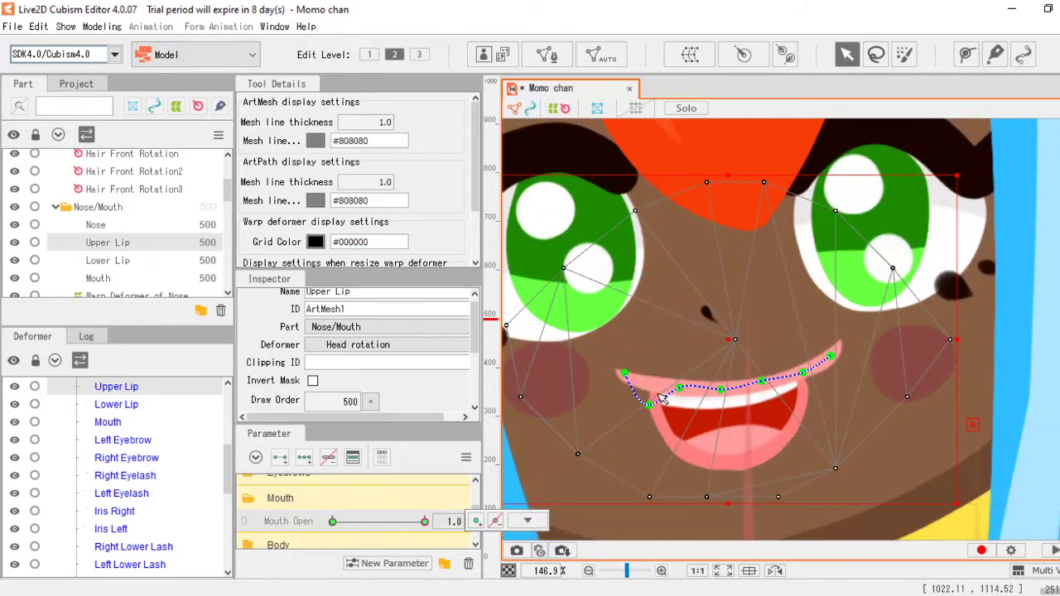
{"action": "left_click_drag", "start_coordinate": [626, 374], "coordinate": [630, 363]}
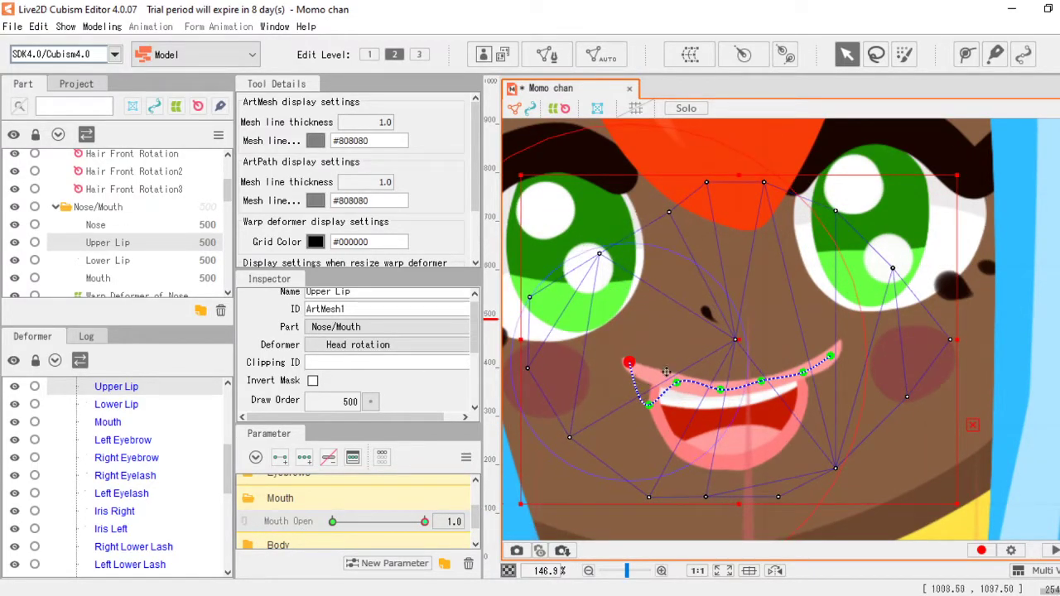
{"action": "left_click_drag", "start_coordinate": [847, 360], "coordinate": [814, 375]}
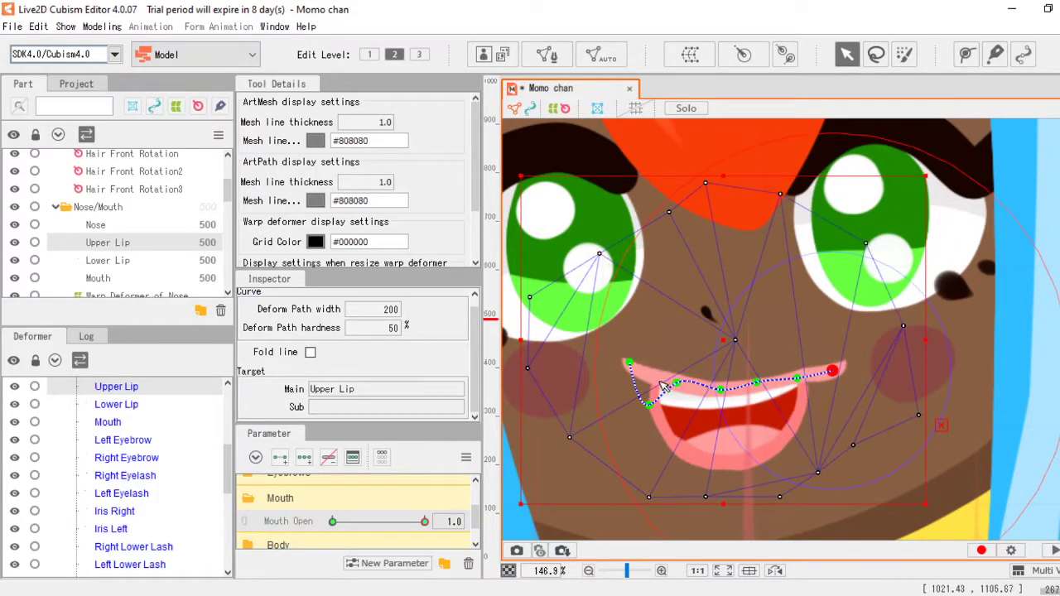
Step: Test the closed mouth with Mouth Open at 0.0, and deselect Upper Lip to check the lips
{"action": "scroll", "coordinate": [709, 350], "scroll_direction": "down", "scroll_amount": 5}
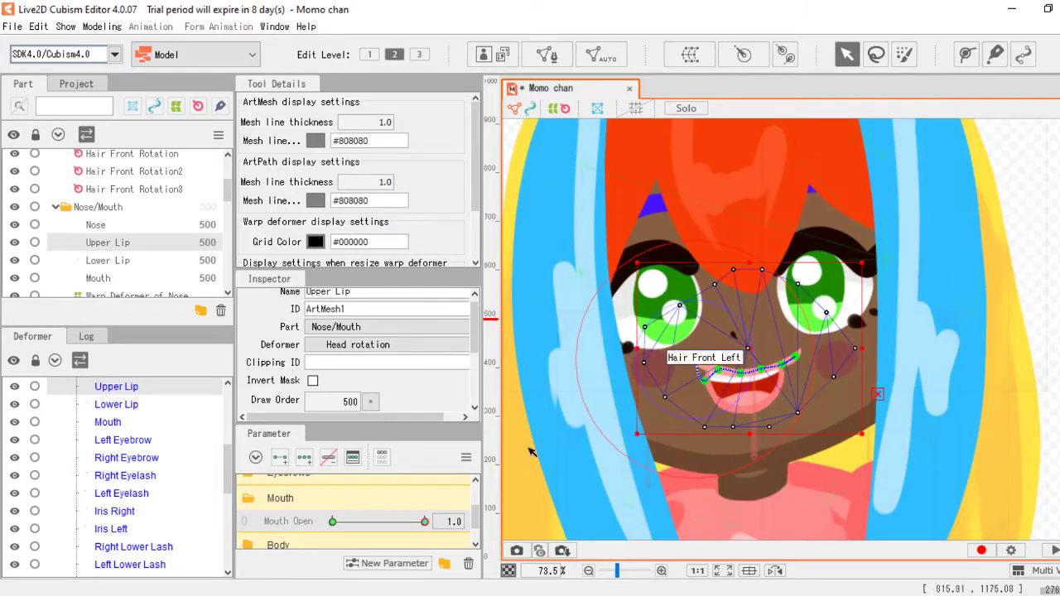
{"action": "mouse_move", "coordinate": [334, 523]}
{"action": "left_mouse_down"}
{"action": "mouse_move", "coordinate": [307, 524]}
{"action": "mouse_move", "coordinate": [534, 510]}
{"action": "mouse_move", "coordinate": [303, 525]}
{"action": "mouse_move", "coordinate": [497, 502]}
{"action": "mouse_move", "coordinate": [340, 531]}
{"action": "left_mouse_up"}
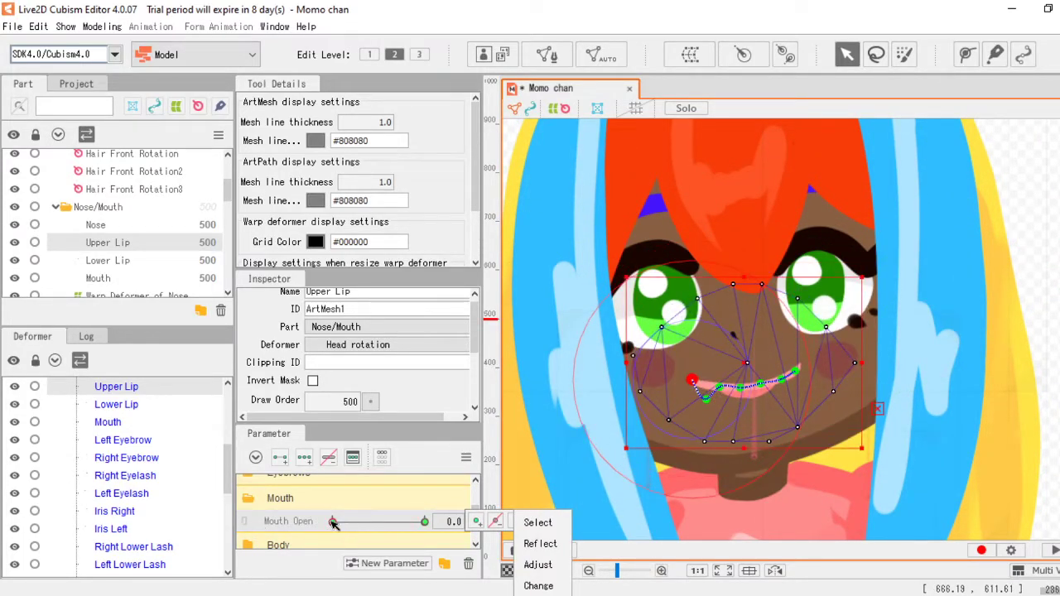
{"action": "scroll", "coordinate": [801, 393], "scroll_direction": "down", "scroll_amount": 2}
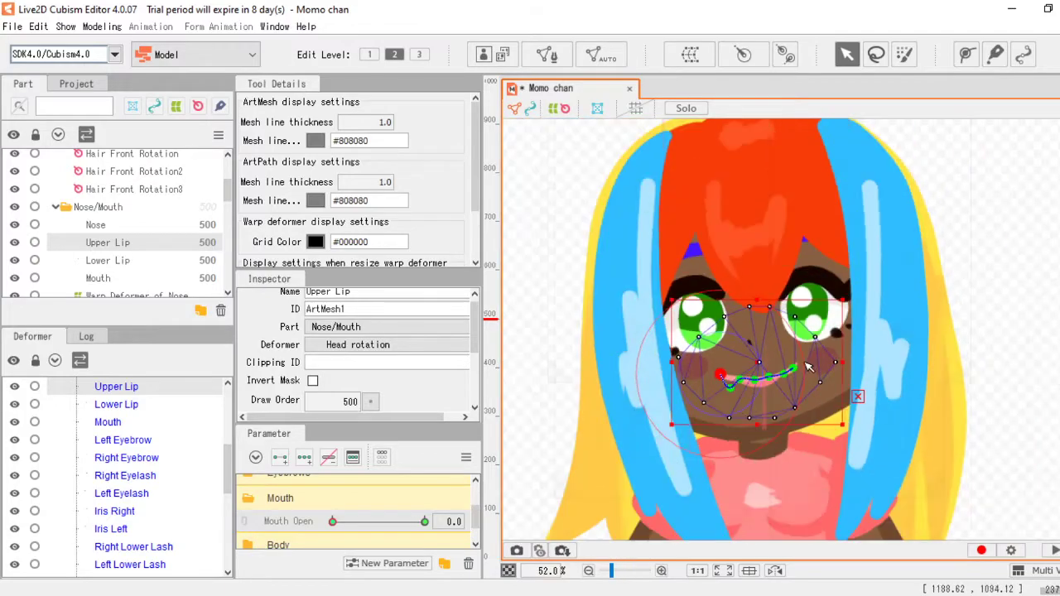
{"action": "left_click", "coordinate": [990, 322]}
{"action": "scroll", "coordinate": [762, 365], "scroll_direction": "up", "scroll_amount": 2}
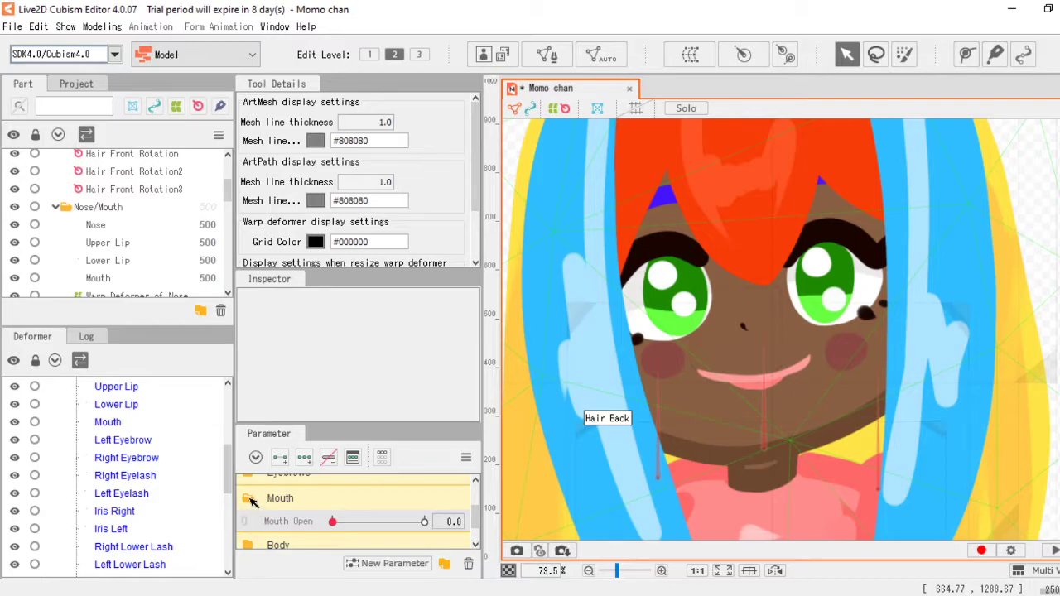
Step: Collapse the Mouth parameter group and enable lip-sync for Mouth Open in the eye blinking and lip-sync settings
{"action": "left_click", "coordinate": [251, 499]}
{"action": "scroll", "coordinate": [281, 522], "scroll_direction": "up", "scroll_amount": 3}
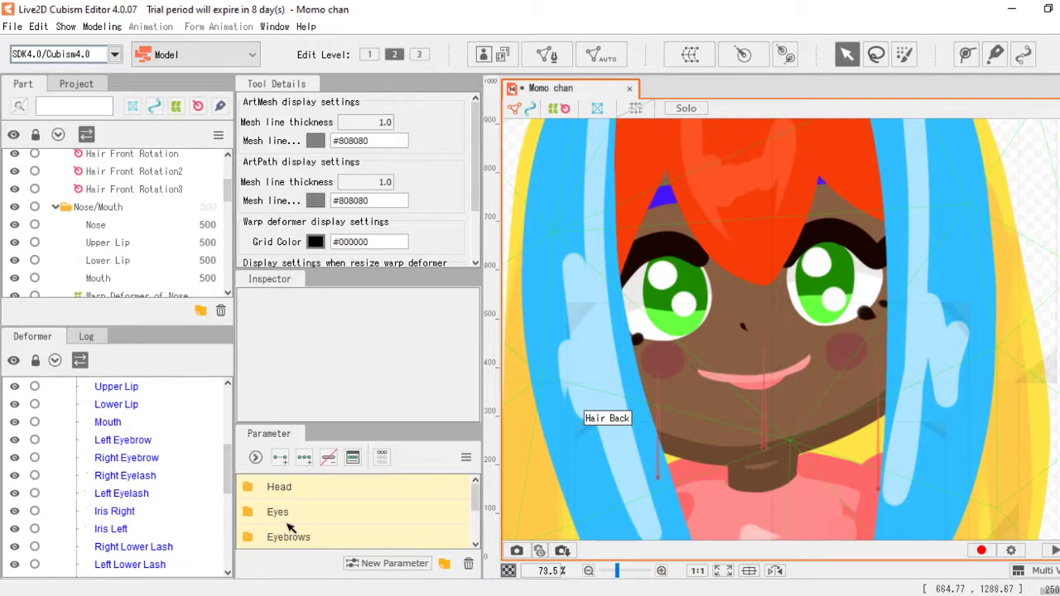
{"action": "left_click", "coordinate": [249, 514]}
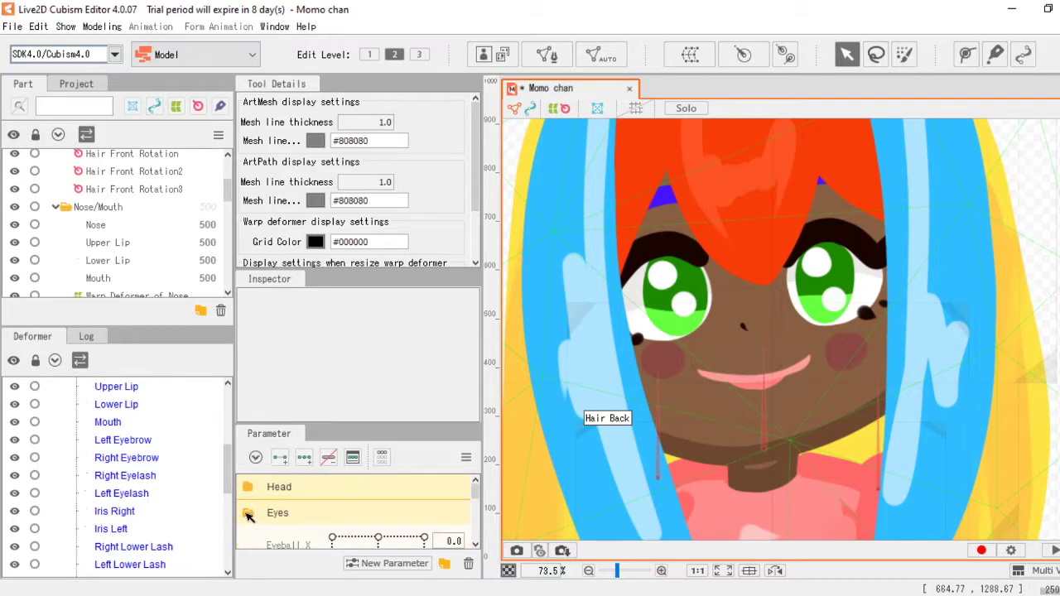
{"action": "left_click", "coordinate": [248, 514]}
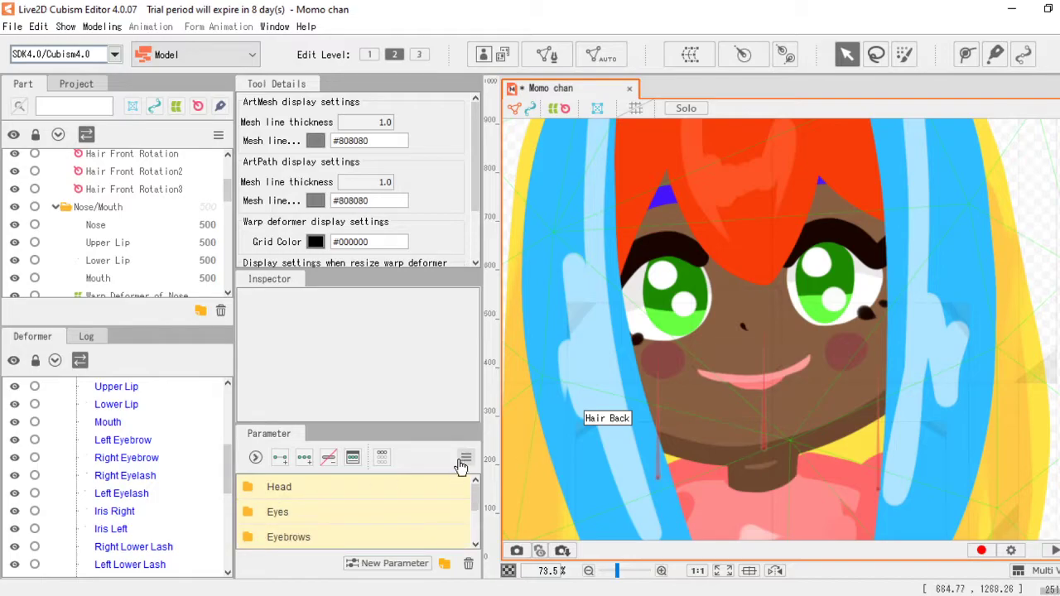
{"action": "left_click", "coordinate": [464, 460]}
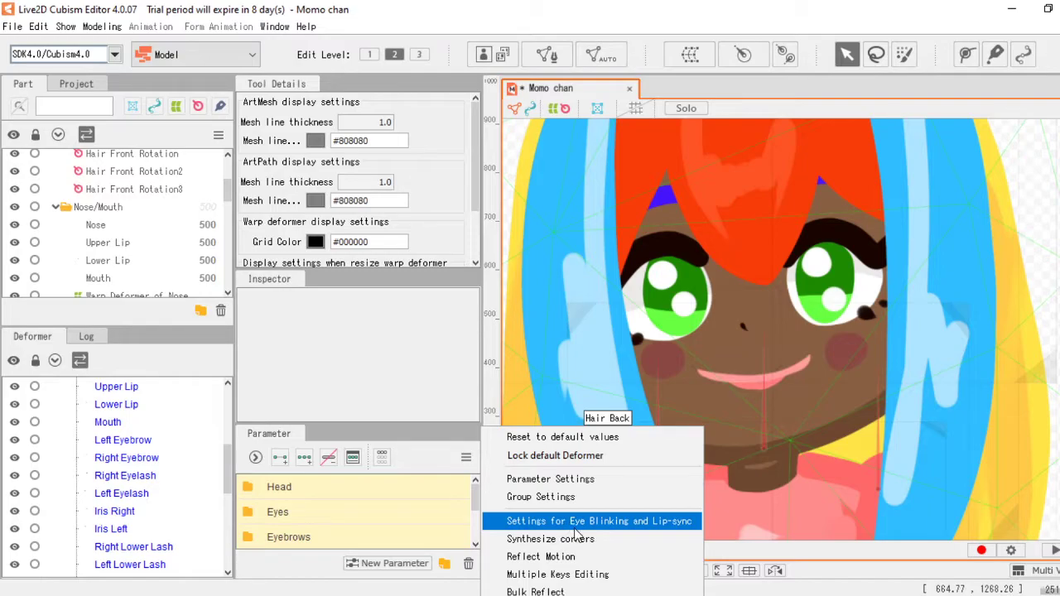
{"action": "left_click", "coordinate": [574, 522]}
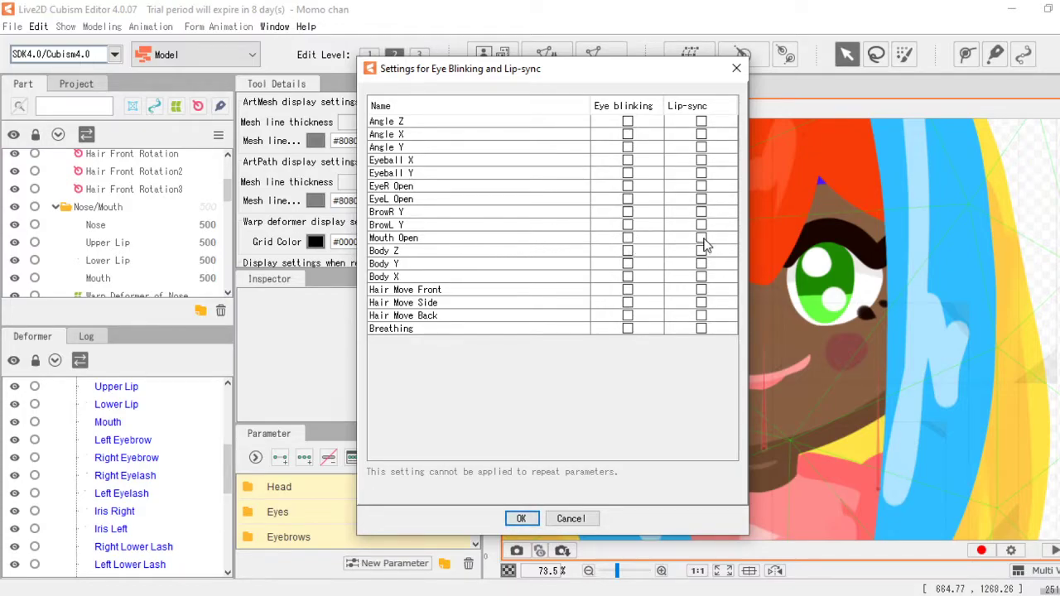
{"action": "left_click", "coordinate": [701, 239]}
{"action": "left_click", "coordinate": [524, 520]}
Step: Open the Physics/Scene Blending Settings, look over the model's parameters and preview, and close them
{"action": "scroll", "coordinate": [704, 352], "scroll_direction": "down", "scroll_amount": 2}
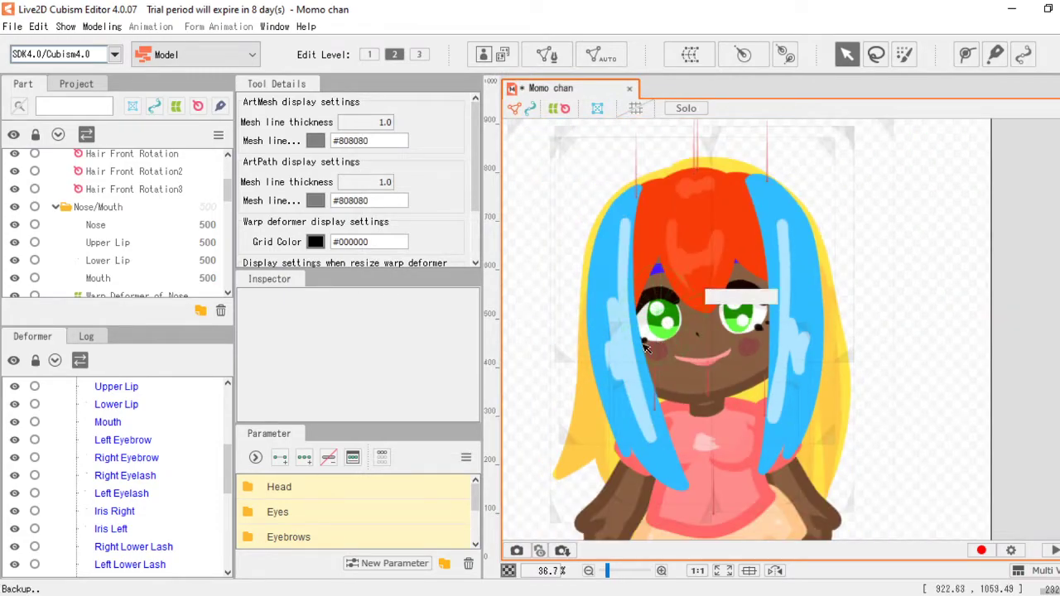
{"action": "scroll", "coordinate": [355, 509], "scroll_direction": "down", "scroll_amount": 3}
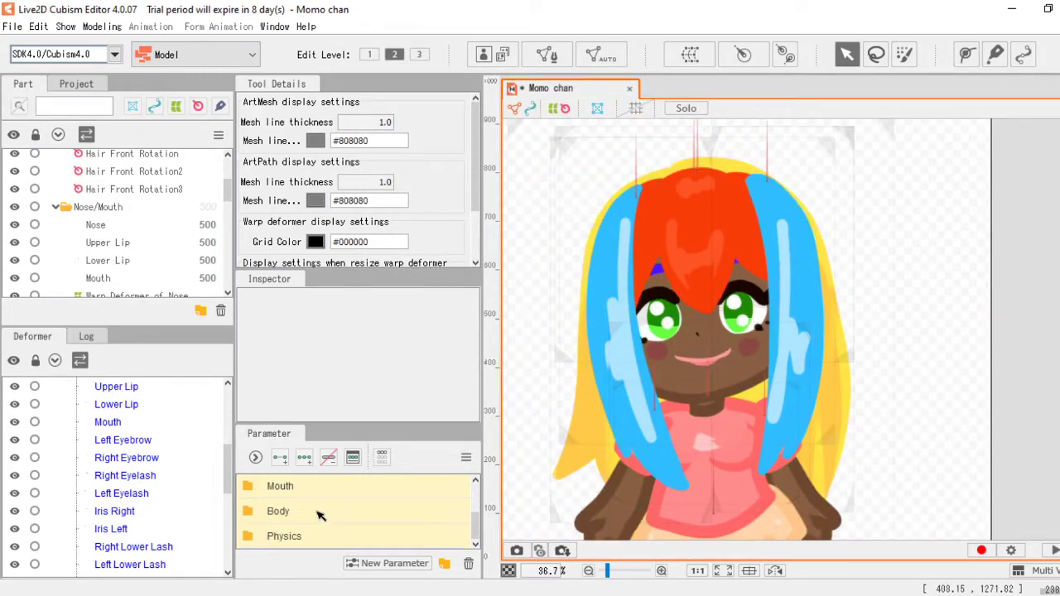
{"action": "left_click", "coordinate": [102, 26]}
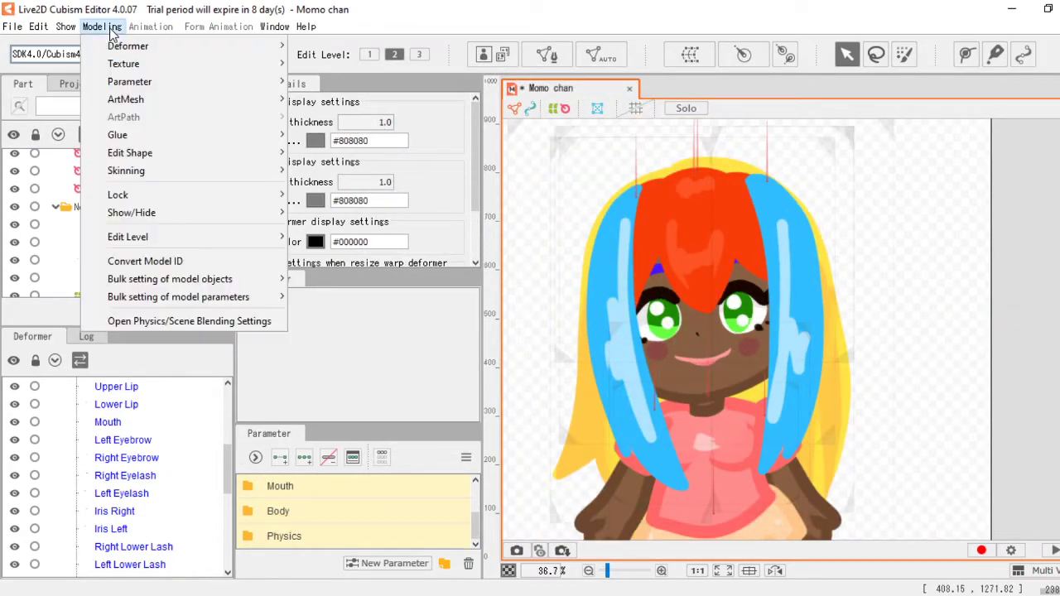
{"action": "left_click", "coordinate": [148, 321]}
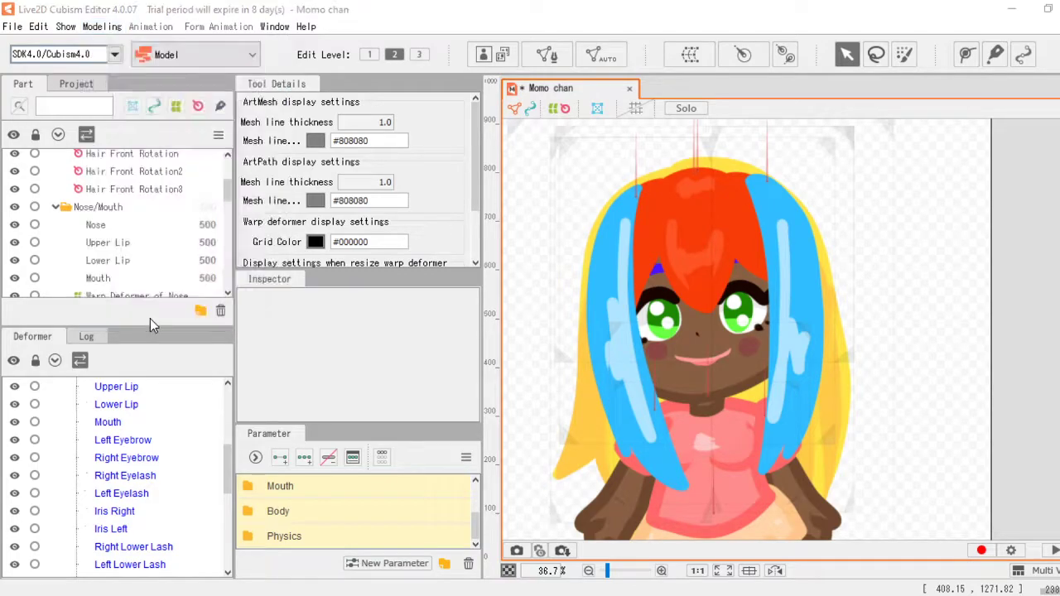
{"action": "scroll", "coordinate": [919, 290], "scroll_direction": "up", "scroll_amount": 3}
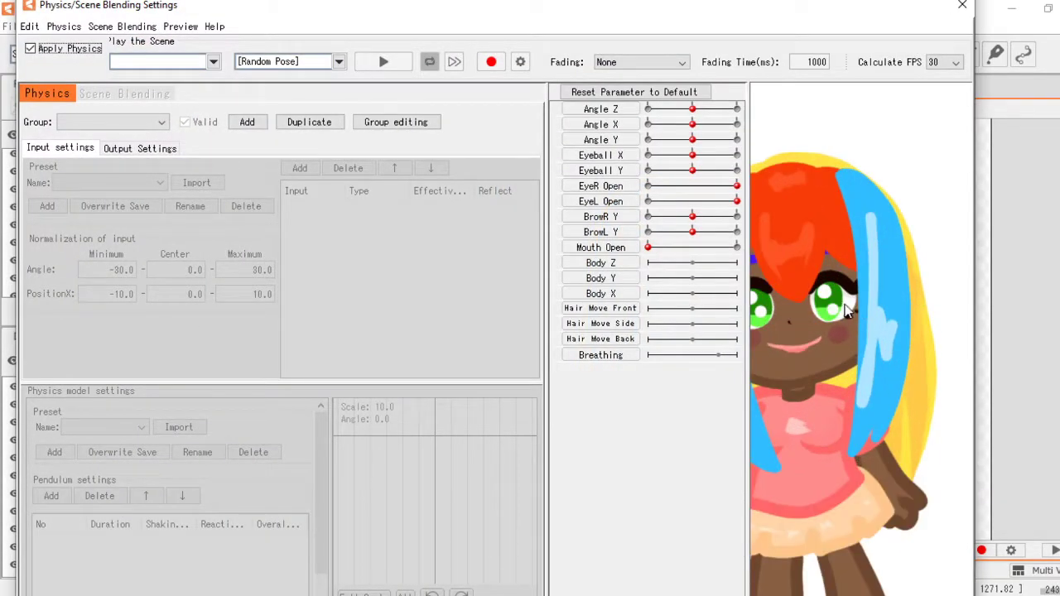
{"action": "scroll", "coordinate": [796, 286], "scroll_direction": "up", "scroll_amount": 2}
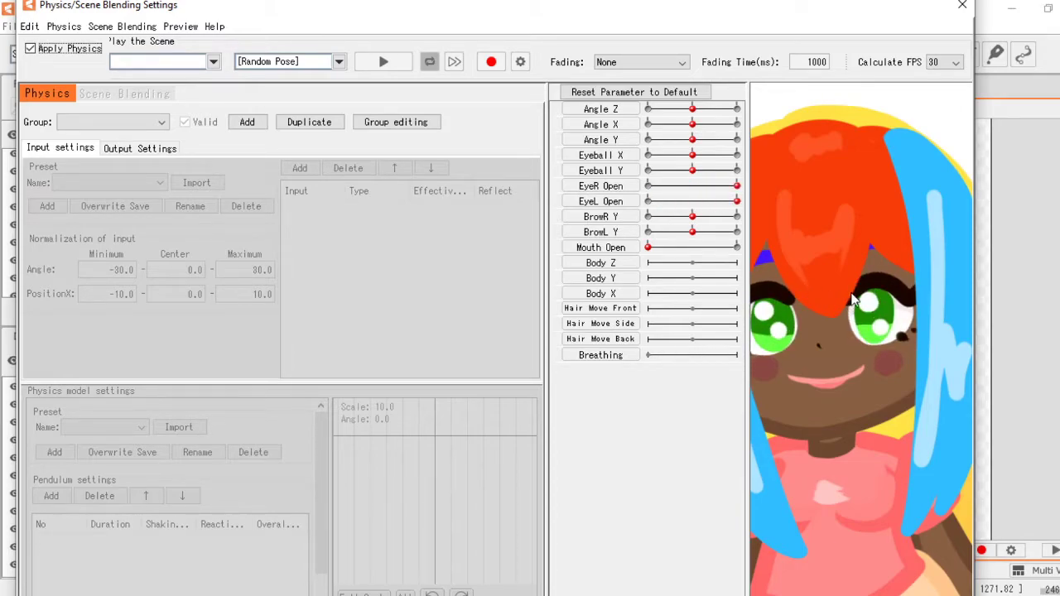
{"action": "left_click", "coordinate": [962, 10]}
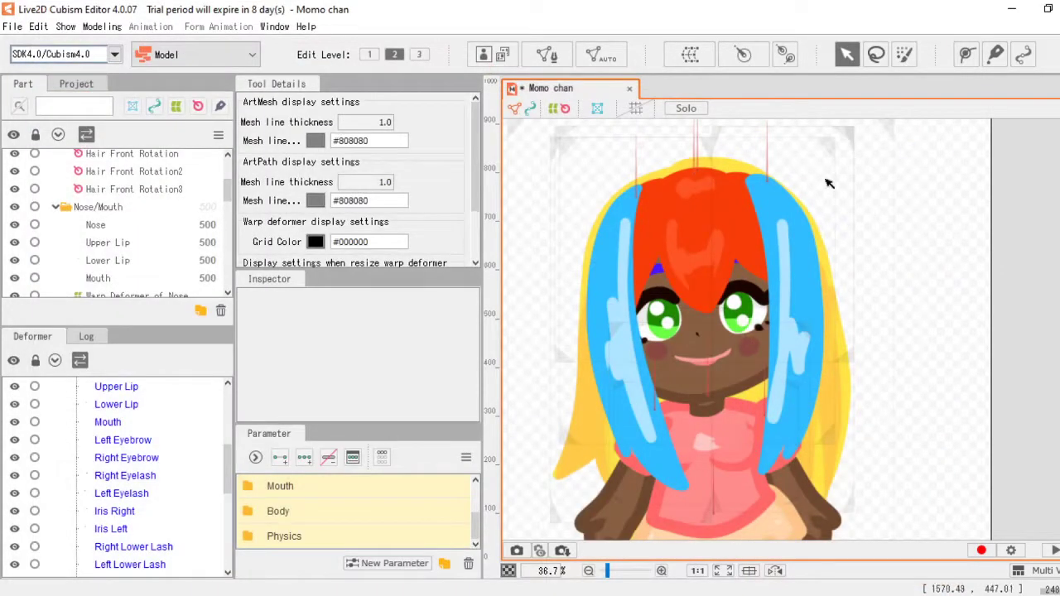
Step: Expand the Body parameter group and reorder its parameters as Body X, Body Y, Body Z
{"action": "left_click", "coordinate": [251, 513]}
{"action": "scroll", "coordinate": [284, 514], "scroll_direction": "down", "scroll_amount": 2}
{"action": "scroll", "coordinate": [336, 515], "scroll_direction": "up", "scroll_amount": 2}
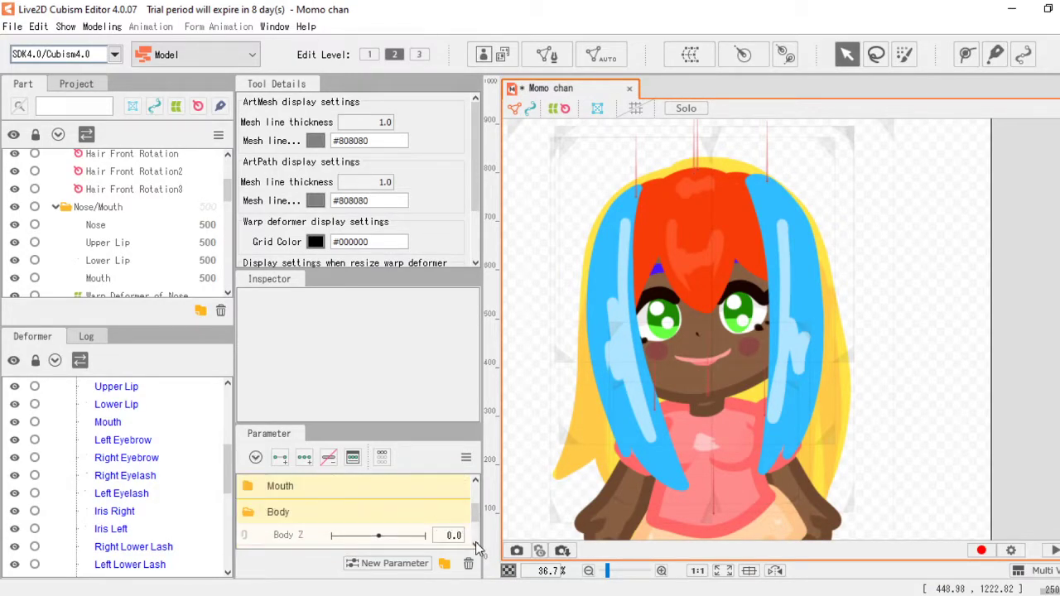
{"action": "scroll", "coordinate": [448, 525], "scroll_direction": "down", "scroll_amount": 1}
{"action": "left_click_drag", "start_coordinate": [302, 534], "coordinate": [293, 494]}
{"action": "left_click_drag", "start_coordinate": [302, 550], "coordinate": [306, 500]}
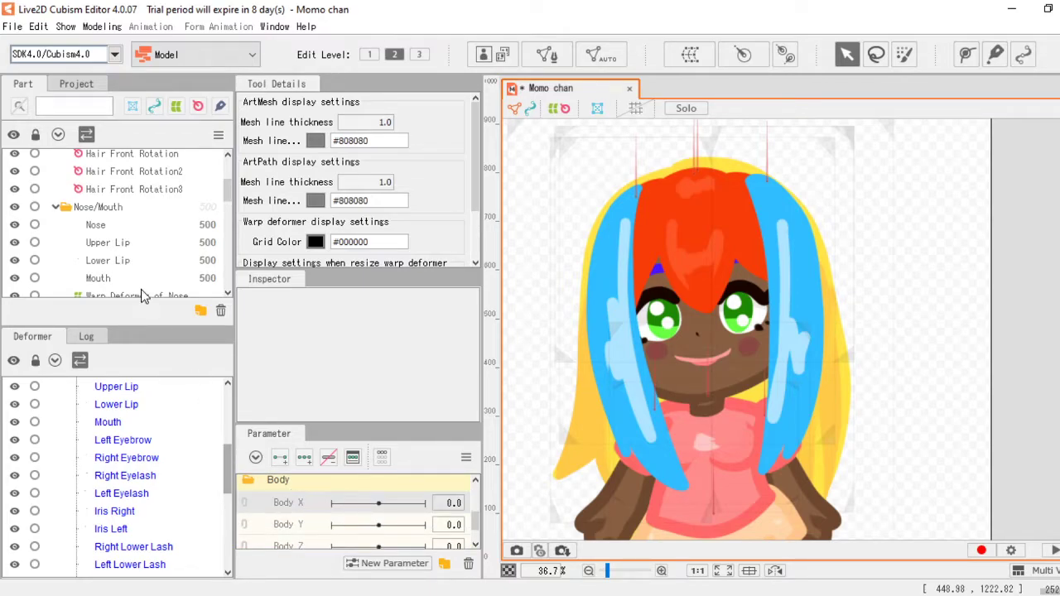
Step: Select Warp Deformer of Body in the Body part and add three keys to it on Body X
{"action": "scroll", "coordinate": [125, 272], "scroll_direction": "down", "scroll_amount": 6}
{"action": "scroll", "coordinate": [117, 263], "scroll_direction": "down", "scroll_amount": 5}
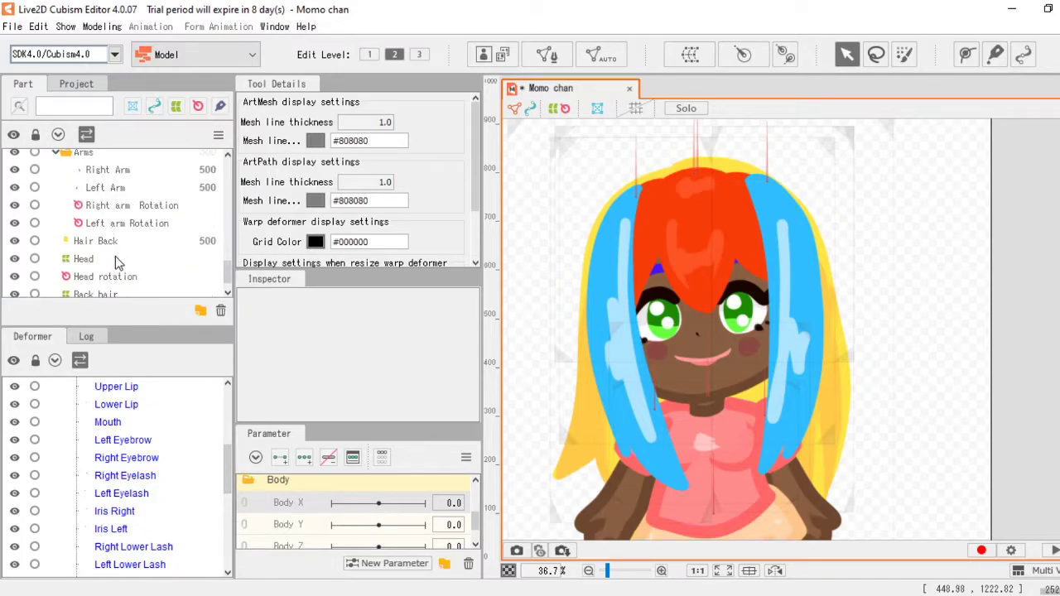
{"action": "scroll", "coordinate": [112, 263], "scroll_direction": "up", "scroll_amount": 3}
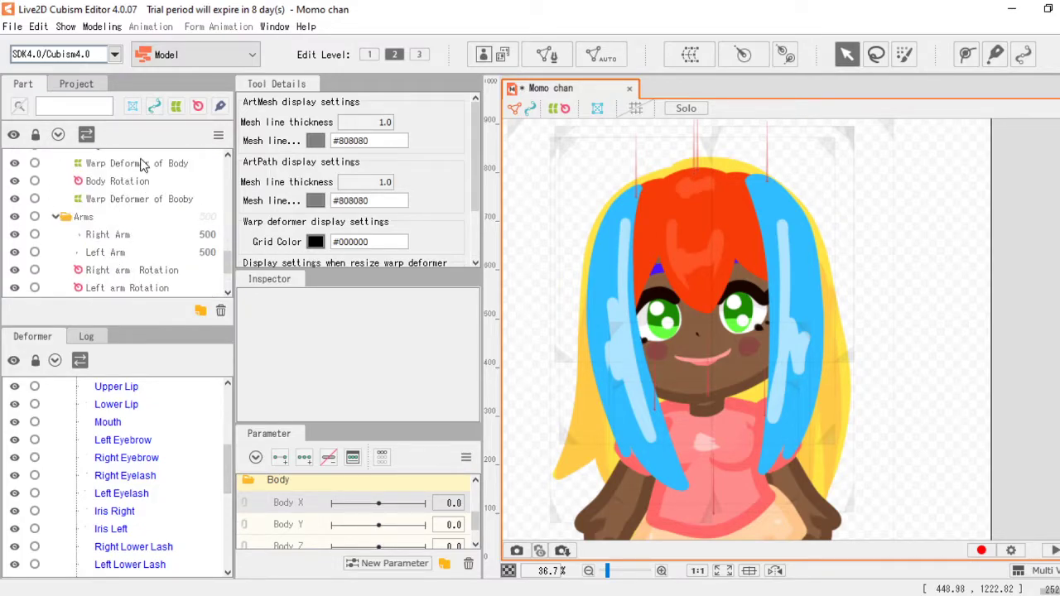
{"action": "left_click", "coordinate": [143, 163]}
{"action": "scroll", "coordinate": [653, 406], "scroll_direction": "down", "scroll_amount": 2}
{"action": "scroll", "coordinate": [653, 406], "scroll_direction": "up", "scroll_amount": 2}
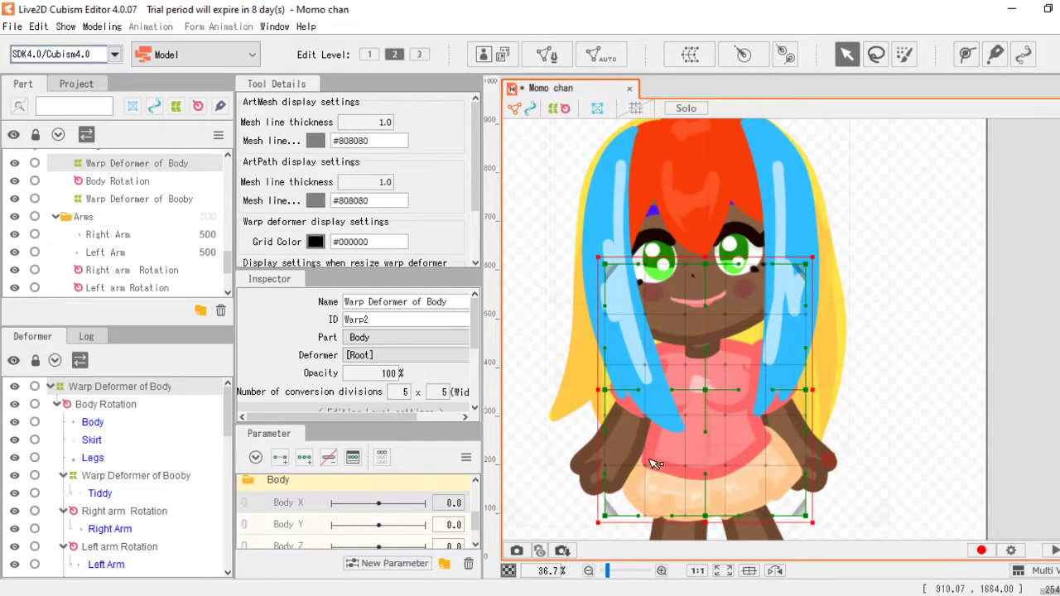
{"action": "left_click", "coordinate": [304, 457]}
Step: At Body X -10.0, bend the body warp by shifting its central vertical handles and the middle side handle toward one side
{"action": "left_click", "coordinate": [333, 504]}
{"action": "left_click_drag", "start_coordinate": [748, 380], "coordinate": [688, 443]}
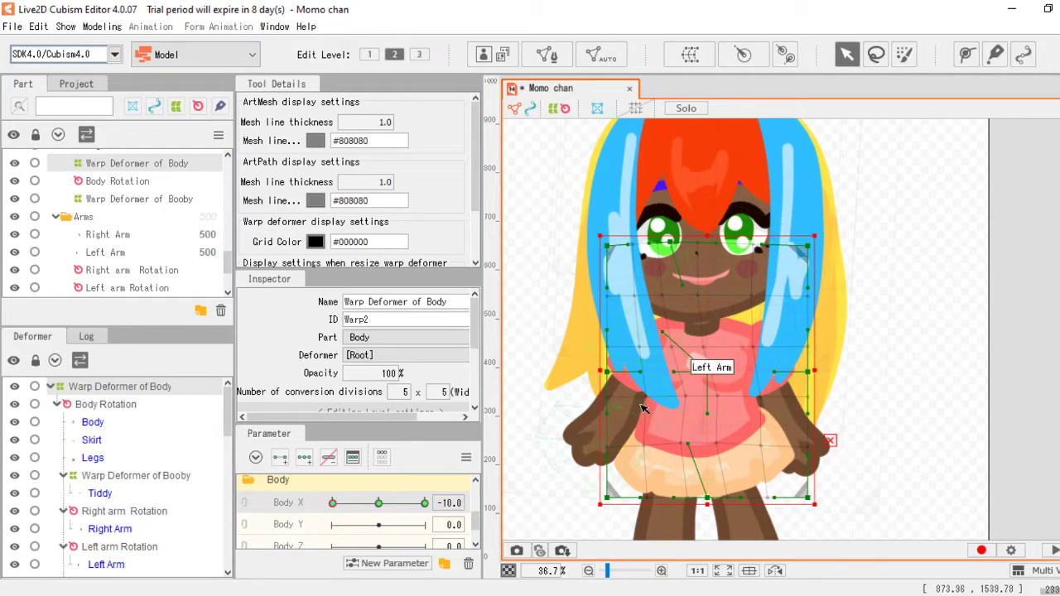
{"action": "left_click_drag", "start_coordinate": [642, 375], "coordinate": [579, 382]}
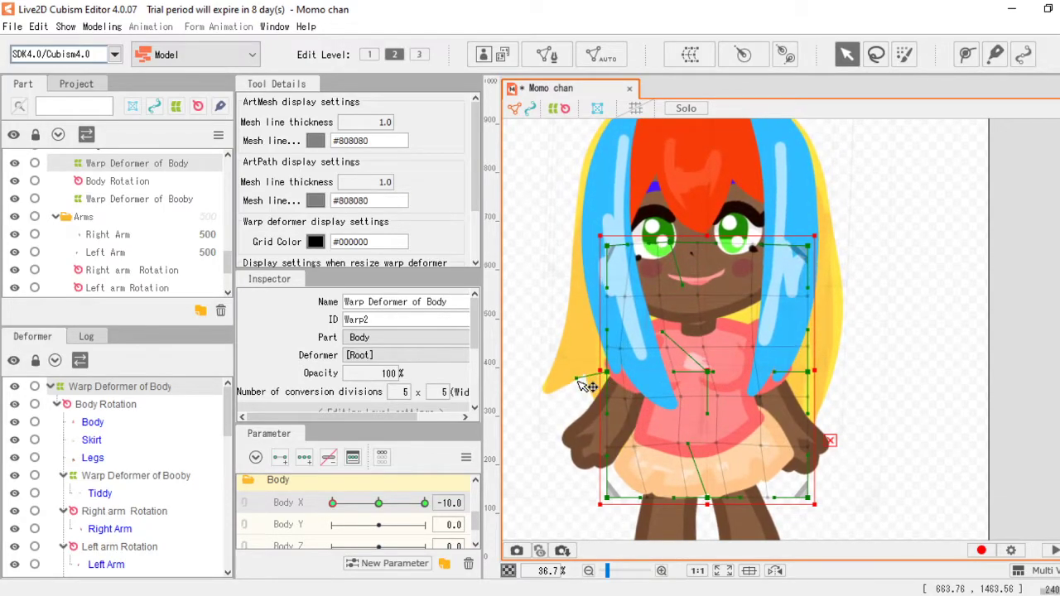
Step: At Body X 10.0, pull the body warp's middle side handle toward the torso centre and try tilting its bottom-centre handle
{"action": "left_click", "coordinate": [423, 503]}
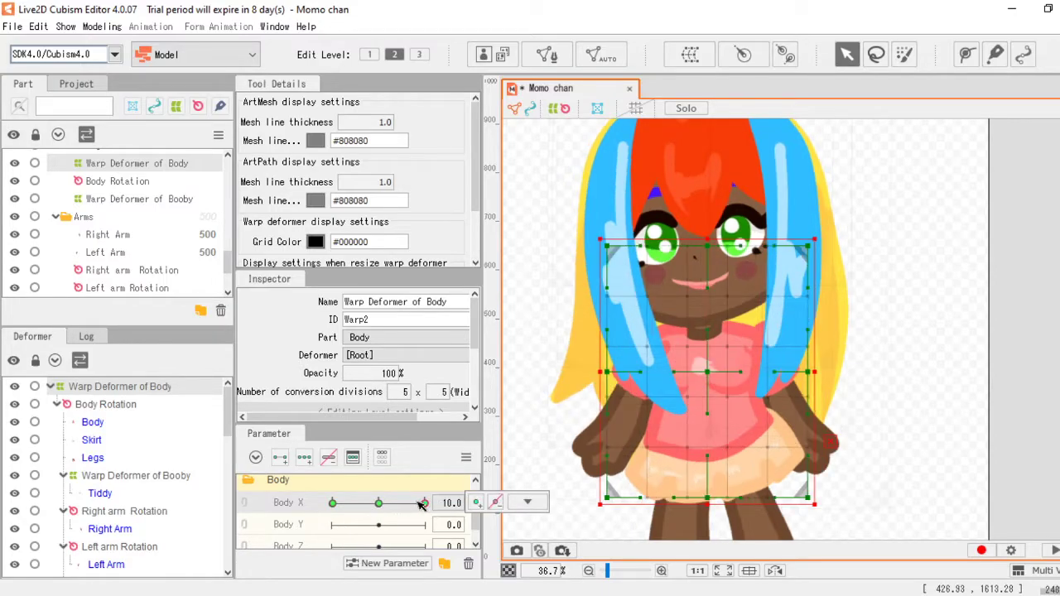
{"action": "left_click_drag", "start_coordinate": [642, 376], "coordinate": [702, 367]}
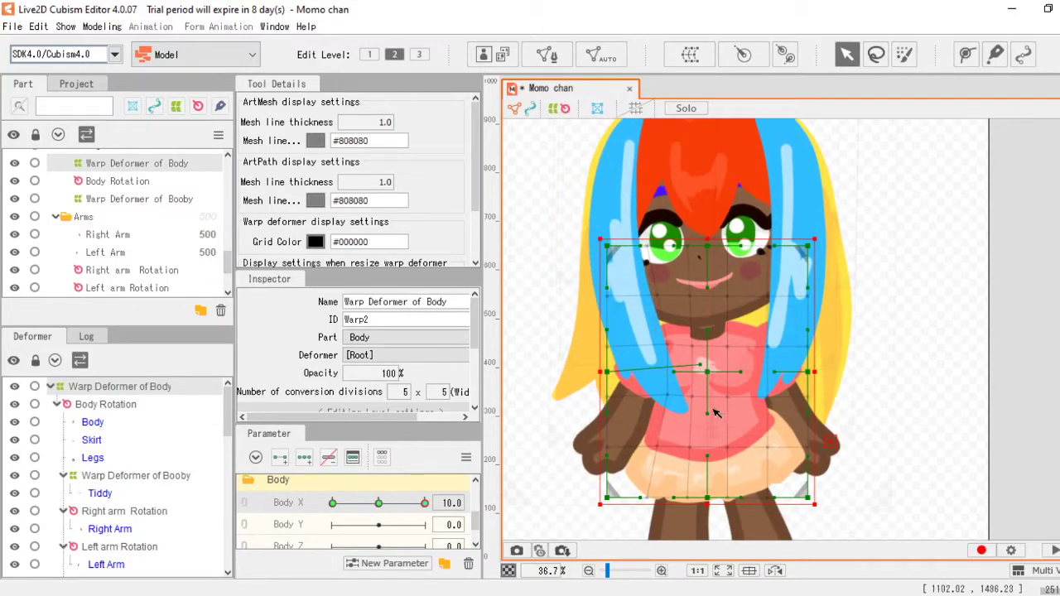
{"action": "left_click_drag", "start_coordinate": [710, 458], "coordinate": [723, 453]}
{"action": "key", "text": "ctrl+z"}
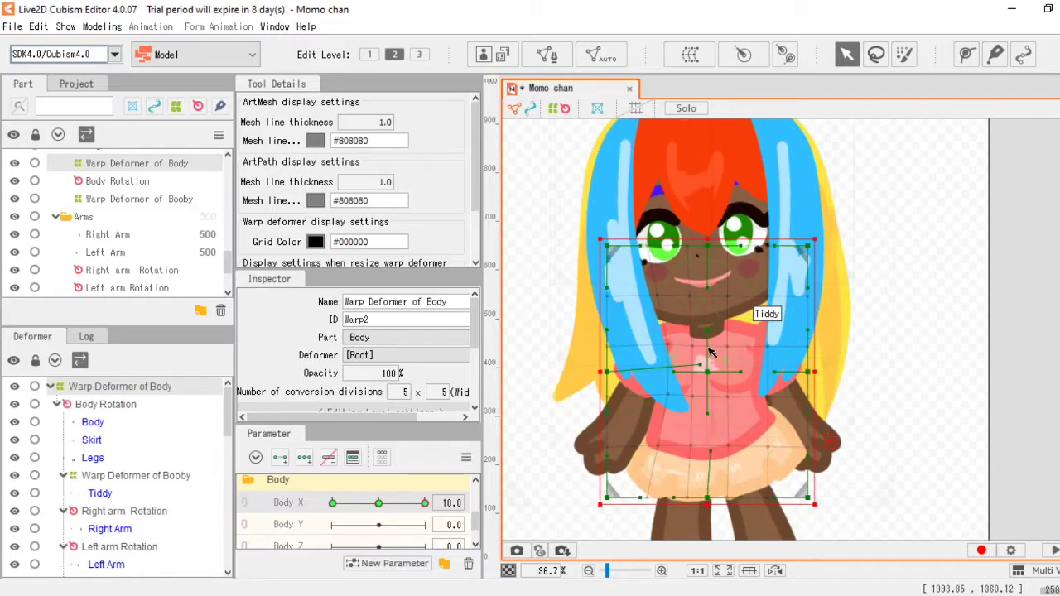
Step: At Body X 10.0, shift the body warp's top-centre handle and point and its top-left corner point sideways, and return Body X to 0.0
{"action": "left_click_drag", "start_coordinate": [709, 290], "coordinate": [732, 285]}
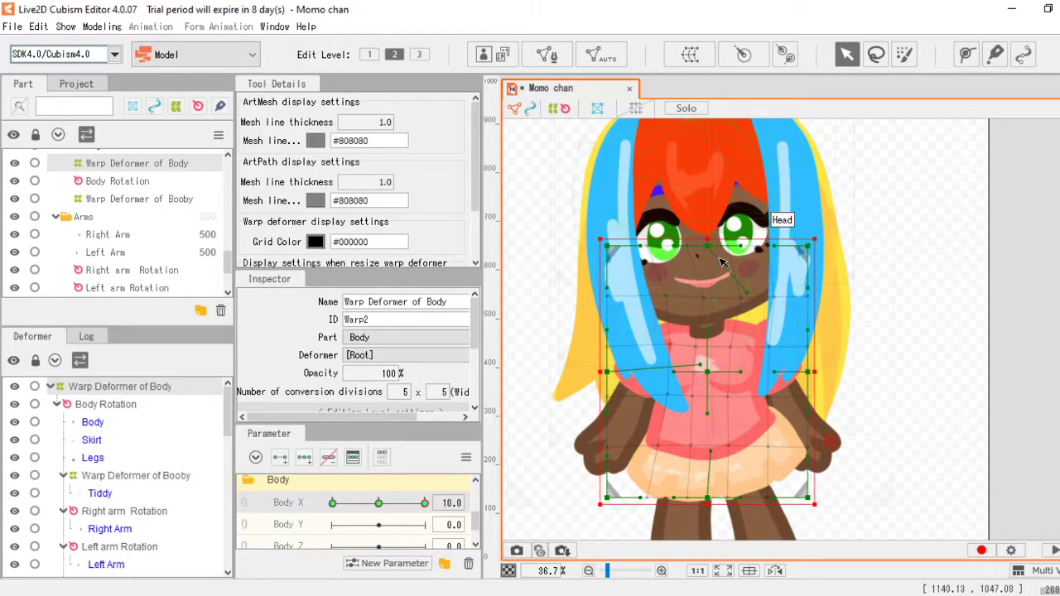
{"action": "left_click_drag", "start_coordinate": [708, 247], "coordinate": [734, 253]}
{"action": "left_click_drag", "start_coordinate": [608, 247], "coordinate": [655, 254]}
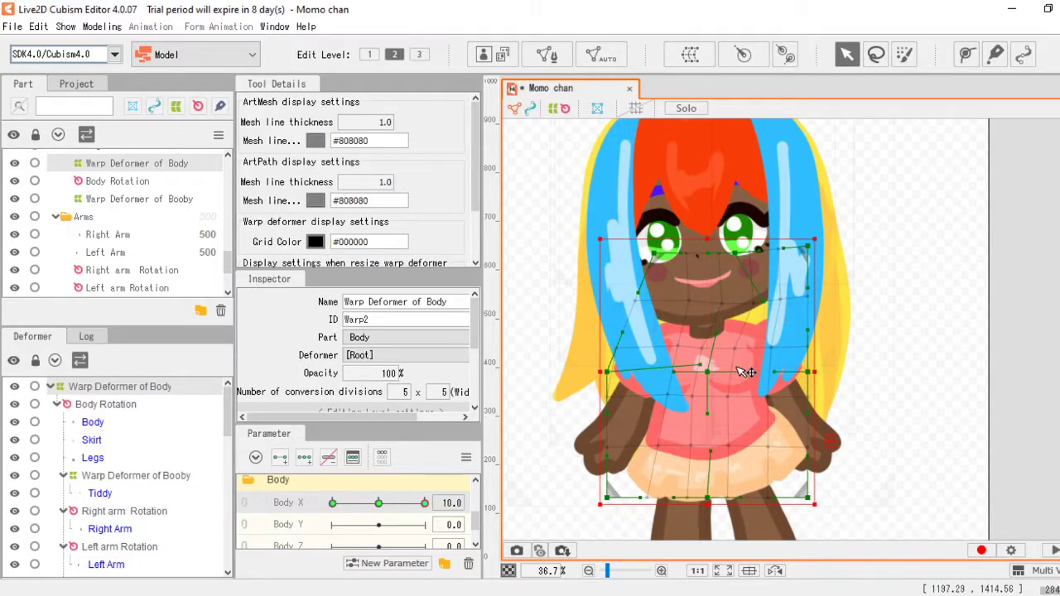
{"action": "left_click_drag", "start_coordinate": [426, 504], "coordinate": [379, 503]}
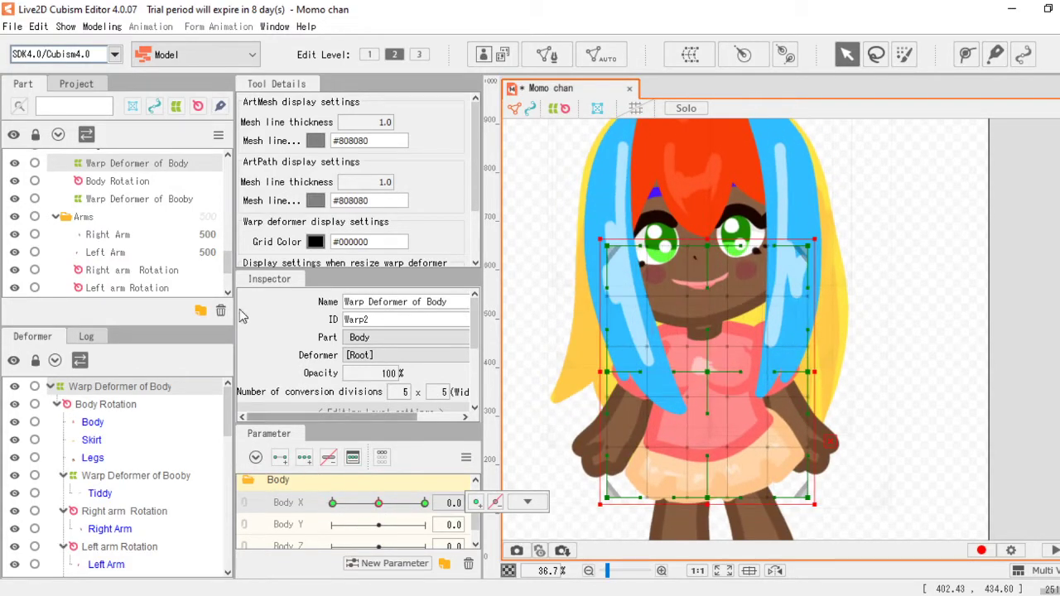
Step: Select Warp Deformer of Booby in the Body part
{"action": "scroll", "coordinate": [153, 255], "scroll_direction": "up", "scroll_amount": 1}
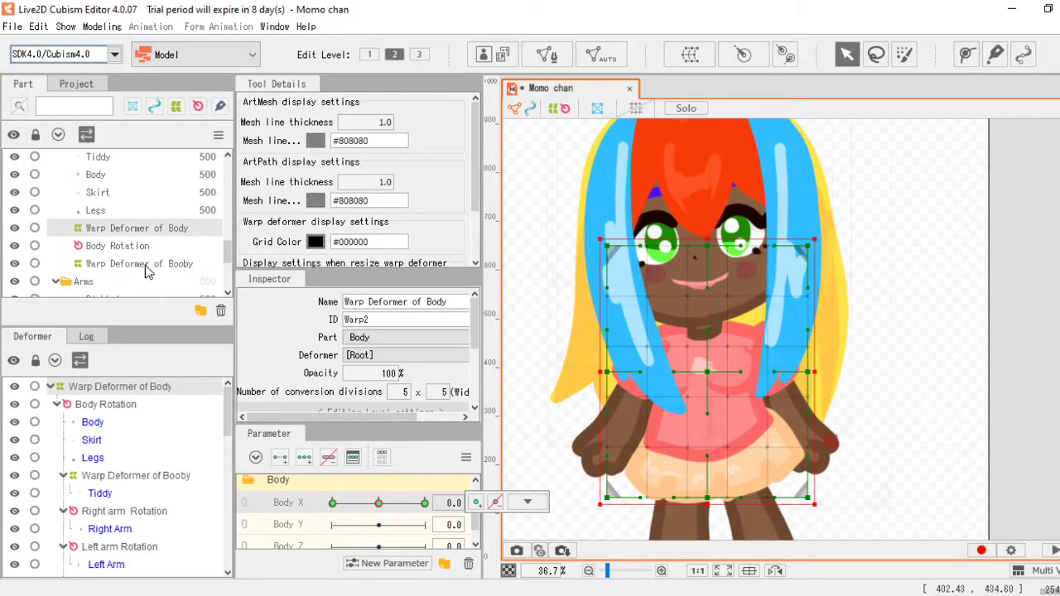
{"action": "left_click", "coordinate": [146, 265]}
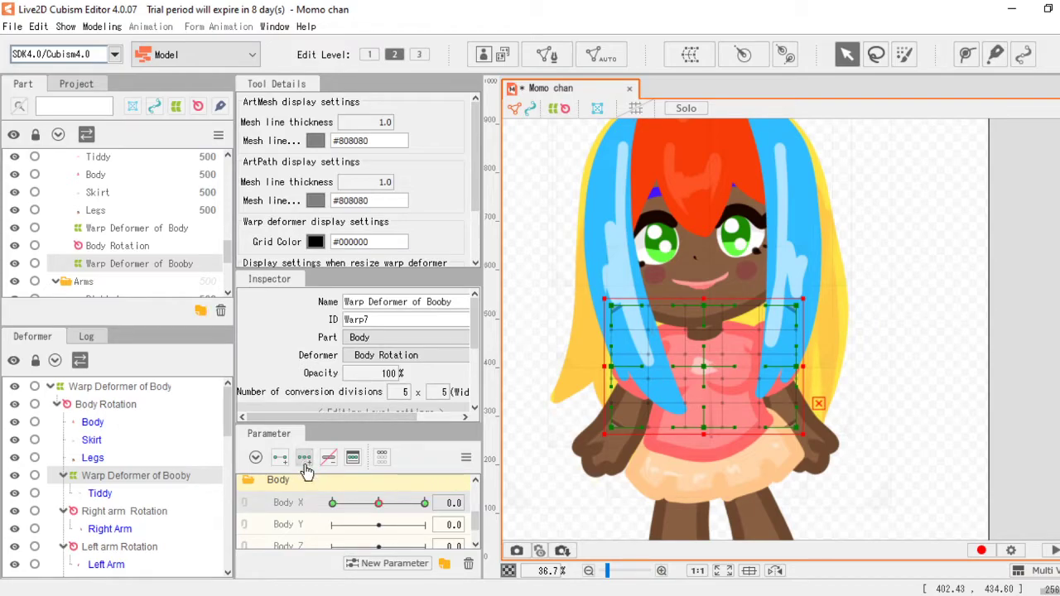
{"action": "left_click", "coordinate": [334, 503]}
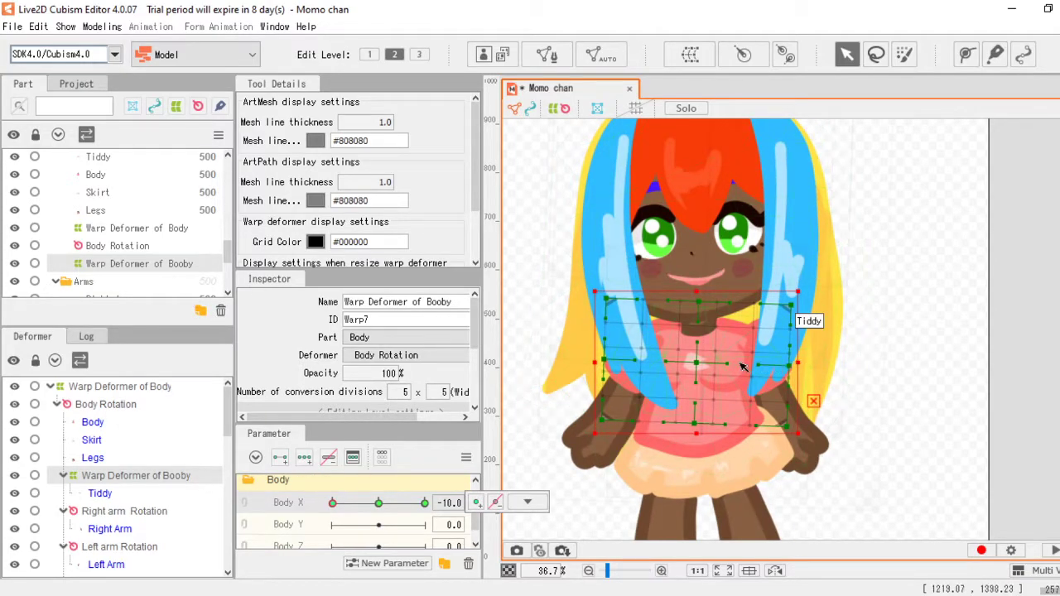
{"action": "scroll", "coordinate": [769, 364], "scroll_direction": "up", "scroll_amount": 2}
{"action": "left_click_drag", "start_coordinate": [808, 363], "coordinate": [802, 364]}
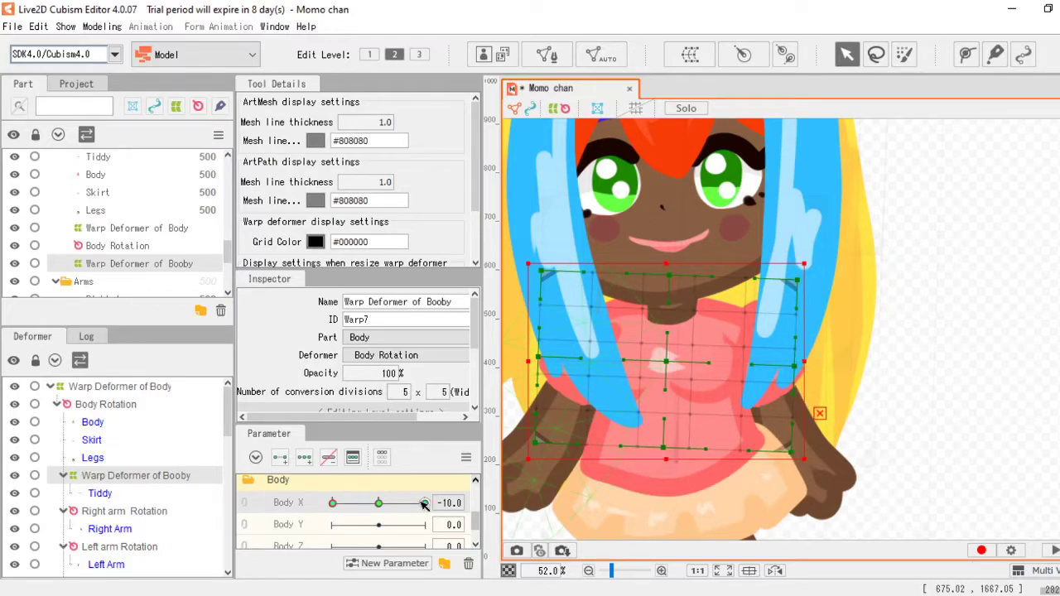
{"action": "left_click", "coordinate": [424, 503]}
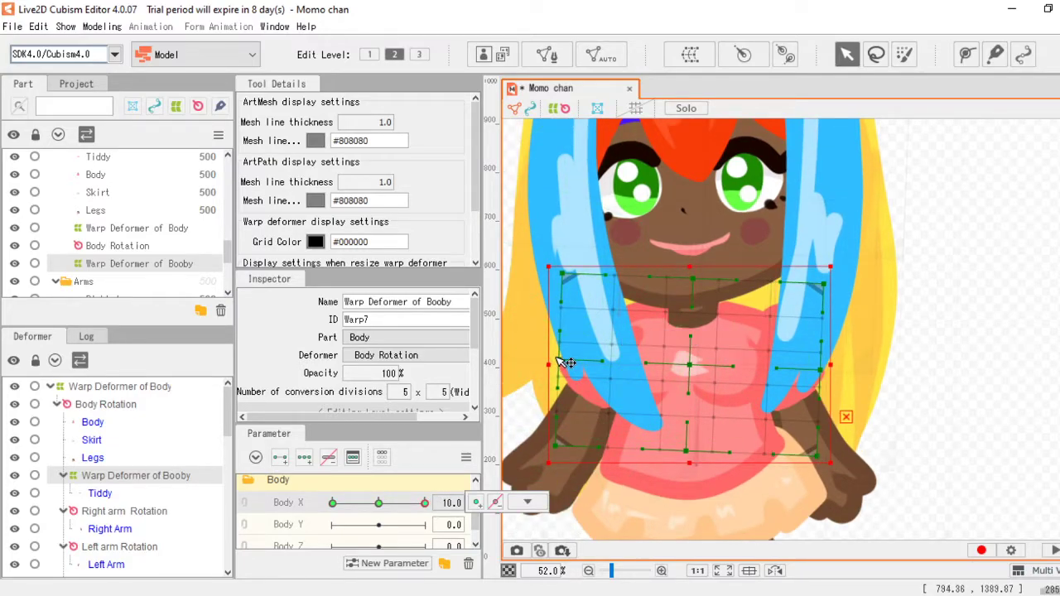
{"action": "left_click_drag", "start_coordinate": [550, 363], "coordinate": [1059, 364]}
{"action": "left_click_drag", "start_coordinate": [964, 364], "coordinate": [699, 380]}
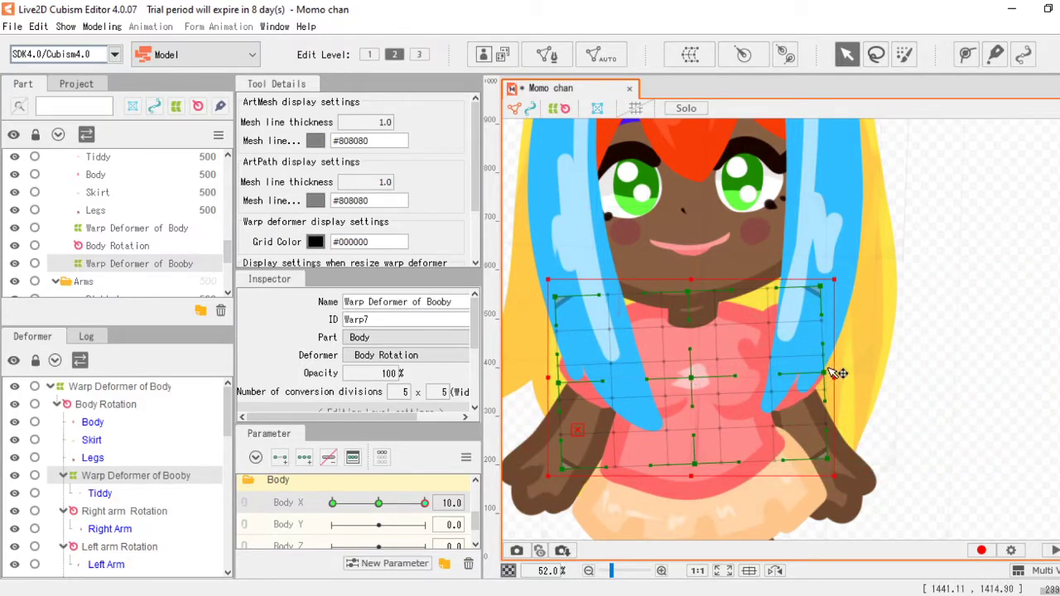
{"action": "left_click_drag", "start_coordinate": [834, 377], "coordinate": [846, 374]}
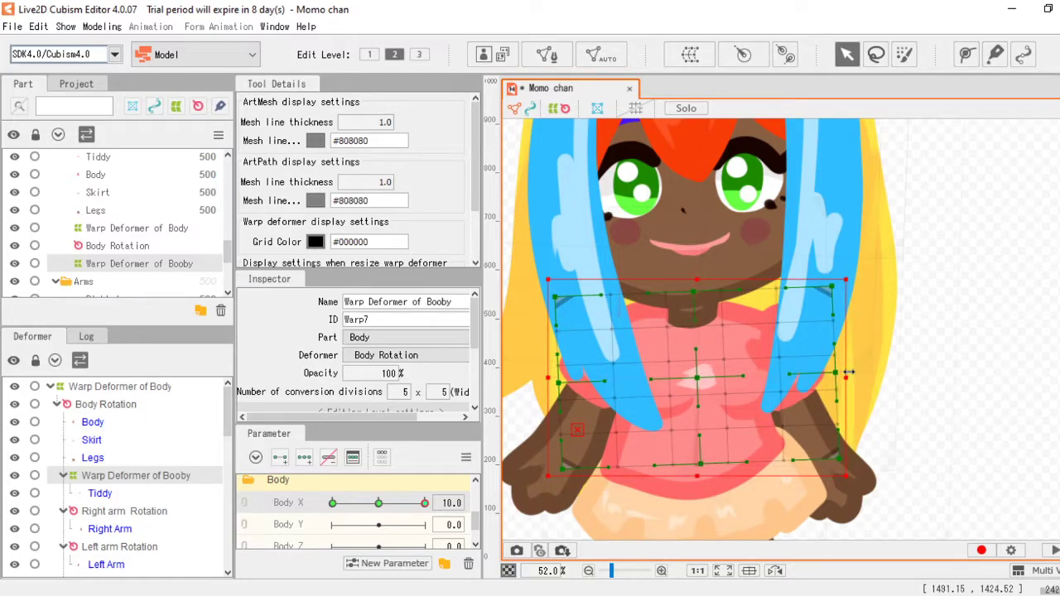
{"action": "mouse_move", "coordinate": [425, 503]}
{"action": "left_mouse_down"}
{"action": "mouse_move", "coordinate": [321, 518]}
{"action": "mouse_move", "coordinate": [430, 508]}
{"action": "mouse_move", "coordinate": [357, 507]}
{"action": "mouse_move", "coordinate": [440, 518]}
{"action": "left_mouse_up"}
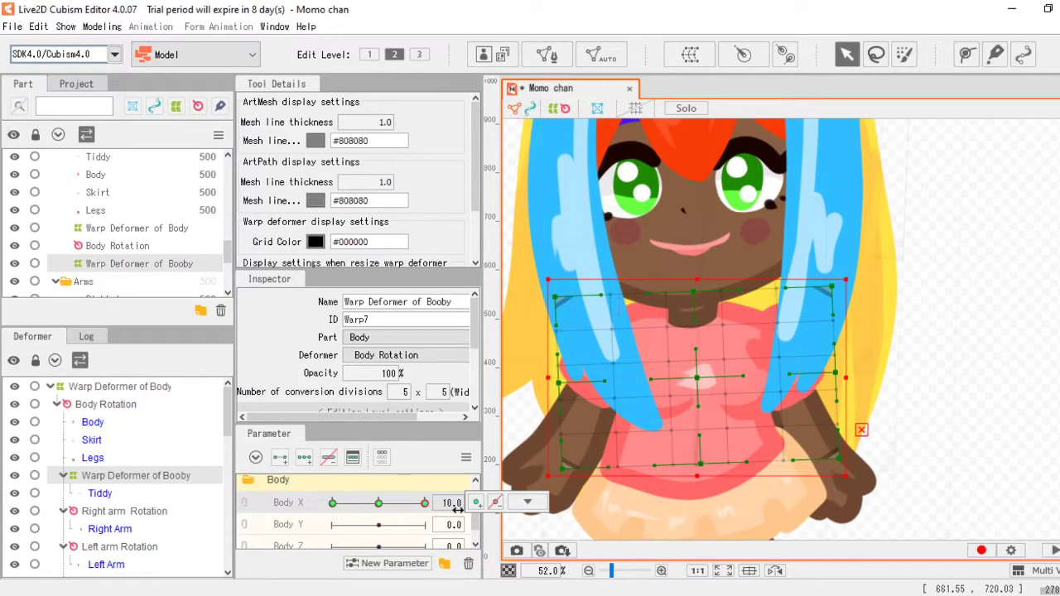
{"action": "key", "text": "ctrl+z"}
{"action": "key", "text": "ctrl+z"}
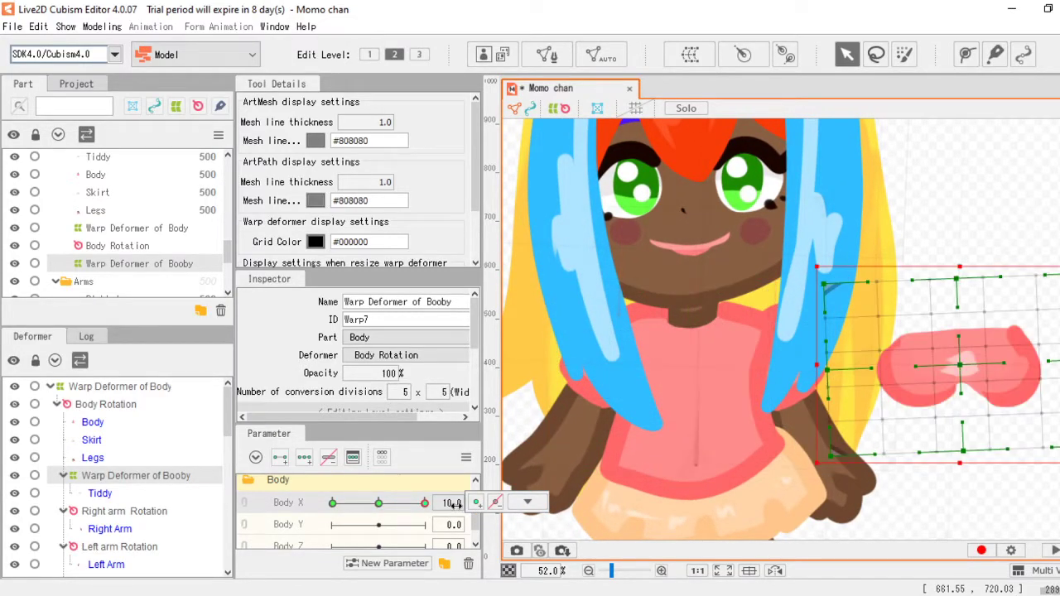
{"action": "key", "text": "ctrl+z"}
{"action": "left_click_drag", "start_coordinate": [426, 504], "coordinate": [391, 509]}
{"action": "left_click", "coordinate": [380, 518]}
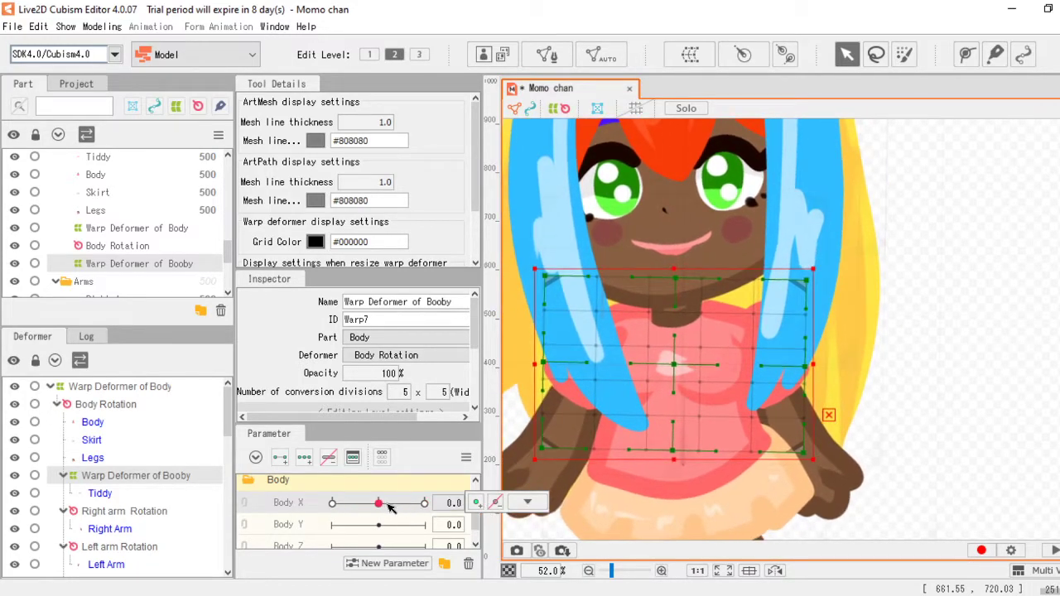
Step: Add three keys on Body X to Warp Deformer of Booby and set Body X to -10.0
{"action": "scroll", "coordinate": [695, 389], "scroll_direction": "down", "scroll_amount": 2}
{"action": "scroll", "coordinate": [694, 390], "scroll_direction": "up", "scroll_amount": 1}
{"action": "scroll", "coordinate": [694, 390], "scroll_direction": "up", "scroll_amount": 2}
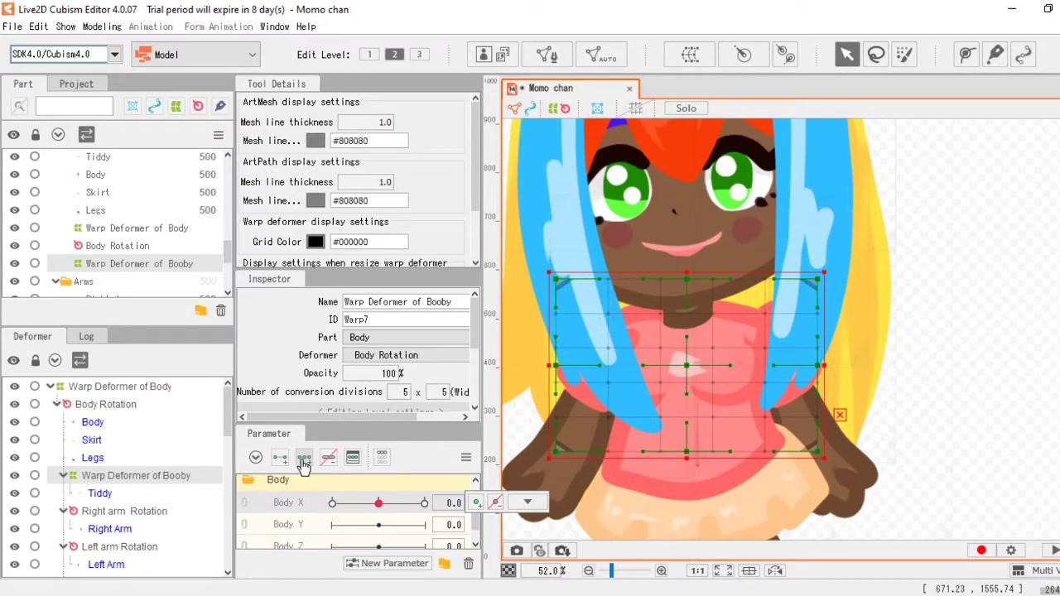
{"action": "left_click", "coordinate": [303, 460]}
{"action": "left_click", "coordinate": [332, 503]}
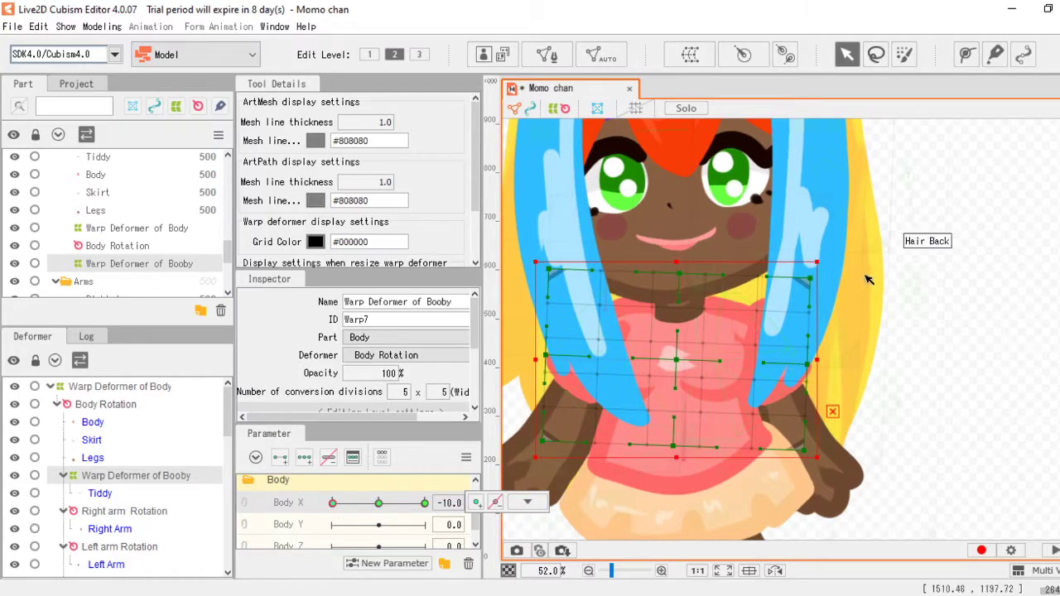
Step: At Body X 10.0, shift the chest warp's upper centre handle sideways and one middle side handle inward, and return Body X to 0.0
{"action": "left_click_drag", "start_coordinate": [678, 364], "coordinate": [685, 330]}
{"action": "left_click", "coordinate": [425, 503]}
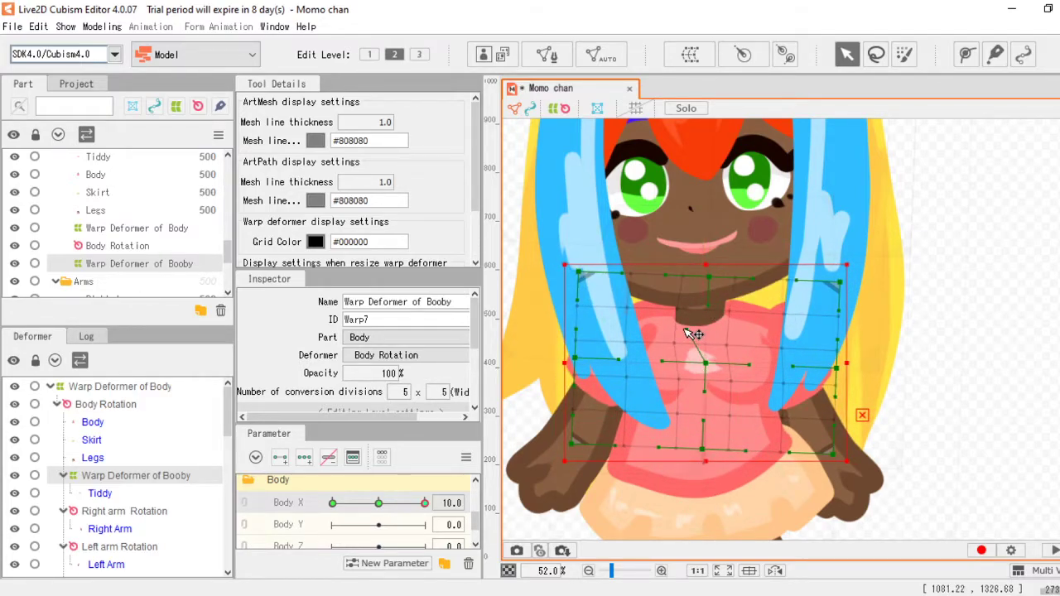
{"action": "left_click_drag", "start_coordinate": [796, 366], "coordinate": [779, 365]}
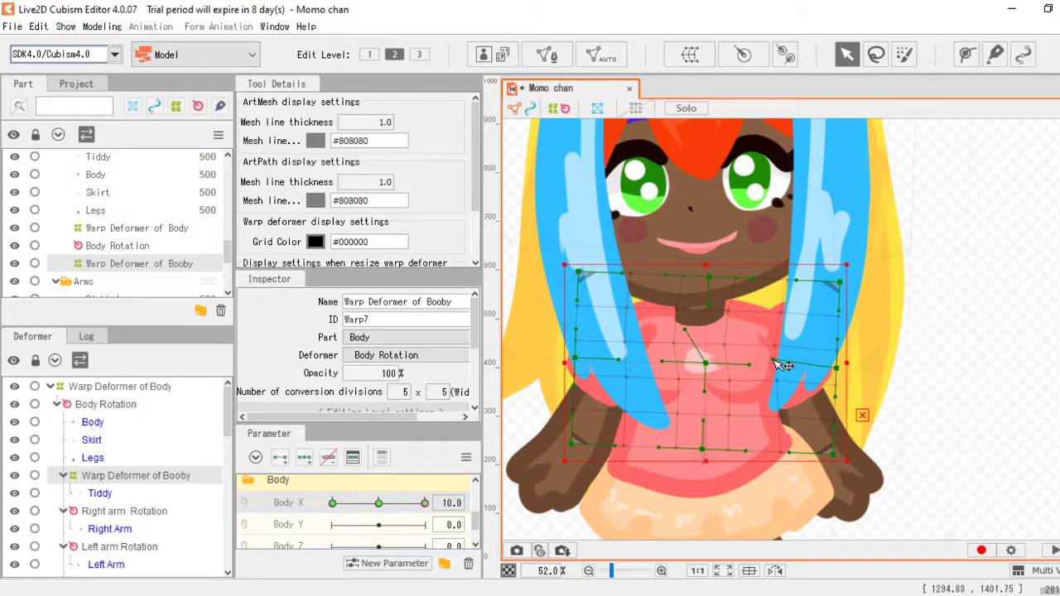
{"action": "left_click_drag", "start_coordinate": [424, 504], "coordinate": [379, 504]}
{"action": "scroll", "coordinate": [658, 377], "scroll_direction": "down", "scroll_amount": 3}
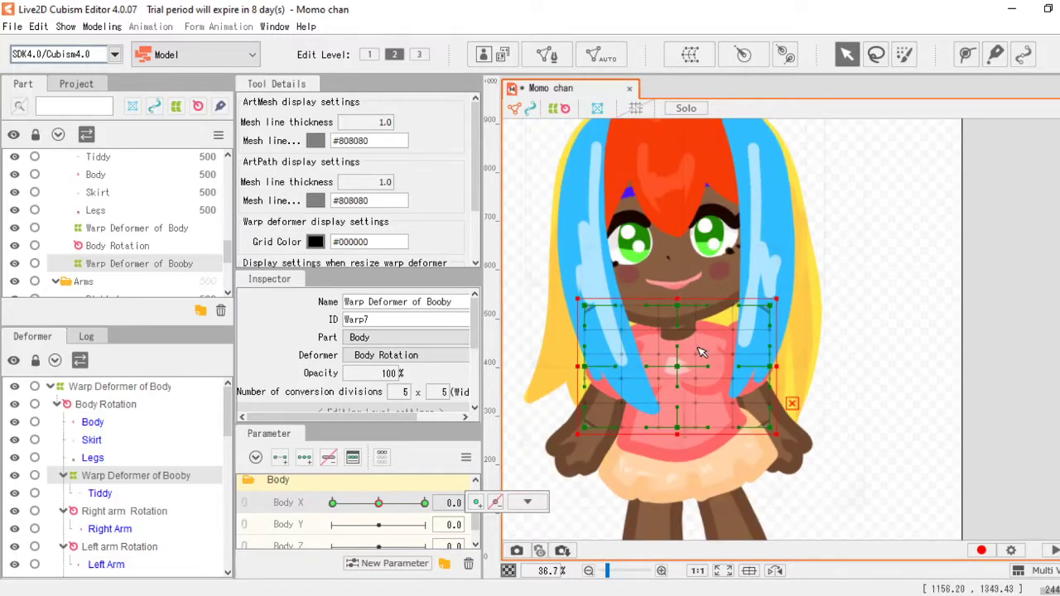
Step: Select Hair Front Rotation, Hair Front Rotation2 and Hair Front Rotation3 together and add three keys to them on Body X
{"action": "scroll", "coordinate": [163, 252], "scroll_direction": "up", "scroll_amount": 10}
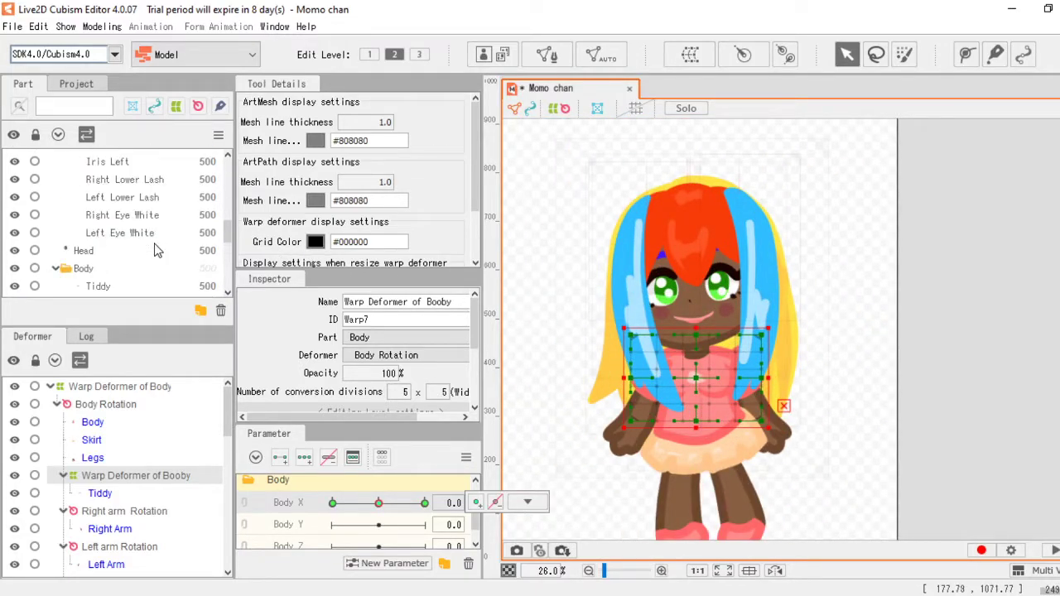
{"action": "left_click", "coordinate": [132, 232]}
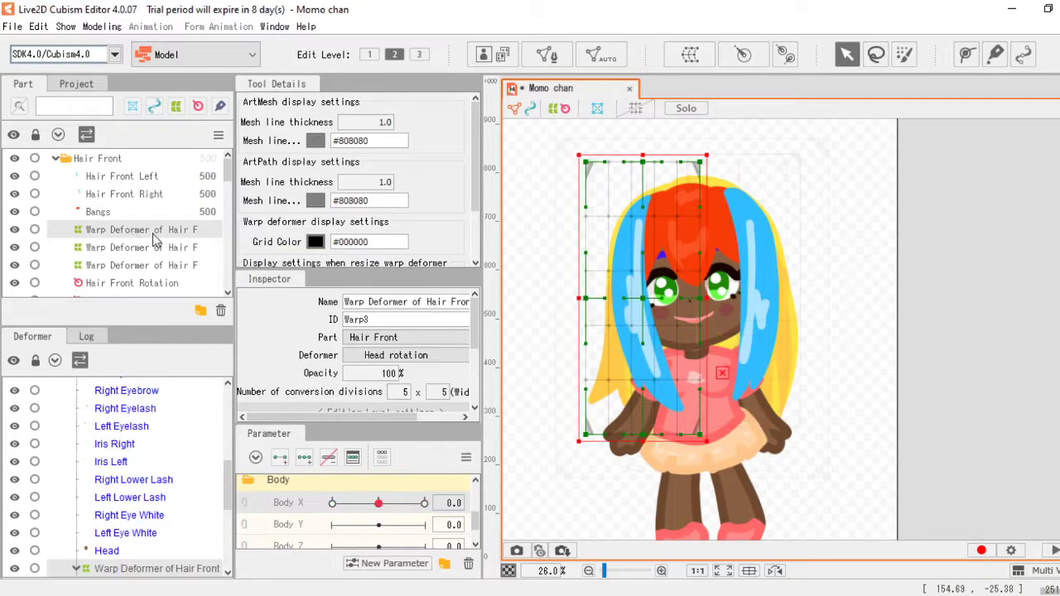
{"action": "left_click", "coordinate": [170, 283]}
{"action": "scroll", "coordinate": [174, 286], "scroll_direction": "down", "scroll_amount": 2}
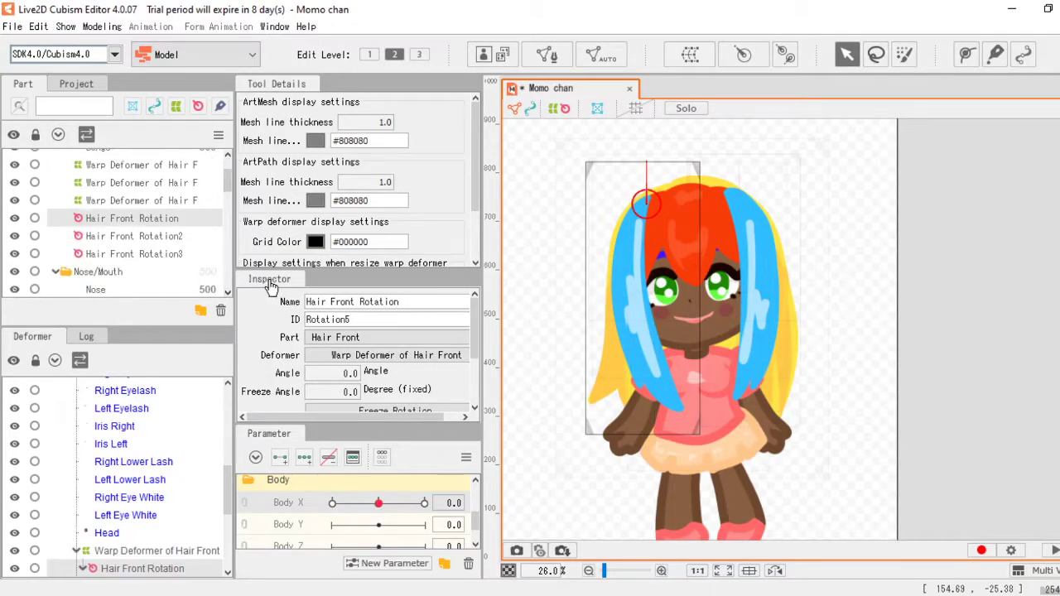
{"action": "left_click", "coordinate": [162, 253], "text": "shift"}
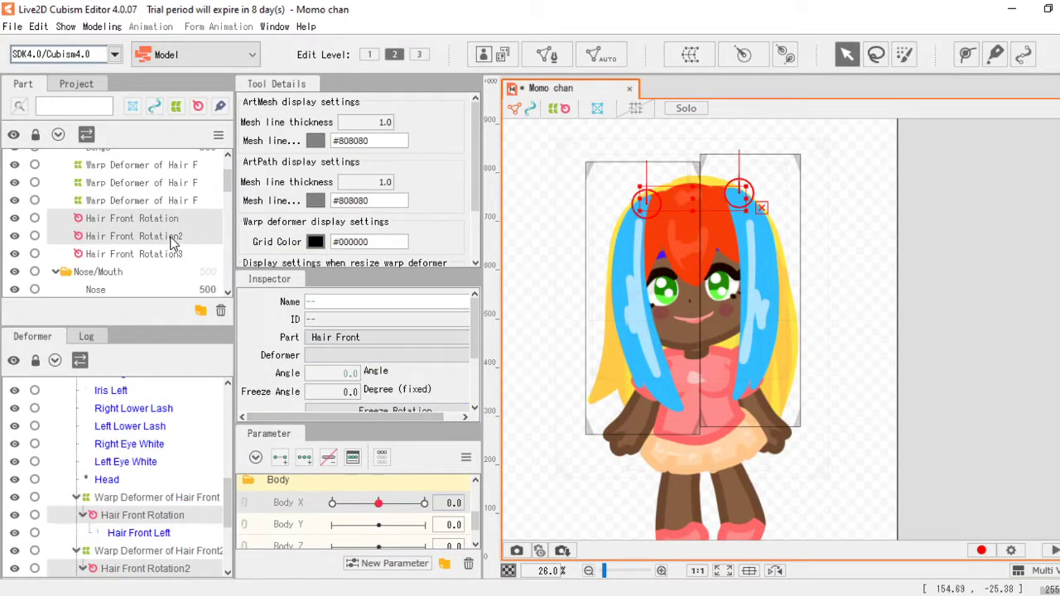
Step: At Body X -10.0, slightly rotate the front hair rotation deformers so the strands swing
{"action": "left_click", "coordinate": [332, 503]}
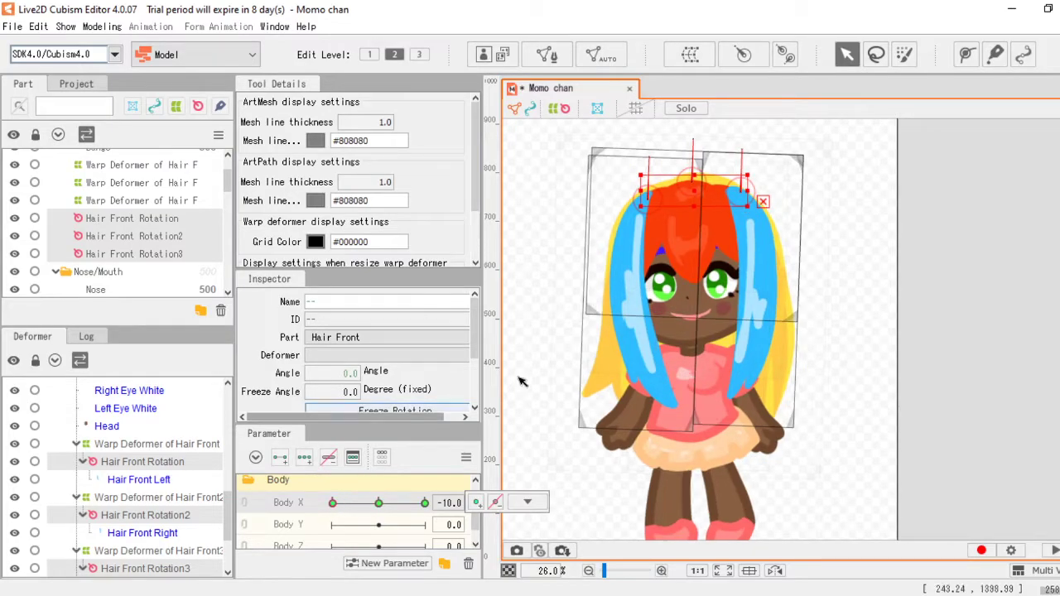
{"action": "left_click_drag", "start_coordinate": [653, 160], "coordinate": [738, 152]}
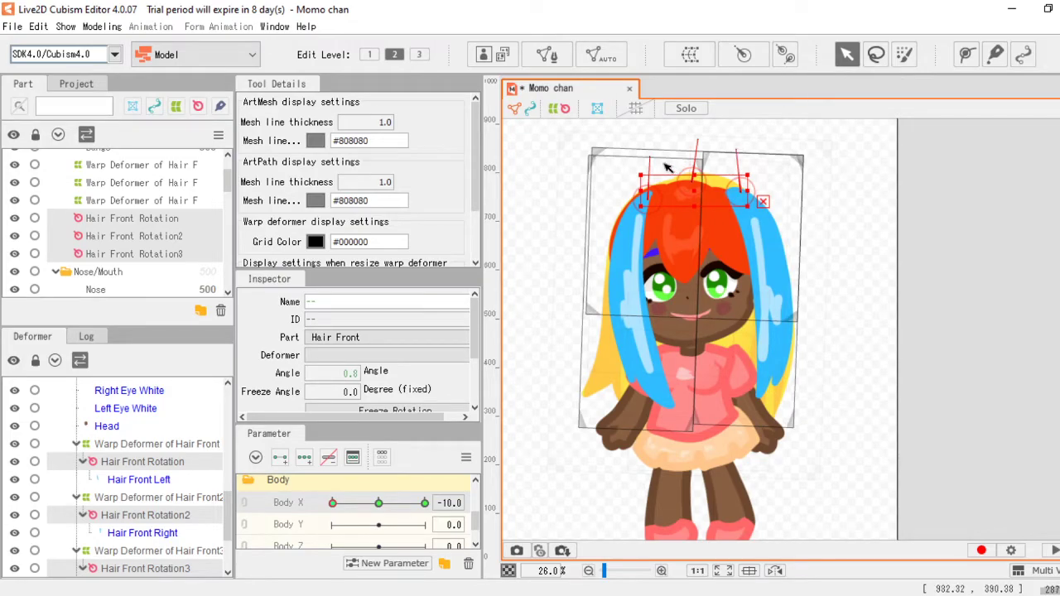
{"action": "left_click_drag", "start_coordinate": [652, 159], "coordinate": [681, 146]}
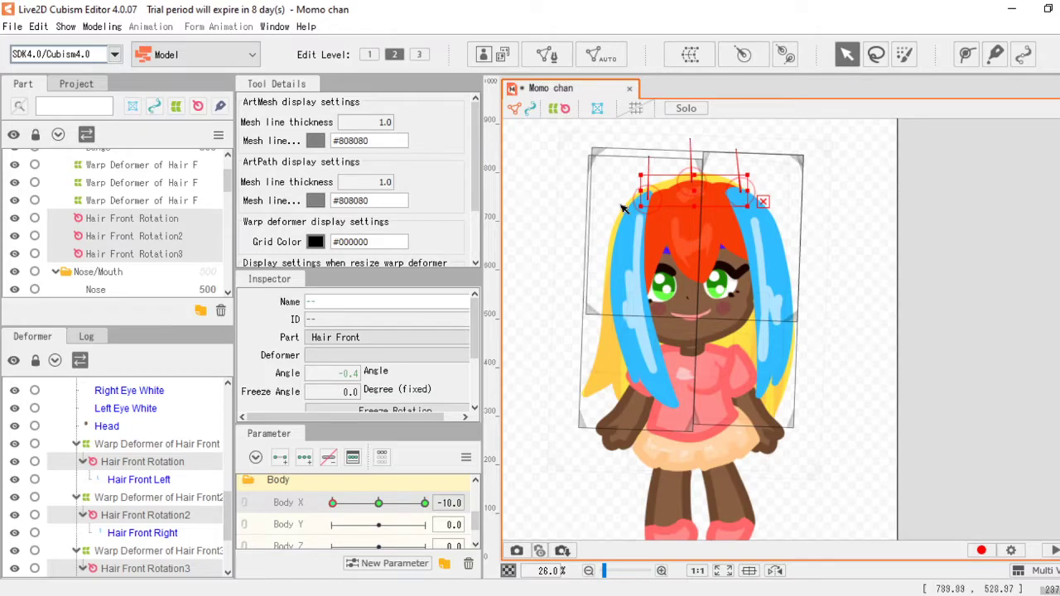
Step: Add three keys on Body X to the back hair's Rotation deformer and rotate it at -10.0 and, to 6.2 degrees, at 10.0
{"action": "scroll", "coordinate": [97, 267], "scroll_direction": "down", "scroll_amount": 5}
{"action": "left_click", "coordinate": [117, 286]}
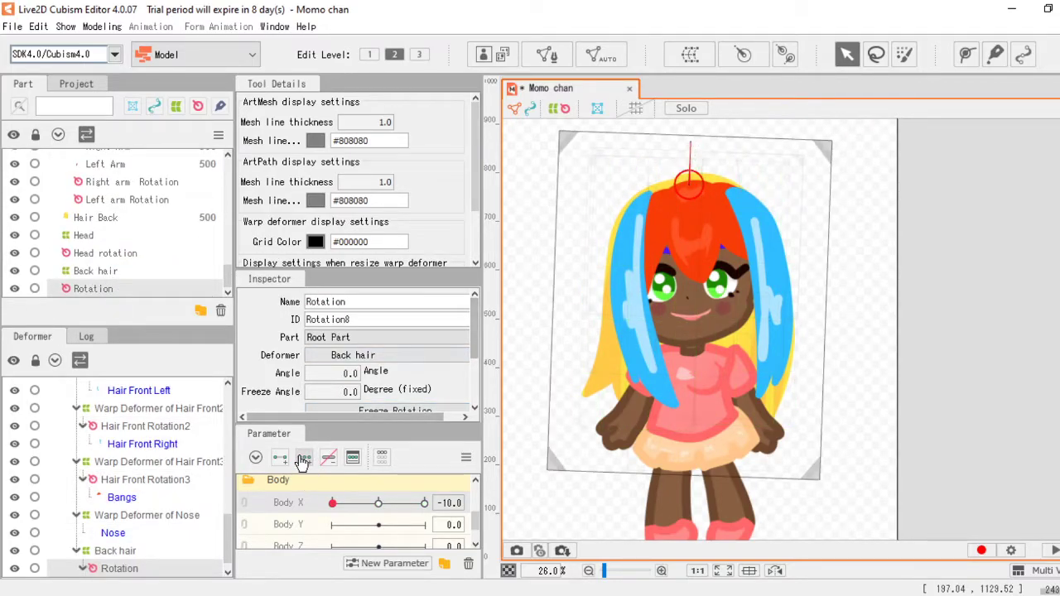
{"action": "left_click_drag", "start_coordinate": [696, 135], "coordinate": [684, 138]}
{"action": "left_click", "coordinate": [424, 503]}
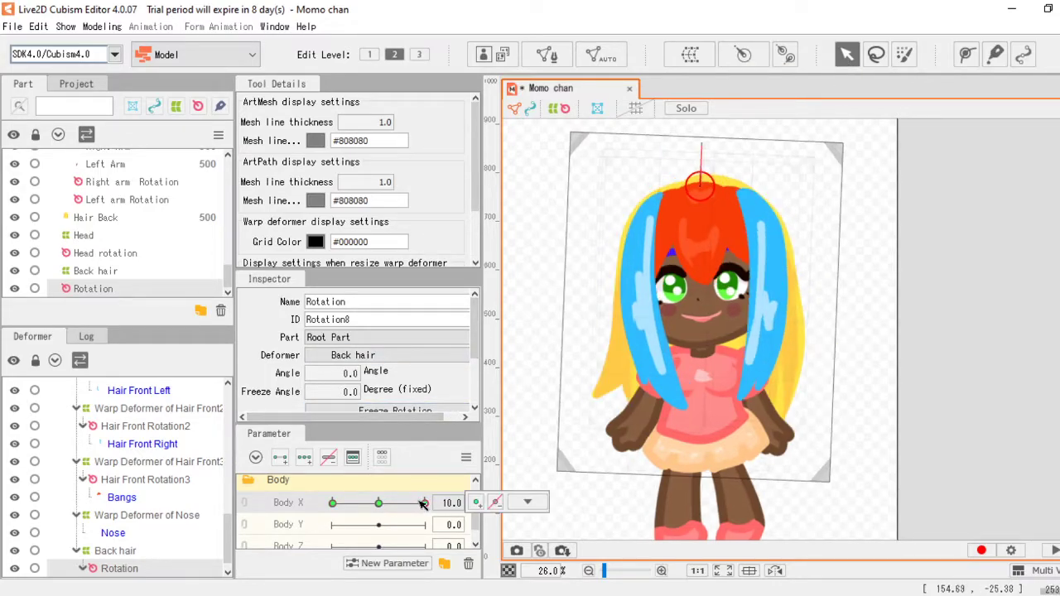
{"action": "left_click_drag", "start_coordinate": [702, 156], "coordinate": [706, 147]}
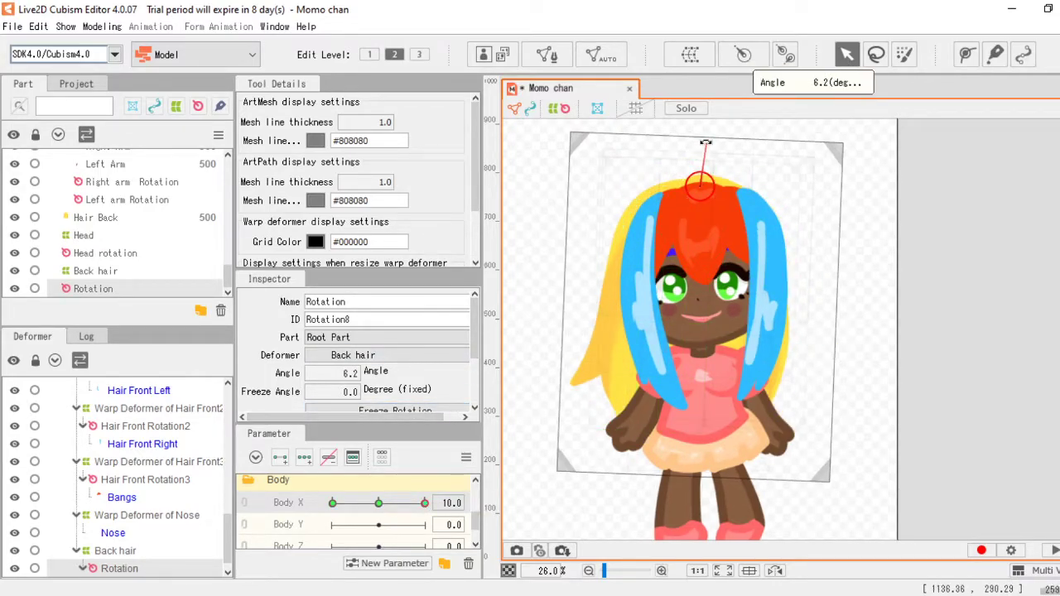
Step: At Body X 10.0, slightly rotate Hair Front Rotation, Hair Front Rotation2 and Hair Front Rotation3 individually, and return Body X to 0.0
{"action": "scroll", "coordinate": [99, 209], "scroll_direction": "up", "scroll_amount": 3}
{"action": "scroll", "coordinate": [100, 208], "scroll_direction": "down", "scroll_amount": 10}
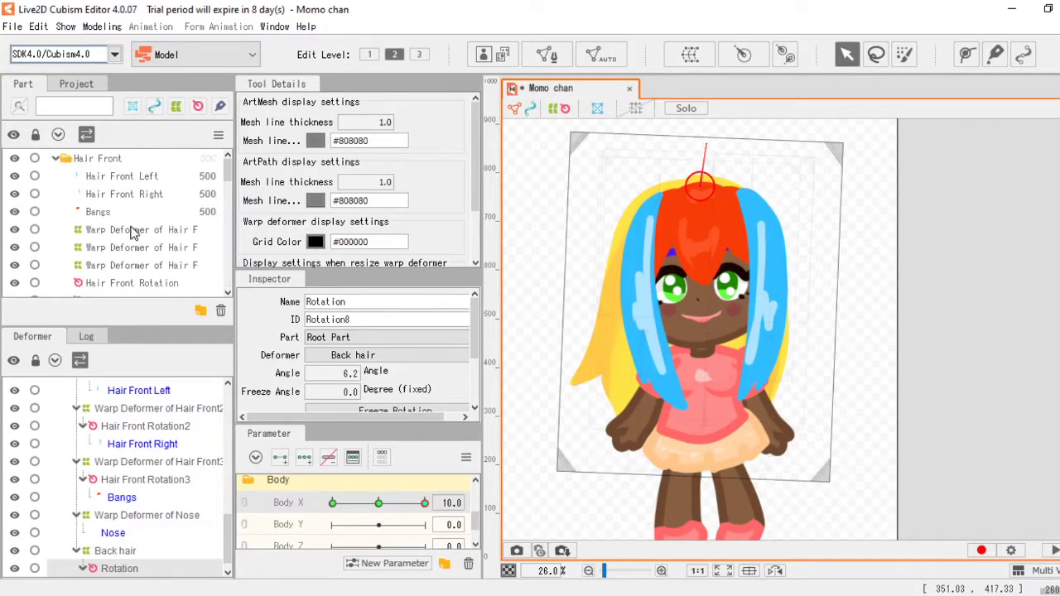
{"action": "scroll", "coordinate": [141, 224], "scroll_direction": "up", "scroll_amount": 2}
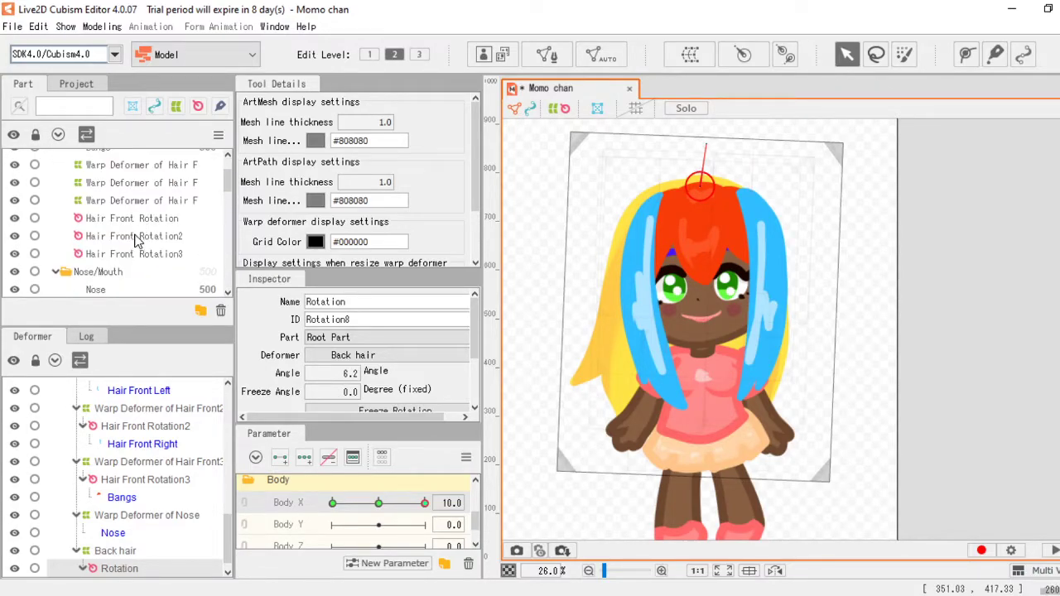
{"action": "left_click", "coordinate": [132, 218]}
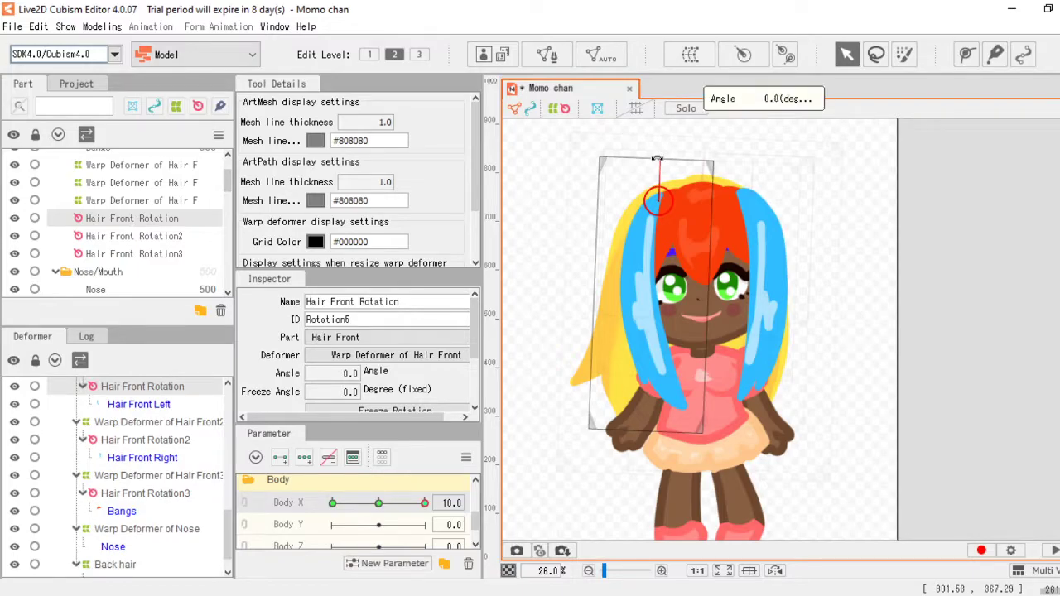
{"action": "left_click_drag", "start_coordinate": [656, 156], "coordinate": [662, 157]}
{"action": "left_click", "coordinate": [187, 236]}
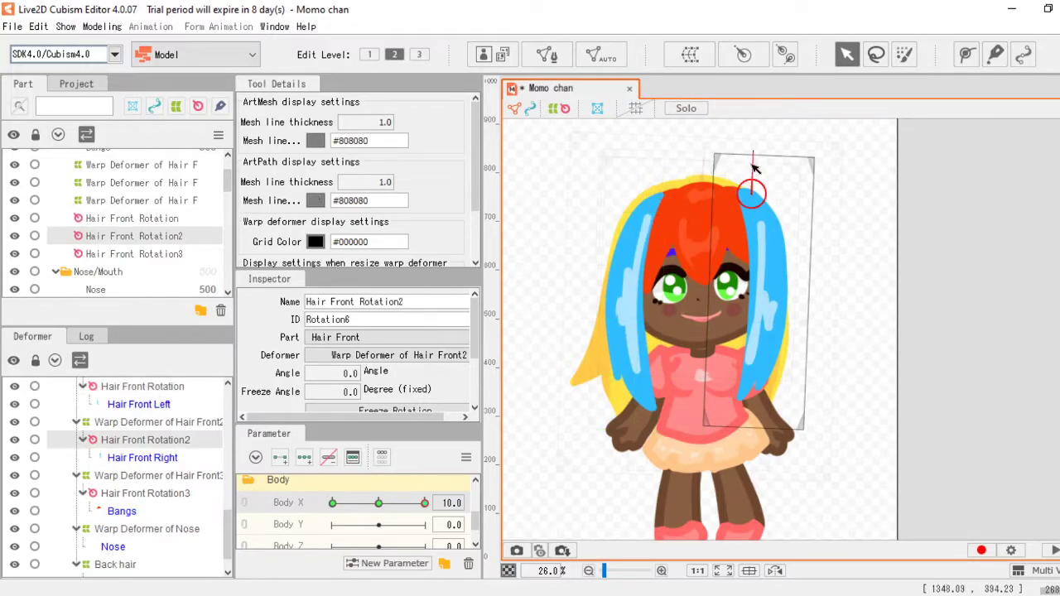
{"action": "left_click_drag", "start_coordinate": [749, 156], "coordinate": [708, 143]}
{"action": "left_click", "coordinate": [147, 255]}
{"action": "left_click_drag", "start_coordinate": [424, 502], "coordinate": [384, 514]}
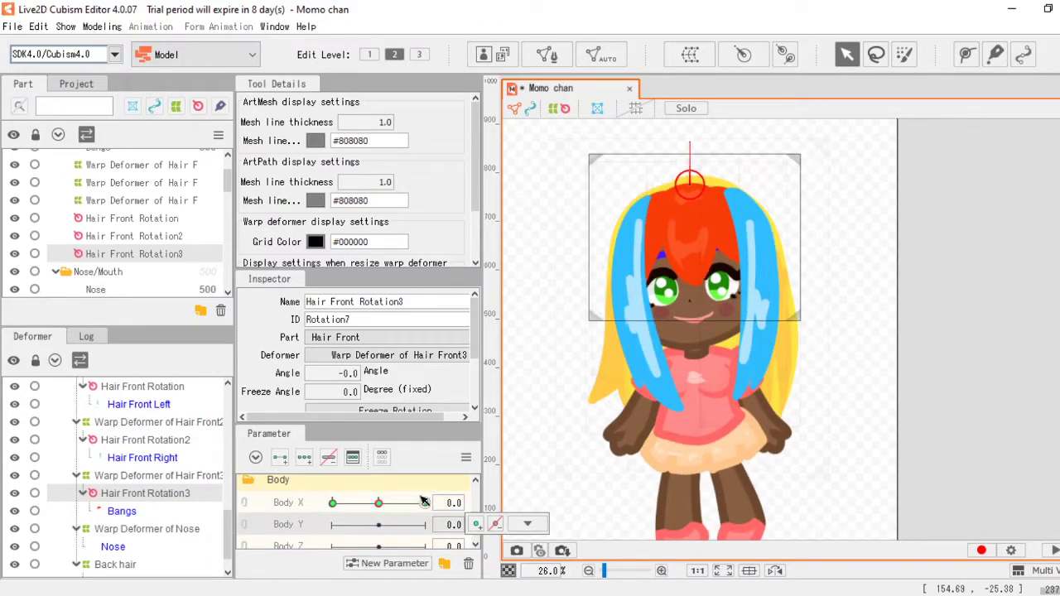
Step: Select all objects keyed on Body X, add three keys to them on Body Y, and set Body Y to -10.0
{"action": "left_click", "coordinate": [534, 500]}
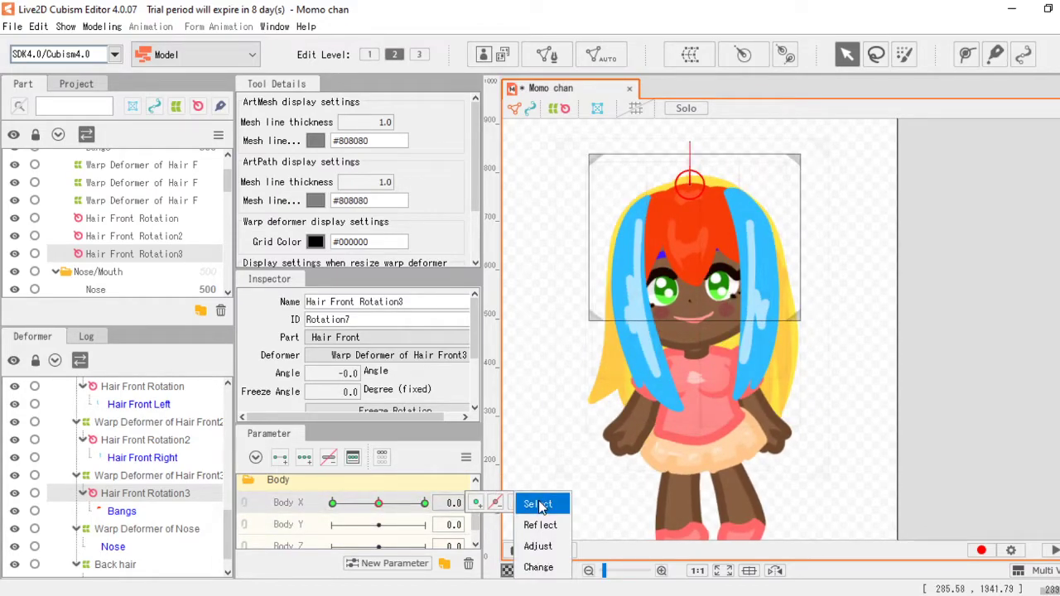
{"action": "left_click", "coordinate": [538, 505]}
{"action": "left_click", "coordinate": [380, 525]}
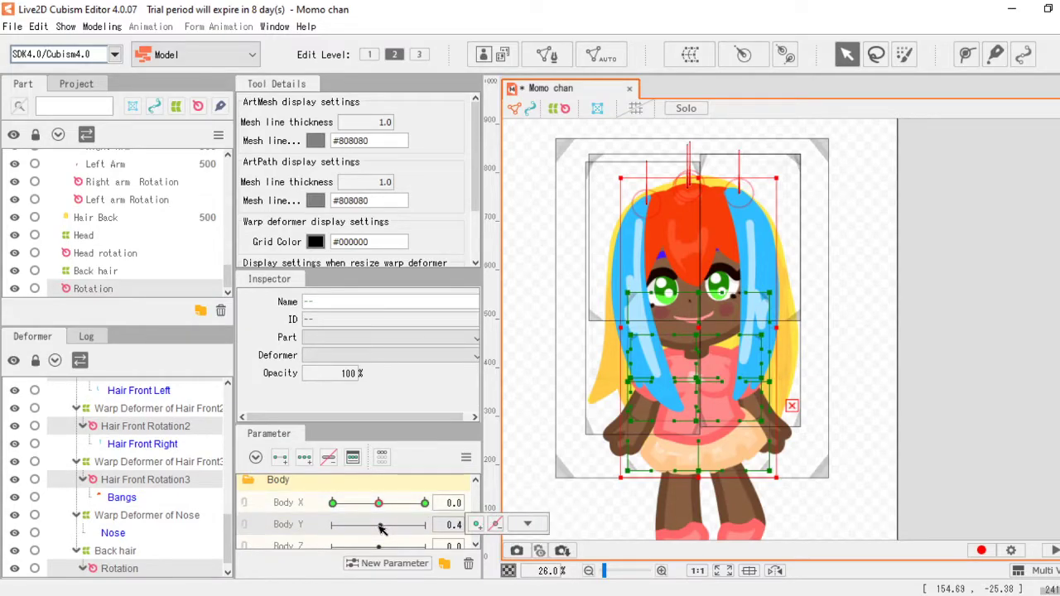
{"action": "left_click", "coordinate": [304, 460]}
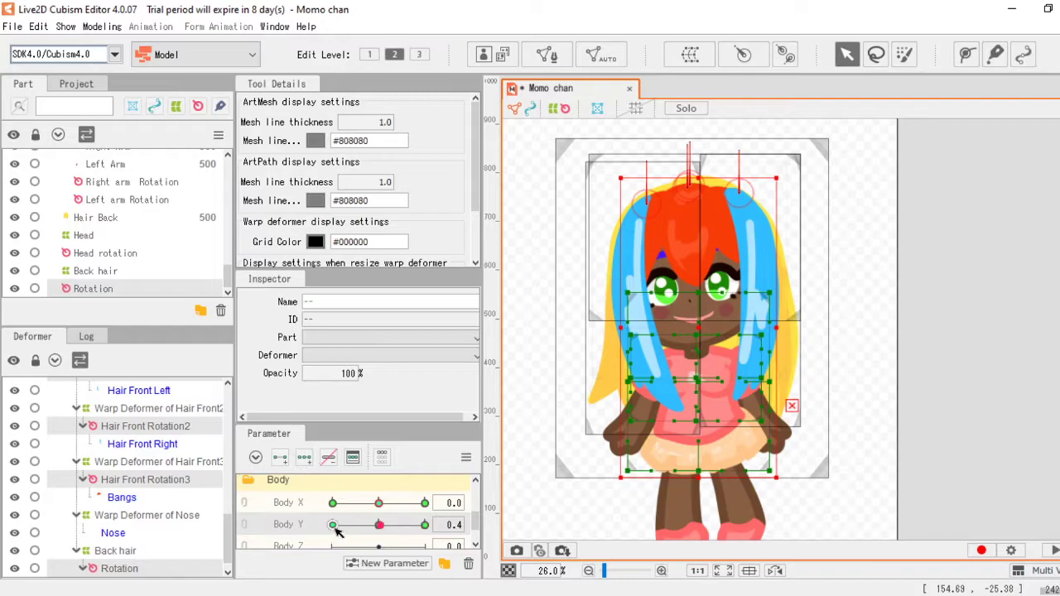
{"action": "left_click", "coordinate": [332, 525]}
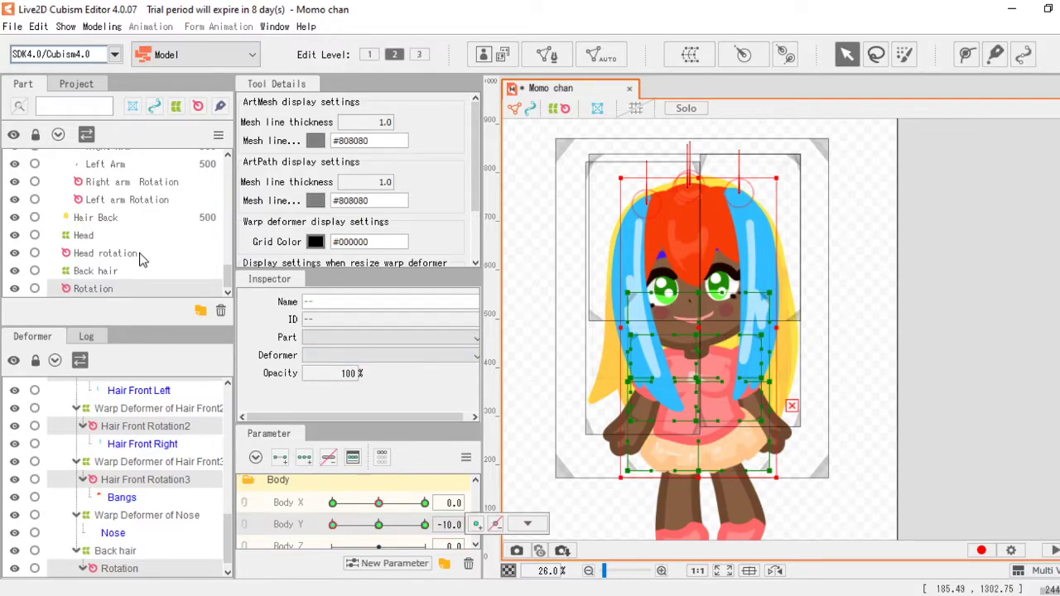
Step: At Body Y -10.0, raise the lower centre handle of Warp Deformer of Body and shift its top centre point slightly
{"action": "scroll", "coordinate": [141, 259], "scroll_direction": "up", "scroll_amount": 5}
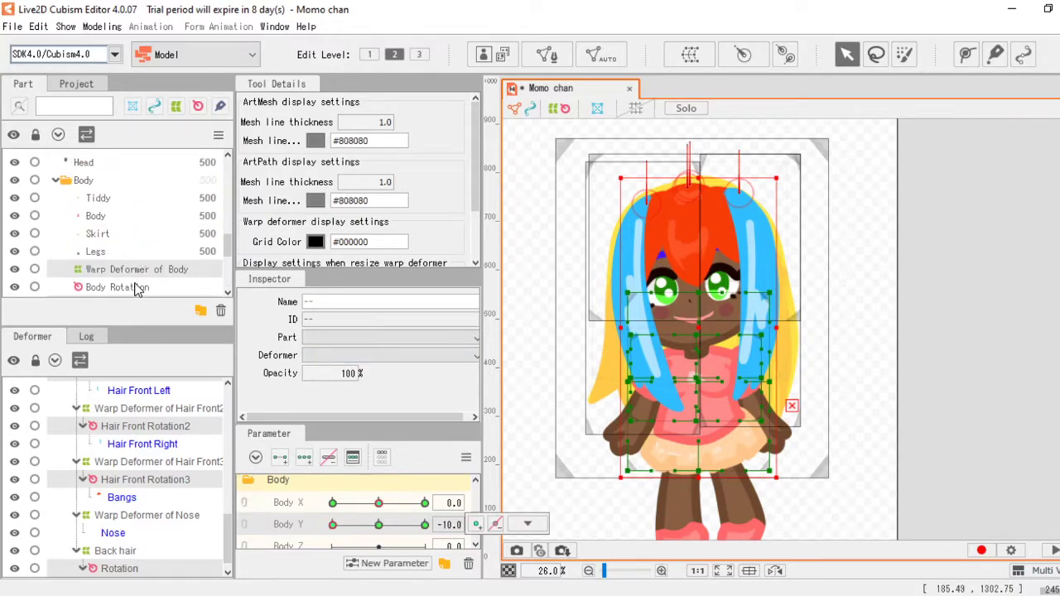
{"action": "scroll", "coordinate": [141, 283], "scroll_direction": "down", "scroll_amount": 3}
{"action": "left_click", "coordinate": [152, 207]}
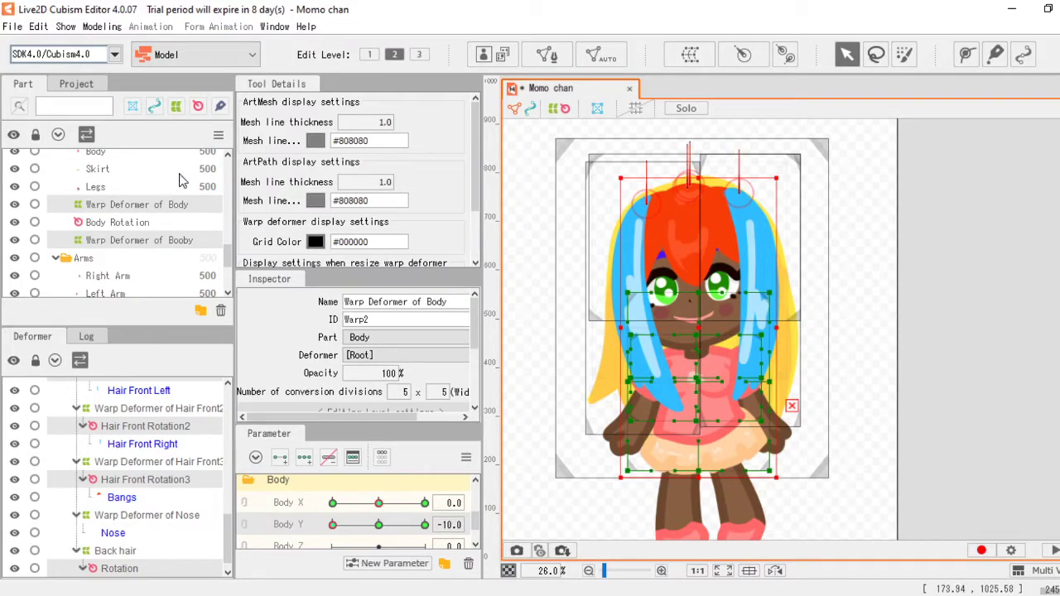
{"action": "left_click", "coordinate": [135, 205]}
{"action": "scroll", "coordinate": [691, 466], "scroll_direction": "up", "scroll_amount": 2}
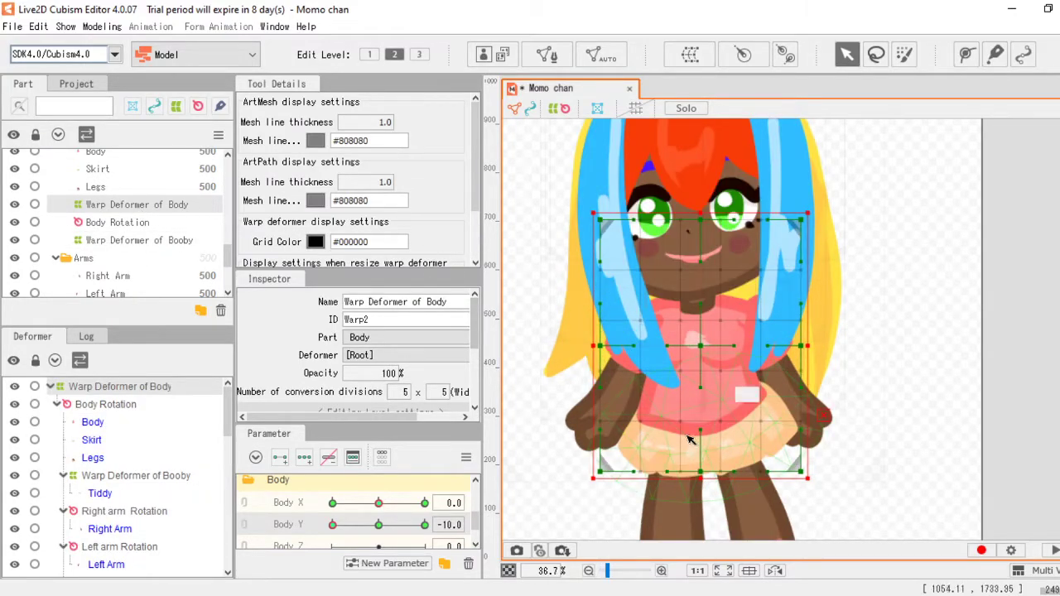
{"action": "left_click_drag", "start_coordinate": [708, 434], "coordinate": [696, 400]}
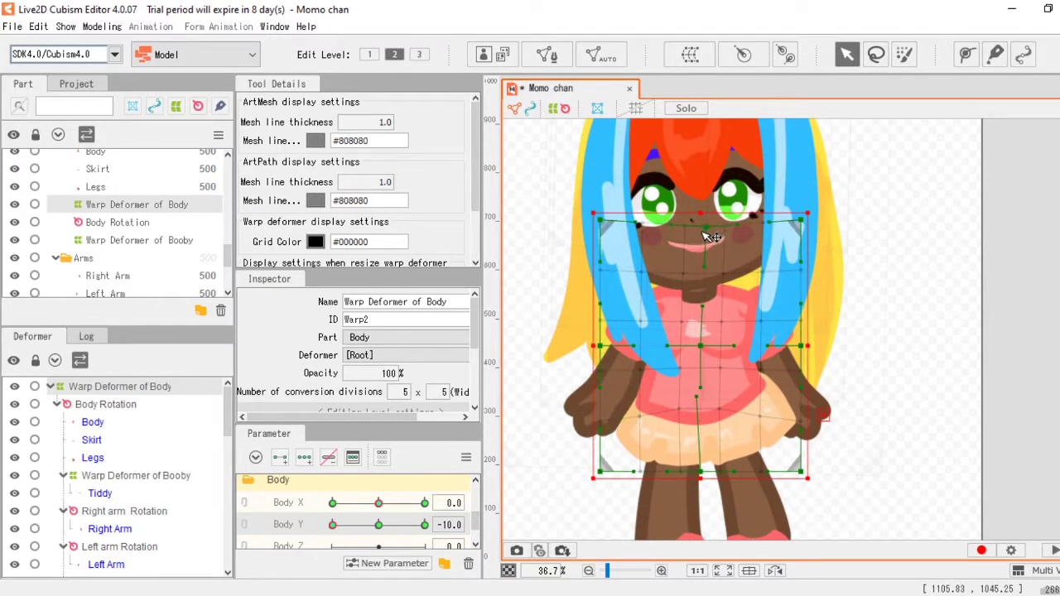
Step: At Body Y 10.0, pull the body warp's centre handle downward to lower the torso, and return Body Y to 0.0
{"action": "left_click", "coordinate": [423, 528]}
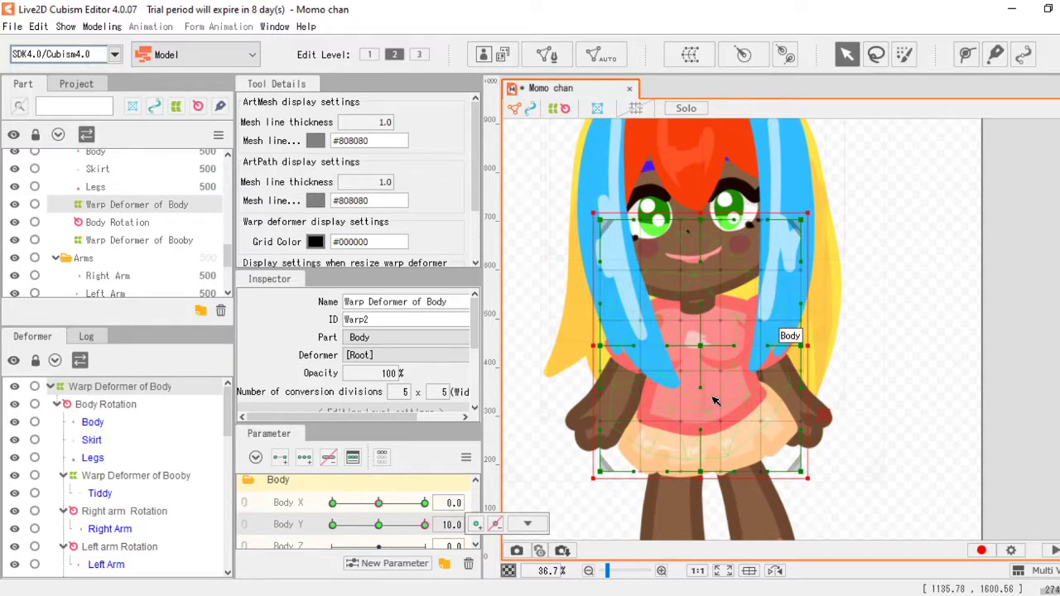
{"action": "left_click_drag", "start_coordinate": [710, 391], "coordinate": [697, 426]}
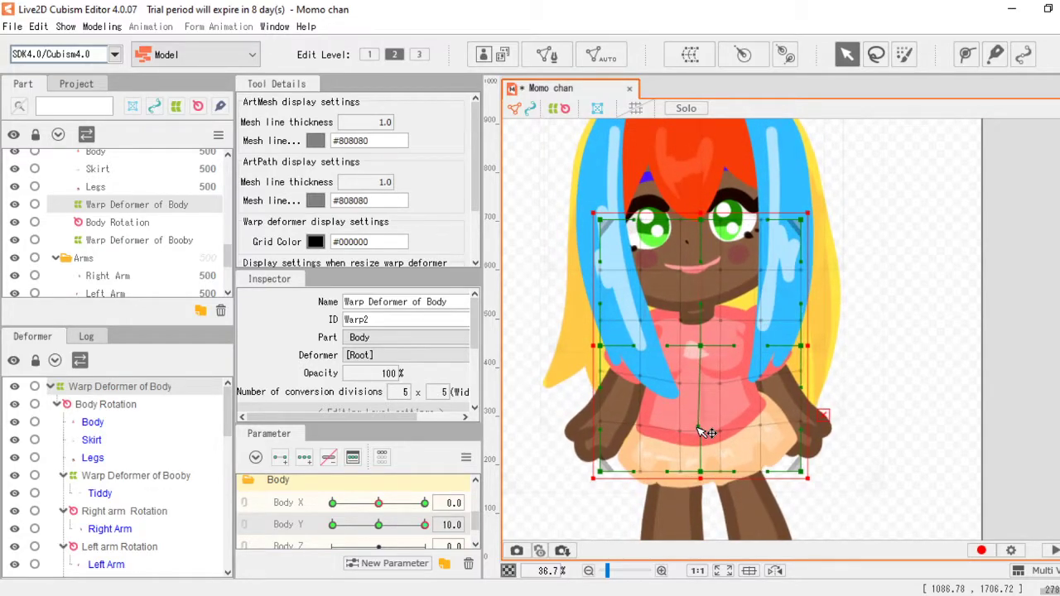
{"action": "left_click", "coordinate": [382, 526]}
{"action": "mouse_move", "coordinate": [379, 526]}
{"action": "left_mouse_down"}
{"action": "mouse_move", "coordinate": [373, 509]}
{"action": "mouse_move", "coordinate": [305, 526]}
{"action": "mouse_move", "coordinate": [385, 529]}
{"action": "left_mouse_up"}
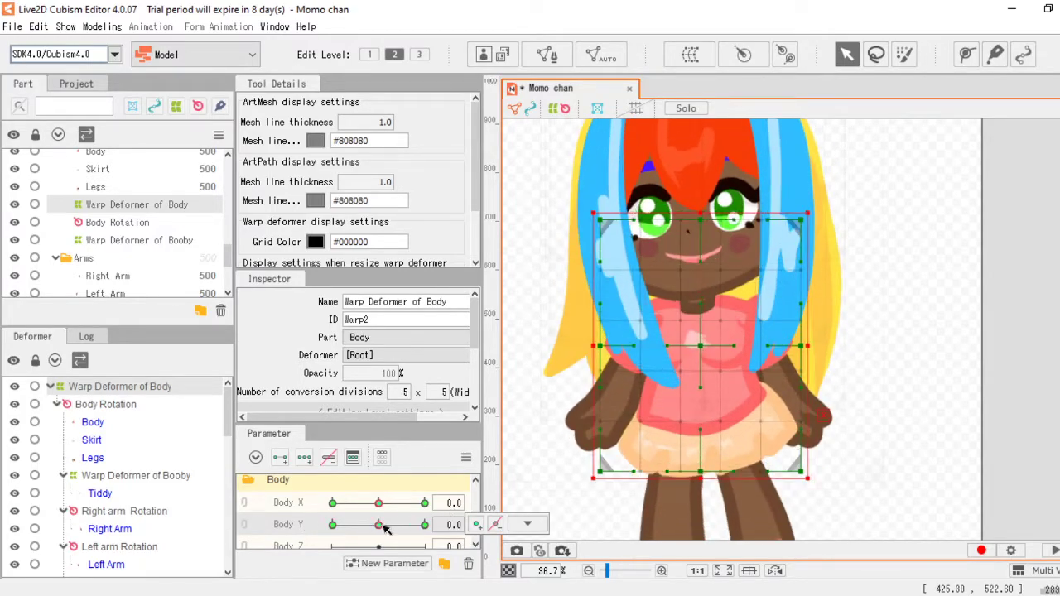
Step: Select Warp Deformer of Booby, go through Body Y -10.0 and 10.0, and try to nudge its lower centre point down at 10.0
{"action": "scroll", "coordinate": [651, 419], "scroll_direction": "down", "scroll_amount": 1}
{"action": "scroll", "coordinate": [635, 277], "scroll_direction": "up", "scroll_amount": 1}
{"action": "scroll", "coordinate": [605, 273], "scroll_direction": "down", "scroll_amount": 1}
{"action": "left_click", "coordinate": [116, 240]}
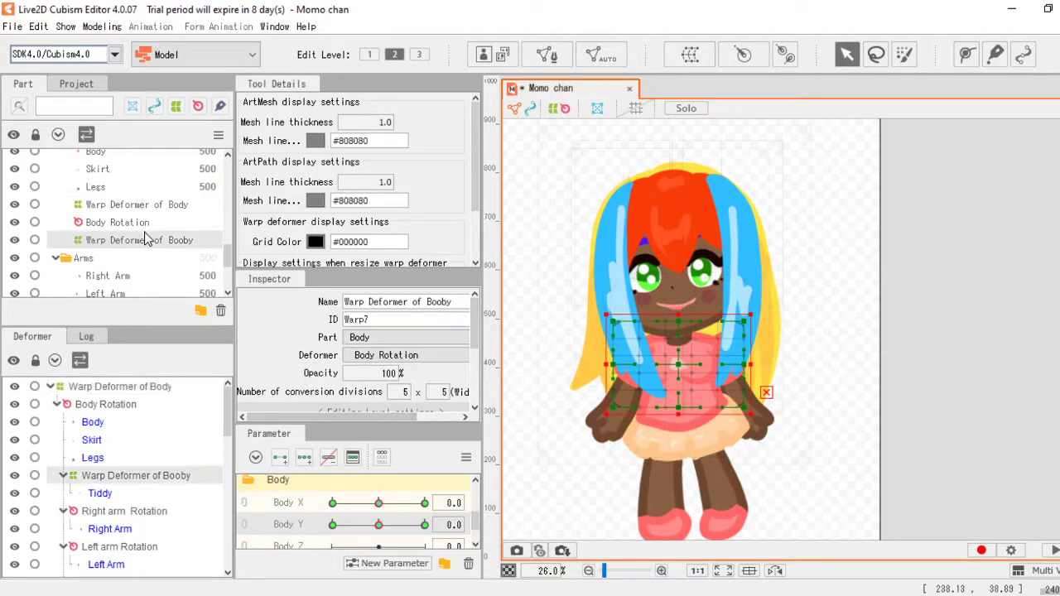
{"action": "scroll", "coordinate": [642, 299], "scroll_direction": "up", "scroll_amount": 2}
{"action": "left_click", "coordinate": [330, 528]}
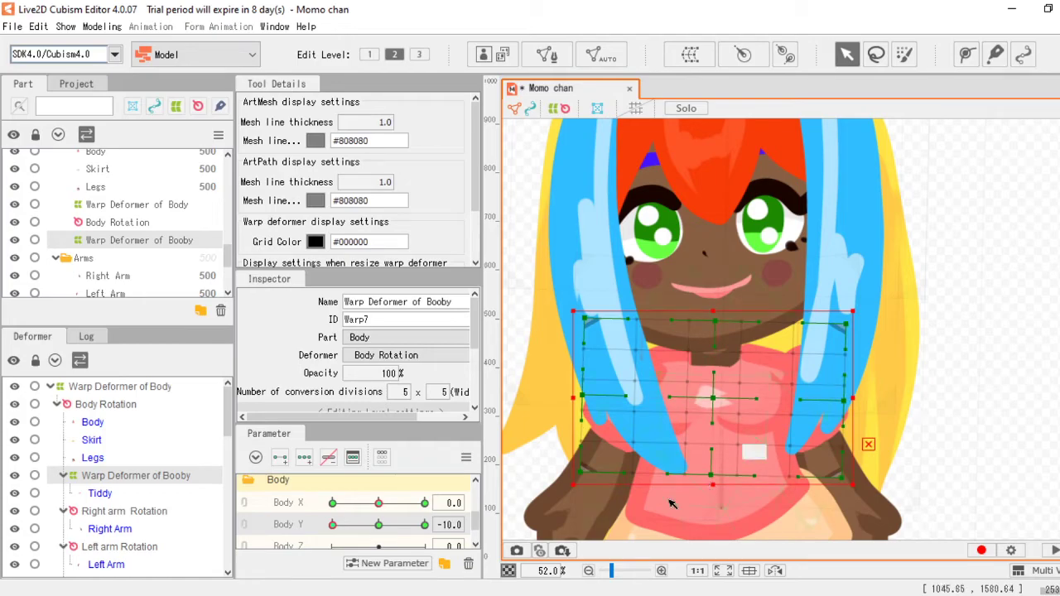
{"action": "left_click", "coordinate": [425, 526]}
{"action": "scroll", "coordinate": [675, 362], "scroll_direction": "down", "scroll_amount": 2}
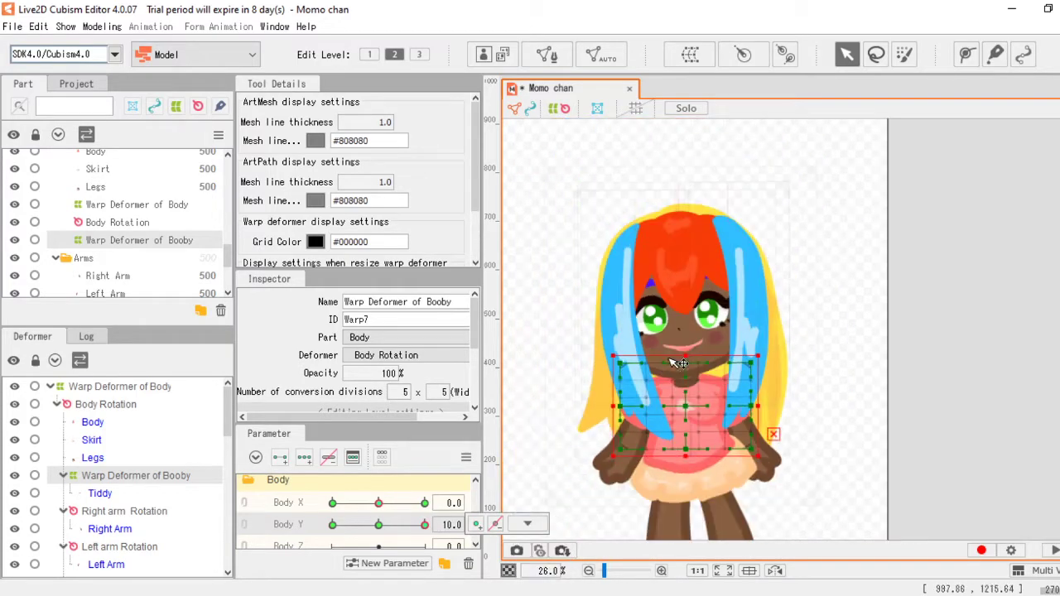
{"action": "scroll", "coordinate": [682, 404], "scroll_direction": "up", "scroll_amount": 1}
{"action": "left_click_drag", "start_coordinate": [688, 478], "coordinate": [688, 489]}
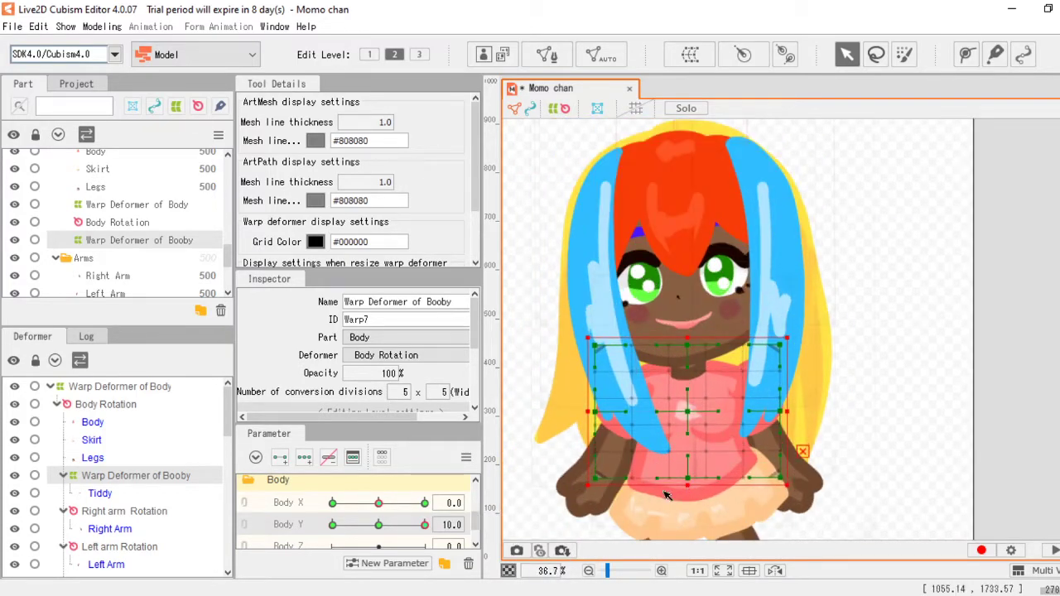
{"action": "scroll", "coordinate": [116, 231], "scroll_direction": "down", "scroll_amount": 3}
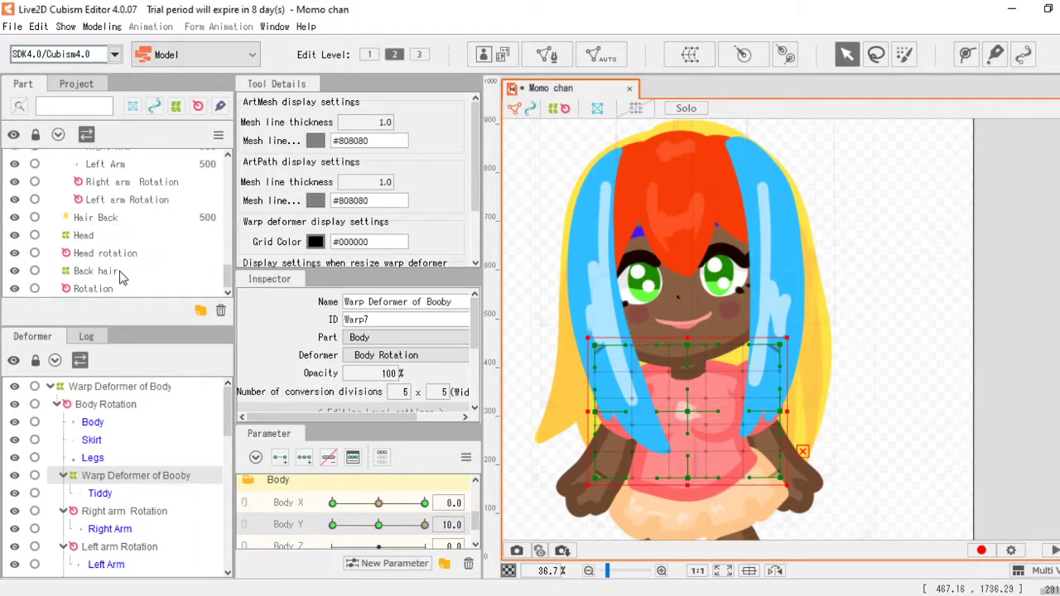
Step: Select the Back hair warp deformer with Body Y at 10.0, after viewing its child Rotation deformer
{"action": "left_click", "coordinate": [120, 275]}
{"action": "scroll", "coordinate": [752, 305], "scroll_direction": "down", "scroll_amount": 2}
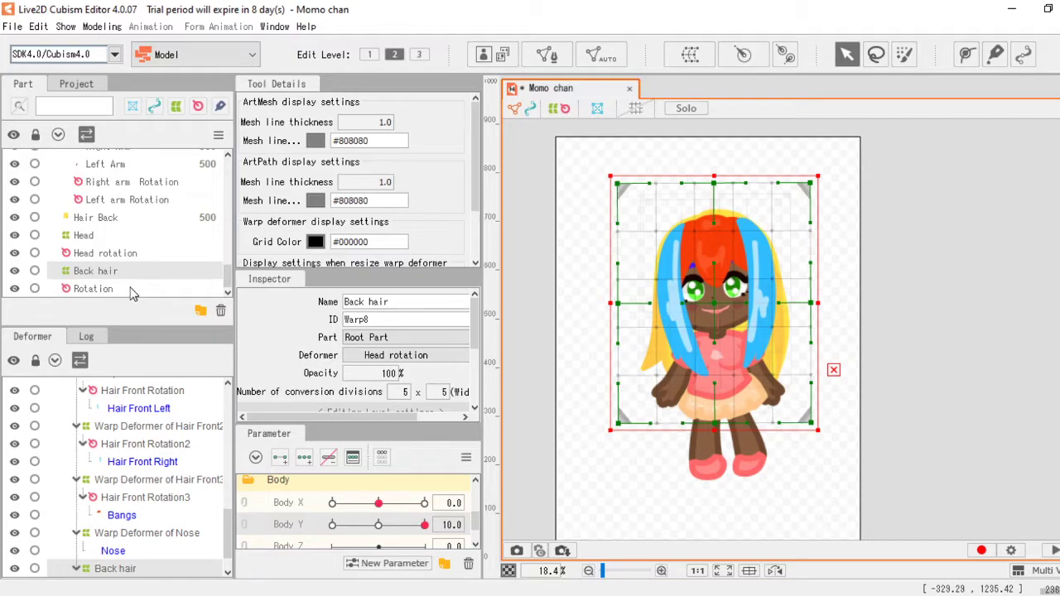
{"action": "left_click", "coordinate": [135, 289]}
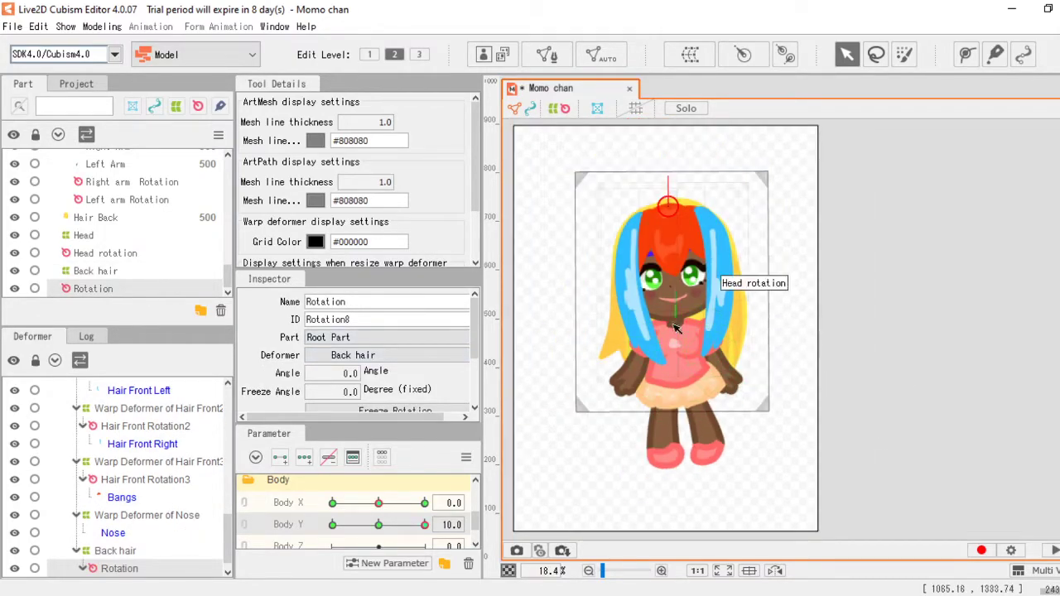
{"action": "scroll", "coordinate": [675, 327], "scroll_direction": "up", "scroll_amount": 2}
{"action": "scroll", "coordinate": [541, 288], "scroll_direction": "down", "scroll_amount": 1}
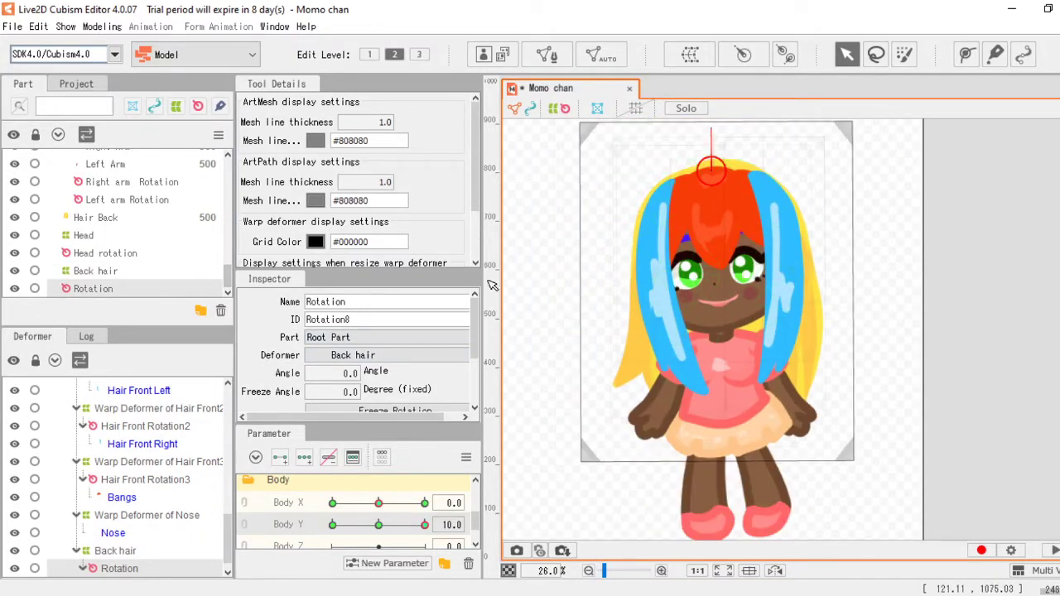
{"action": "left_click", "coordinate": [108, 273]}
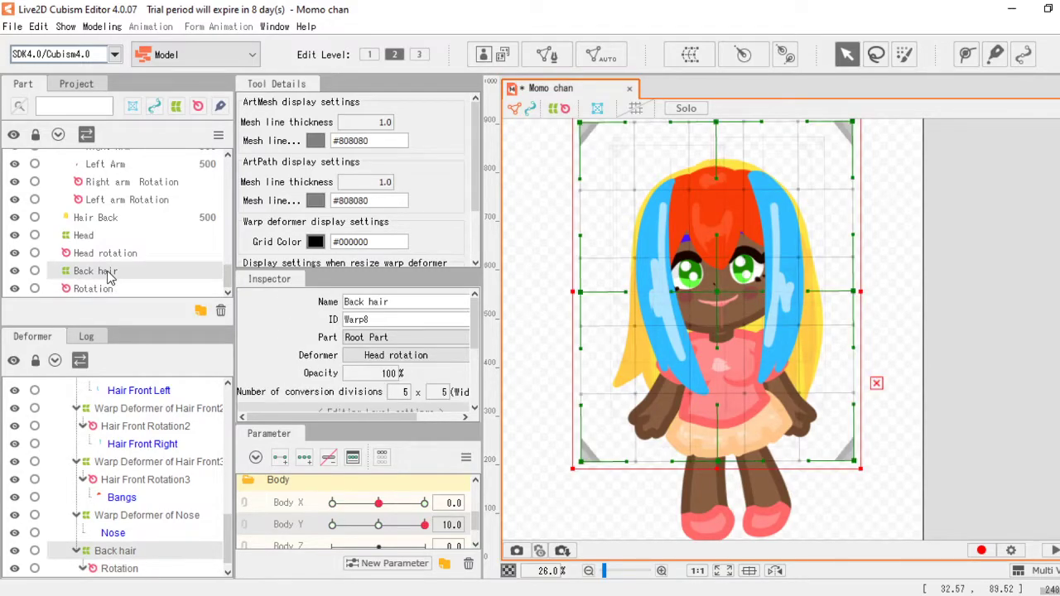
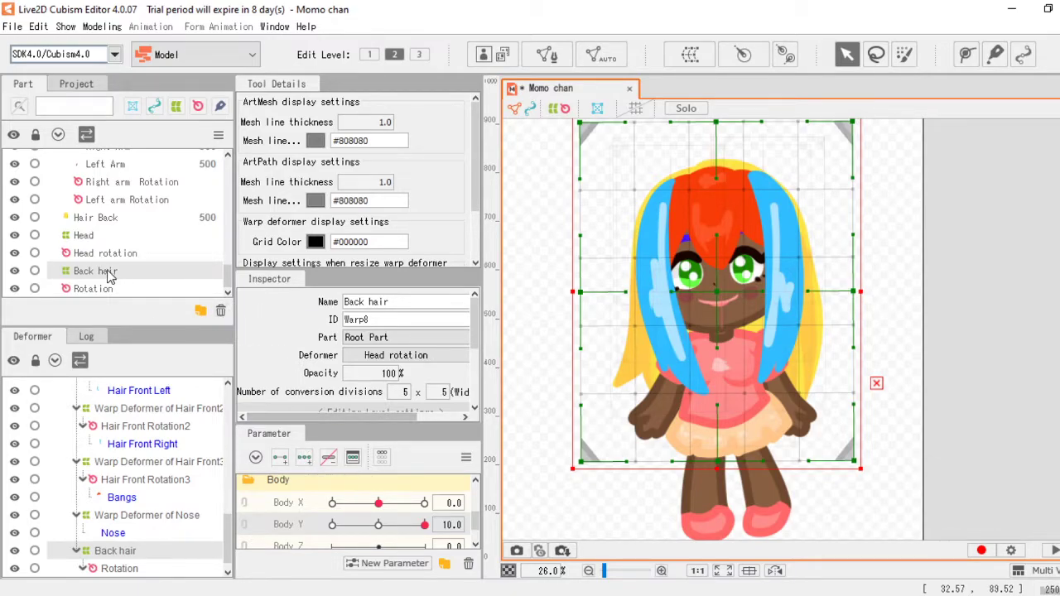
Step: Try to add three keys on Body X and Body Y to the Back hair warp deformer
{"action": "left_click", "coordinate": [305, 459]}
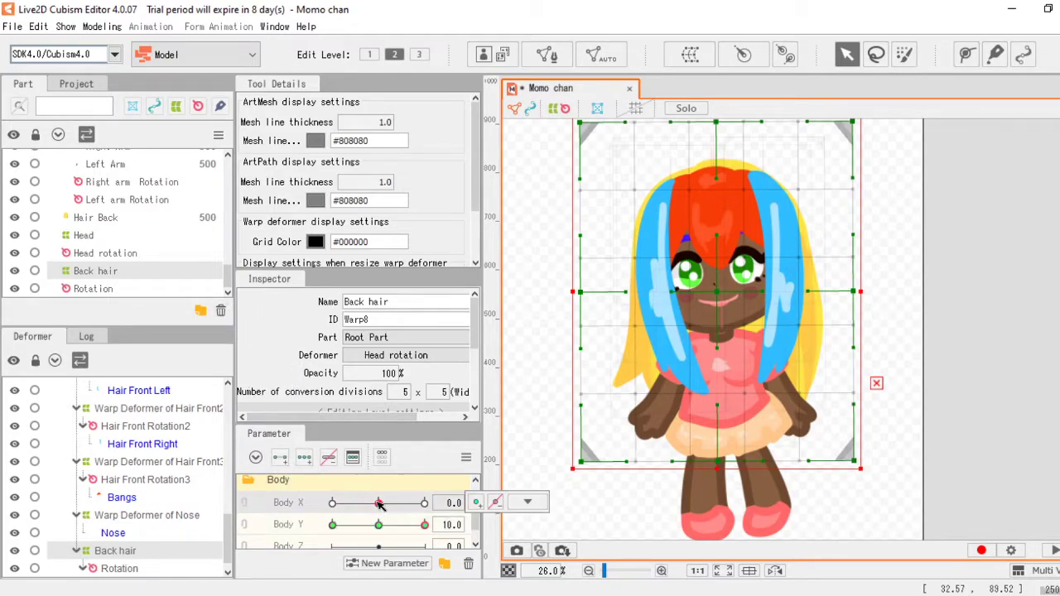
{"action": "left_click", "coordinate": [306, 467]}
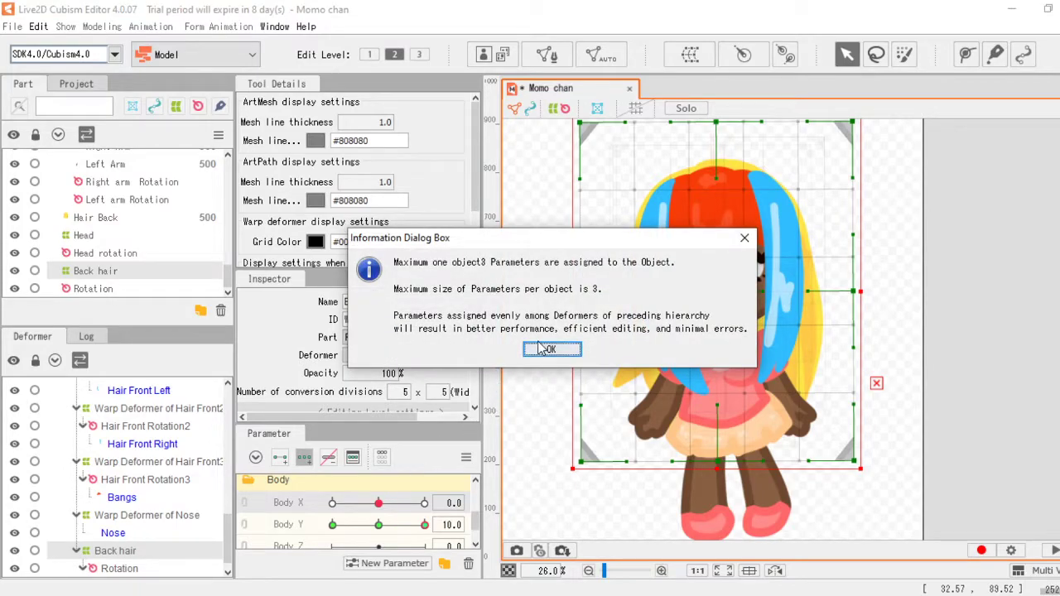
{"action": "left_click", "coordinate": [543, 349]}
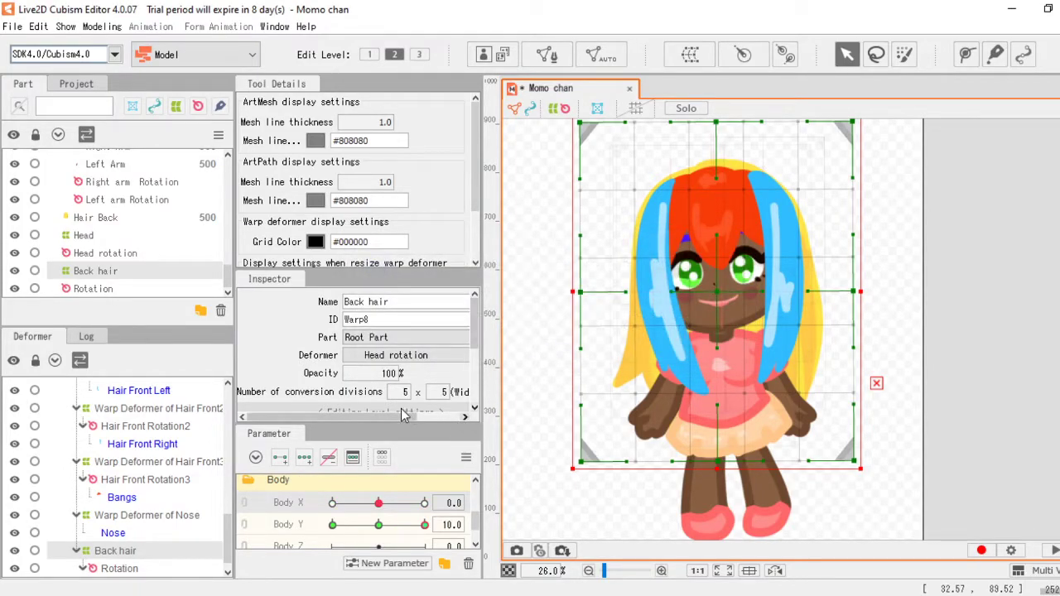
Step: Create a warp deformer named "Back hair 2 warp" as the parent of the Hair Back mesh
{"action": "scroll", "coordinate": [136, 239], "scroll_direction": "up", "scroll_amount": 1}
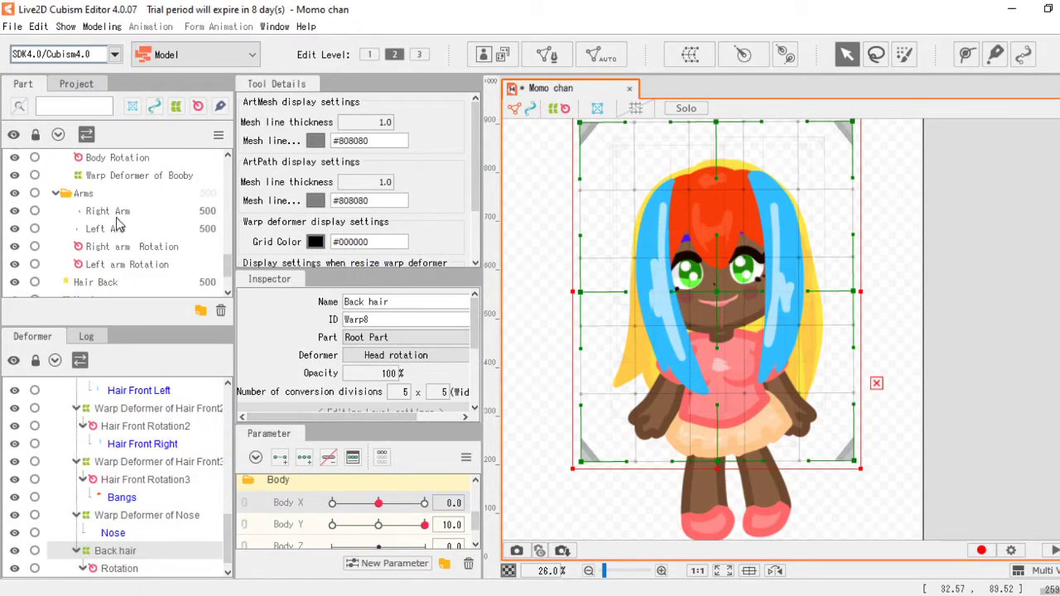
{"action": "scroll", "coordinate": [140, 263], "scroll_direction": "down", "scroll_amount": 2}
{"action": "left_click", "coordinate": [120, 221]}
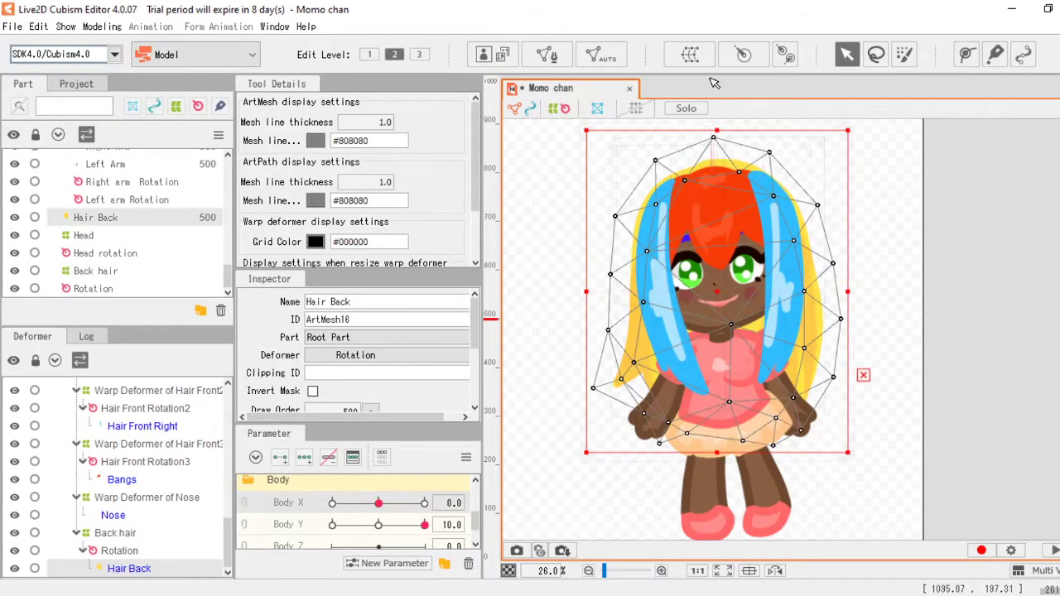
{"action": "left_click", "coordinate": [691, 55]}
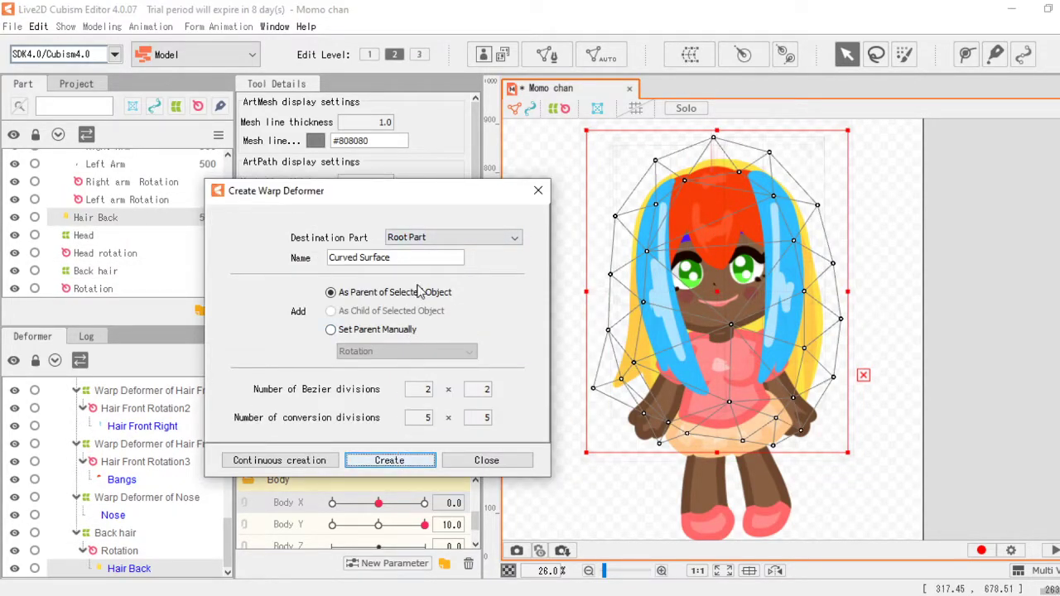
{"action": "left_click_drag", "start_coordinate": [407, 258], "coordinate": [305, 266]}
{"action": "type", "text": "Back hair 2 warp"}
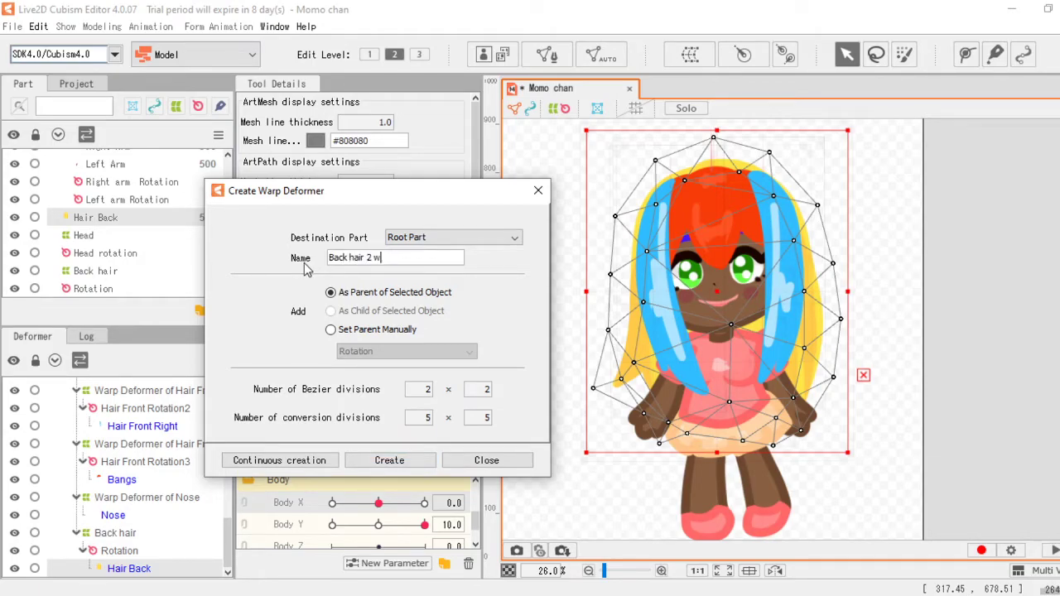
{"action": "left_click", "coordinate": [401, 460]}
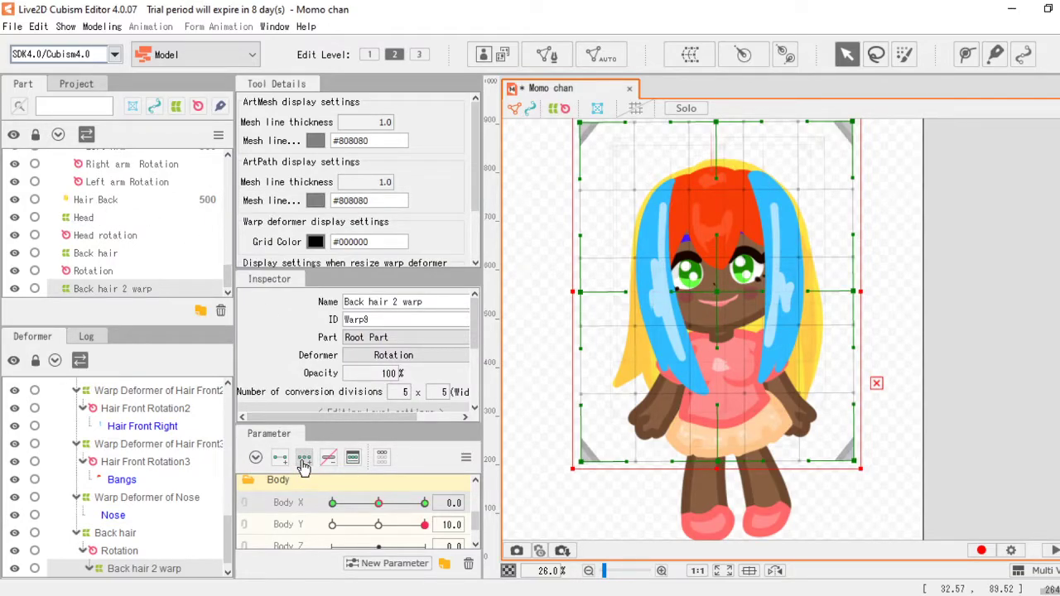
Step: Add three keys on Body X and Body Y to the Back hair 2 warp deformer
{"action": "left_click", "coordinate": [378, 526]}
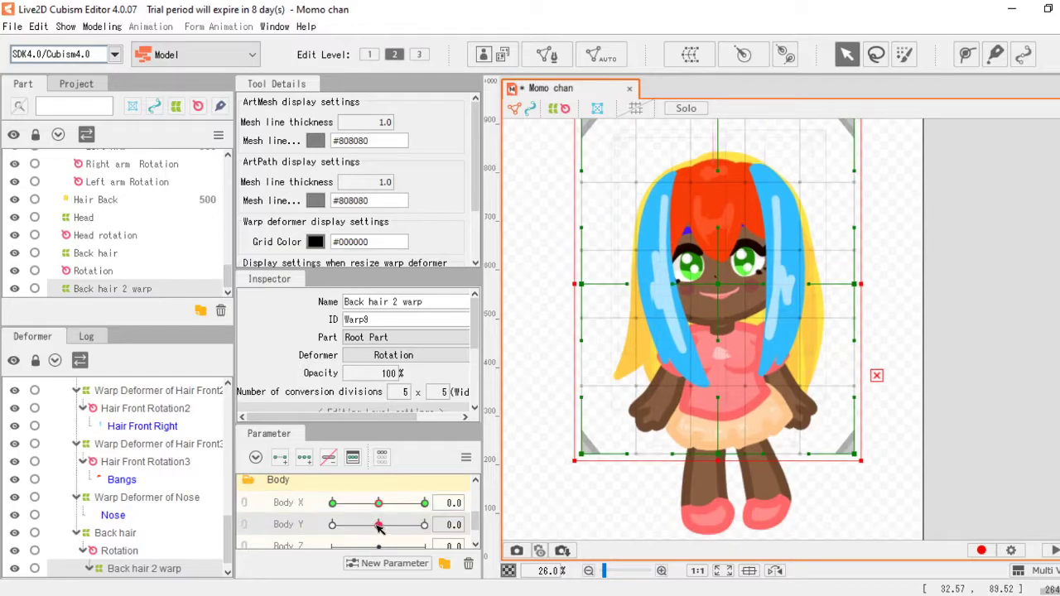
{"action": "left_click", "coordinate": [424, 526]}
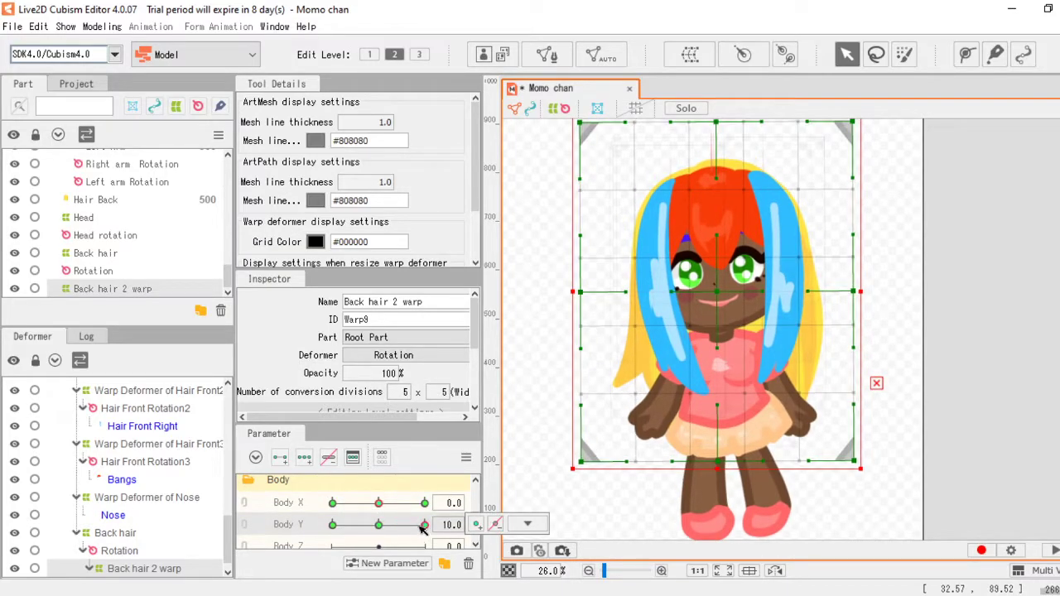
{"action": "scroll", "coordinate": [687, 377], "scroll_direction": "down", "scroll_amount": 1}
{"action": "scroll", "coordinate": [687, 377], "scroll_direction": "up", "scroll_amount": 1}
Step: Raise the lower edge of Back hair 2 warp at Body Y 10 and lower it at Body Y -10
{"action": "left_click", "coordinate": [120, 274]}
{"action": "left_click", "coordinate": [115, 290]}
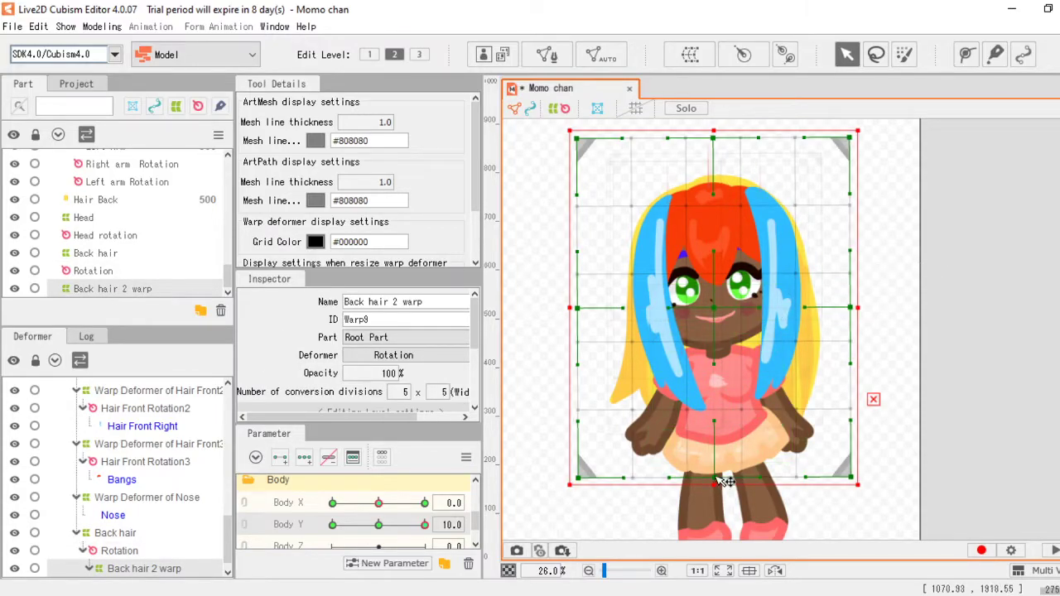
{"action": "left_click_drag", "start_coordinate": [715, 484], "coordinate": [716, 447]}
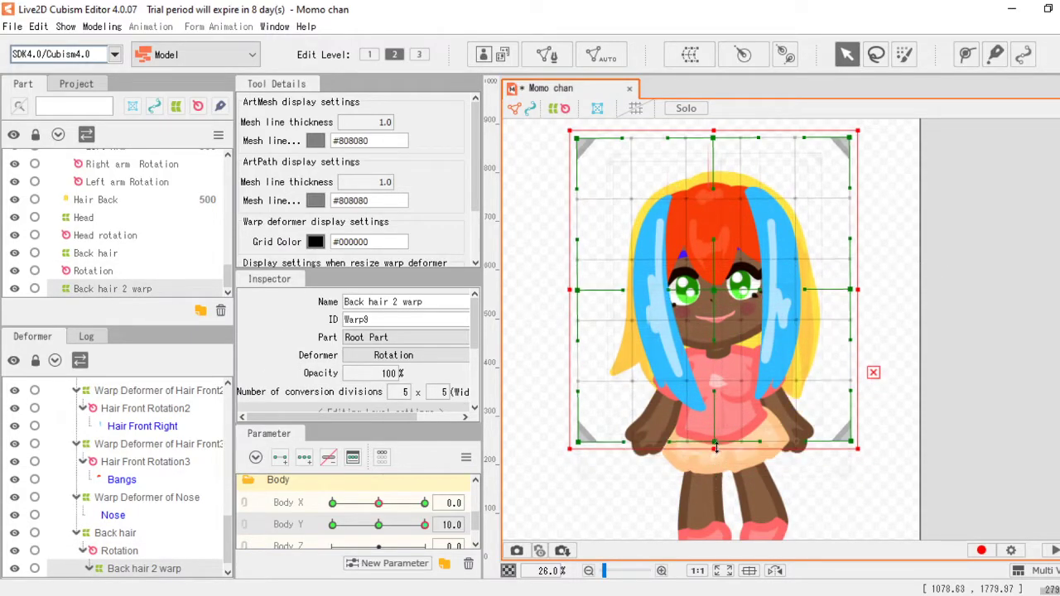
{"action": "left_click", "coordinate": [333, 525]}
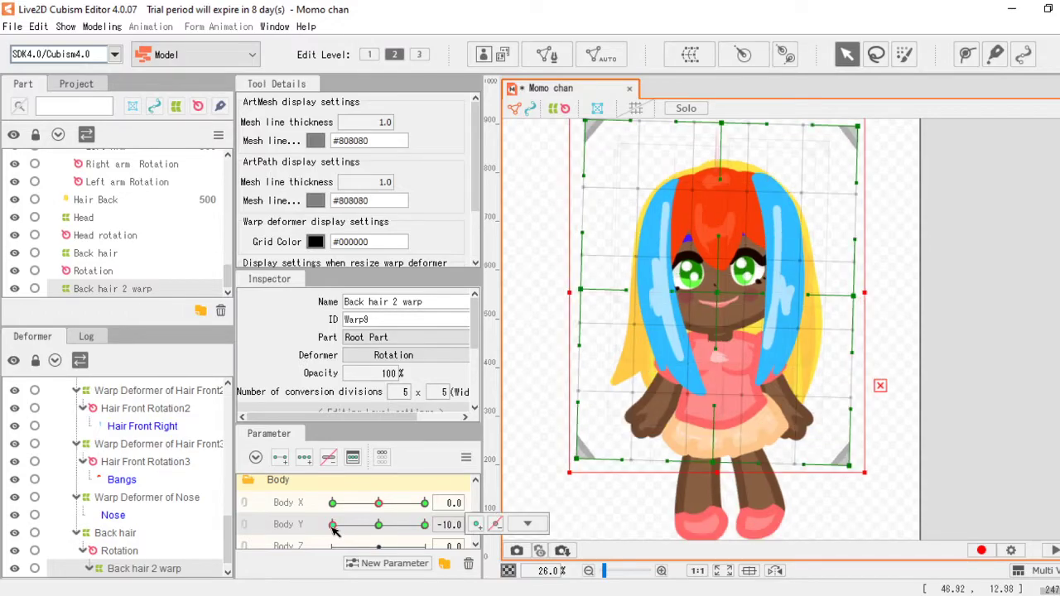
{"action": "left_click_drag", "start_coordinate": [713, 471], "coordinate": [716, 501]}
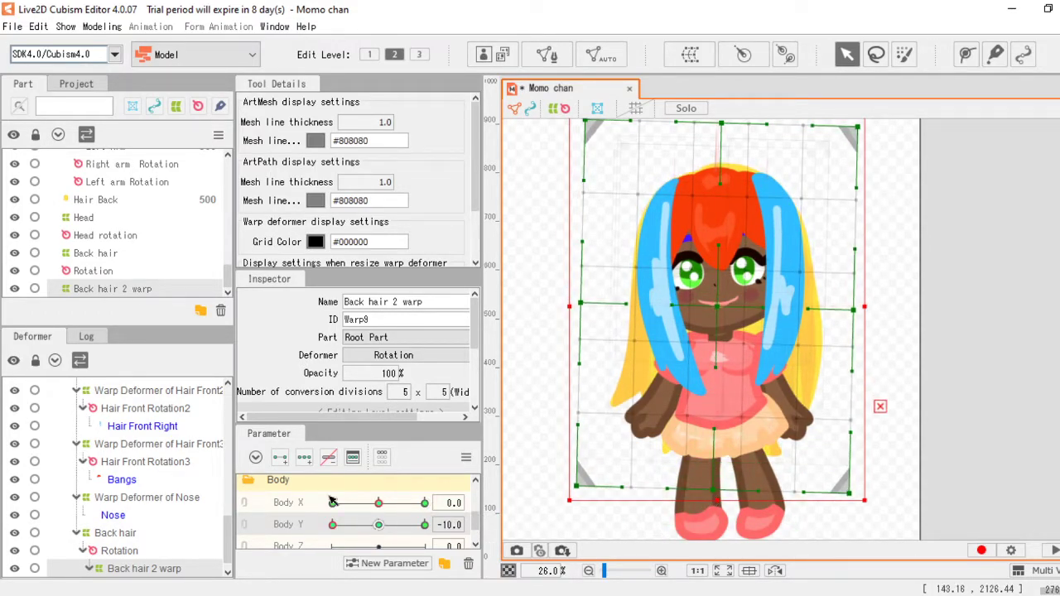
Step: Try to add three keys on Body X and Body Y to the three existing front hair warp deformers
{"action": "scroll", "coordinate": [150, 258], "scroll_direction": "up", "scroll_amount": 10}
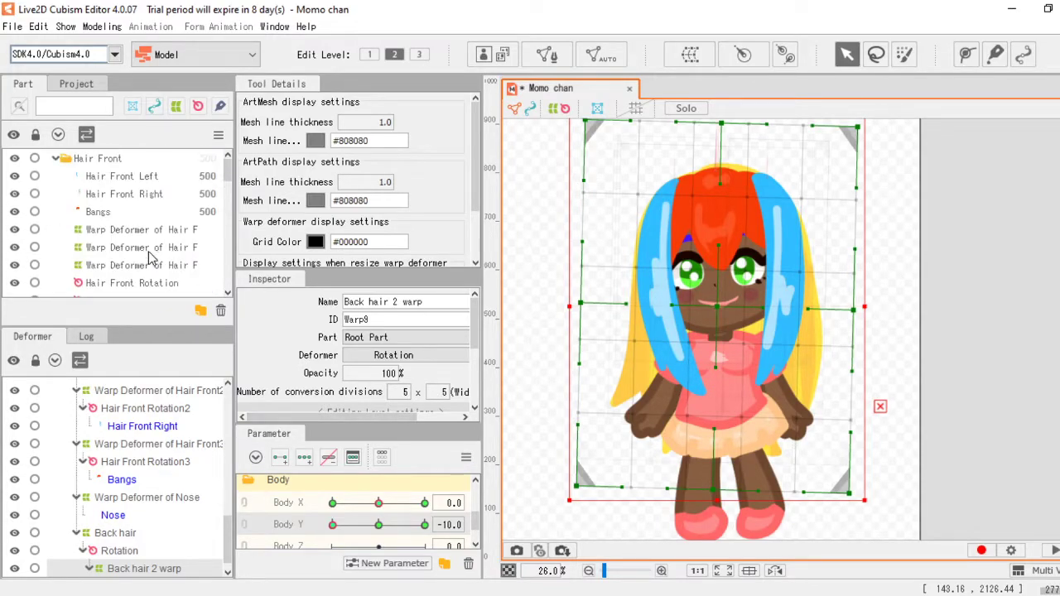
{"action": "left_click", "coordinate": [143, 232]}
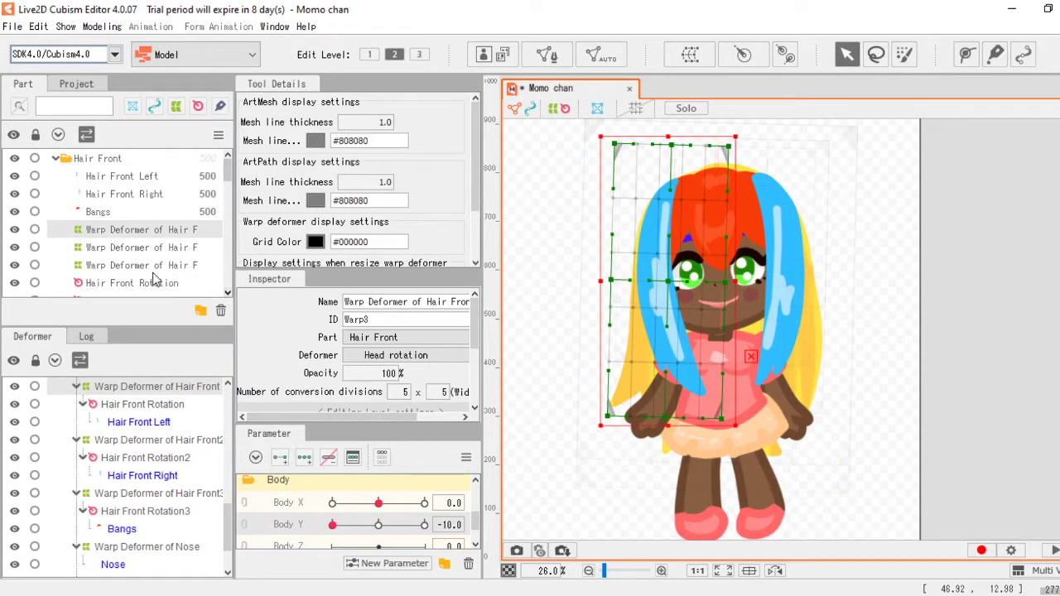
{"action": "left_click", "coordinate": [132, 285]}
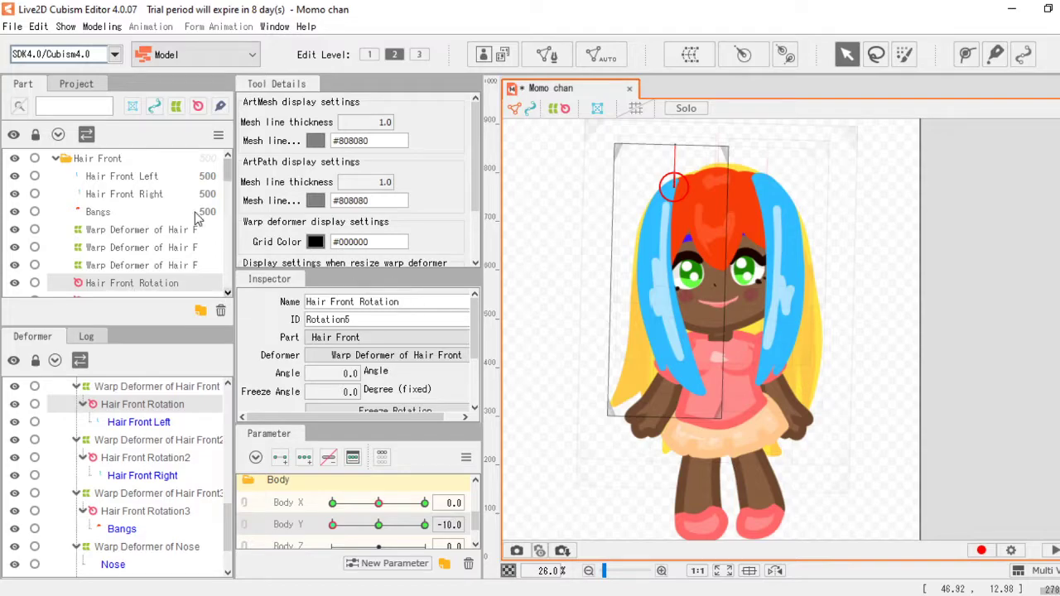
{"action": "left_click", "coordinate": [123, 230]}
{"action": "left_click", "coordinate": [136, 265], "text": "shift"}
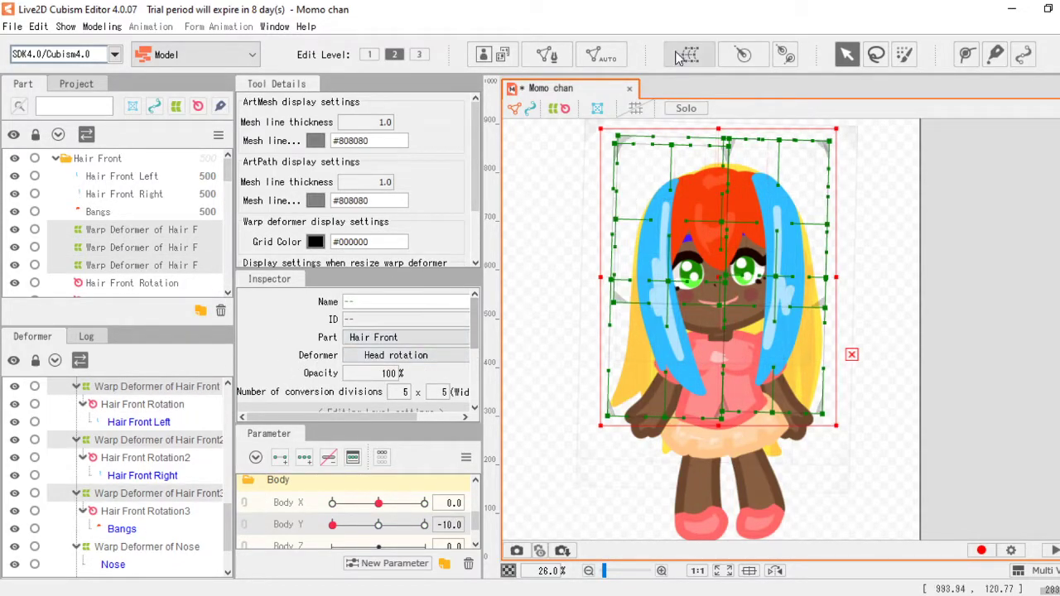
{"action": "left_click", "coordinate": [381, 524]}
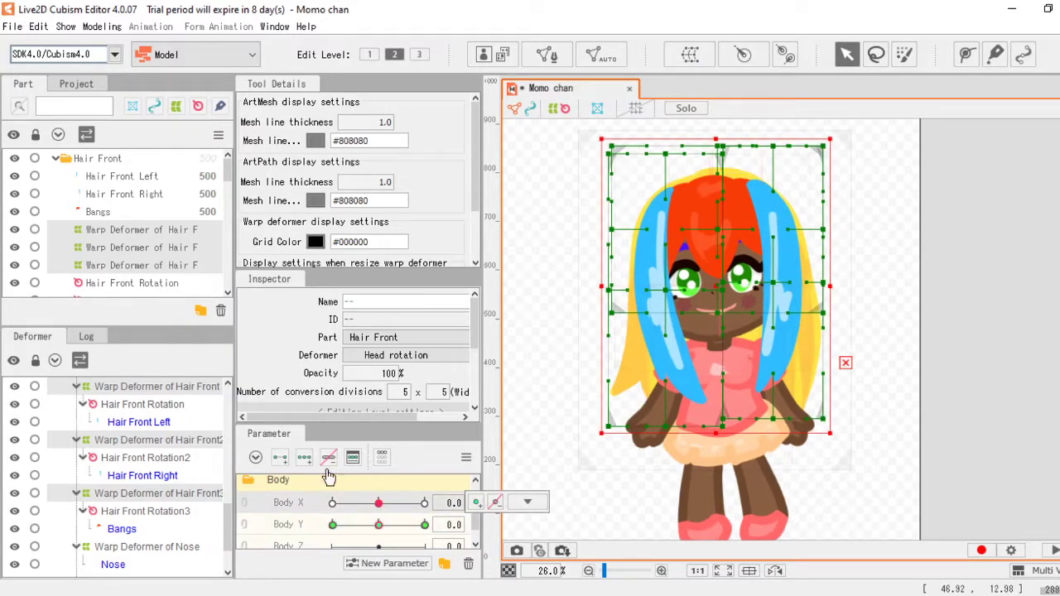
{"action": "left_click", "coordinate": [304, 457]}
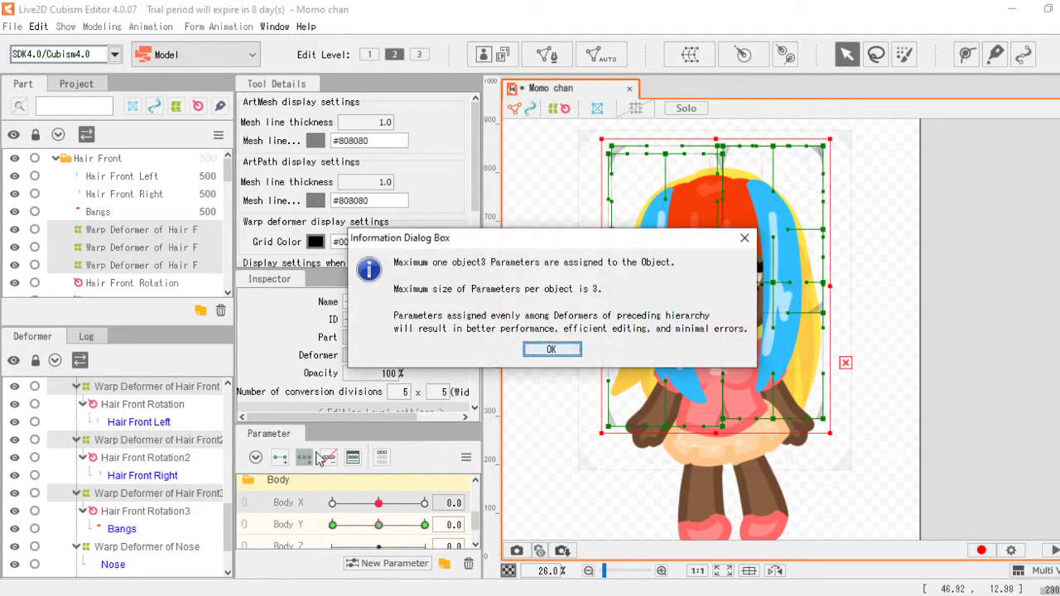
{"action": "left_click", "coordinate": [552, 351]}
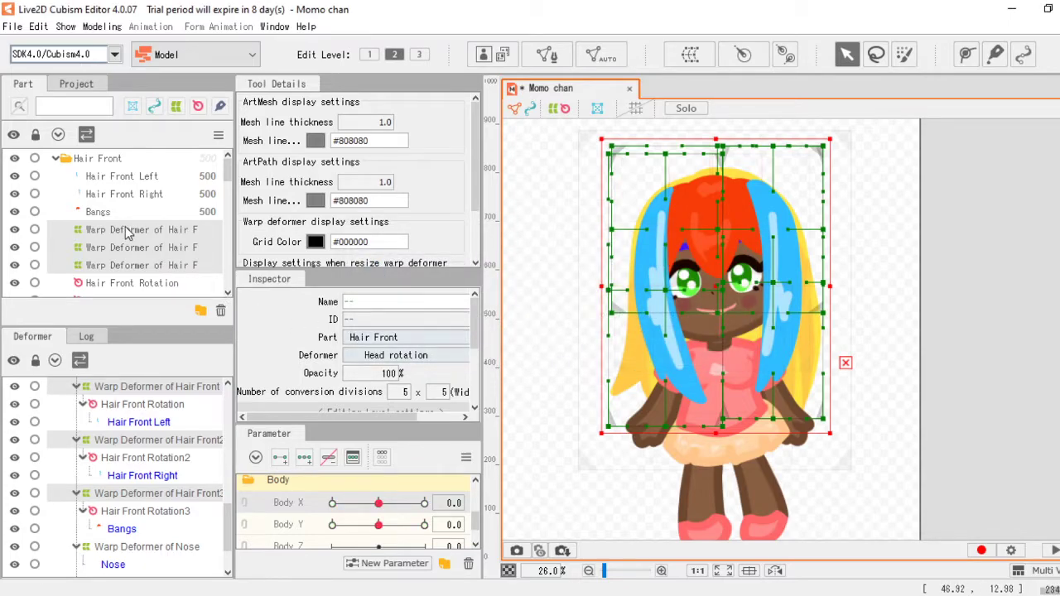
Step: Create a new warp deformer in the Hair Front part as the parent of the Hair Front Left mesh
{"action": "left_click", "coordinate": [135, 176]}
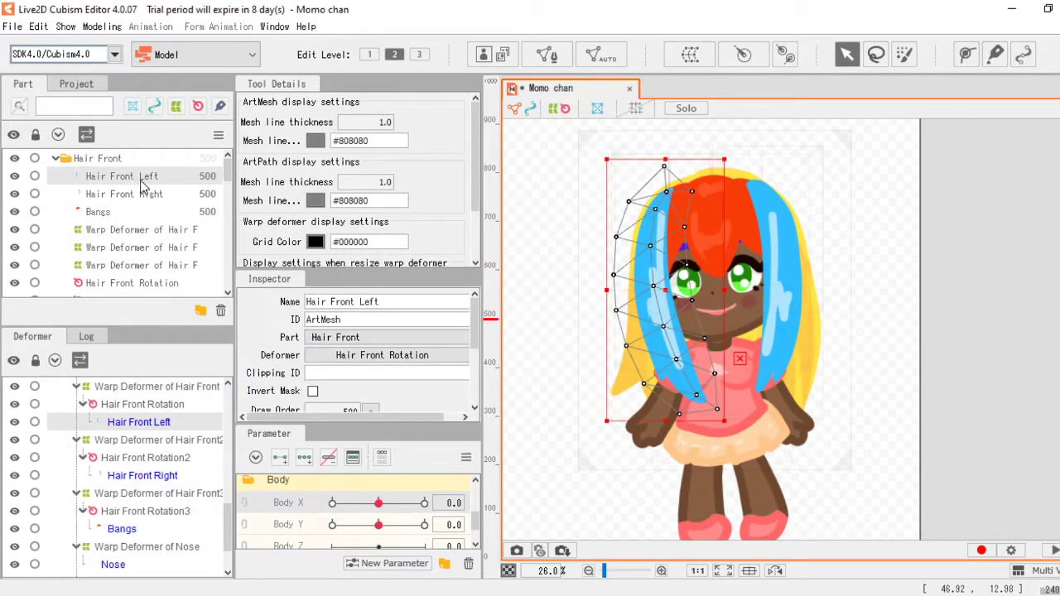
{"action": "left_click", "coordinate": [134, 194], "text": "ctrl"}
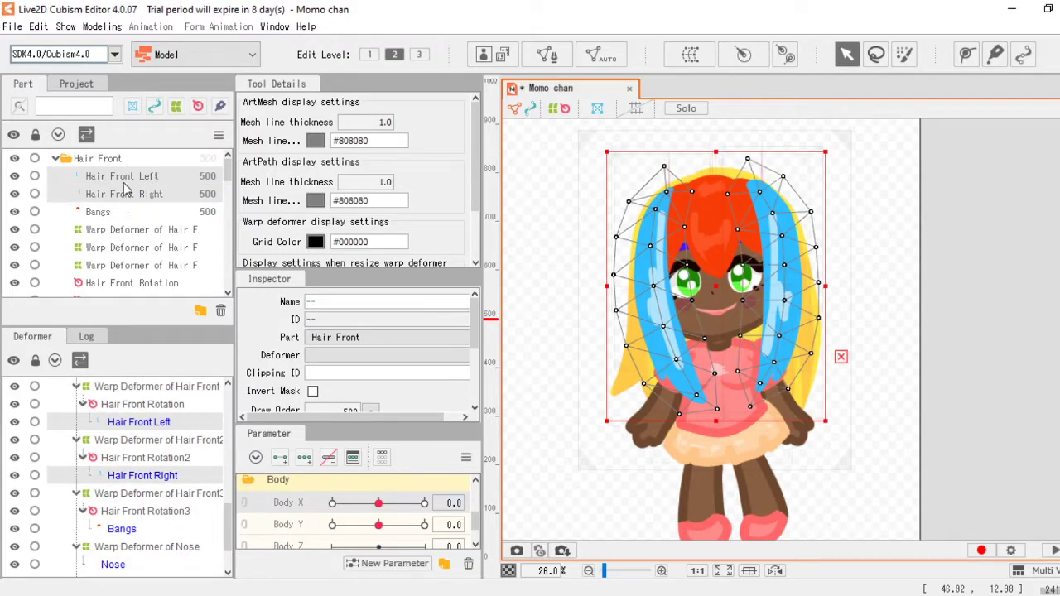
{"action": "left_click", "coordinate": [130, 249]}
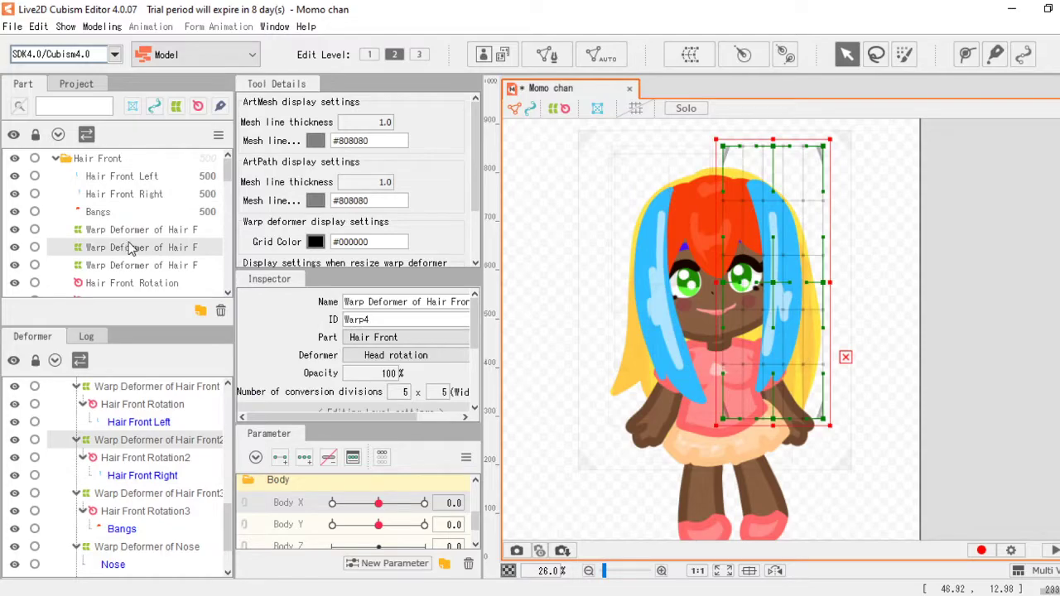
{"action": "left_click", "coordinate": [128, 177]}
{"action": "left_click", "coordinate": [689, 56]}
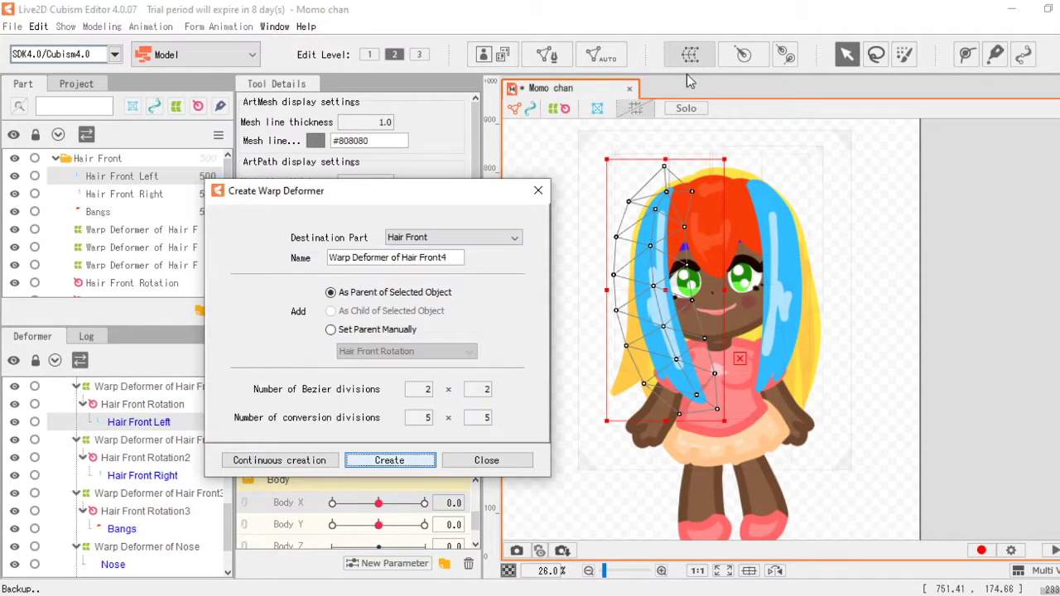
{"action": "left_click", "coordinate": [387, 461]}
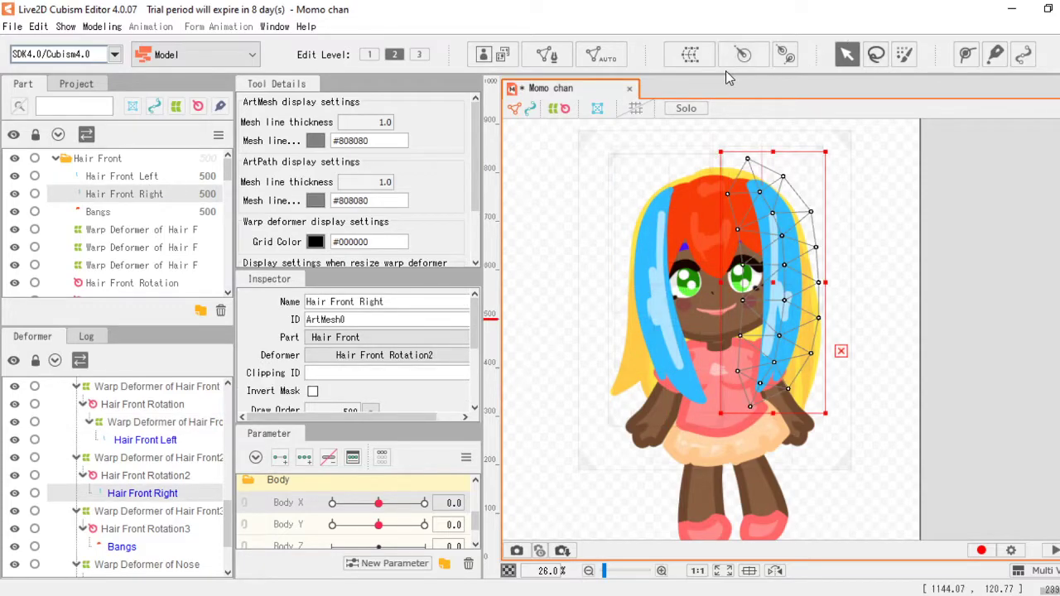
Step: Create separate parent warp deformers for the Hair Front Right and Bangs meshes in the Hair Front part
{"action": "left_click", "coordinate": [691, 55]}
{"action": "left_click", "coordinate": [416, 470]}
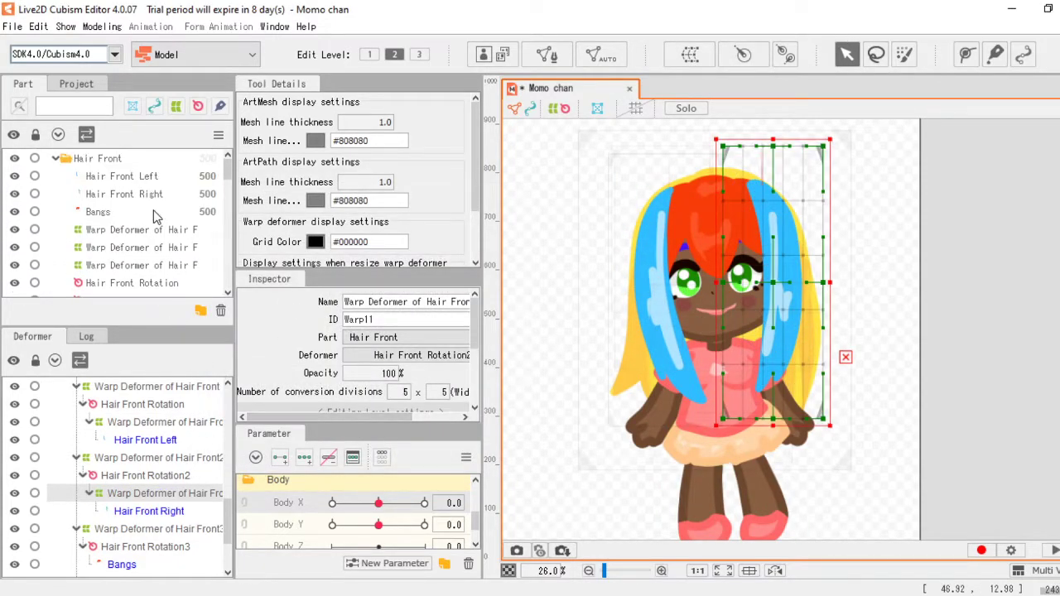
{"action": "left_click", "coordinate": [116, 210]}
{"action": "left_click", "coordinate": [690, 54]}
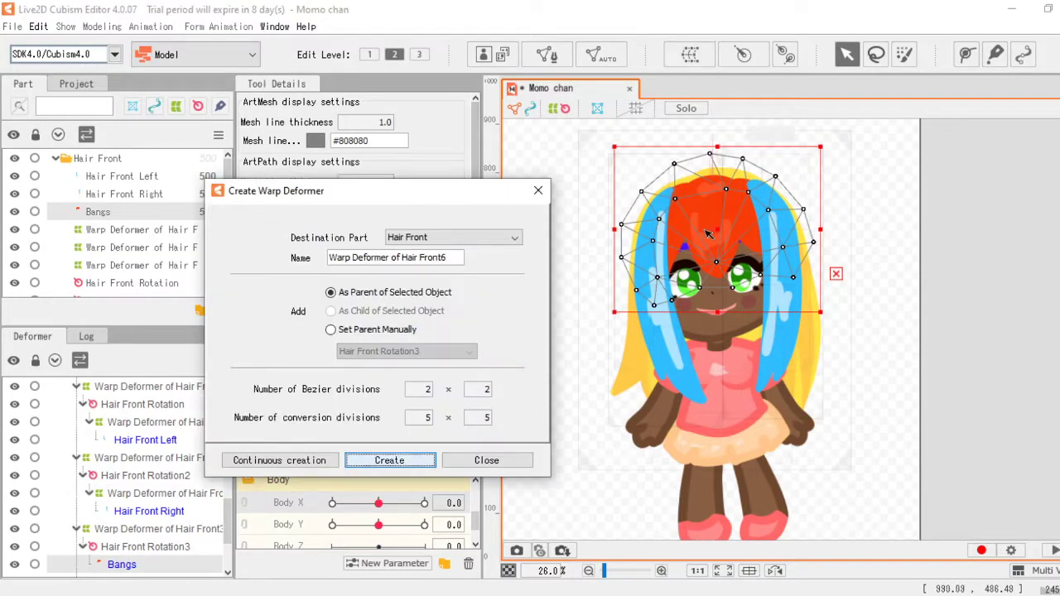
{"action": "left_click", "coordinate": [416, 470]}
Step: Add three keys on Body X and Body Y to the three new front hair warp deformers together
{"action": "scroll", "coordinate": [166, 248], "scroll_direction": "down", "scroll_amount": 2}
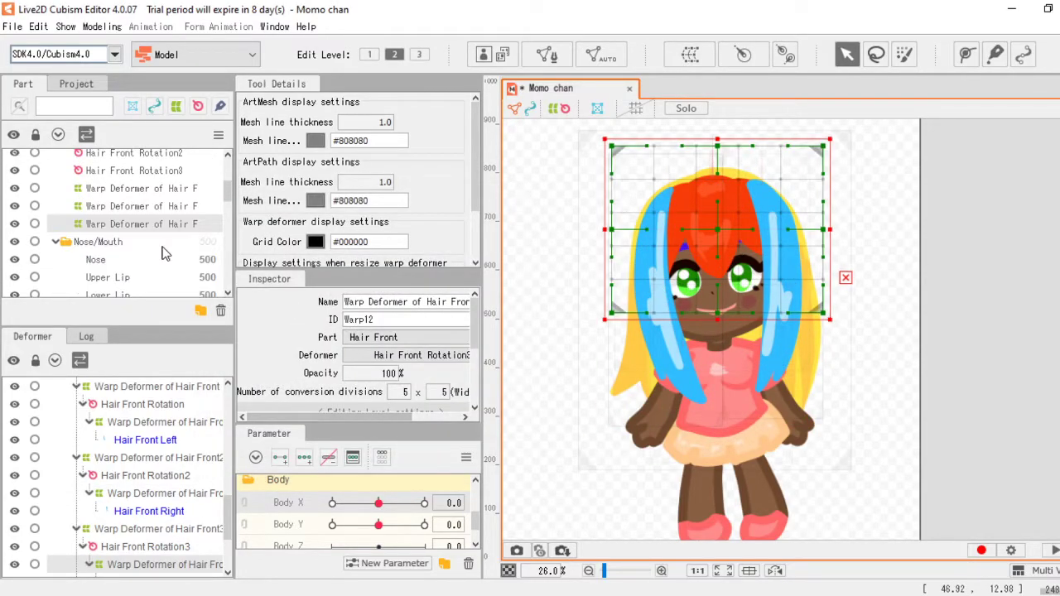
{"action": "left_click", "coordinate": [141, 188]}
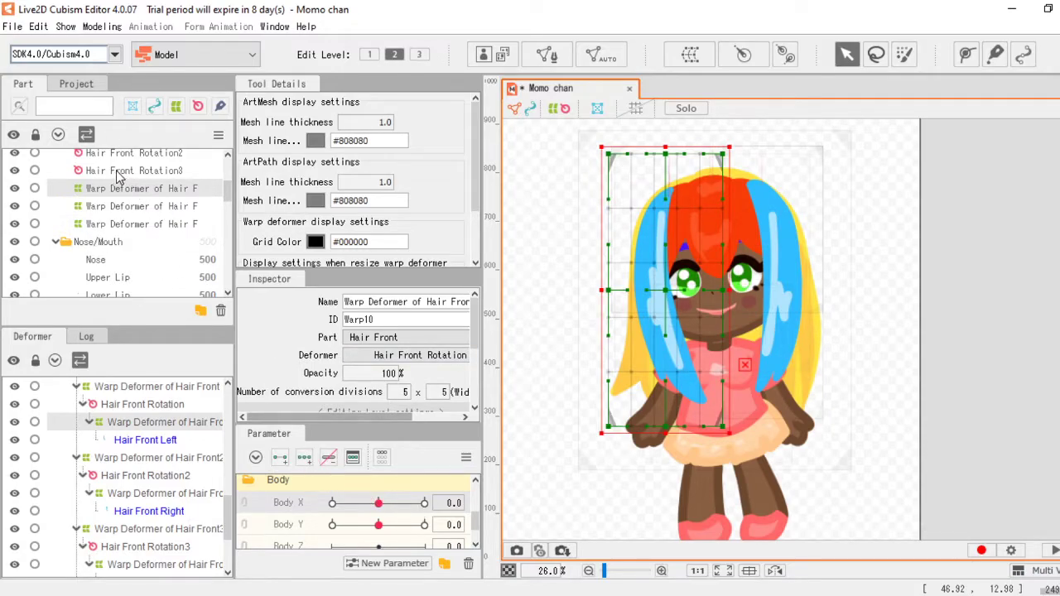
{"action": "left_click", "coordinate": [139, 222], "text": "shift"}
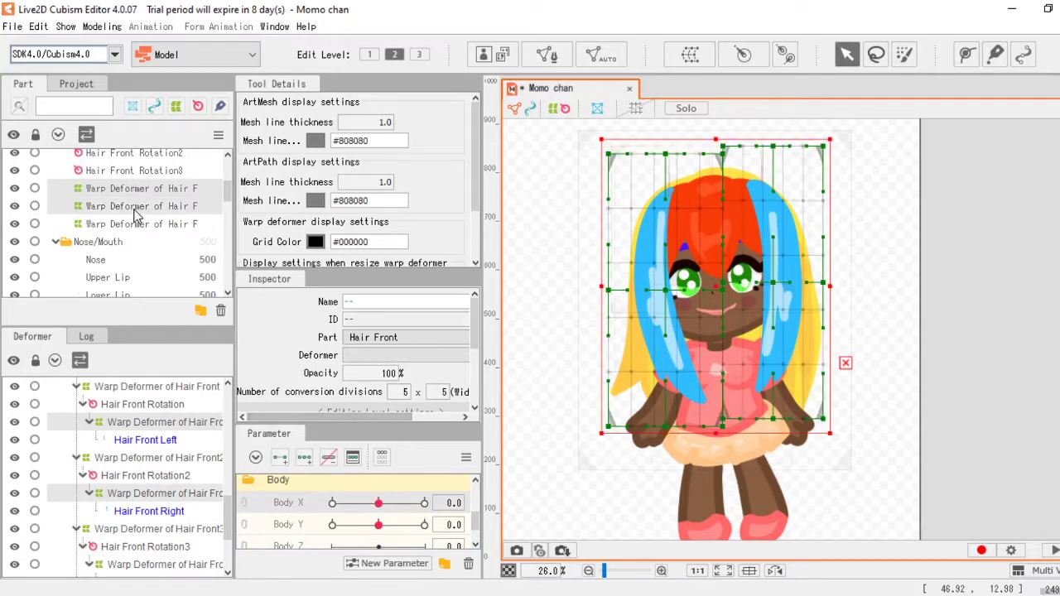
{"action": "left_click", "coordinate": [304, 462]}
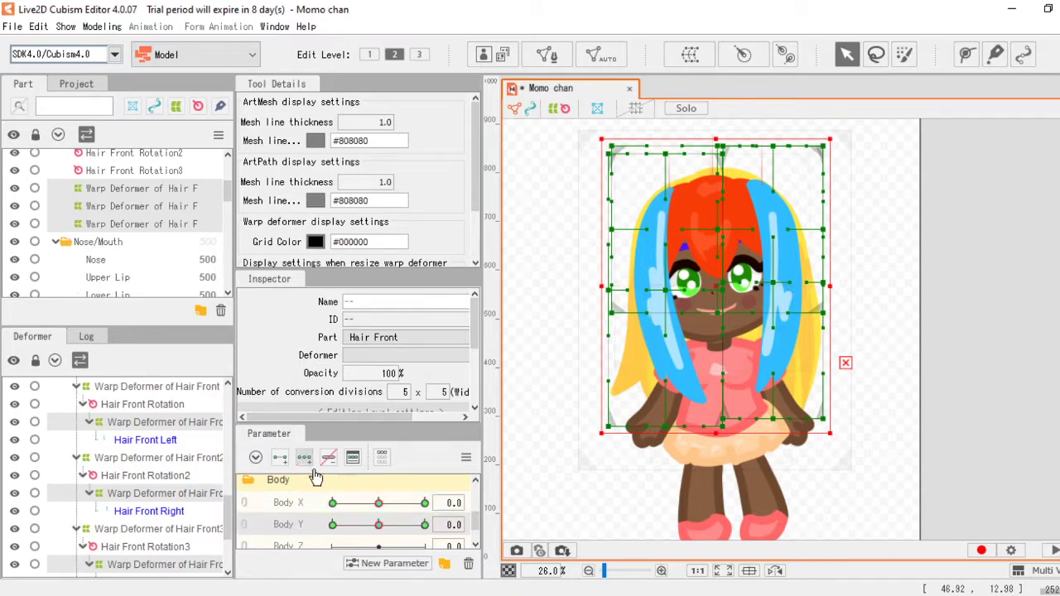
Step: At Body Y -10, shorten the new warp deformer around Hair Front Left by raising its bottom edge
{"action": "left_click", "coordinate": [381, 509]}
{"action": "left_click_drag", "start_coordinate": [381, 525], "coordinate": [304, 515]}
{"action": "left_click", "coordinate": [123, 213]}
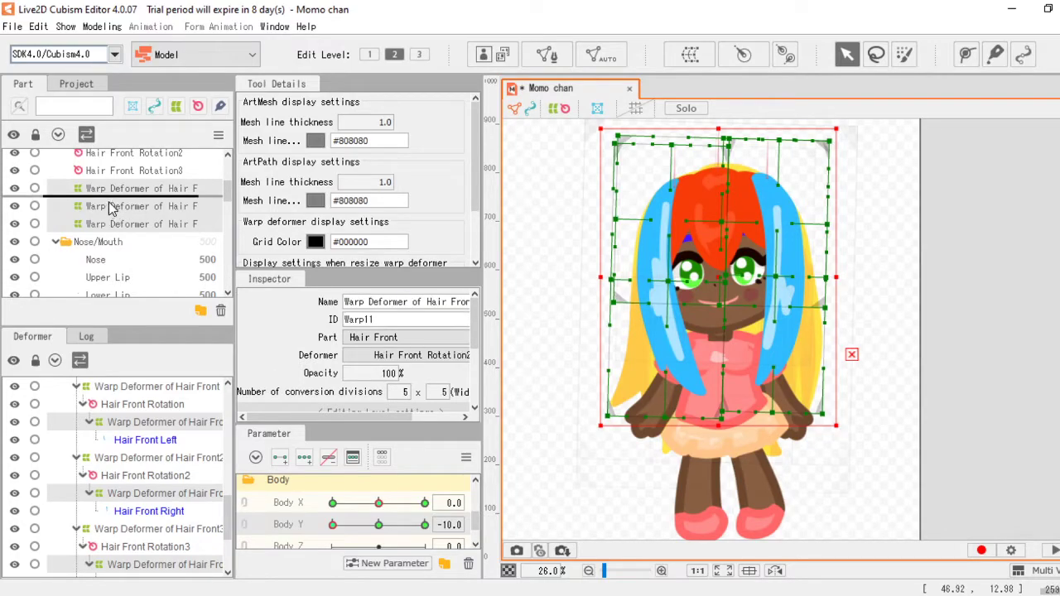
{"action": "left_click", "coordinate": [124, 193]}
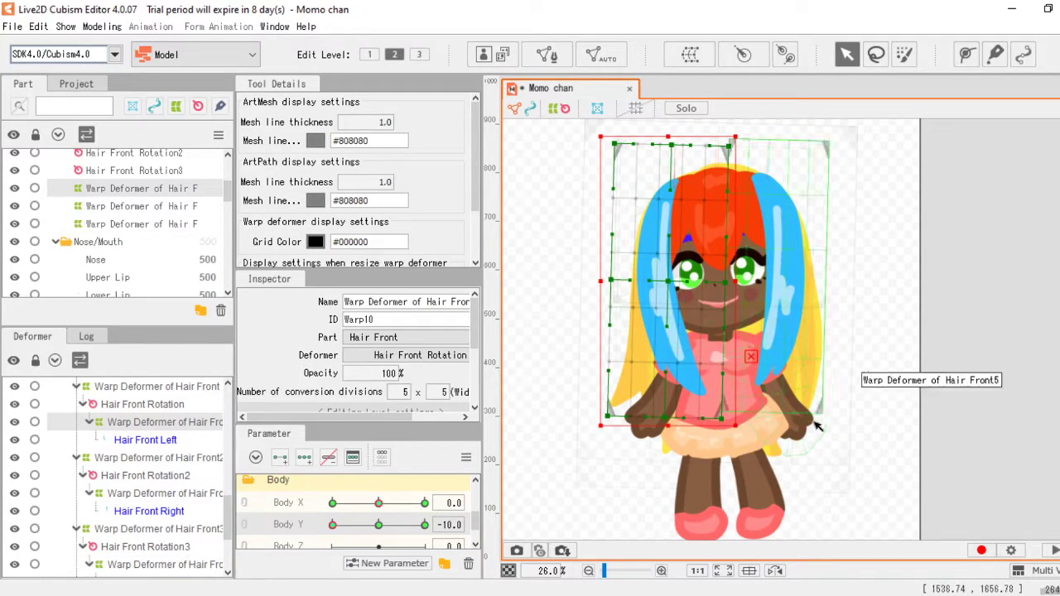
{"action": "left_click_drag", "start_coordinate": [669, 427], "coordinate": [670, 406]}
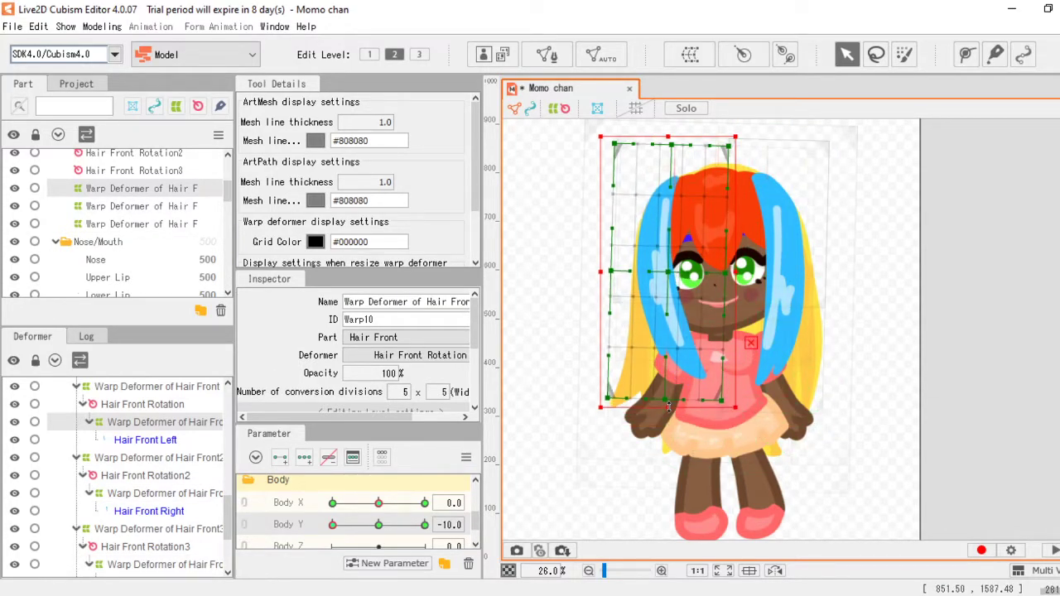
Step: At Body Y -10, shorten the new Hair Front Right and Bangs warp deformers by raising their bottom edges
{"action": "left_click", "coordinate": [171, 207]}
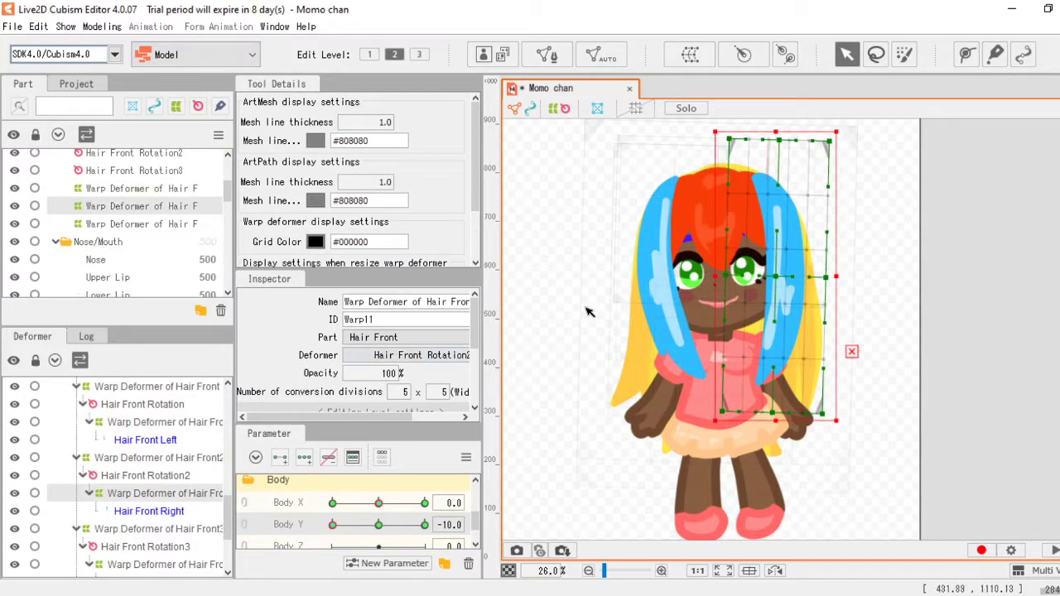
{"action": "left_click_drag", "start_coordinate": [777, 405], "coordinate": [777, 392]}
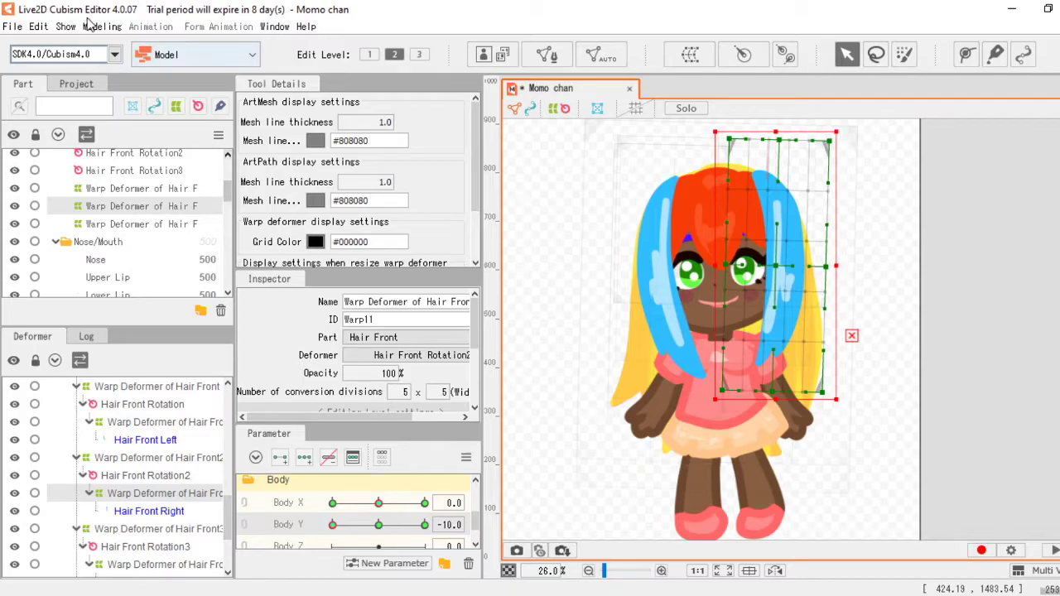
{"action": "left_click", "coordinate": [150, 228]}
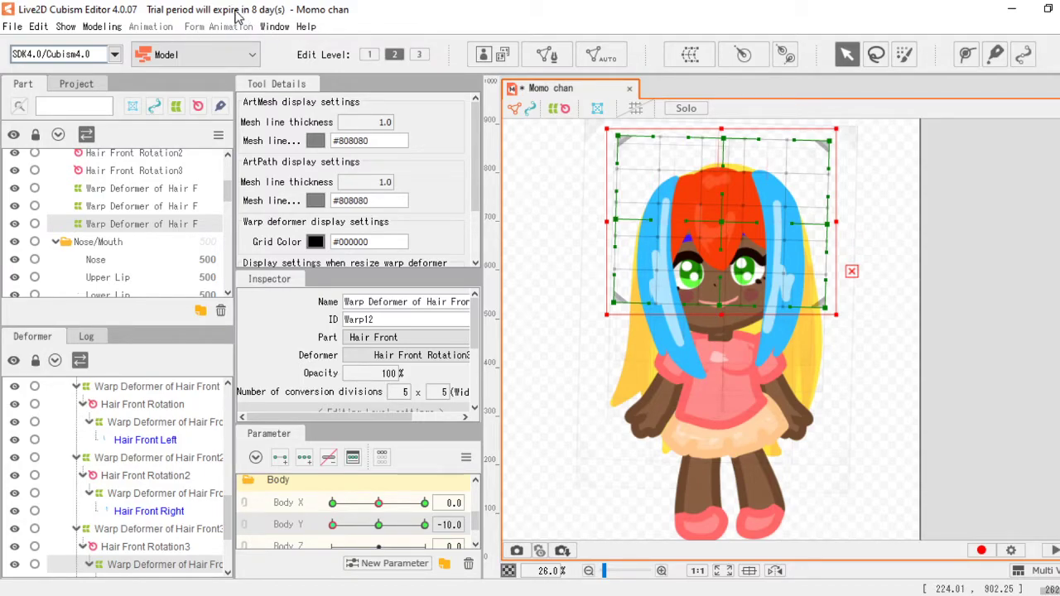
{"action": "left_click_drag", "start_coordinate": [724, 319], "coordinate": [729, 300]}
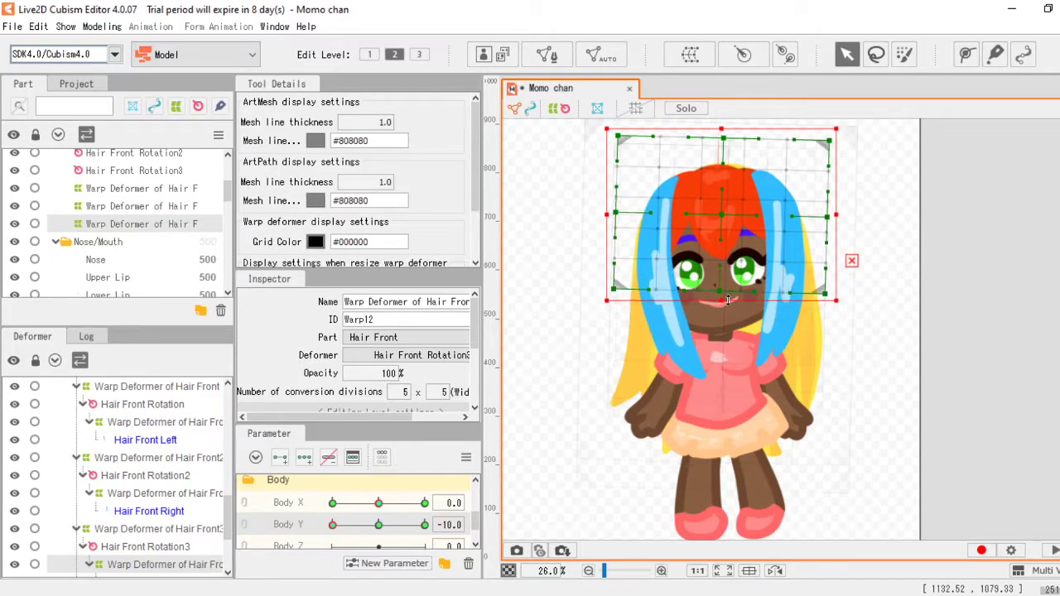
Step: At Body Y 10, lengthen the new Bangs, Hair Front Right and Hair Front Left warp deformers by lowering their bottom edges
{"action": "left_click", "coordinate": [424, 528]}
{"action": "left_click_drag", "start_coordinate": [719, 337], "coordinate": [719, 344]}
{"action": "left_click", "coordinate": [174, 207]}
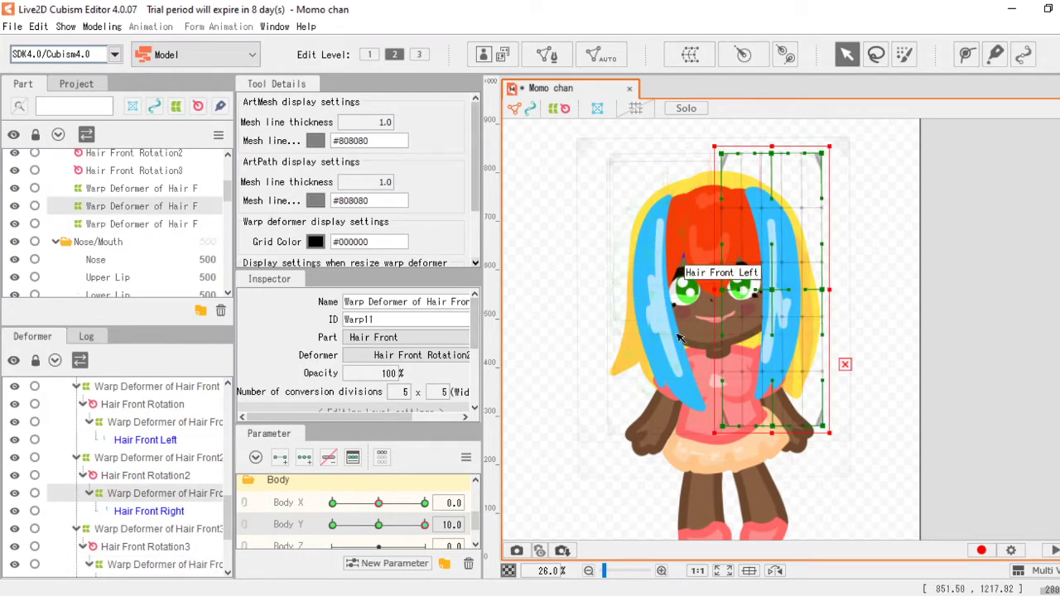
{"action": "left_click_drag", "start_coordinate": [770, 436], "coordinate": [767, 447]}
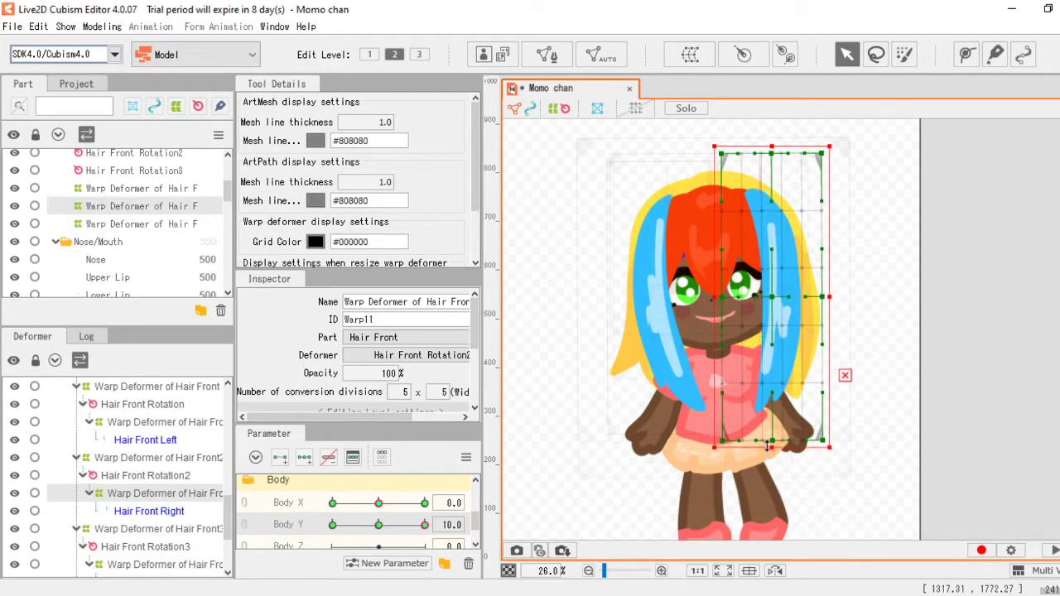
{"action": "left_click", "coordinate": [182, 191]}
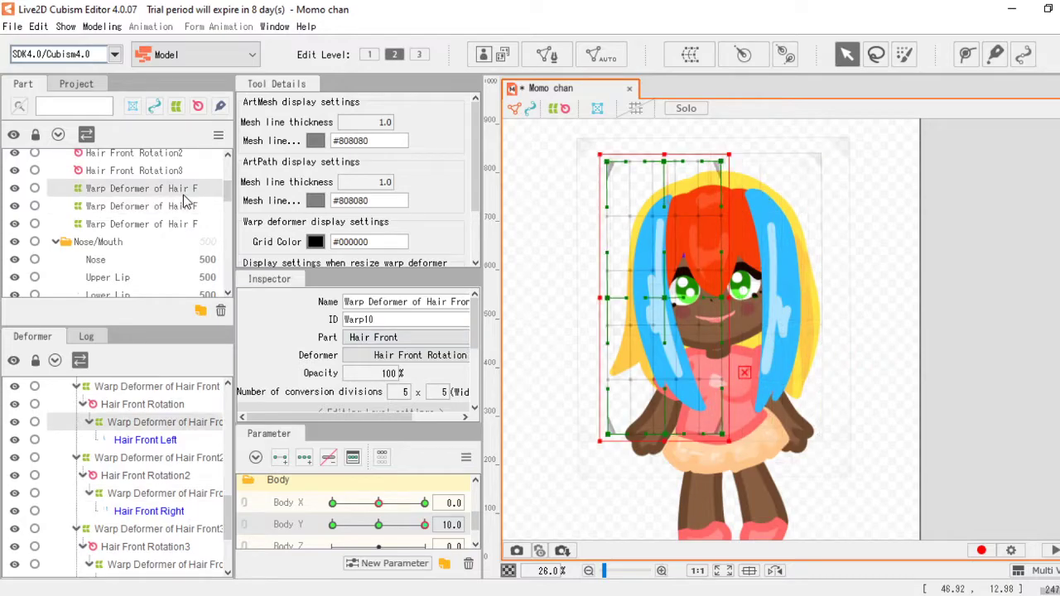
{"action": "left_click_drag", "start_coordinate": [663, 442], "coordinate": [663, 454]}
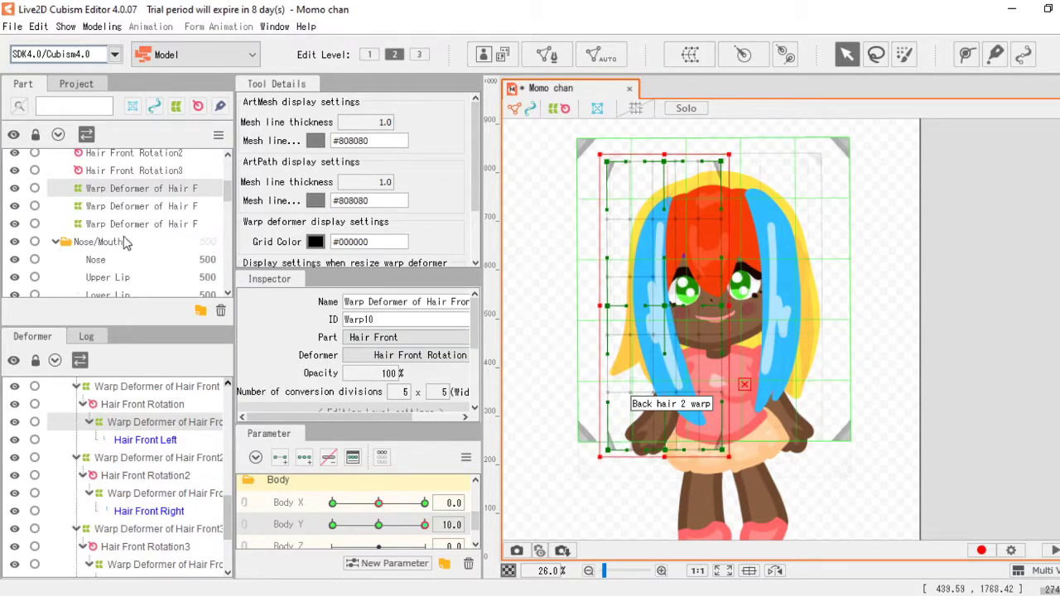
Step: Link Body X and Body Y and synthesize the corner shapes for the selected Hair Front Left warp deformer
{"action": "scroll", "coordinate": [152, 253], "scroll_direction": "down", "scroll_amount": 10}
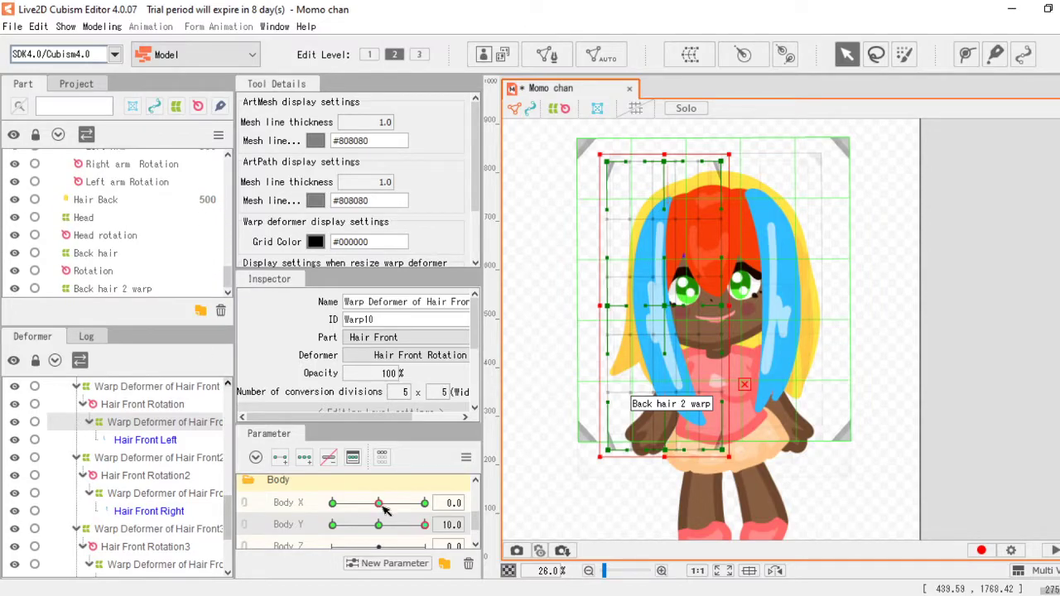
{"action": "left_click_drag", "start_coordinate": [423, 528], "coordinate": [384, 524]}
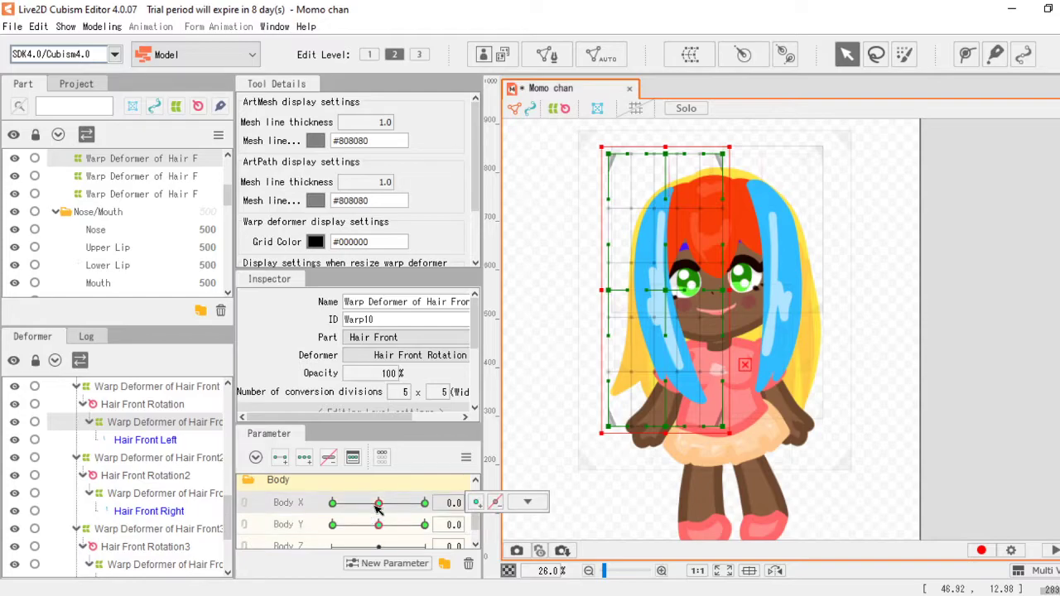
{"action": "left_click", "coordinate": [243, 504]}
{"action": "mouse_move", "coordinate": [380, 527]}
{"action": "left_mouse_down"}
{"action": "mouse_move", "coordinate": [406, 568]}
{"action": "mouse_move", "coordinate": [427, 552]}
{"action": "mouse_move", "coordinate": [379, 527]}
{"action": "left_mouse_up"}
{"action": "left_click", "coordinate": [464, 460]}
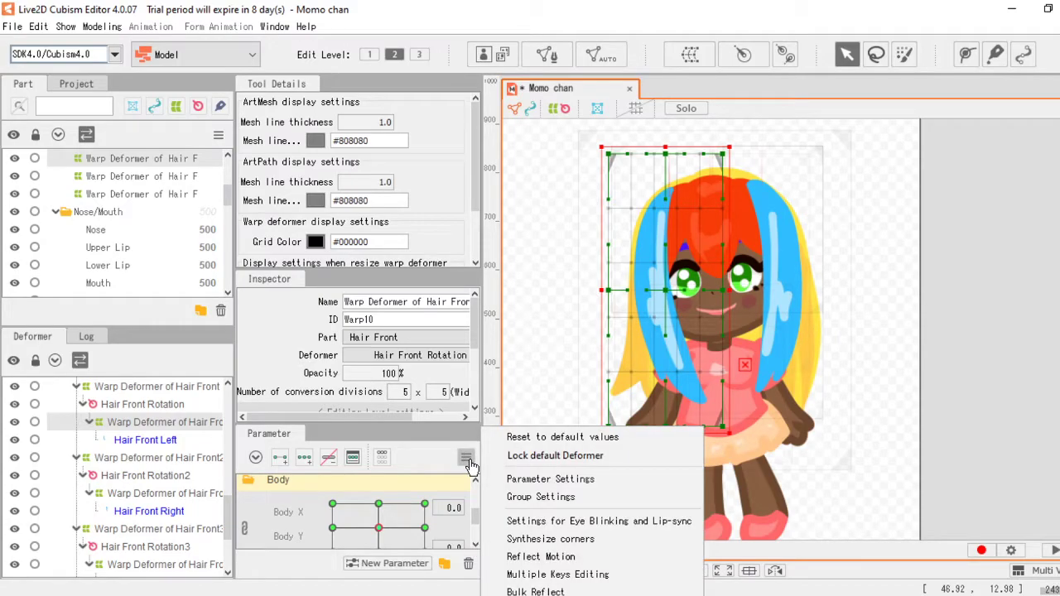
{"action": "left_click", "coordinate": [553, 539]}
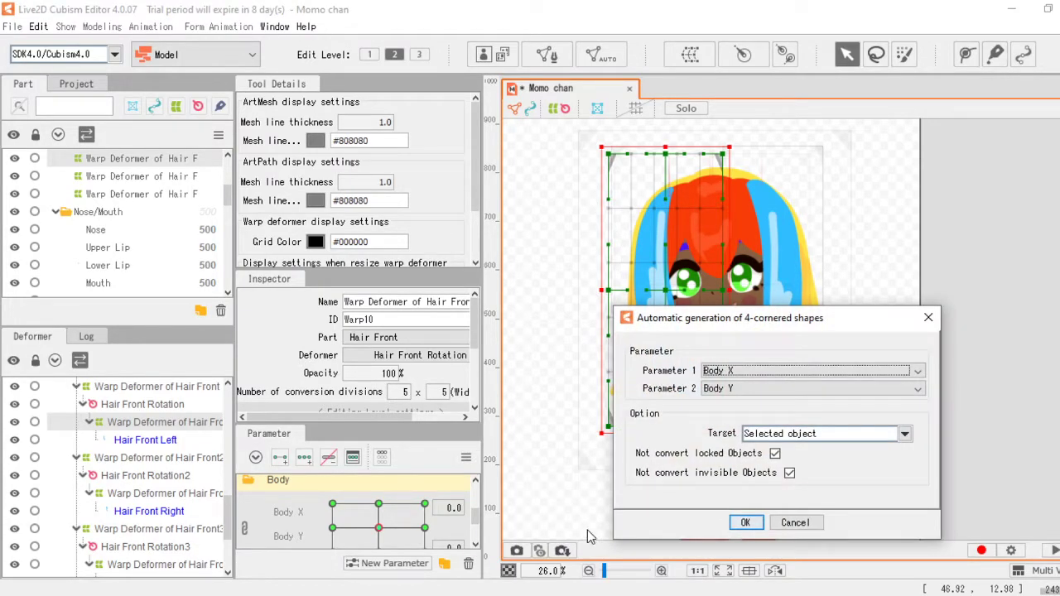
{"action": "left_click", "coordinate": [727, 372]}
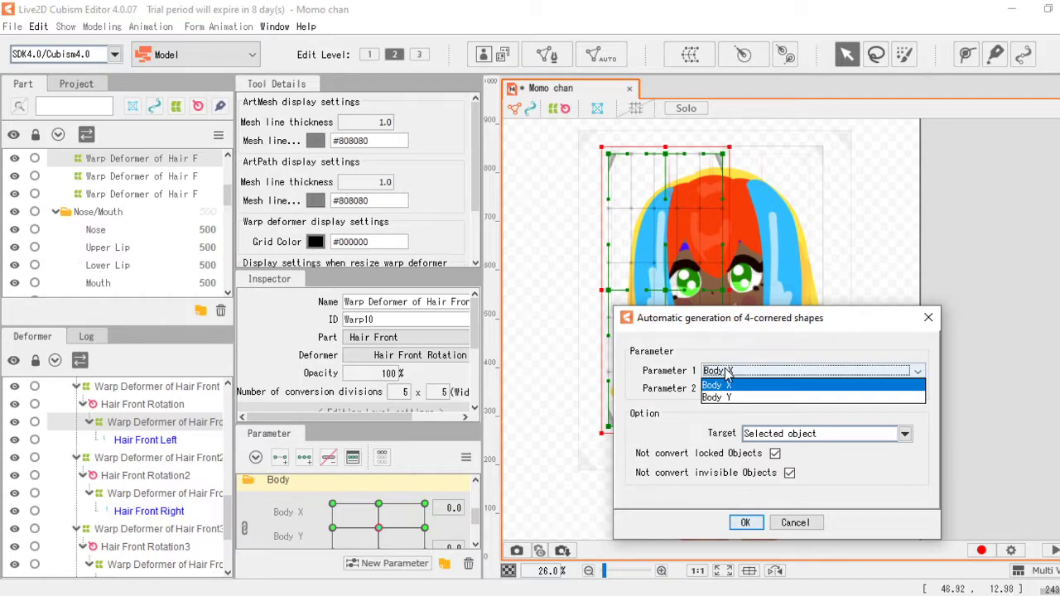
{"action": "left_click", "coordinate": [727, 372]}
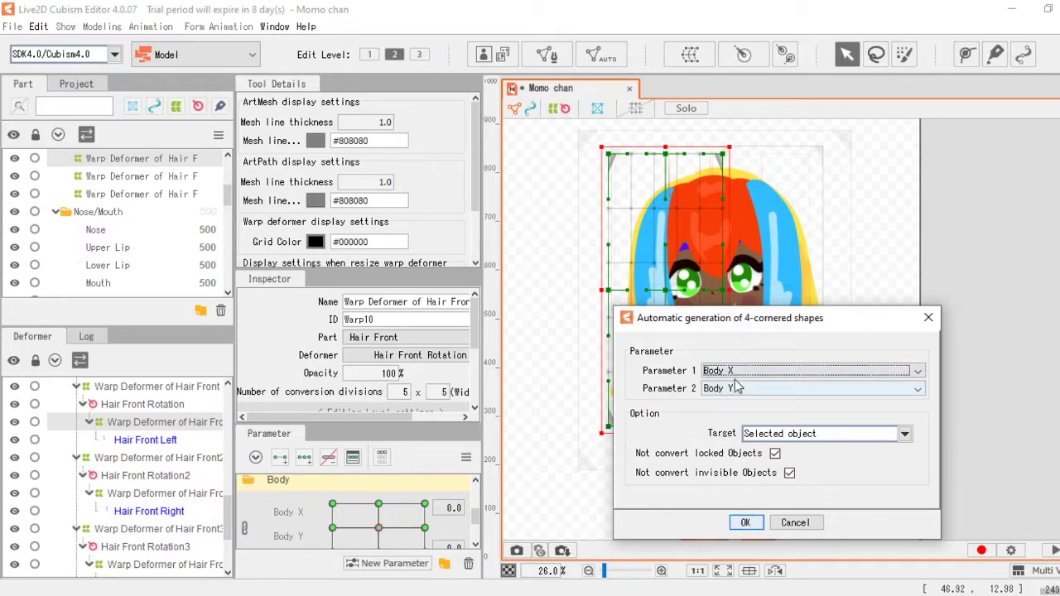
{"action": "left_click", "coordinate": [746, 523]}
{"action": "mouse_move", "coordinate": [379, 528]}
{"action": "left_mouse_down"}
{"action": "mouse_move", "coordinate": [334, 530]}
{"action": "mouse_move", "coordinate": [396, 523]}
{"action": "mouse_move", "coordinate": [423, 504]}
{"action": "mouse_move", "coordinate": [380, 513]}
{"action": "left_mouse_up"}
{"action": "left_click", "coordinate": [380, 528]}
Step: Add three keys on Body Z to the Body Rotation deformer and undo a trial tilt at Body Z -10
{"action": "scroll", "coordinate": [381, 527], "scroll_direction": "down", "scroll_amount": 2}
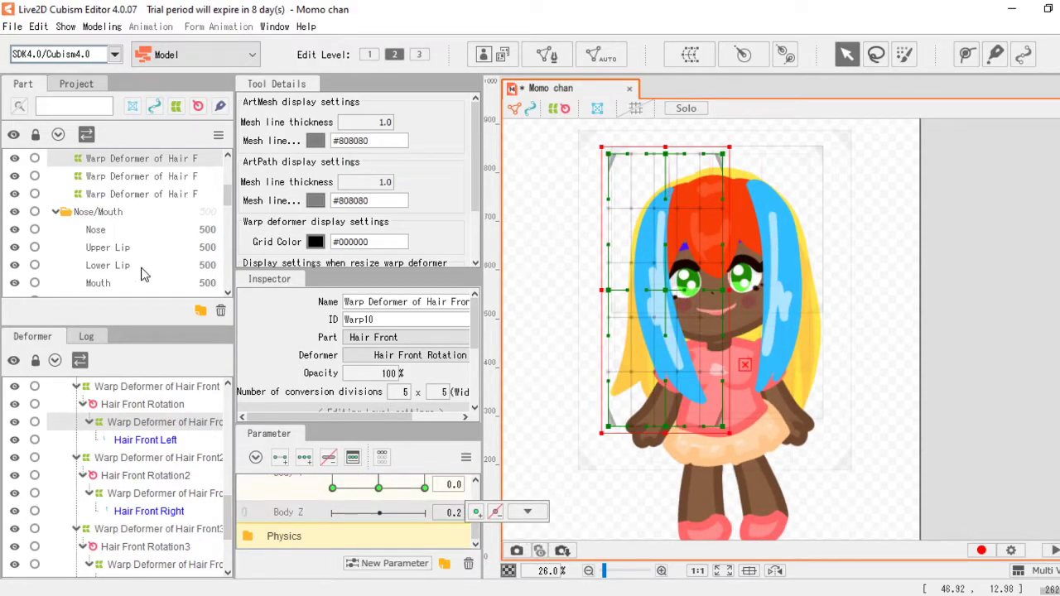
{"action": "scroll", "coordinate": [141, 274], "scroll_direction": "down", "scroll_amount": 12}
{"action": "scroll", "coordinate": [137, 247], "scroll_direction": "up", "scroll_amount": 2}
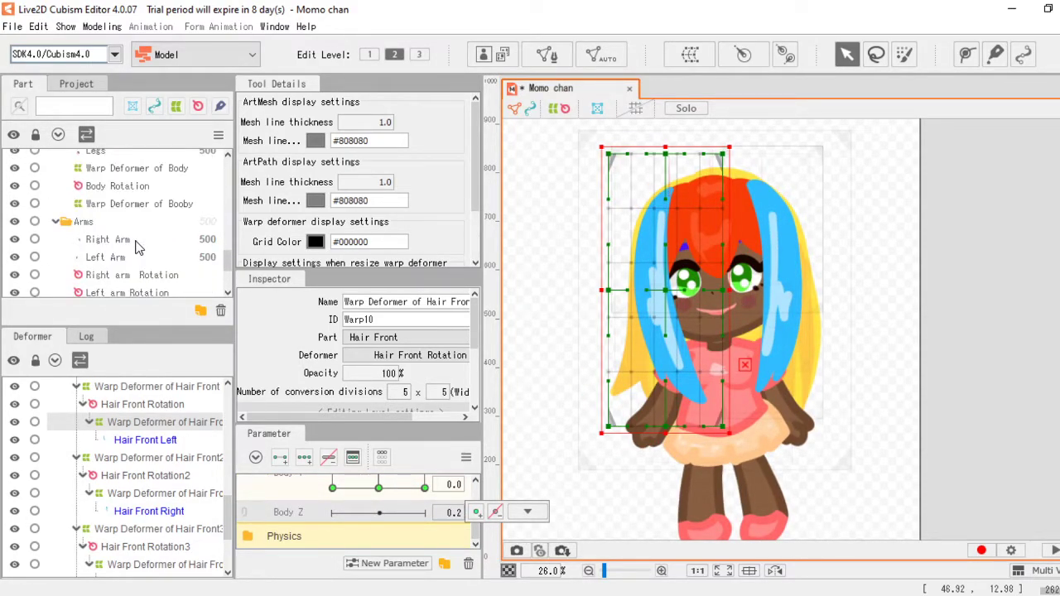
{"action": "scroll", "coordinate": [118, 249], "scroll_direction": "up", "scroll_amount": 2}
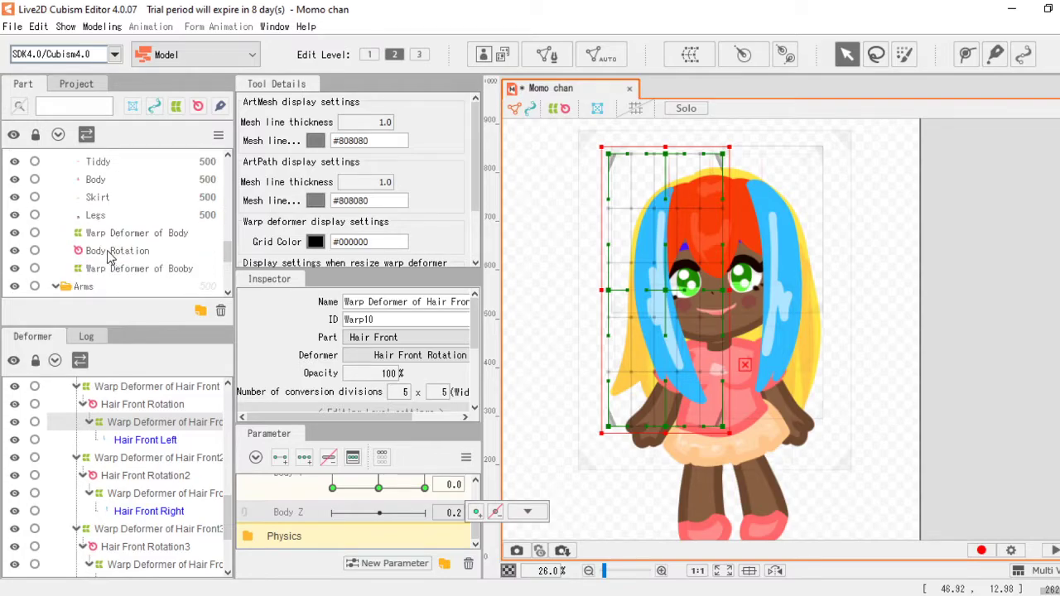
{"action": "left_click", "coordinate": [108, 254]}
{"action": "left_click", "coordinate": [332, 513]}
{"action": "left_click_drag", "start_coordinate": [728, 375], "coordinate": [703, 366]}
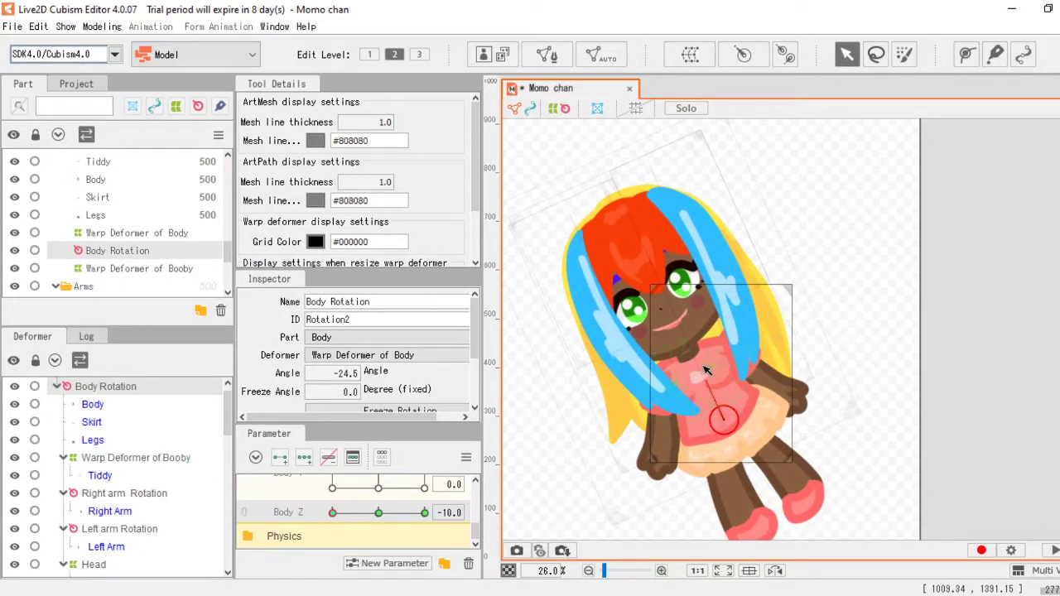
{"action": "key", "text": "ctrl+z"}
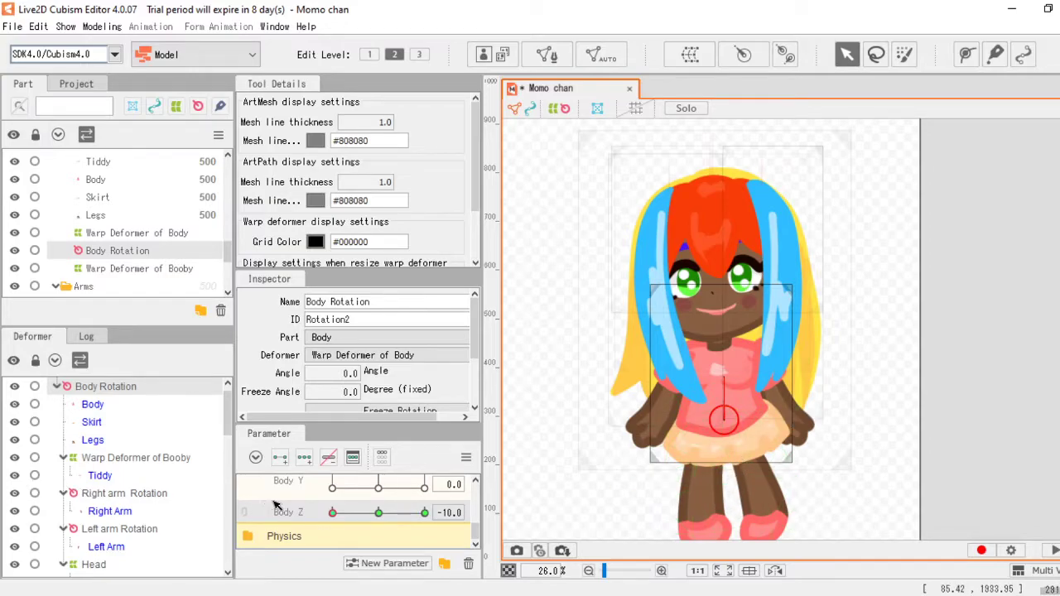
Step: Move the Skirt and Legs meshes out of Body Rotation to sit directly under Warp Deformer of Body
{"action": "scroll", "coordinate": [134, 460], "scroll_direction": "up", "scroll_amount": 1}
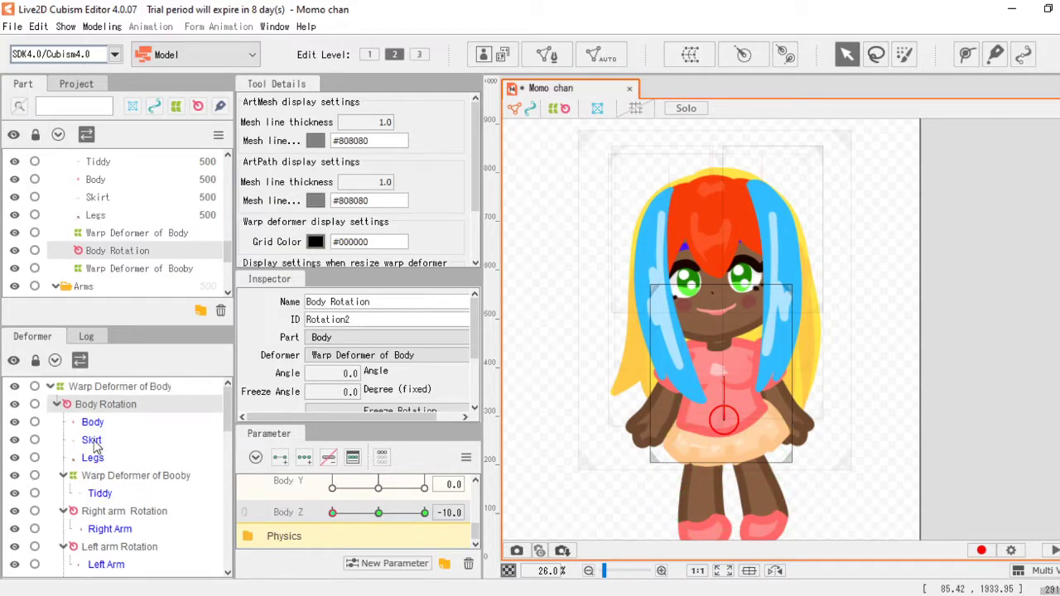
{"action": "left_click_drag", "start_coordinate": [93, 445], "coordinate": [116, 394]}
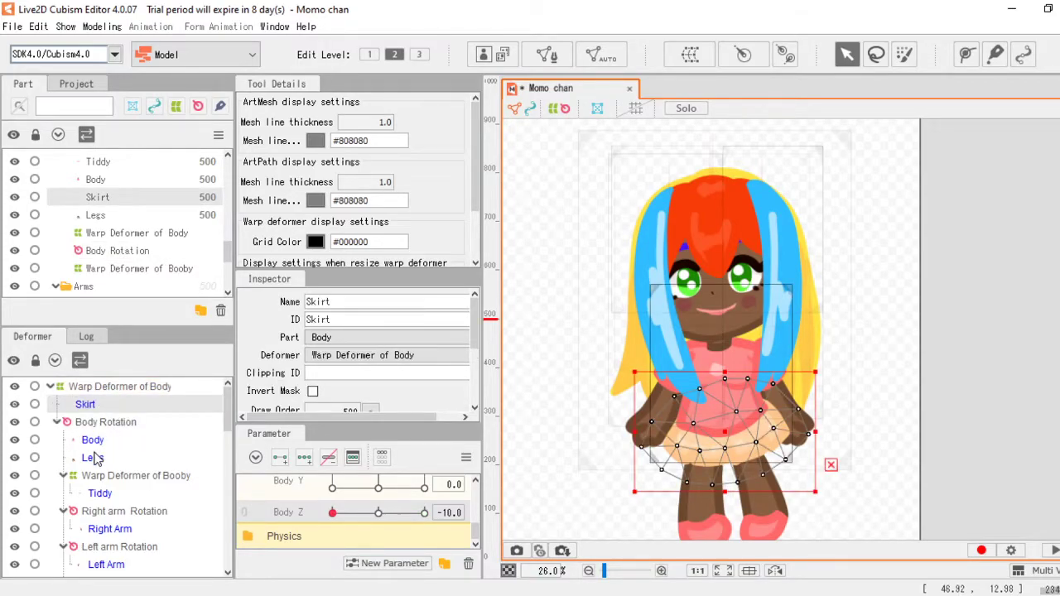
{"action": "left_click_drag", "start_coordinate": [92, 461], "coordinate": [102, 400]}
Step: Rotate the Body Rotation deformer to about -17 degrees at Body Z -10 and tilt it the opposite way at Body Z 10
{"action": "left_click", "coordinate": [101, 442]}
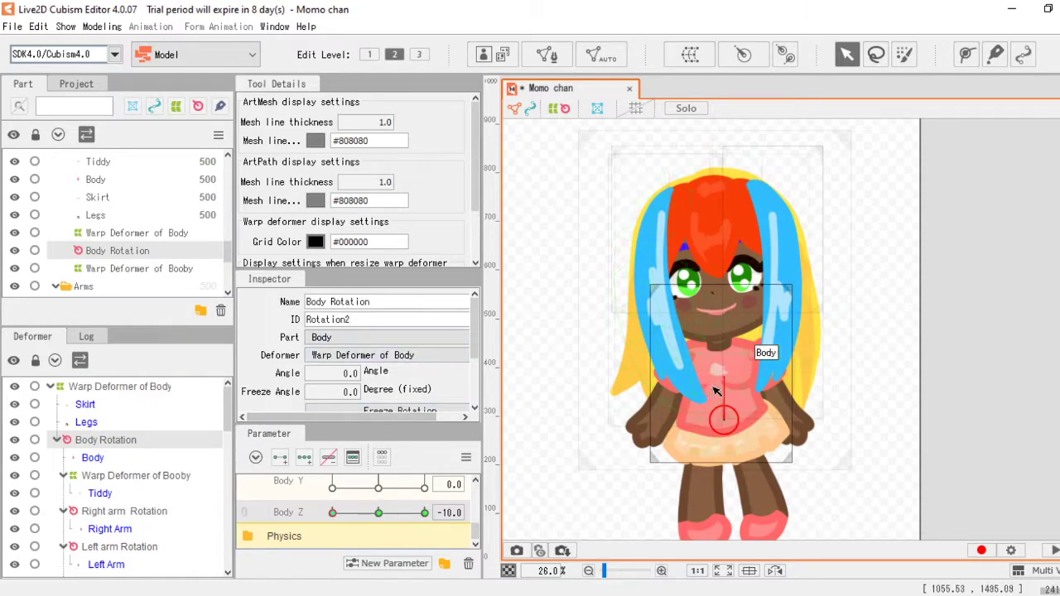
{"action": "left_click_drag", "start_coordinate": [721, 377], "coordinate": [705, 375]}
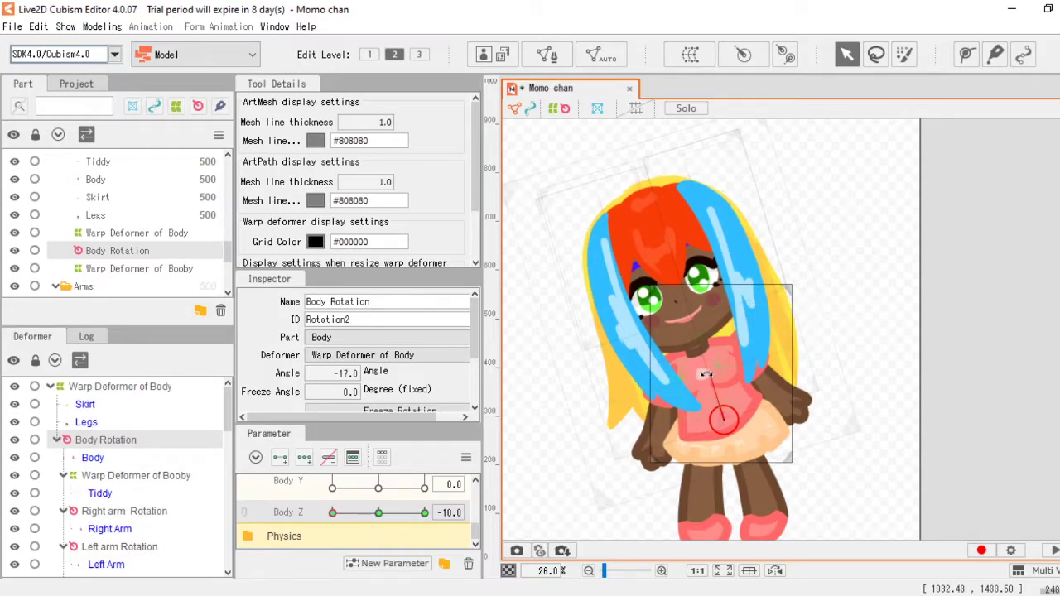
{"action": "left_click", "coordinate": [425, 512]}
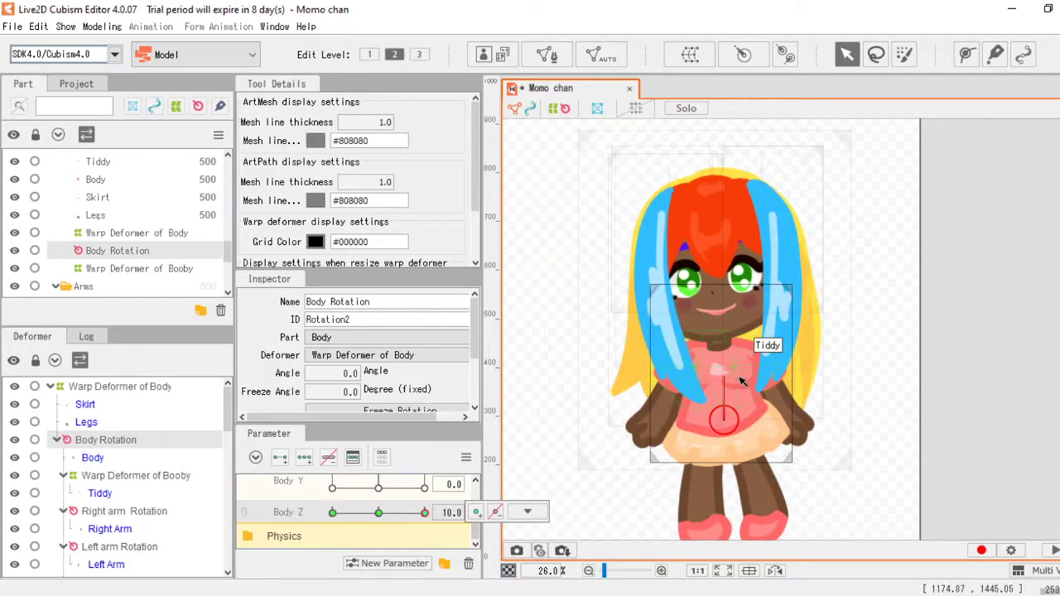
{"action": "left_click_drag", "start_coordinate": [723, 375], "coordinate": [736, 376]}
{"action": "left_click_drag", "start_coordinate": [383, 511], "coordinate": [230, 529]}
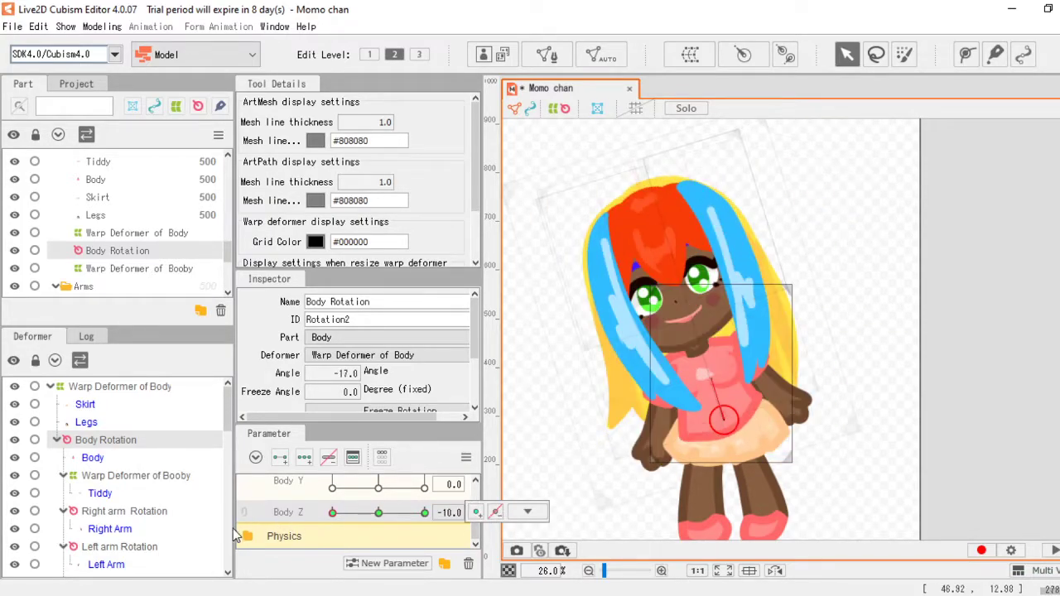
Step: Try to add three keys on Body Z to the Hair Front Rotation deformer
{"action": "scroll", "coordinate": [120, 257], "scroll_direction": "up", "scroll_amount": 3}
{"action": "scroll", "coordinate": [120, 257], "scroll_direction": "up", "scroll_amount": 2}
{"action": "scroll", "coordinate": [222, 250], "scroll_direction": "up", "scroll_amount": 5}
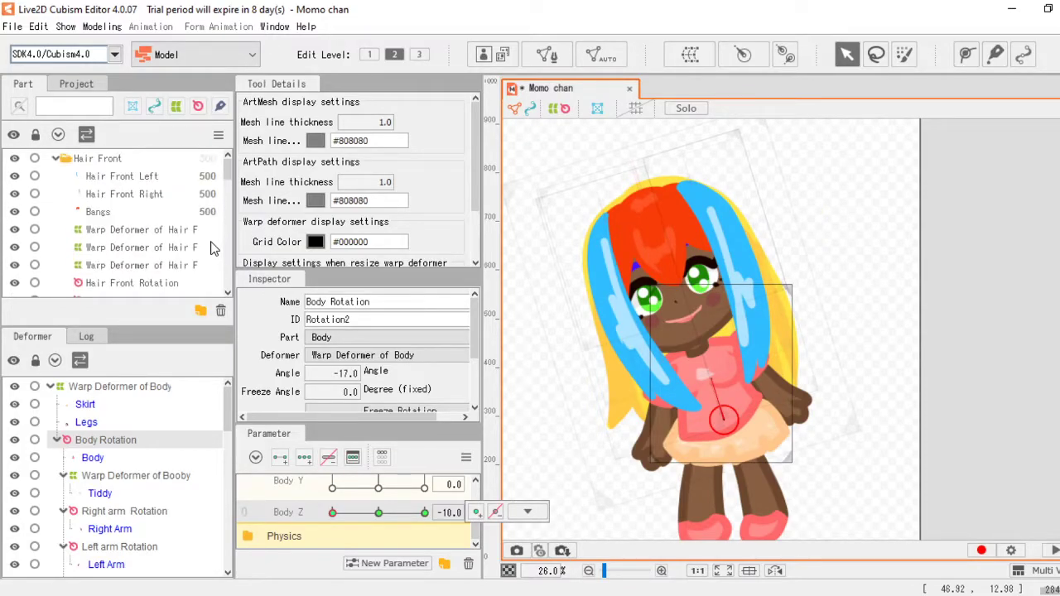
{"action": "scroll", "coordinate": [124, 281], "scroll_direction": "down", "scroll_amount": 3}
{"action": "scroll", "coordinate": [145, 211], "scroll_direction": "up", "scroll_amount": 1}
{"action": "left_click", "coordinate": [132, 218]}
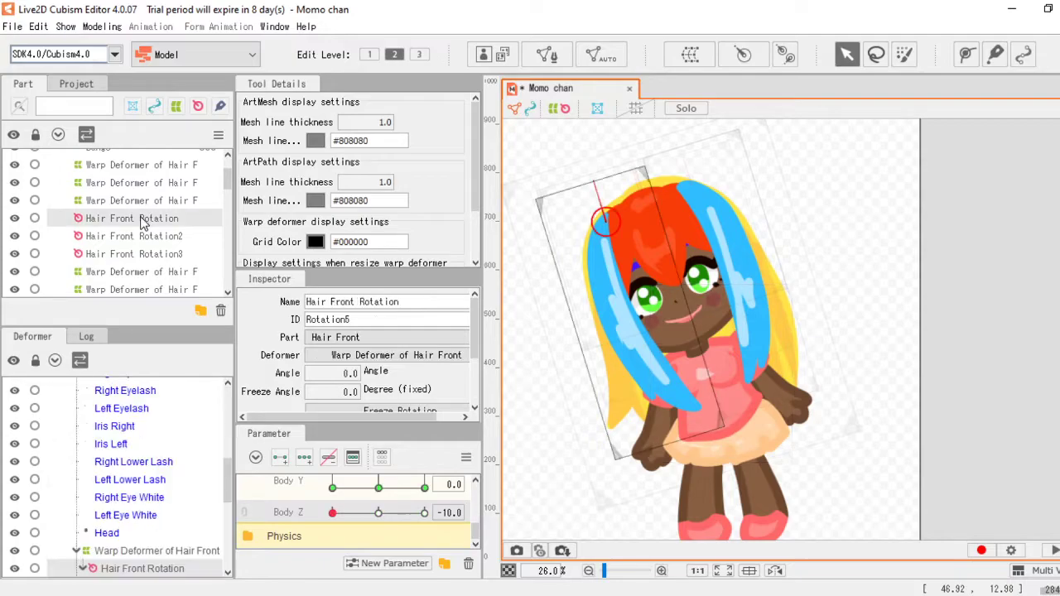
{"action": "left_click", "coordinate": [305, 458]}
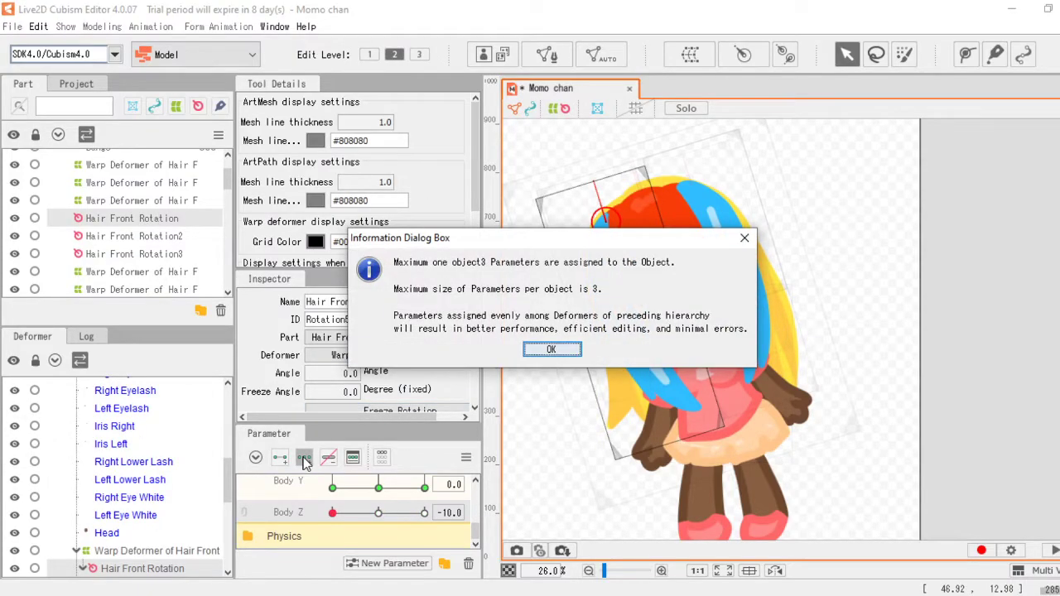
{"action": "left_click", "coordinate": [552, 349]}
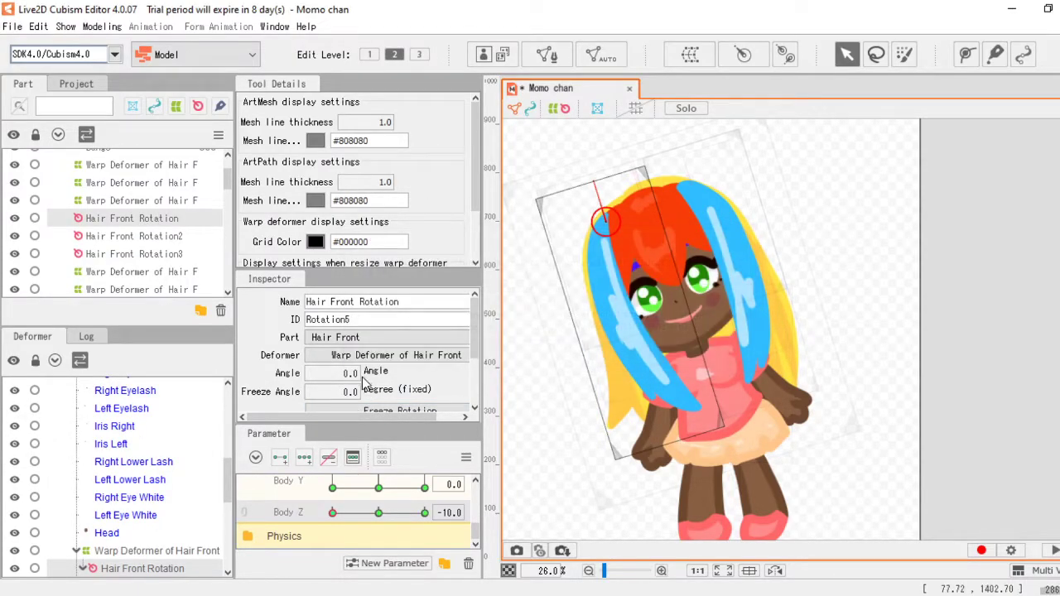
Step: Add three keys on Body Z to the Hair Front Left, Hair Front Right and Bangs meshes
{"action": "scroll", "coordinate": [149, 259], "scroll_direction": "up", "scroll_amount": 1}
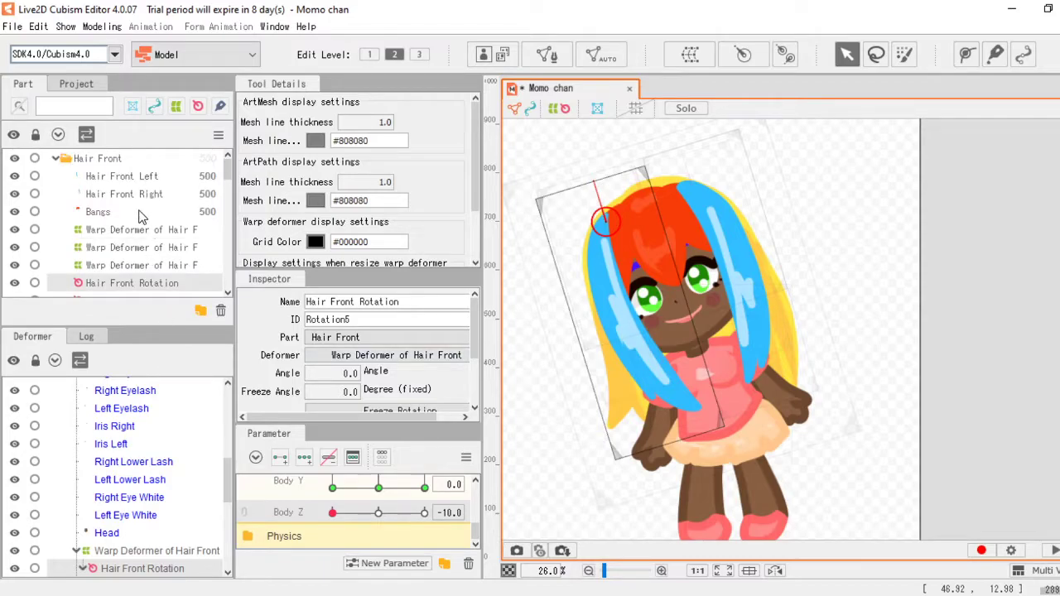
{"action": "left_click", "coordinate": [138, 178]}
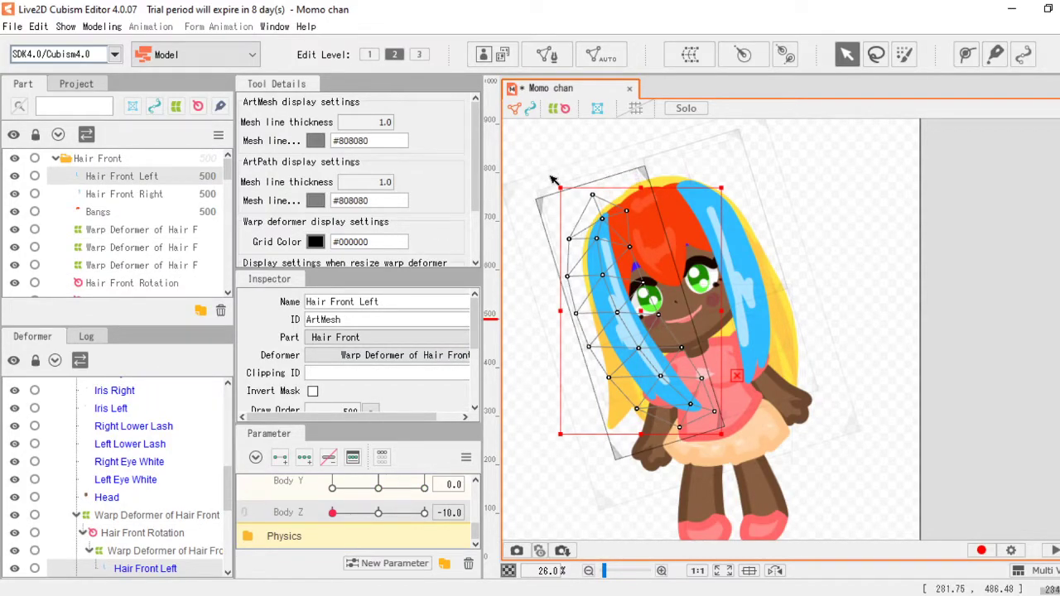
{"action": "left_click", "coordinate": [149, 194], "text": "ctrl"}
{"action": "left_click", "coordinate": [149, 212], "text": "ctrl"}
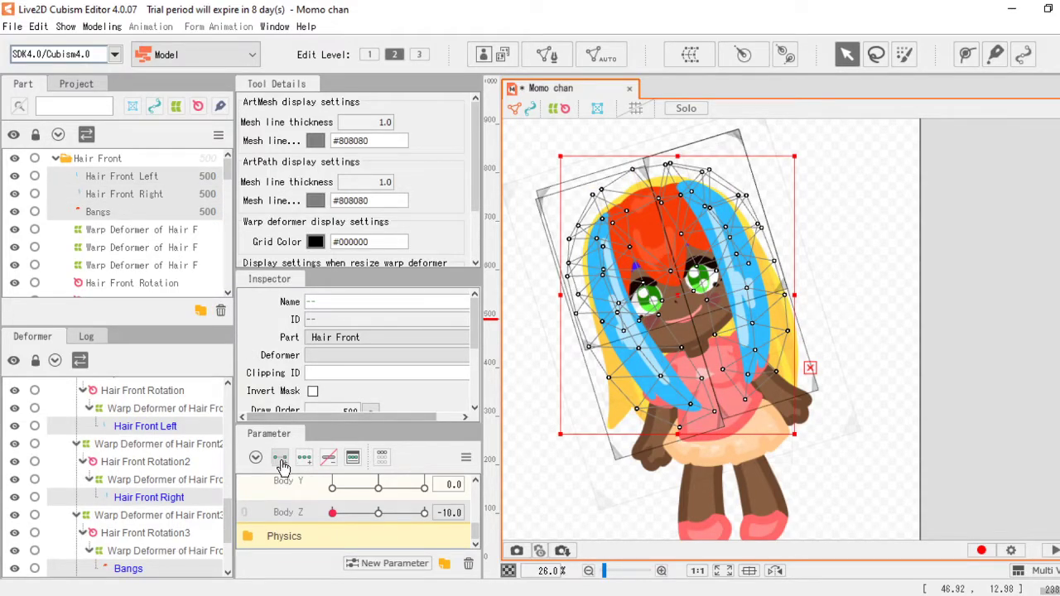
Step: At Body Z -10, rotate the Hair Front Left and Hair Front Right meshes clockwise to hang upright and shift both toward the character's leaning side
{"action": "left_click", "coordinate": [152, 175]}
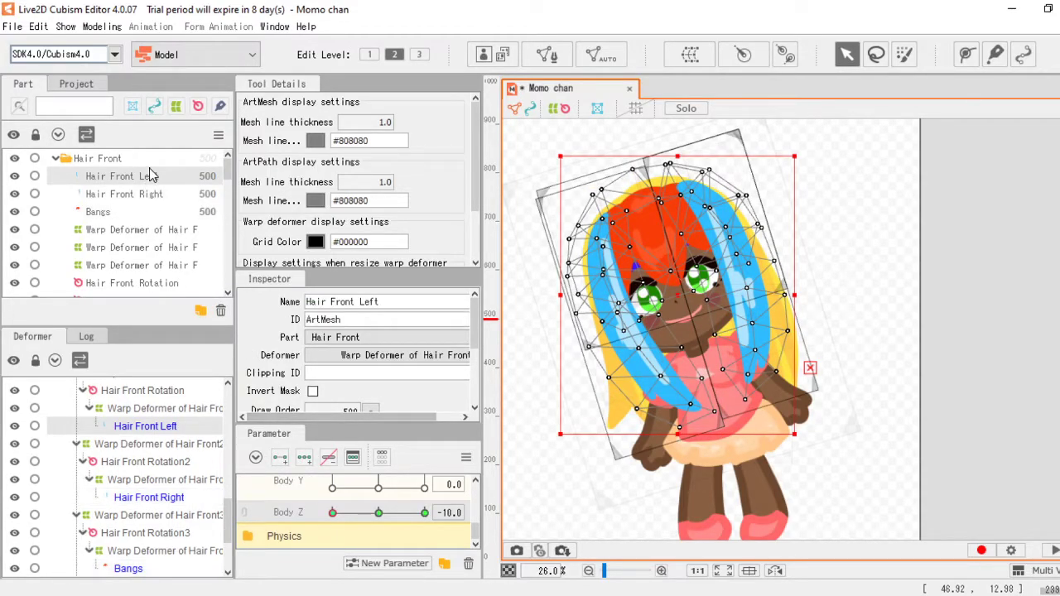
{"action": "left_click_drag", "start_coordinate": [554, 175], "coordinate": [621, 162]}
{"action": "left_click_drag", "start_coordinate": [635, 318], "coordinate": [614, 310]}
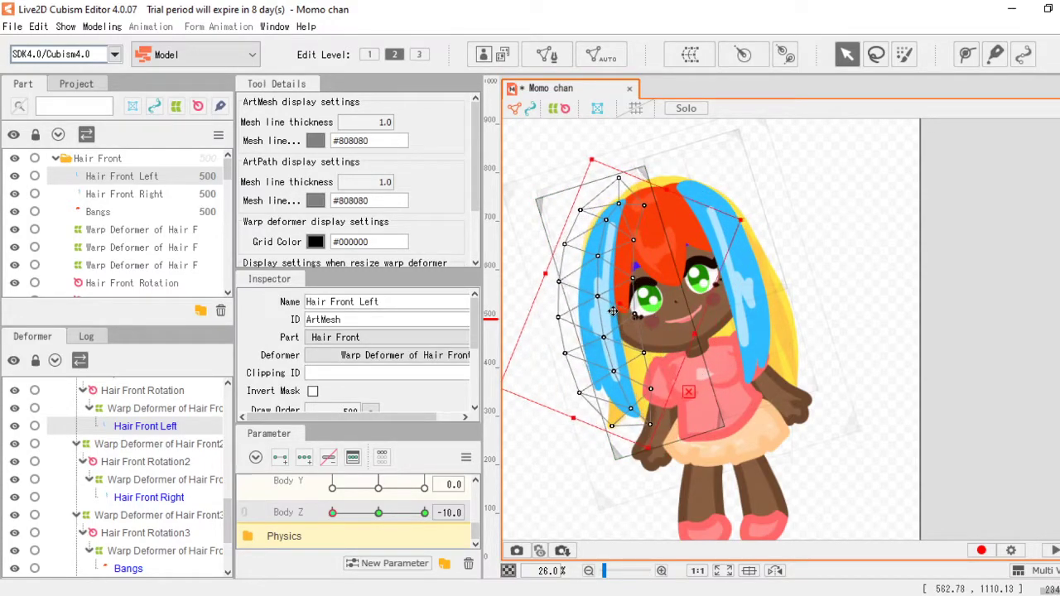
{"action": "left_click", "coordinate": [164, 202]}
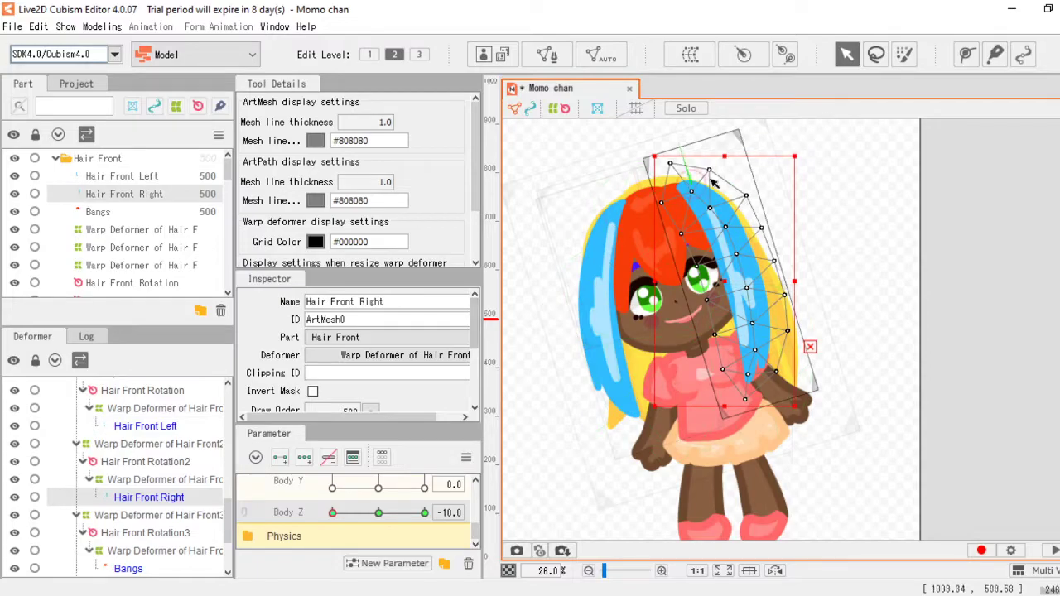
{"action": "left_click_drag", "start_coordinate": [641, 149], "coordinate": [718, 157]}
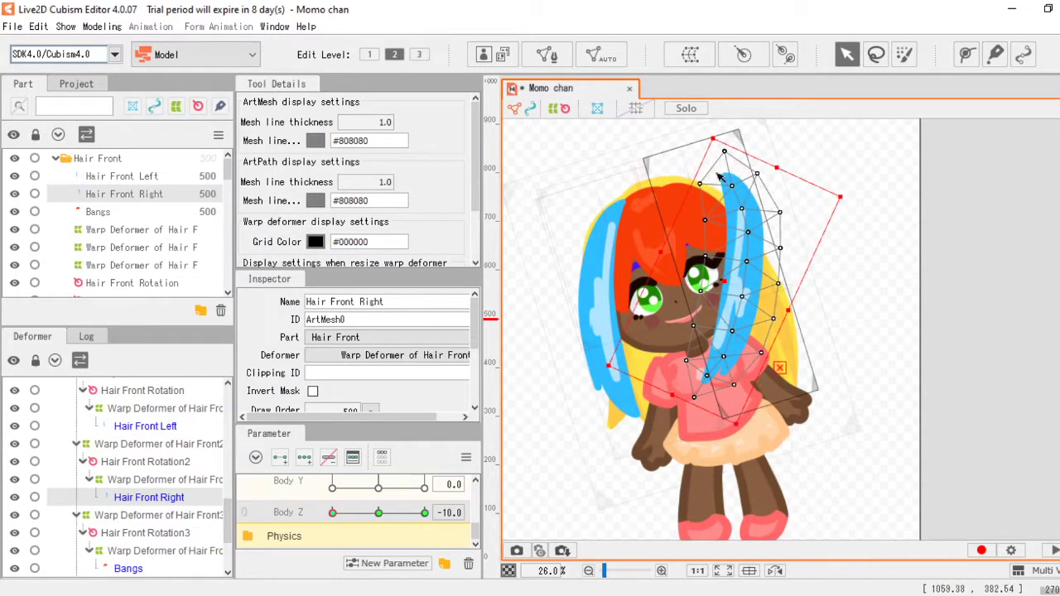
{"action": "left_click_drag", "start_coordinate": [740, 282], "coordinate": [713, 294]}
Step: Rotate the Bangs mesh clockwise over the forehead at Body Z -10
{"action": "left_click", "coordinate": [153, 212]}
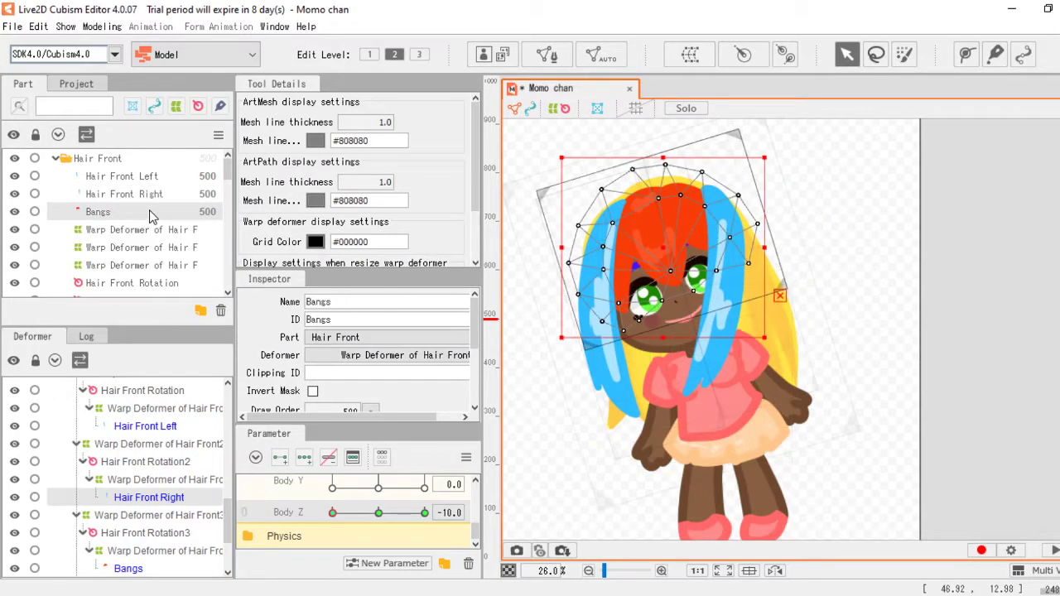
{"action": "left_click_drag", "start_coordinate": [657, 149], "coordinate": [683, 142]}
{"action": "key", "text": "ctrl+z"}
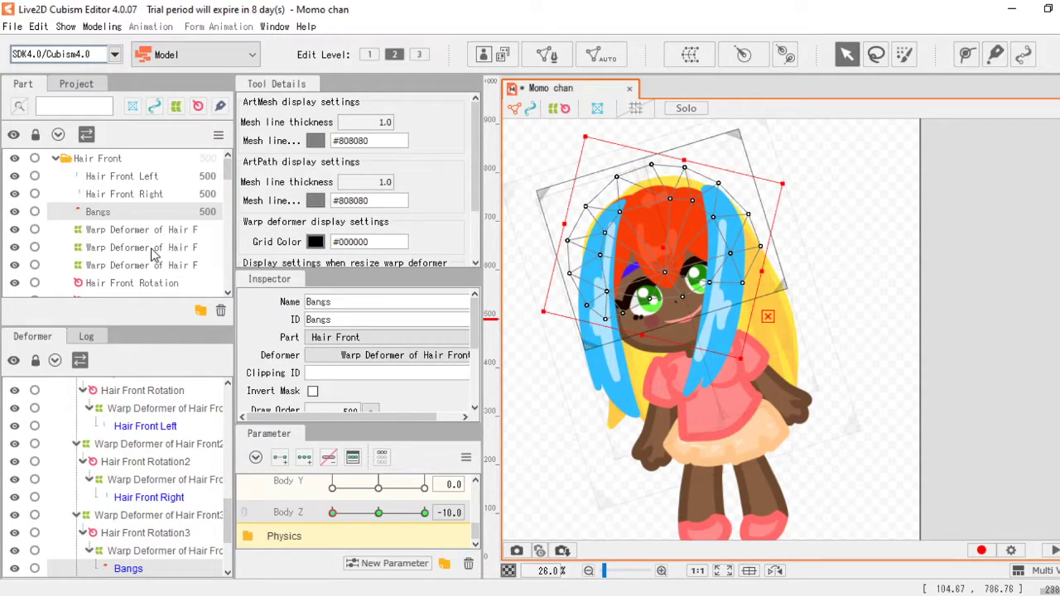
Step: Add three keys on Body Z to the Hair Back mesh, then rotate it clockwise and shift it behind the head at Body Z -10
{"action": "scroll", "coordinate": [153, 257], "scroll_direction": "down", "scroll_amount": 15}
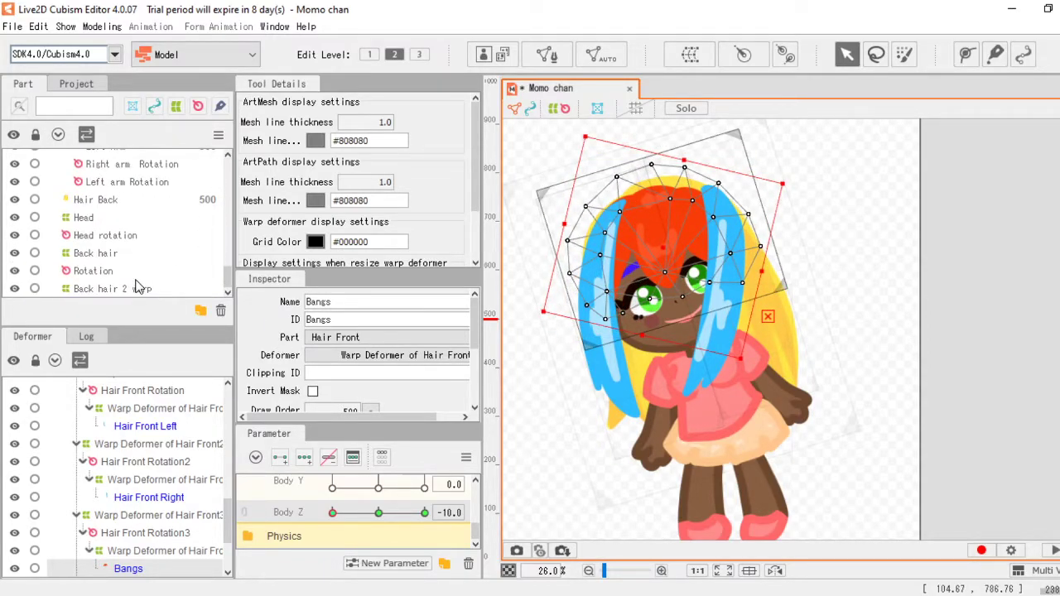
{"action": "scroll", "coordinate": [112, 244], "scroll_direction": "up", "scroll_amount": 2}
{"action": "left_click", "coordinate": [114, 265]}
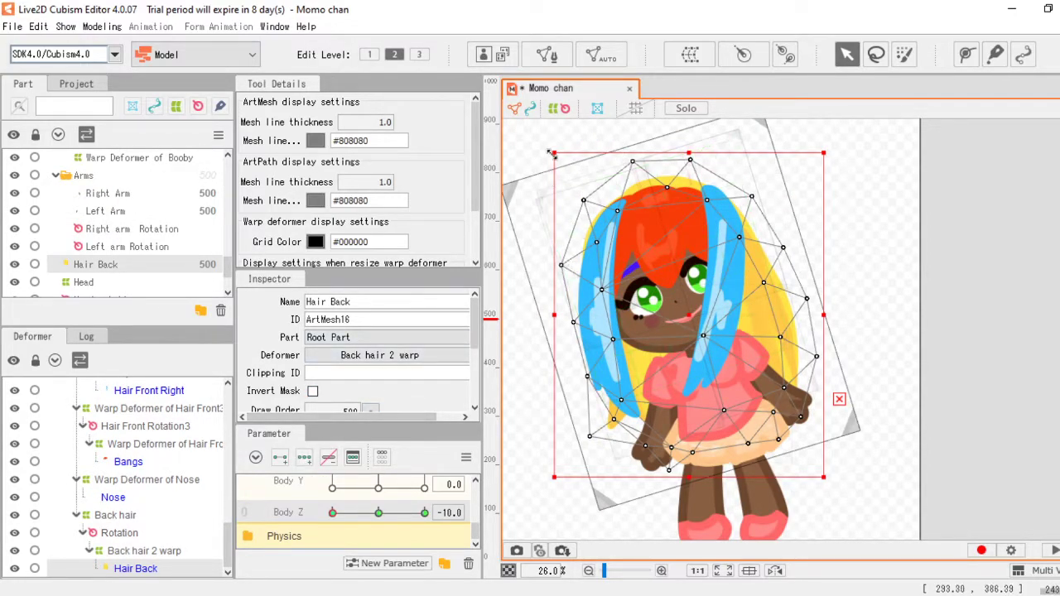
{"action": "left_click_drag", "start_coordinate": [550, 138], "coordinate": [613, 105]}
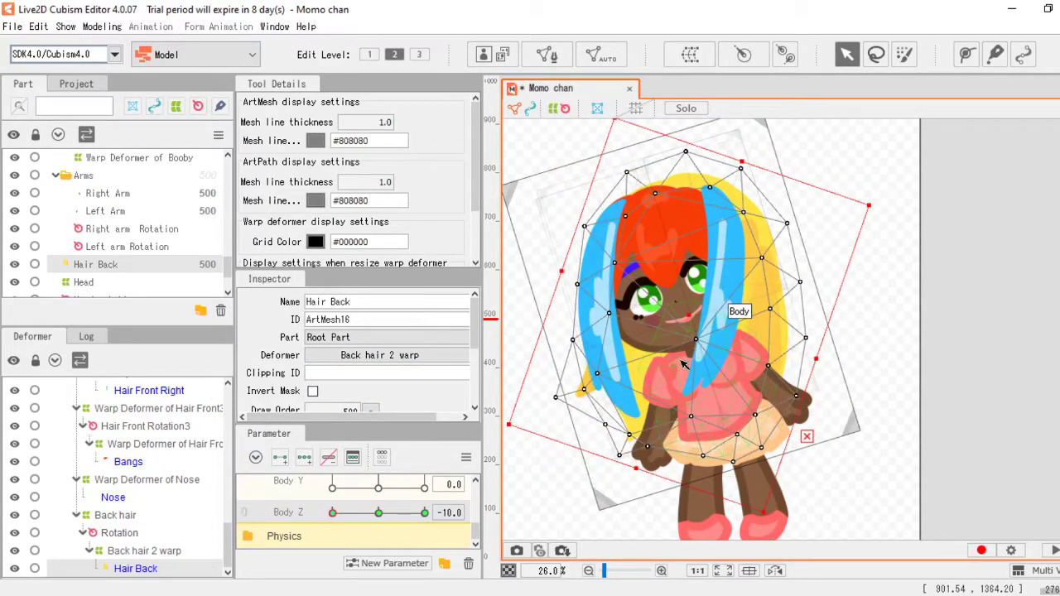
{"action": "left_click_drag", "start_coordinate": [687, 324], "coordinate": [668, 326]}
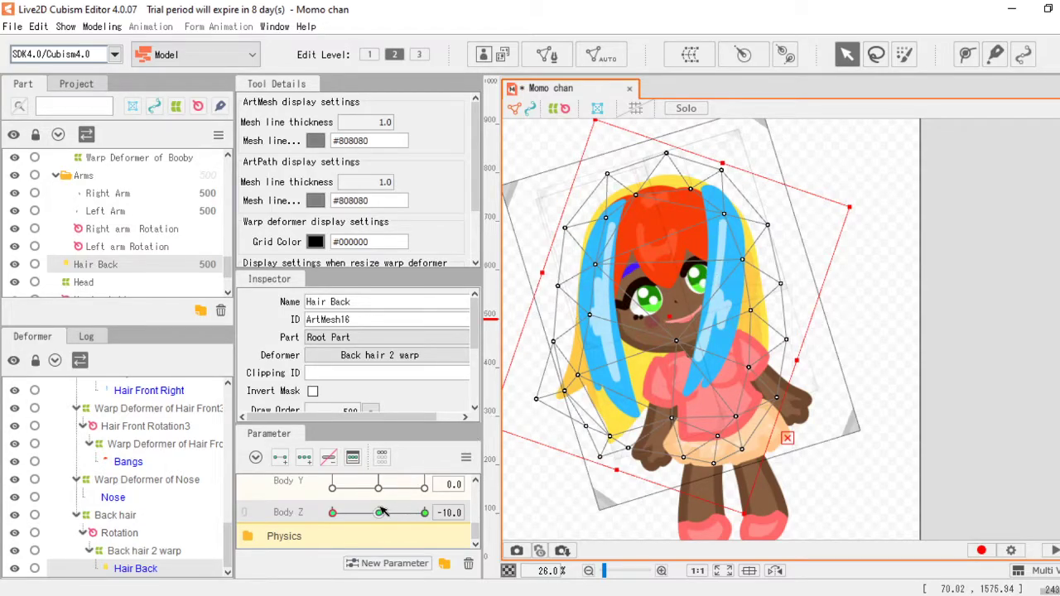
Step: Preview the Body Z tilt and readjust the rotation of the Bangs mesh at Body Z -10
{"action": "left_click_drag", "start_coordinate": [379, 523], "coordinate": [261, 525]}
{"action": "scroll", "coordinate": [163, 243], "scroll_direction": "up", "scroll_amount": 10}
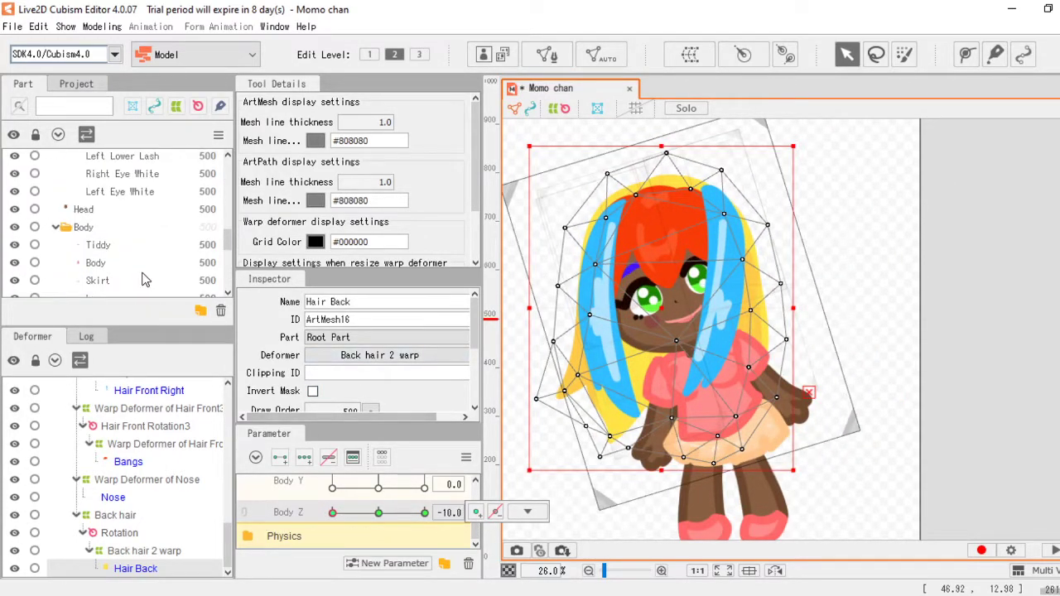
{"action": "scroll", "coordinate": [159, 241], "scroll_direction": "up", "scroll_amount": 3}
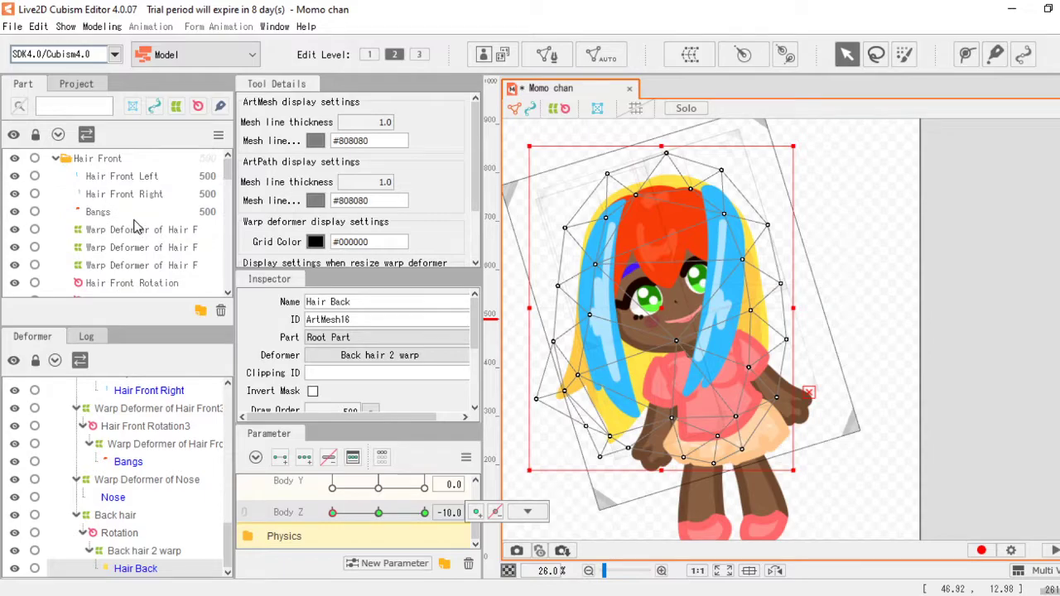
{"action": "left_click", "coordinate": [133, 213]}
{"action": "left_click_drag", "start_coordinate": [658, 135], "coordinate": [683, 162]}
Step: At Body Z 10, rotate Bangs, Hair Front Left and Hair Front Right counterclockwise and reposition the two side locks along the face
{"action": "left_click", "coordinate": [425, 514]}
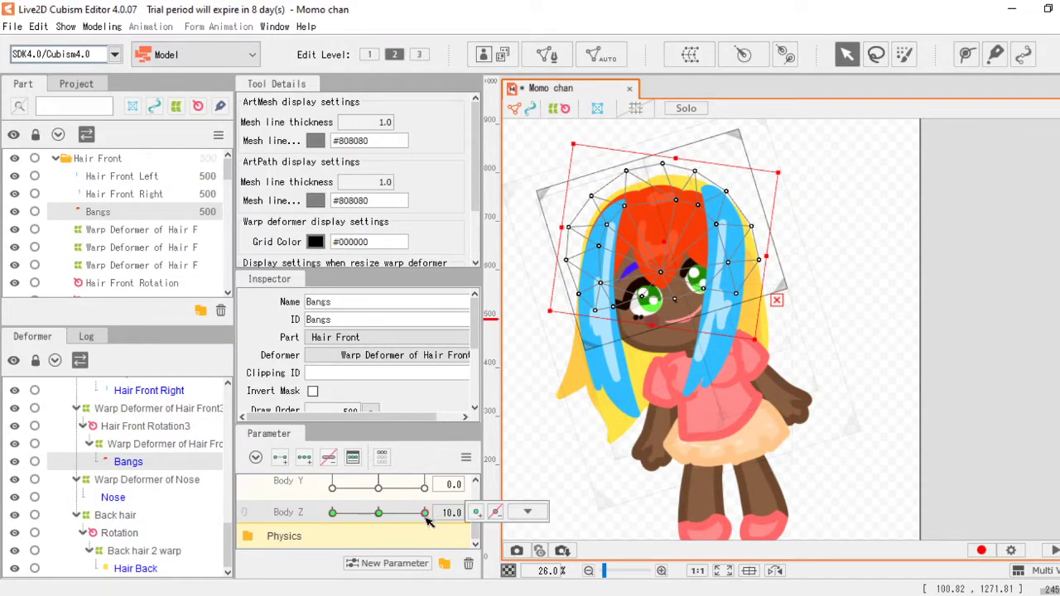
{"action": "left_click_drag", "start_coordinate": [772, 144], "coordinate": [753, 140]}
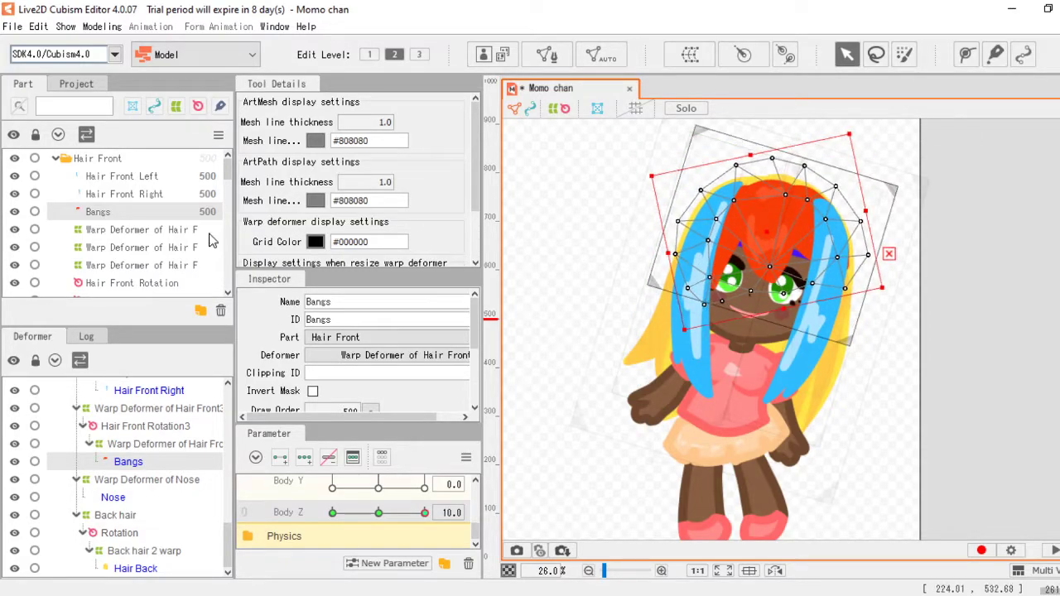
{"action": "left_click", "coordinate": [122, 177]}
{"action": "left_click_drag", "start_coordinate": [704, 141], "coordinate": [694, 171]}
{"action": "left_click_drag", "start_coordinate": [708, 280], "coordinate": [717, 288]}
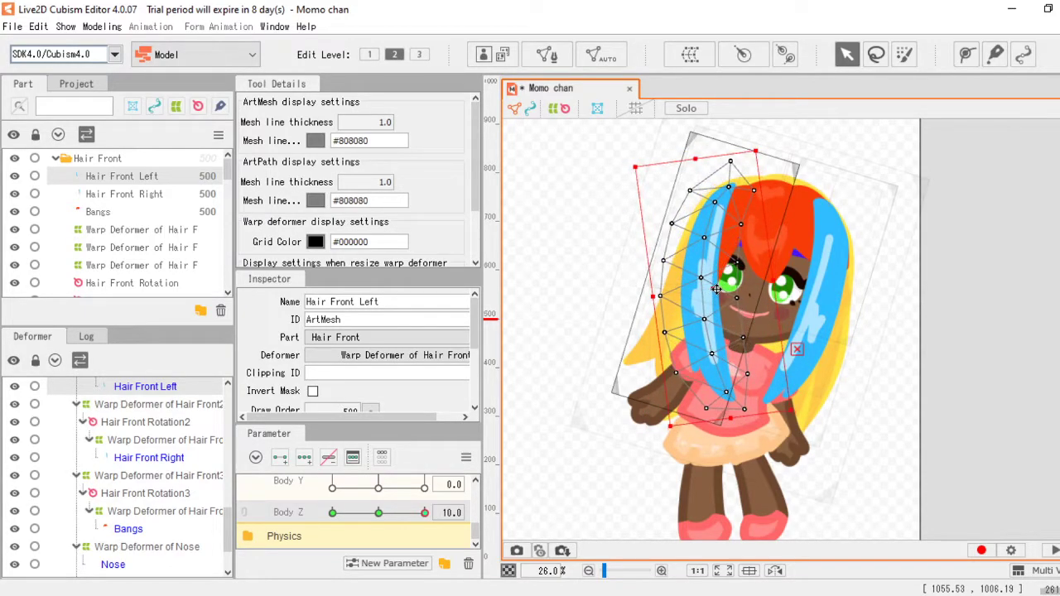
{"action": "left_click", "coordinate": [165, 197]}
{"action": "left_click_drag", "start_coordinate": [811, 158], "coordinate": [774, 153]}
{"action": "left_click_drag", "start_coordinate": [812, 299], "coordinate": [822, 289]}
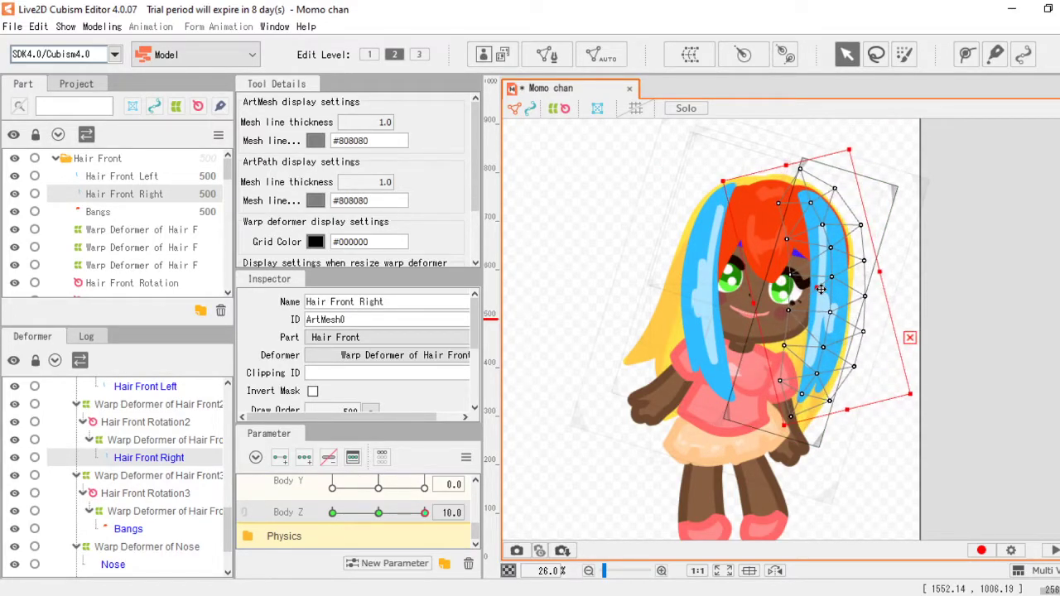
Step: Rotate the Hair Back mesh counterclockwise at Body Z 10 and shift it to sit behind the head
{"action": "left_click", "coordinate": [120, 213]}
{"action": "scroll", "coordinate": [141, 239], "scroll_direction": "down", "scroll_amount": 5}
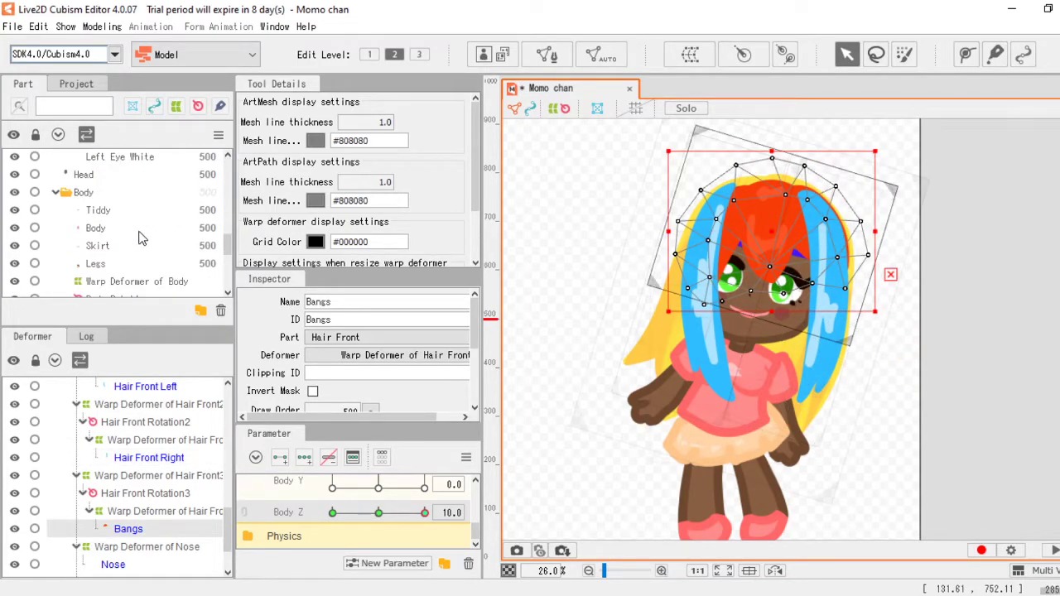
{"action": "scroll", "coordinate": [139, 244], "scroll_direction": "down", "scroll_amount": 3}
{"action": "left_click", "coordinate": [85, 217]}
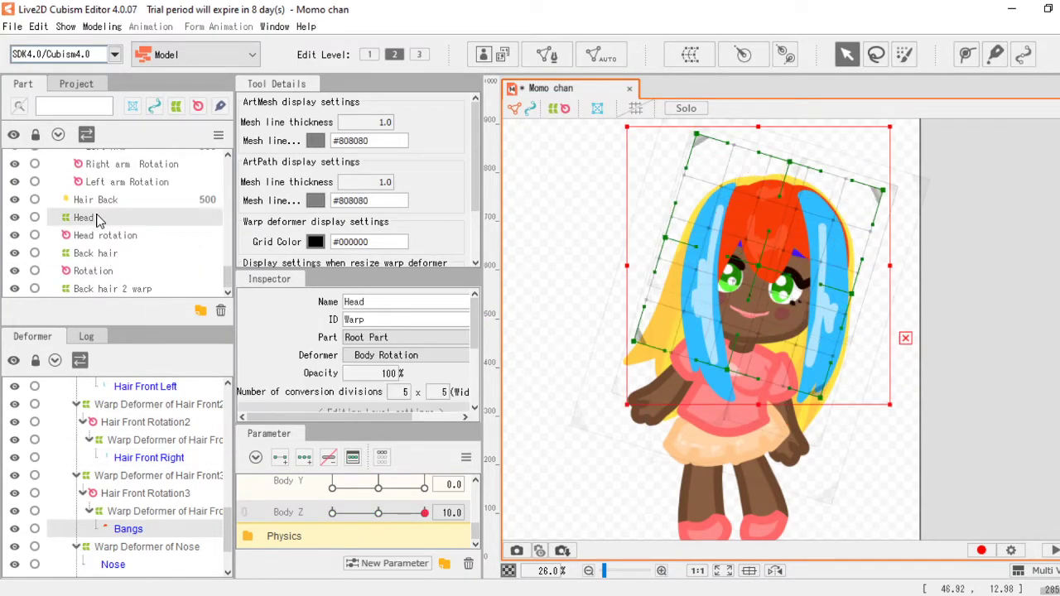
{"action": "left_click", "coordinate": [83, 201]}
{"action": "left_click_drag", "start_coordinate": [742, 133], "coordinate": [694, 140]}
{"action": "left_click_drag", "start_coordinate": [745, 321], "coordinate": [757, 323]}
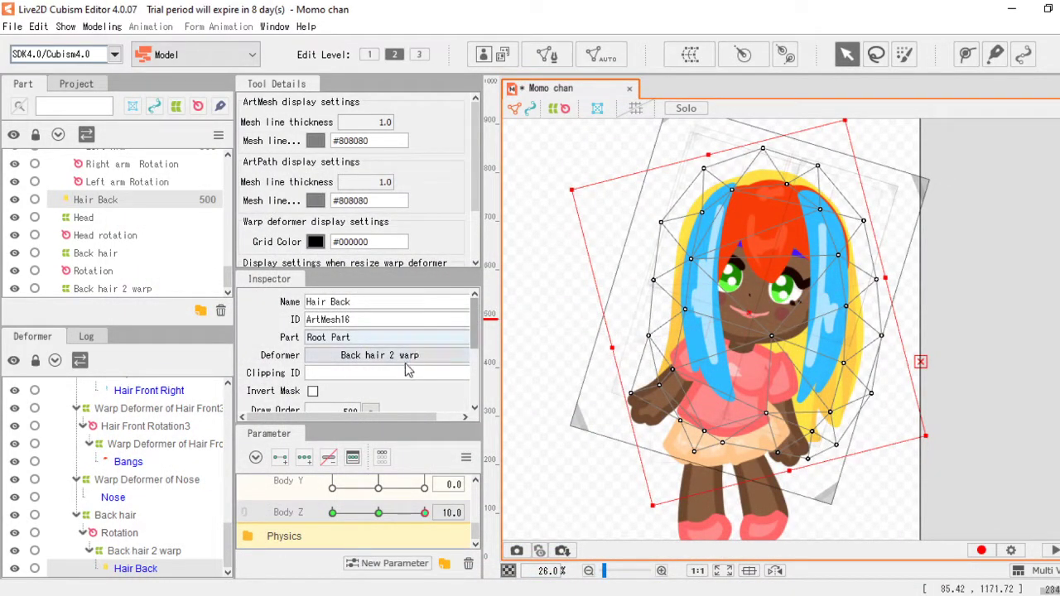
Step: Return Body Z to 0 and collapse the parameter groups except Physics to reach the Breathing parameter
{"action": "left_click", "coordinate": [379, 513]}
{"action": "scroll", "coordinate": [340, 513], "scroll_direction": "up", "scroll_amount": 2}
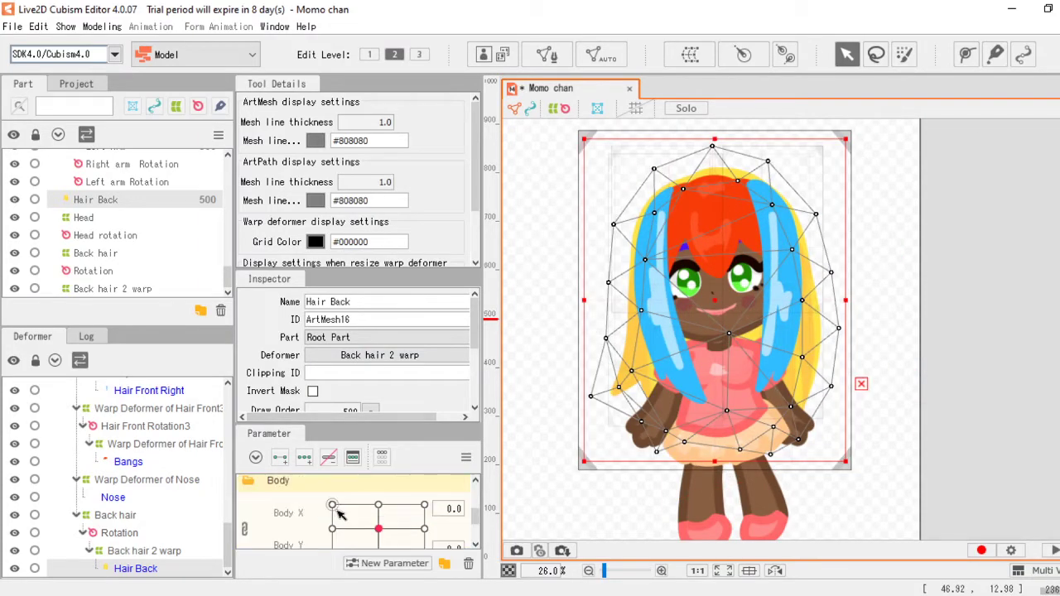
{"action": "left_click", "coordinate": [253, 487]}
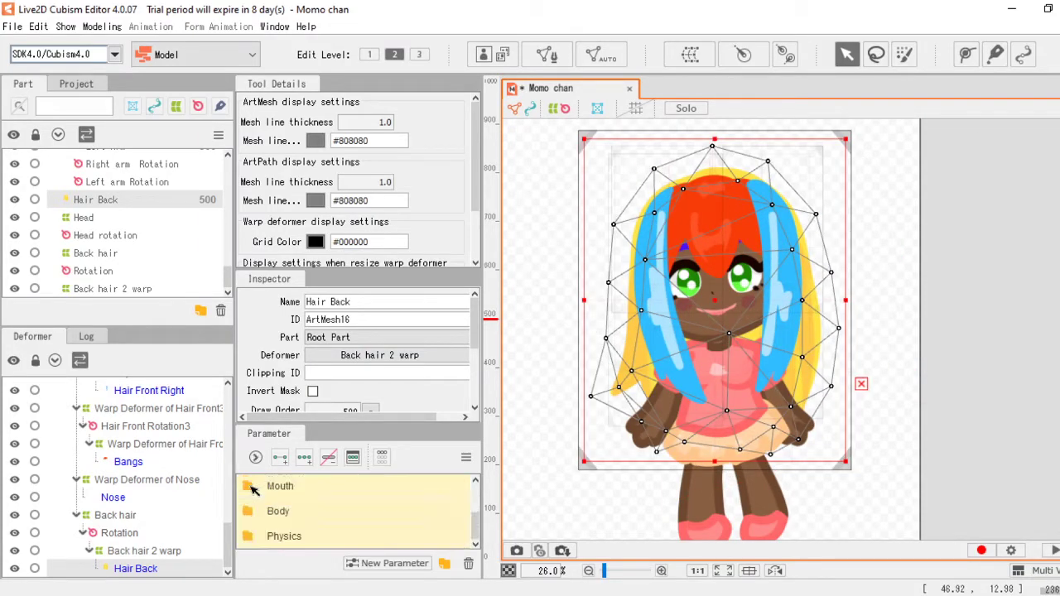
{"action": "left_click", "coordinate": [282, 536]}
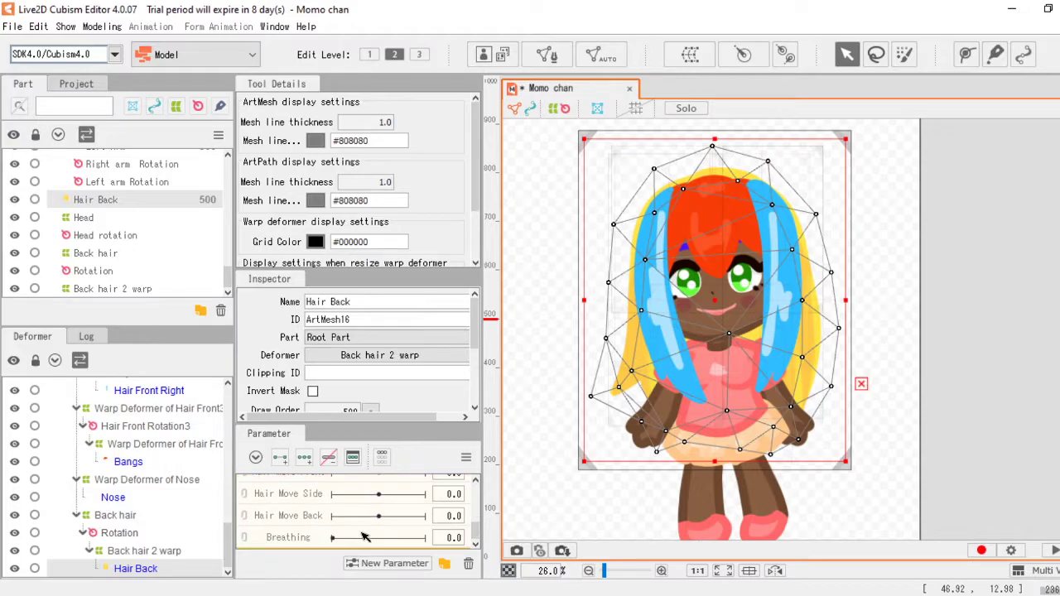
{"action": "scroll", "coordinate": [365, 533], "scroll_direction": "up", "scroll_amount": 2}
{"action": "scroll", "coordinate": [364, 532], "scroll_direction": "down", "scroll_amount": 2}
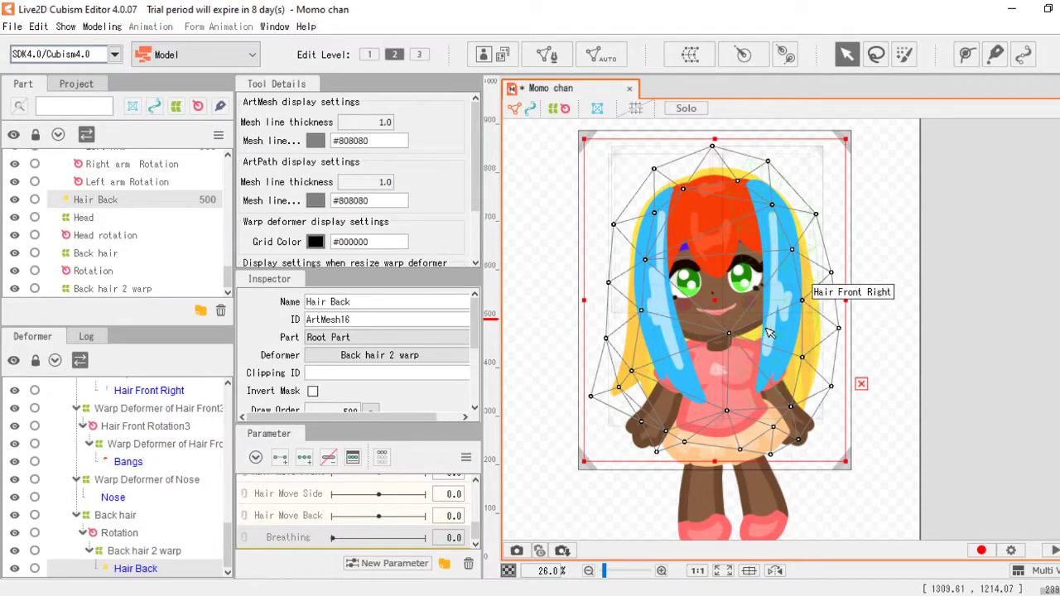
Step: Add two keys on Breathing to the Body mesh and stretch it slightly upward at Breathing 1.0
{"action": "scroll", "coordinate": [807, 348], "scroll_direction": "up", "scroll_amount": 2}
{"action": "scroll", "coordinate": [146, 248], "scroll_direction": "up", "scroll_amount": 8}
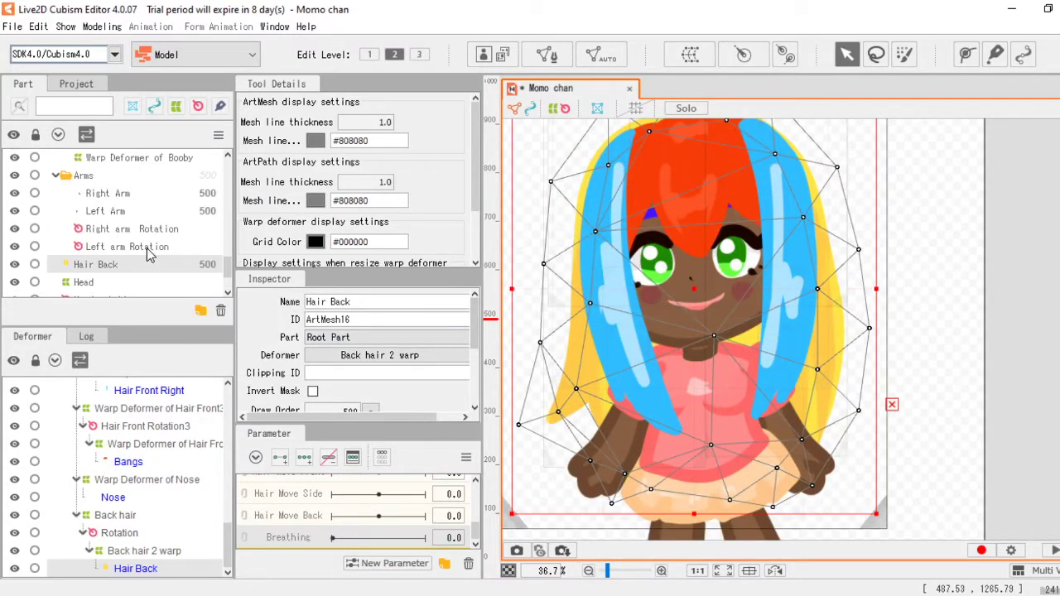
{"action": "scroll", "coordinate": [142, 242], "scroll_direction": "down", "scroll_amount": 2}
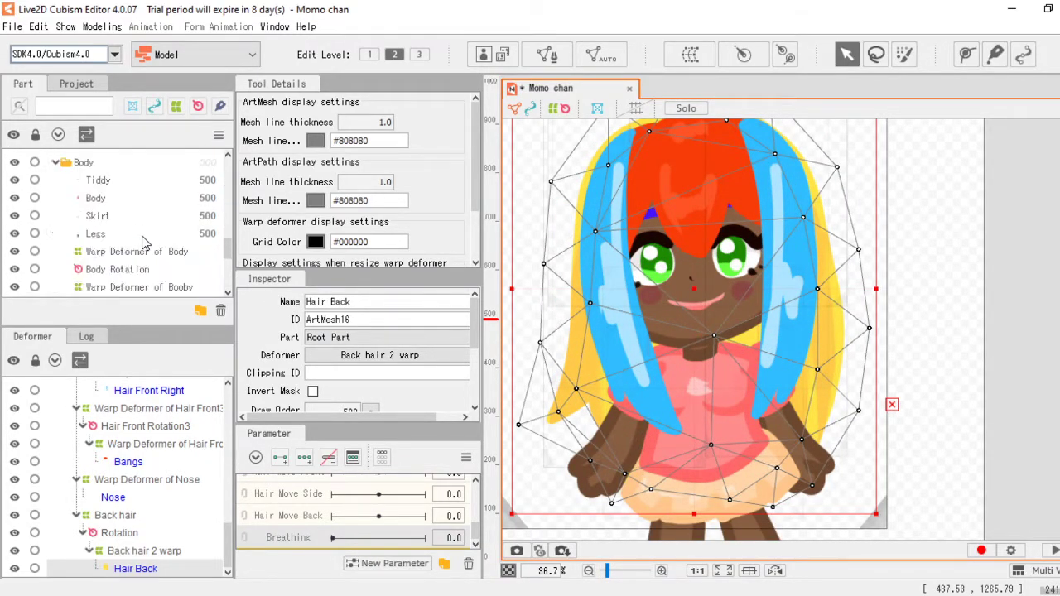
{"action": "left_click", "coordinate": [105, 198]}
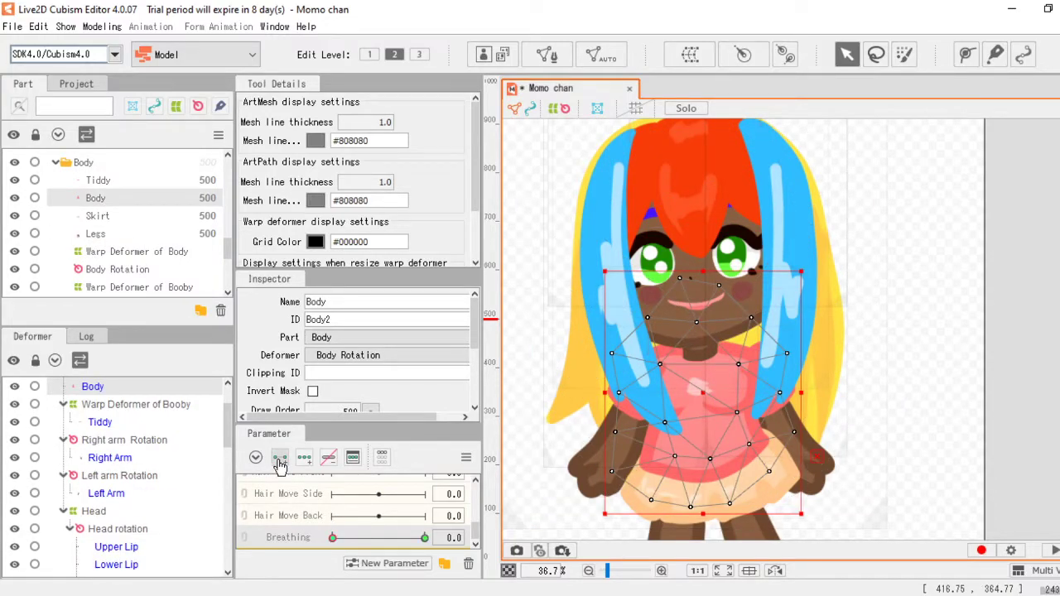
{"action": "left_click_drag", "start_coordinate": [333, 540], "coordinate": [428, 534]}
{"action": "mouse_move", "coordinate": [704, 272]}
{"action": "left_mouse_down"}
{"action": "mouse_move", "coordinate": [704, 256]}
{"action": "mouse_move", "coordinate": [701, 271]}
{"action": "left_mouse_up"}
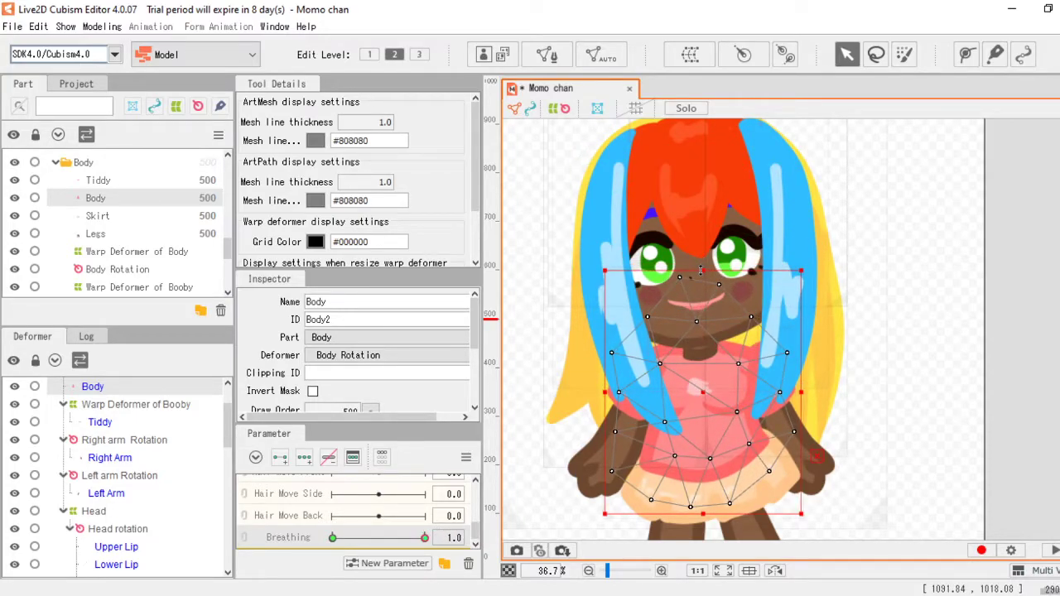
Step: Add two keys on Breathing to the rotation deformers of the right and left arms
{"action": "scroll", "coordinate": [152, 245], "scroll_direction": "down", "scroll_amount": 2}
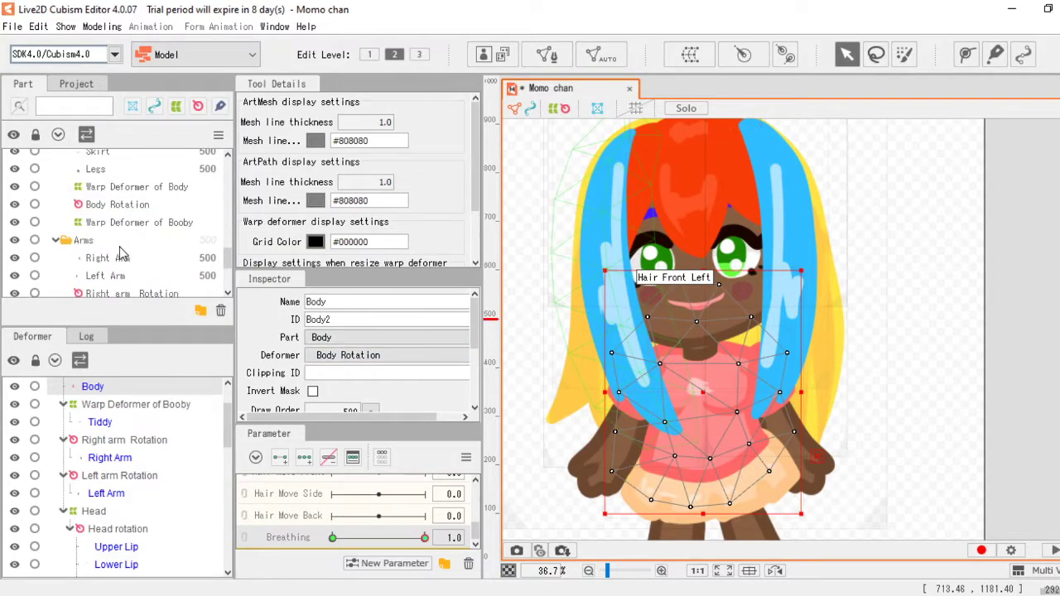
{"action": "left_click", "coordinate": [116, 258]}
{"action": "left_click", "coordinate": [108, 276], "text": "ctrl"}
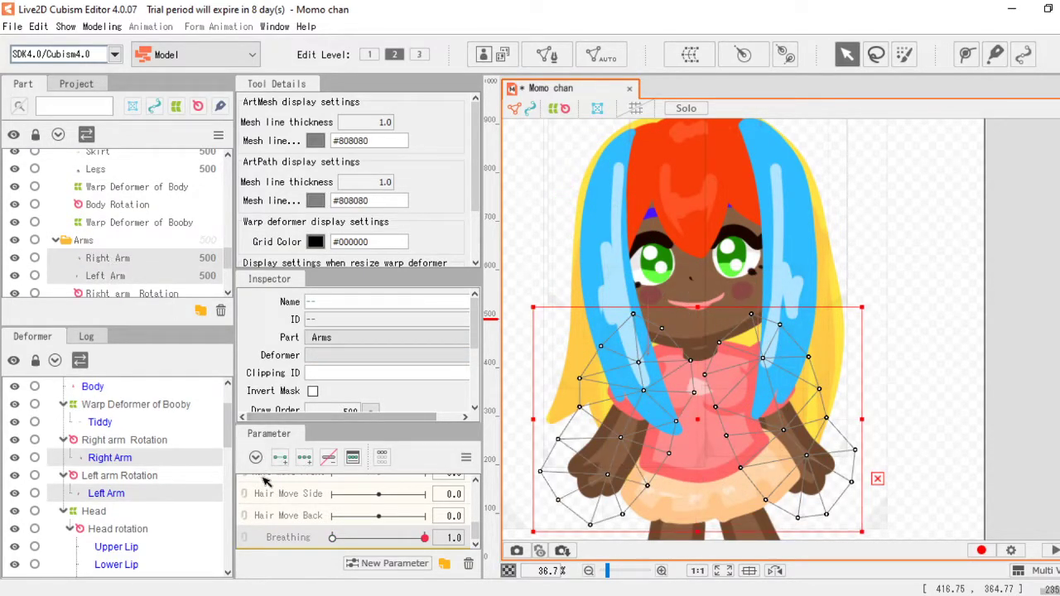
{"action": "scroll", "coordinate": [110, 278], "scroll_direction": "down", "scroll_amount": 2}
{"action": "left_click", "coordinate": [128, 232]}
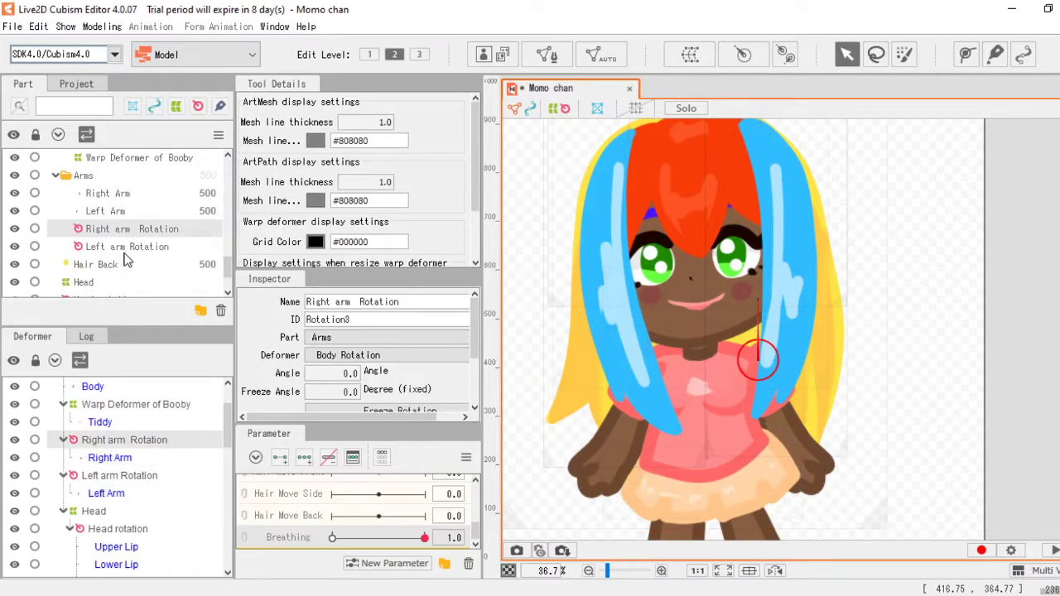
{"action": "left_click", "coordinate": [125, 247], "text": "ctrl"}
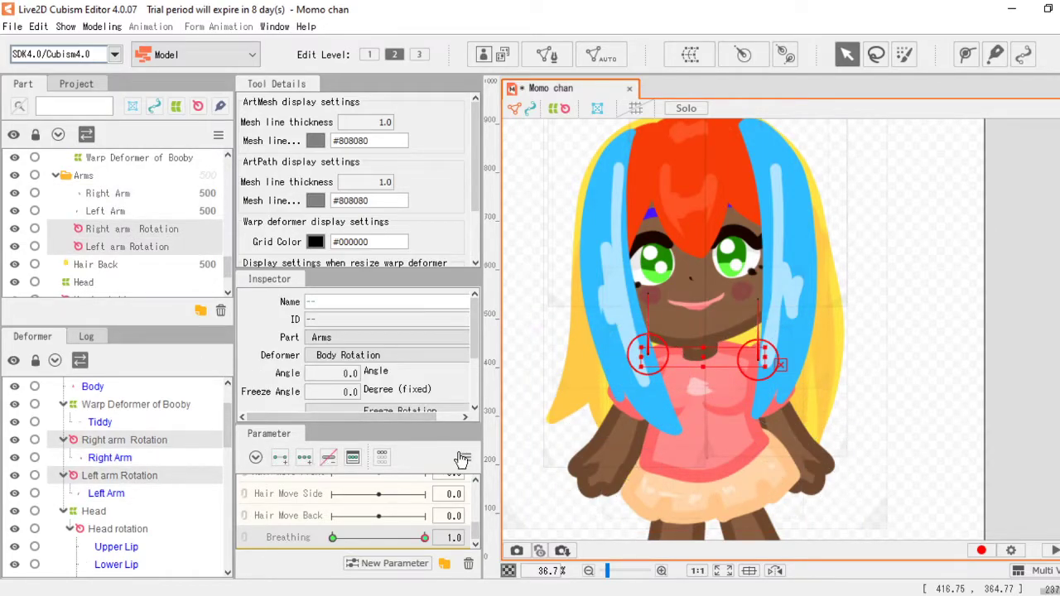
Step: Rotate both arm deformers so the arms swing slightly outward at Breathing 1.0, and preview the Breathing motion
{"action": "left_click_drag", "start_coordinate": [757, 303], "coordinate": [749, 300]}
{"action": "left_click_drag", "start_coordinate": [648, 295], "coordinate": [647, 295]}
{"action": "left_click_drag", "start_coordinate": [424, 537], "coordinate": [327, 550]}
{"action": "left_click", "coordinate": [425, 538]}
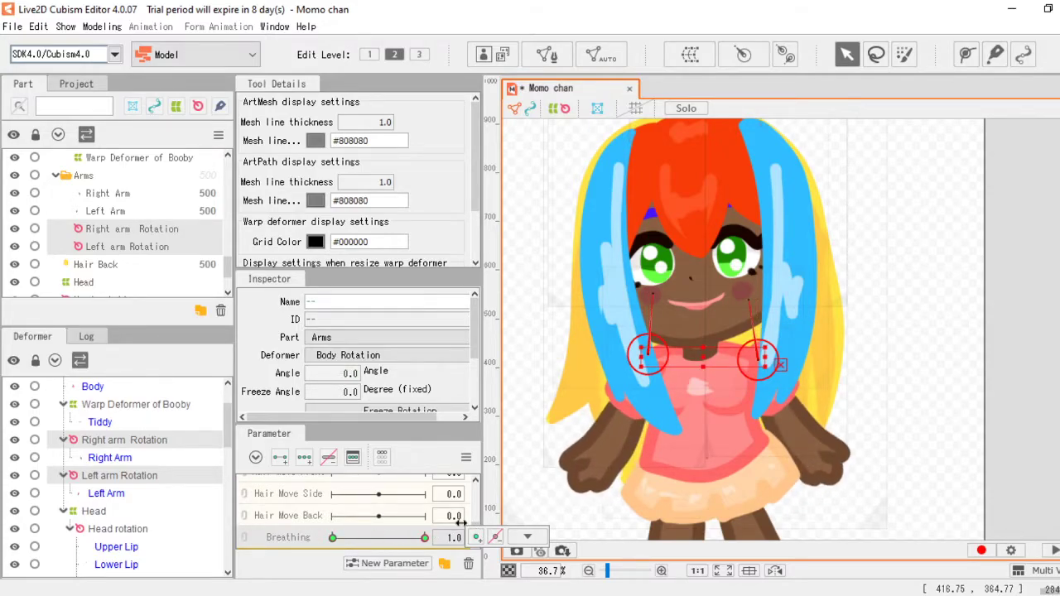
Step: Deselect the arm deformers and examine the character's hair and the hair movement parameters in the Physics group
{"action": "scroll", "coordinate": [304, 524], "scroll_direction": "up", "scroll_amount": 3}
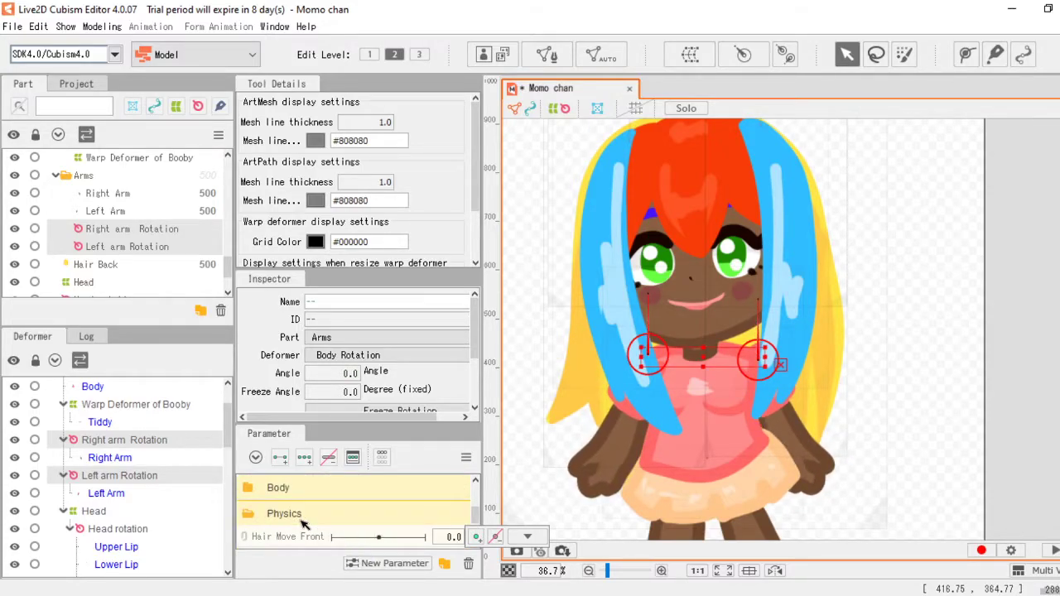
{"action": "scroll", "coordinate": [331, 532], "scroll_direction": "down", "scroll_amount": 3}
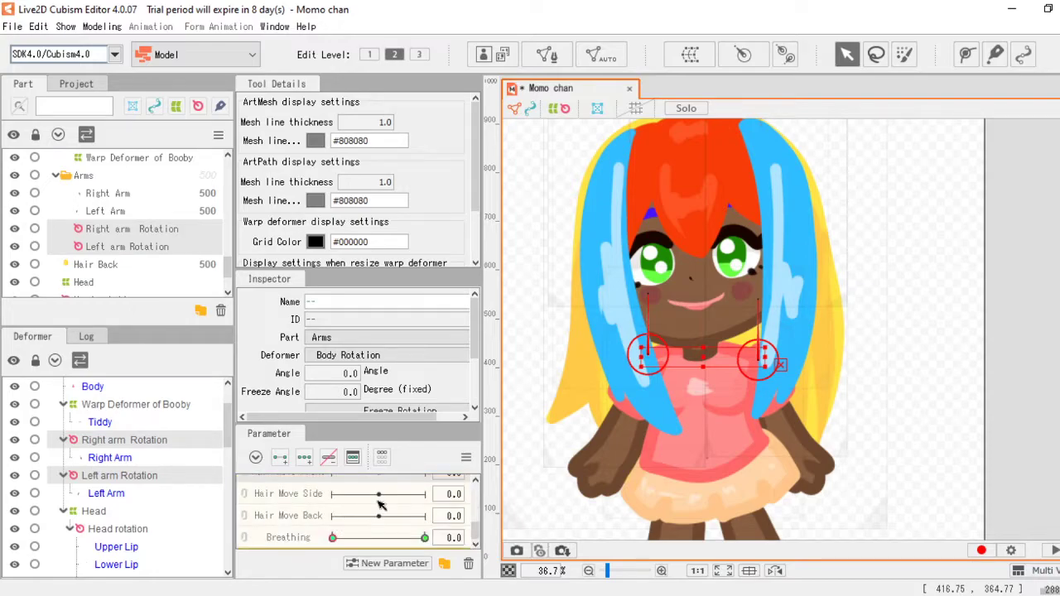
{"action": "scroll", "coordinate": [475, 493], "scroll_direction": "up", "scroll_amount": 1}
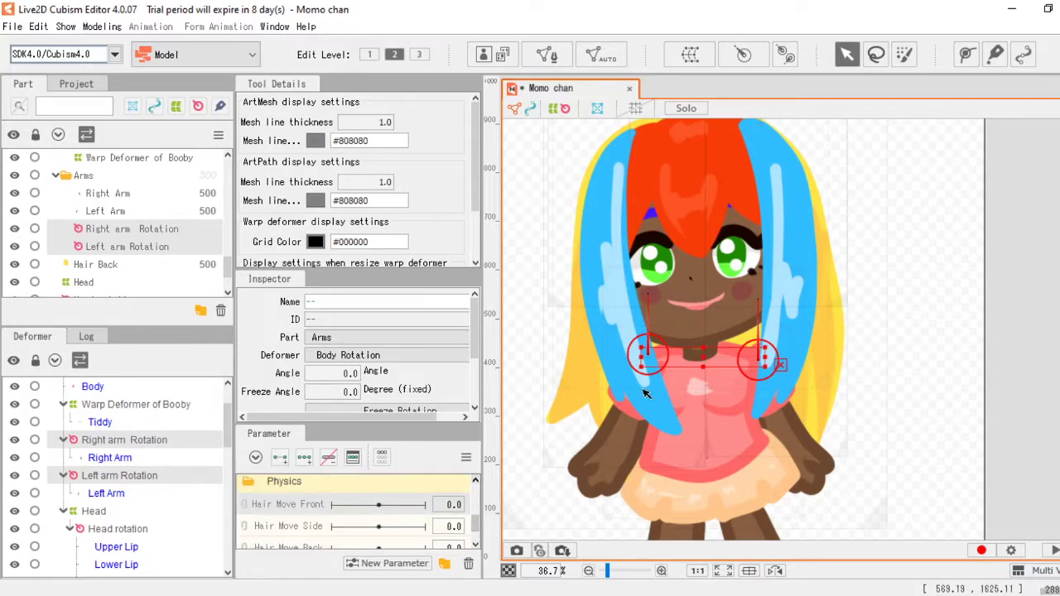
{"action": "left_click", "coordinate": [523, 215]}
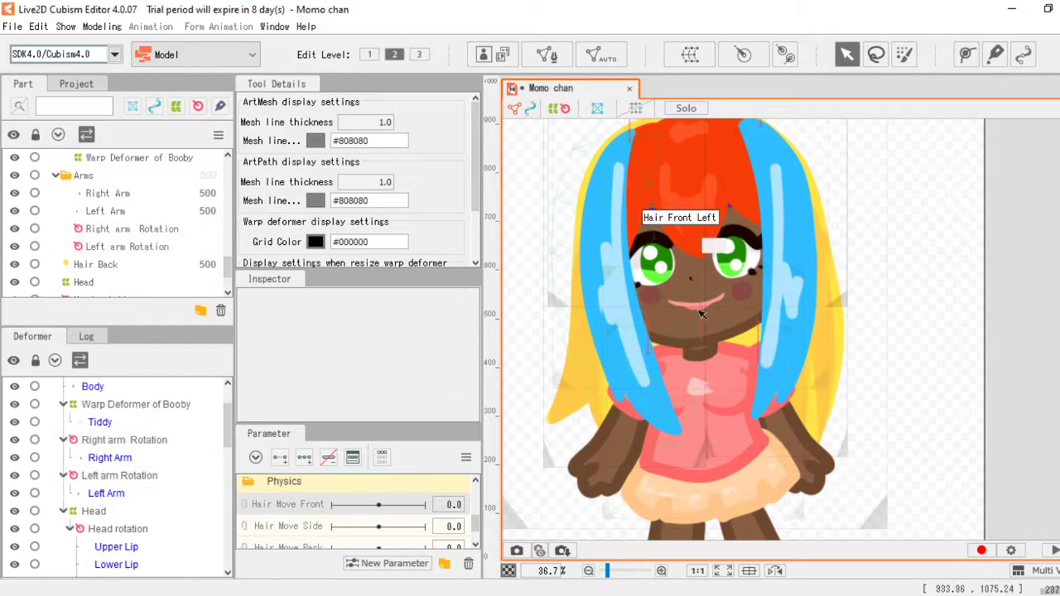
{"action": "scroll", "coordinate": [760, 356], "scroll_direction": "down", "scroll_amount": 2}
{"action": "scroll", "coordinate": [760, 356], "scroll_direction": "down", "scroll_amount": 1}
{"action": "scroll", "coordinate": [760, 356], "scroll_direction": "up", "scroll_amount": 1}
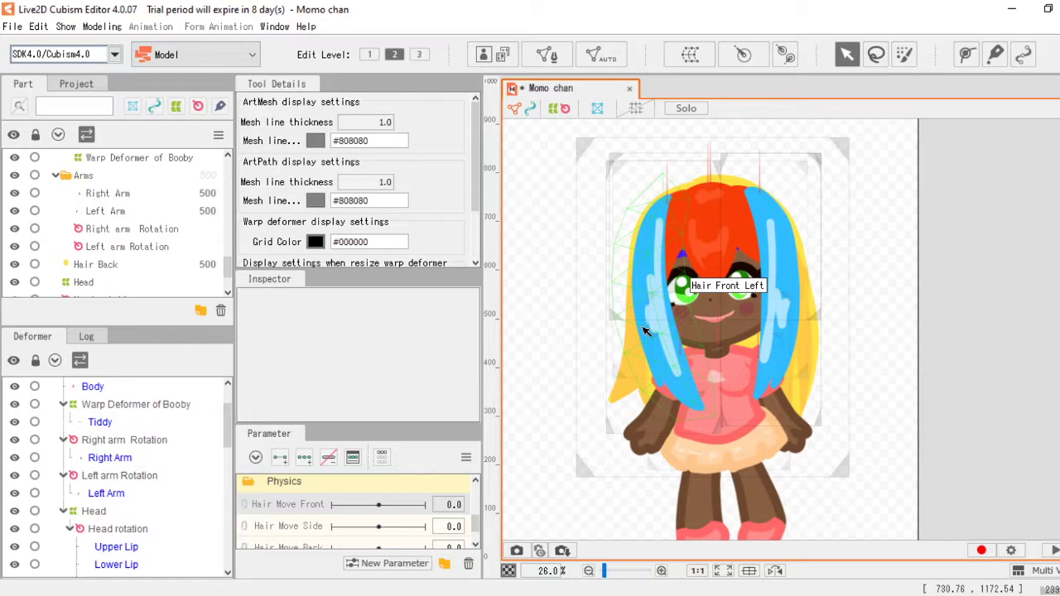
{"action": "scroll", "coordinate": [749, 274], "scroll_direction": "up", "scroll_amount": 2}
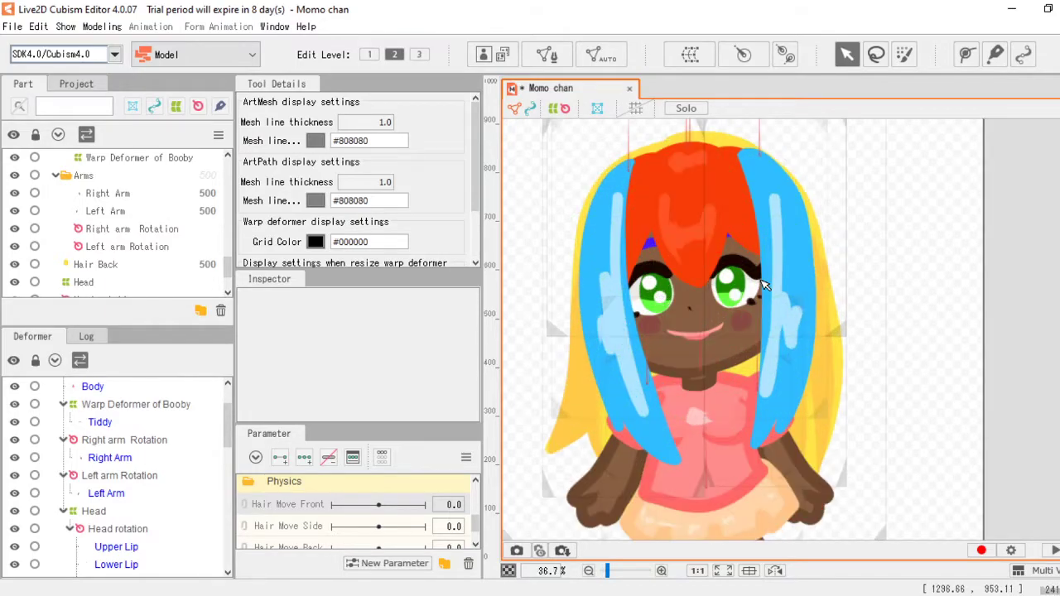
{"action": "scroll", "coordinate": [702, 284], "scroll_direction": "down", "scroll_amount": 2}
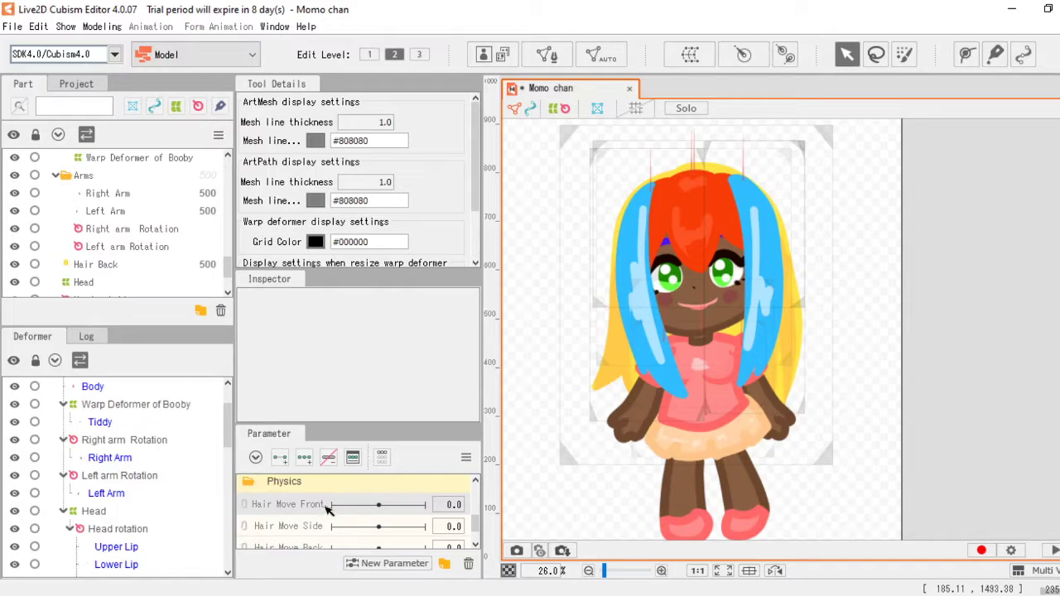
{"action": "scroll", "coordinate": [322, 531], "scroll_direction": "down", "scroll_amount": 2}
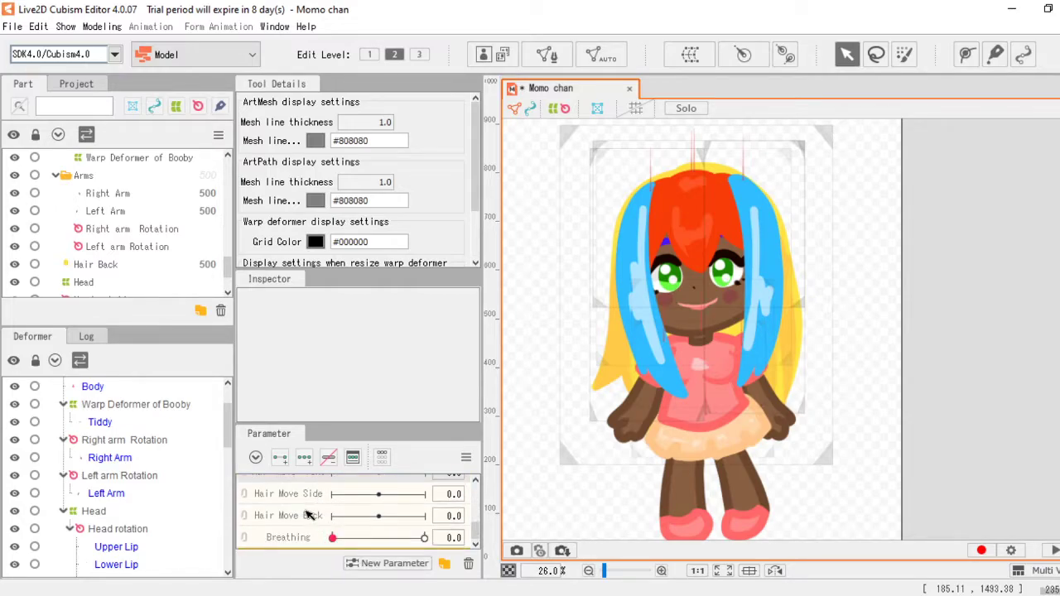
{"action": "scroll", "coordinate": [320, 524], "scroll_direction": "up", "scroll_amount": 2}
{"action": "scroll", "coordinate": [323, 530], "scroll_direction": "down", "scroll_amount": 2}
{"action": "scroll", "coordinate": [318, 515], "scroll_direction": "up", "scroll_amount": 2}
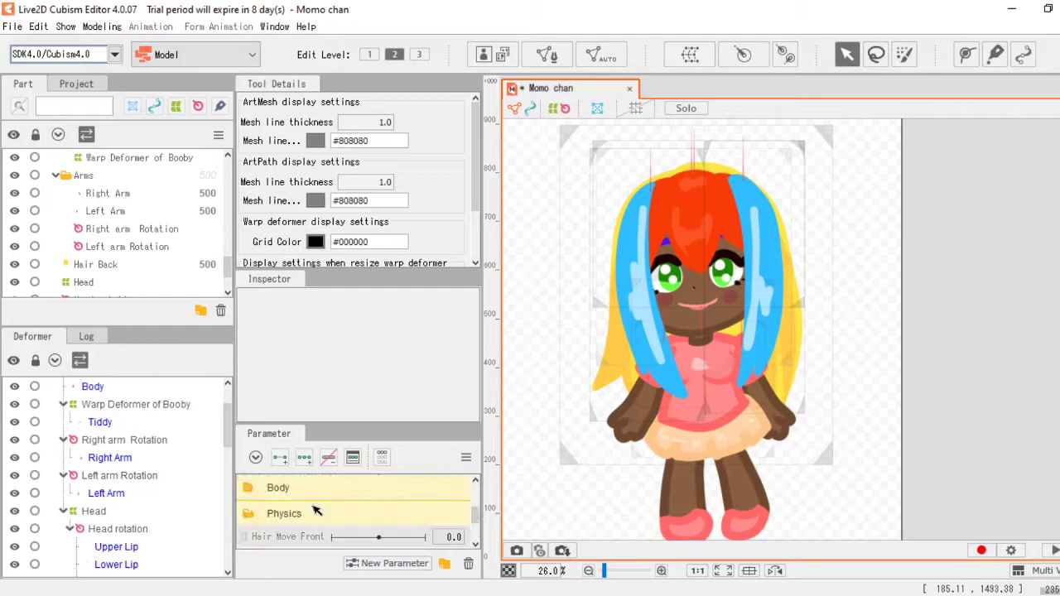
{"action": "left_click", "coordinate": [475, 544]}
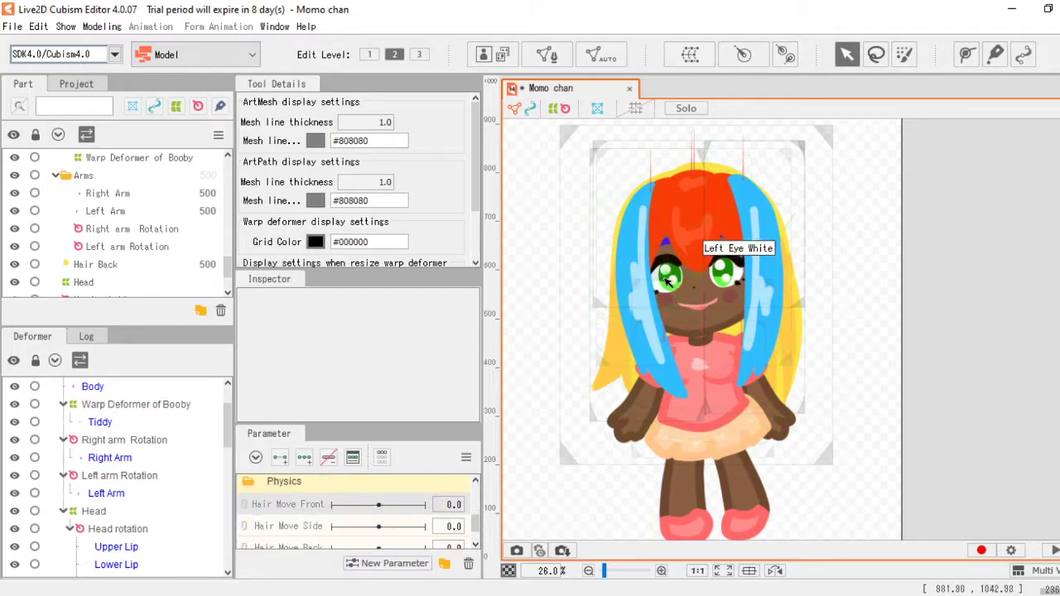
Step: Create a parameter named "Hair move frony y" ranging from -1 to 1 below Hair Move Front, and try its slider
{"action": "left_click", "coordinate": [395, 563]}
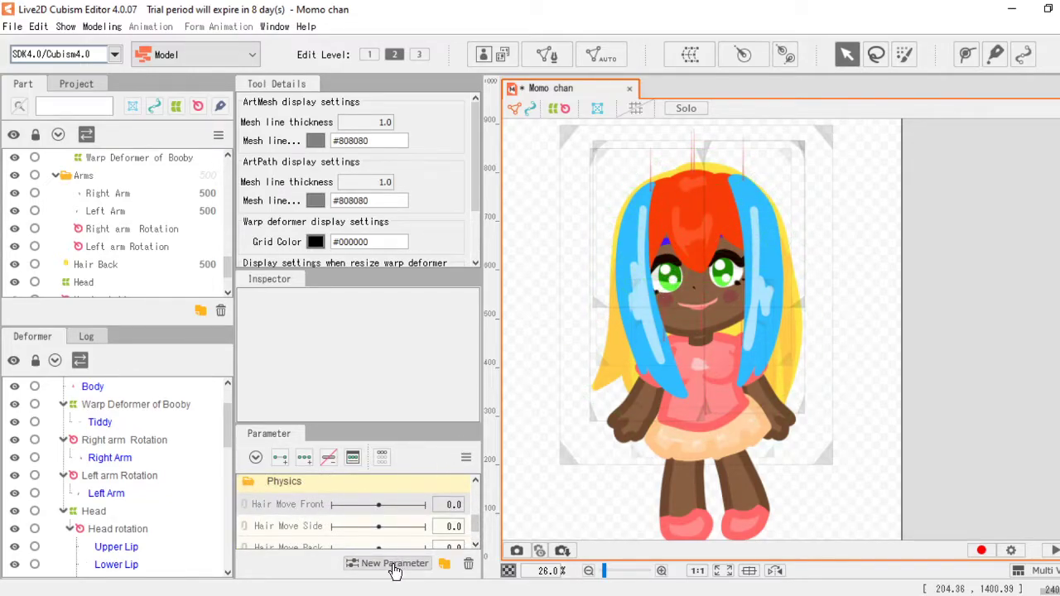
{"action": "type", "text": "Hair move y"}
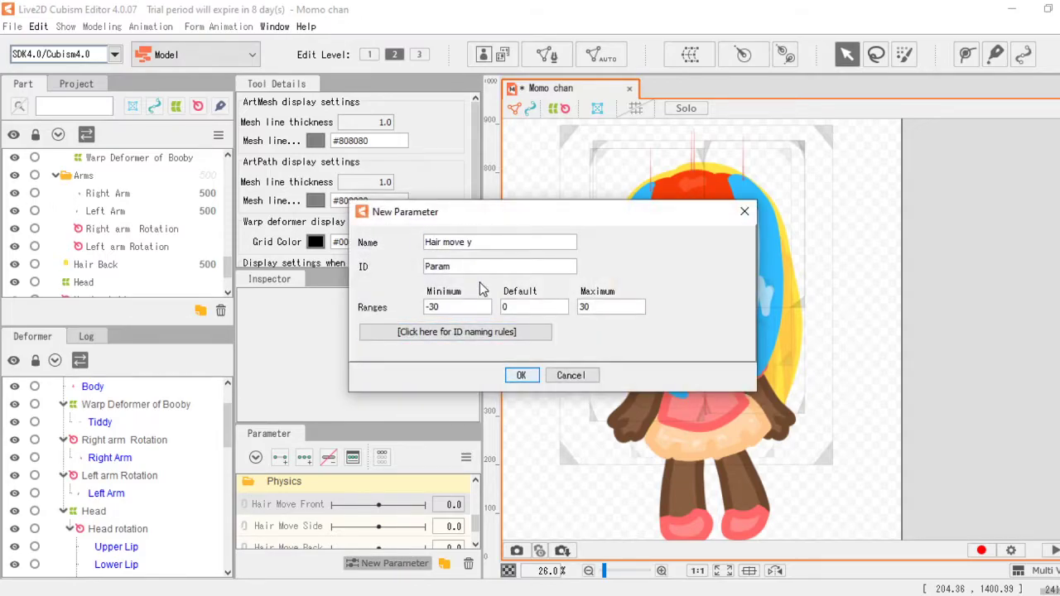
{"action": "key", "text": "BackSpace"}
{"action": "type", "text": "frony"}
{"action": "key", "text": "BackSpace"}
{"action": "type", "text": "1"}
{"action": "left_click", "coordinate": [607, 309]}
{"action": "key", "text": "BackSpace"}
{"action": "key", "text": "BackSpace"}
{"action": "type", "text": "1"}
{"action": "left_click", "coordinate": [521, 375]}
{"action": "left_click_drag", "start_coordinate": [386, 528], "coordinate": [311, 533]}
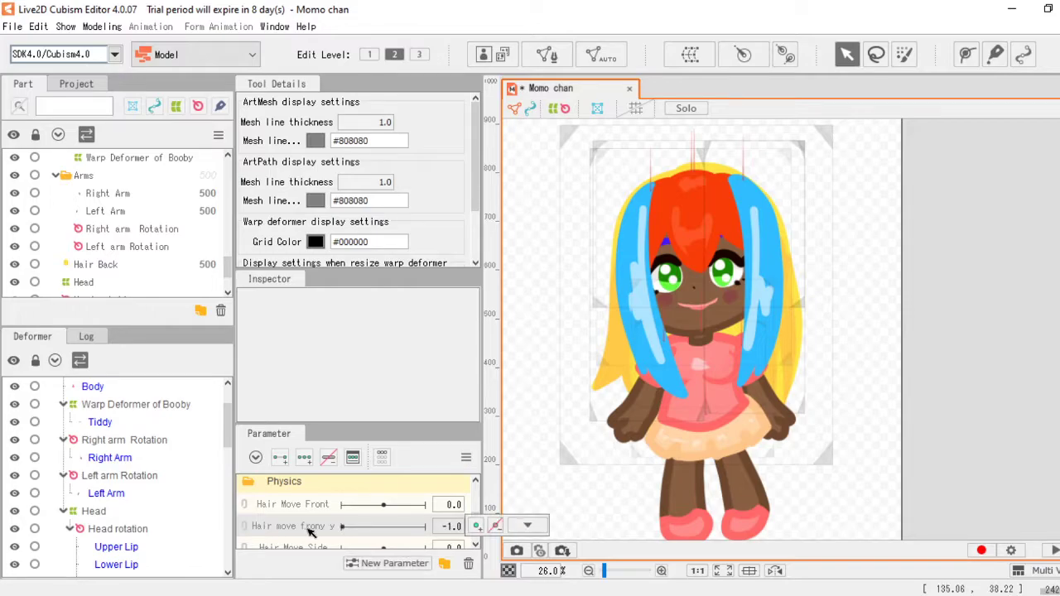
{"action": "left_click", "coordinate": [385, 528]}
Step: Create a parameter named "Hair move sides y" with minimum -1 and maximum 1 below Hair Move Side
{"action": "scroll", "coordinate": [315, 537], "scroll_direction": "down", "scroll_amount": 3}
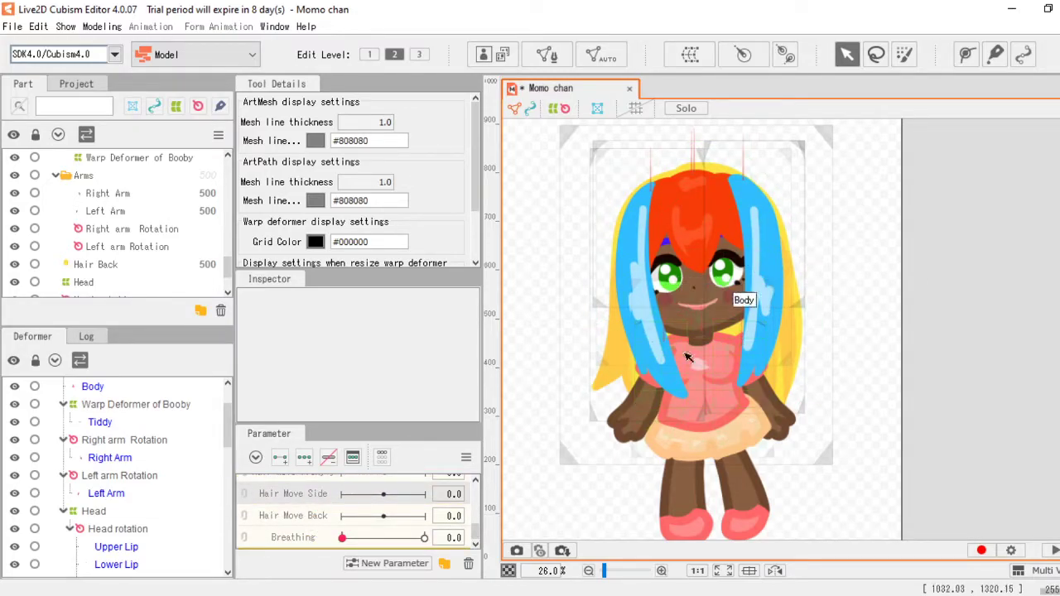
{"action": "left_click", "coordinate": [394, 563]}
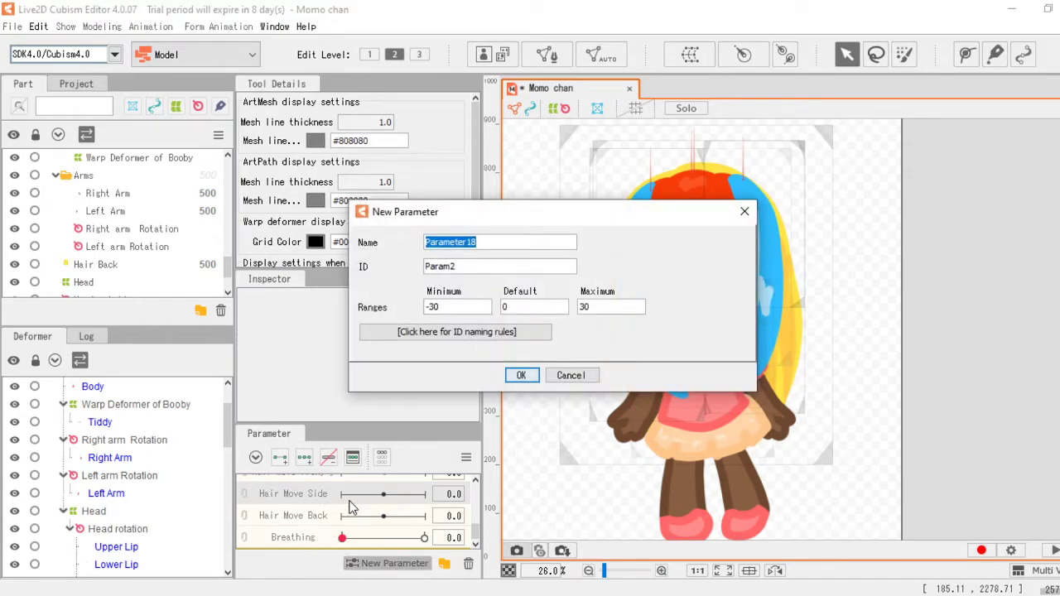
{"action": "type", "text": "Hair move sides y"}
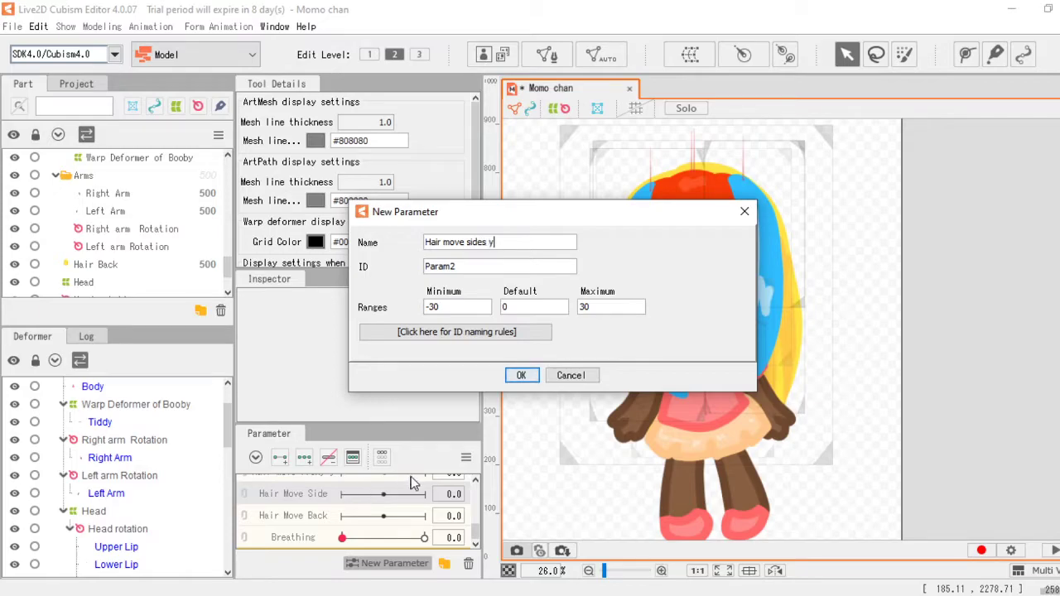
{"action": "left_click", "coordinate": [445, 311]}
{"action": "key", "text": "BackSpace"}
{"action": "key", "text": "BackSpace"}
{"action": "type", "text": "1"}
{"action": "left_click", "coordinate": [602, 311]}
{"action": "key", "text": "BackSpace"}
{"action": "type", "text": "1"}
{"action": "left_click", "coordinate": [521, 375]}
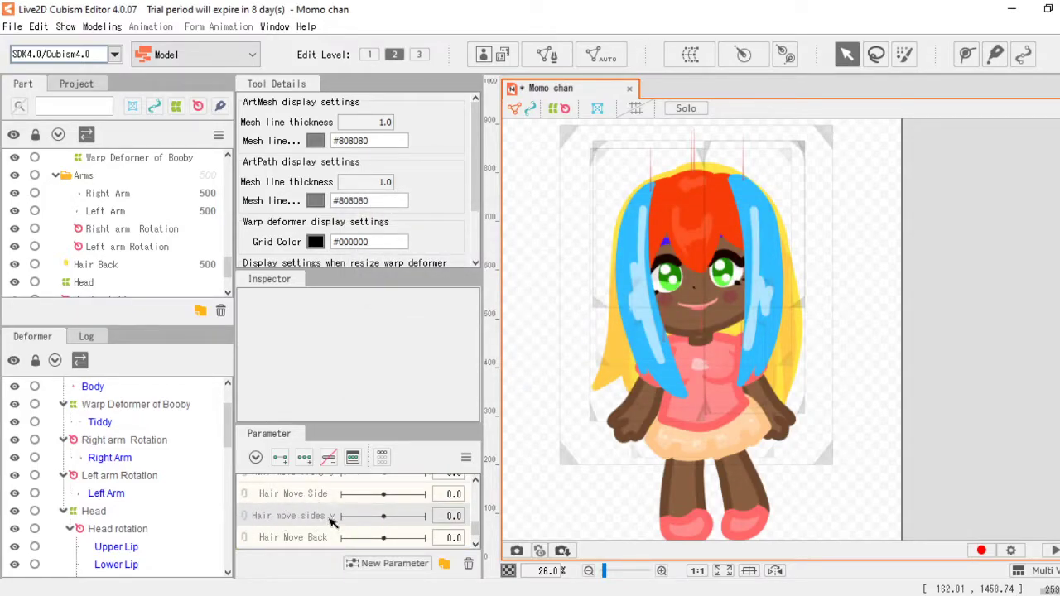
Step: Create a parameter named "Hair move back y" with minimum -1 and maximum 1 below Hair Move Back
{"action": "scroll", "coordinate": [311, 538], "scroll_direction": "down", "scroll_amount": 1}
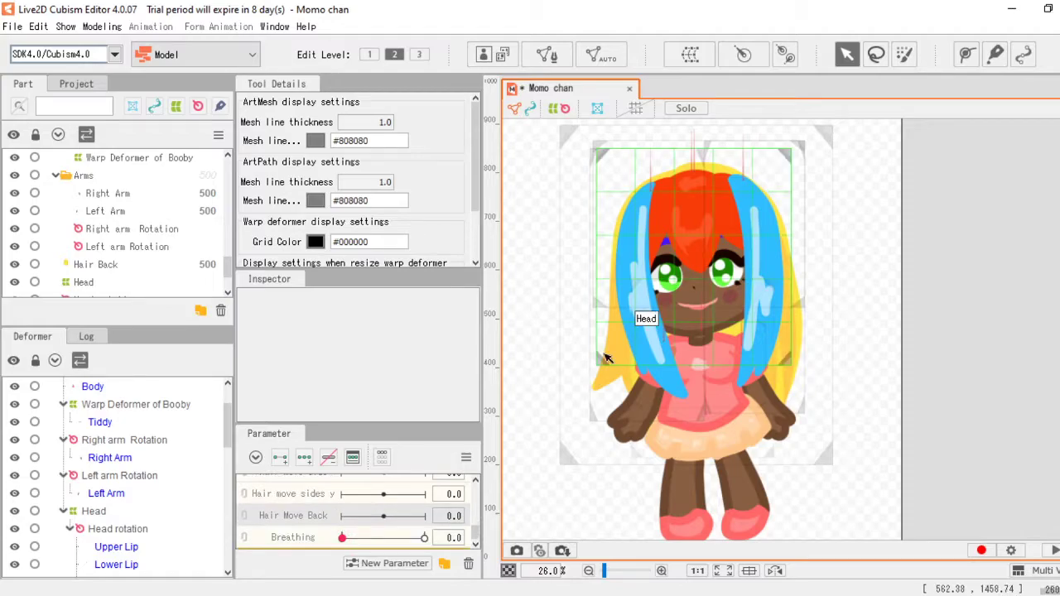
{"action": "left_click", "coordinate": [390, 564]}
{"action": "type", "text": "Hair move back"}
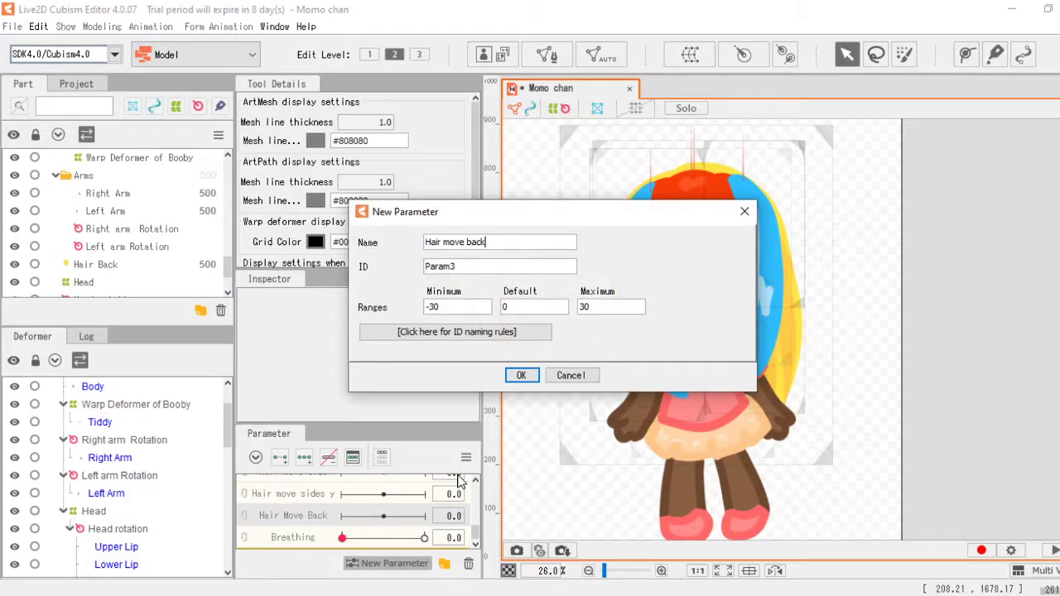
{"action": "double_click", "coordinate": [439, 308]}
{"action": "type", "text": "1"}
{"action": "left_click", "coordinate": [630, 313]}
{"action": "key", "text": "BackSpace"}
{"action": "type", "text": "1"}
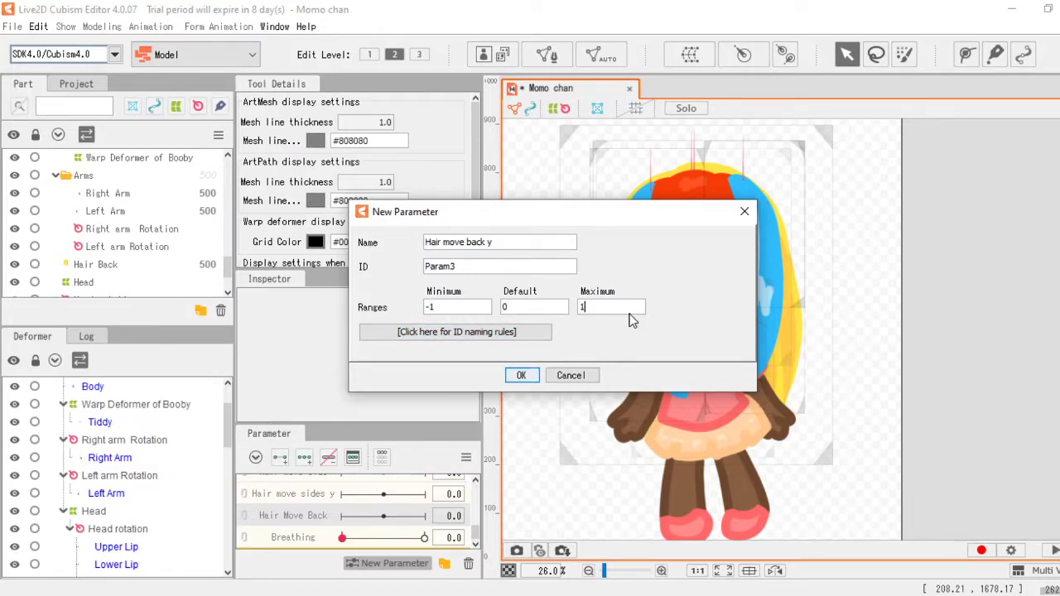
{"action": "left_click", "coordinate": [521, 376]}
Step: Create a parameter named "Chest x" with minimum -1 and maximum 1 below Breathing
{"action": "scroll", "coordinate": [338, 538], "scroll_direction": "down", "scroll_amount": 1}
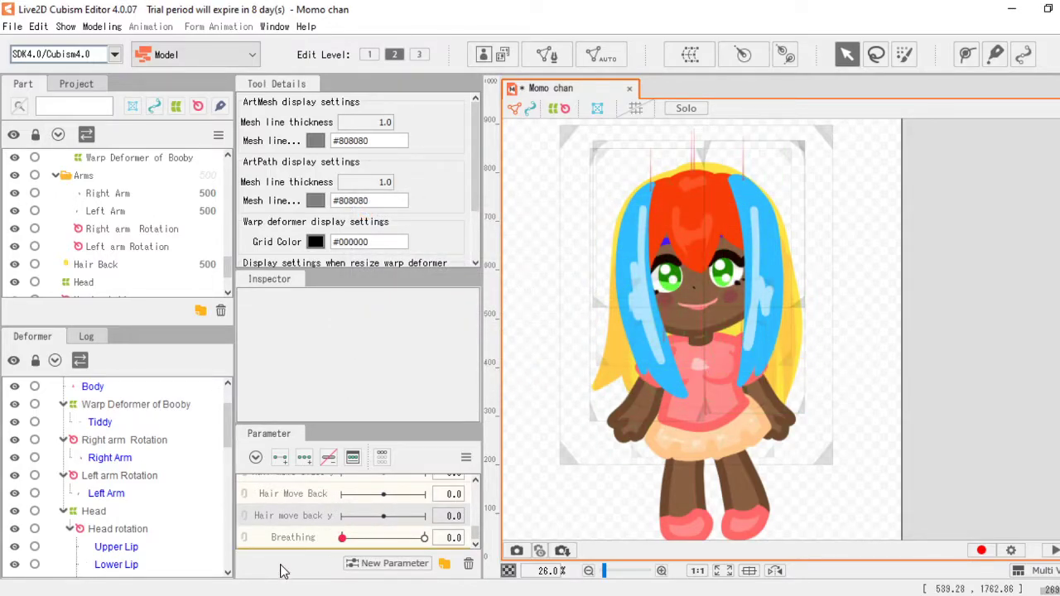
{"action": "left_click", "coordinate": [390, 564]}
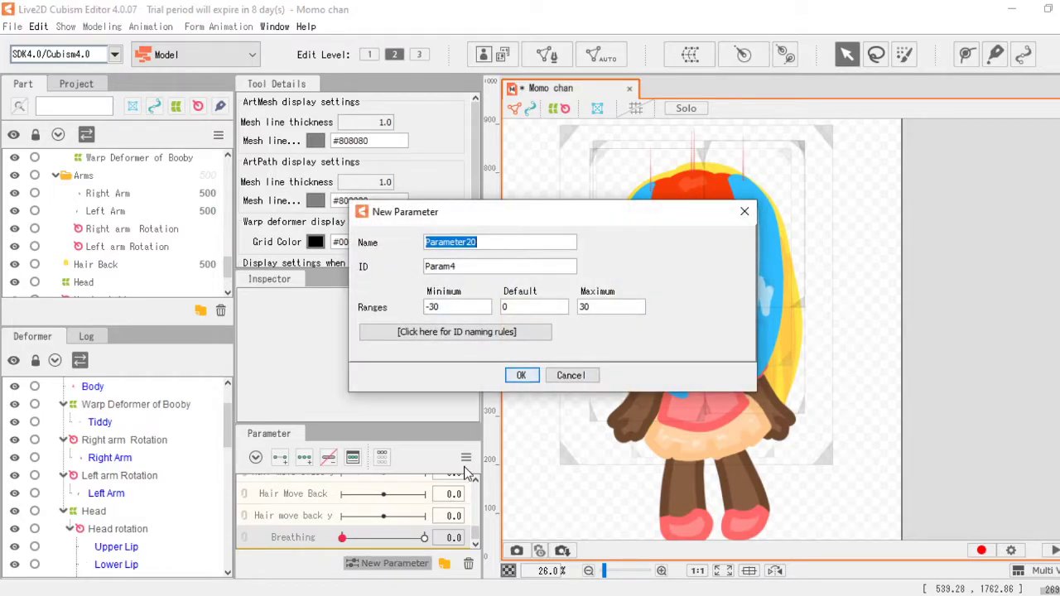
{"action": "type", "text": "Chest x"}
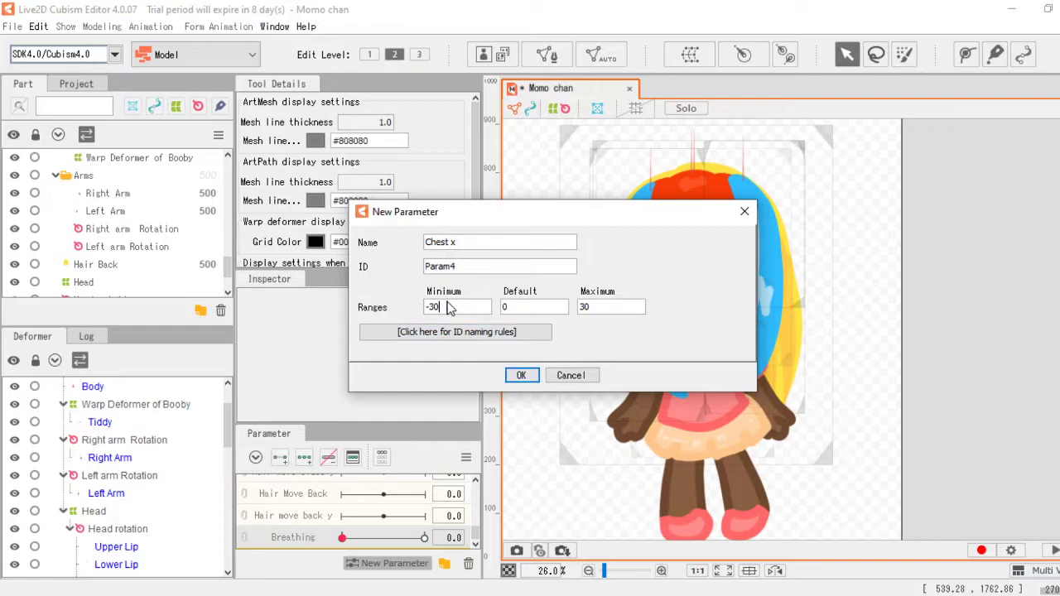
{"action": "left_click", "coordinate": [602, 311]}
{"action": "key", "text": "BackSpace"}
{"action": "key", "text": "BackSpace"}
{"action": "type", "text": "1"}
{"action": "left_click", "coordinate": [527, 373]}
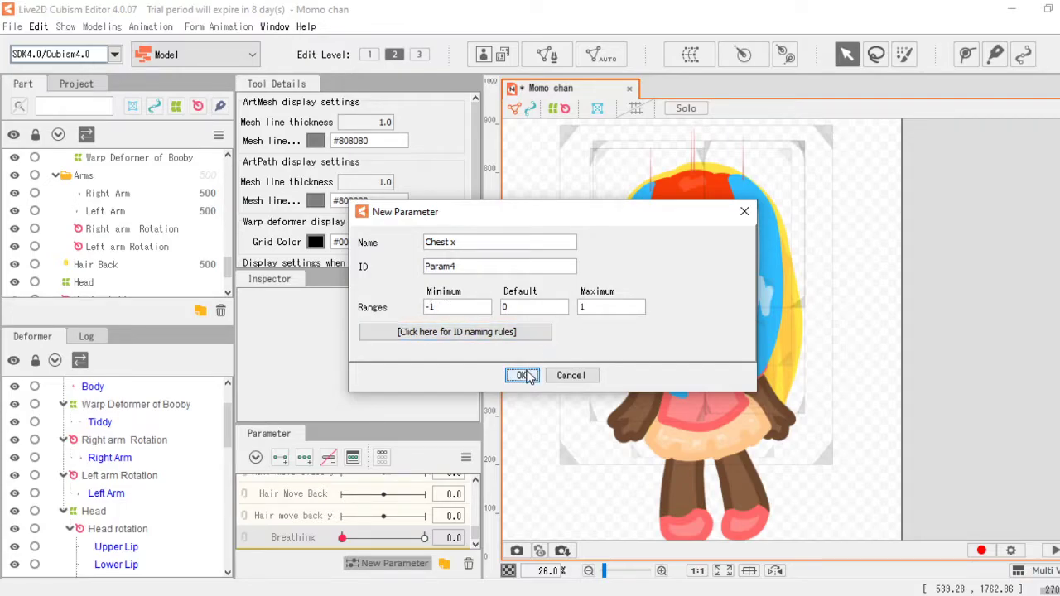
Step: Create a parameter named "Chest y" with minimum -1 and maximum 1 below Chest x
{"action": "left_click", "coordinate": [414, 567]}
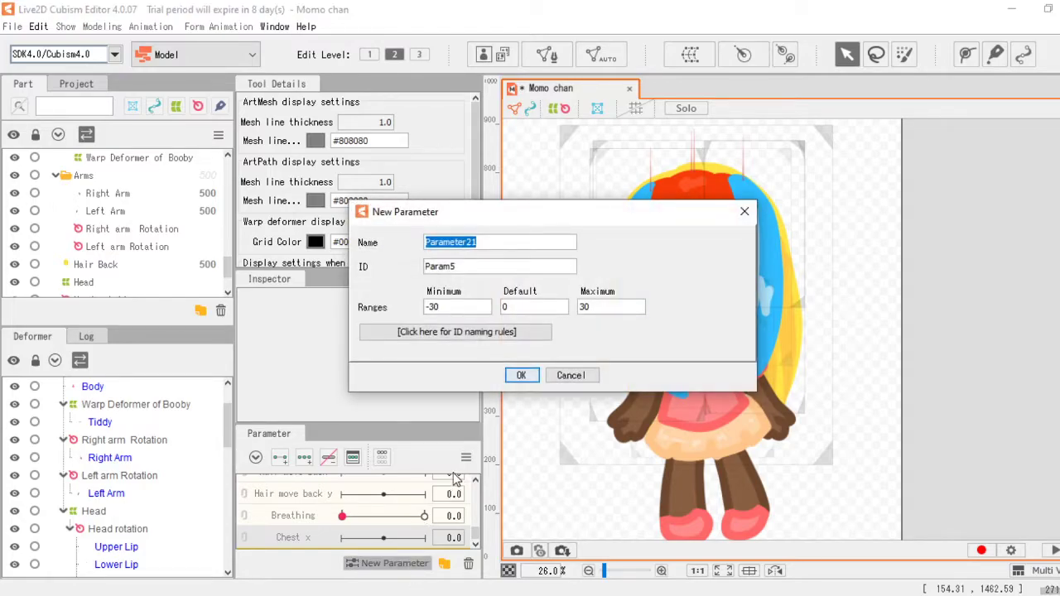
{"action": "type", "text": "Chest y"}
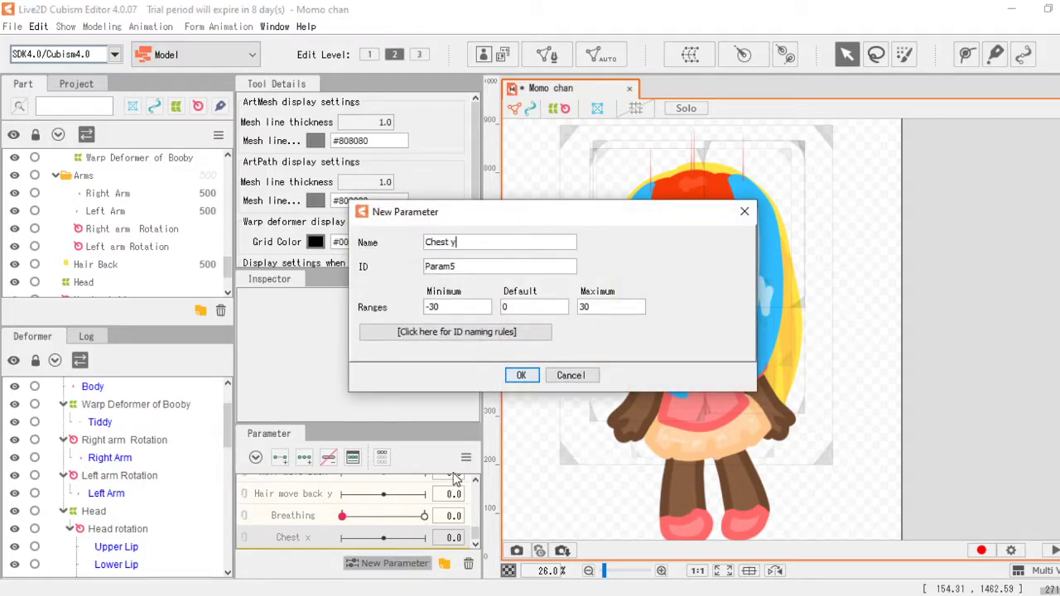
{"action": "left_click", "coordinate": [437, 306]}
{"action": "key", "text": "BackSpace"}
{"action": "key", "text": "BackSpace"}
{"action": "type", "text": "1"}
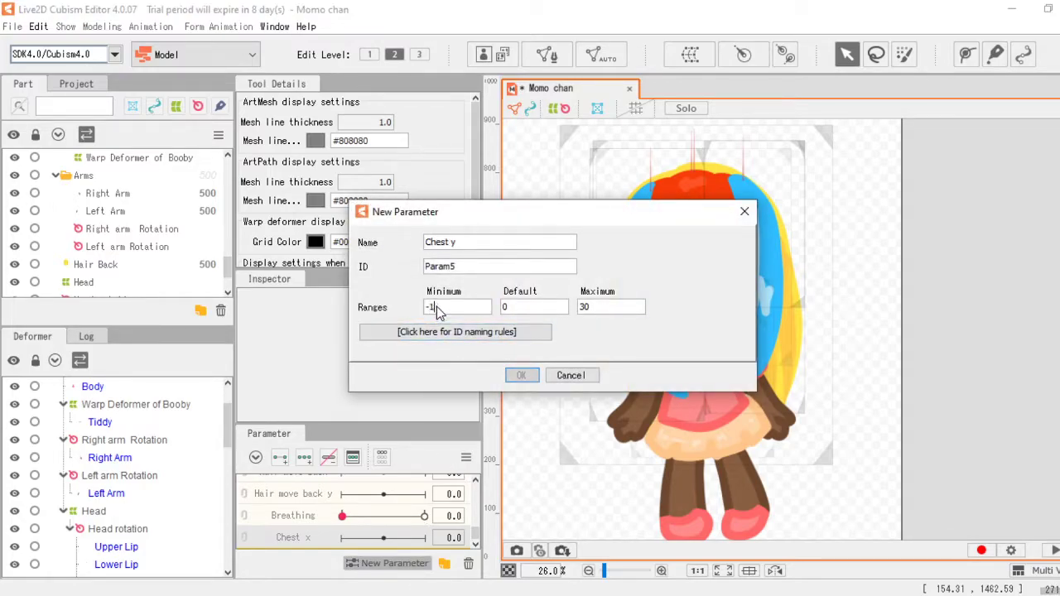
{"action": "left_click", "coordinate": [591, 311]}
{"action": "key", "text": "BackSpace"}
{"action": "key", "text": "BackSpace"}
{"action": "type", "text": "1"}
{"action": "left_click", "coordinate": [521, 375]}
Step: Select the Bangs mesh in the Hair Front part and add three keys to it on Hair Move Front
{"action": "scroll", "coordinate": [311, 530], "scroll_direction": "up", "scroll_amount": 1}
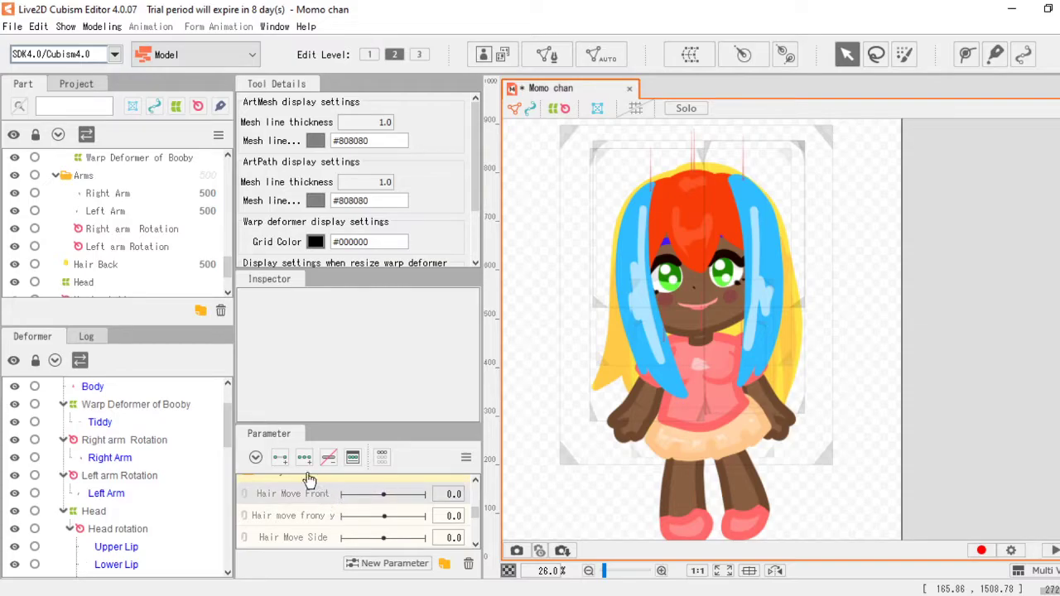
{"action": "scroll", "coordinate": [124, 217], "scroll_direction": "up", "scroll_amount": 8}
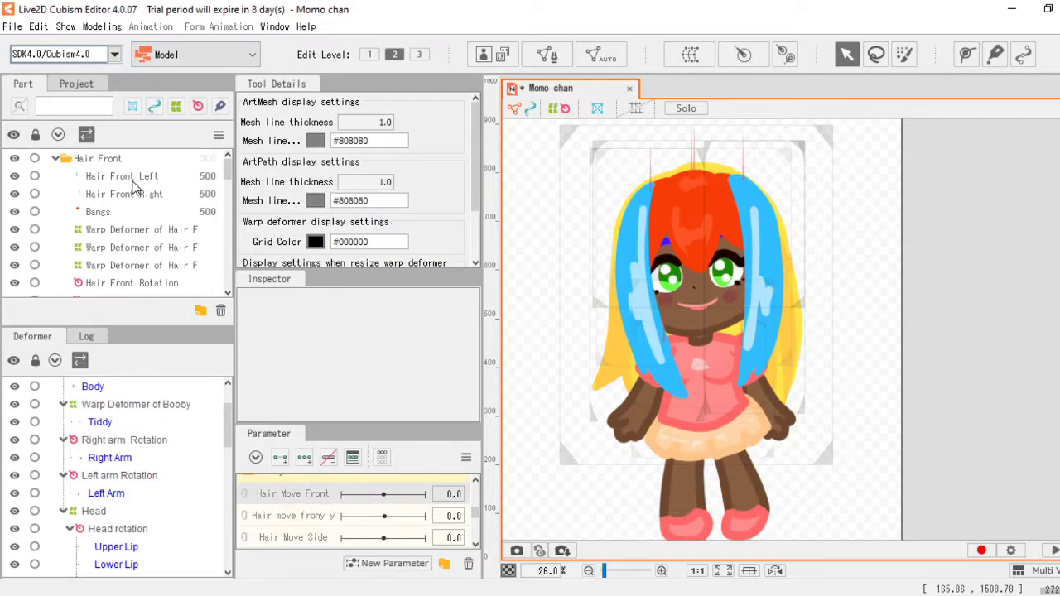
{"action": "left_click", "coordinate": [100, 213]}
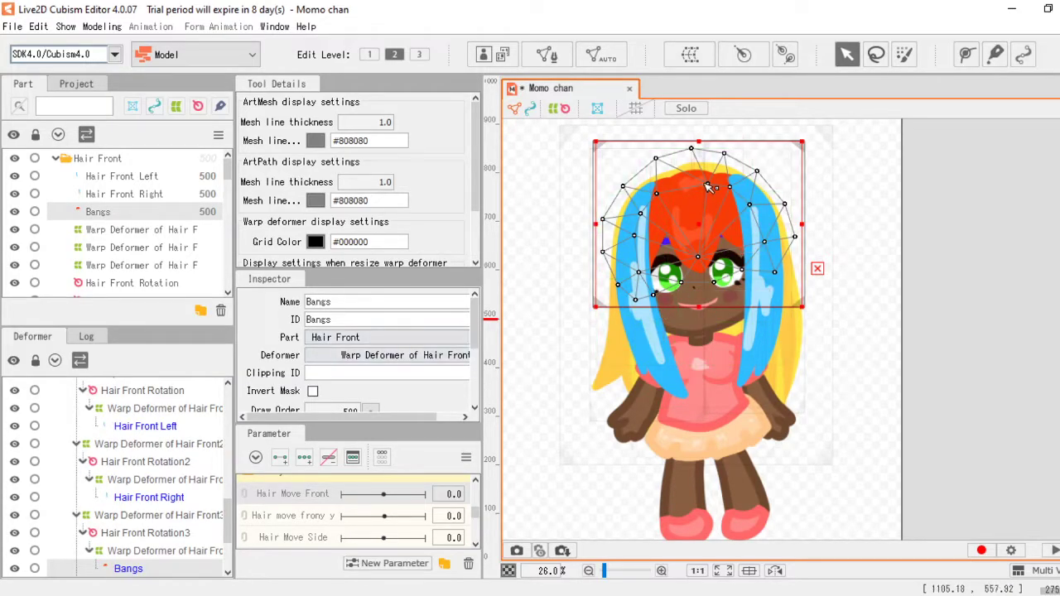
{"action": "scroll", "coordinate": [645, 257], "scroll_direction": "up", "scroll_amount": 2}
{"action": "scroll", "coordinate": [646, 257], "scroll_direction": "down", "scroll_amount": 3}
{"action": "scroll", "coordinate": [658, 216], "scroll_direction": "up", "scroll_amount": 3}
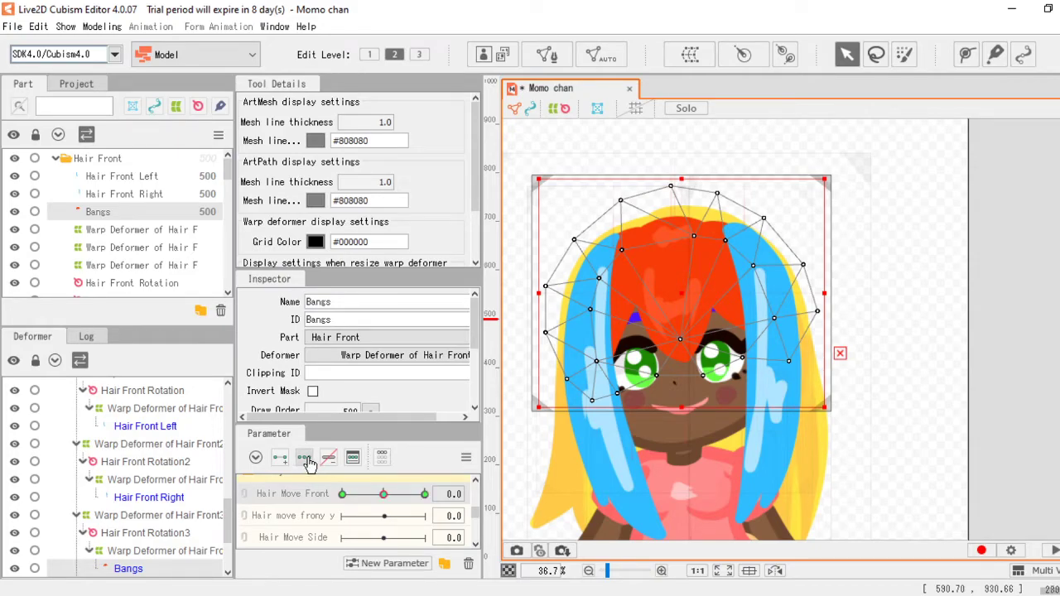
Step: Tilt the bangs clockwise at Hair Move Front -1 and counter-clockwise with a shift at 1, and return the parameter to 0
{"action": "left_click", "coordinate": [342, 494]}
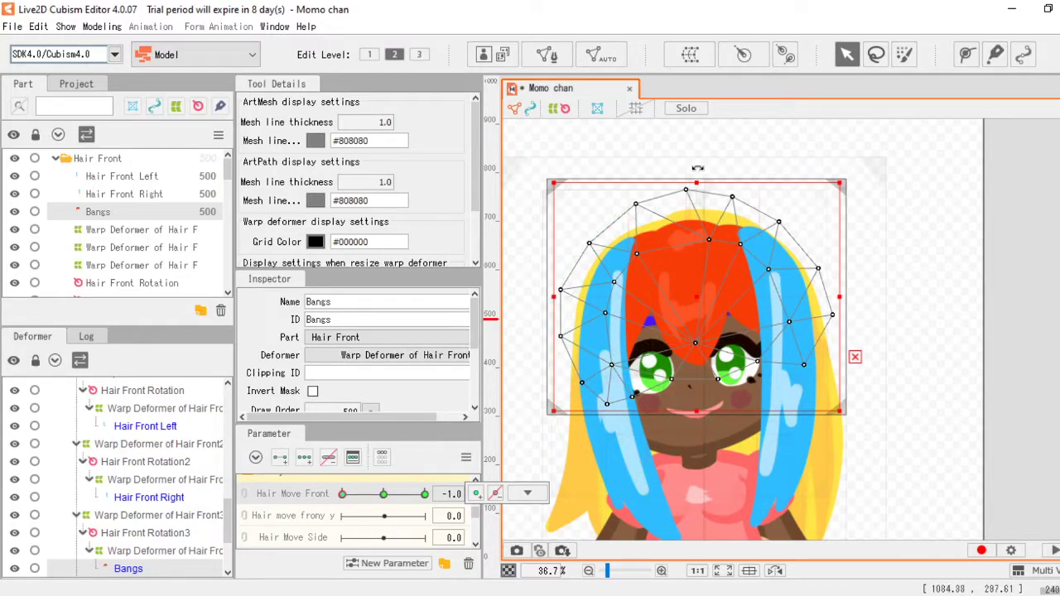
{"action": "left_click_drag", "start_coordinate": [696, 171], "coordinate": [716, 166]}
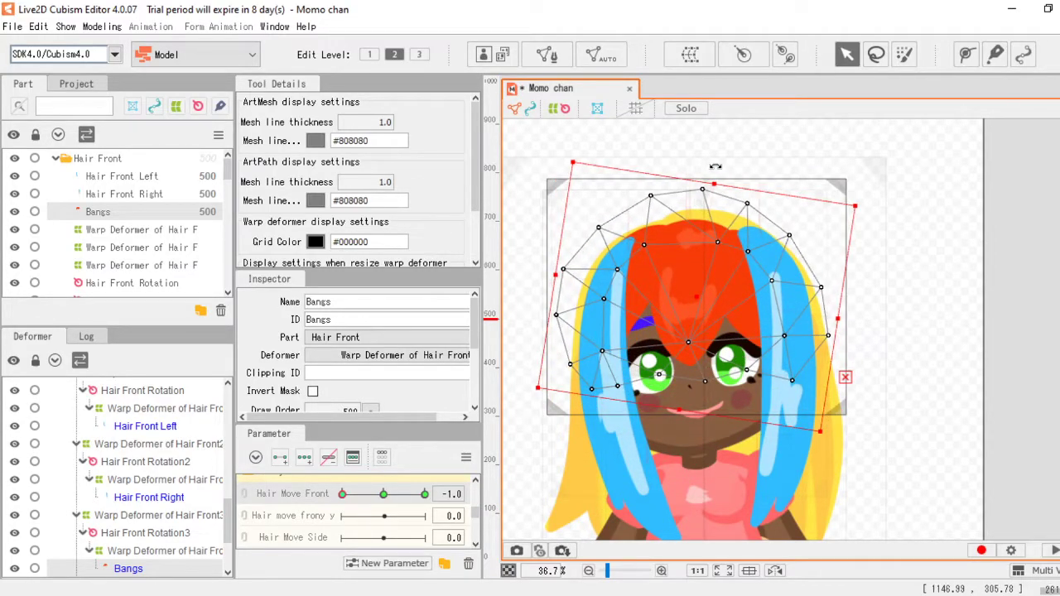
{"action": "key", "text": "ctrl+z"}
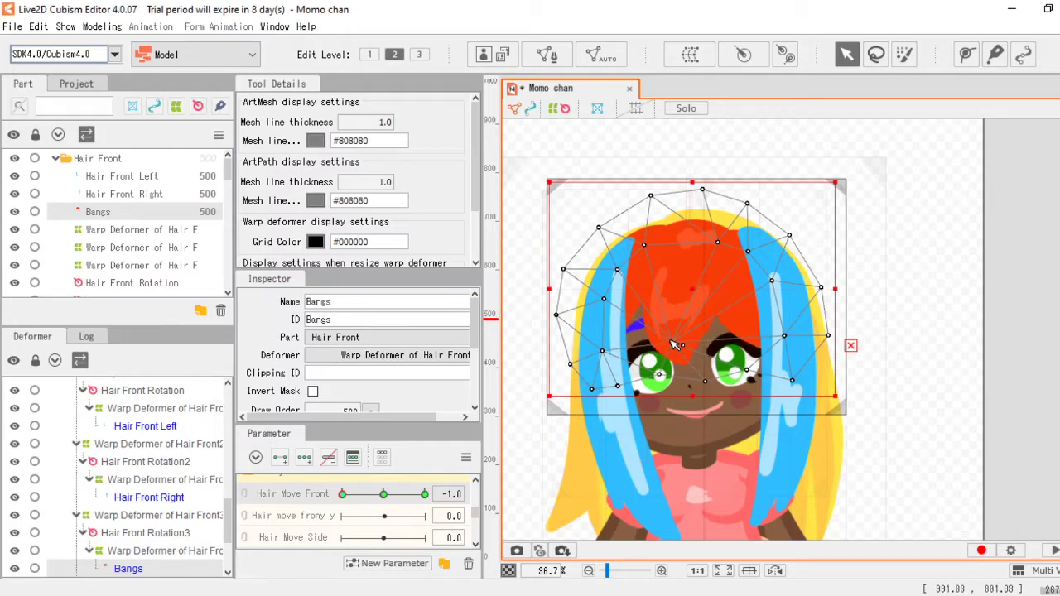
{"action": "left_click", "coordinate": [424, 494]}
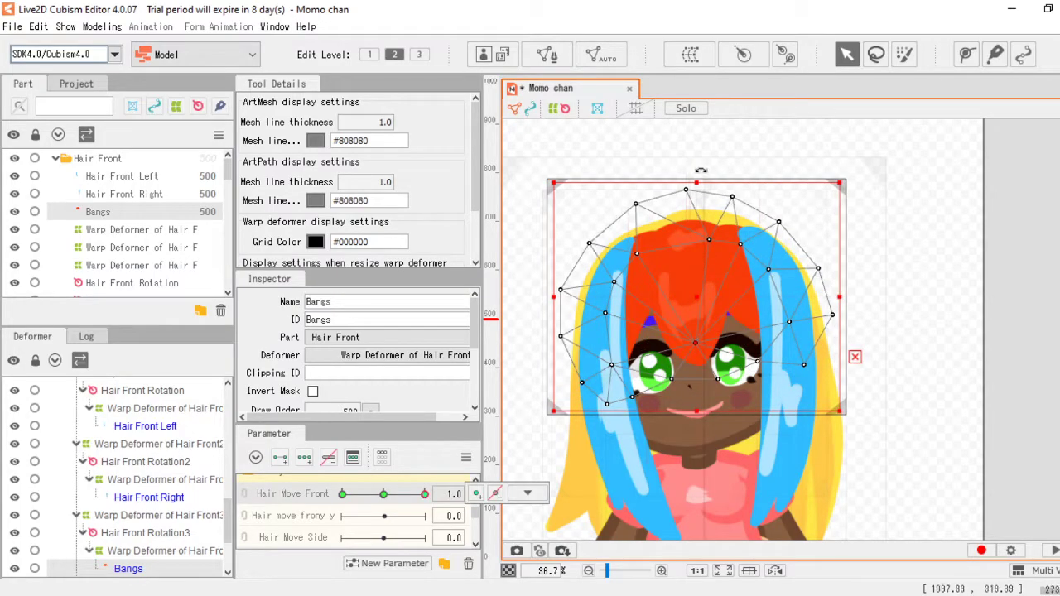
{"action": "mouse_move", "coordinate": [700, 170]}
{"action": "left_mouse_down"}
{"action": "mouse_move", "coordinate": [660, 176]}
{"action": "mouse_move", "coordinate": [683, 167]}
{"action": "left_mouse_up"}
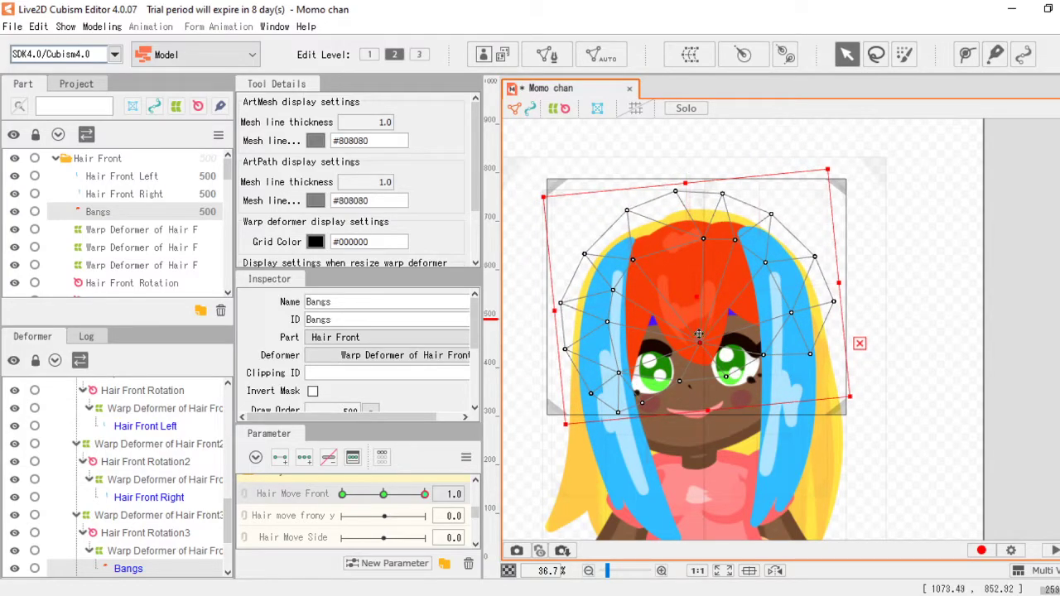
{"action": "left_click_drag", "start_coordinate": [699, 343], "coordinate": [718, 340]}
{"action": "mouse_move", "coordinate": [381, 495]}
{"action": "left_mouse_down"}
{"action": "mouse_move", "coordinate": [443, 497]}
{"action": "mouse_move", "coordinate": [373, 501]}
{"action": "mouse_move", "coordinate": [384, 501]}
{"action": "left_mouse_up"}
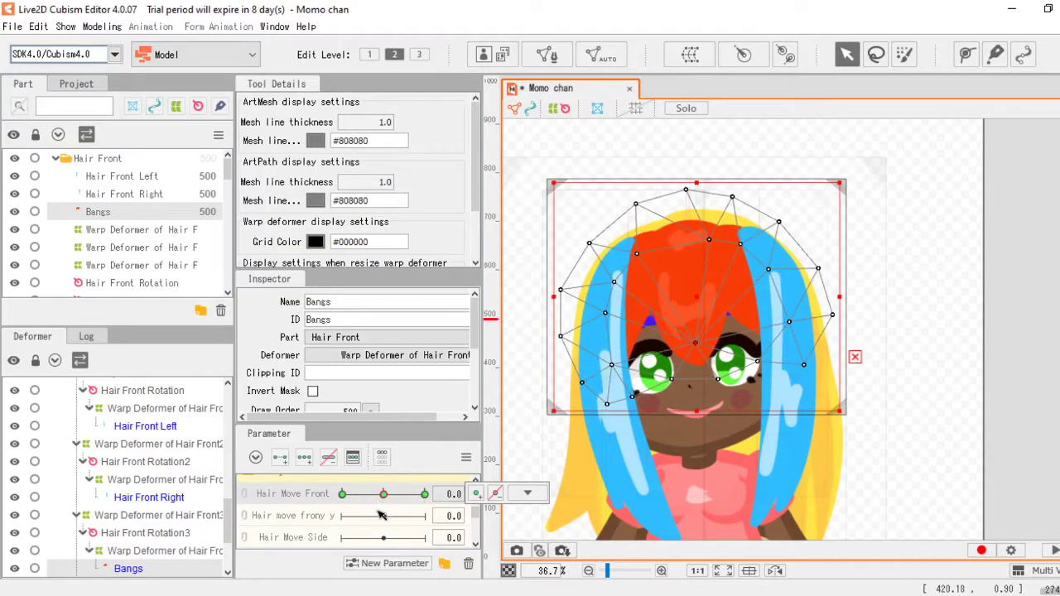
Step: Add three keys to the bangs on Hair move frony y, shorten them vertically at -1, and return the parameter to 0
{"action": "left_click", "coordinate": [306, 459]}
{"action": "left_click", "coordinate": [344, 515]}
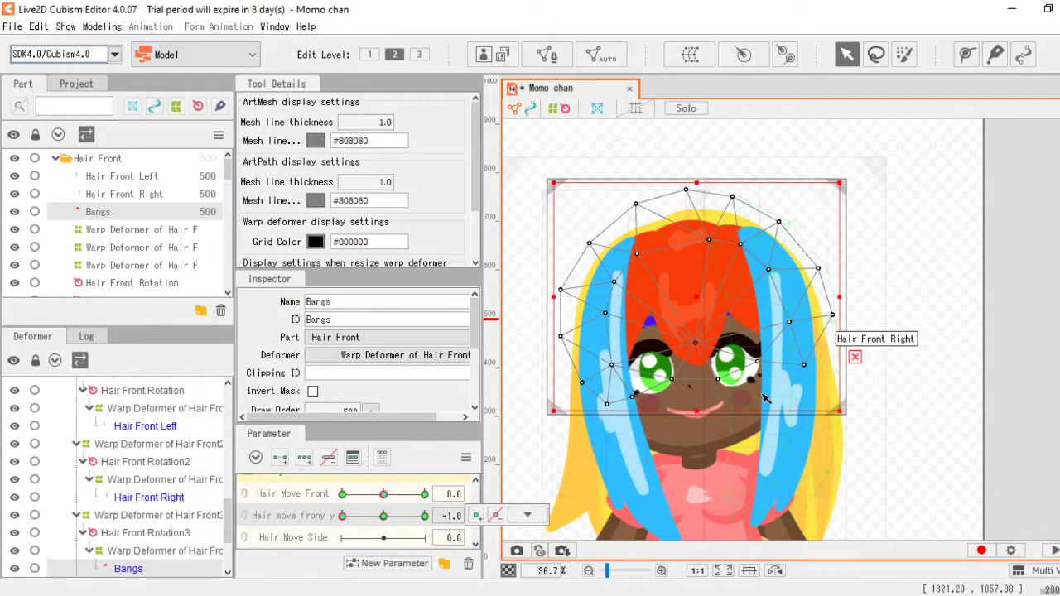
{"action": "left_click_drag", "start_coordinate": [700, 404], "coordinate": [697, 378]}
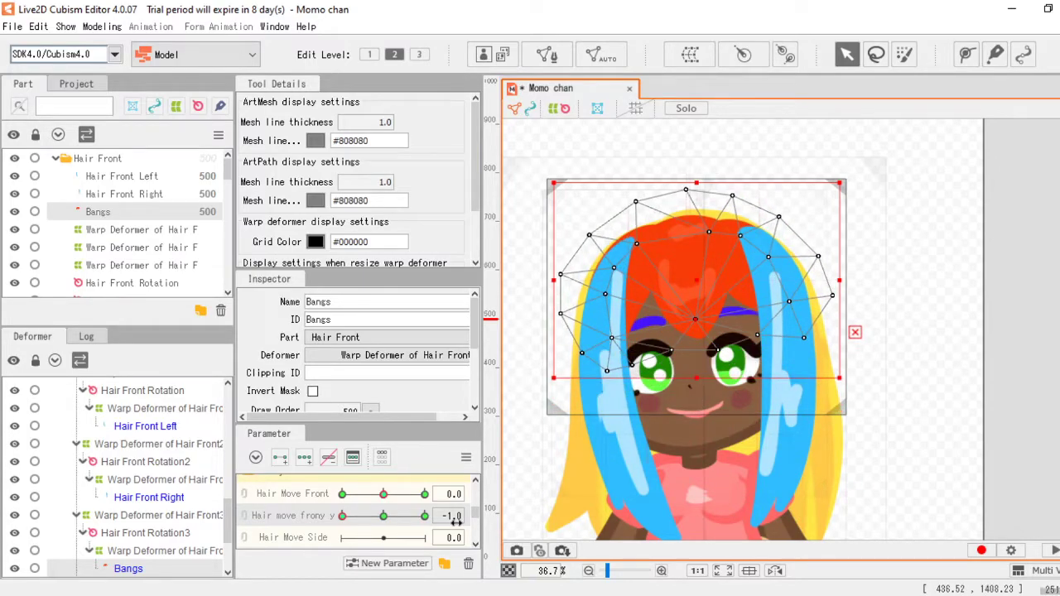
{"action": "left_click", "coordinate": [424, 516]}
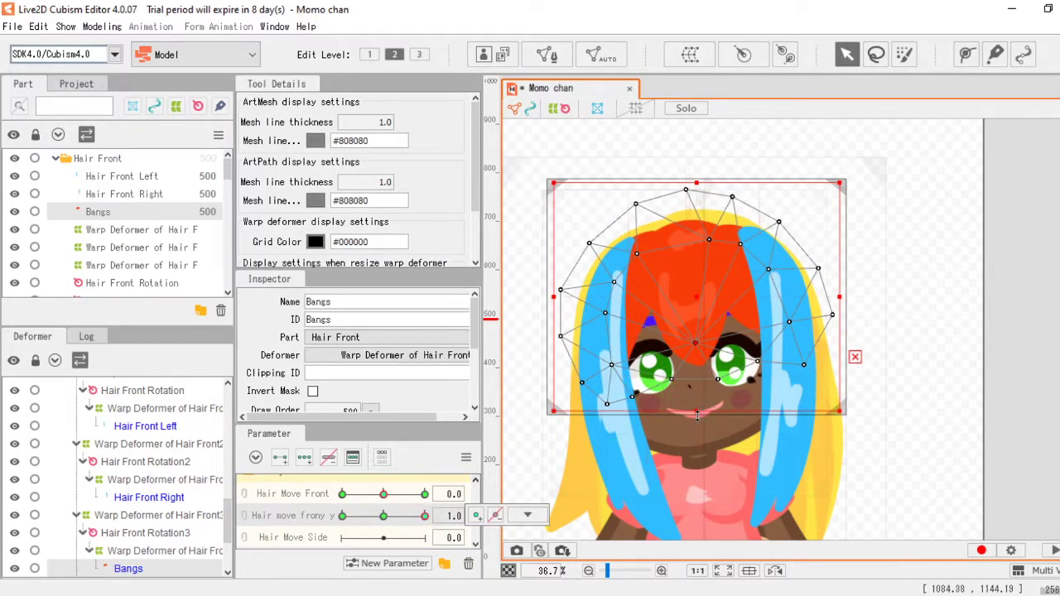
{"action": "left_click", "coordinate": [385, 516]}
Step: Select the Hair Front Left and Hair Front Right meshes together and add three keys to them on Hair Move Side
{"action": "scroll", "coordinate": [389, 518], "scroll_direction": "down", "scroll_amount": 3}
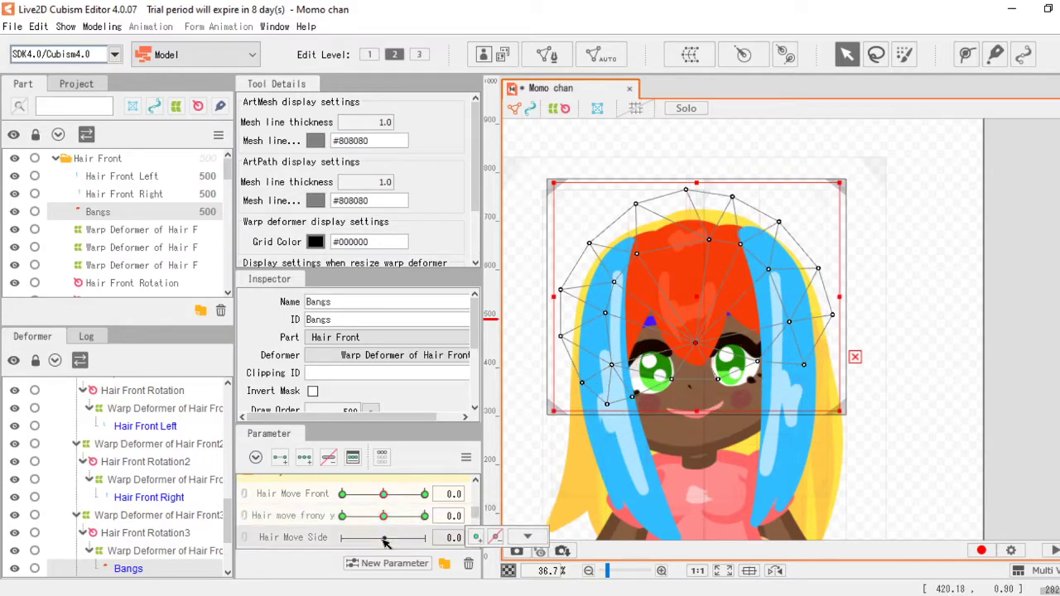
{"action": "left_click", "coordinate": [475, 482]}
{"action": "left_click", "coordinate": [137, 176]}
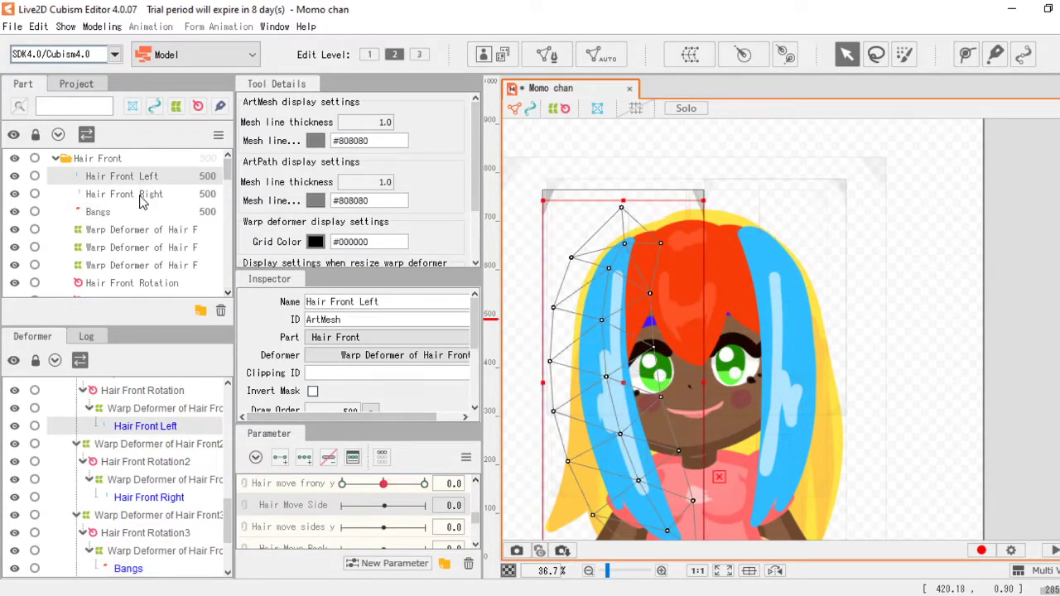
{"action": "left_click", "coordinate": [140, 197], "text": "ctrl"}
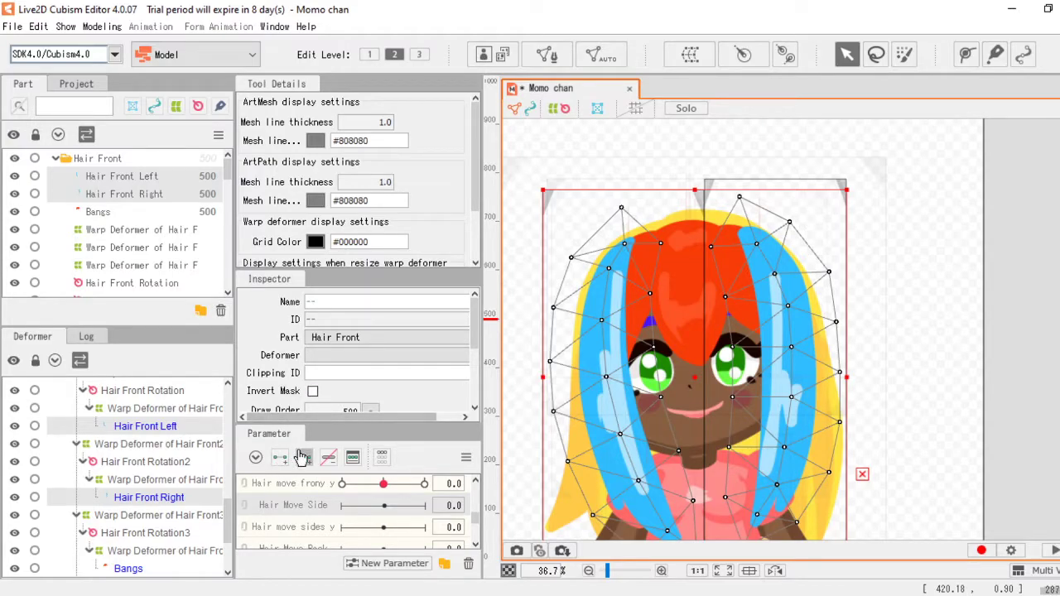
Step: At Hair Move Side -1, rotate the Hair Front Left mesh clockwise and shift it outward from the face
{"action": "left_click", "coordinate": [343, 507]}
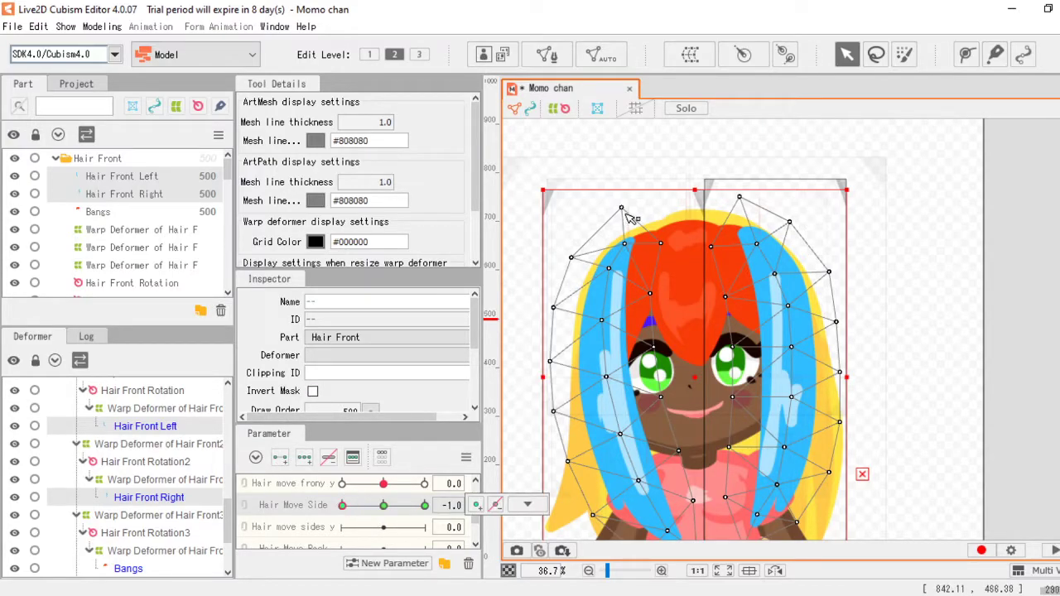
{"action": "left_click", "coordinate": [130, 179]}
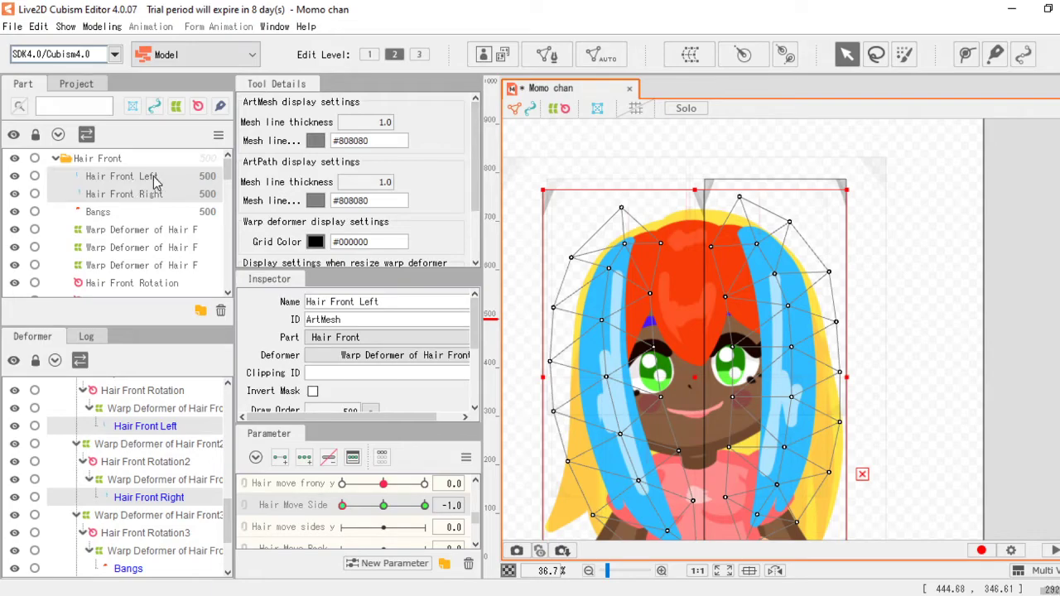
{"action": "left_click", "coordinate": [154, 181]}
{"action": "left_click_drag", "start_coordinate": [616, 196], "coordinate": [660, 200]}
{"action": "left_click_drag", "start_coordinate": [610, 370], "coordinate": [598, 366]}
{"action": "key", "text": "ctrl+z"}
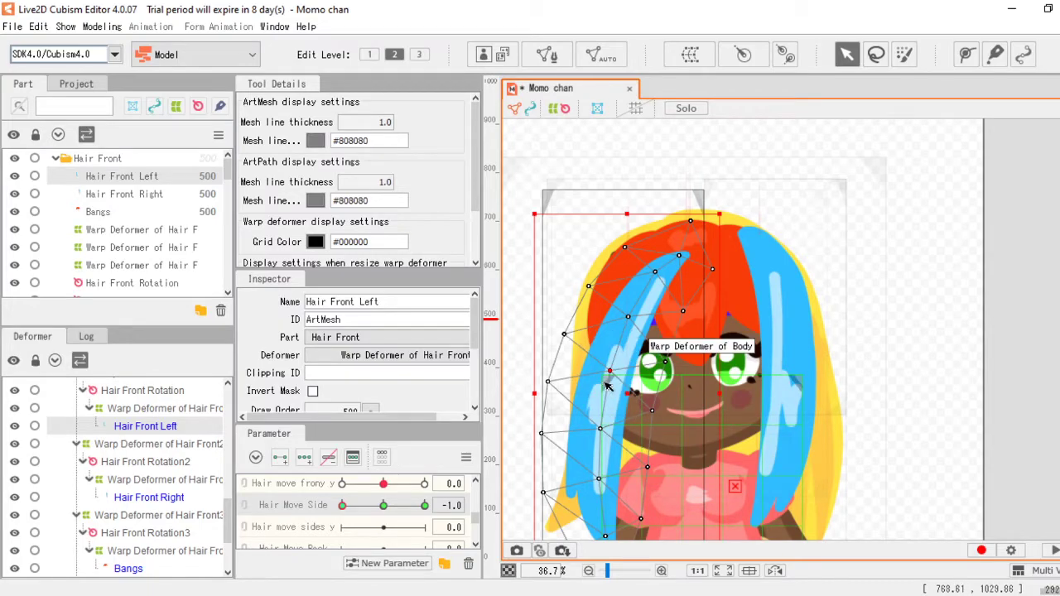
{"action": "left_click_drag", "start_coordinate": [630, 396], "coordinate": [601, 371]}
Step: At Hair Move Side -1, rotate the Hair Front Right mesh clockwise and reposition it along the side of the face
{"action": "left_click", "coordinate": [141, 197]}
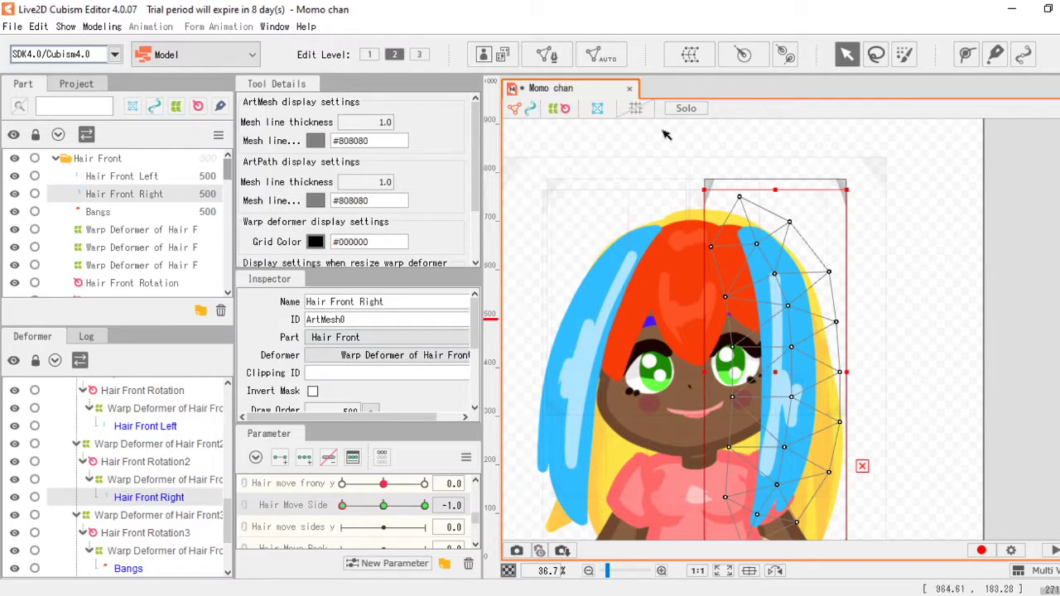
{"action": "left_click_drag", "start_coordinate": [697, 178], "coordinate": [833, 174]}
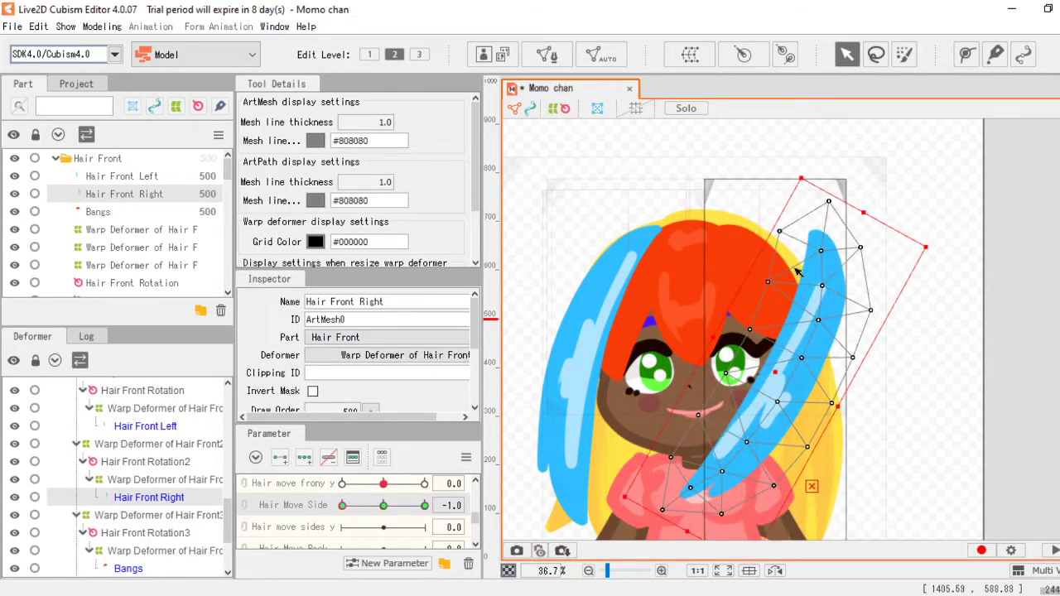
{"action": "left_click_drag", "start_coordinate": [774, 378], "coordinate": [729, 384]}
{"action": "left_click_drag", "start_coordinate": [820, 208], "coordinate": [793, 196]}
{"action": "left_click_drag", "start_coordinate": [734, 389], "coordinate": [756, 392]}
Step: At Hair Move Side 1, rotate the Hair Front Right mesh counter-clockwise and shift it slightly outward and up
{"action": "left_click_drag", "start_coordinate": [344, 507], "coordinate": [424, 506]}
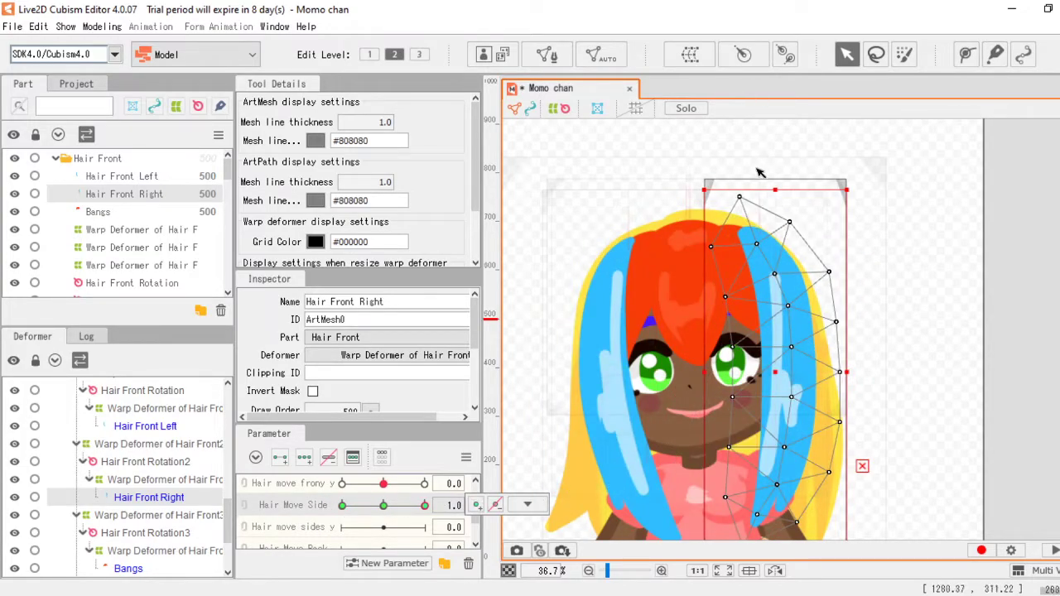
{"action": "left_click_drag", "start_coordinate": [776, 177], "coordinate": [722, 185]}
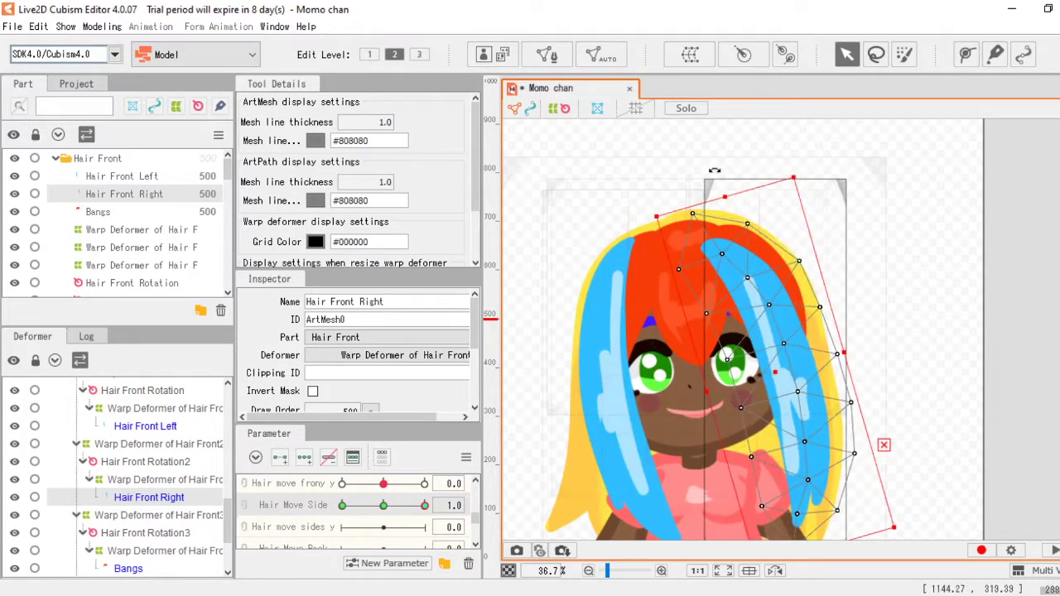
{"action": "left_click_drag", "start_coordinate": [773, 372], "coordinate": [786, 363]}
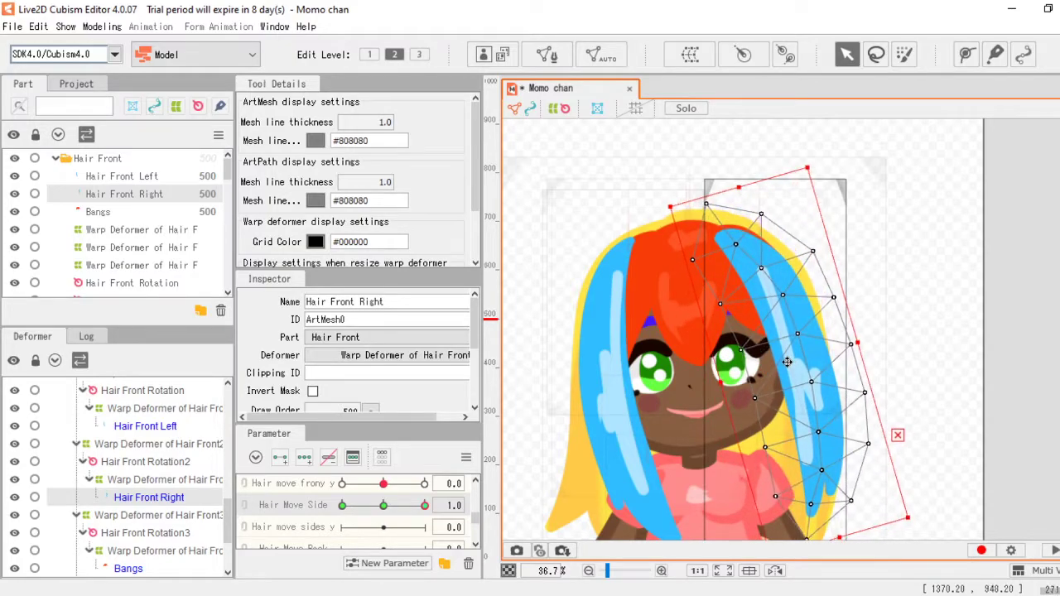
Step: At Hair Move Side 1, tilt the Hair Front Left mesh slightly counter-clockwise, shift it toward the face, and return the parameter to 0
{"action": "left_click", "coordinate": [125, 176]}
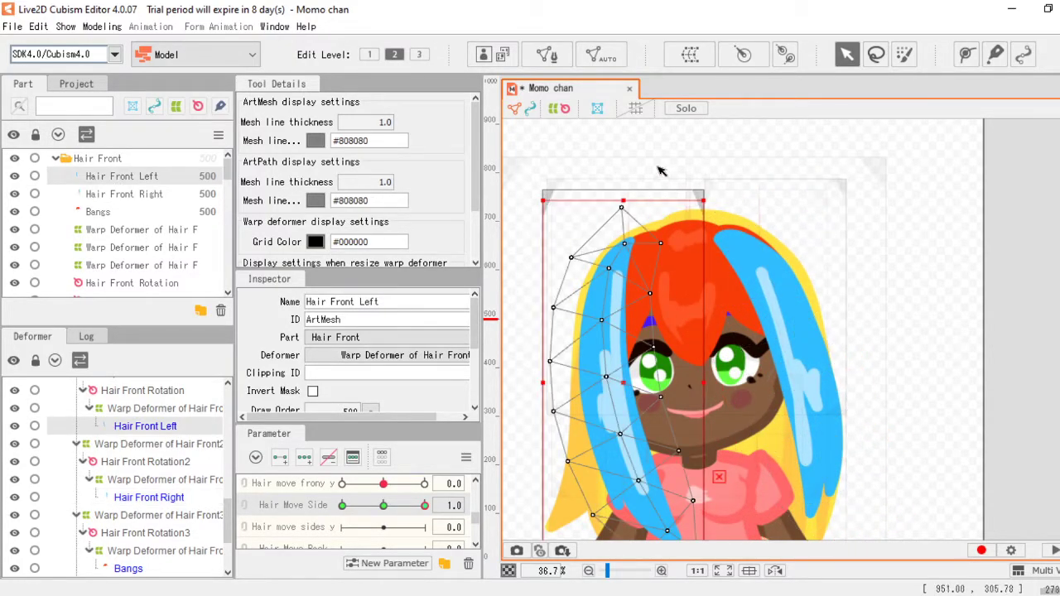
{"action": "left_click_drag", "start_coordinate": [627, 187], "coordinate": [588, 175]}
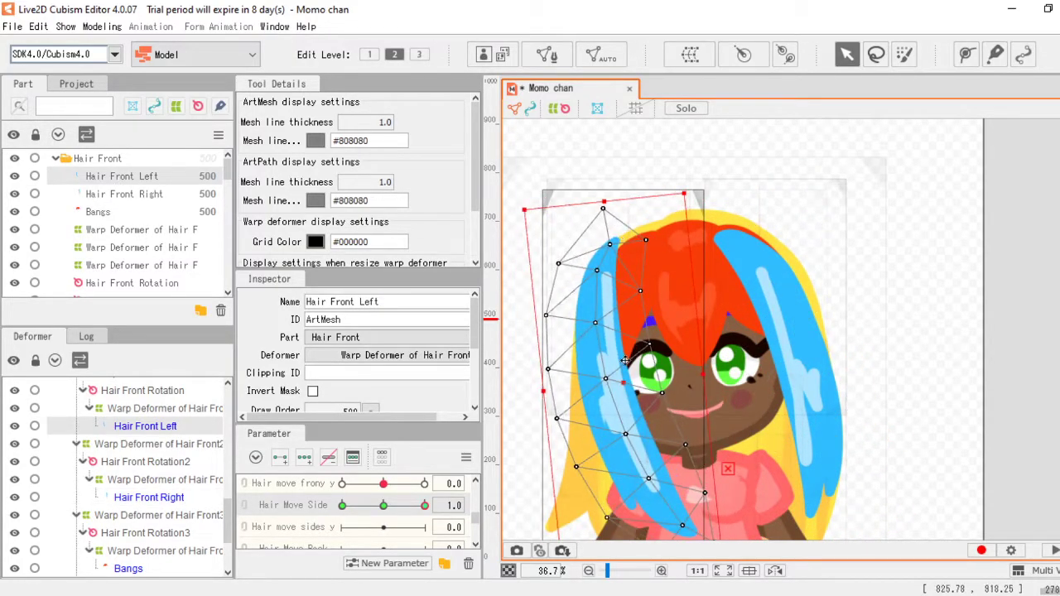
{"action": "left_click_drag", "start_coordinate": [627, 387], "coordinate": [640, 387]}
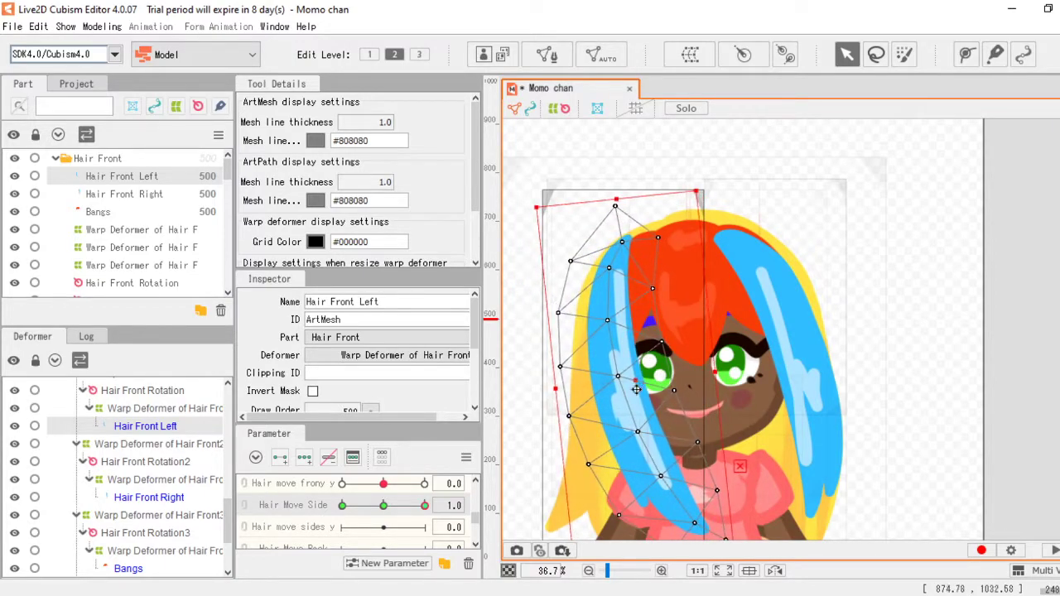
{"action": "left_click_drag", "start_coordinate": [424, 505], "coordinate": [389, 528]}
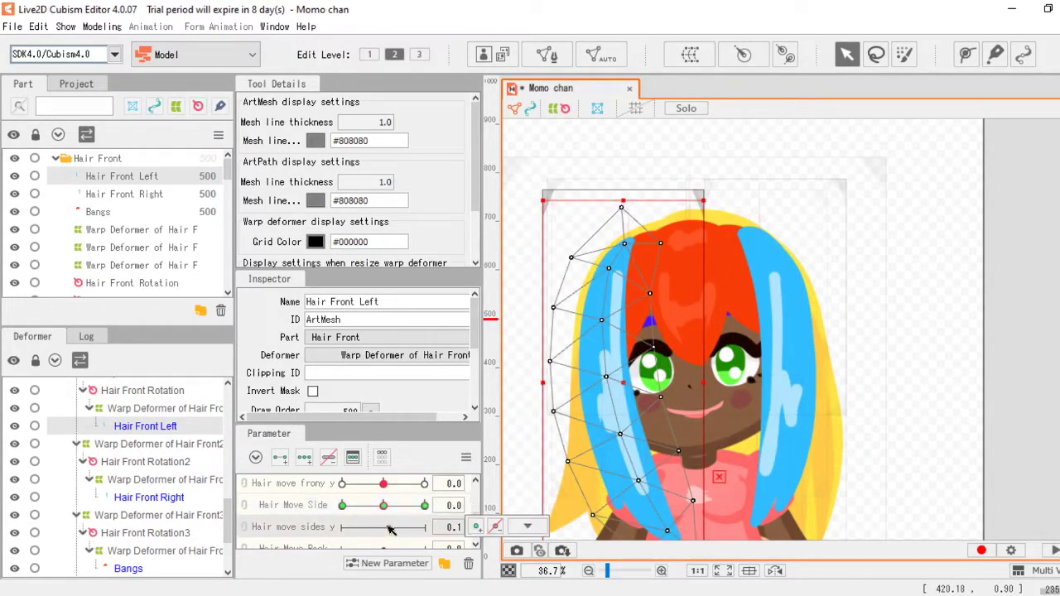
Step: Add three keys to both front side hair meshes on Hair move sides y and shorten them vertically at -1
{"action": "left_click", "coordinate": [125, 194], "text": "ctrl"}
{"action": "left_click", "coordinate": [304, 459]}
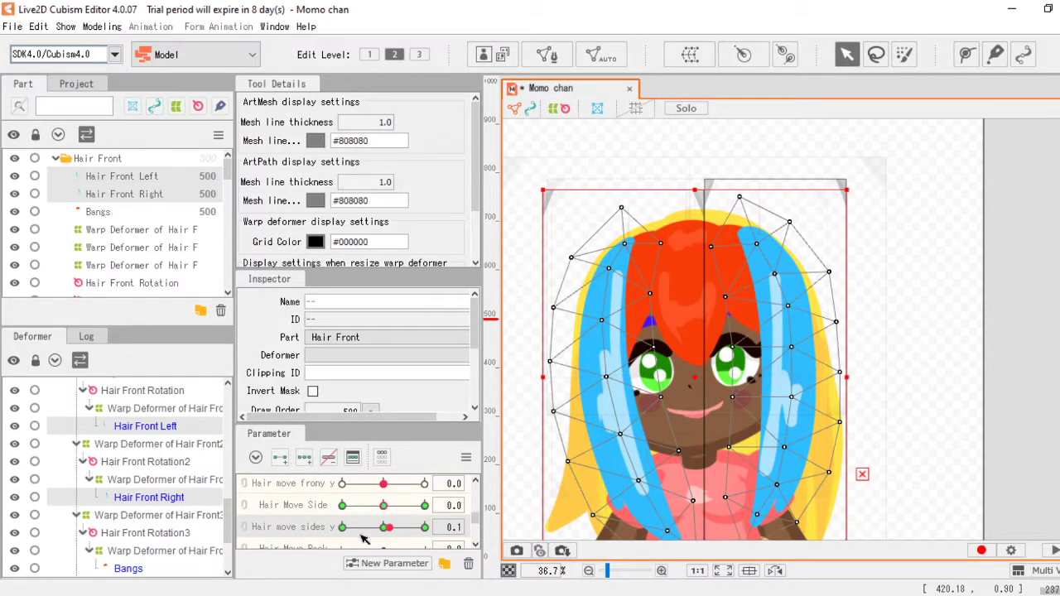
{"action": "left_click", "coordinate": [342, 528]}
{"action": "scroll", "coordinate": [745, 290], "scroll_direction": "down", "scroll_amount": 2}
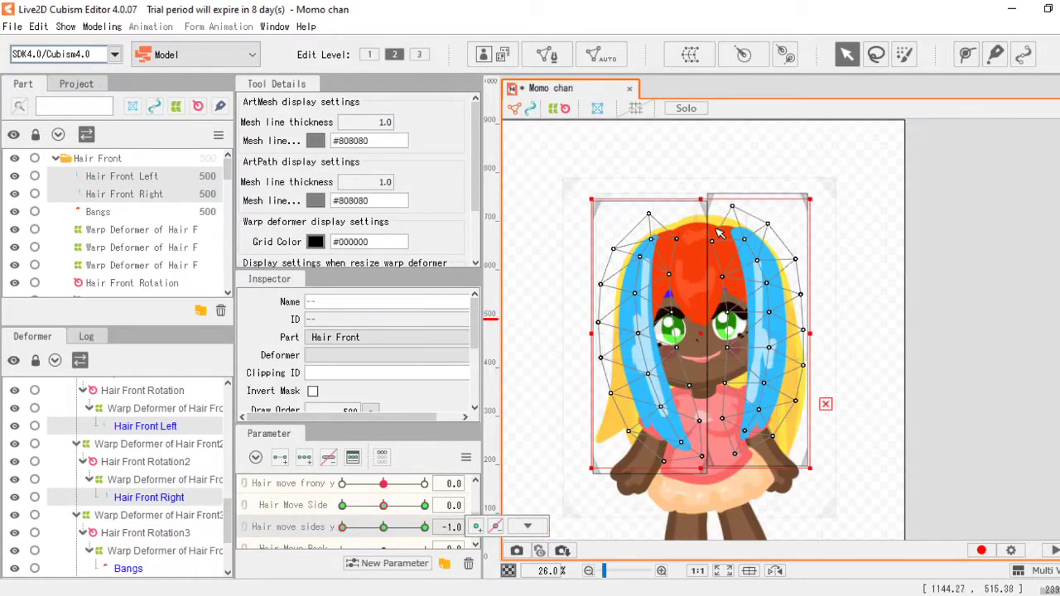
{"action": "scroll", "coordinate": [744, 291], "scroll_direction": "up", "scroll_amount": 2}
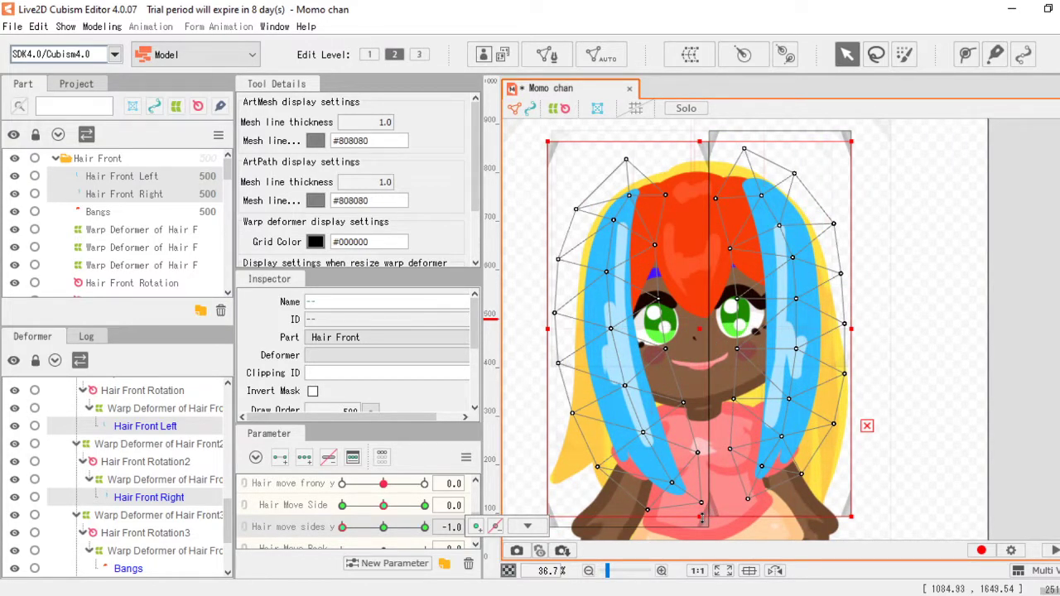
{"action": "left_click_drag", "start_coordinate": [700, 517], "coordinate": [701, 429]}
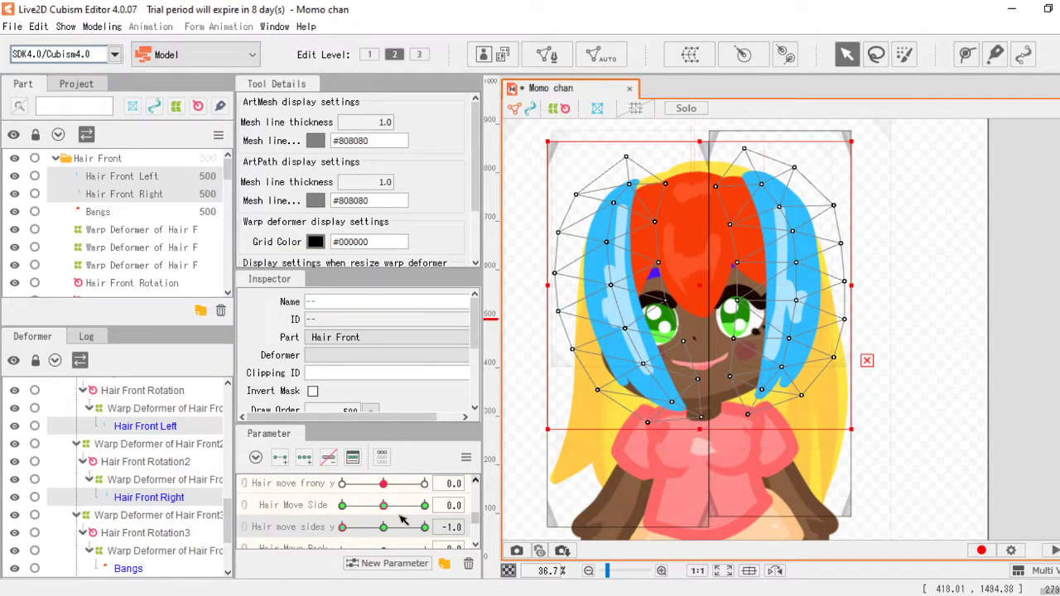
Step: Stretch both front side hair meshes downward at Hair move sides y 1 and return the parameter to 0
{"action": "left_click_drag", "start_coordinate": [344, 534], "coordinate": [424, 529]}
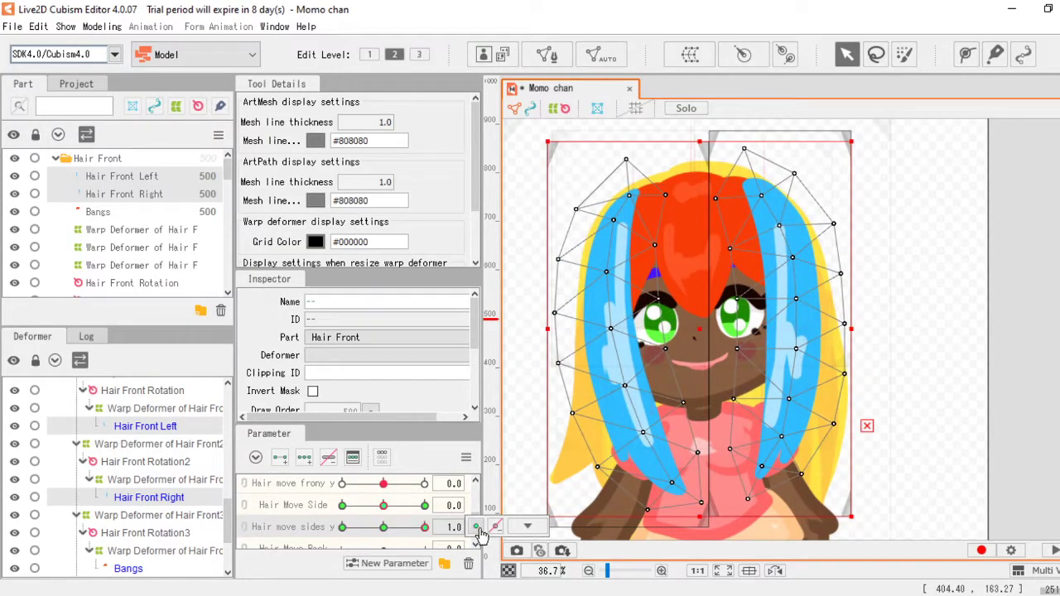
{"action": "left_click_drag", "start_coordinate": [700, 517], "coordinate": [696, 583]}
{"action": "mouse_move", "coordinate": [384, 527]}
{"action": "left_mouse_down"}
{"action": "mouse_move", "coordinate": [362, 527]}
{"action": "mouse_move", "coordinate": [385, 528]}
{"action": "left_mouse_up"}
Step: Select the Hair Back mesh and add three keys to it on Hair Move Back
{"action": "scroll", "coordinate": [385, 524], "scroll_direction": "down", "scroll_amount": 1}
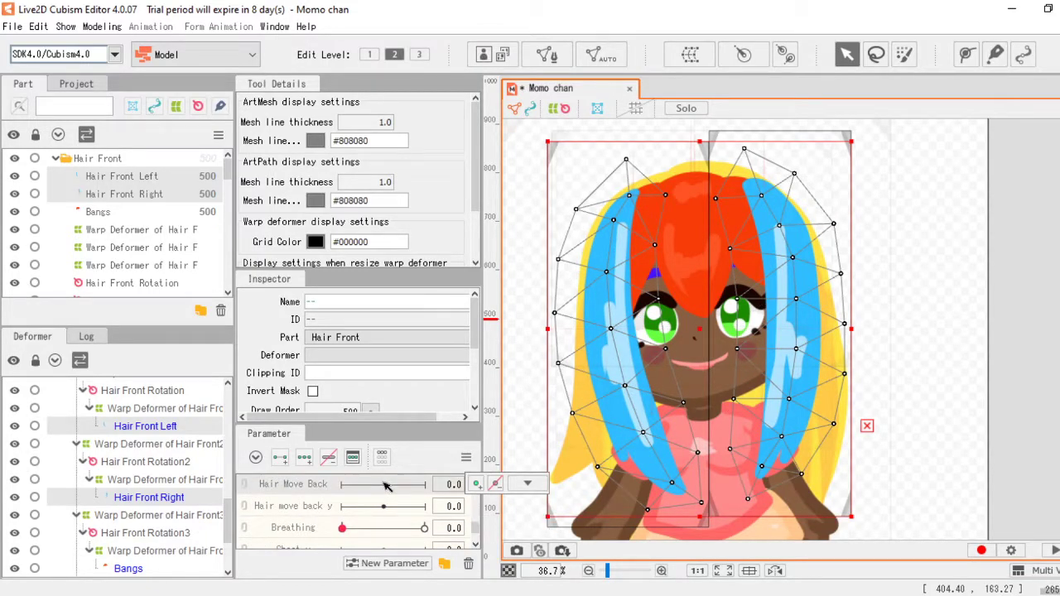
{"action": "scroll", "coordinate": [128, 232], "scroll_direction": "down", "scroll_amount": 5}
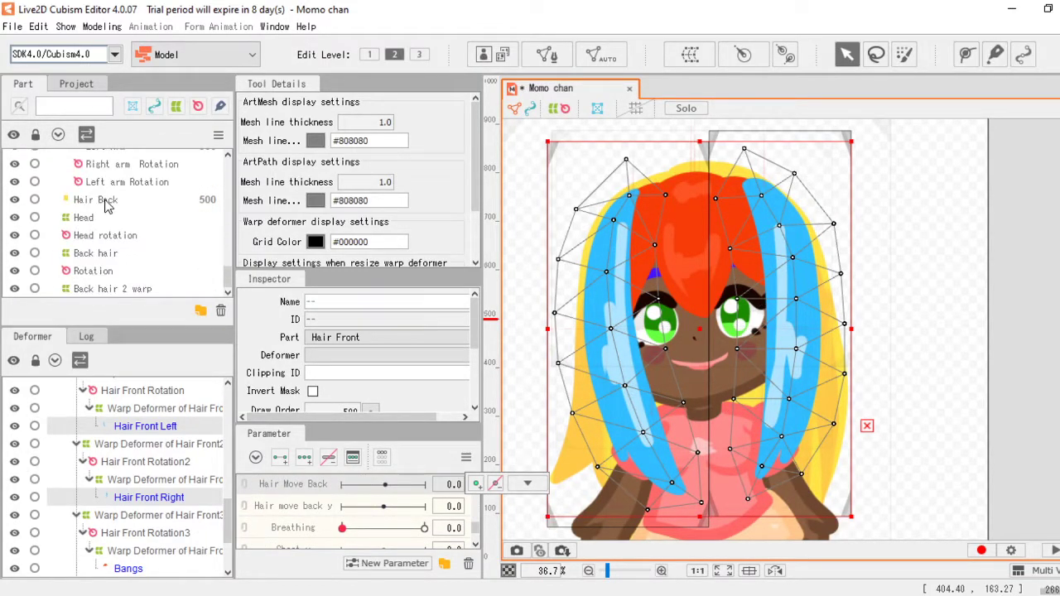
{"action": "left_click", "coordinate": [106, 203]}
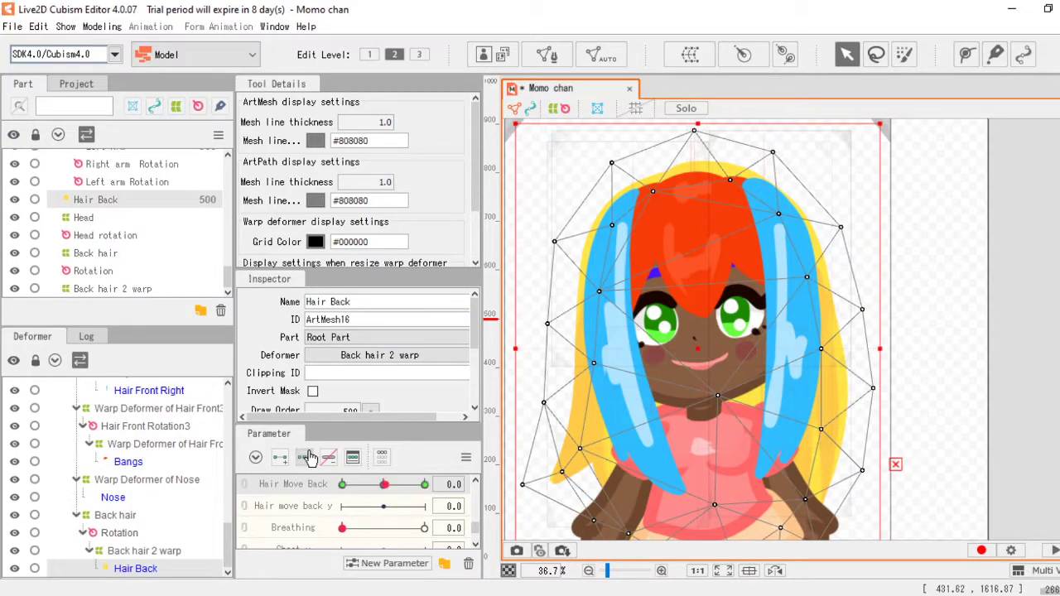
Step: At Hair Move Back -1, rotate the Hair Back mesh clockwise and shift it sideways behind the head
{"action": "left_click", "coordinate": [342, 487]}
{"action": "scroll", "coordinate": [767, 249], "scroll_direction": "down", "scroll_amount": 1}
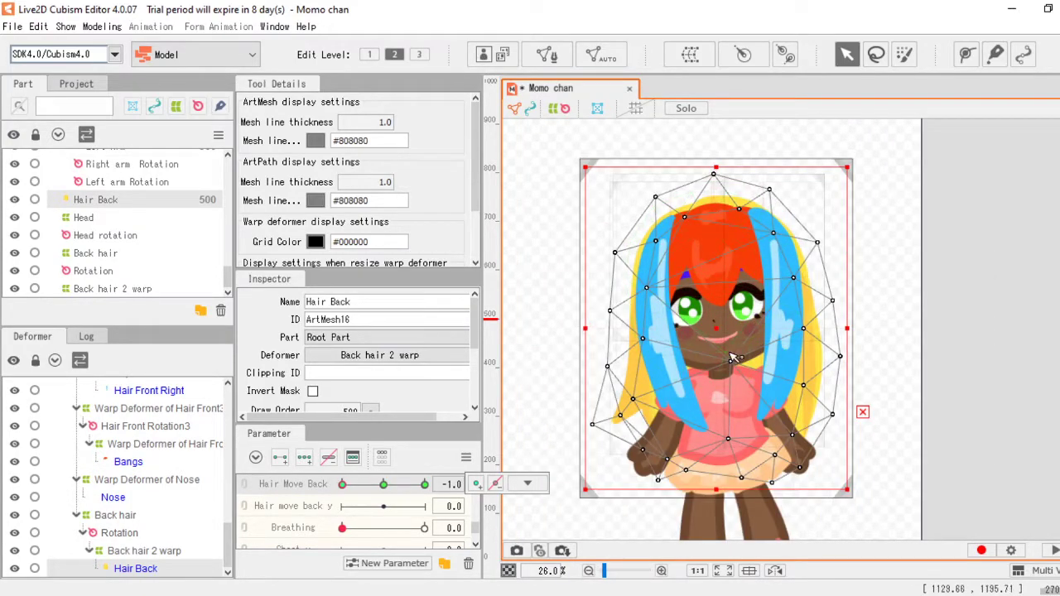
{"action": "left_click_drag", "start_coordinate": [714, 153], "coordinate": [774, 162]}
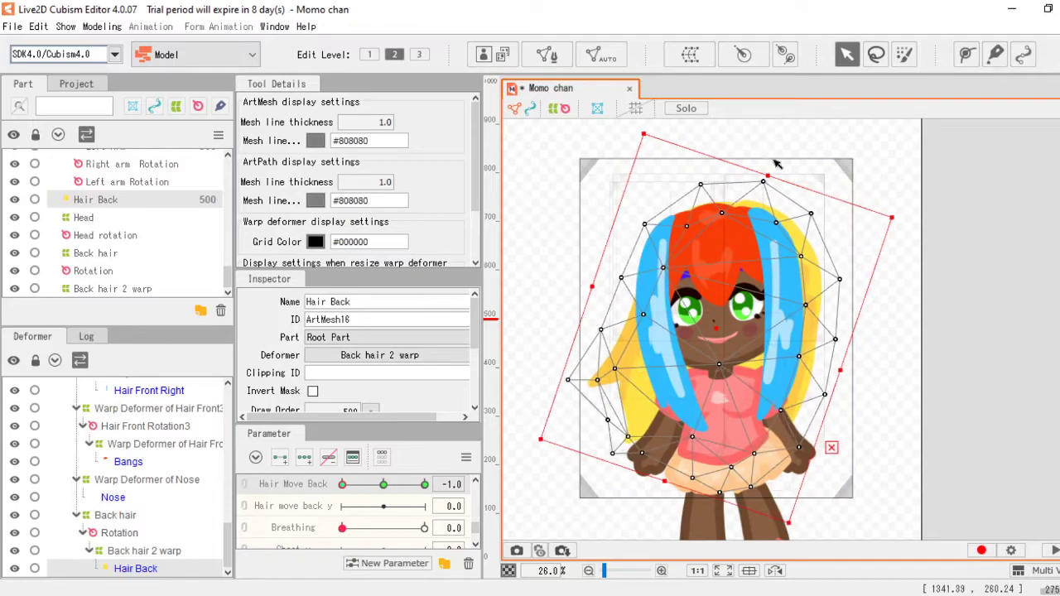
{"action": "left_click_drag", "start_coordinate": [717, 334], "coordinate": [701, 335]}
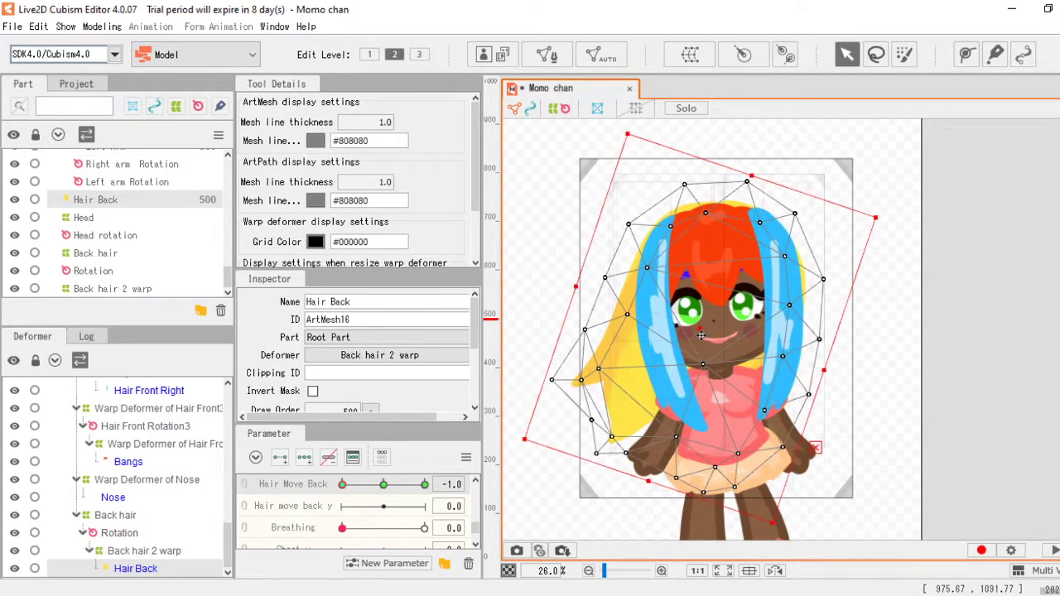
Step: At Hair Move Back 1, rotate the Hair Back mesh counterclockwise, shift it sideways behind the head, and return the parameter to 0
{"action": "left_click", "coordinate": [425, 485]}
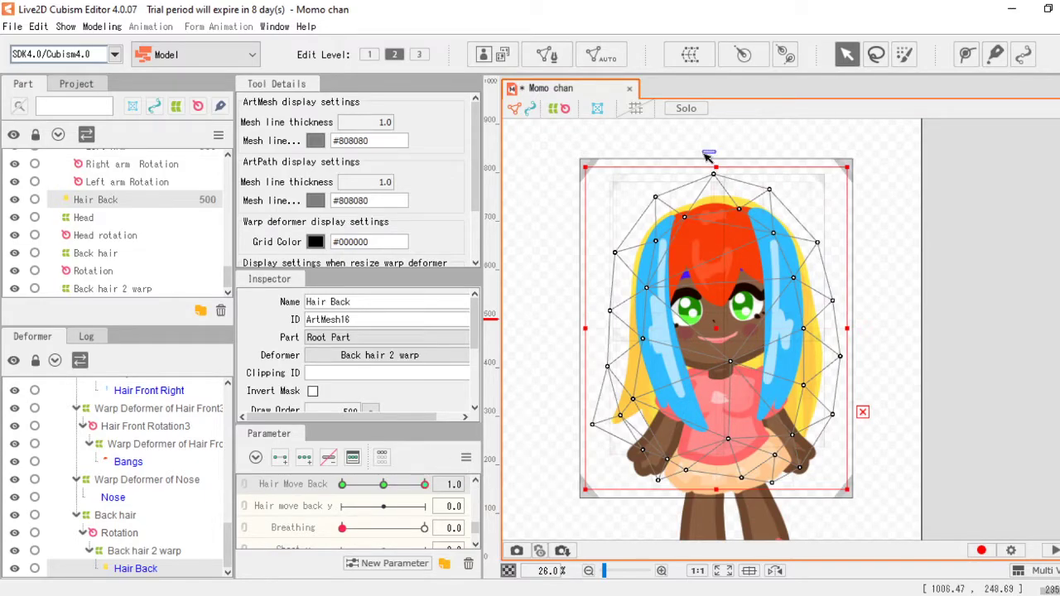
{"action": "left_click_drag", "start_coordinate": [714, 156], "coordinate": [662, 154]}
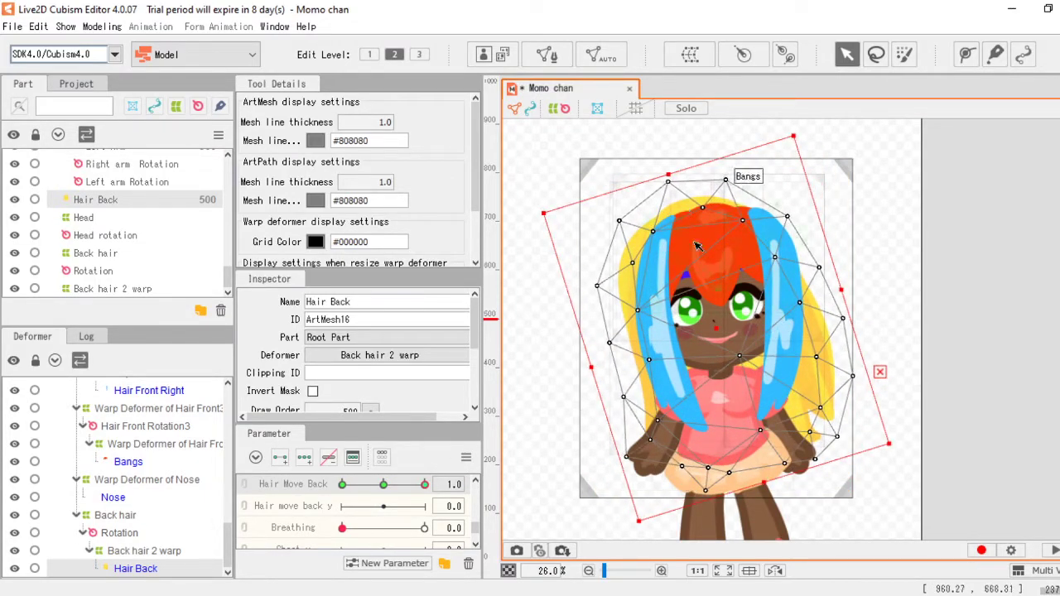
{"action": "left_click_drag", "start_coordinate": [717, 332], "coordinate": [732, 335]}
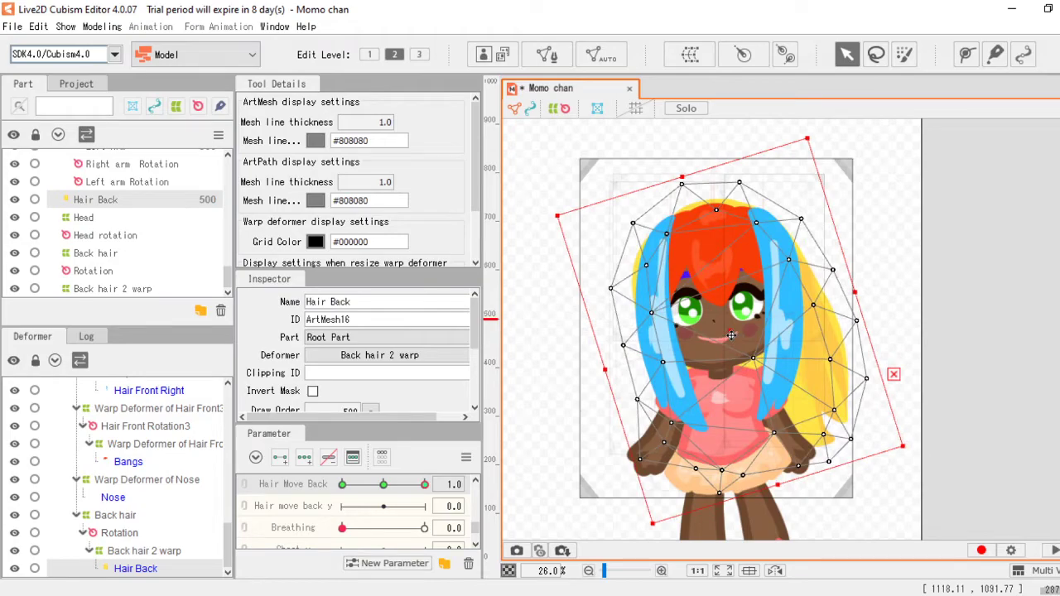
{"action": "left_click", "coordinate": [382, 485]}
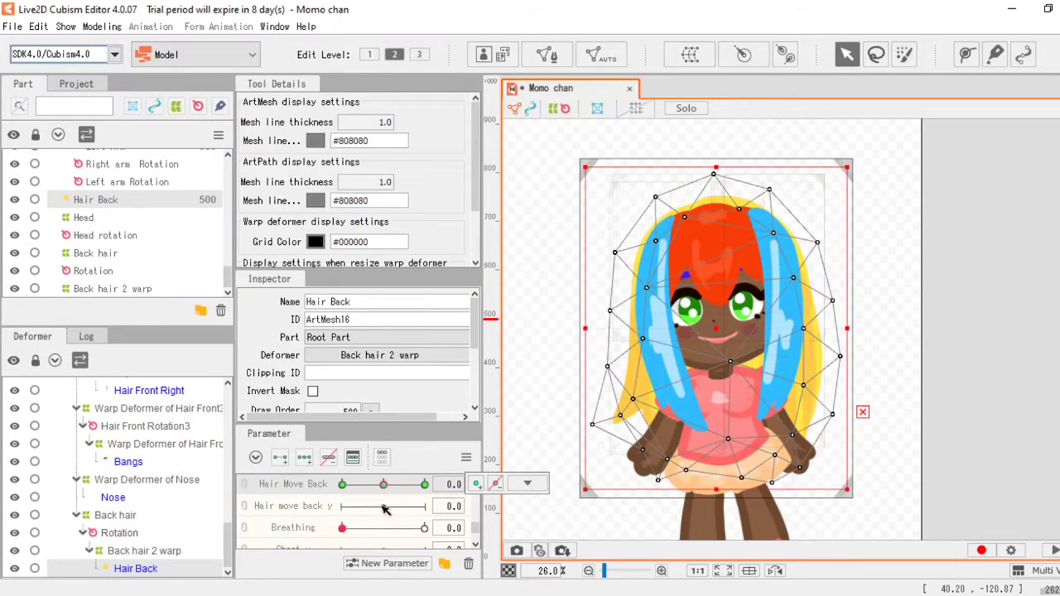
Step: Add three keys to the Hair Back mesh on Hair move back y and shorten it vertically at -1
{"action": "left_click", "coordinate": [384, 509]}
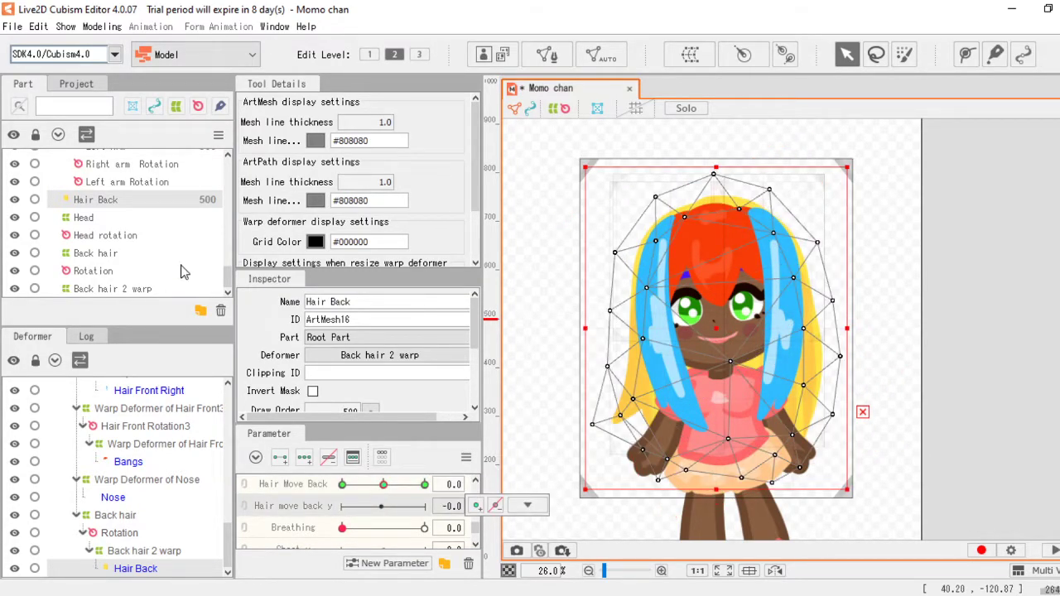
{"action": "left_click", "coordinate": [304, 457]}
{"action": "left_click", "coordinate": [342, 506]}
{"action": "left_click_drag", "start_coordinate": [715, 490], "coordinate": [707, 441]}
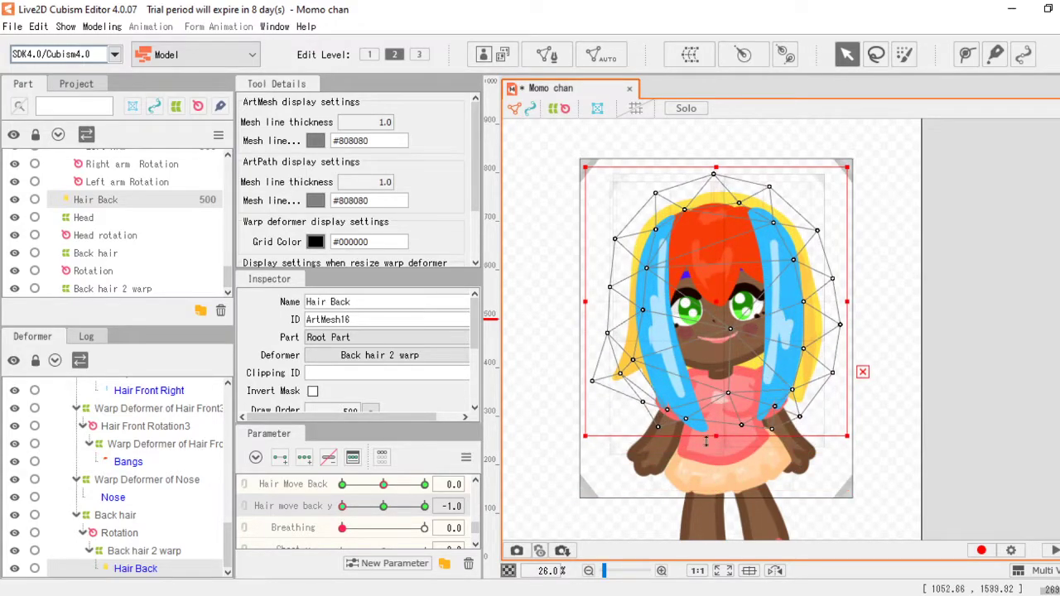
Step: Stretch the Hair Back mesh downward at Hair move back y 1 and return the parameter to 0
{"action": "left_click", "coordinate": [424, 506]}
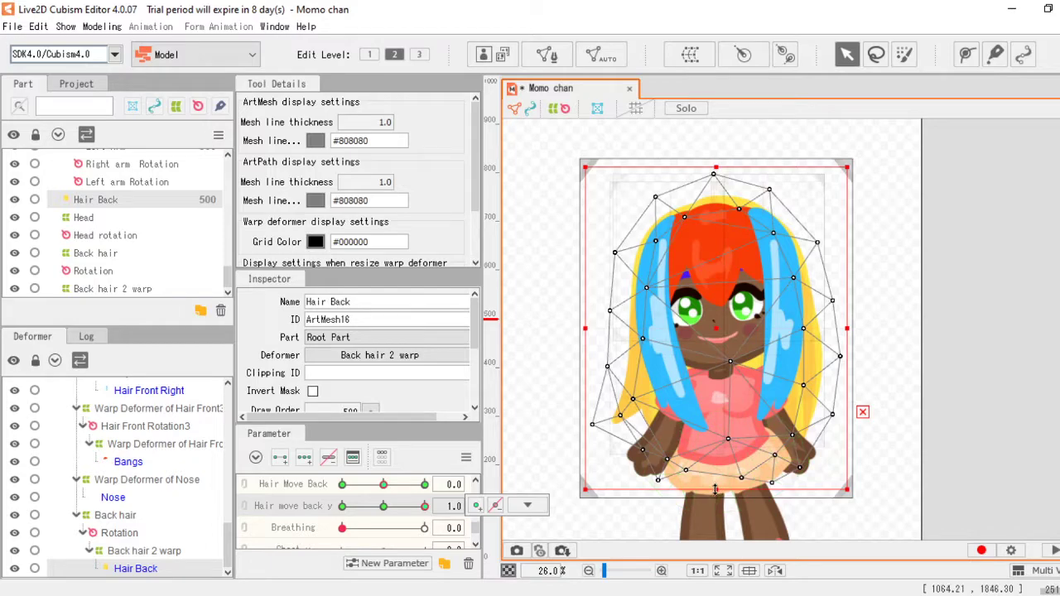
{"action": "left_click_drag", "start_coordinate": [716, 491], "coordinate": [717, 550]}
{"action": "scroll", "coordinate": [381, 522], "scroll_direction": "down", "scroll_amount": 2}
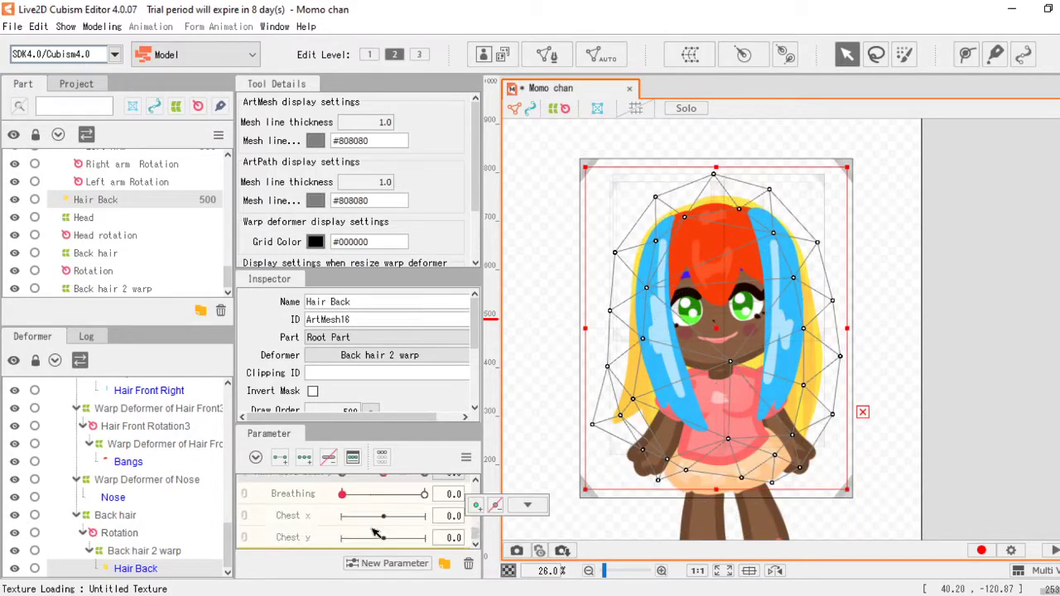
{"action": "left_click", "coordinate": [378, 517]}
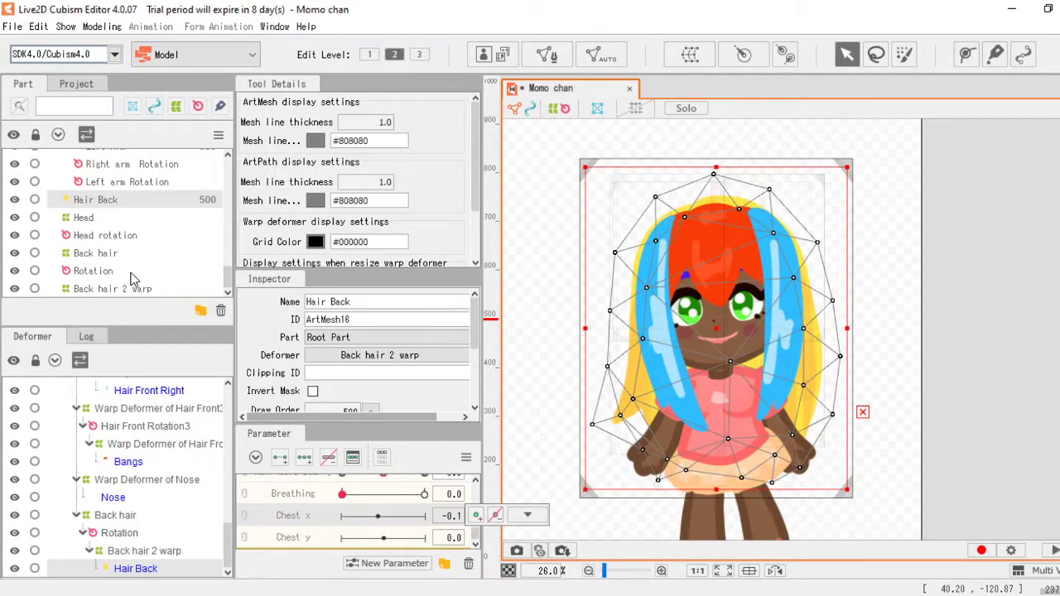
{"action": "scroll", "coordinate": [116, 238], "scroll_direction": "up", "scroll_amount": 3}
{"action": "scroll", "coordinate": [131, 228], "scroll_direction": "up", "scroll_amount": 2}
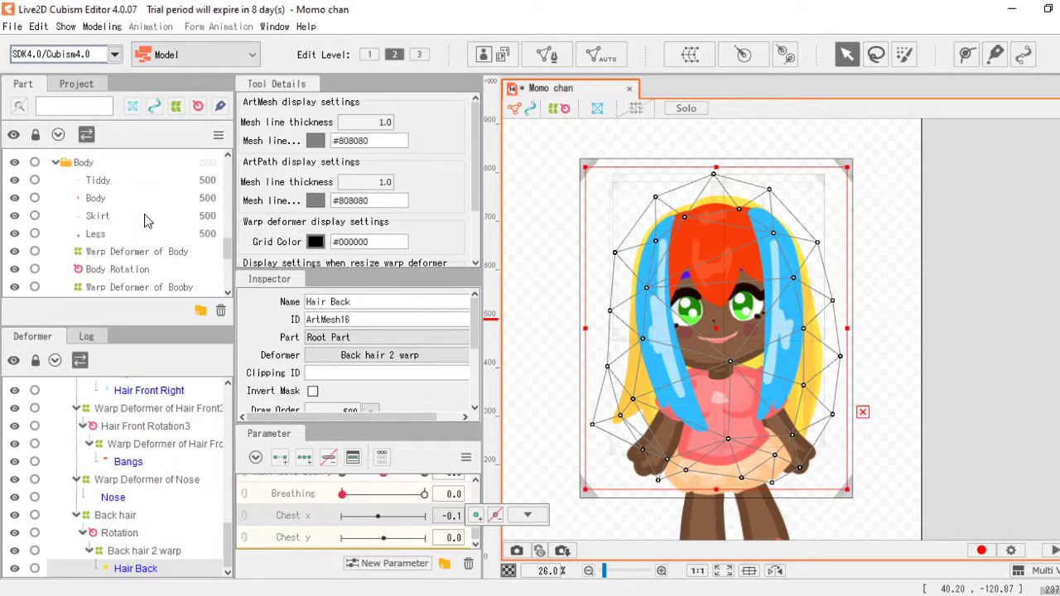
{"action": "left_click", "coordinate": [97, 179]}
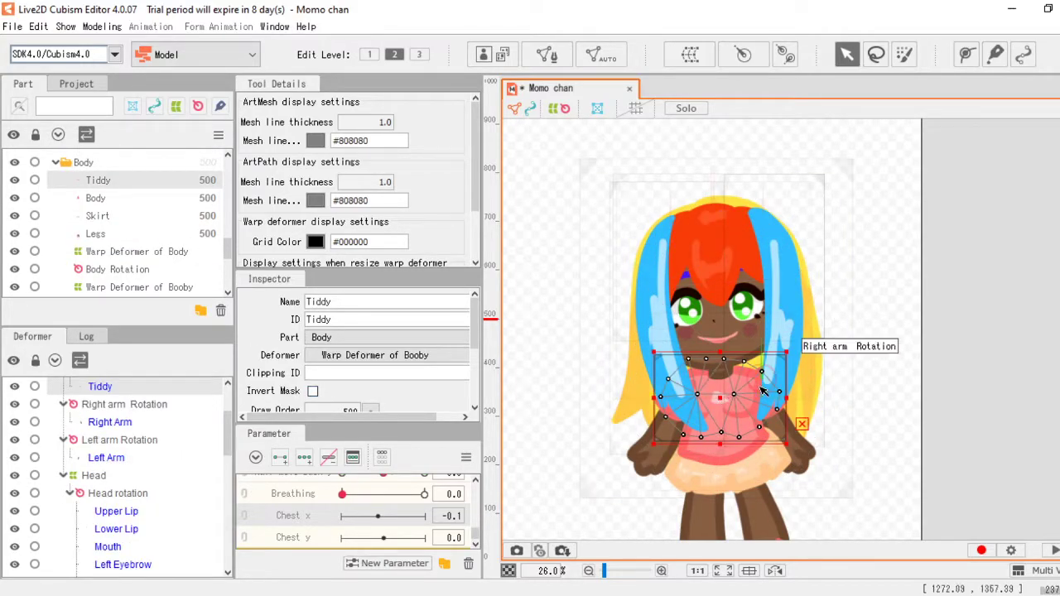
{"action": "scroll", "coordinate": [677, 457], "scroll_direction": "up", "scroll_amount": 2}
{"action": "scroll", "coordinate": [678, 456], "scroll_direction": "up", "scroll_amount": 2}
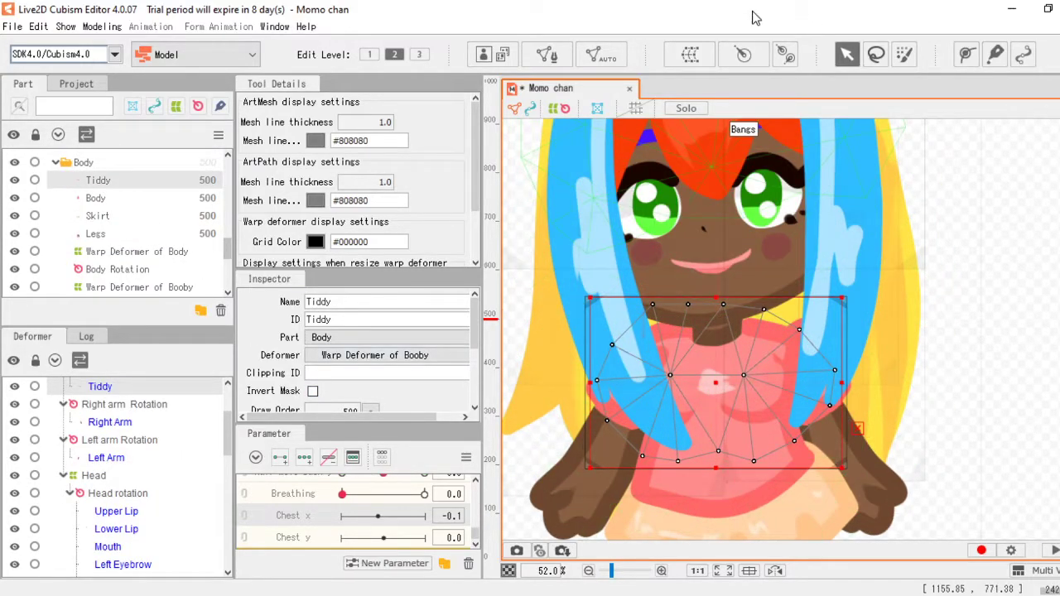
{"action": "left_click", "coordinate": [686, 58]}
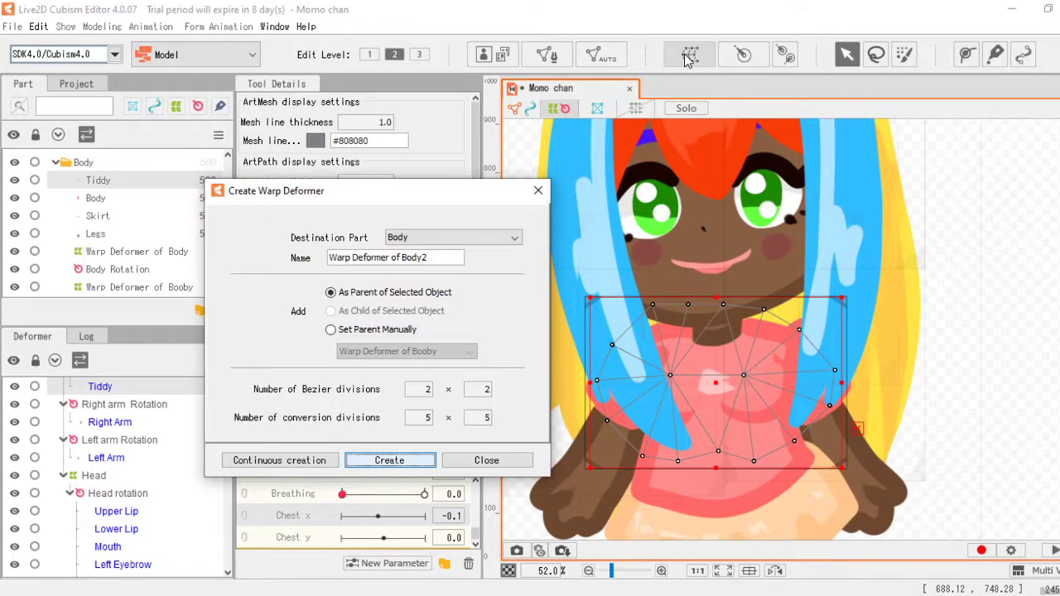
{"action": "left_click", "coordinate": [543, 192]}
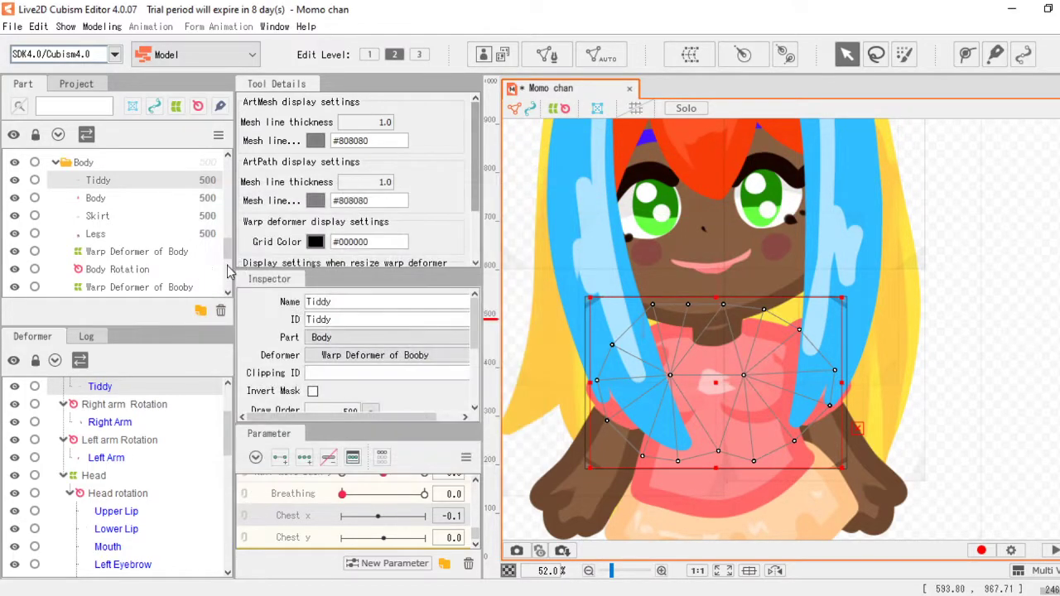
Step: Try to add three keys to Warp Deformer of Booby on Chest x and Chest y
{"action": "left_click", "coordinate": [186, 287]}
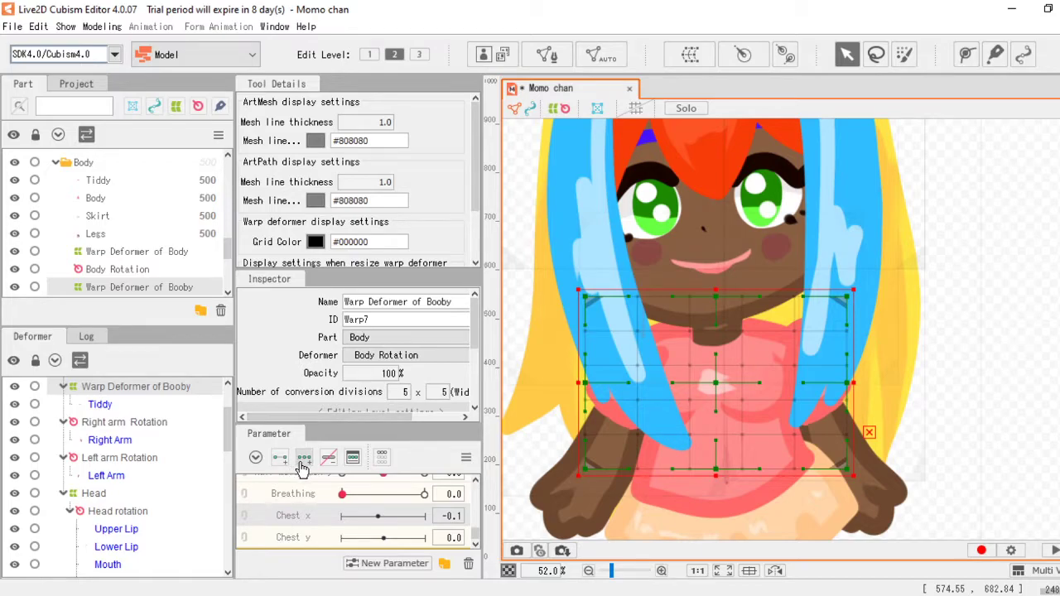
{"action": "left_click", "coordinate": [351, 538]}
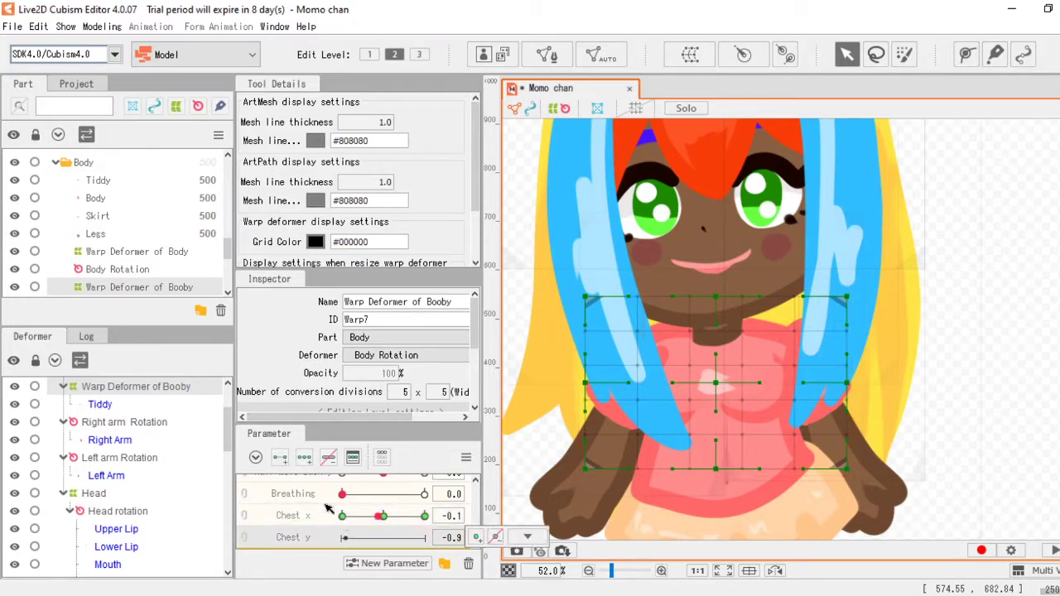
{"action": "left_click", "coordinate": [306, 461]}
{"action": "left_click", "coordinate": [552, 350]}
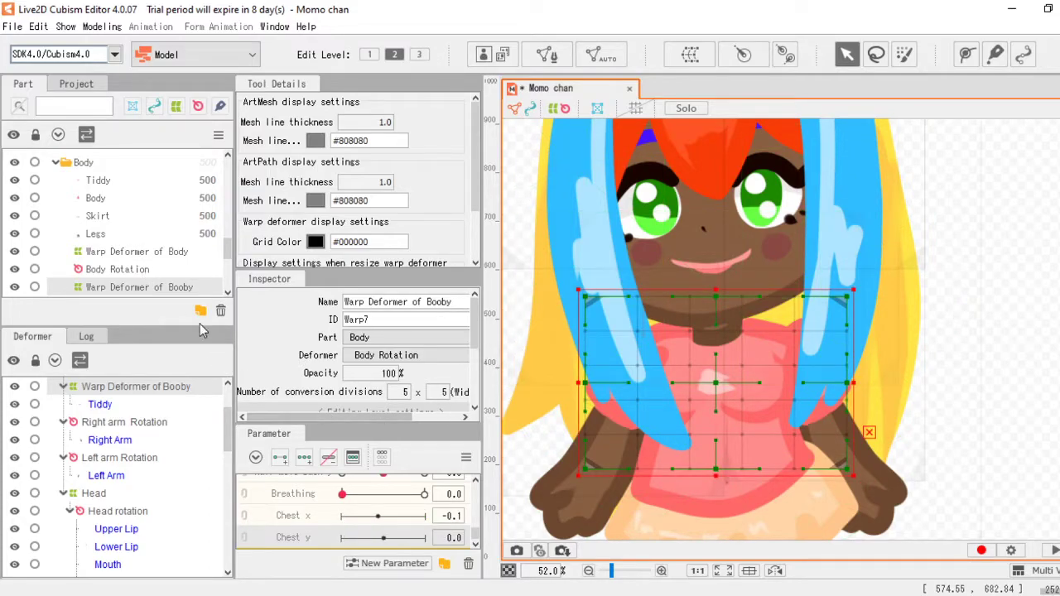
Step: Create a warp deformer in the Body part as parent of the Tiddy mesh, with 2 × 2 Bezier and 5 × 5 conversion divisions
{"action": "left_click", "coordinate": [121, 201]}
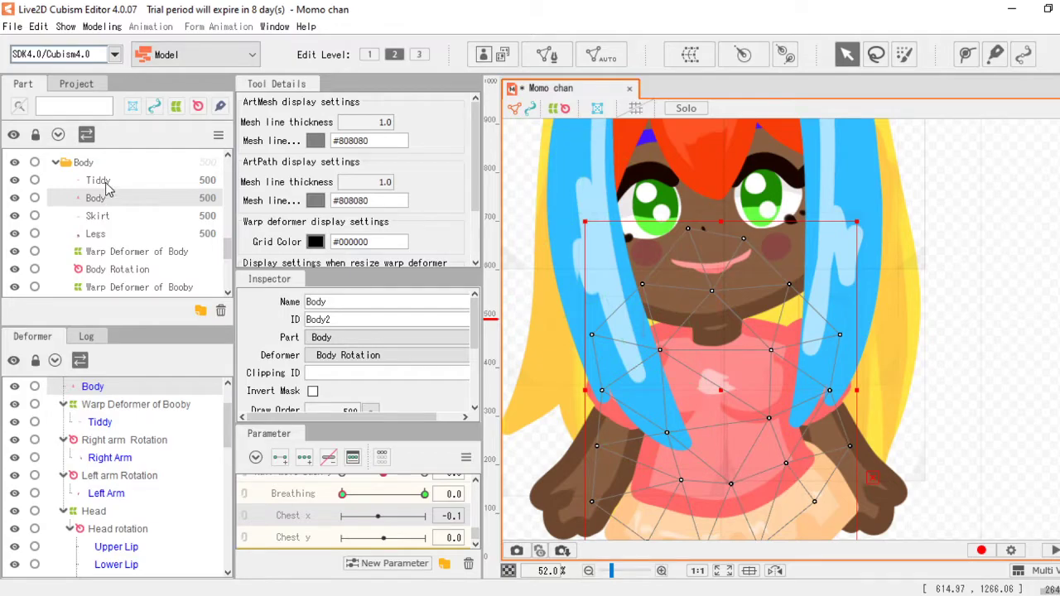
{"action": "left_click", "coordinate": [100, 180]}
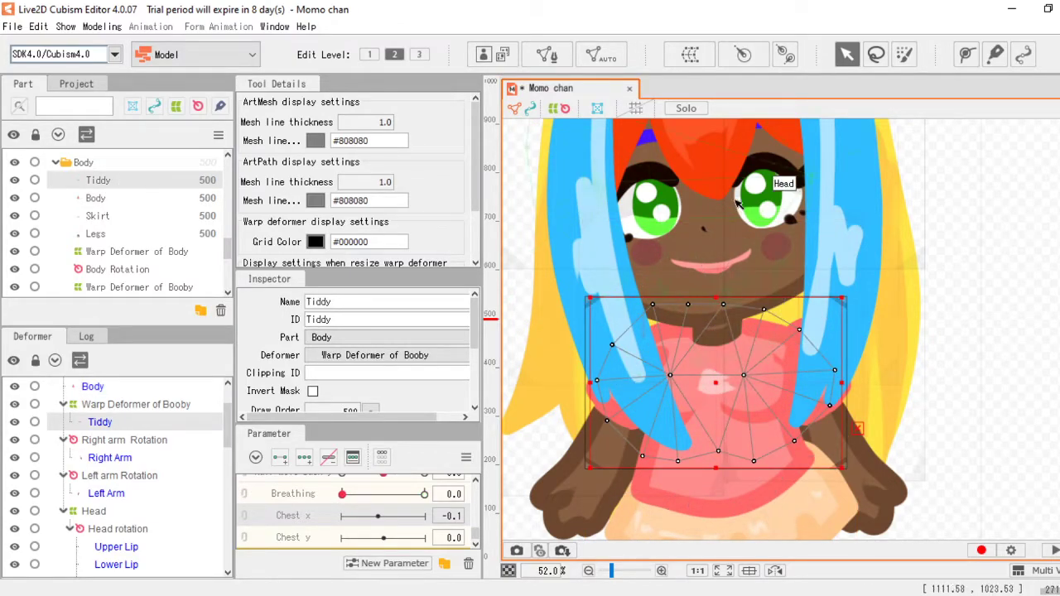
{"action": "left_click", "coordinate": [690, 54]}
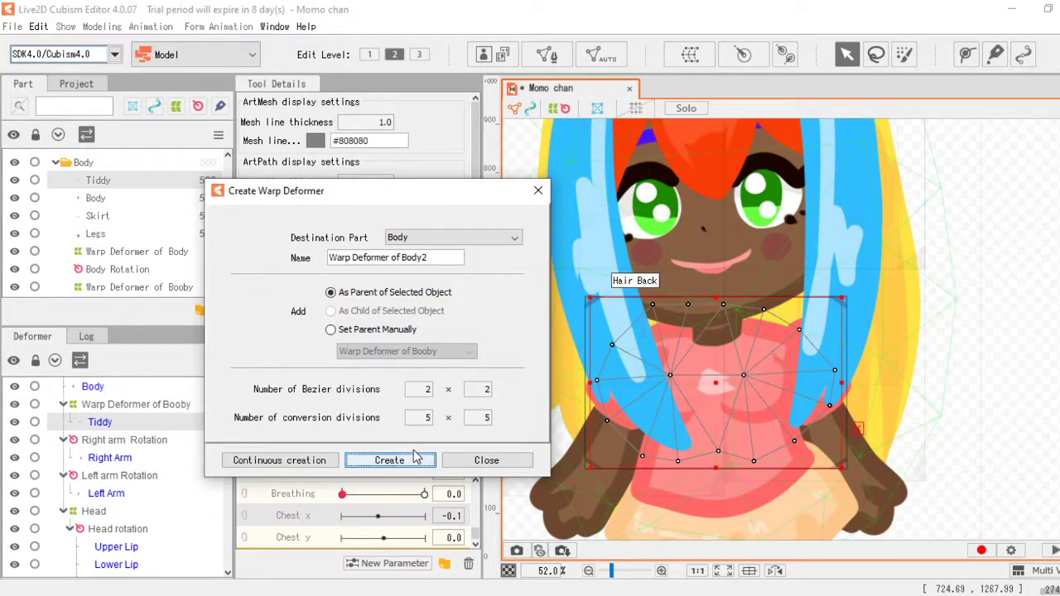
{"action": "left_click", "coordinate": [390, 461]}
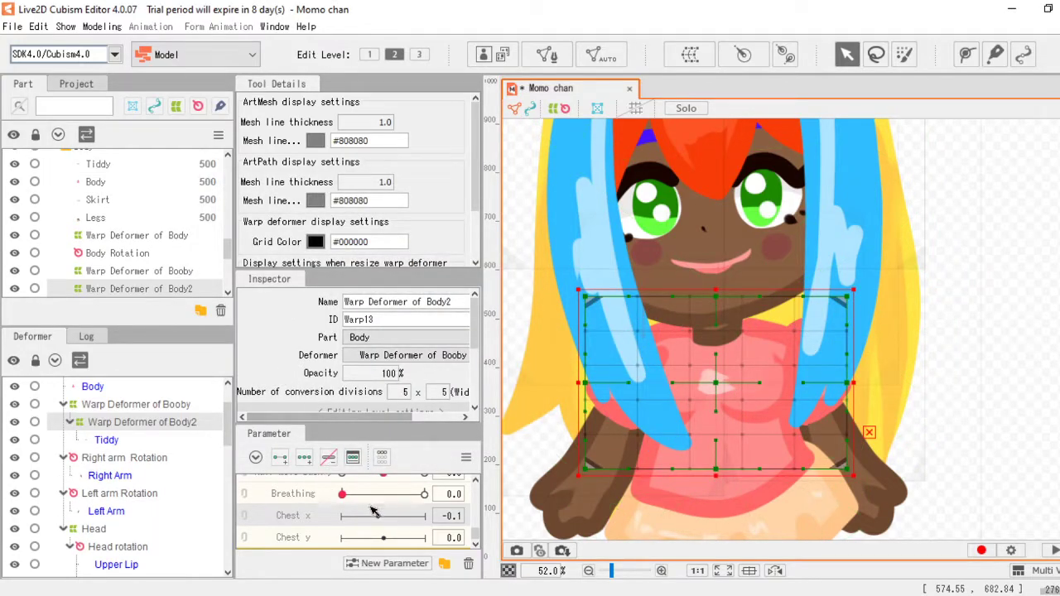
Step: Add three keys to the new chest warp deformer on Chest x, bend its inner grid sideways at the extremes, and return to 0
{"action": "left_click", "coordinate": [305, 458]}
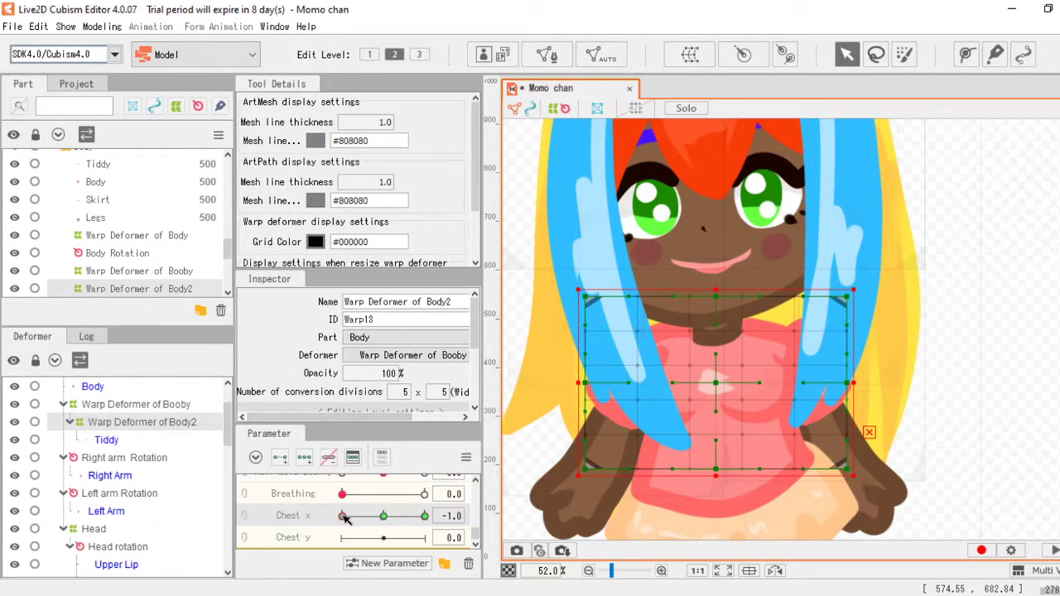
{"action": "left_click_drag", "start_coordinate": [760, 384], "coordinate": [809, 382]}
{"action": "left_click", "coordinate": [424, 517]}
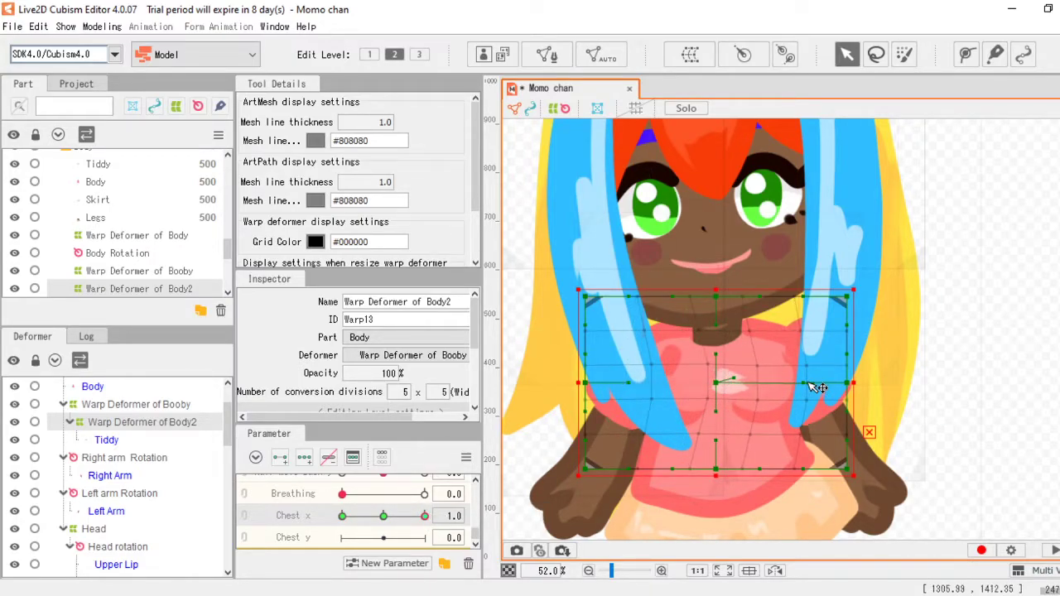
{"action": "left_click", "coordinate": [383, 517]}
Step: Add three keys to the chest warp deformer on Chest y and raise its lower edge at -1
{"action": "left_click", "coordinate": [386, 539]}
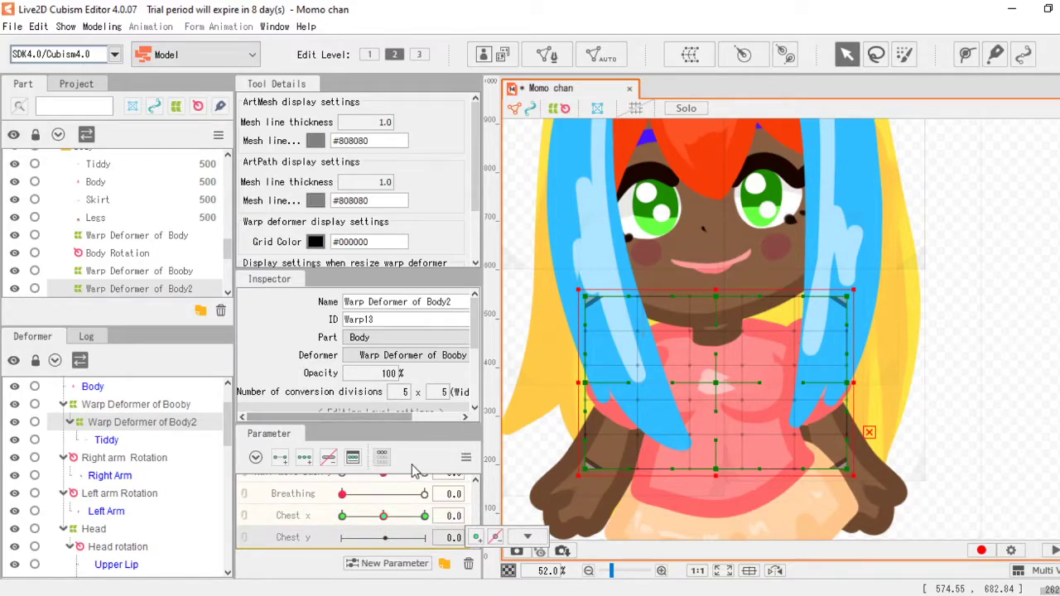
{"action": "left_click", "coordinate": [304, 458]}
{"action": "left_click", "coordinate": [343, 538]}
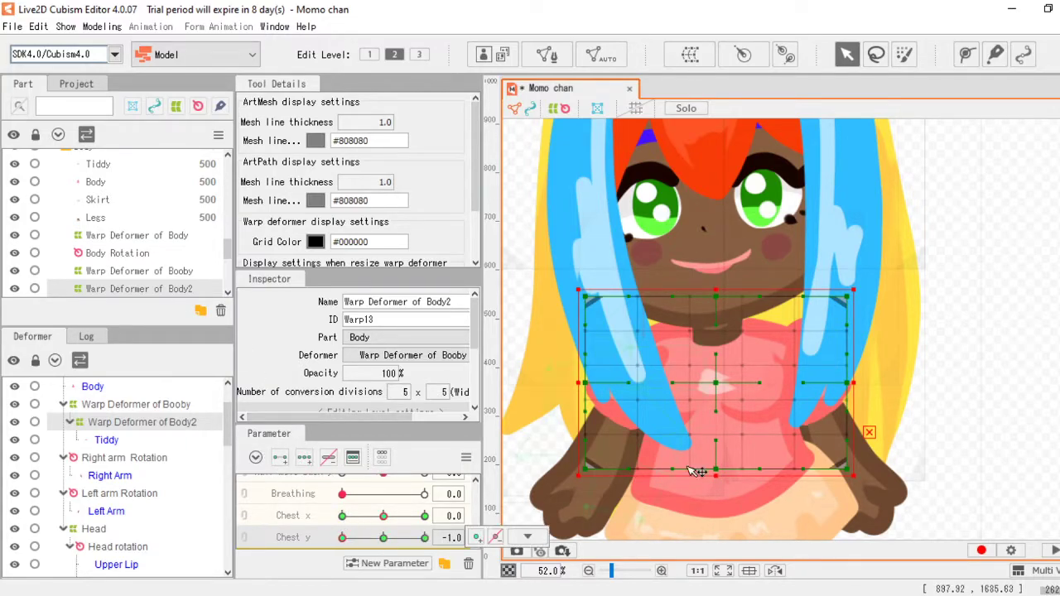
{"action": "left_click_drag", "start_coordinate": [716, 477], "coordinate": [716, 439]}
{"action": "left_click_drag", "start_coordinate": [716, 367], "coordinate": [719, 377]}
Step: Stretch the chest warp deformer downward at Chest y 1, return the parameter to 0, and test its movement
{"action": "left_click", "coordinate": [425, 539]}
{"action": "left_click_drag", "start_coordinate": [714, 476], "coordinate": [715, 513]}
{"action": "left_click", "coordinate": [384, 540]}
{"action": "scroll", "coordinate": [731, 368], "scroll_direction": "down", "scroll_amount": 2}
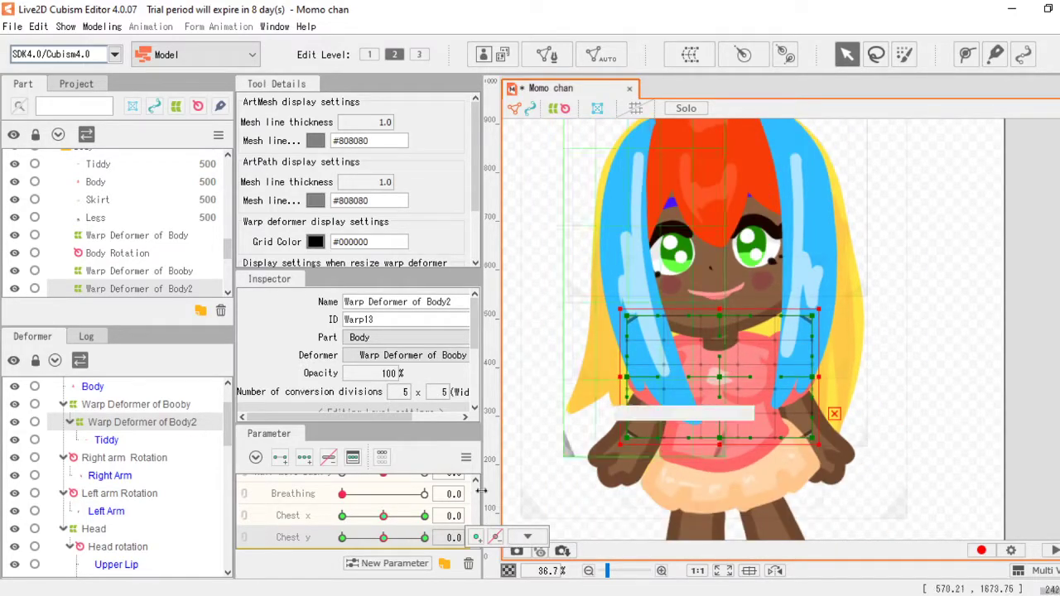
{"action": "left_click_drag", "start_coordinate": [383, 539], "coordinate": [407, 542]}
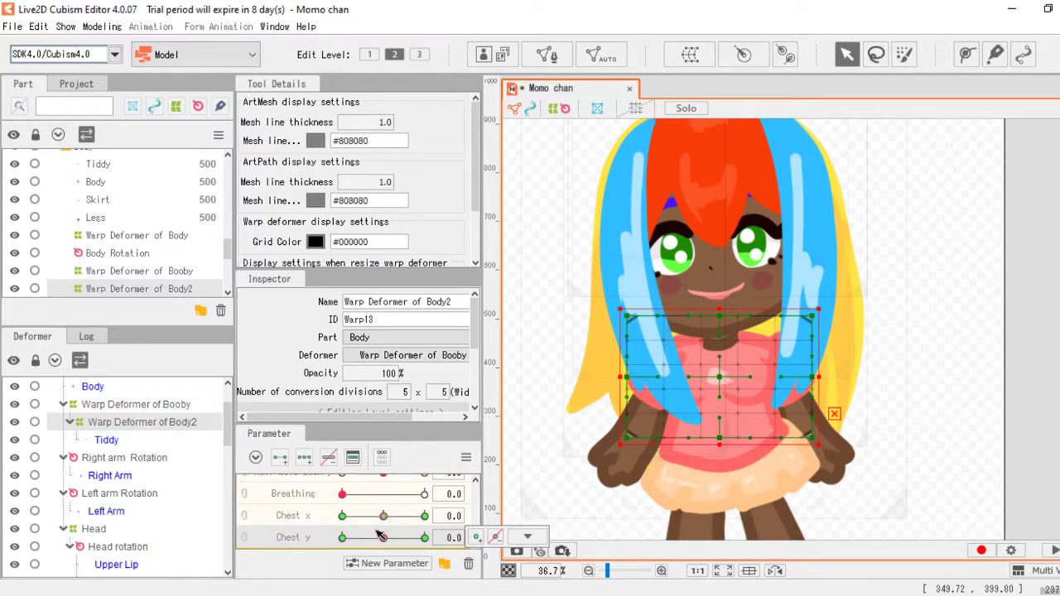
Step: Open the model's Physics/Scene Blending settings
{"action": "scroll", "coordinate": [290, 523], "scroll_direction": "down", "scroll_amount": 2}
{"action": "scroll", "coordinate": [270, 522], "scroll_direction": "down", "scroll_amount": 3}
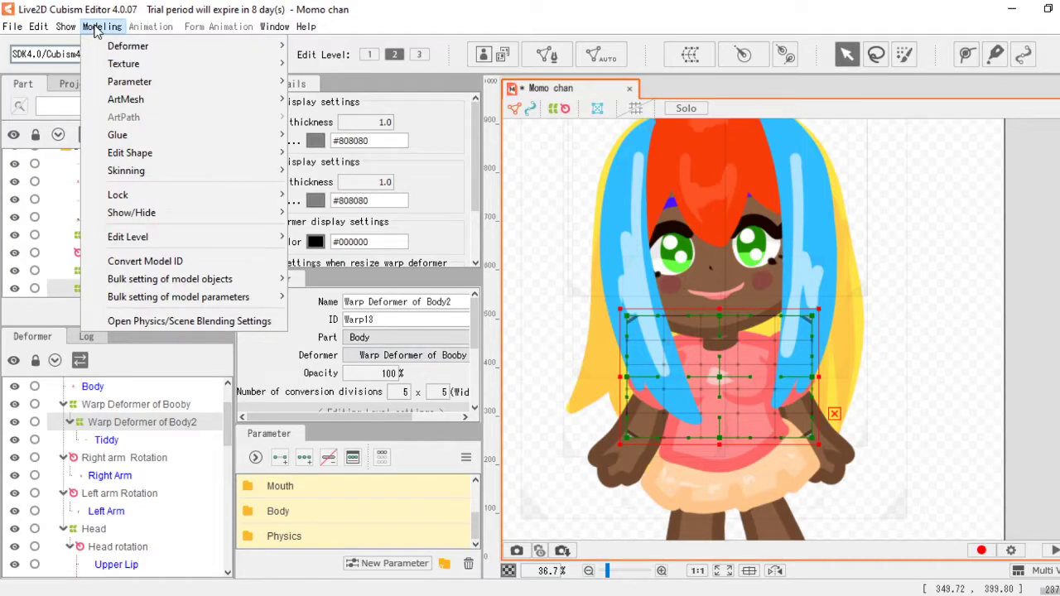
{"action": "left_click", "coordinate": [146, 321]}
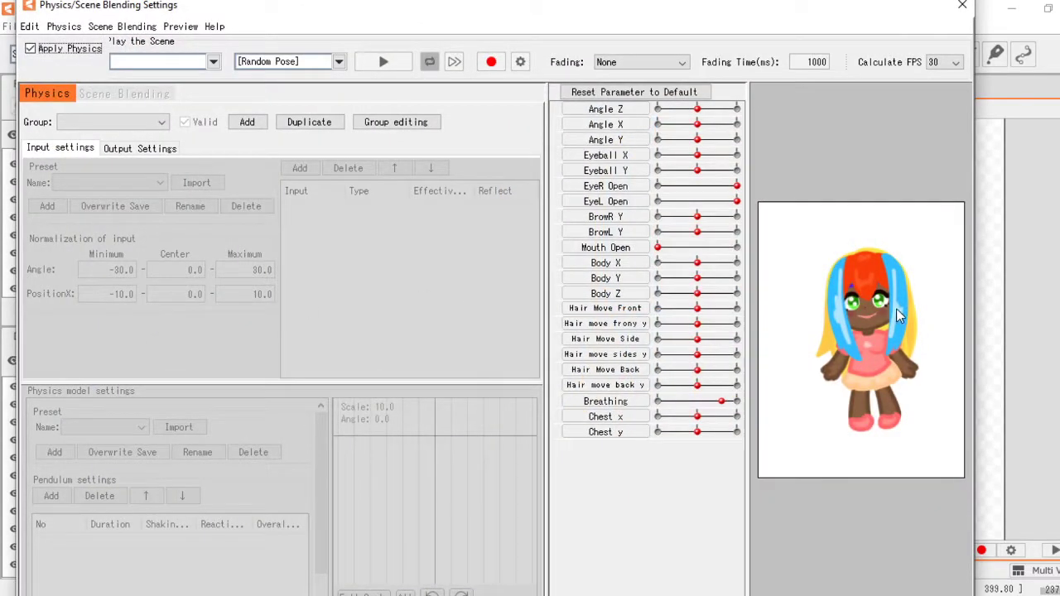
{"action": "scroll", "coordinate": [899, 299], "scroll_direction": "up", "scroll_amount": 2}
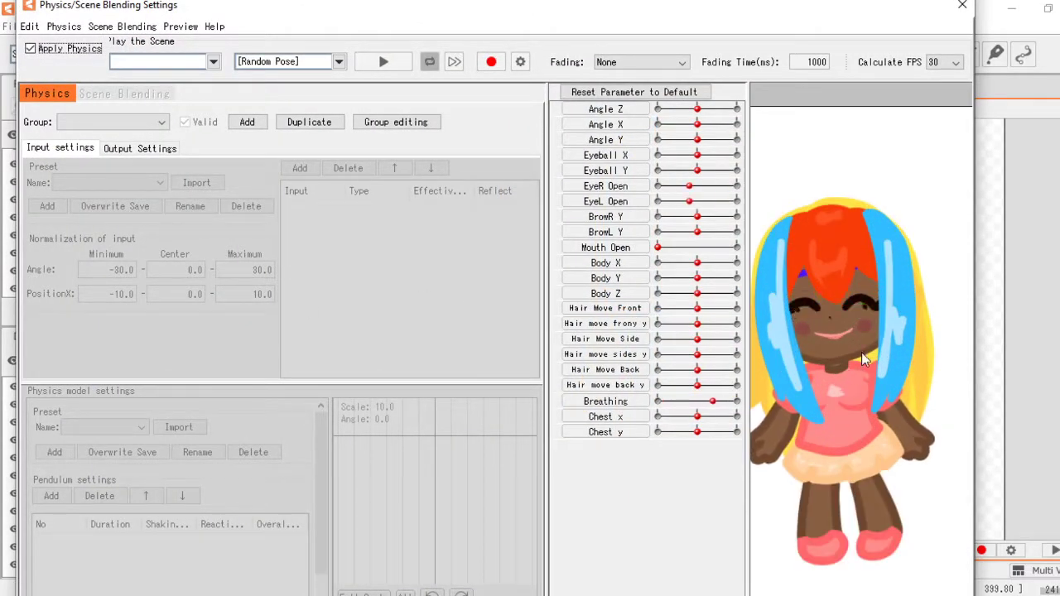
{"action": "scroll", "coordinate": [880, 313], "scroll_direction": "down", "scroll_amount": 2}
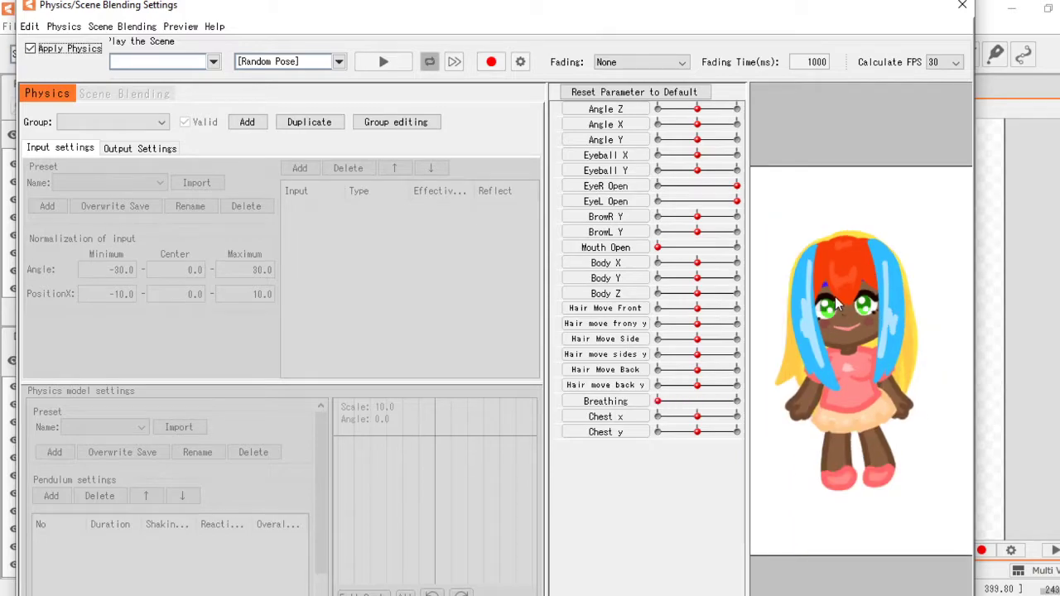
{"action": "scroll", "coordinate": [882, 302], "scroll_direction": "up", "scroll_amount": 2}
{"action": "scroll", "coordinate": [885, 297], "scroll_direction": "down", "scroll_amount": 2}
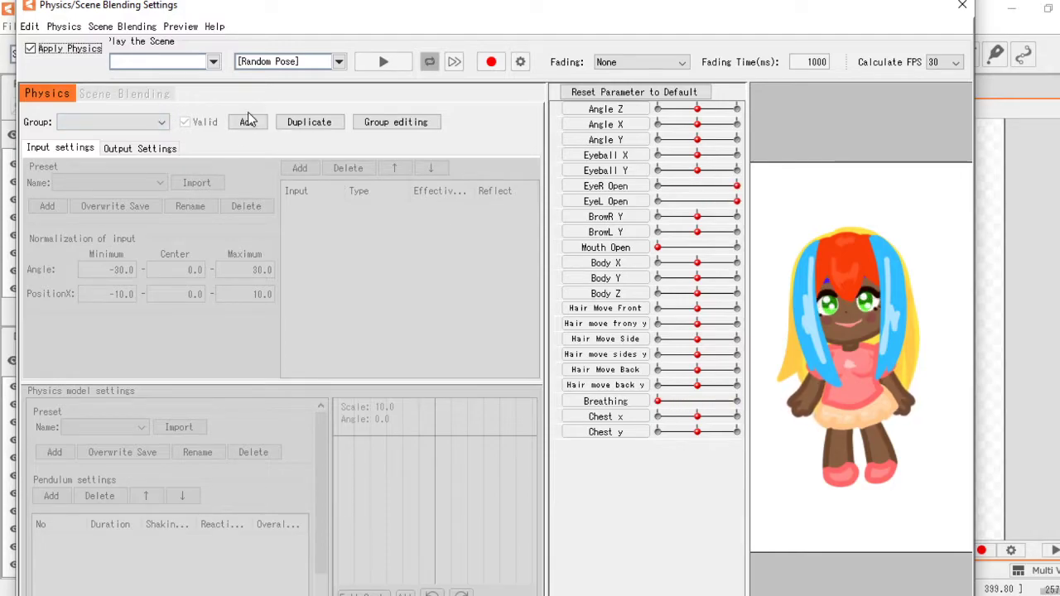
Step: Play the Random Pose scene to preview the model's movement, and stop the playback
{"action": "left_click", "coordinate": [213, 63]}
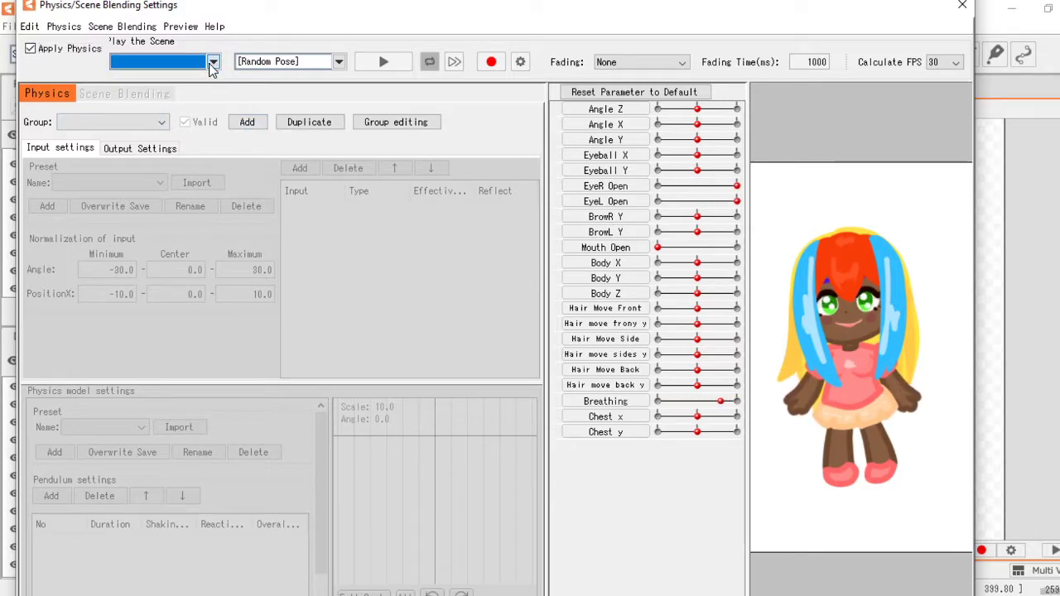
{"action": "left_click", "coordinate": [384, 65]}
{"action": "left_click", "coordinate": [383, 64]}
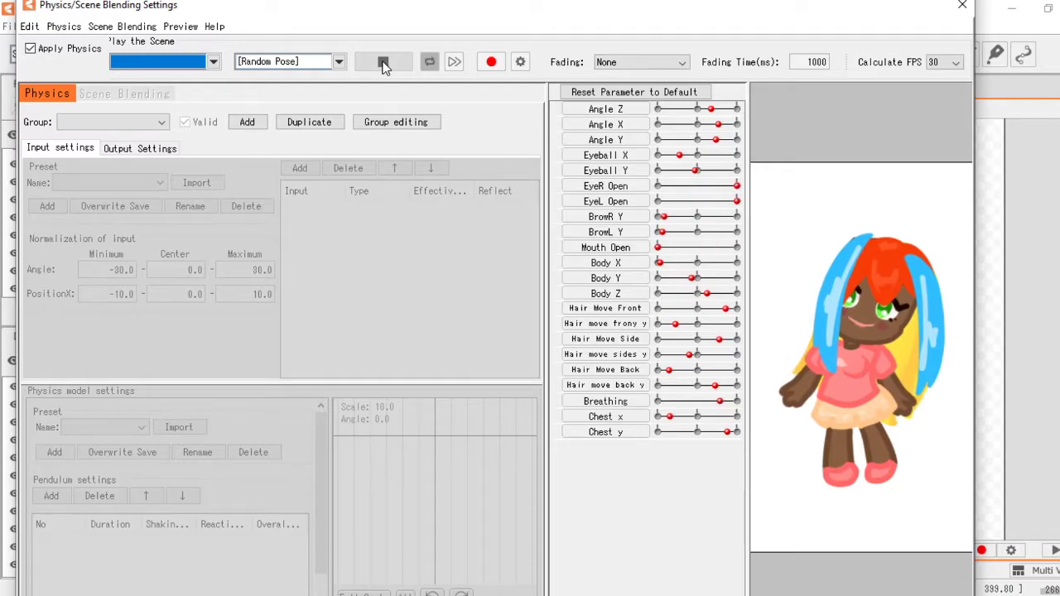
{"action": "left_click", "coordinate": [383, 64]}
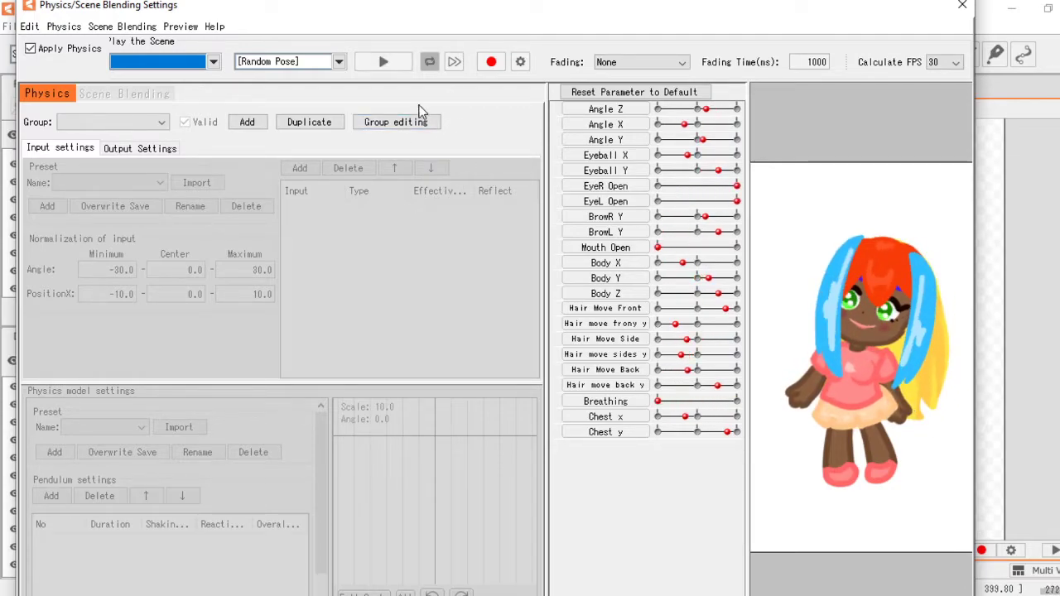
Step: Add a physics group named Hair move Bangs x with the Head Input preset and the Hair (Short) physics model preset
{"action": "left_click", "coordinate": [247, 122]}
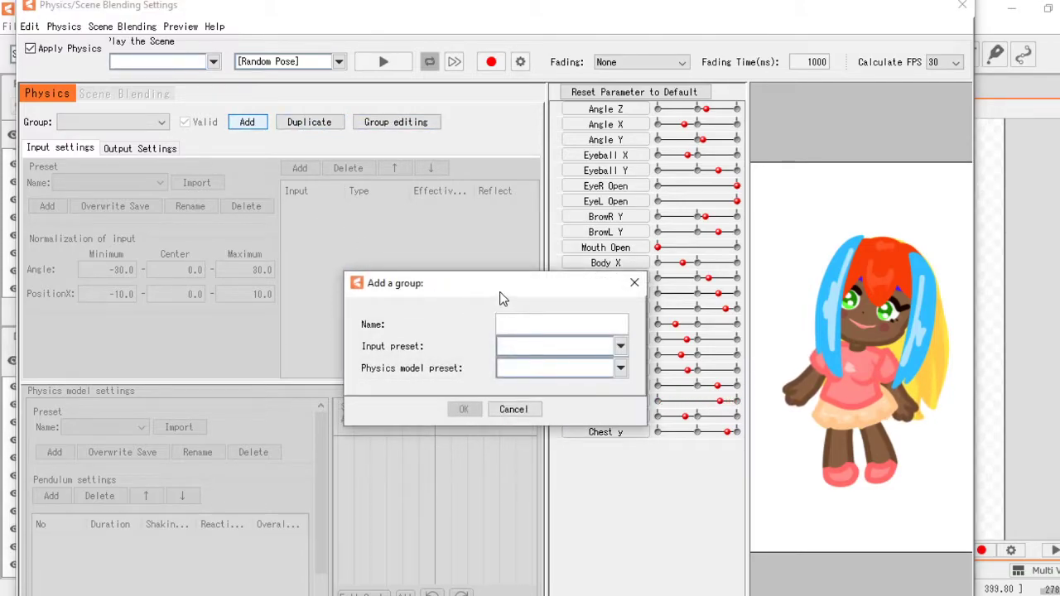
{"action": "left_click_drag", "start_coordinate": [504, 298], "coordinate": [347, 276]}
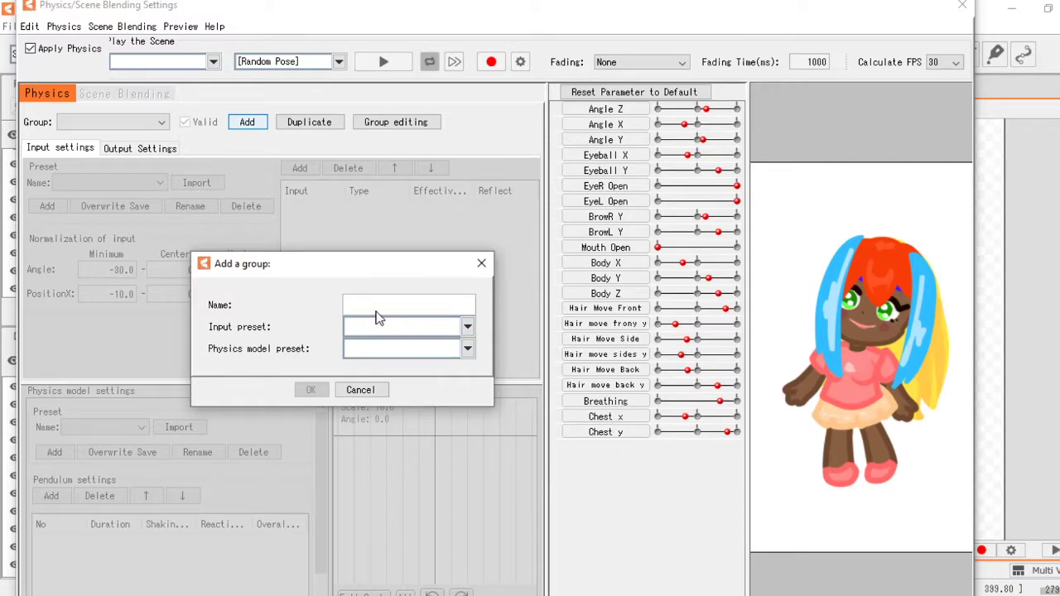
{"action": "type", "text": "Hair move Bangs x"}
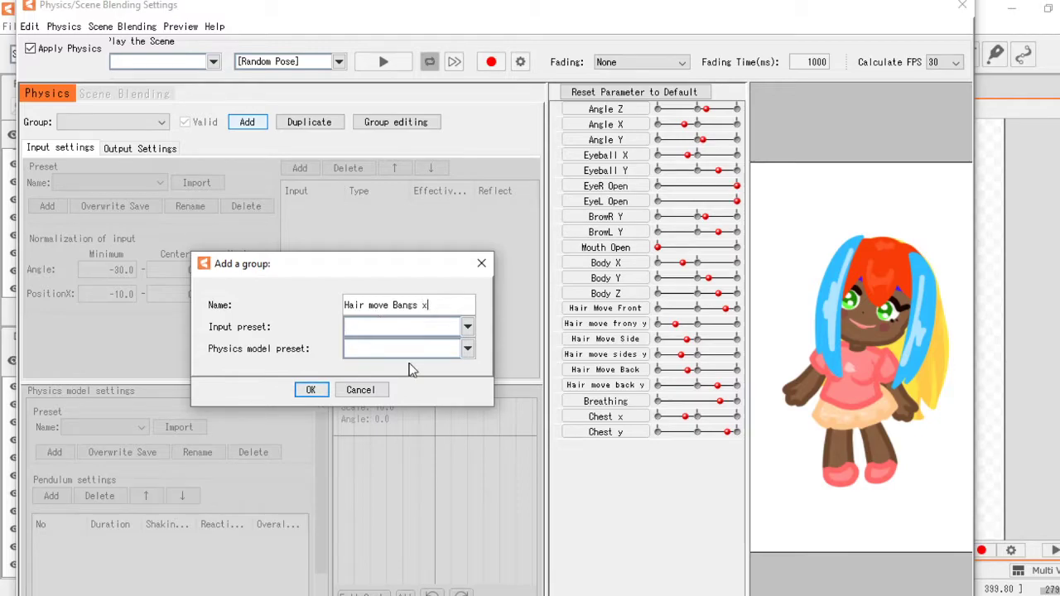
{"action": "left_click", "coordinate": [414, 326]}
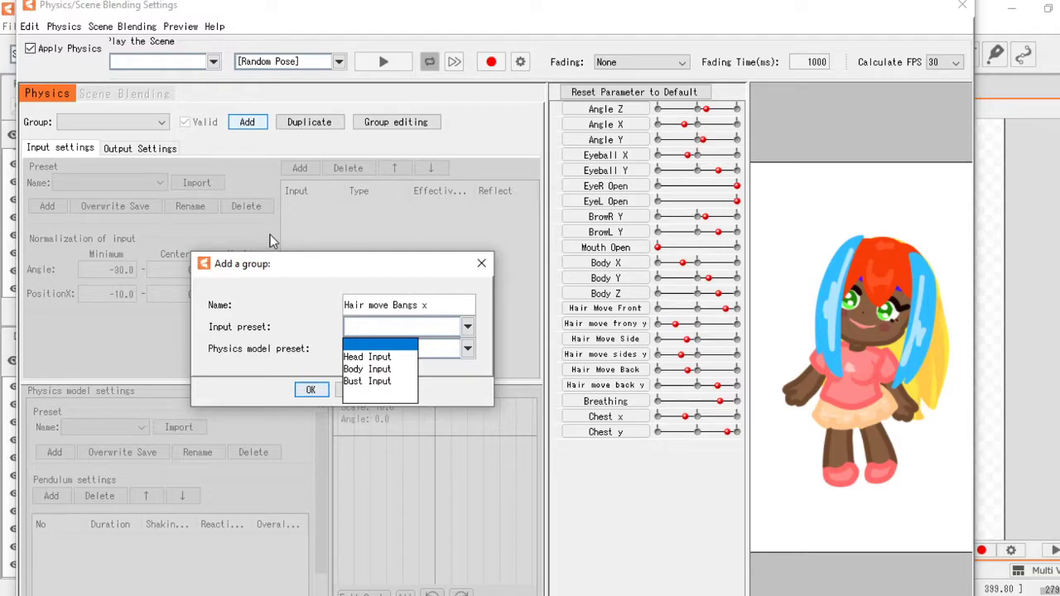
{"action": "left_click", "coordinate": [367, 358]}
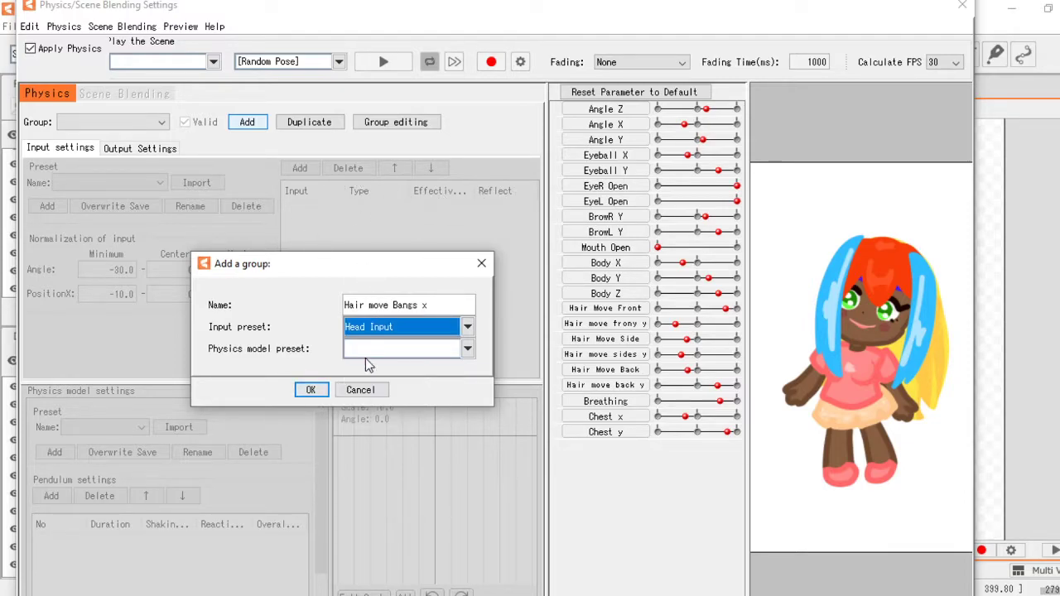
{"action": "left_click", "coordinate": [468, 350]}
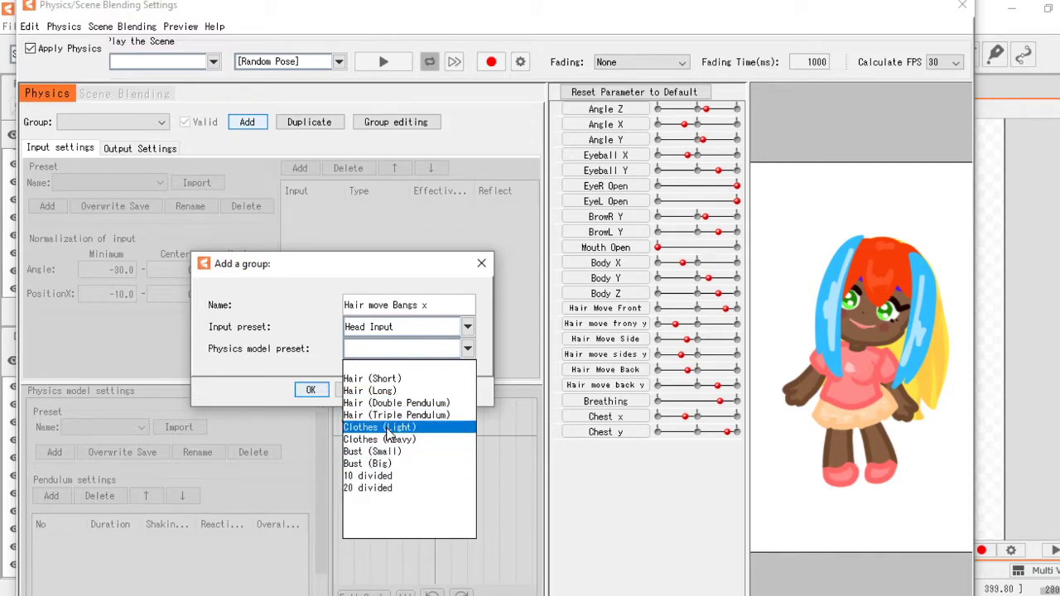
{"action": "left_click", "coordinate": [391, 383]}
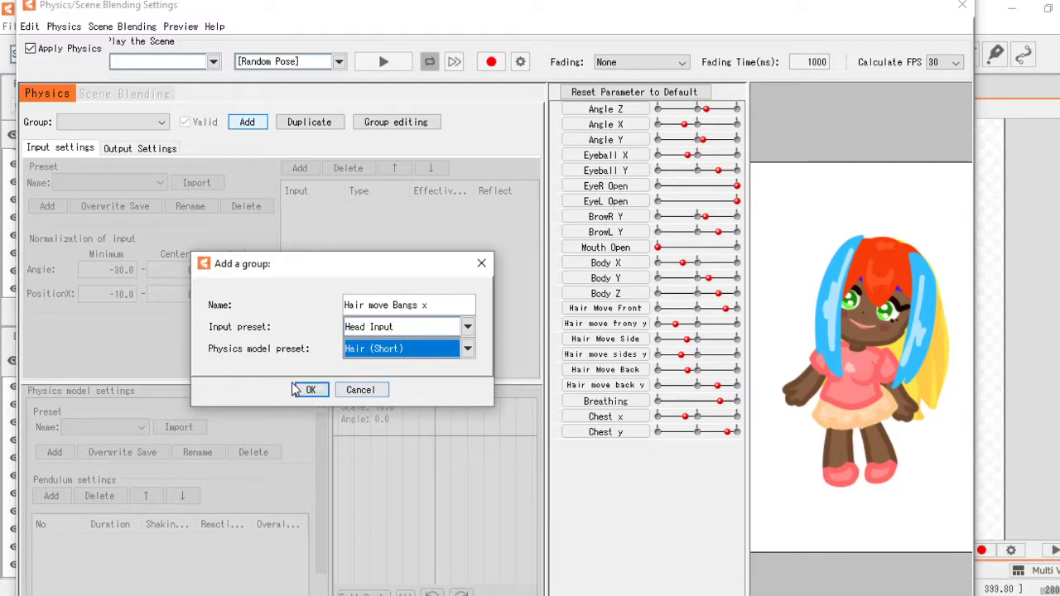
{"action": "left_click", "coordinate": [306, 391]}
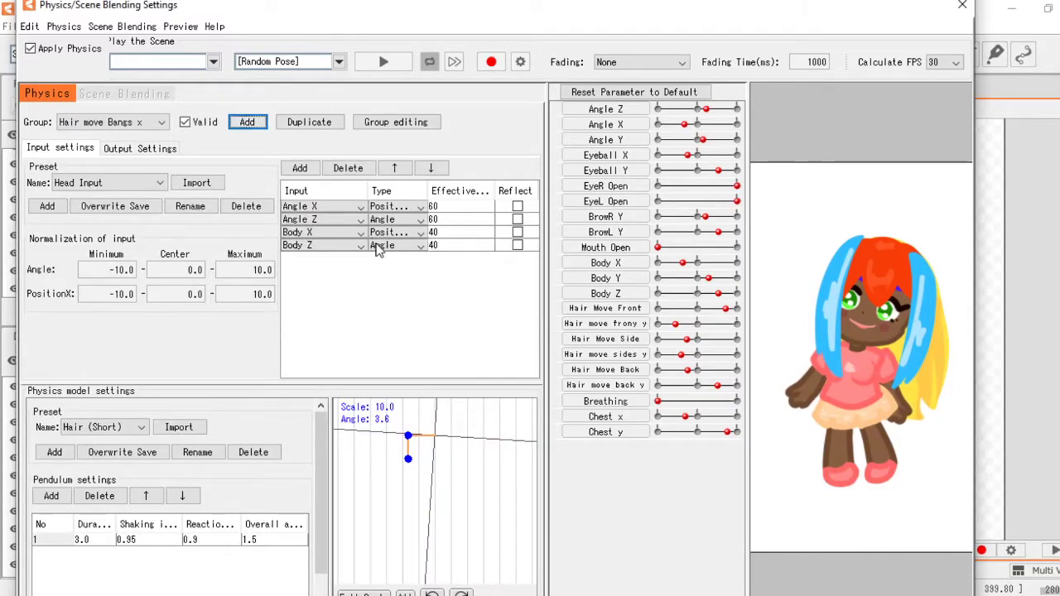
Step: Add Hair Move Front as the output parameter of the Hair move Bangs x group and test it with the head and body parameters
{"action": "left_click", "coordinate": [139, 150]}
{"action": "left_click", "coordinate": [46, 168]}
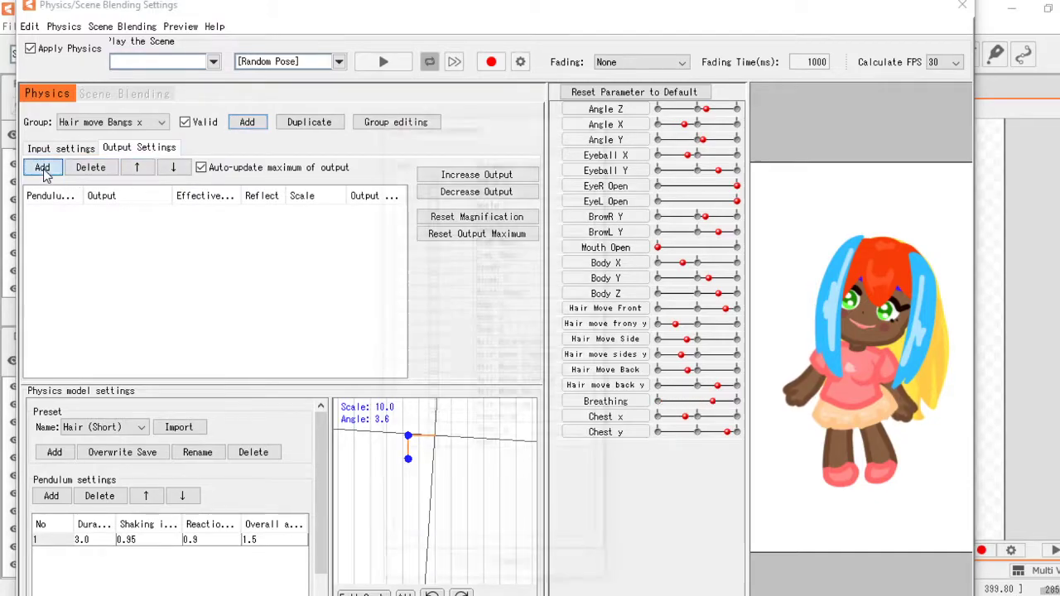
{"action": "left_click", "coordinate": [431, 342]}
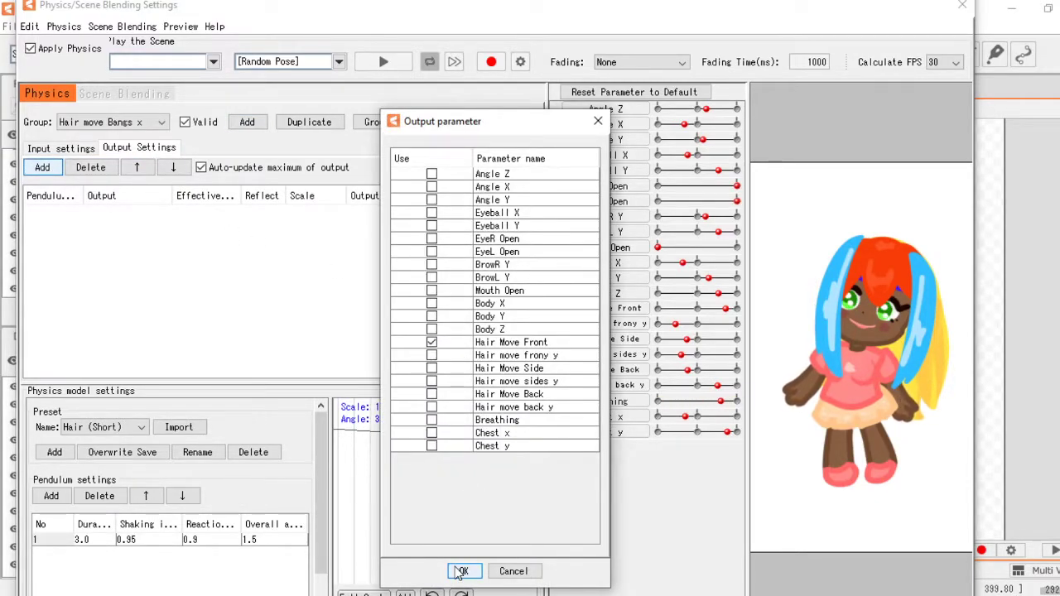
{"action": "left_click", "coordinate": [464, 571]}
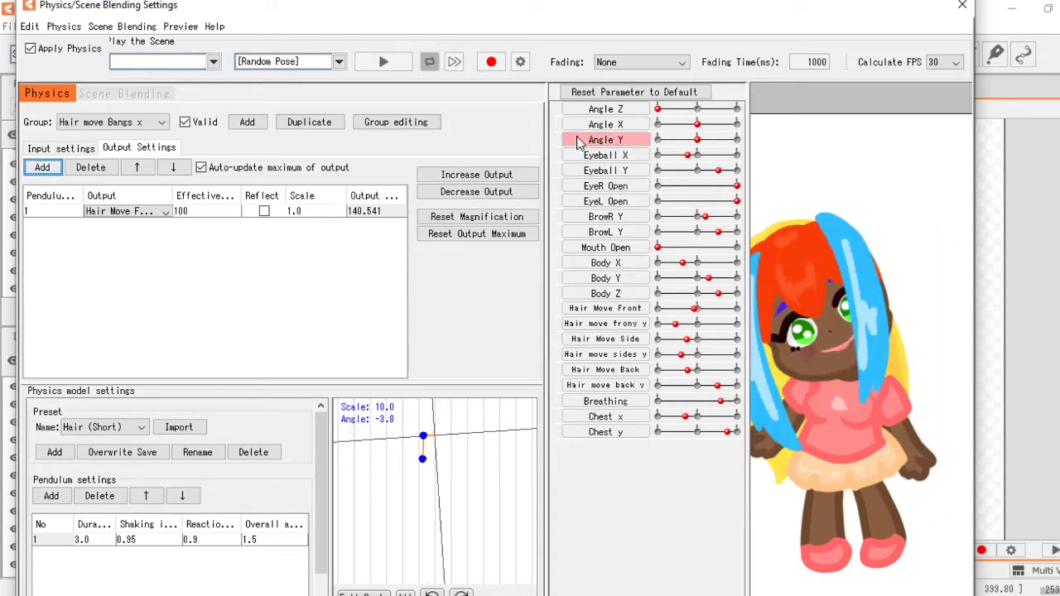
{"action": "left_click", "coordinate": [58, 149]}
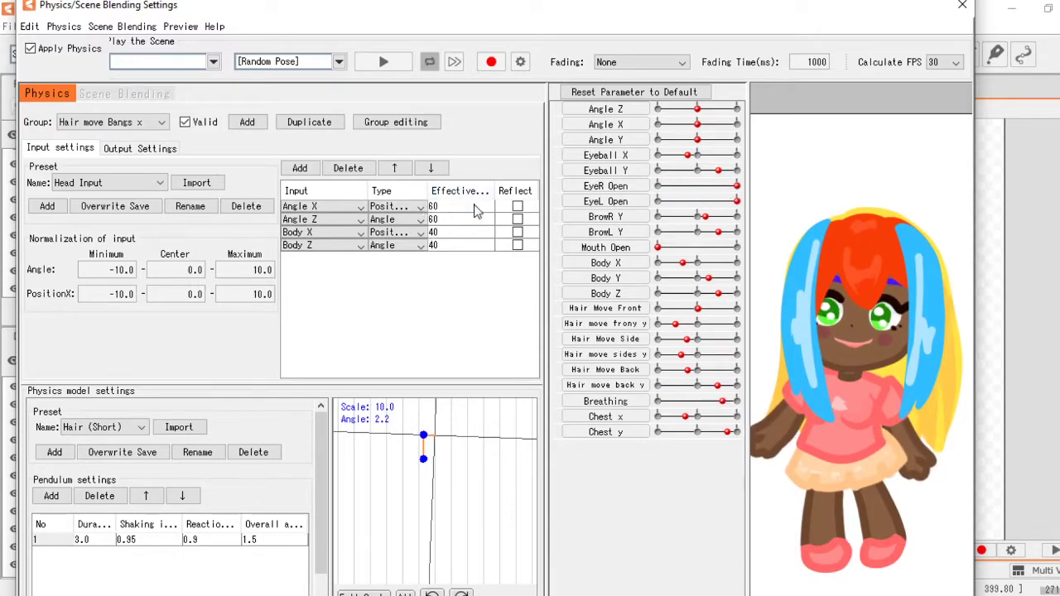
{"action": "mouse_move", "coordinate": [685, 265]}
{"action": "left_mouse_down"}
{"action": "mouse_move", "coordinate": [634, 265]}
{"action": "mouse_move", "coordinate": [696, 263]}
{"action": "left_mouse_up"}
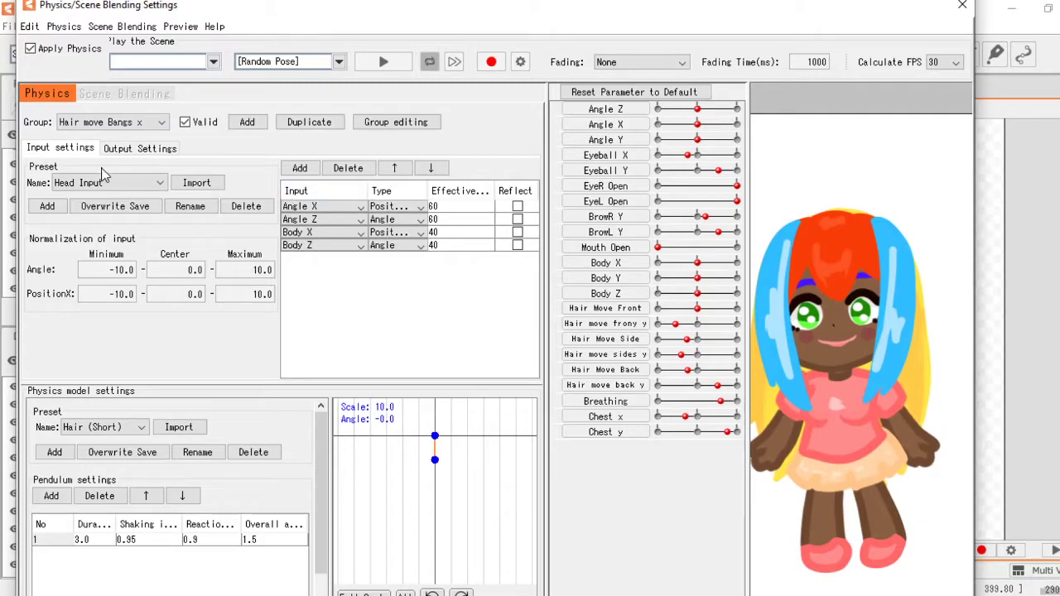
Step: Add a second physics group named Hair move bangs y with the Head Input and Hair (Short) presets
{"action": "left_click", "coordinate": [253, 124]}
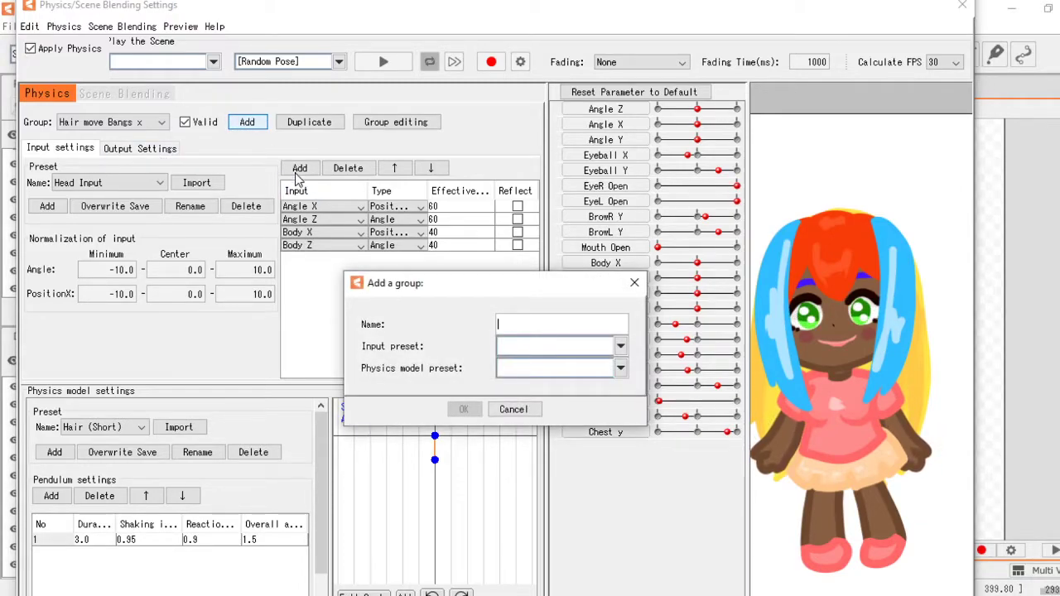
{"action": "type", "text": "Hair move bangs y"}
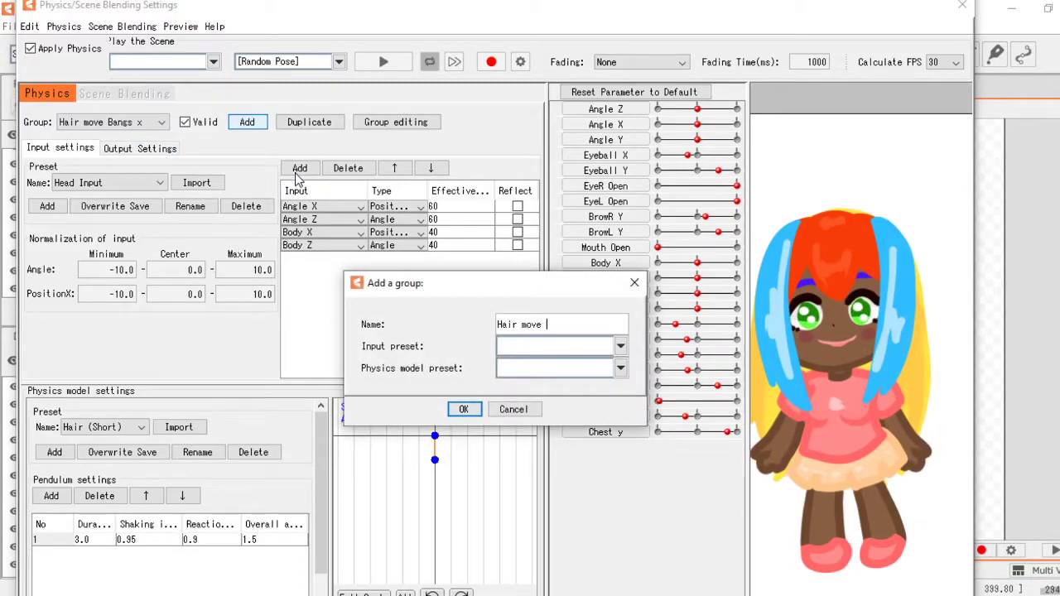
{"action": "left_click", "coordinate": [584, 348]}
{"action": "left_click", "coordinate": [547, 374]}
{"action": "left_click", "coordinate": [572, 369]}
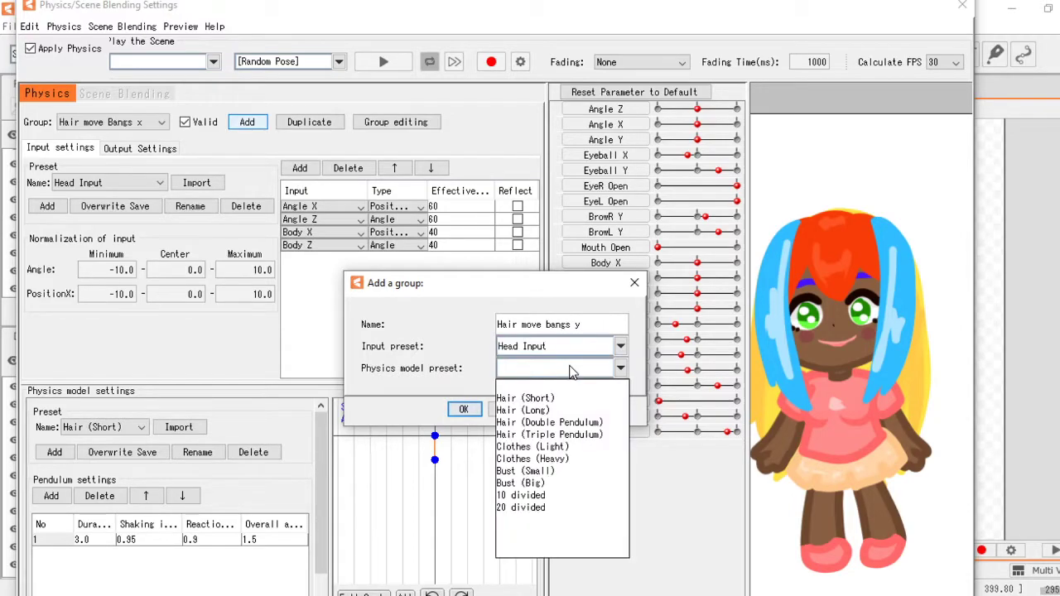
{"action": "left_click", "coordinate": [540, 399]}
{"action": "left_click", "coordinate": [461, 410]}
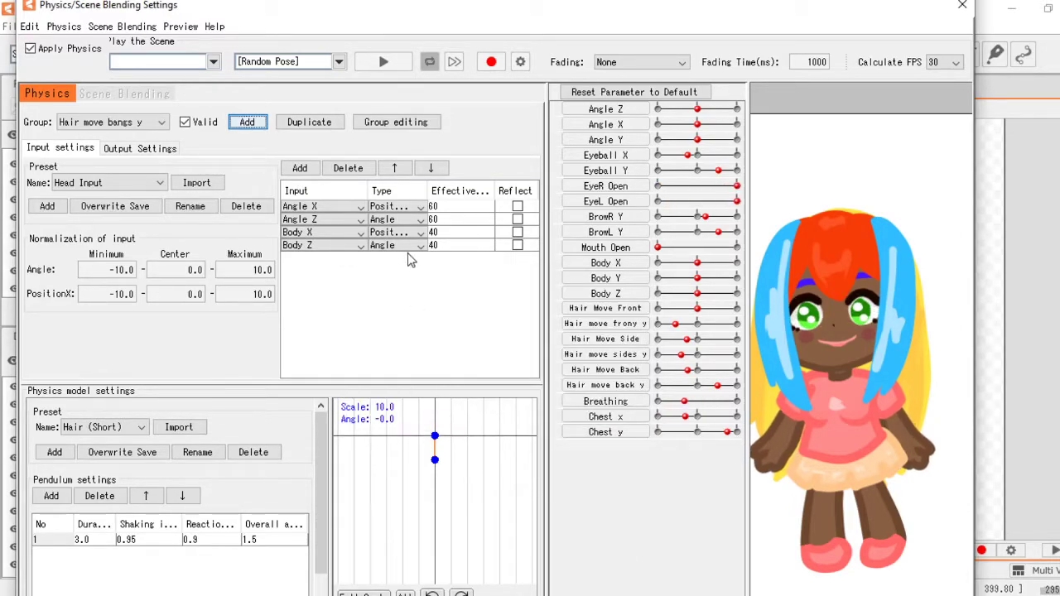
Step: Change the inputs of the Hair move bangs y group from Angle X to Angle Y and from Body X to Body Y
{"action": "left_click", "coordinate": [354, 207]}
{"action": "left_click", "coordinate": [354, 220]}
{"action": "left_click", "coordinate": [357, 237]}
{"action": "scroll", "coordinate": [332, 282], "scroll_direction": "down", "scroll_amount": 2}
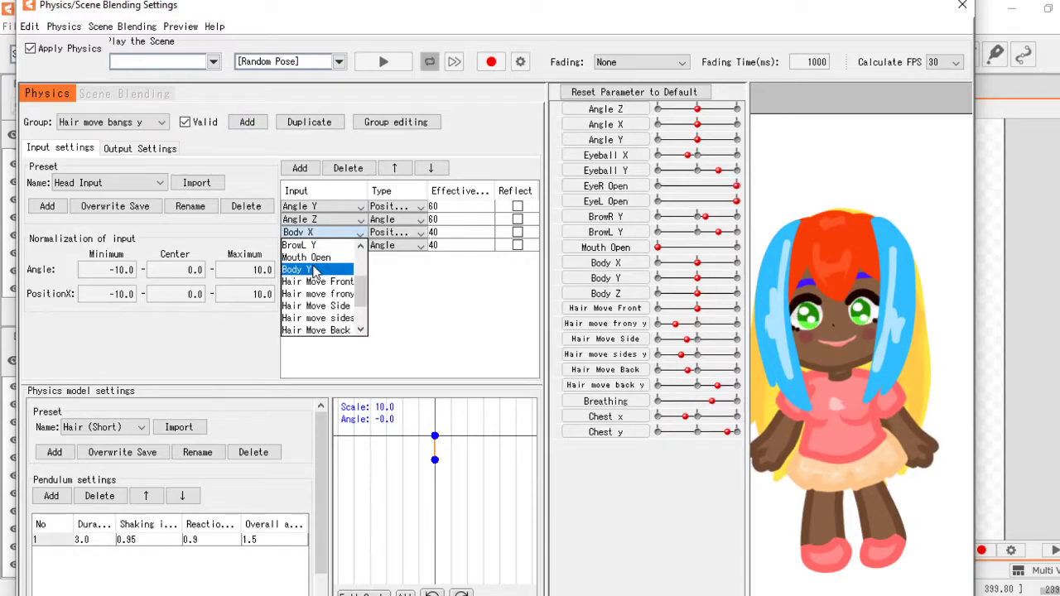
{"action": "left_click", "coordinate": [315, 270]}
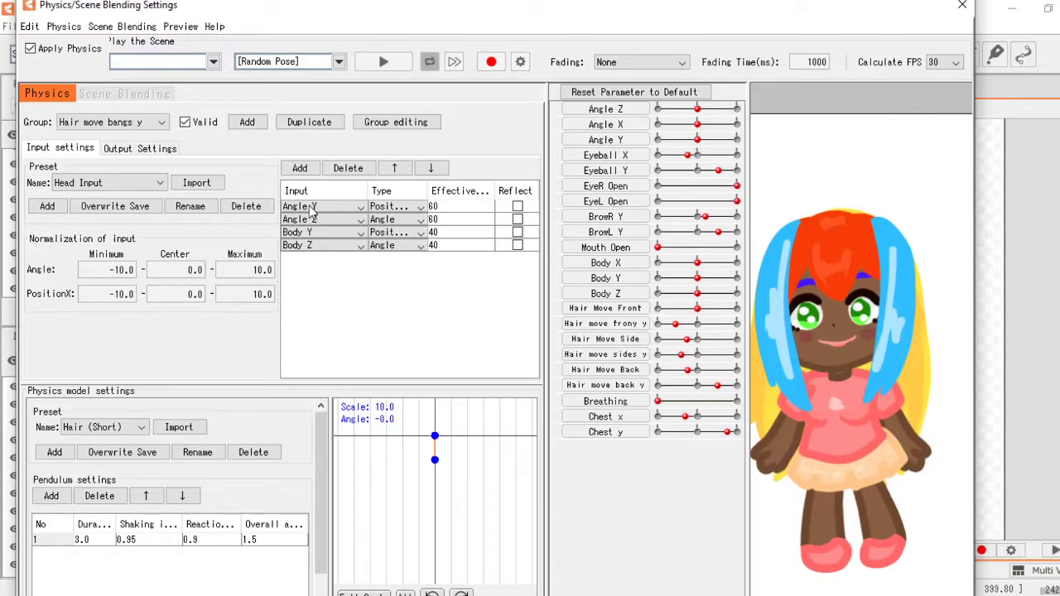
Step: Add Hair move frony y as the output parameter of the Hair move bangs y group and test it with Angle Y
{"action": "left_click", "coordinate": [149, 150]}
{"action": "left_click", "coordinate": [42, 167]}
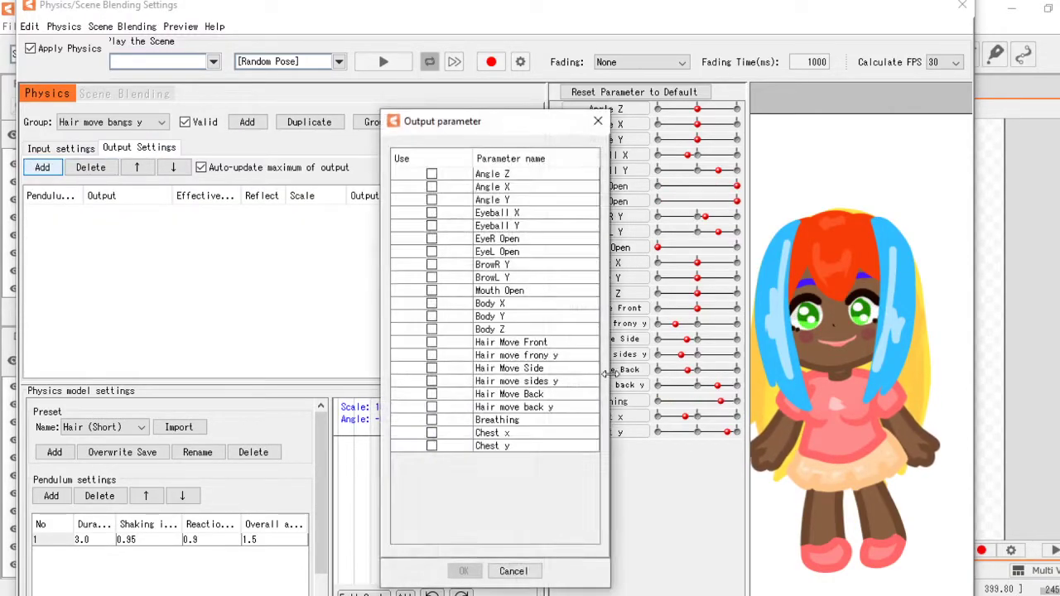
{"action": "left_click", "coordinate": [431, 356]}
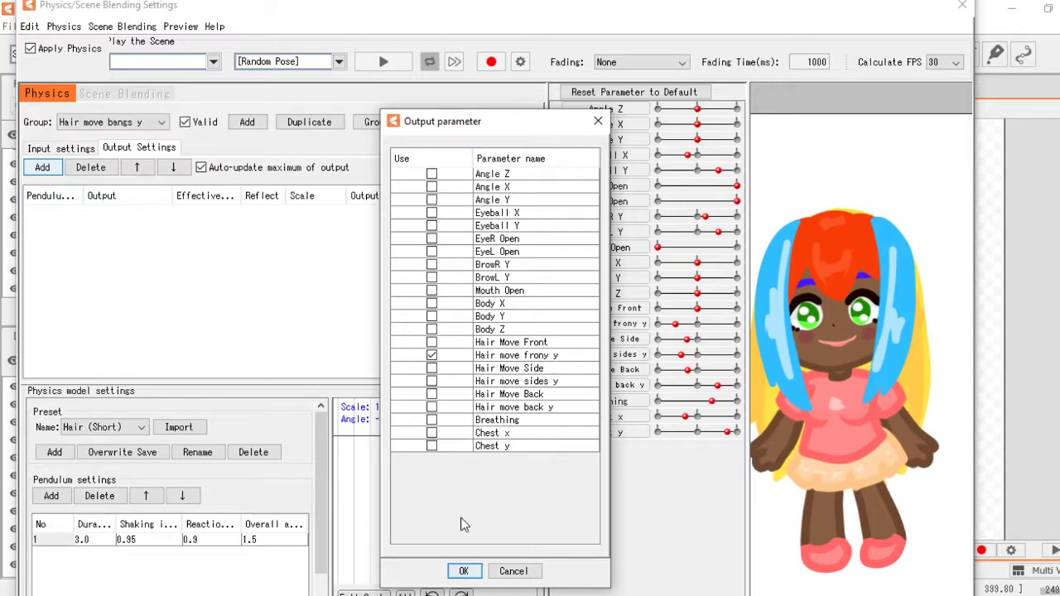
{"action": "left_click", "coordinate": [460, 570]}
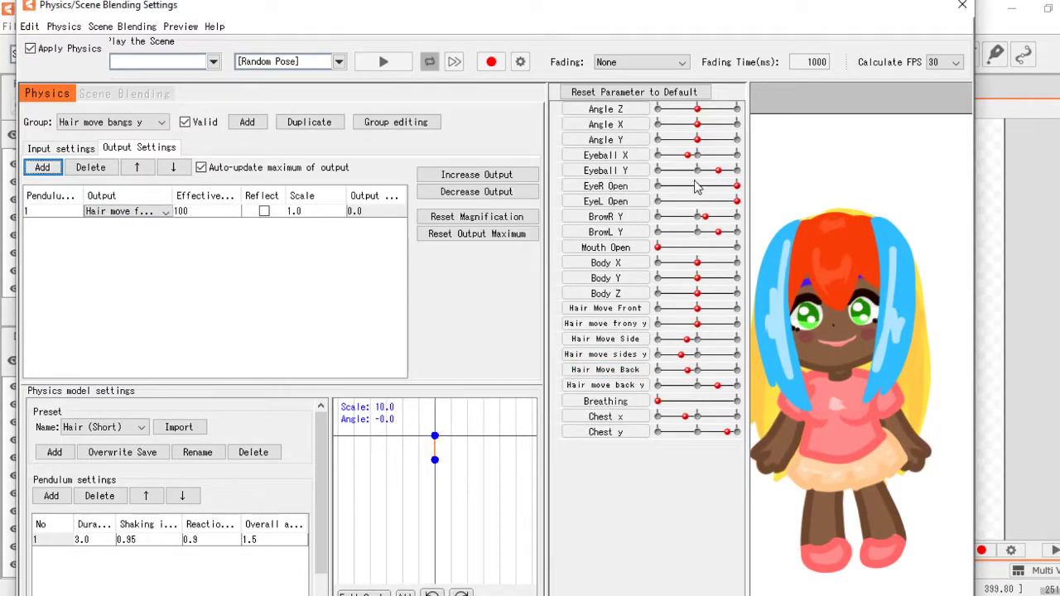
{"action": "mouse_move", "coordinate": [697, 140]}
{"action": "left_mouse_down"}
{"action": "mouse_move", "coordinate": [684, 142]}
{"action": "mouse_move", "coordinate": [736, 151]}
{"action": "mouse_move", "coordinate": [715, 160]}
{"action": "mouse_move", "coordinate": [695, 138]}
{"action": "left_mouse_up"}
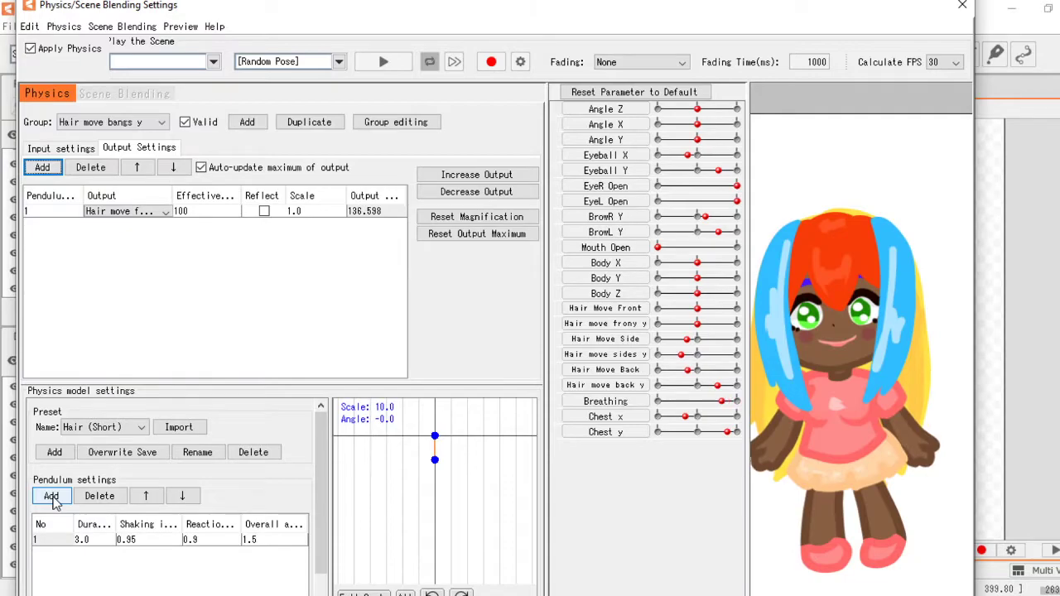
Step: Add a second pendulum to the Hair move Bangs x group and test the bangs' sway with the head angle parameters
{"action": "left_click", "coordinate": [79, 152]}
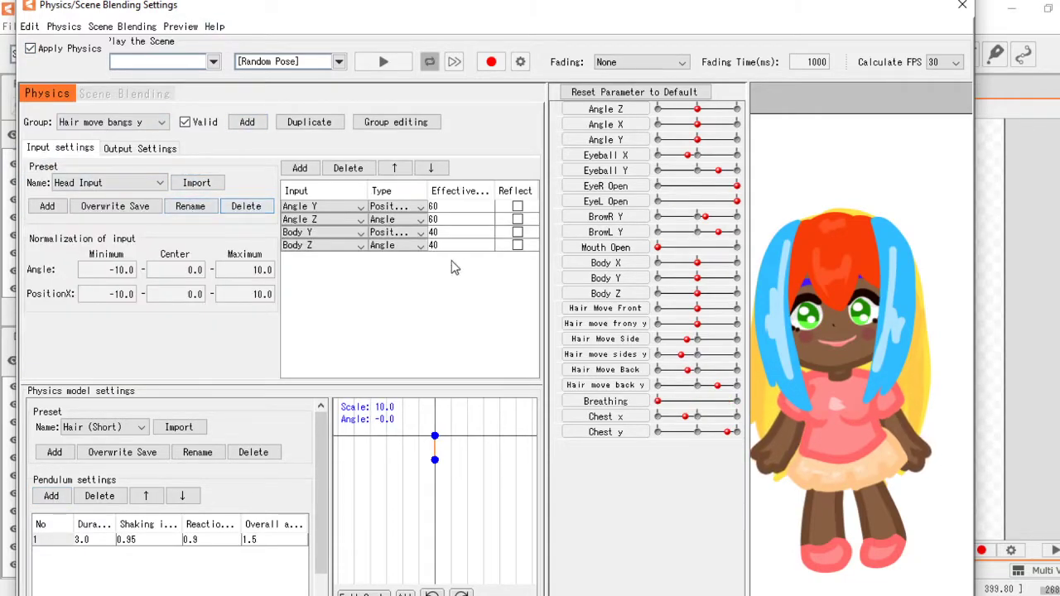
{"action": "left_click", "coordinate": [112, 125]}
{"action": "left_click", "coordinate": [106, 136]}
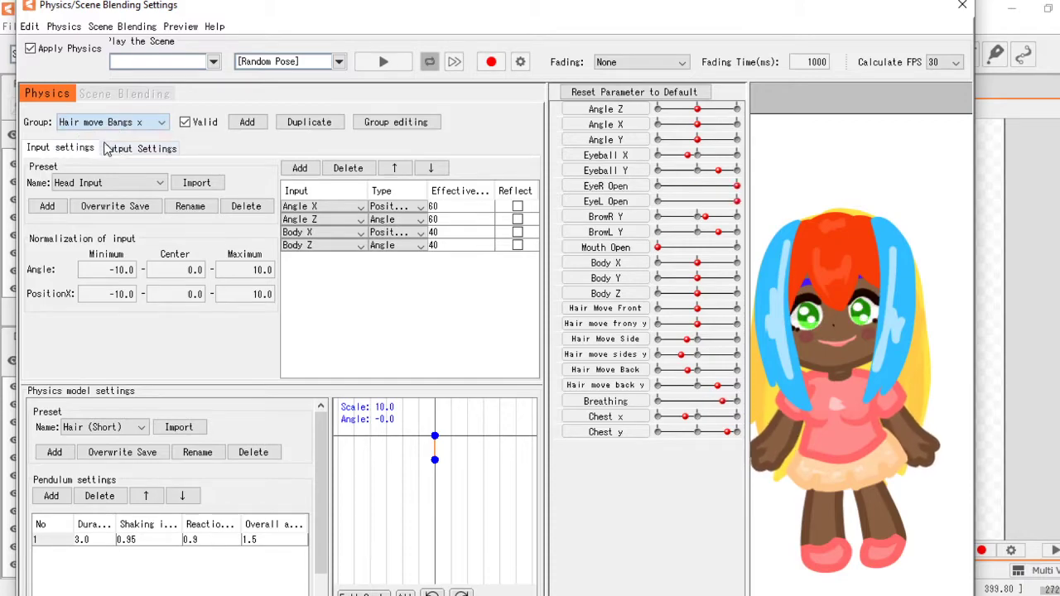
{"action": "left_click", "coordinate": [132, 151]}
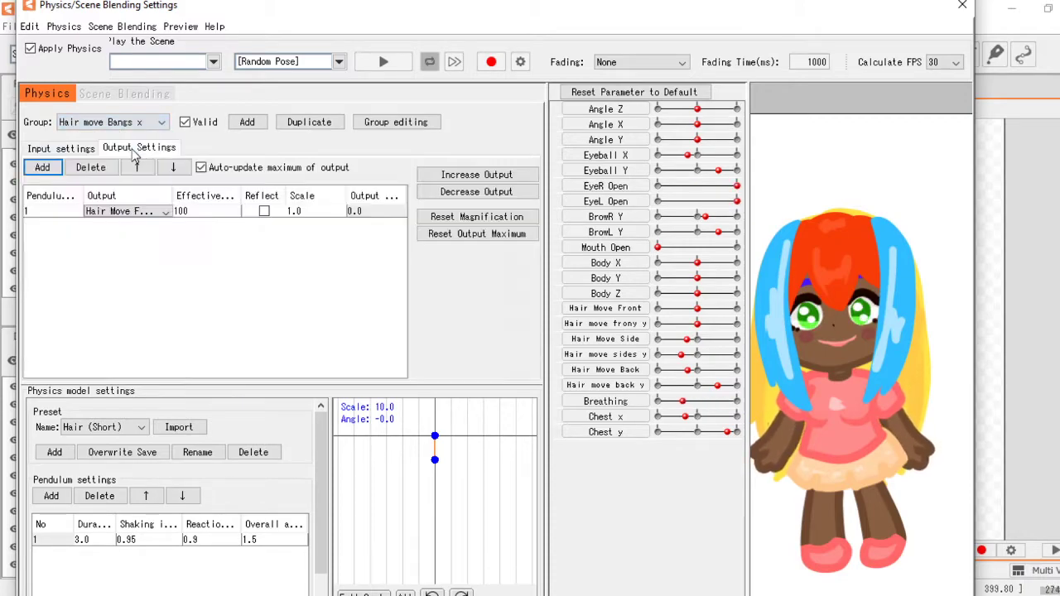
{"action": "left_click", "coordinate": [52, 497]}
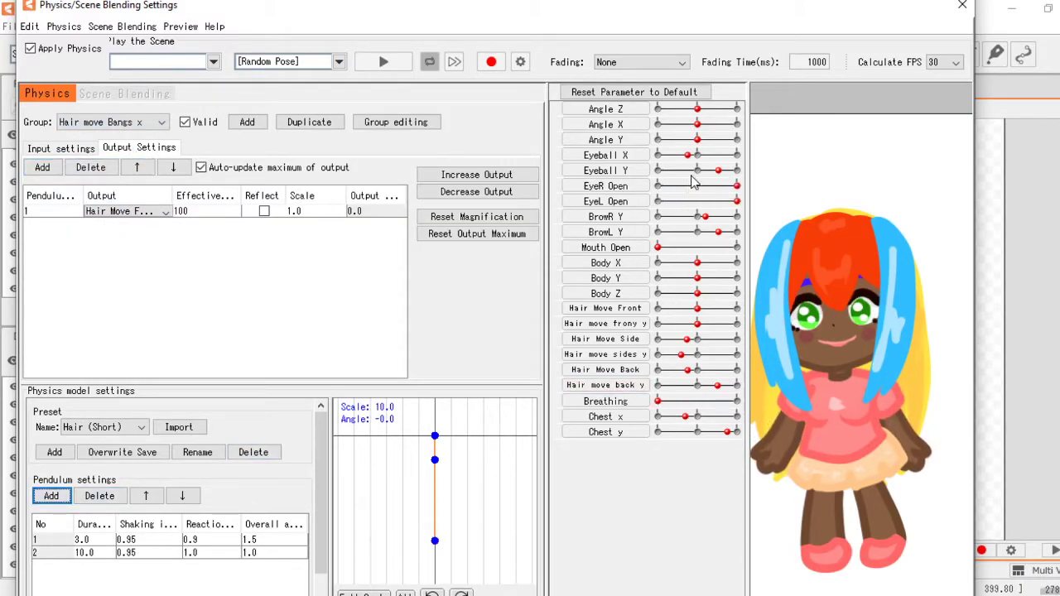
{"action": "left_click_drag", "start_coordinate": [699, 125], "coordinate": [722, 146]}
{"action": "left_click", "coordinate": [699, 126]}
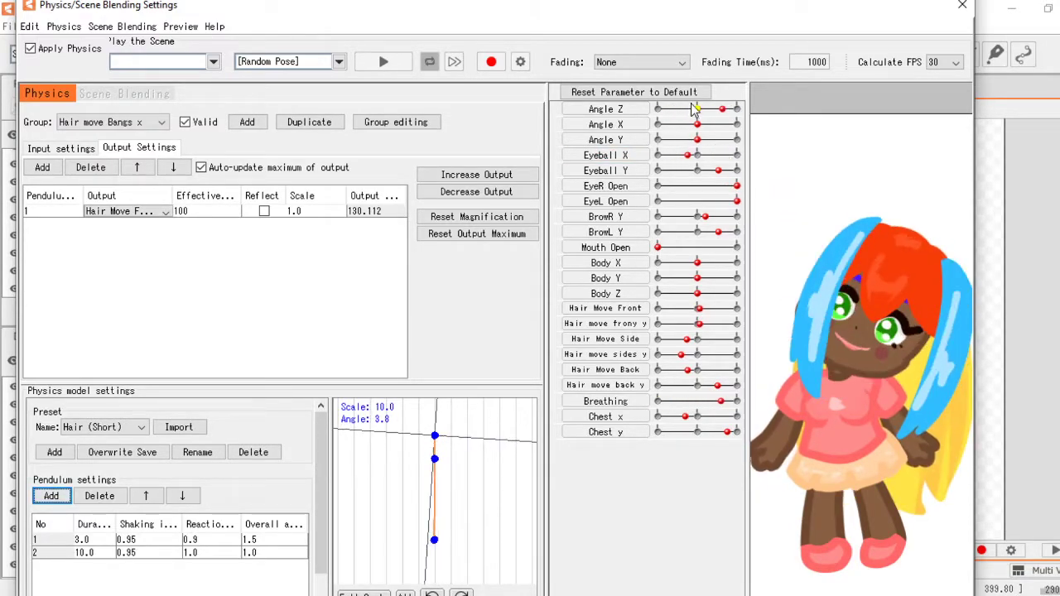
{"action": "left_click", "coordinate": [696, 109]}
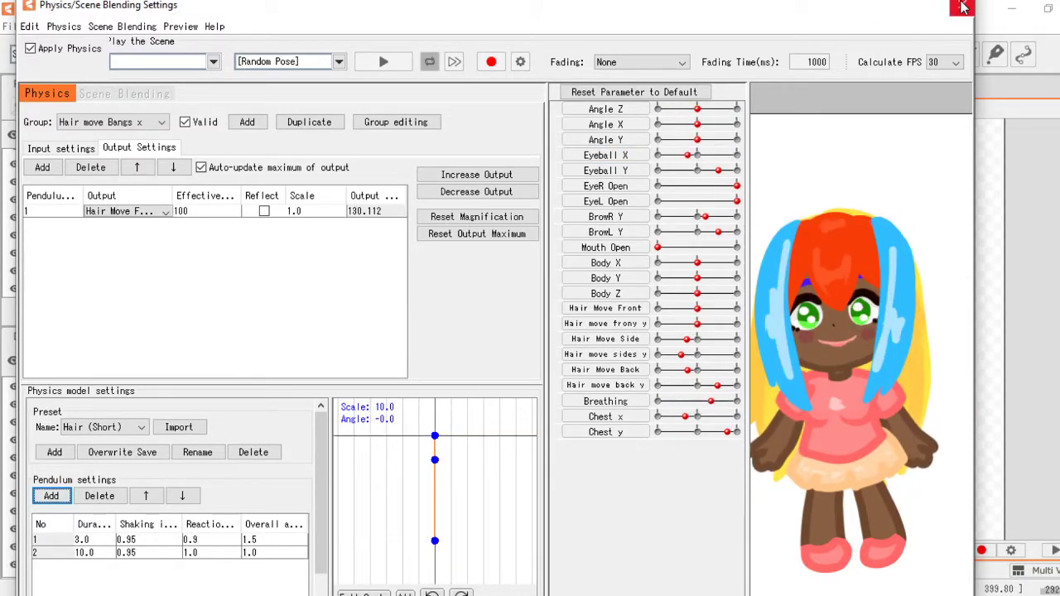
Step: Close the physics settings and test Angle Z in the model view, returning it to 0
{"action": "left_click", "coordinate": [962, 6]}
{"action": "scroll", "coordinate": [277, 522], "scroll_direction": "up", "scroll_amount": 3}
{"action": "left_click", "coordinate": [252, 489]}
{"action": "left_click_drag", "start_coordinate": [383, 514], "coordinate": [352, 520]}
{"action": "left_click", "coordinate": [383, 513]}
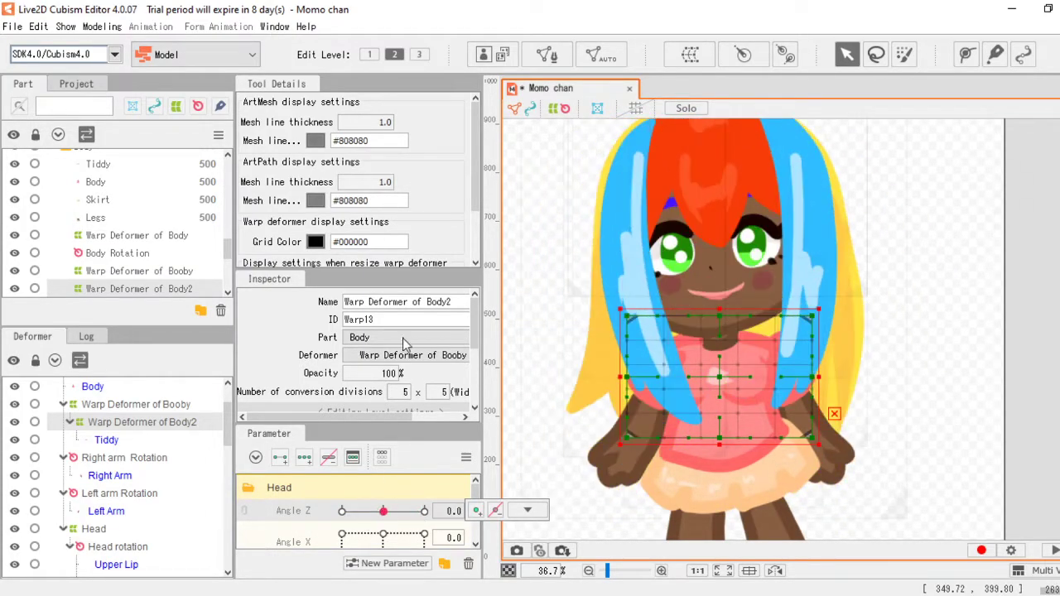
Step: Reopen the Physics/Scene Blending settings and add a group named Hair move side x with the Head Input and Hair (Long) presets
{"action": "left_click", "coordinate": [94, 27]}
{"action": "left_click", "coordinate": [161, 319]}
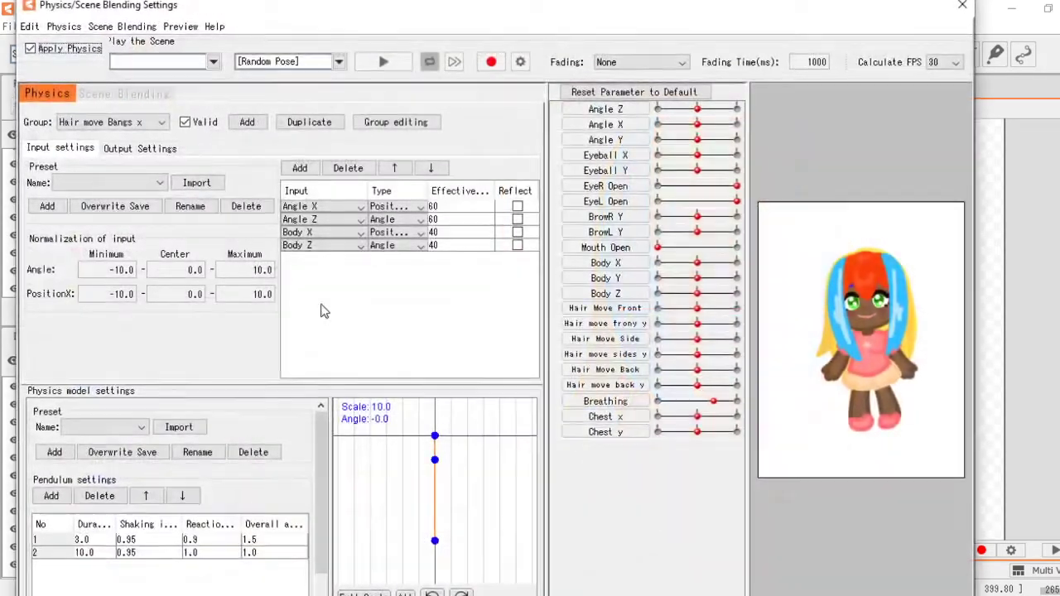
{"action": "left_click", "coordinate": [252, 124]}
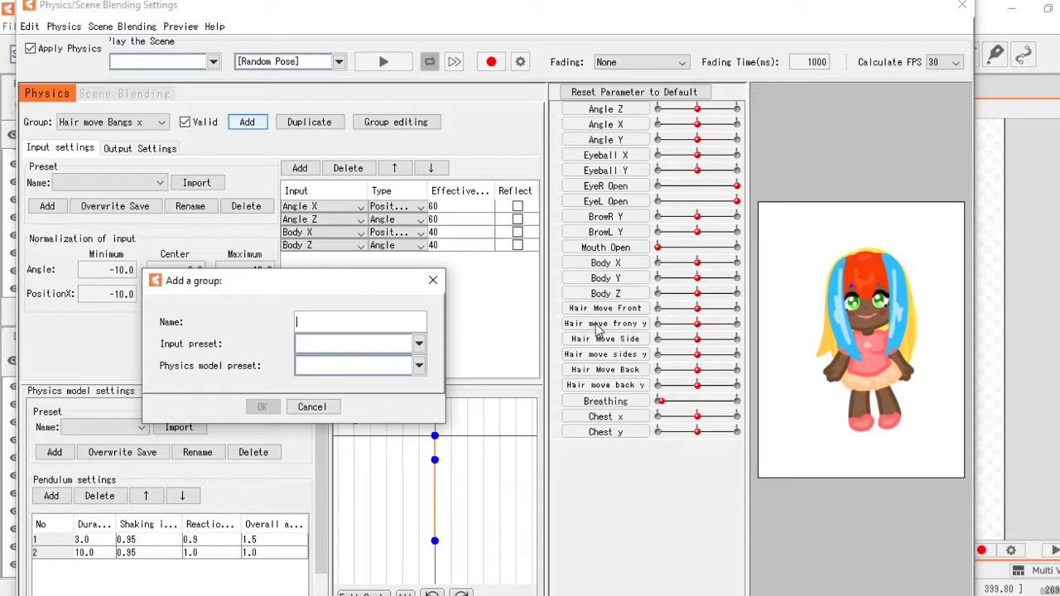
{"action": "type", "text": "Hair move side x"}
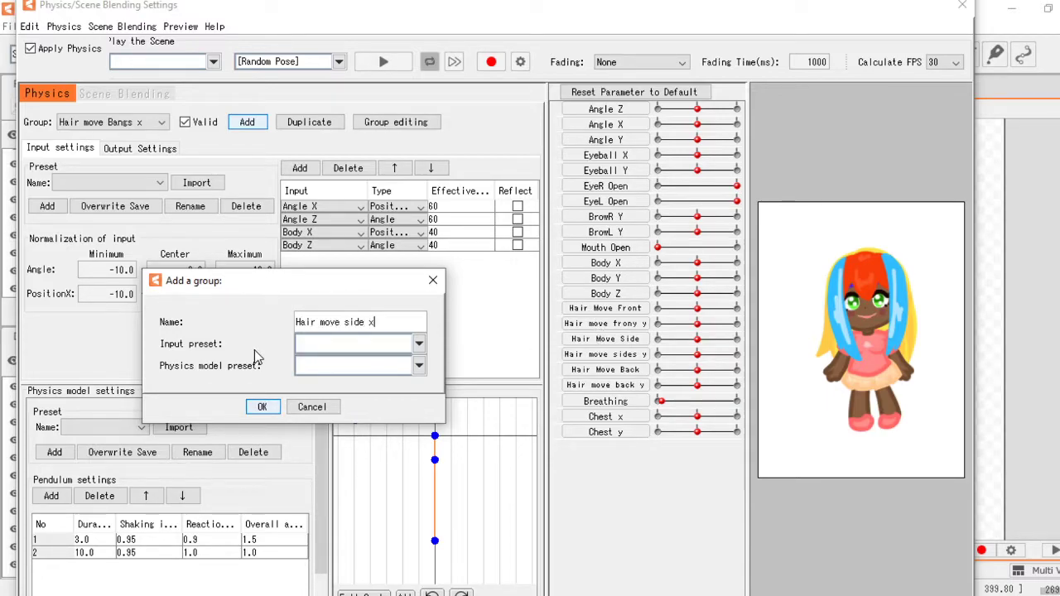
{"action": "left_click", "coordinate": [360, 348]}
{"action": "left_click", "coordinate": [368, 372]}
{"action": "left_click", "coordinate": [371, 369]}
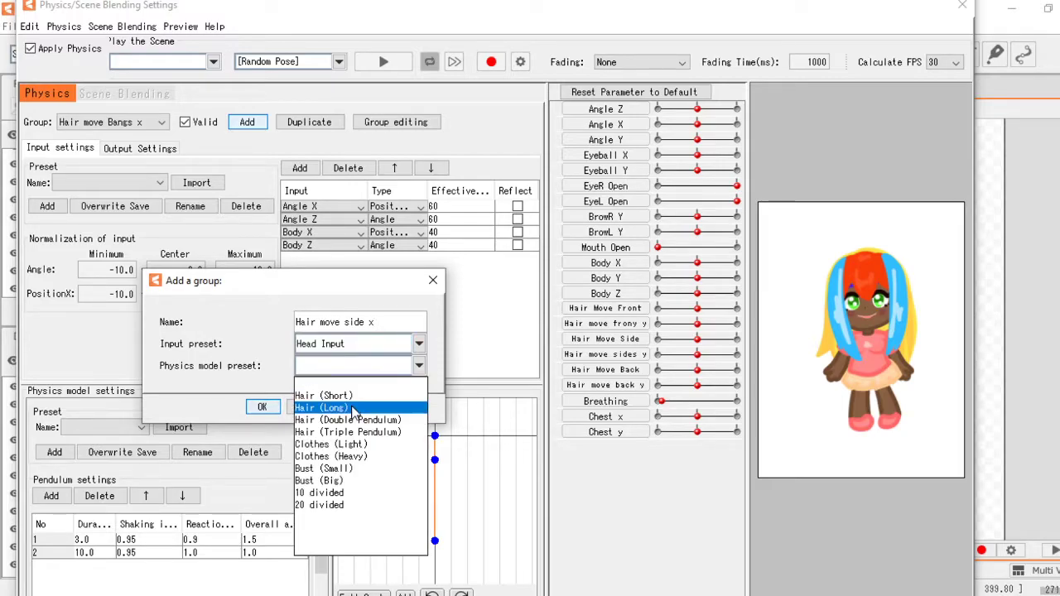
{"action": "left_click", "coordinate": [322, 407]}
{"action": "left_click", "coordinate": [271, 409]}
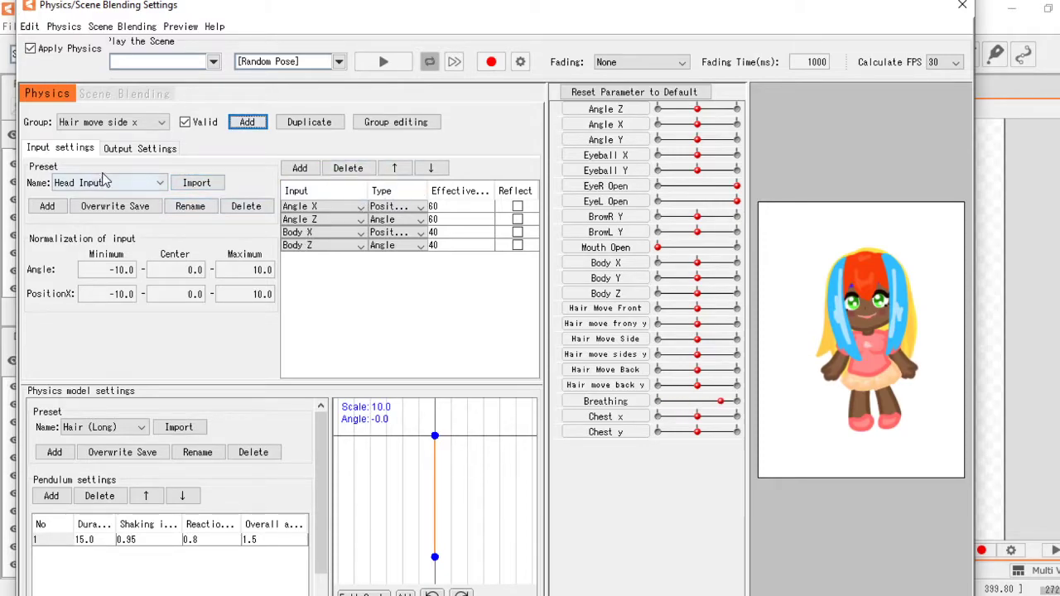
Step: Add Hair Move Side as the output parameter of the Hair move side x group
{"action": "left_click", "coordinate": [130, 149]}
{"action": "left_click", "coordinate": [41, 167]}
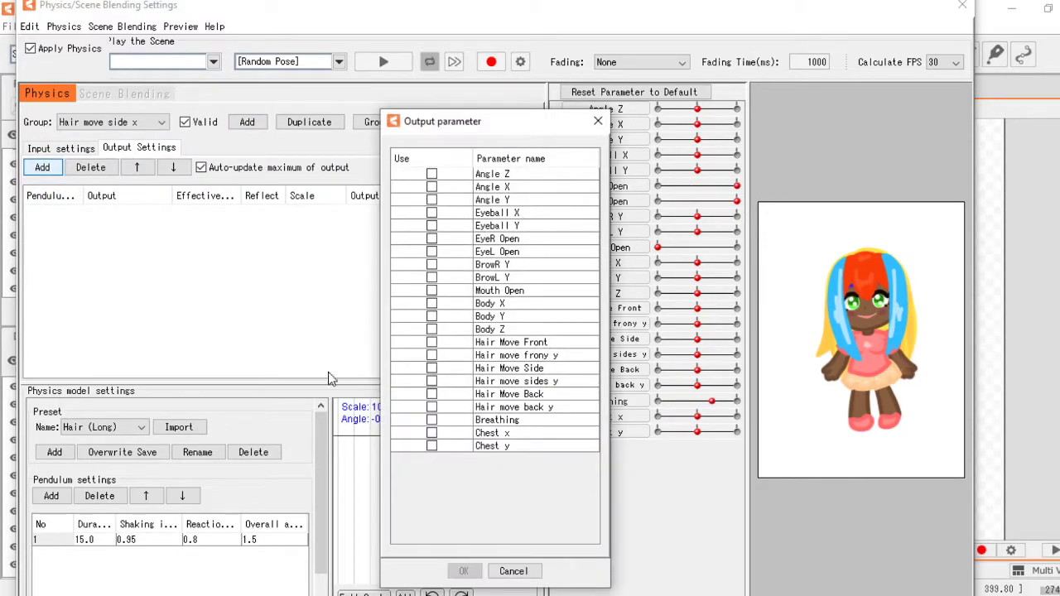
{"action": "left_click", "coordinate": [431, 369]}
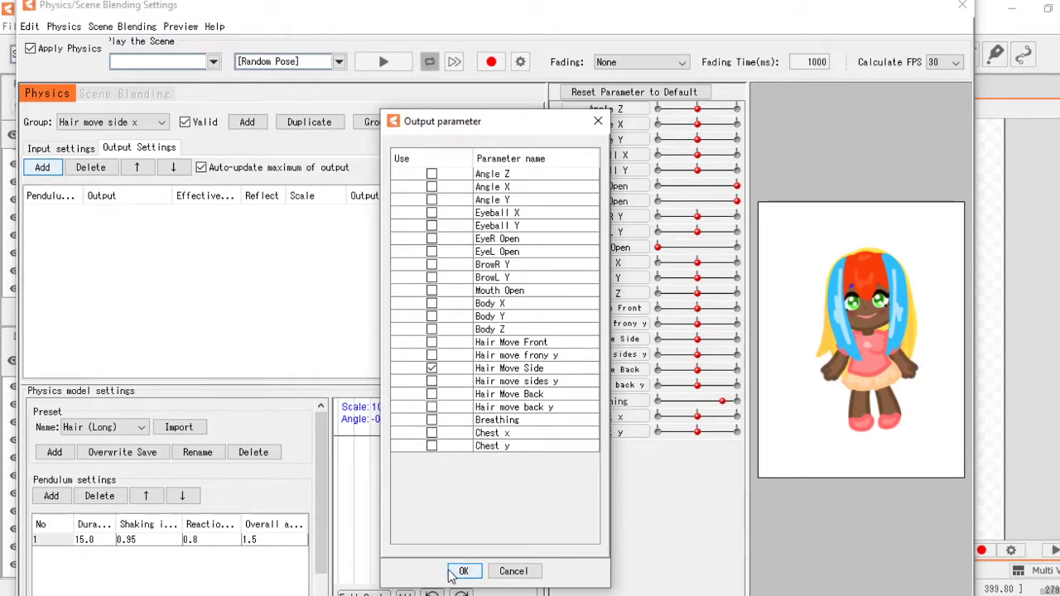
{"action": "left_click", "coordinate": [462, 572]}
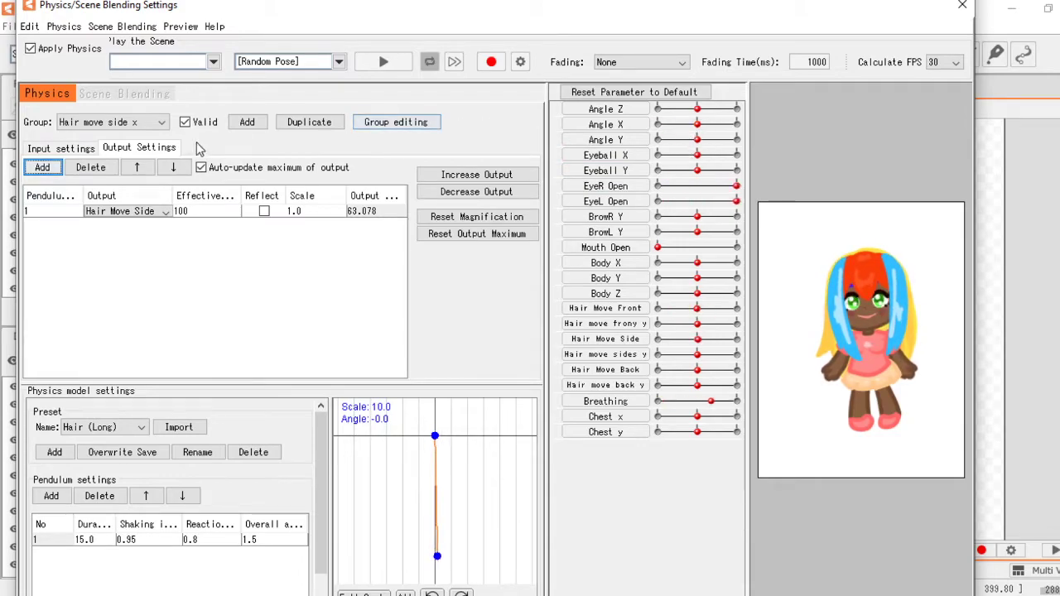
Step: Add a physics group named Hair move side y with the Head Input and Hair (Long) presets
{"action": "left_click", "coordinate": [81, 147]}
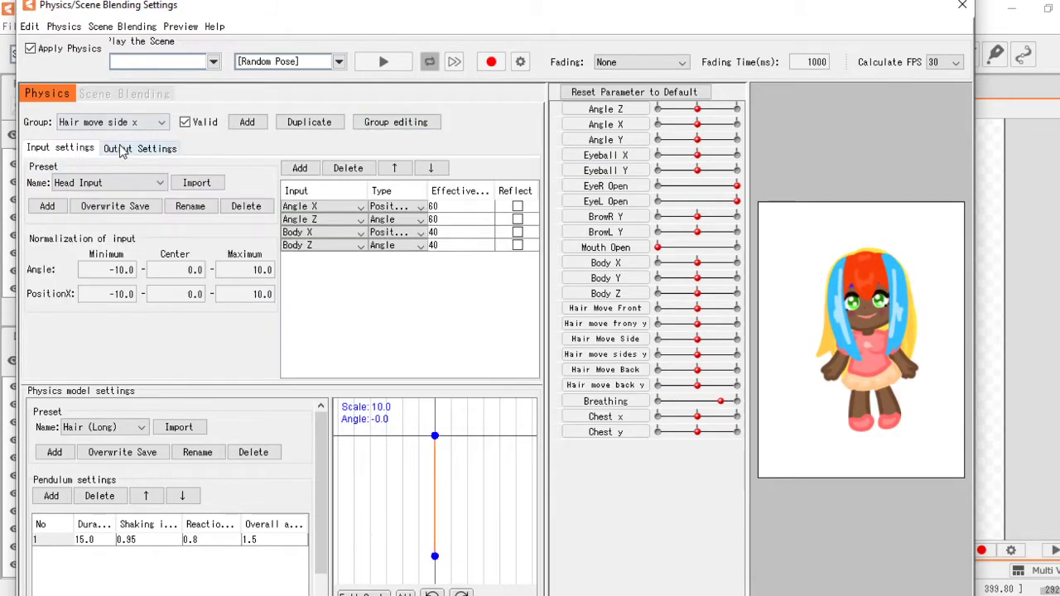
{"action": "left_click", "coordinate": [247, 122]}
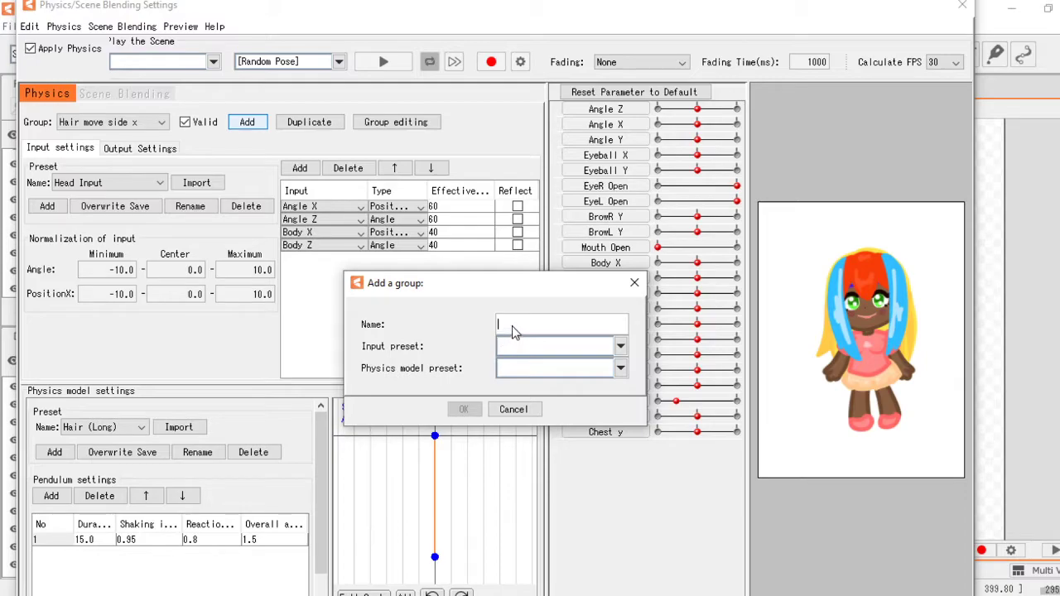
{"action": "type", "text": "Hair move side y"}
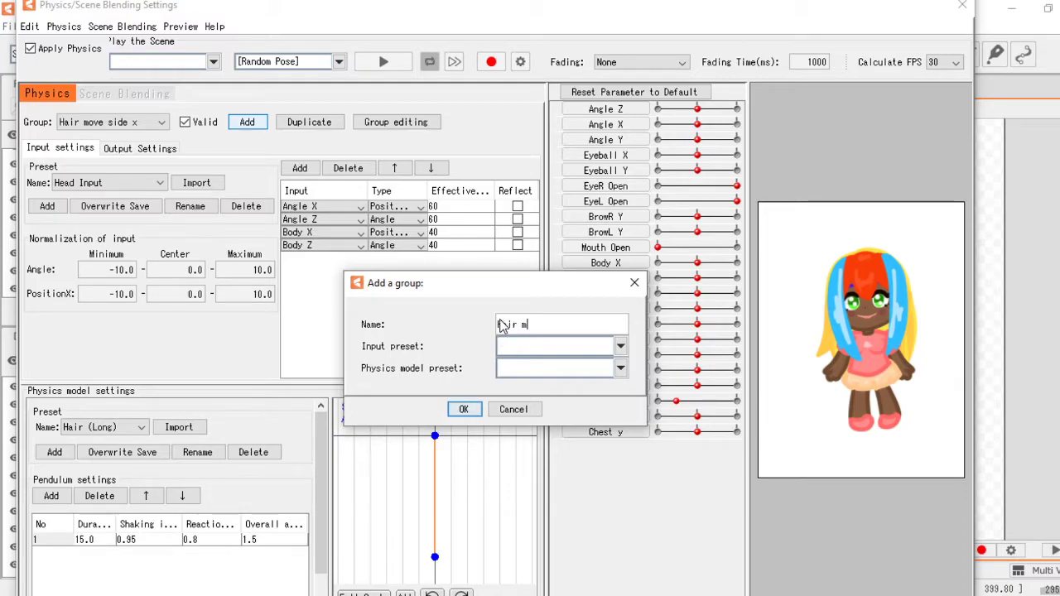
{"action": "left_click", "coordinate": [599, 343]}
{"action": "left_click", "coordinate": [530, 369]}
{"action": "left_click", "coordinate": [564, 368]}
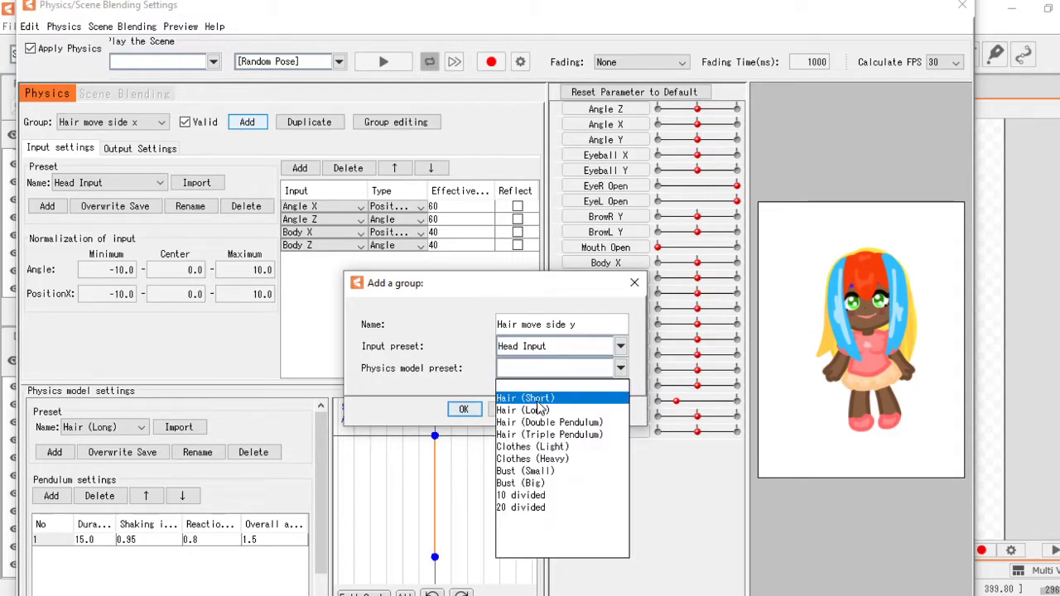
{"action": "left_click", "coordinate": [539, 410]}
{"action": "left_click", "coordinate": [462, 411]}
Step: Replace the Angle X and Body X inputs of the Hair move side y group with Angle Y and Body Y
{"action": "left_click", "coordinate": [355, 207]}
{"action": "left_click", "coordinate": [353, 232]}
{"action": "left_click", "coordinate": [356, 233]}
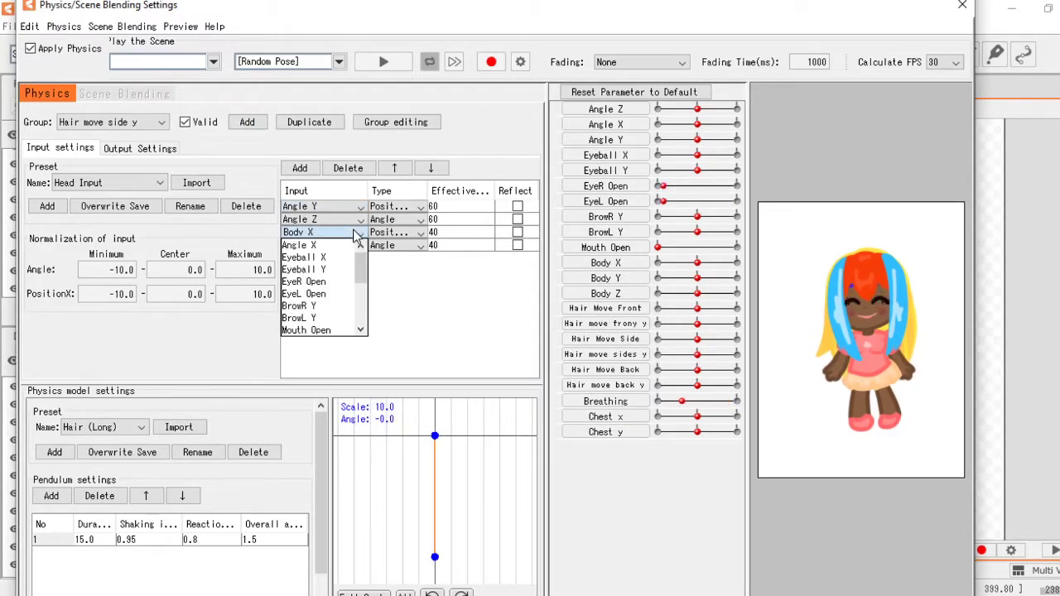
{"action": "scroll", "coordinate": [319, 308], "scroll_direction": "down", "scroll_amount": 1}
{"action": "left_click", "coordinate": [315, 311]}
Step: Add Hair move sides y as the output parameter of the Hair move side y group and test it with Angle Y
{"action": "left_click", "coordinate": [129, 149]}
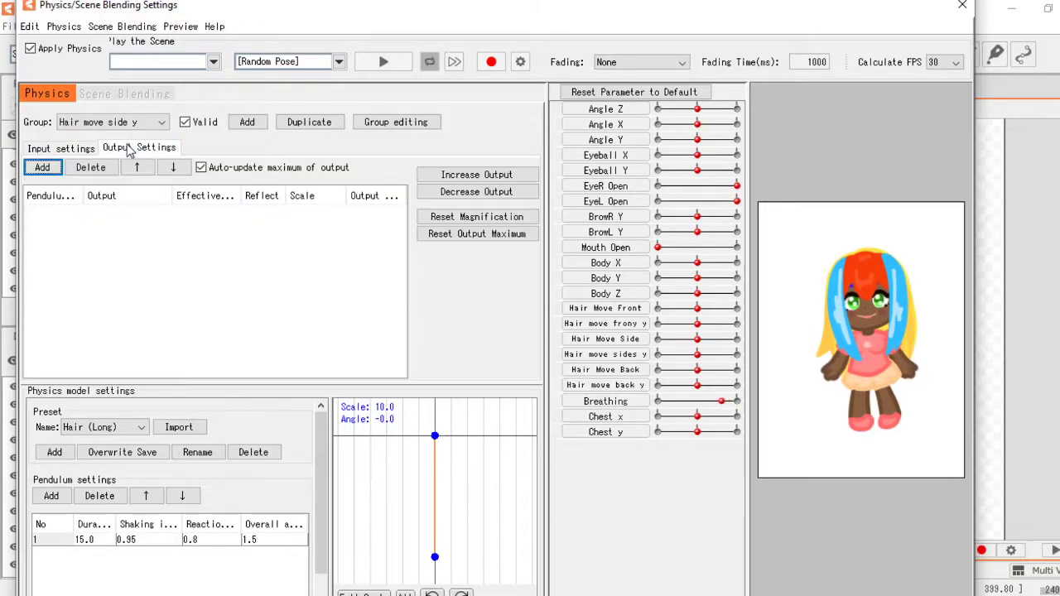
{"action": "left_click", "coordinate": [42, 167]}
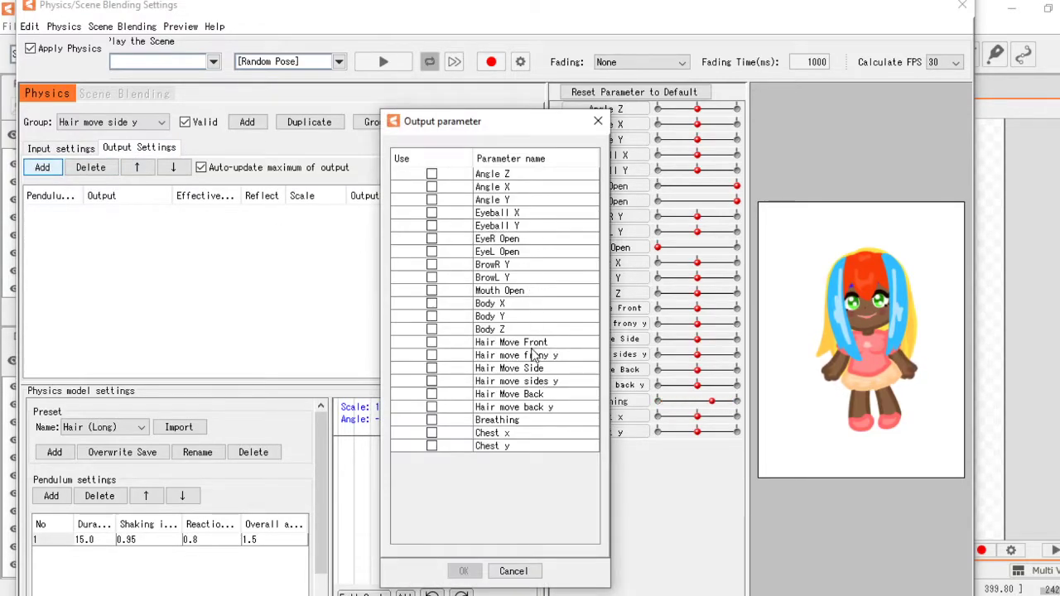
{"action": "left_click", "coordinate": [432, 382]}
{"action": "left_click", "coordinate": [464, 571]}
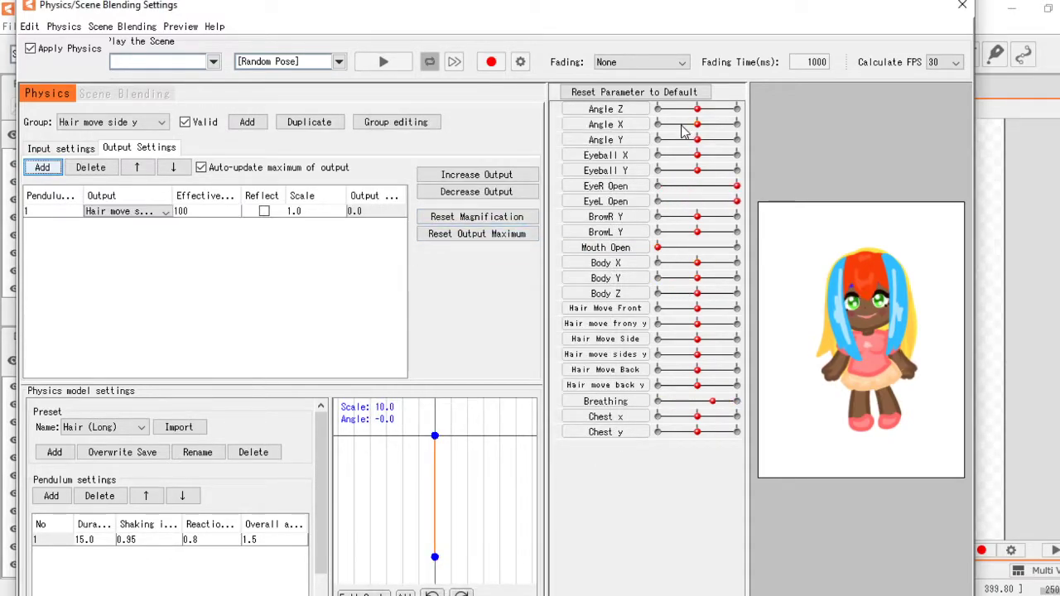
{"action": "mouse_move", "coordinate": [697, 139]}
{"action": "left_mouse_down"}
{"action": "mouse_move", "coordinate": [670, 139]}
{"action": "mouse_move", "coordinate": [737, 141]}
{"action": "mouse_move", "coordinate": [699, 141]}
{"action": "left_mouse_up"}
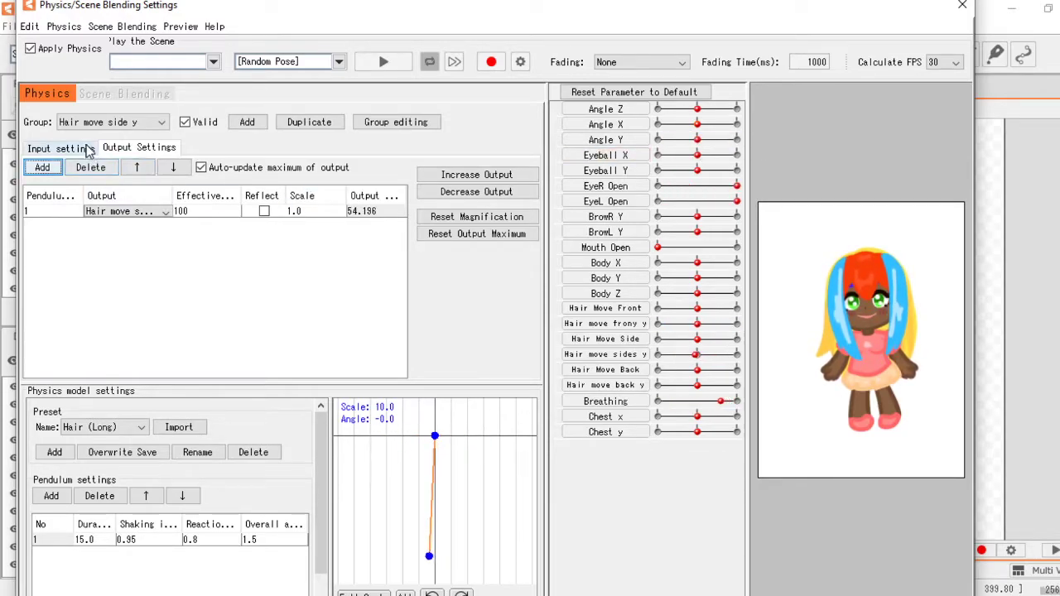
Step: Add a physics group named Hair move back x with the Head Input and Hair (Double Pendulum) presets
{"action": "left_click", "coordinate": [88, 149]}
{"action": "left_click", "coordinate": [248, 126]}
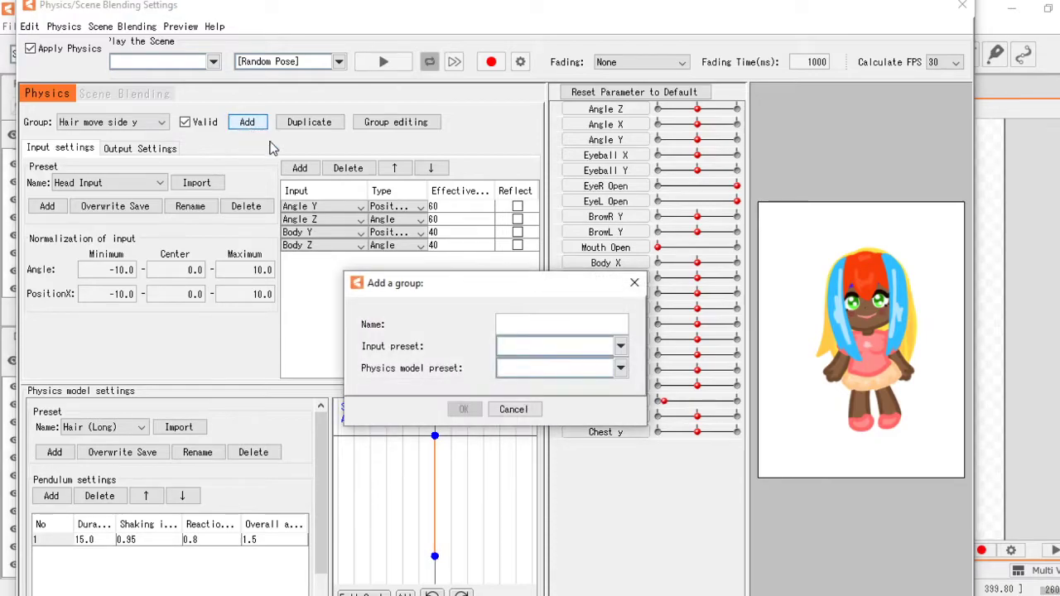
{"action": "left_click_drag", "start_coordinate": [542, 284], "coordinate": [426, 274]}
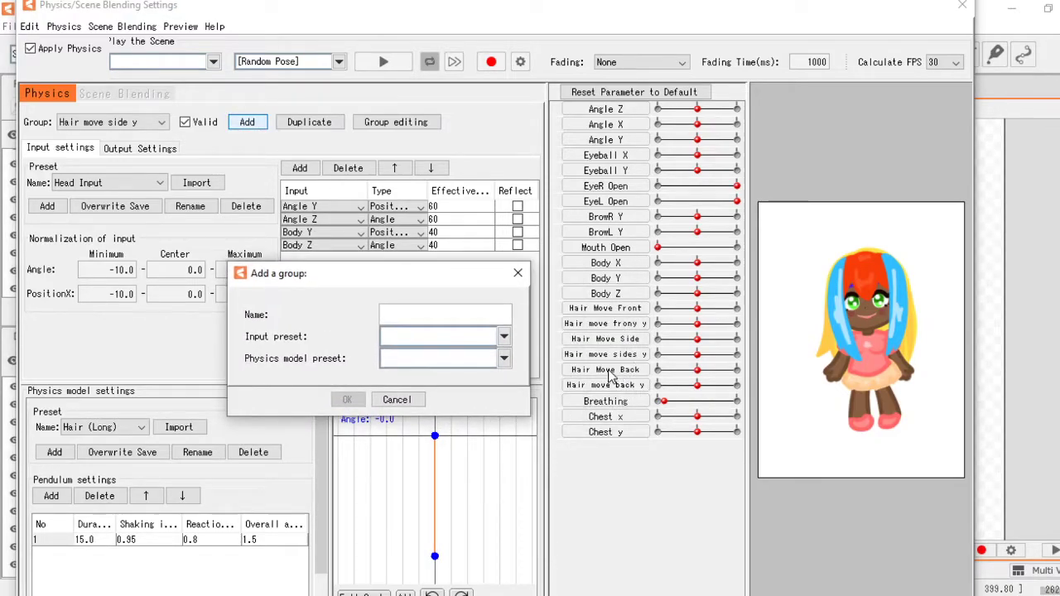
{"action": "type", "text": "Hair move back x"}
{"action": "left_click", "coordinate": [419, 335]}
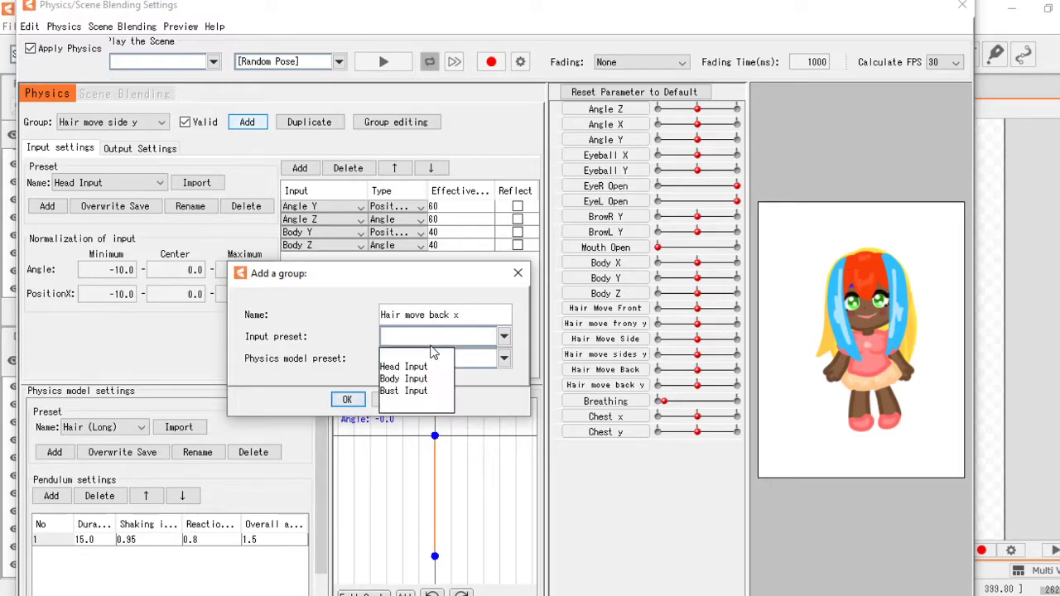
{"action": "left_click", "coordinate": [427, 363]}
{"action": "left_click", "coordinate": [439, 358]}
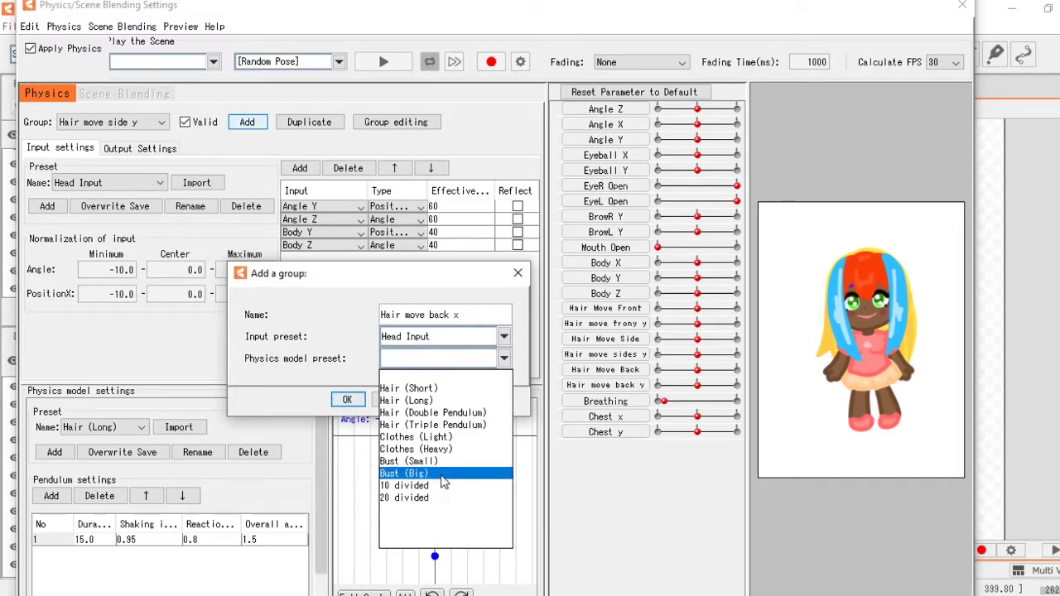
{"action": "left_click", "coordinate": [437, 401]}
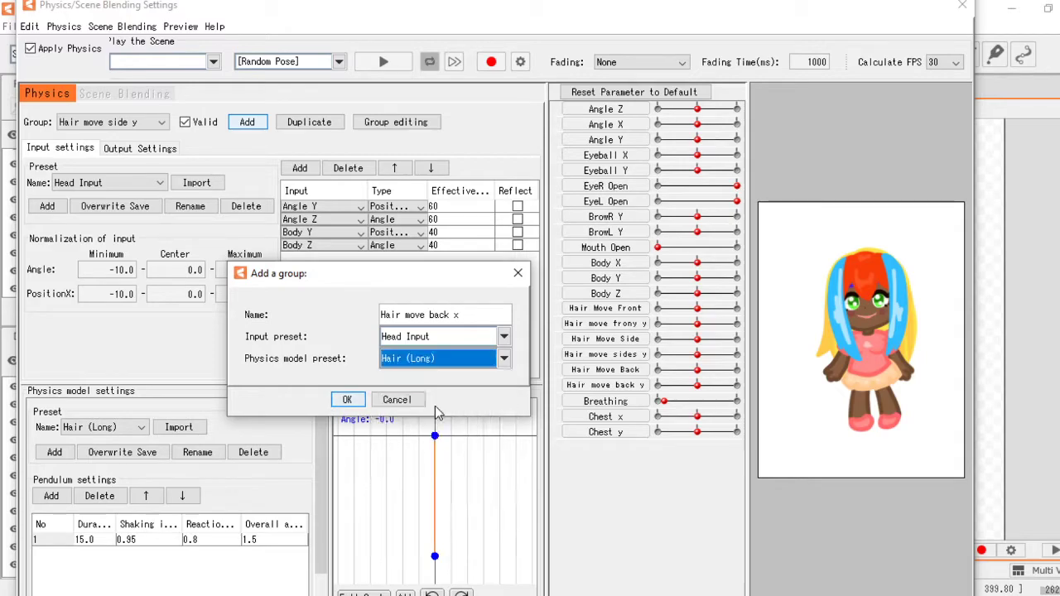
{"action": "left_click", "coordinate": [429, 357]}
{"action": "left_click", "coordinate": [390, 410]}
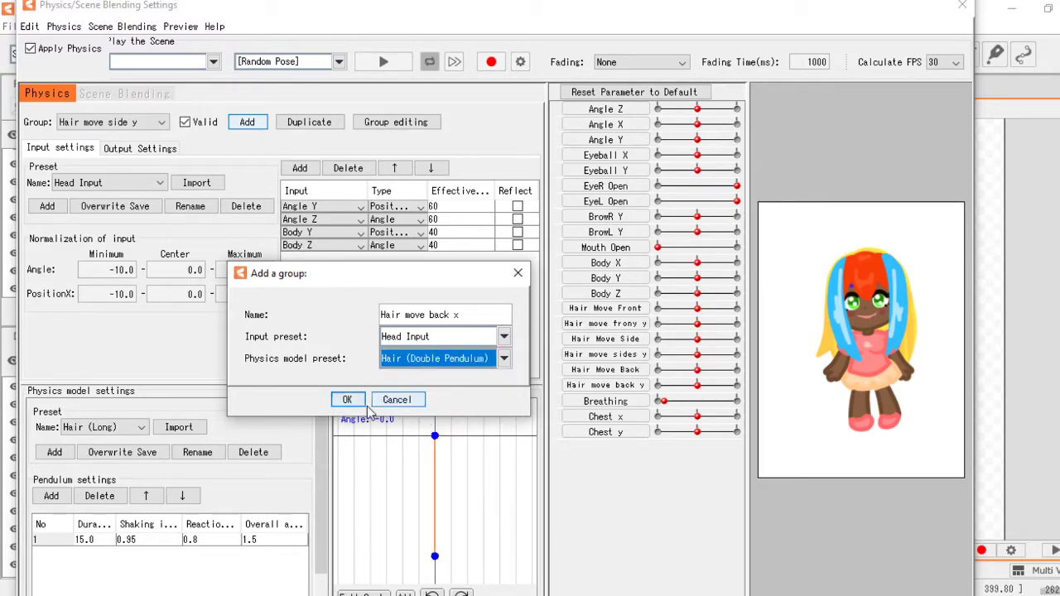
{"action": "left_click", "coordinate": [348, 400]}
Step: Add Hair Move Back as the output parameter of the Hair move back x group
{"action": "left_click", "coordinate": [155, 149]}
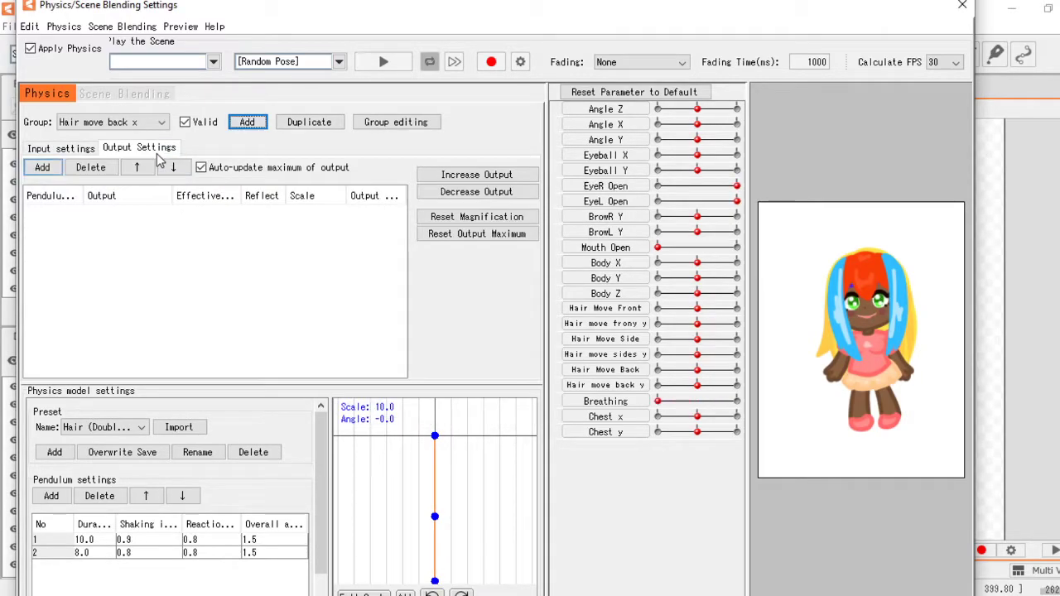
{"action": "left_click", "coordinate": [42, 167]}
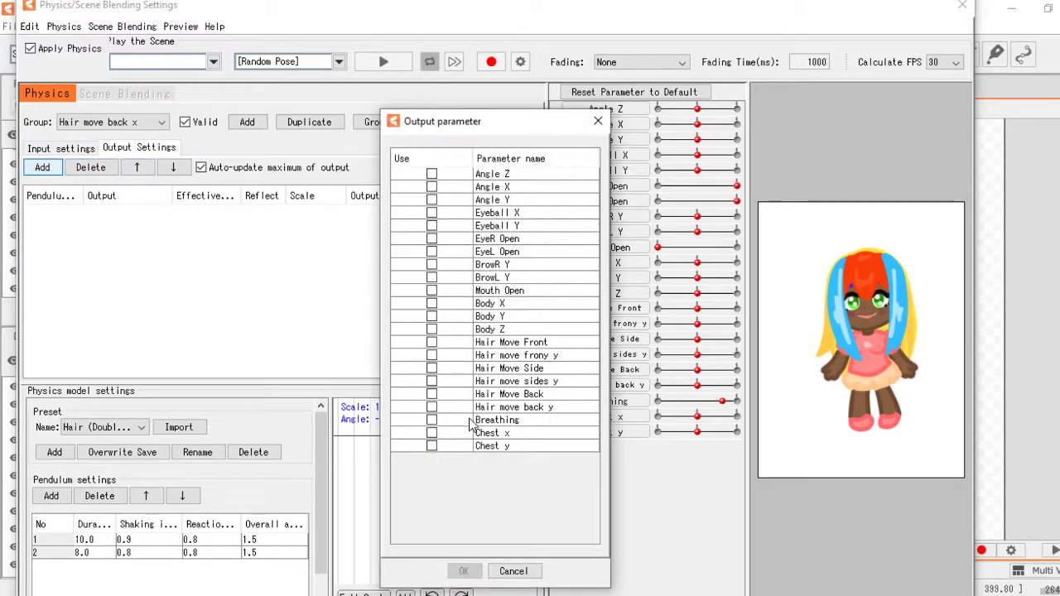
{"action": "left_click", "coordinate": [432, 396]}
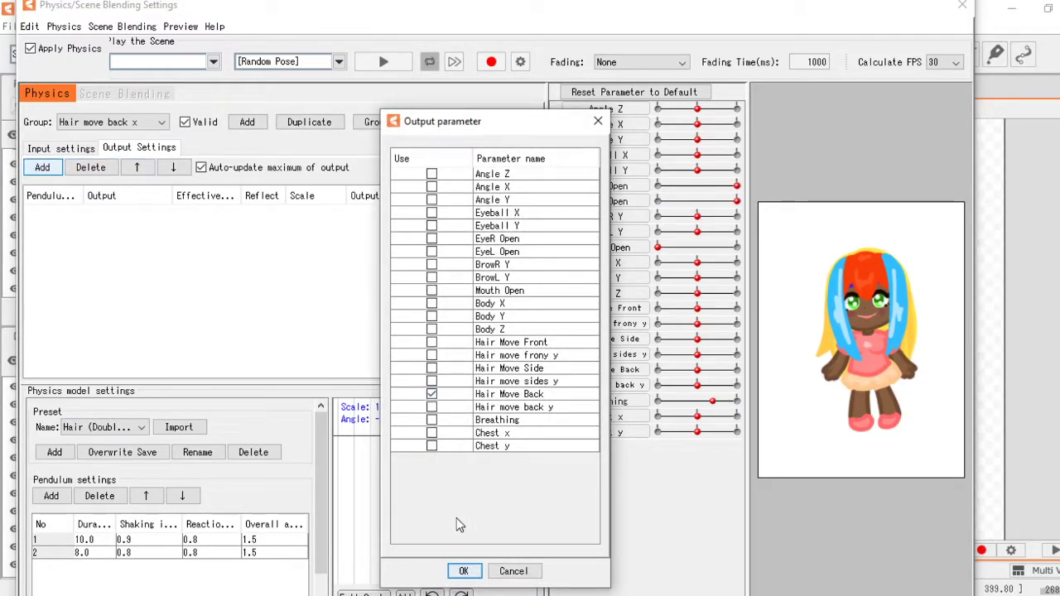
{"action": "left_click", "coordinate": [463, 571]}
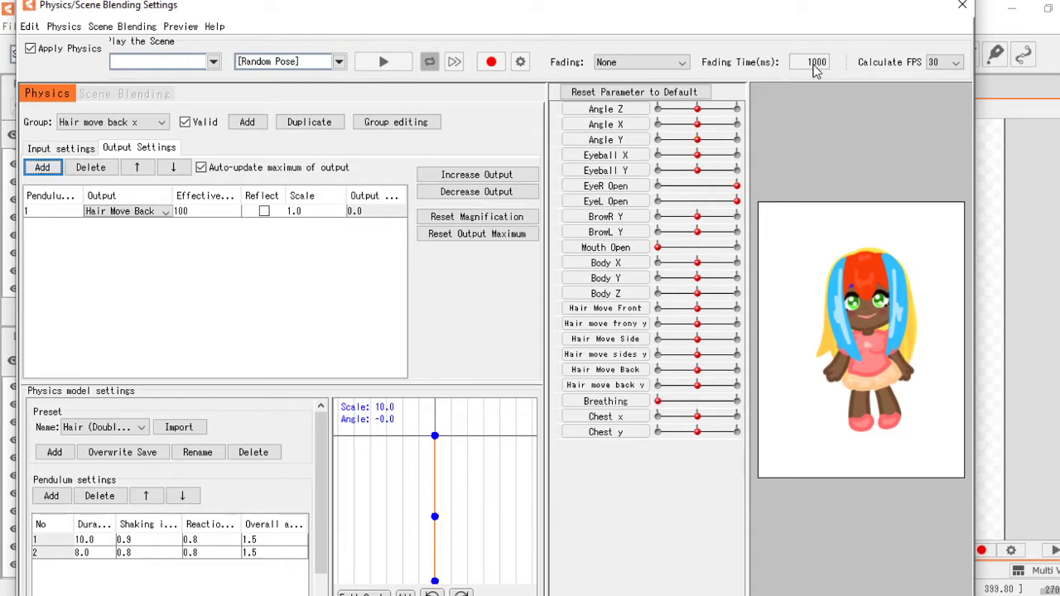
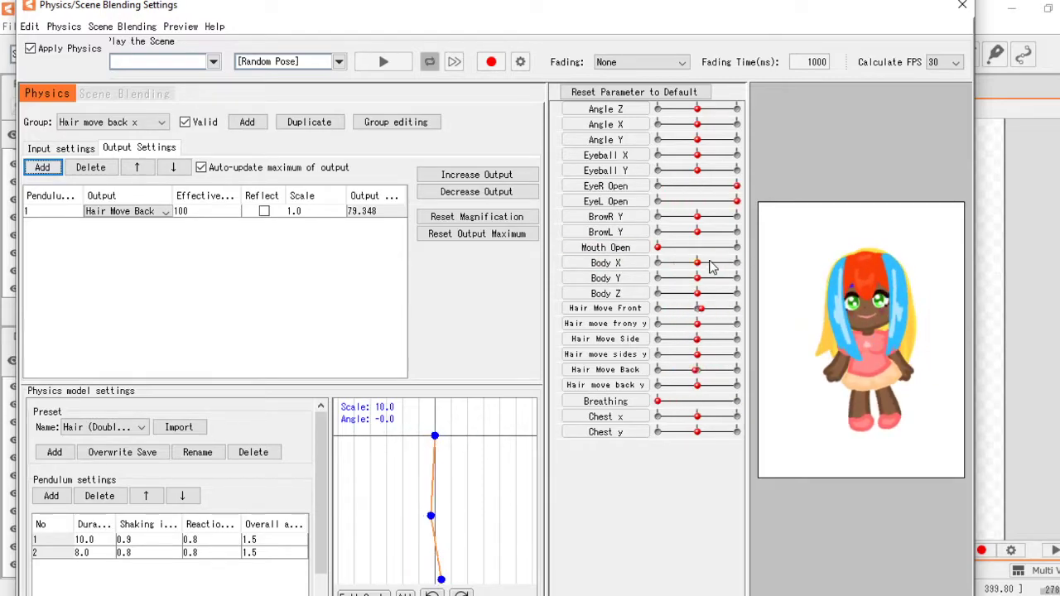
Step: Add a physics group named Hair move back y with the Head Input and Hair (Double Pendulum) presets
{"action": "left_click", "coordinate": [58, 148]}
{"action": "left_click", "coordinate": [260, 125]}
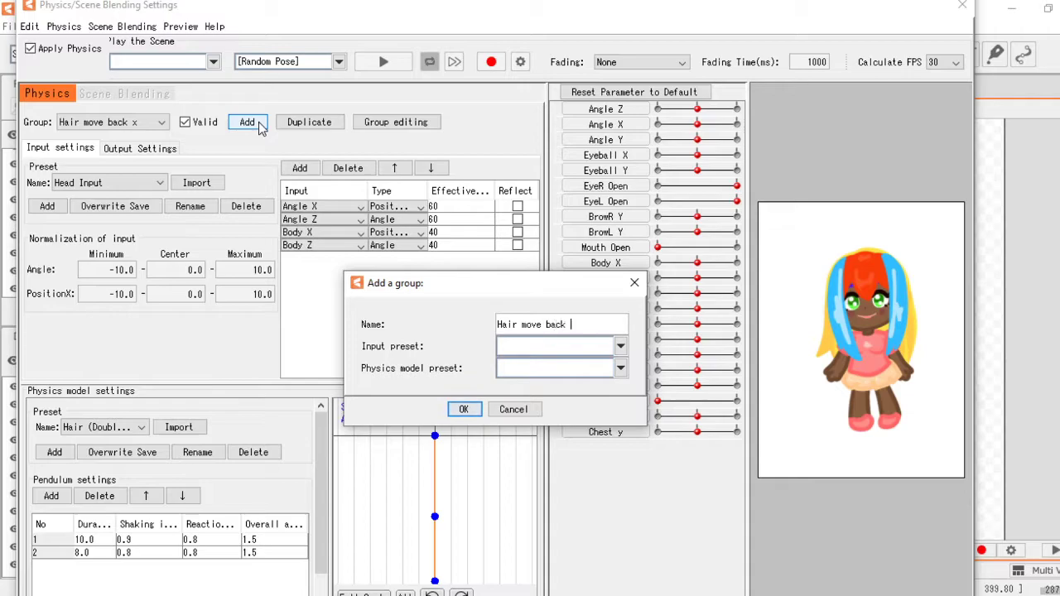
{"action": "left_click", "coordinate": [562, 348]}
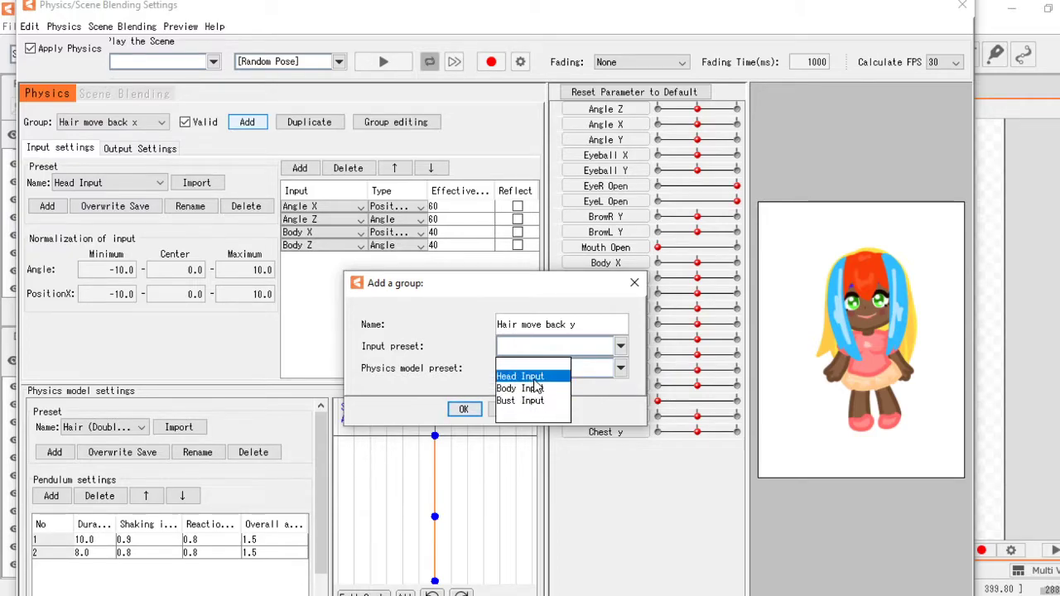
{"action": "left_click", "coordinate": [537, 378]}
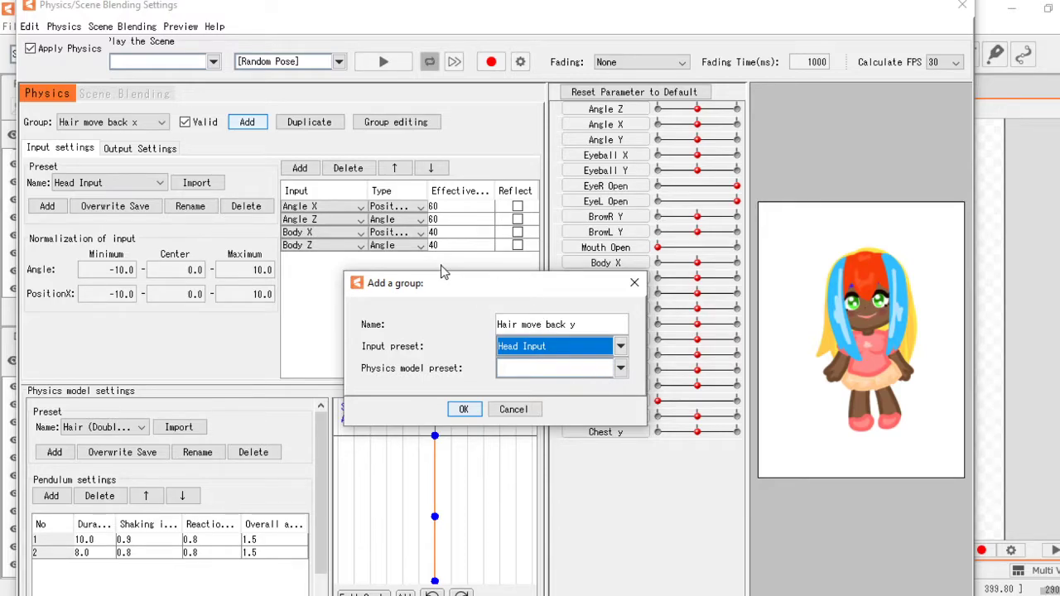
{"action": "left_click_drag", "start_coordinate": [510, 289], "coordinate": [495, 264]}
{"action": "key", "text": "Tab"}
{"action": "left_click", "coordinate": [570, 346]}
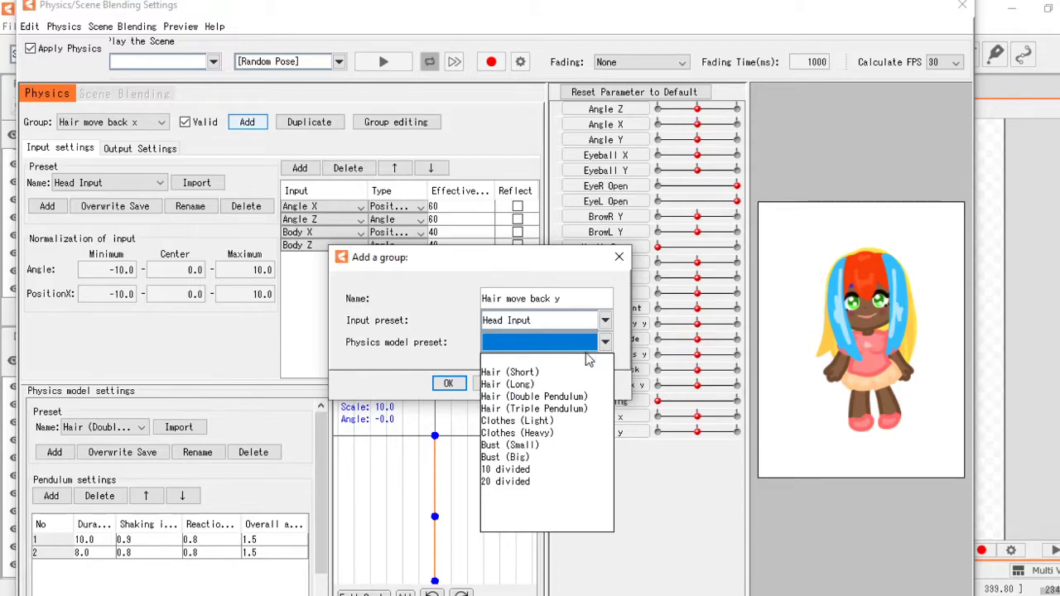
{"action": "left_click", "coordinate": [537, 398]}
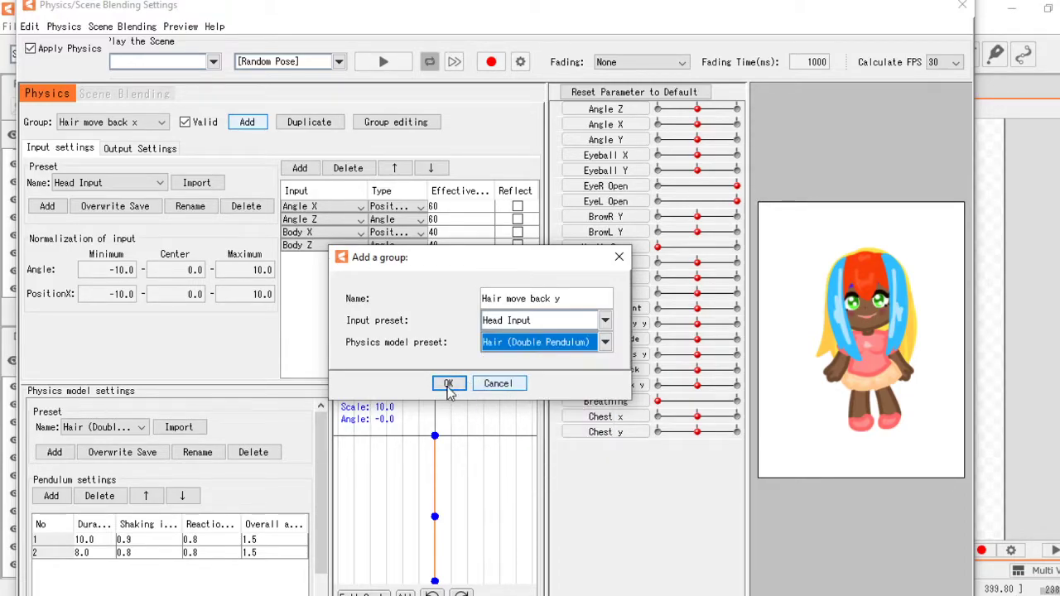
{"action": "left_click", "coordinate": [448, 383]}
Step: Replace the Angle X and Body X inputs of the Hair move back y group with Angle Y and Body Y
{"action": "left_click", "coordinate": [359, 212]}
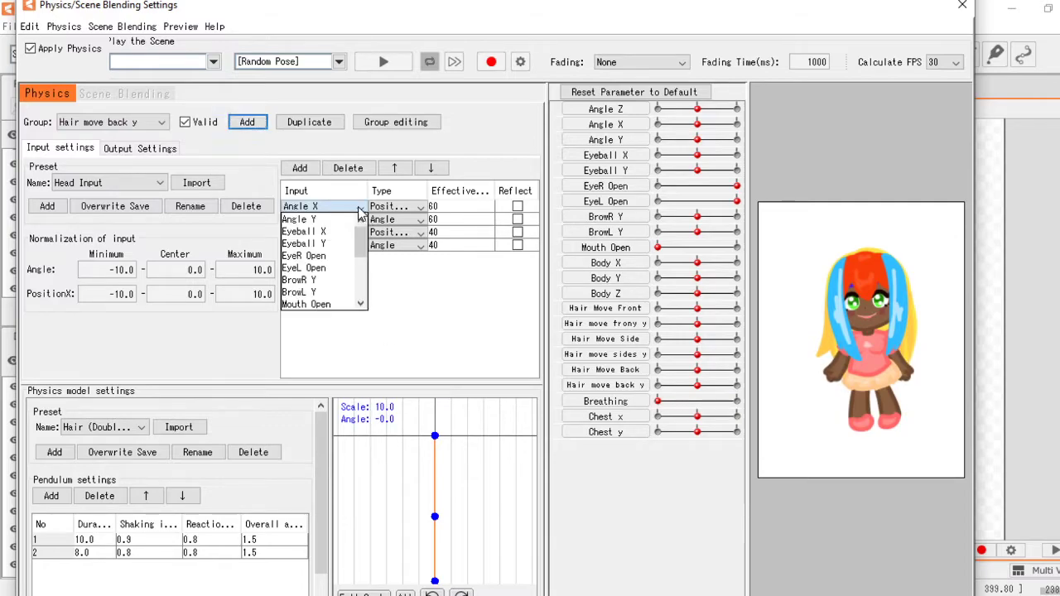
{"action": "left_click", "coordinate": [348, 232]}
{"action": "left_click", "coordinate": [352, 235]}
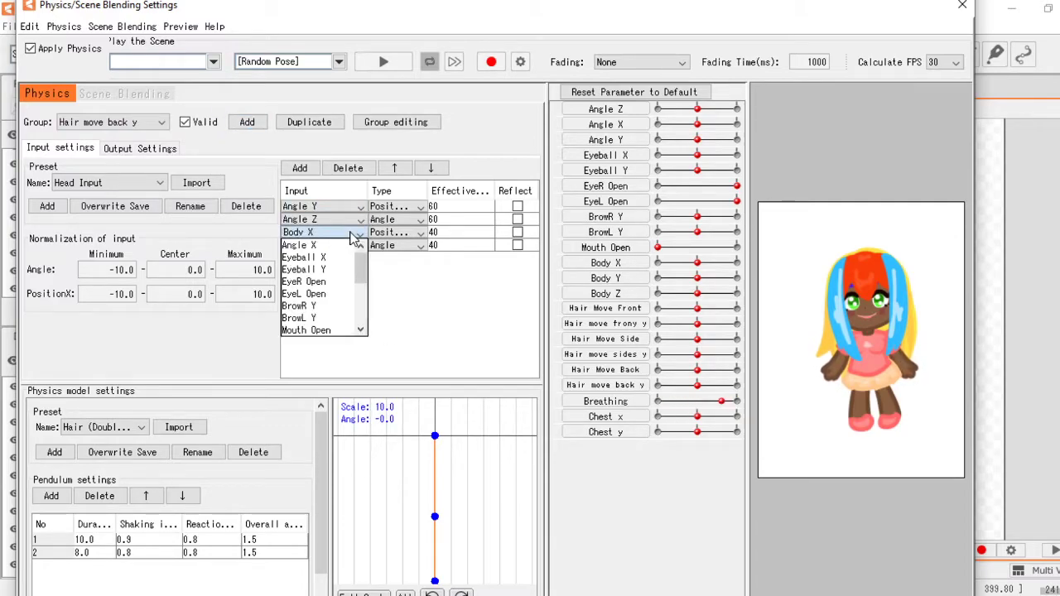
{"action": "scroll", "coordinate": [323, 294], "scroll_direction": "down", "scroll_amount": 1}
{"action": "left_click", "coordinate": [315, 306]}
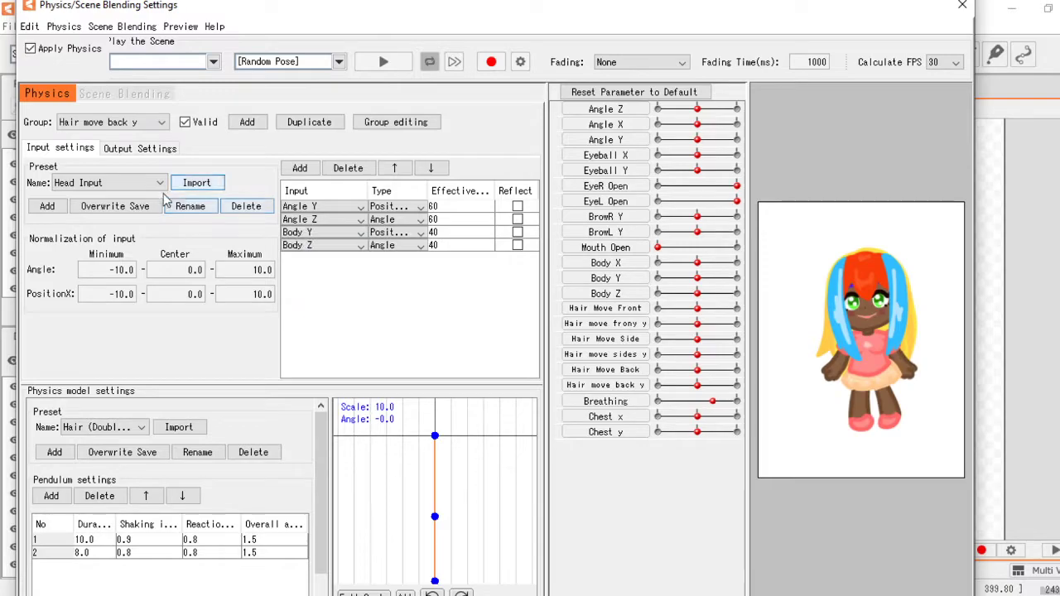
Step: Add Hair move back y as the output parameter of the Hair move back y group
{"action": "left_click", "coordinate": [140, 148]}
{"action": "left_click", "coordinate": [43, 167]}
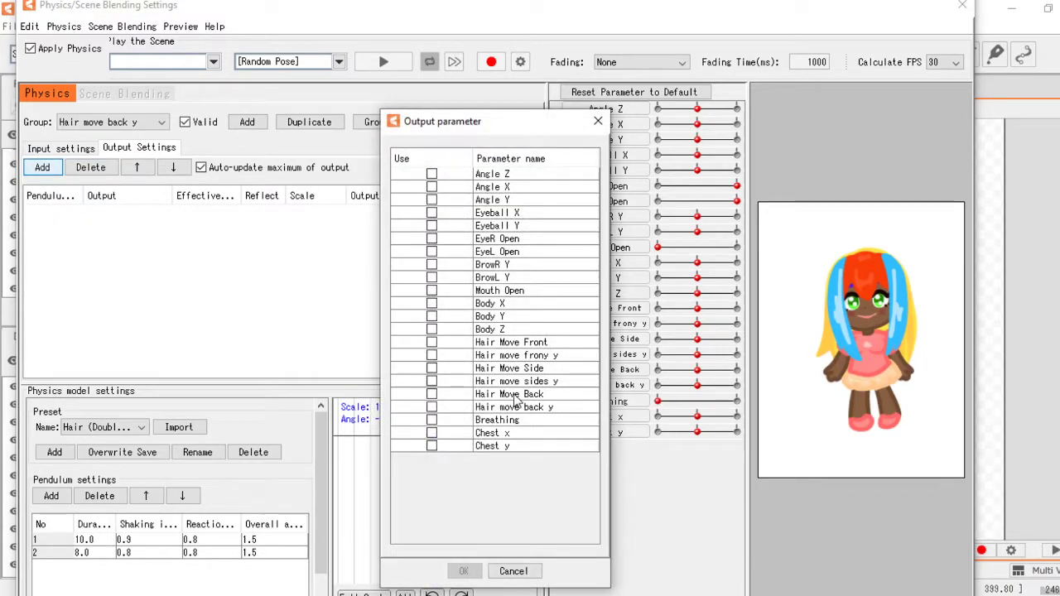
{"action": "left_click", "coordinate": [431, 408]}
{"action": "left_click", "coordinate": [464, 571]}
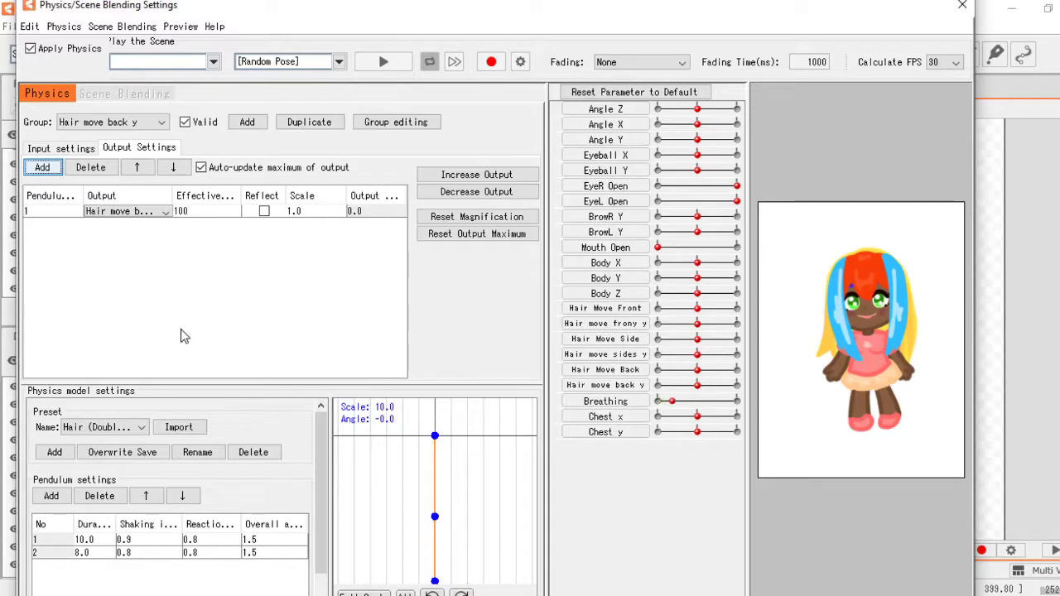
Step: Add a physics group named Chest x with the Bust Input and Bust (Big) presets
{"action": "left_click", "coordinate": [73, 152]}
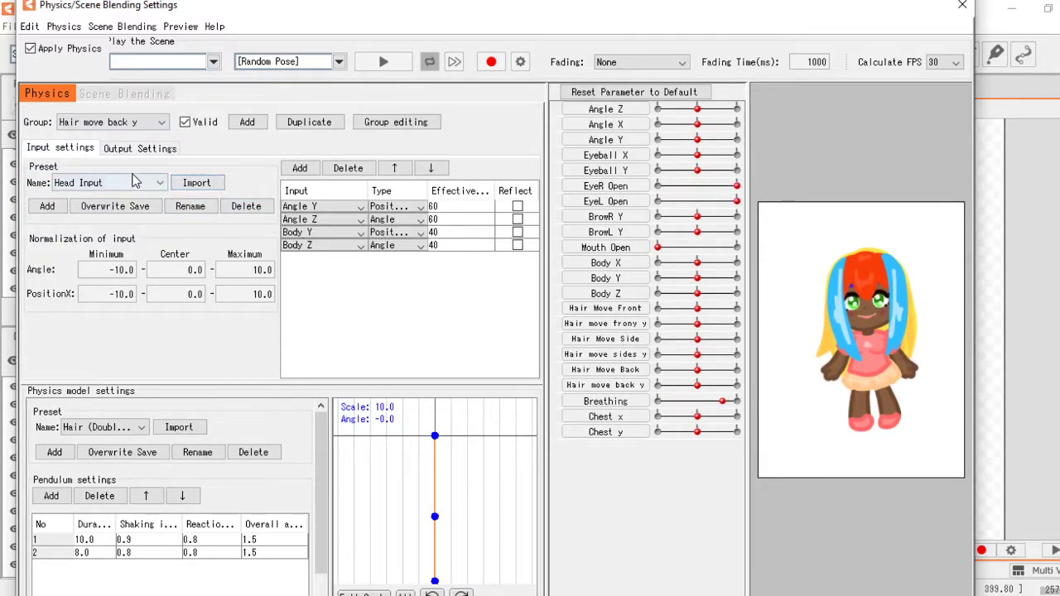
{"action": "left_click", "coordinate": [248, 121]}
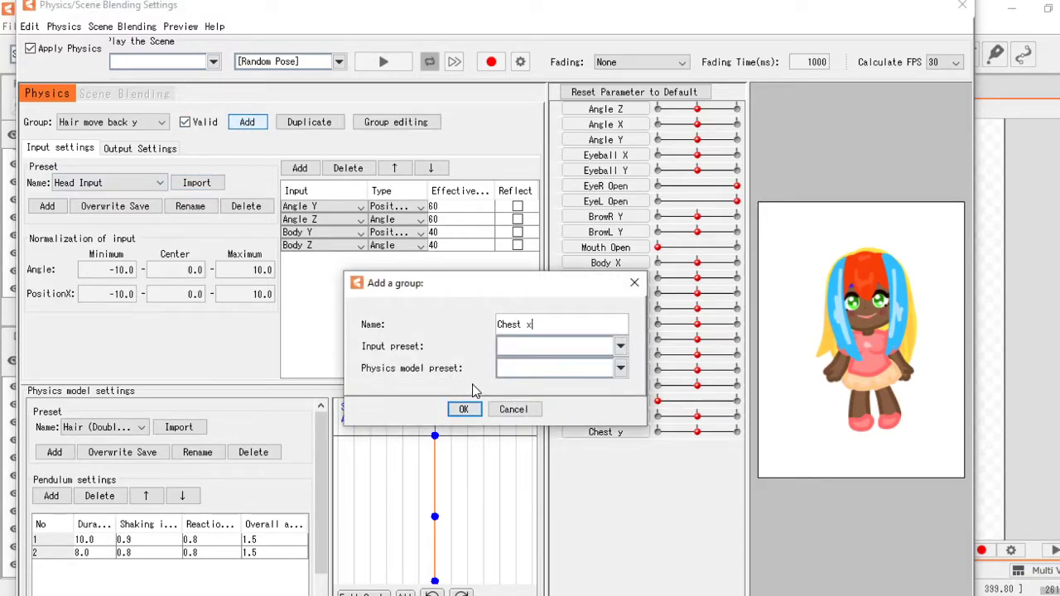
{"action": "left_click", "coordinate": [570, 344]}
{"action": "left_click", "coordinate": [548, 399]}
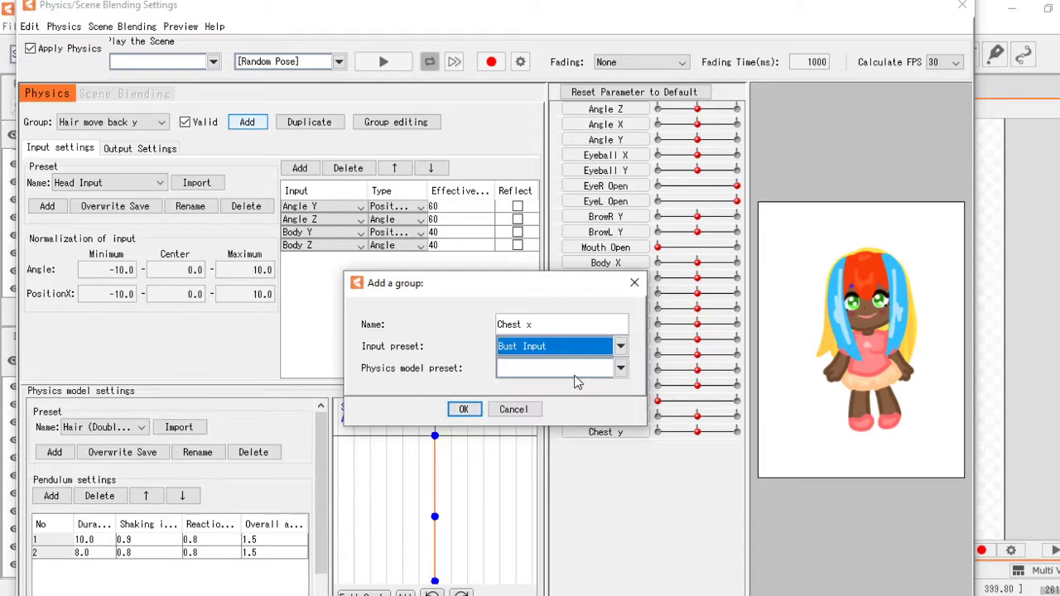
{"action": "left_click", "coordinate": [578, 374]}
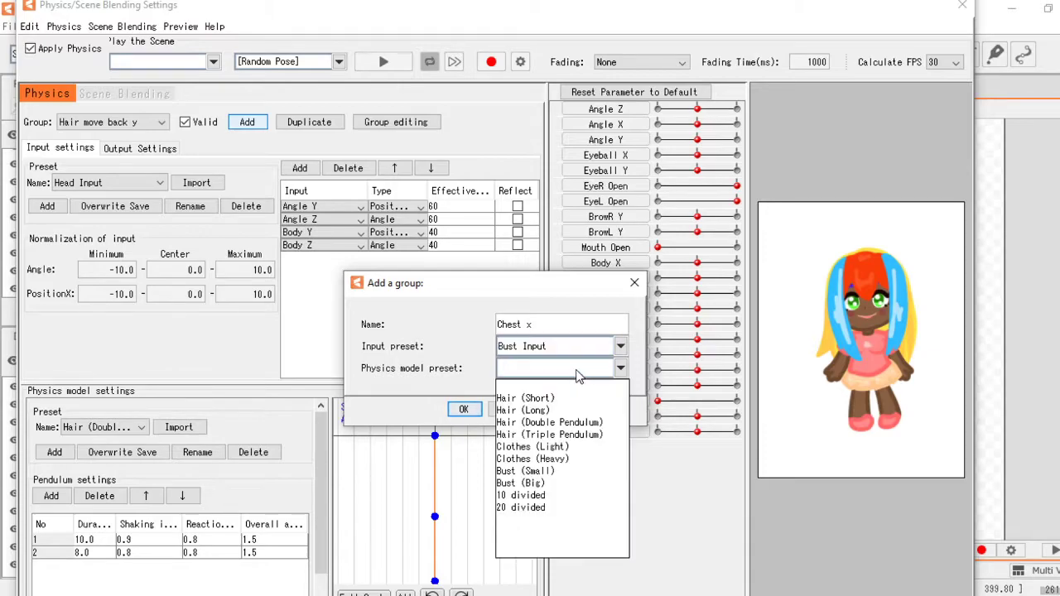
{"action": "left_click", "coordinate": [522, 483]}
{"action": "left_click", "coordinate": [464, 409]}
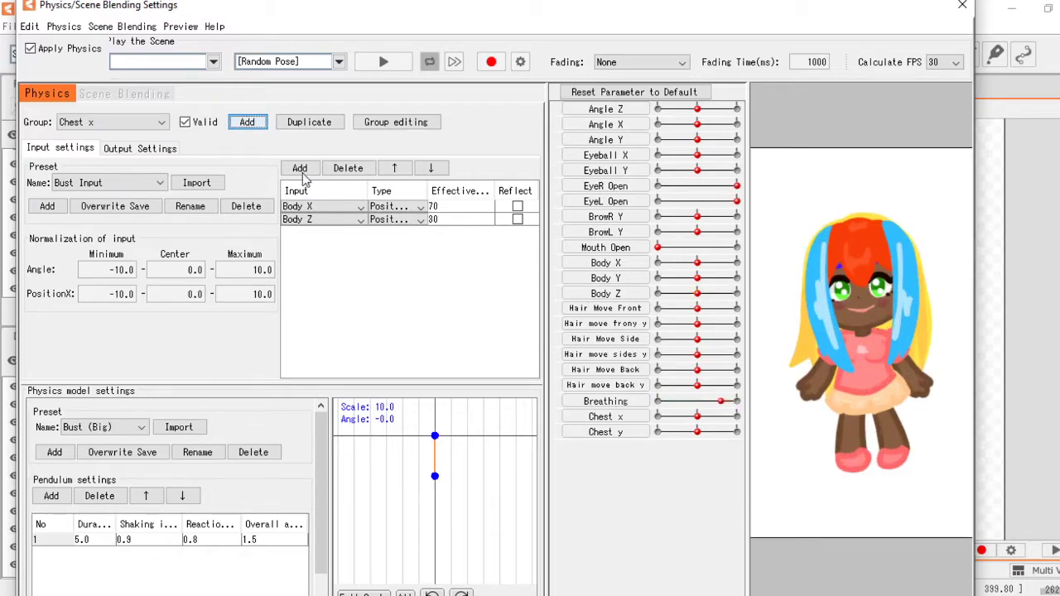
Step: Add Chest x as the output parameter of the Chest x group
{"action": "left_click", "coordinate": [138, 148]}
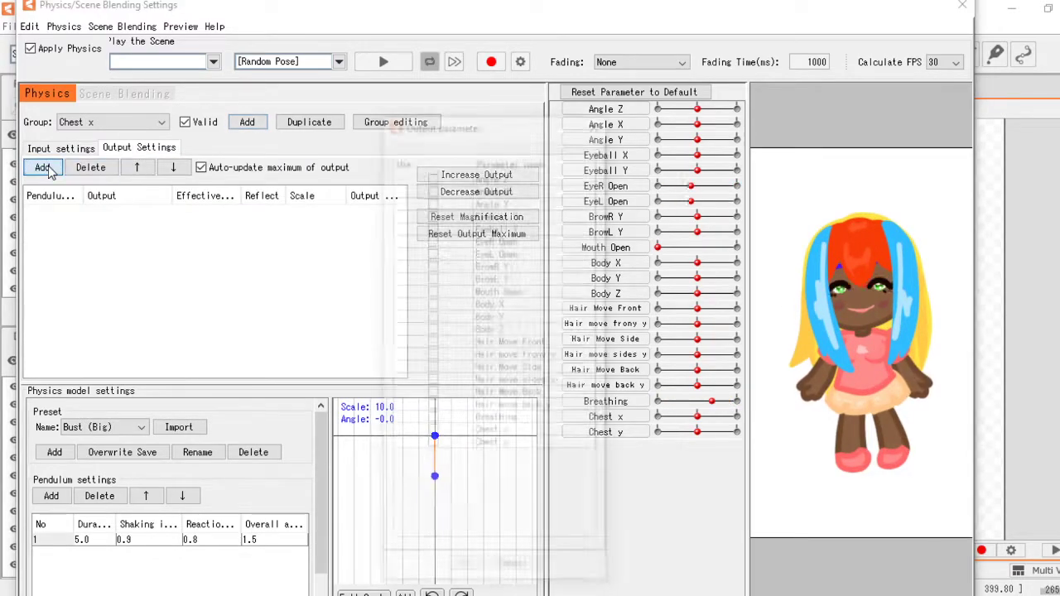
{"action": "left_click", "coordinate": [50, 169]}
{"action": "left_click", "coordinate": [432, 434]}
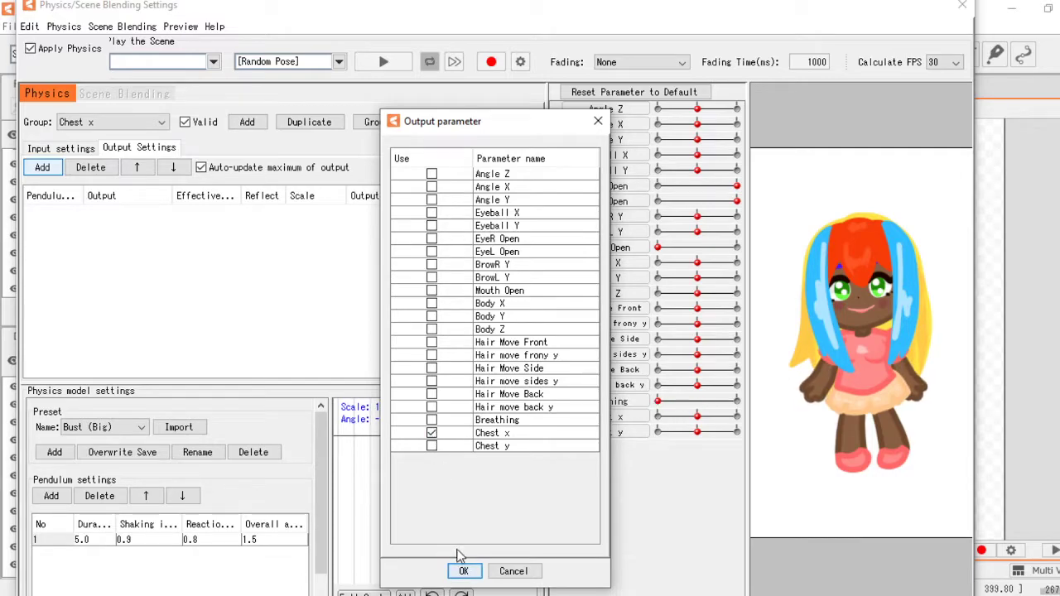
{"action": "left_click", "coordinate": [464, 571]}
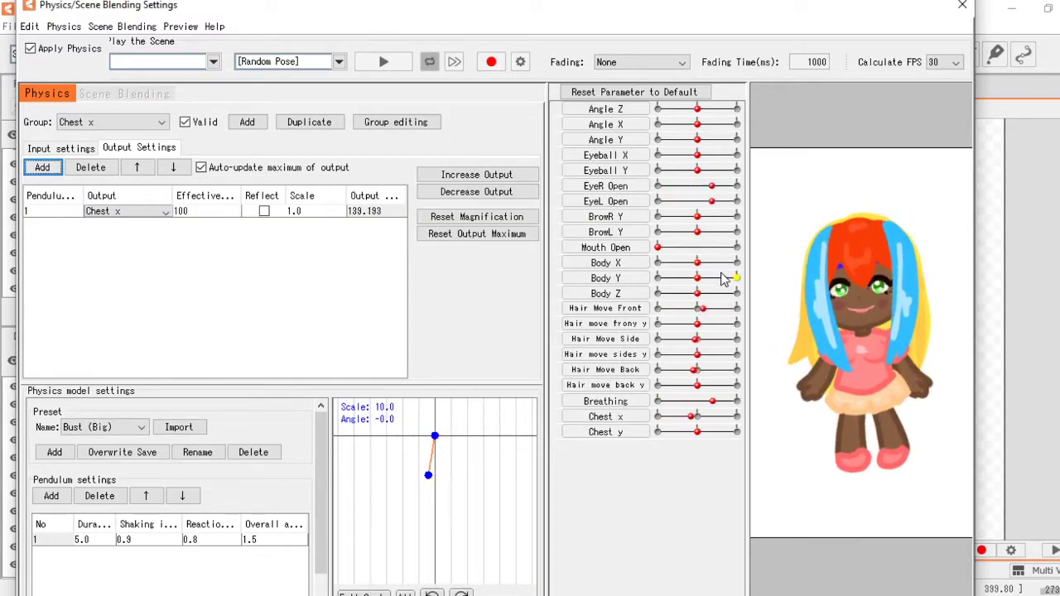
Step: Add a physics group named Boob y with the Bust Input and Bust (Big) presets
{"action": "left_click", "coordinate": [60, 148]}
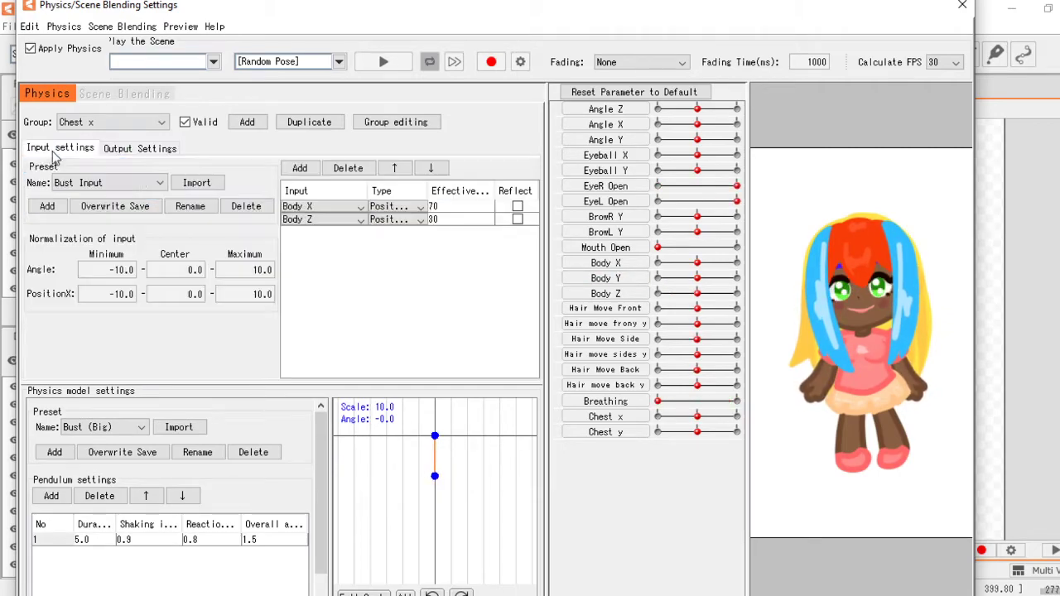
{"action": "left_click", "coordinate": [246, 122]}
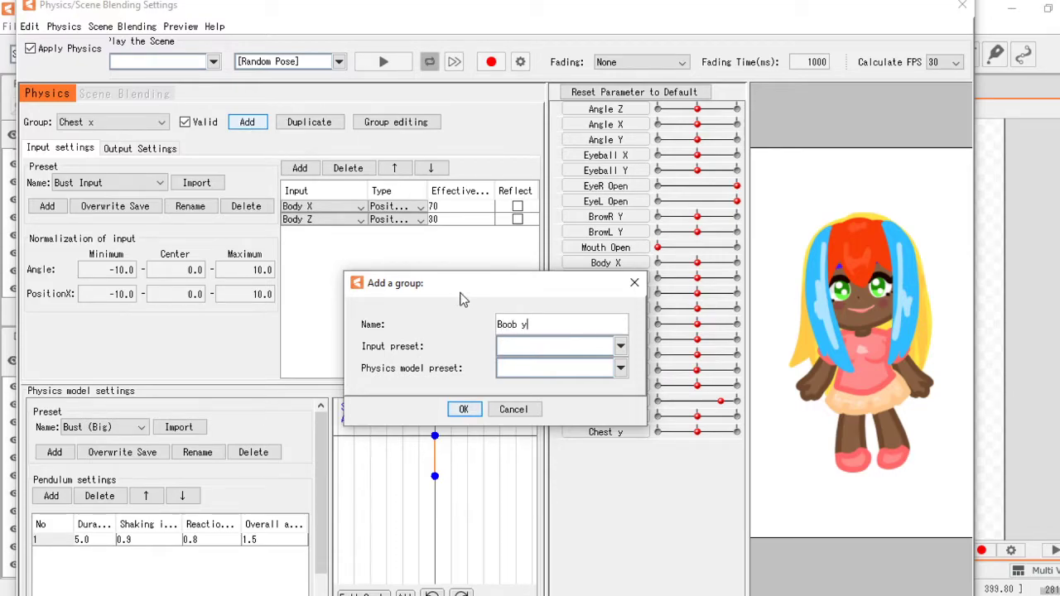
{"action": "left_click", "coordinate": [514, 346]}
{"action": "left_click", "coordinate": [512, 402]}
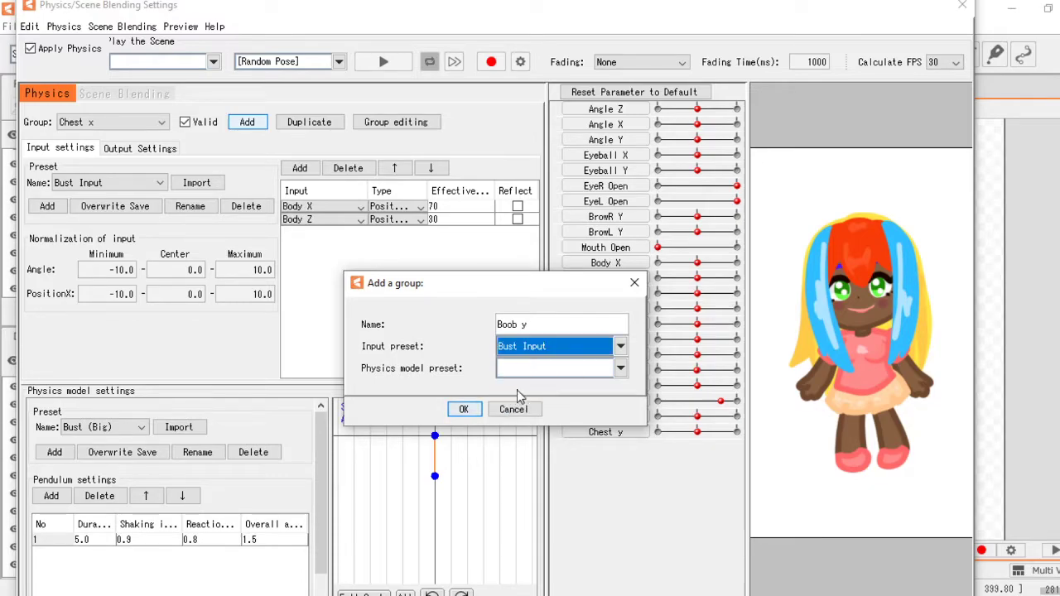
{"action": "left_click", "coordinate": [532, 371]}
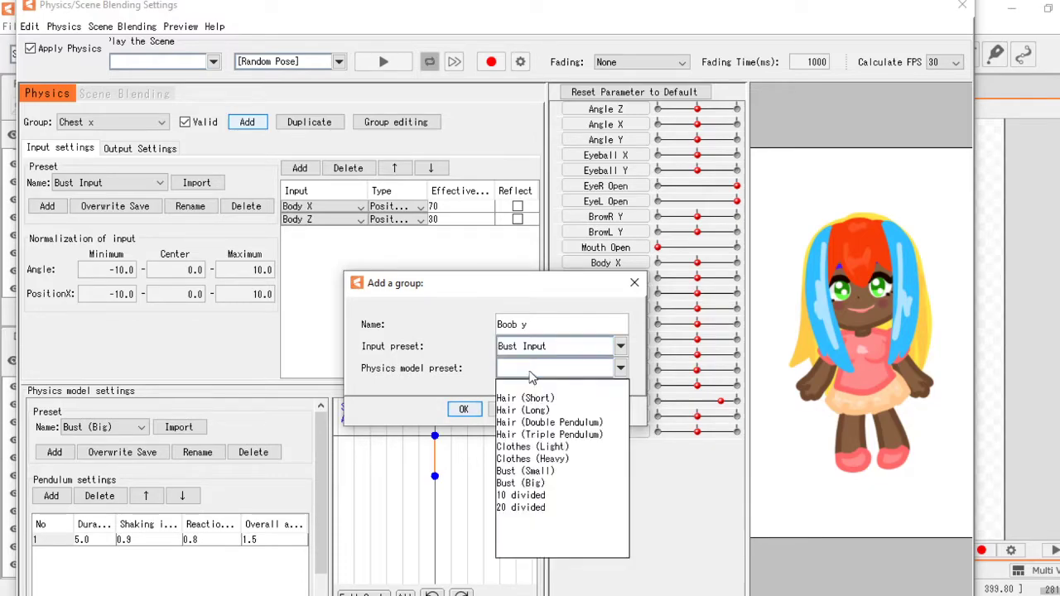
{"action": "left_click", "coordinate": [531, 483]}
{"action": "left_click", "coordinate": [463, 409]}
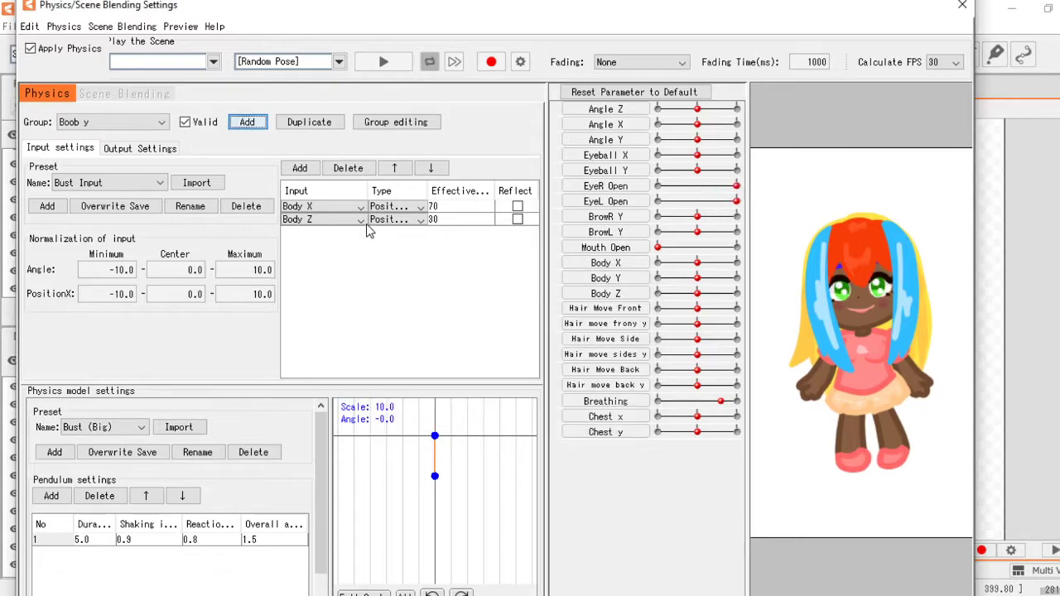
Step: Replace the Body X input of the Boob y group with Angle Y and add Chest y as its output parameter
{"action": "left_click", "coordinate": [348, 207]}
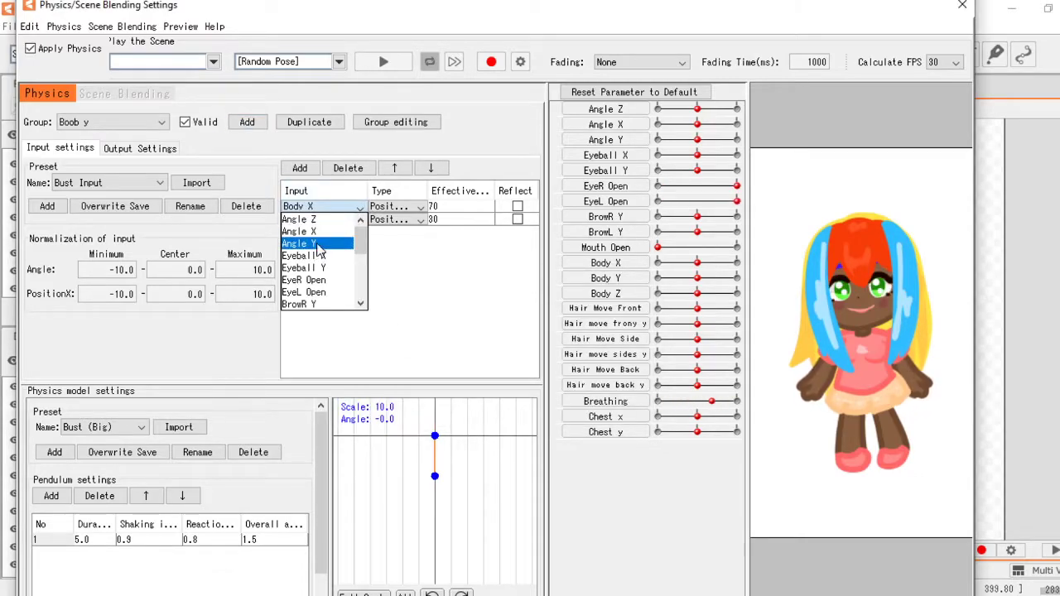
{"action": "left_click", "coordinate": [321, 245]}
{"action": "left_click", "coordinate": [151, 149]}
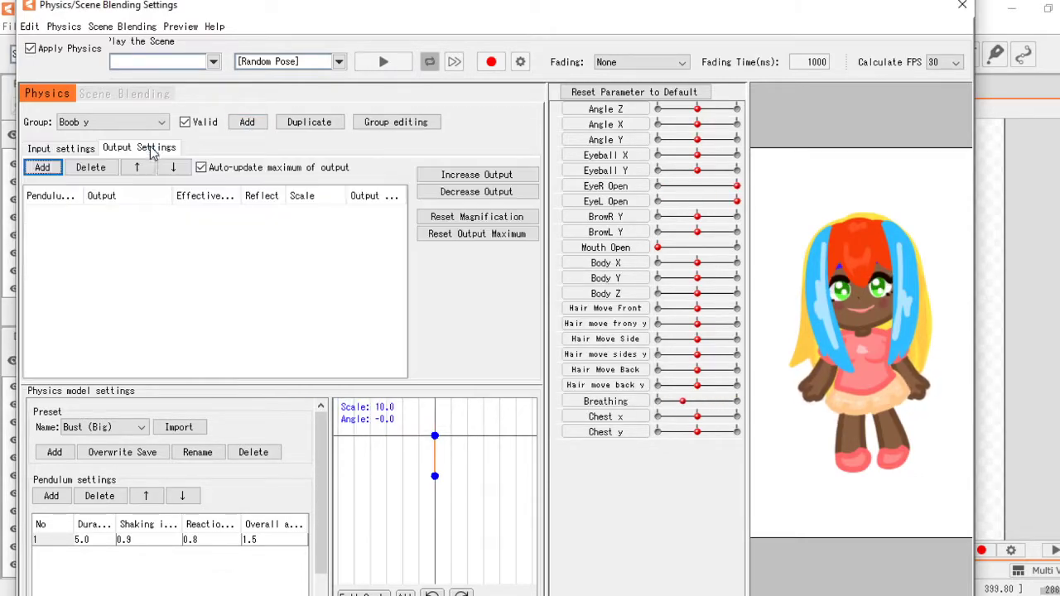
{"action": "left_click", "coordinate": [43, 168]}
{"action": "left_click", "coordinate": [432, 447]}
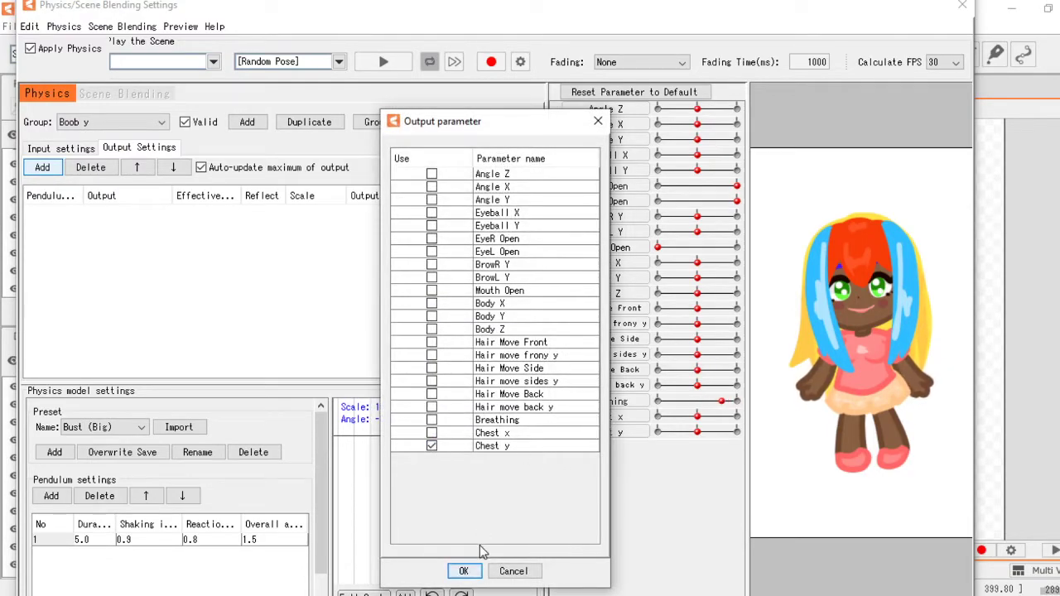
{"action": "left_click", "coordinate": [464, 571]}
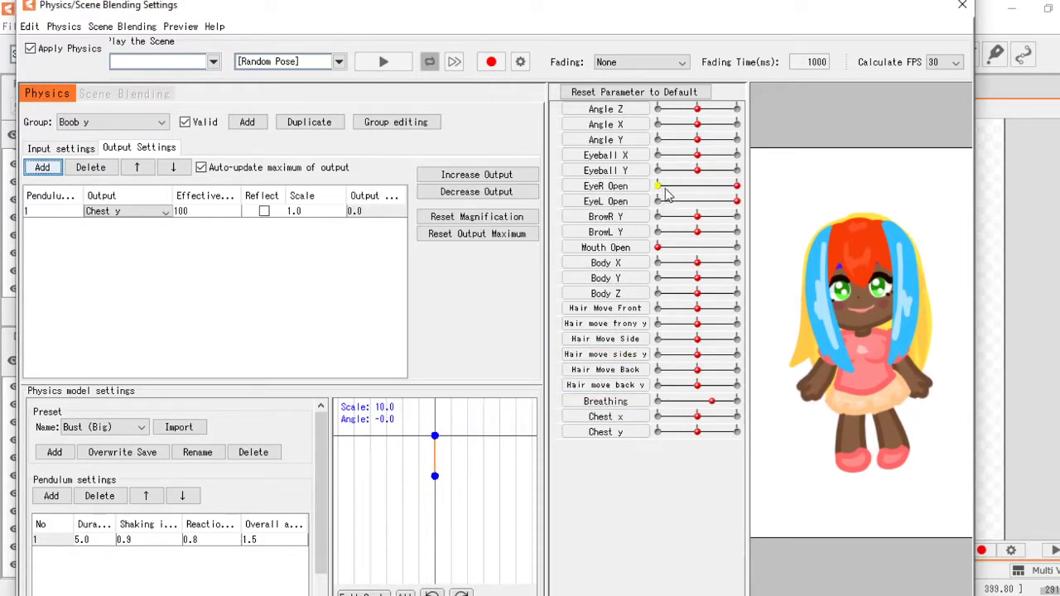
Step: Test the chest physics by moving Angle Y in the preview, and close the physics settings
{"action": "mouse_move", "coordinate": [698, 139]}
{"action": "left_mouse_down"}
{"action": "mouse_move", "coordinate": [740, 141]}
{"action": "mouse_move", "coordinate": [698, 149]}
{"action": "left_mouse_up"}
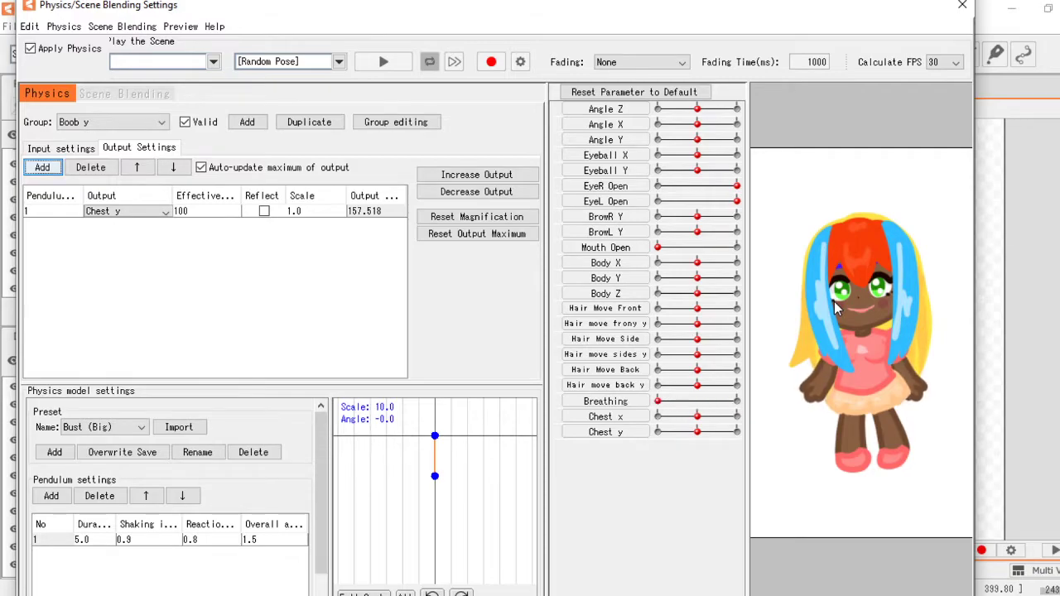
{"action": "scroll", "coordinate": [874, 391], "scroll_direction": "up", "scroll_amount": 3}
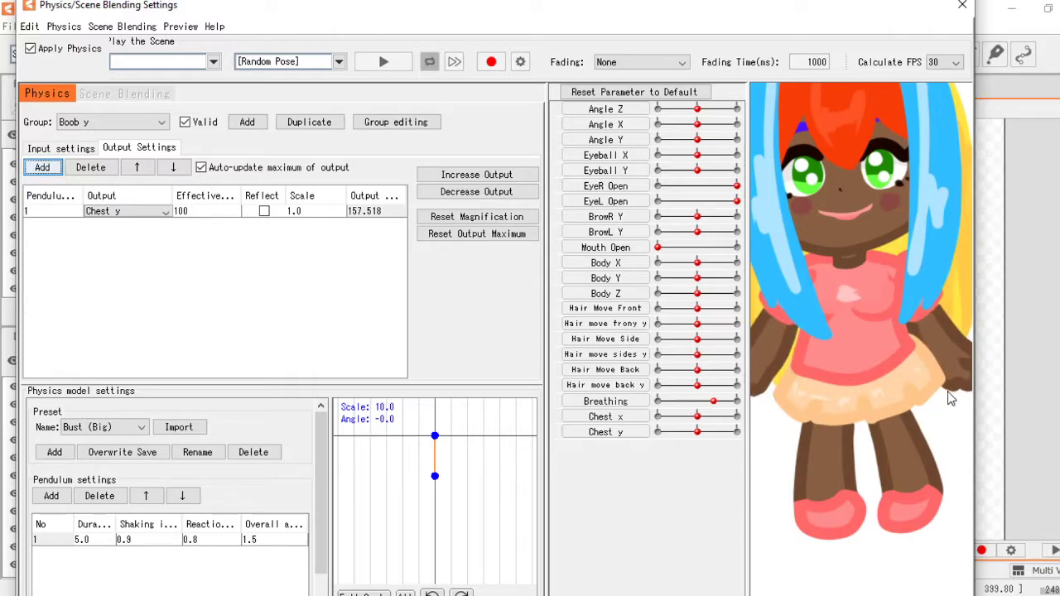
{"action": "left_click", "coordinate": [961, 10]}
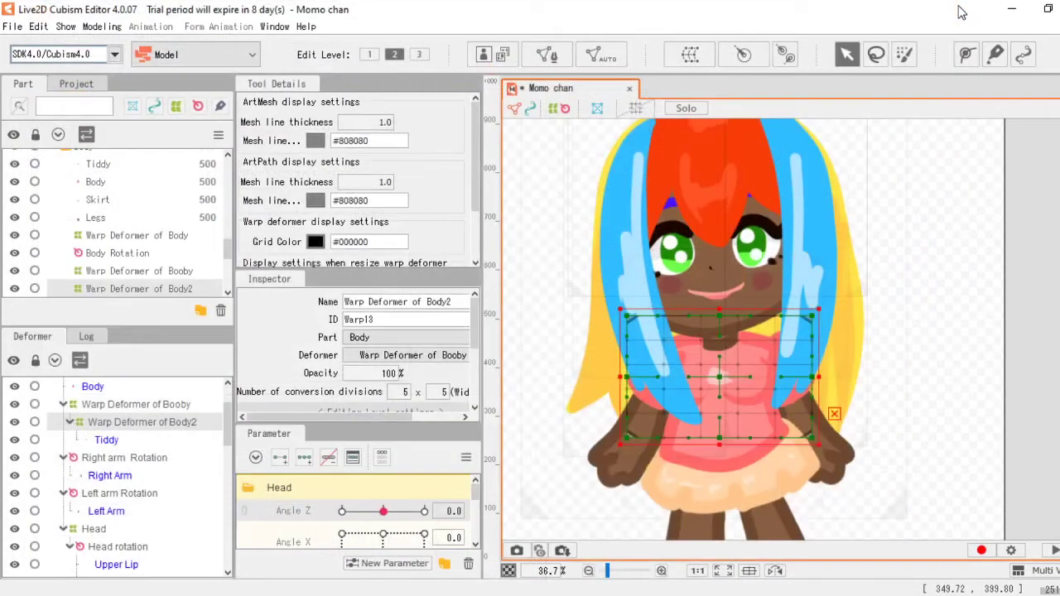
Step: Create a parameter named Skirt x in the Physics group with a range from -1 to 1 and default 0
{"action": "scroll", "coordinate": [273, 514], "scroll_direction": "down", "scroll_amount": 3}
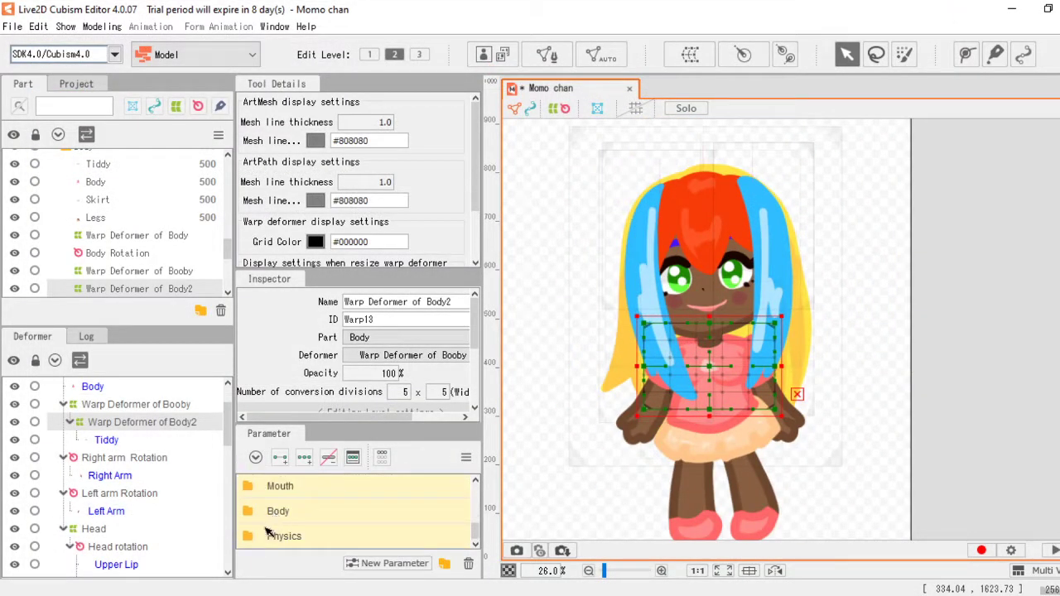
{"action": "left_click", "coordinate": [251, 538]}
{"action": "scroll", "coordinate": [310, 533], "scroll_direction": "down", "scroll_amount": 4}
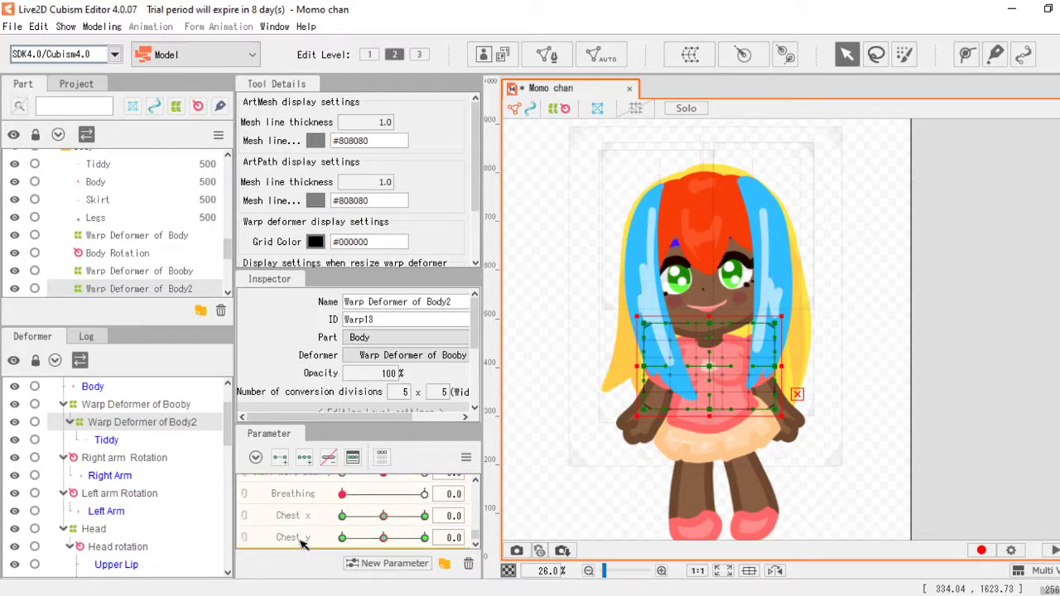
{"action": "left_click", "coordinate": [393, 564]}
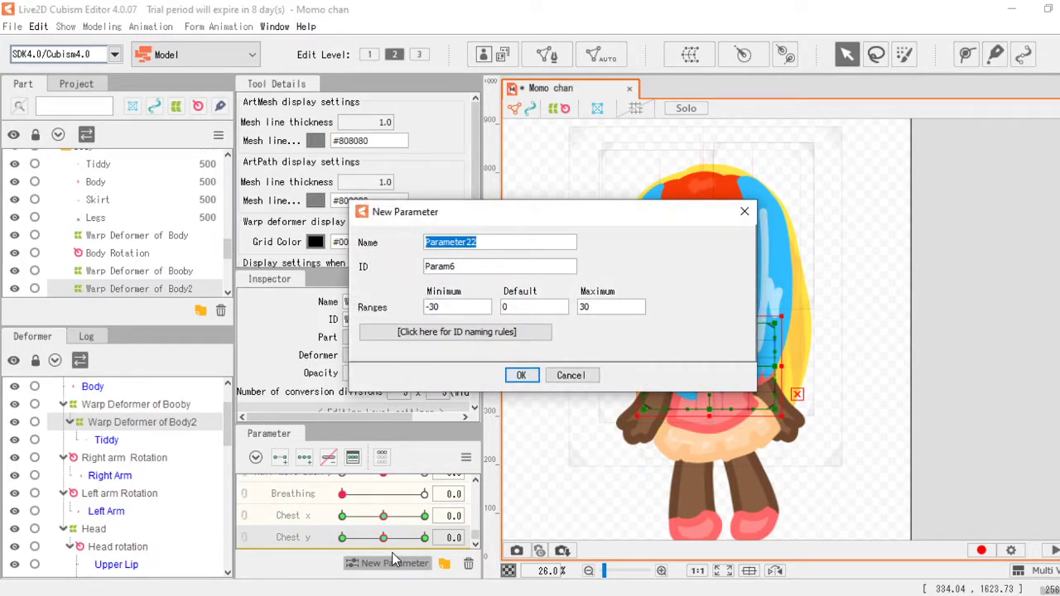
{"action": "type", "text": "Skirt x"}
{"action": "left_click", "coordinate": [449, 308]}
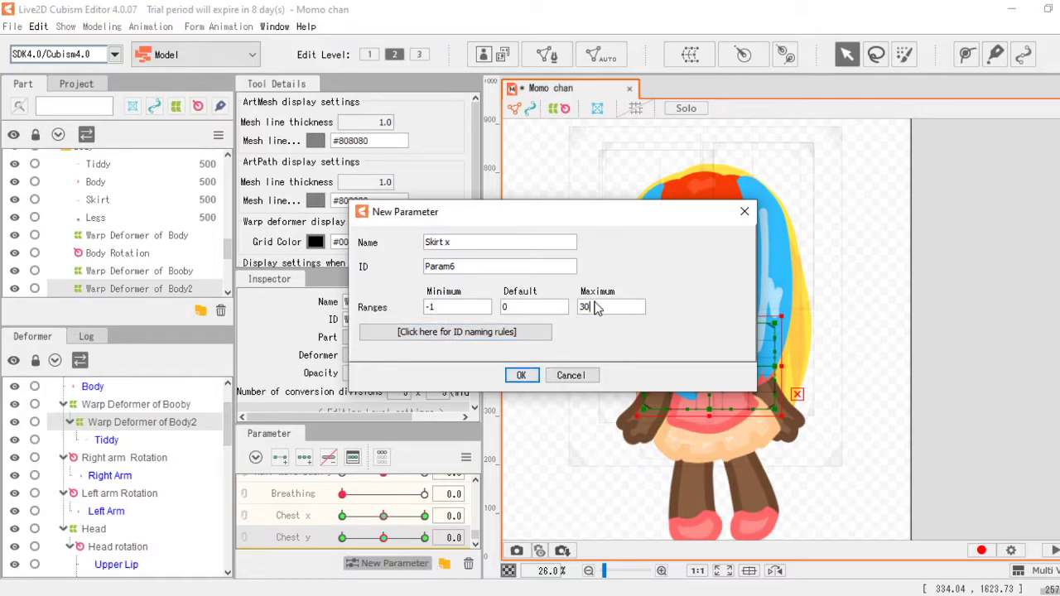
{"action": "left_click", "coordinate": [536, 375]}
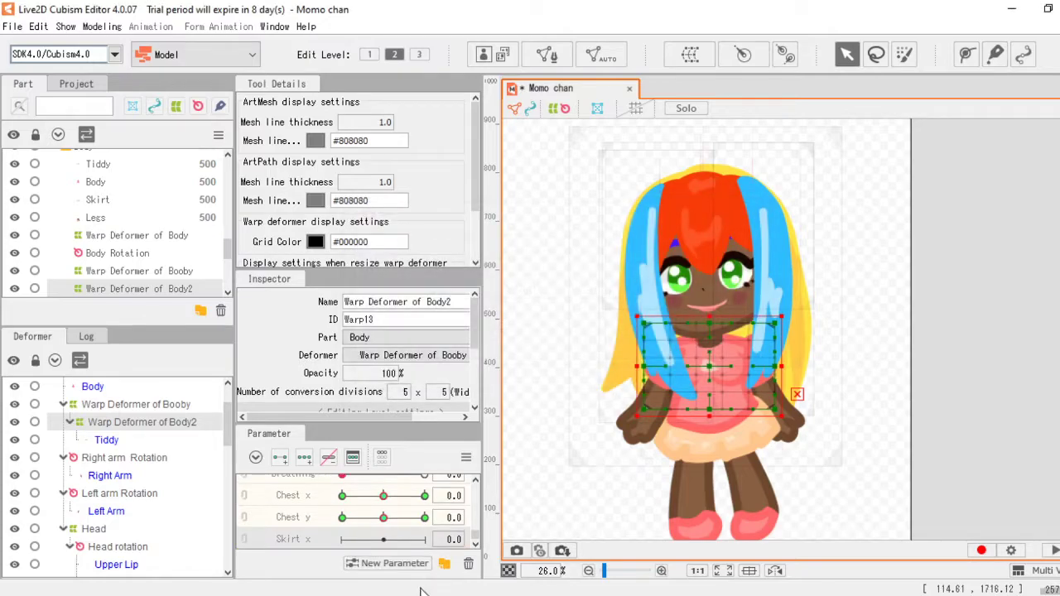
Step: Create a second skirt parameter named Skirt y below Skirt x and adjust its range
{"action": "left_click", "coordinate": [394, 567]}
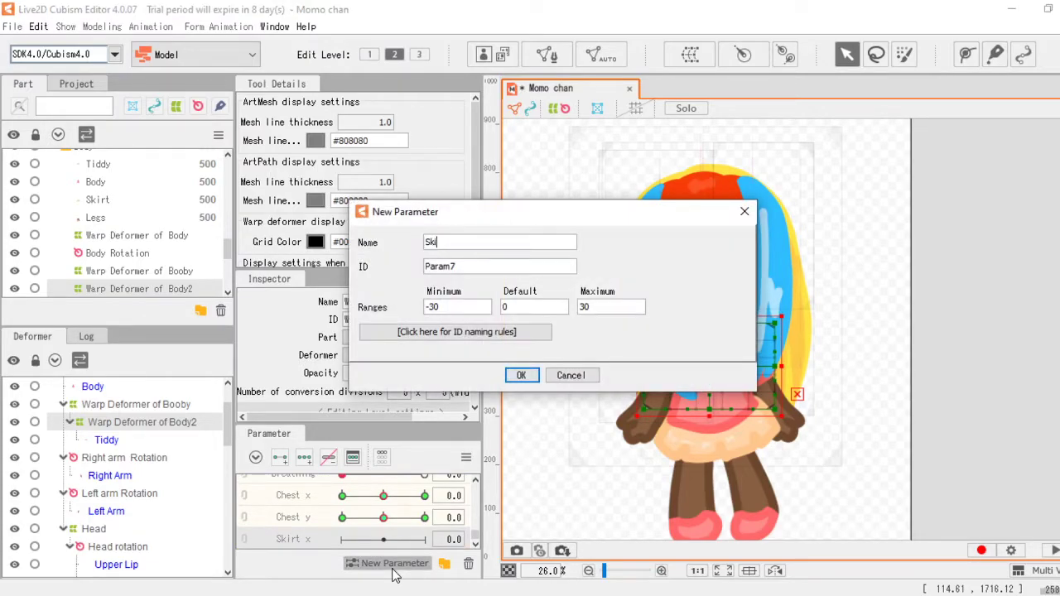
{"action": "left_click", "coordinate": [458, 309]}
{"action": "left_click", "coordinate": [515, 375]}
Step: Add three keys to both the Skirt x and Skirt y parameters for the Skirt mesh
{"action": "left_click", "coordinate": [311, 521]}
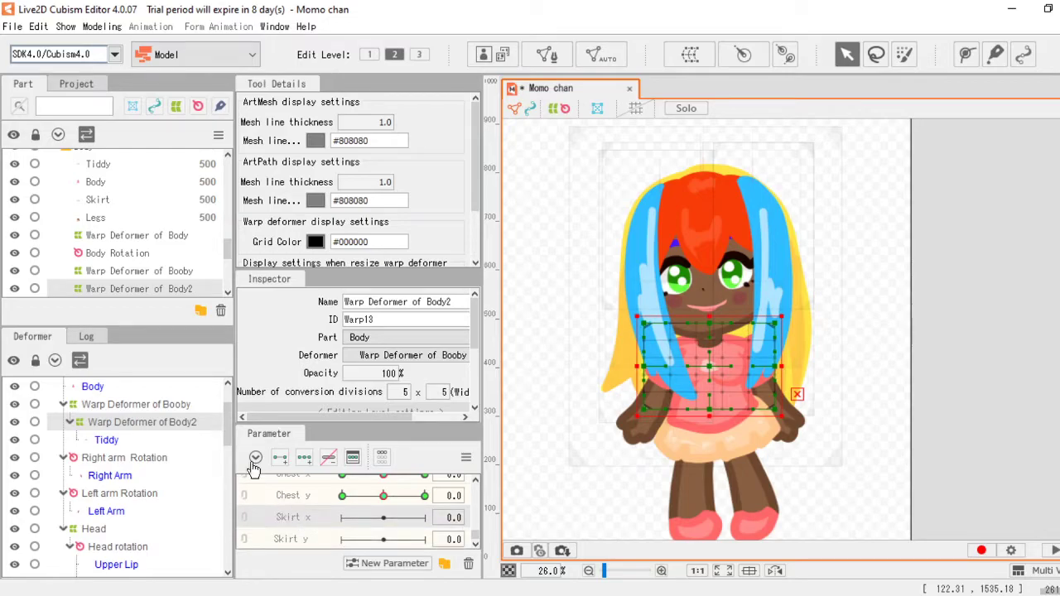
{"action": "scroll", "coordinate": [166, 240], "scroll_direction": "down", "scroll_amount": 3}
{"action": "scroll", "coordinate": [157, 246], "scroll_direction": "down", "scroll_amount": 2}
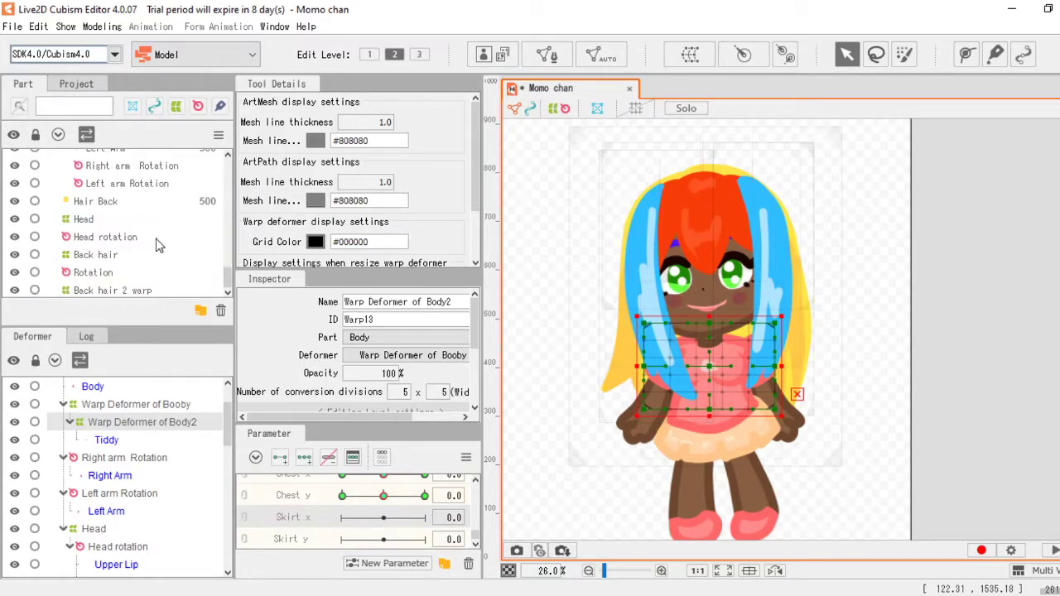
{"action": "scroll", "coordinate": [158, 245], "scroll_direction": "up", "scroll_amount": 4}
{"action": "scroll", "coordinate": [159, 246], "scroll_direction": "up", "scroll_amount": 2}
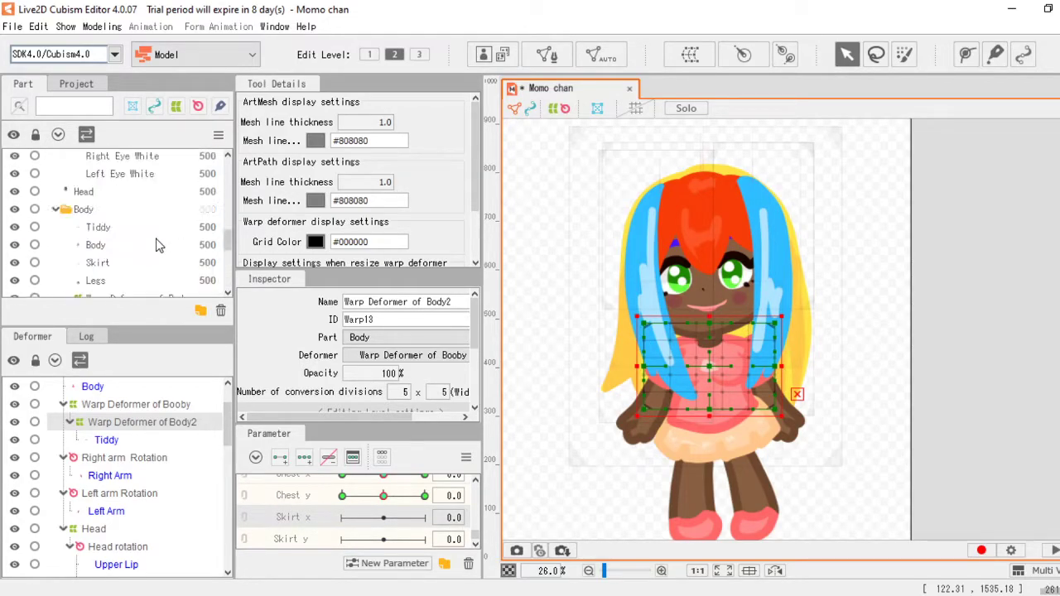
{"action": "left_click", "coordinate": [112, 265]}
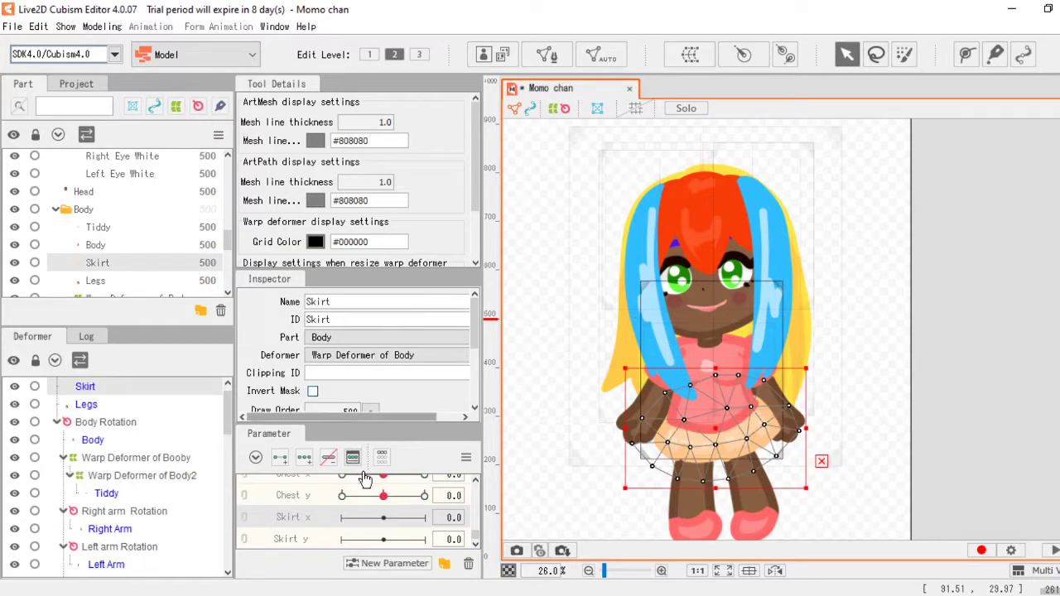
{"action": "left_click", "coordinate": [303, 459]}
{"action": "left_click", "coordinate": [381, 540]}
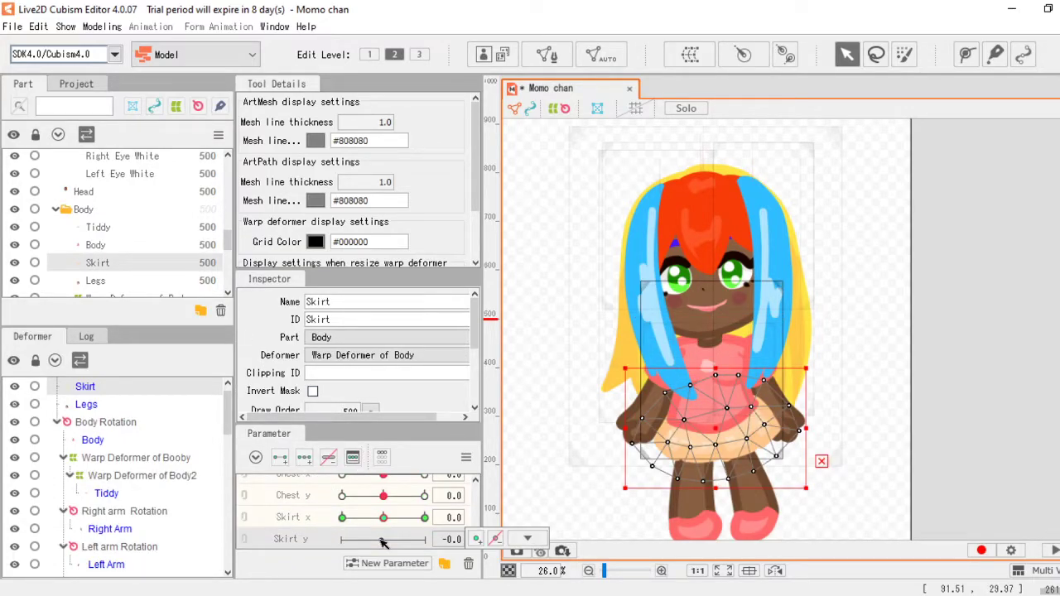
{"action": "left_click", "coordinate": [305, 460]}
Step: With Skirt x at -1 and Skirt y at 0, rotate the Skirt mesh clockwise and shift it slightly to the left
{"action": "left_click", "coordinate": [343, 519]}
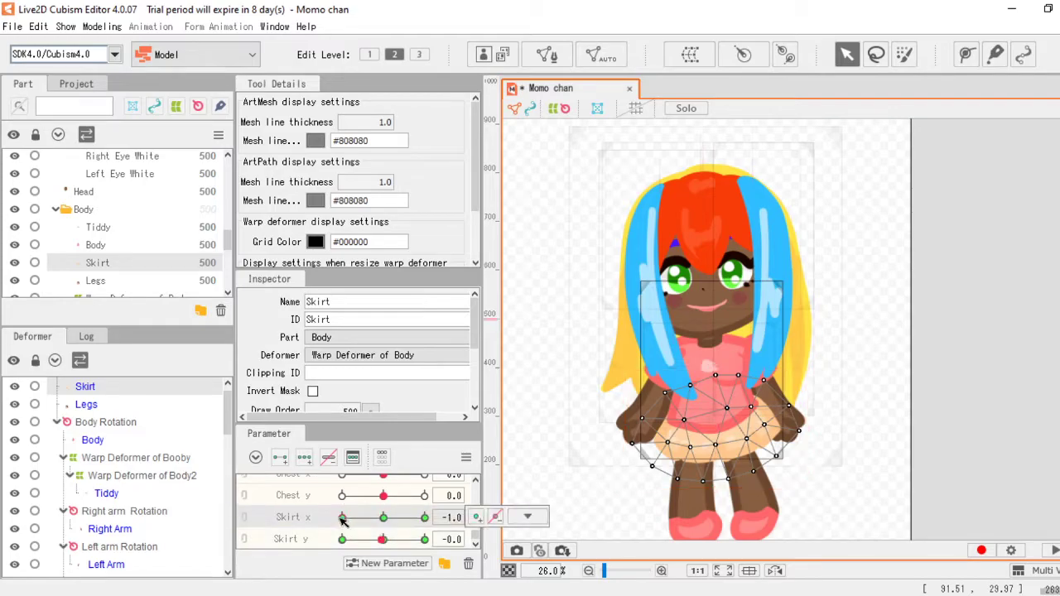
{"action": "left_click", "coordinate": [383, 541]}
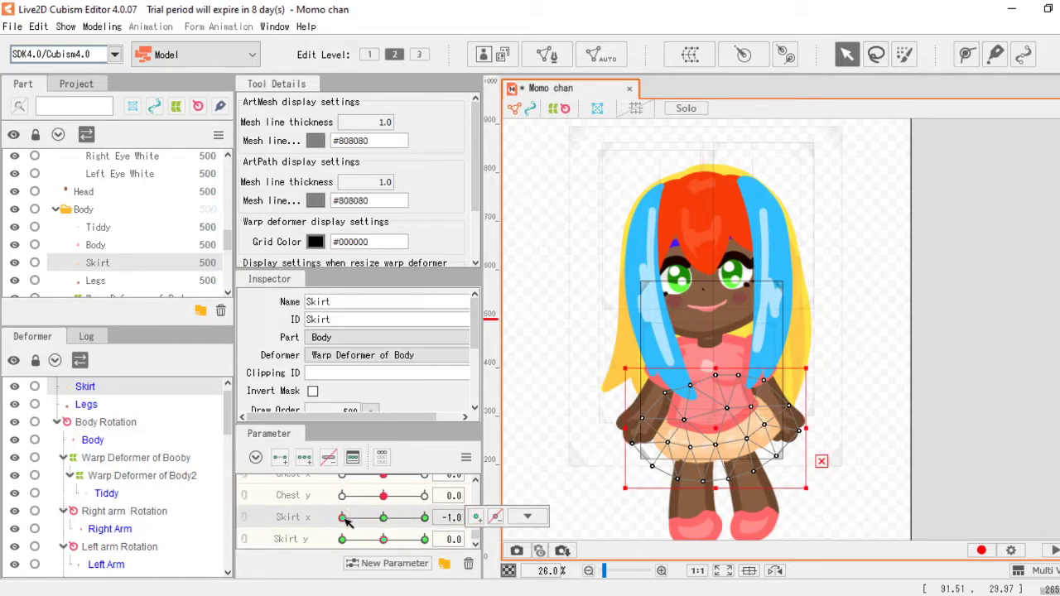
{"action": "left_click_drag", "start_coordinate": [707, 361], "coordinate": [736, 362]}
{"action": "left_click_drag", "start_coordinate": [712, 437], "coordinate": [699, 441]}
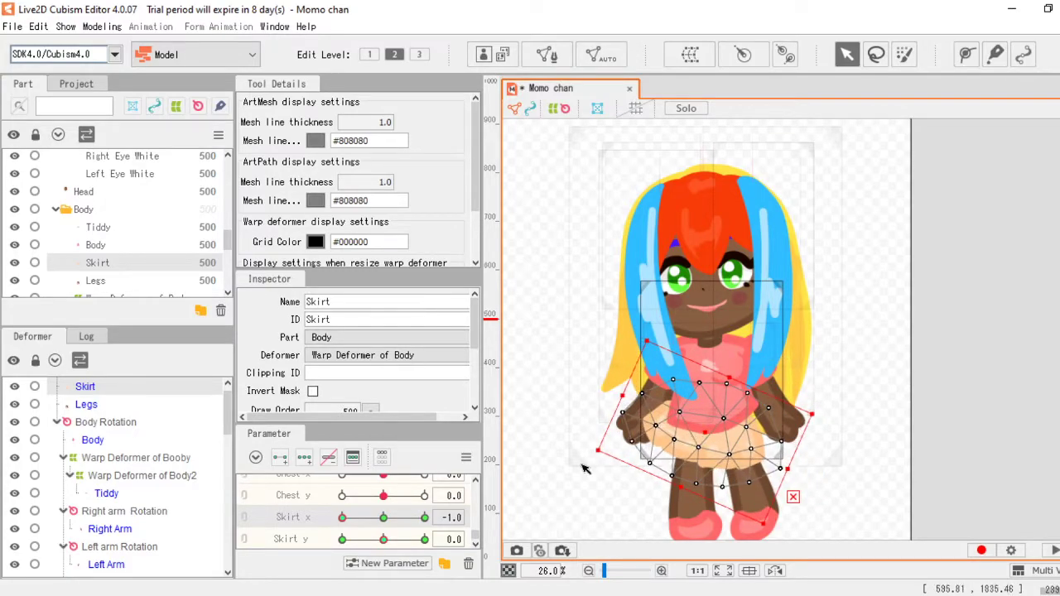
Step: With Skirt x at 1 and Skirt y at 0, rotate the Skirt mesh counterclockwise and shift it slightly to the right
{"action": "left_click", "coordinate": [425, 518]}
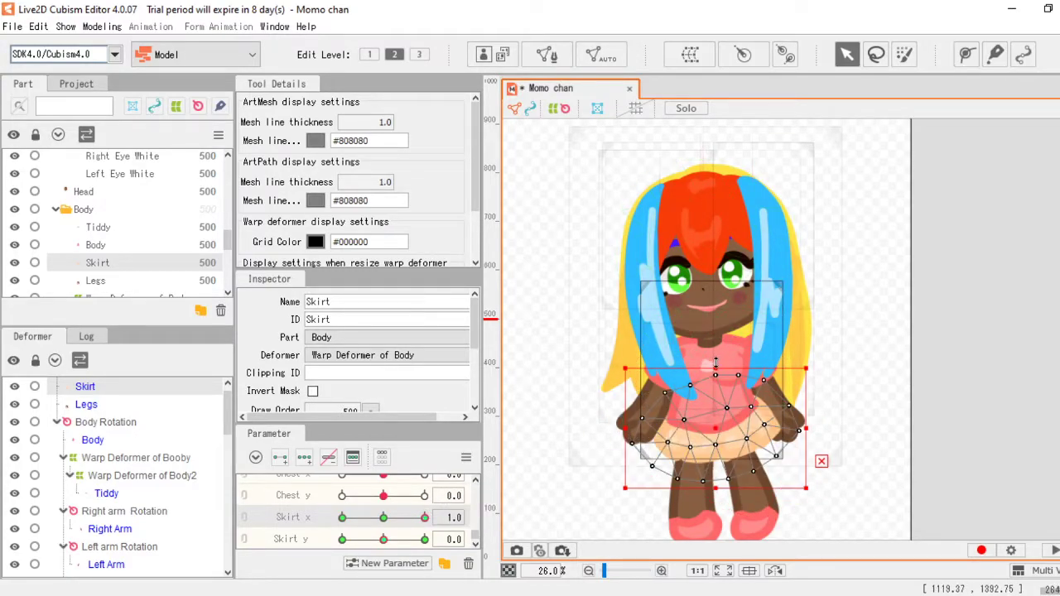
{"action": "left_click_drag", "start_coordinate": [715, 362], "coordinate": [697, 366]}
{"action": "left_click_drag", "start_coordinate": [718, 426], "coordinate": [719, 427]}
Step: With Skirt x at 0, shorten the Skirt mesh from its hem at Skirt y -1, lengthen it at 1, and return Skirt y to 0
{"action": "left_click", "coordinate": [384, 520]}
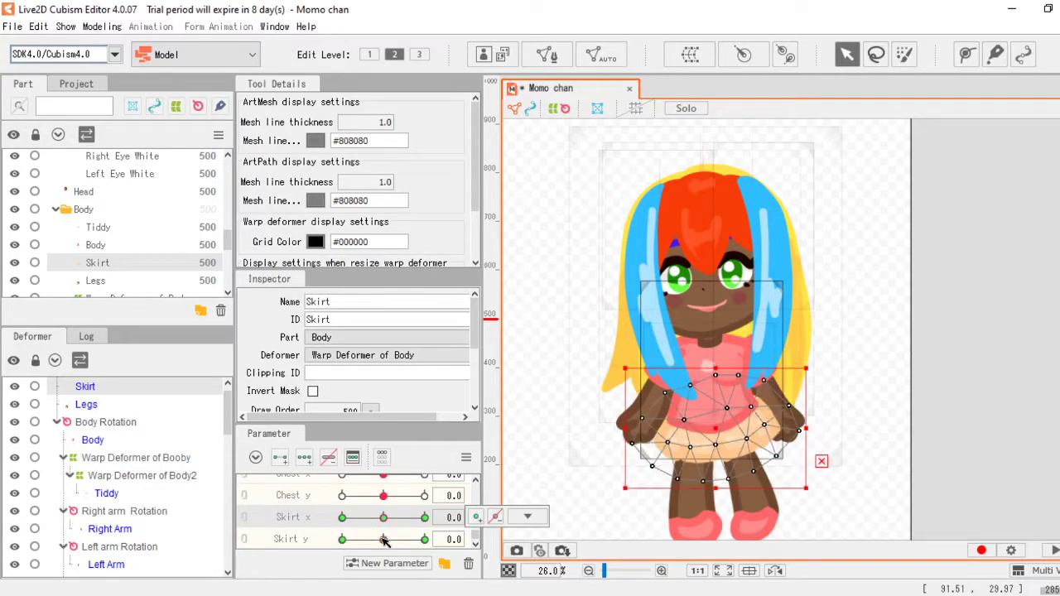
{"action": "left_click_drag", "start_coordinate": [716, 488], "coordinate": [717, 472]}
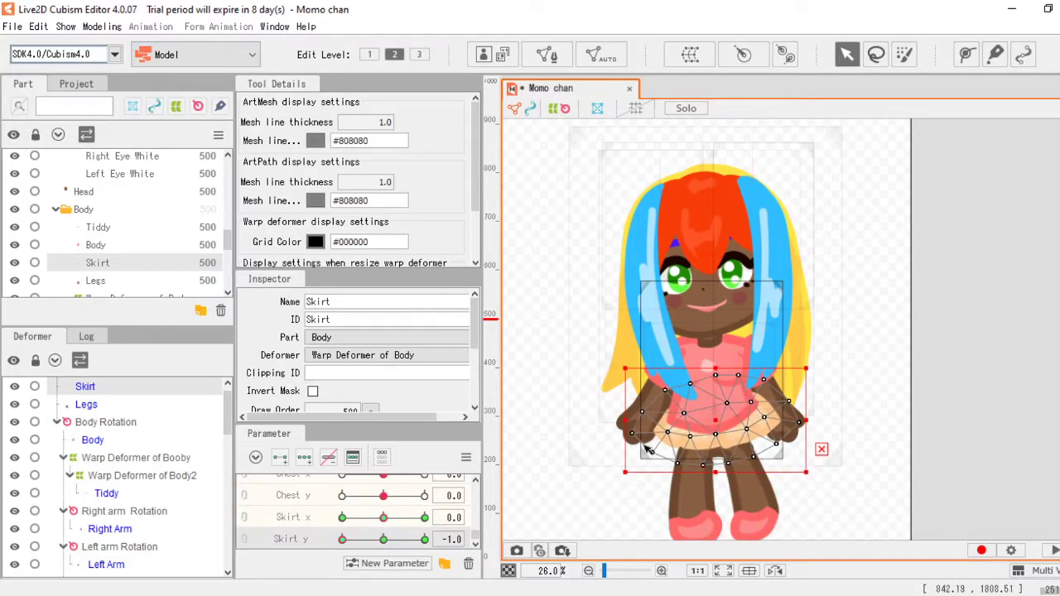
{"action": "left_click", "coordinate": [426, 540]}
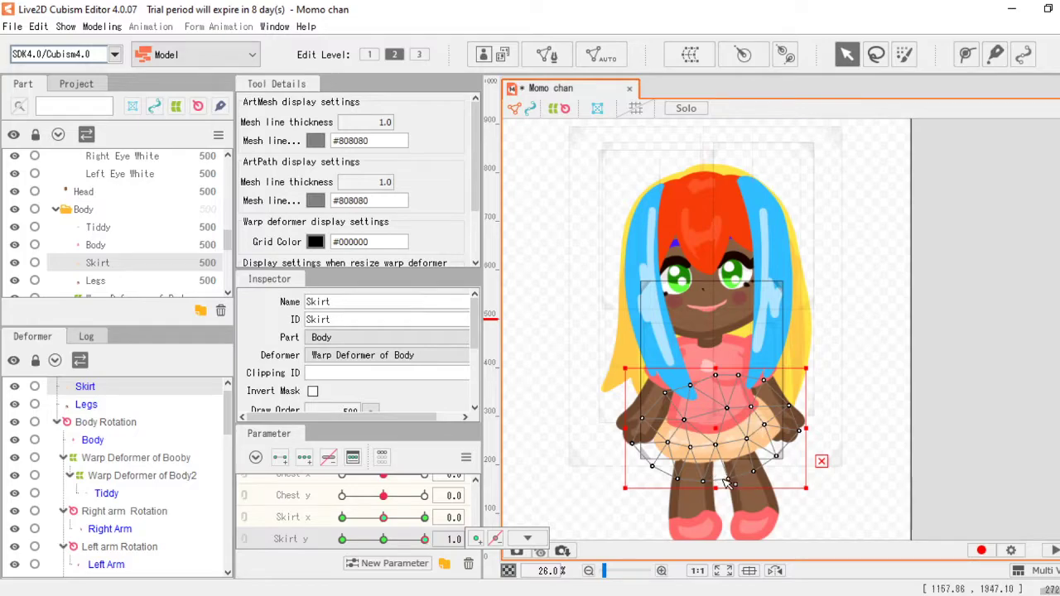
{"action": "left_click_drag", "start_coordinate": [714, 489], "coordinate": [715, 511]}
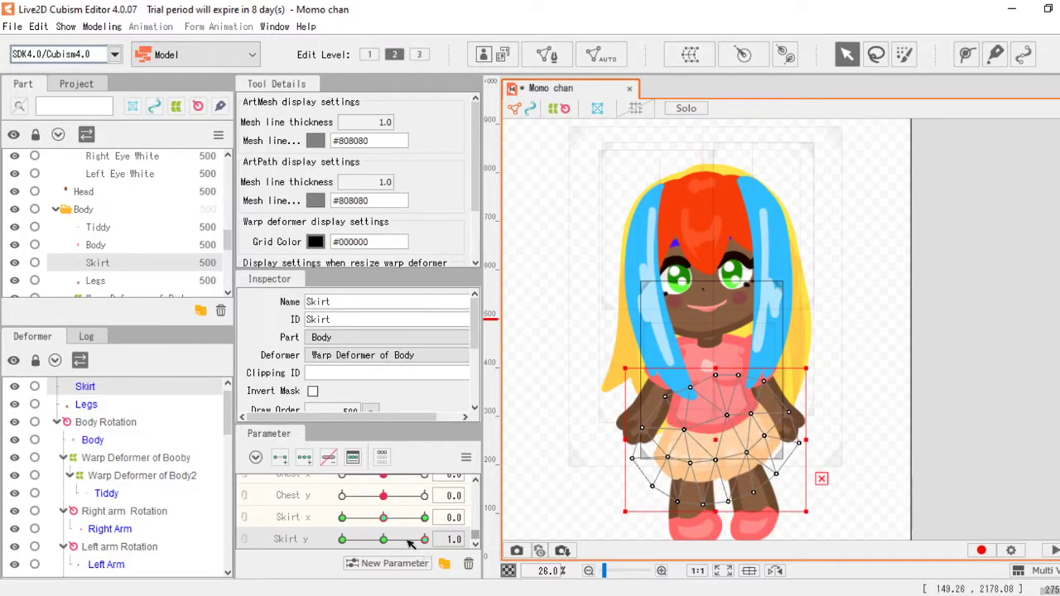
{"action": "left_click", "coordinate": [385, 539]}
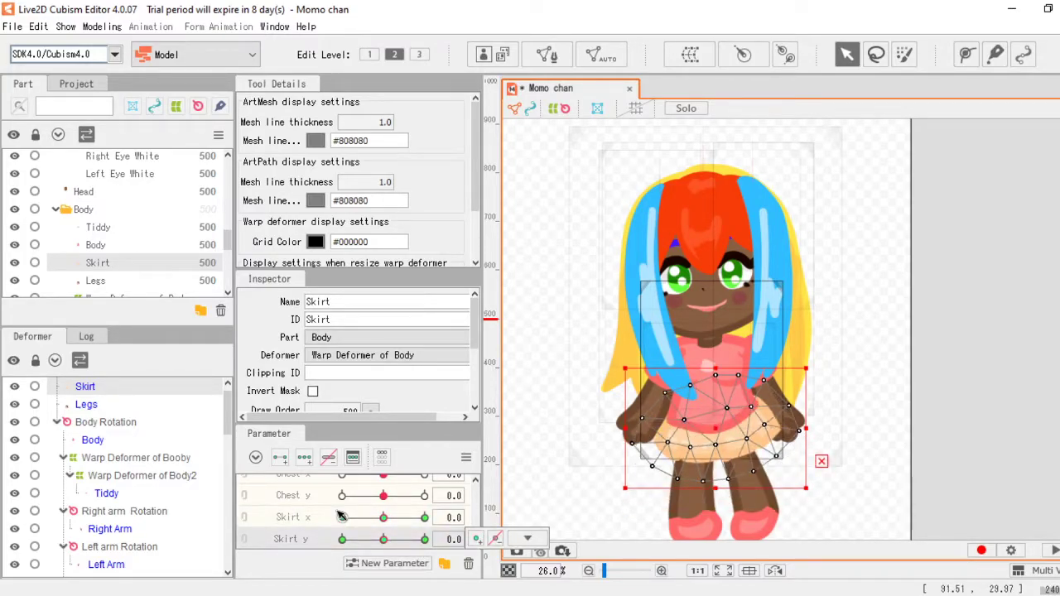
Step: In the physics settings, add a group named Skirt x with the Body Input preset and the Clothes (Light) physics model
{"action": "left_click", "coordinate": [102, 26]}
{"action": "left_click", "coordinate": [175, 321]}
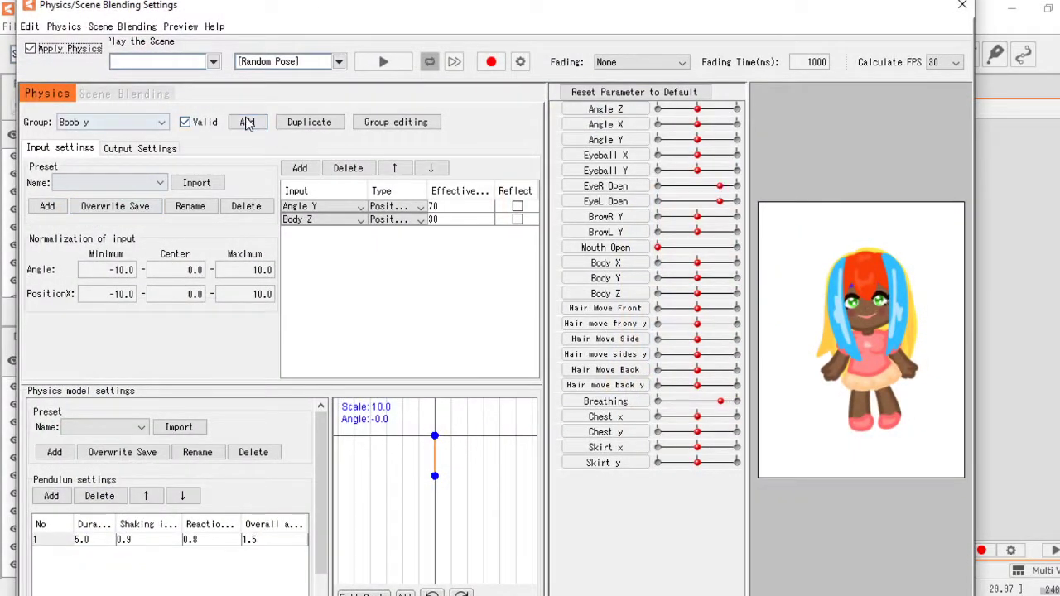
{"action": "left_click", "coordinate": [247, 122]}
{"action": "type", "text": "Skirt x"}
{"action": "left_click", "coordinate": [580, 352]}
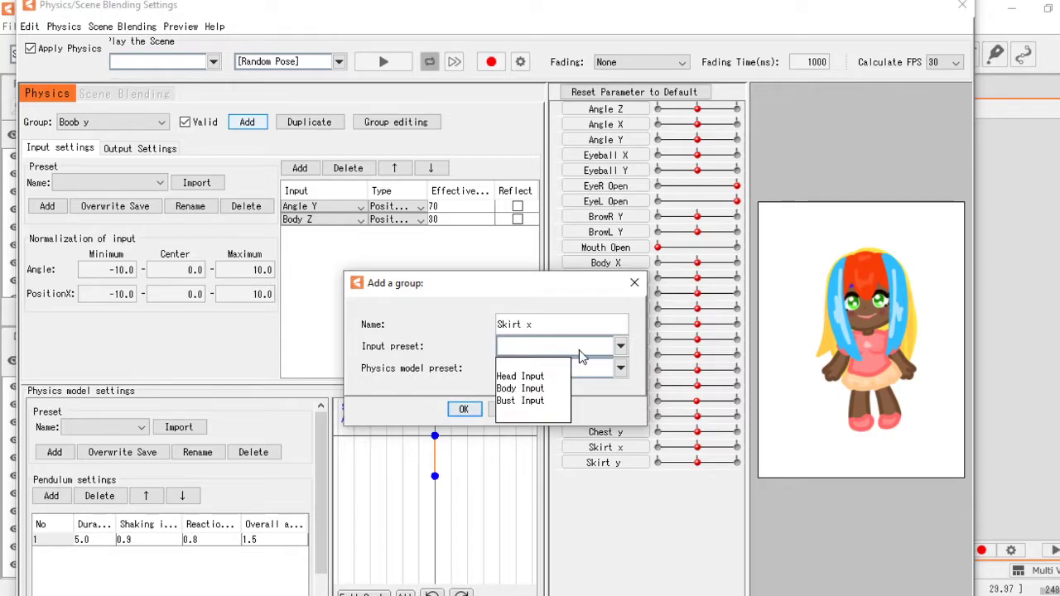
{"action": "left_click", "coordinate": [535, 389]}
{"action": "left_click", "coordinate": [564, 369]}
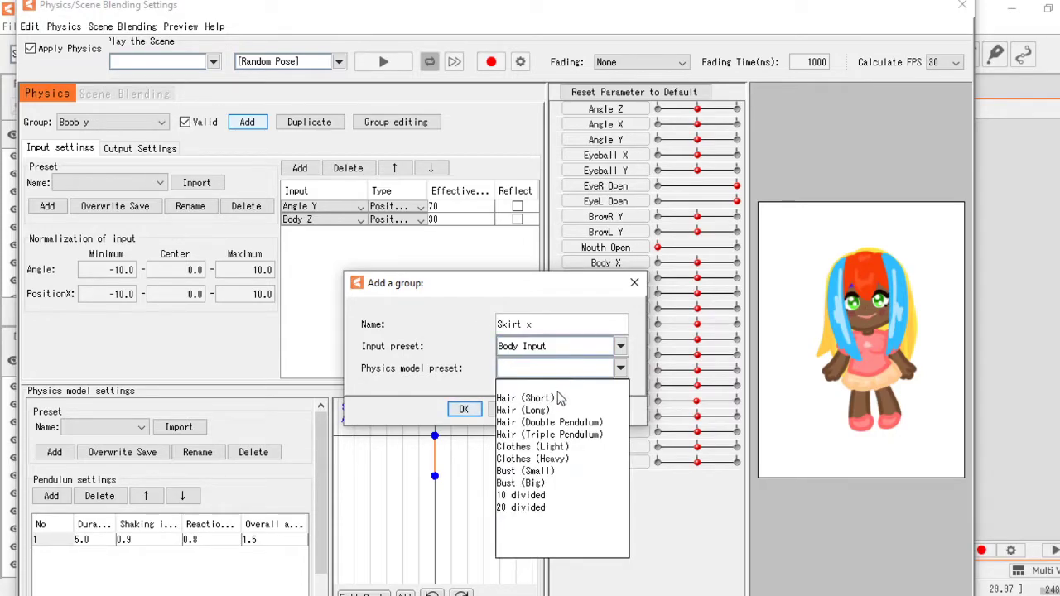
{"action": "left_click", "coordinate": [533, 446]}
{"action": "left_click", "coordinate": [465, 410]}
Step: Add the Skirt x parameter as output of the Skirt x group and test the motion by moving Body X
{"action": "left_click", "coordinate": [141, 147]}
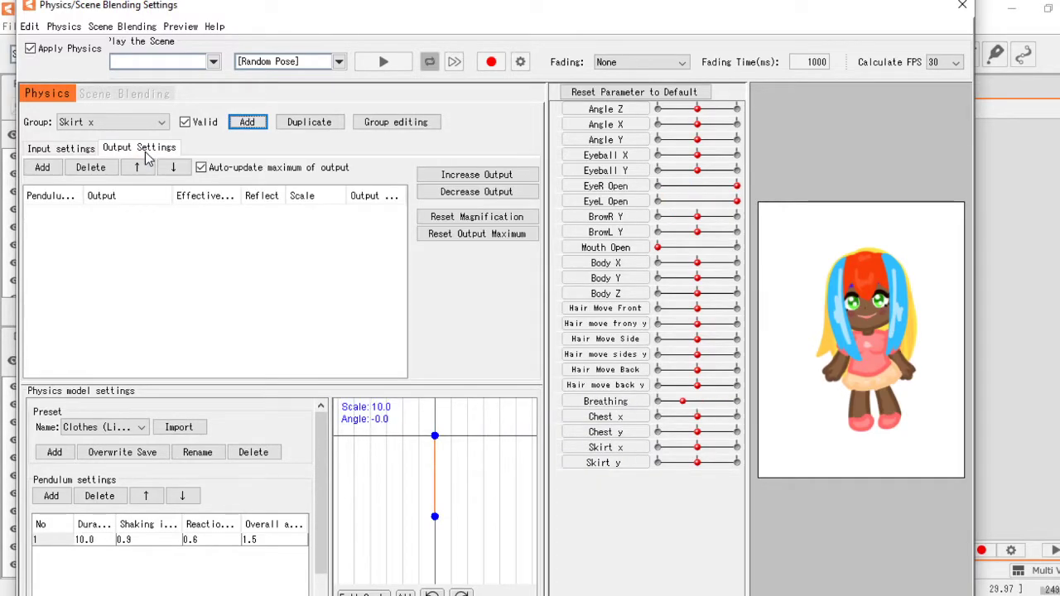
{"action": "left_click", "coordinate": [42, 167]}
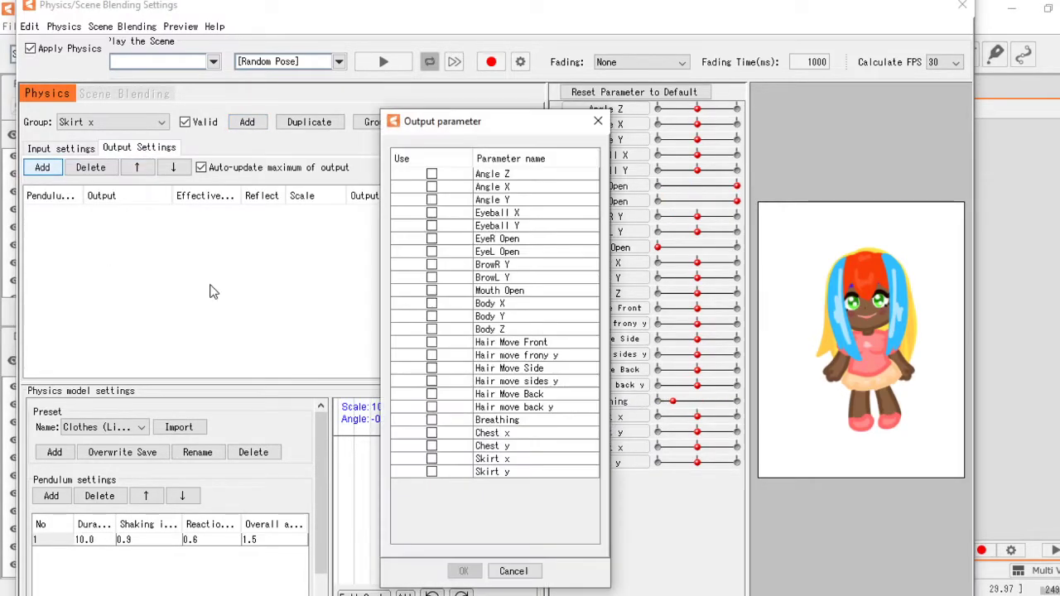
{"action": "left_click", "coordinate": [432, 459]}
{"action": "left_click", "coordinate": [464, 571]}
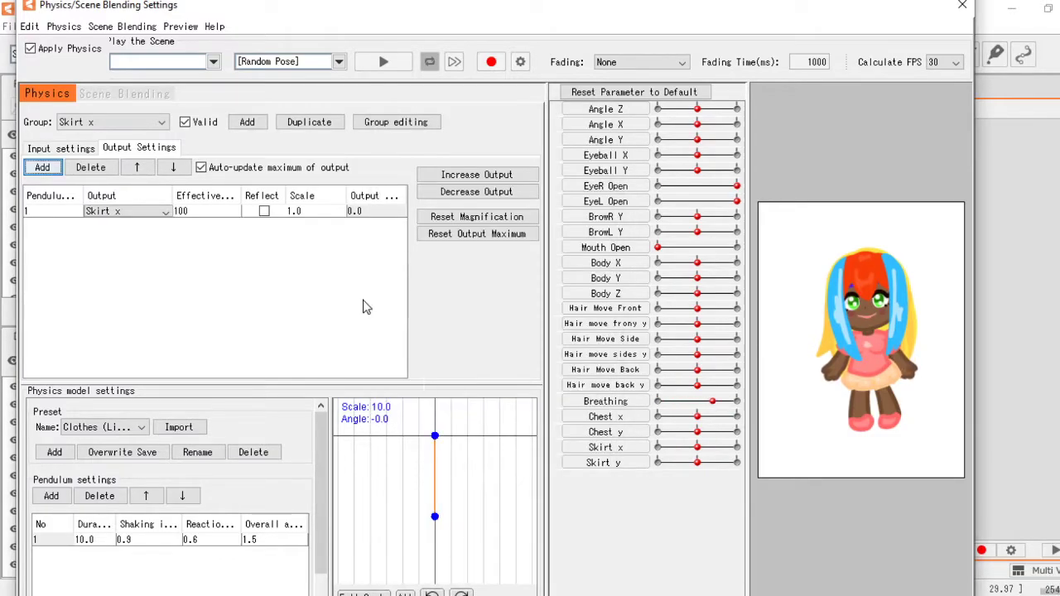
{"action": "mouse_move", "coordinate": [698, 263]}
{"action": "left_mouse_down"}
{"action": "mouse_move", "coordinate": [661, 266]}
{"action": "mouse_move", "coordinate": [713, 264]}
{"action": "mouse_move", "coordinate": [697, 263]}
{"action": "left_mouse_up"}
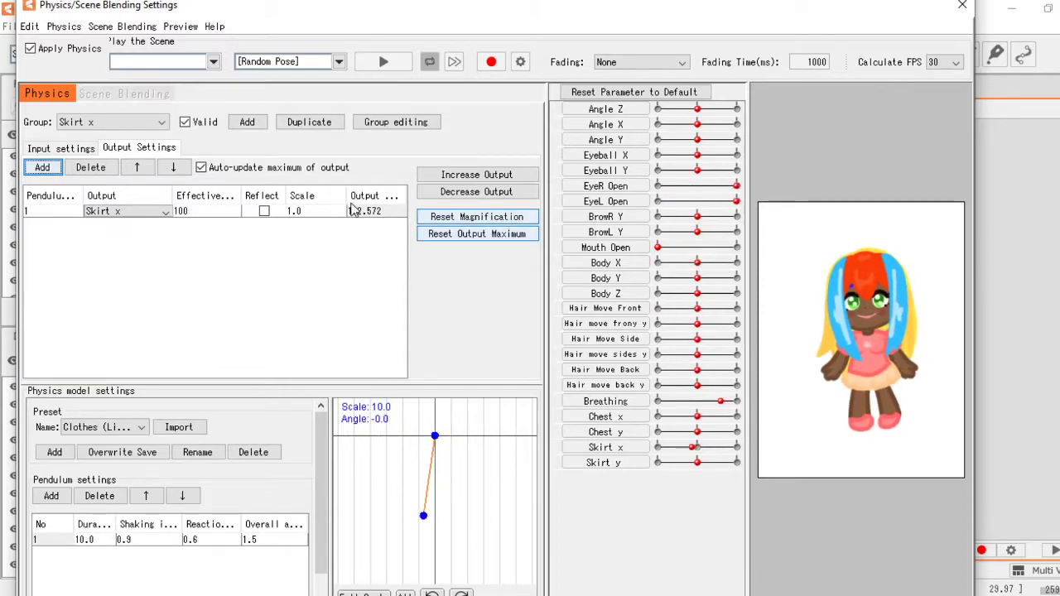
Step: Add a physics group named Skirt y with the Body Input preset and the Clothes (Light) physics model
{"action": "left_click", "coordinate": [61, 148]}
{"action": "left_click", "coordinate": [247, 122]}
{"action": "type", "text": "Skirt y"}
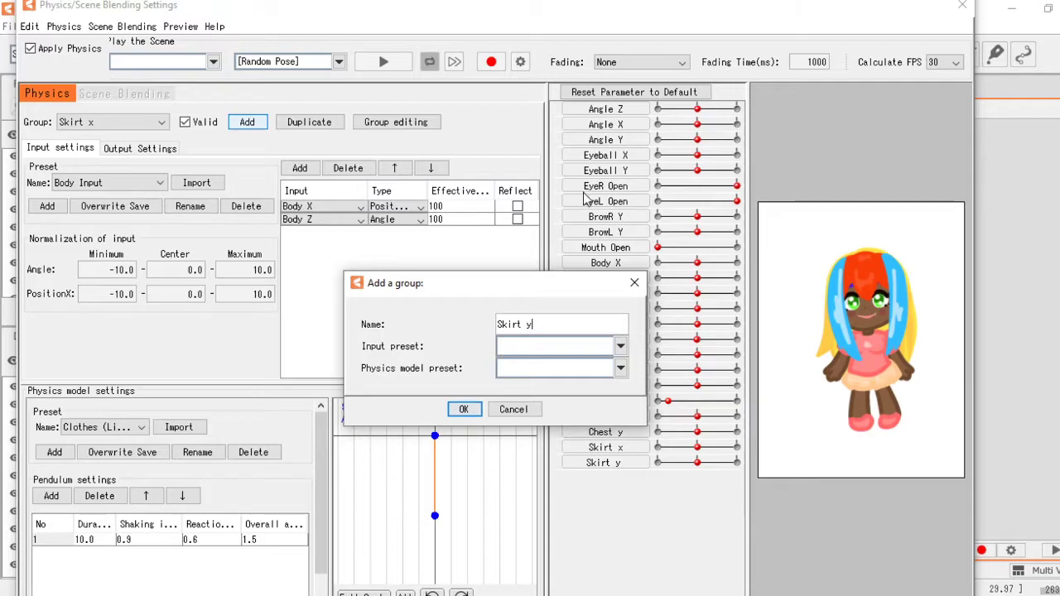
{"action": "left_click", "coordinate": [546, 347]}
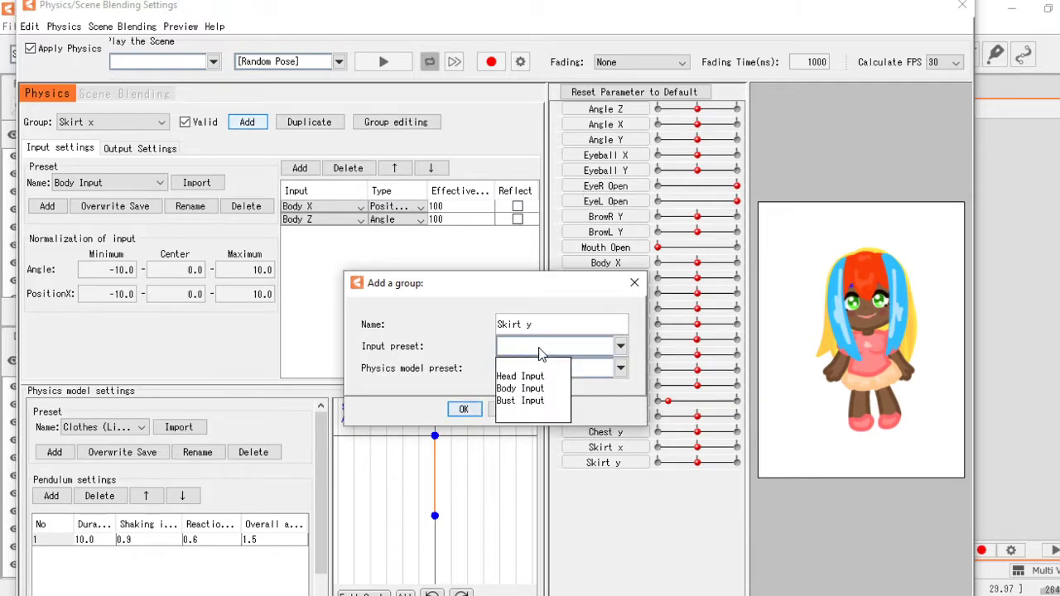
{"action": "left_click", "coordinate": [522, 388]}
{"action": "left_click", "coordinate": [555, 368]}
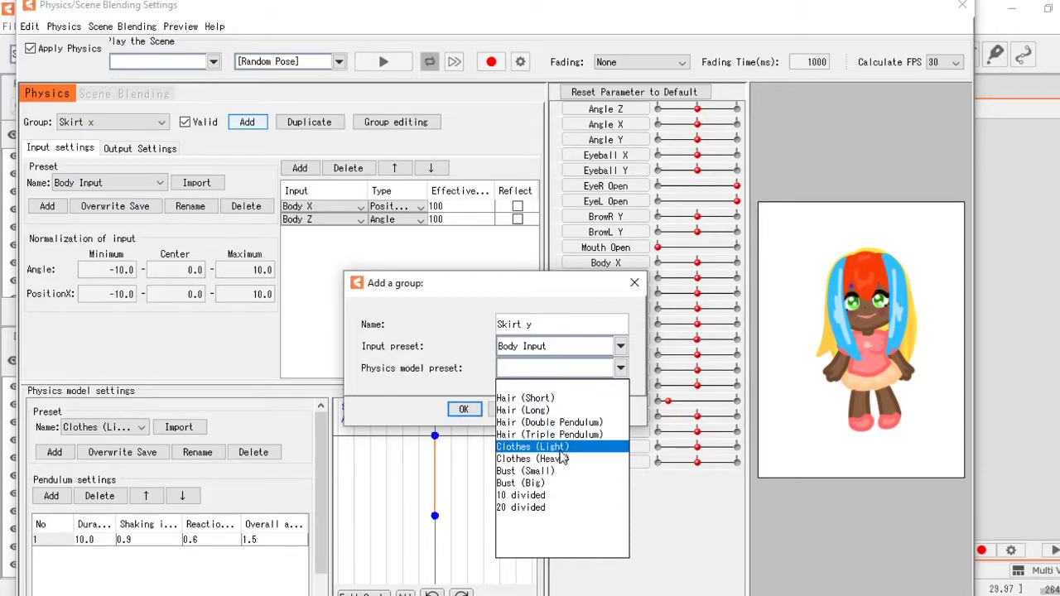
{"action": "left_click", "coordinate": [533, 447]}
{"action": "left_click", "coordinate": [464, 409]}
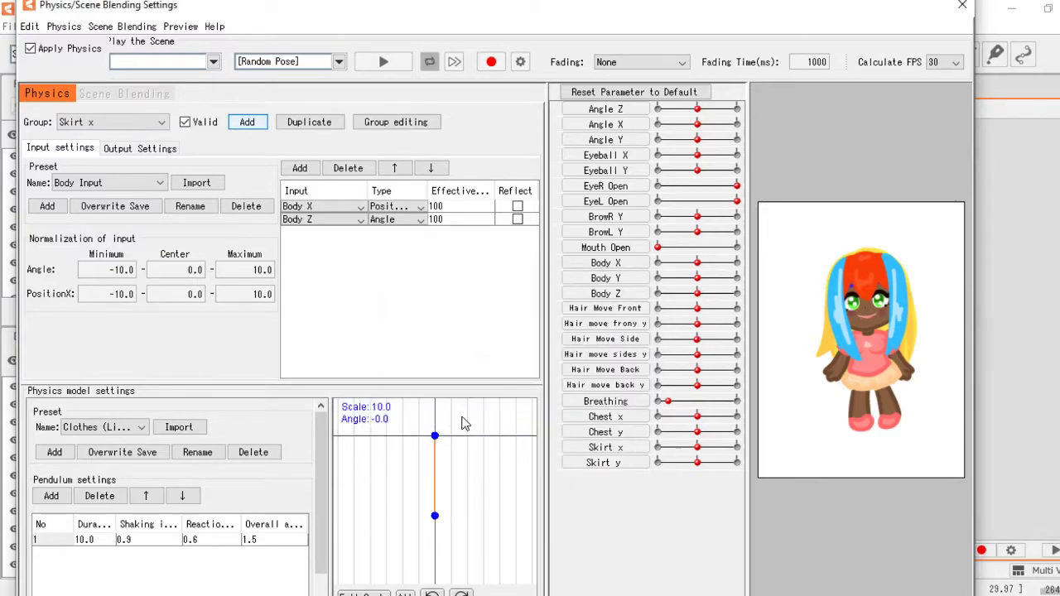
Step: Replace the Body X input of the Skirt y group with Body Y
{"action": "left_click", "coordinate": [361, 207]}
{"action": "scroll", "coordinate": [325, 274], "scroll_direction": "down", "scroll_amount": 2}
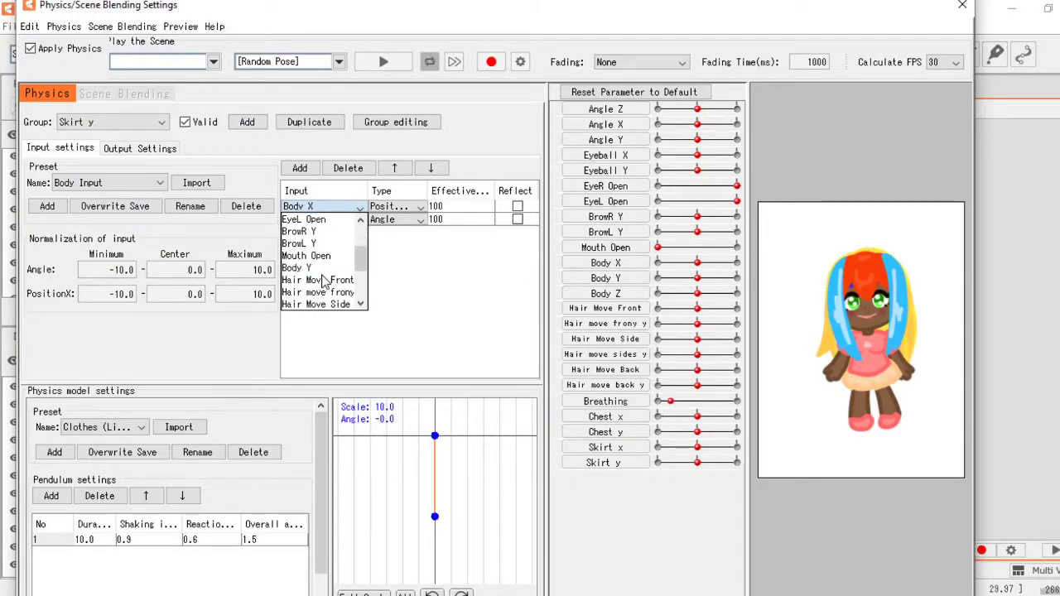
{"action": "left_click", "coordinate": [302, 268]}
Step: Add the Skirt y parameter as output of the Skirt y group and test the motion by moving Body Y
{"action": "left_click", "coordinate": [139, 147]}
{"action": "left_click", "coordinate": [42, 167]}
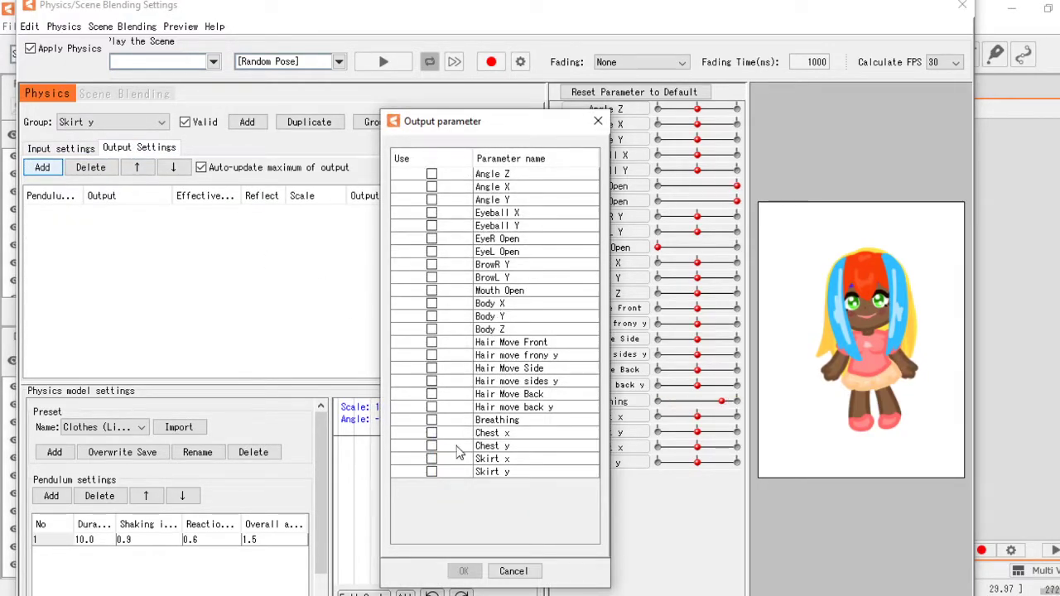
{"action": "left_click", "coordinate": [432, 472]}
{"action": "left_click", "coordinate": [466, 571]}
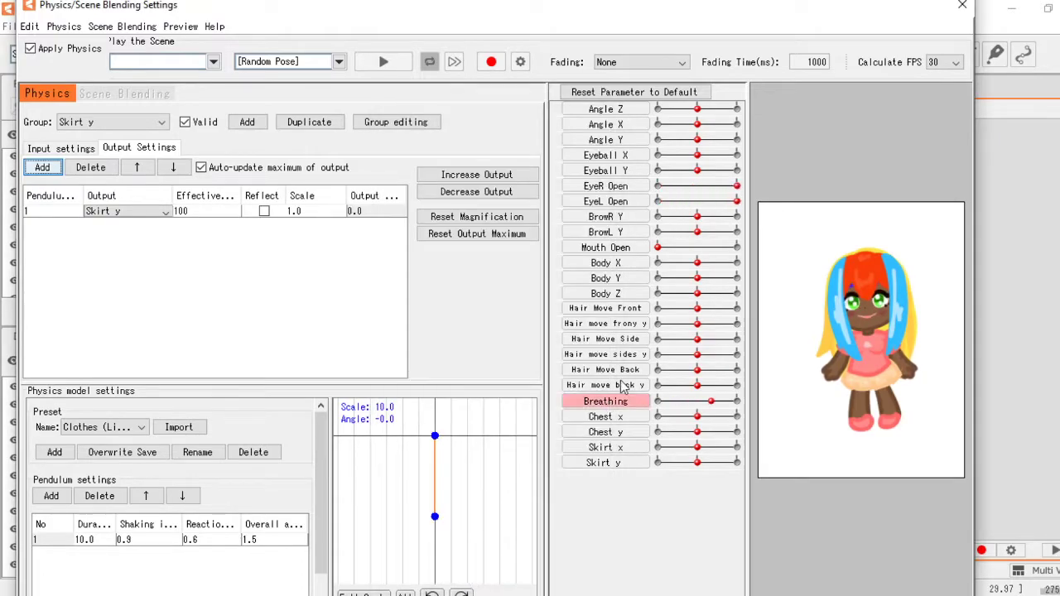
{"action": "left_click_drag", "start_coordinate": [696, 279], "coordinate": [666, 293]}
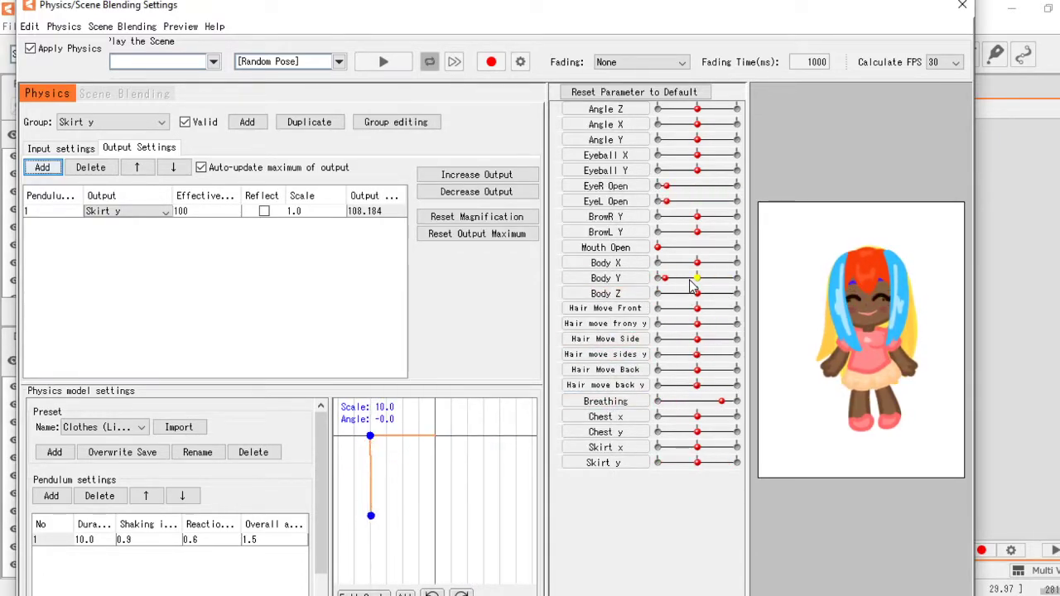
{"action": "left_click", "coordinate": [694, 282]}
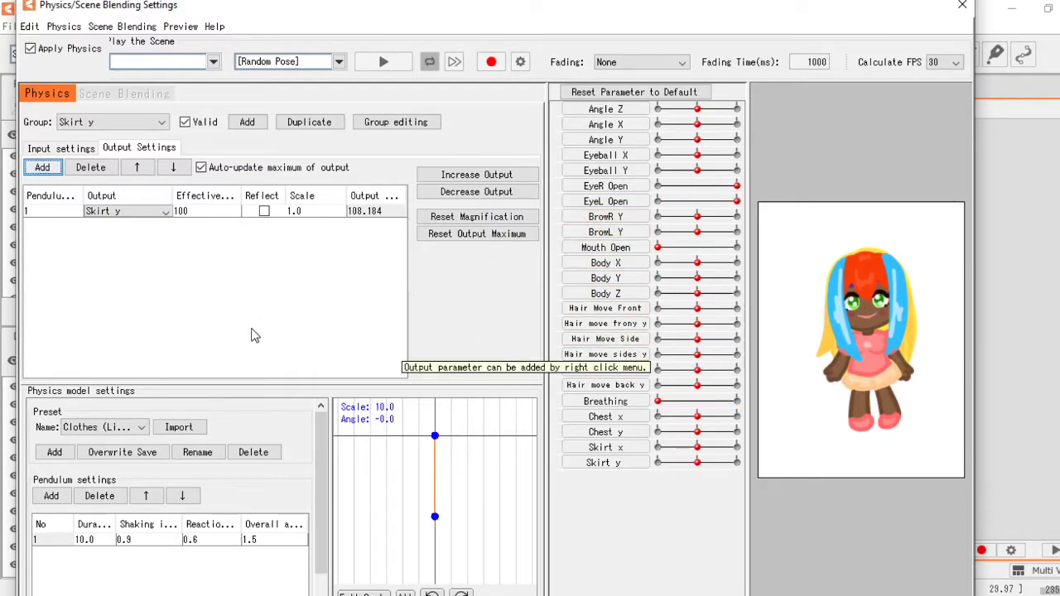
Step: Play the Random Pose preview to check the hair, chest and skirt physics, stop it, and close the physics settings
{"action": "left_click", "coordinate": [64, 148]}
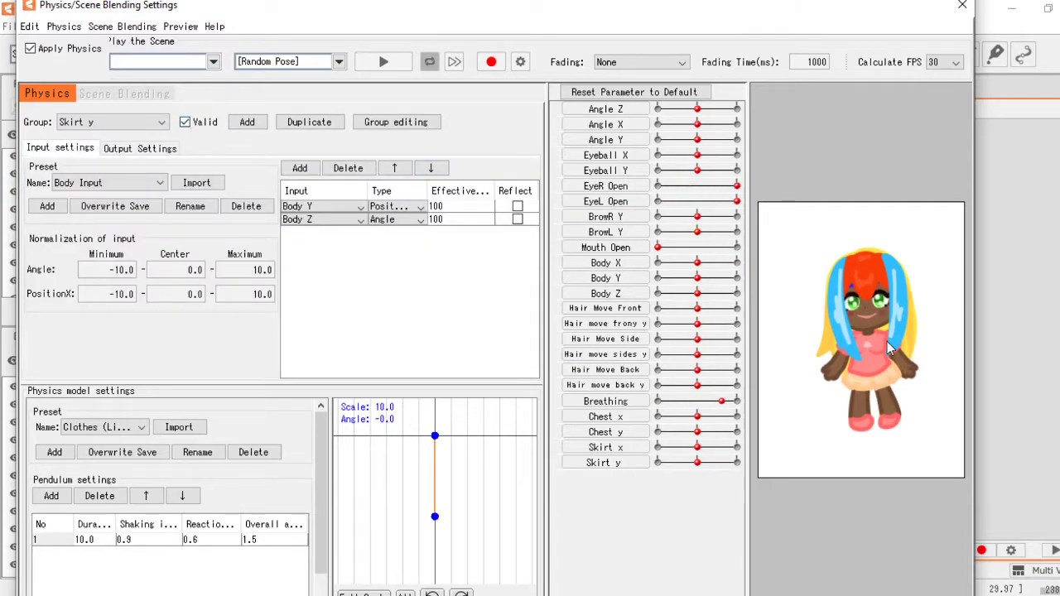
{"action": "left_click", "coordinate": [383, 61]}
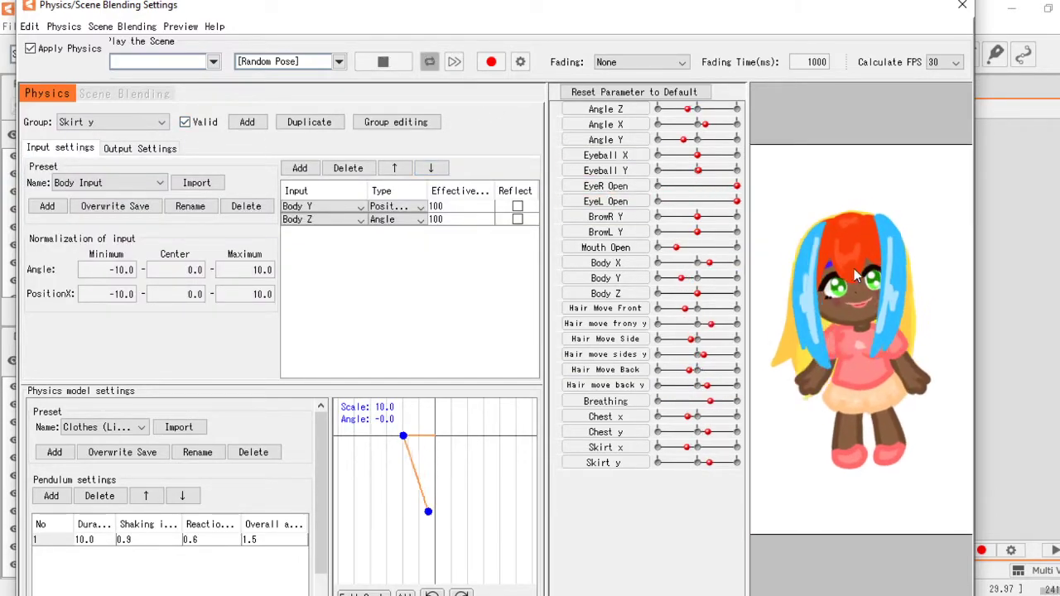
{"action": "scroll", "coordinate": [866, 338], "scroll_direction": "down", "scroll_amount": 2}
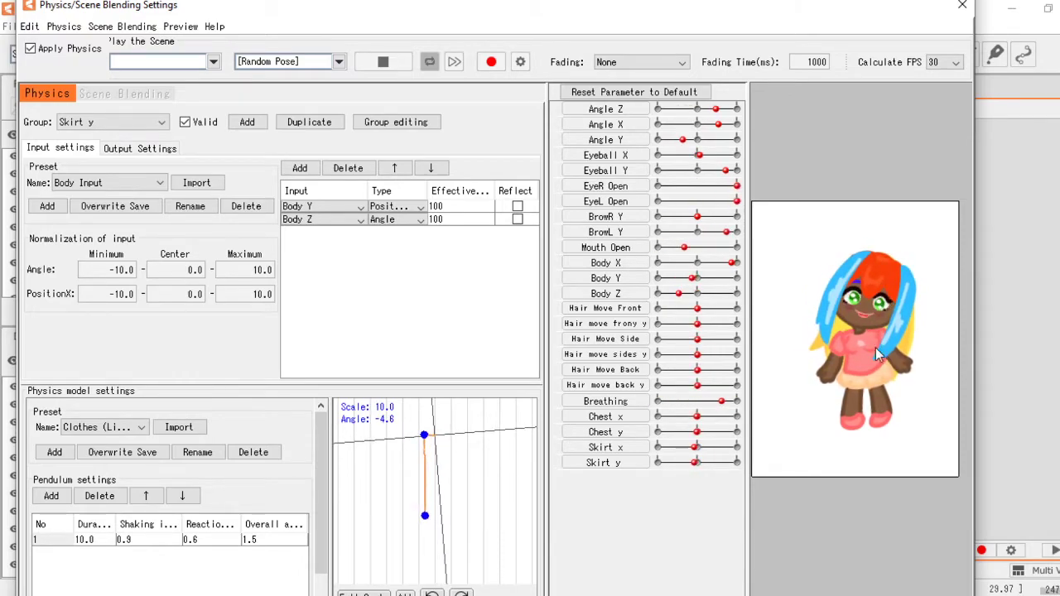
{"action": "scroll", "coordinate": [916, 393], "scroll_direction": "up", "scroll_amount": 2}
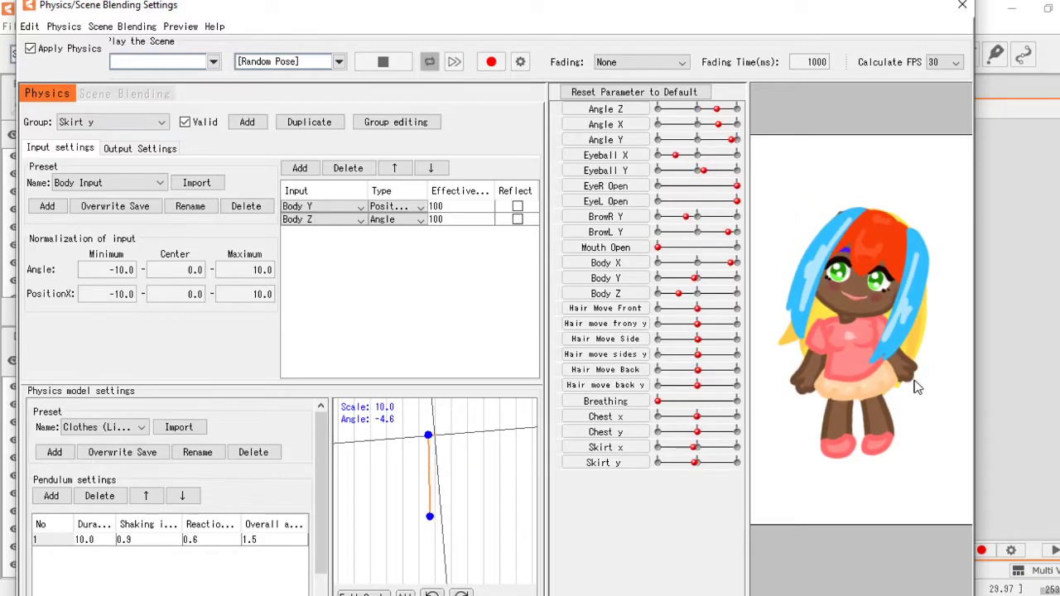
{"action": "left_click", "coordinate": [386, 63]}
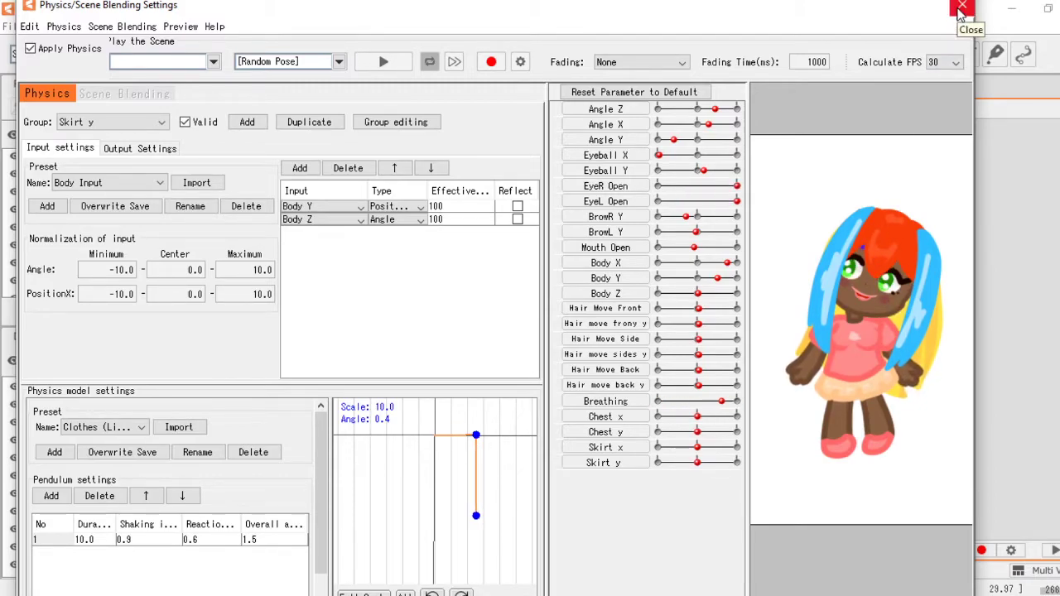
{"action": "left_click", "coordinate": [961, 10]}
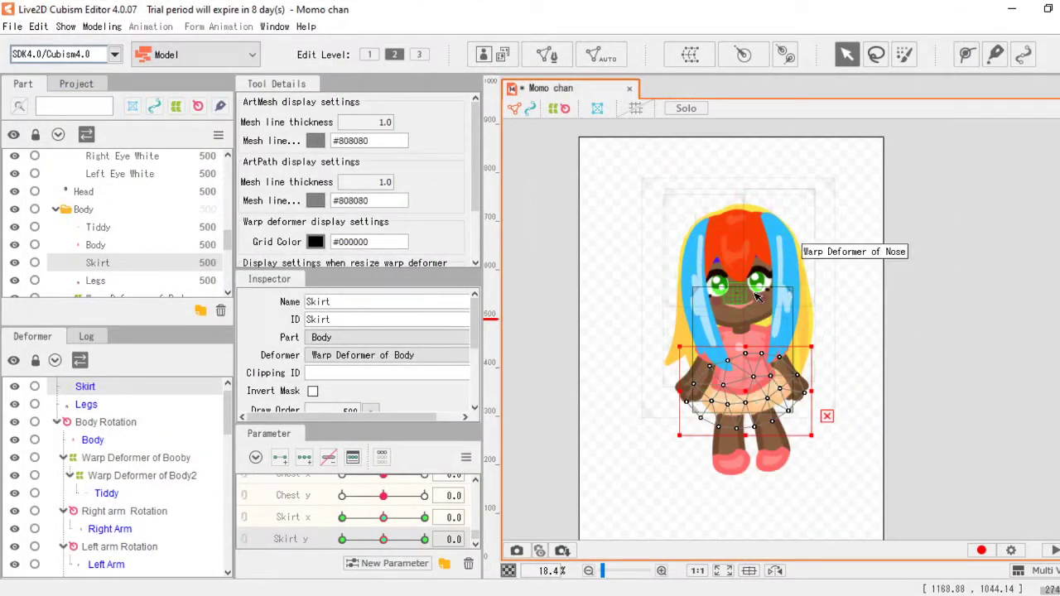
Step: Save the model as Momo chan.cmo3 in the Momo folder and close the folder window
{"action": "left_click", "coordinate": [13, 27]}
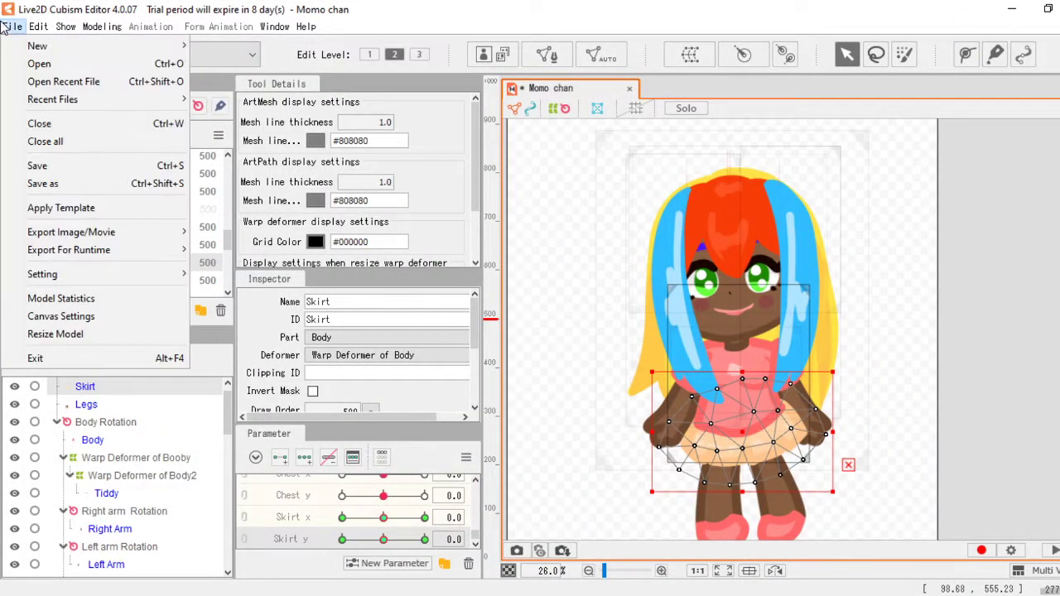
{"action": "left_click", "coordinate": [47, 166]}
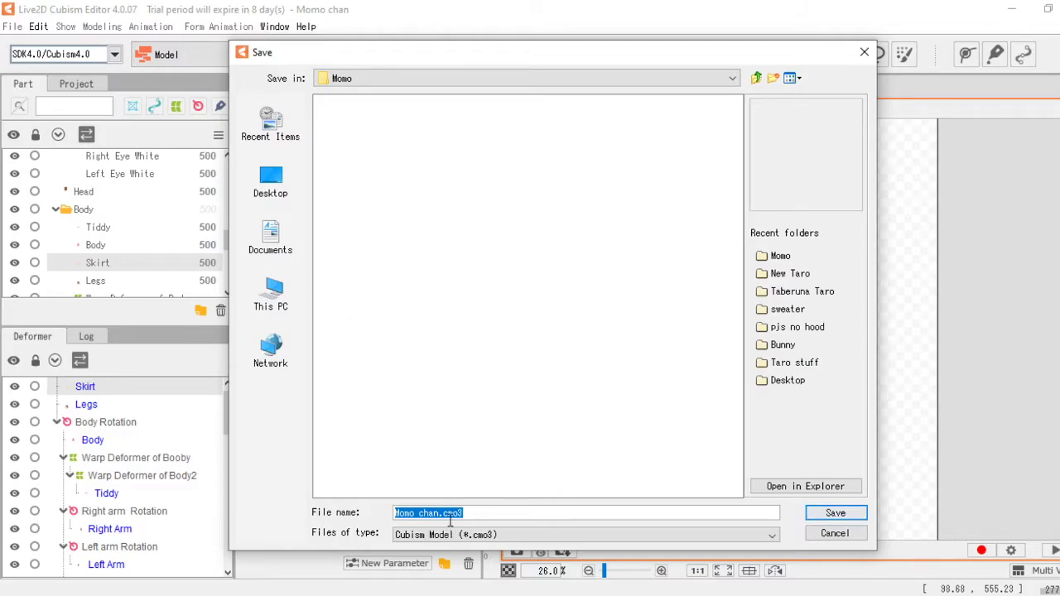
{"action": "left_click", "coordinate": [831, 513]}
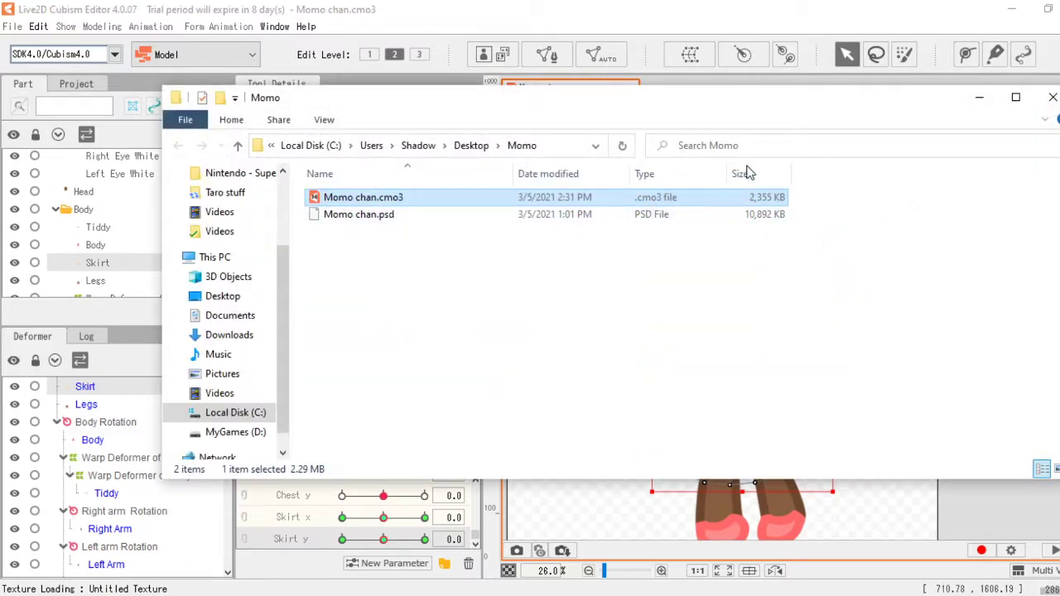
{"action": "left_click", "coordinate": [1053, 97]}
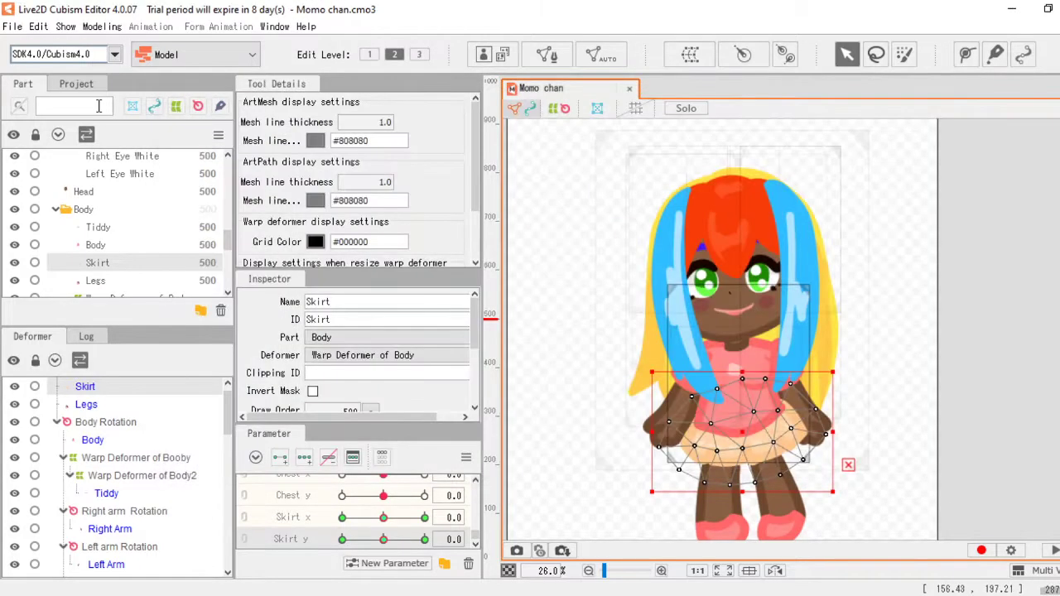
Step: Set up a runtime moc3 export of the Momo chan model, keeping the export version For SDK 3.3 / Cubism3.3
{"action": "left_click", "coordinate": [12, 27]}
{"action": "mouse_move", "coordinate": [70, 237]}
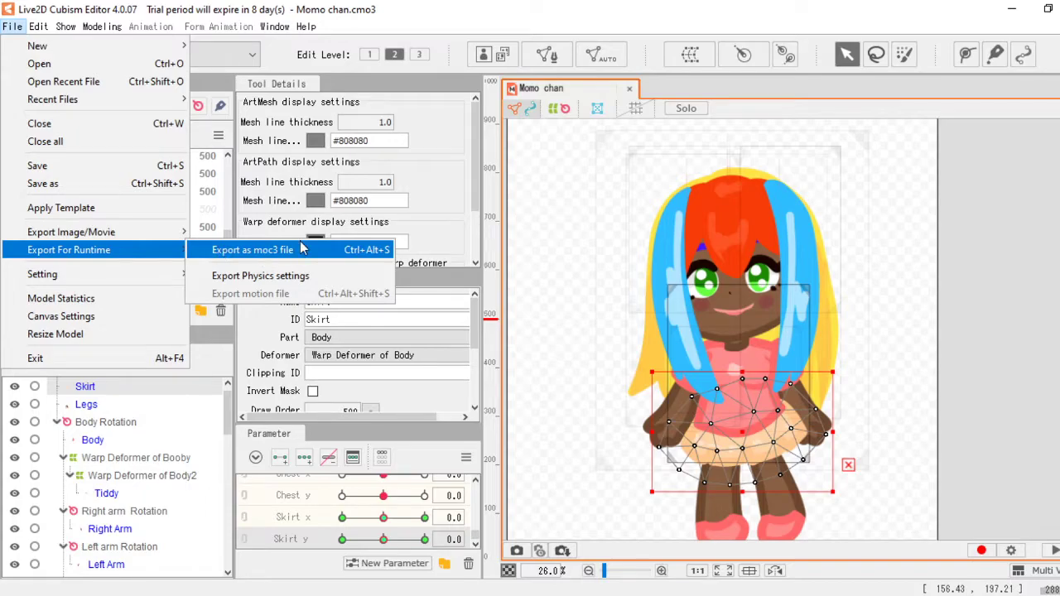
{"action": "left_click", "coordinate": [259, 252]}
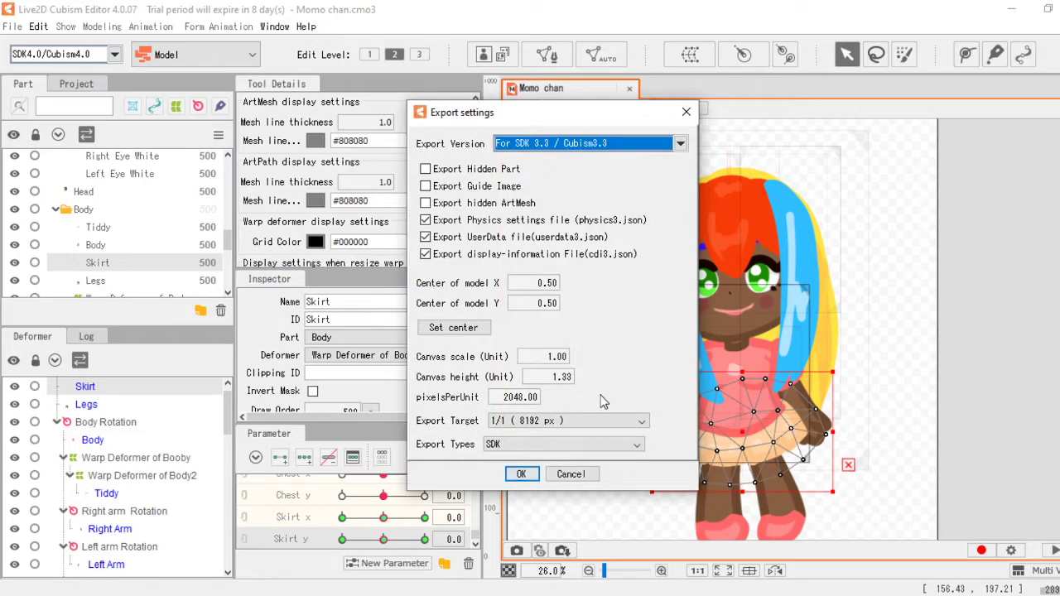
{"action": "left_click", "coordinate": [584, 145]}
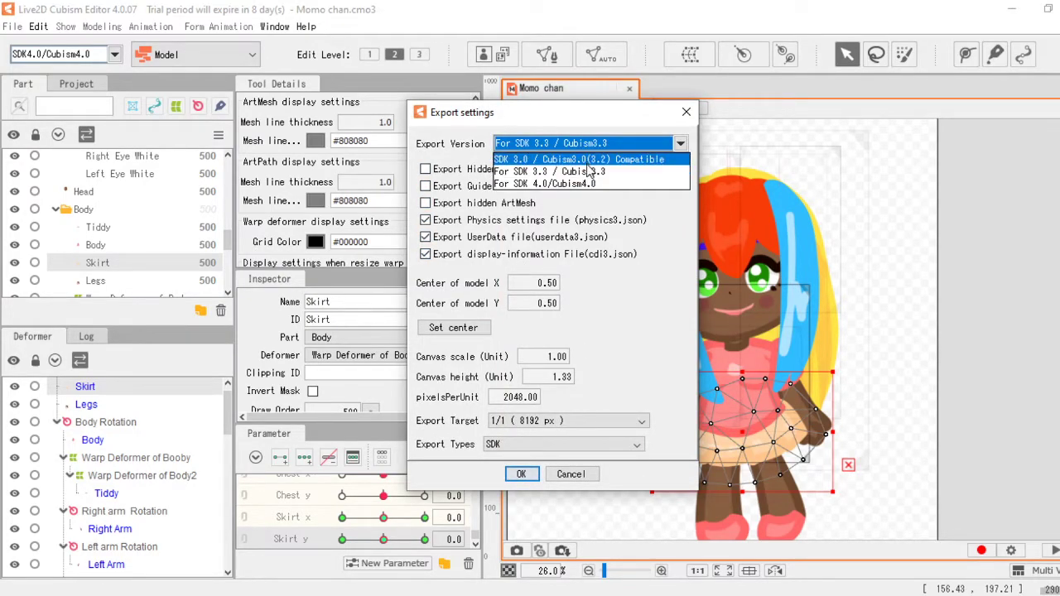
{"action": "left_click", "coordinate": [646, 147]}
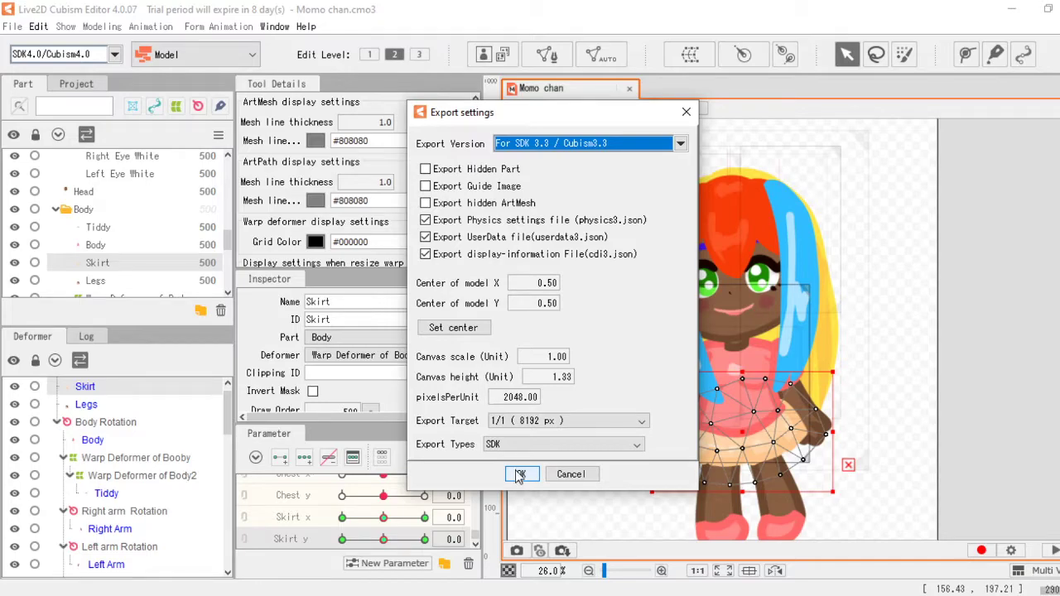
{"action": "left_click", "coordinate": [593, 144]}
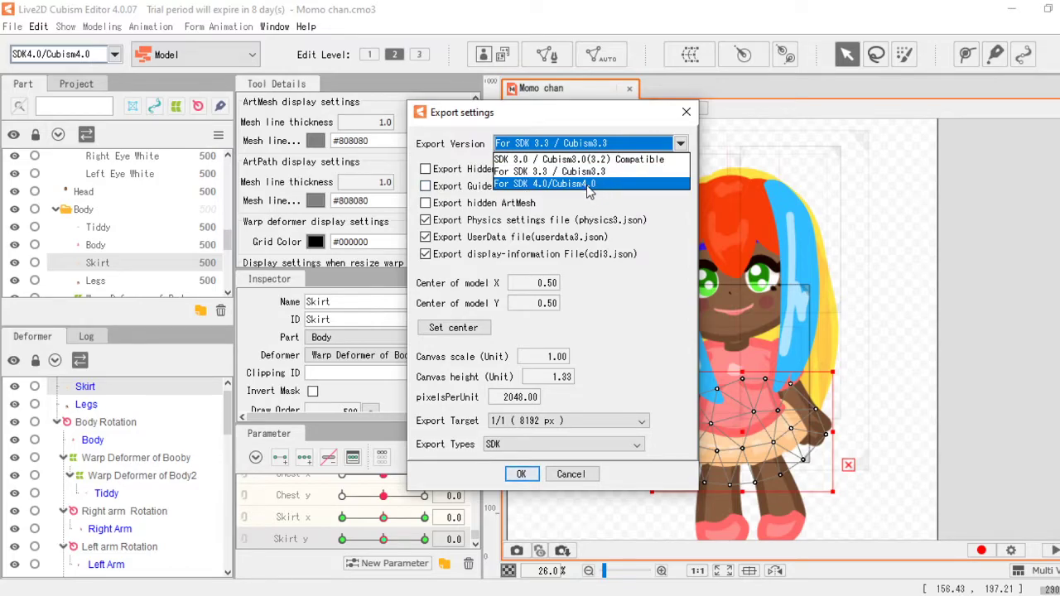
{"action": "left_click", "coordinate": [614, 335]}
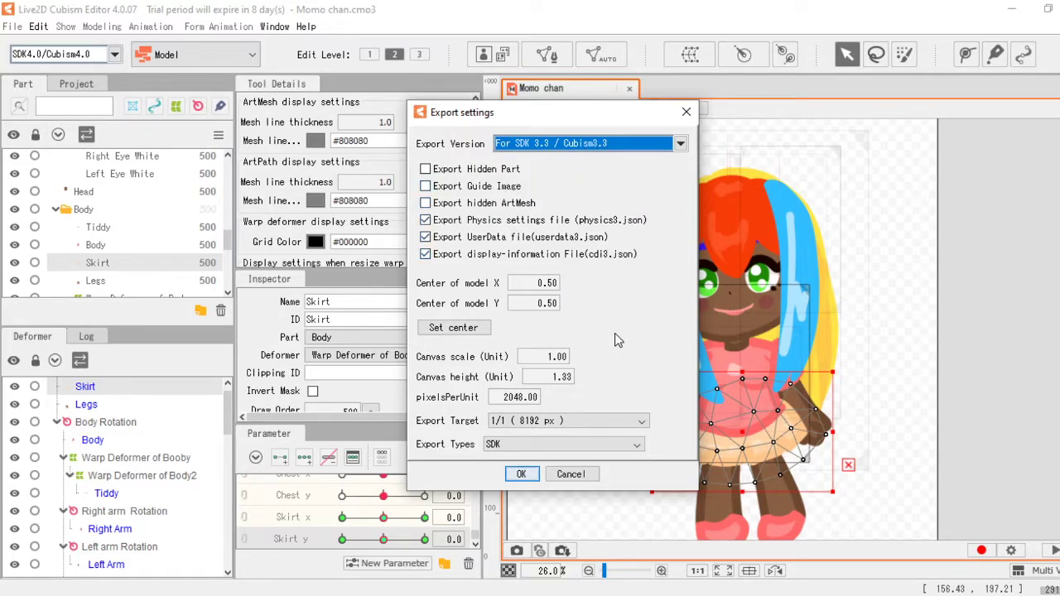
{"action": "left_click", "coordinate": [519, 474]}
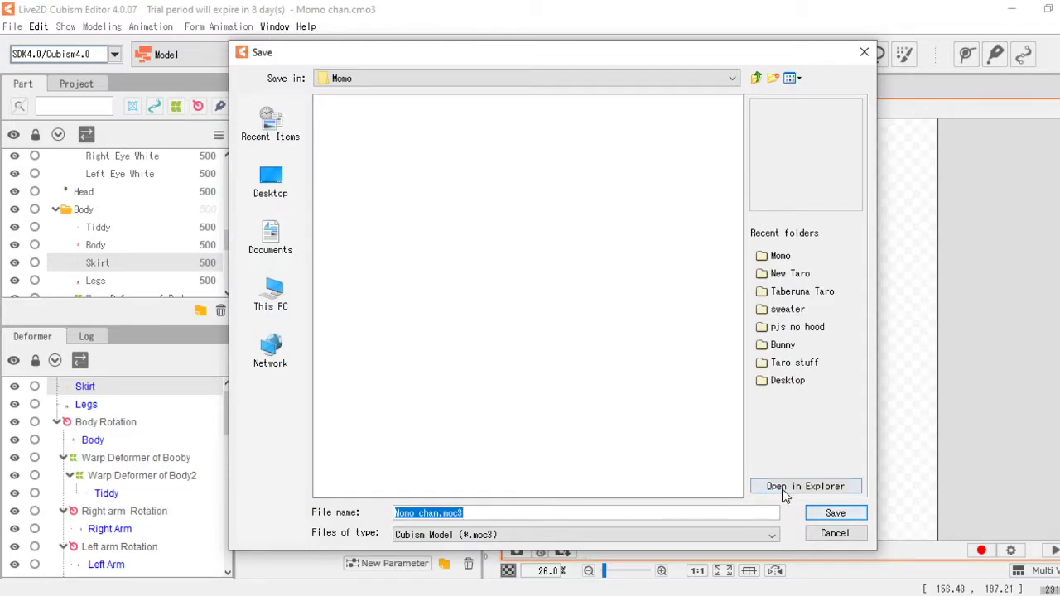
Step: Save the export as Momo chan.moc3 in the Momo folder and close the resulting folder window
{"action": "left_click", "coordinate": [835, 512]}
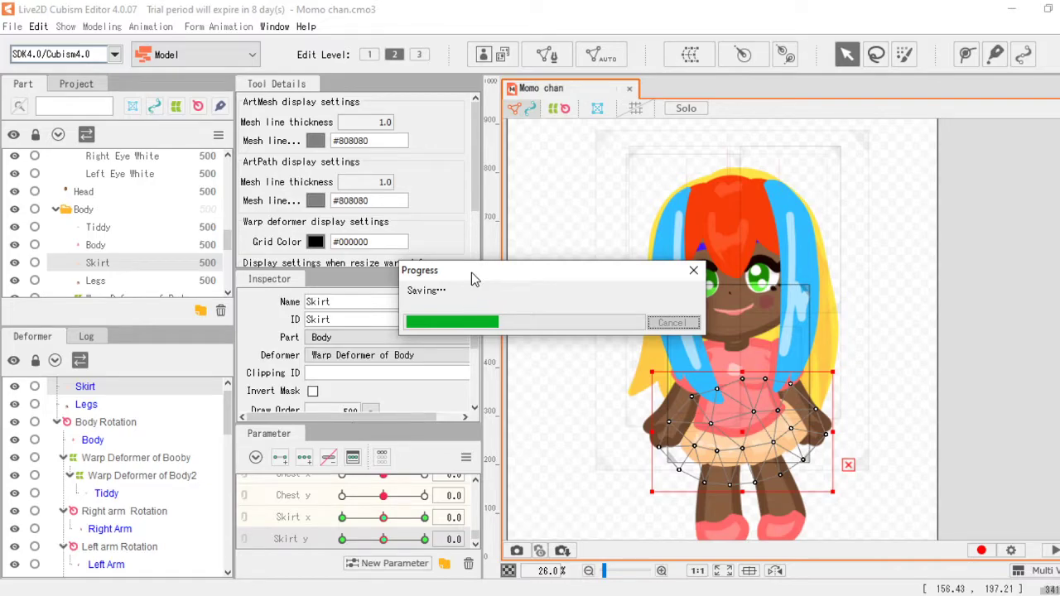
{"action": "left_click_drag", "start_coordinate": [471, 272], "coordinate": [412, 260]}
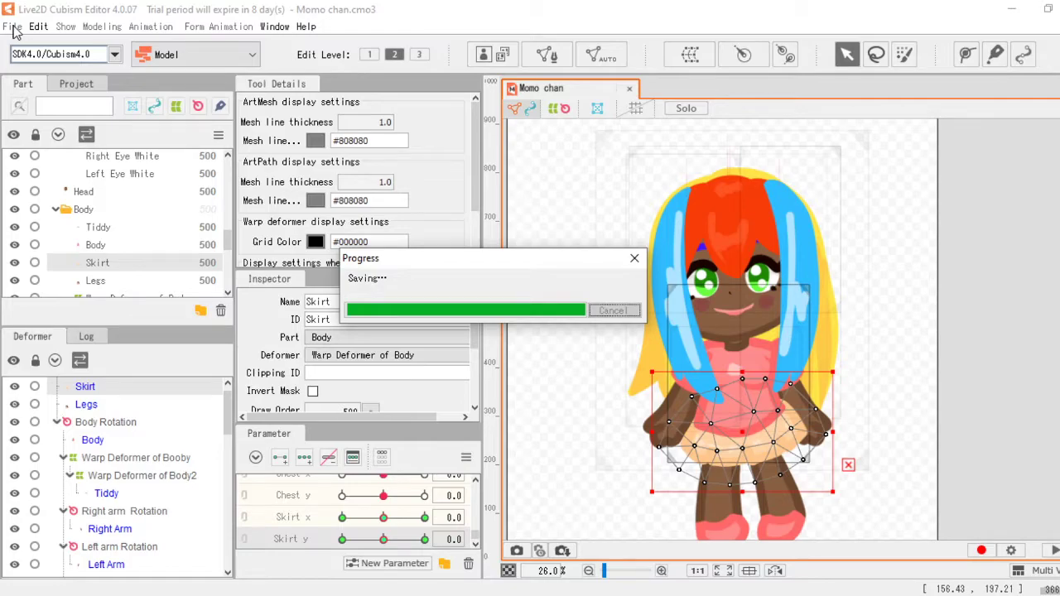
{"action": "left_click_drag", "start_coordinate": [428, 261], "coordinate": [468, 268]}
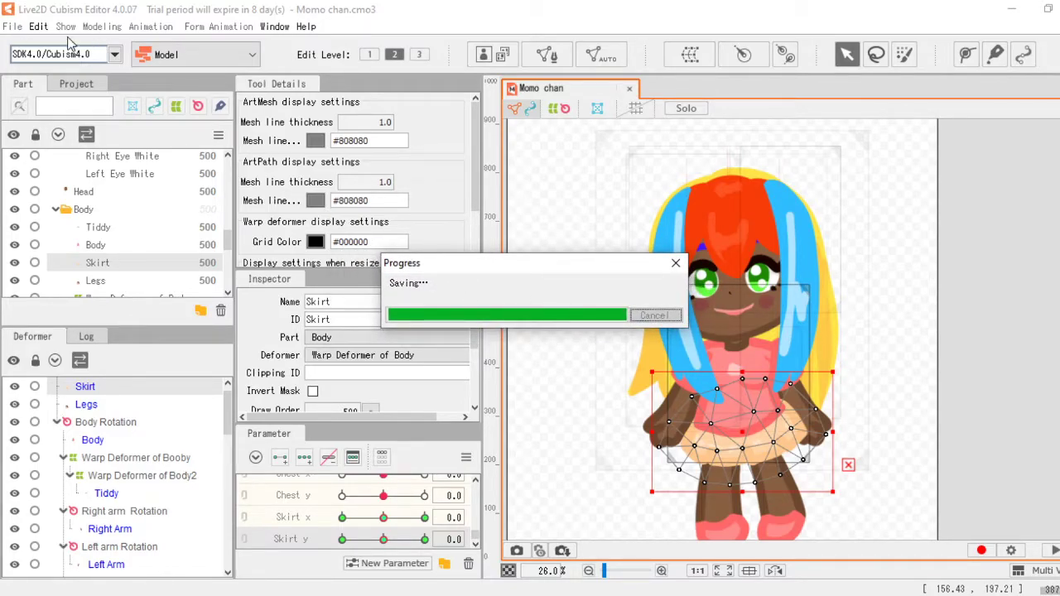
{"action": "left_click_drag", "start_coordinate": [532, 270], "coordinate": [511, 246]}
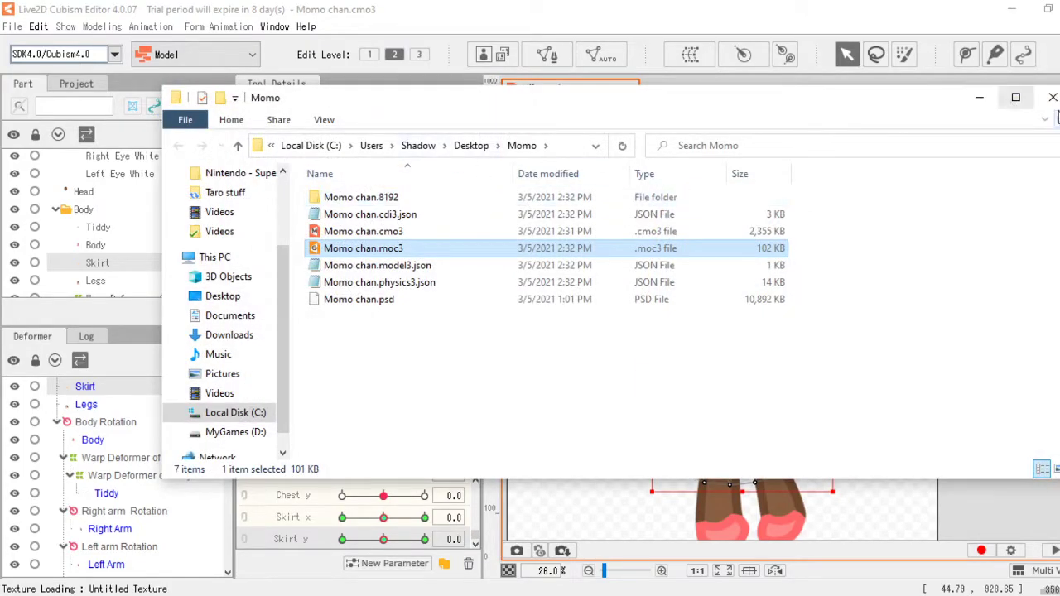
{"action": "left_click", "coordinate": [1053, 97]}
Step: Open Sweater.cmo3 from the sweater folder inside Taro stuff > Models on the Desktop
{"action": "left_click", "coordinate": [12, 27]}
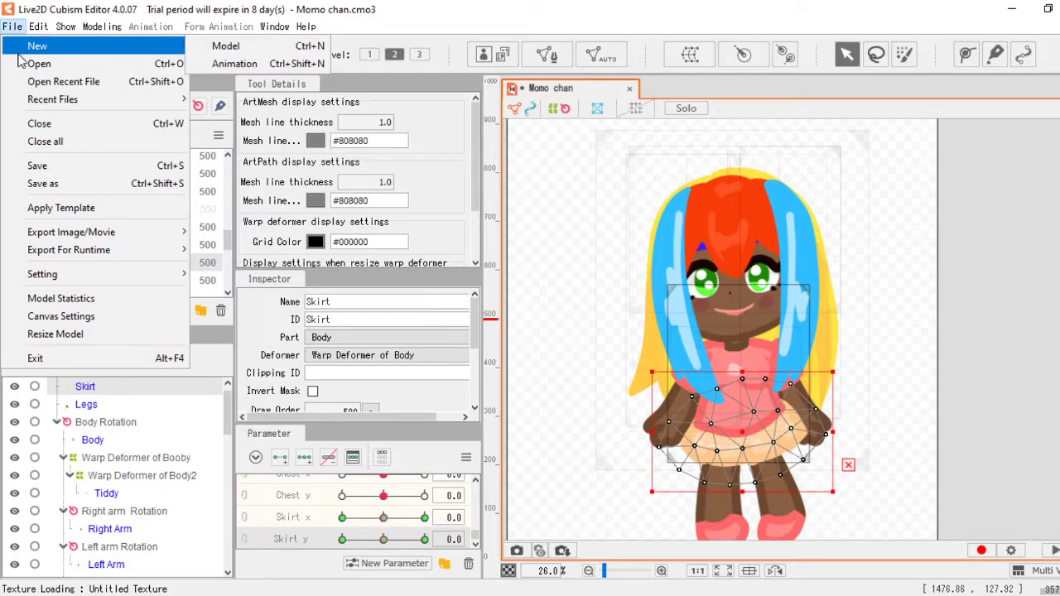
{"action": "left_click", "coordinate": [33, 63]}
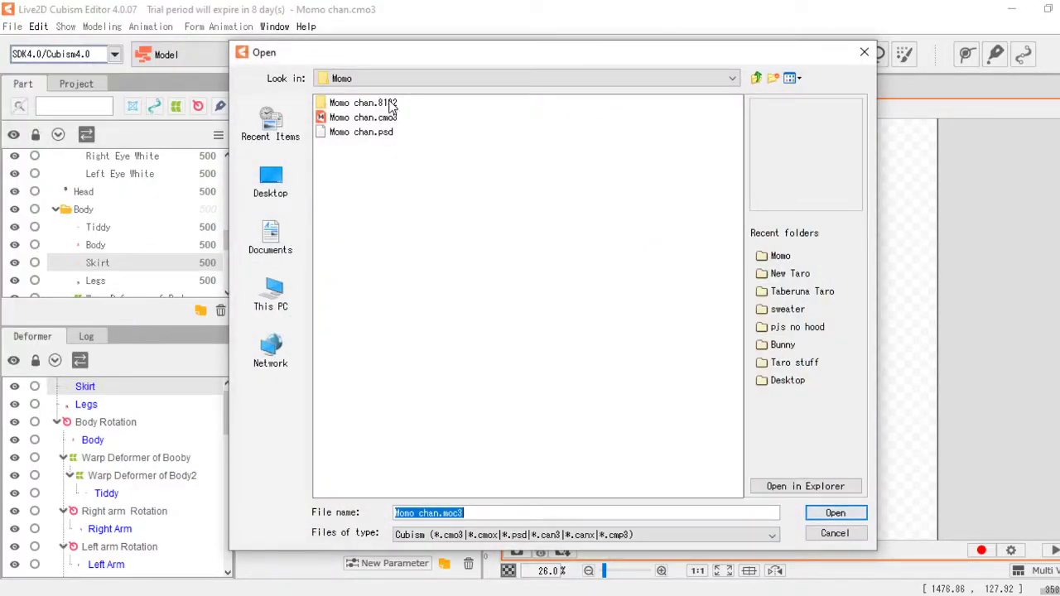
{"action": "left_click", "coordinate": [298, 186]}
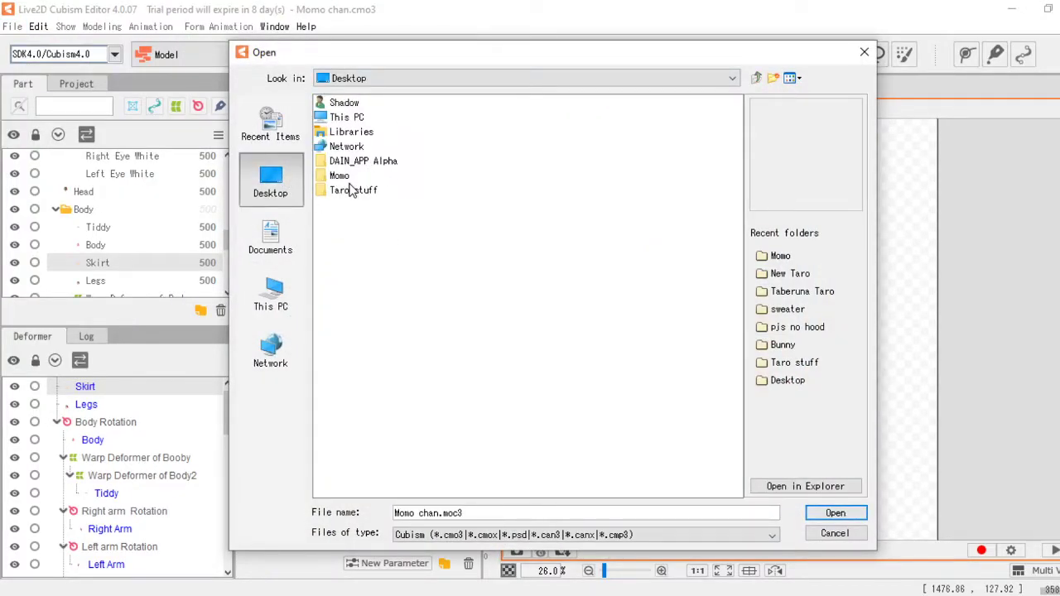
{"action": "double_click", "coordinate": [352, 190]}
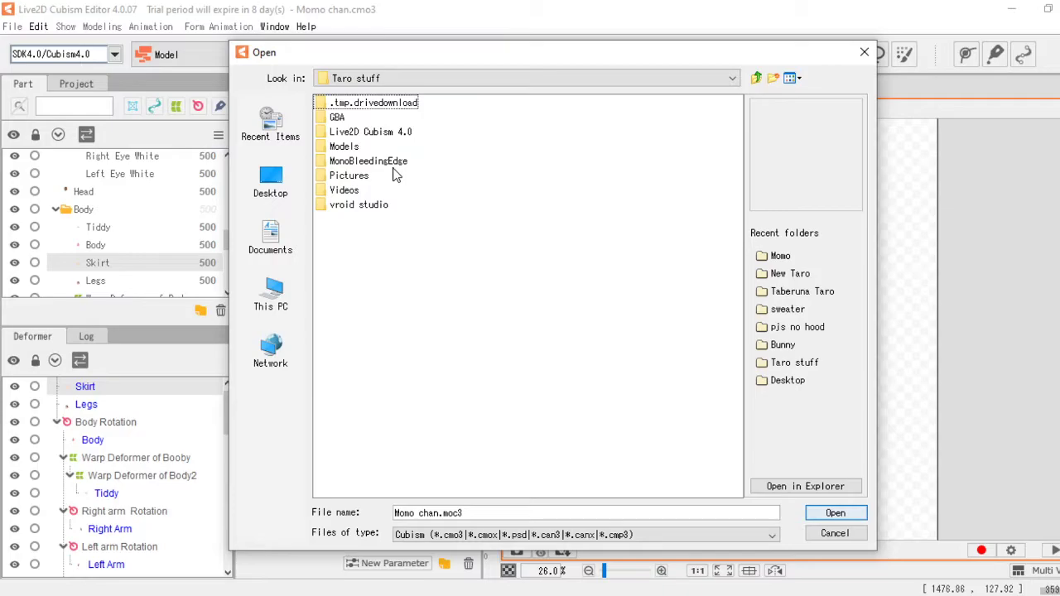
{"action": "double_click", "coordinate": [354, 147]}
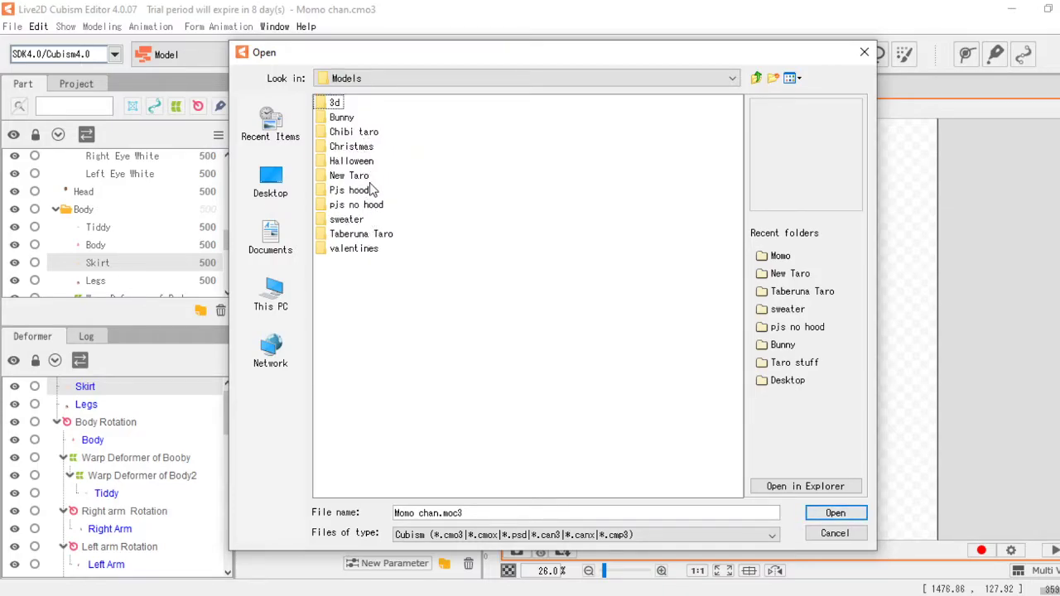
{"action": "double_click", "coordinate": [352, 220]}
{"action": "double_click", "coordinate": [364, 118]}
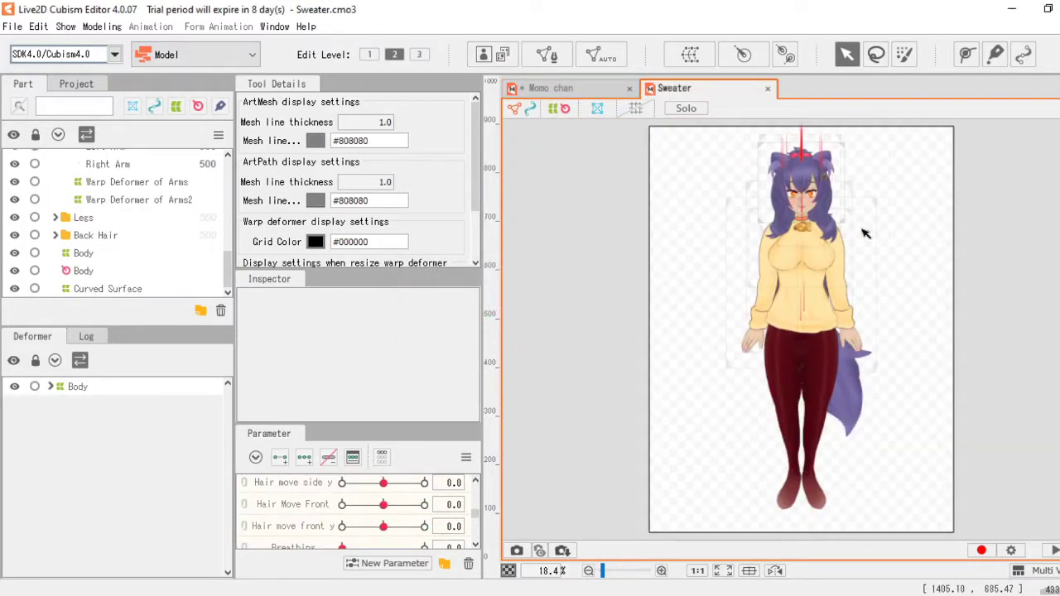
Step: Examine the Sweater model up close and try its hair movement and Ears x parameters
{"action": "scroll", "coordinate": [857, 191], "scroll_direction": "up", "scroll_amount": 3}
{"action": "scroll", "coordinate": [824, 242], "scroll_direction": "down", "scroll_amount": 3}
{"action": "scroll", "coordinate": [825, 242], "scroll_direction": "up", "scroll_amount": 4}
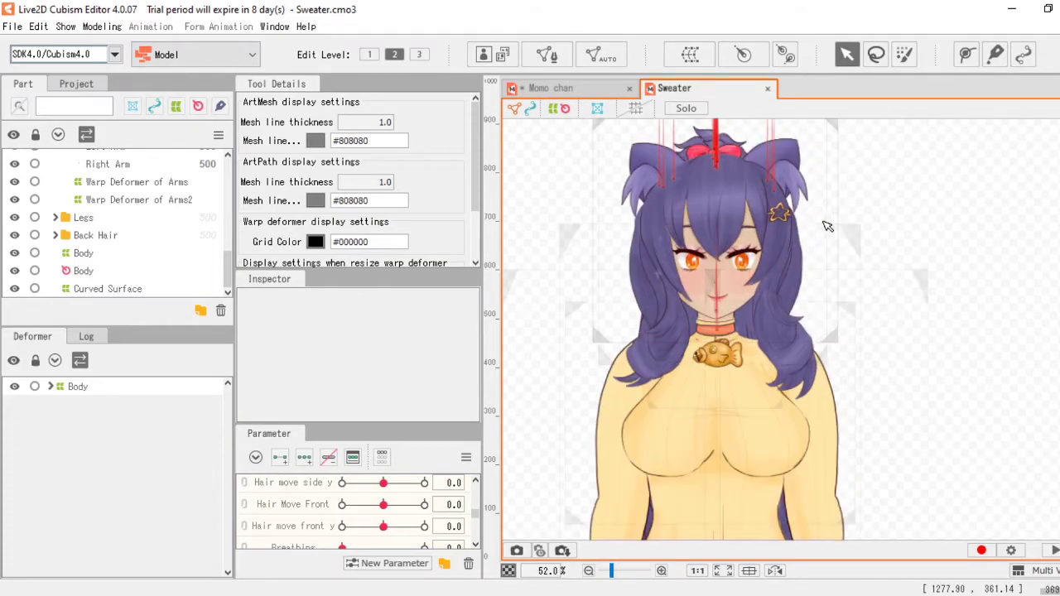
{"action": "left_click", "coordinate": [102, 27]}
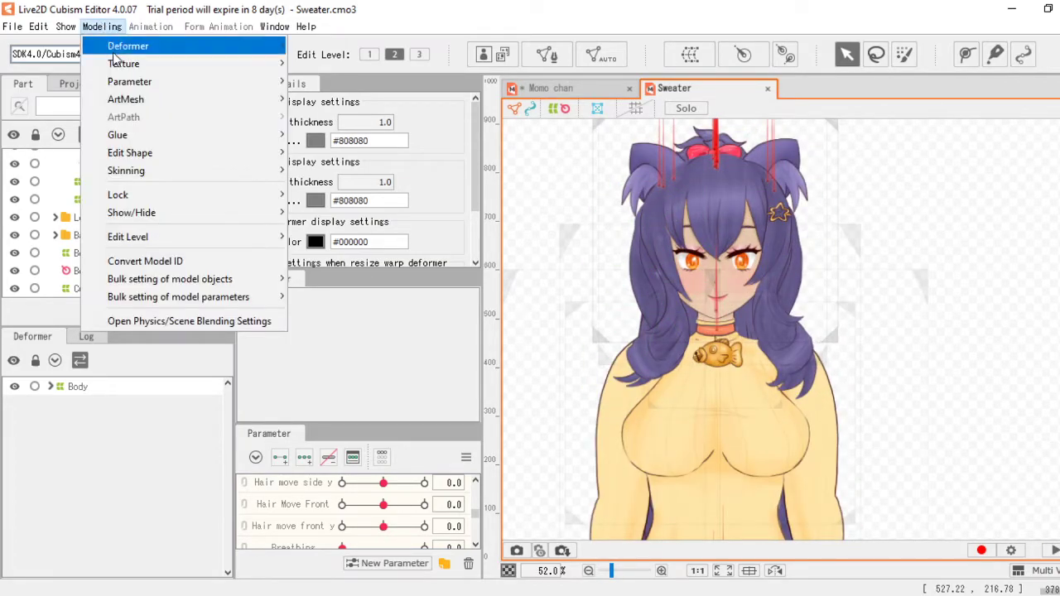
{"action": "scroll", "coordinate": [323, 528], "scroll_direction": "down", "scroll_amount": 1}
{"action": "scroll", "coordinate": [315, 530], "scroll_direction": "down", "scroll_amount": 2}
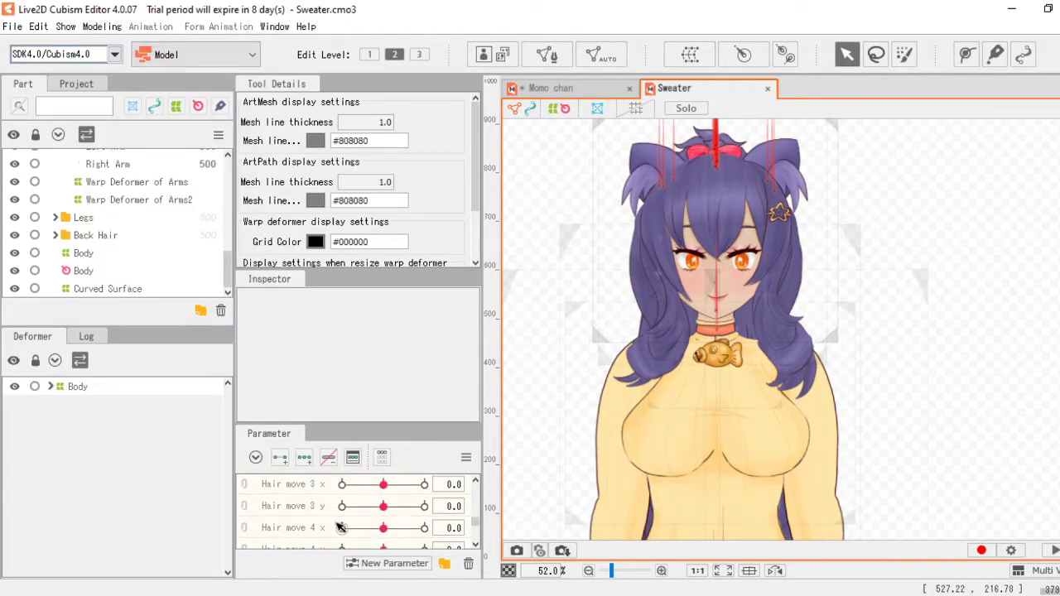
{"action": "left_click_drag", "start_coordinate": [382, 510], "coordinate": [417, 511]}
{"action": "left_click", "coordinate": [384, 508]}
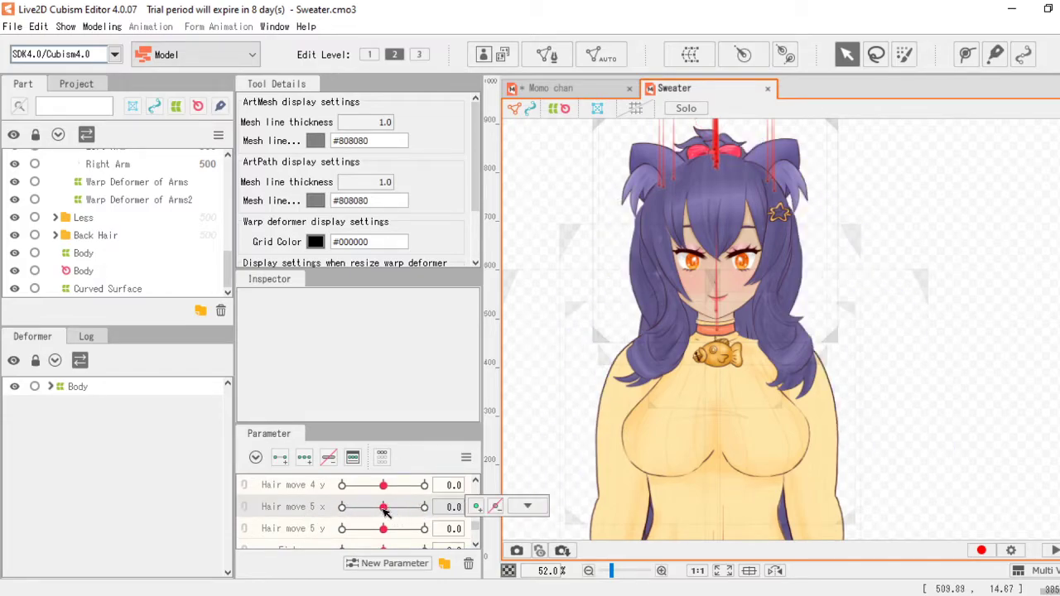
{"action": "scroll", "coordinate": [377, 515], "scroll_direction": "down", "scroll_amount": 1}
{"action": "mouse_move", "coordinate": [384, 508]}
{"action": "left_mouse_down"}
{"action": "mouse_move", "coordinate": [356, 507]}
{"action": "mouse_move", "coordinate": [384, 511]}
{"action": "mouse_move", "coordinate": [414, 494]}
{"action": "mouse_move", "coordinate": [412, 516]}
{"action": "mouse_move", "coordinate": [377, 518]}
{"action": "left_mouse_up"}
{"action": "scroll", "coordinate": [383, 512], "scroll_direction": "down", "scroll_amount": 1}
{"action": "scroll", "coordinate": [361, 533], "scroll_direction": "down", "scroll_amount": 1}
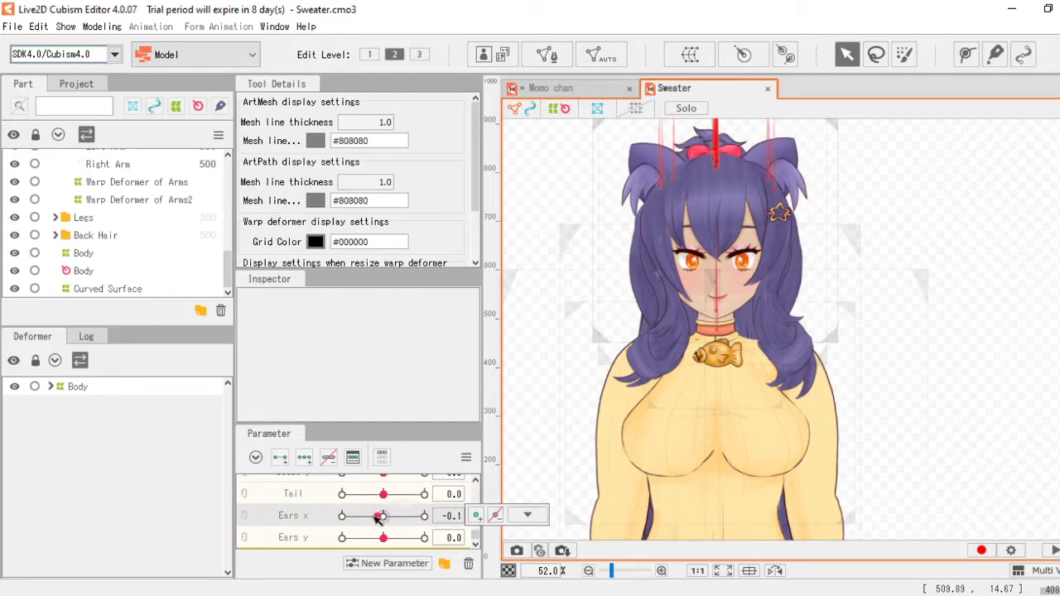
Step: Play the Random Pose preview in the Sweater model's physics settings, stop it and close the settings
{"action": "left_click", "coordinate": [102, 25]}
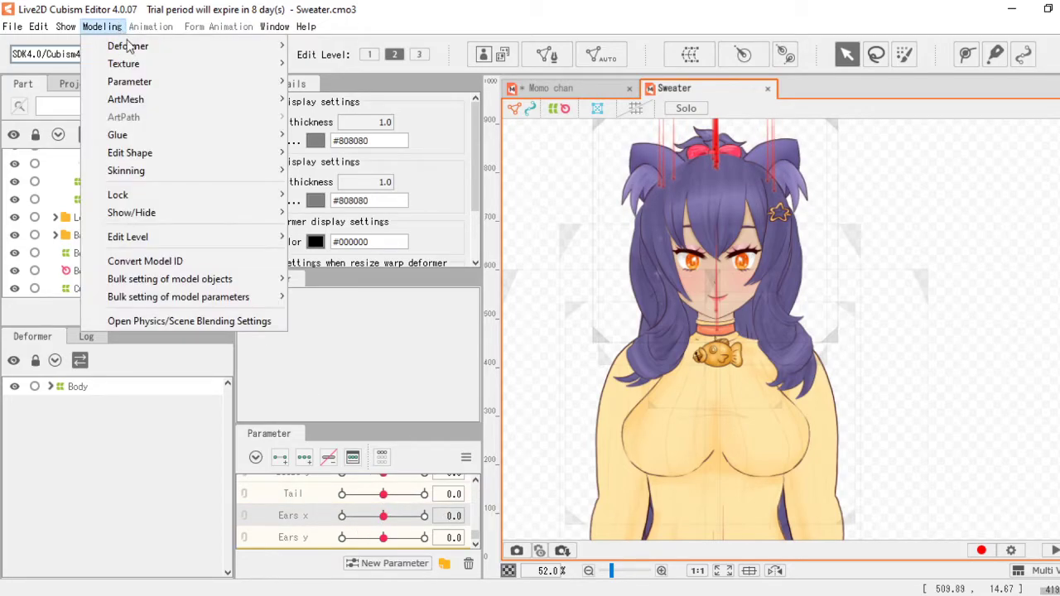
{"action": "left_click", "coordinate": [169, 319]}
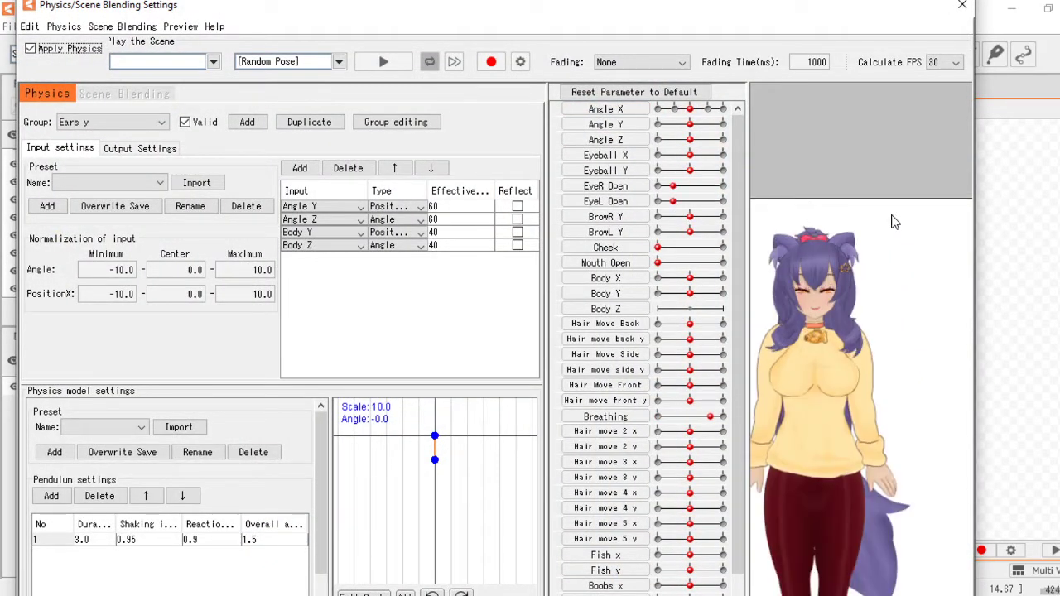
{"action": "scroll", "coordinate": [936, 205], "scroll_direction": "down", "scroll_amount": 1}
{"action": "scroll", "coordinate": [849, 183], "scroll_direction": "up", "scroll_amount": 2}
{"action": "scroll", "coordinate": [849, 233], "scroll_direction": "down", "scroll_amount": 1}
{"action": "scroll", "coordinate": [849, 234], "scroll_direction": "up", "scroll_amount": 1}
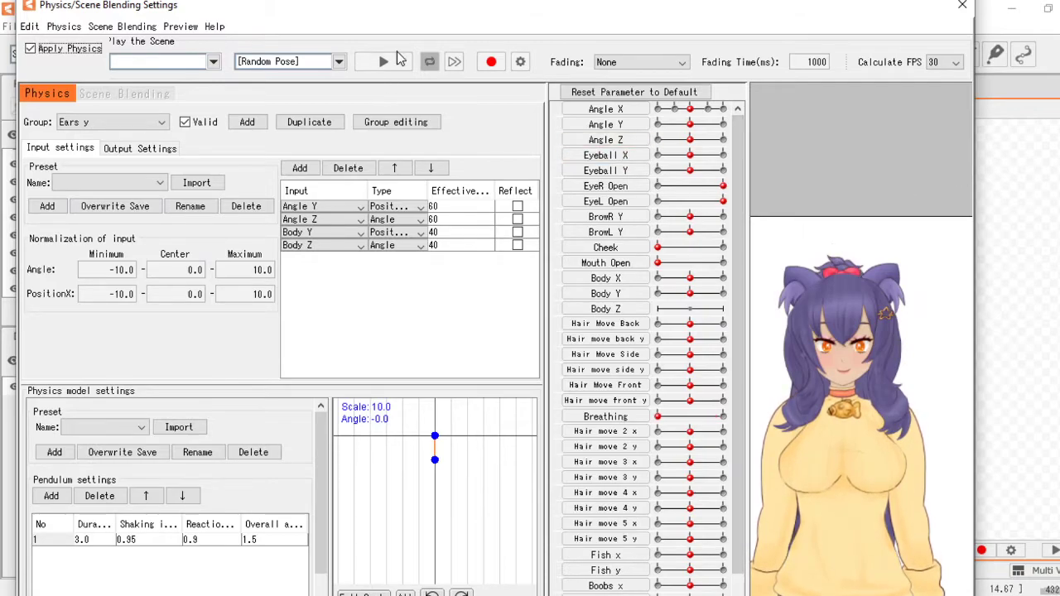
{"action": "left_click", "coordinate": [386, 62]}
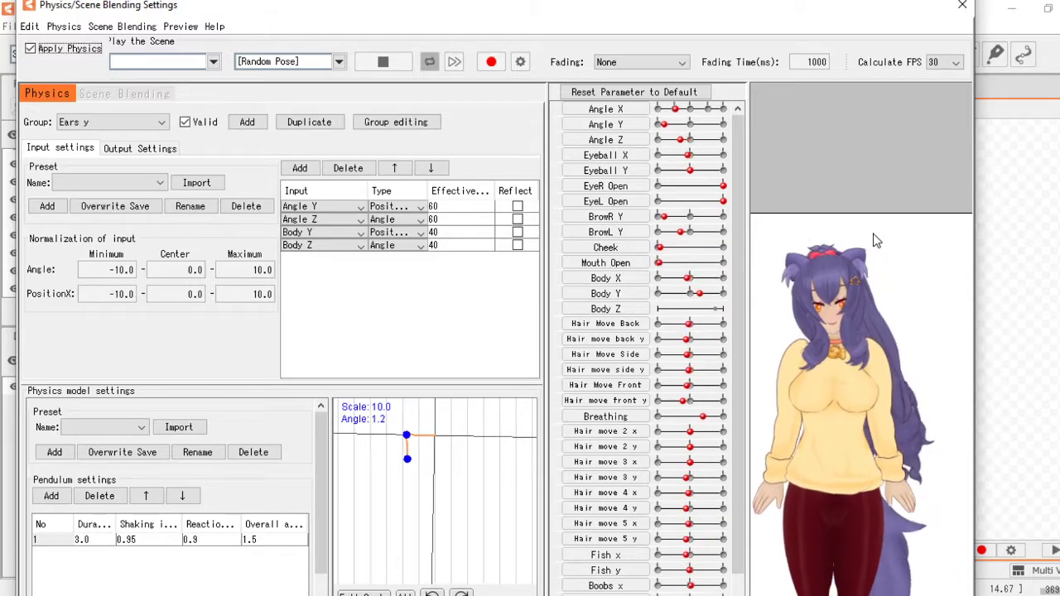
{"action": "left_click", "coordinate": [386, 65]}
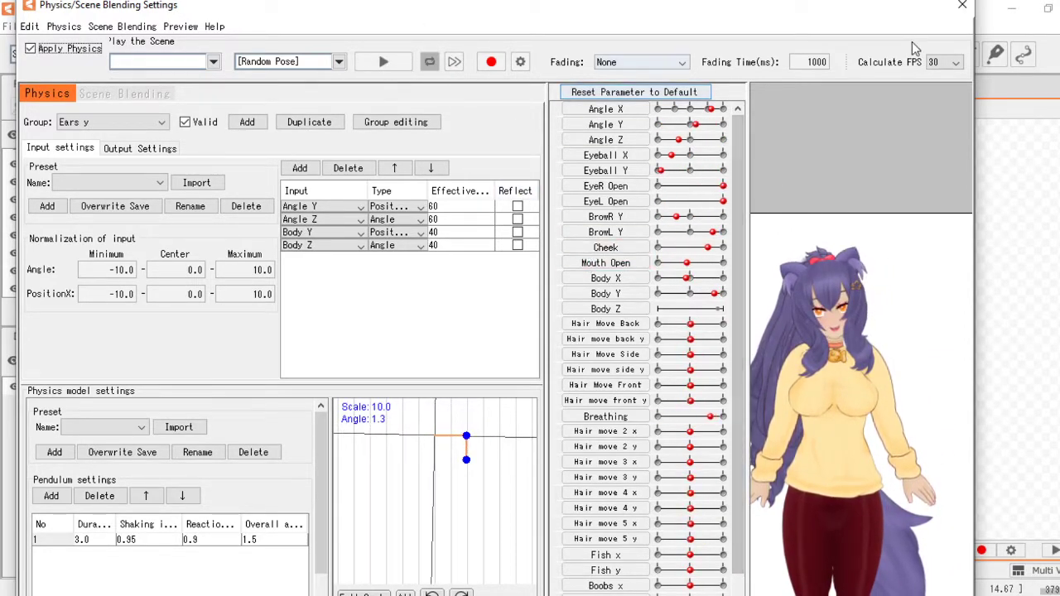
{"action": "left_click", "coordinate": [961, 7]}
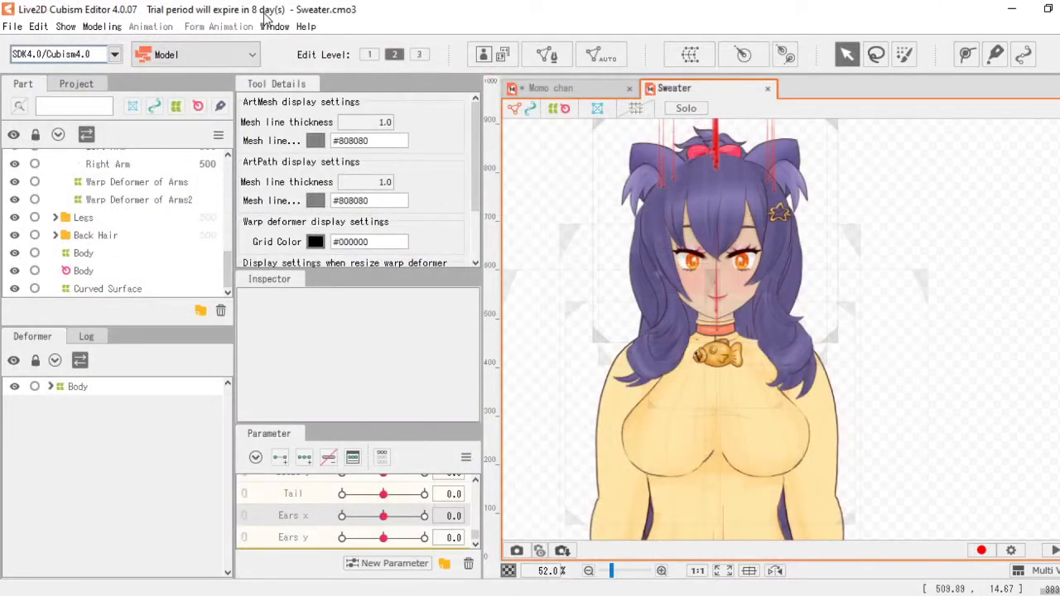
Step: Reopen the Sweater model's physics settings, test the motion by moving Body Y, and close the settings
{"action": "left_click", "coordinate": [102, 27]}
{"action": "left_click", "coordinate": [163, 321]}
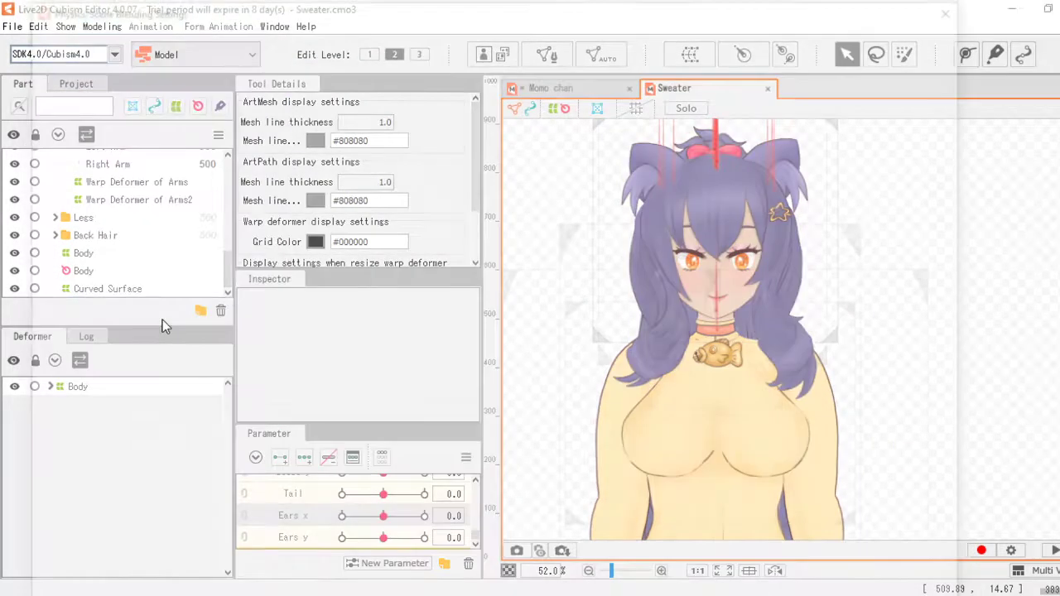
{"action": "scroll", "coordinate": [915, 273], "scroll_direction": "up", "scroll_amount": 5}
{"action": "scroll", "coordinate": [816, 249], "scroll_direction": "down", "scroll_amount": 4}
{"action": "scroll", "coordinate": [820, 261], "scroll_direction": "up", "scroll_amount": 5}
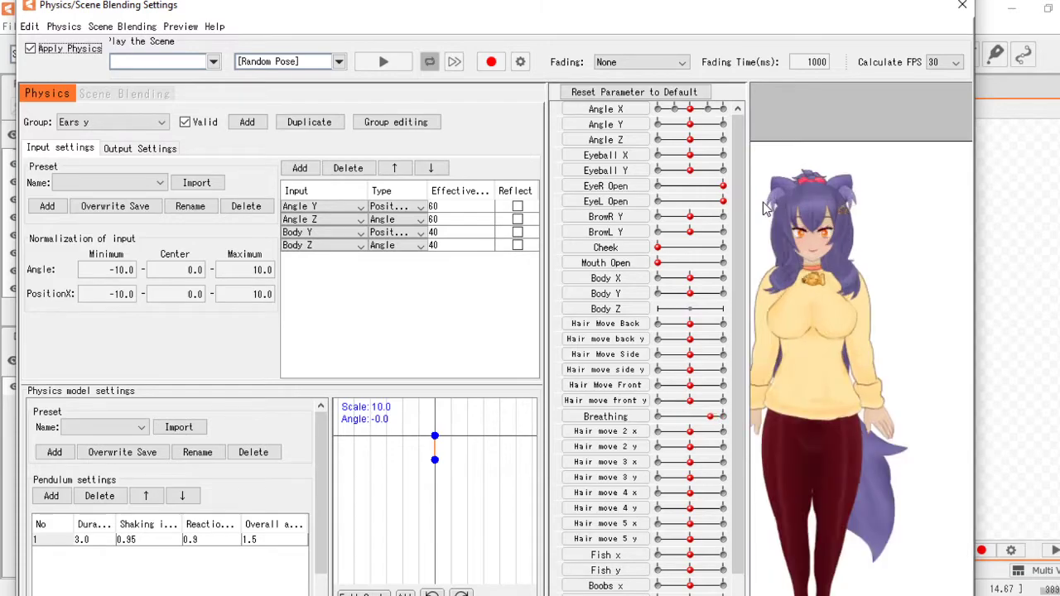
{"action": "scroll", "coordinate": [826, 292], "scroll_direction": "up", "scroll_amount": 3}
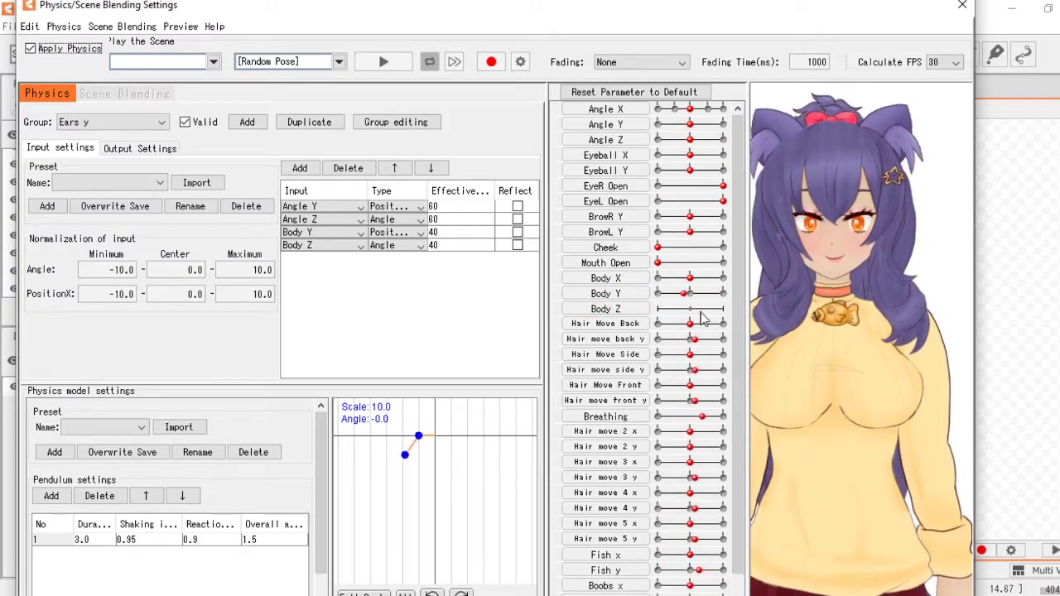
{"action": "left_click", "coordinate": [963, 10]}
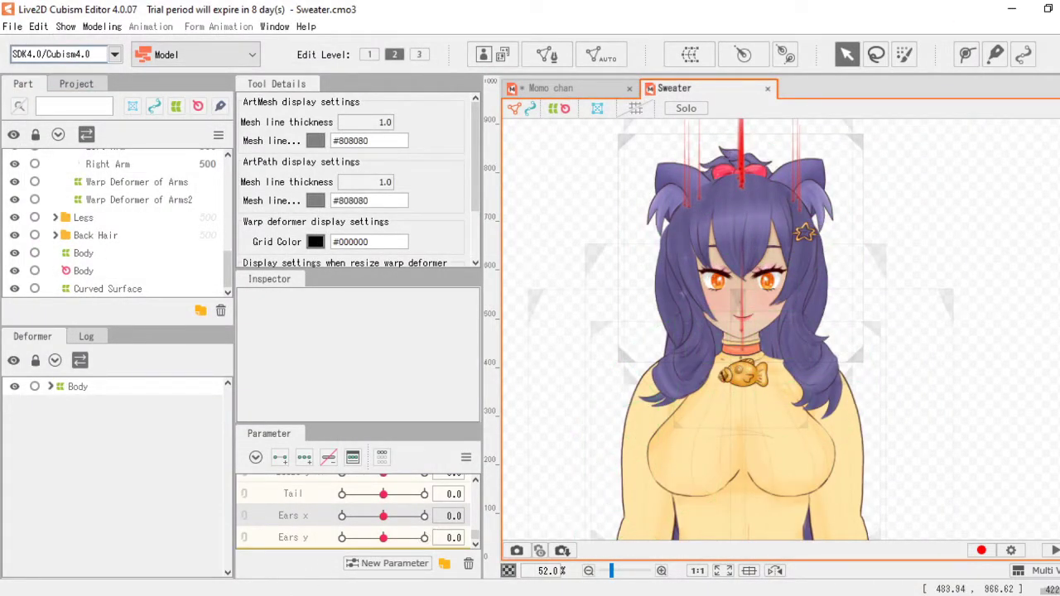
{"action": "mouse_move", "coordinate": [231, 594]}
{"action": "left_click", "coordinate": [248, 530]}
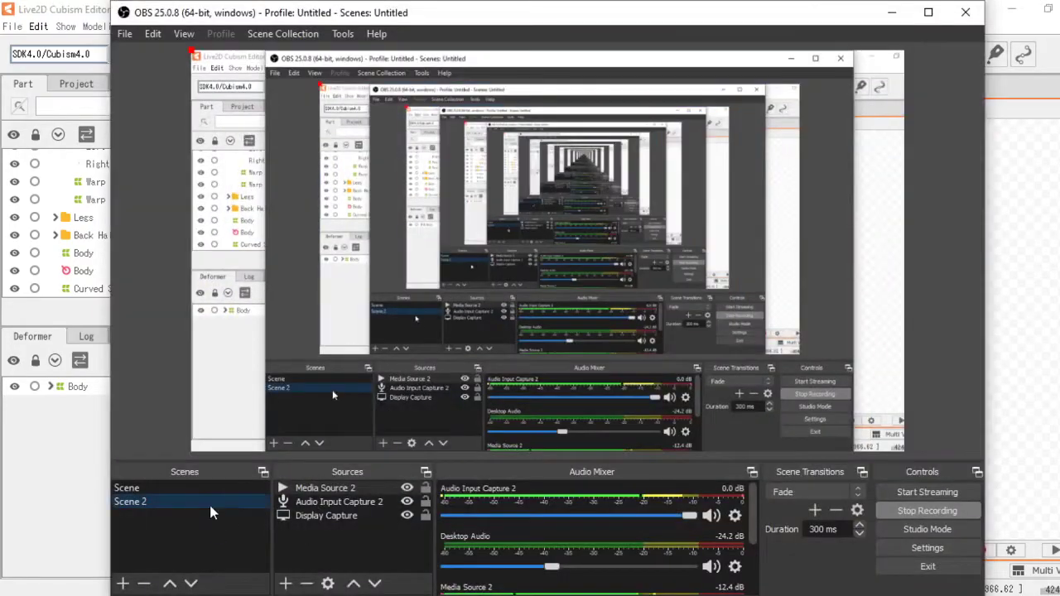